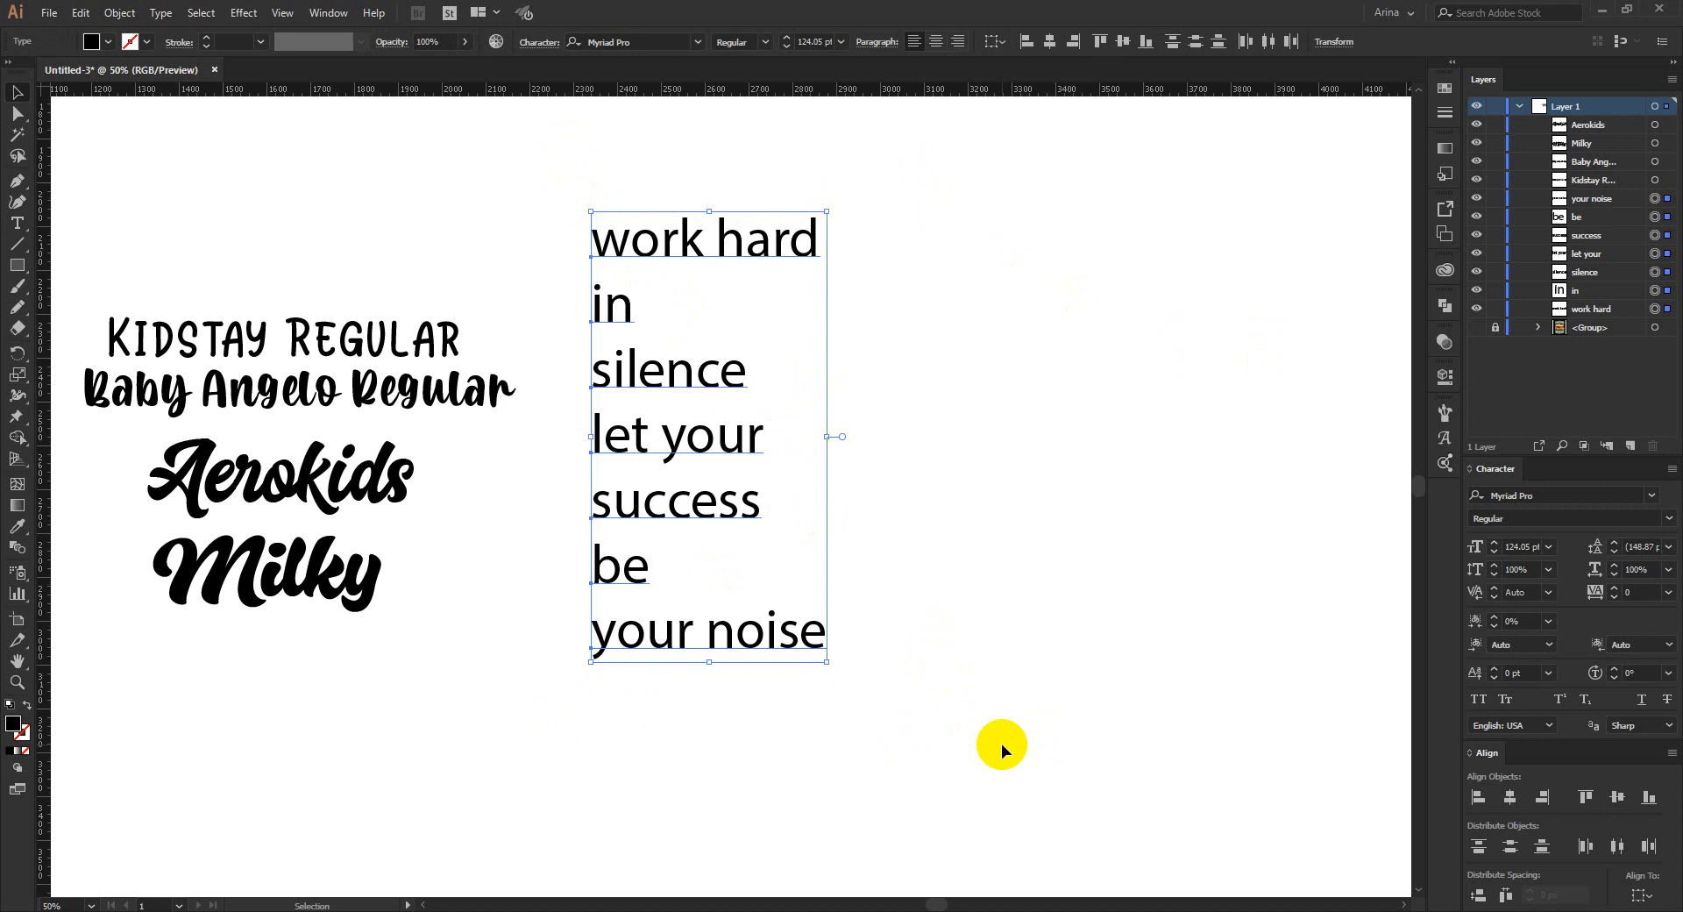
left_click(618, 202)
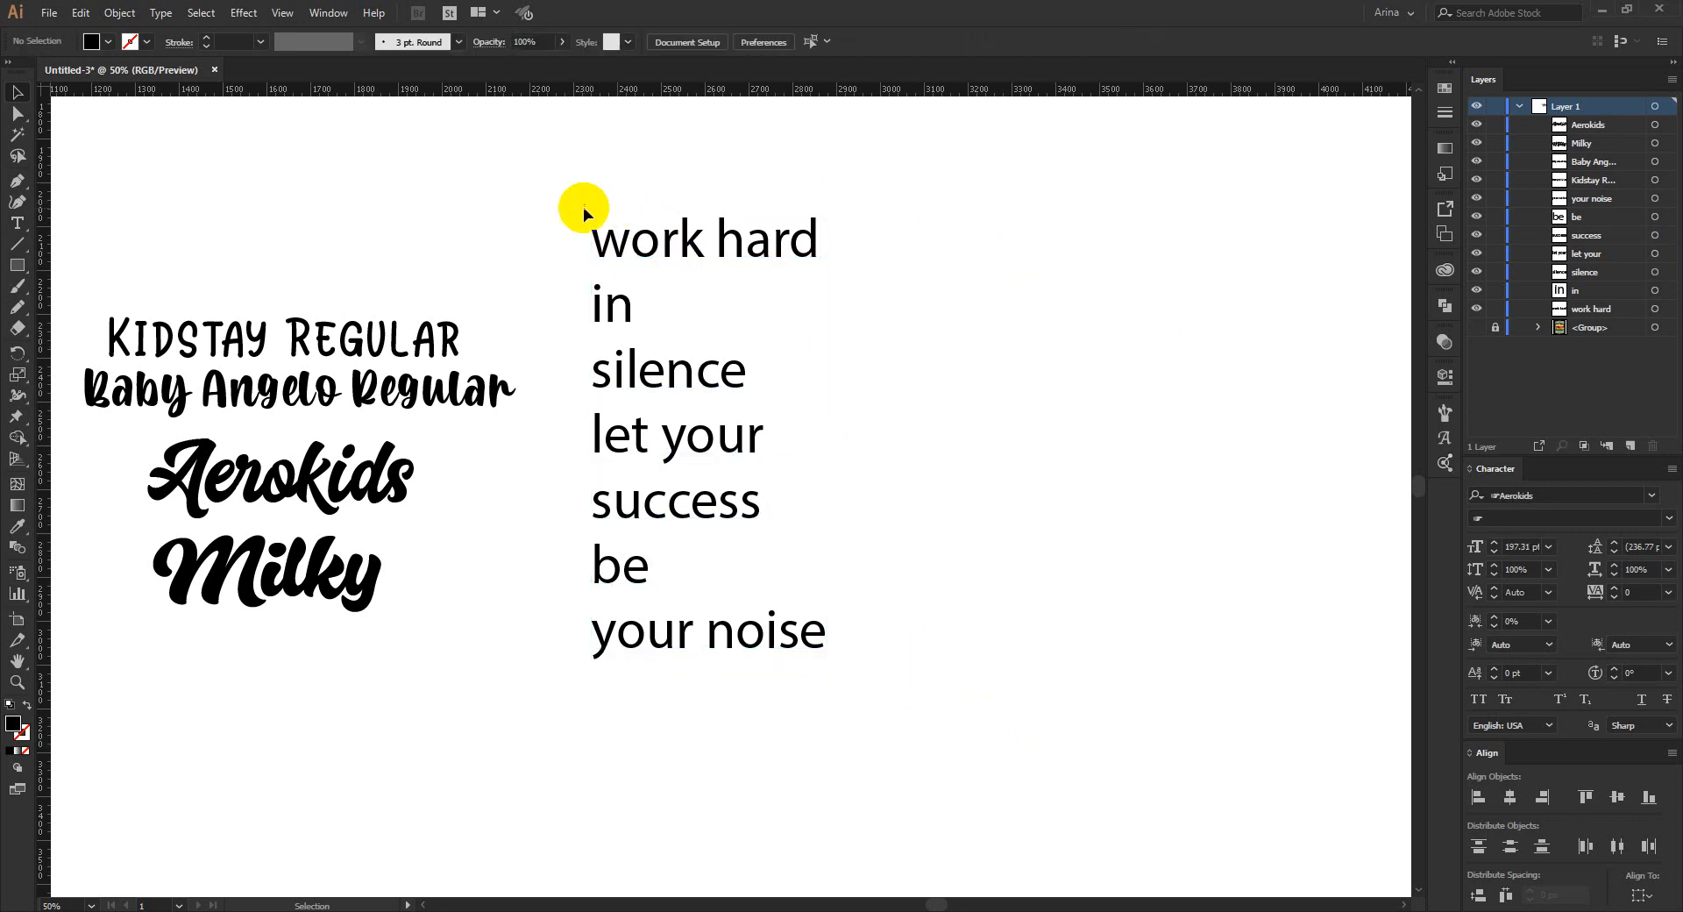
left_click_drag(573, 188, 865, 766)
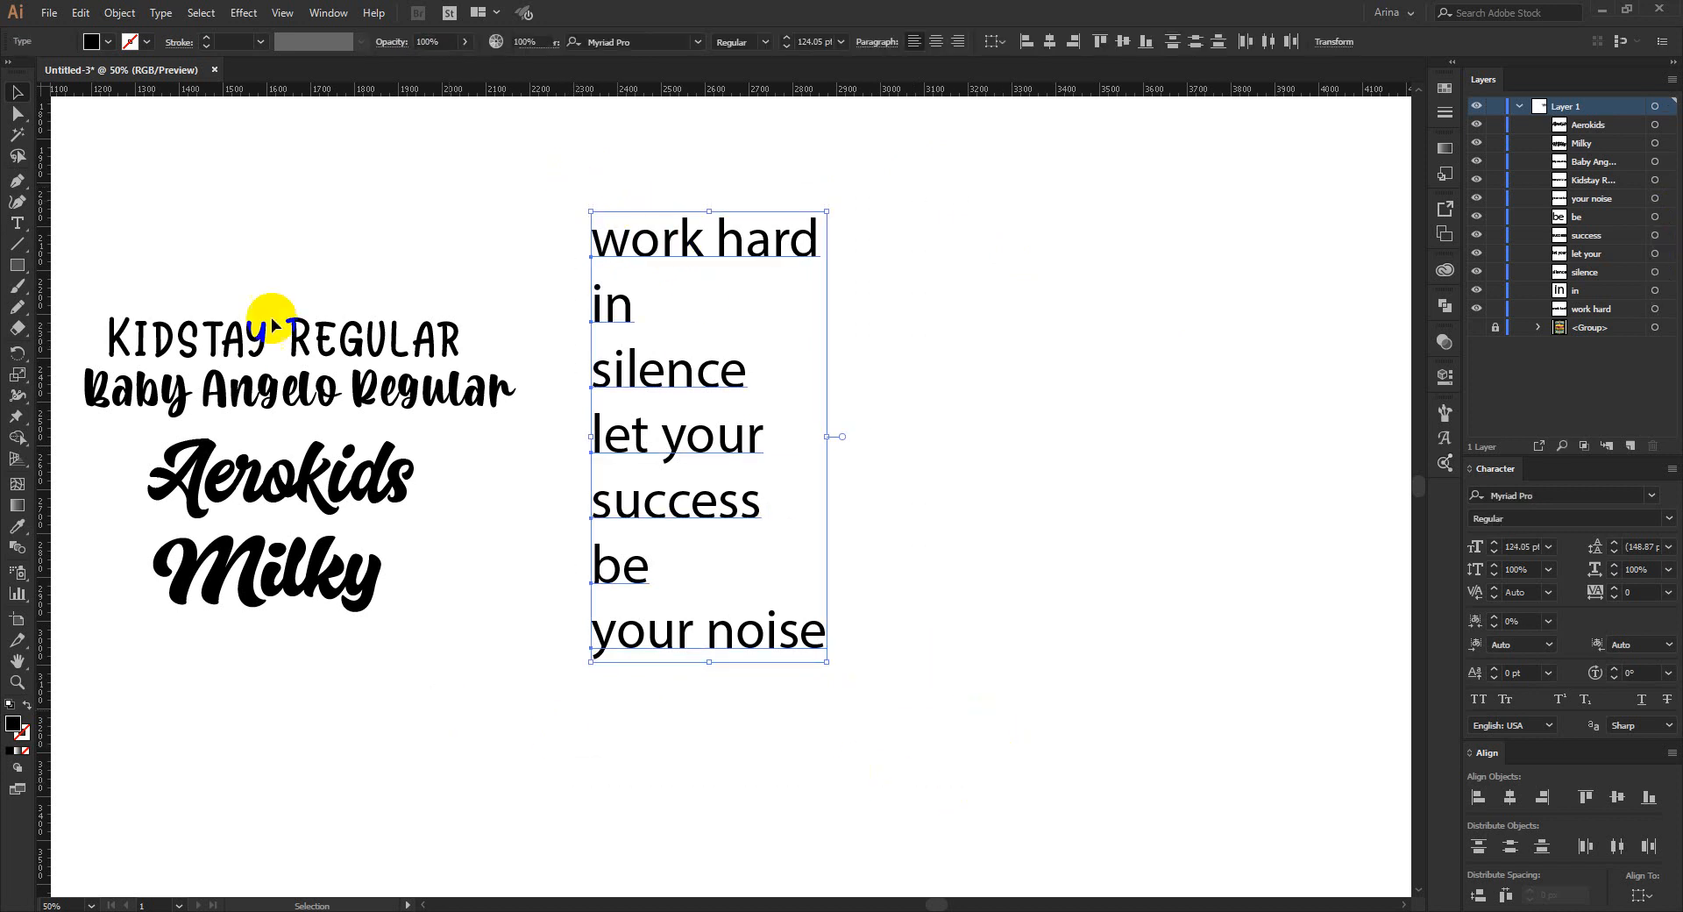
left_click(235, 271)
left_click_drag(148, 249, 393, 641)
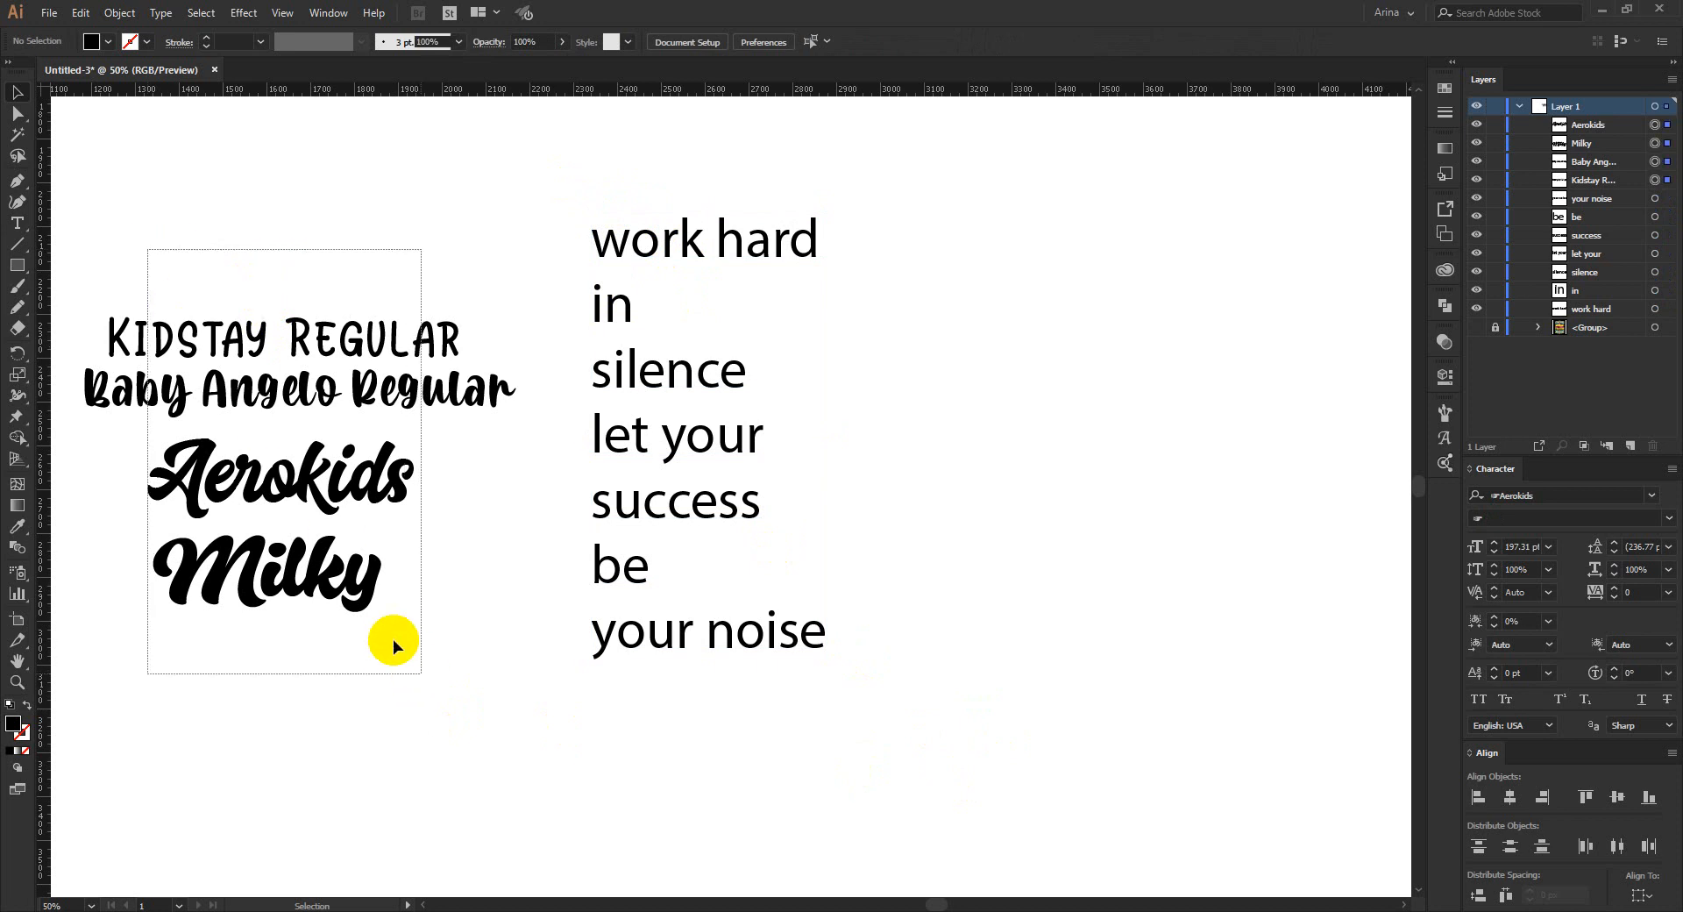
left_click(275, 238)
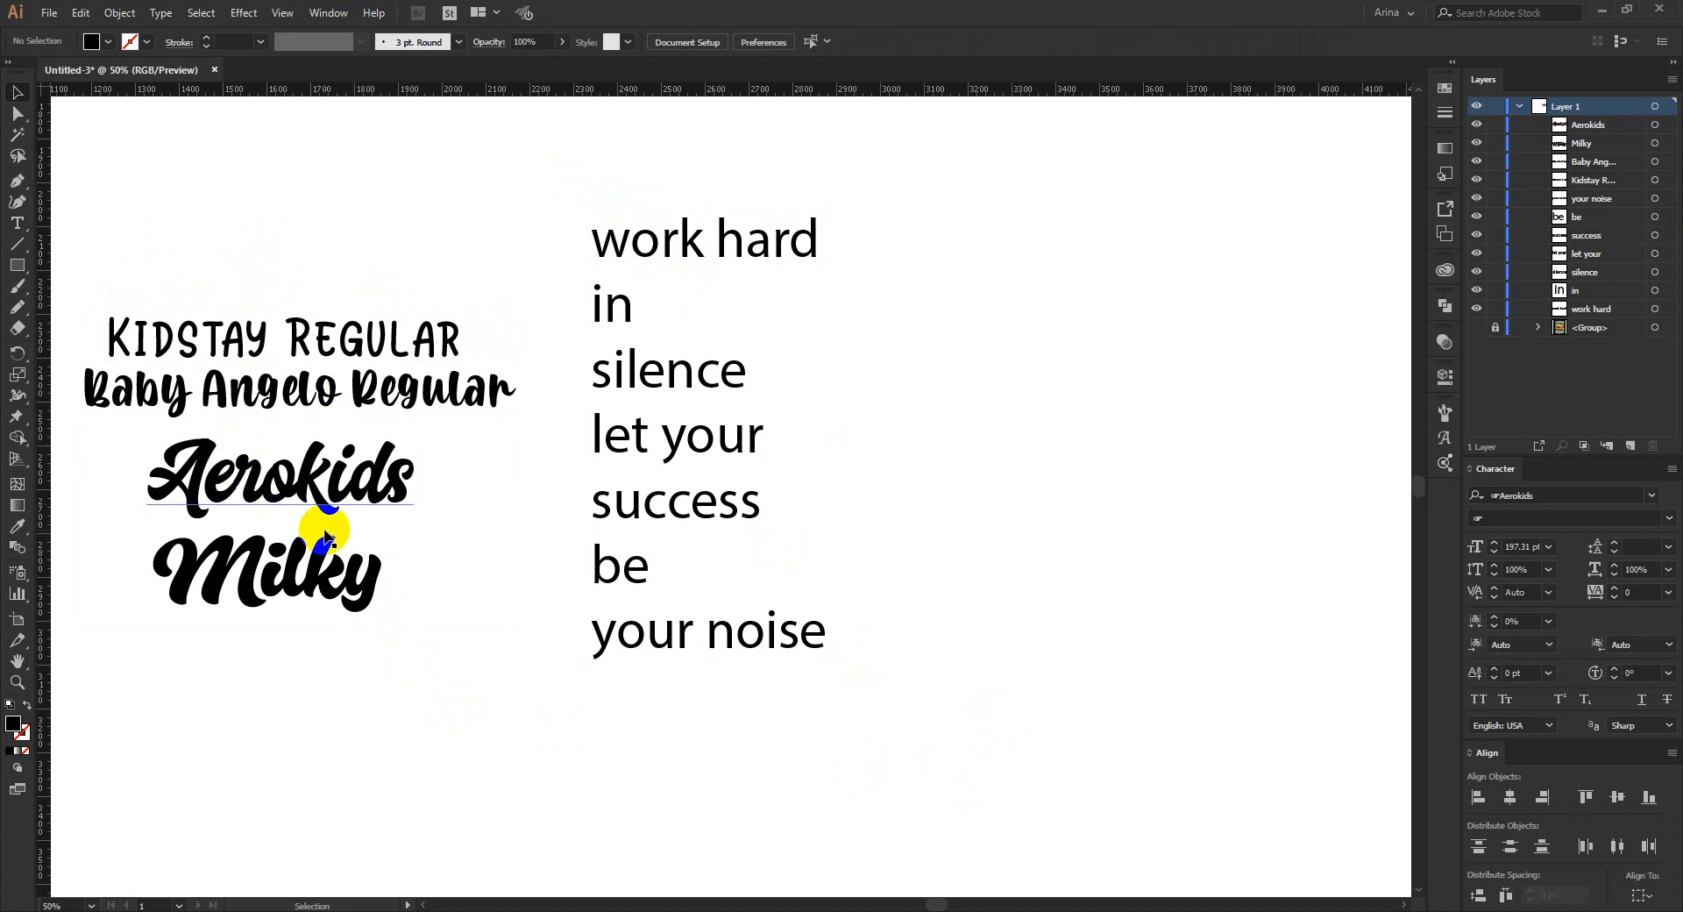
left_click_drag(405, 749, 245, 252)
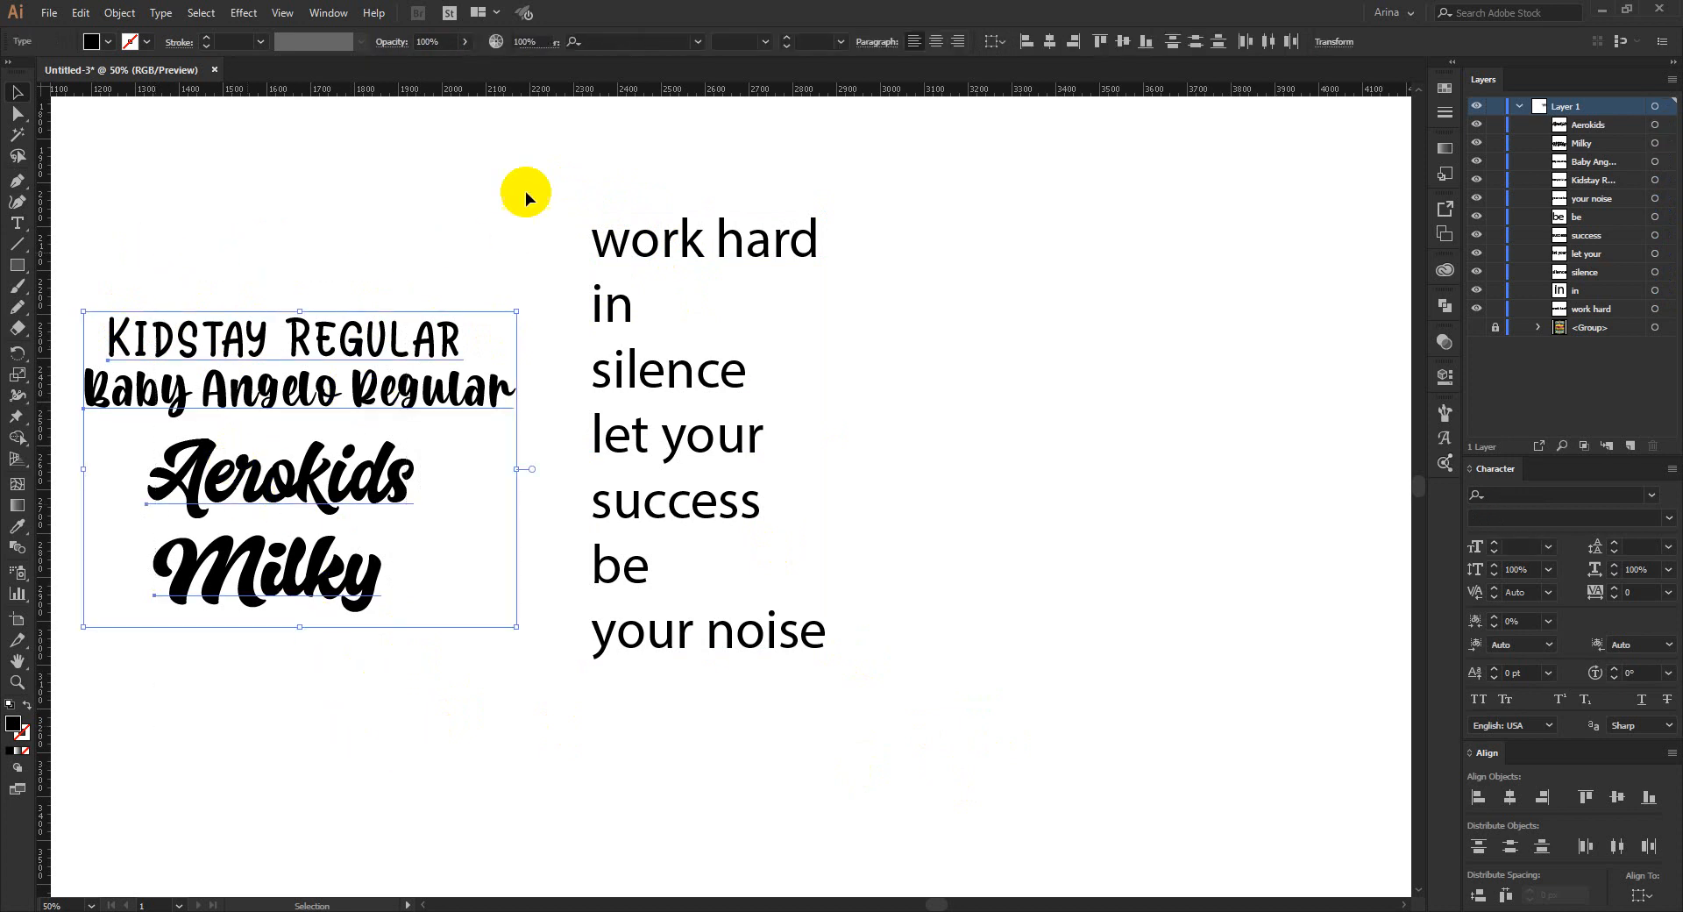
- Move all seven quote text lines together further right, away from the font samples
left_click(570, 186)
left_click_drag(570, 186, 917, 739)
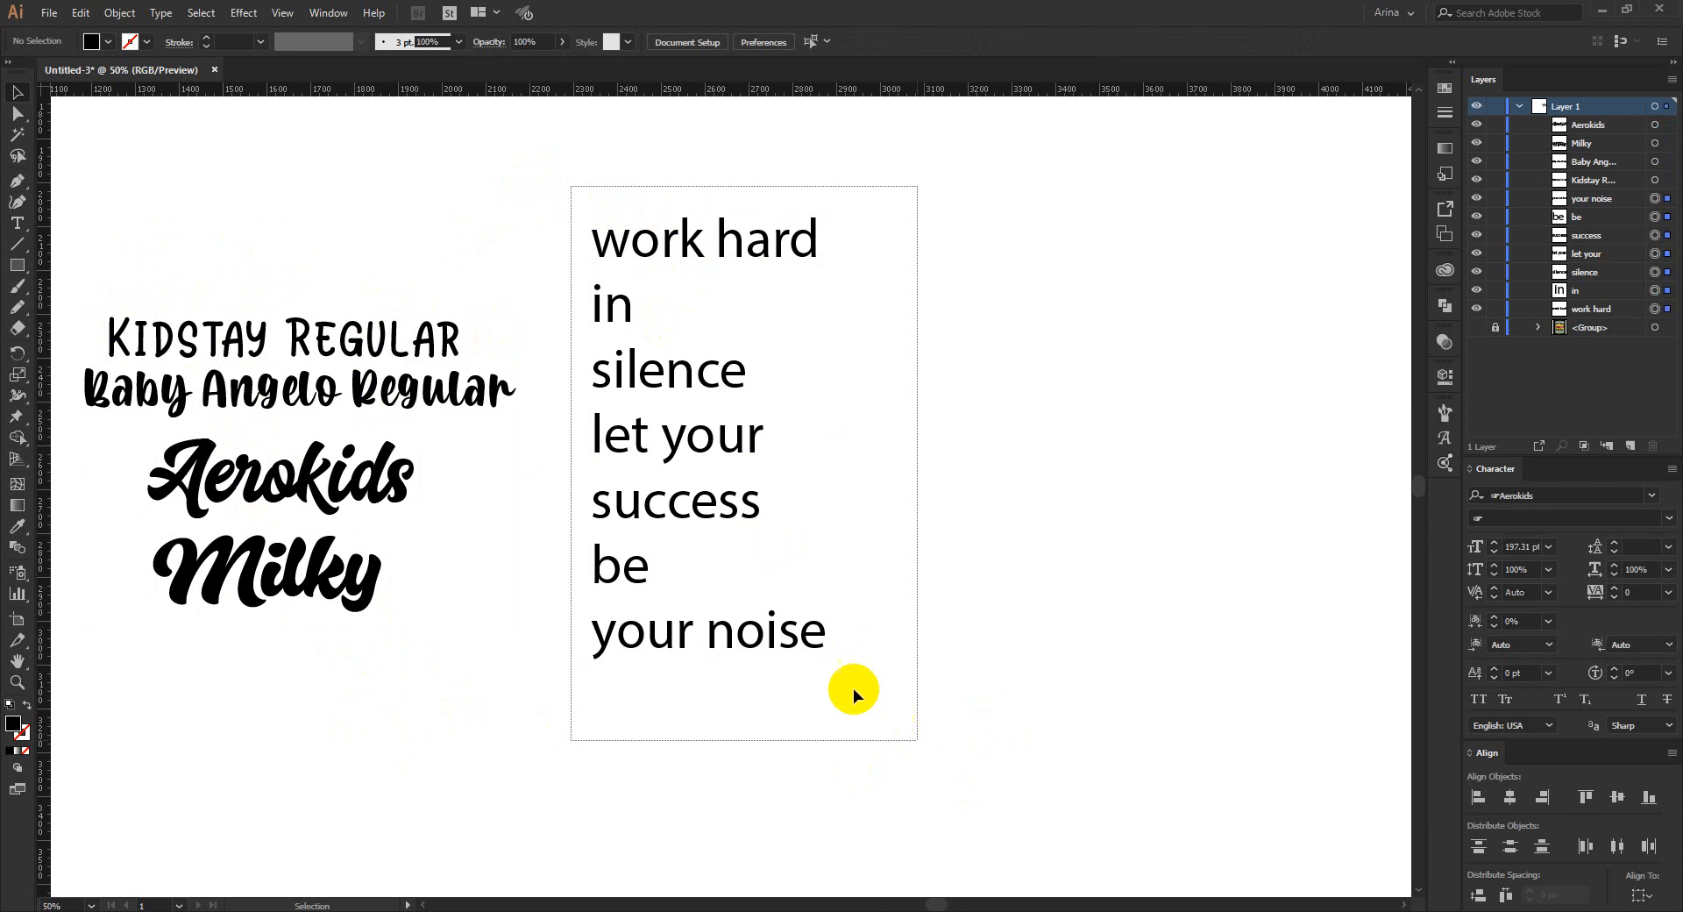
left_click_drag(749, 645, 1021, 677)
left_click(729, 566)
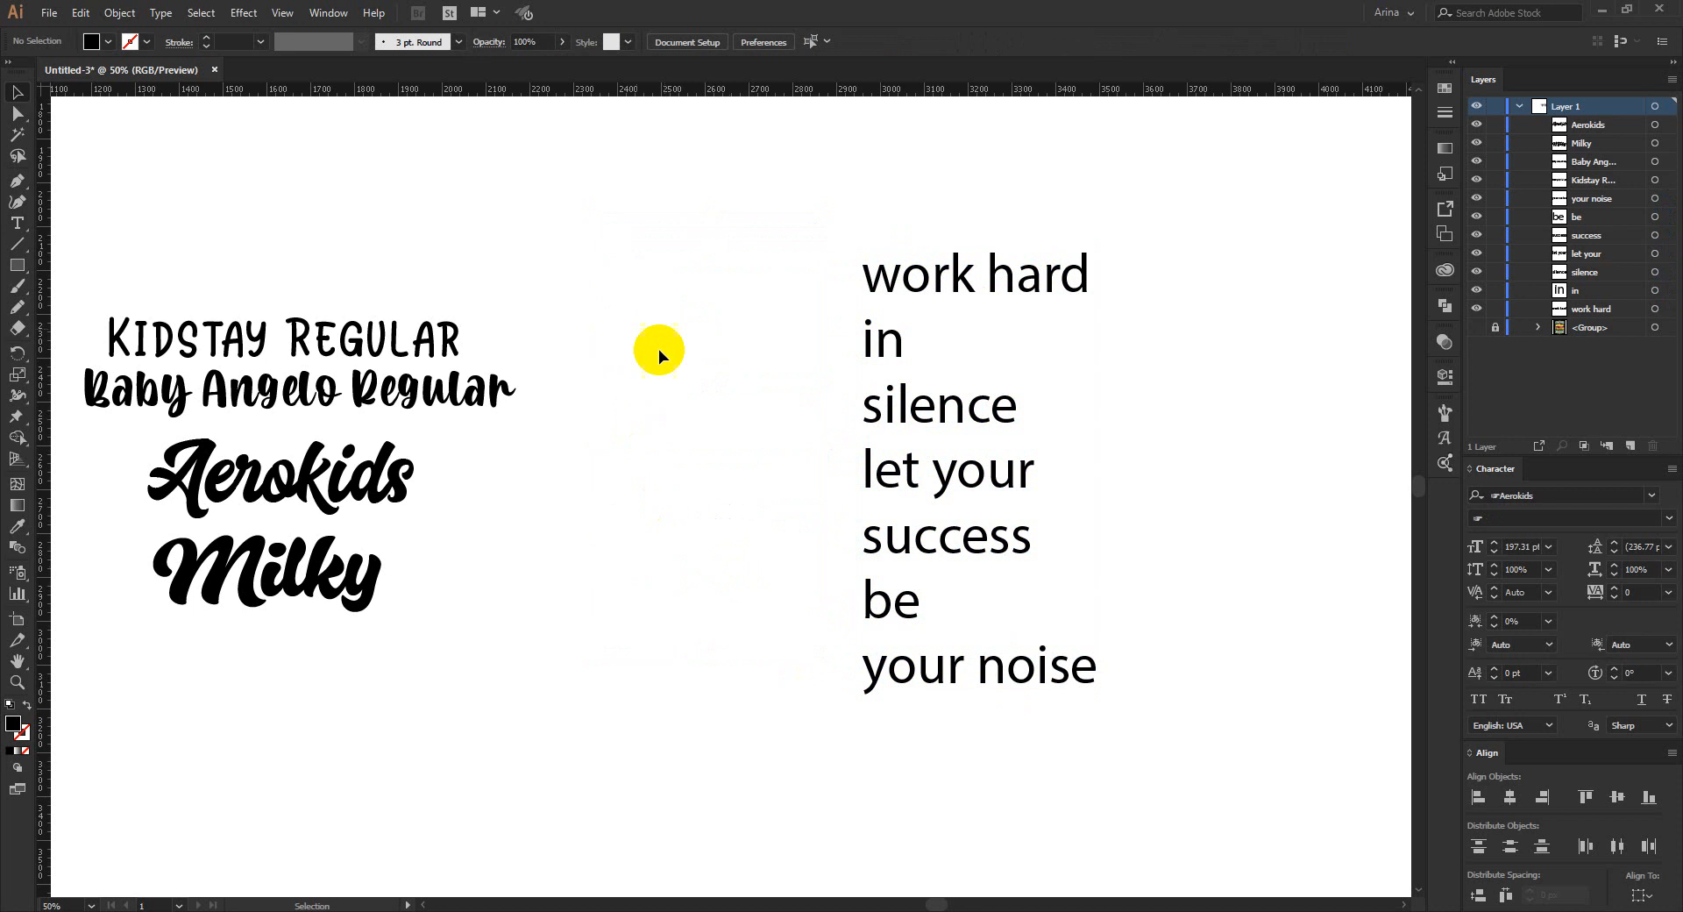
left_click_drag(546, 227, 819, 715)
left_click_drag(541, 216, 838, 765)
left_click_drag(720, 181, 1184, 790)
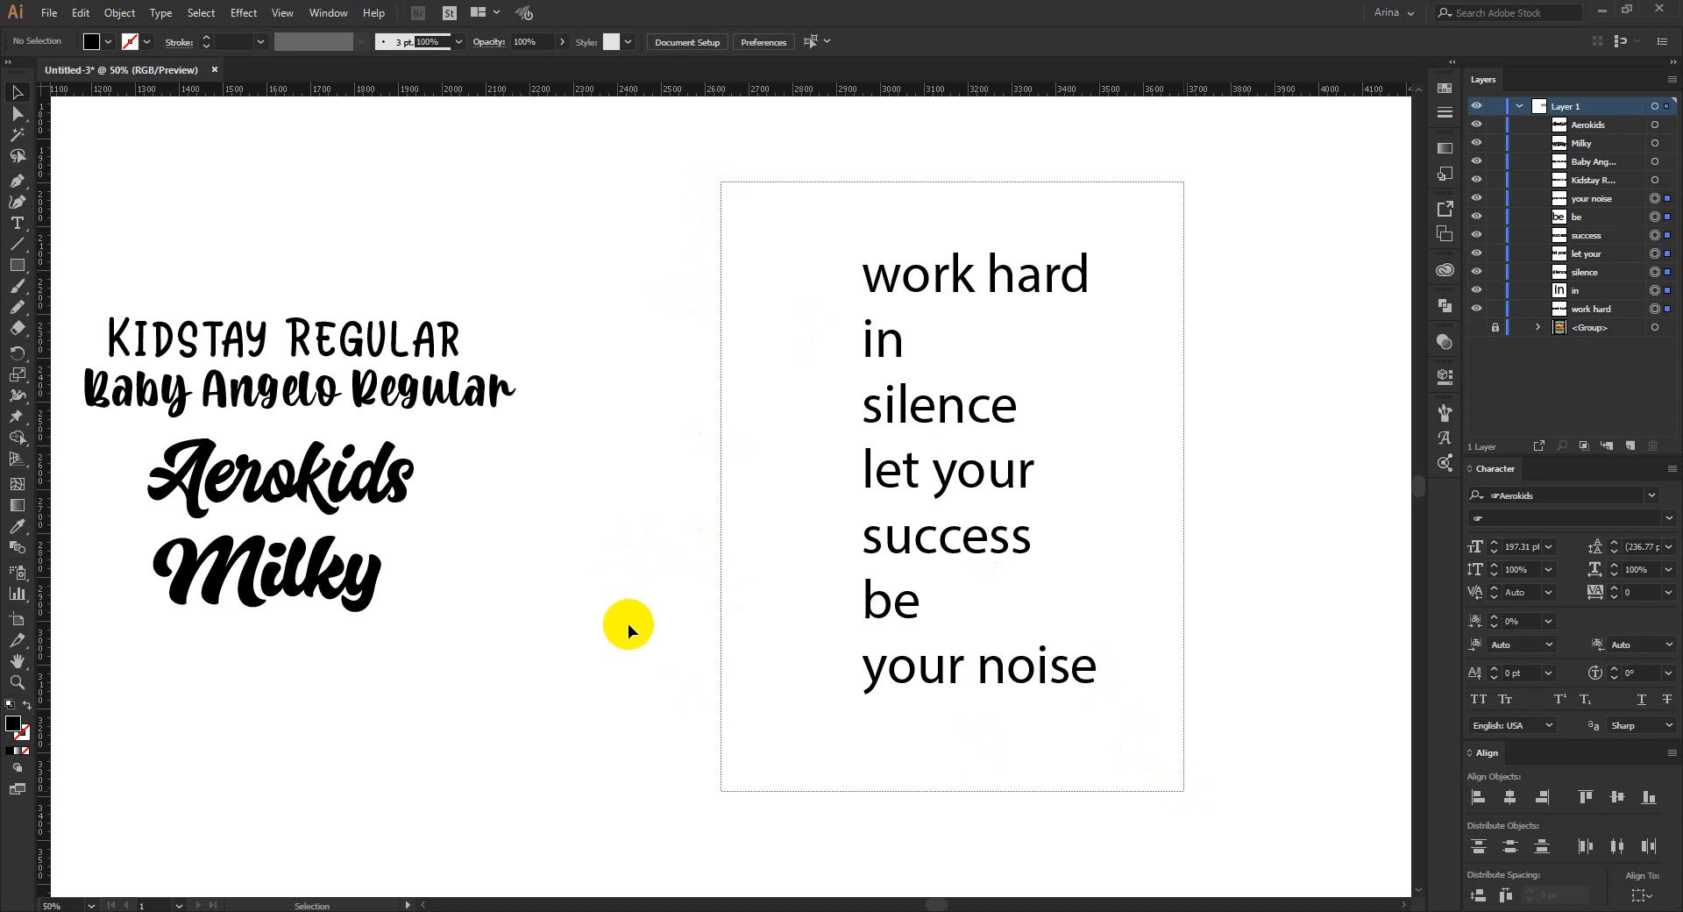
left_click(644, 512)
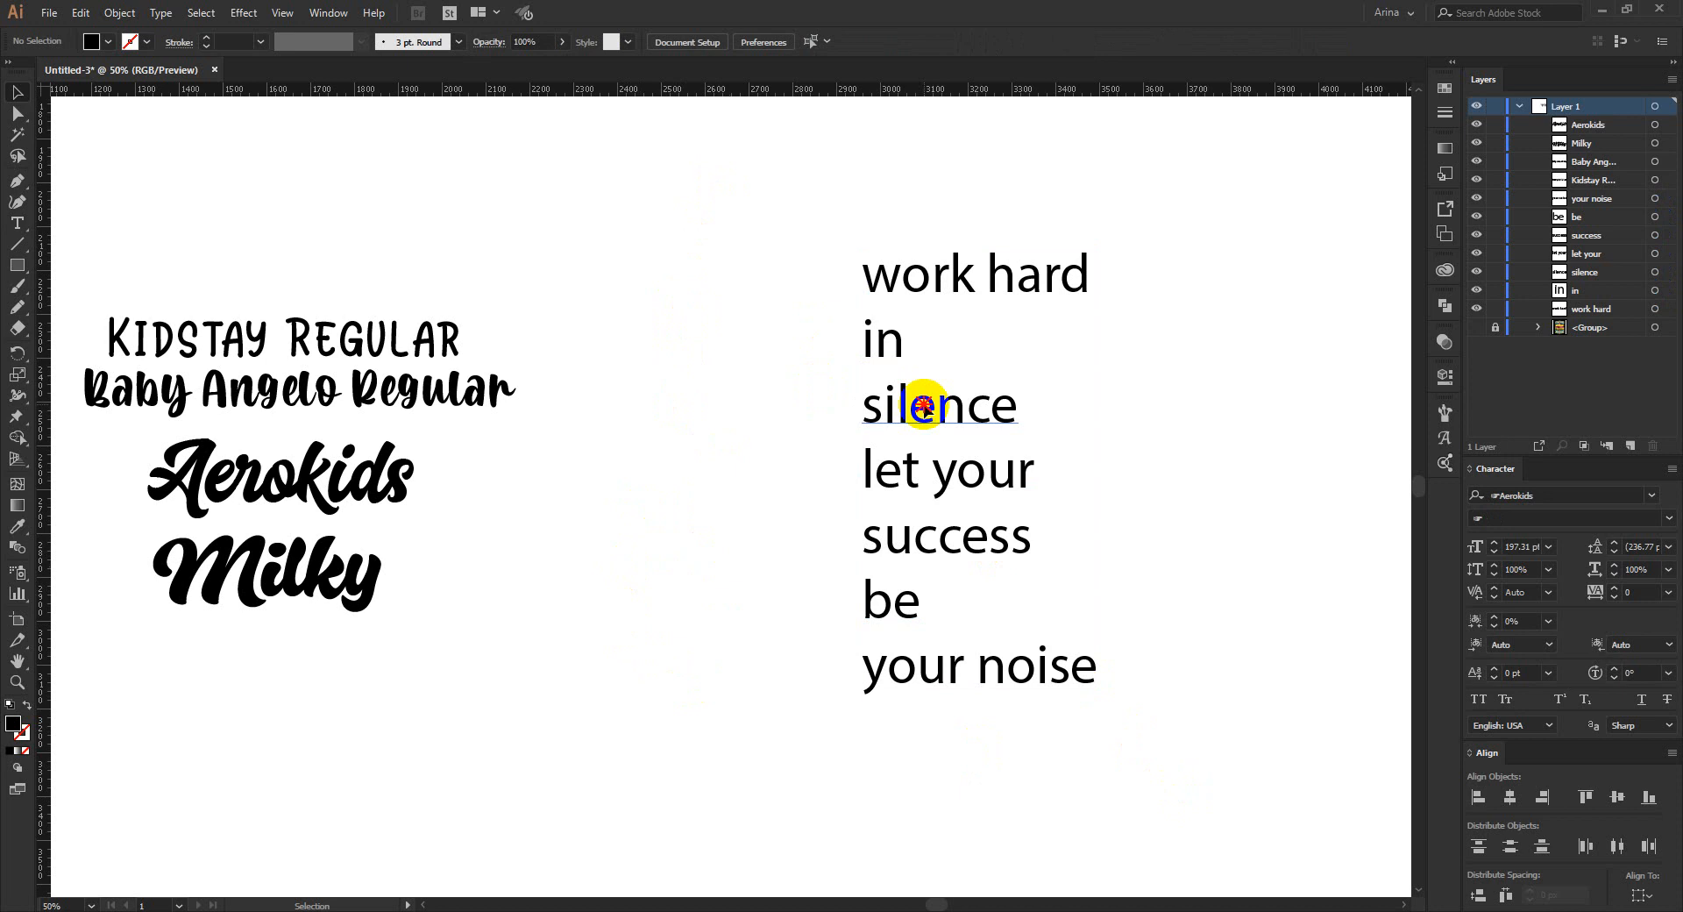
- Move the words "silence" and "success" out of the quote list into the empty area to its left
left_click_drag(924, 407, 736, 543)
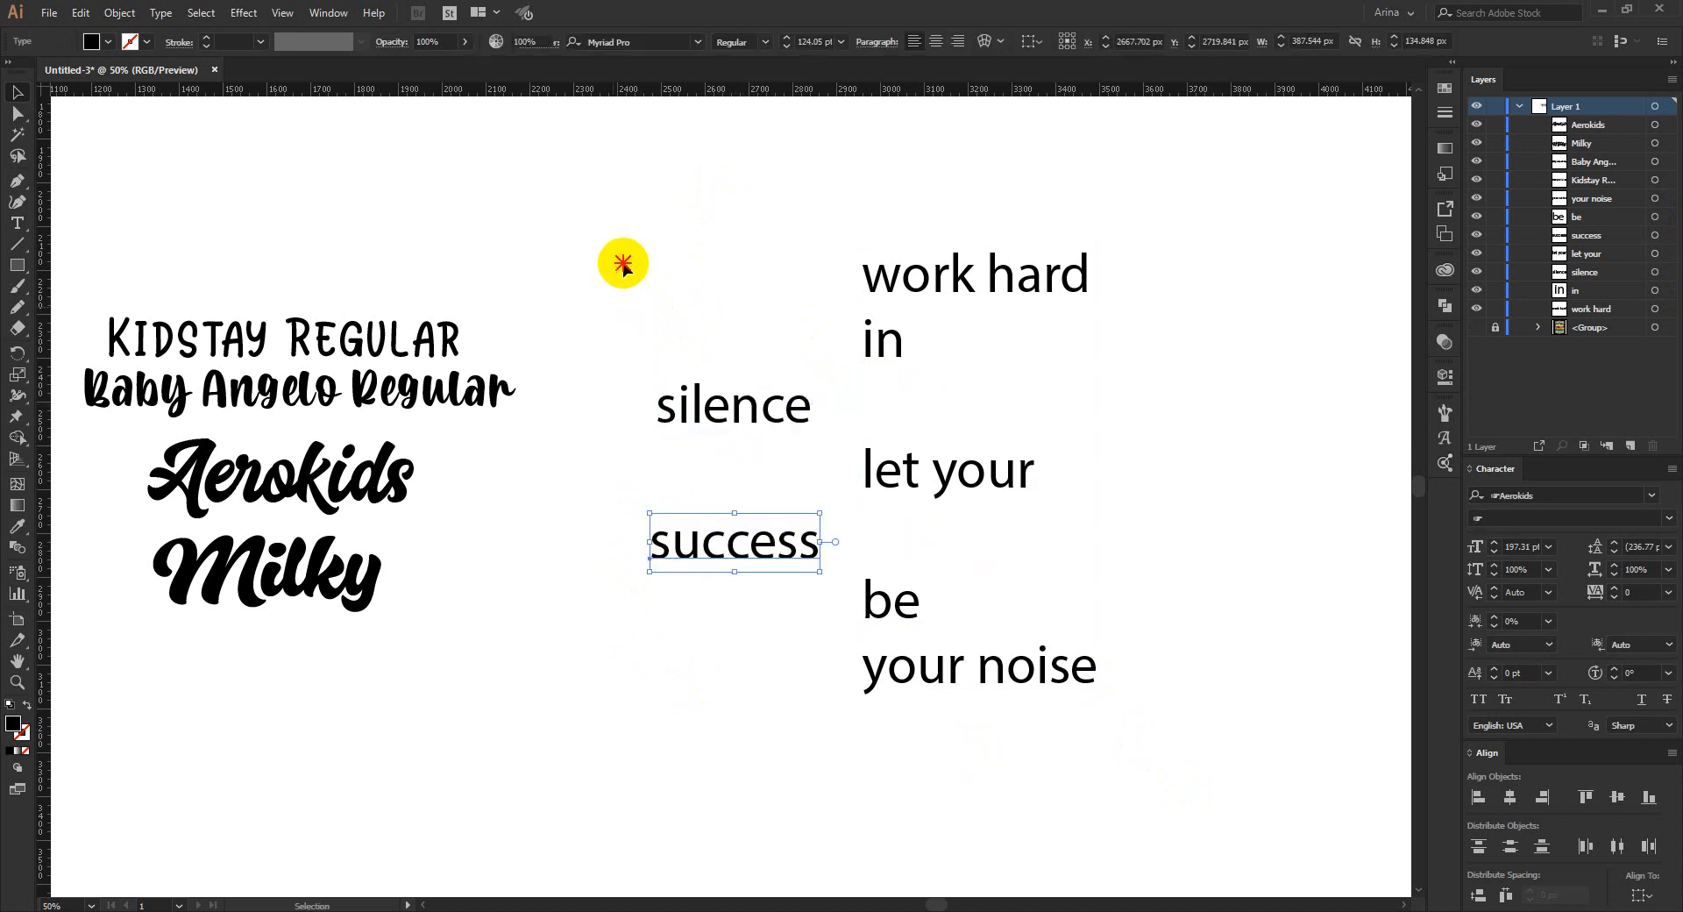
left_click_drag(623, 263, 779, 640)
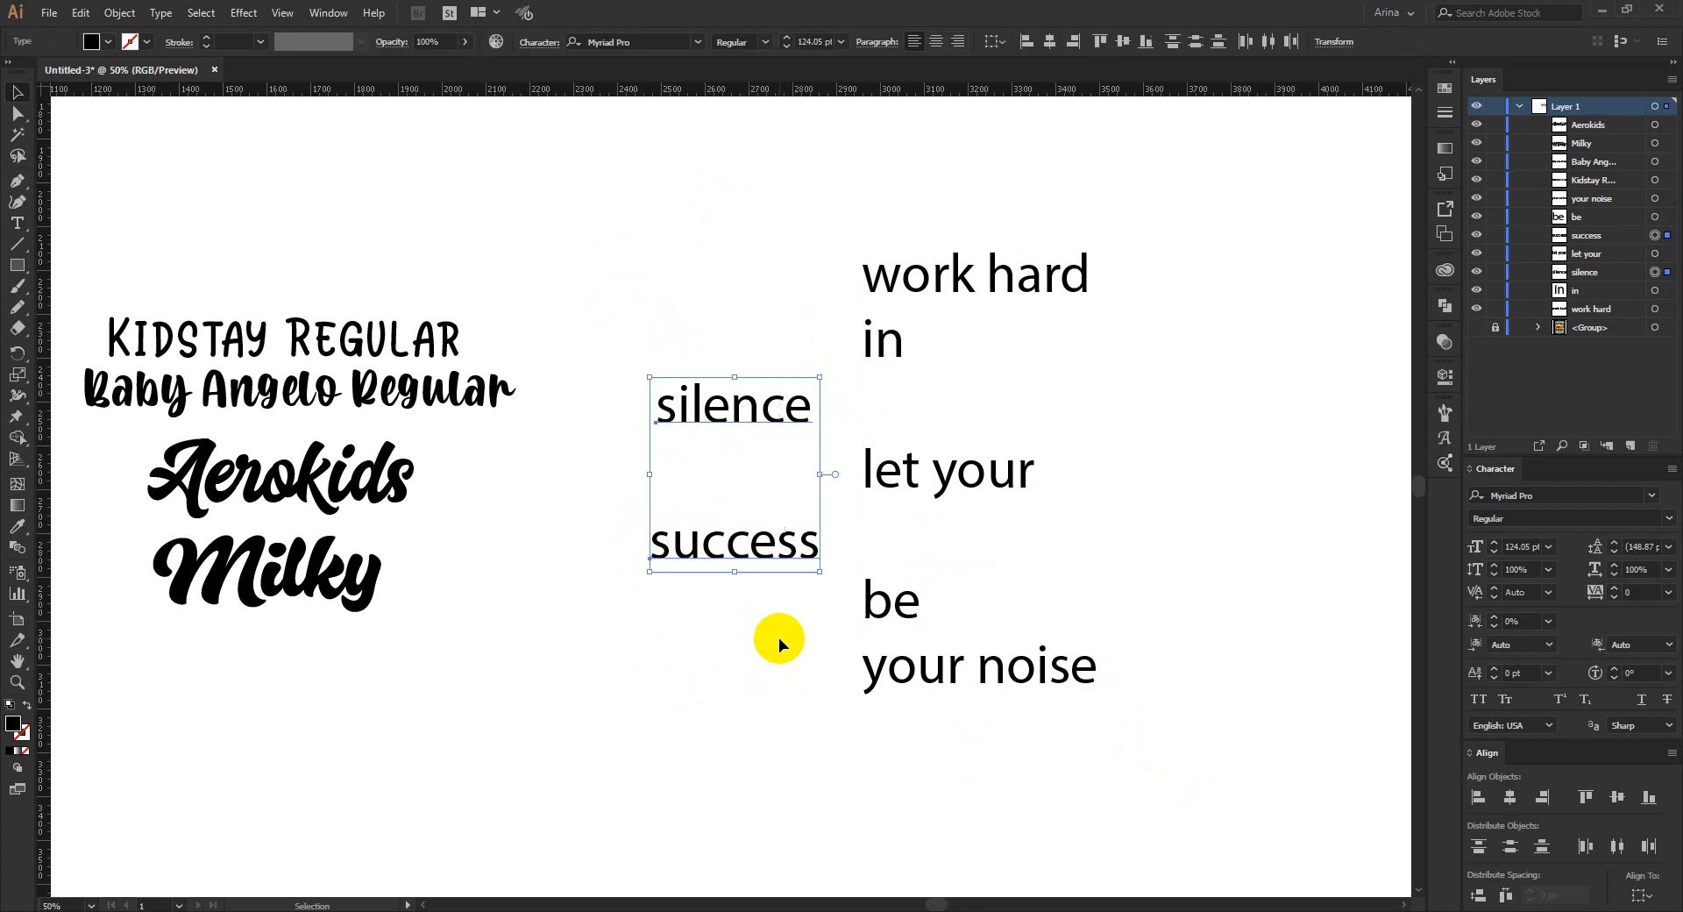
left_click(729, 532)
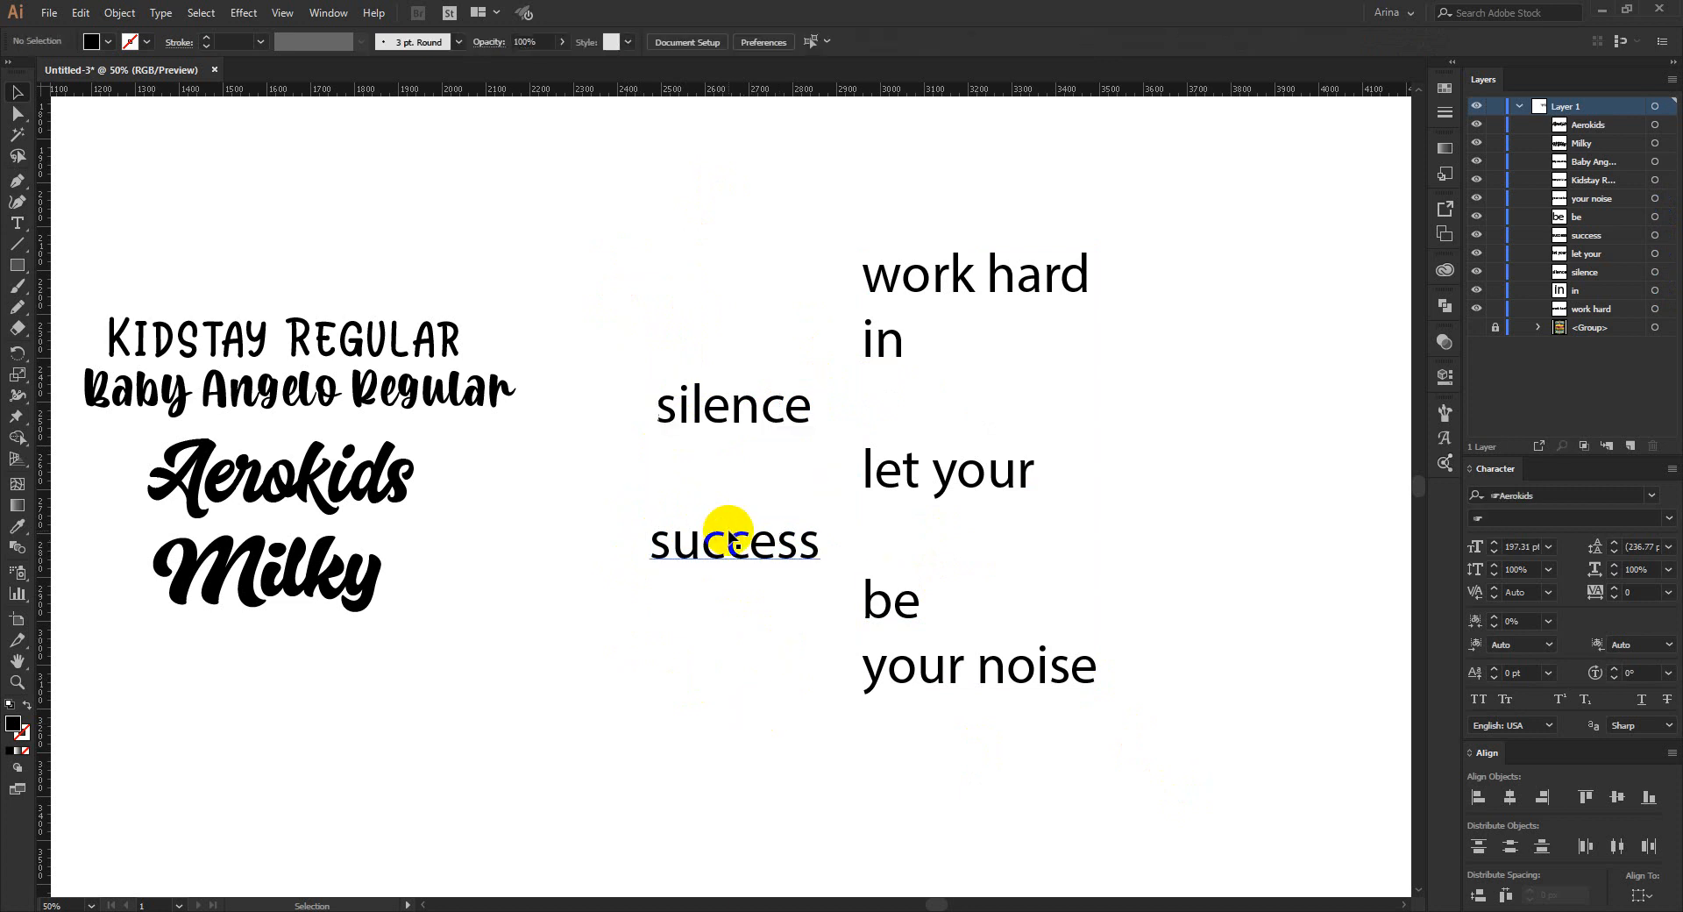
- Copy the Milky sample's text style onto the word "silence" with the Eyedropper
left_click(716, 406)
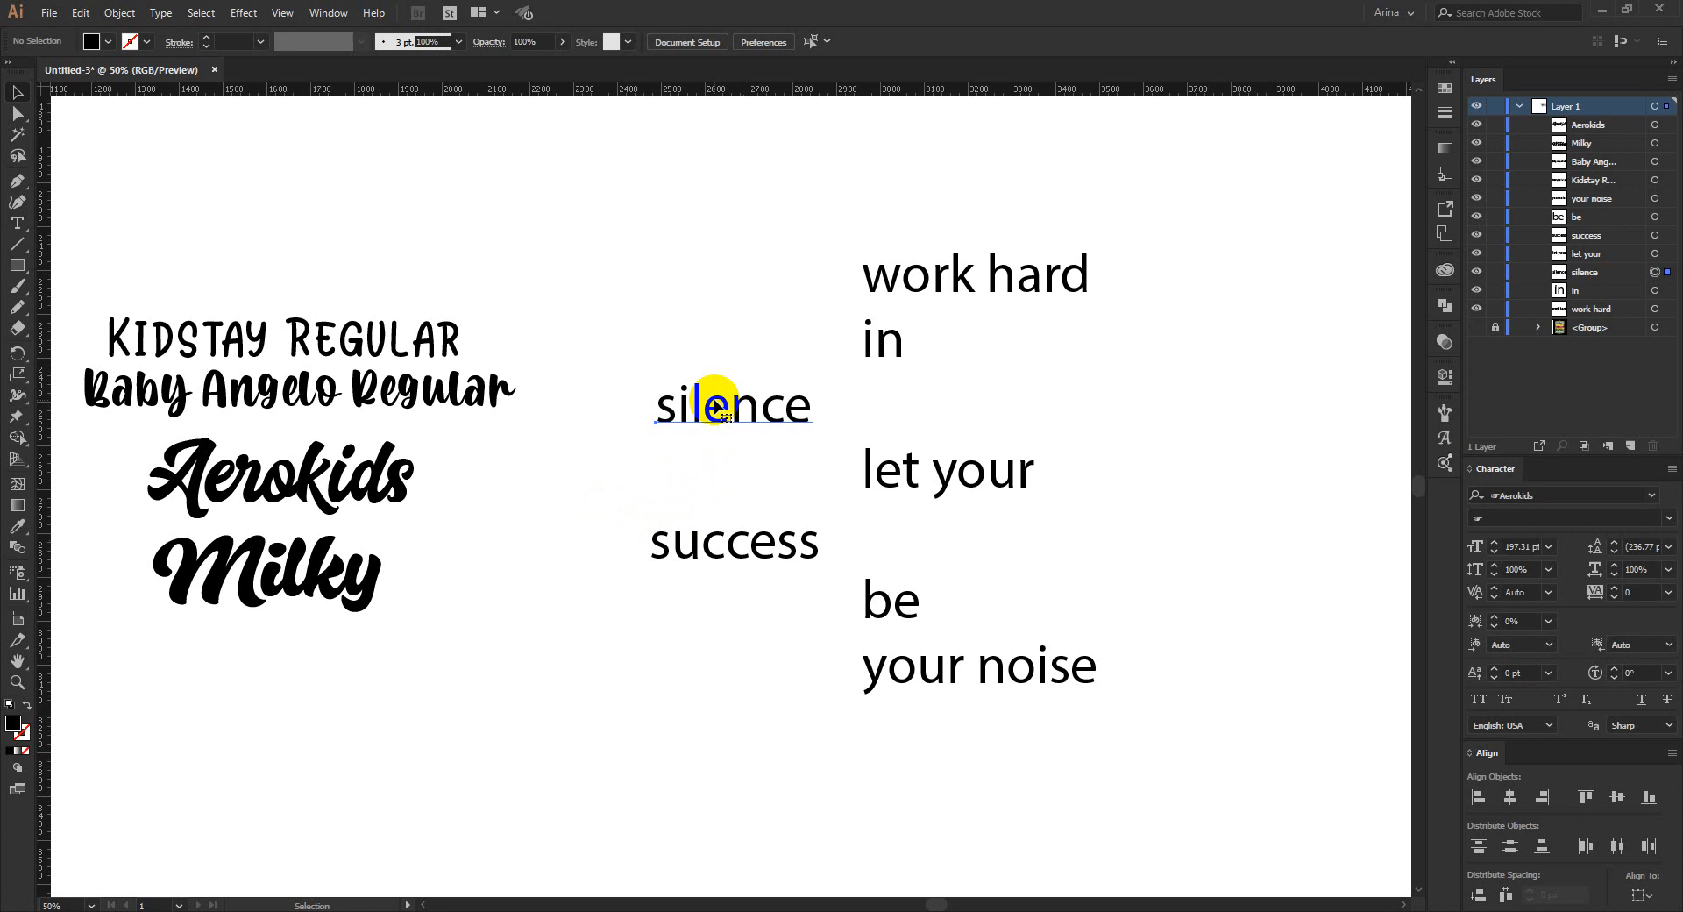
key("i")
left_click(291, 583)
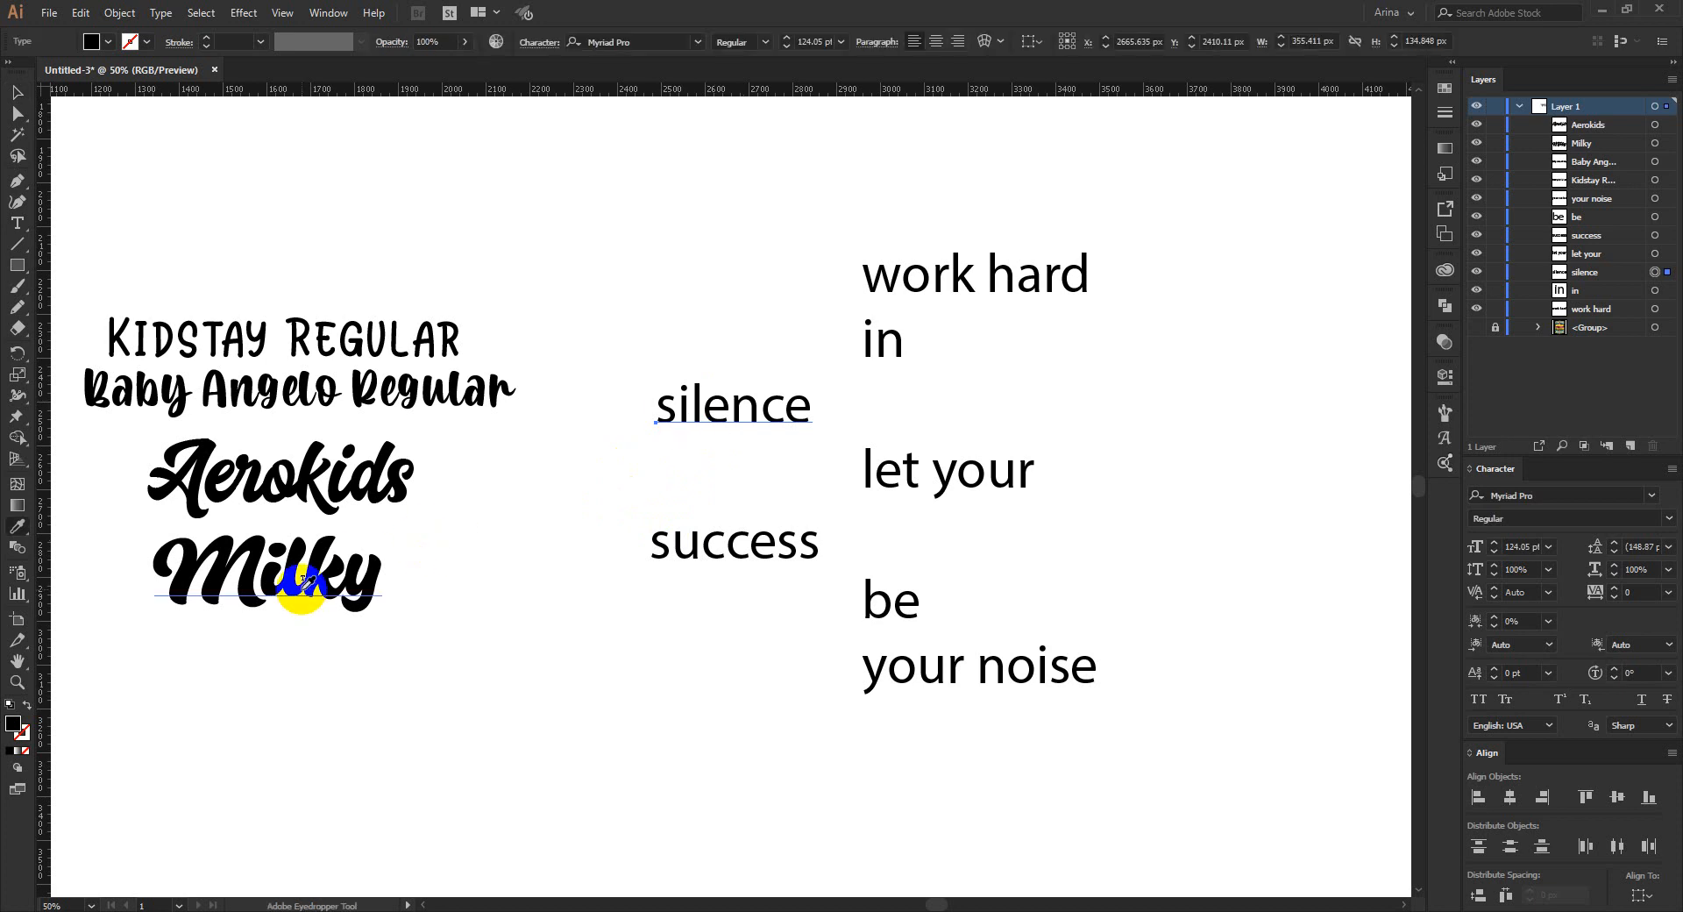
left_click(17, 92)
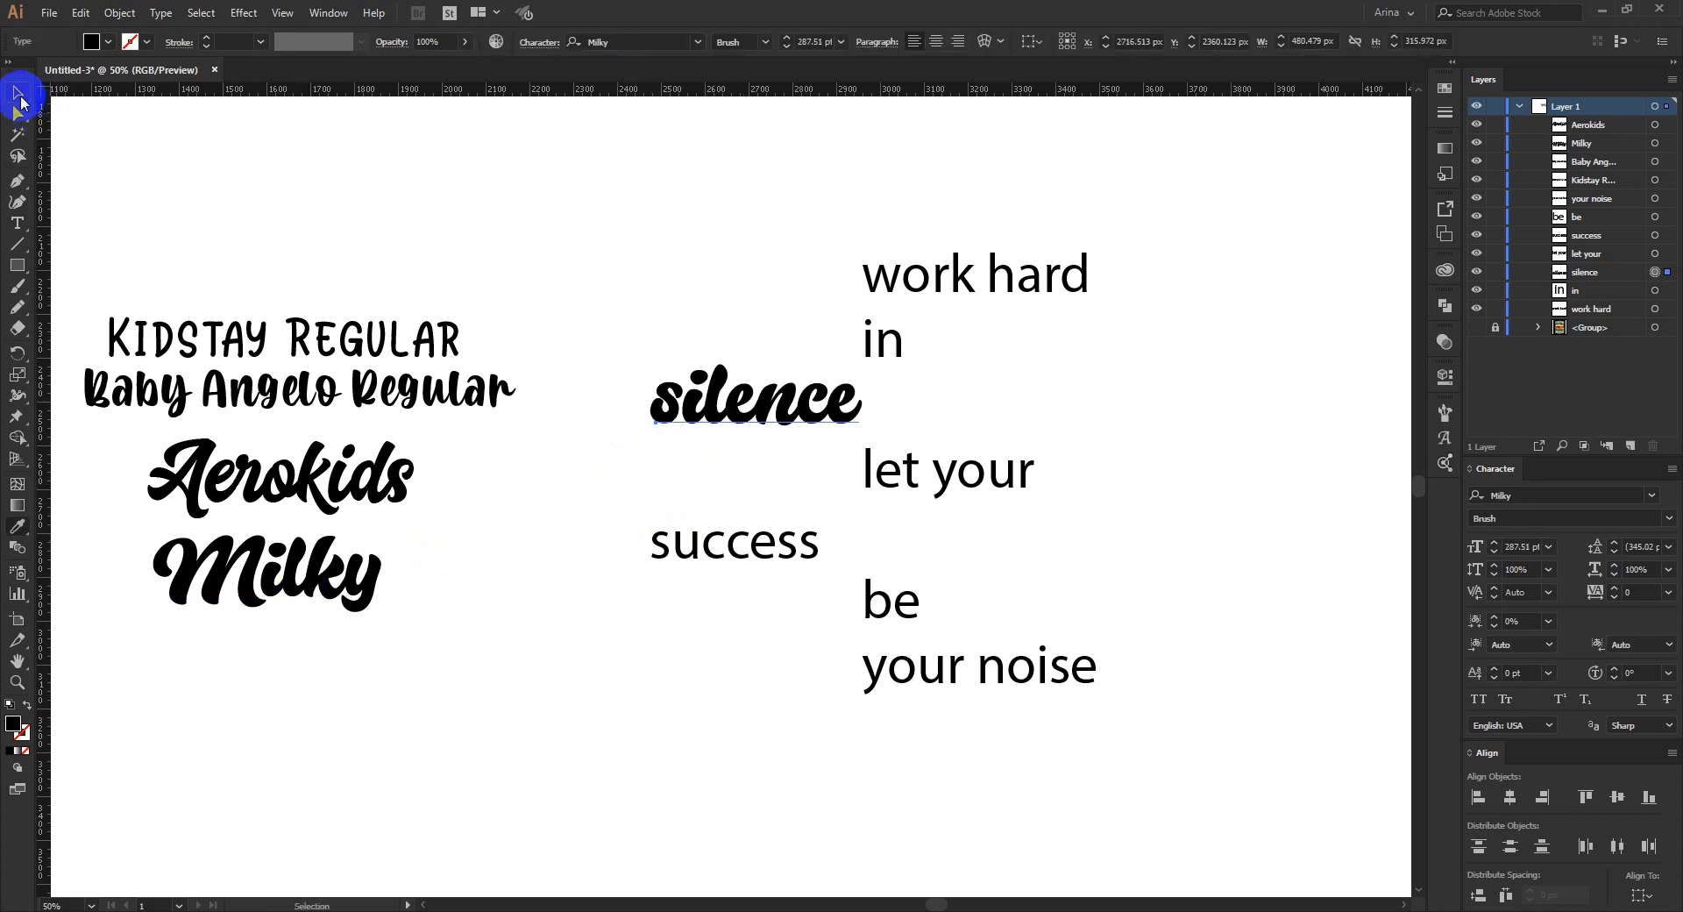
- Replace the lowercase first letter of "silence" with a capital S
left_click(716, 427)
key("t")
left_click(674, 401)
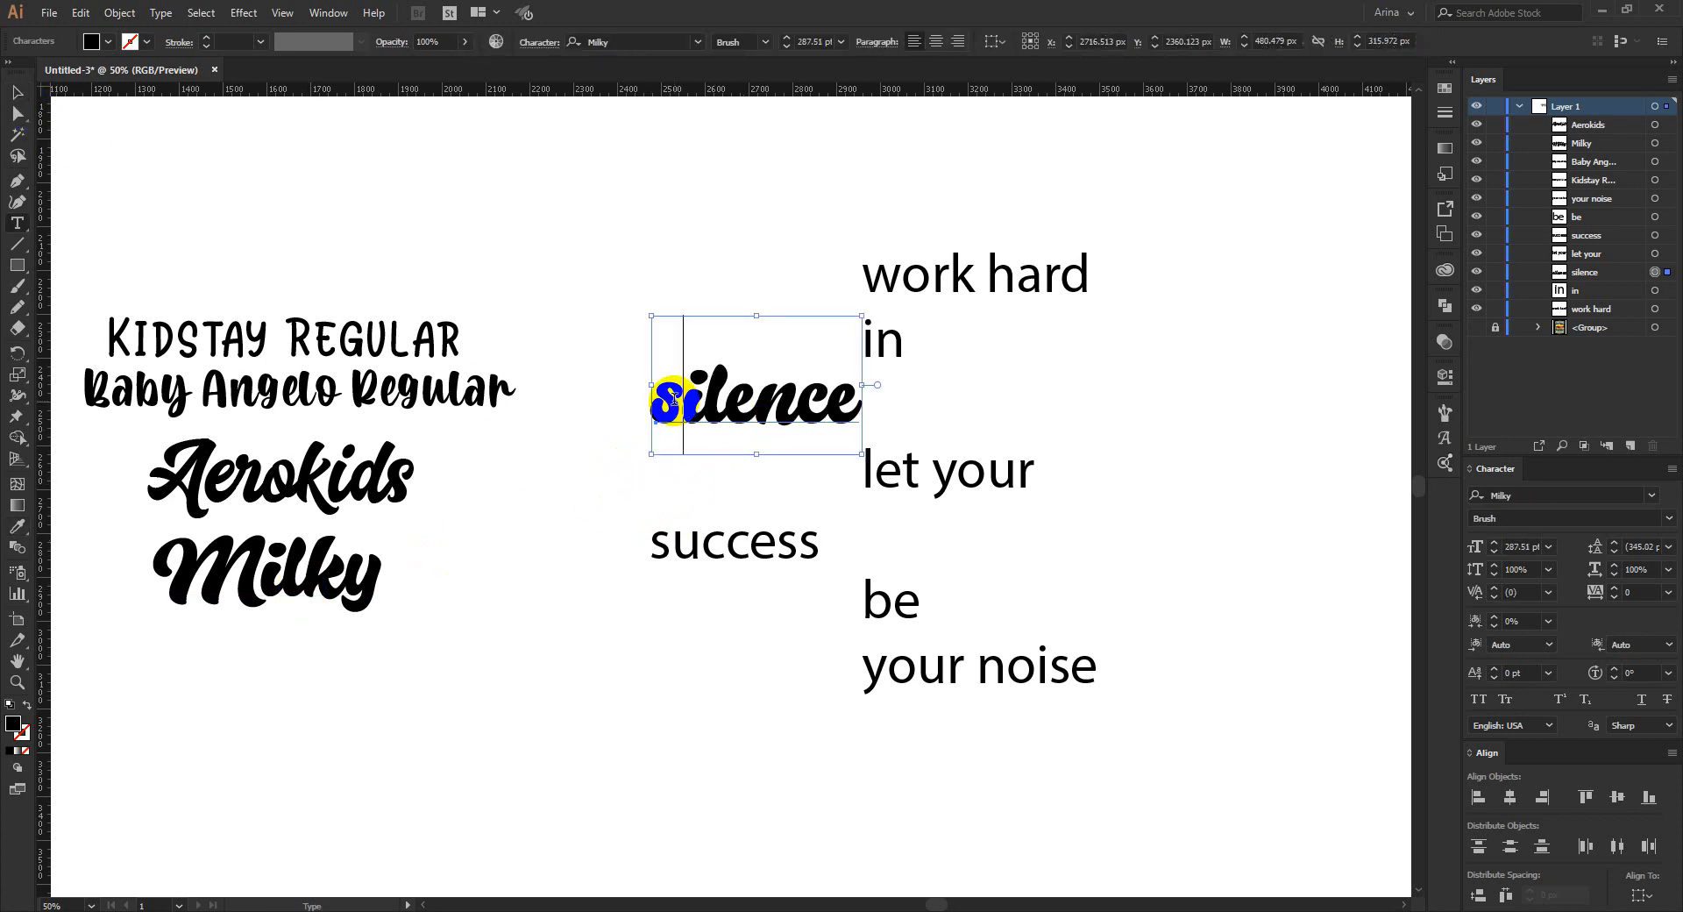
key("BackSpace")
type("S")
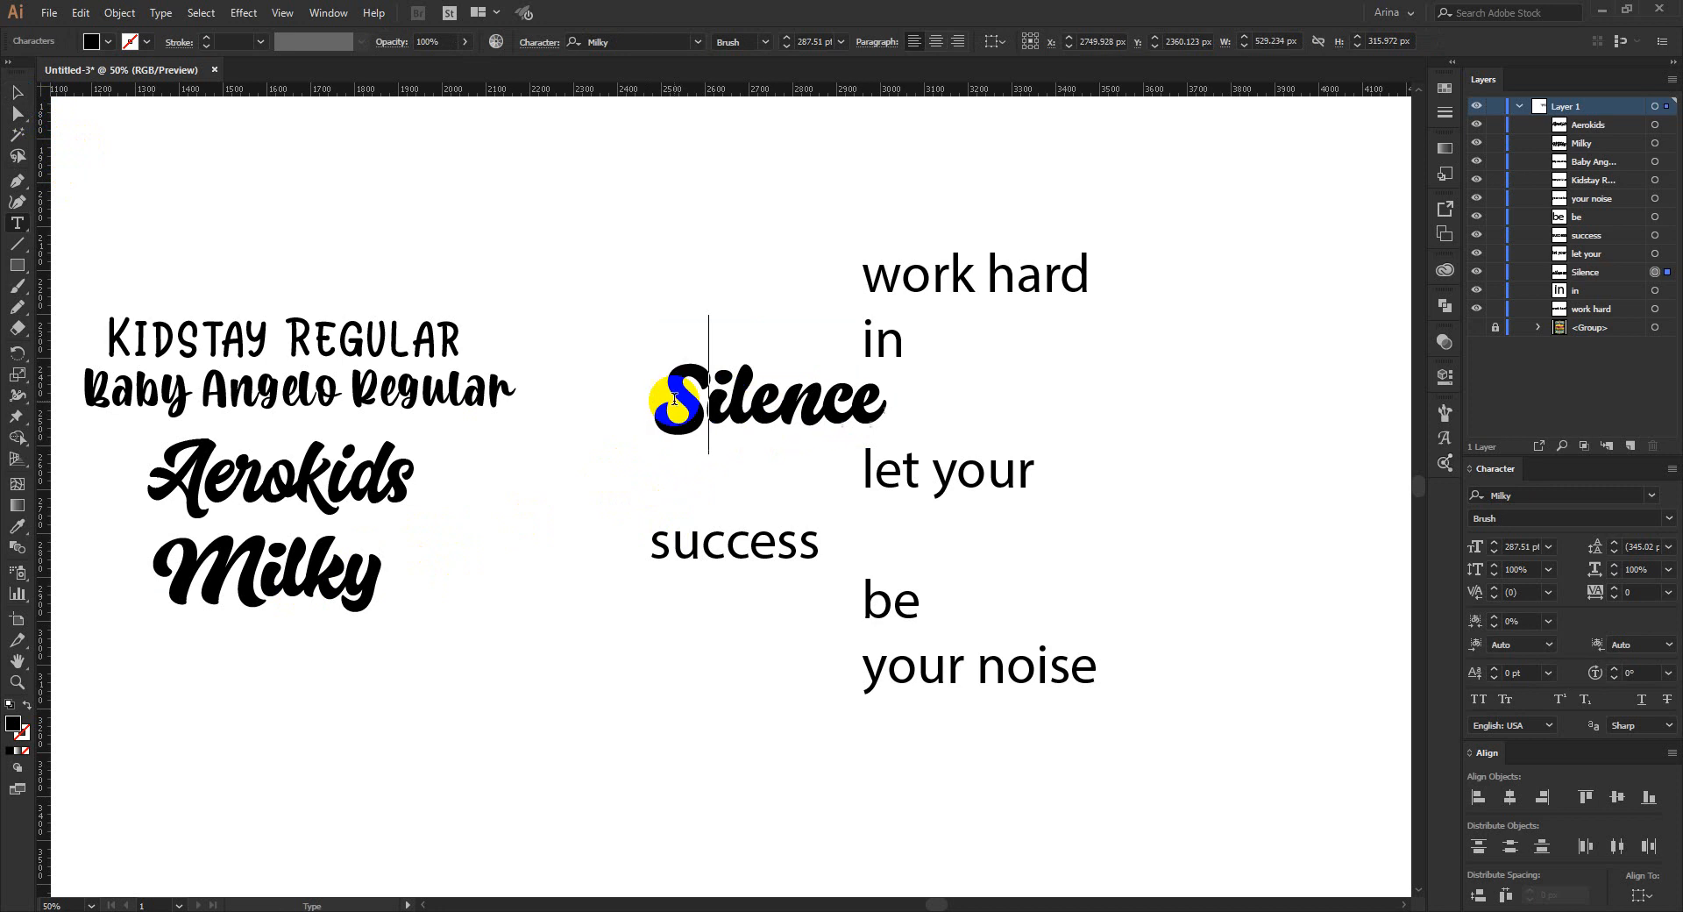
left_click(18, 92)
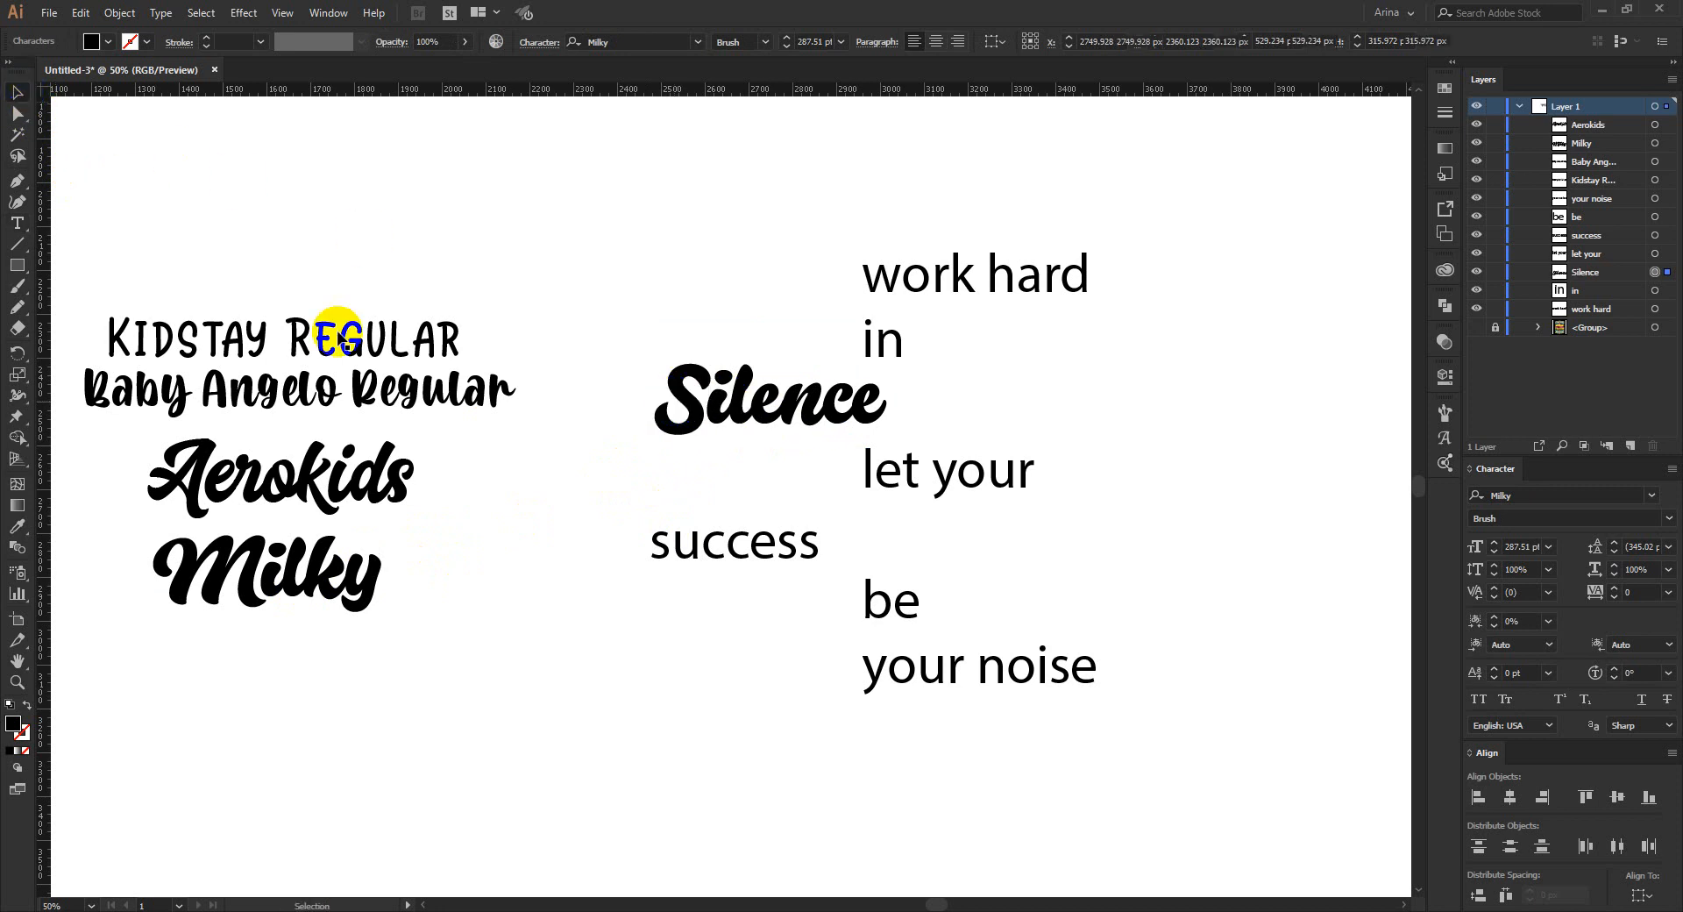
- Copy the Aerokids sample's text style onto the word "success" with the Eyedropper
left_click(712, 399)
left_click(744, 549)
key("i")
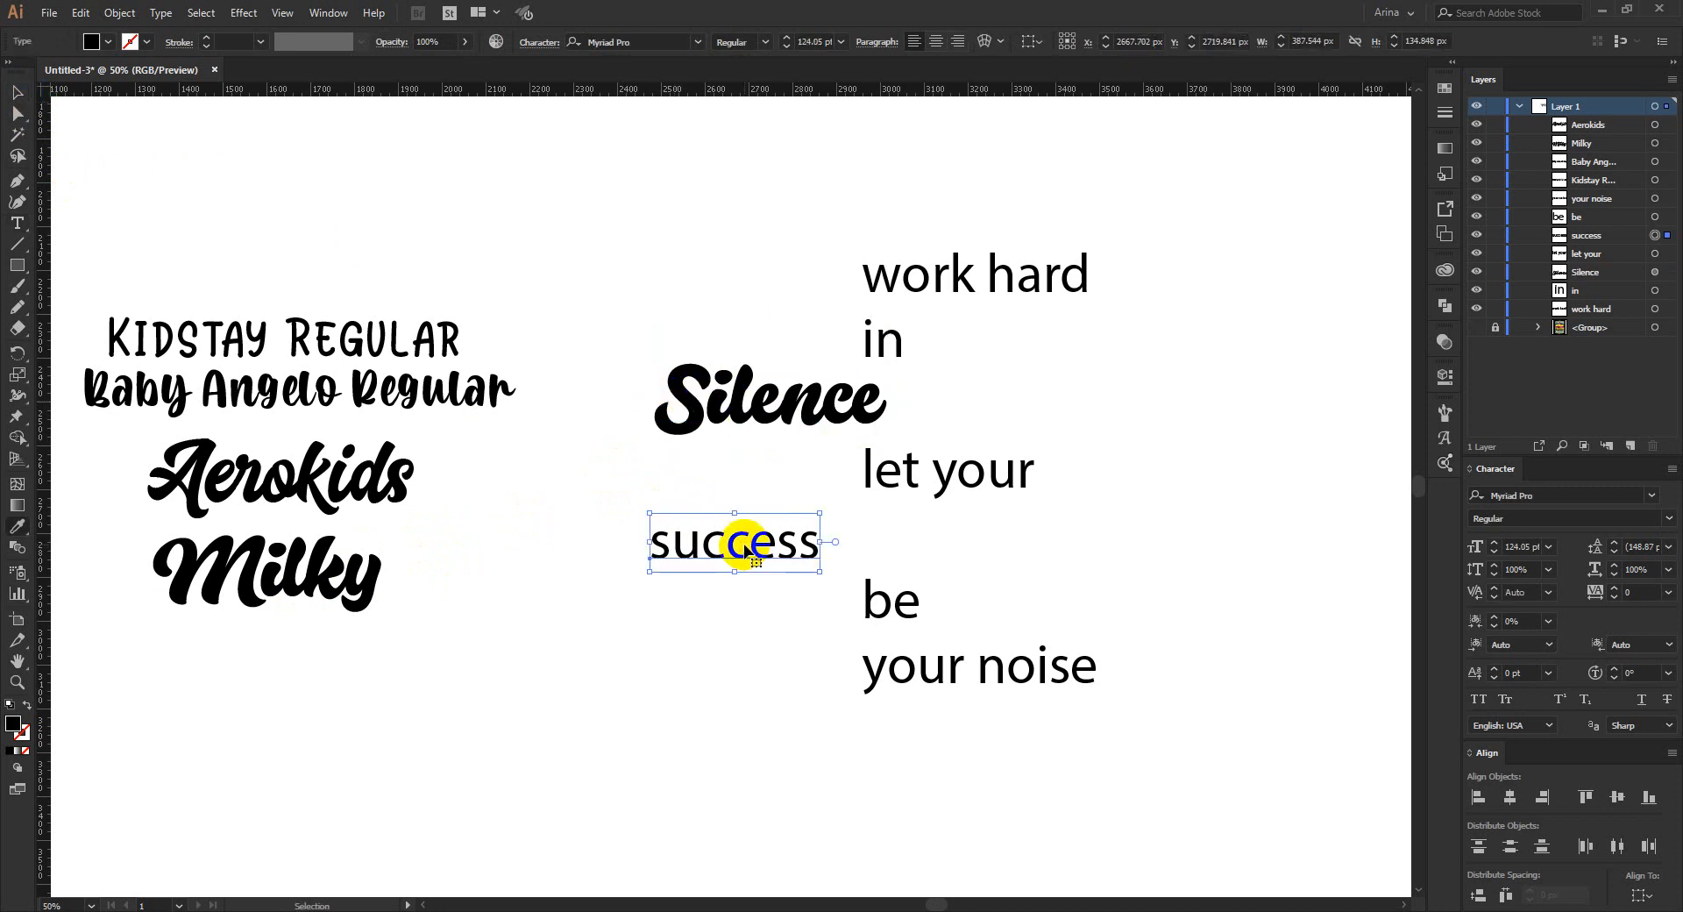
left_click(355, 455)
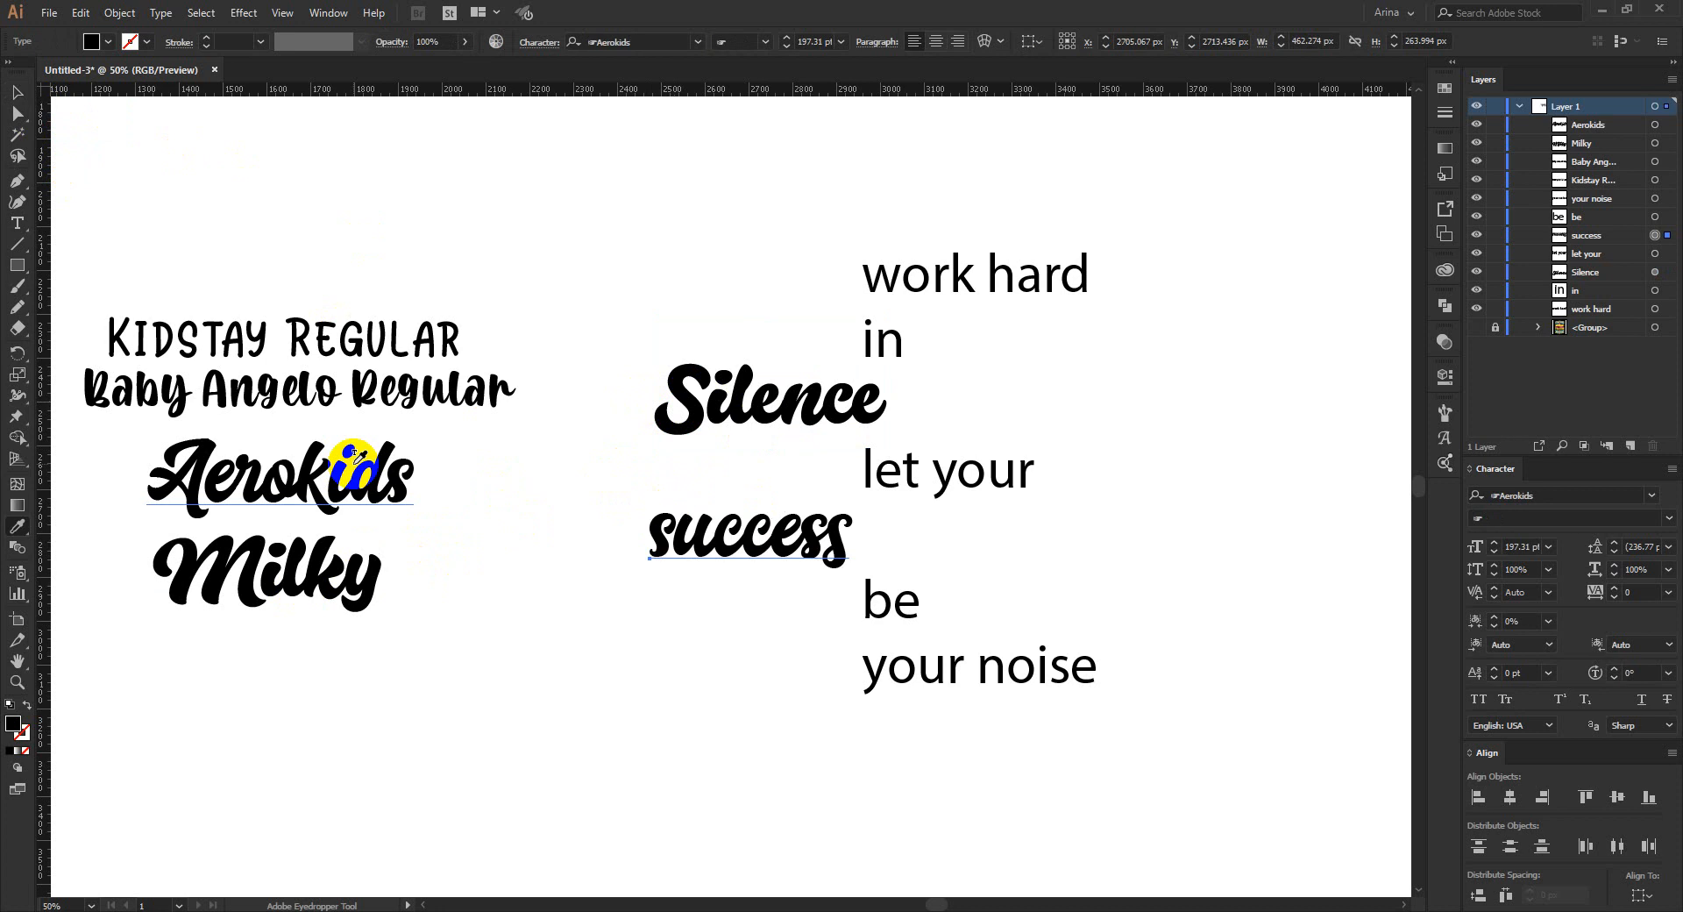
- Capitalize the first letter of "success" and move the word down and left into clear space
key("t")
left_click(670, 545)
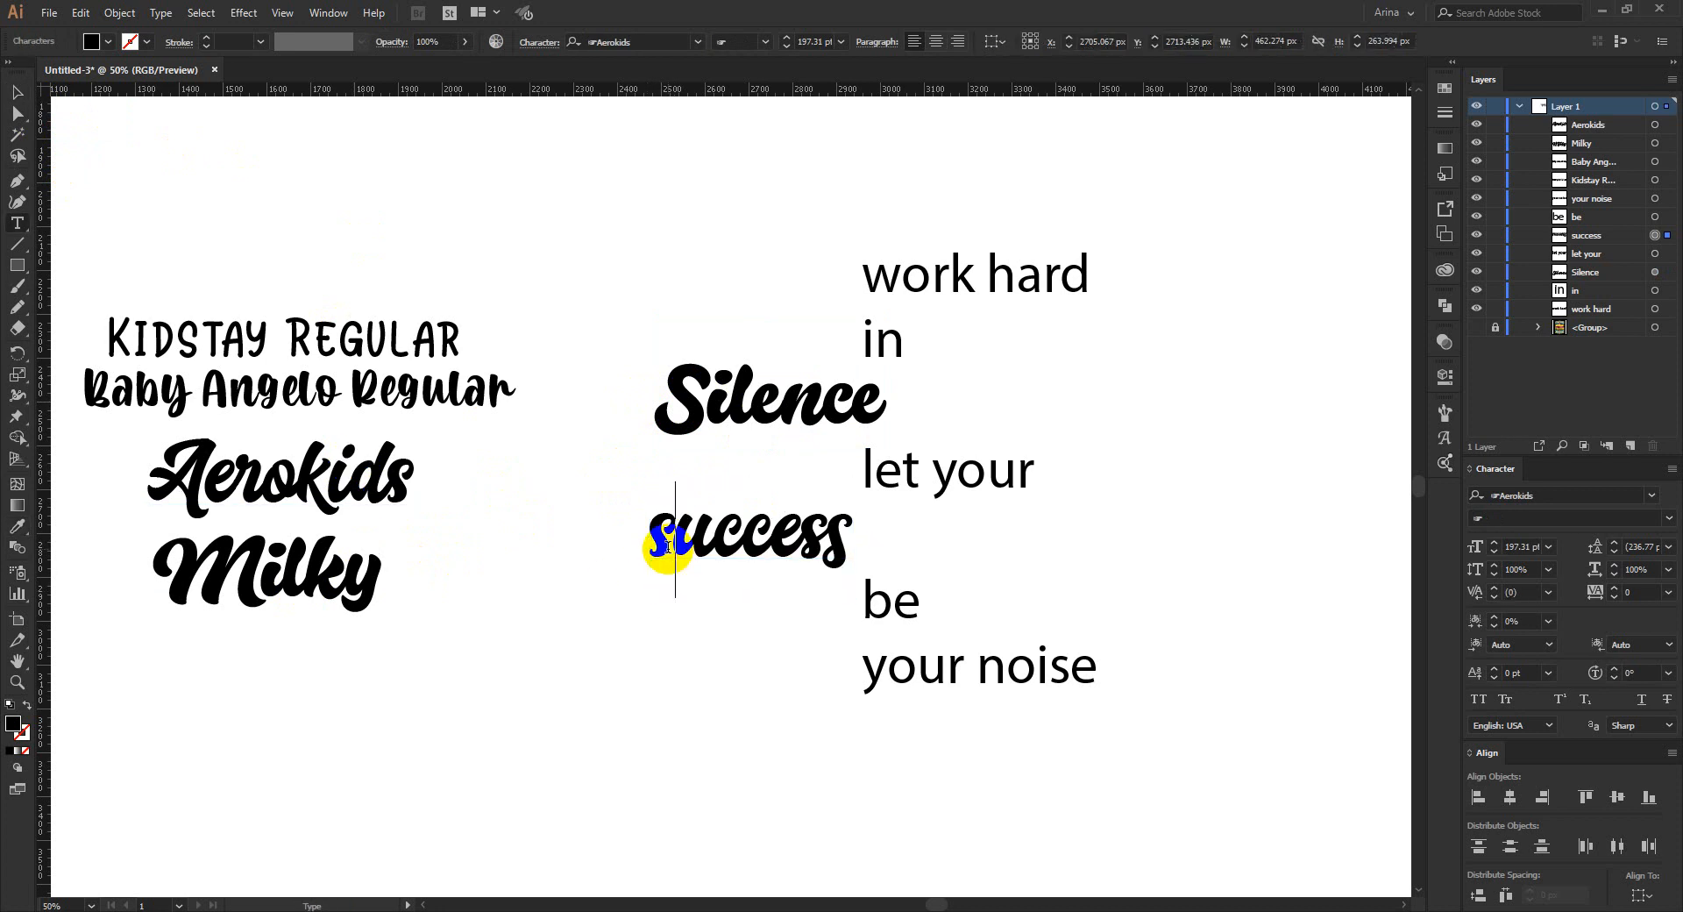
key("BackSpace")
type("S")
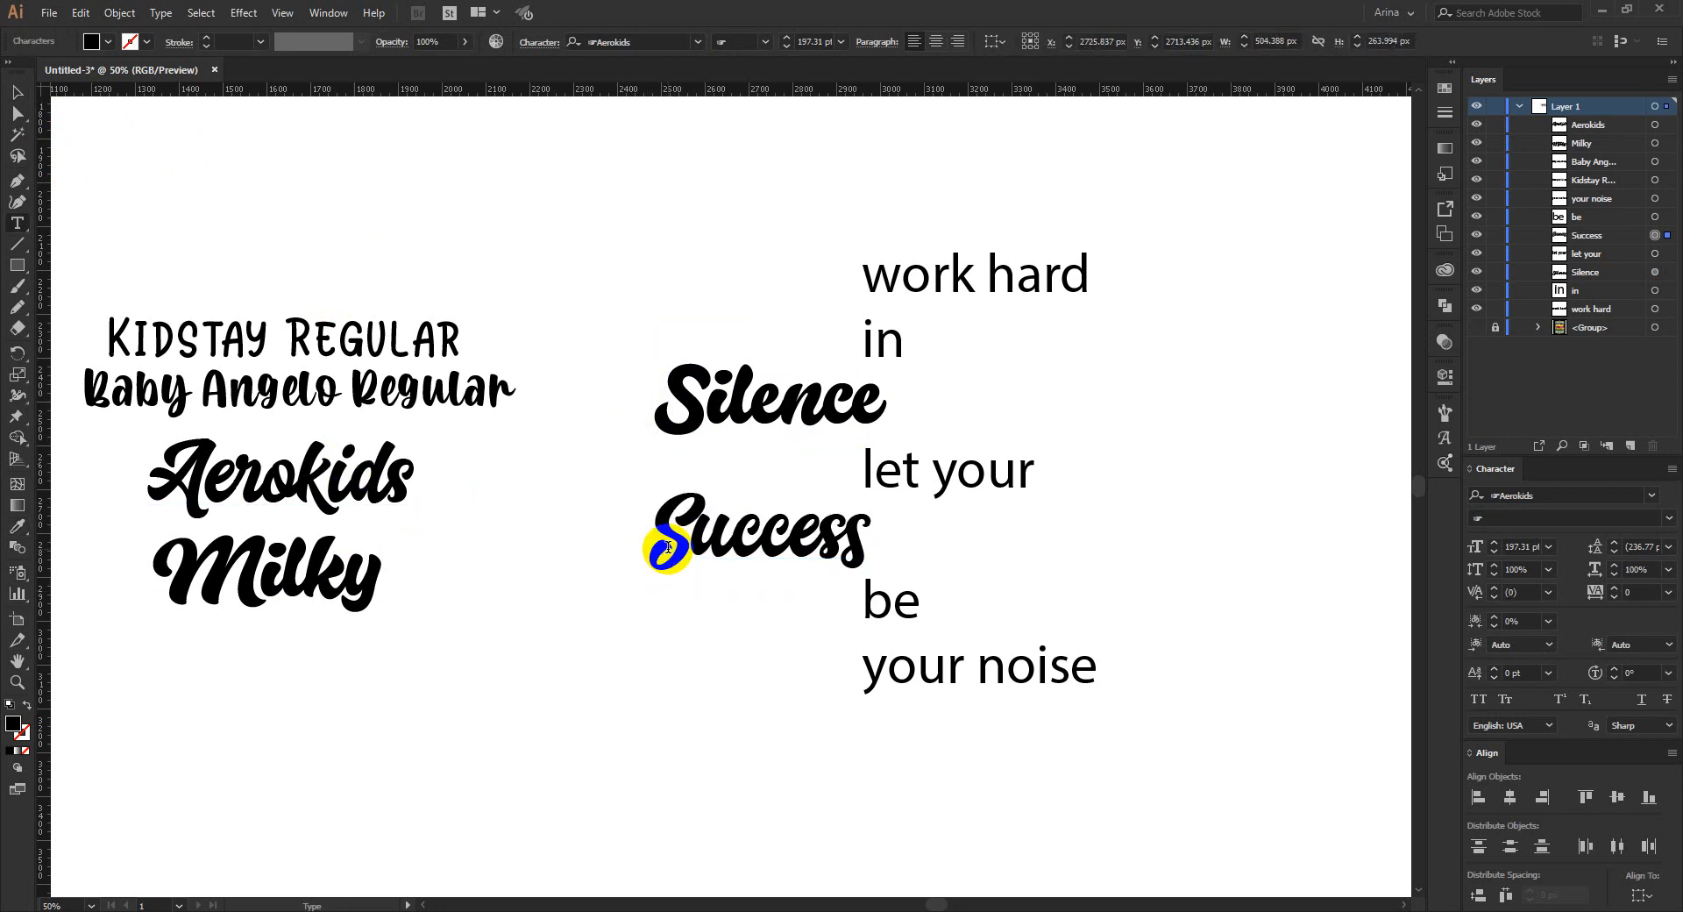
left_click(18, 91)
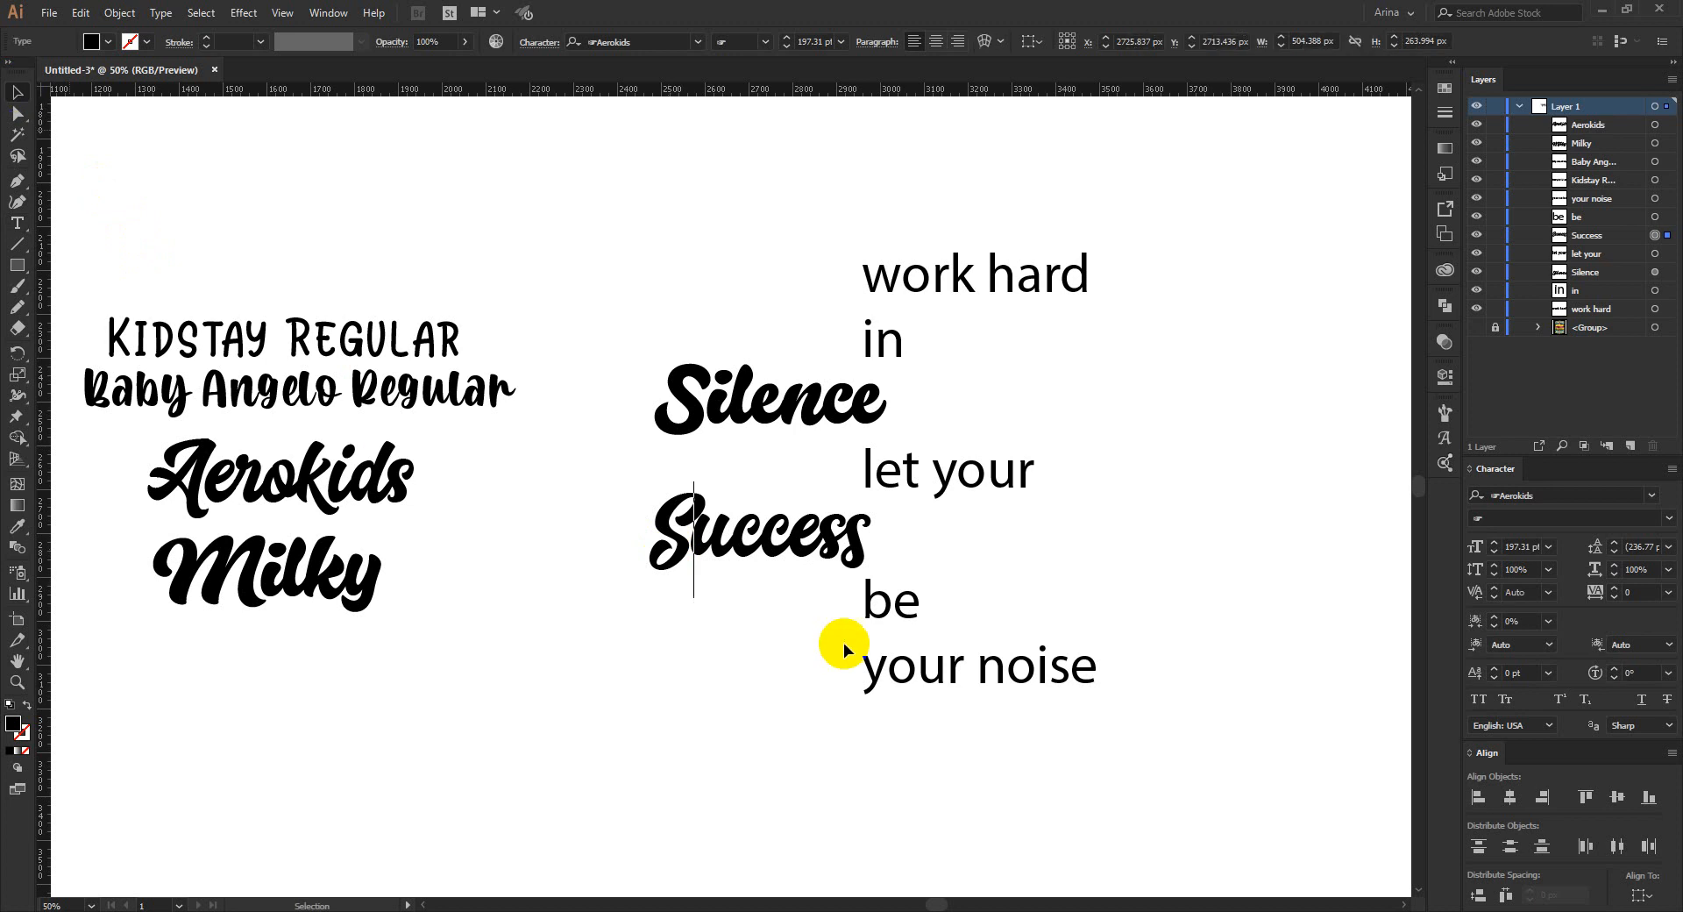
left_click_drag(837, 517, 741, 646)
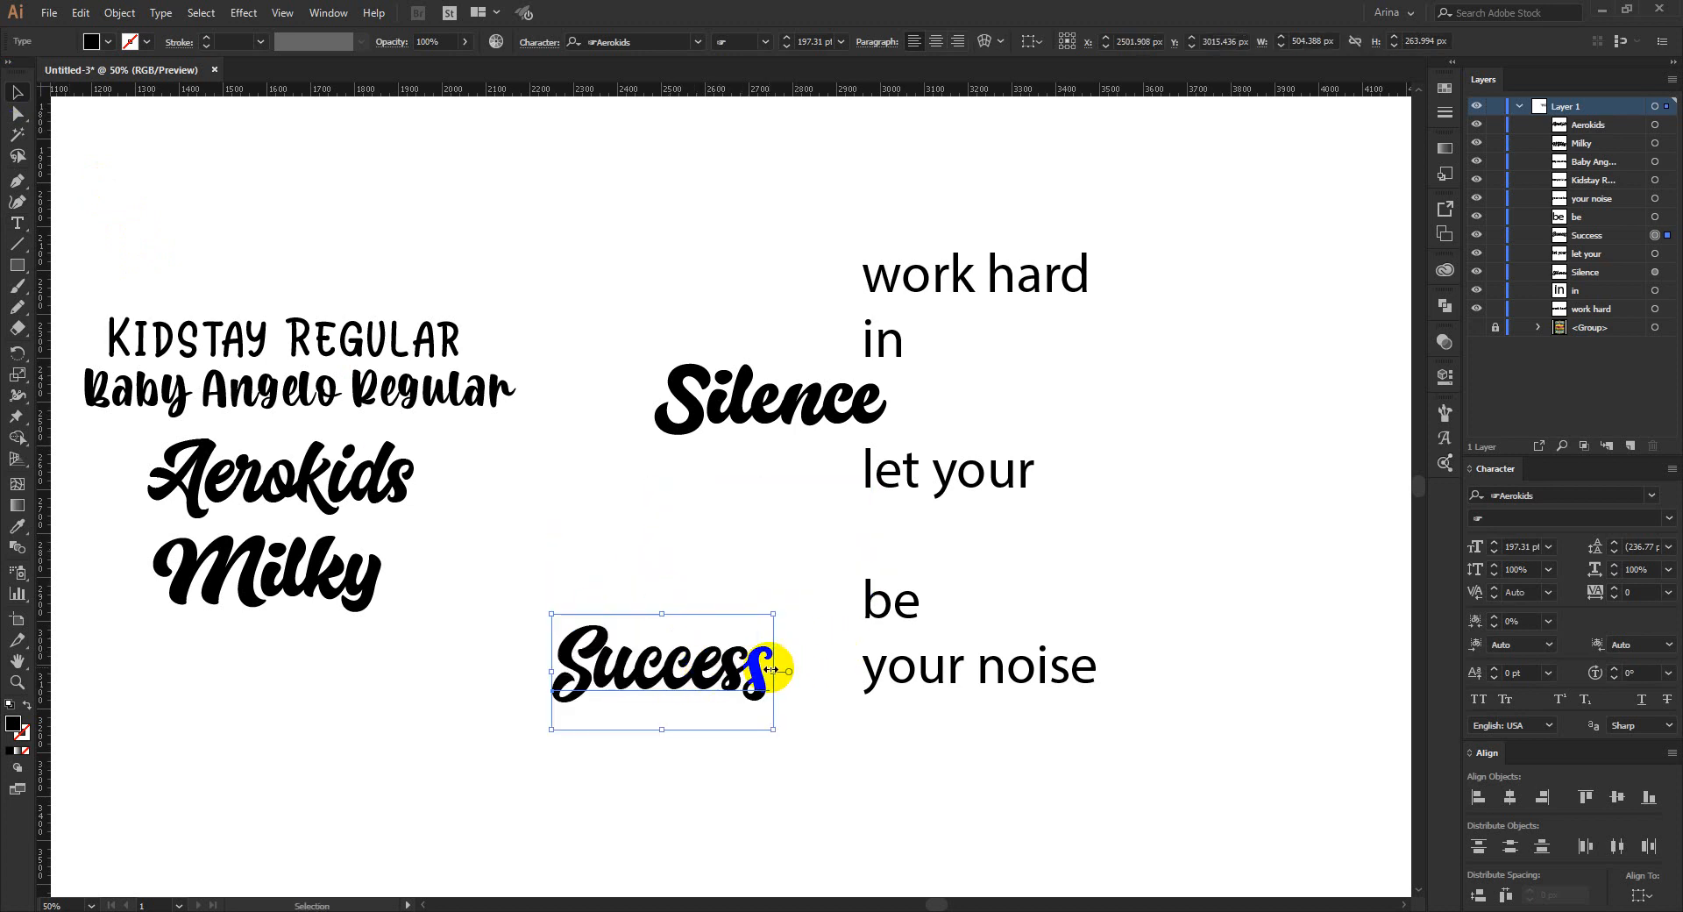
scroll(741, 690, "up", 1)
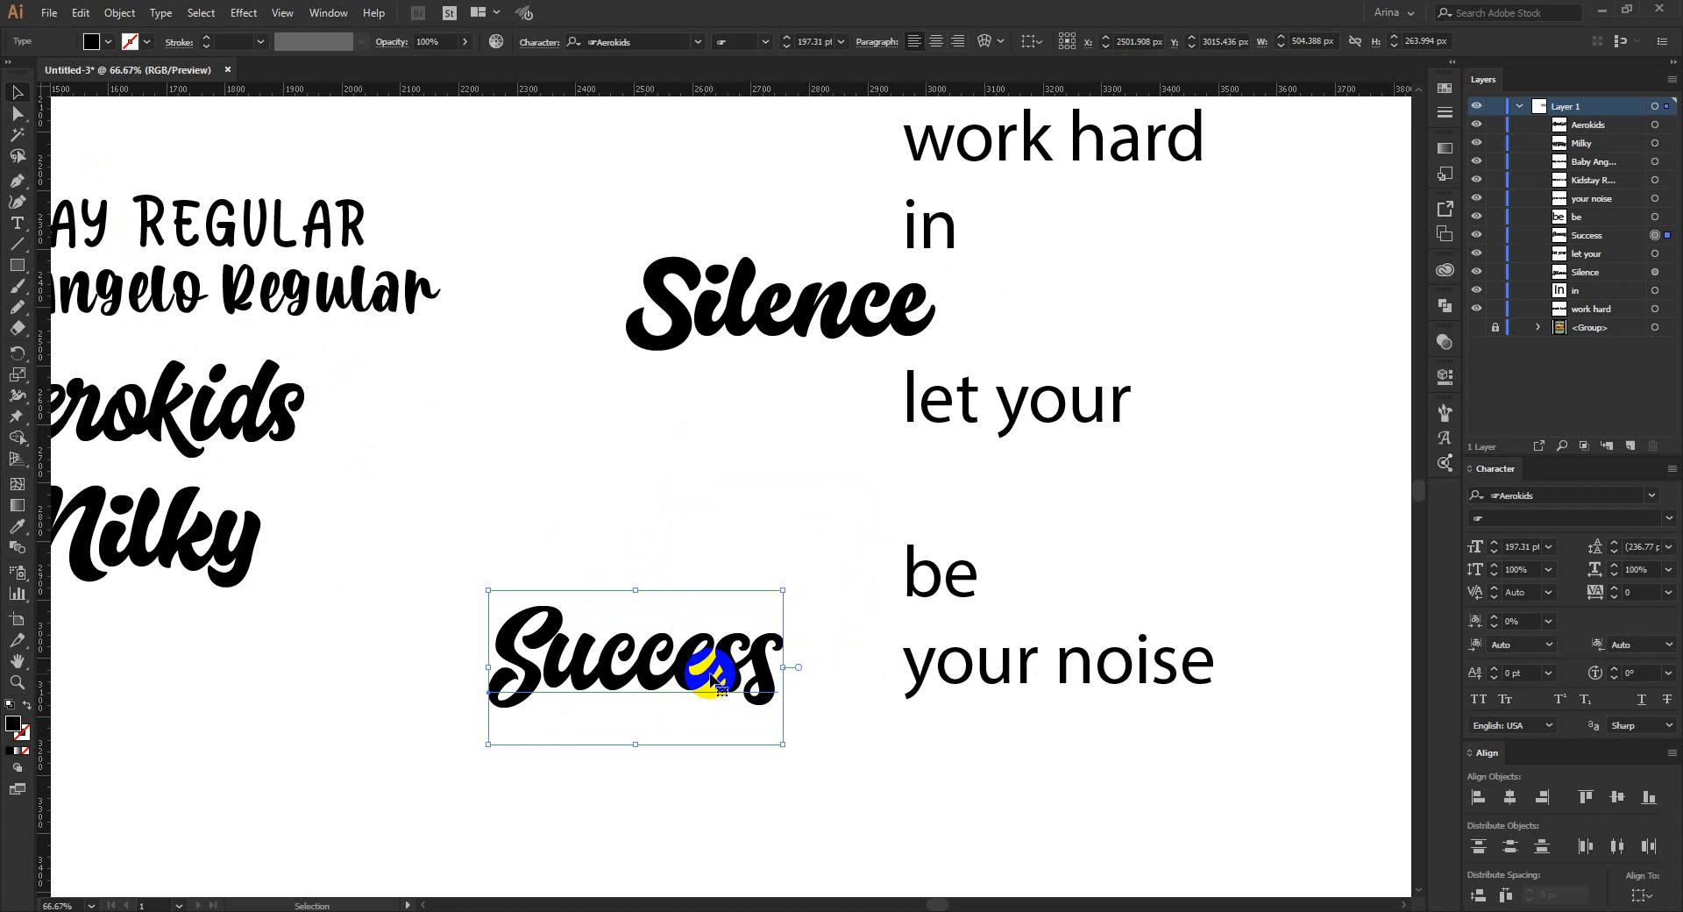
key("shift+t")
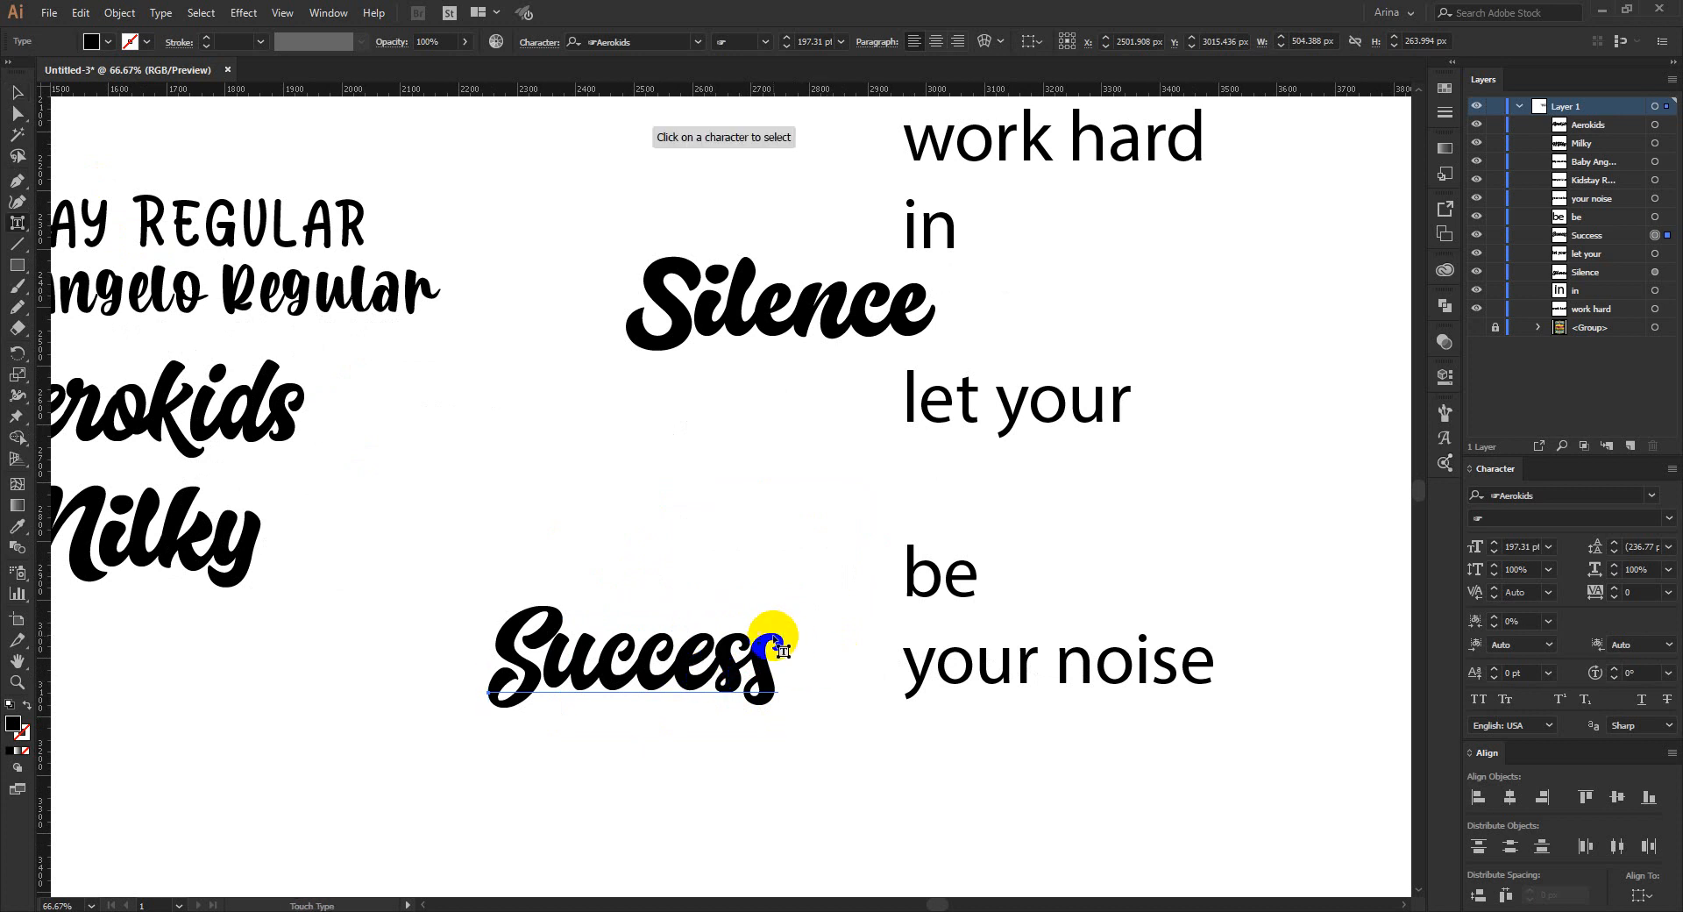
left_click(775, 643)
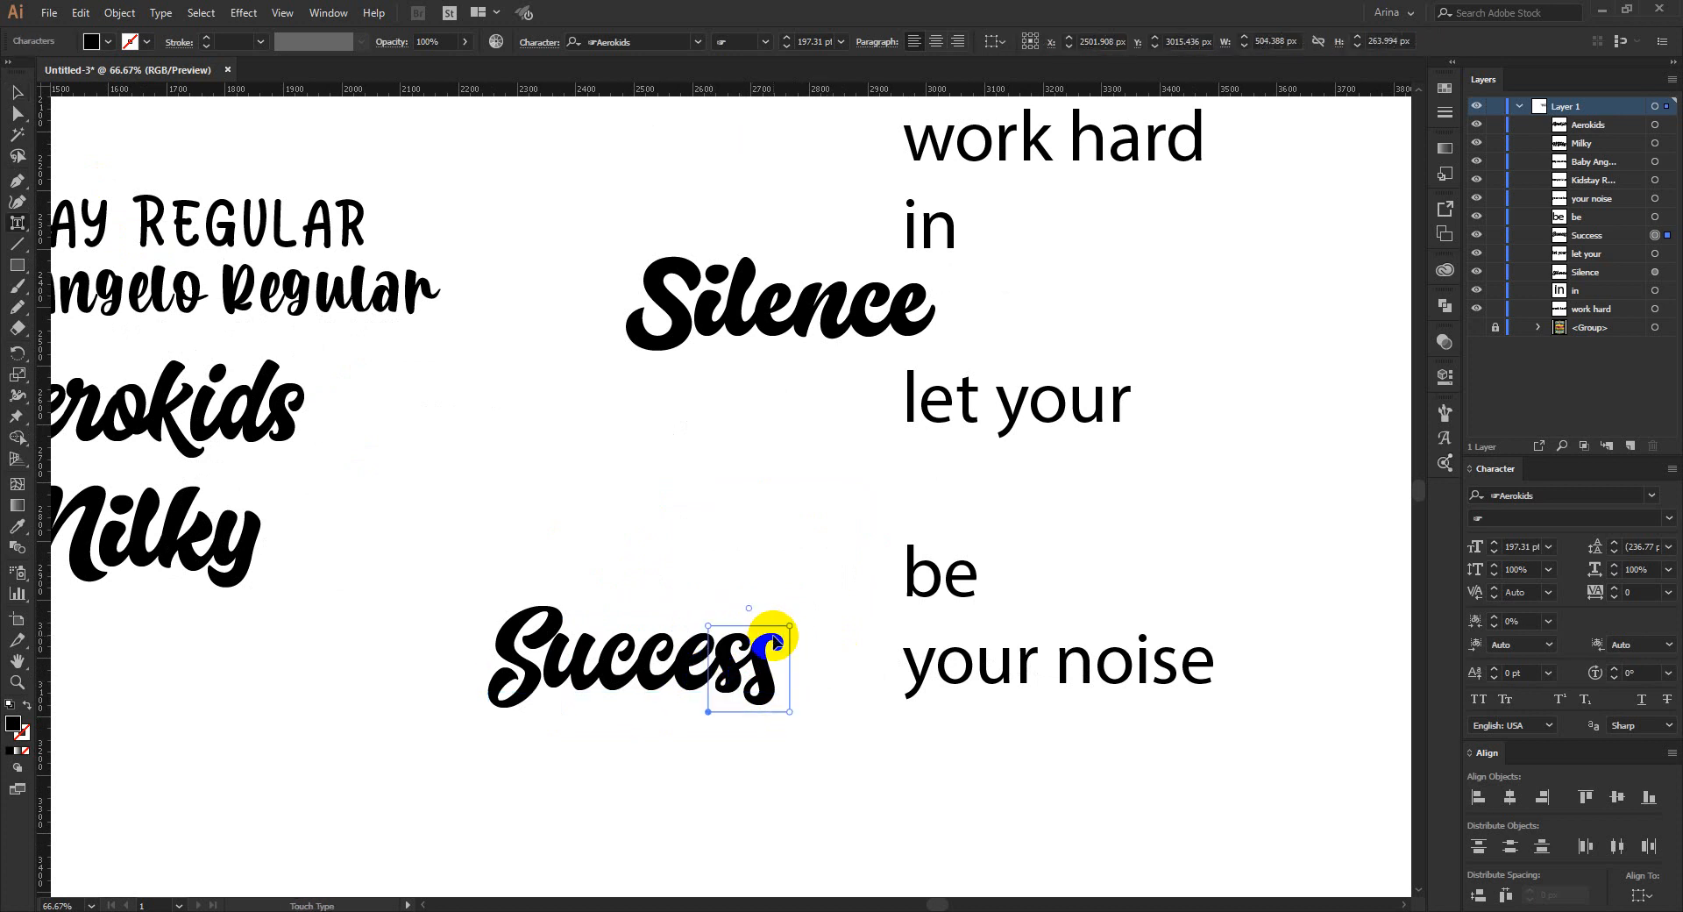
key("v")
left_click(643, 582)
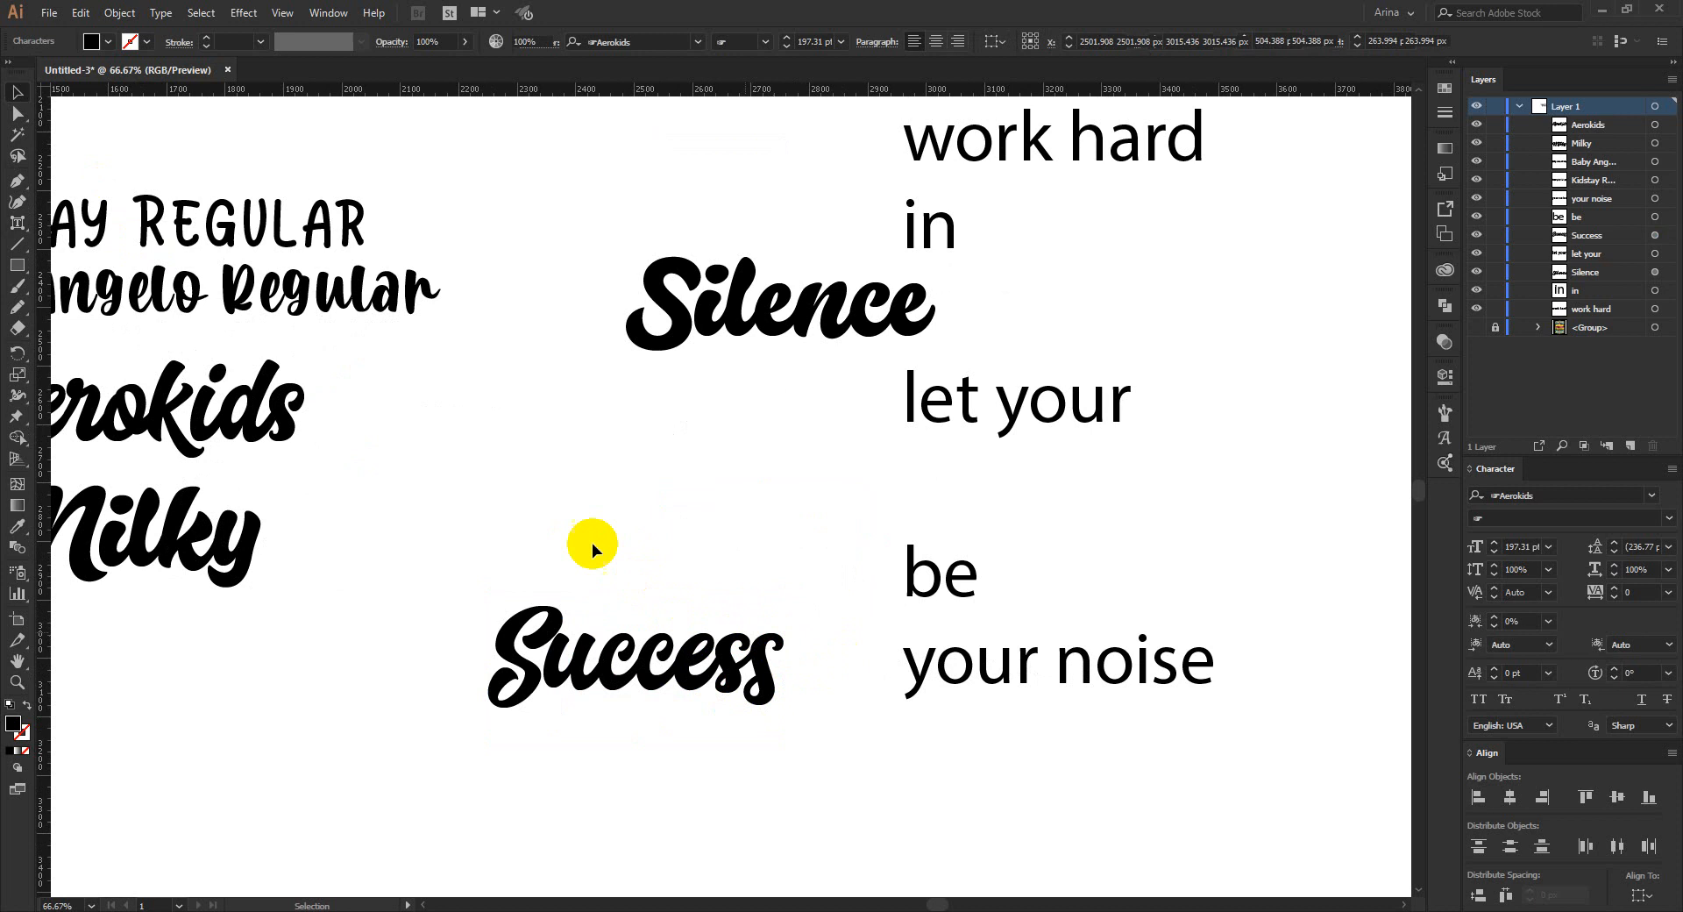
- Shift the final s of "Success" slightly to the right with the Touch Type tool
left_click(24, 225)
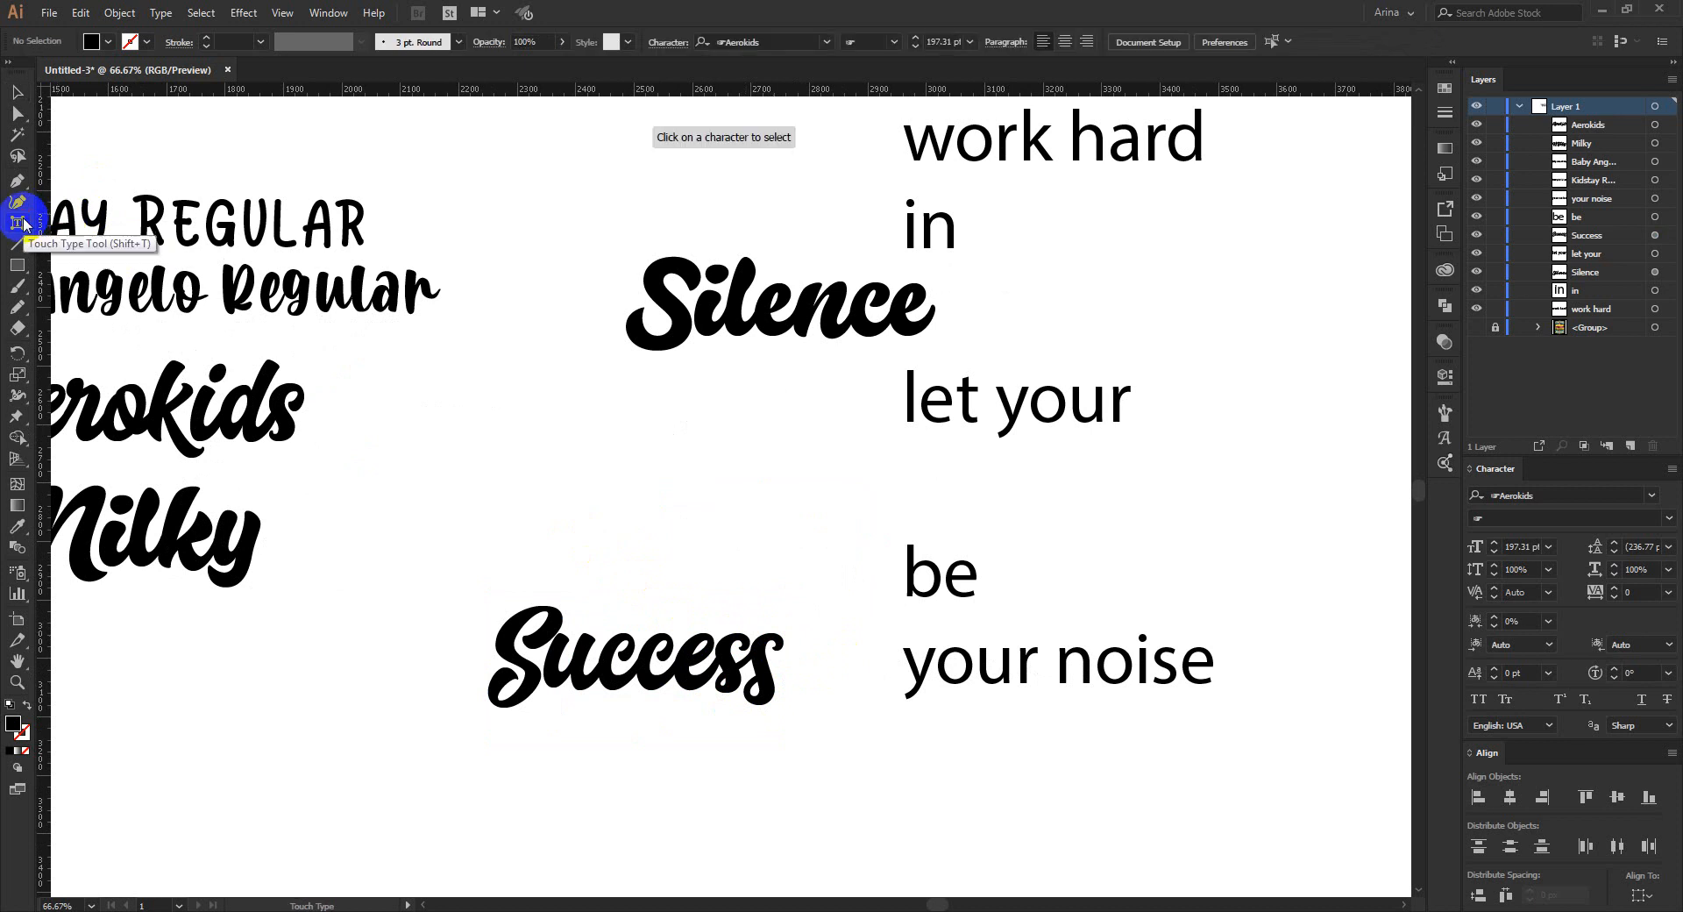
left_click_drag(16, 227, 220, 364)
left_click(775, 672)
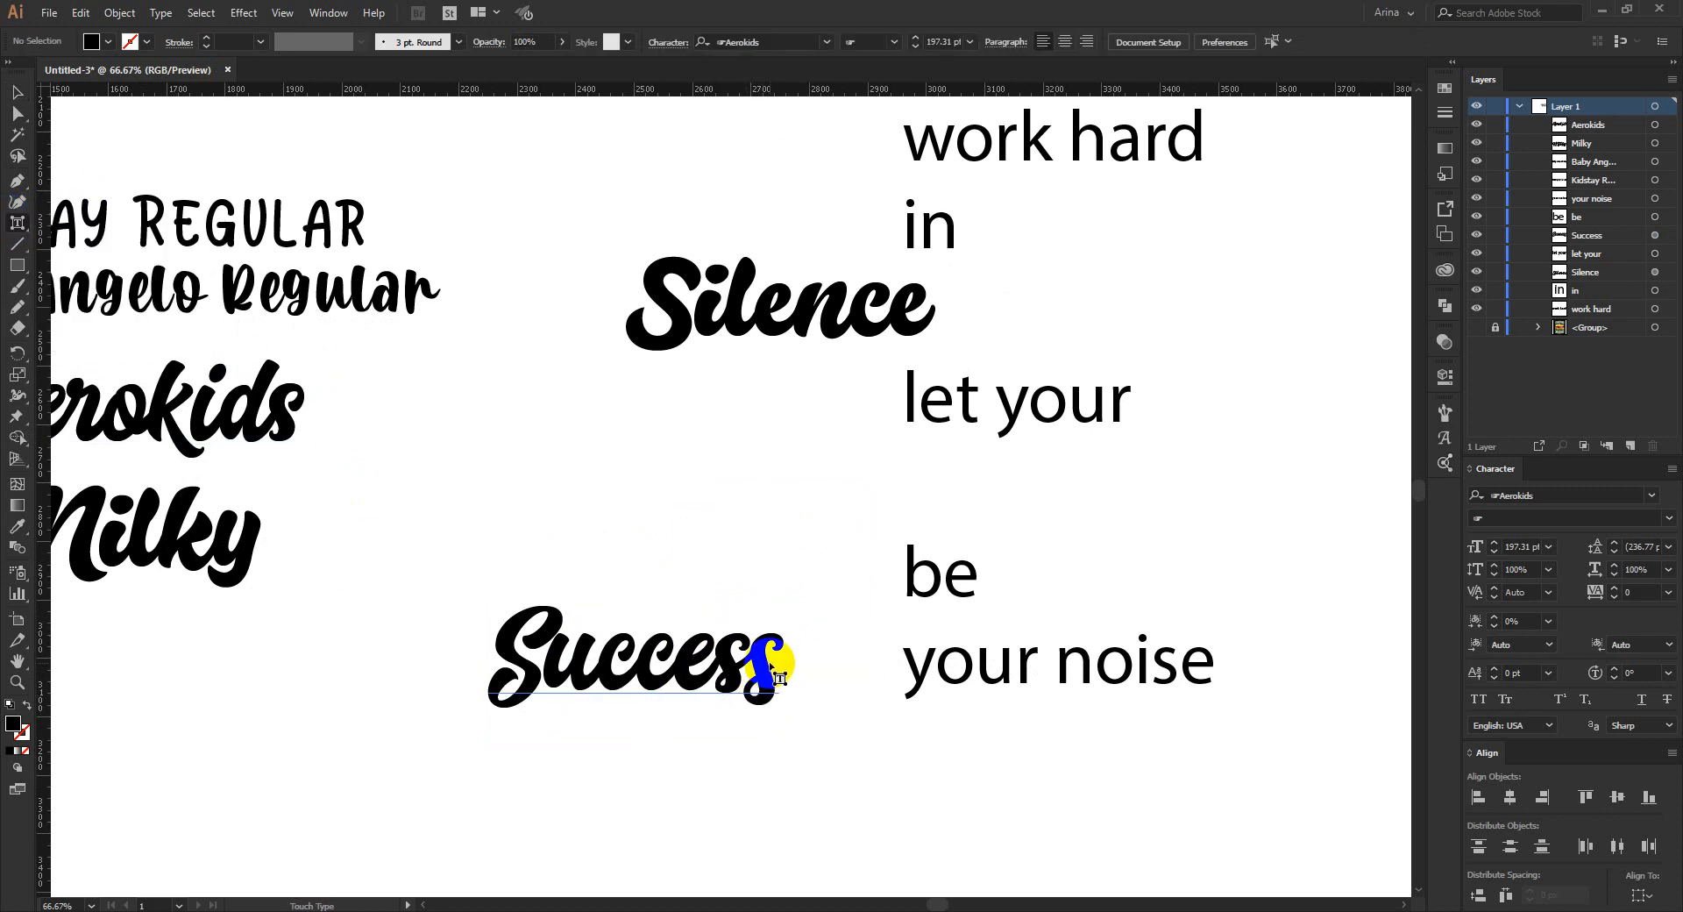
left_click(777, 675)
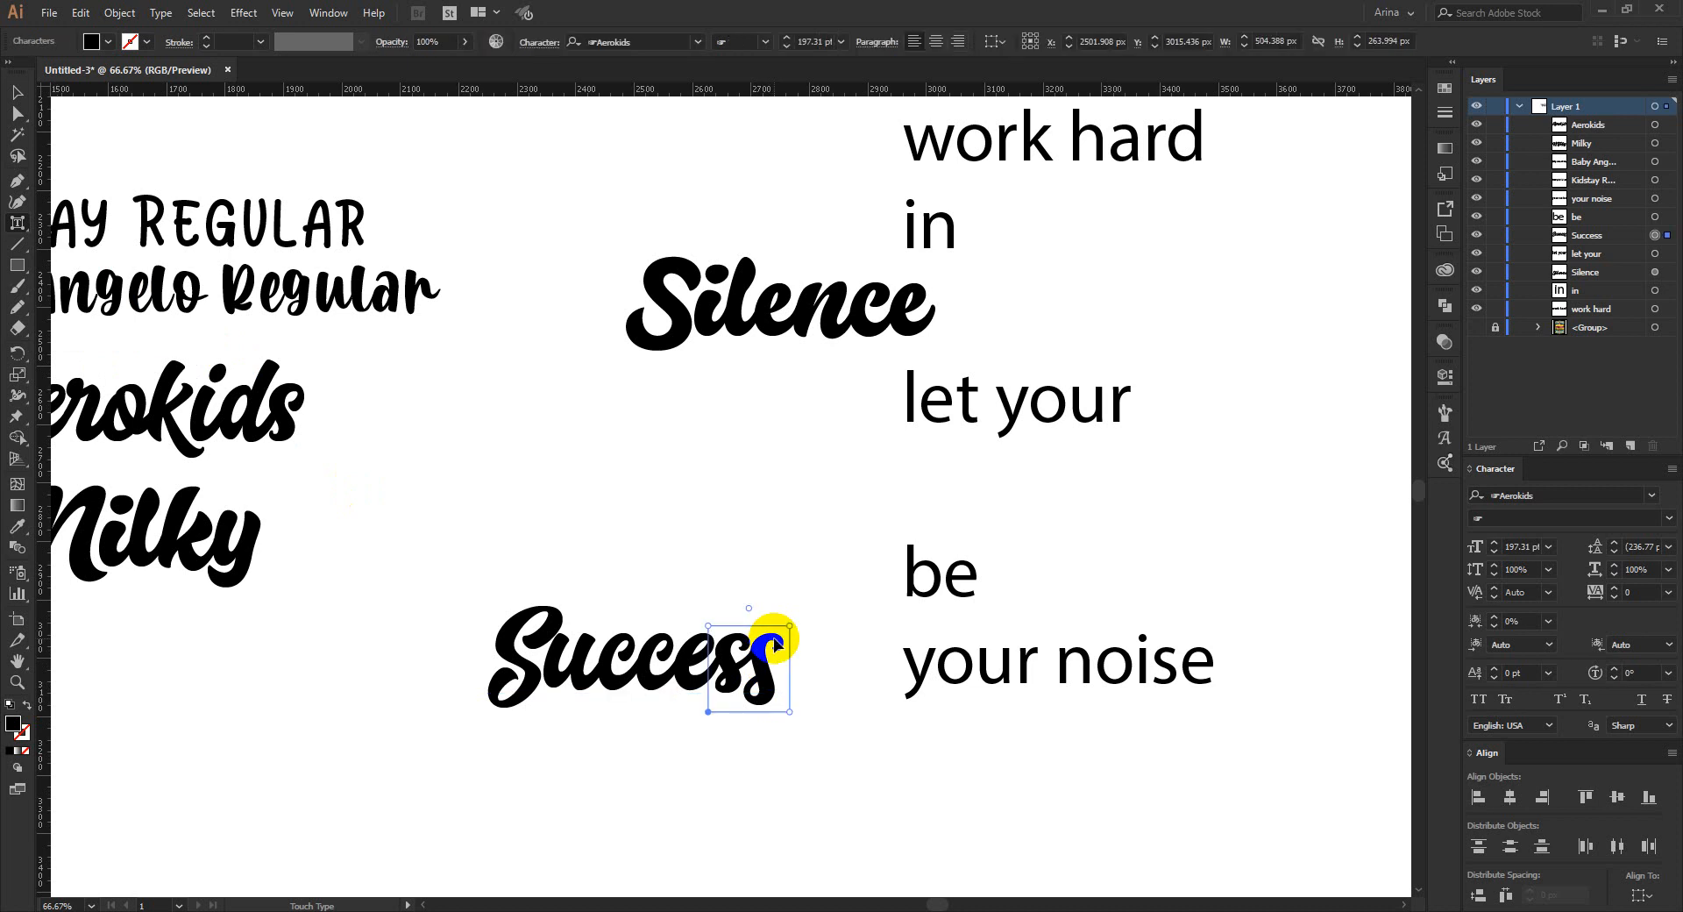
left_click_drag(782, 692, 782, 687)
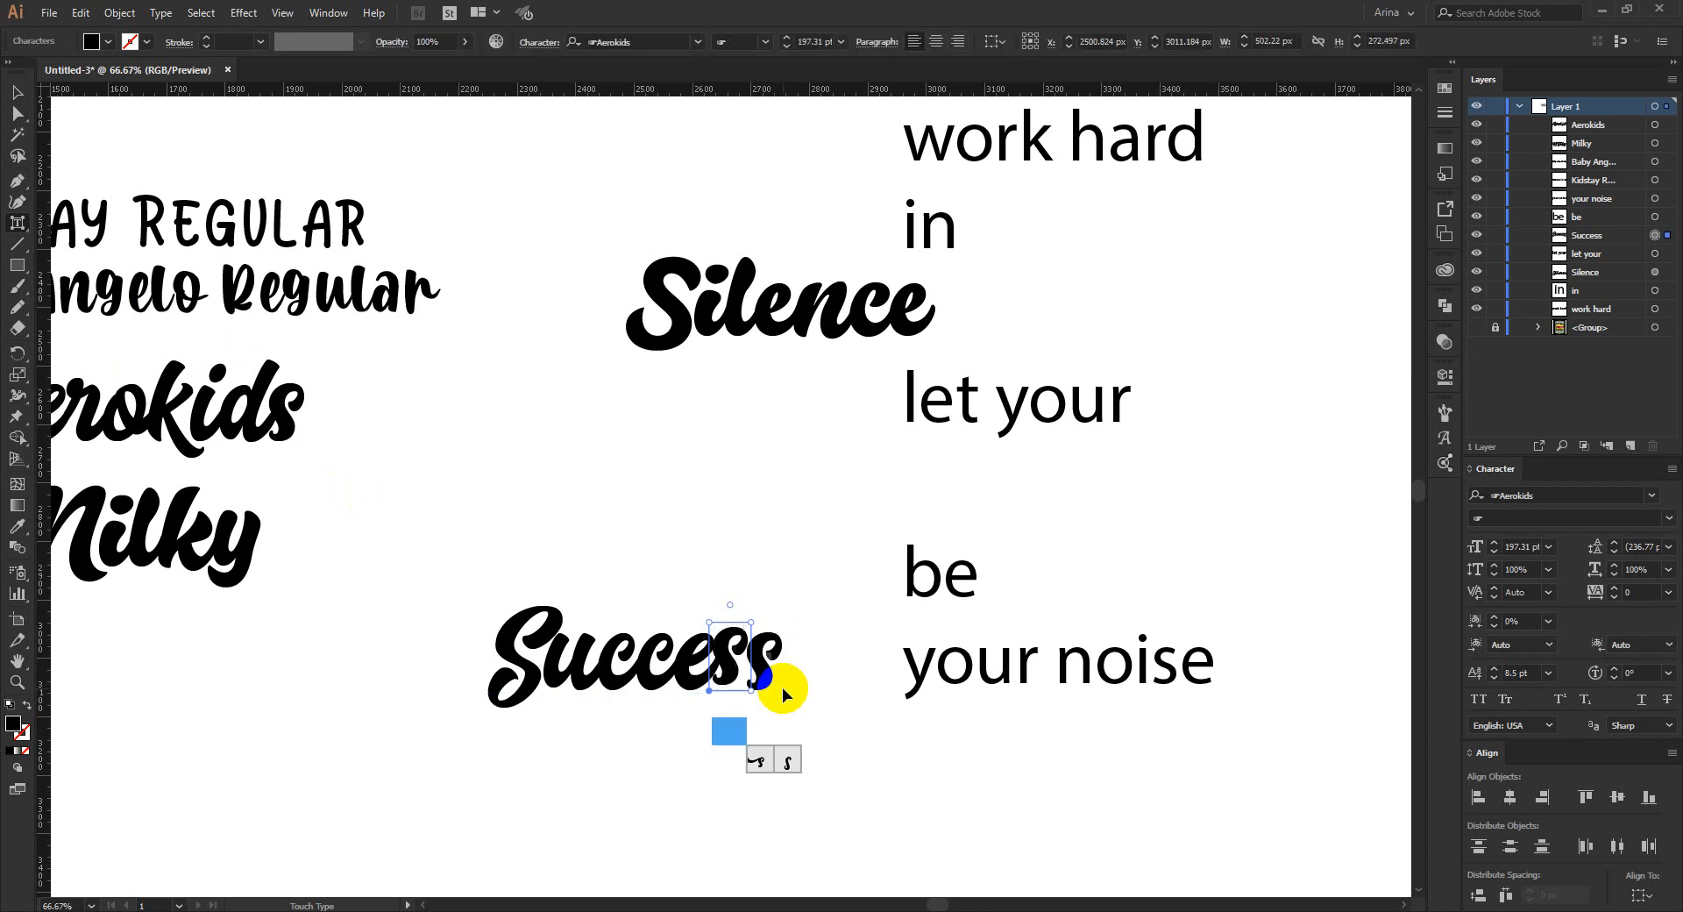
key("ctrl+z")
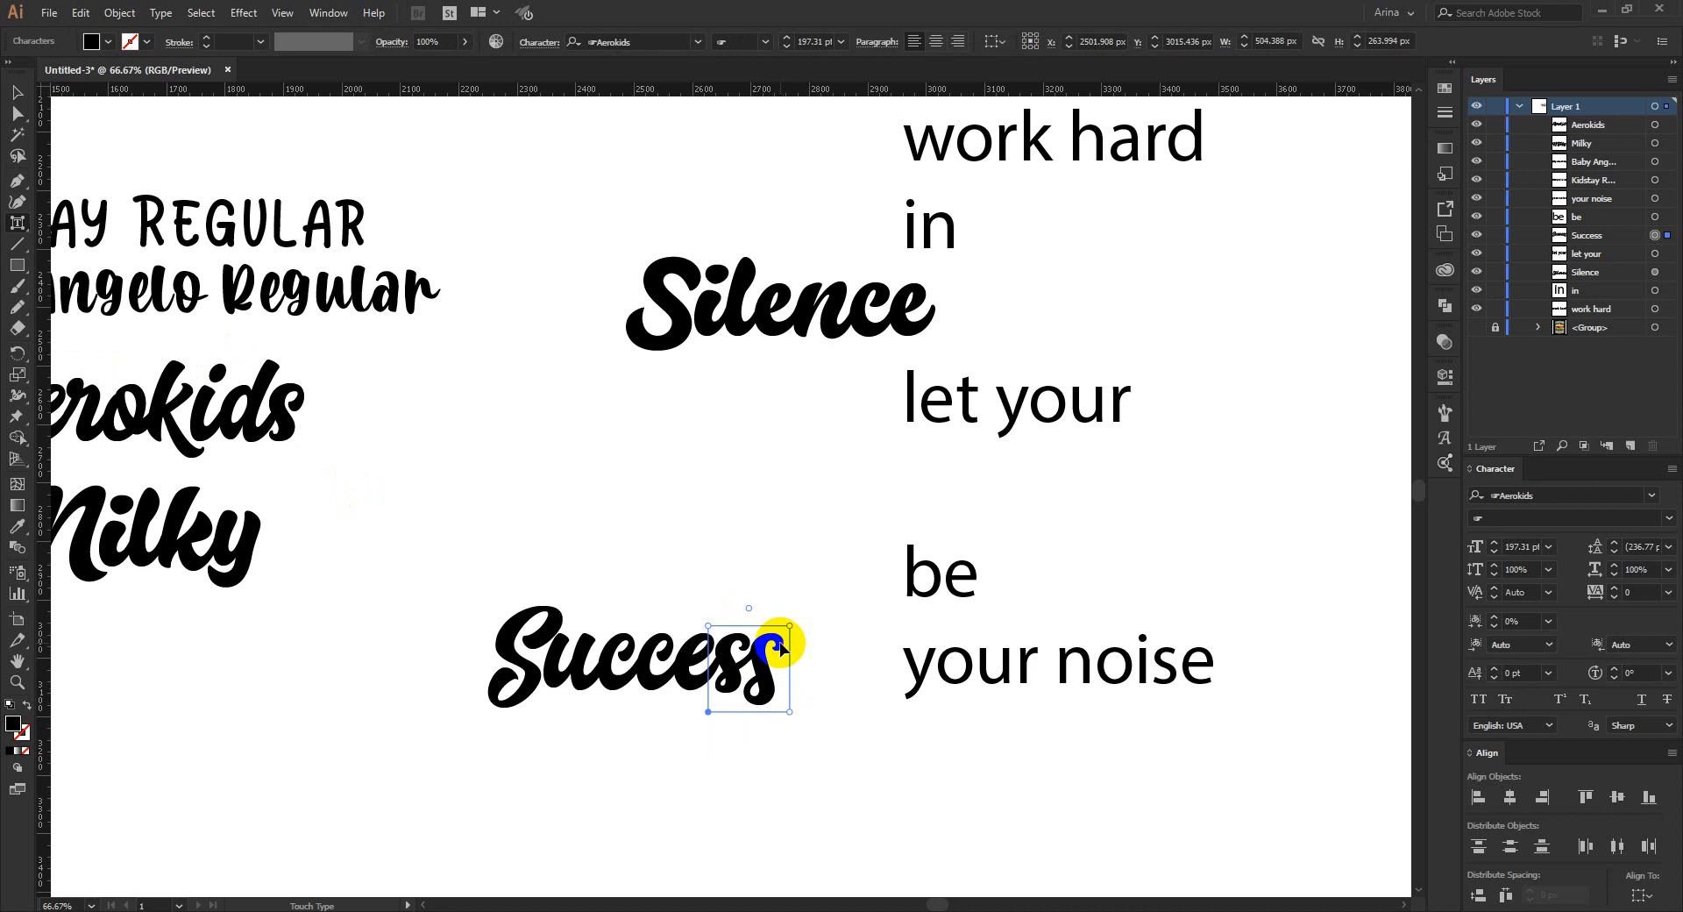
left_click_drag(779, 647, 783, 647)
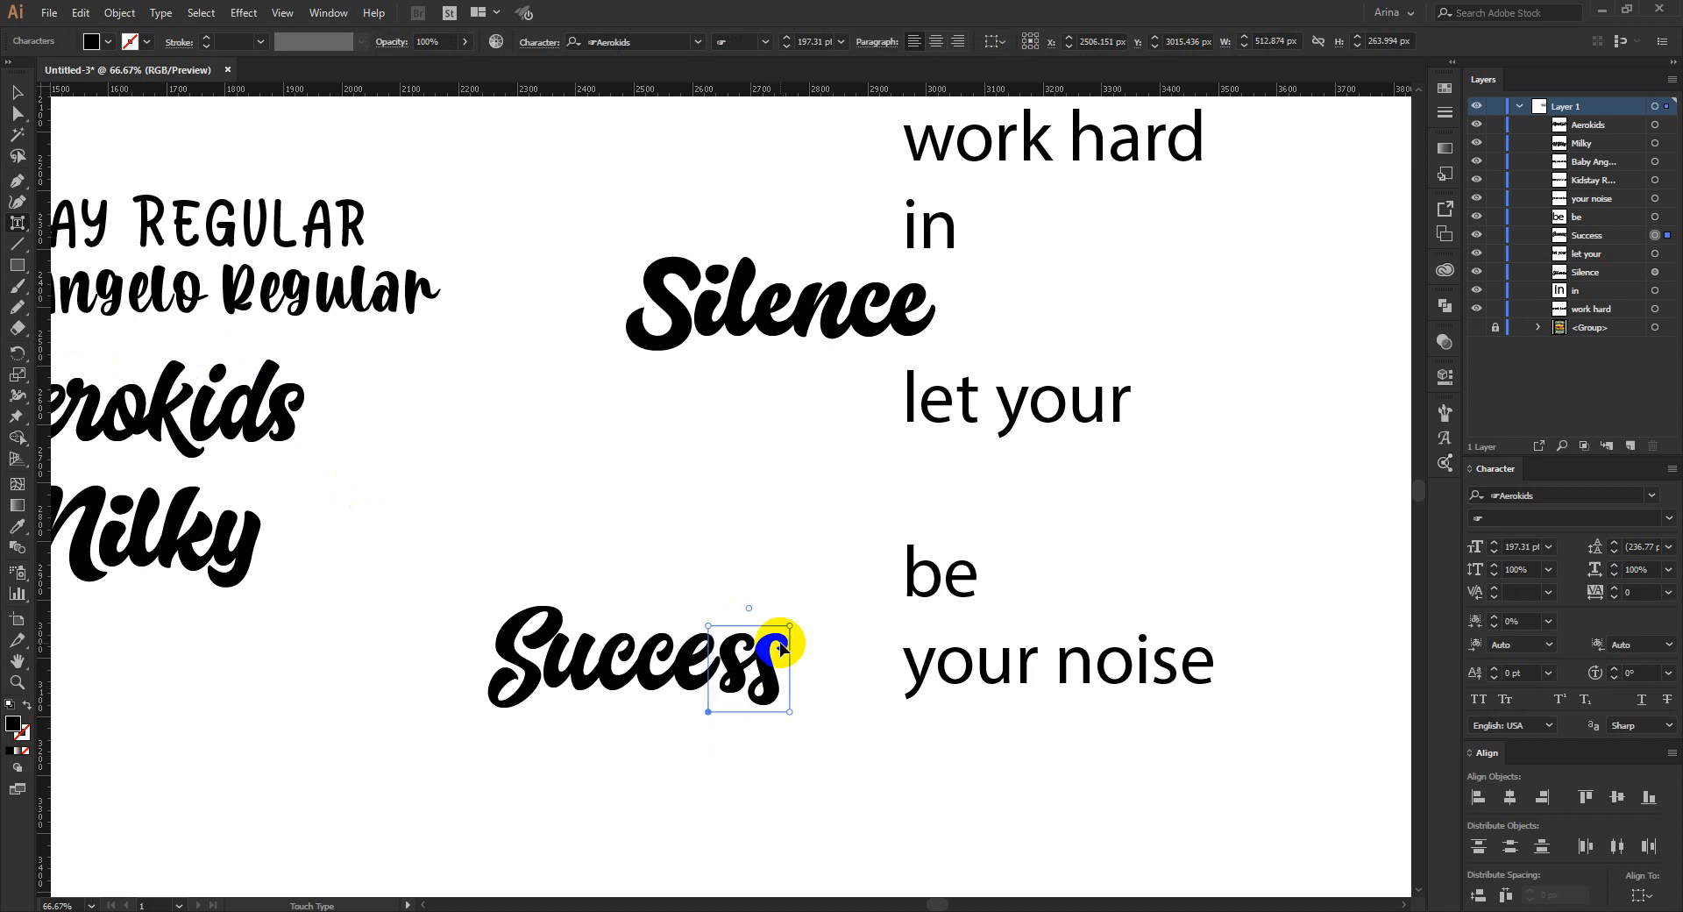
left_click(795, 677)
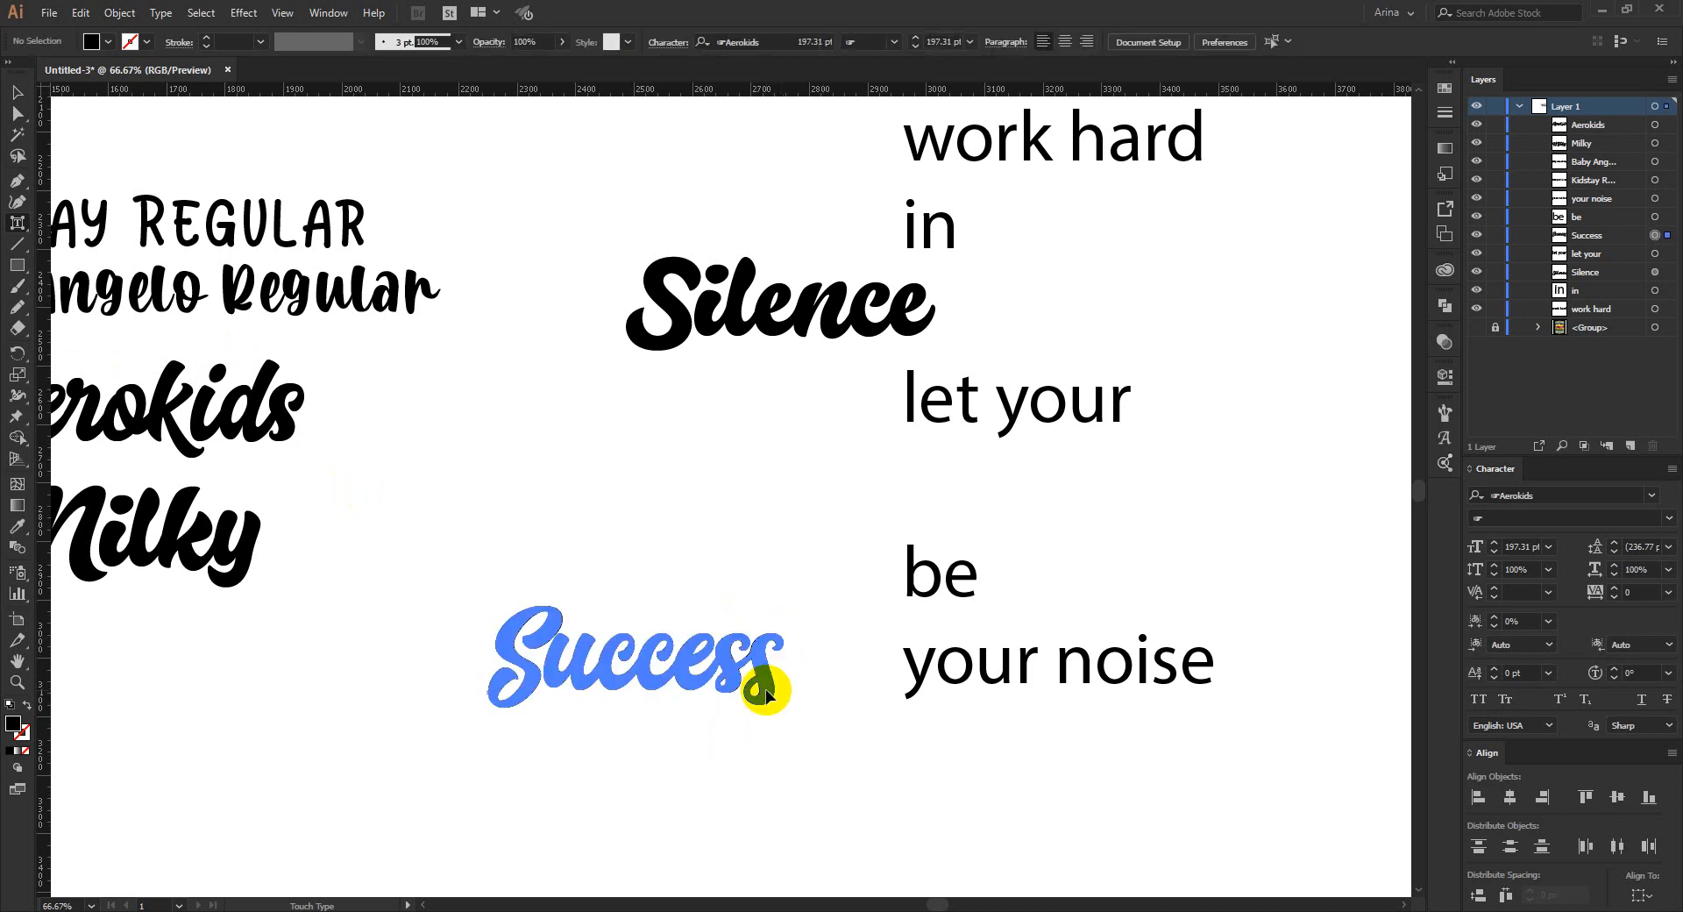
- Raise the capital S of "Success" to a 17.01 pt baseline shift with the Touch Type tool
left_click(765, 692)
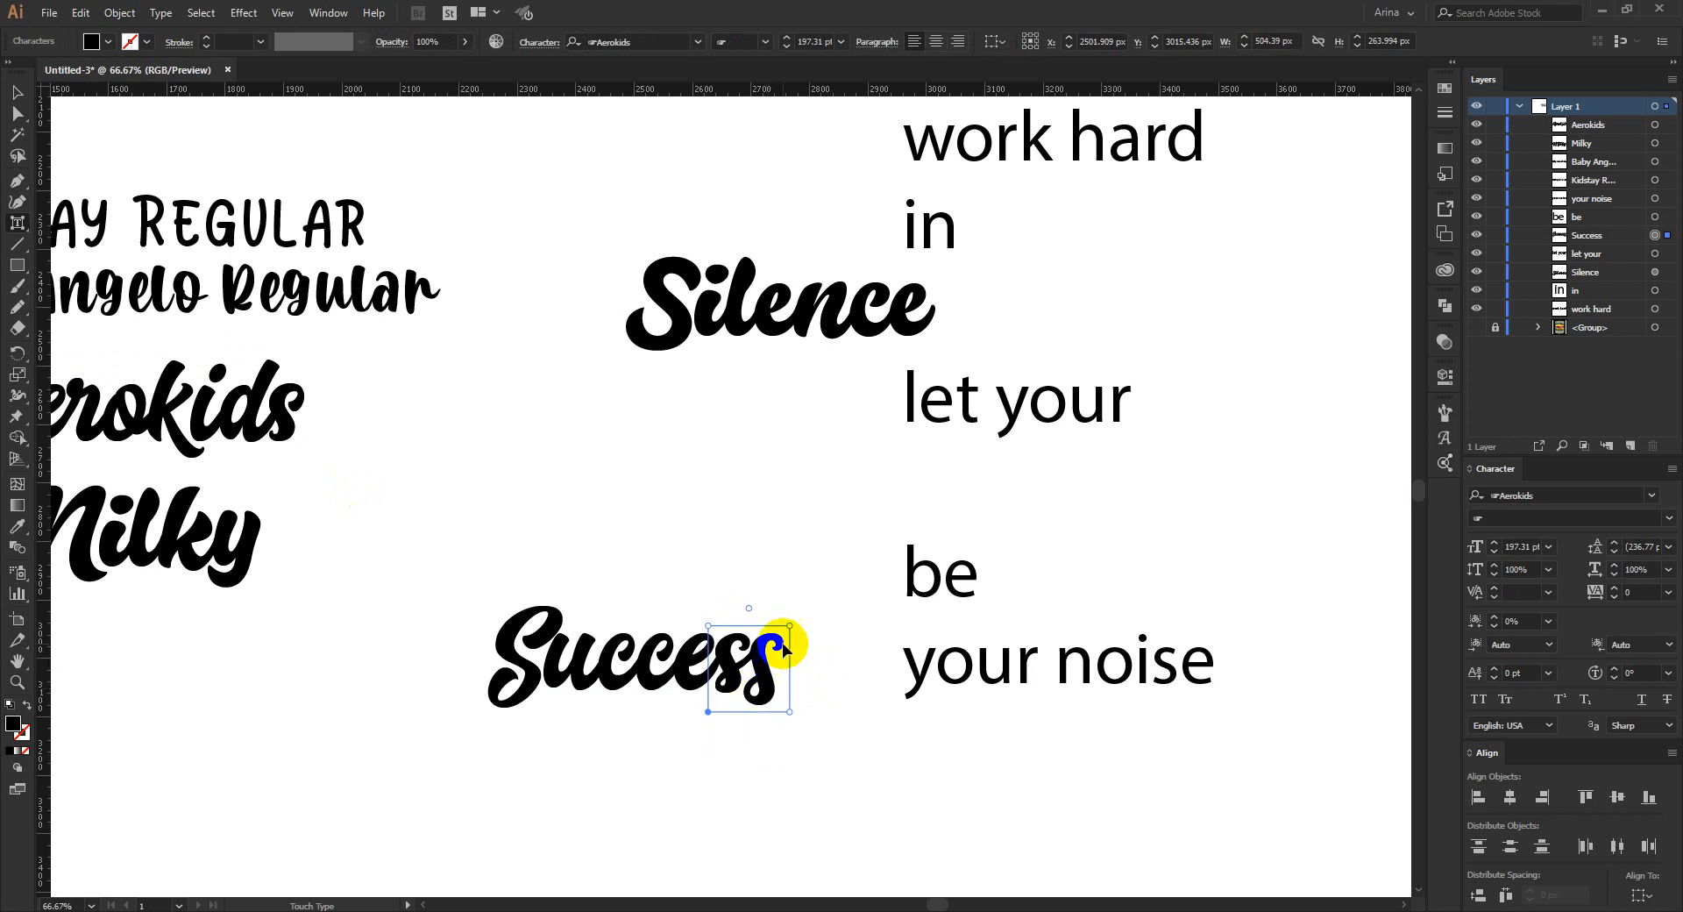
left_click_drag(782, 647, 742, 664)
left_click(517, 641)
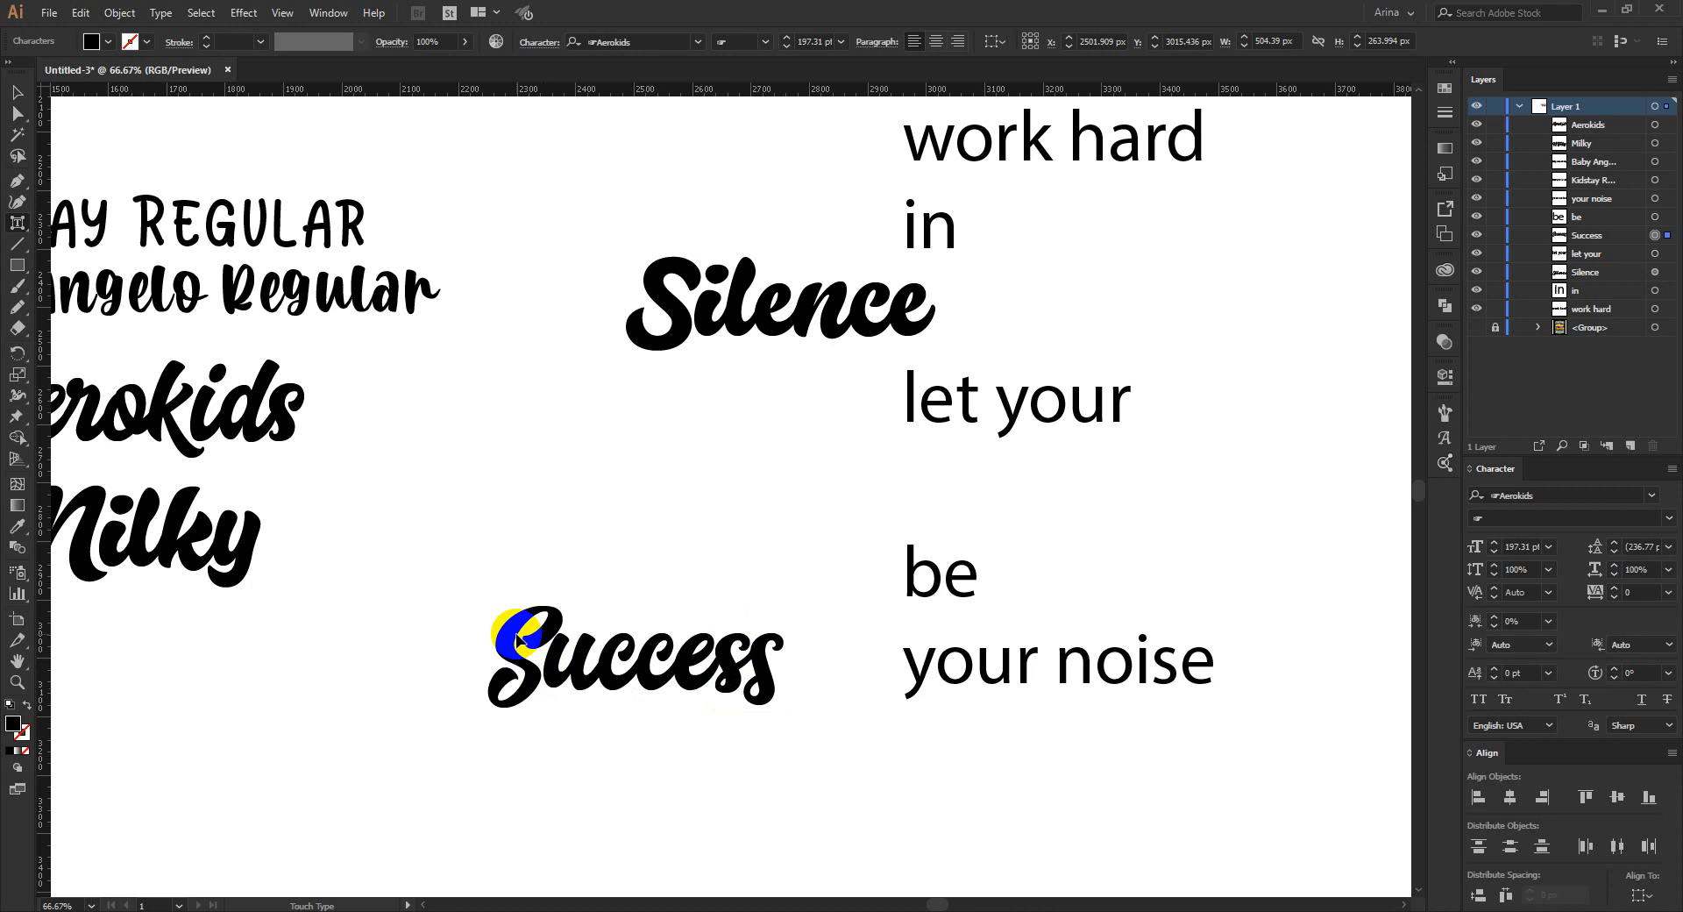
key("Up")
key("Up")
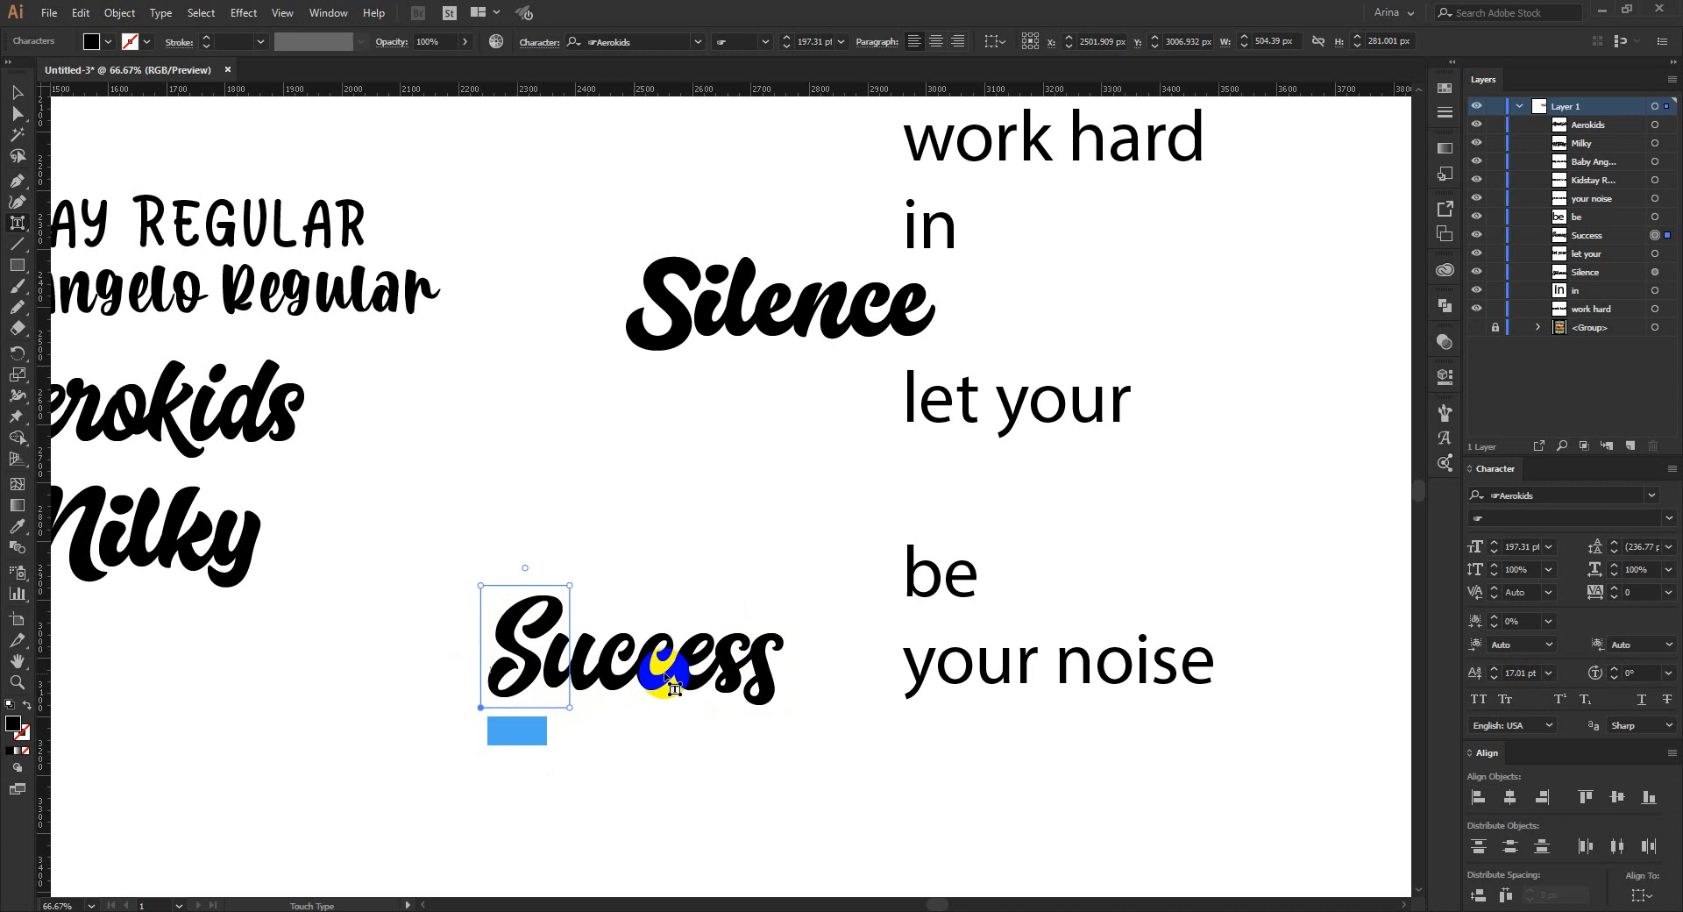
- Inspect the individual c, e and double-s characters of "Success" and their alternate glyphs with the Touch Type tool
left_click(763, 683)
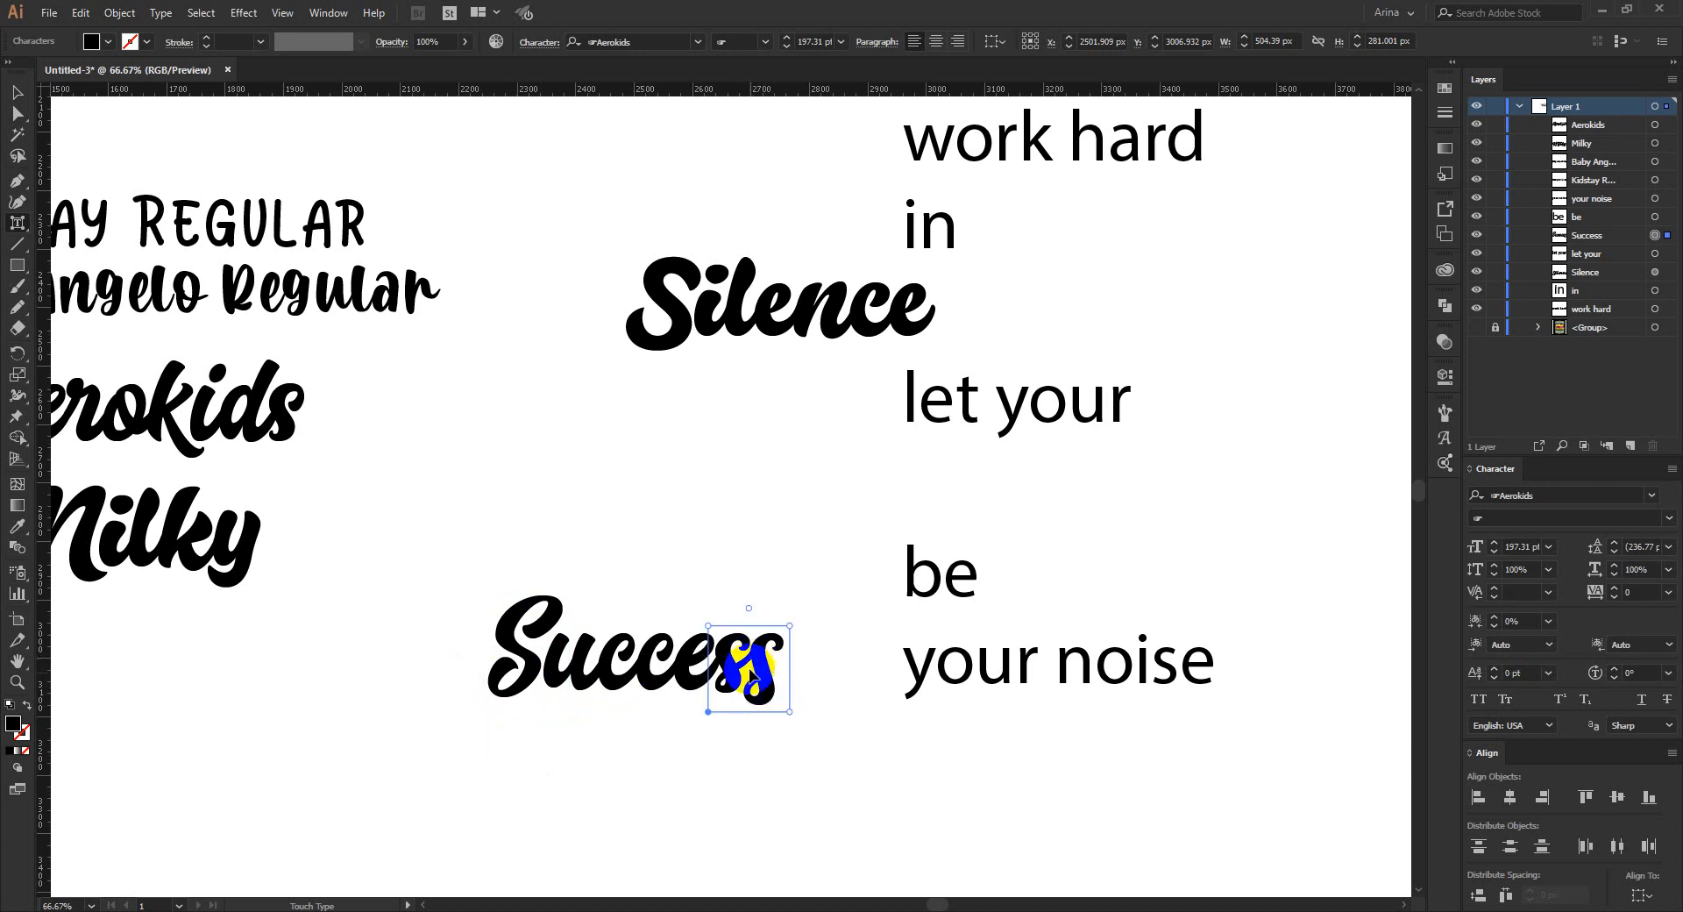
scroll(776, 733, "up", 1)
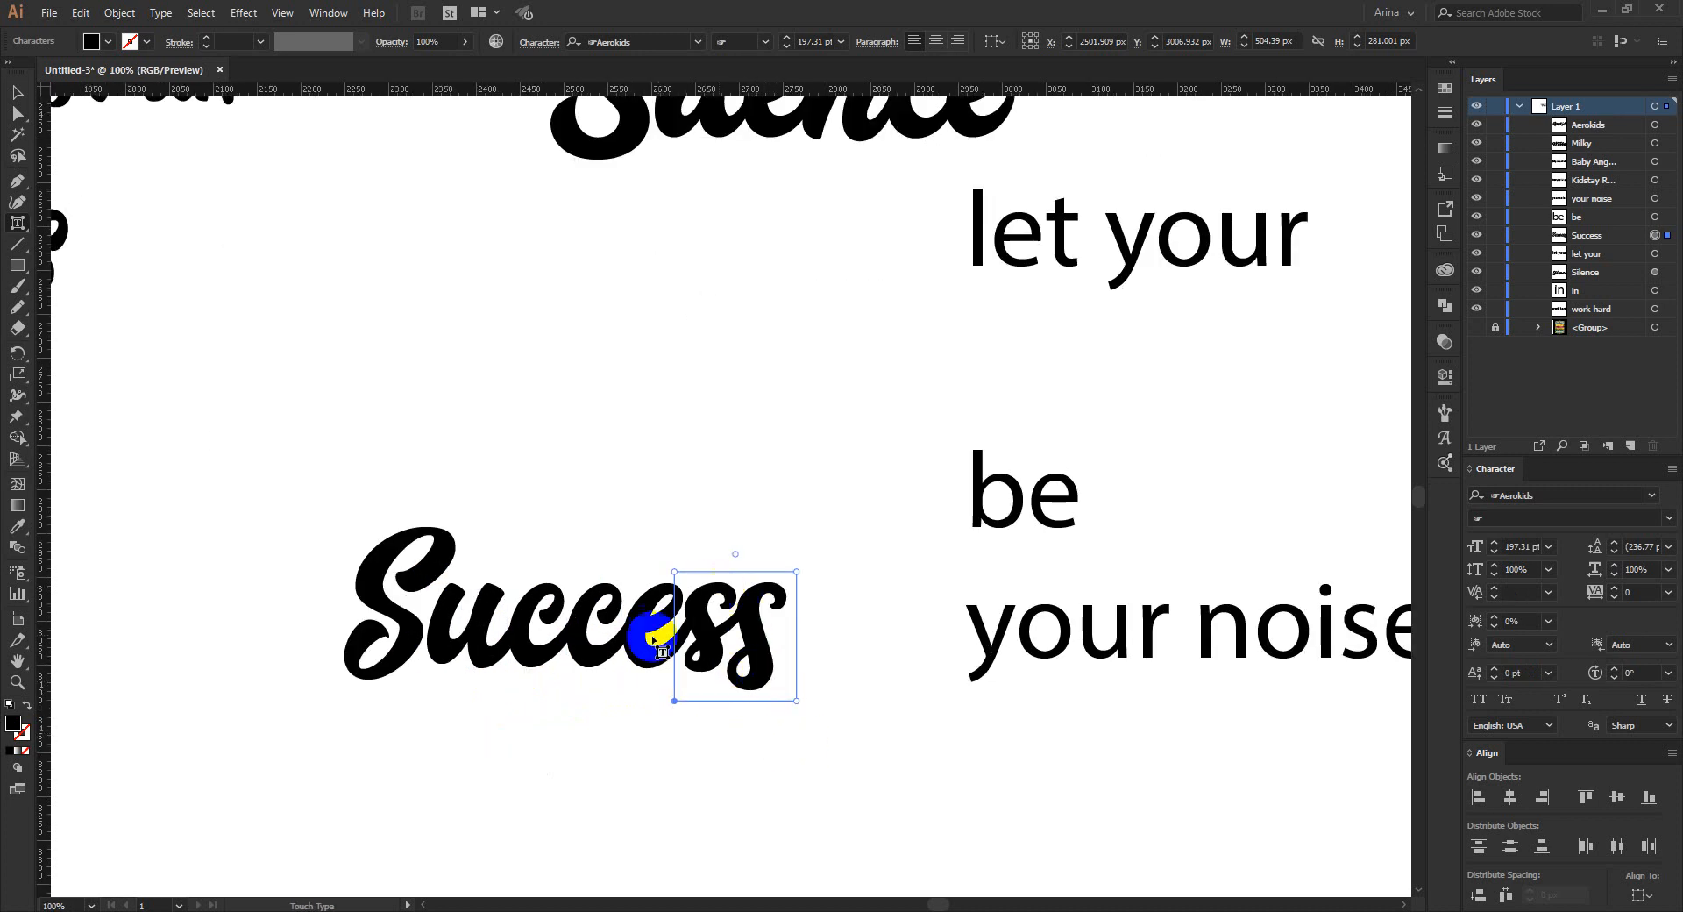
left_click(608, 641)
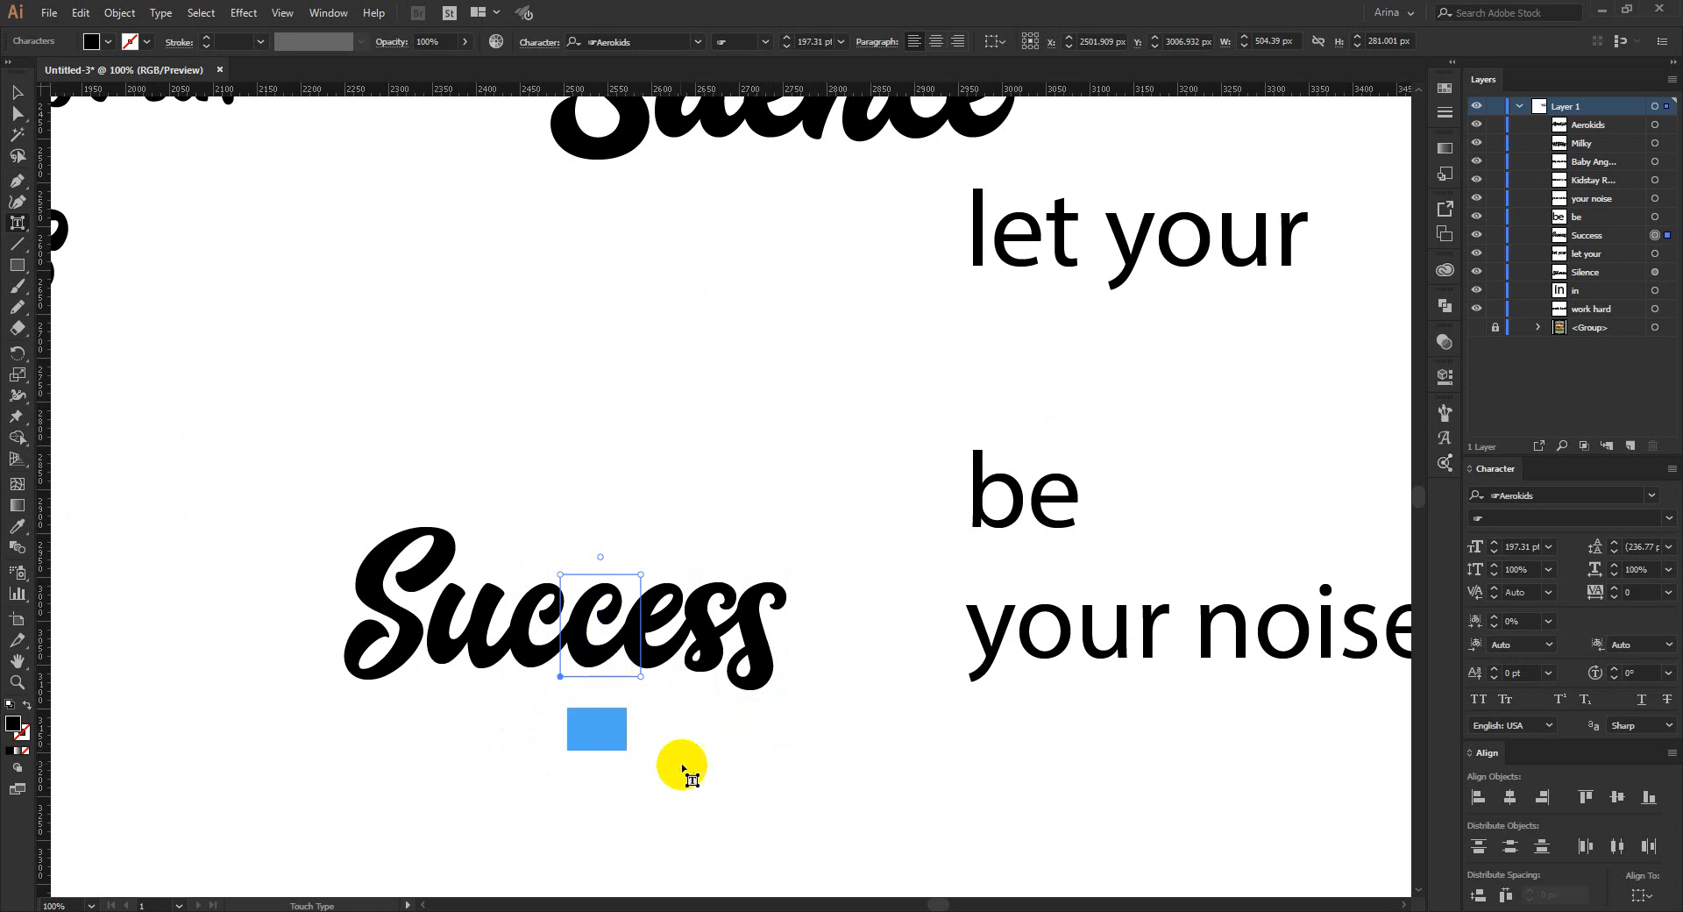
left_click(630, 647)
left_click(648, 638)
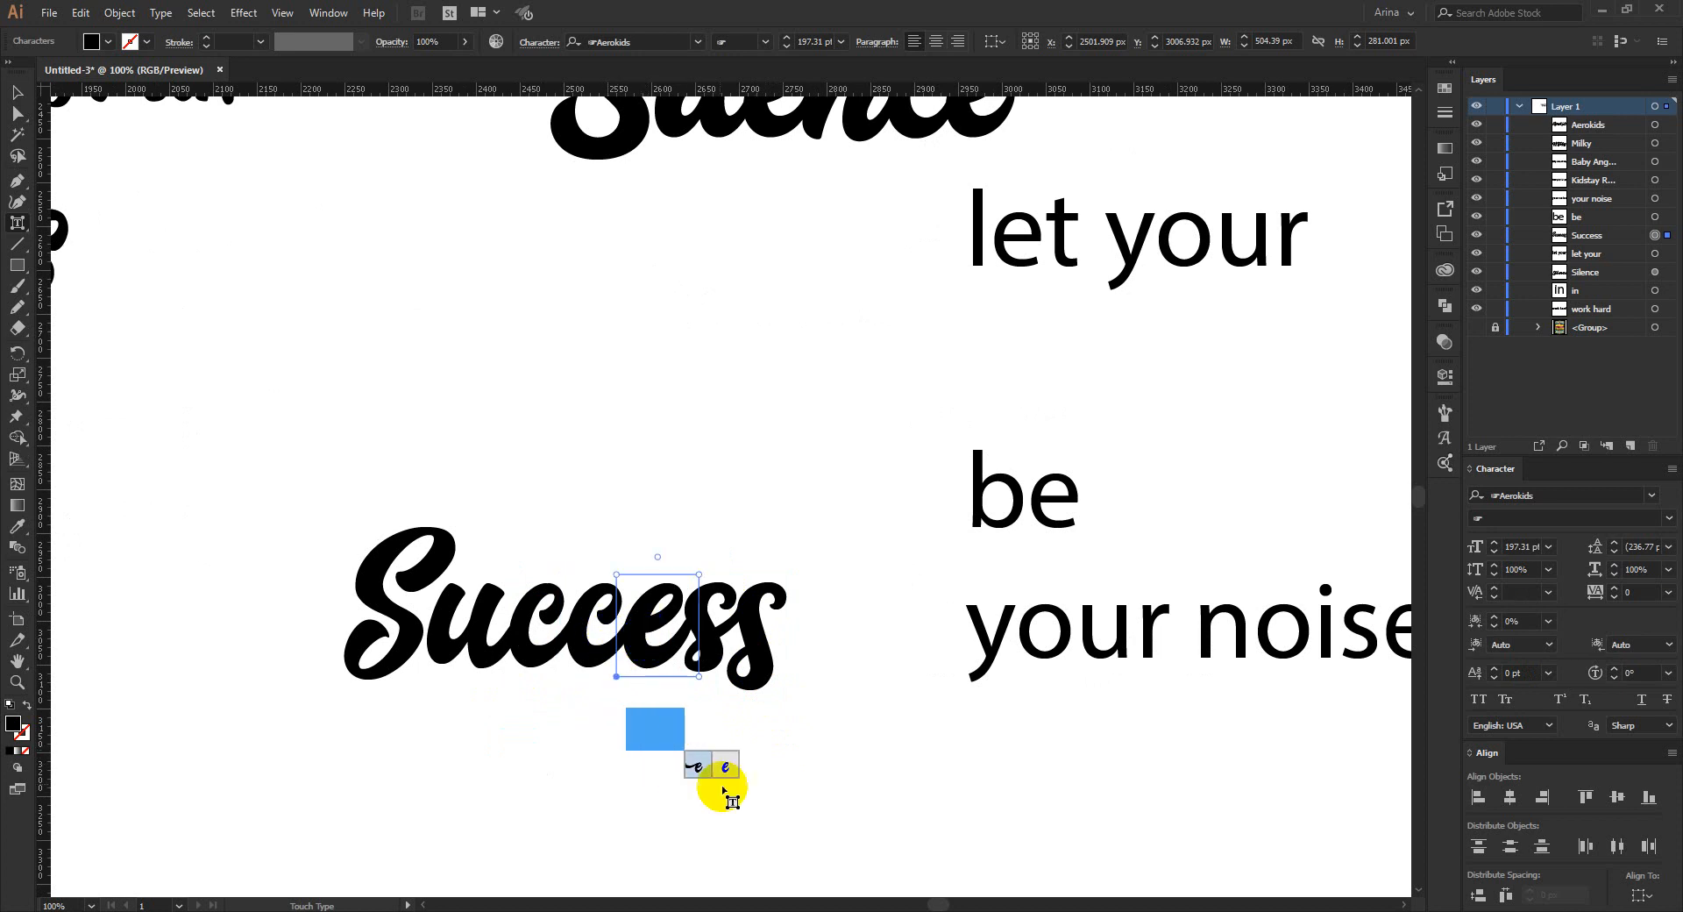
left_click(563, 665)
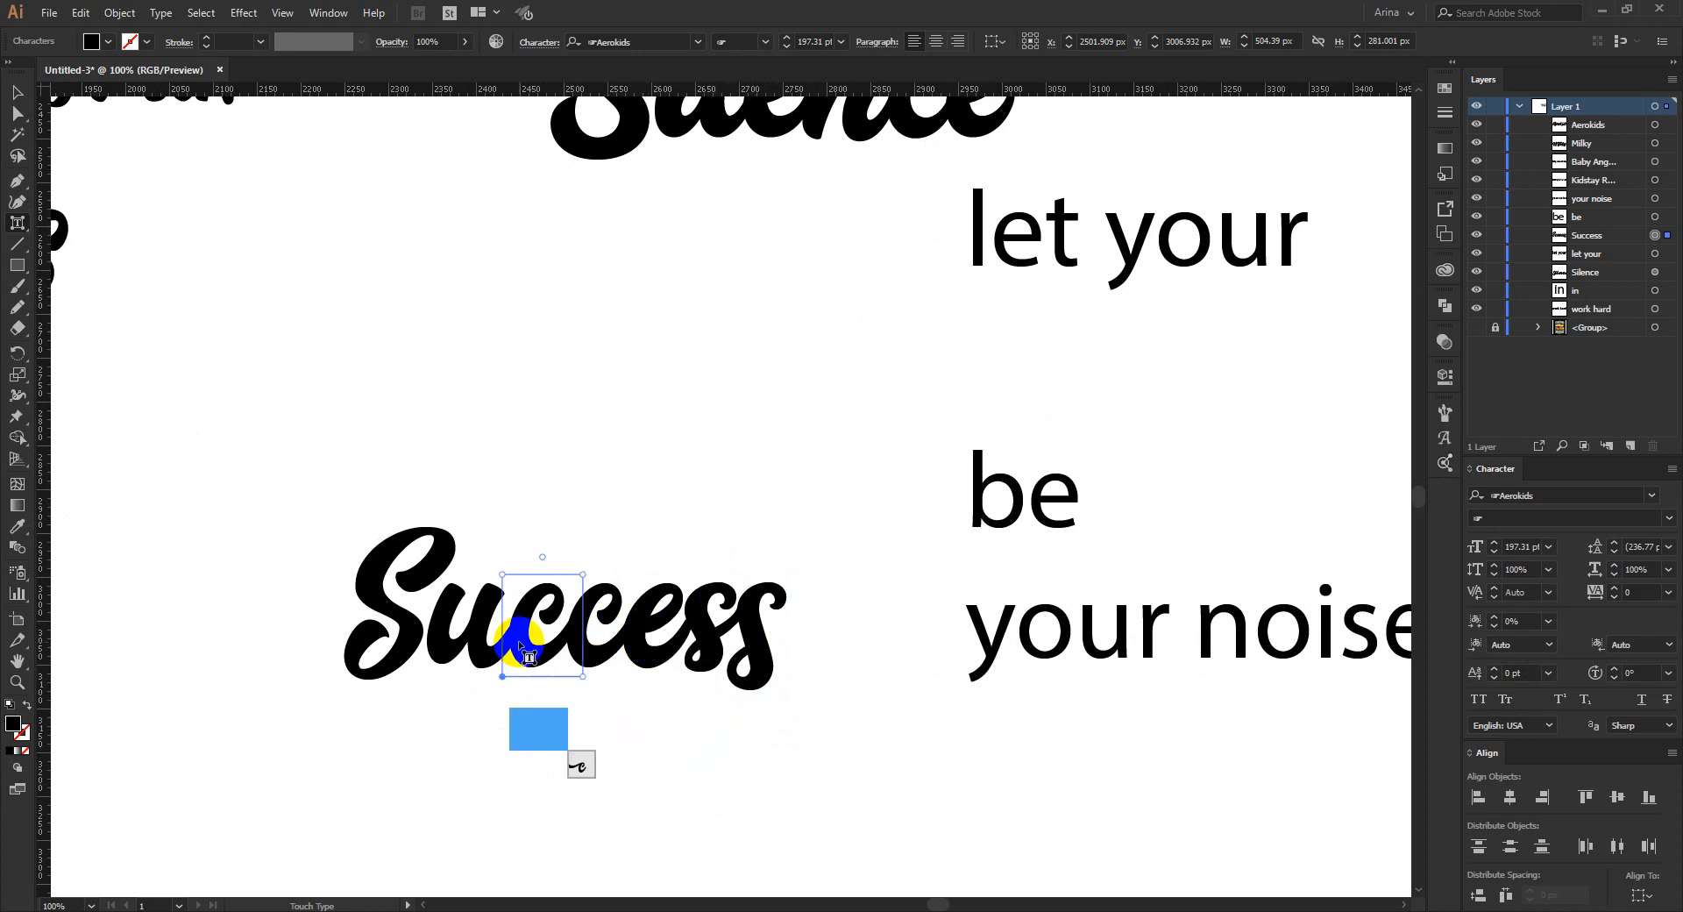
left_click(706, 608)
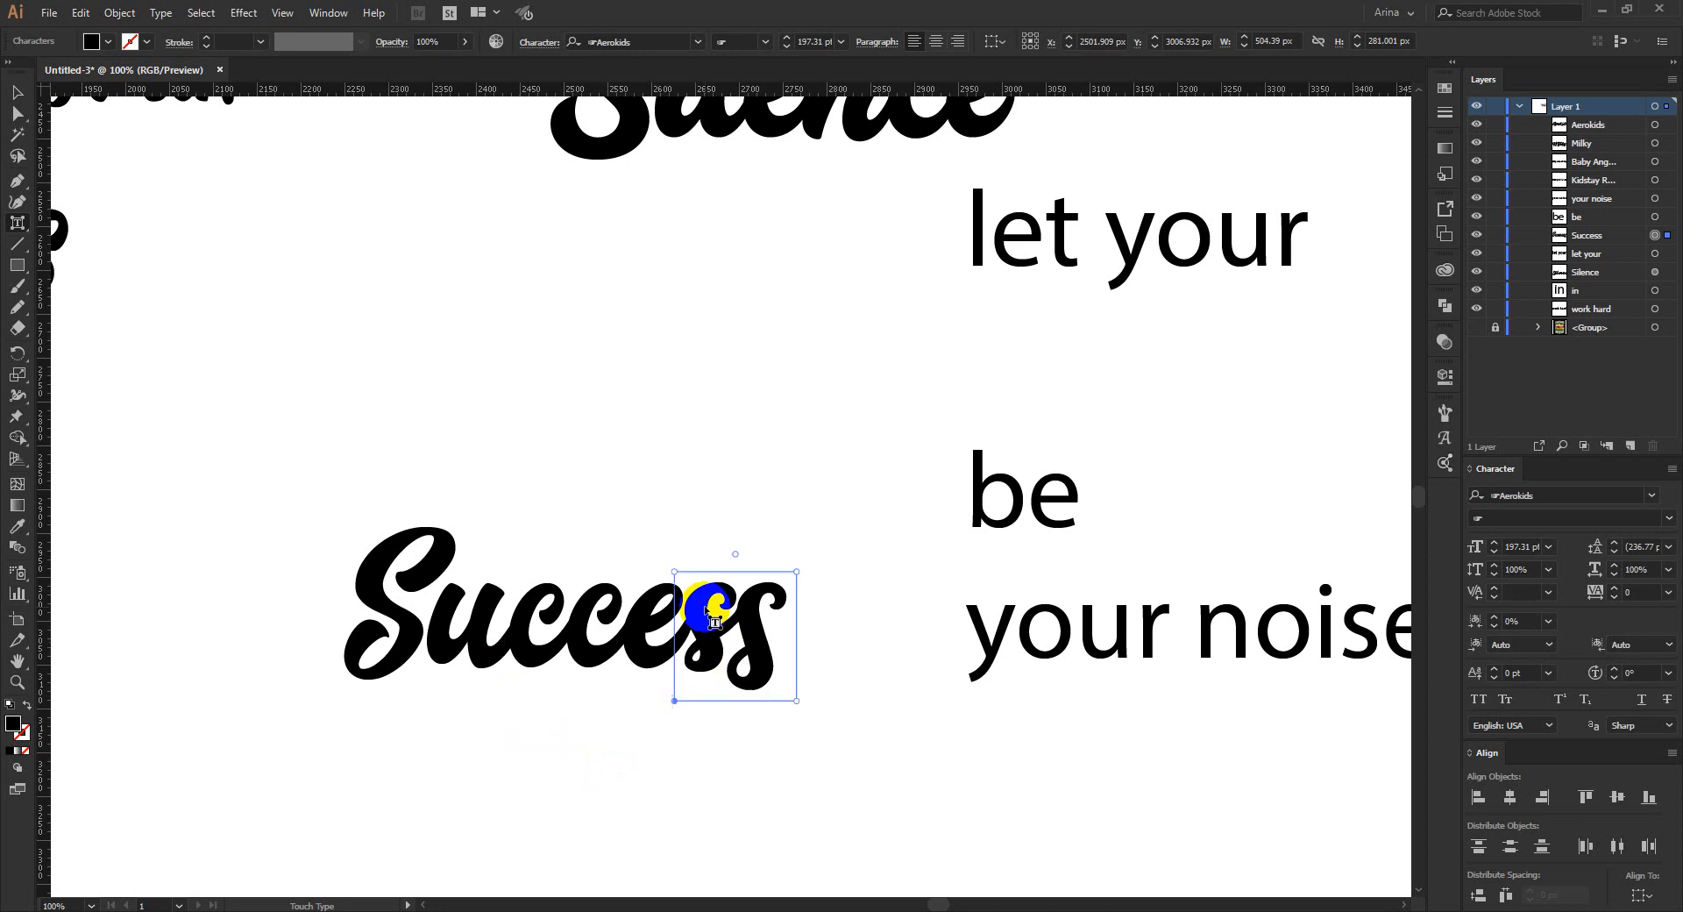
left_click(717, 653)
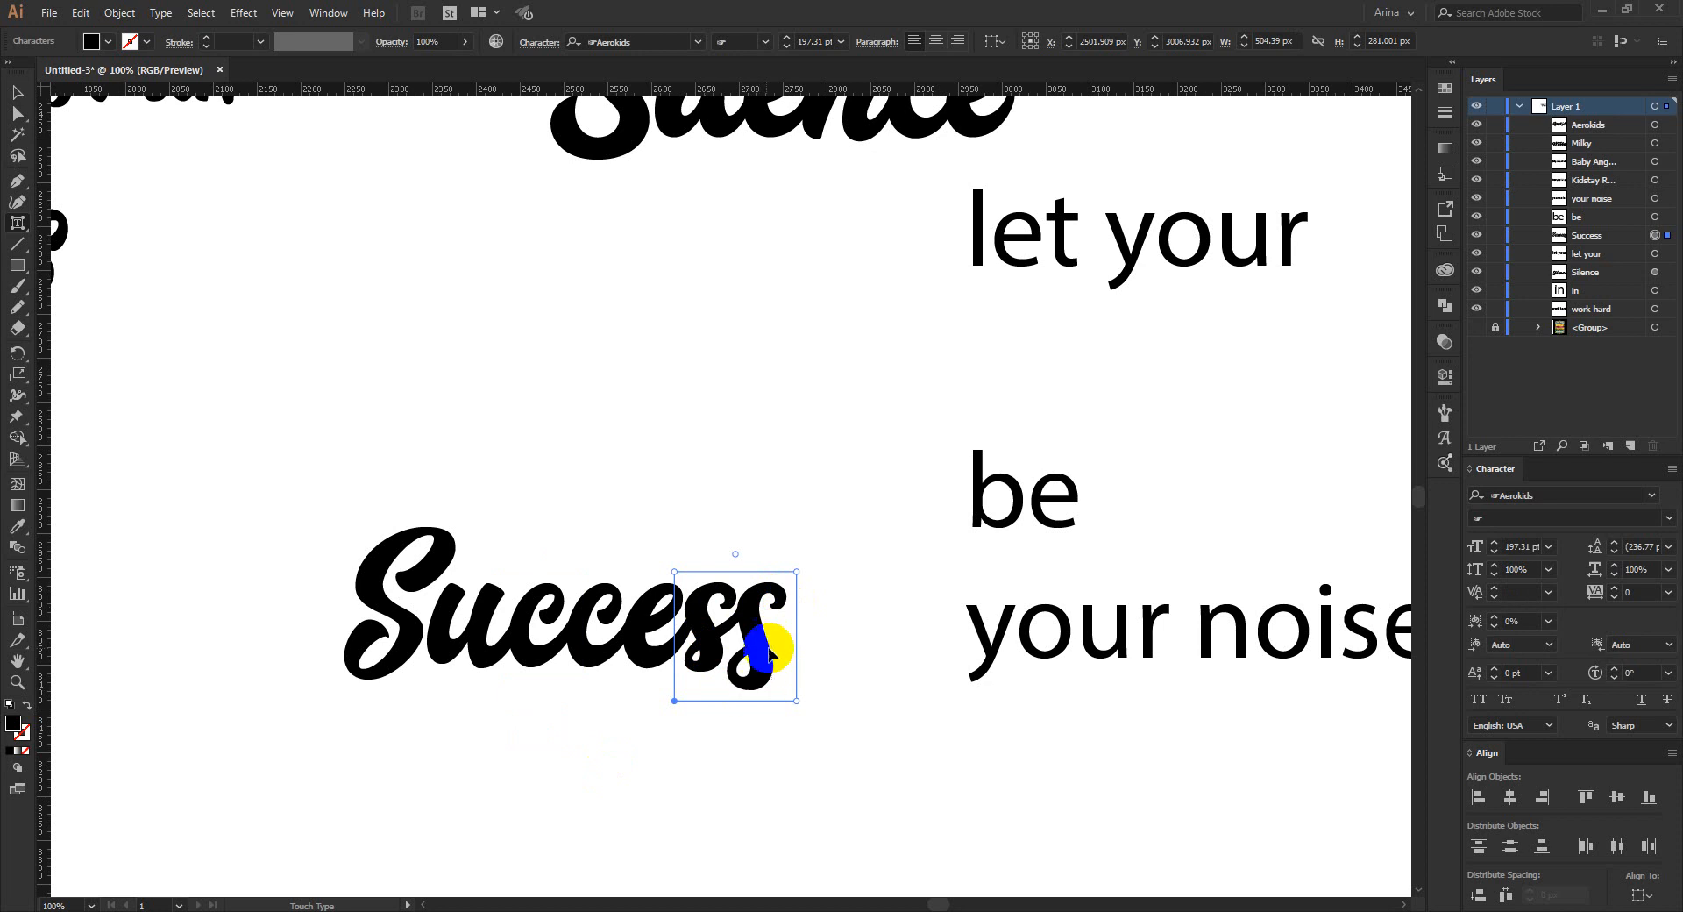
key("Escape")
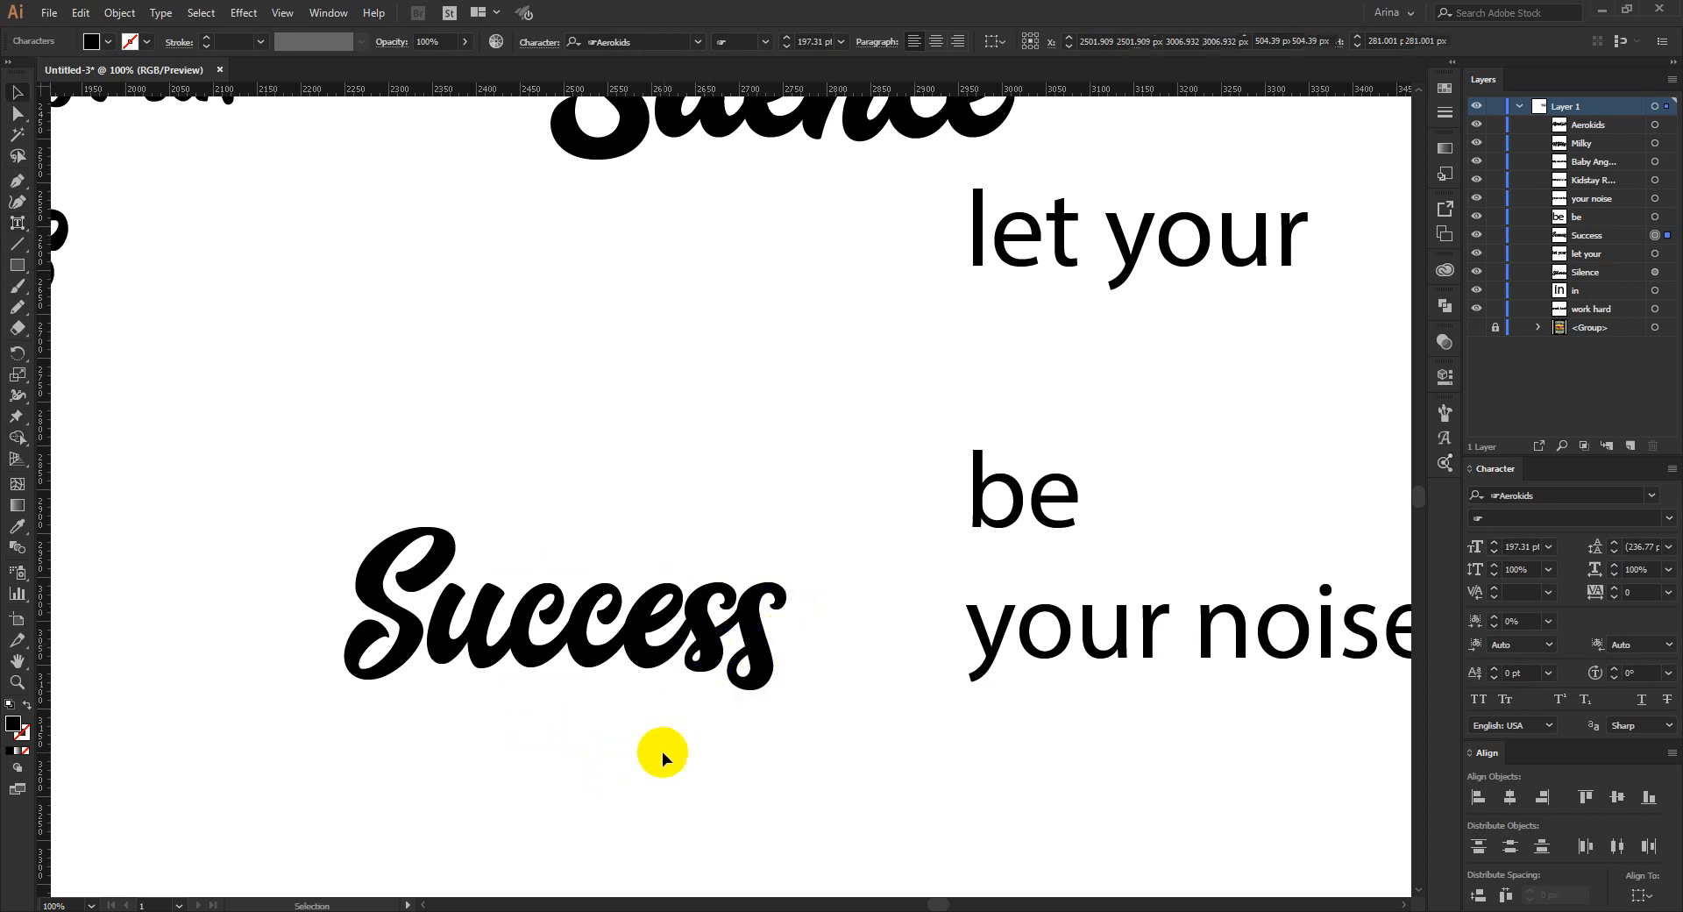
- Convert the word "Success" to outlines and deselect it
left_click(616, 676)
right_click(617, 660)
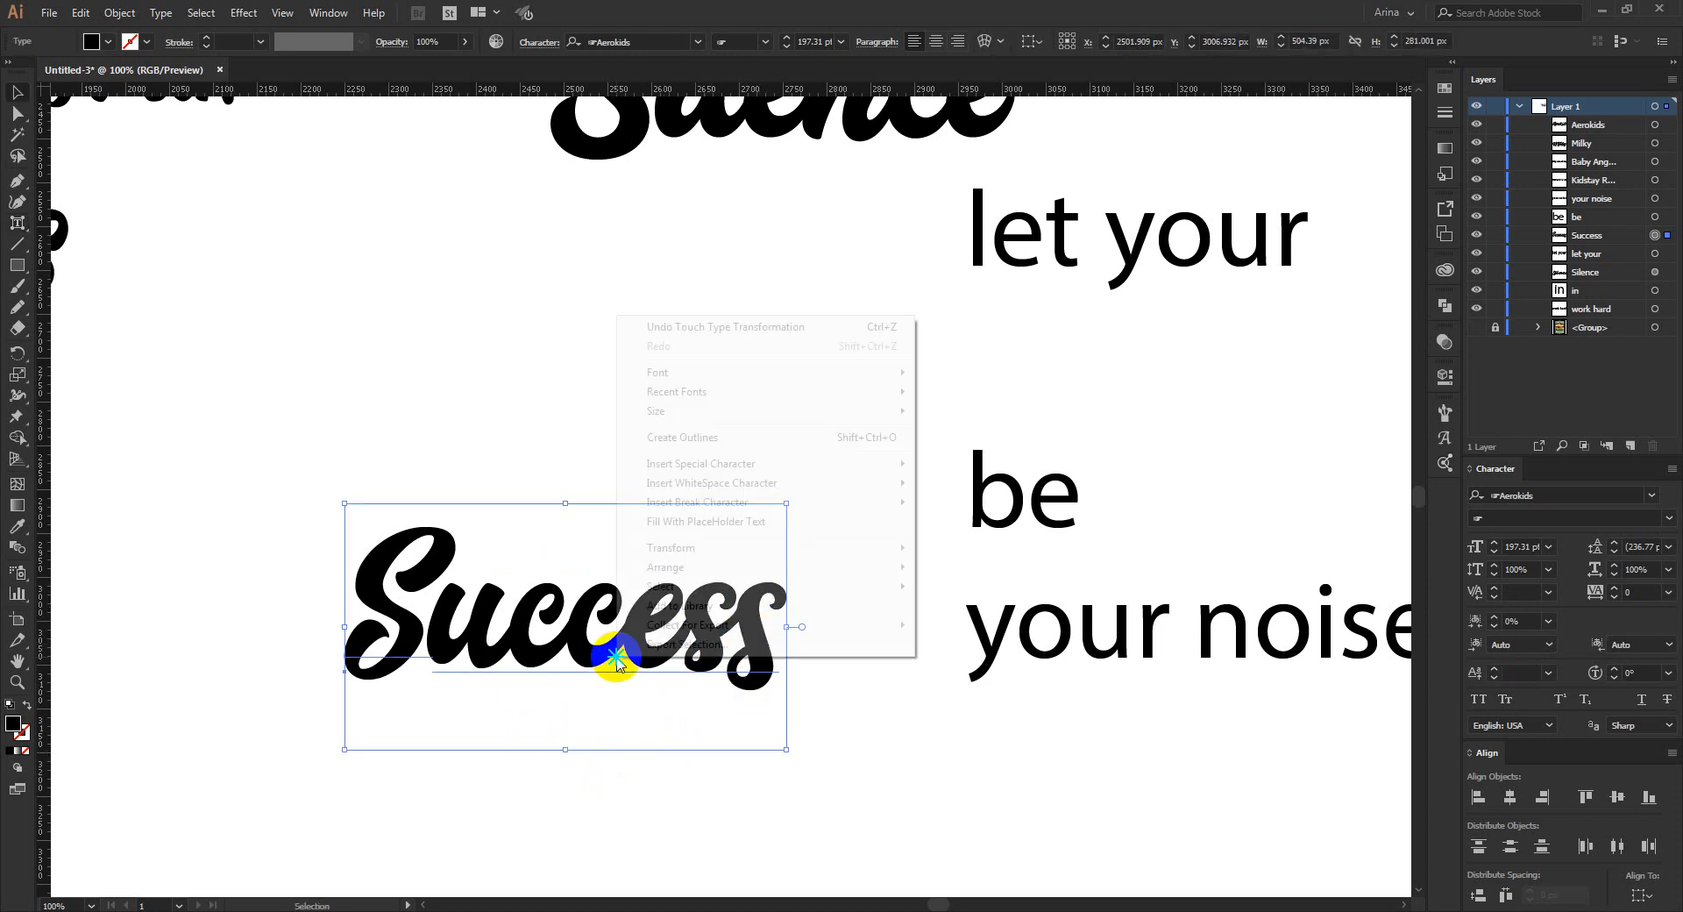
left_click(704, 436)
left_click(865, 548)
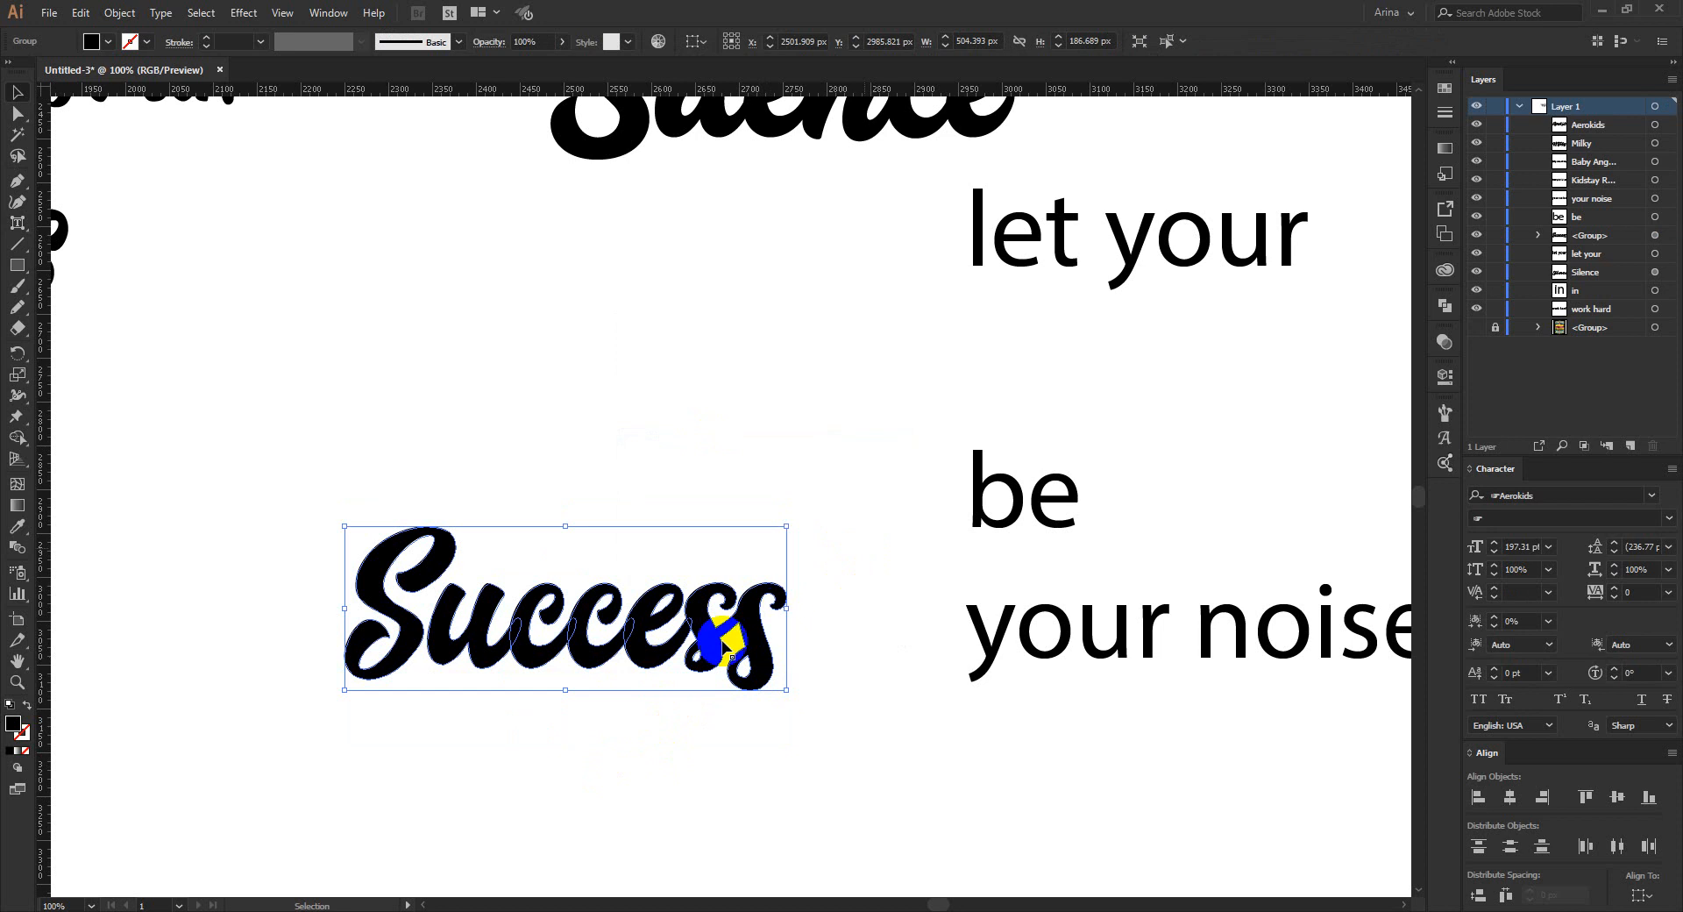
- Isolate the outlined "Success" group, nudge its closing double s slightly upward and exit isolation
double_click(766, 633)
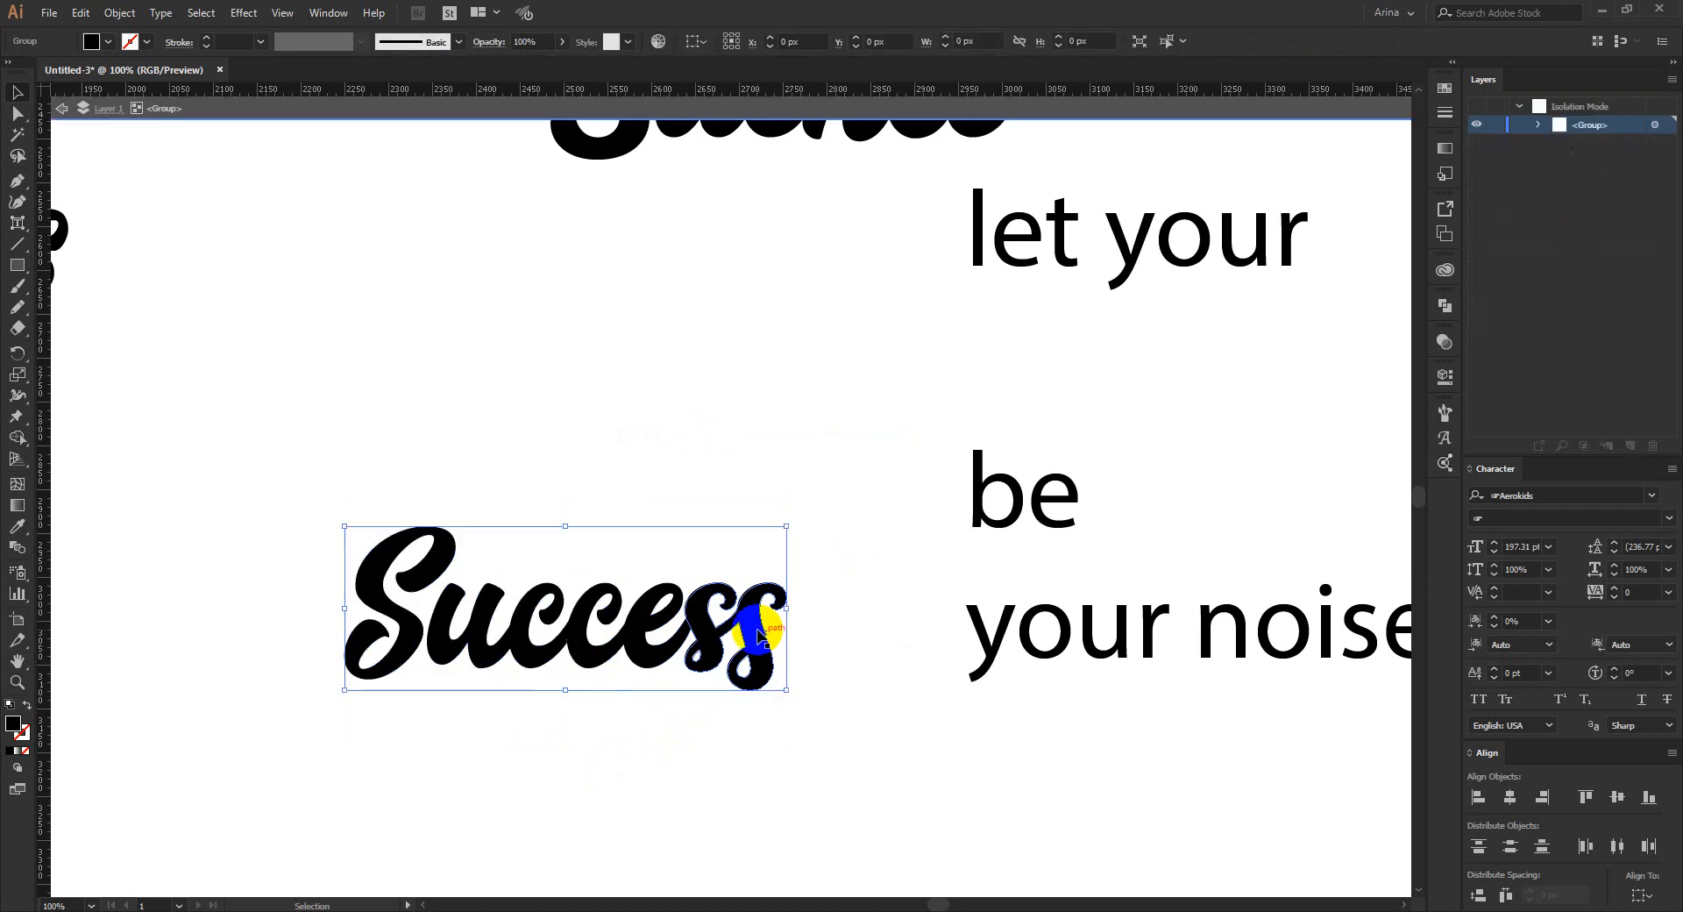
left_click(764, 634)
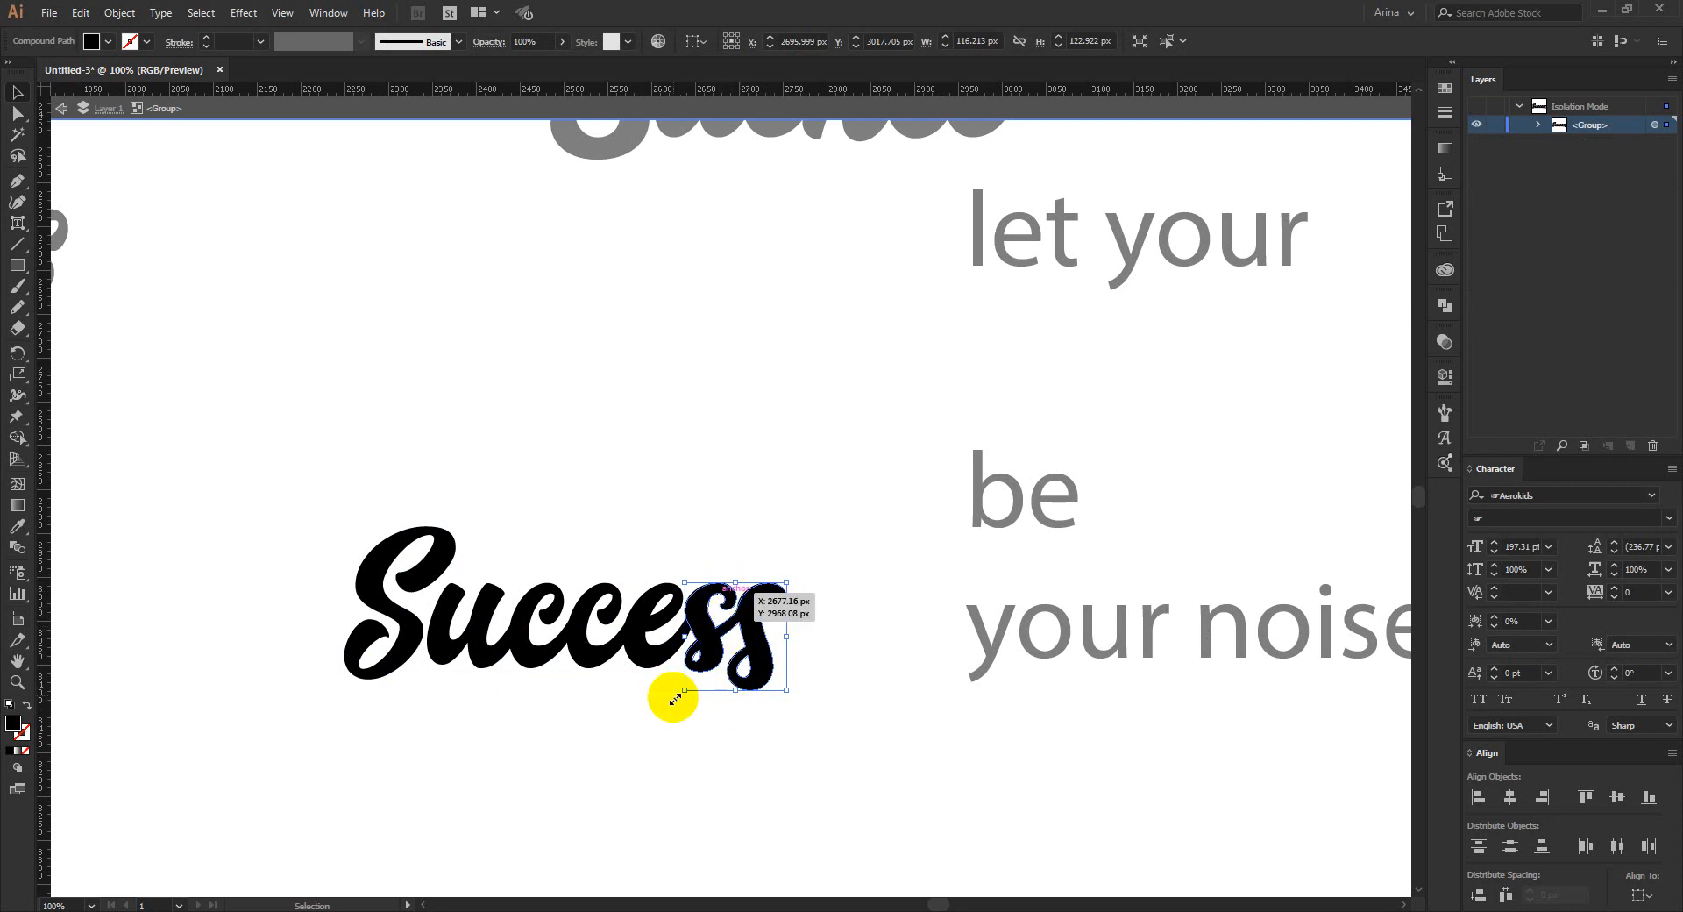
left_click(743, 668)
key("Up")
key("Up")
key("Up")
key("Up")
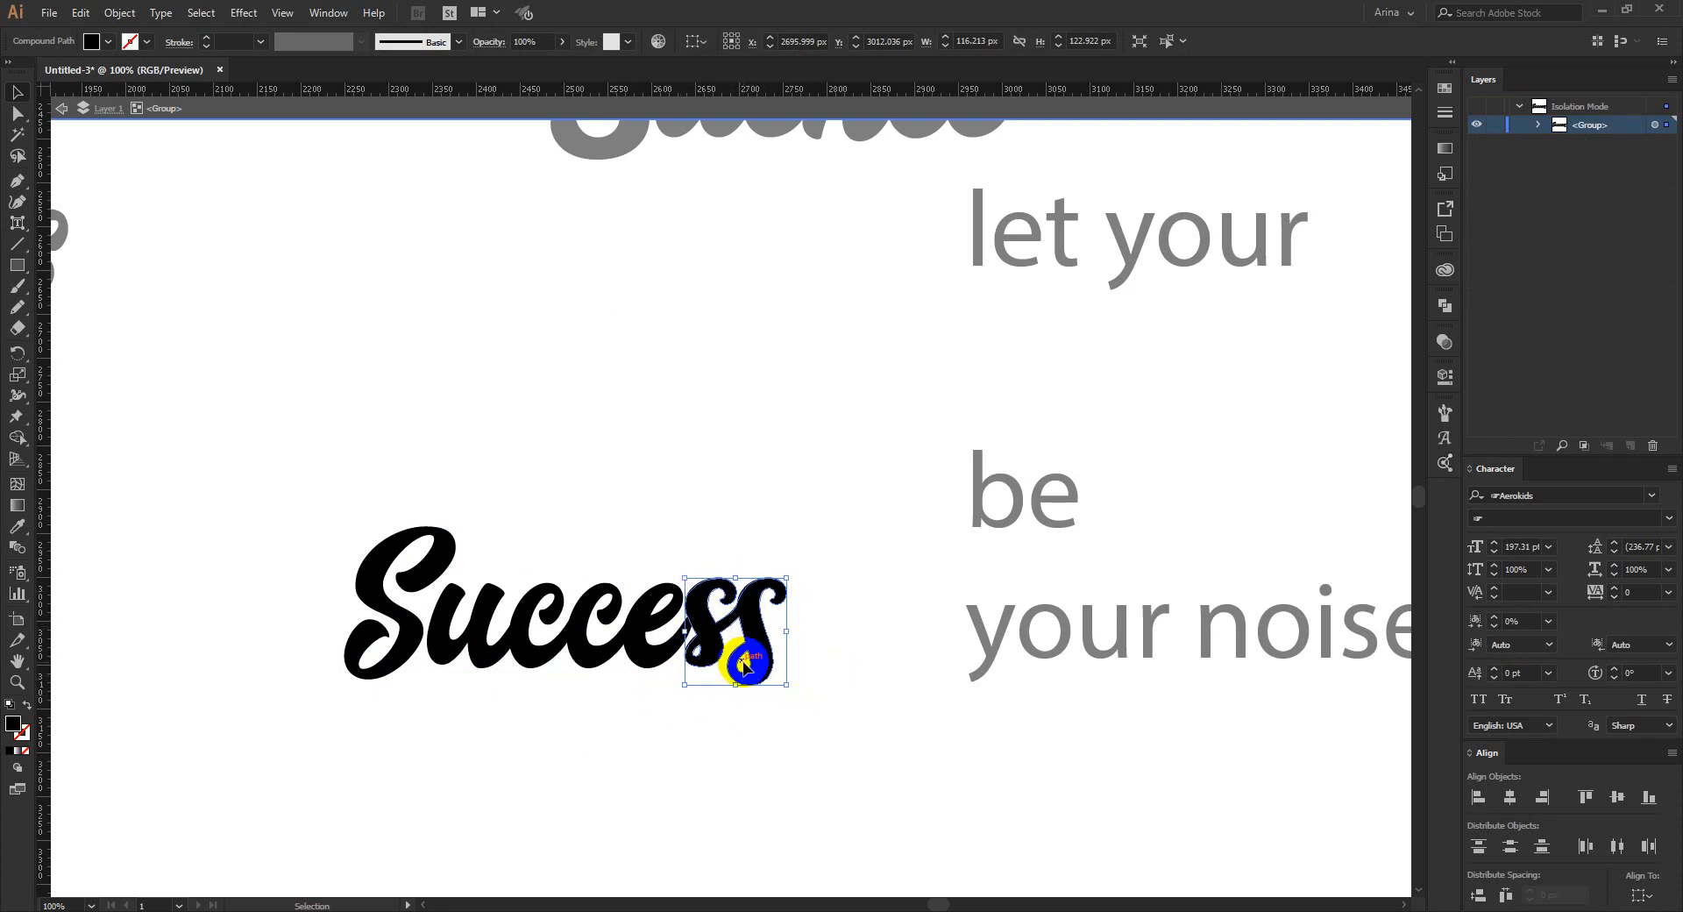
key("Down")
key("Down")
left_click(571, 675)
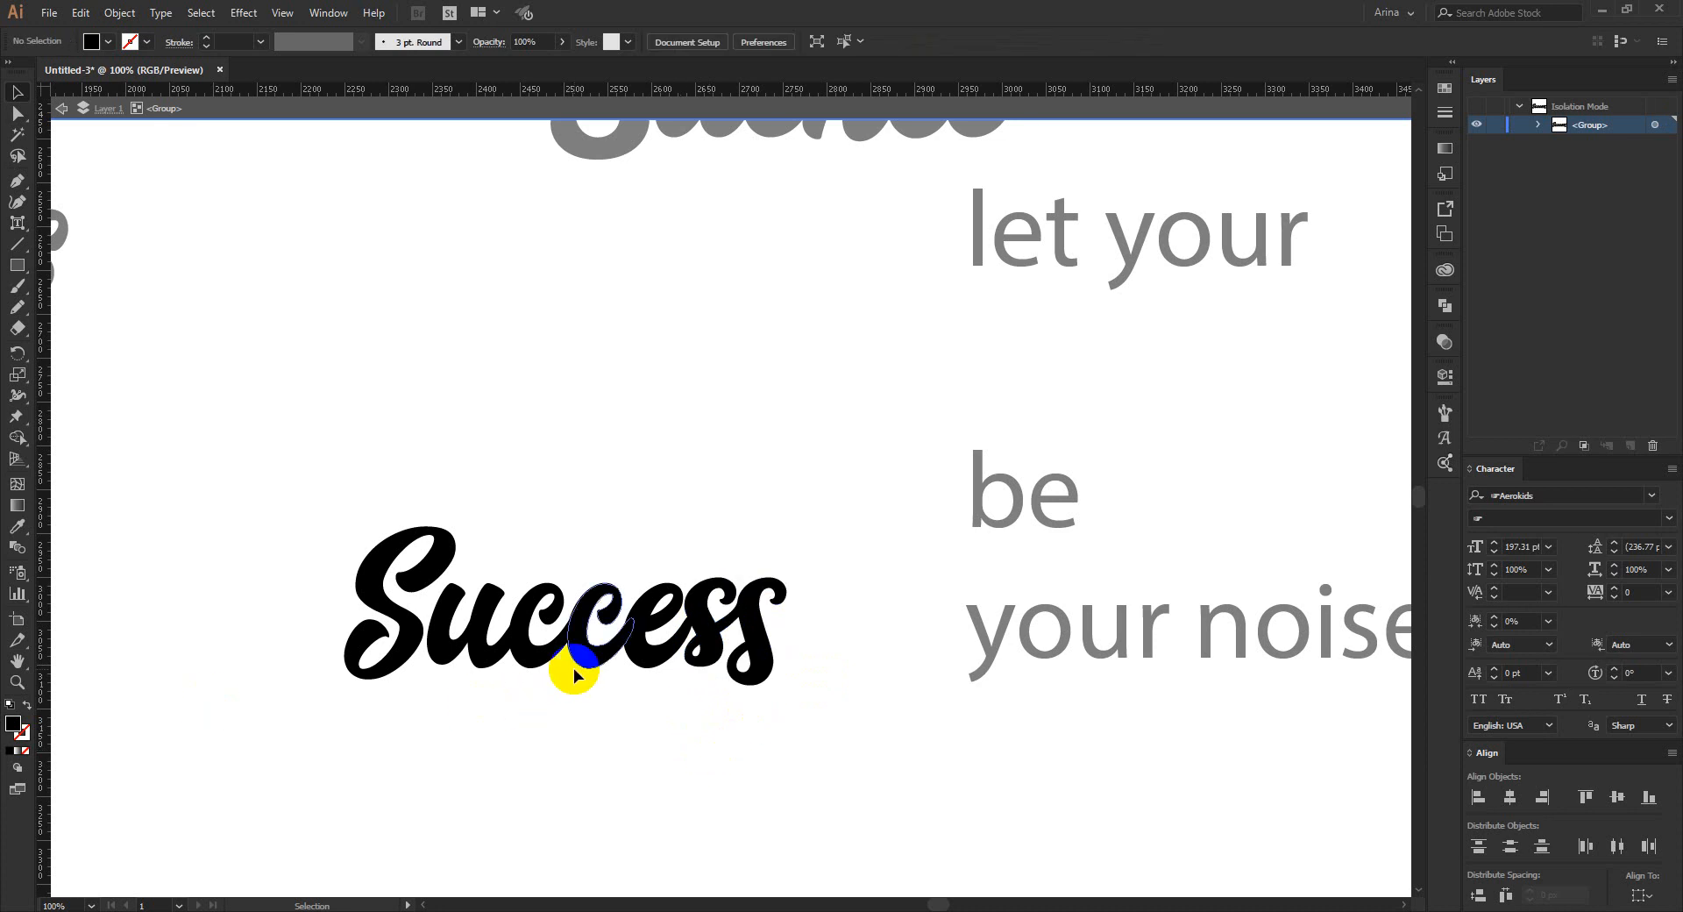
double_click(271, 530)
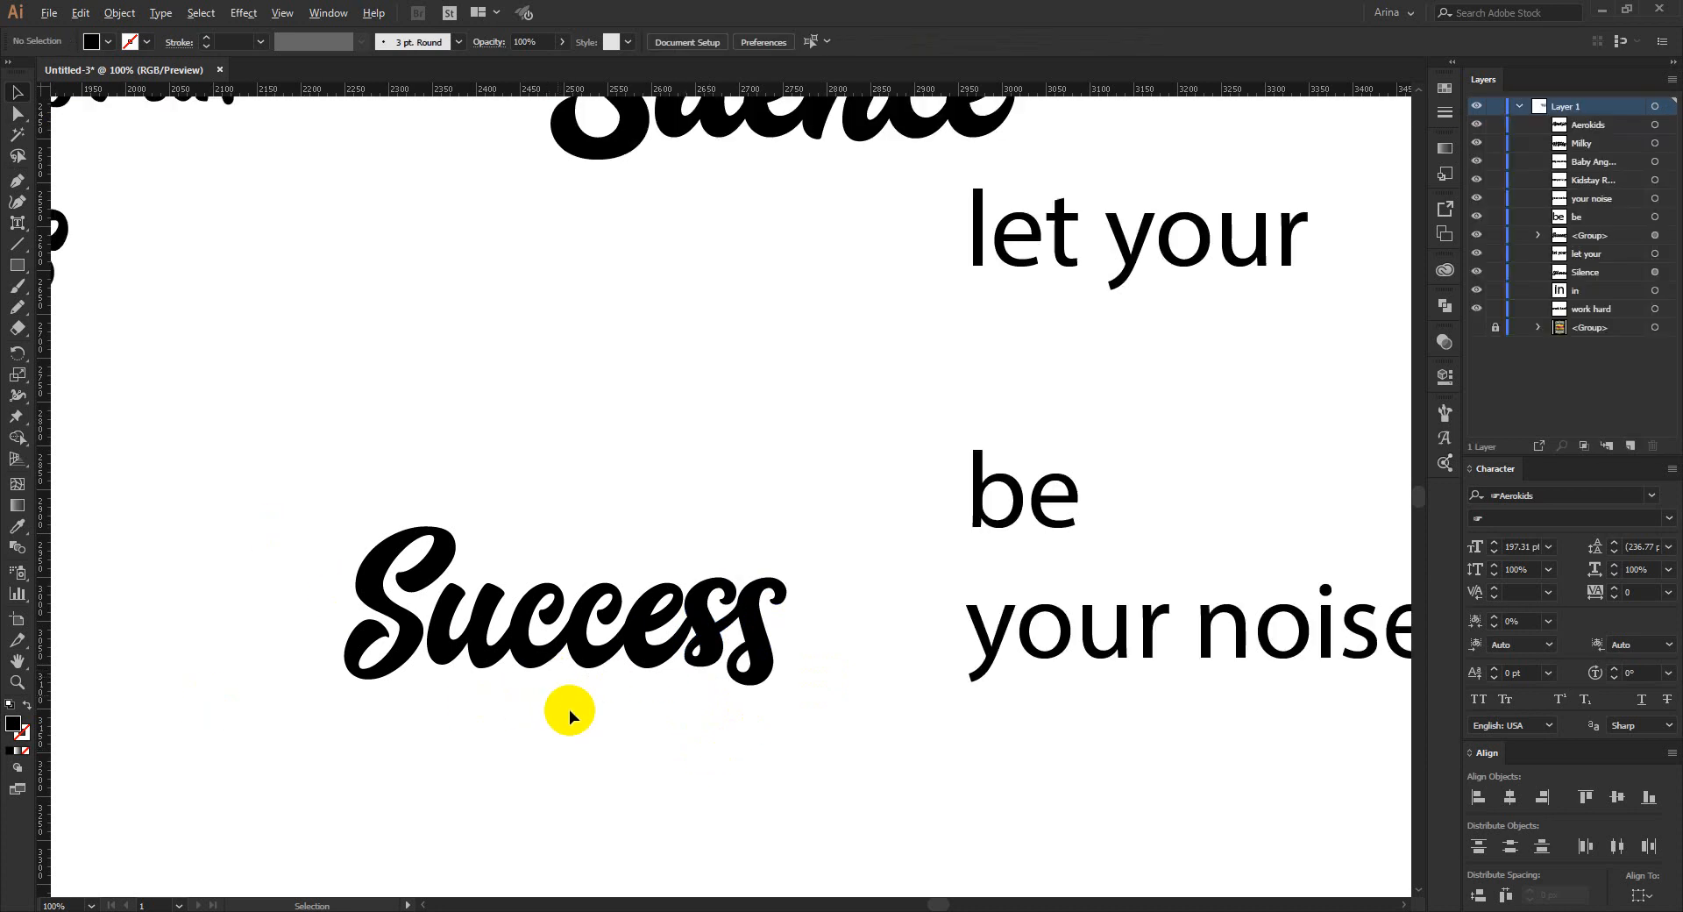
- Move the word "Silence" down and left so it sits directly above "Success"
scroll(570, 711, "down", 1)
scroll(703, 703, "up", 1)
left_click_drag(699, 371, 447, 435)
- Raise the capital S of "Silence" slightly above the other letters with the Touch Type tool and deselect the word
key("t")
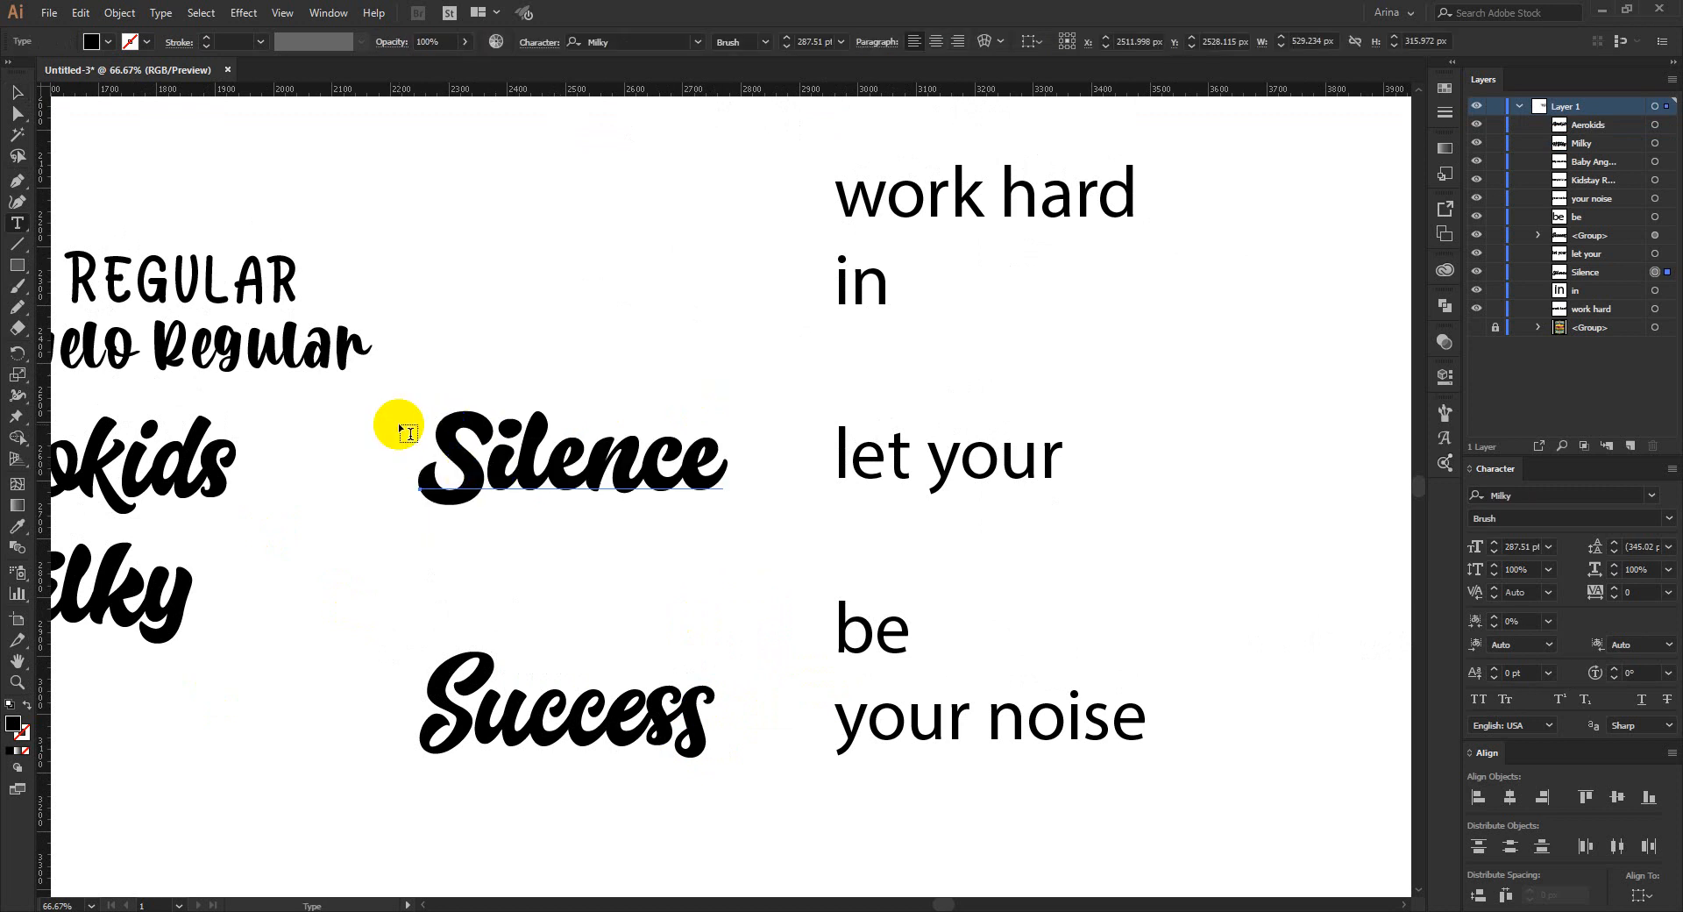
key("shift+t")
left_click(448, 432)
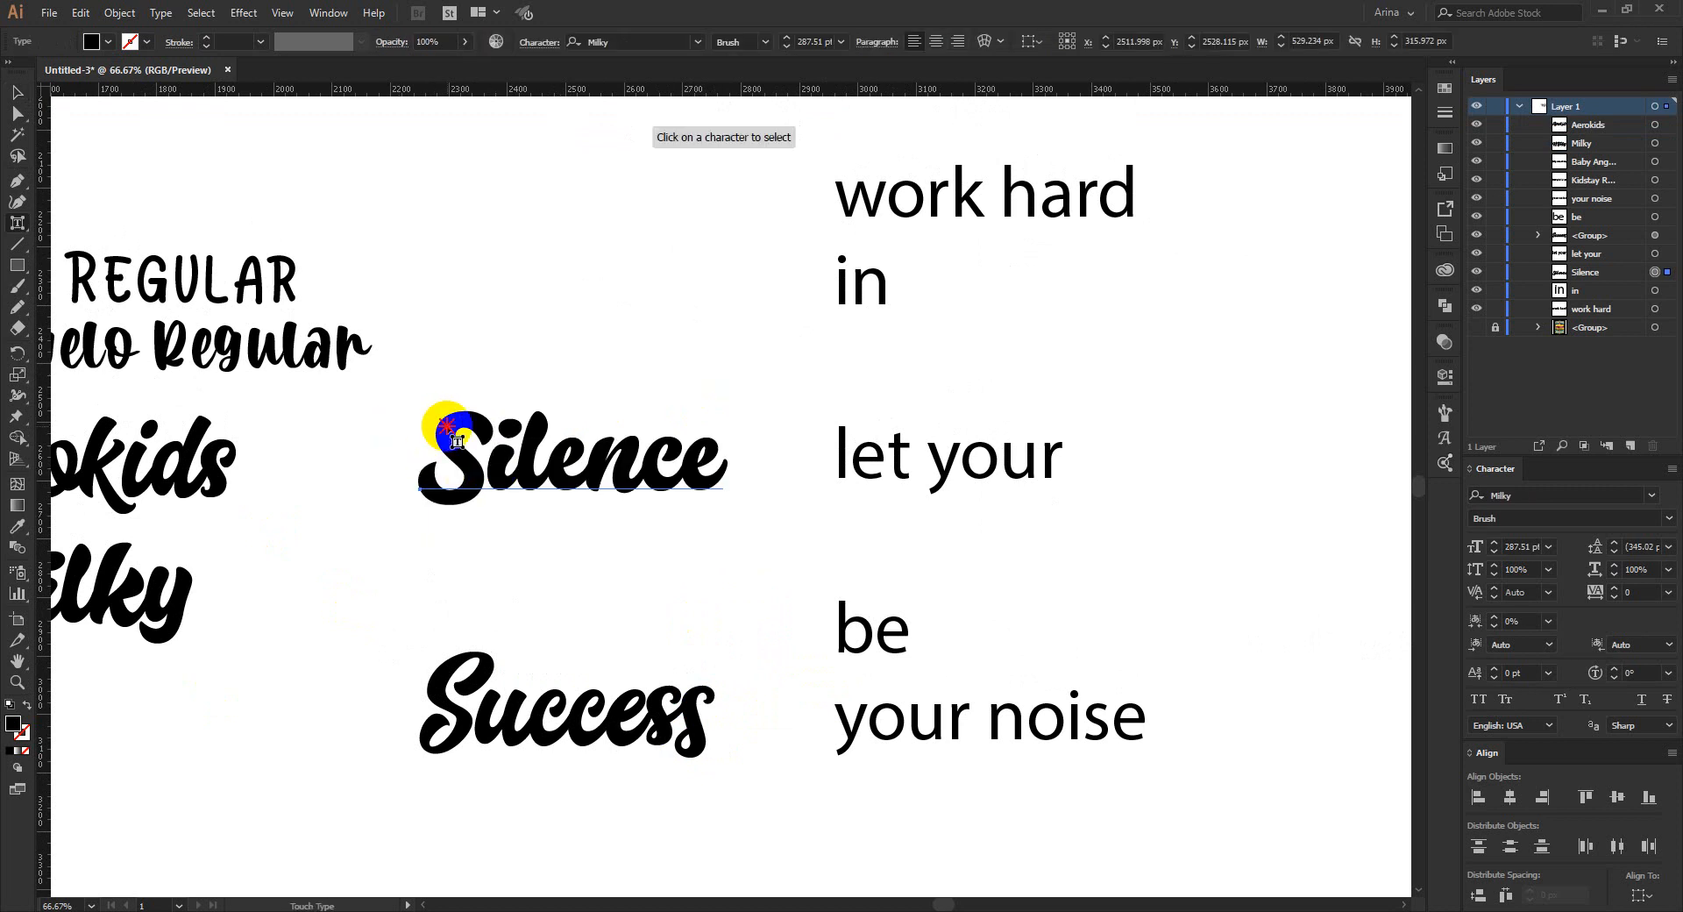
key("Up")
key("Up")
key("Up")
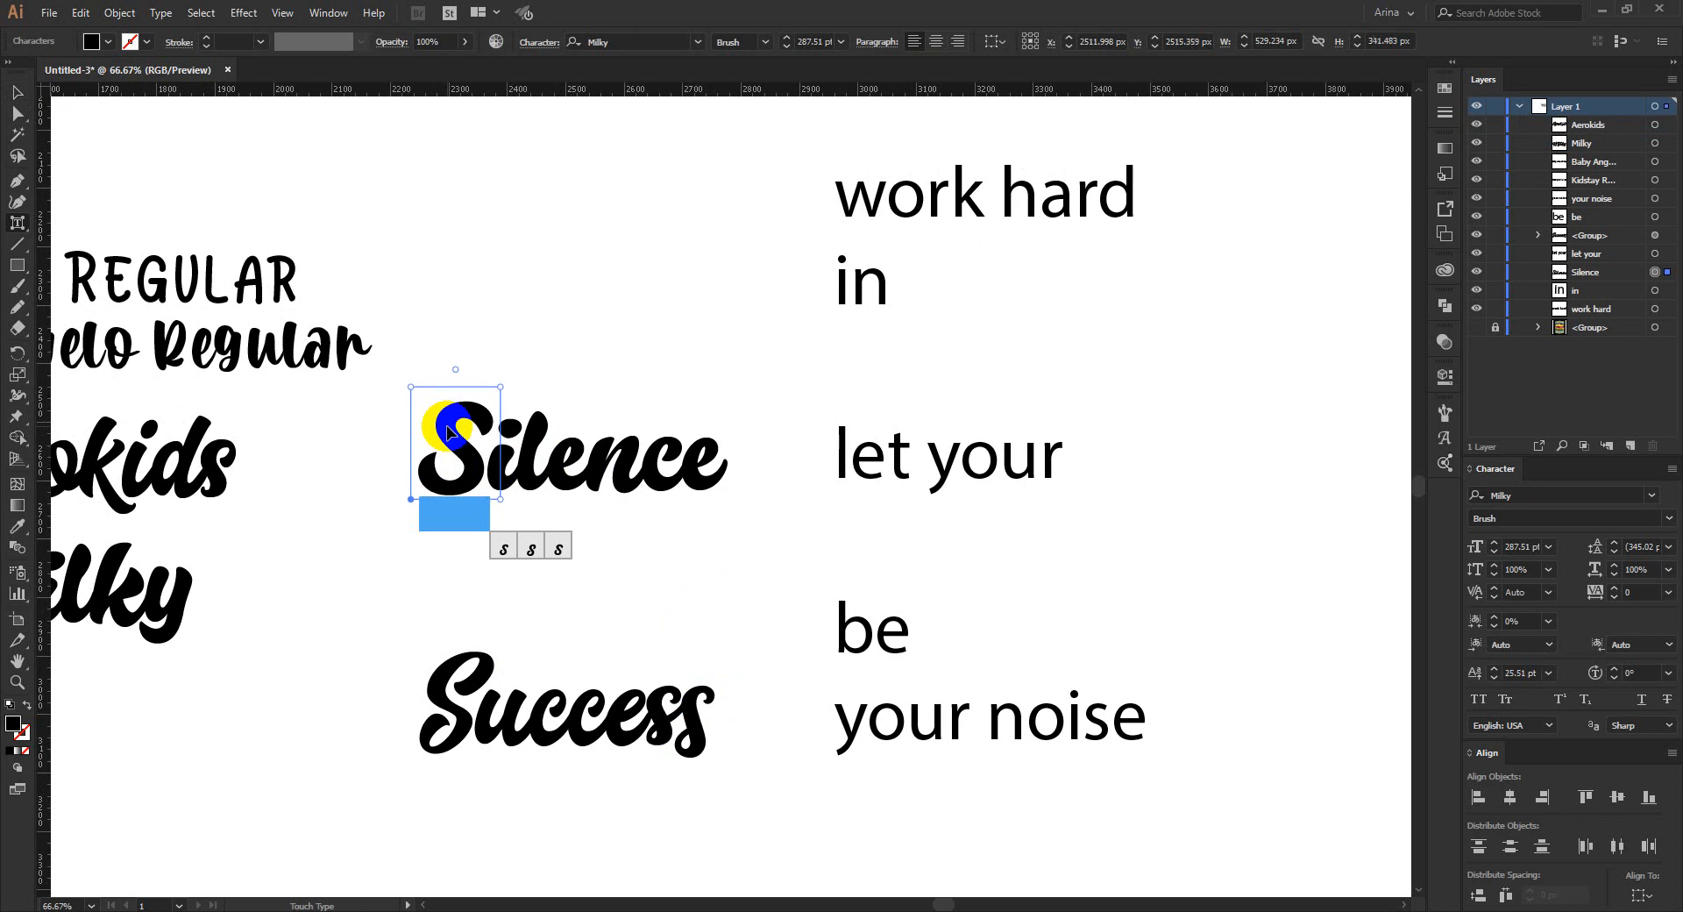
key("Down")
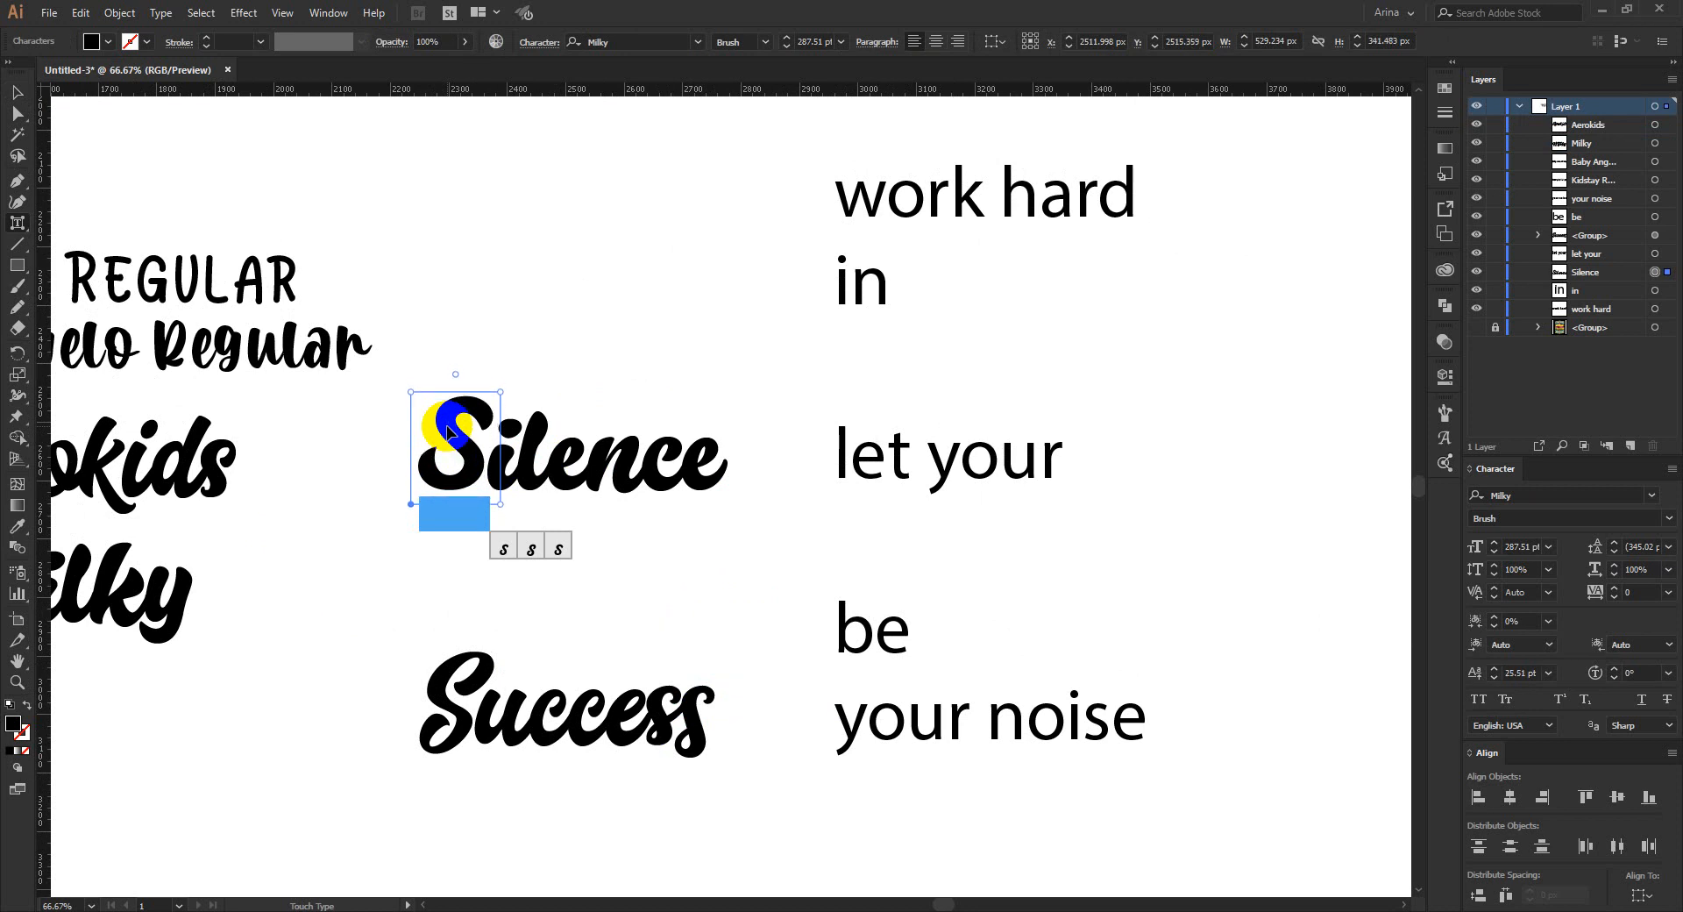
left_click(19, 92)
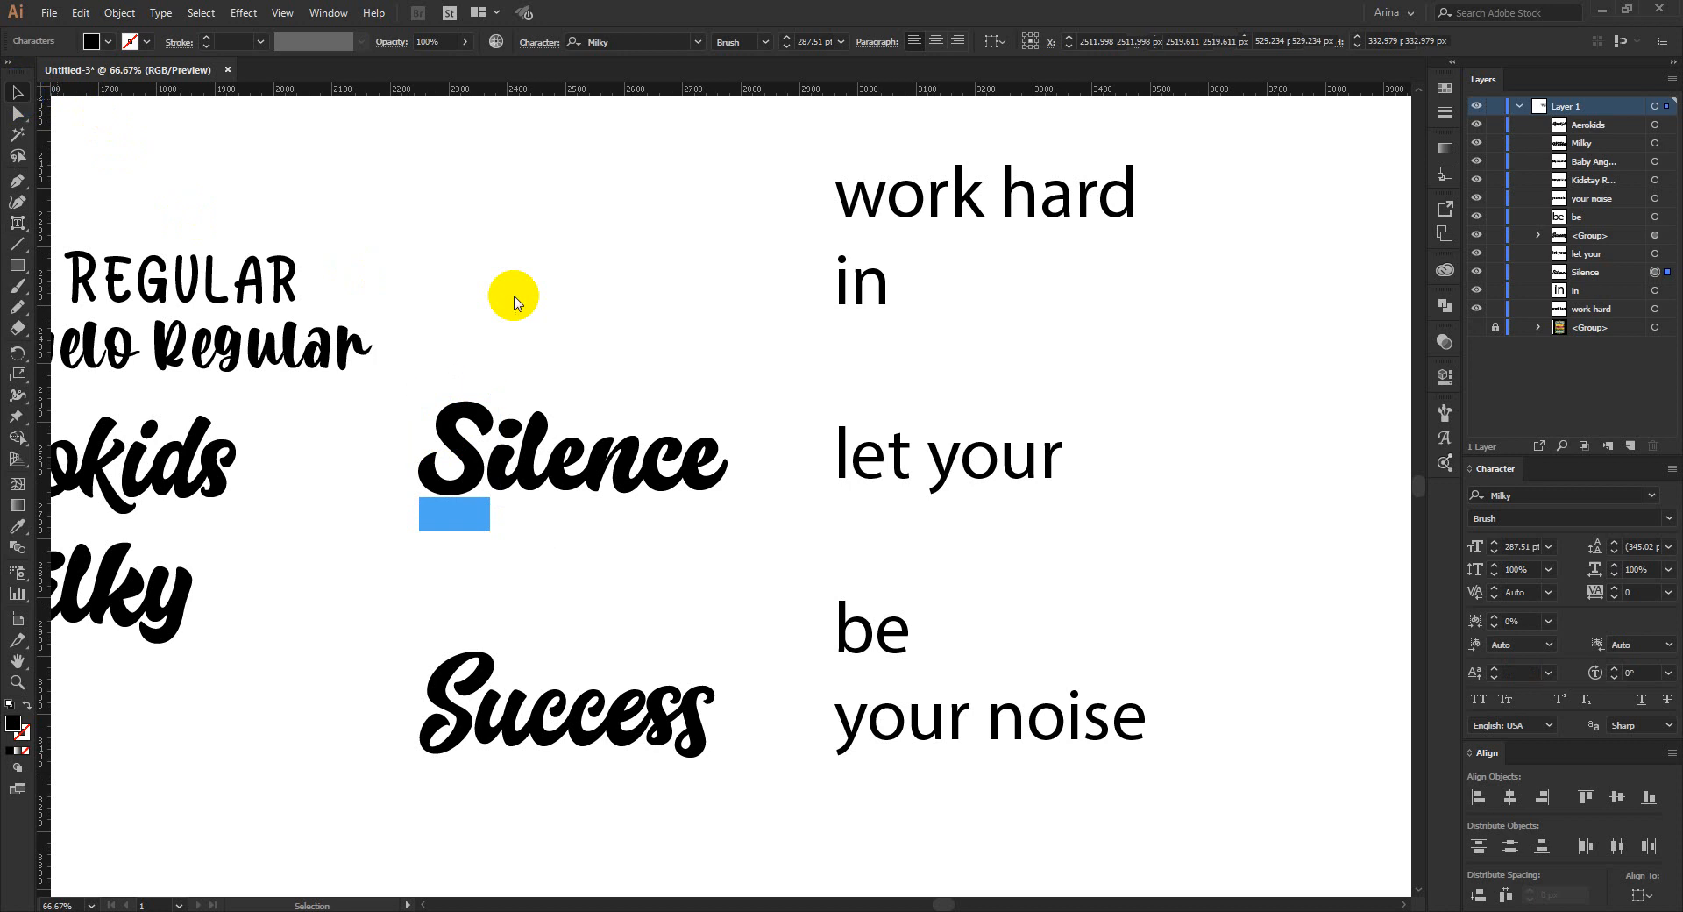
left_click(653, 710)
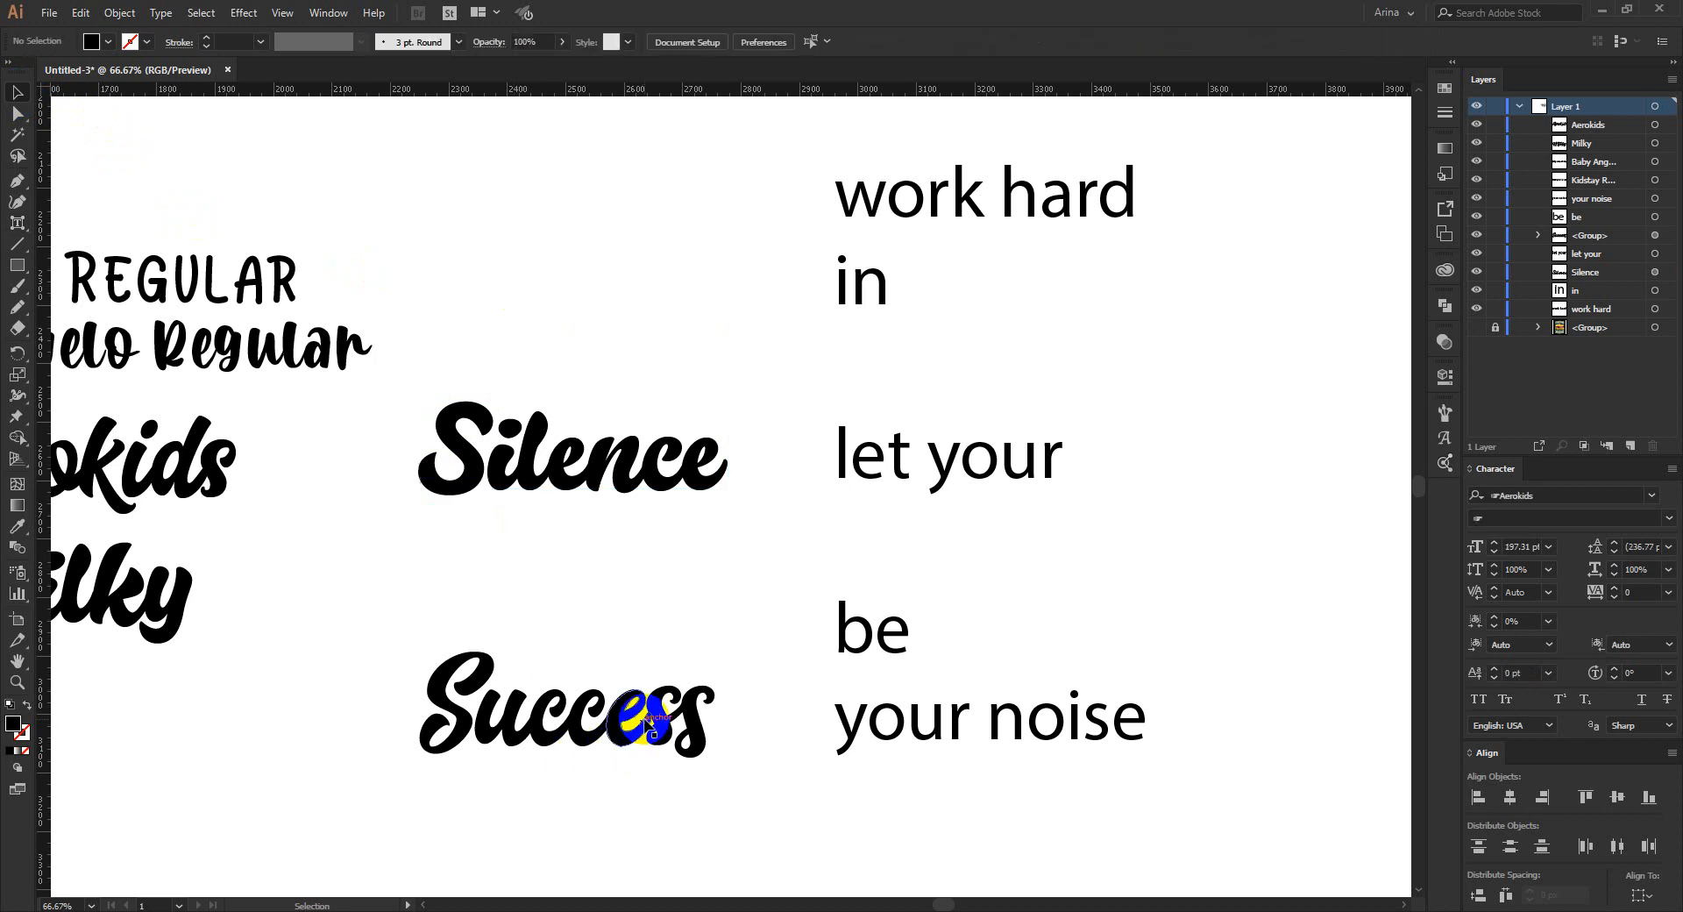
- Enlarge the final e of "Silence" to 126.31% with the Touch Type tool and shift it slightly left toward the c
left_click(613, 488)
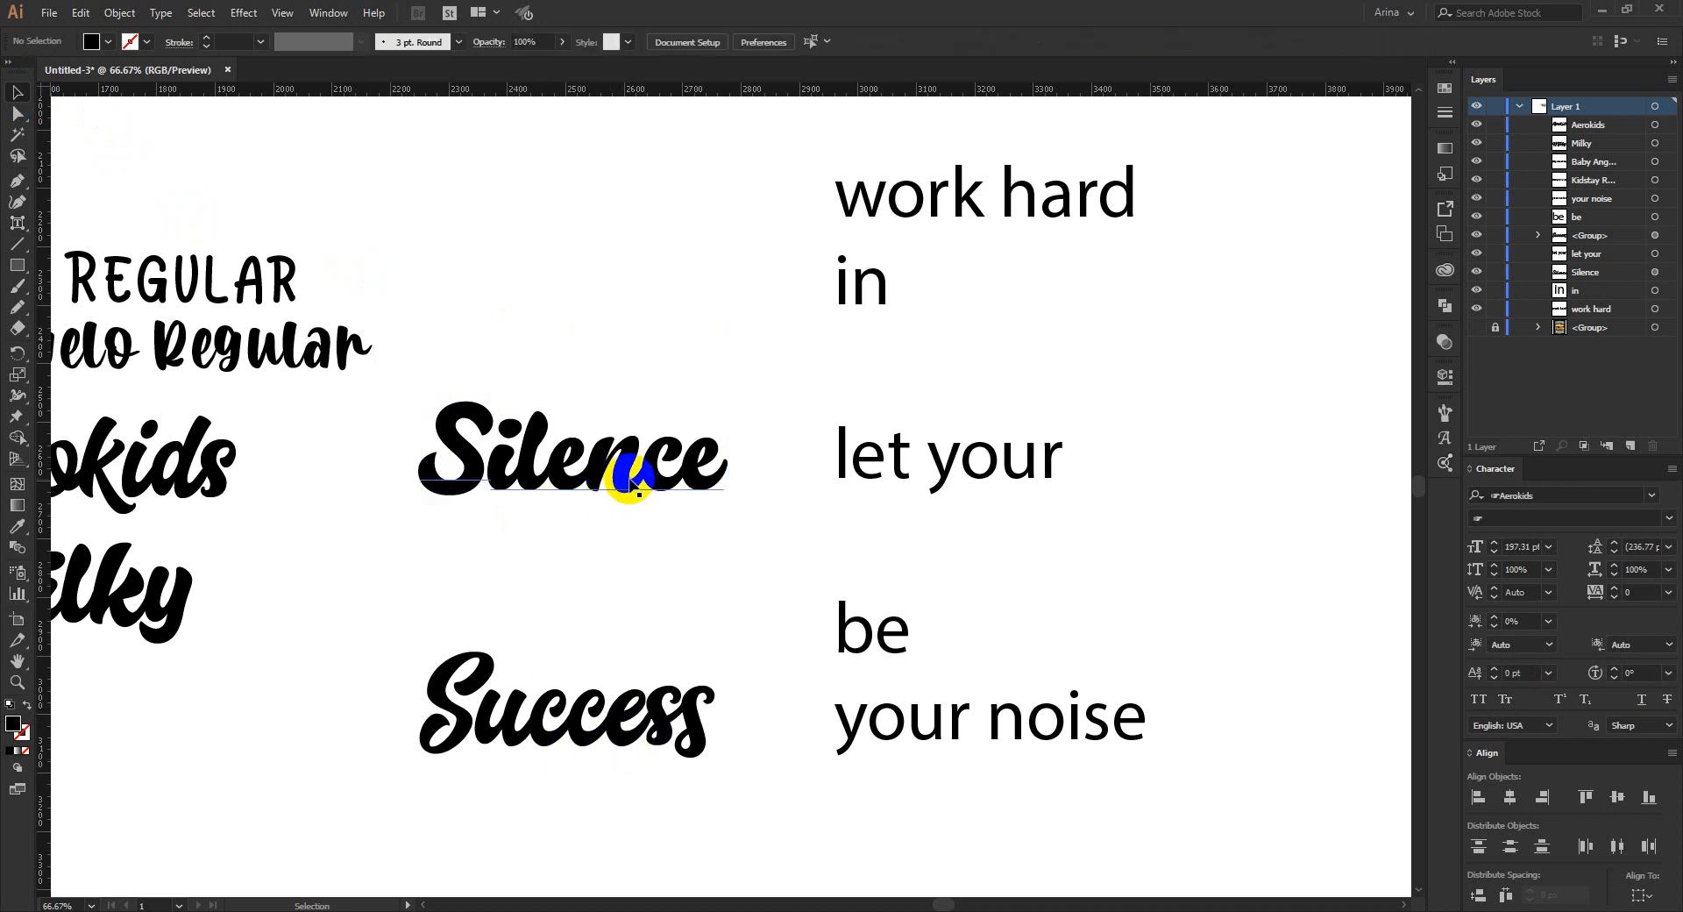
key("t")
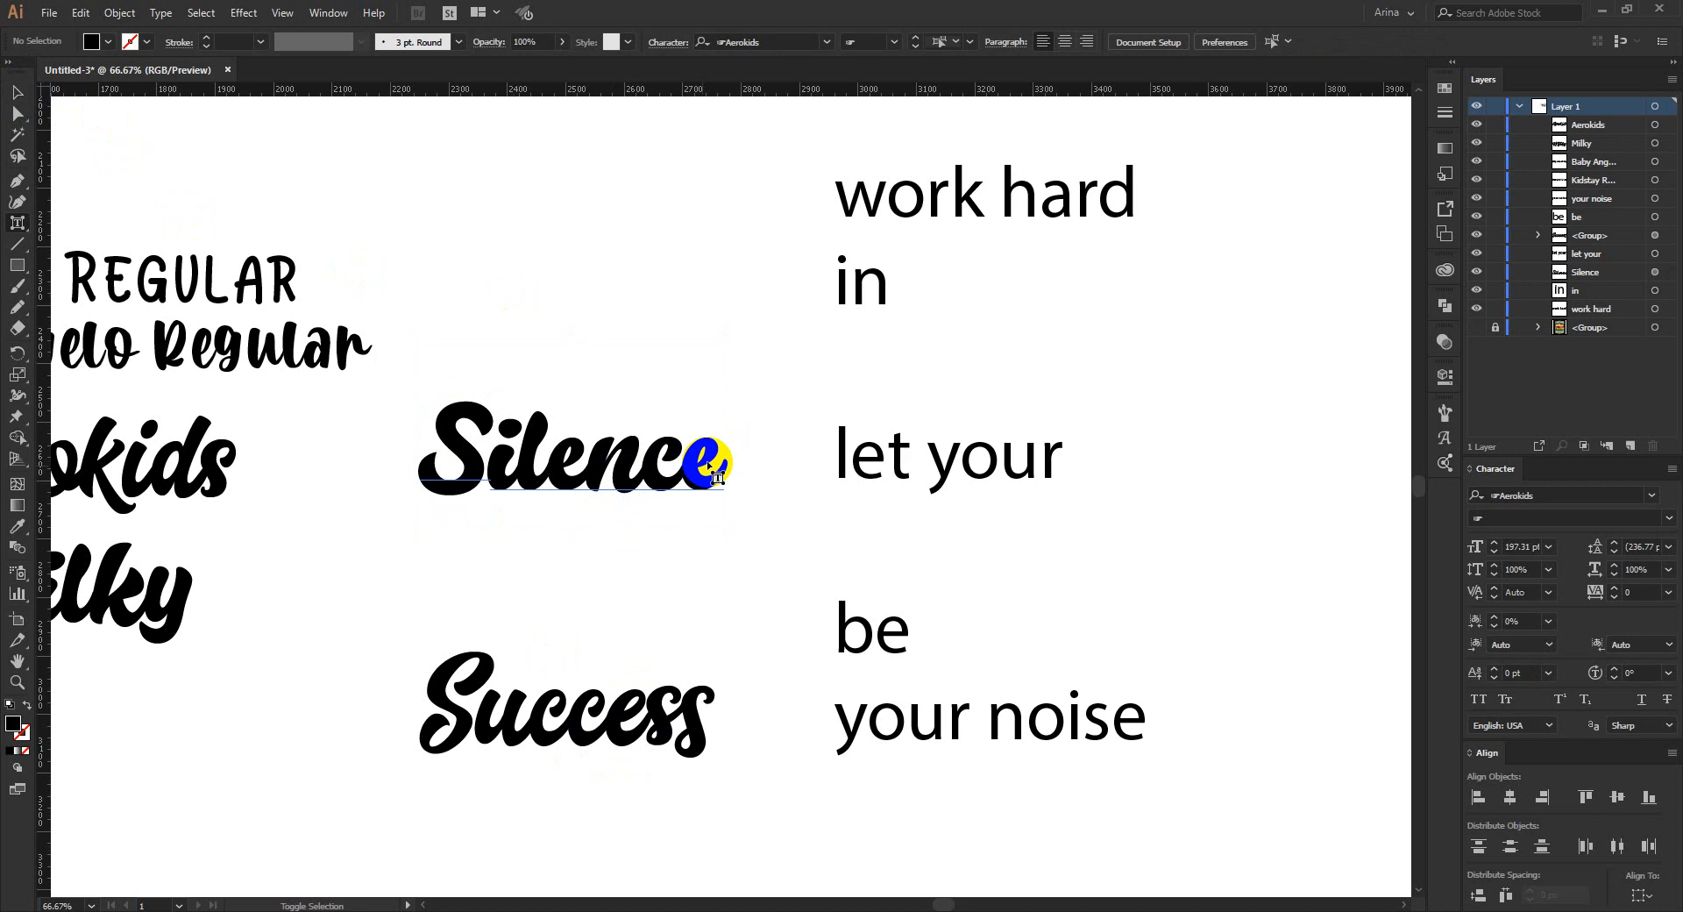
left_click(717, 474)
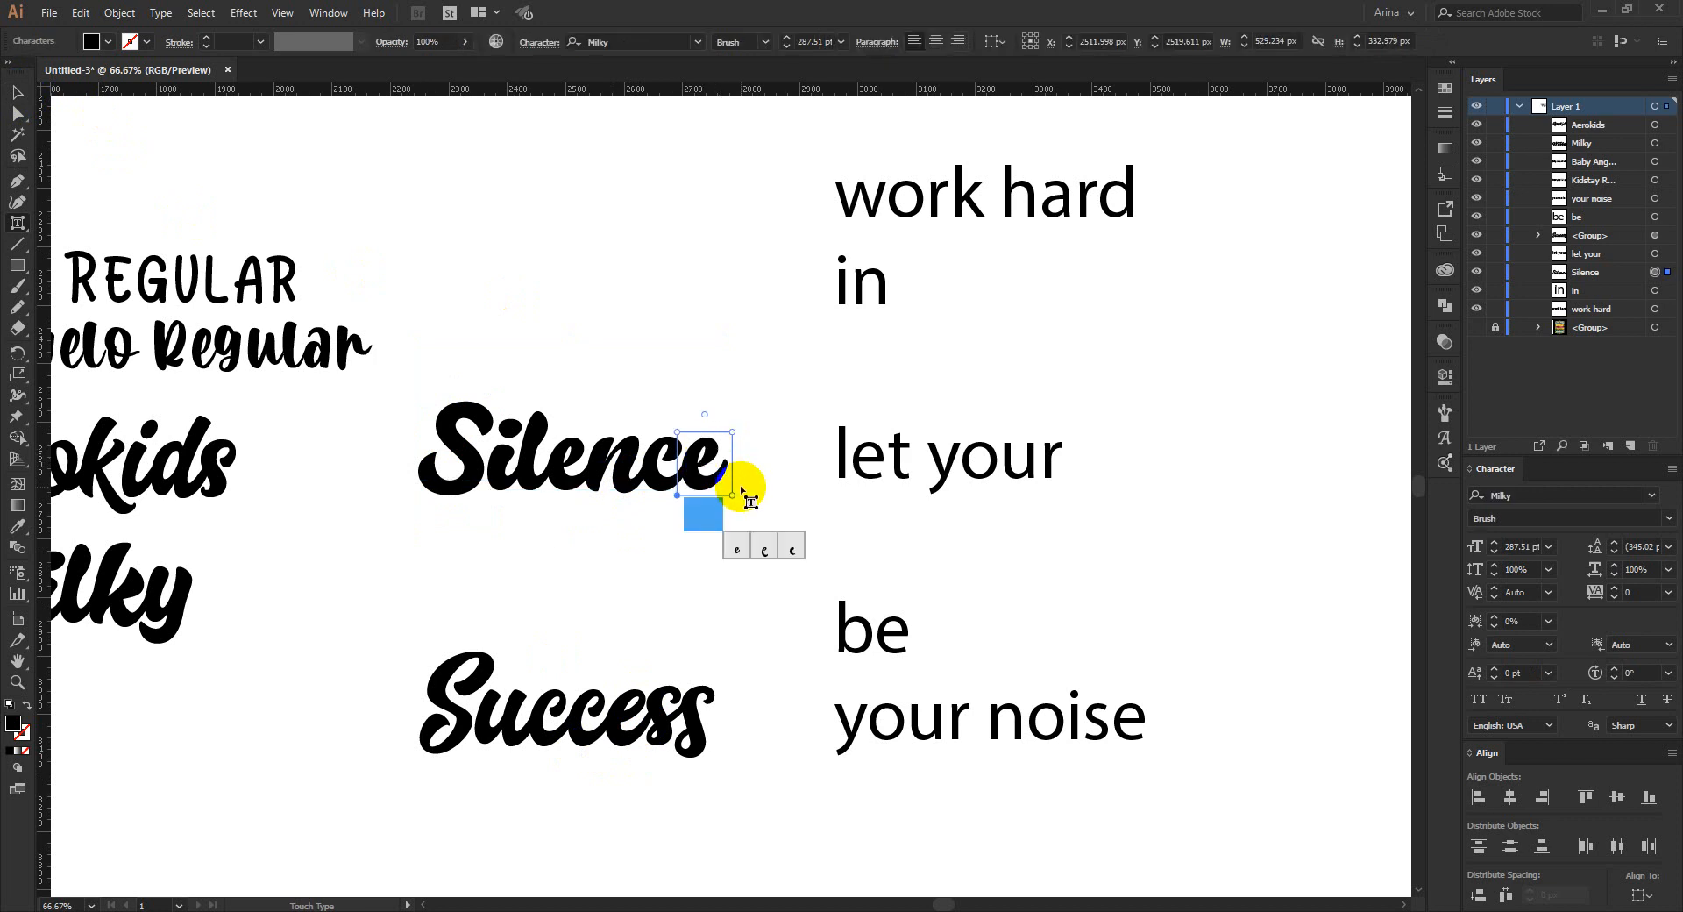
left_click_drag(729, 430, 747, 416)
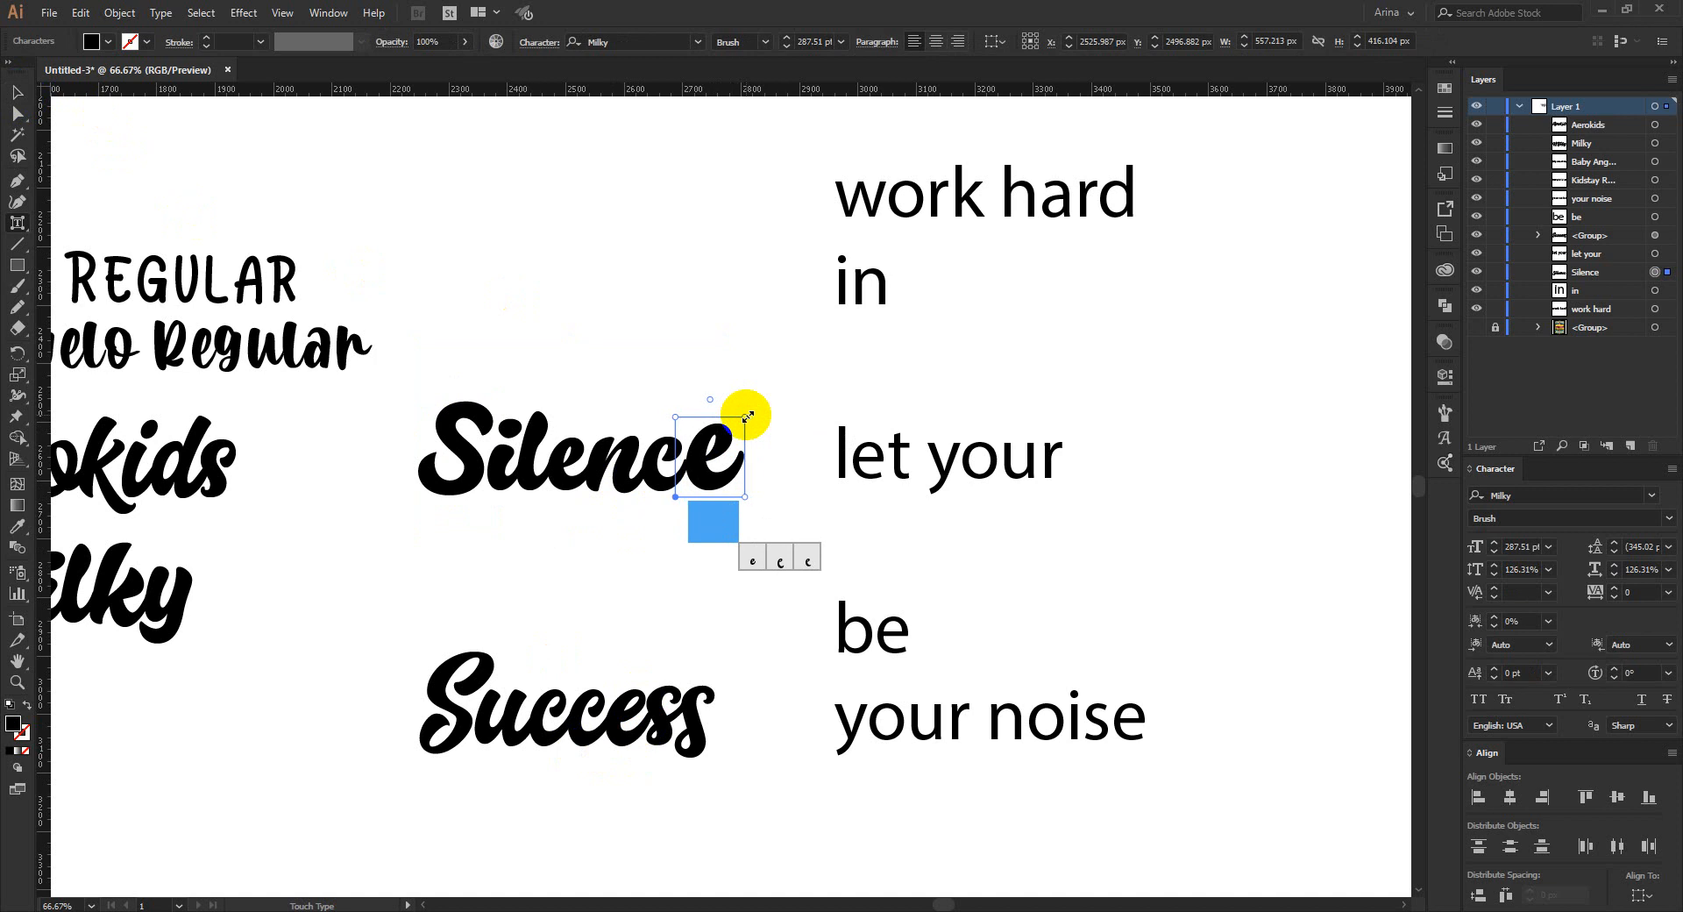
left_click_drag(747, 416, 745, 413)
left_click(17, 92)
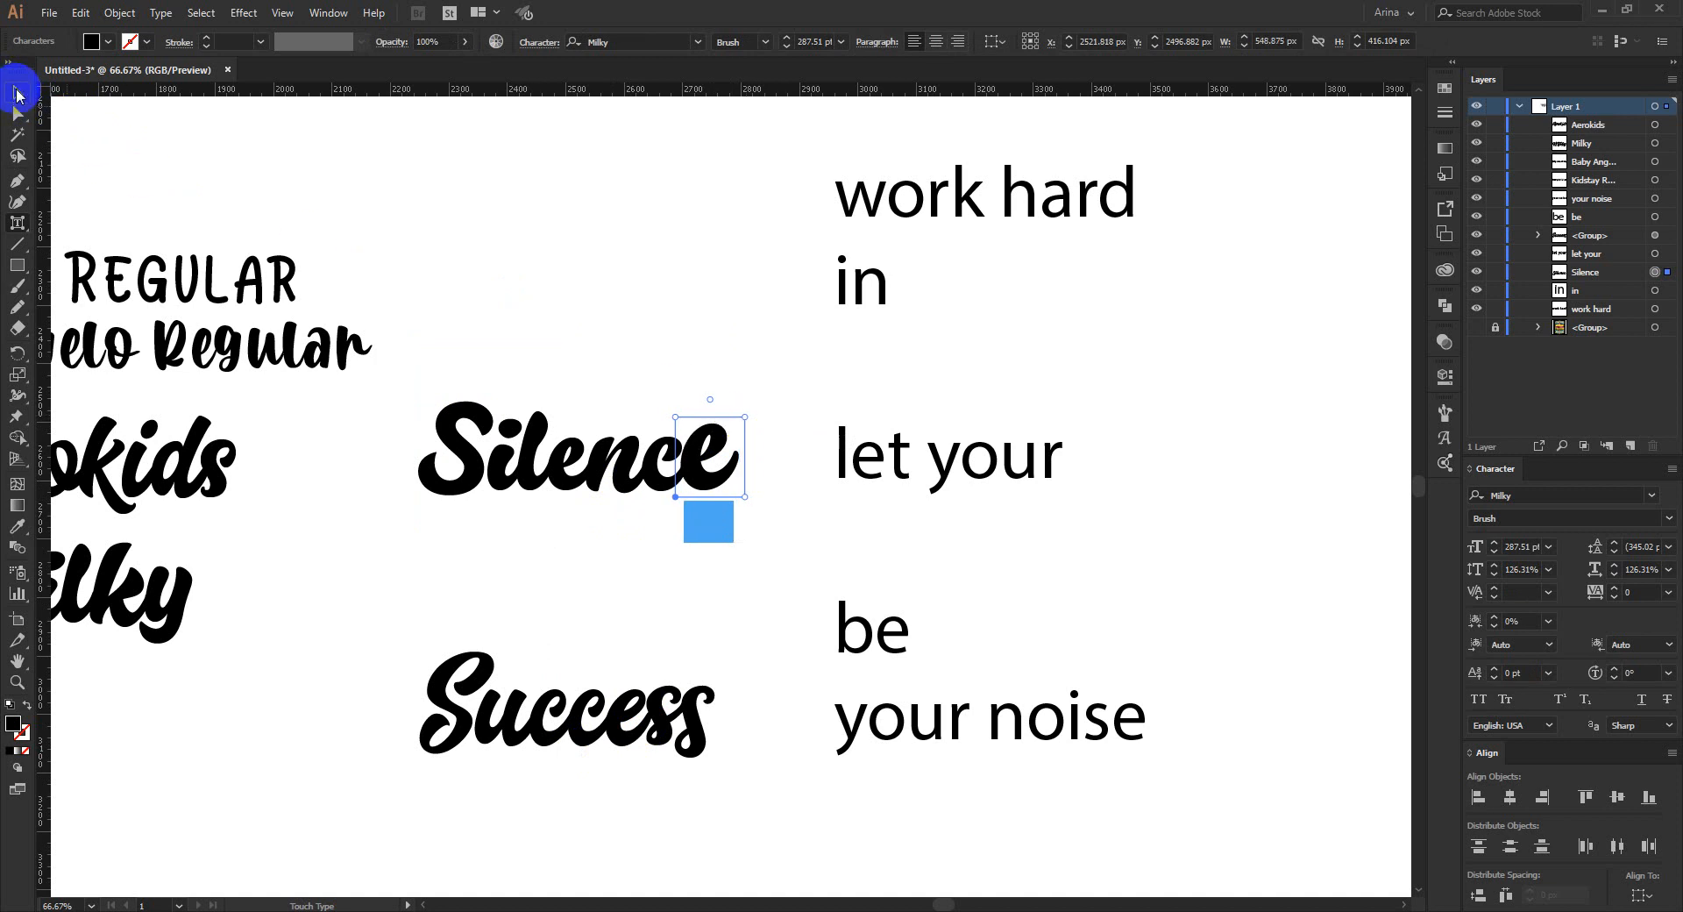
left_click(652, 391)
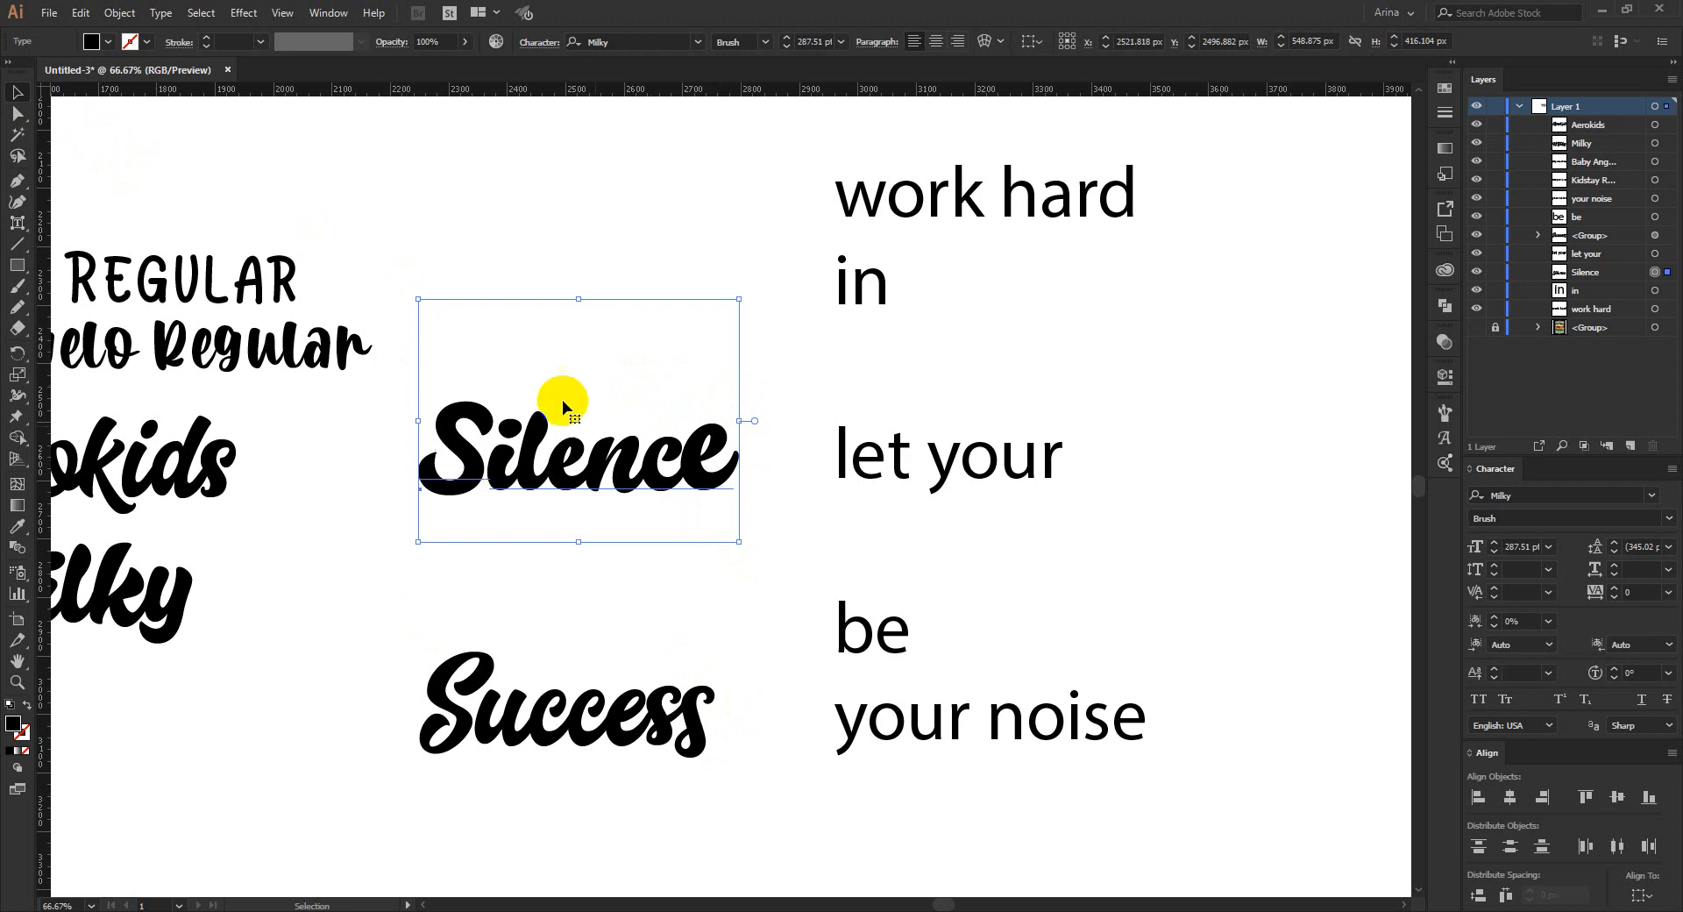
- Convert the word "Silence" to outlines
left_click(586, 464)
left_click(585, 467)
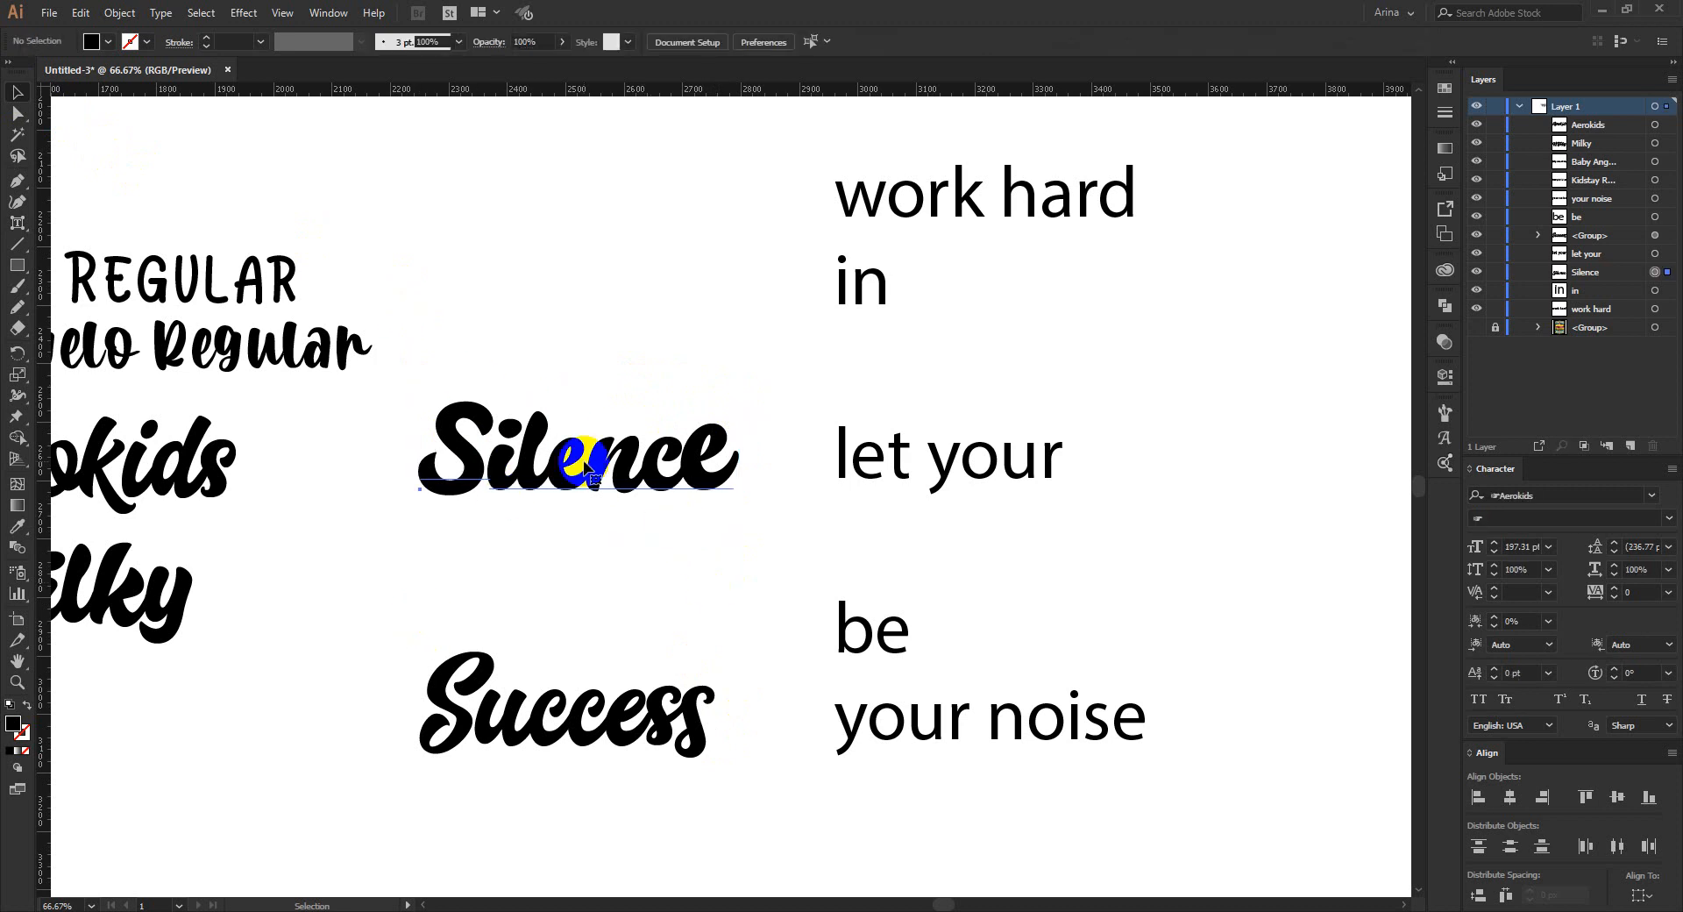
right_click(586, 467)
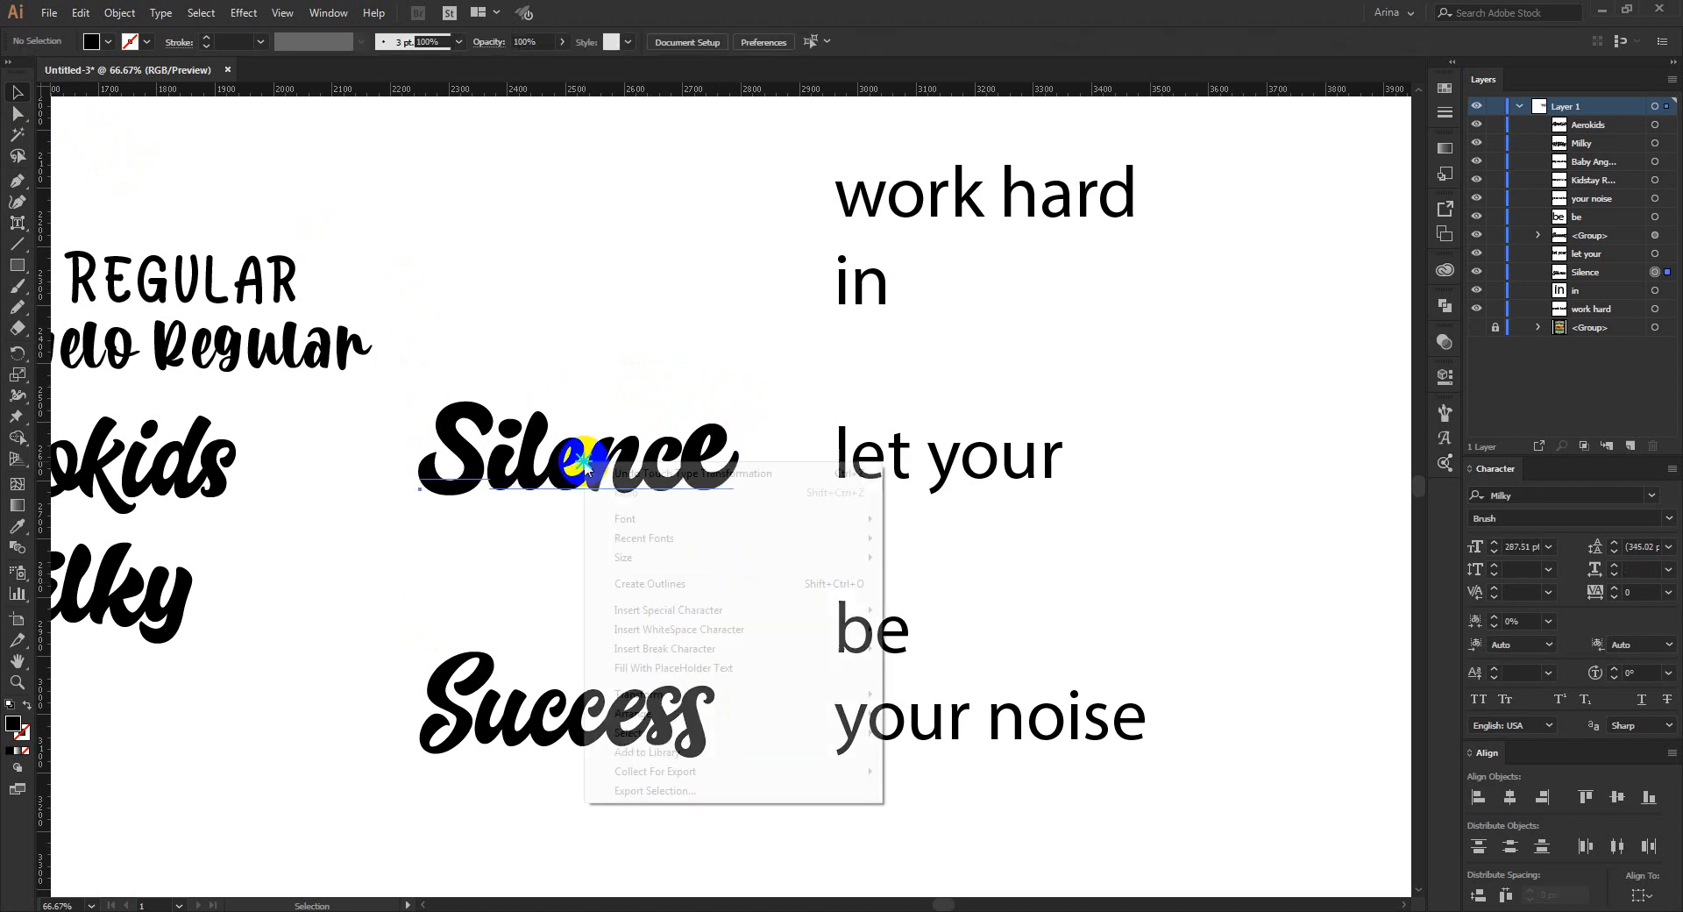
left_click(614, 585)
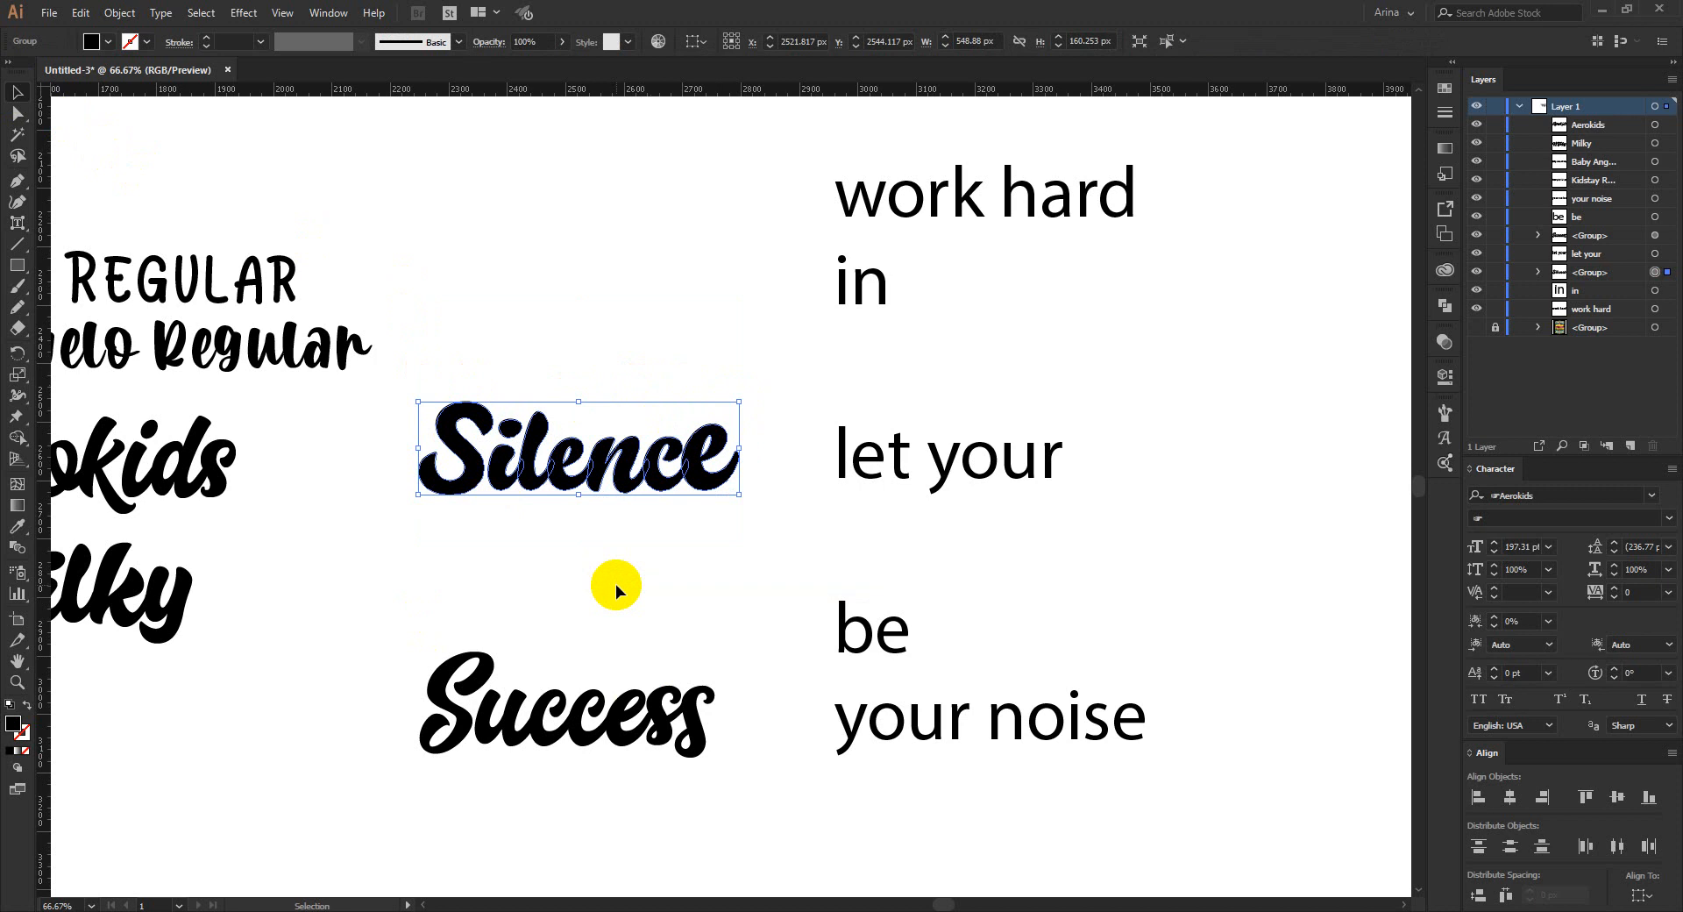
- Isolate the outlined "Silence" group, shift its final e slightly right away from the c, and leave isolation mode
scroll(715, 477, "up", 1)
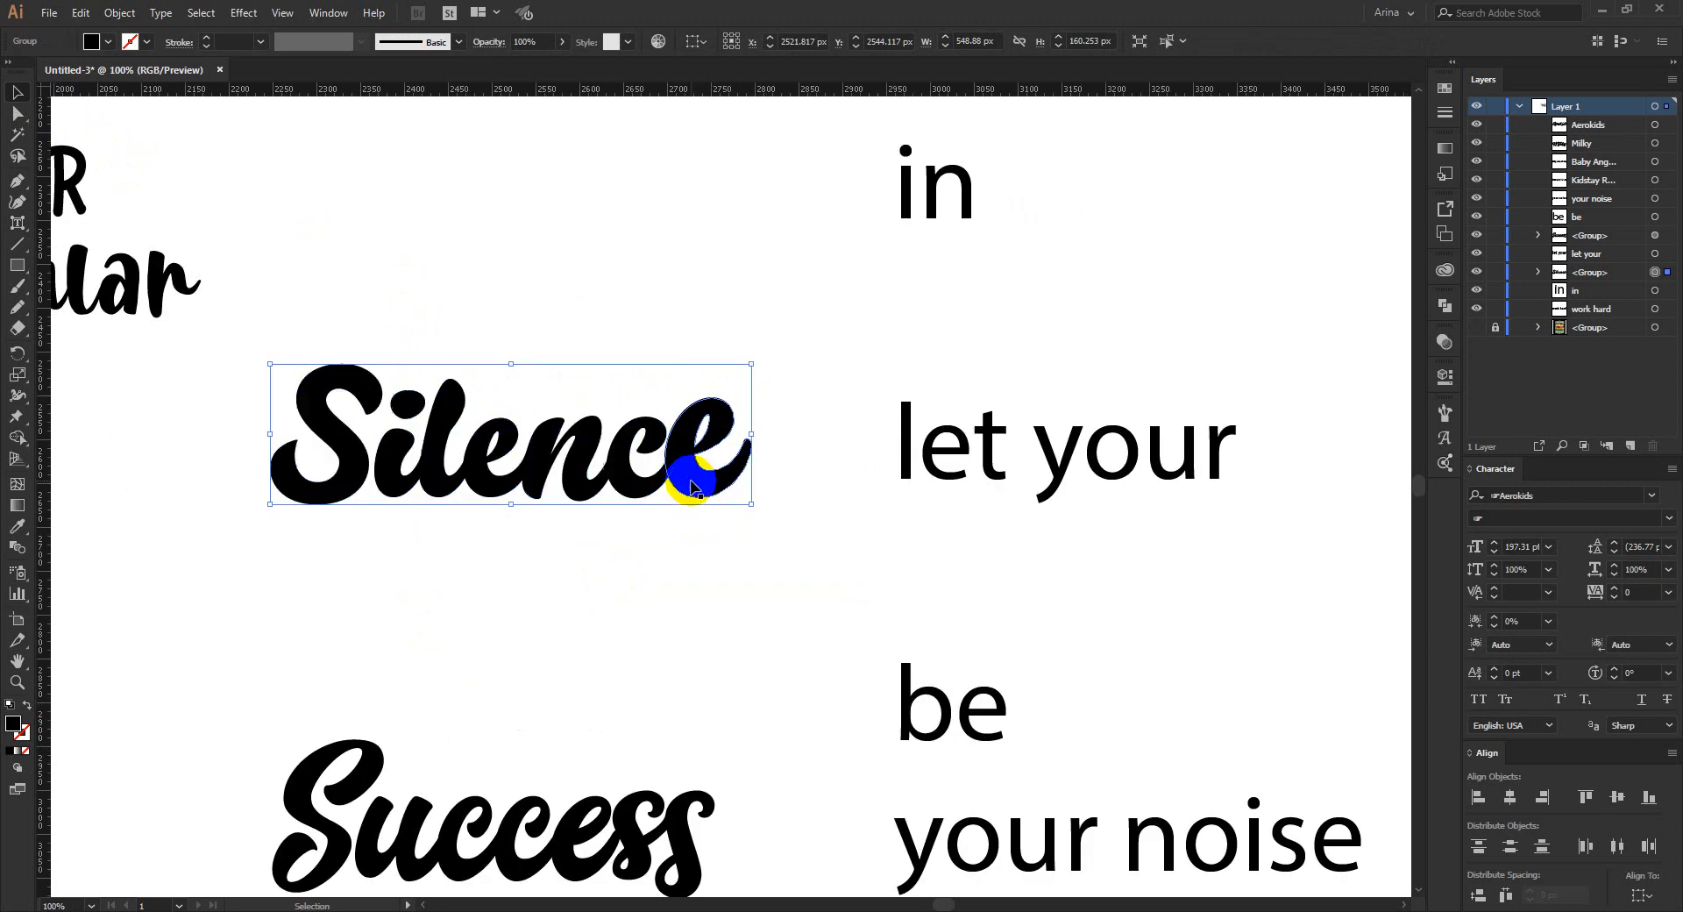
double_click(691, 485)
left_click(692, 486)
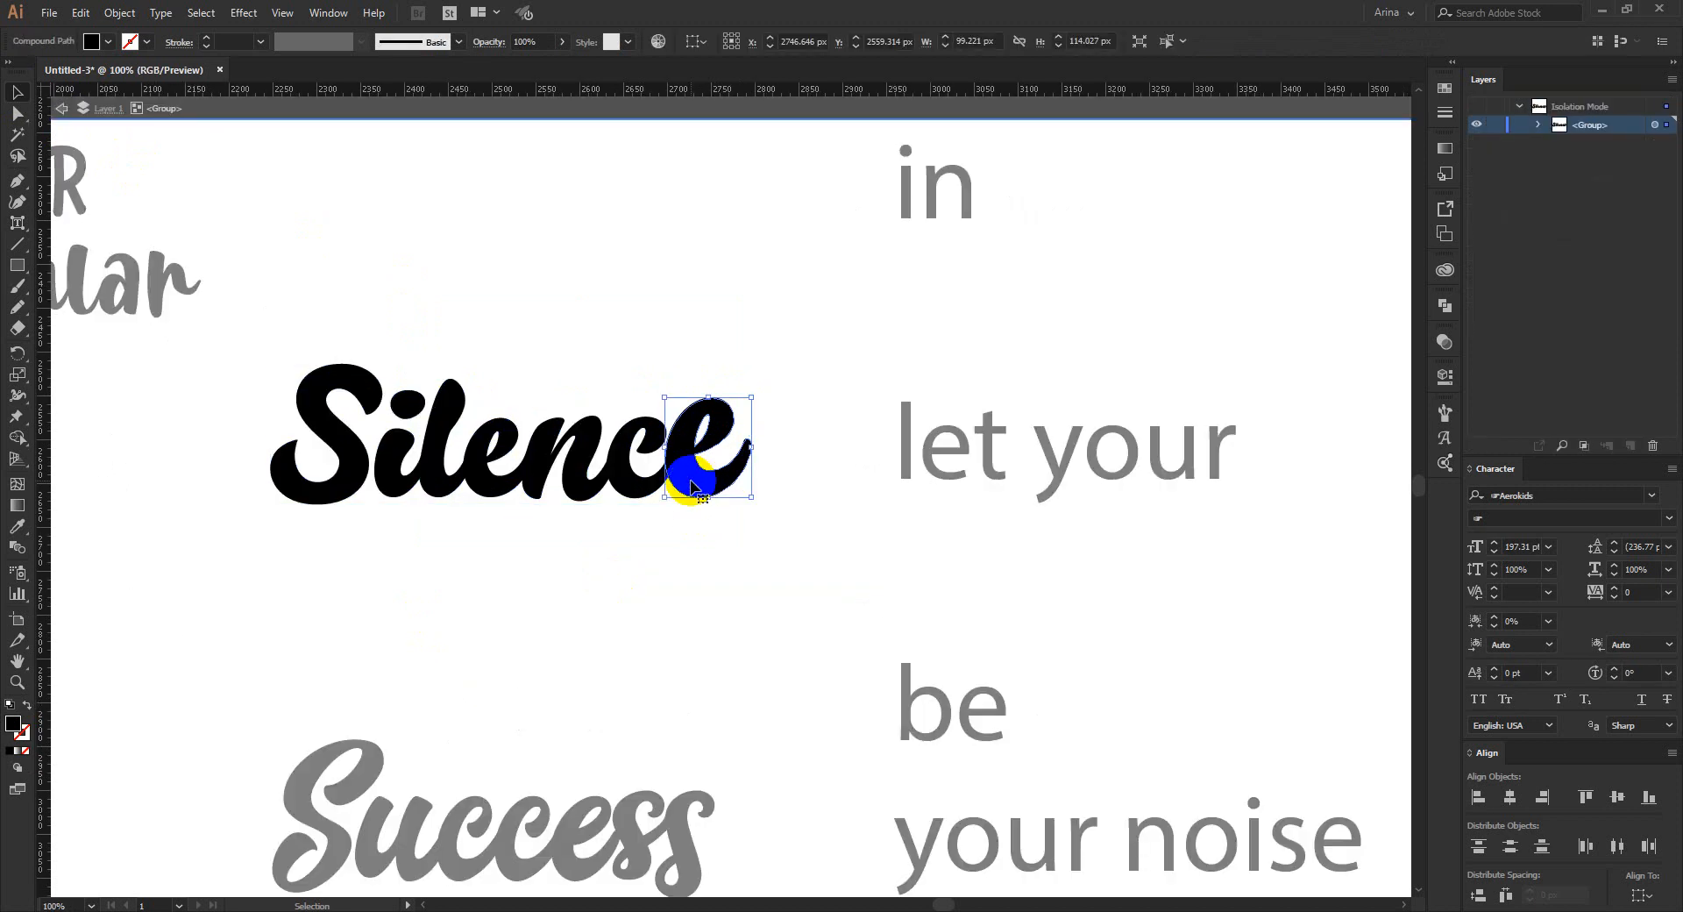
left_click(725, 587)
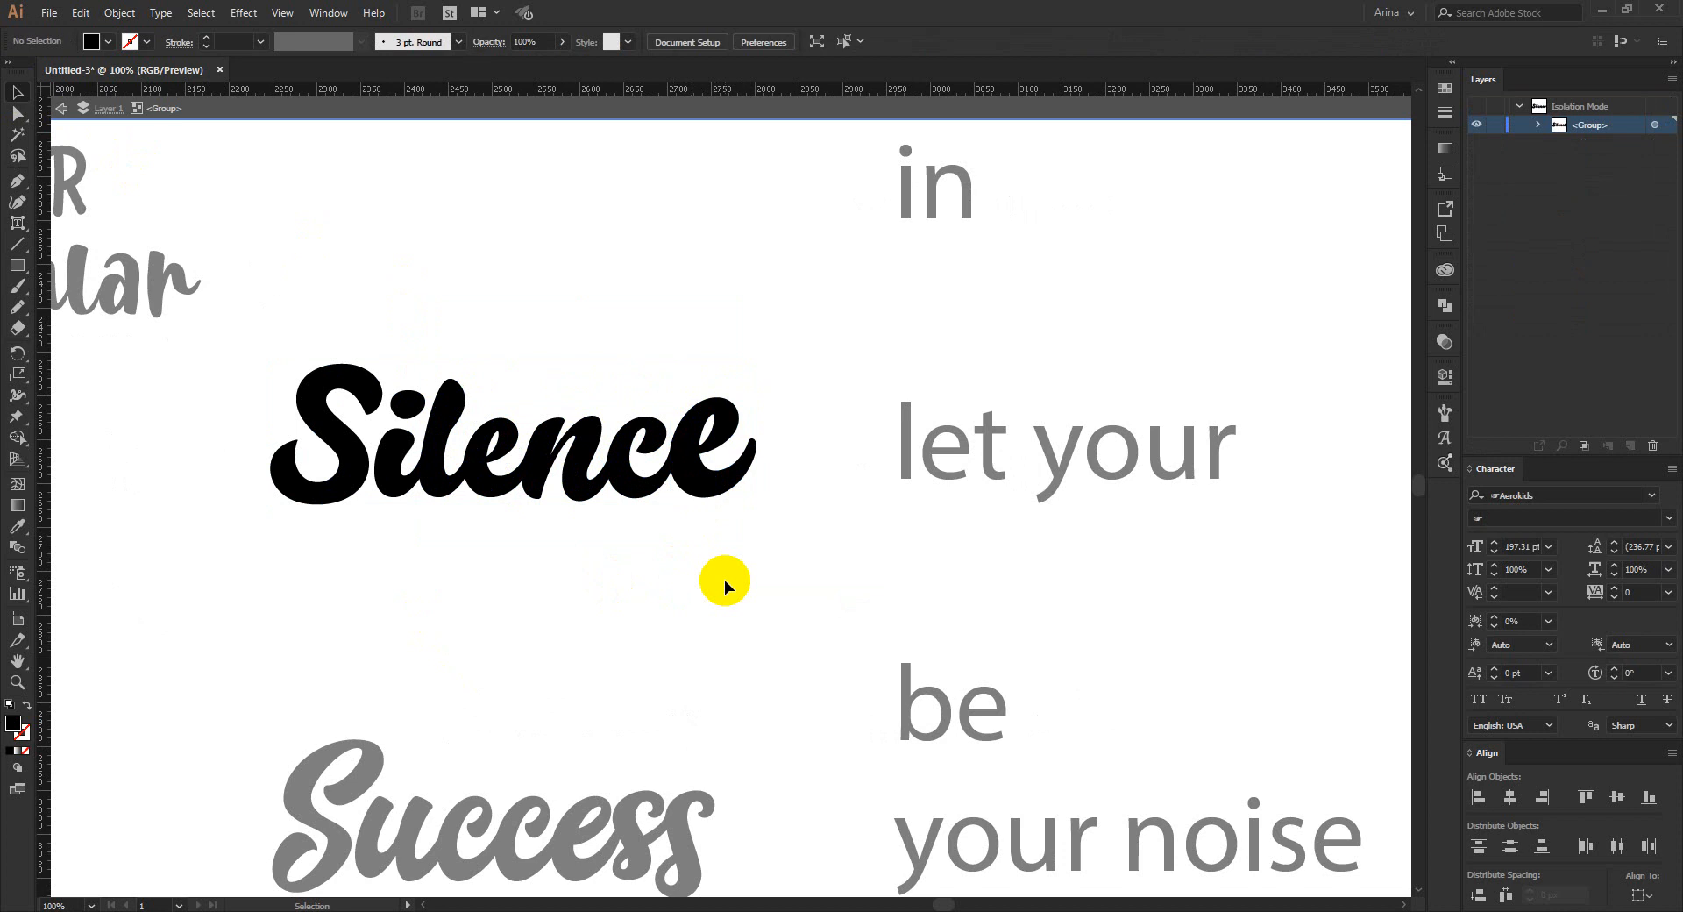
double_click(725, 588)
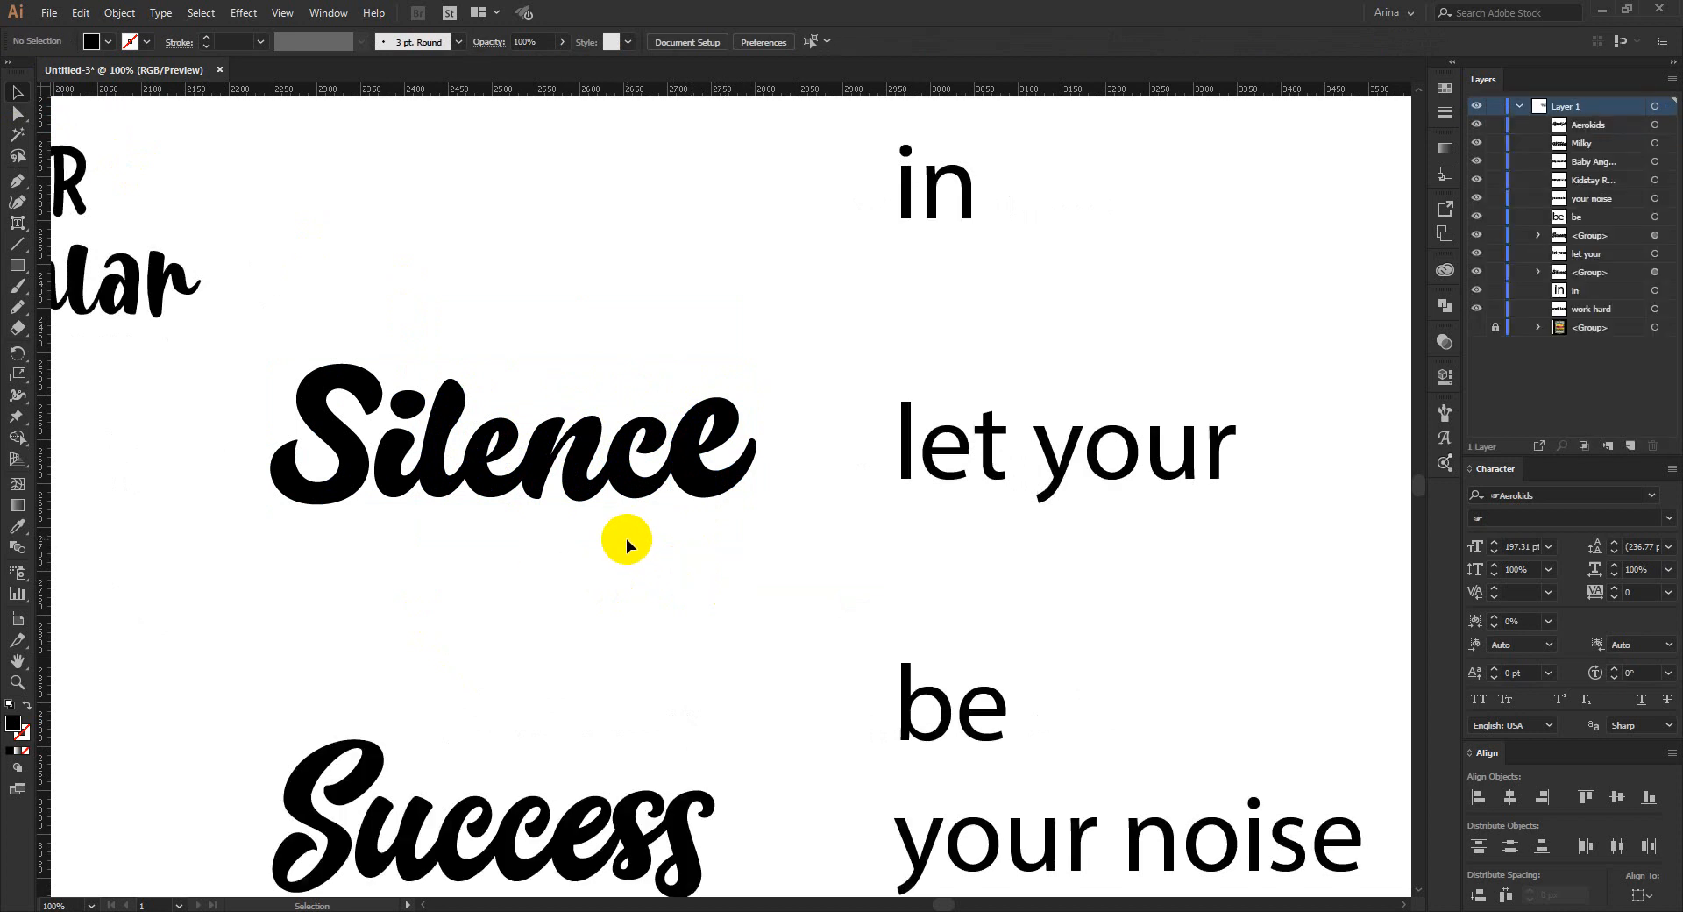
- Place "work hard" just above "Silence" and match its type style to the Kidstay Regular sample with the Eyedropper
scroll(626, 538, "down", 1)
scroll(626, 538, "up", 1)
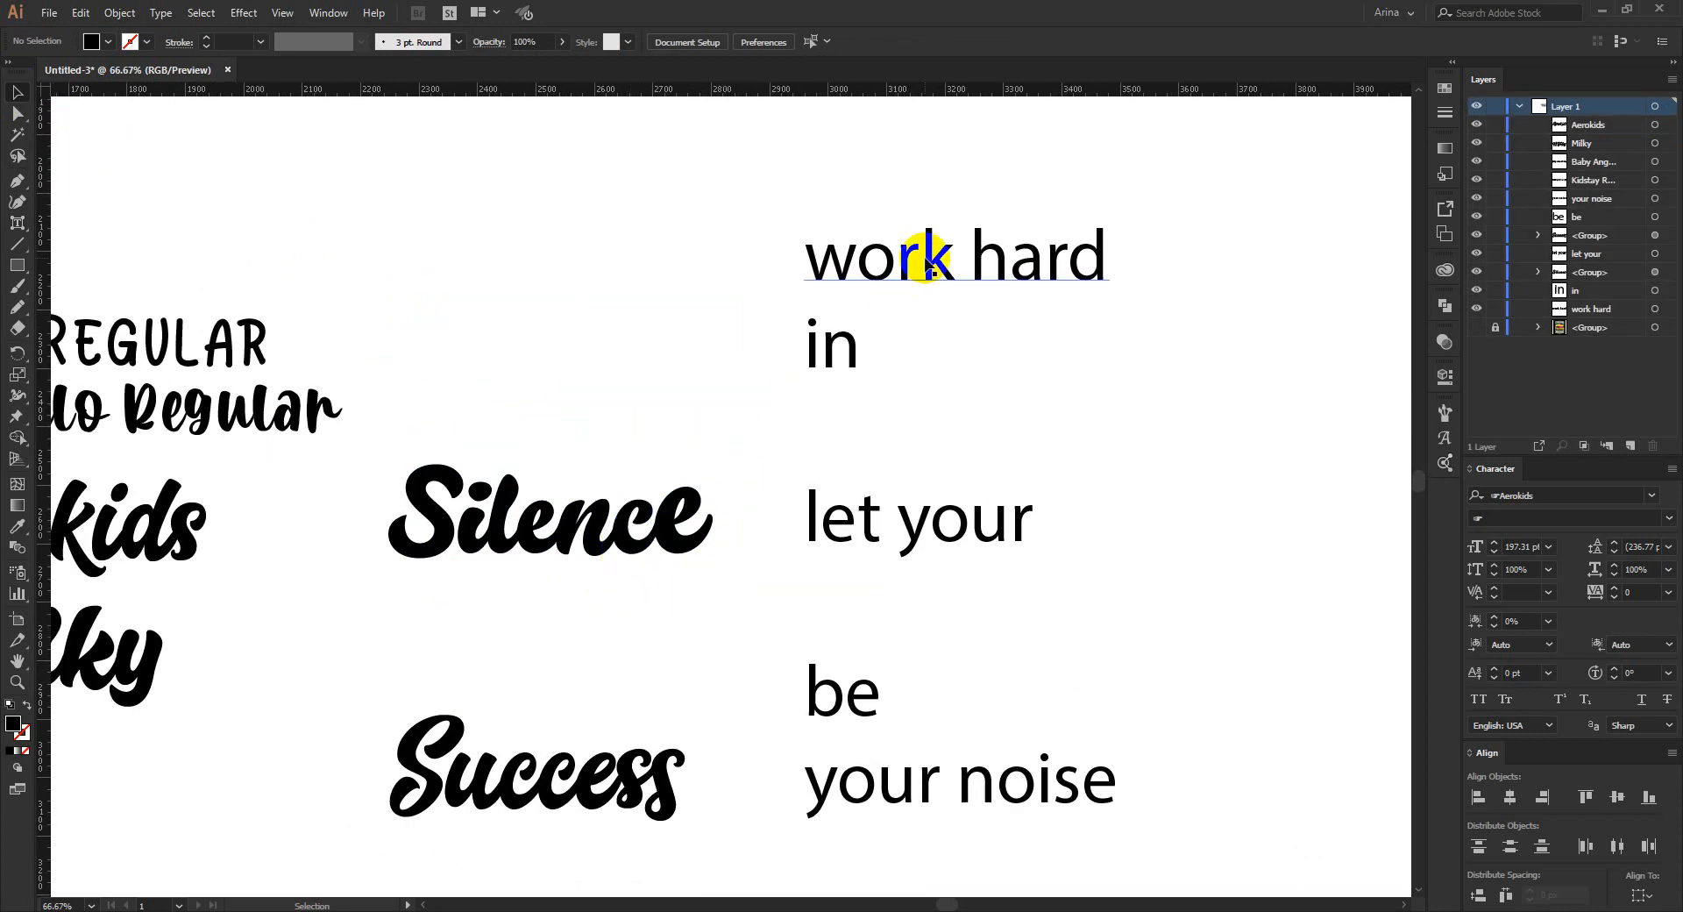
left_click_drag(927, 264, 564, 317)
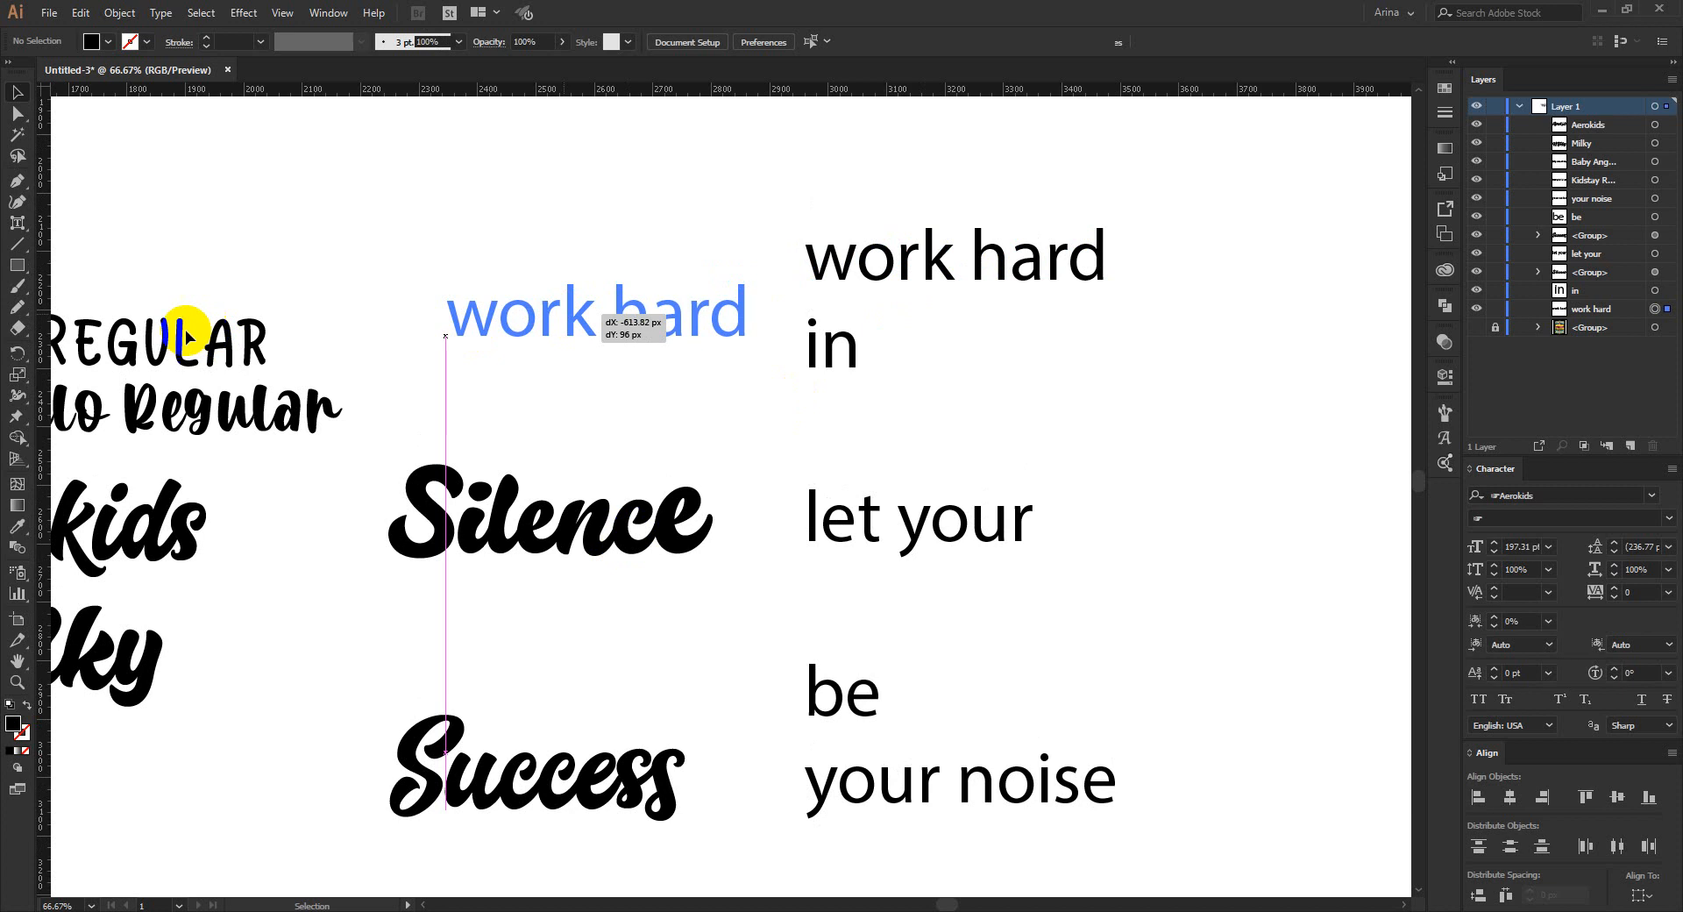
key("i")
left_click(178, 323)
key("v")
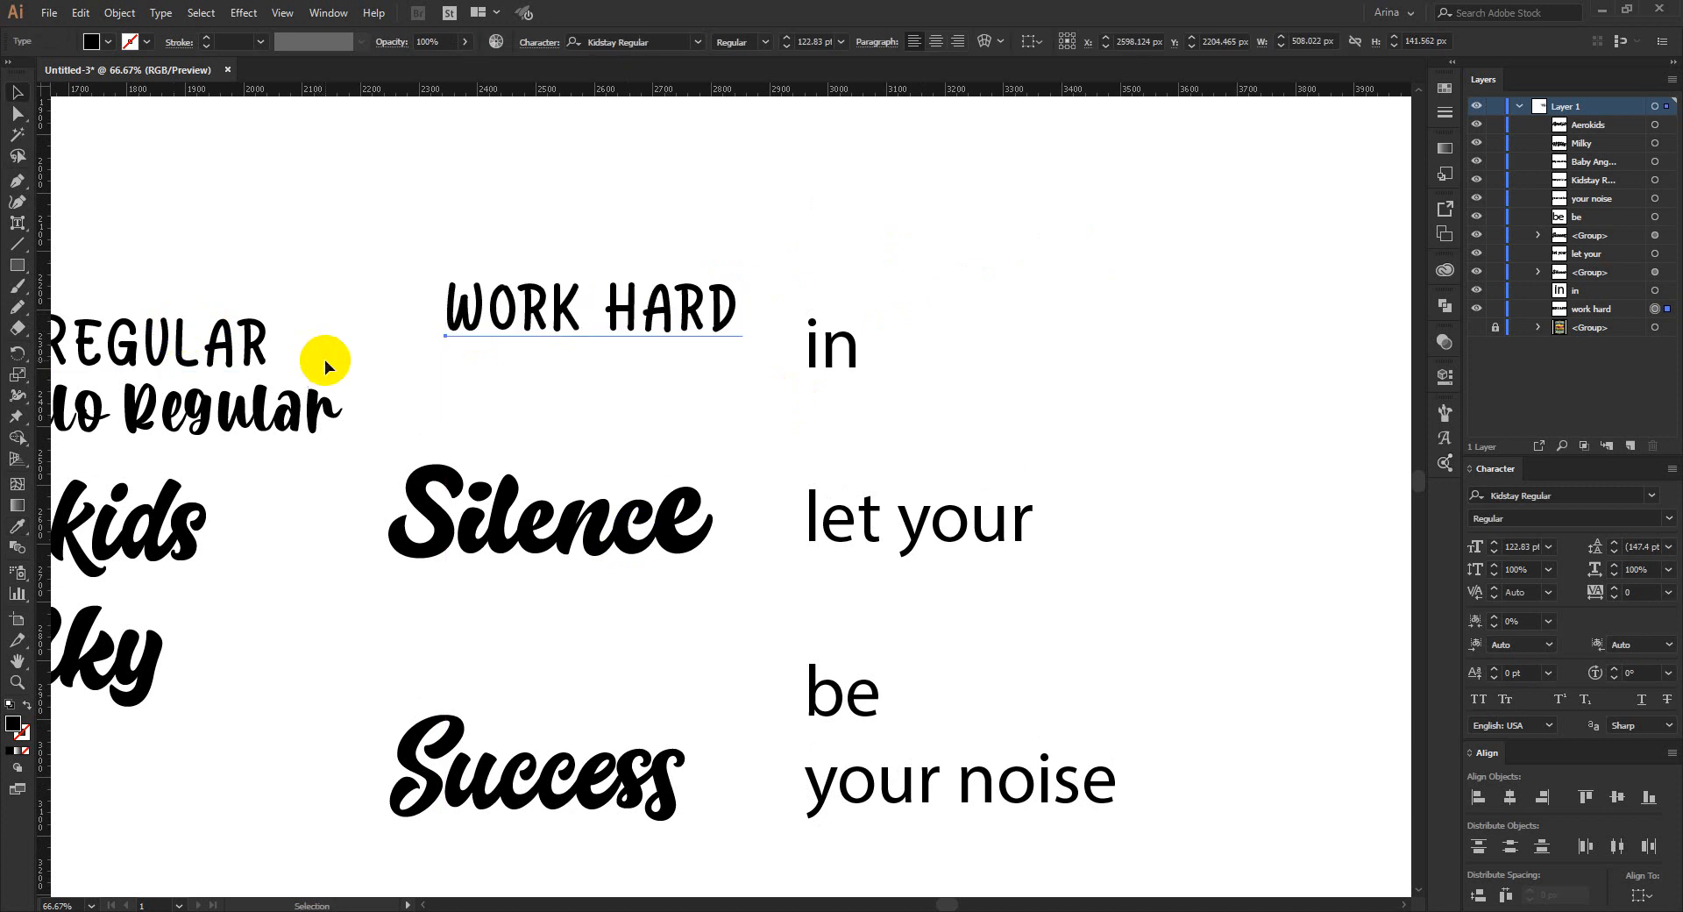
left_click(613, 308)
left_click_drag(583, 361, 548, 409)
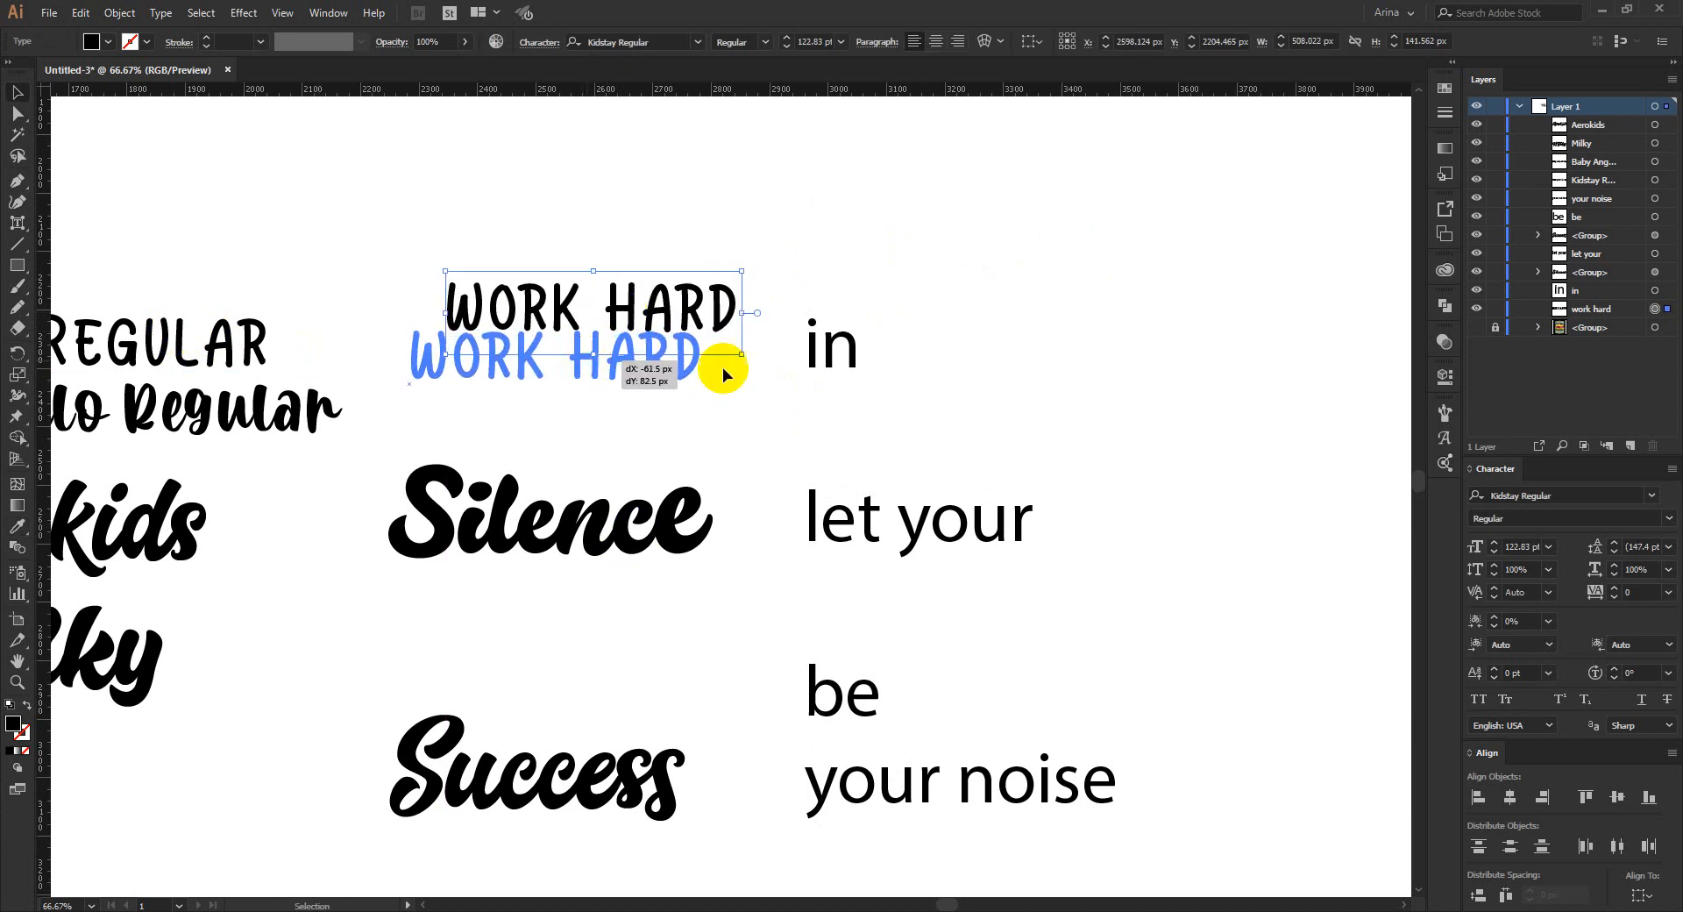
- Place "in" between "WORK HARD" and "Silence", match it to the Baby Angelo Regular sample, and try All Caps on it before undoing that
left_click_drag(829, 353, 561, 440)
key("i")
left_click(248, 396)
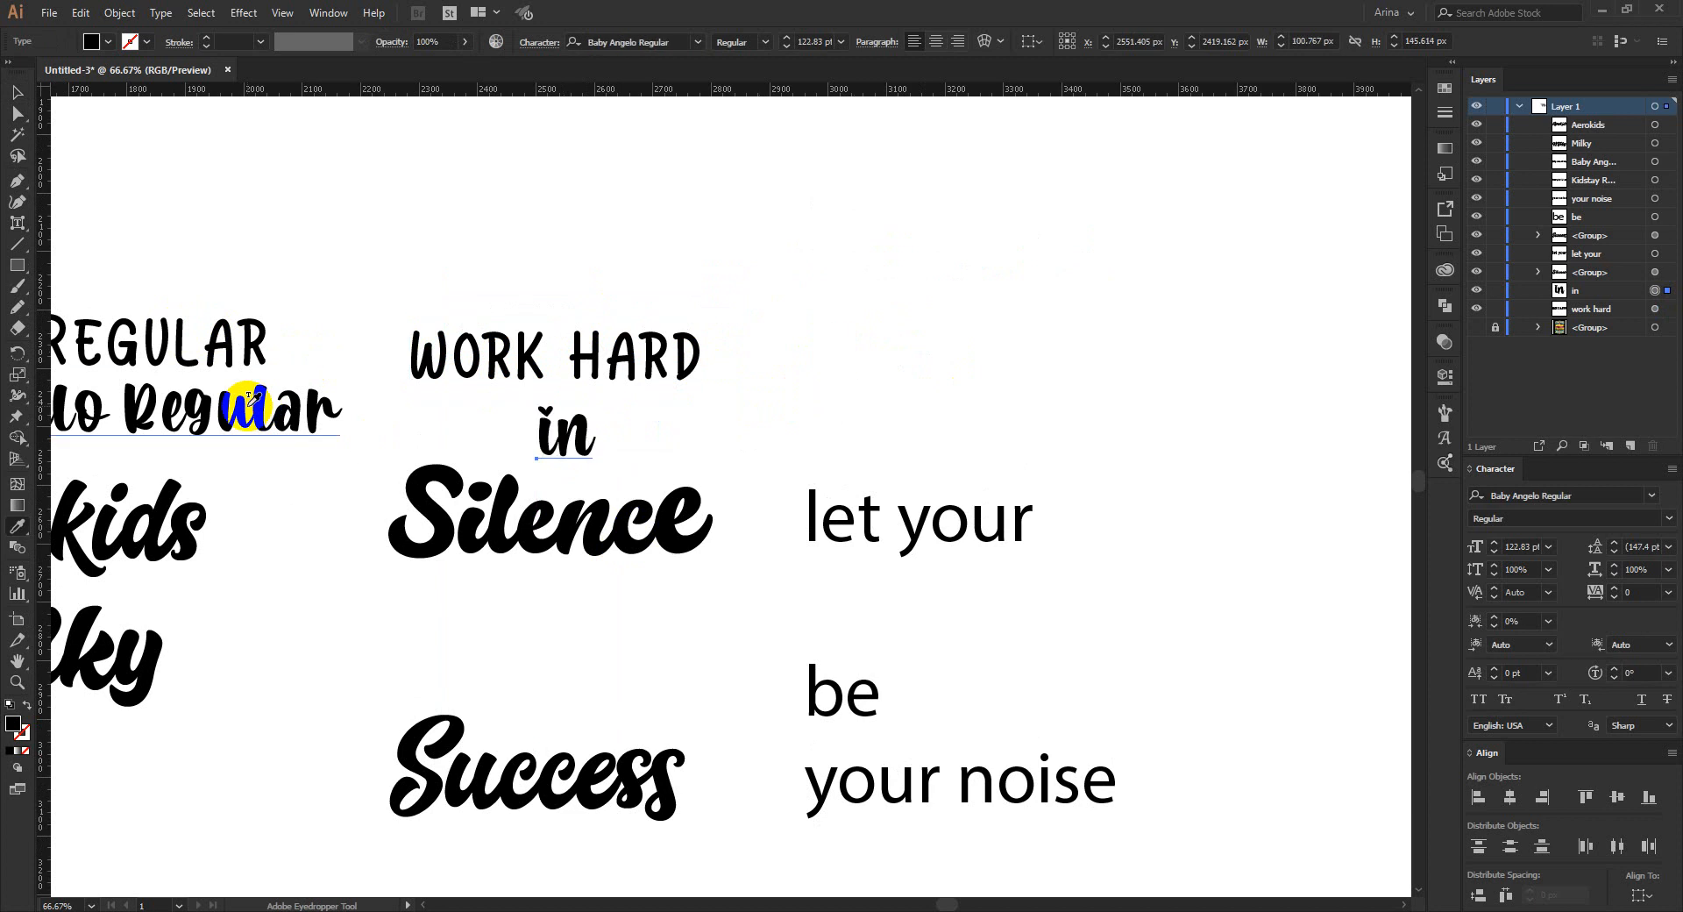
key("v")
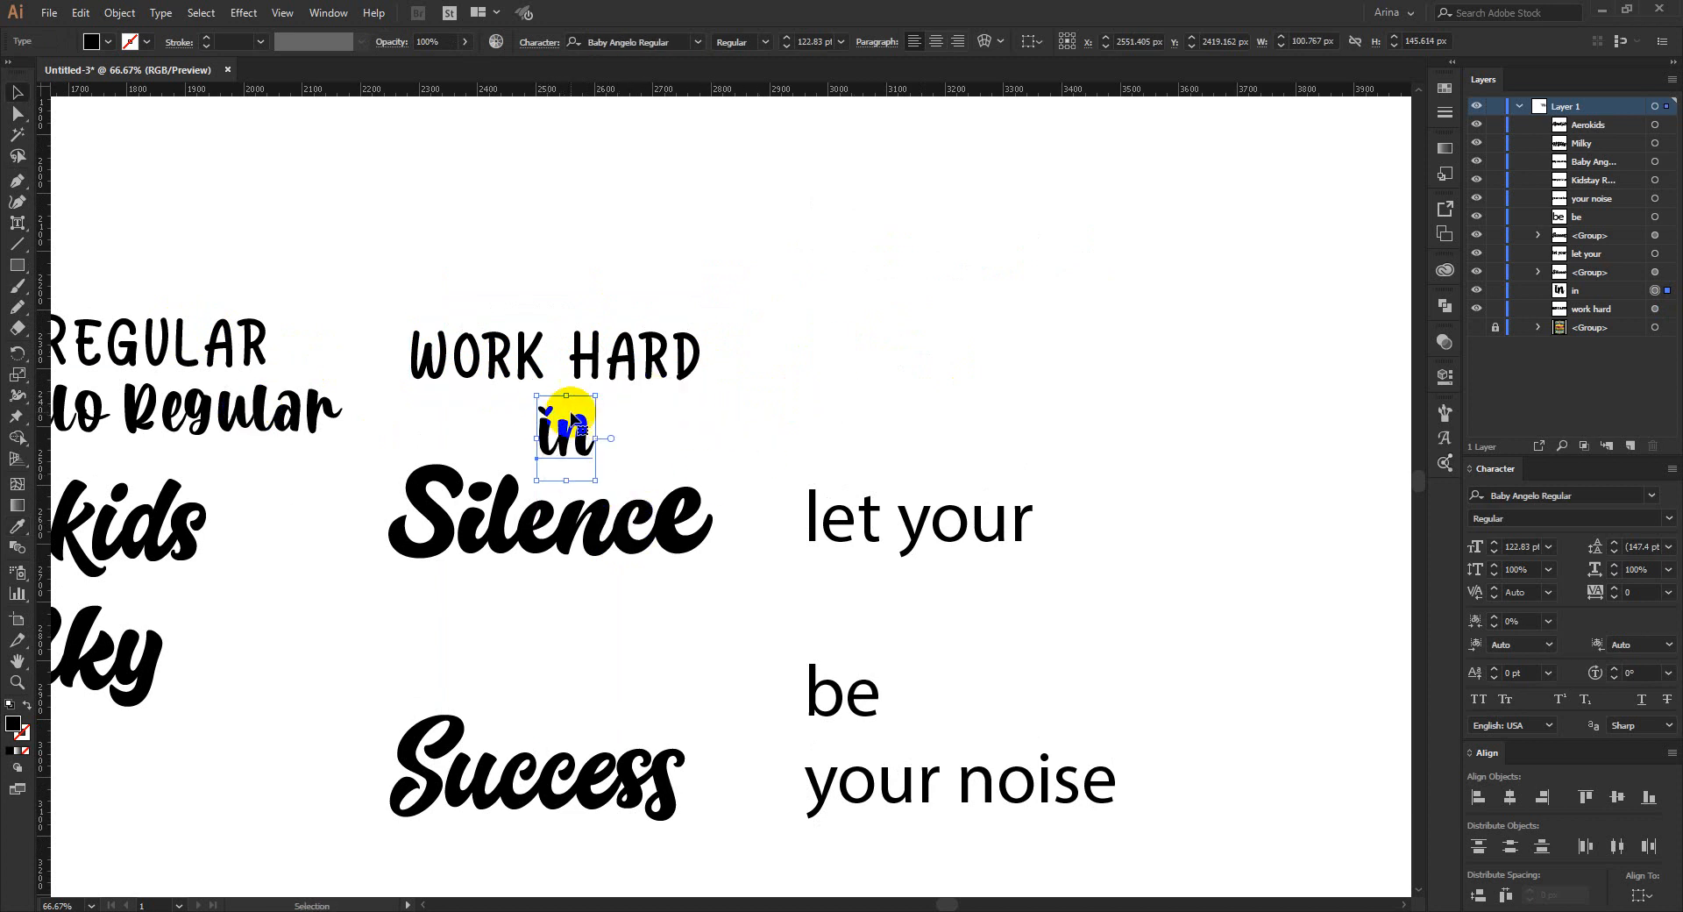
left_click(1480, 701)
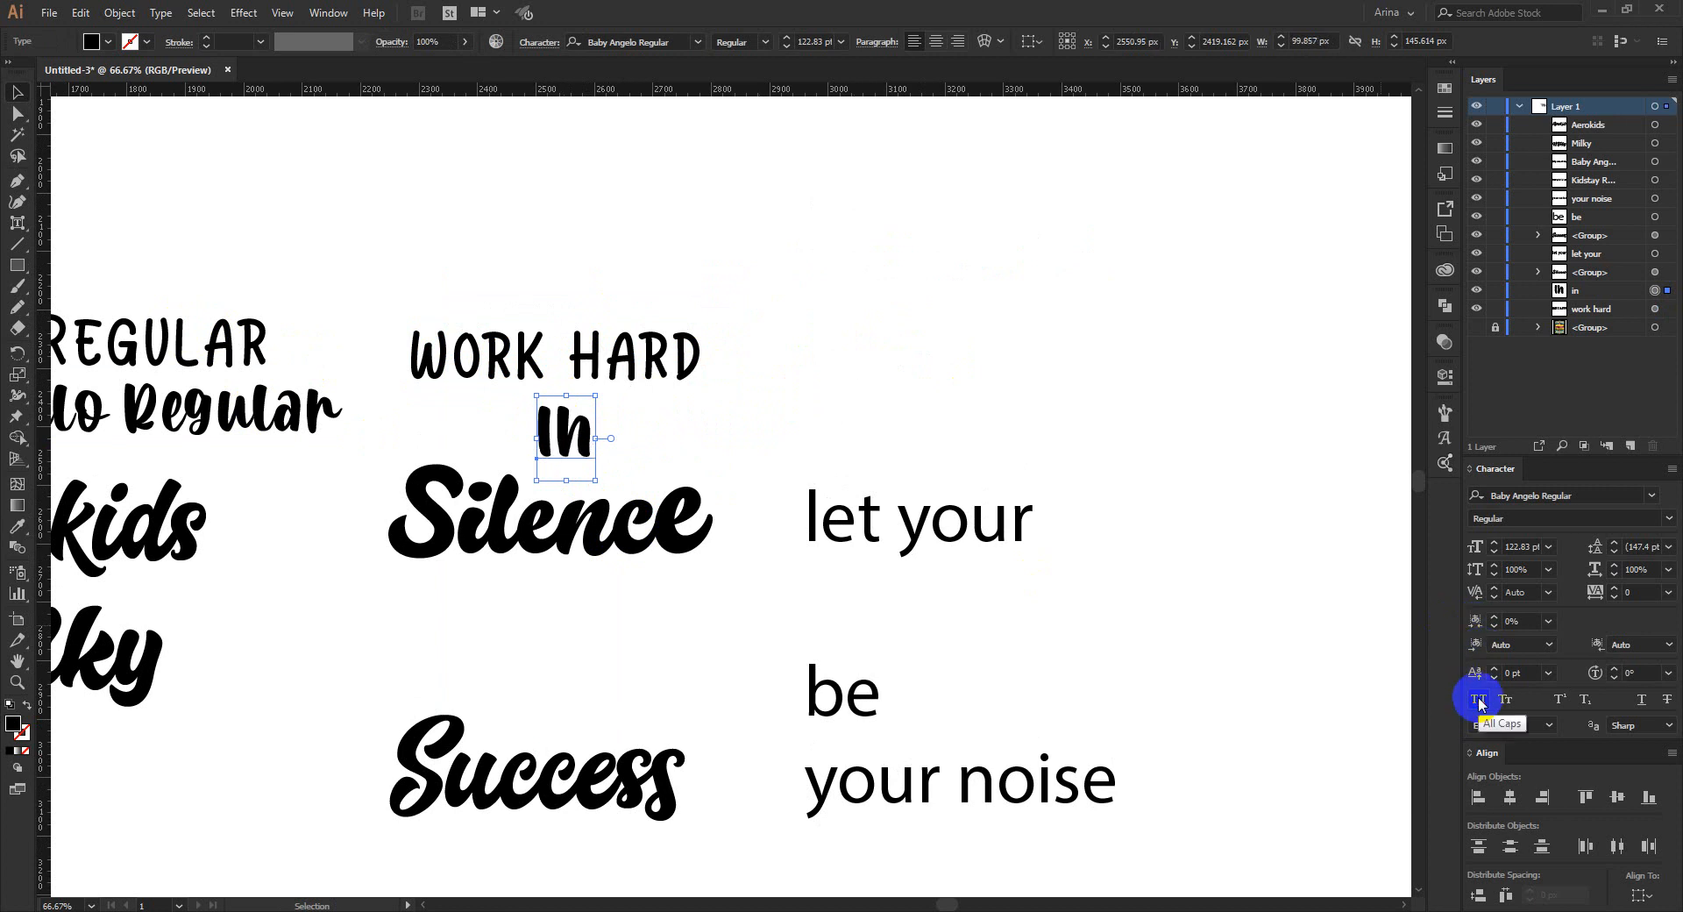
key("ctrl+z")
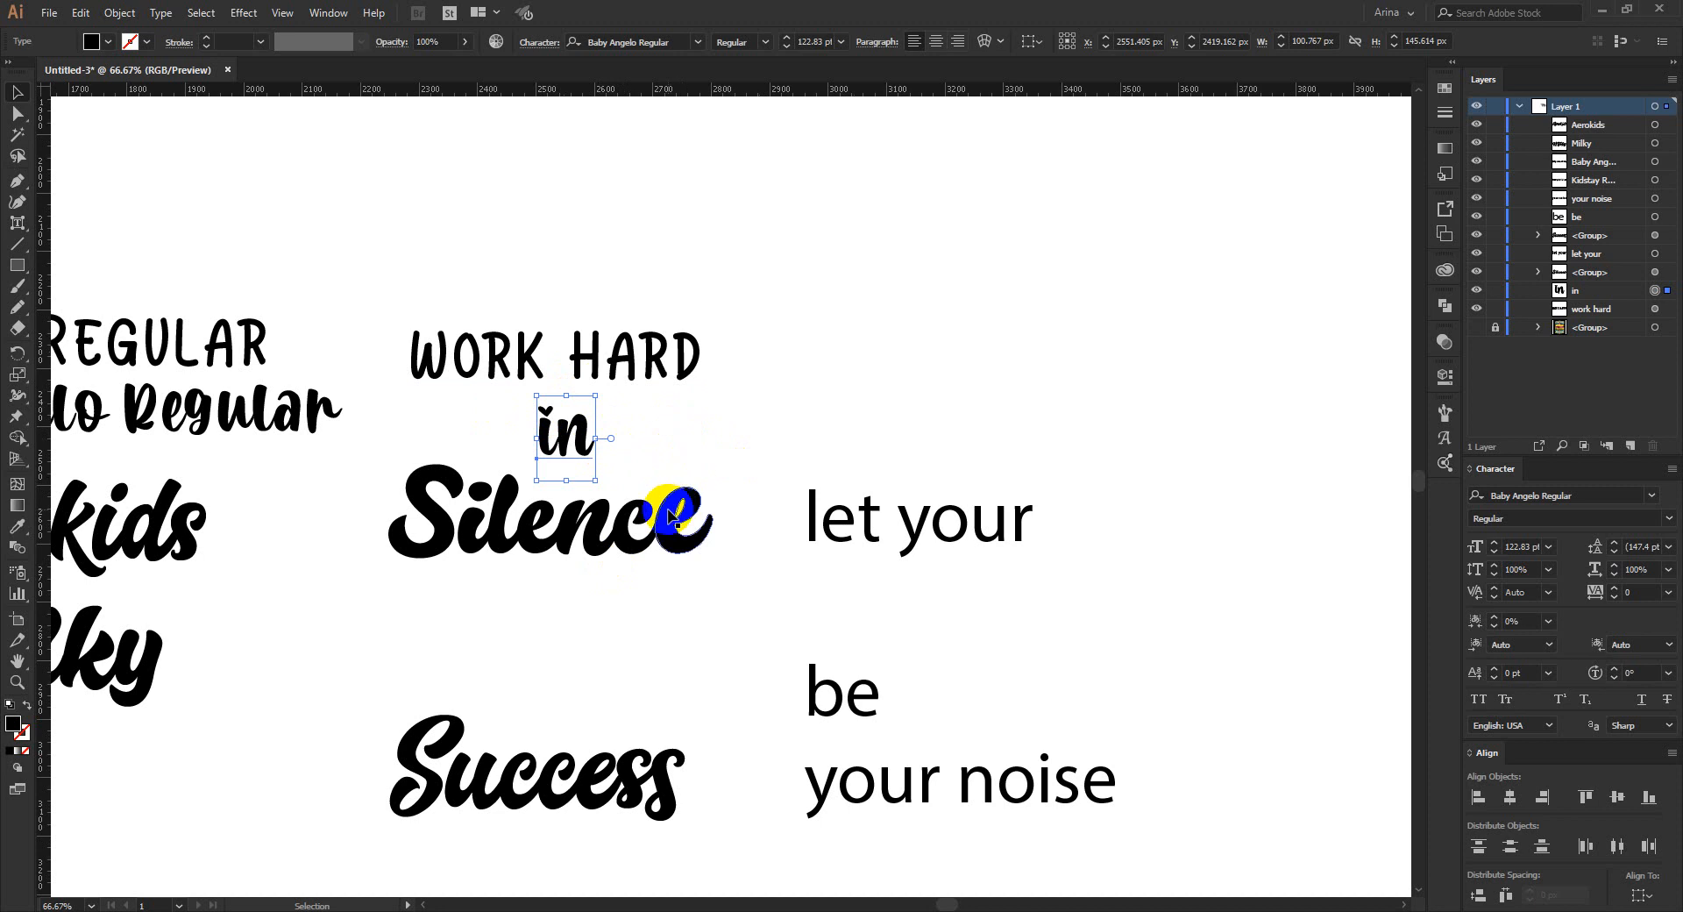
- Apply a horizontal Arch warp effect with a 30% bend to "WORK HARD"
left_click(649, 379)
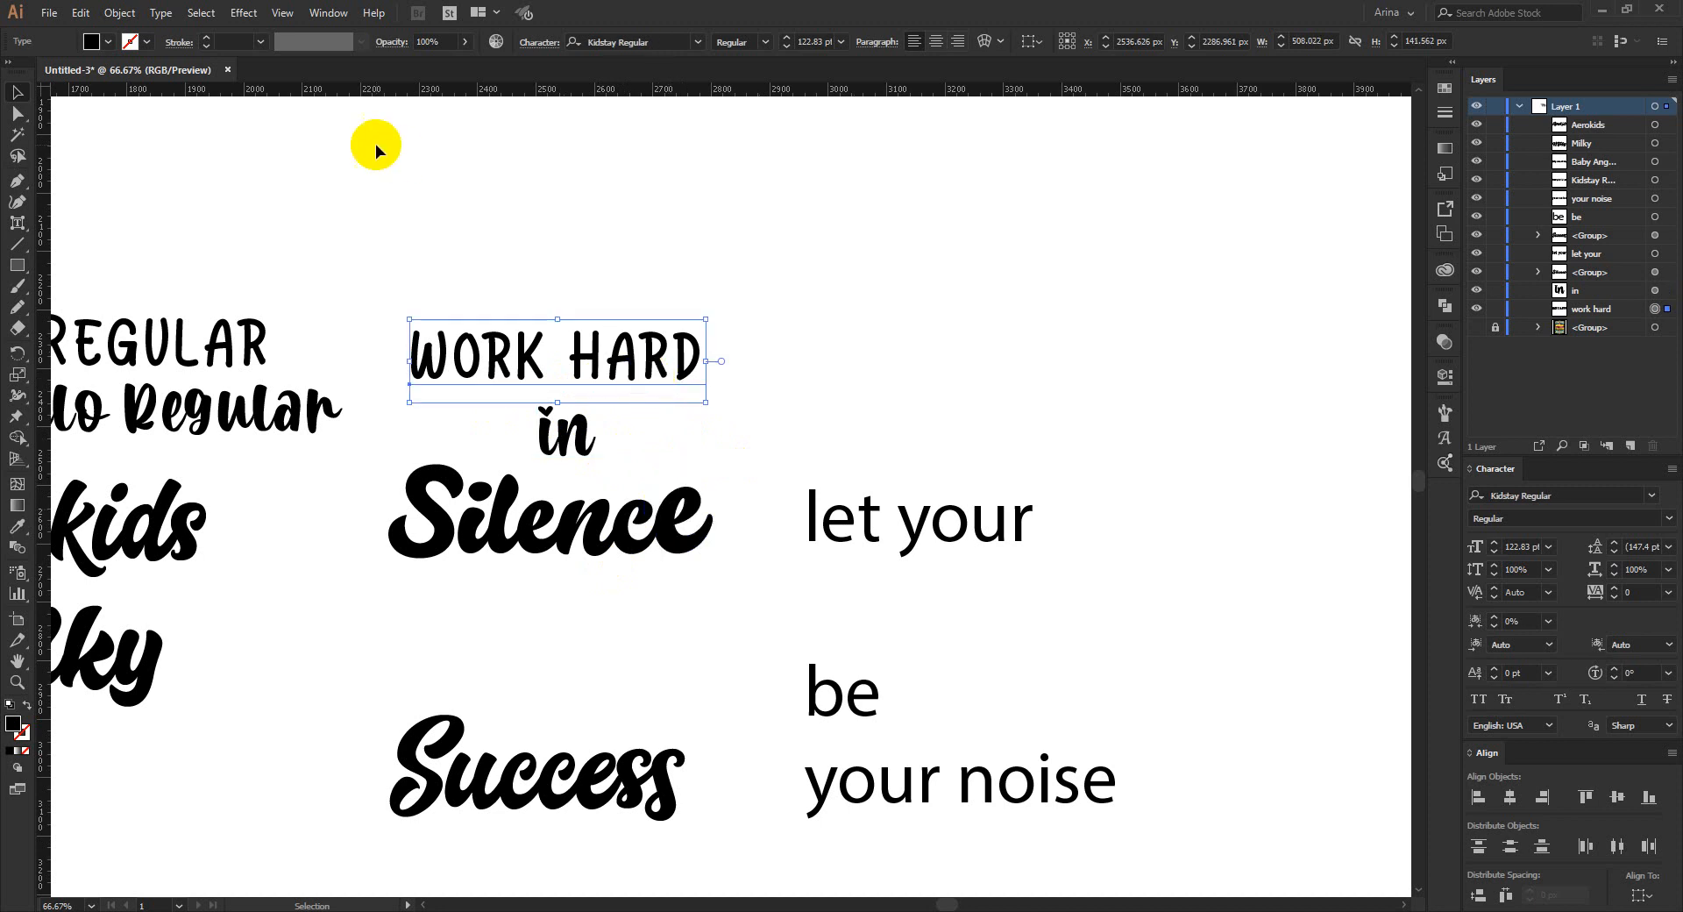
left_click(244, 12)
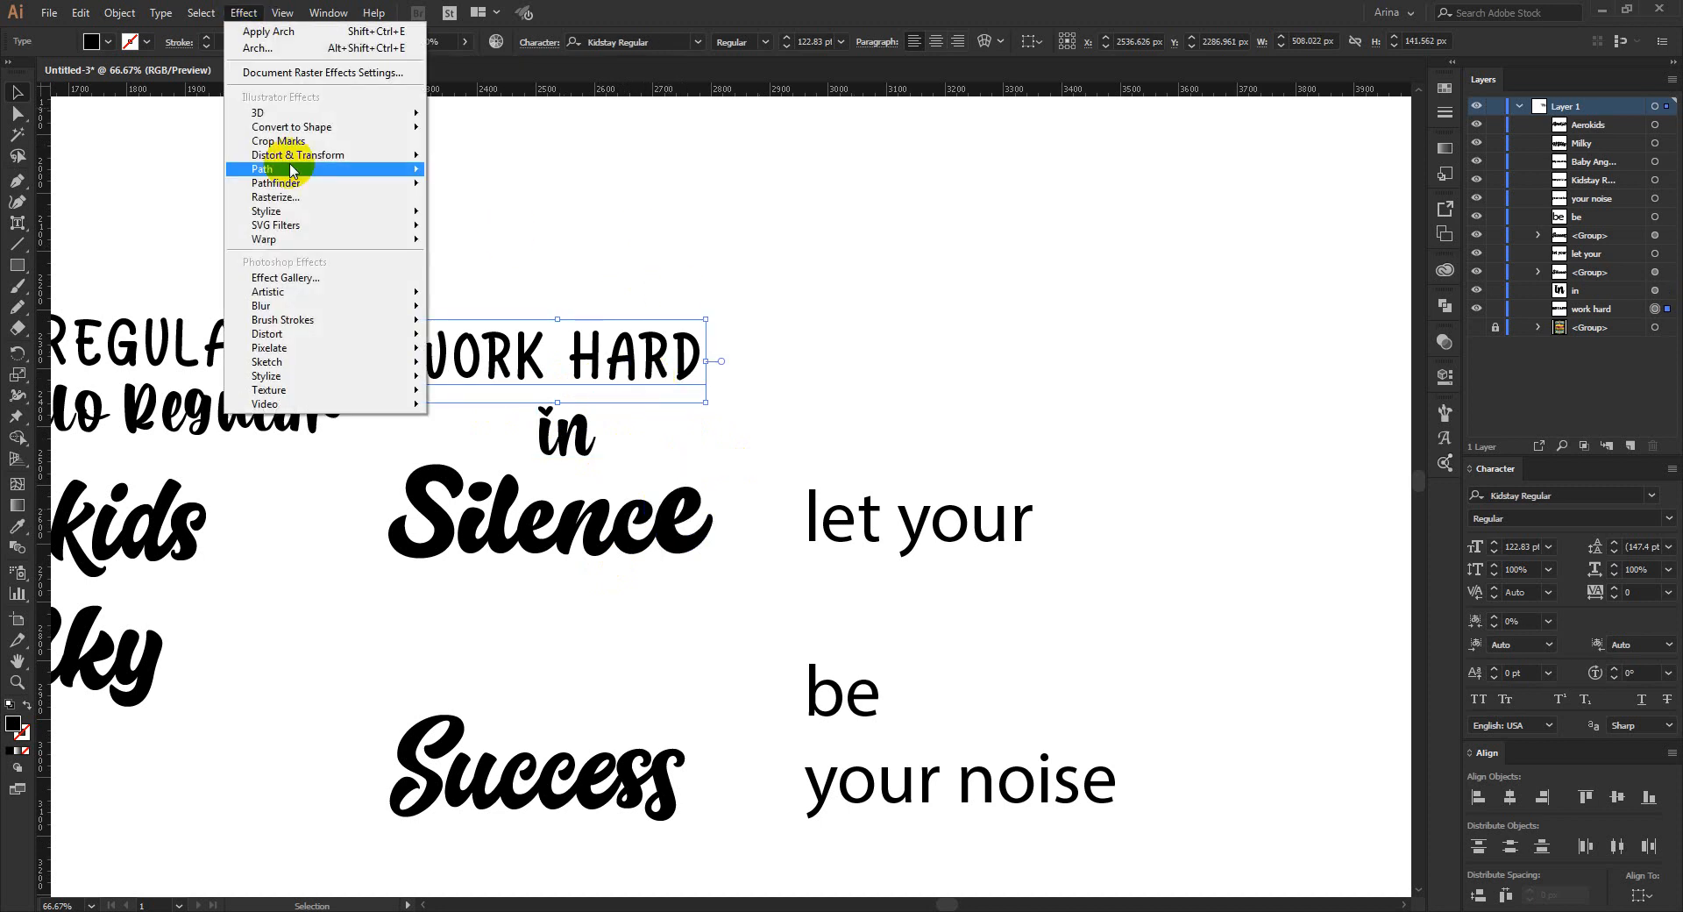
mouse_move(328, 238)
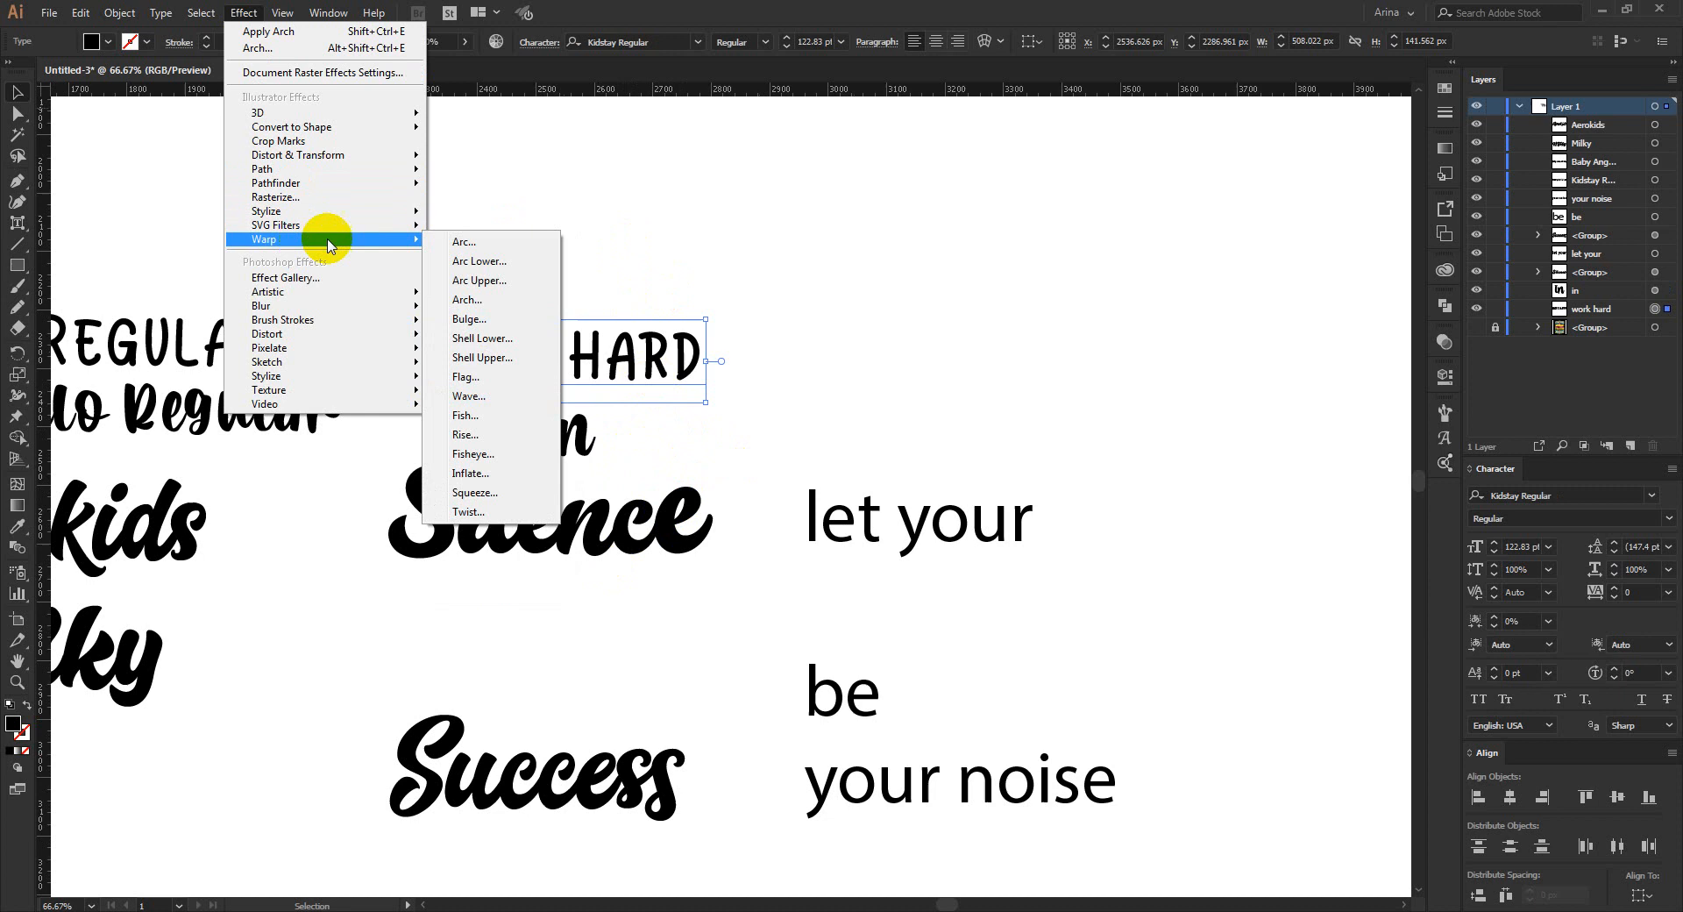
left_click(476, 307)
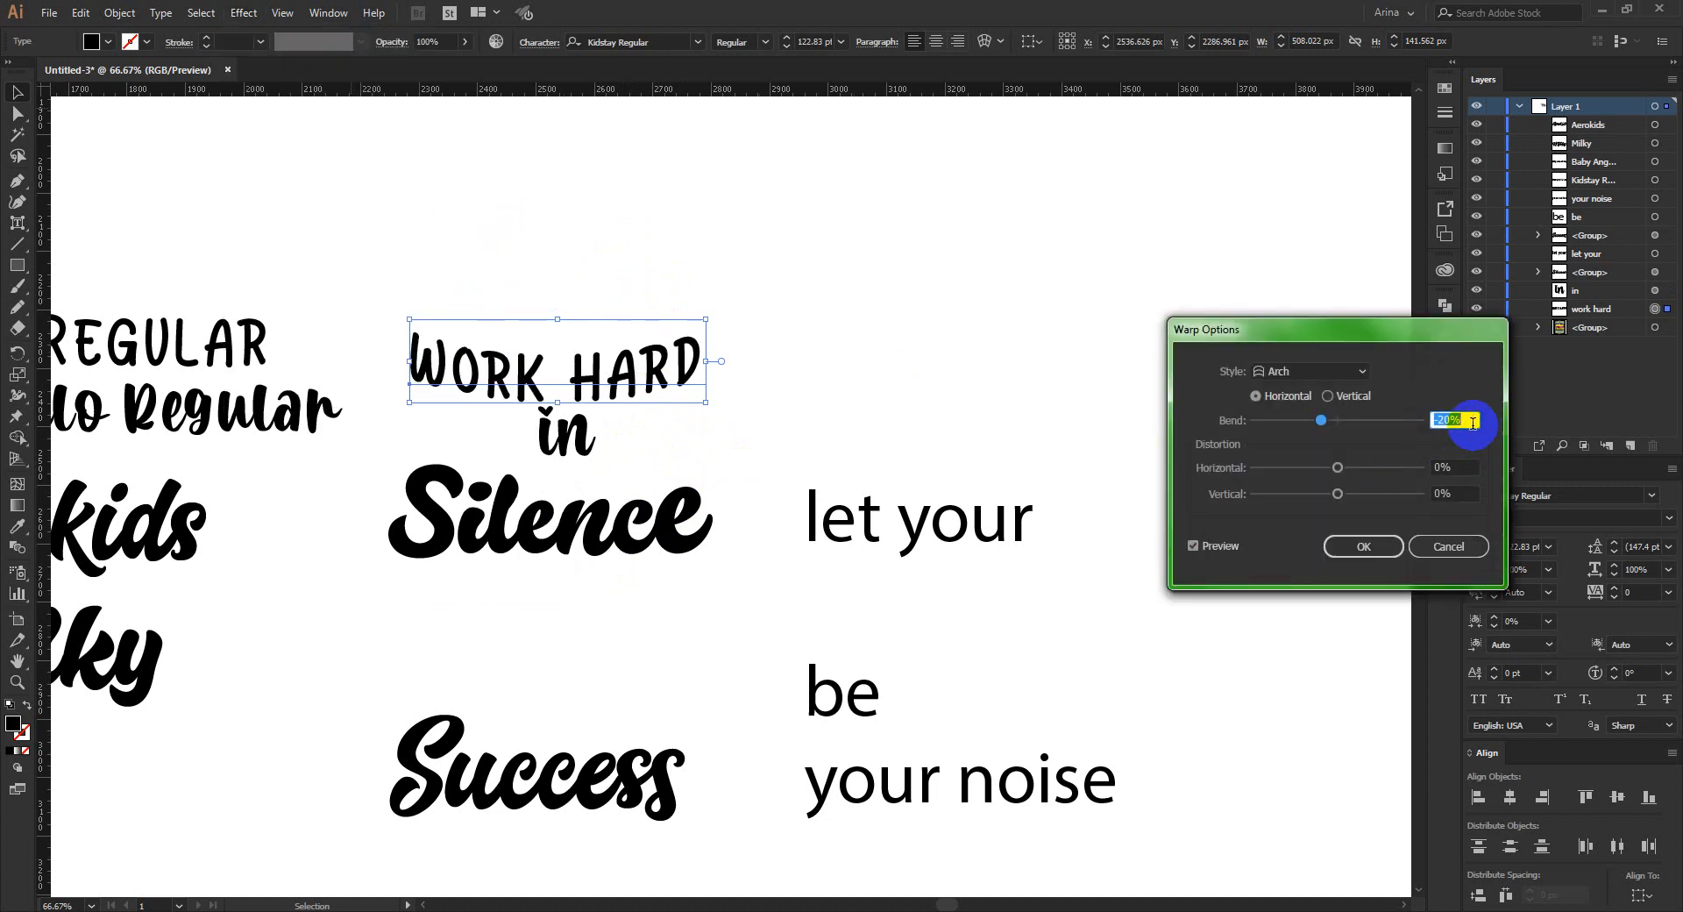
type("20")
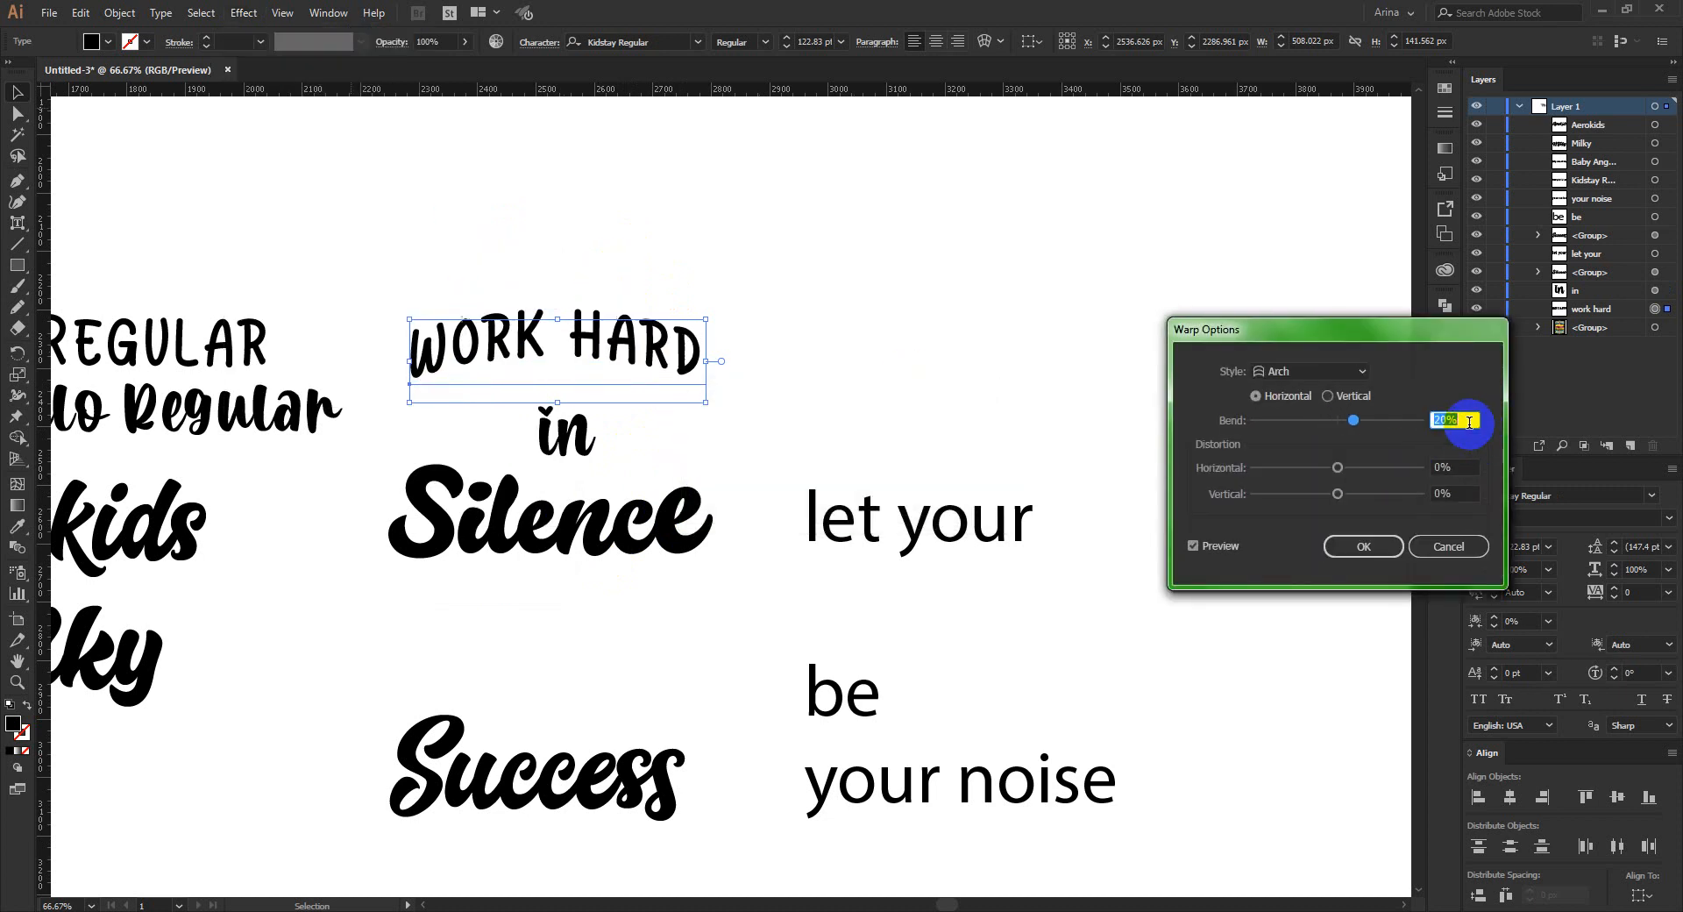
type("30")
left_click(1351, 543)
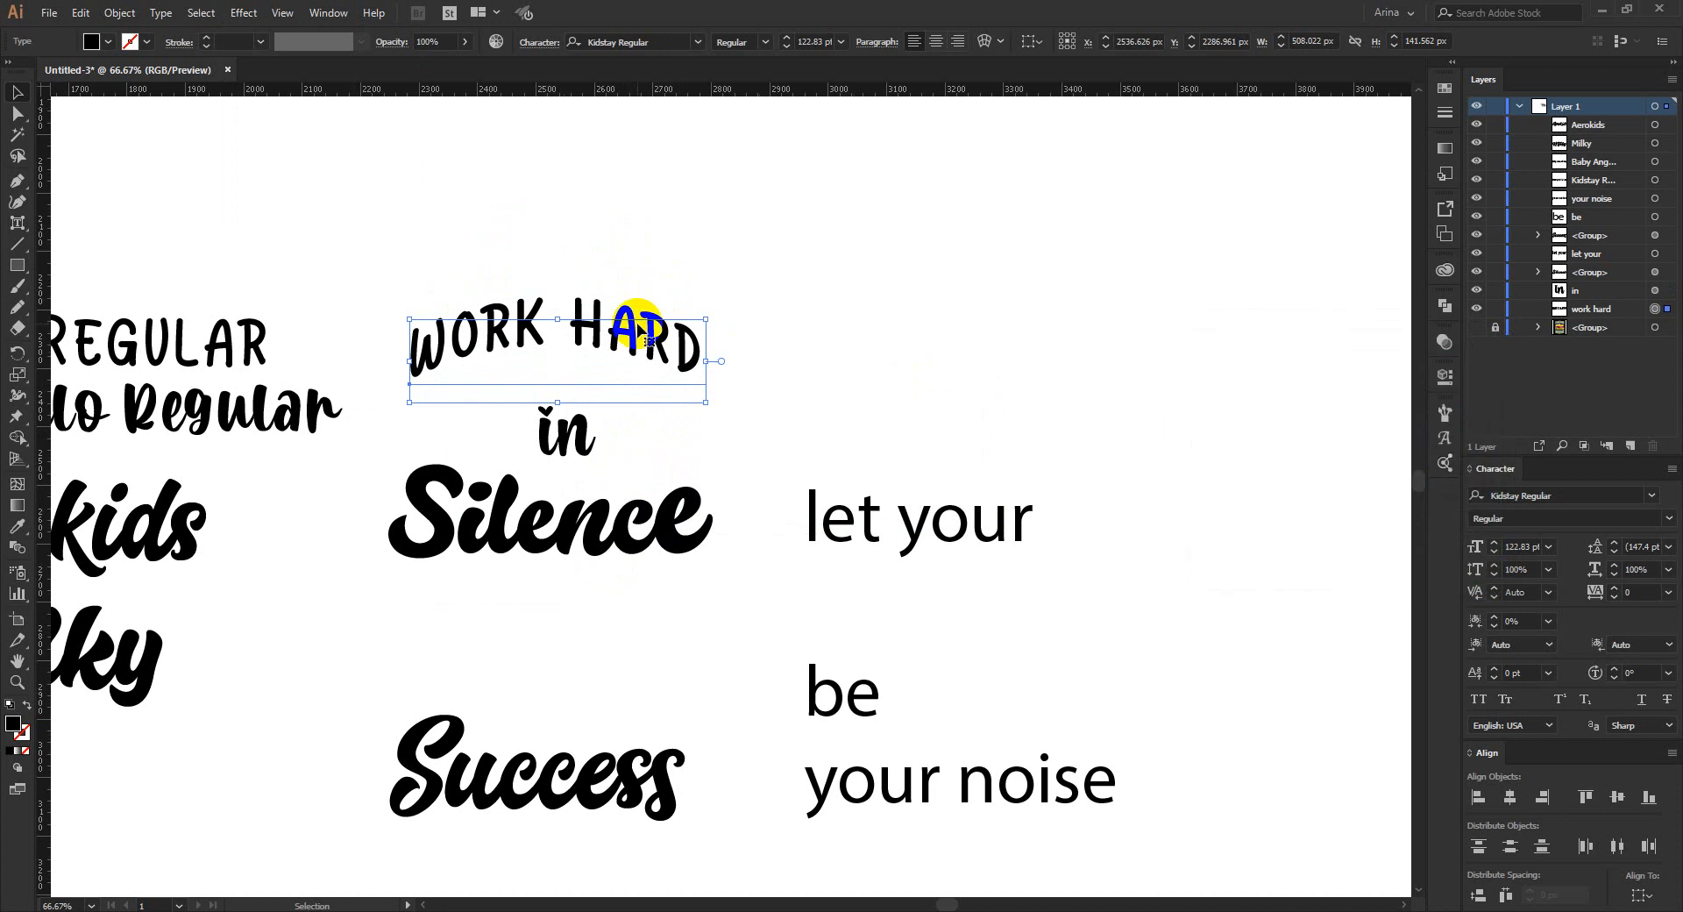
- Lower the arched "WORK HARD" to curve closely over "in" and raise "Silence" to sit right beneath it
left_click_drag(630, 330, 634, 375)
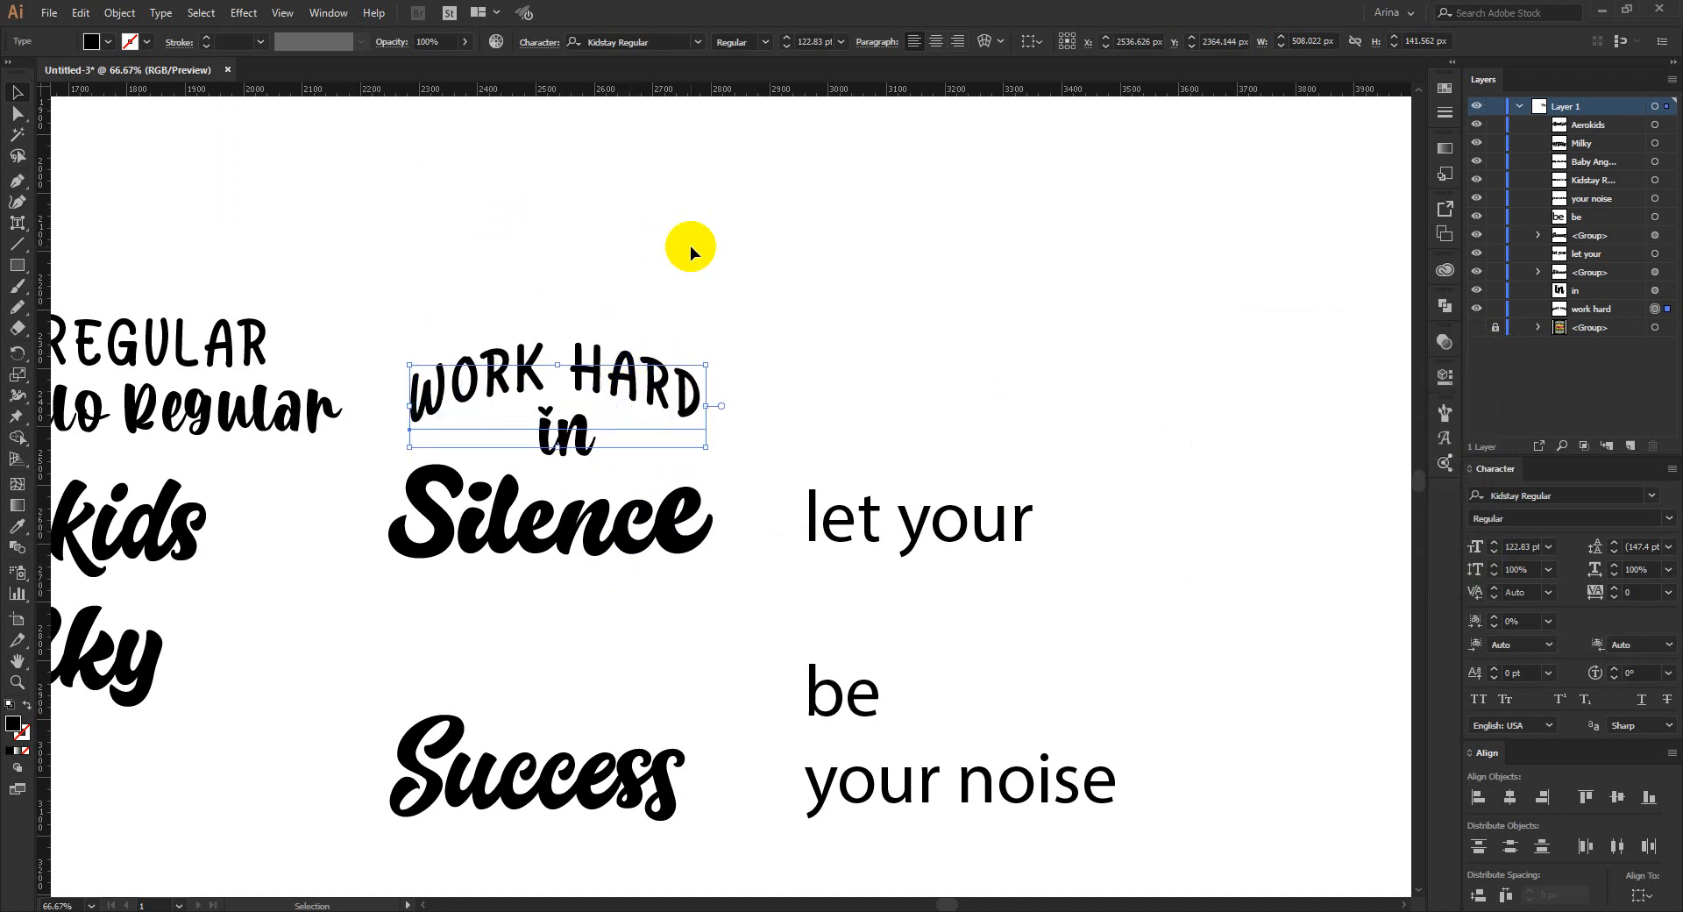
left_click_drag(602, 518, 597, 338)
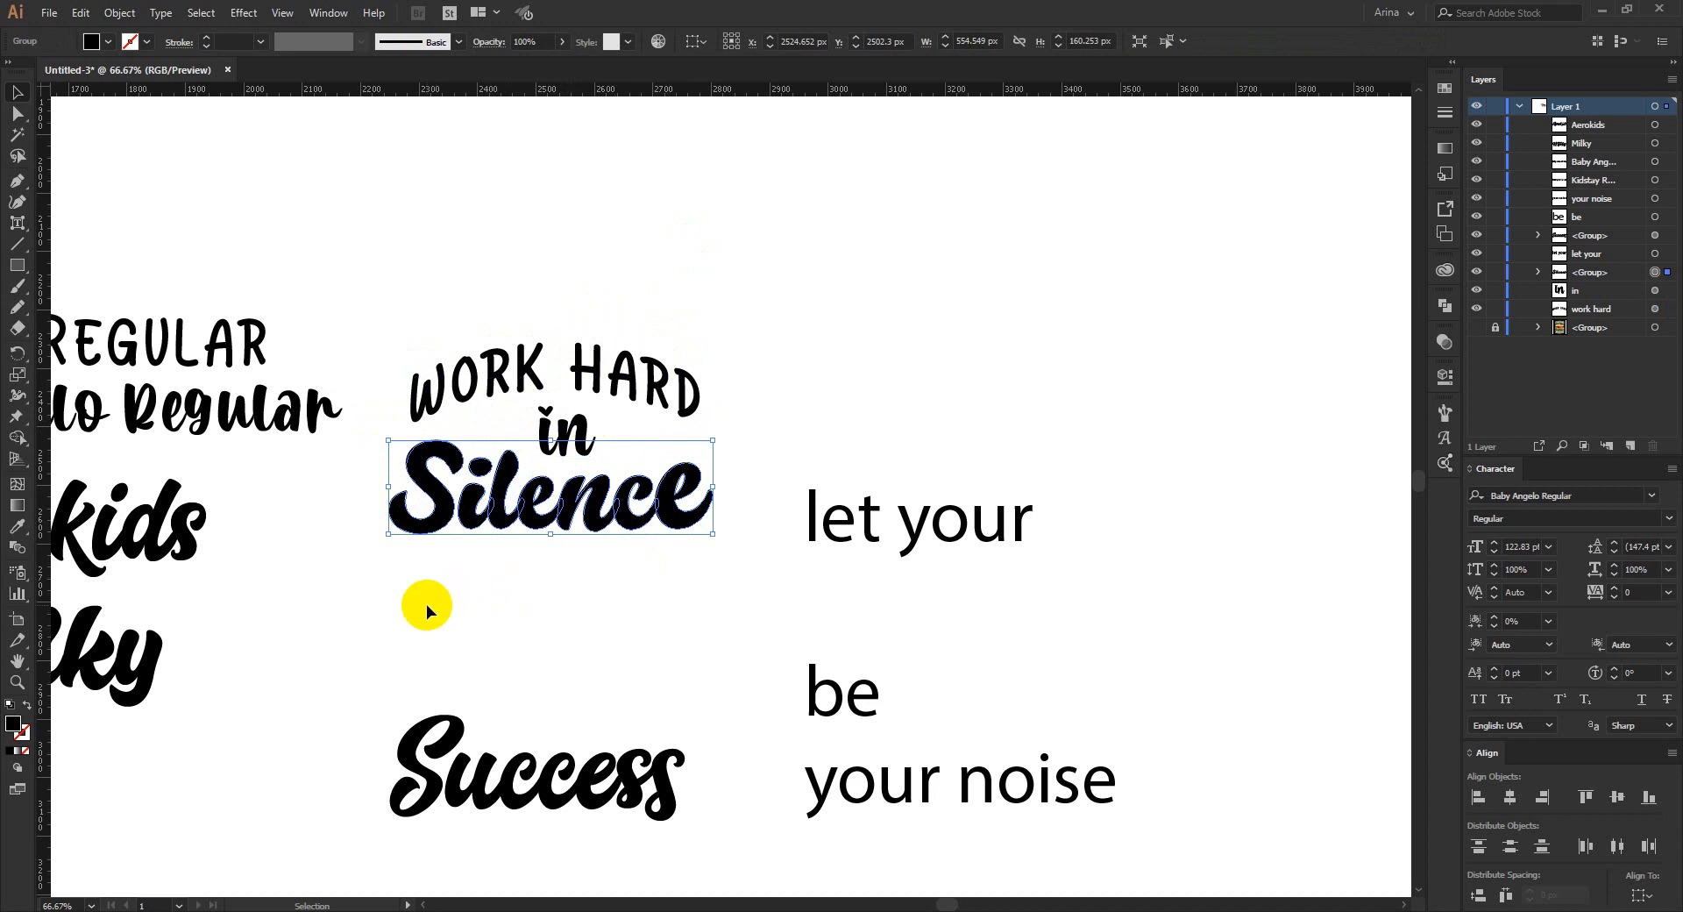
left_click(567, 359)
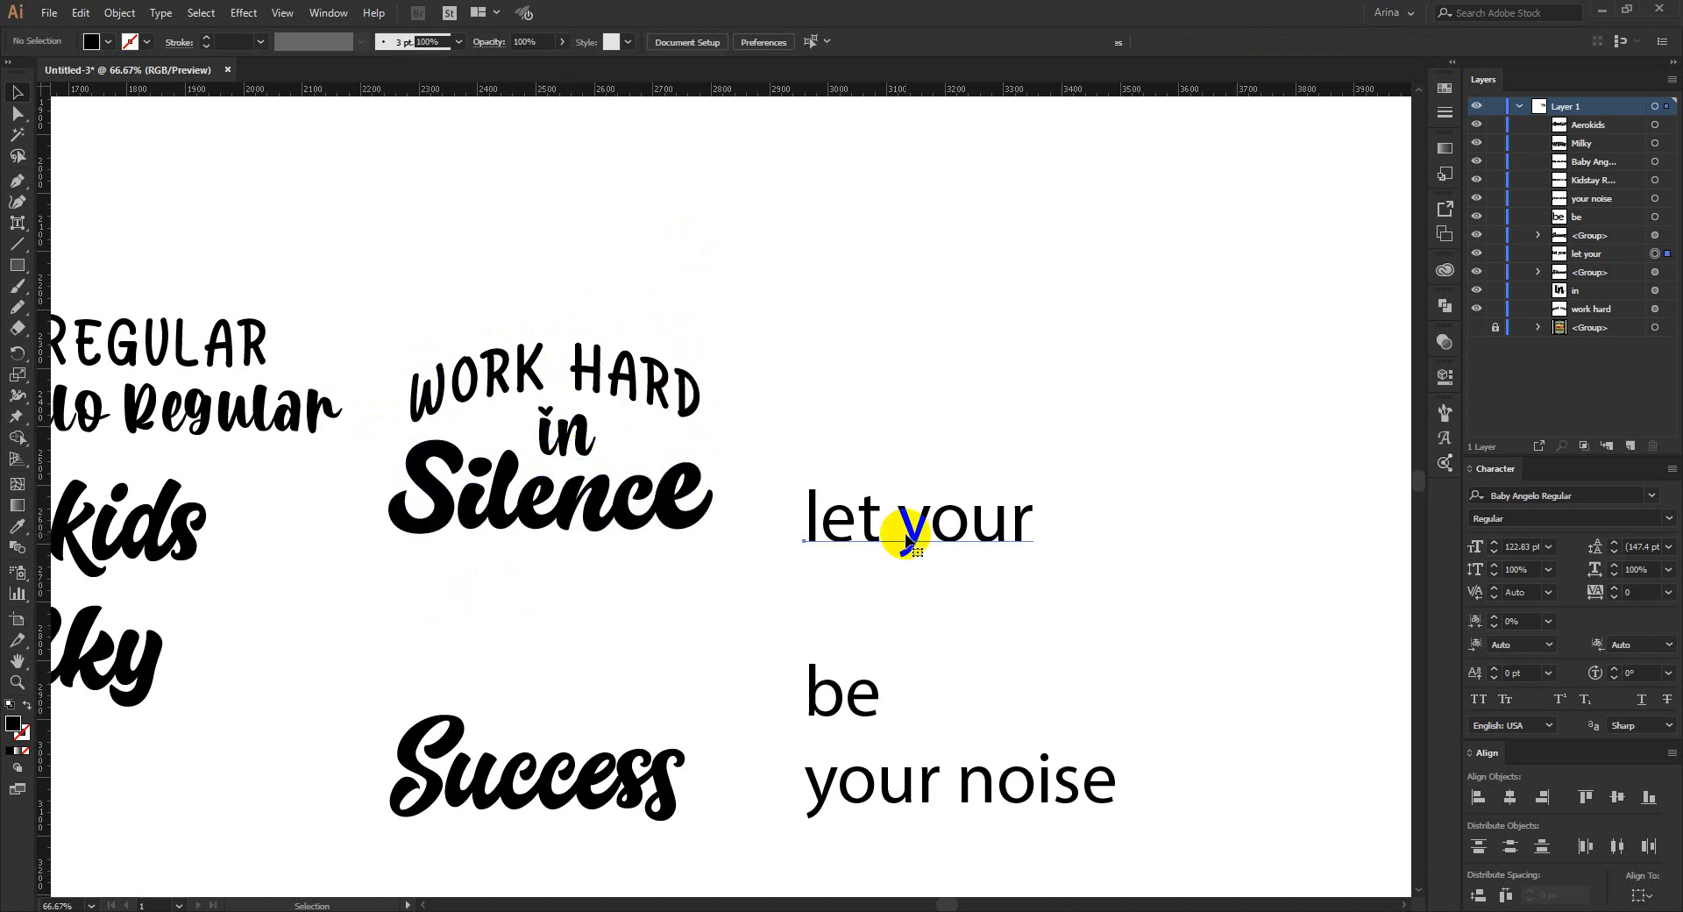
- Match the type style of "let your" to the Kidstay Regular sample with the Eyedropper
left_click(908, 542)
key("i")
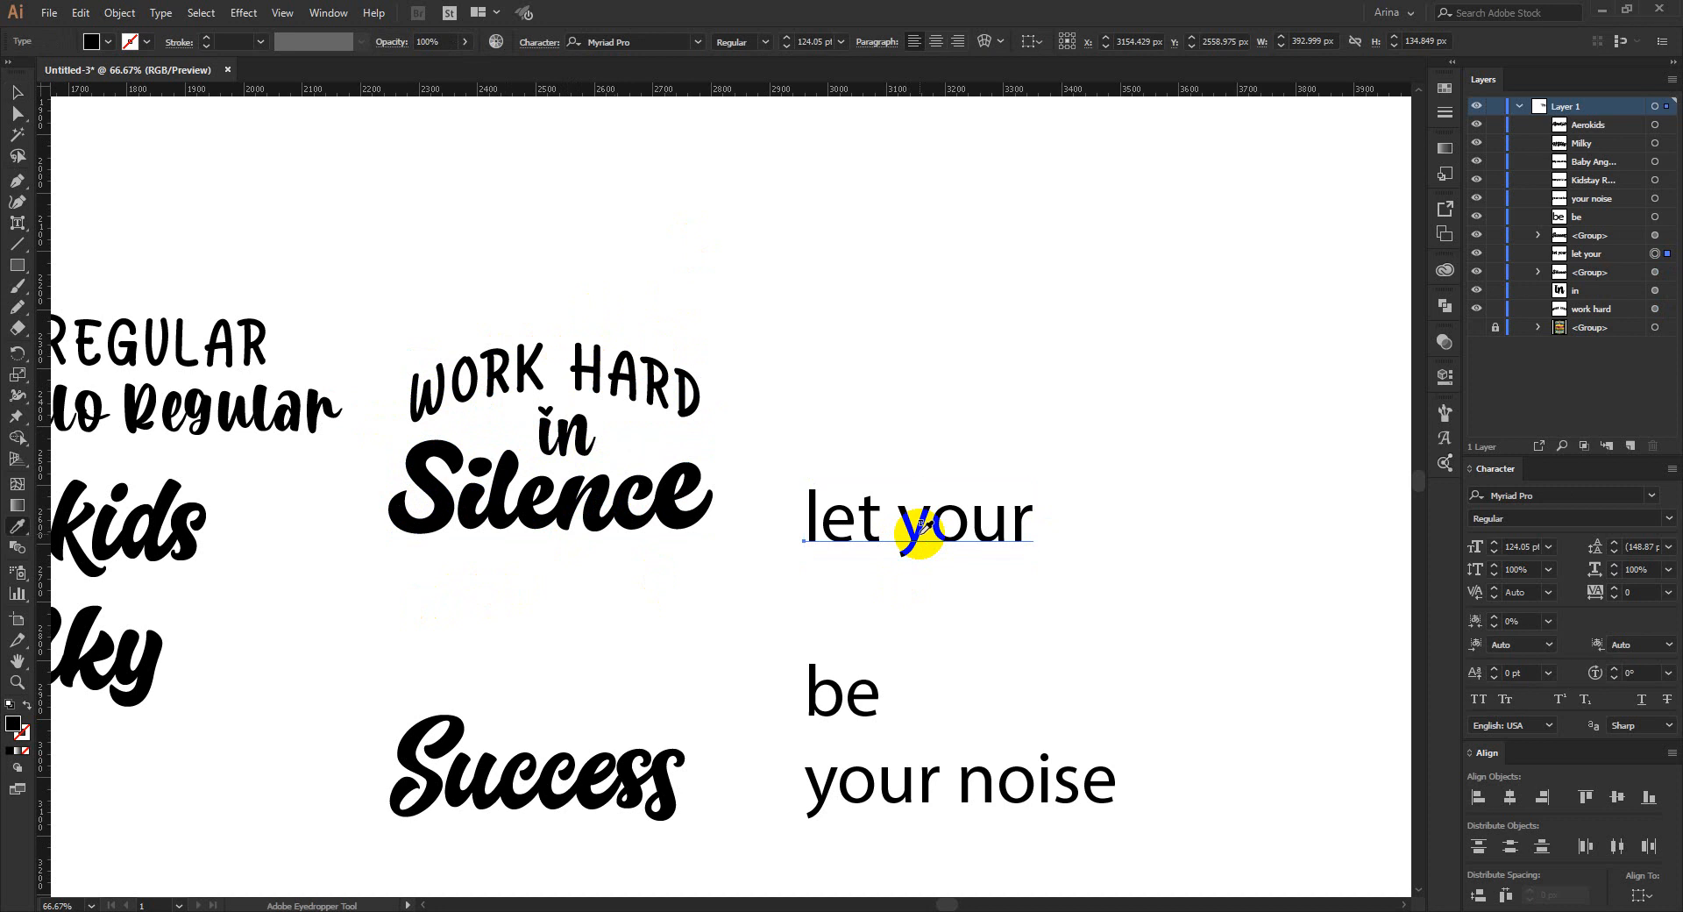
left_click(216, 338)
key("v")
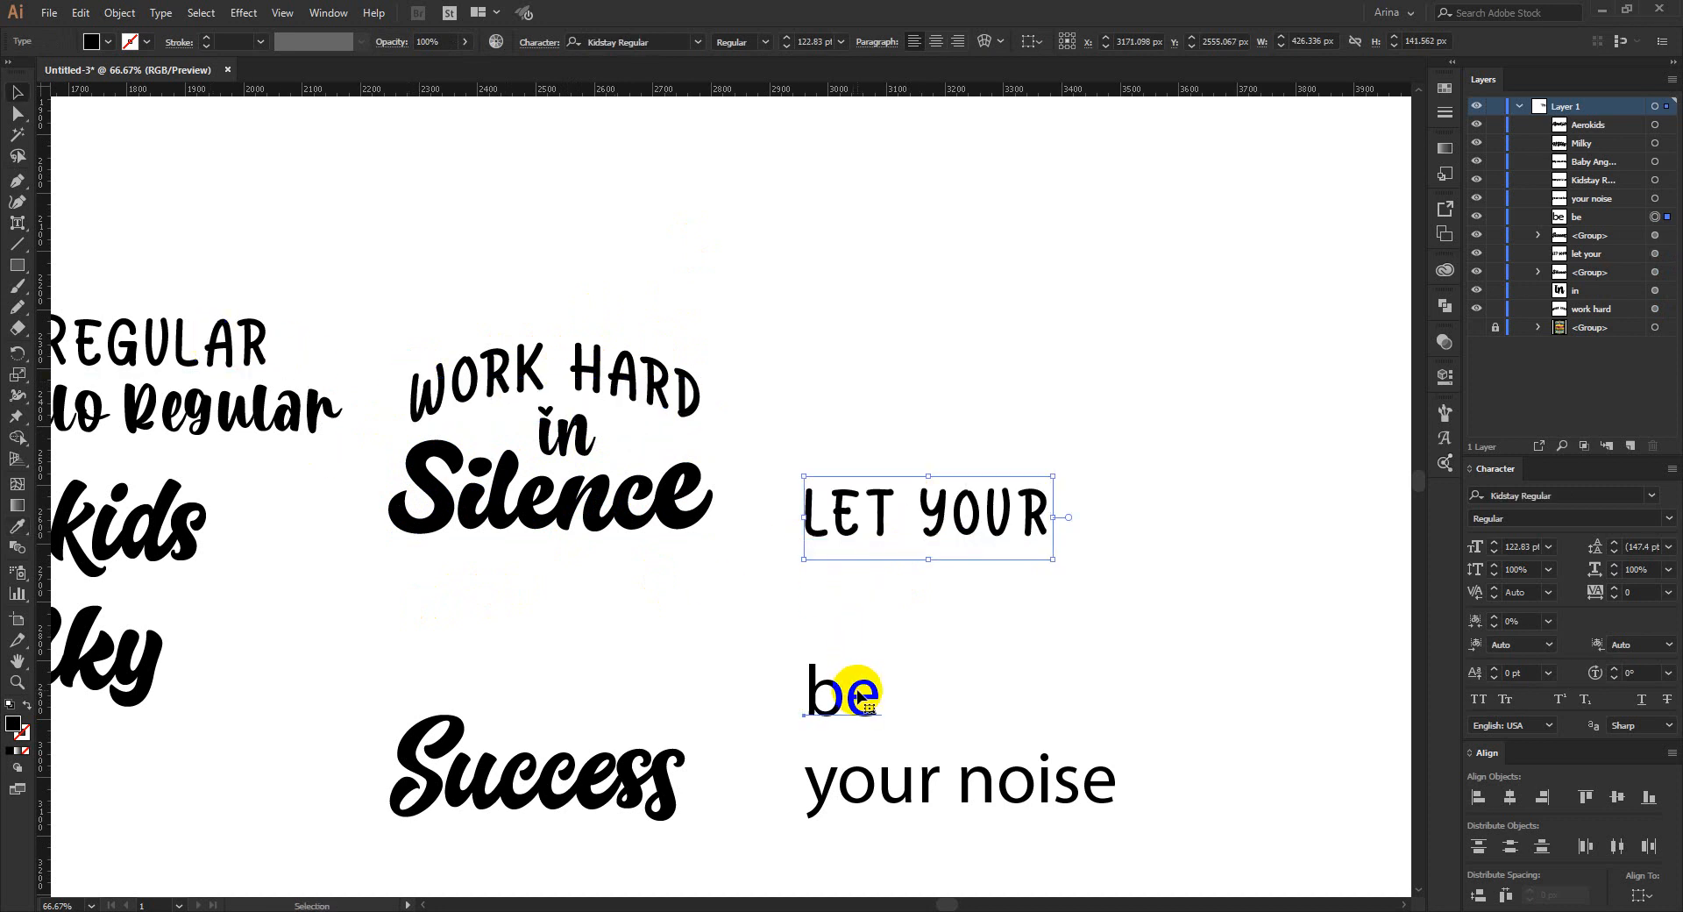
- Copy the Baby Angelo Regular type style from "in" onto the word "be"
left_click(854, 694)
key("i")
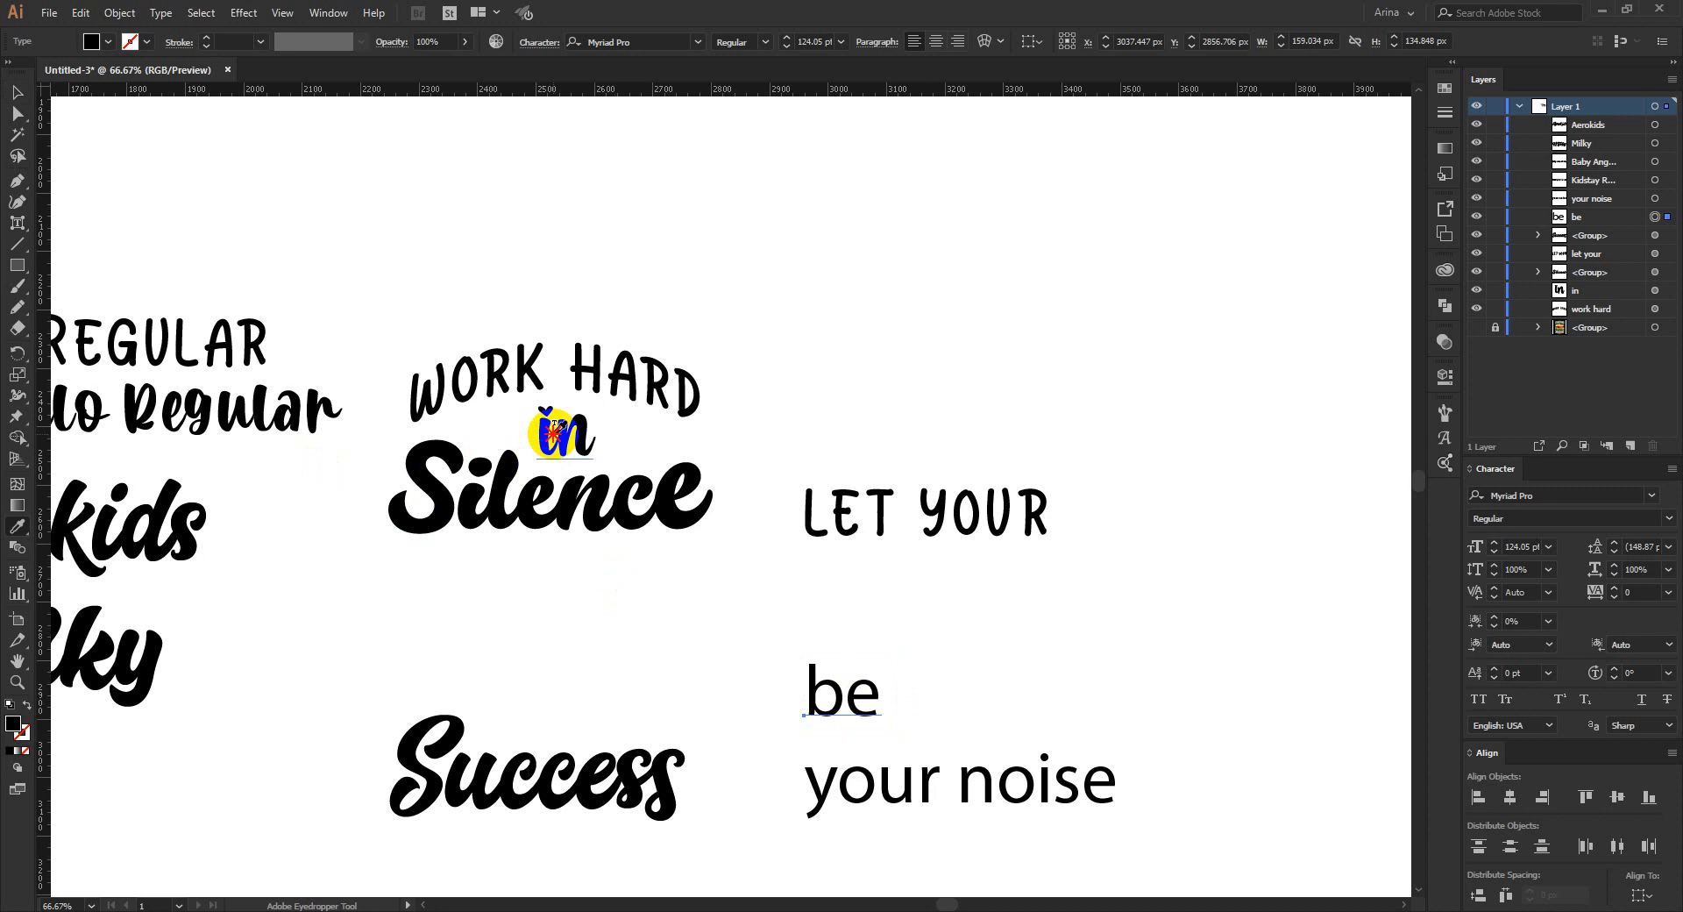
left_click(559, 425)
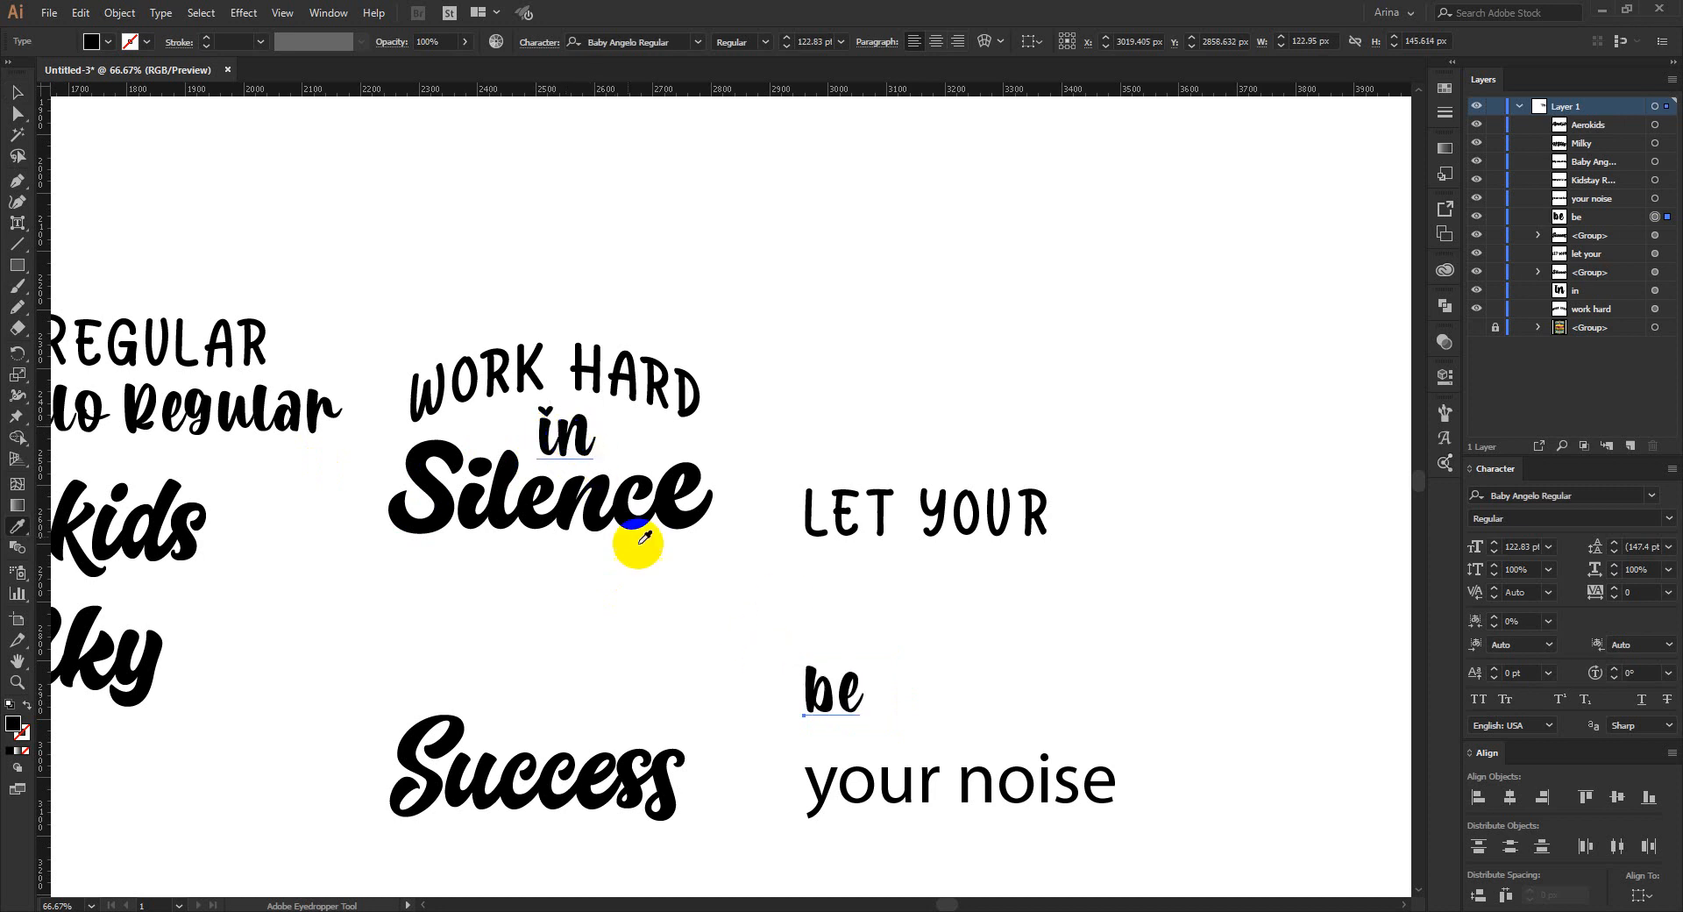
key("v")
- Copy the Kidstay Regular type style from "LET YOUR" onto "your noise" and deselect it
left_click(995, 794)
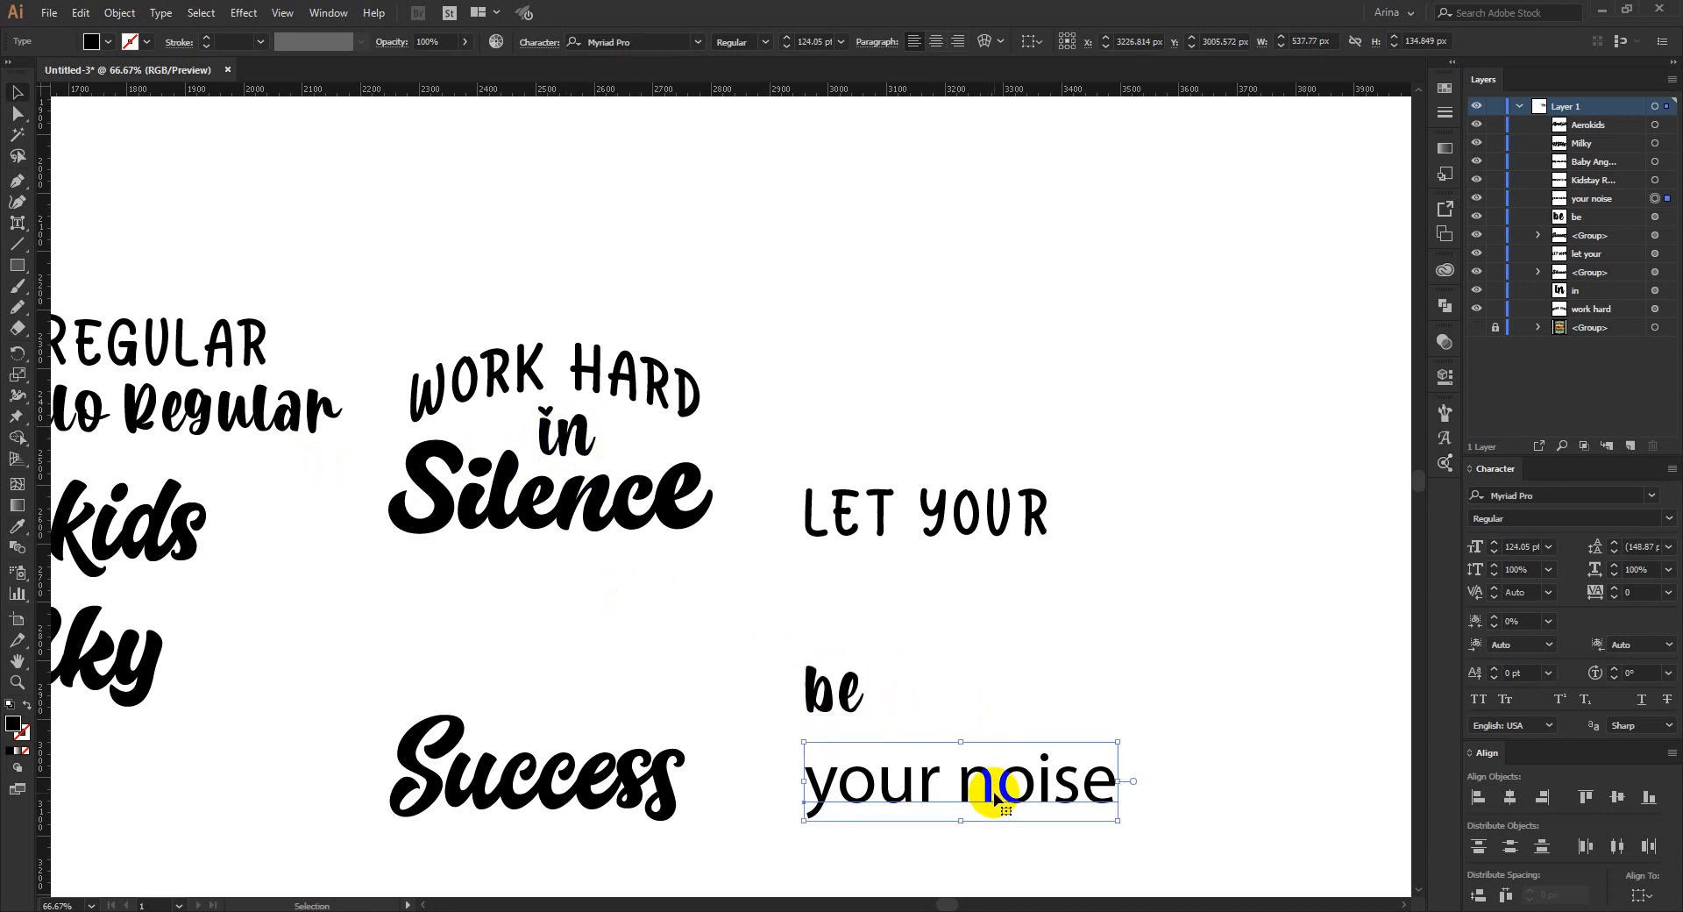
key("i")
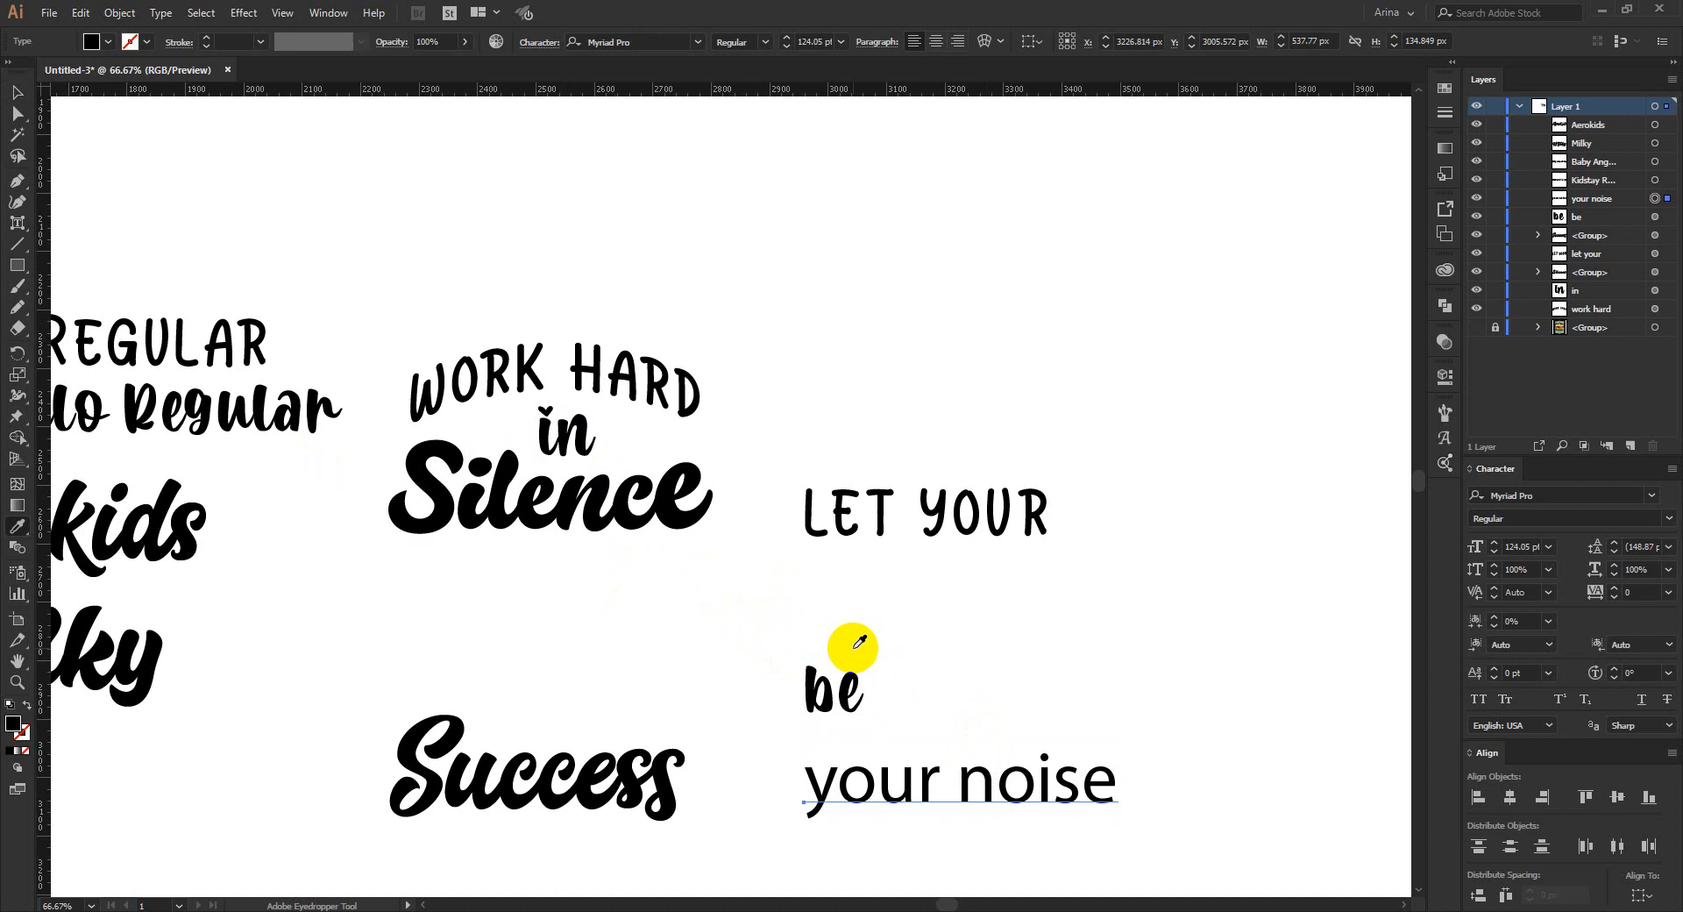
scroll(850, 653, "down", 3)
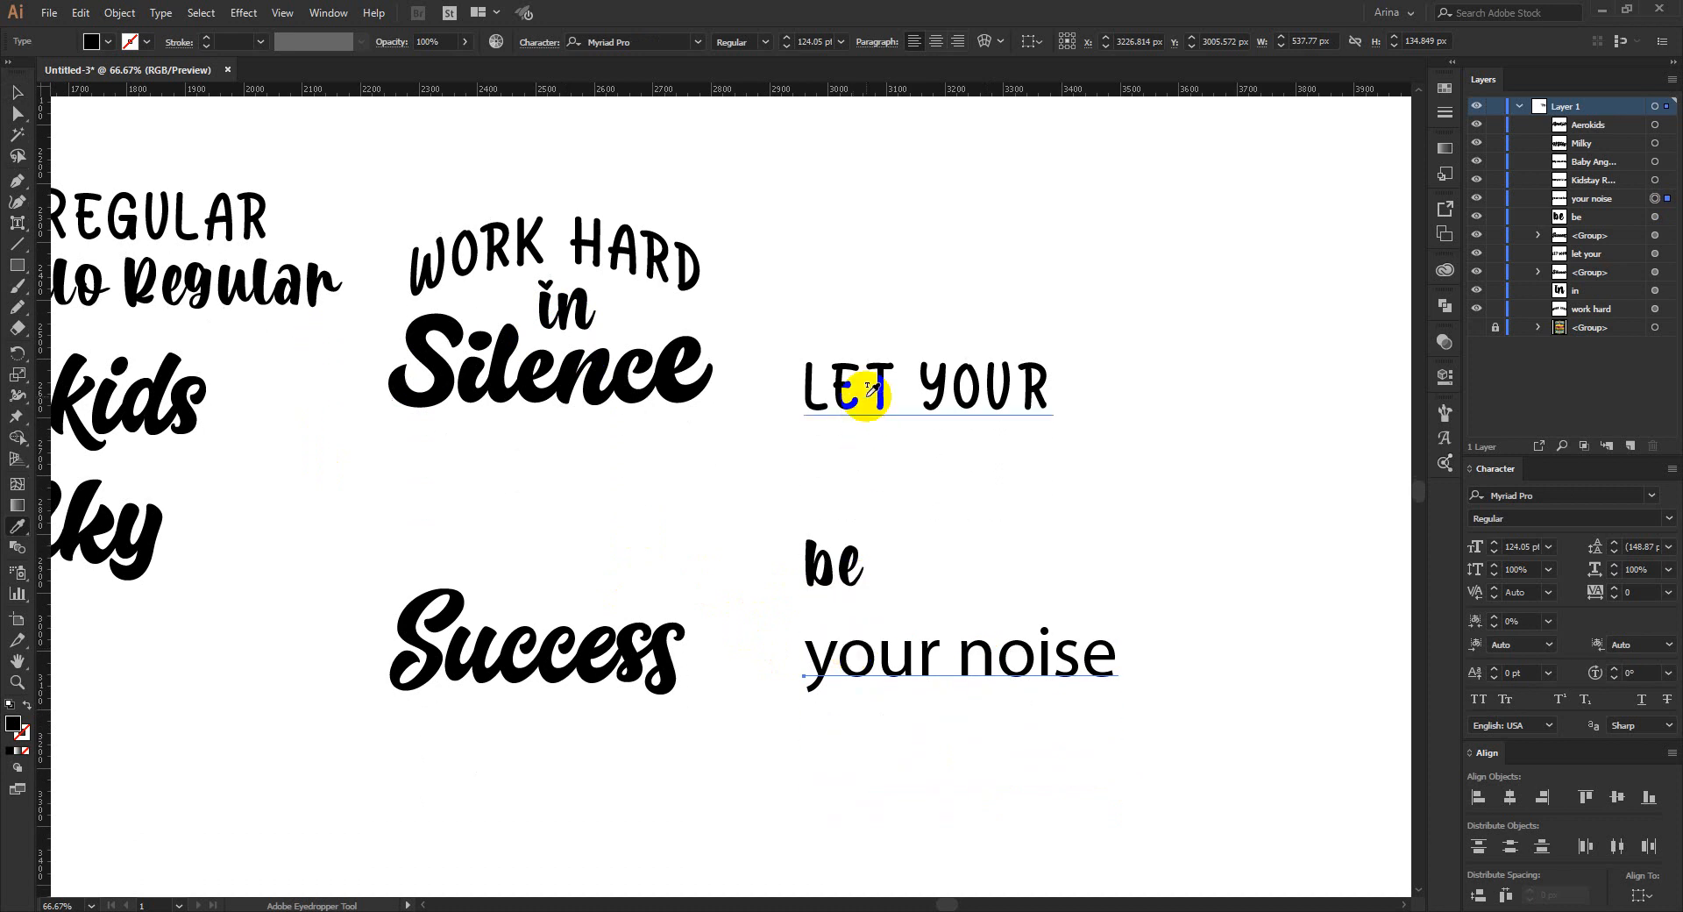
left_click(868, 393)
key("v")
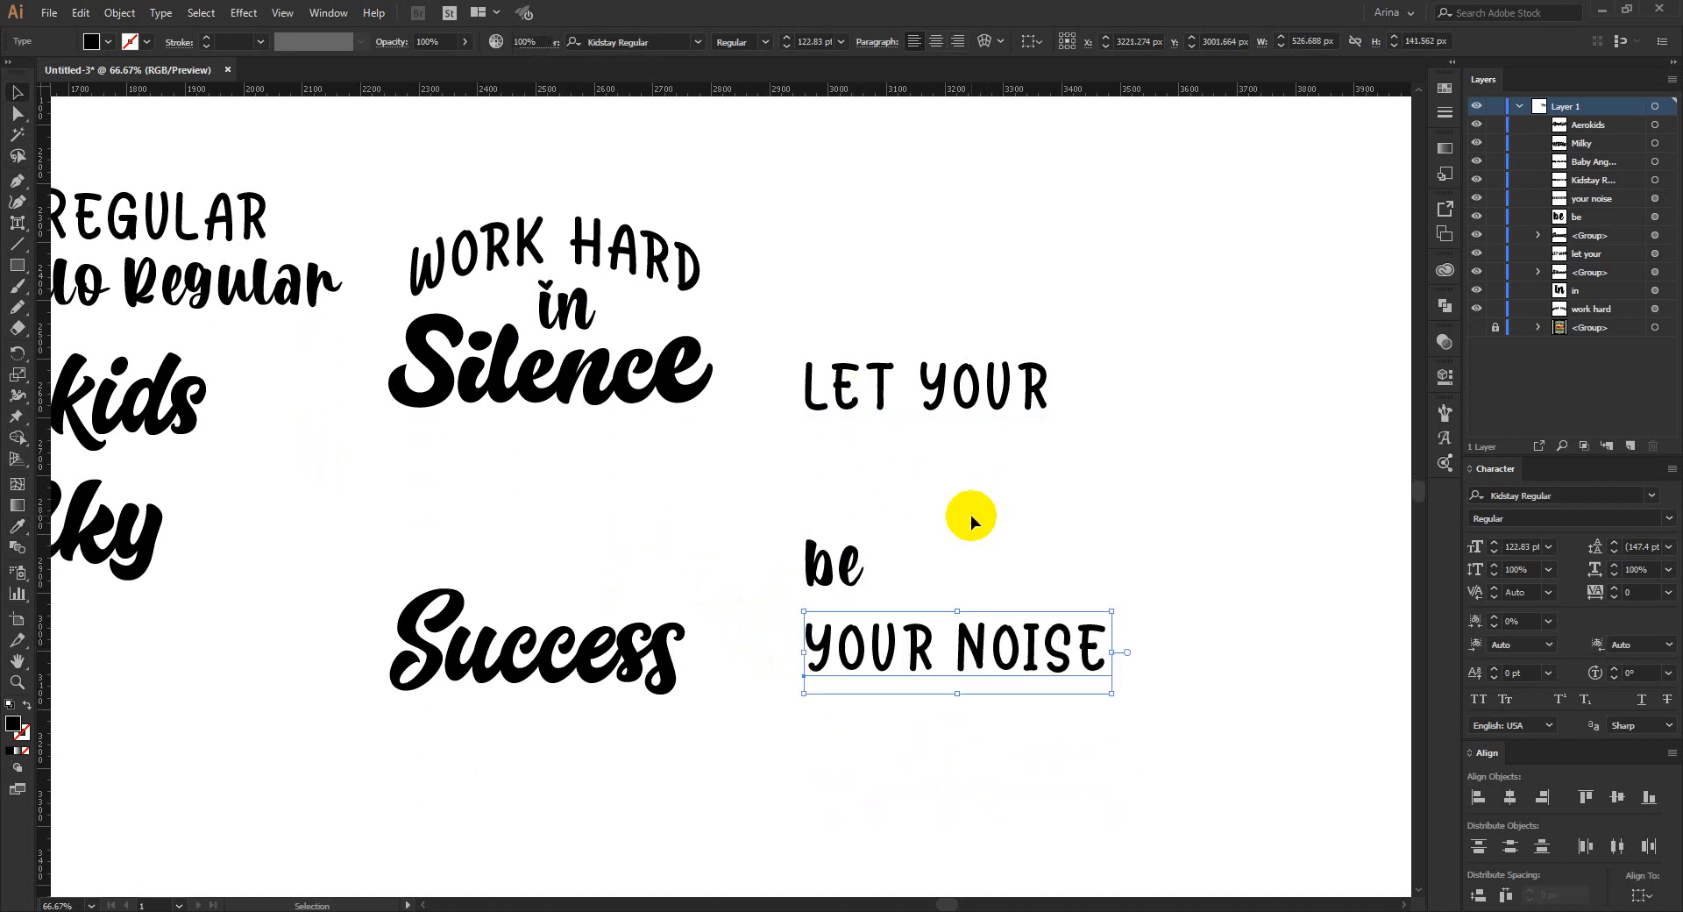
left_click(674, 519)
- Tighten the letter spacing of "LET YOUR" by shifting its individual letters closer together with the Touch Type tool
scroll(670, 519, "down", 1)
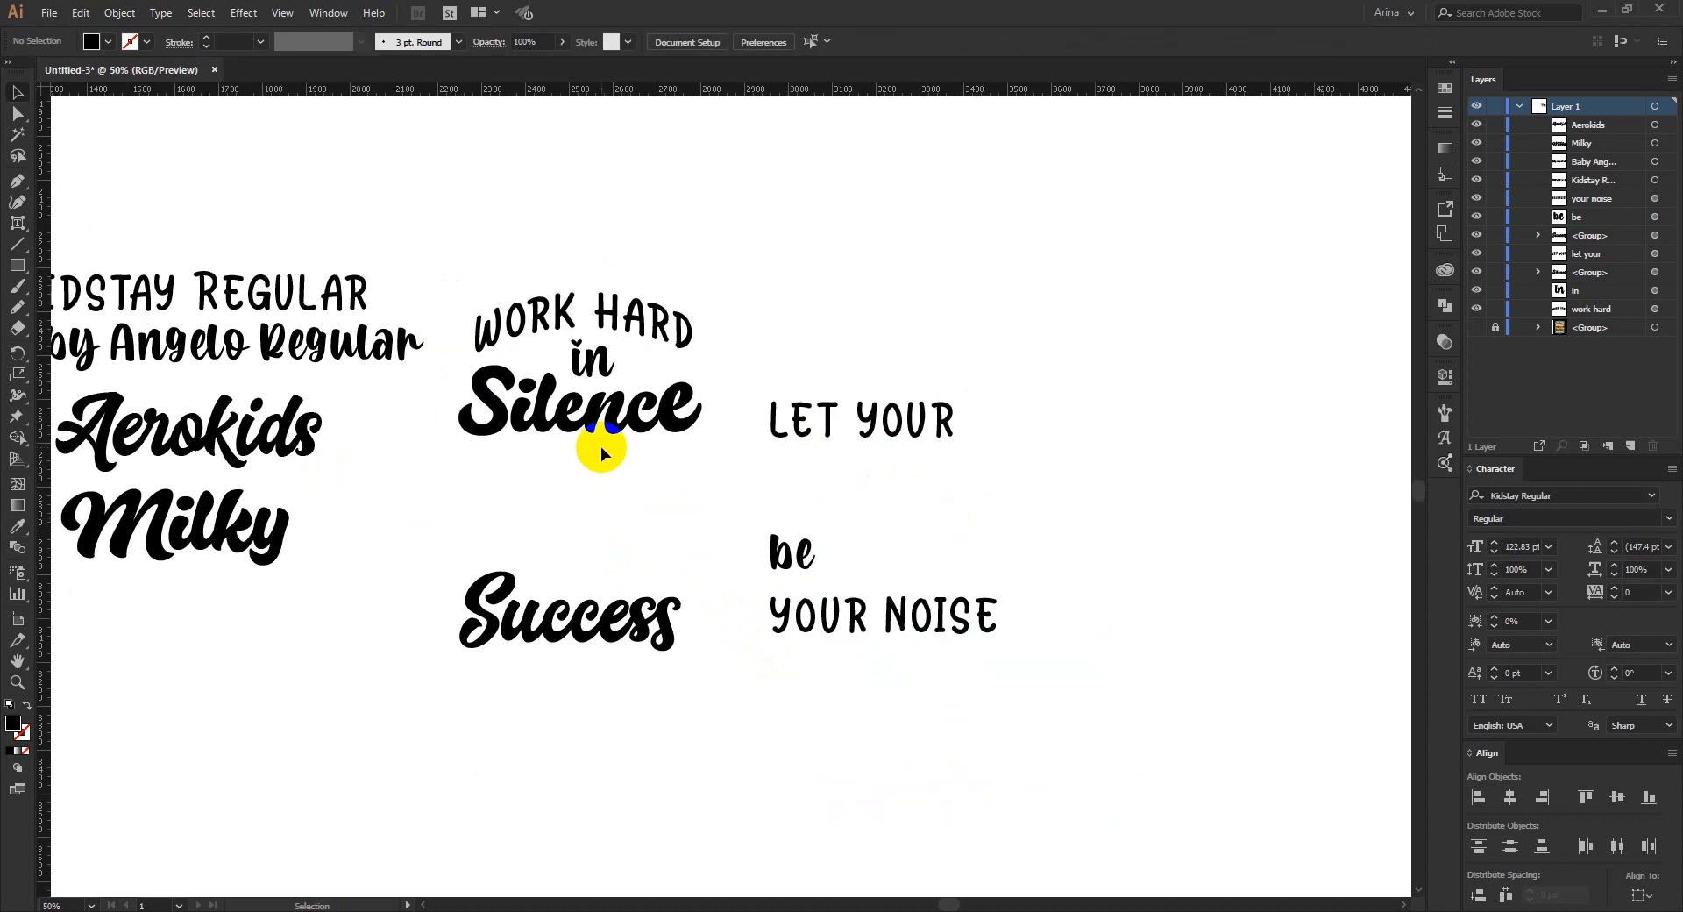
scroll(600, 443, "up", 1)
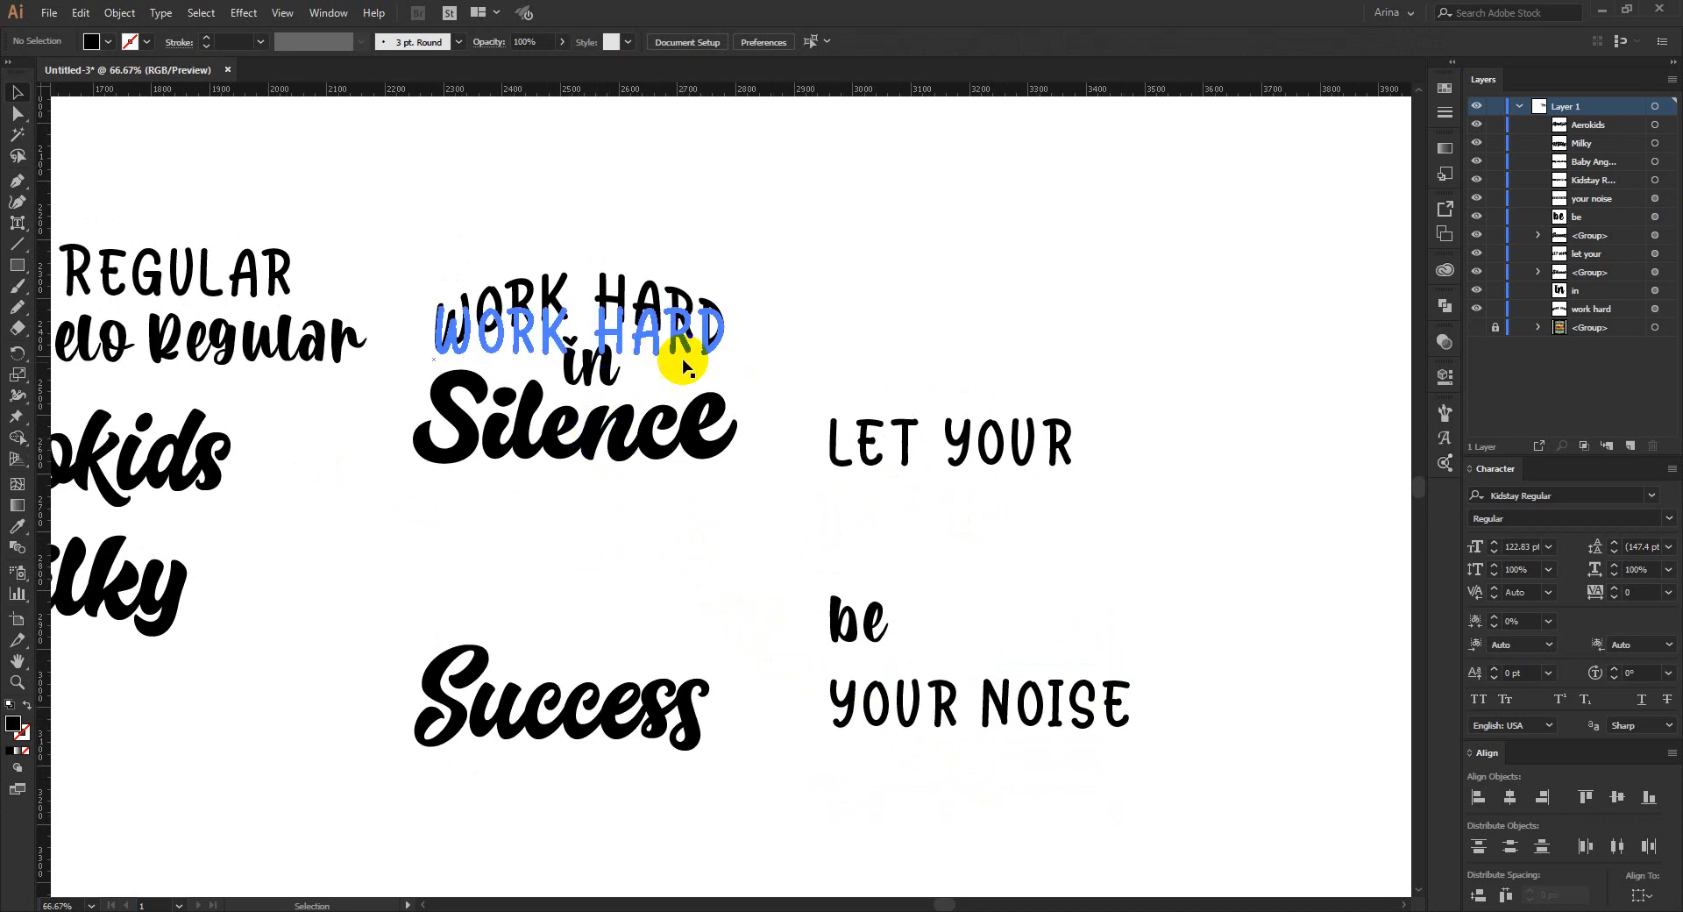
left_click(953, 458)
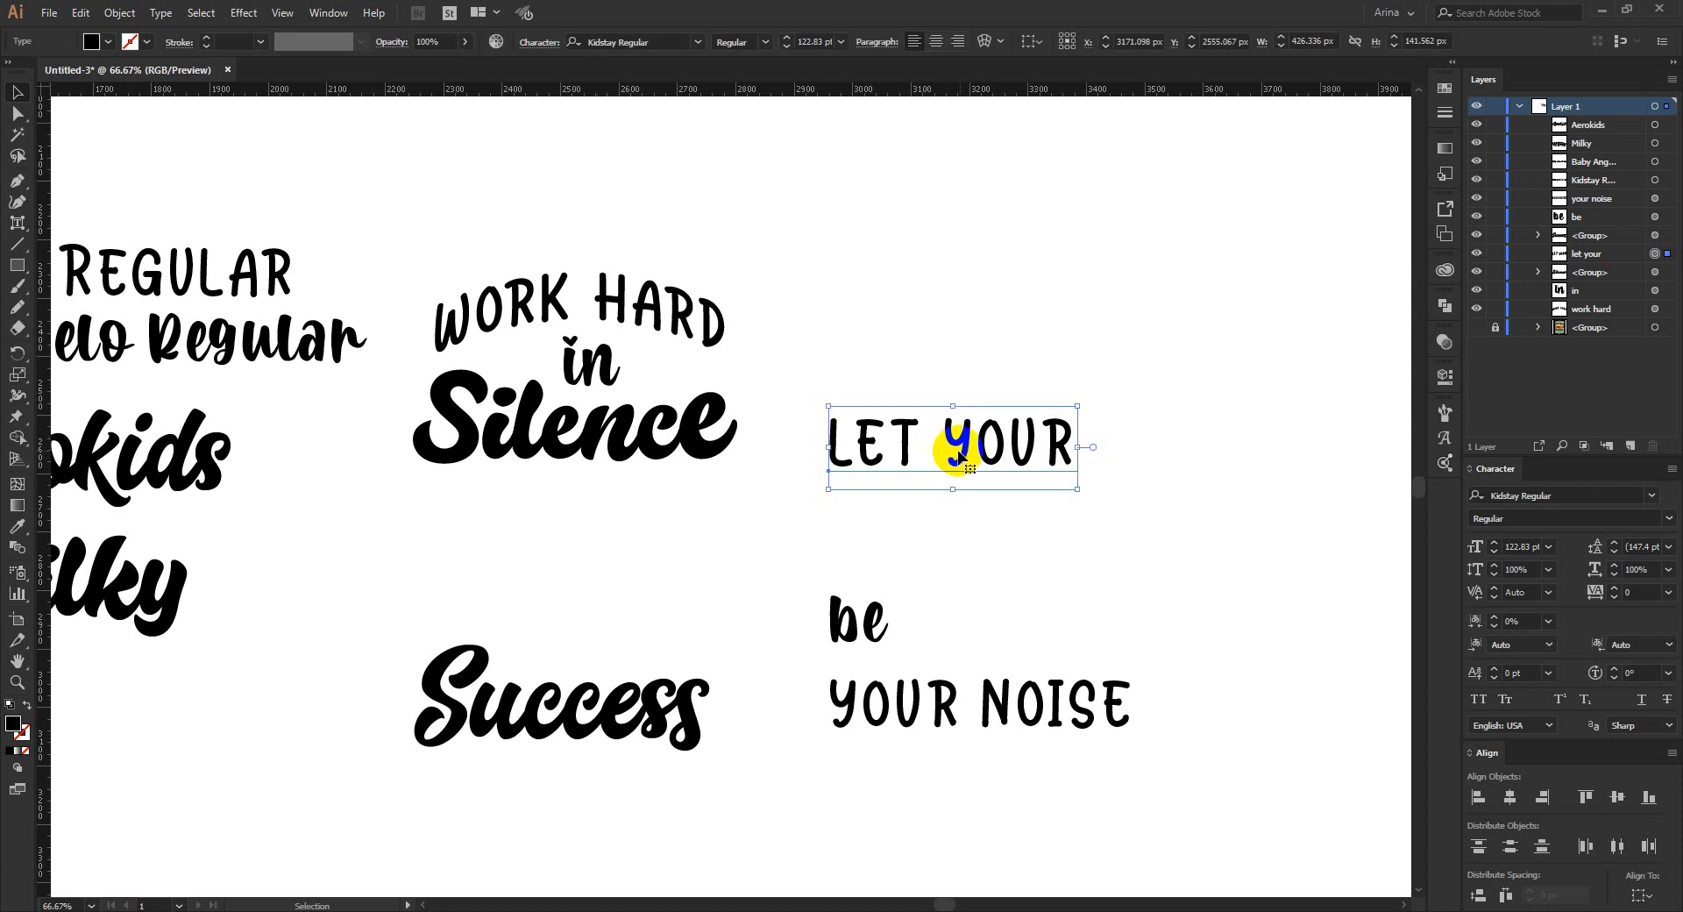
key("shift+t")
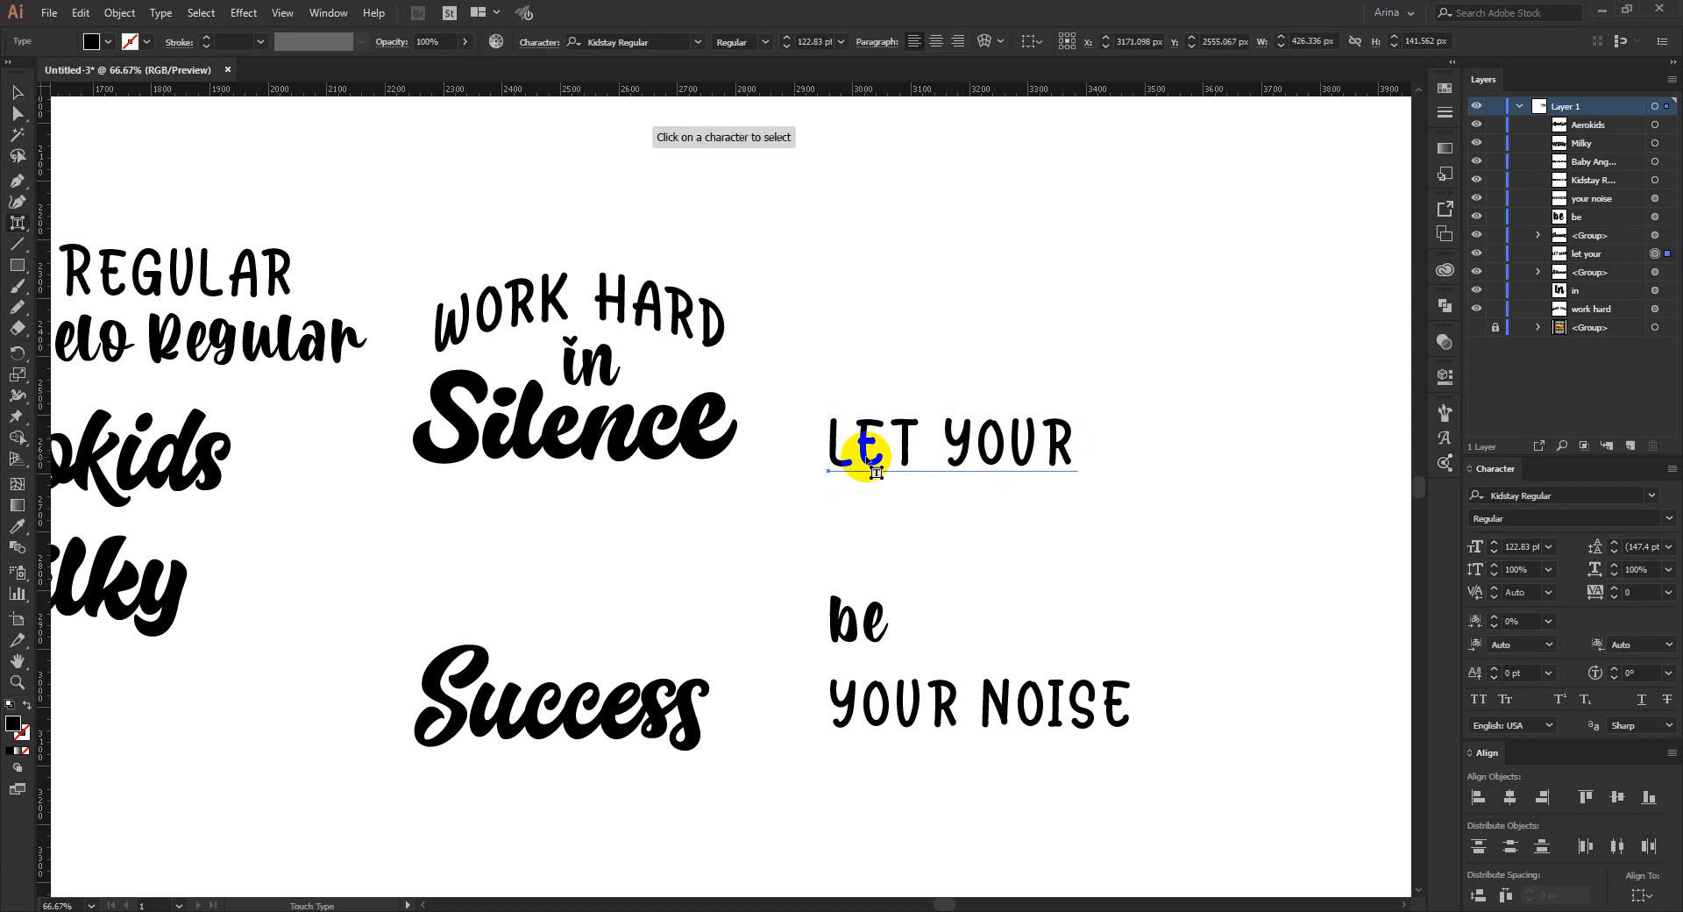
left_click(863, 454)
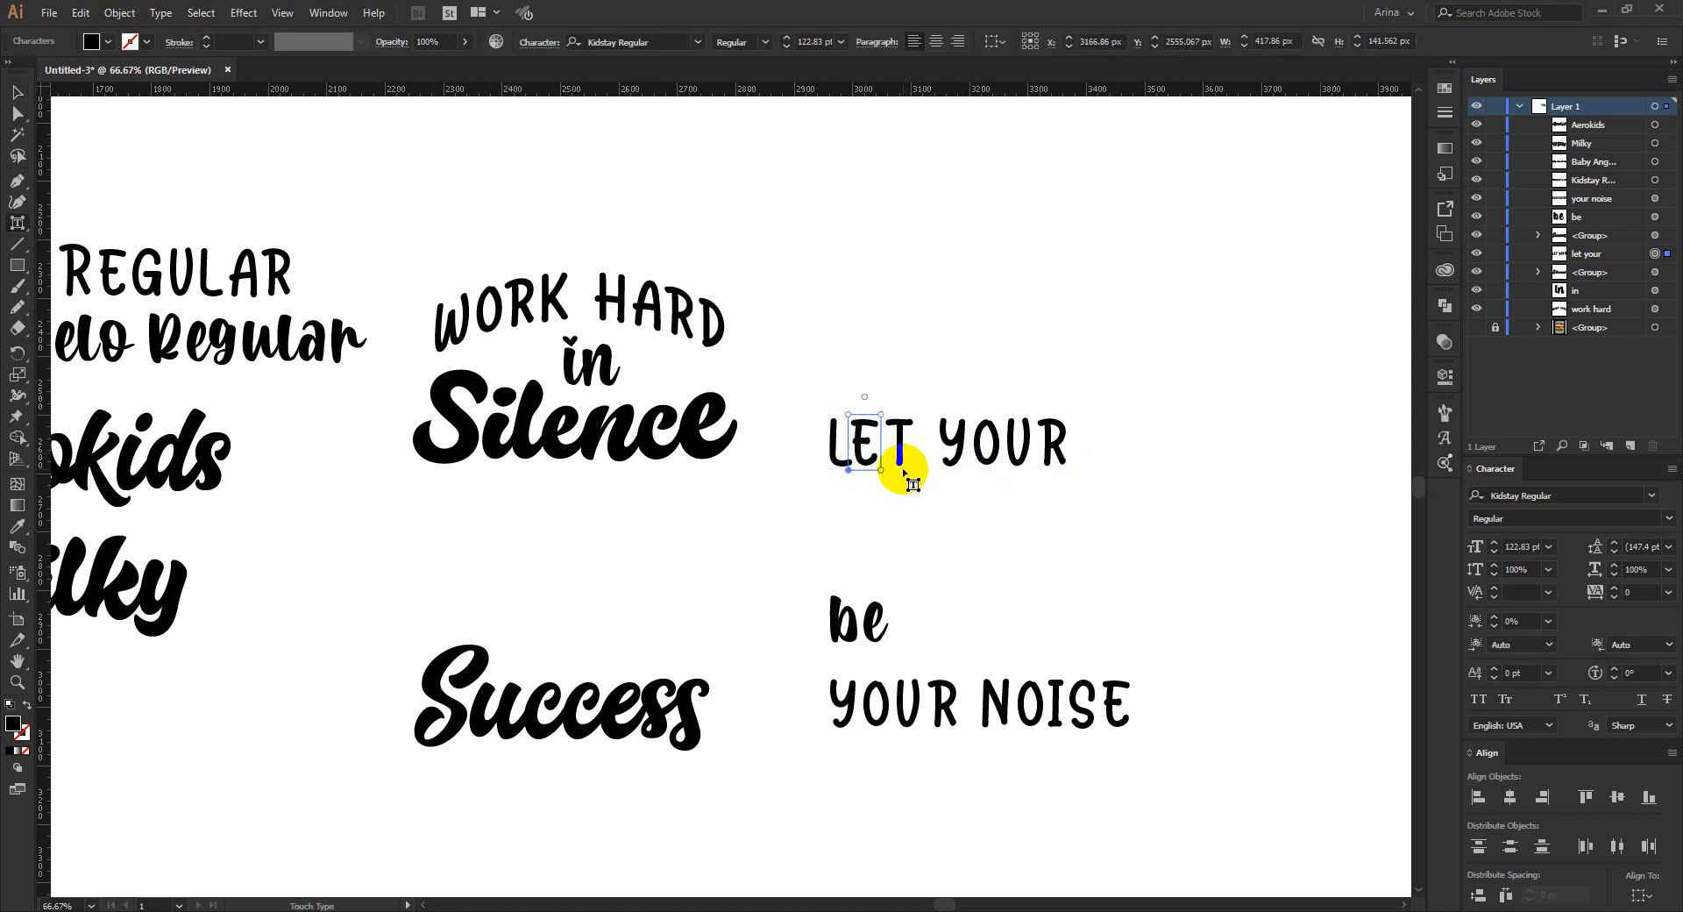
left_click(901, 454)
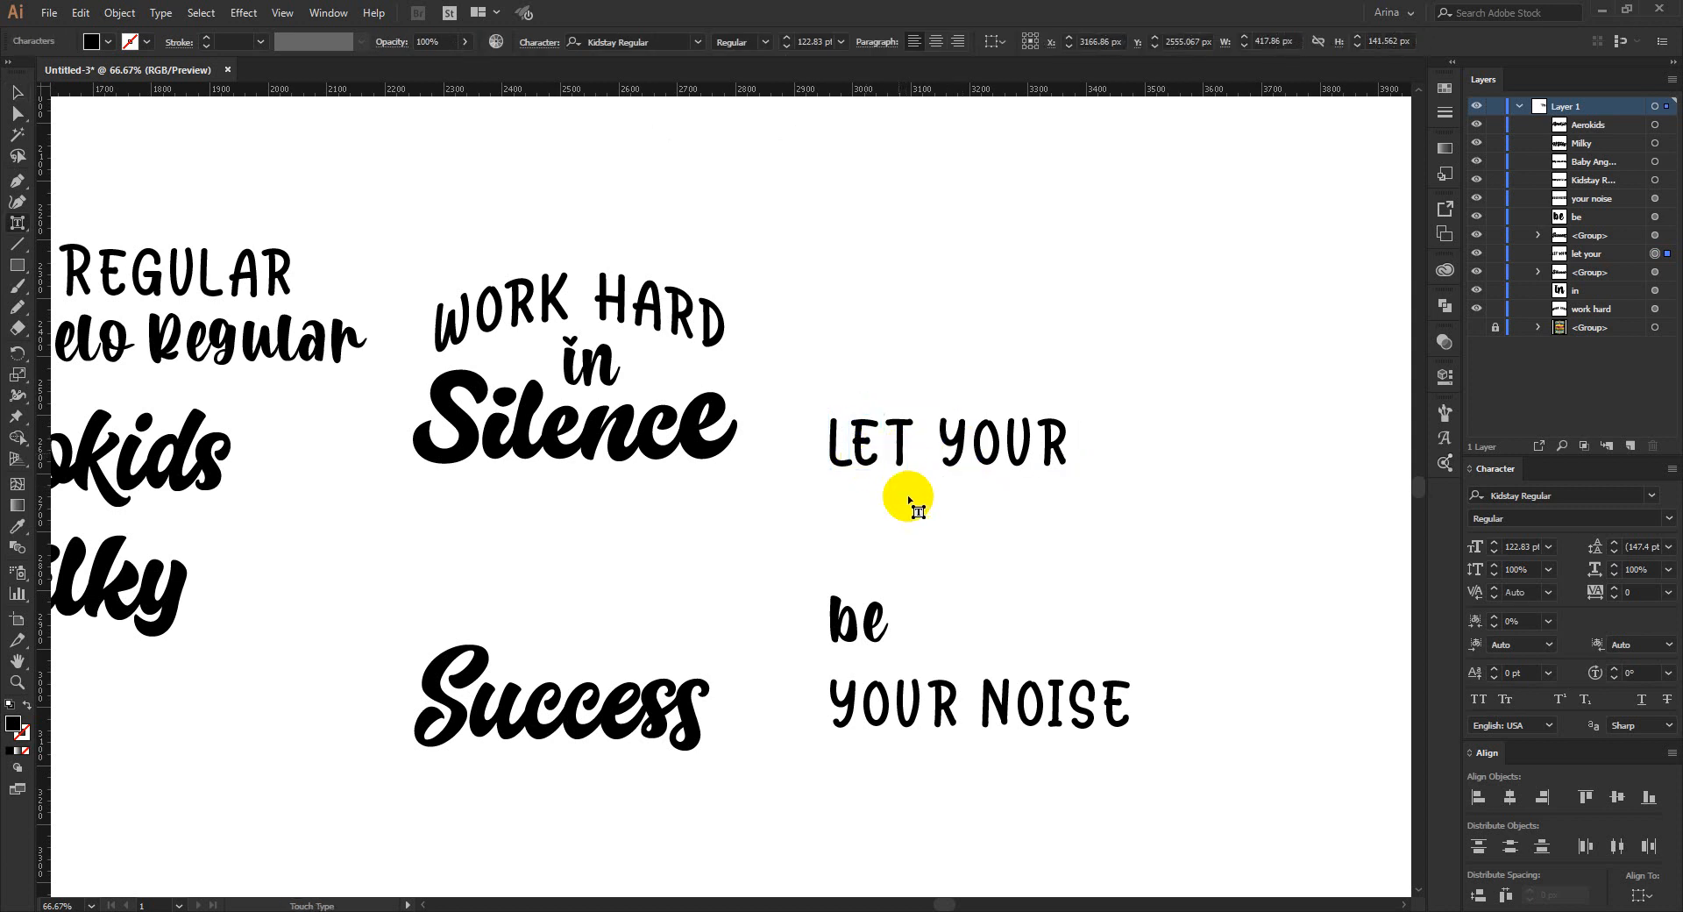
left_click(951, 456)
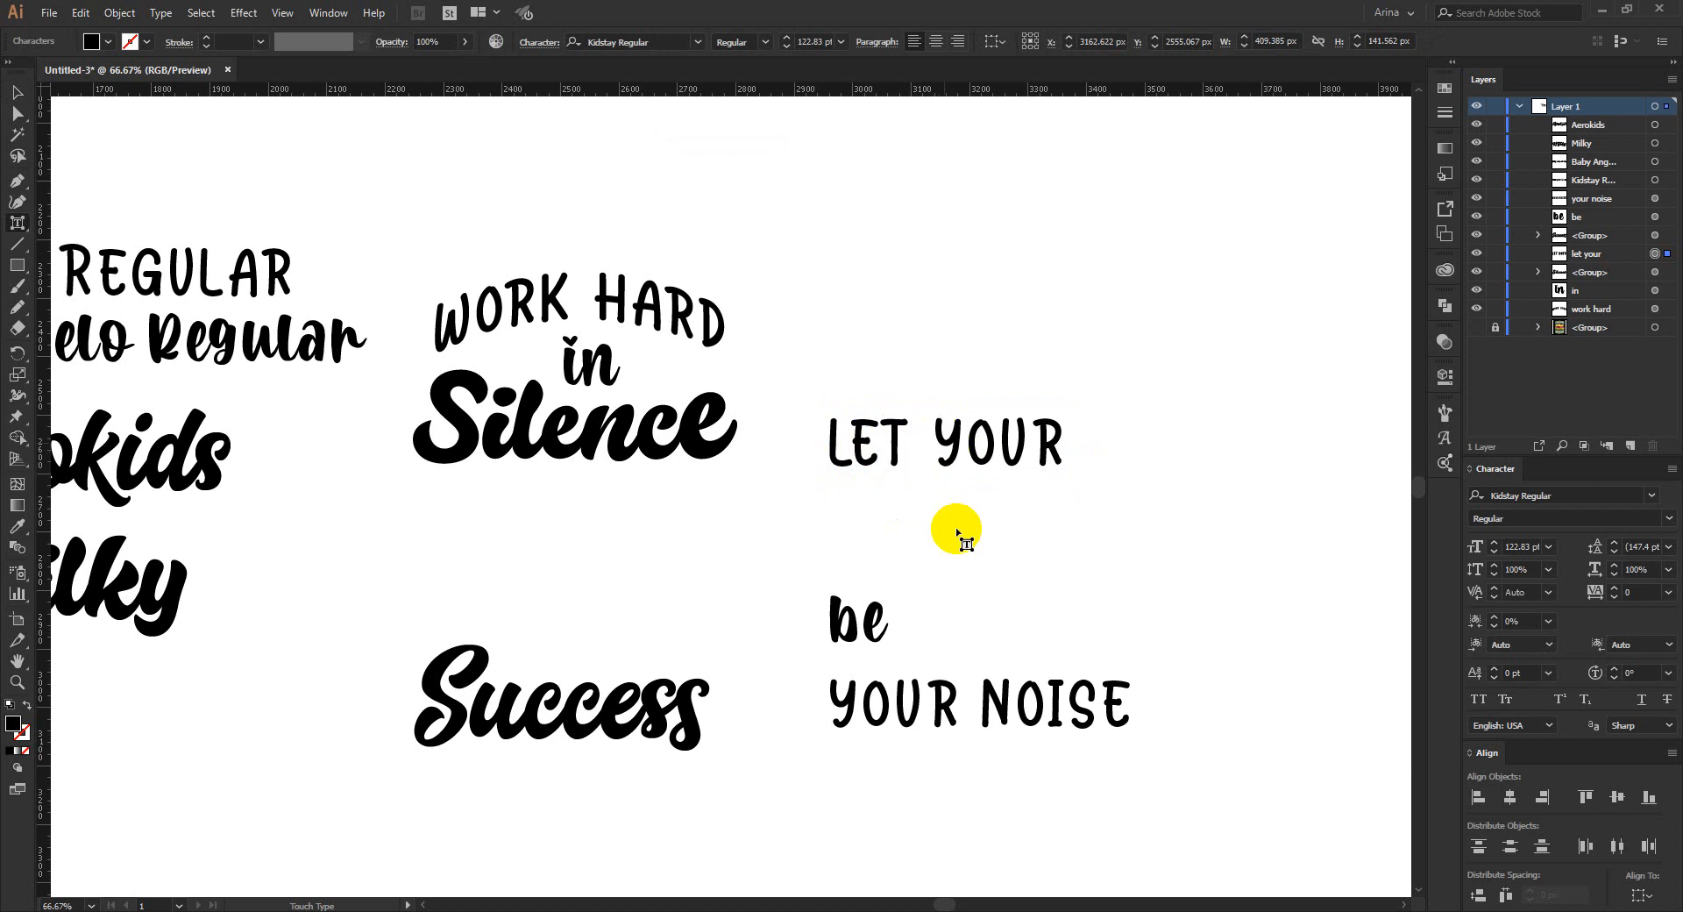
left_click(971, 456)
left_click(1008, 461)
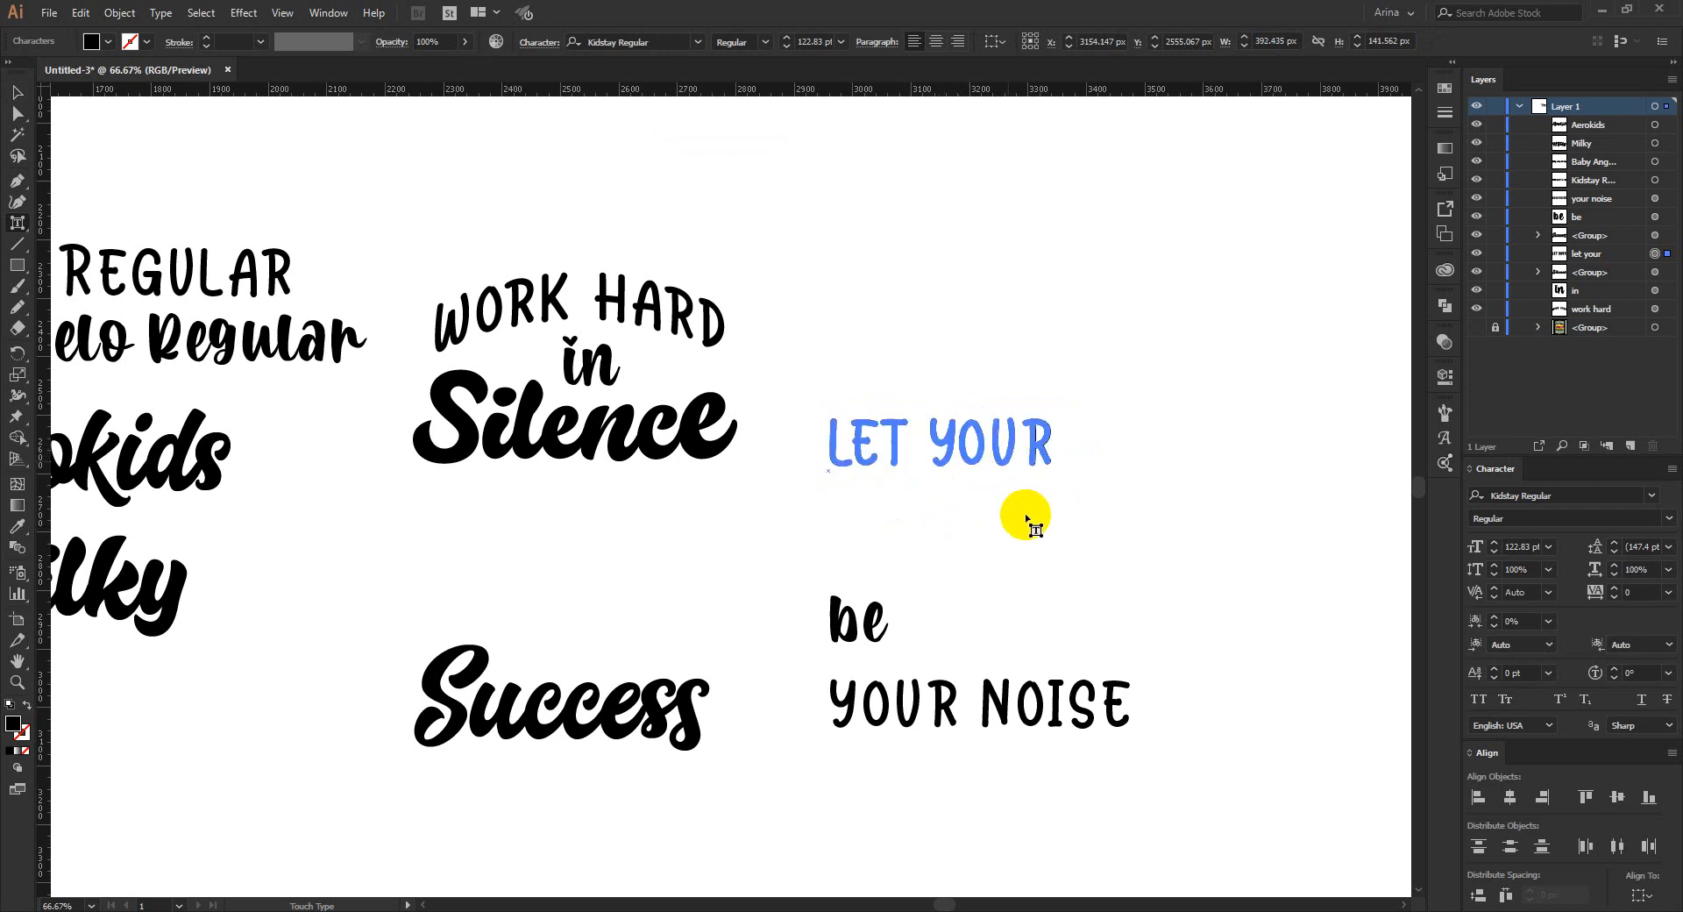
key("Left")
left_click(1039, 457)
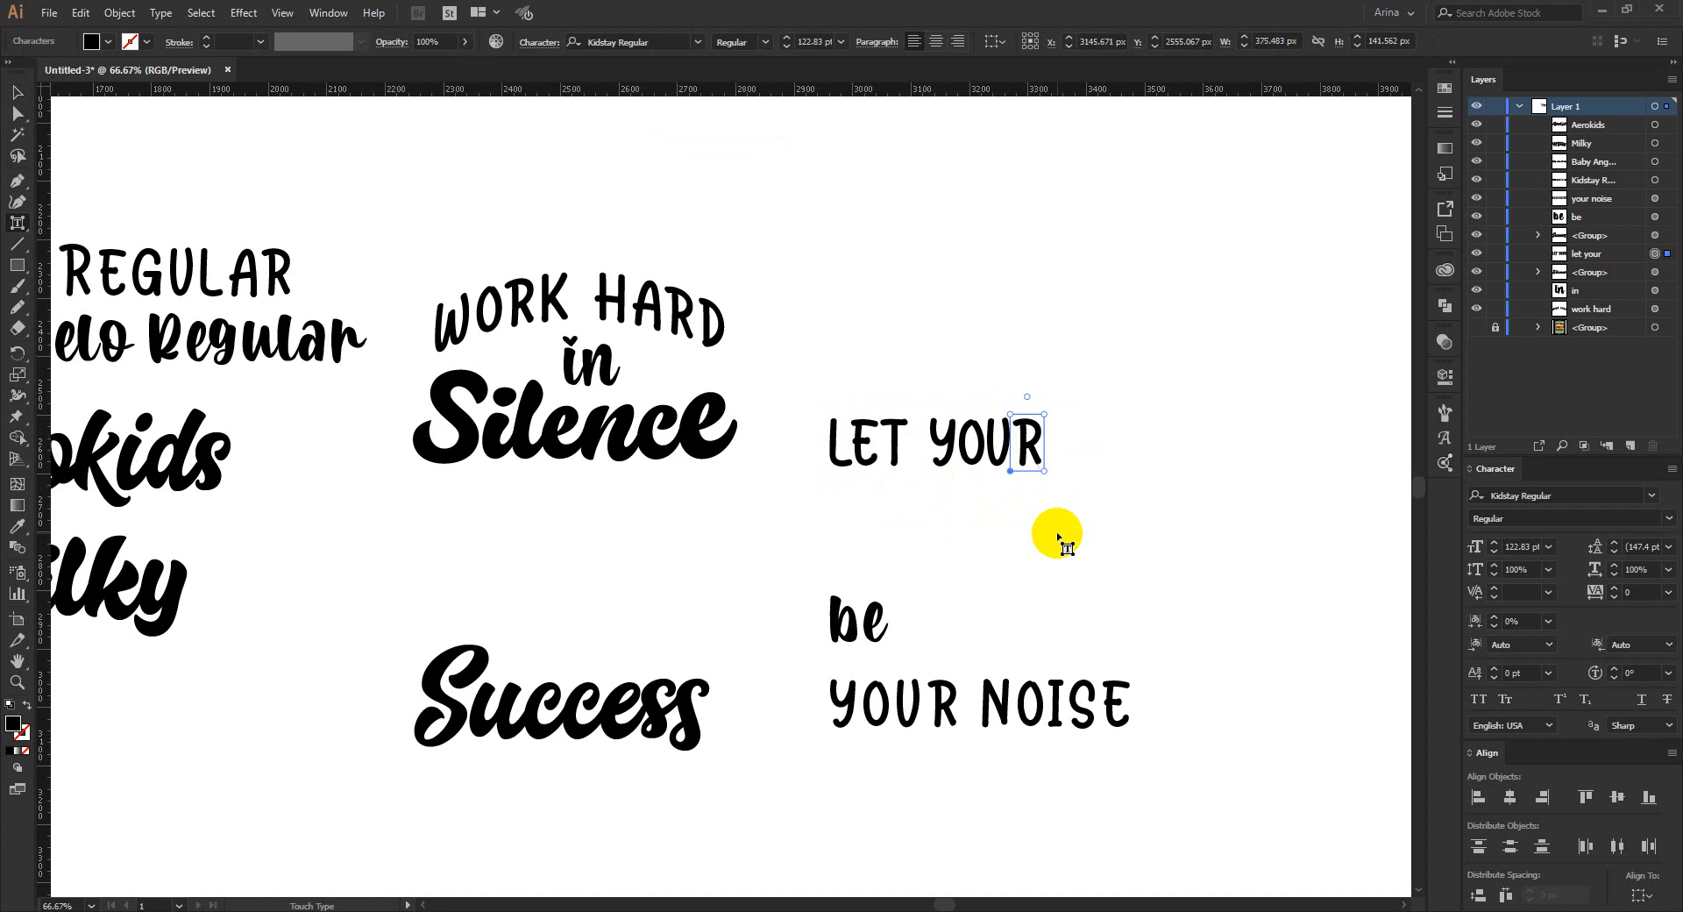
- Convert the tightened "LET YOUR" text to outlines
key("v")
left_click(970, 451)
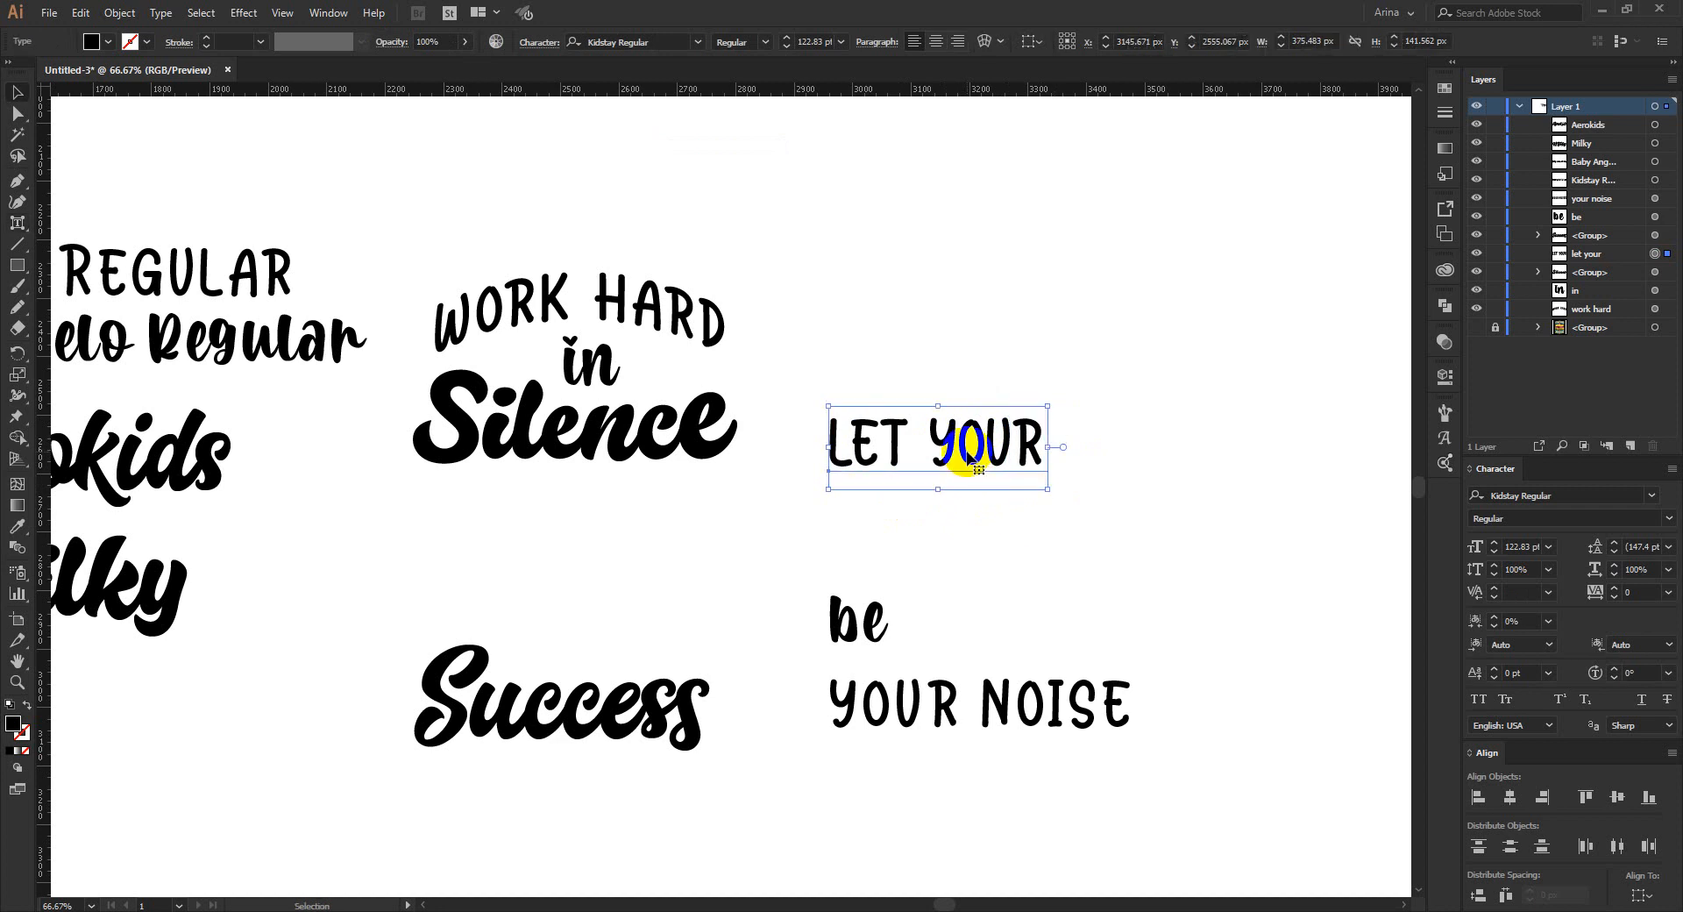
right_click(968, 452)
left_click(1008, 573)
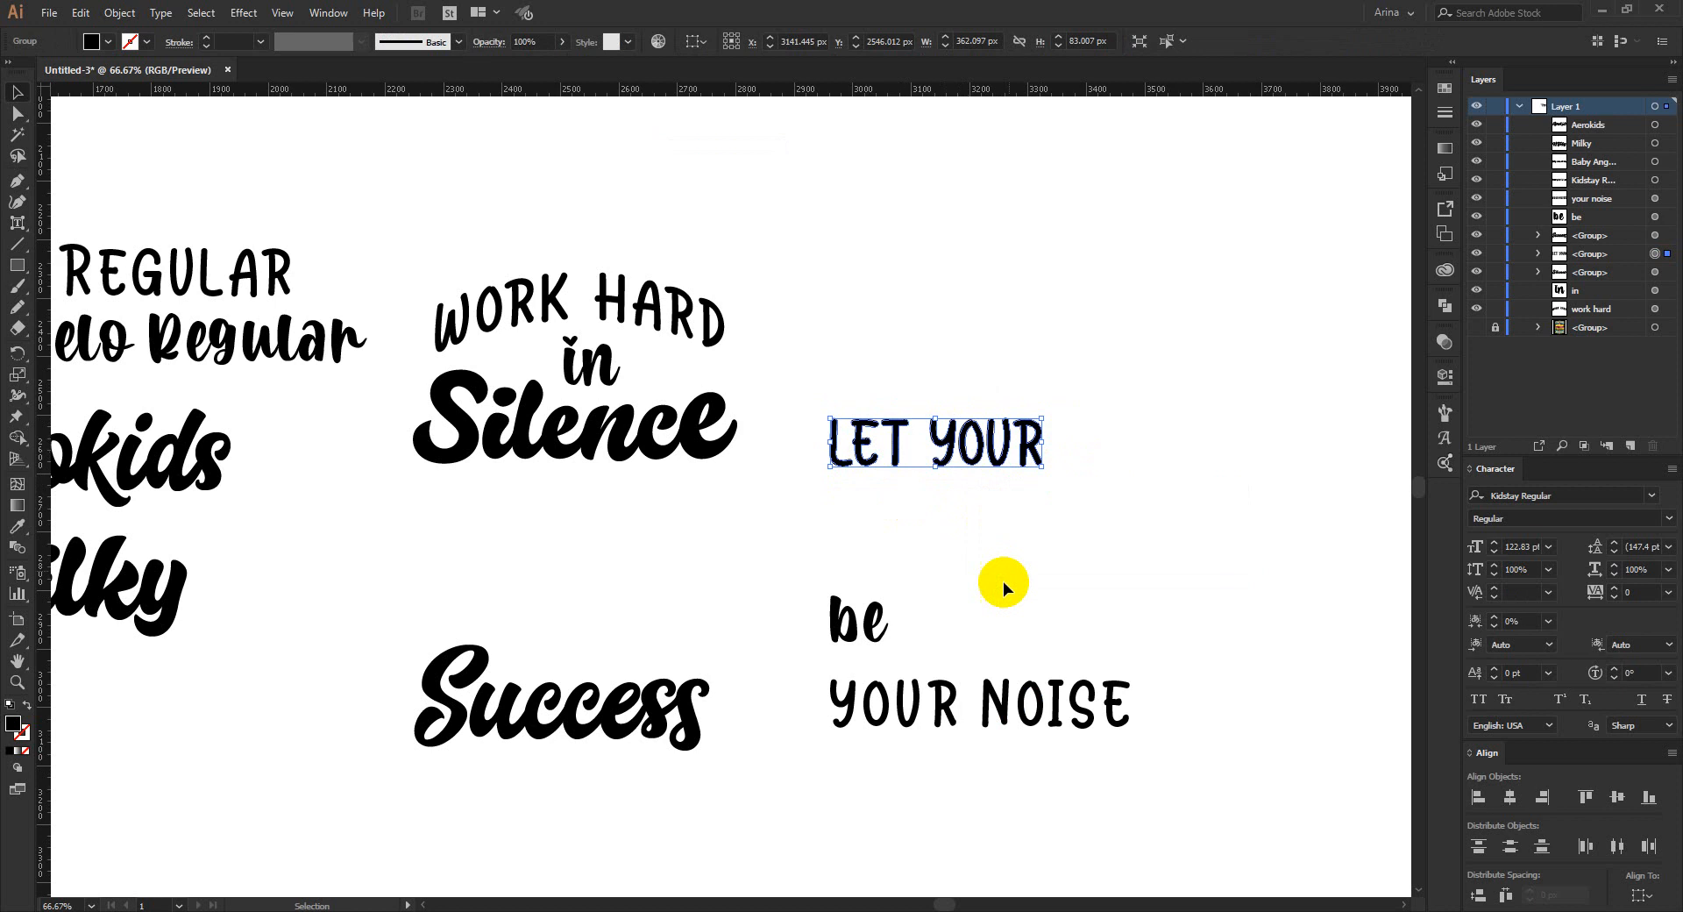
- Shift the individual letters of "YOUR NOISE" closer together with the Touch Type tool
left_click(947, 714)
key("shift+t")
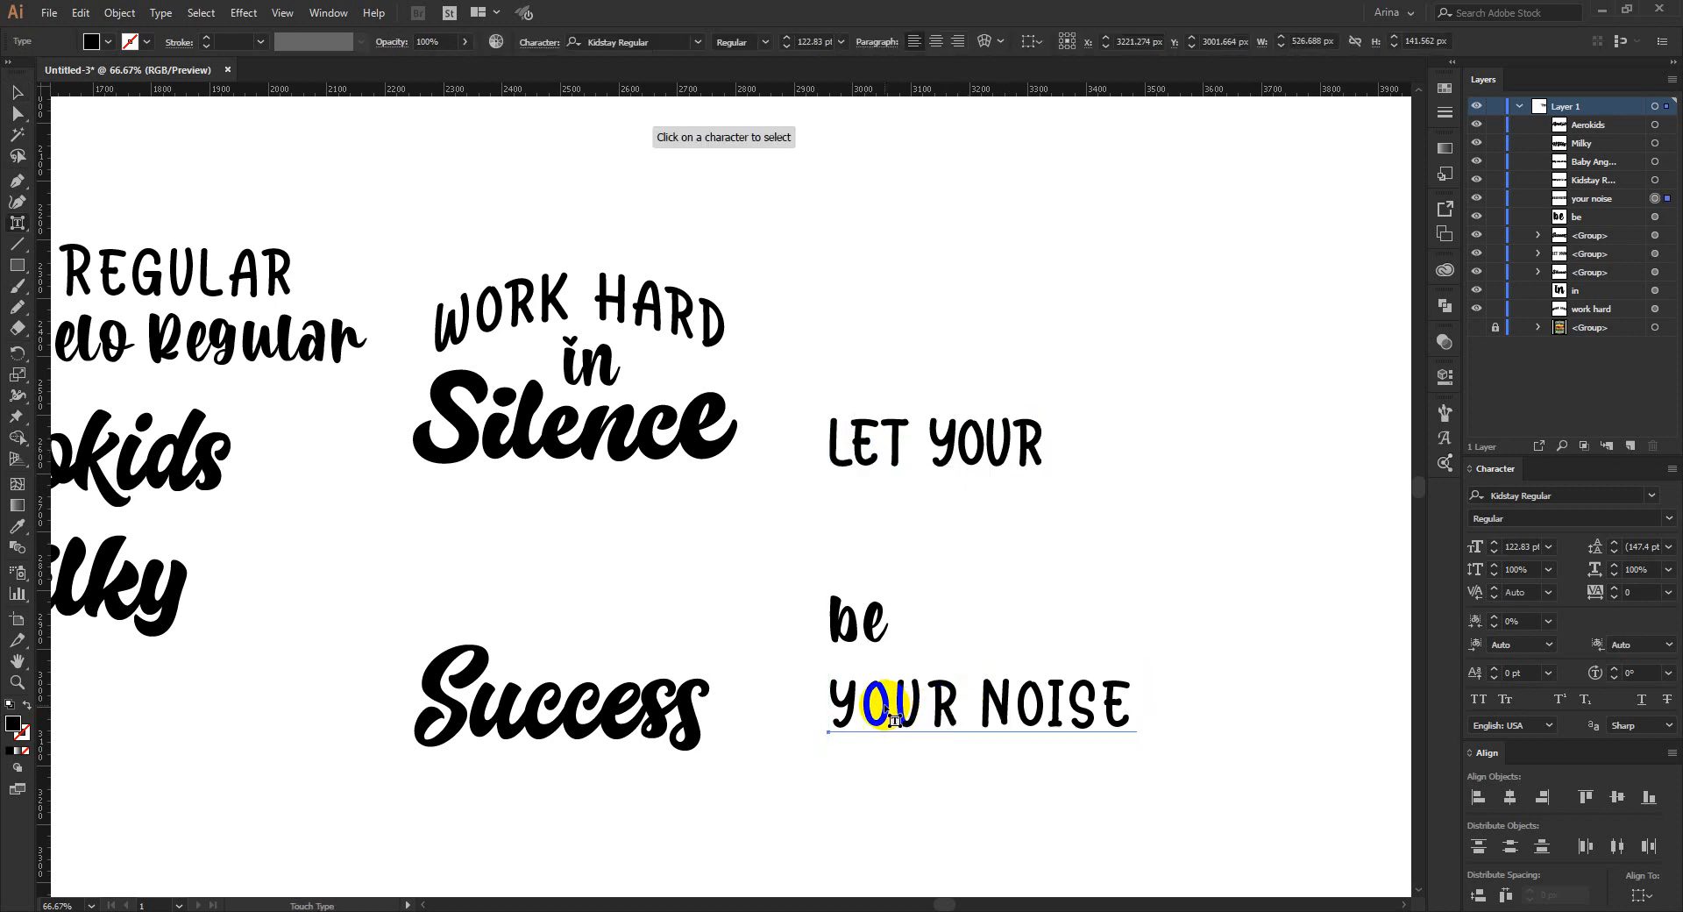
left_click(882, 706)
key("ctrl+z")
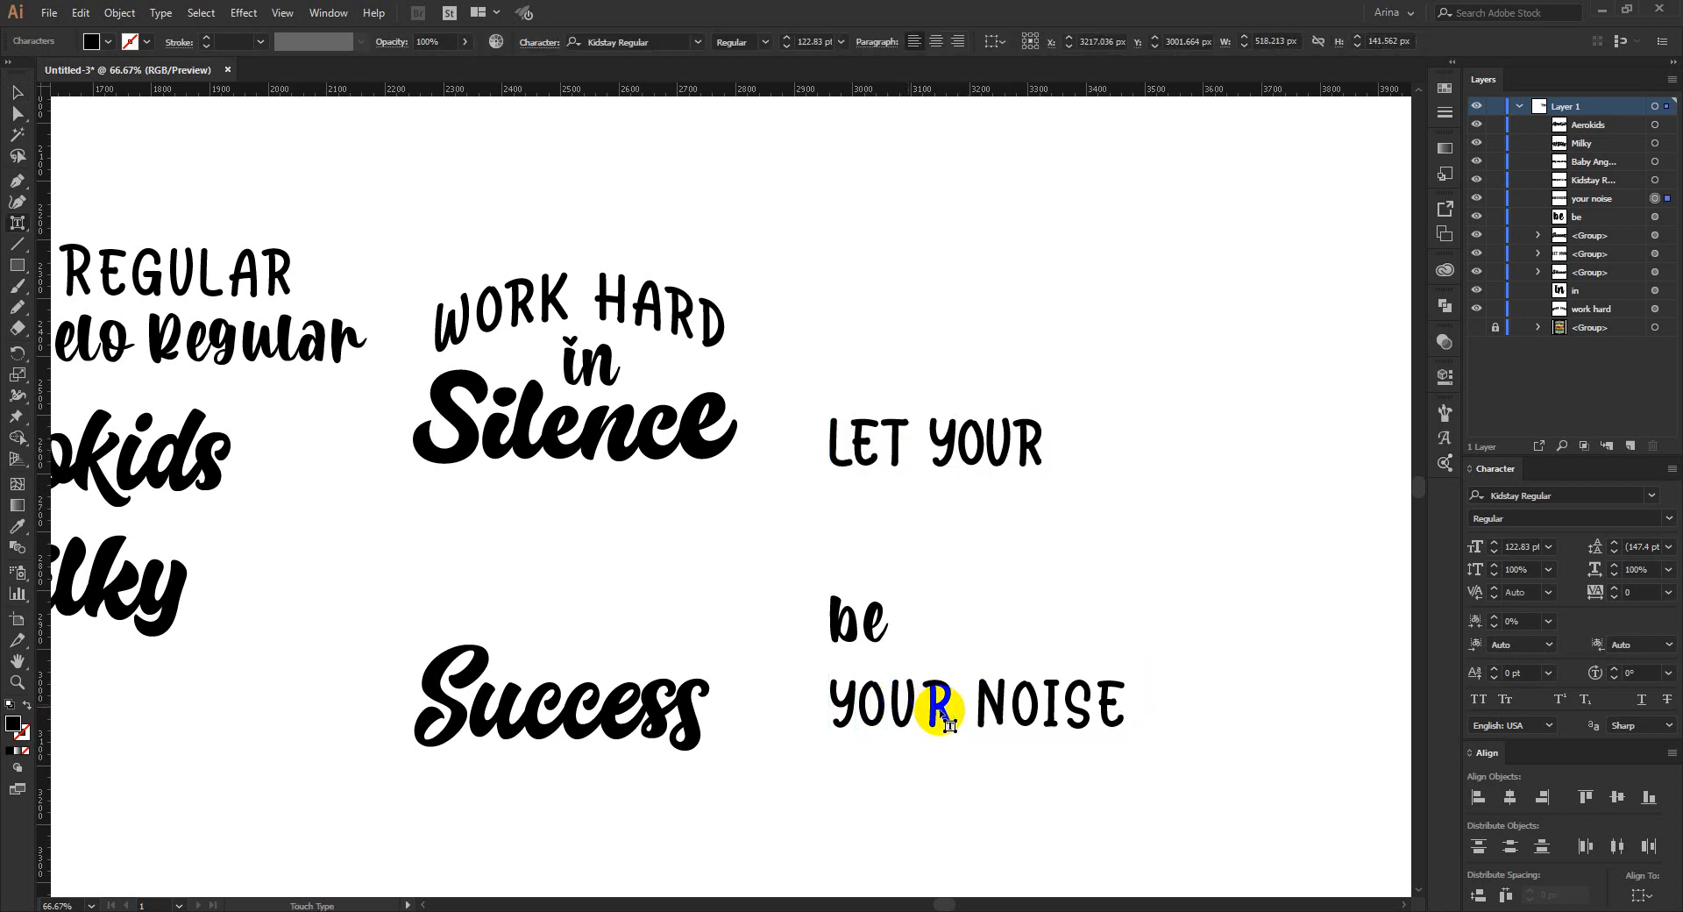
left_click_drag(941, 712, 929, 706)
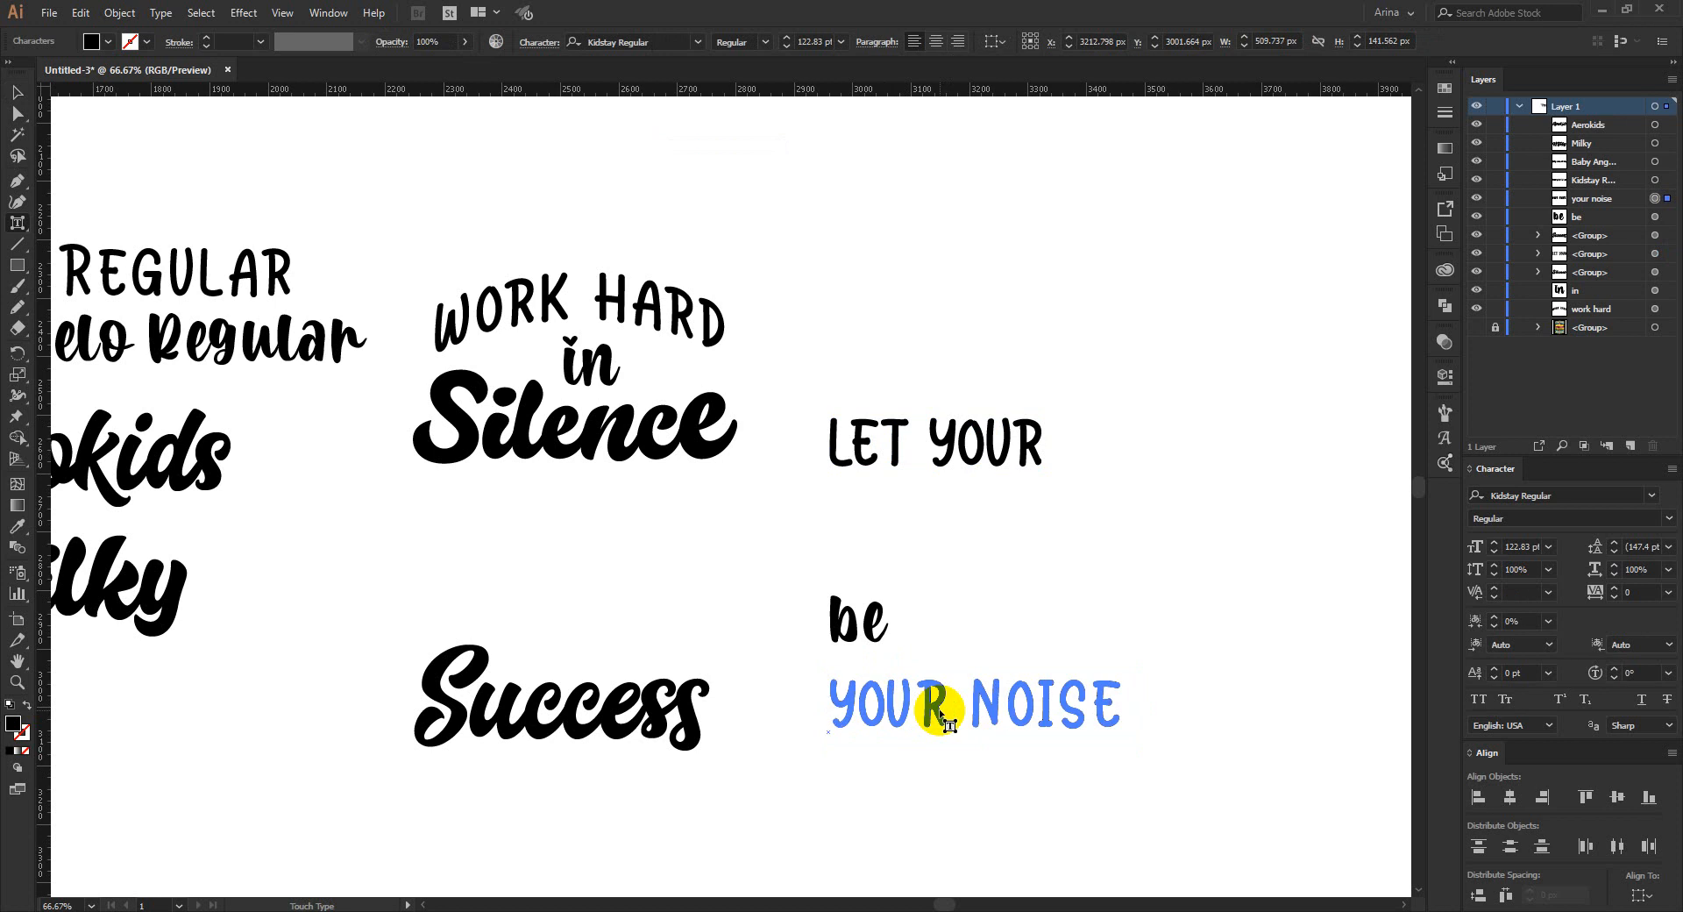
left_click(991, 732)
left_click(1007, 710)
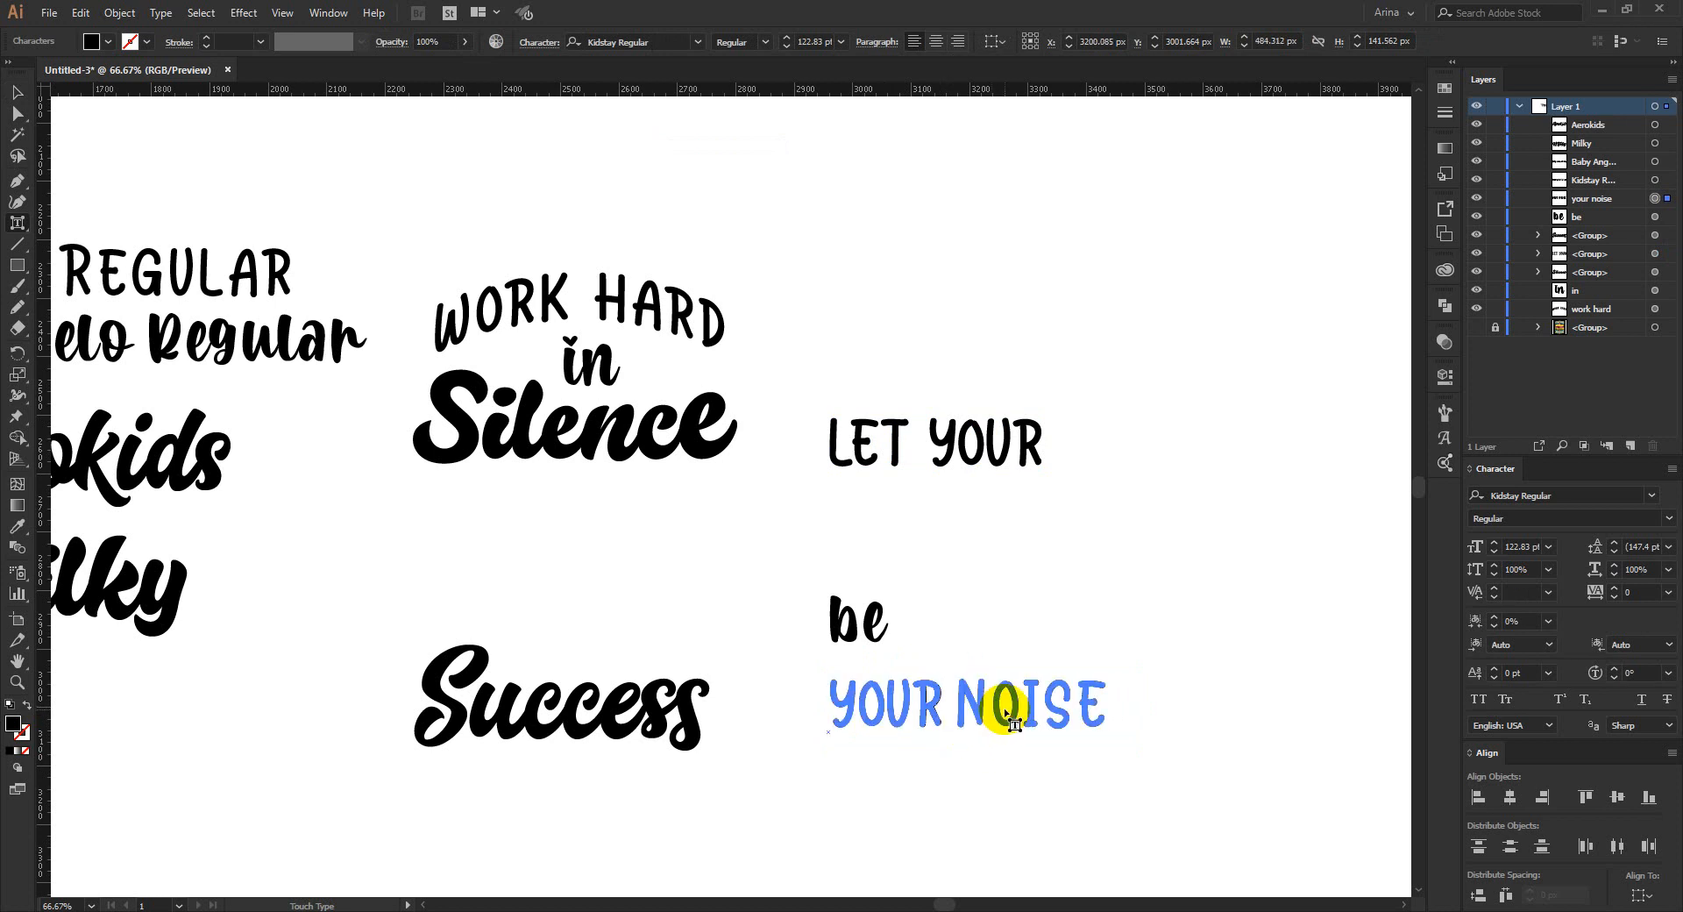
left_click(1034, 712)
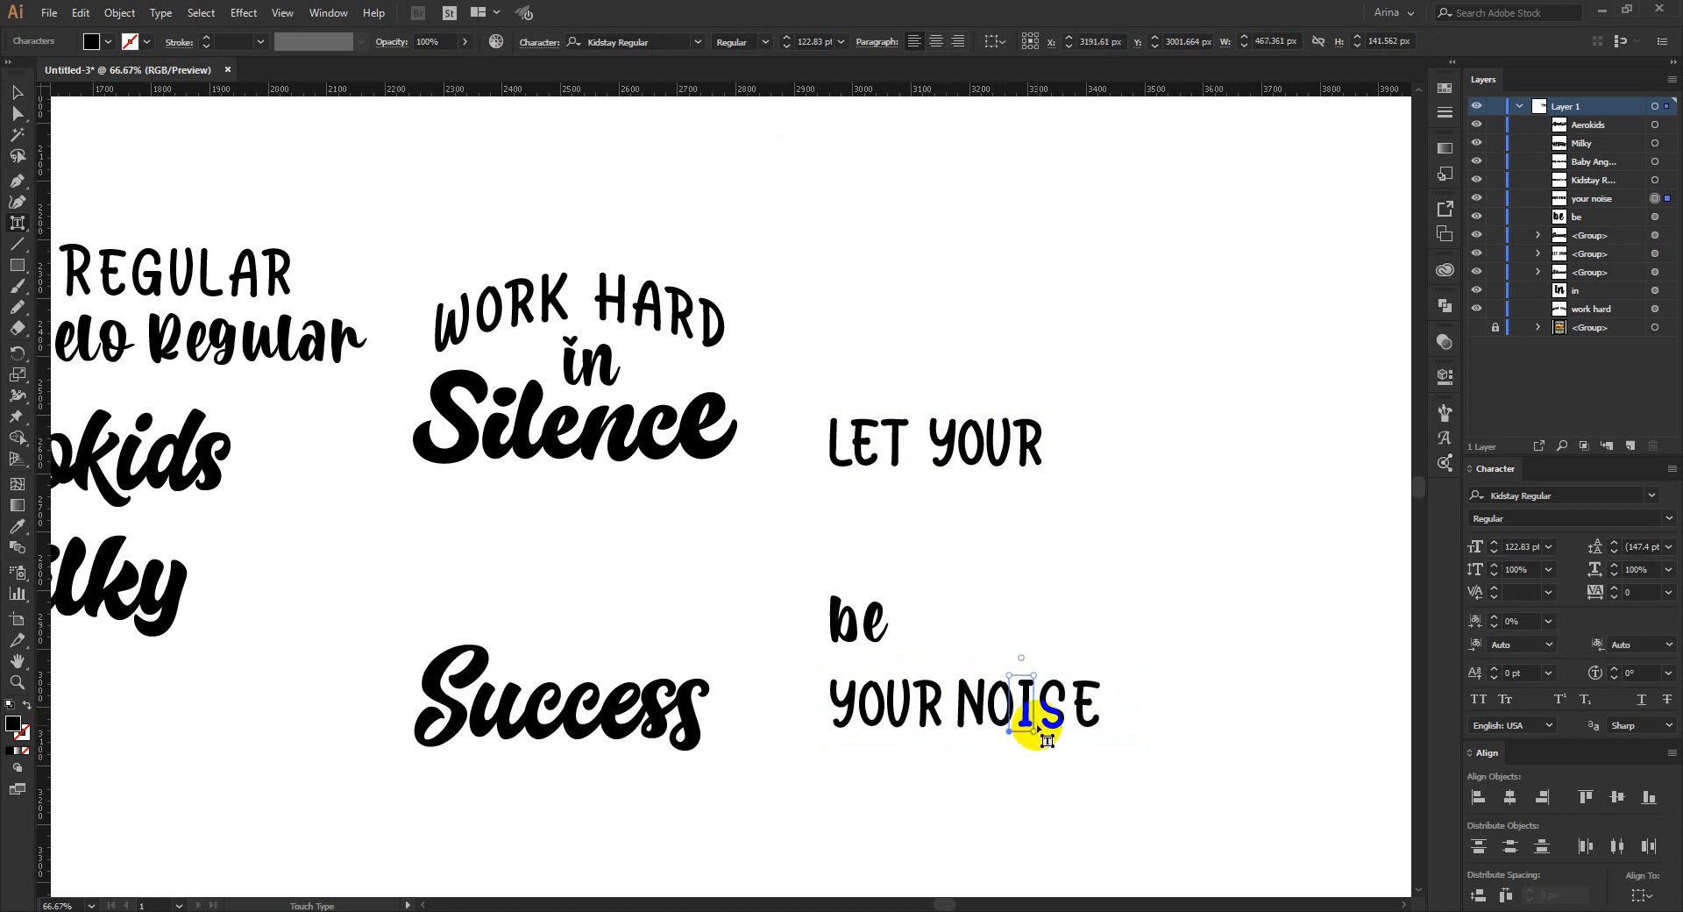
left_click_drag(1090, 730, 1084, 721)
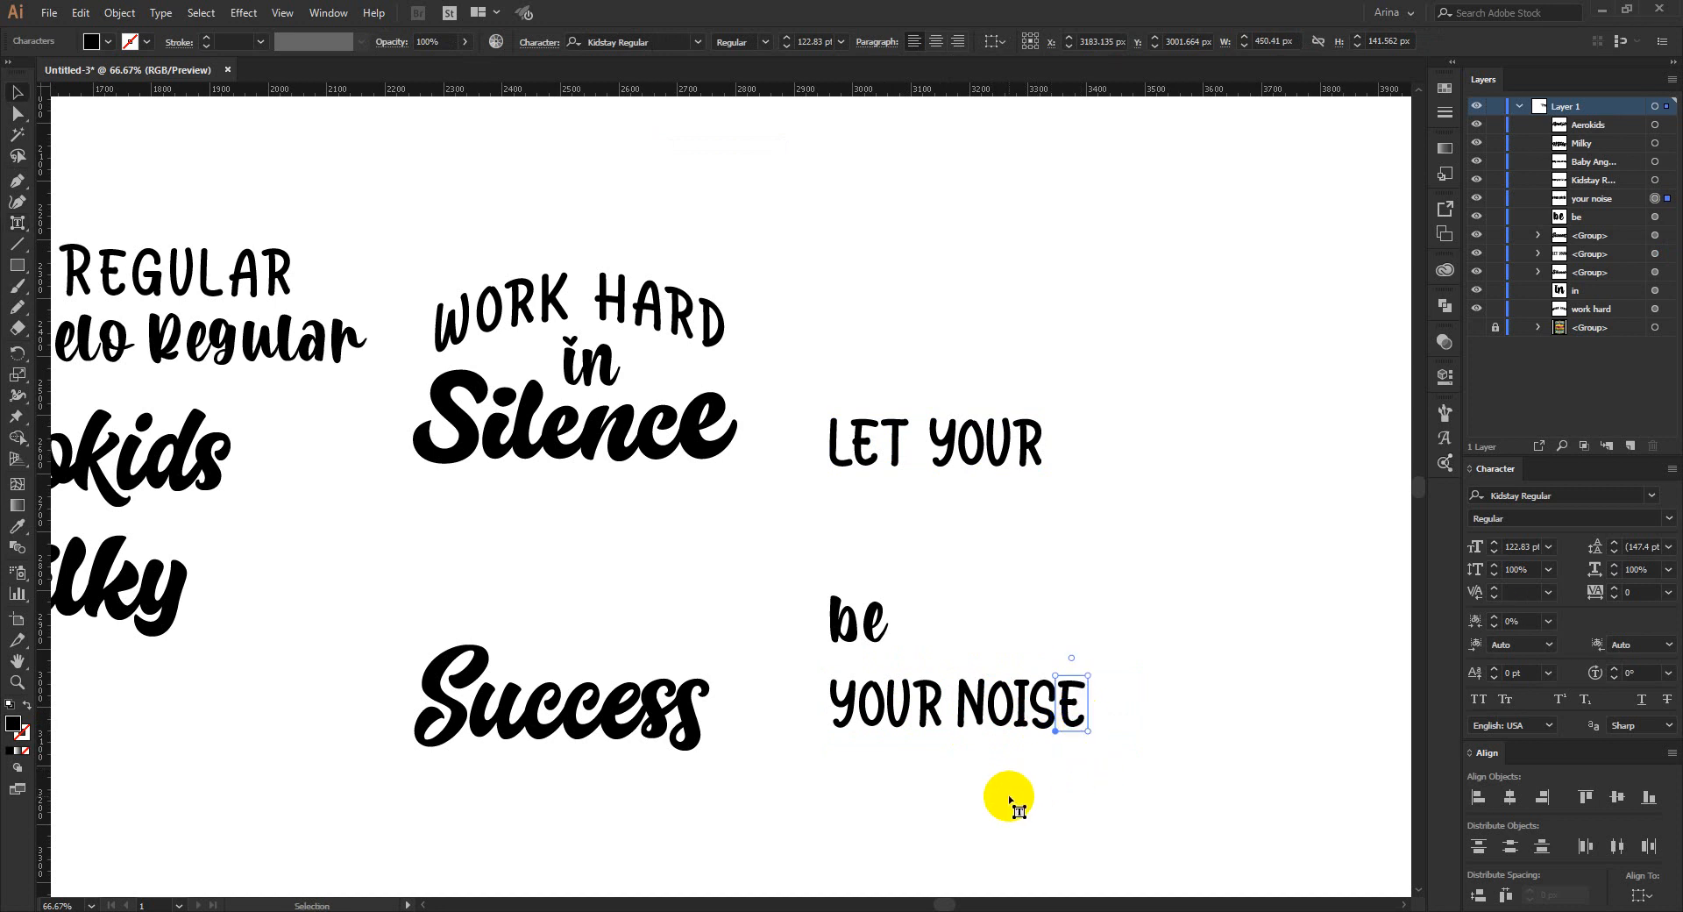
- Widen the gap between "YOUR" and "NOISE" slightly by shifting the N with the Touch Type tool
left_click(998, 714)
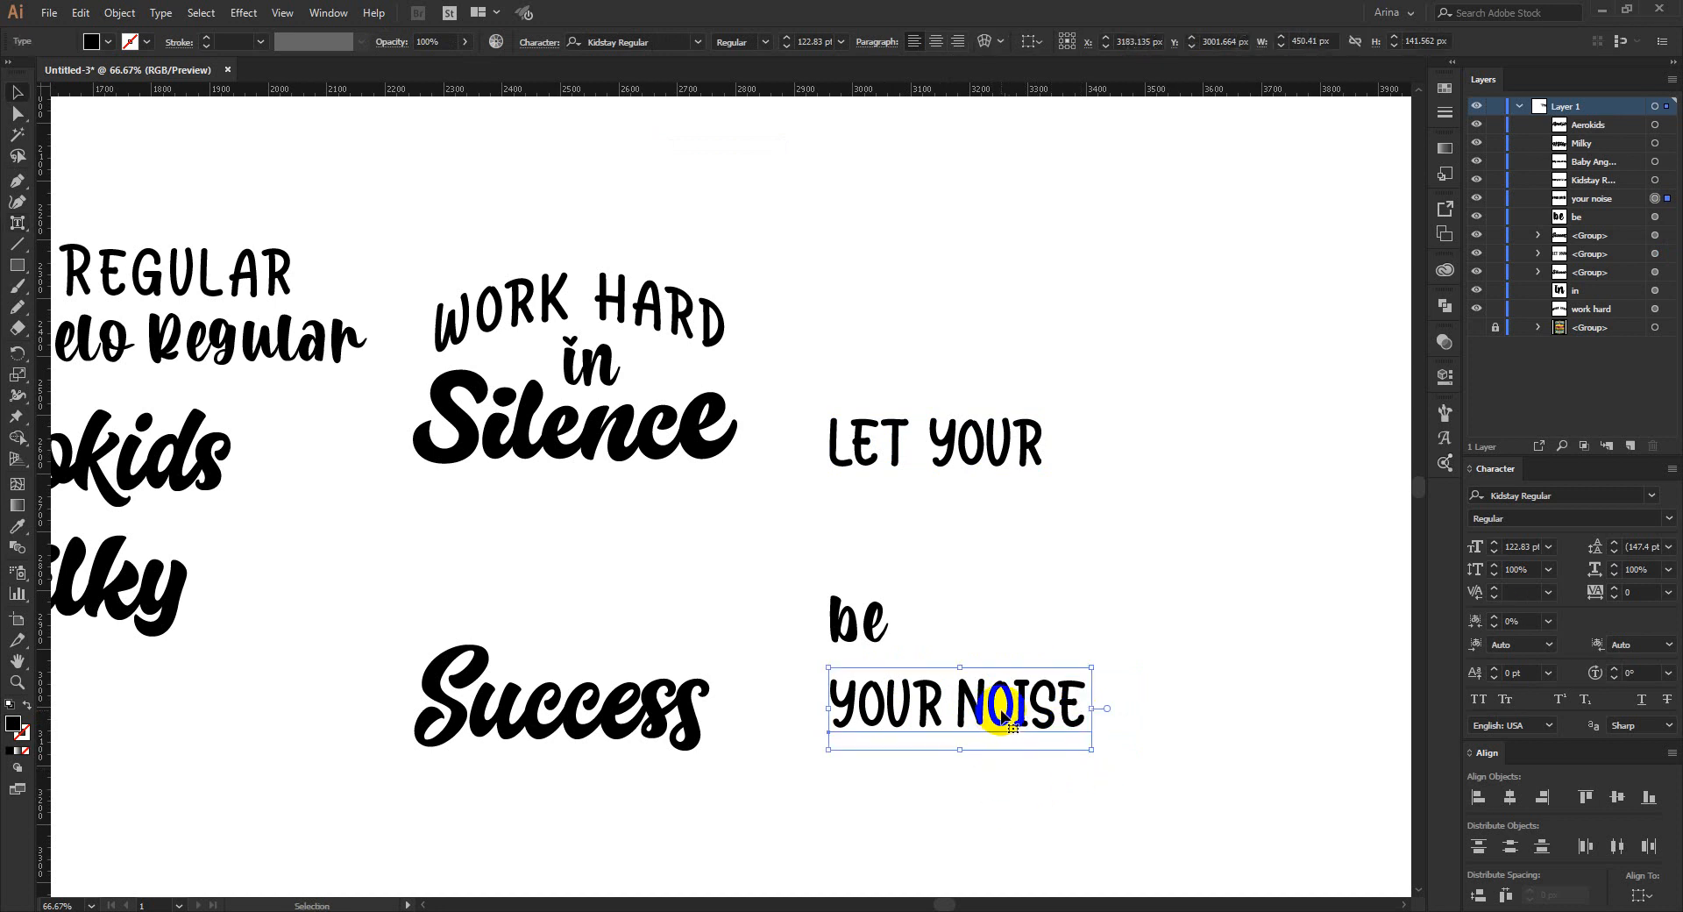
key("shift+t")
left_click(969, 707)
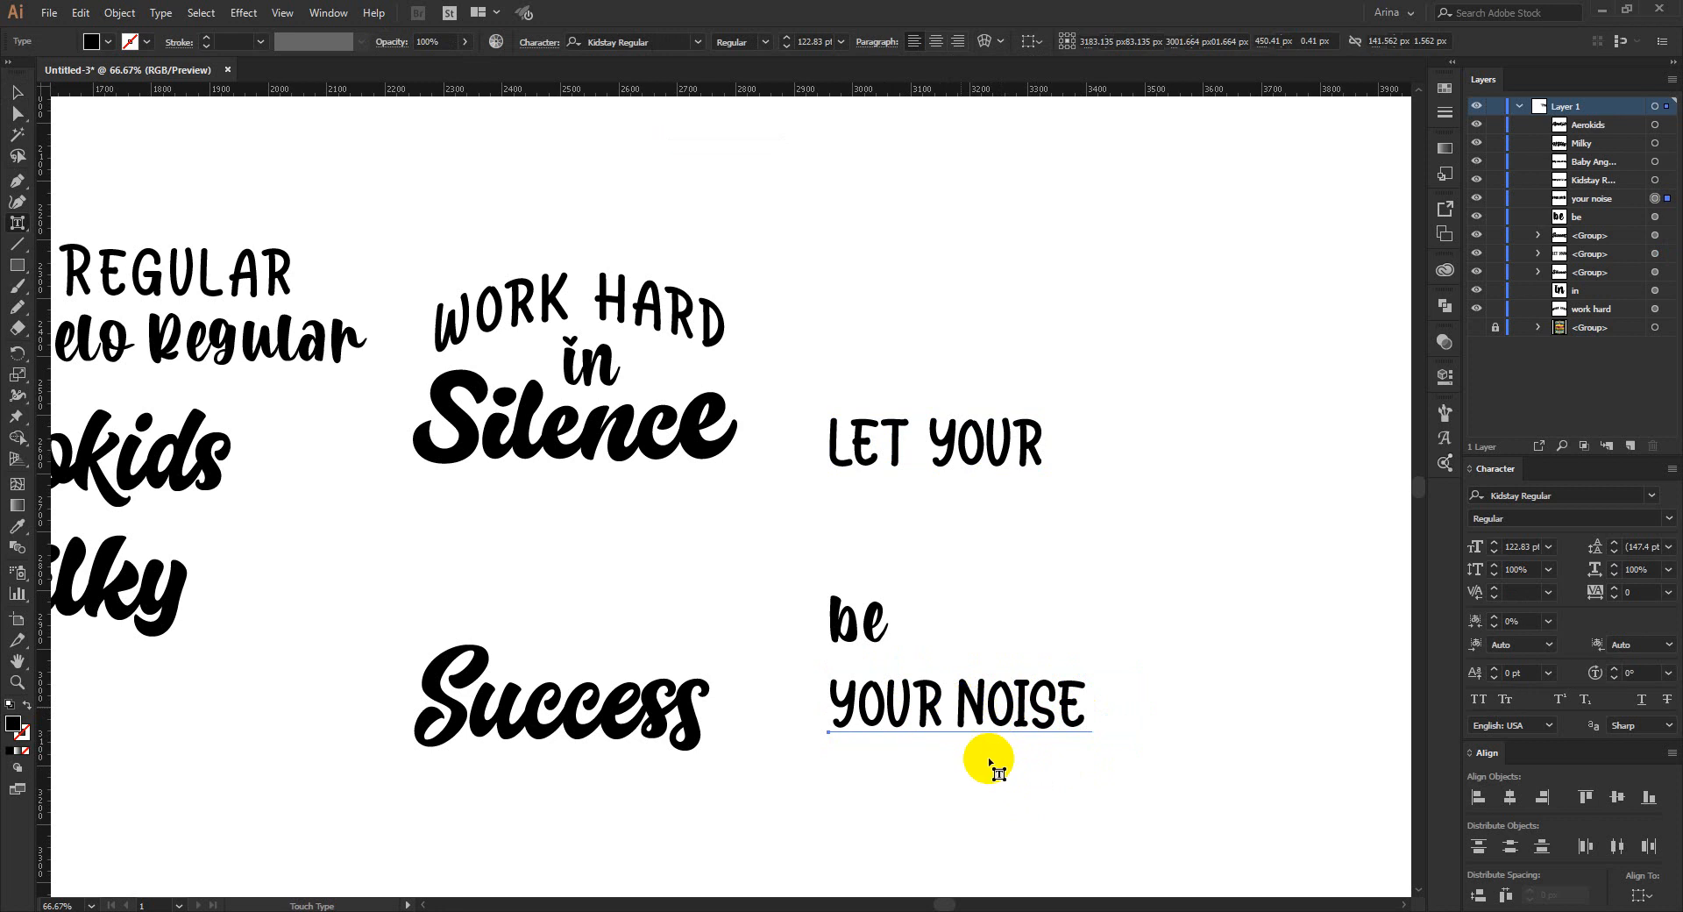
key("ctrl+z")
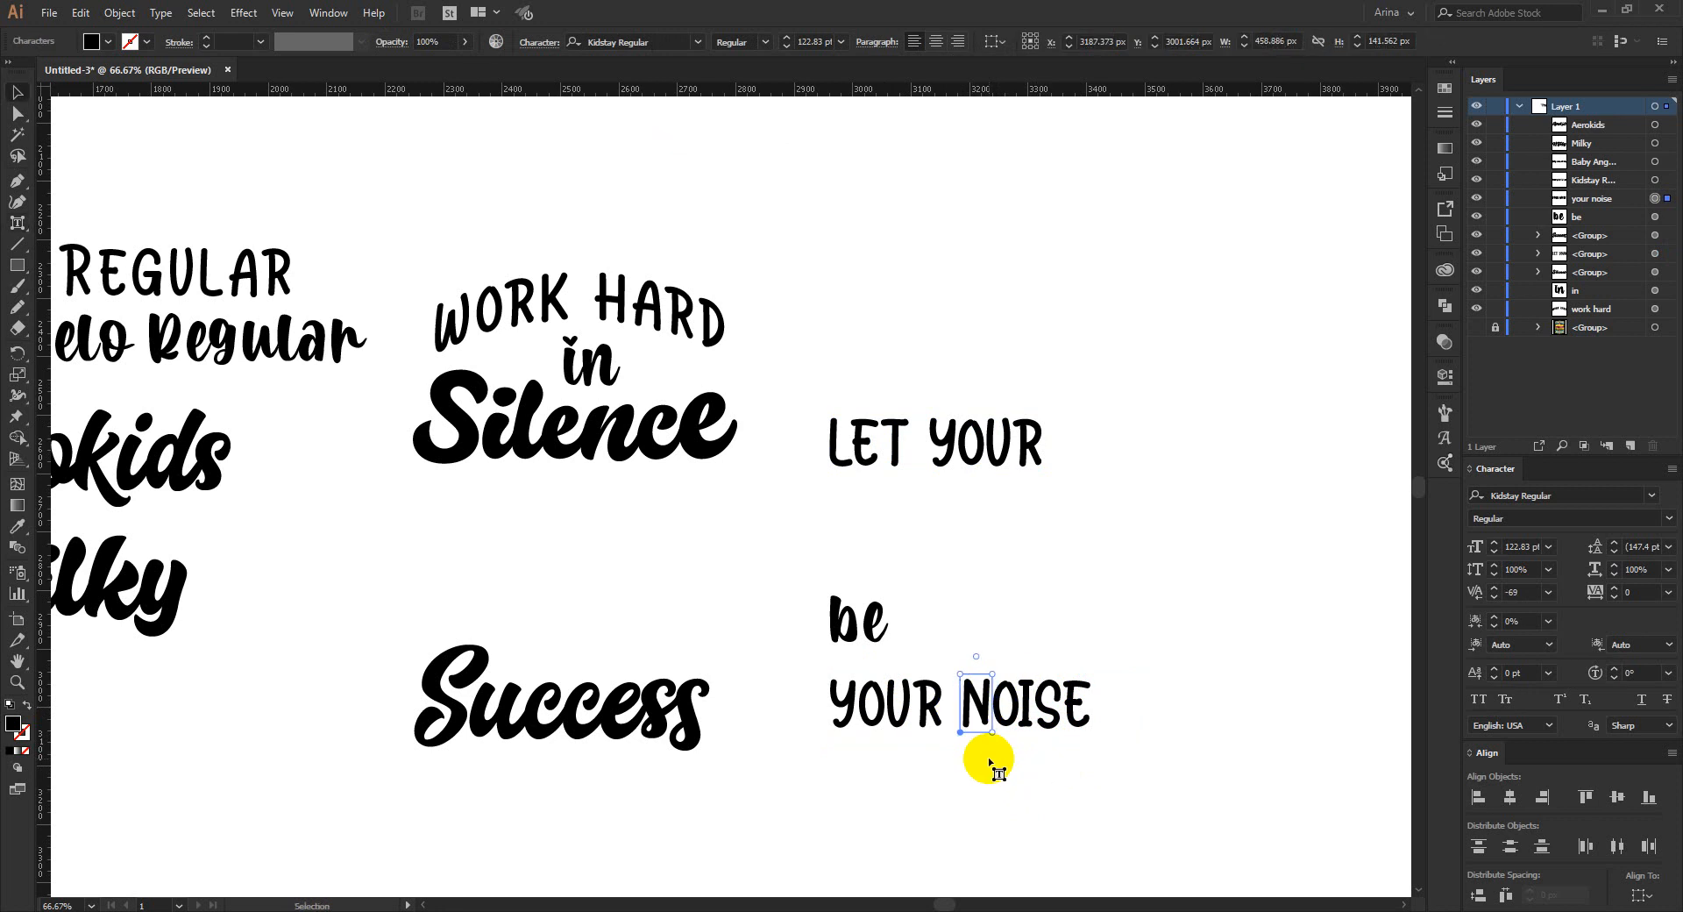
- Convert the "YOUR NOISE" text to outlines and deselect it
right_click(1011, 705)
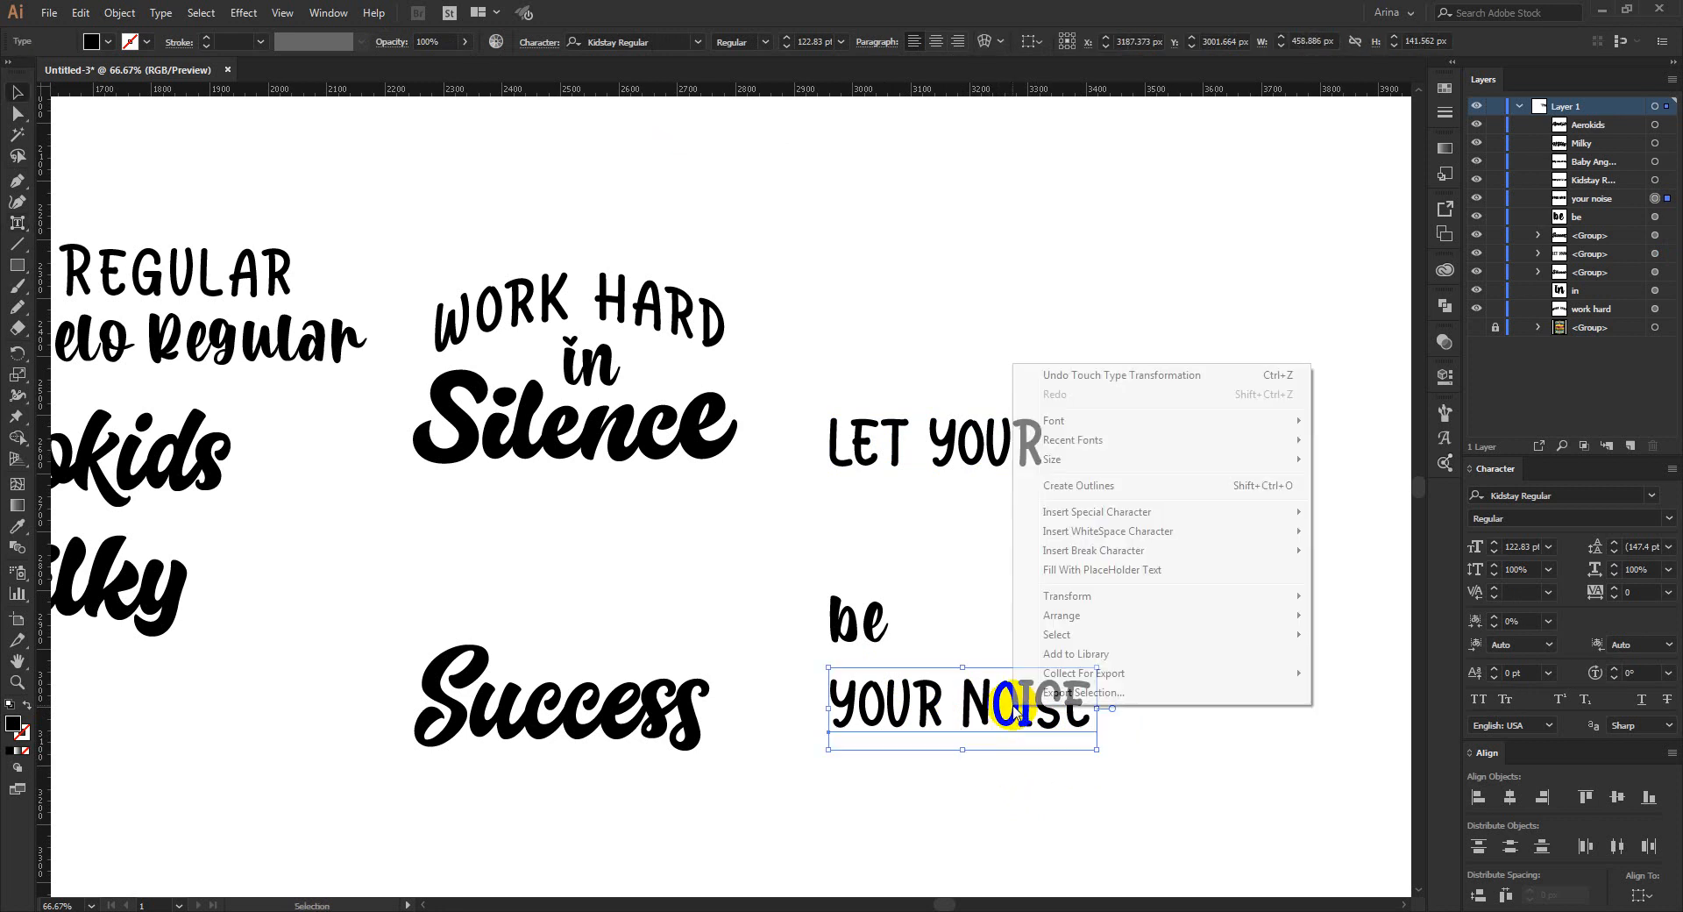
left_click(1085, 485)
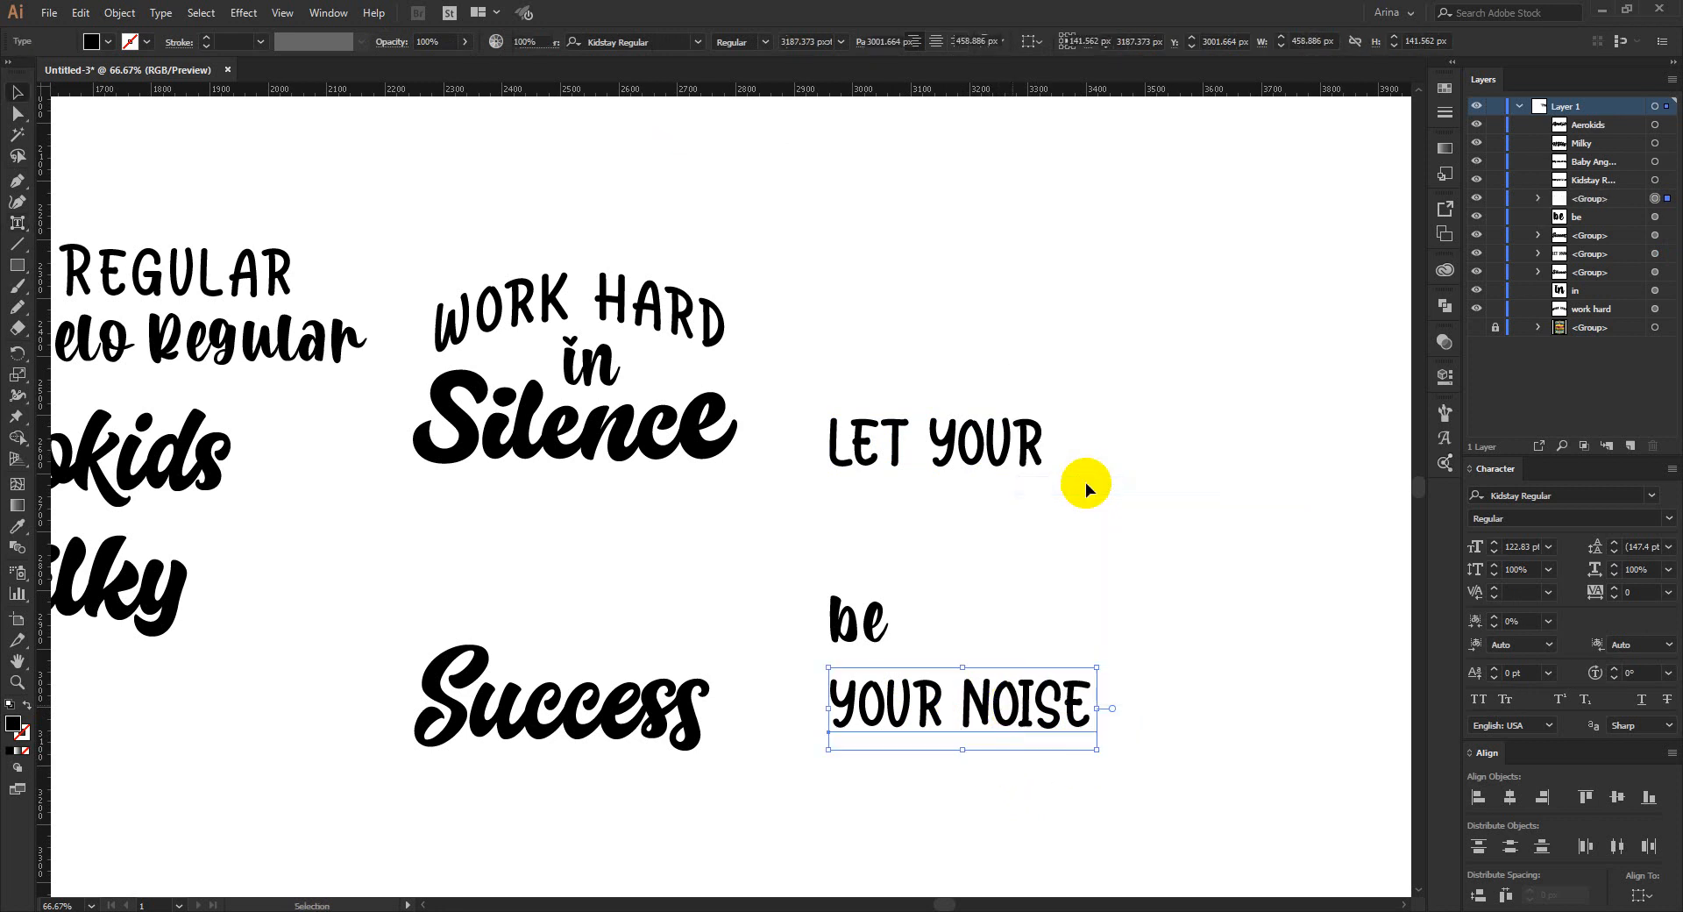
left_click(1013, 589)
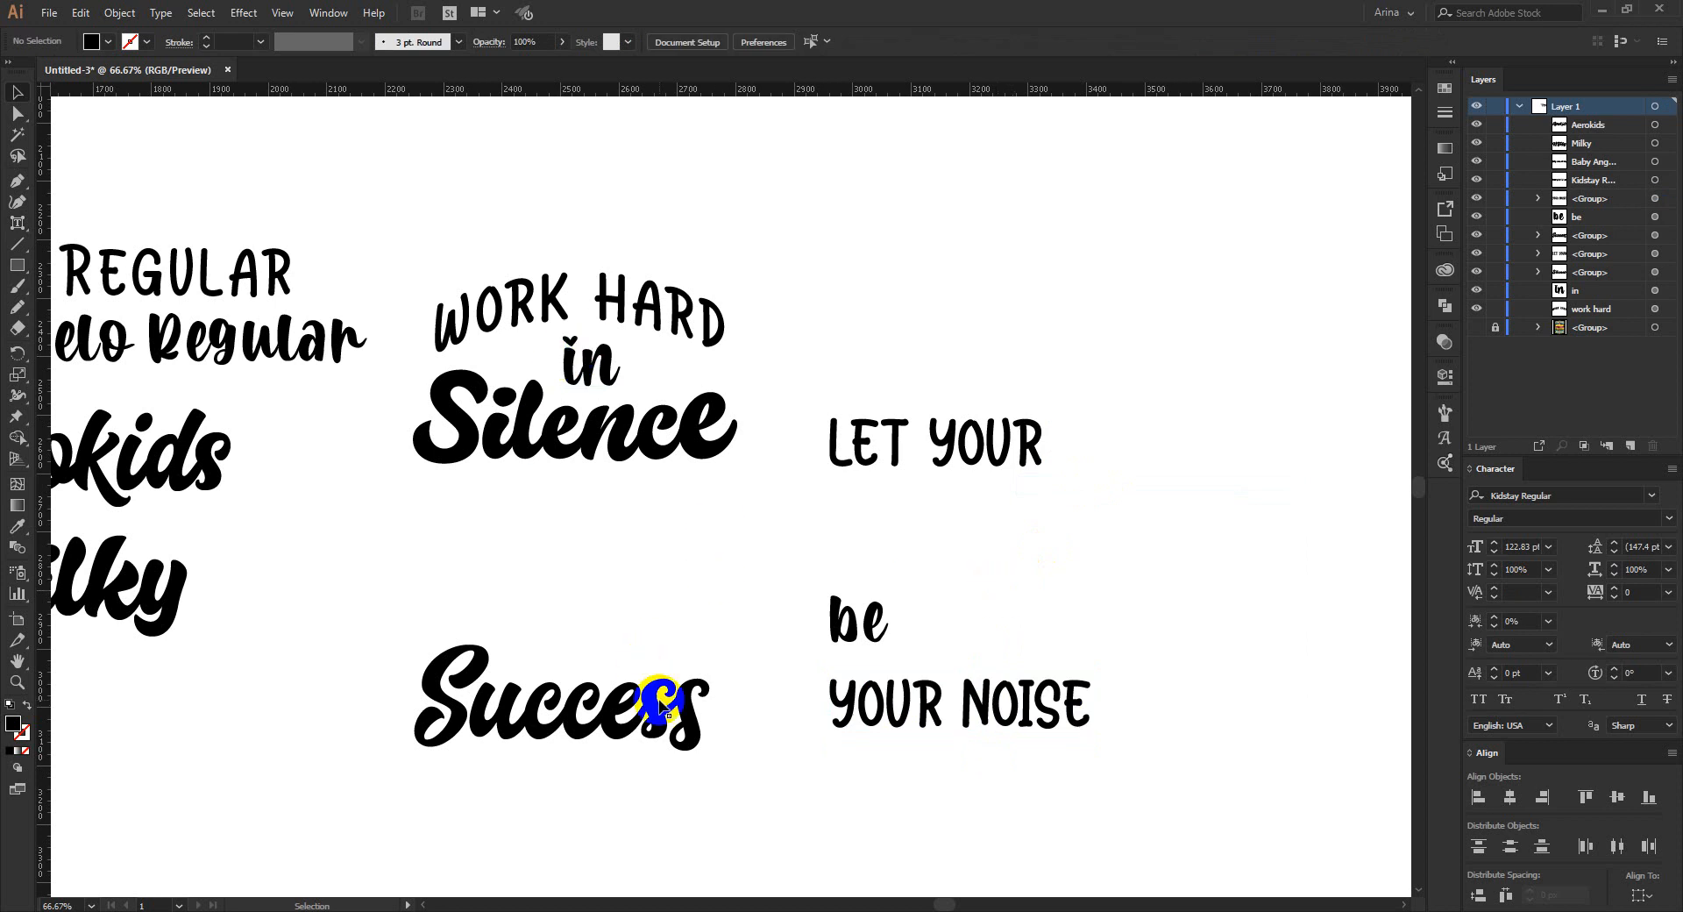
- Stack "LET YOUR", "Success", "be" and "YOUR NOISE" in that order closely beneath "Silence", converting "be" to outlines
left_click_drag(945, 458, 579, 514)
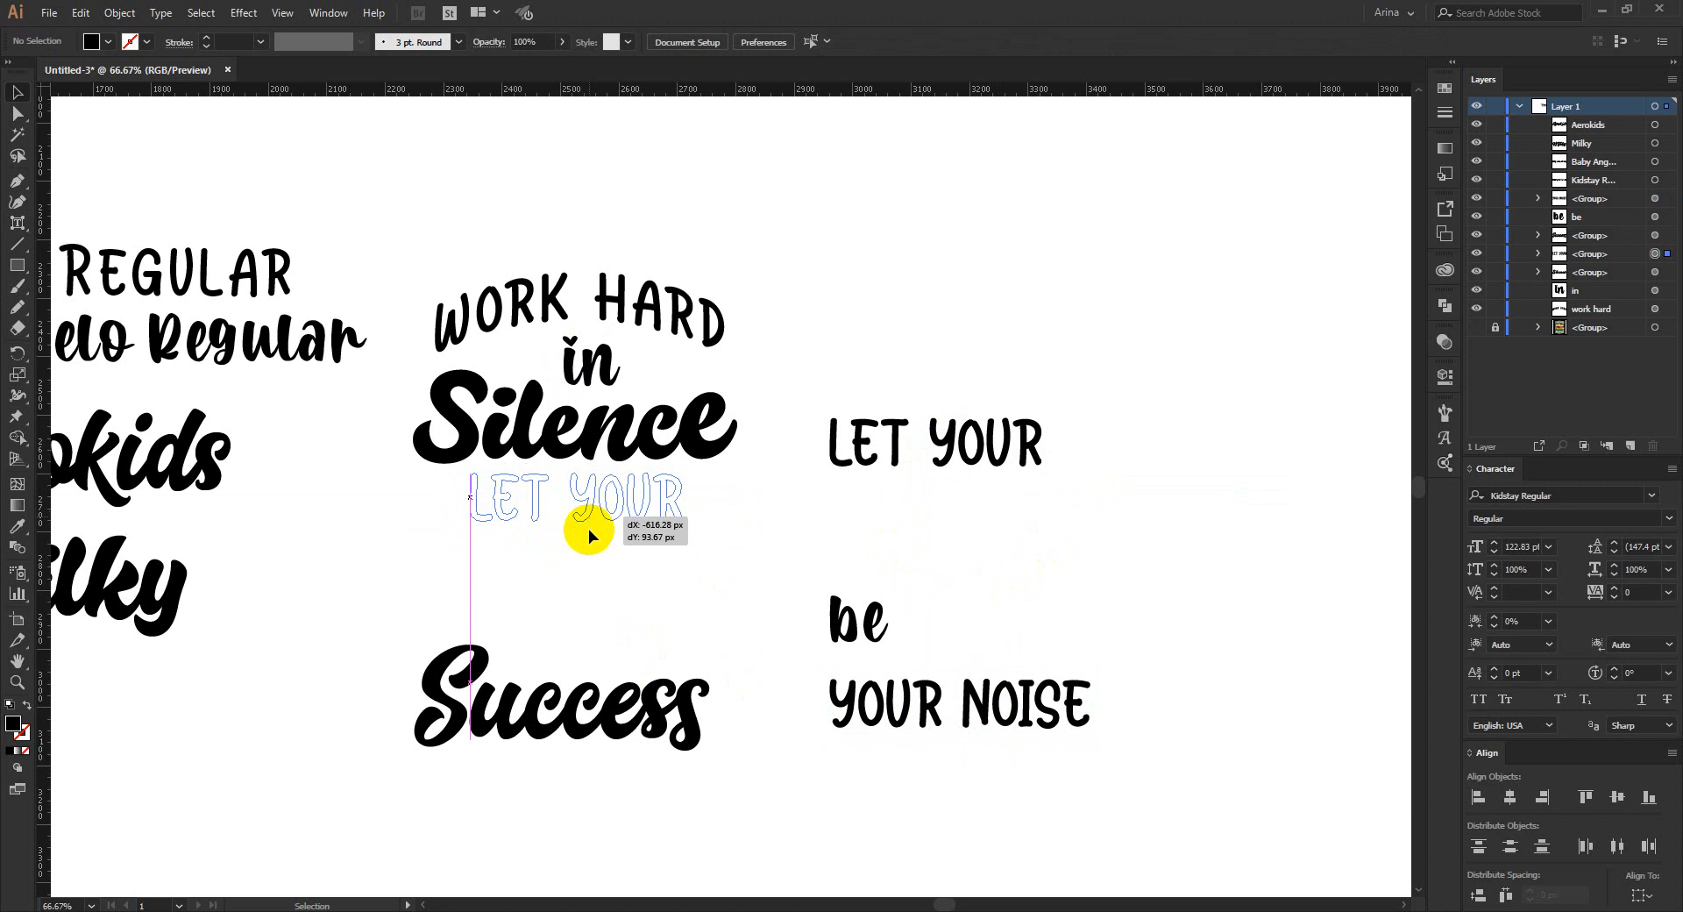
left_click_drag(651, 693, 693, 584)
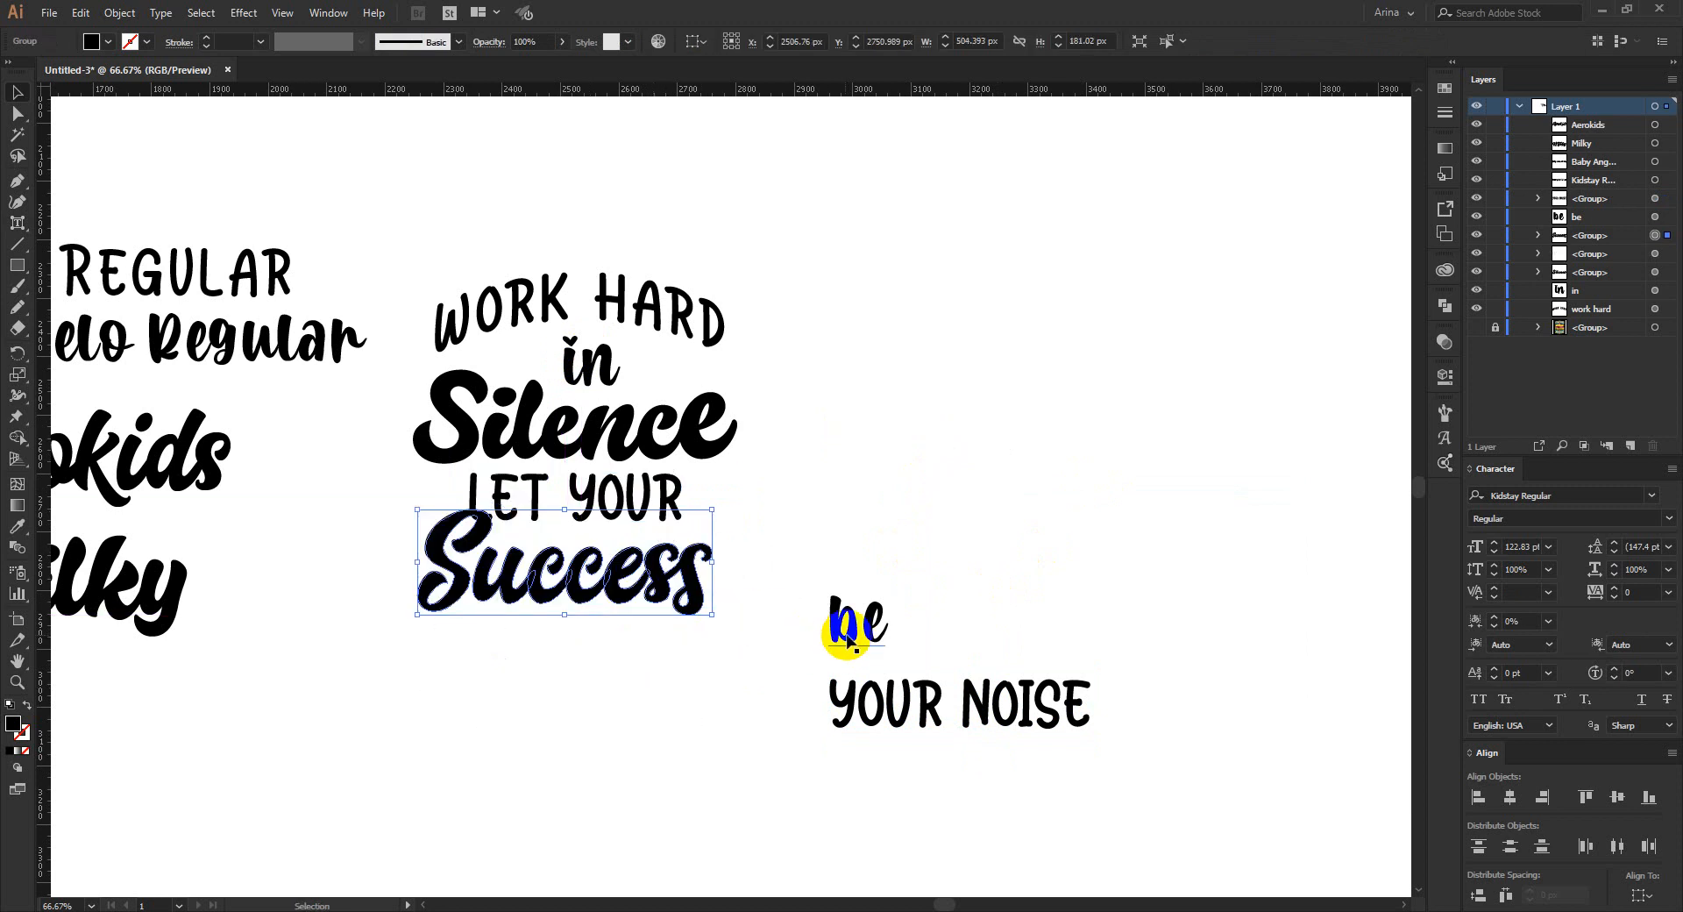
left_click_drag(846, 633, 578, 654)
right_click(577, 654)
left_click(646, 436)
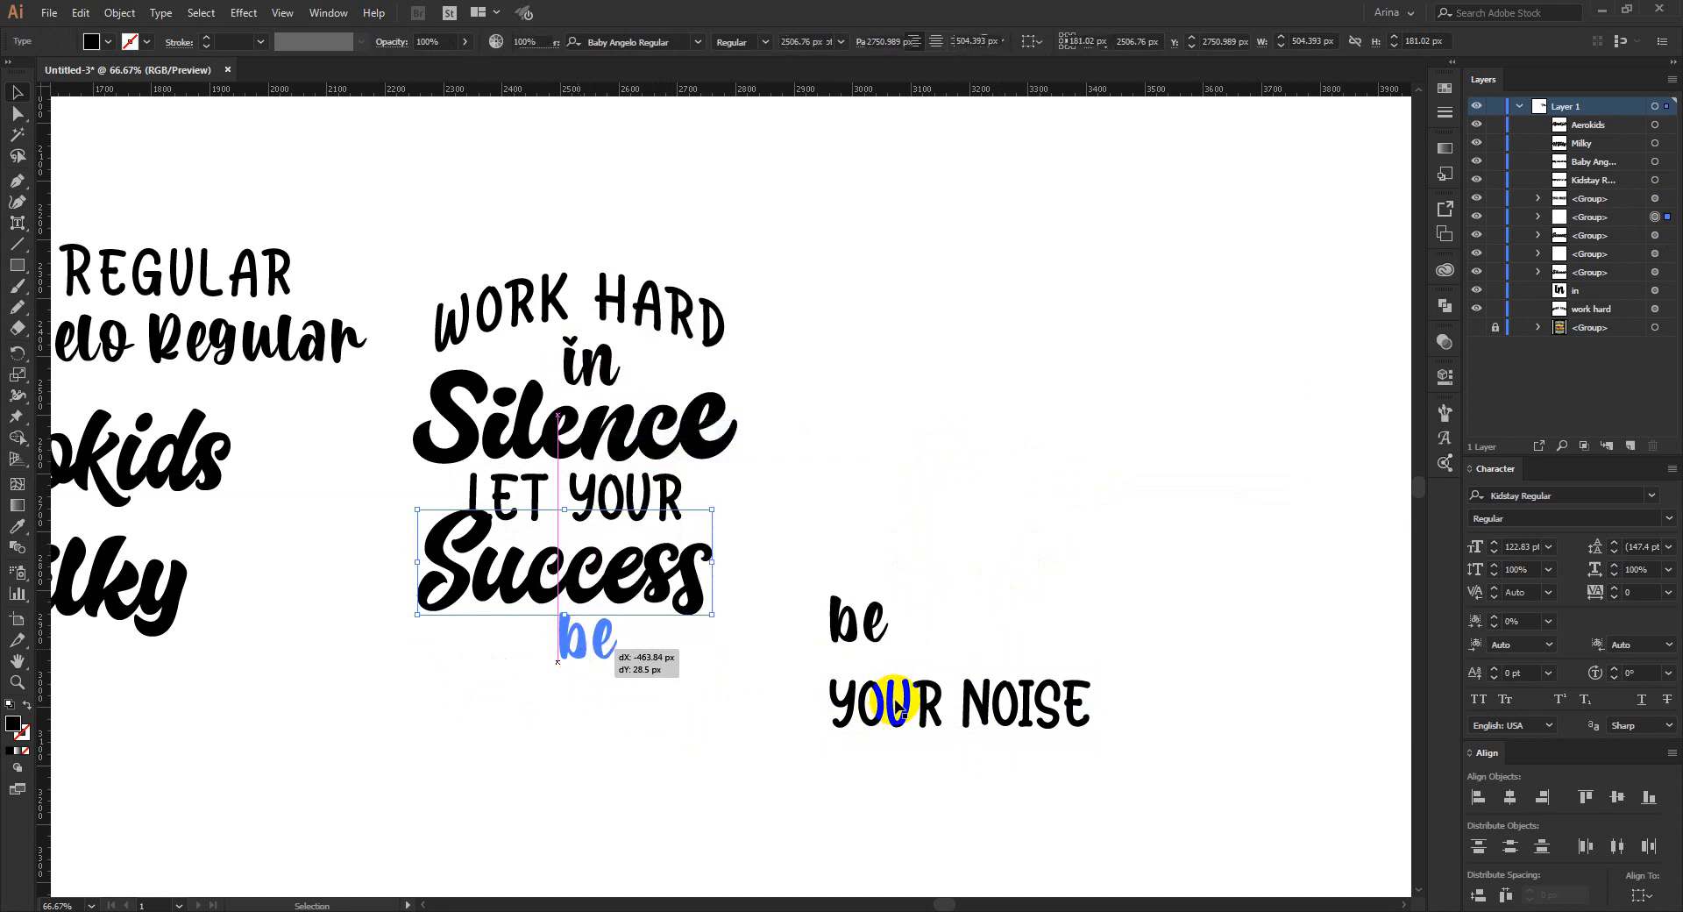
left_click_drag(901, 710, 527, 687)
- Convert the remaining live text, the arched "WORK HARD" and the word "in", to outlines
left_click_drag(784, 786, 499, 184)
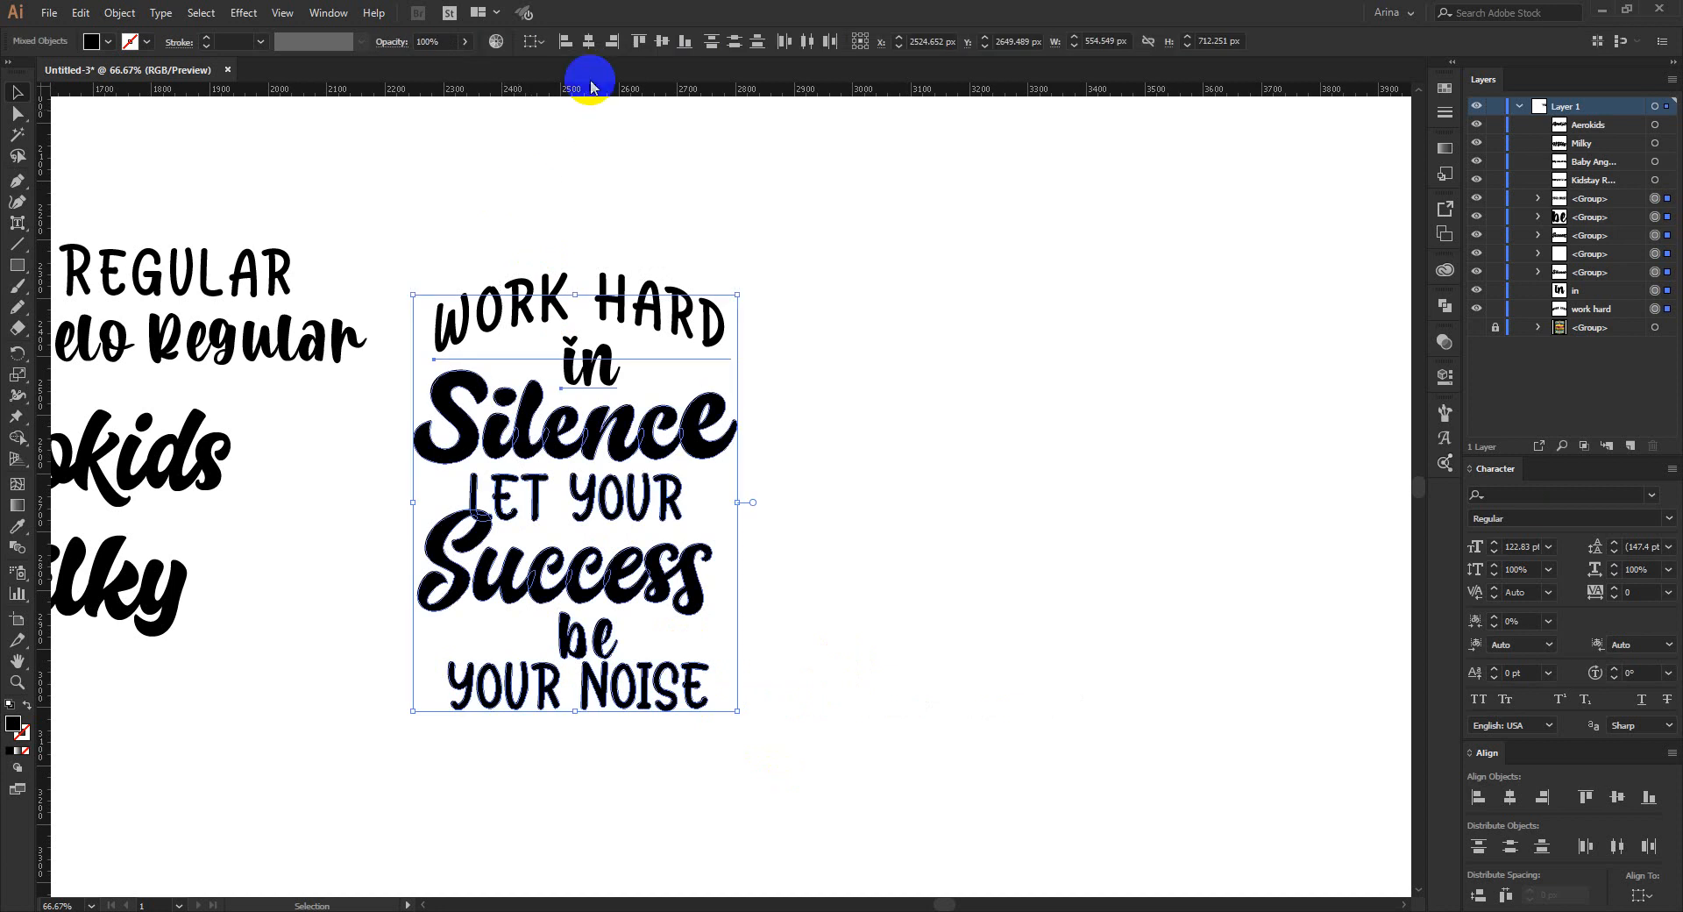
left_click(623, 378)
right_click(657, 291)
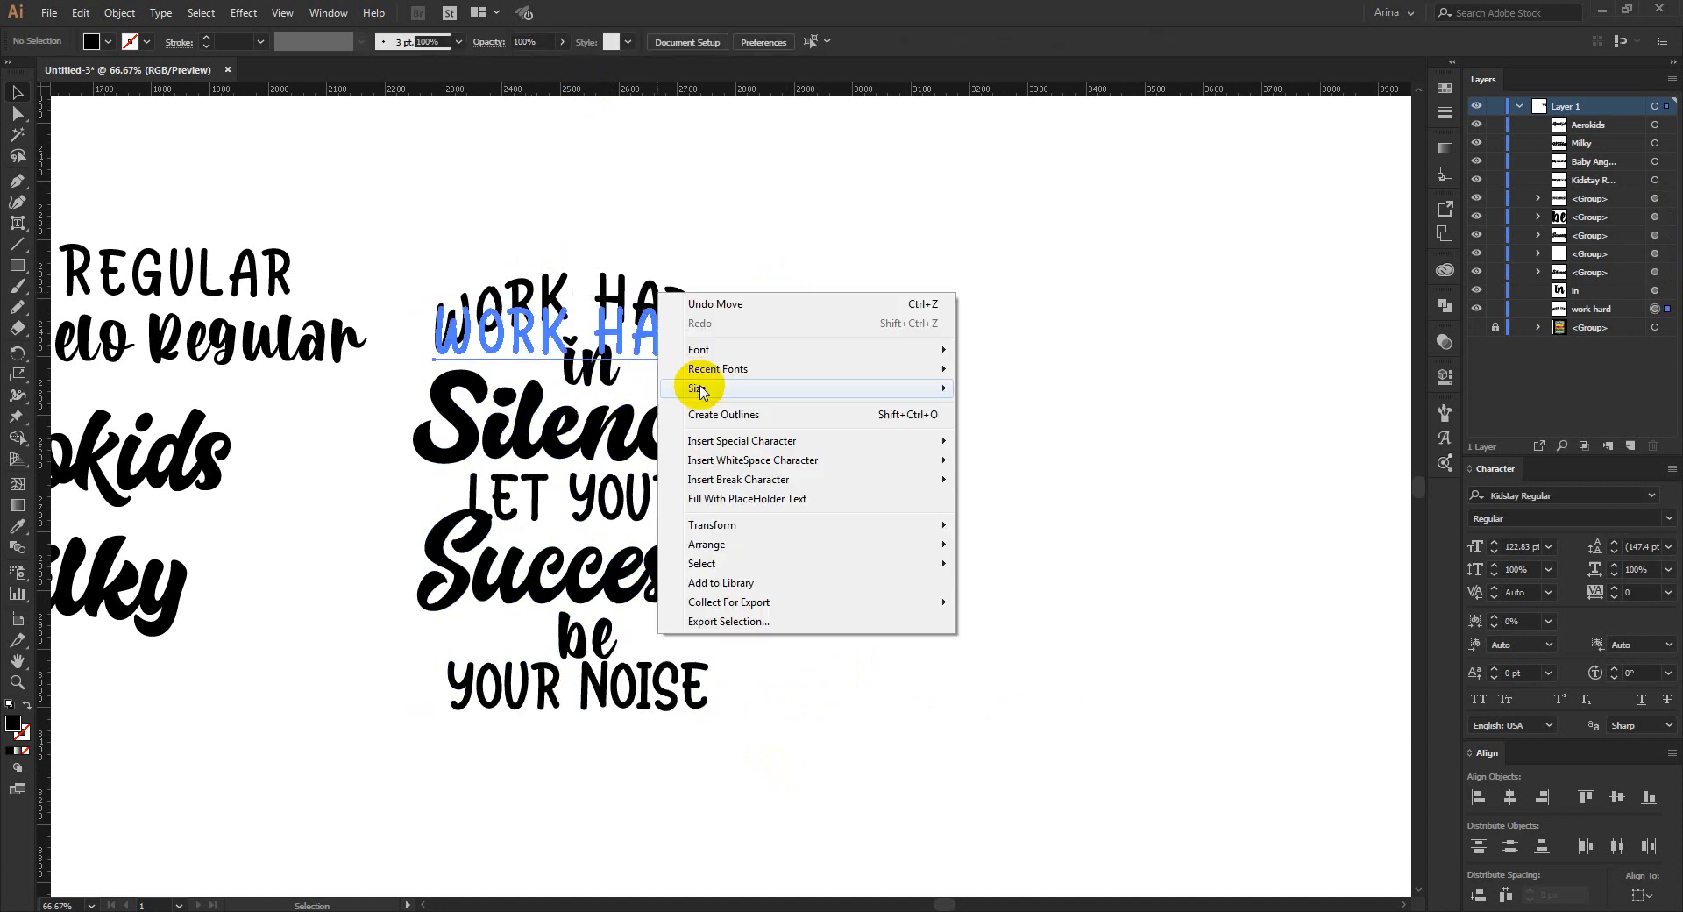
left_click(702, 412)
left_click(601, 373)
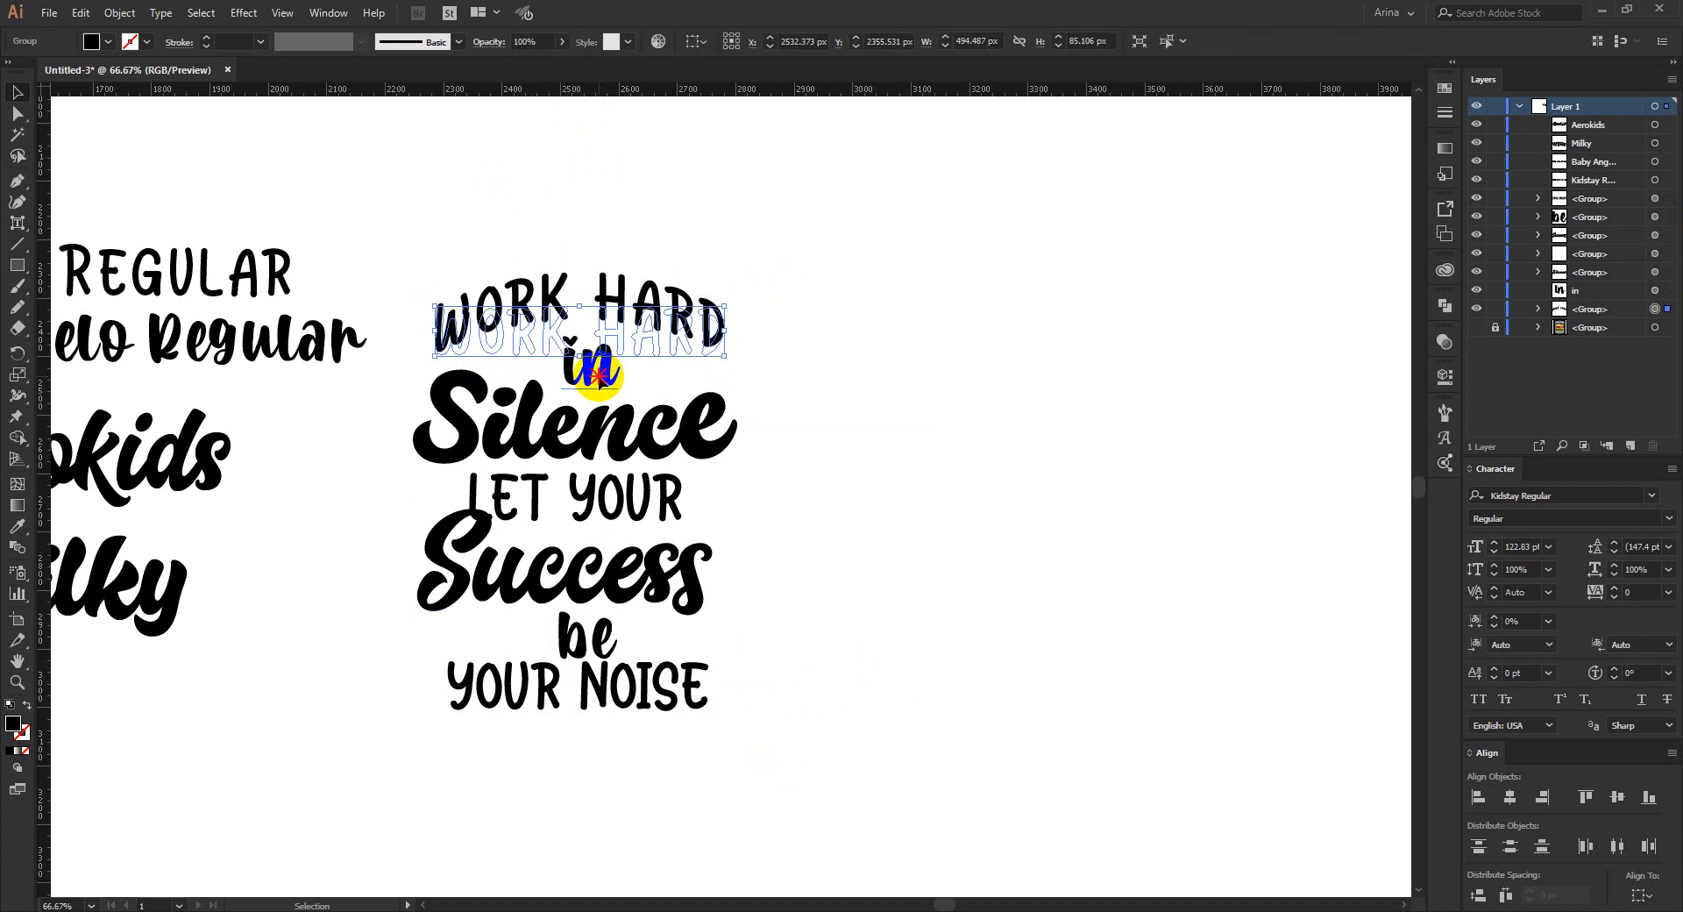
right_click(601, 377)
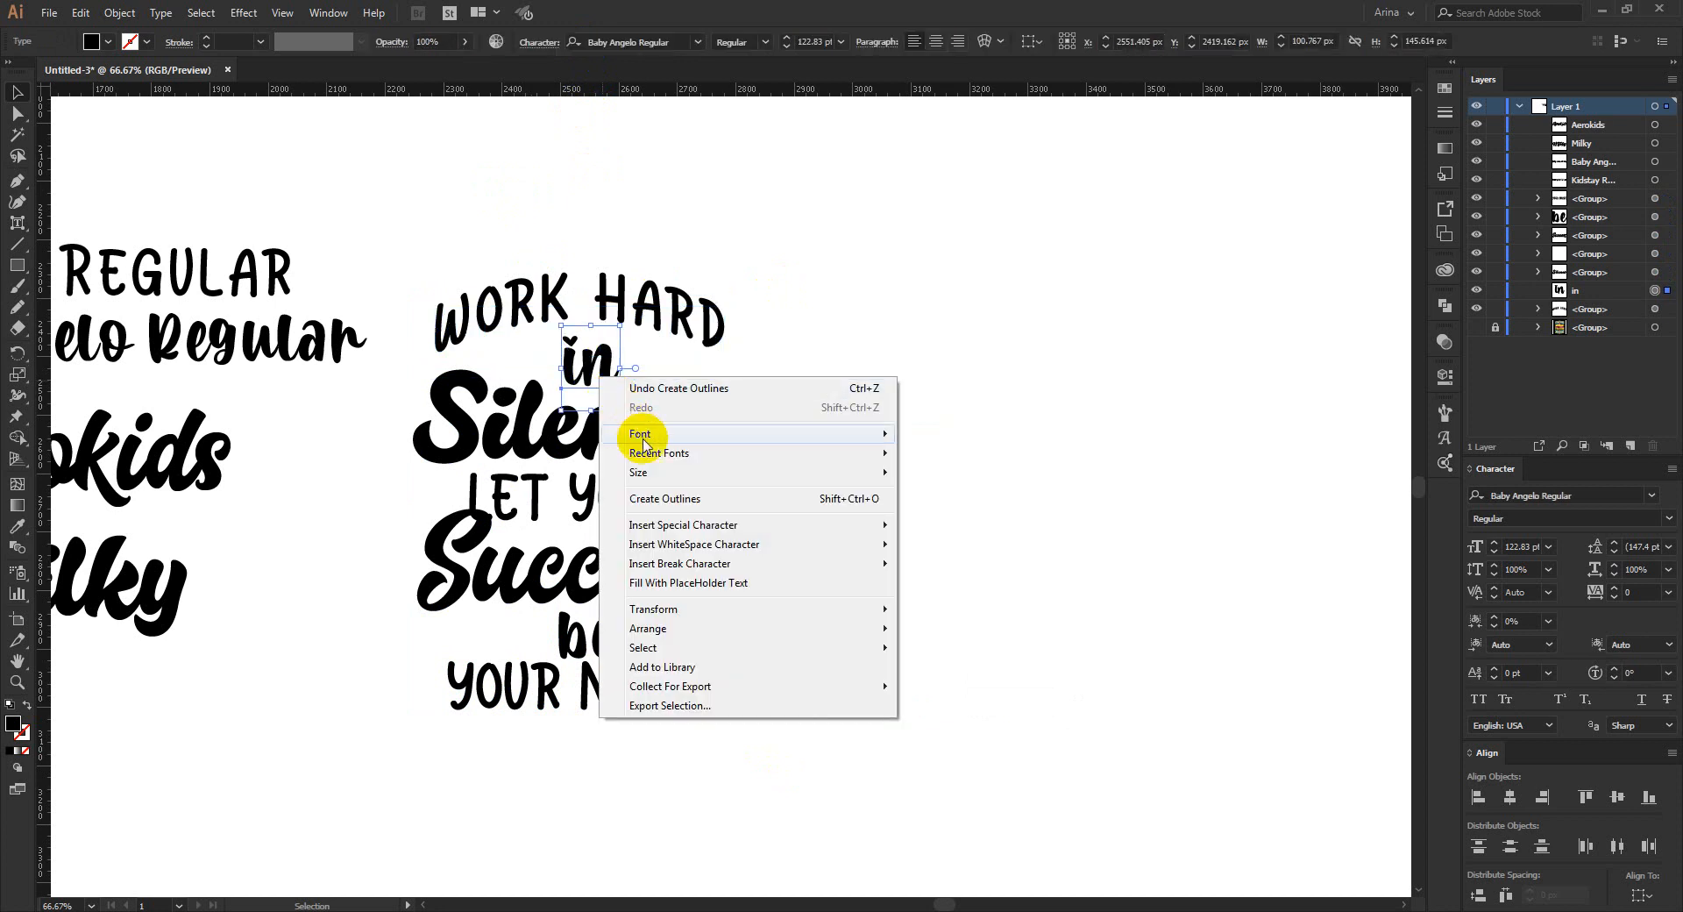
left_click(668, 498)
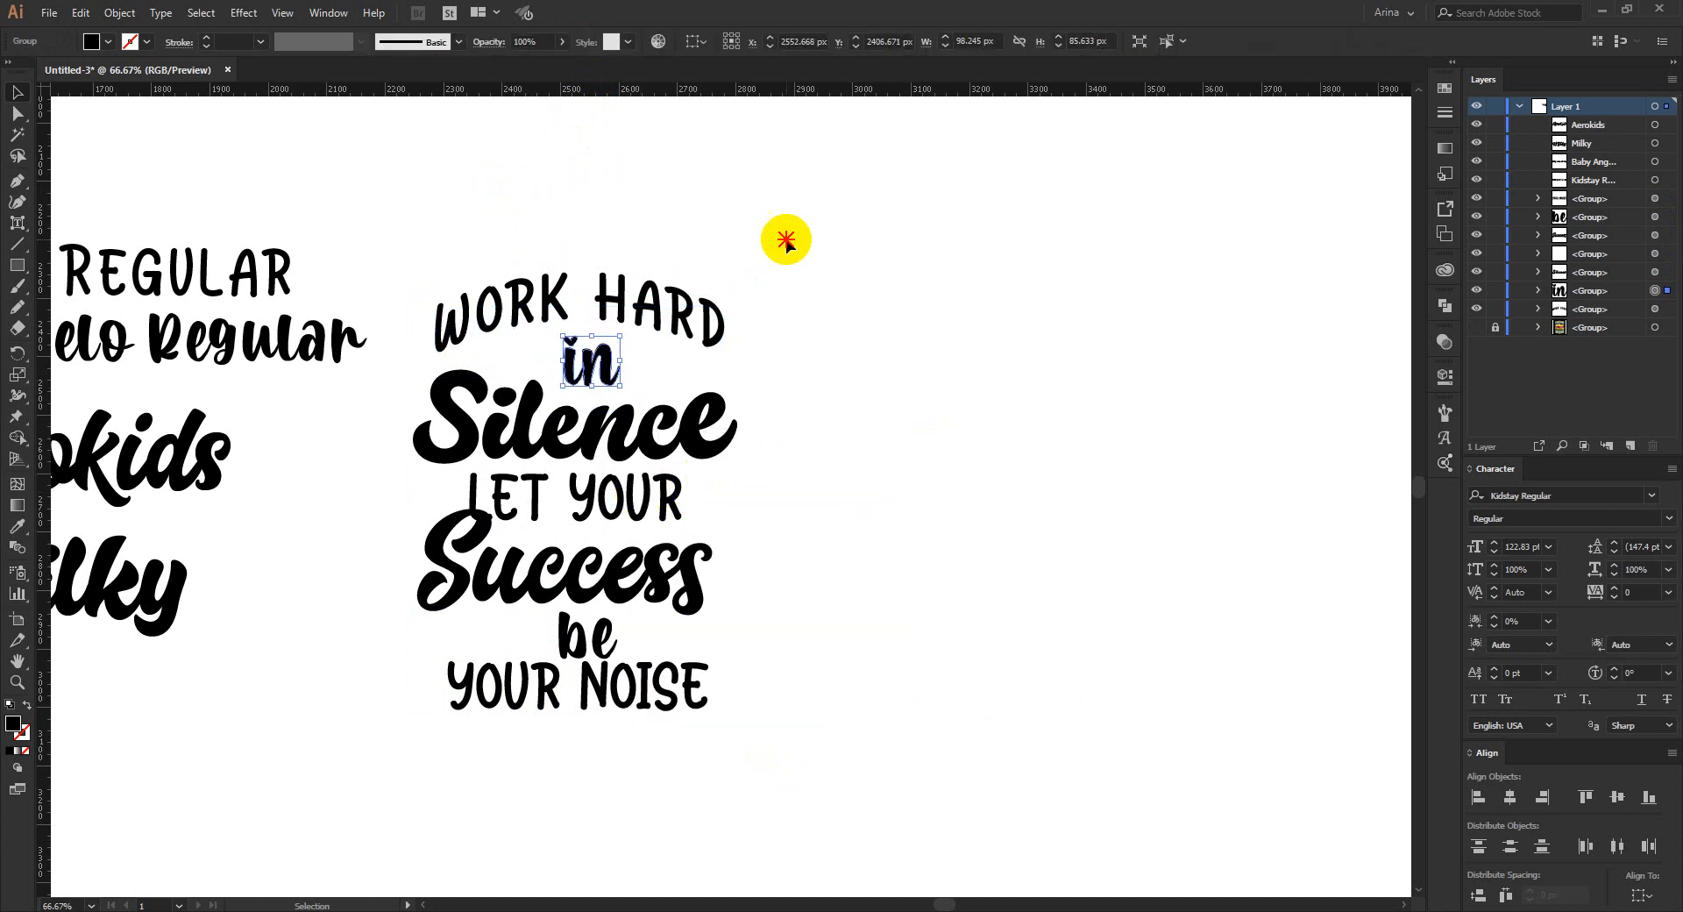
- Expand the appearance of the whole stacked quote so the "WORK HARD" arch becomes real shapes, and deselect it
left_click_drag(786, 239, 394, 776)
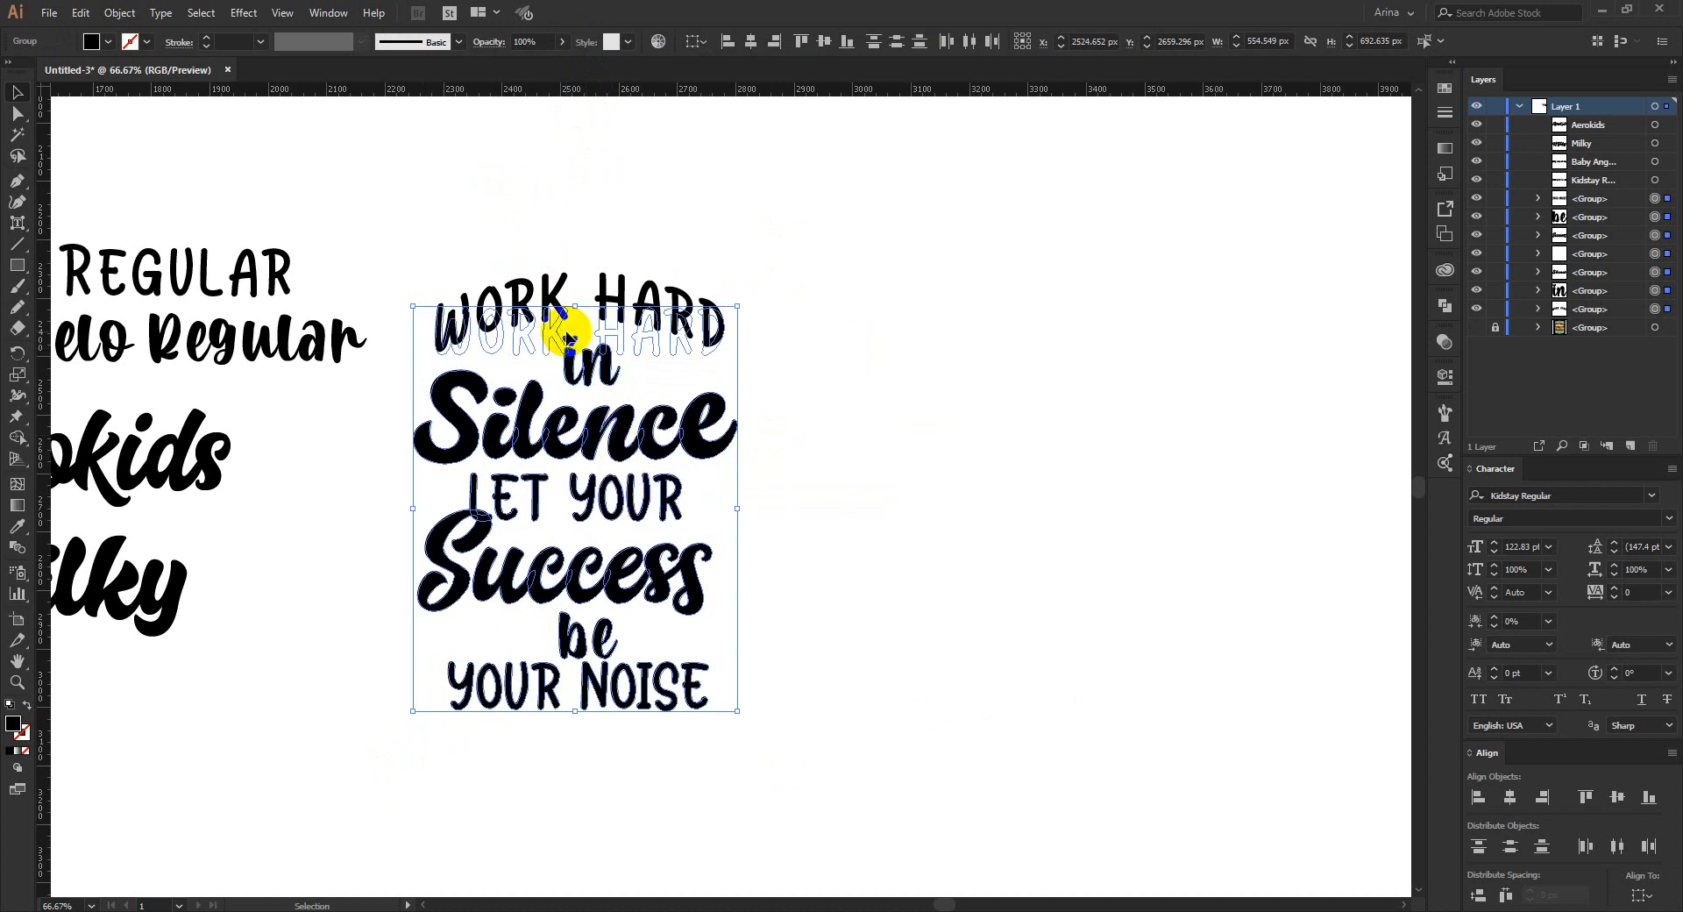
left_click(119, 13)
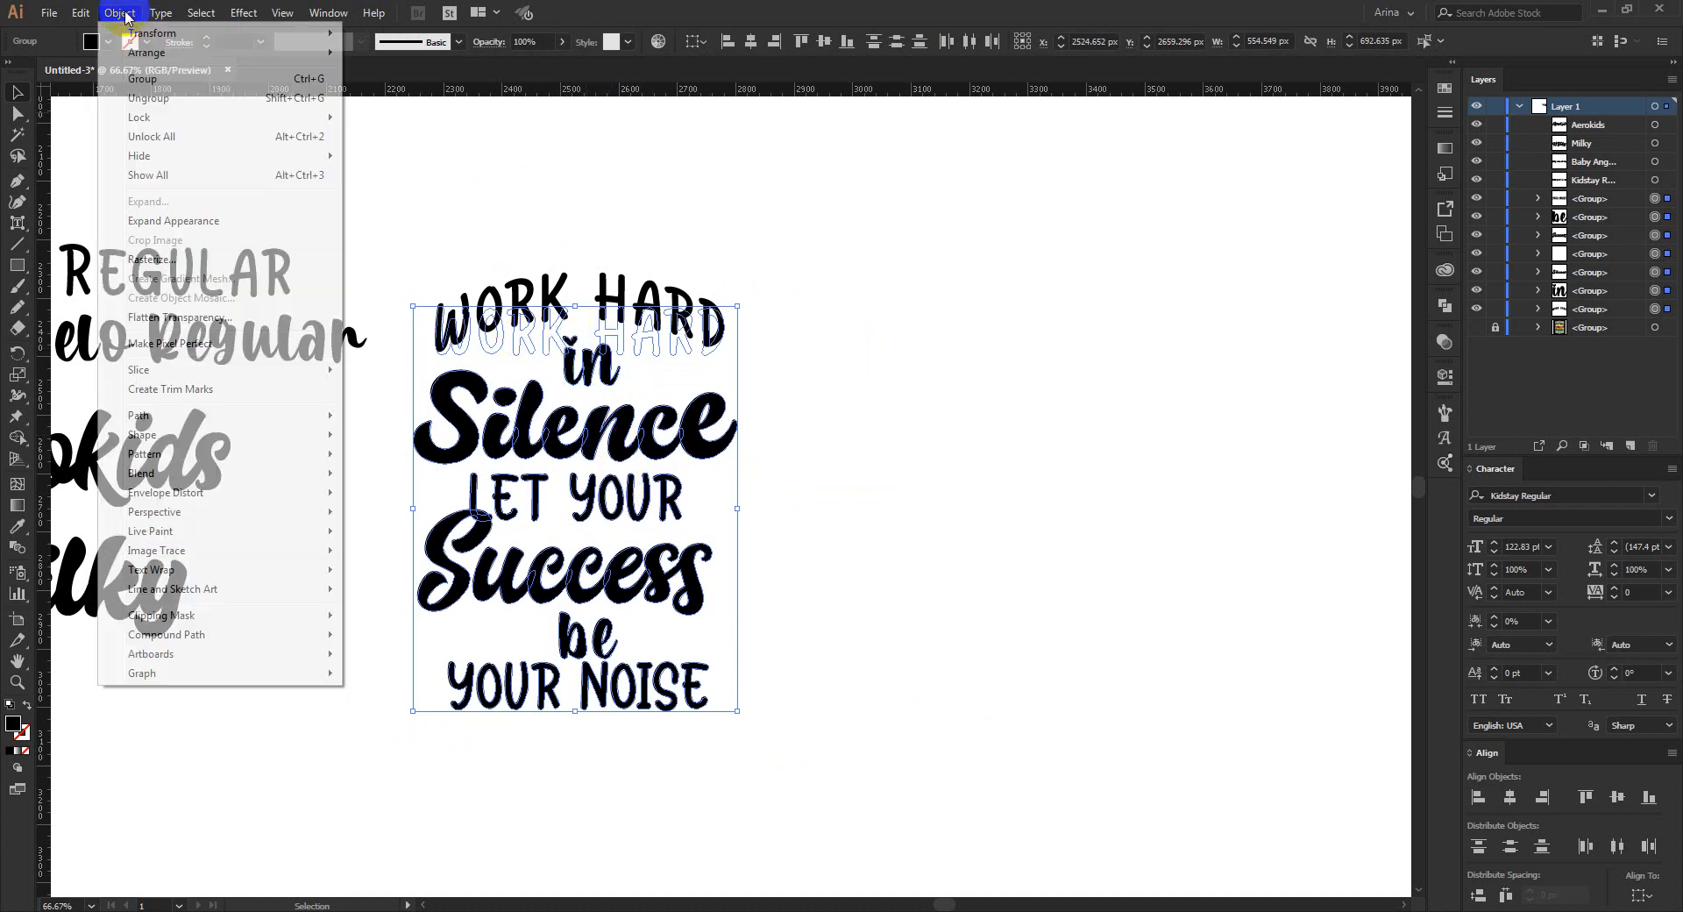
left_click(168, 221)
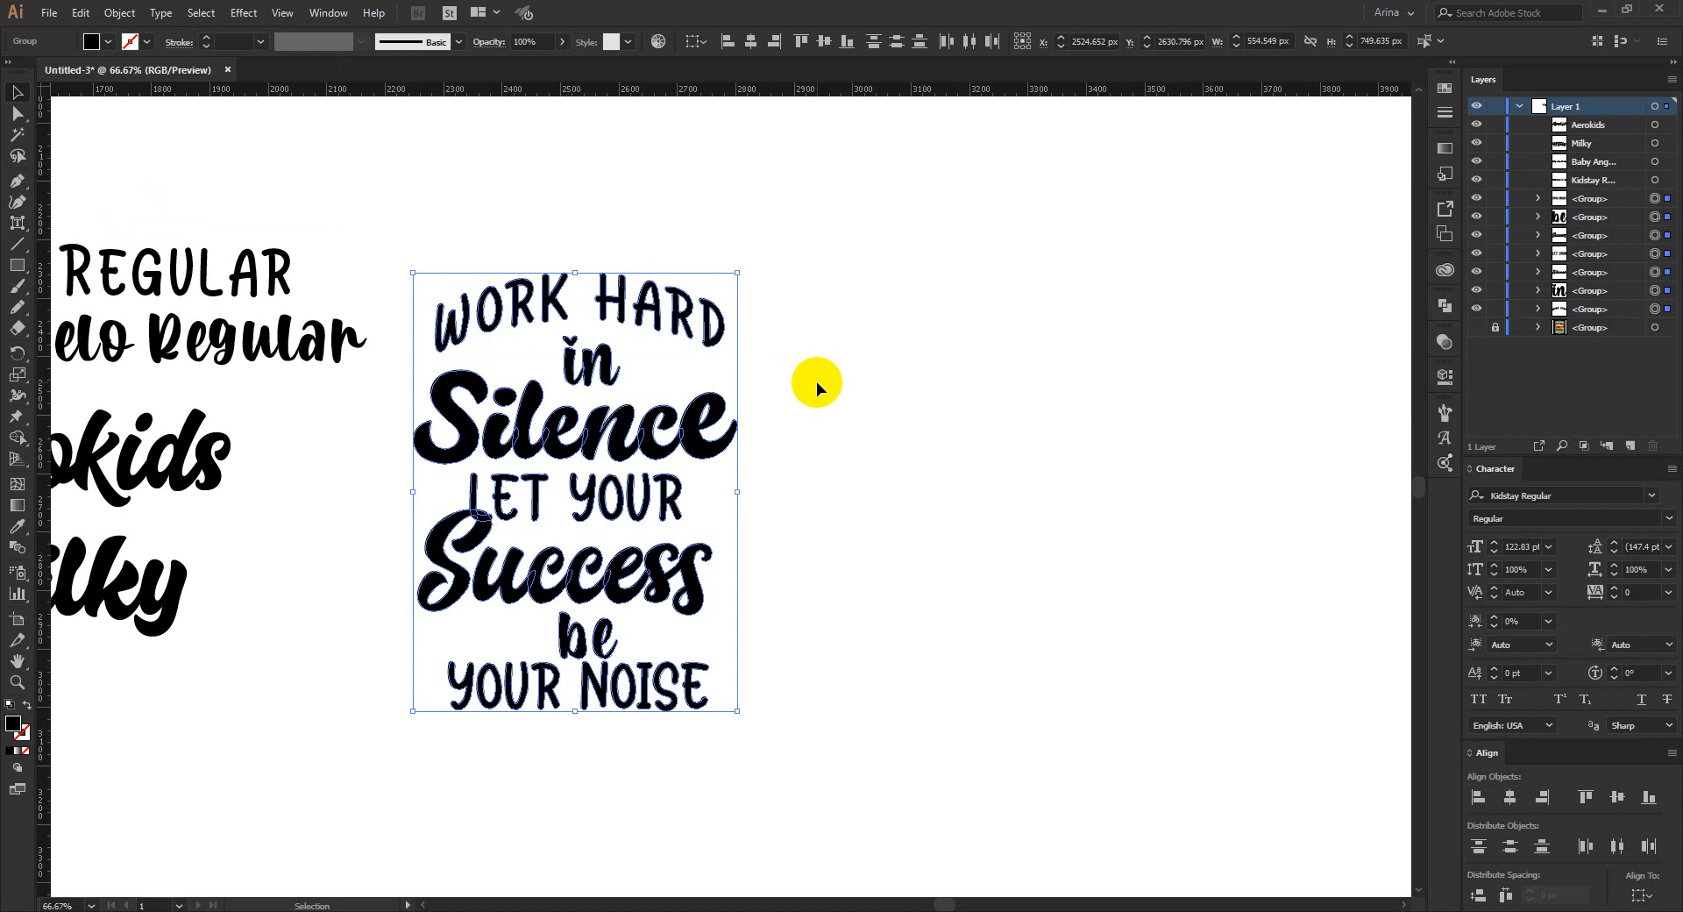
left_click(818, 381)
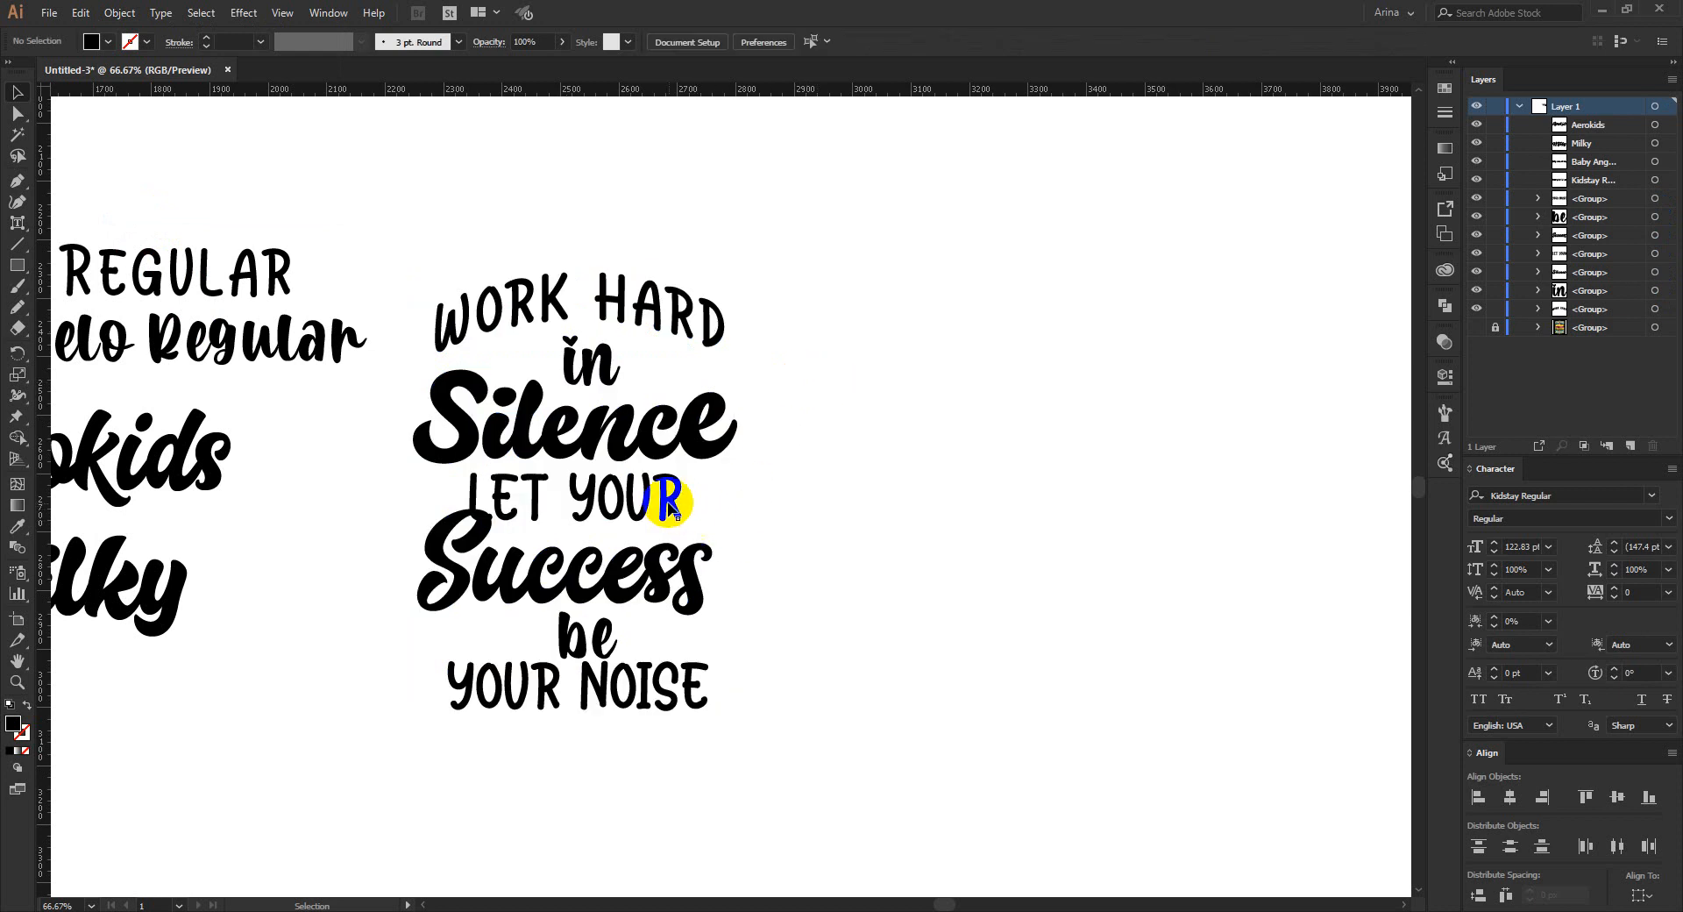
- Move "LET YOUR" out of the stack to its right and nudge "Silence" up closer to "in"
left_click_drag(670, 493, 605, 312)
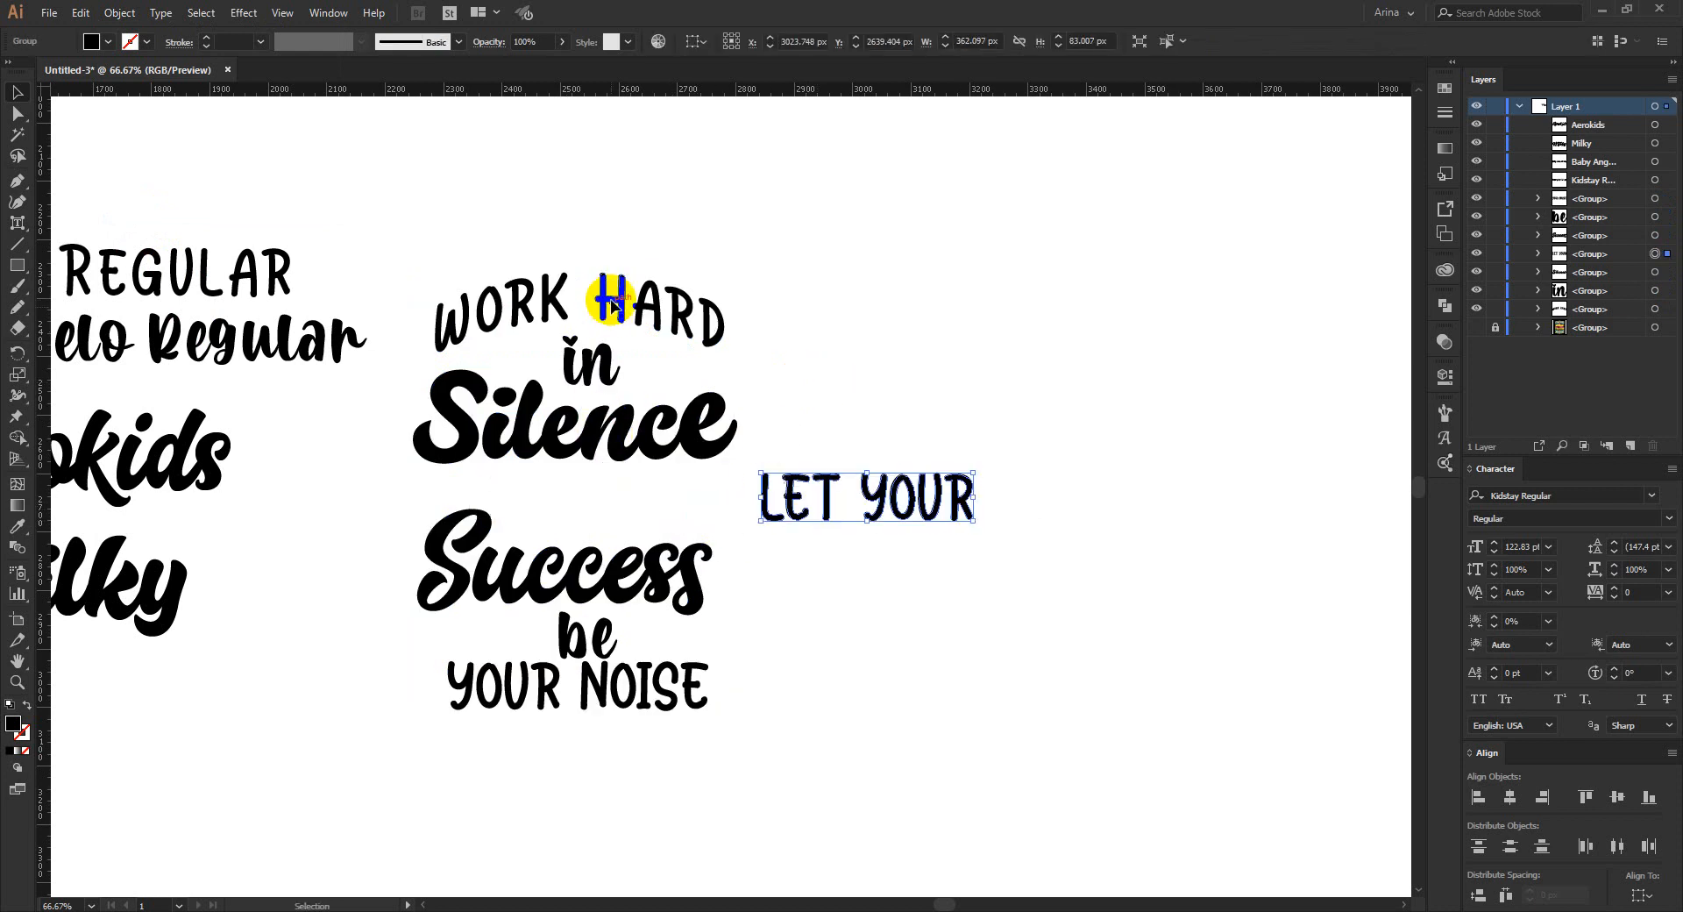
left_click(617, 419)
left_click(633, 392)
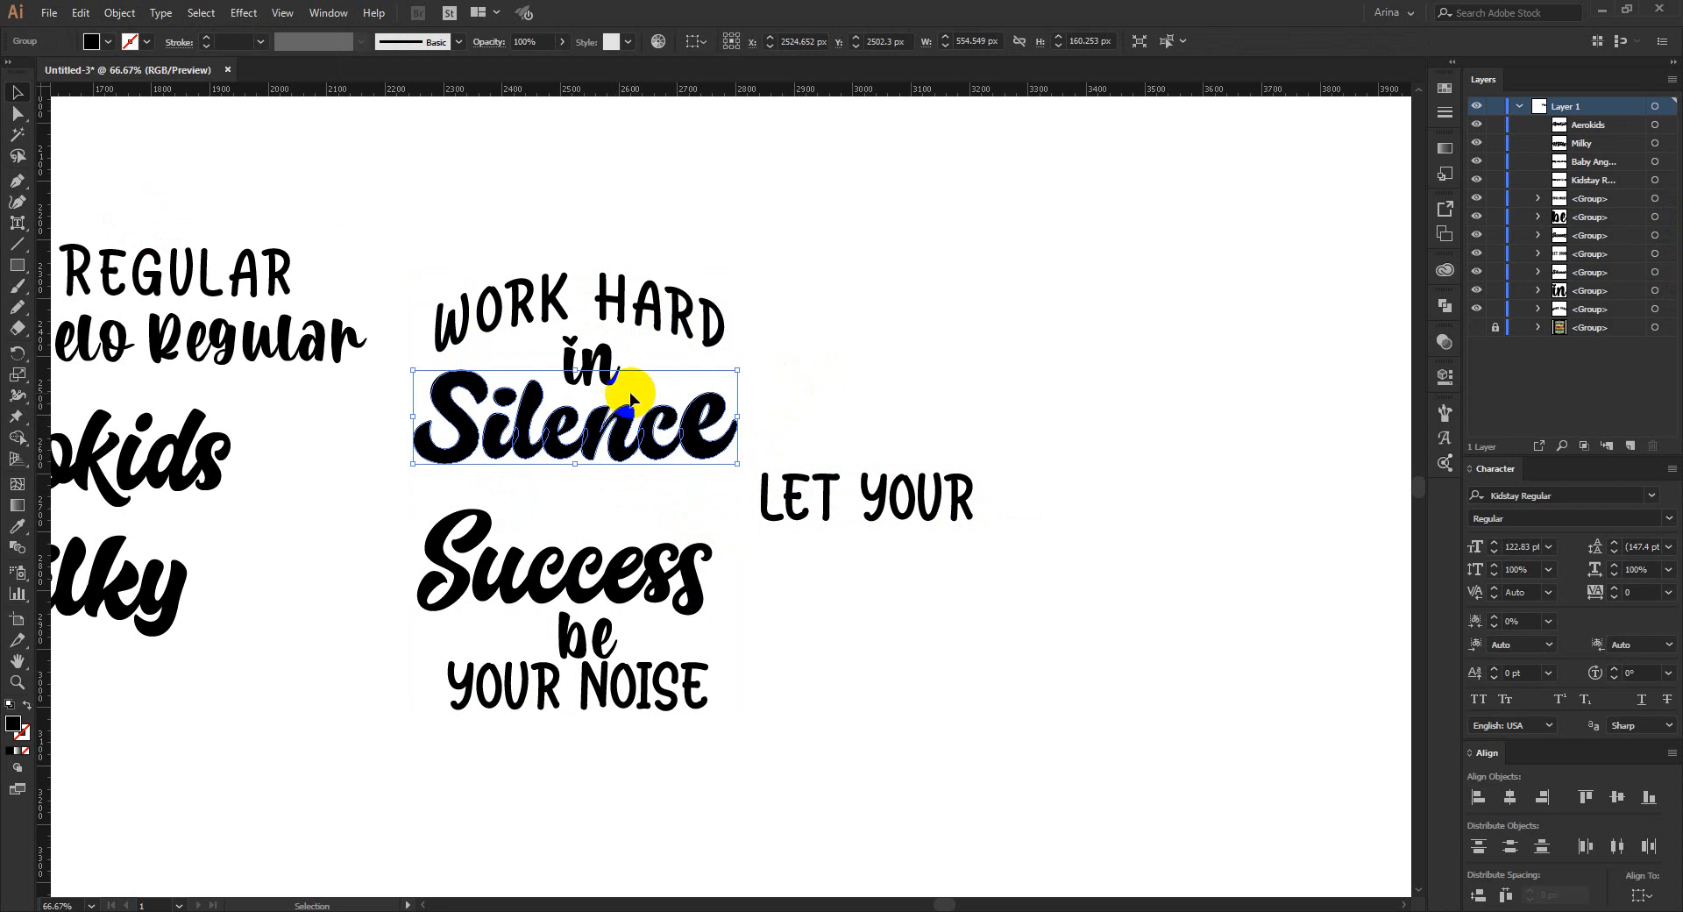
left_click(599, 410)
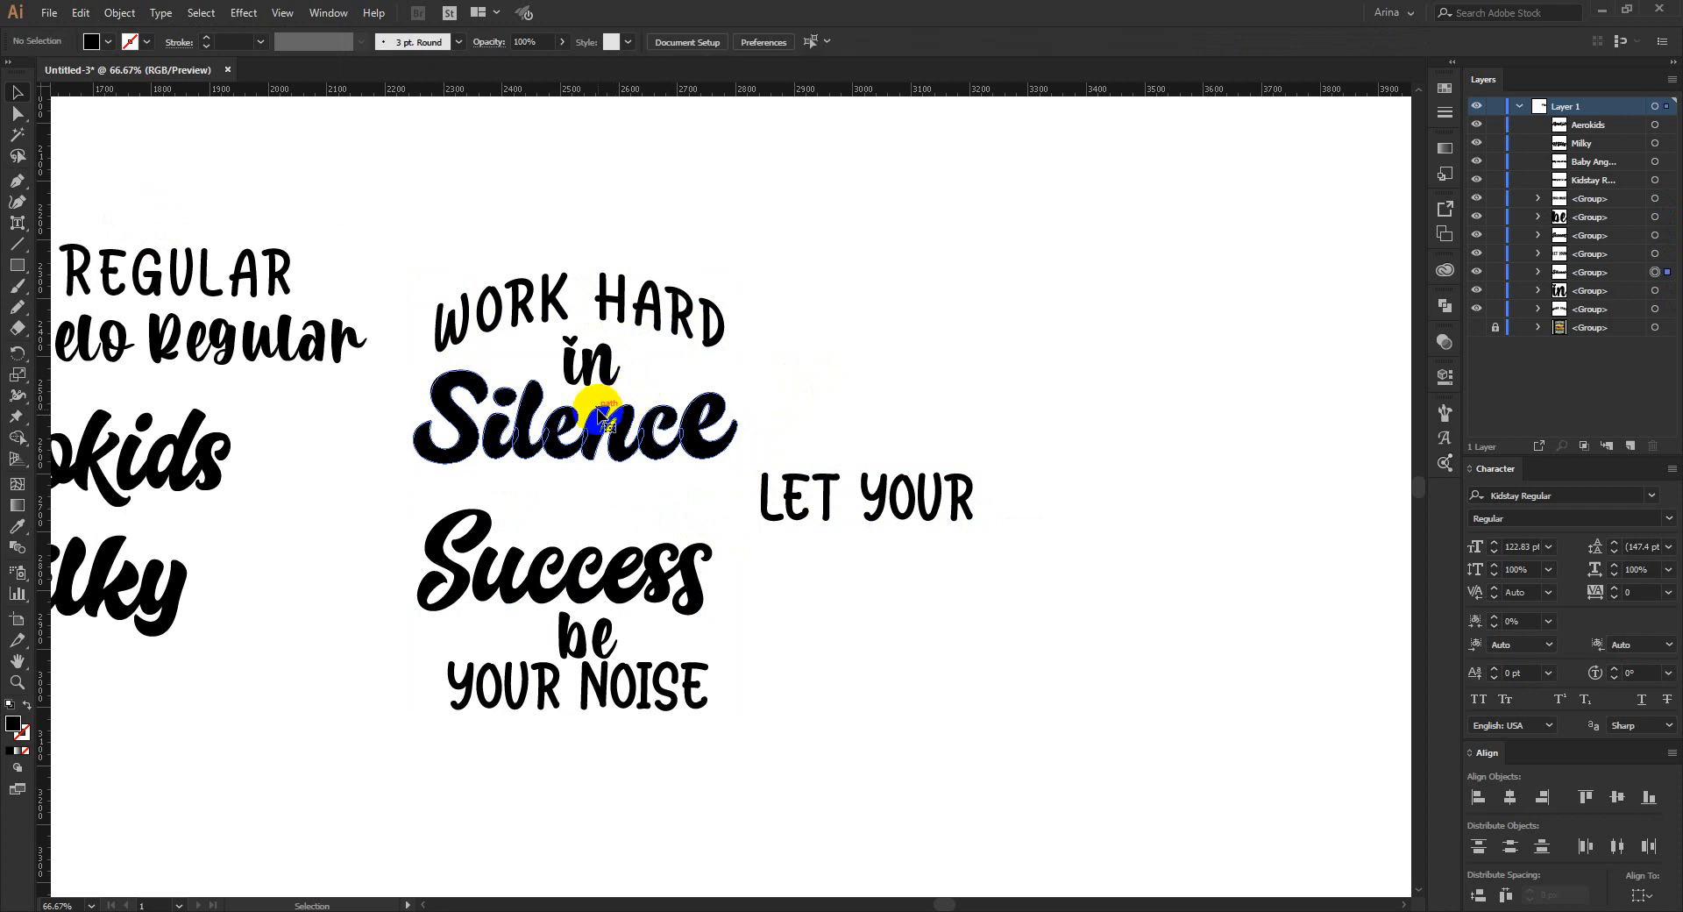
key("shift+Up")
- Widen the arched "WORK HARD" on both sides to match the width of "Silence", about 555 px
left_click(625, 311)
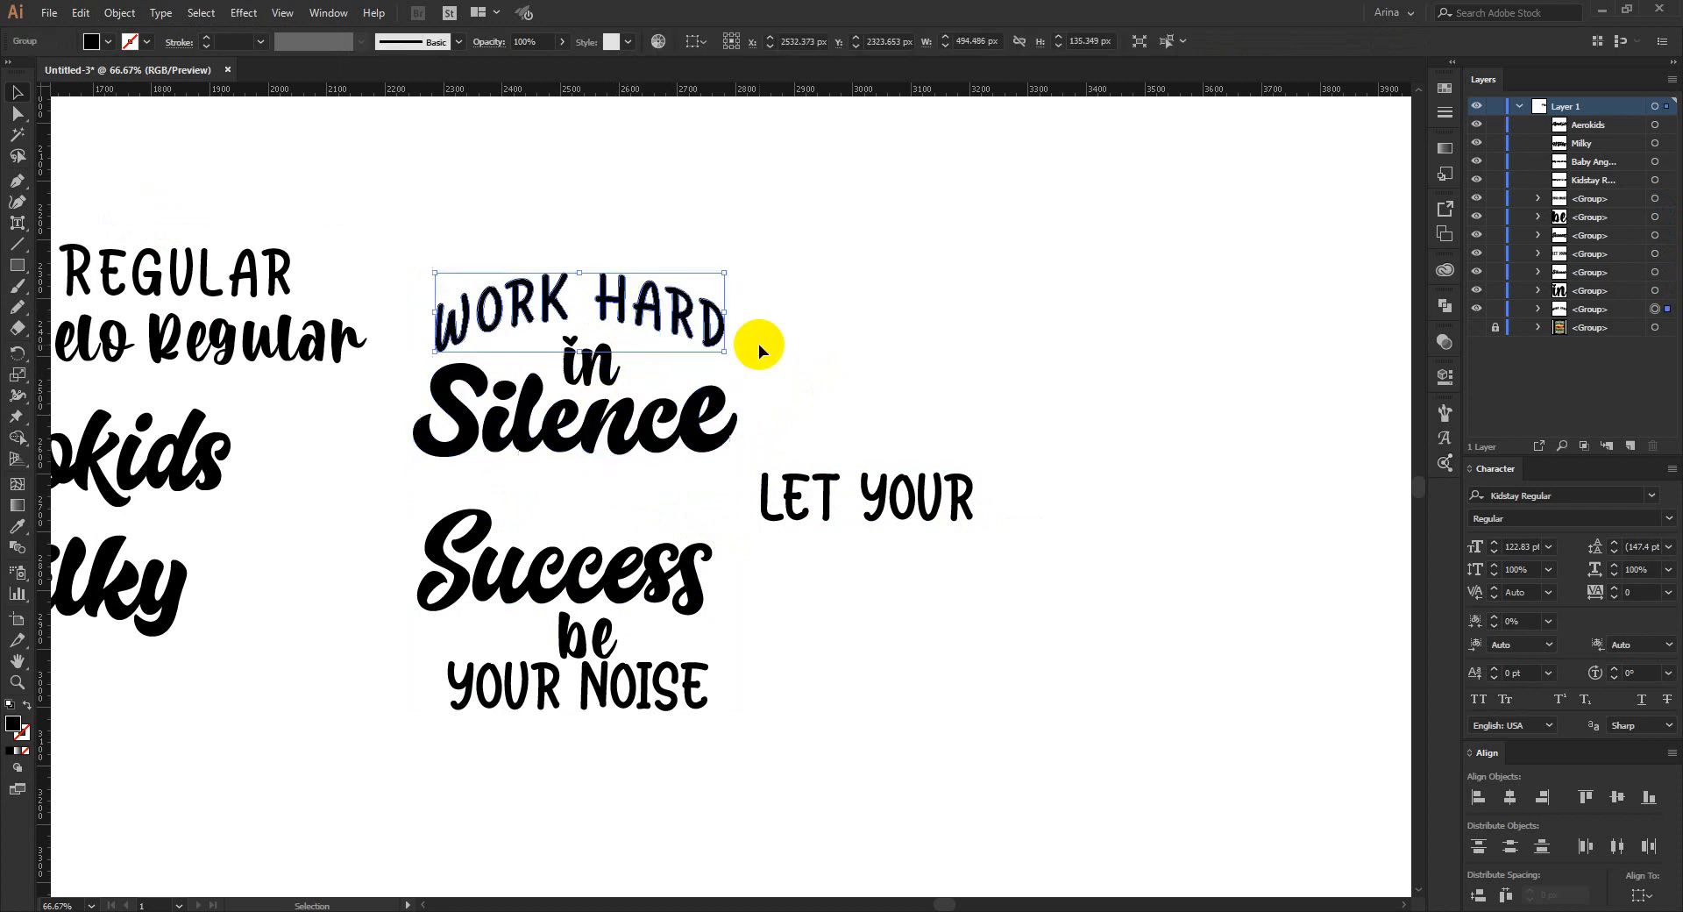
left_click_drag(724, 312, 738, 311)
left_click_drag(435, 313, 413, 314)
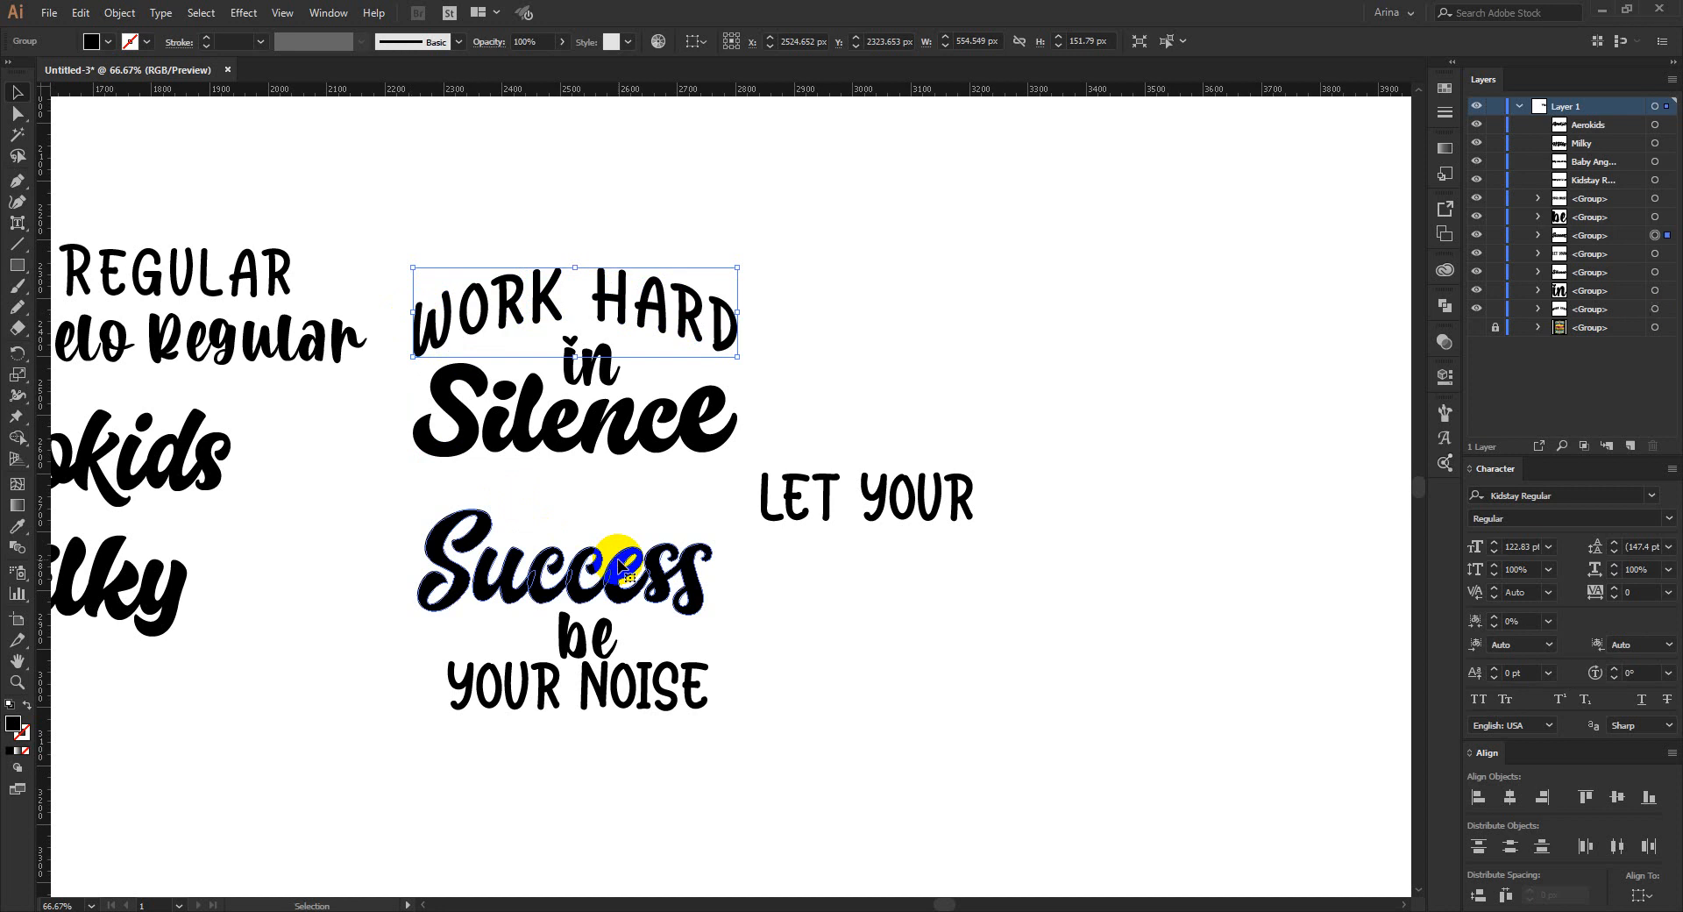
- Enlarge "Success" to the width of "Silence", about 555 px, and nudge it up closer beneath "Silence"
left_click(711, 575)
left_click_drag(712, 562, 737, 563)
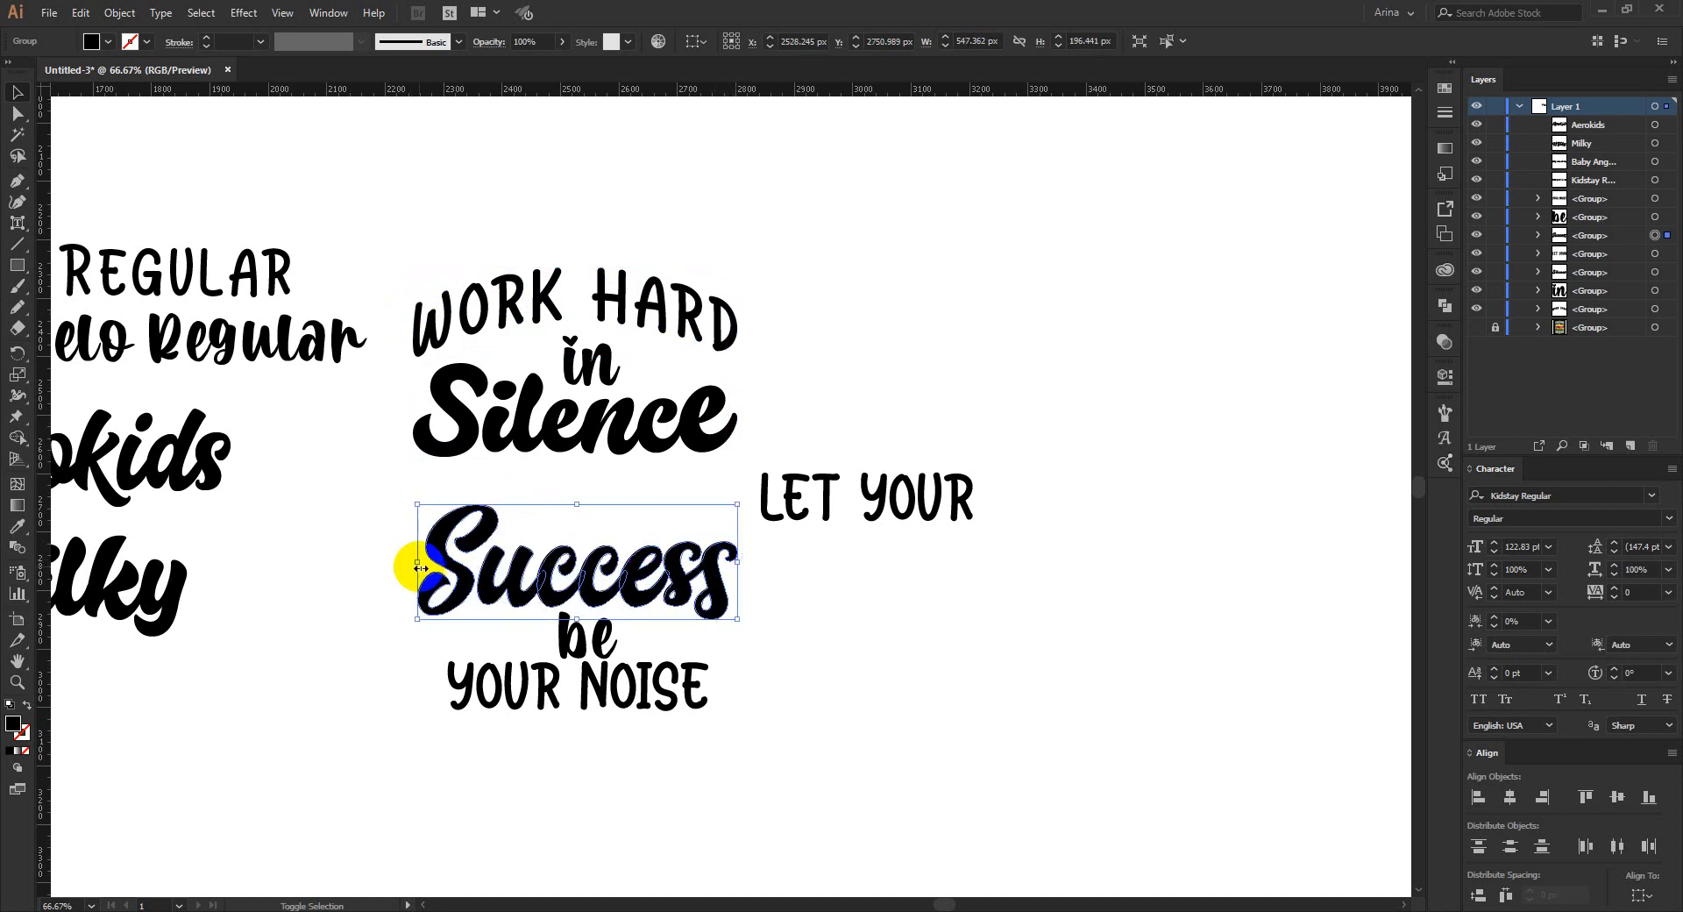
left_click_drag(417, 564, 414, 566)
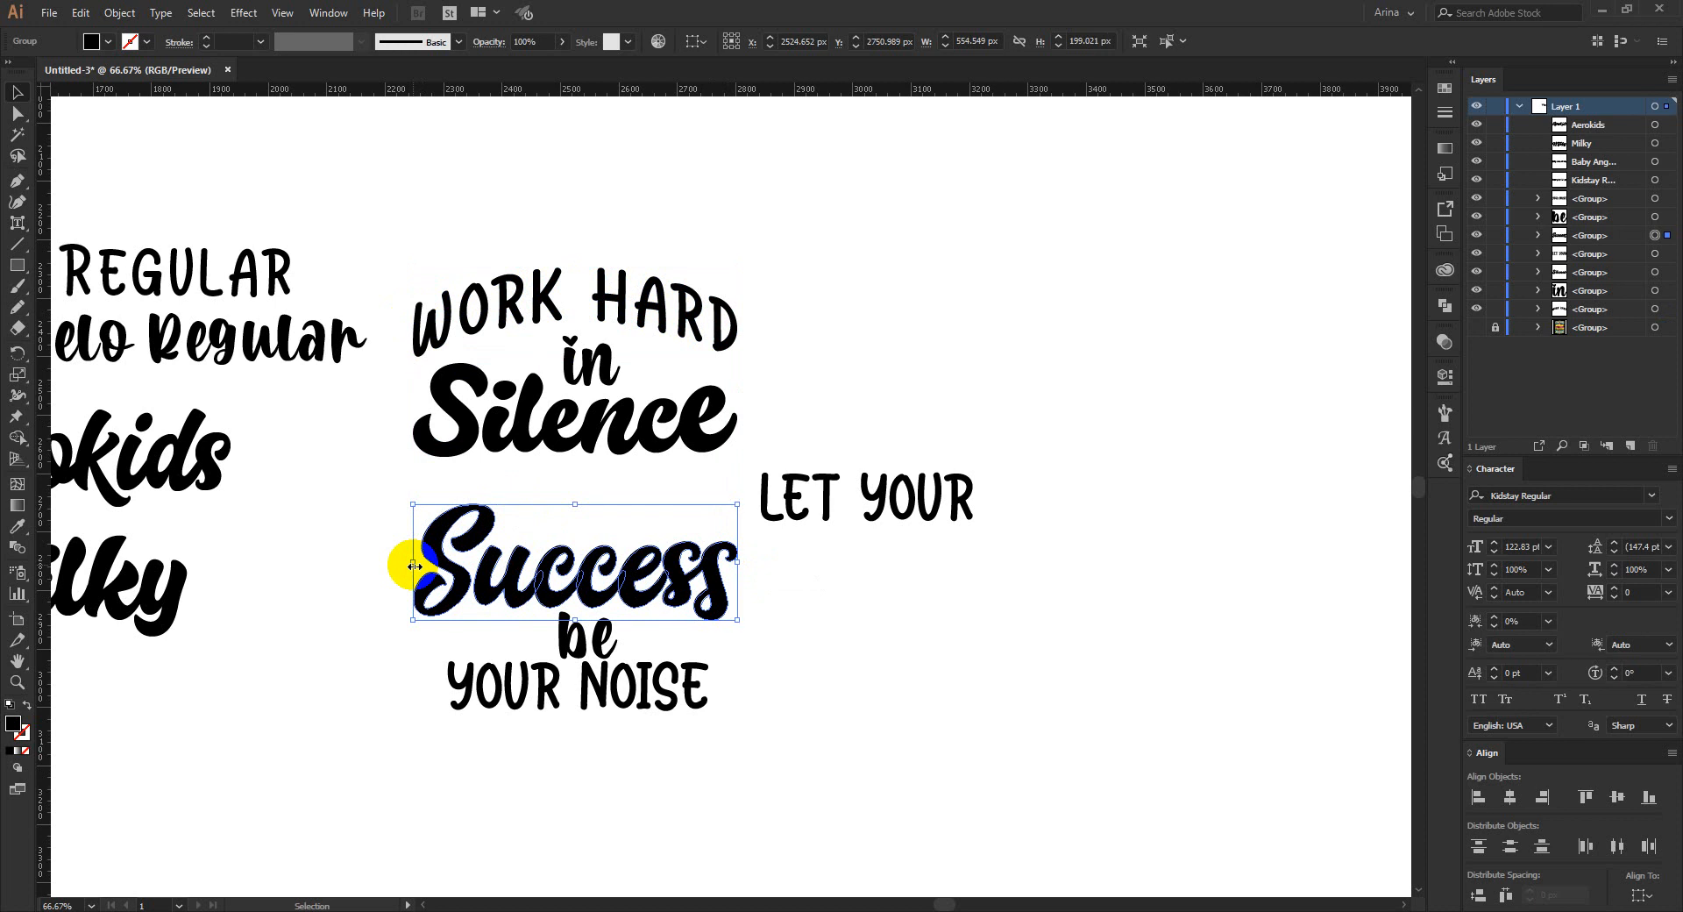
key("Up")
key("Up")
key("Up")
key("Up")
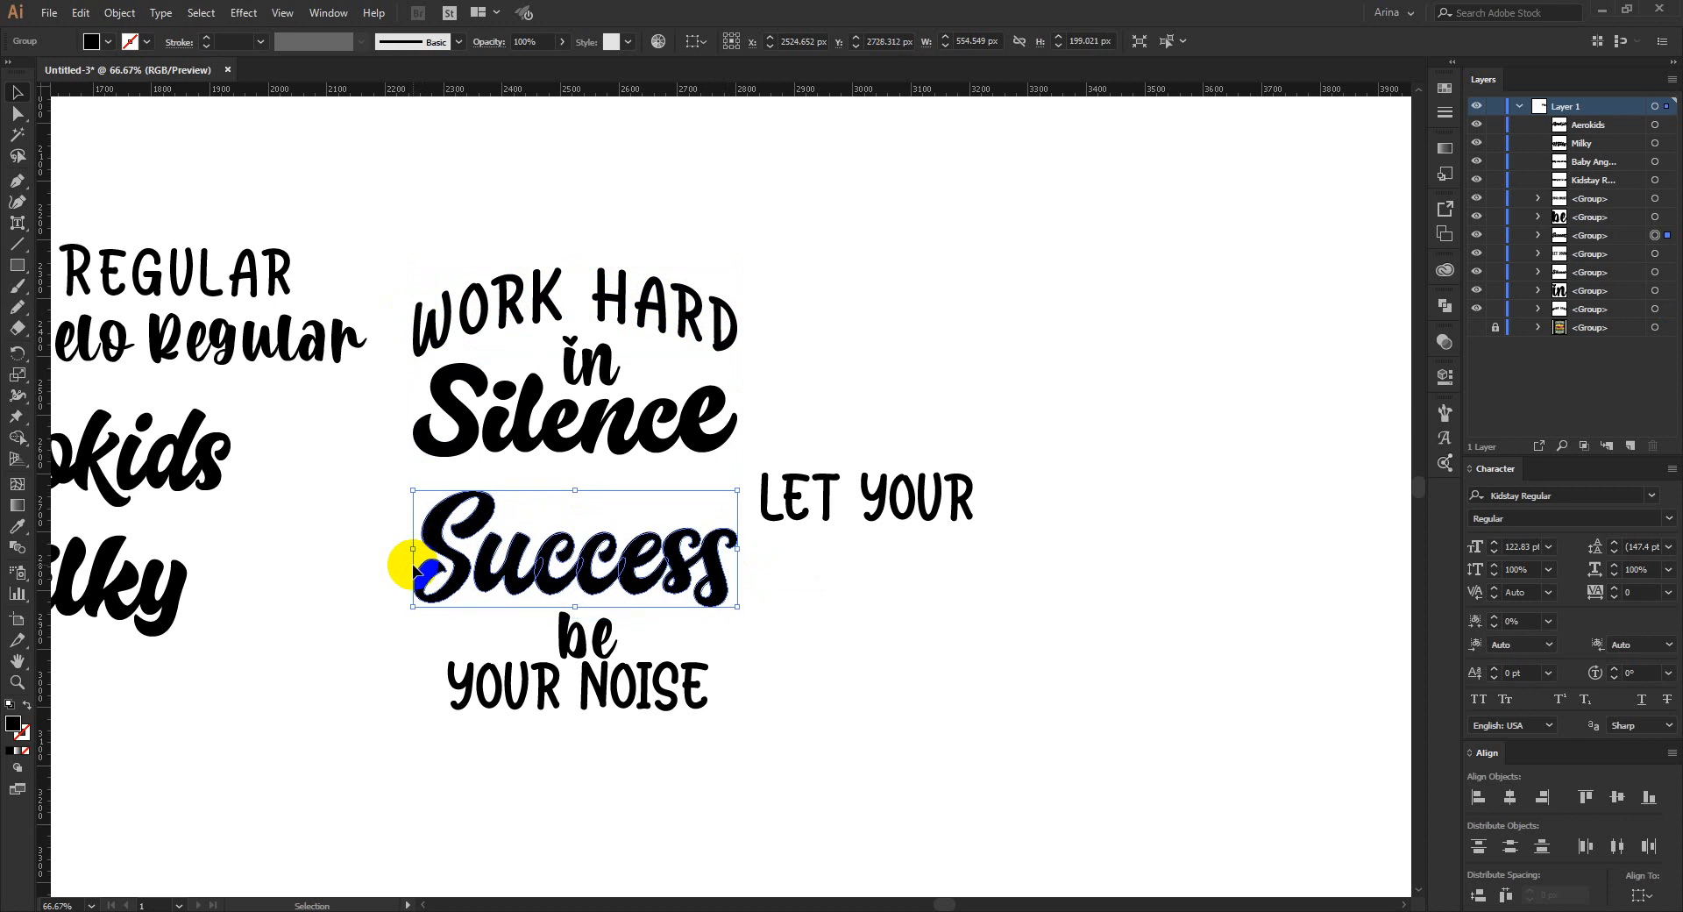
key("Up")
- Scale "LET YOUR" down to about 298 px wide and place it between "Silence" and "Success"
left_click(891, 521)
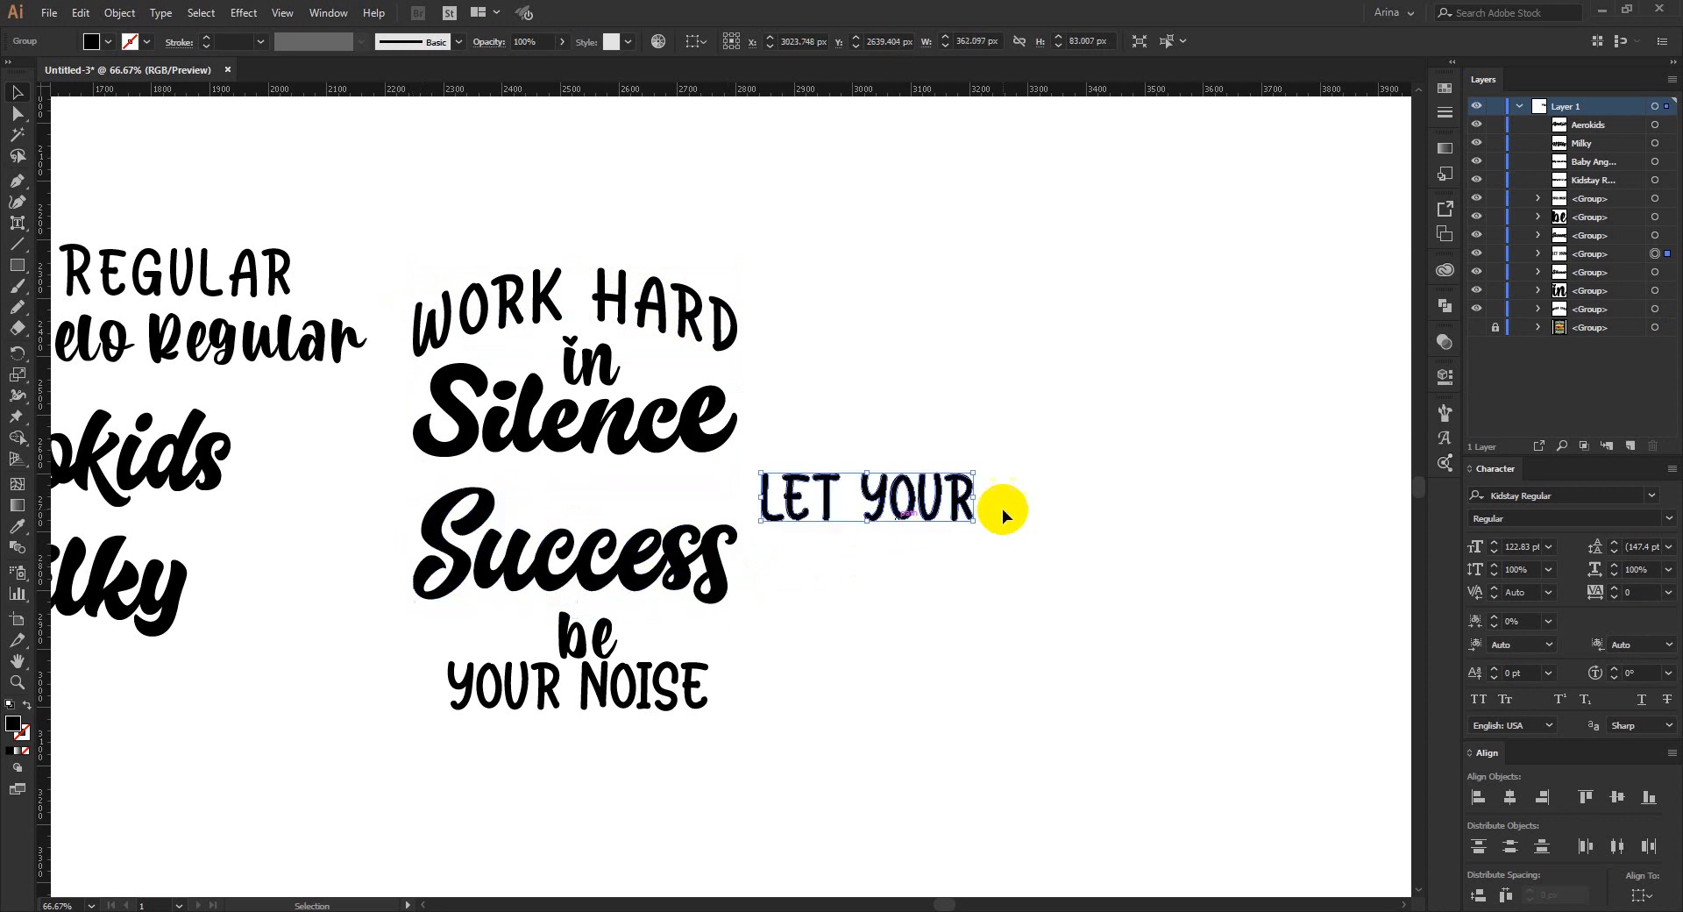
left_click_drag(971, 493, 638, 510)
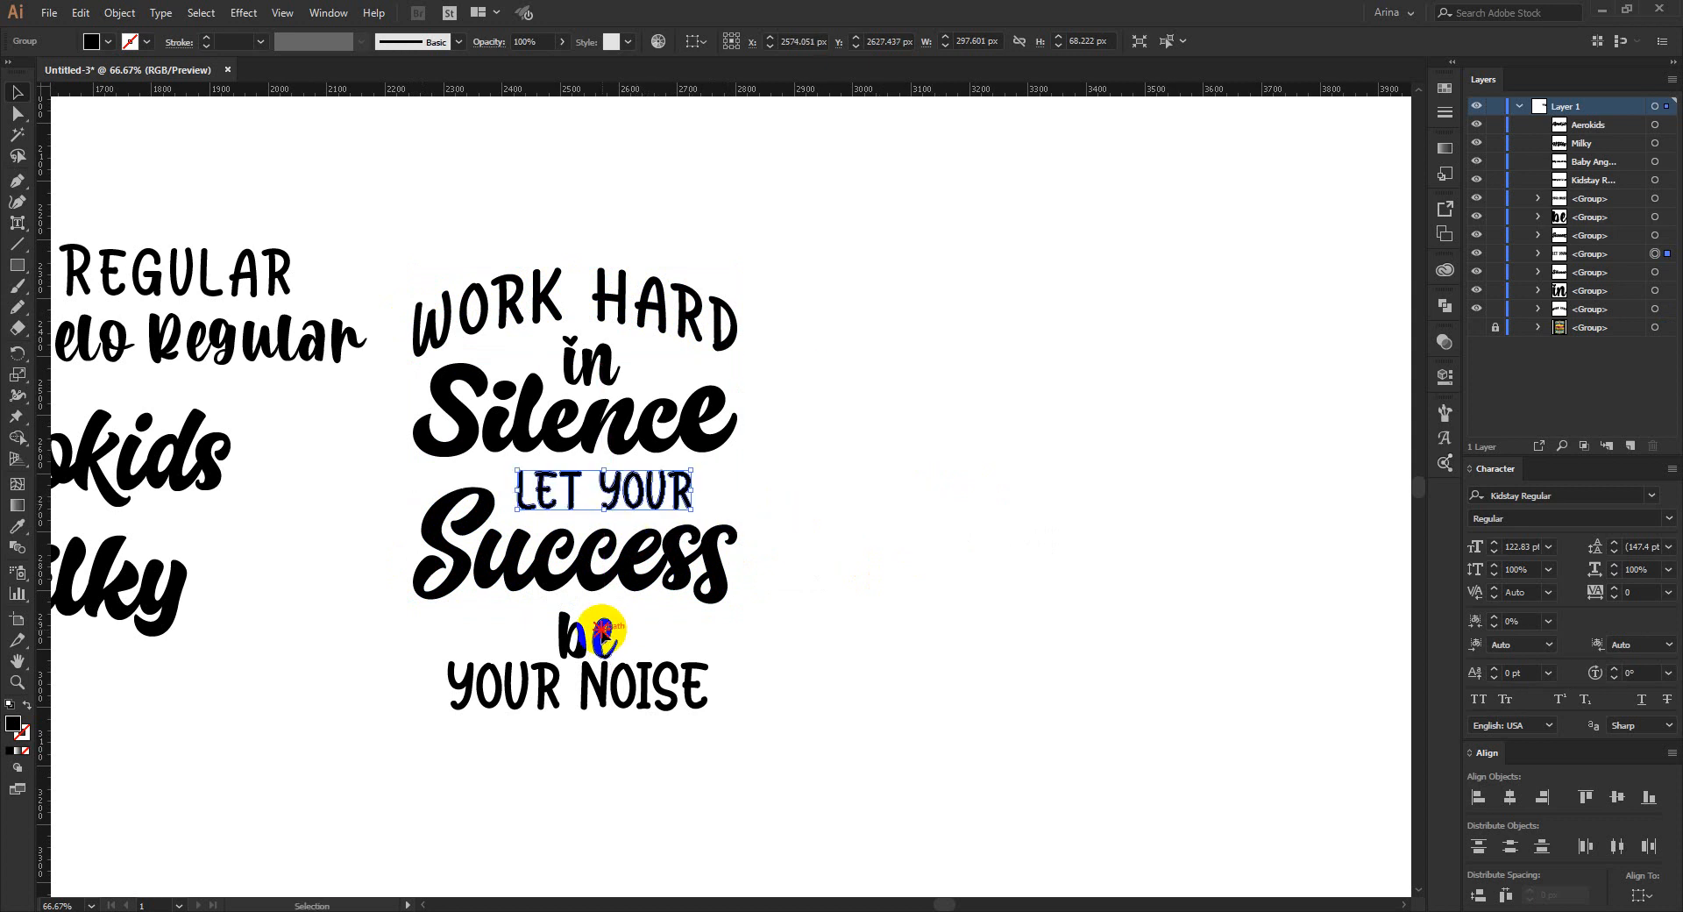
- Nudge "be" up slightly and enlarge "YOUR NOISE" on both sides to about 552 px, aligned with the edges of "Success"
left_click_drag(601, 631, 737, 689)
left_click(719, 697)
left_click_drag(448, 689, 415, 688)
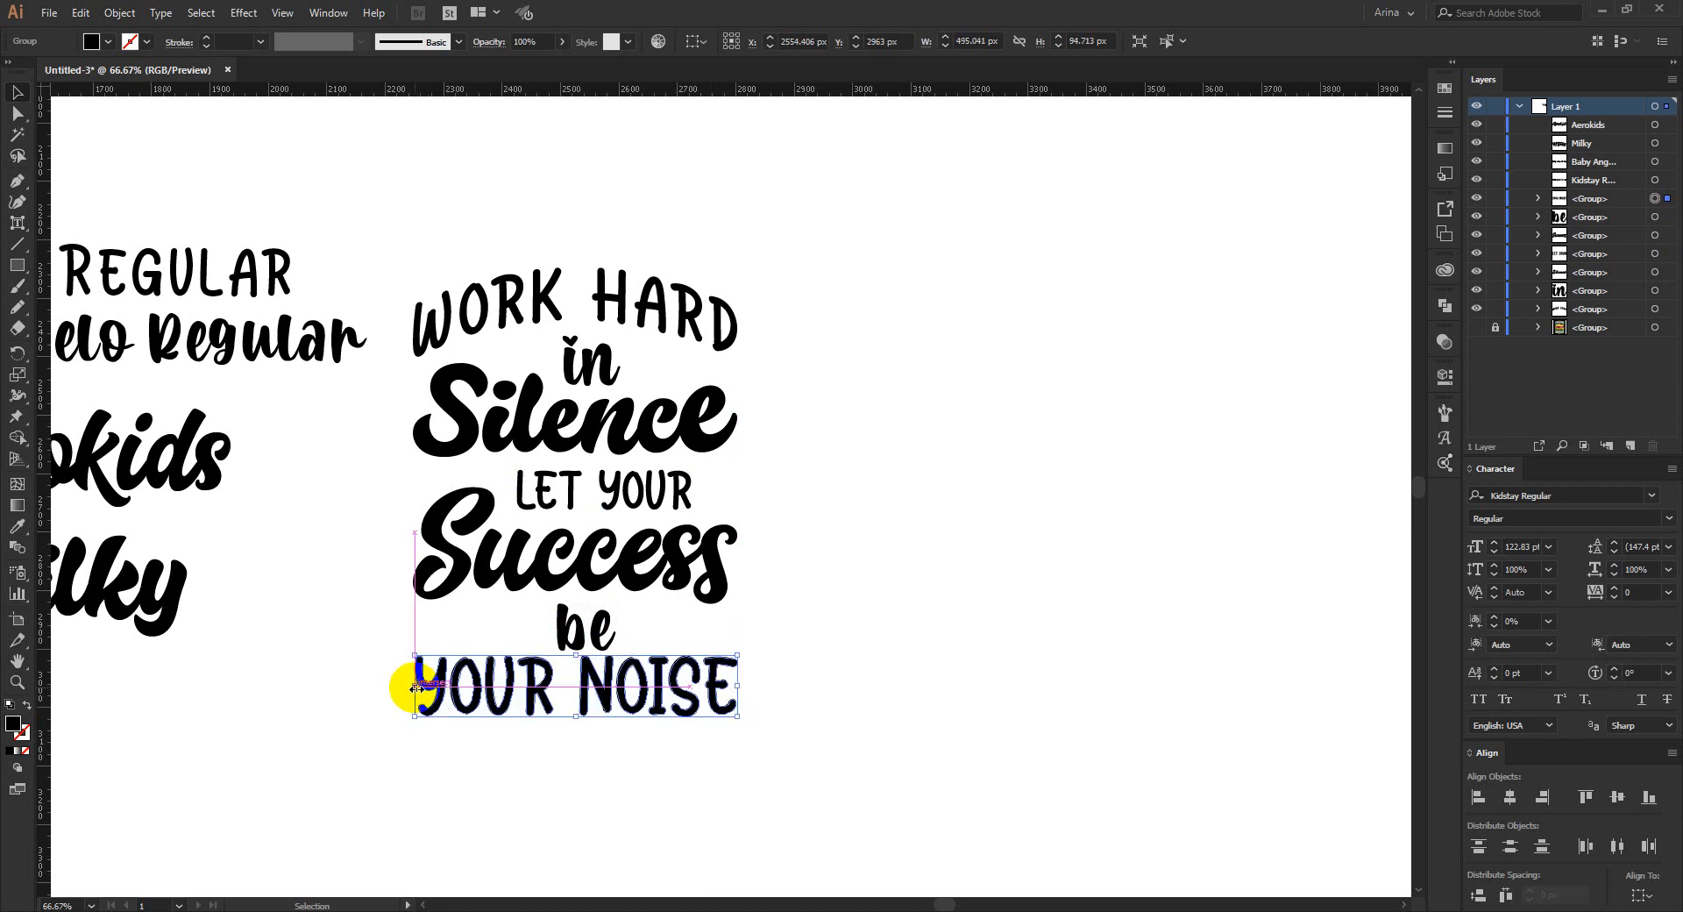
- Nudge "be" and "YOUR NOISE" up to tighten the gaps beneath "Success", and deselect
left_click(560, 628)
key("shift+Up")
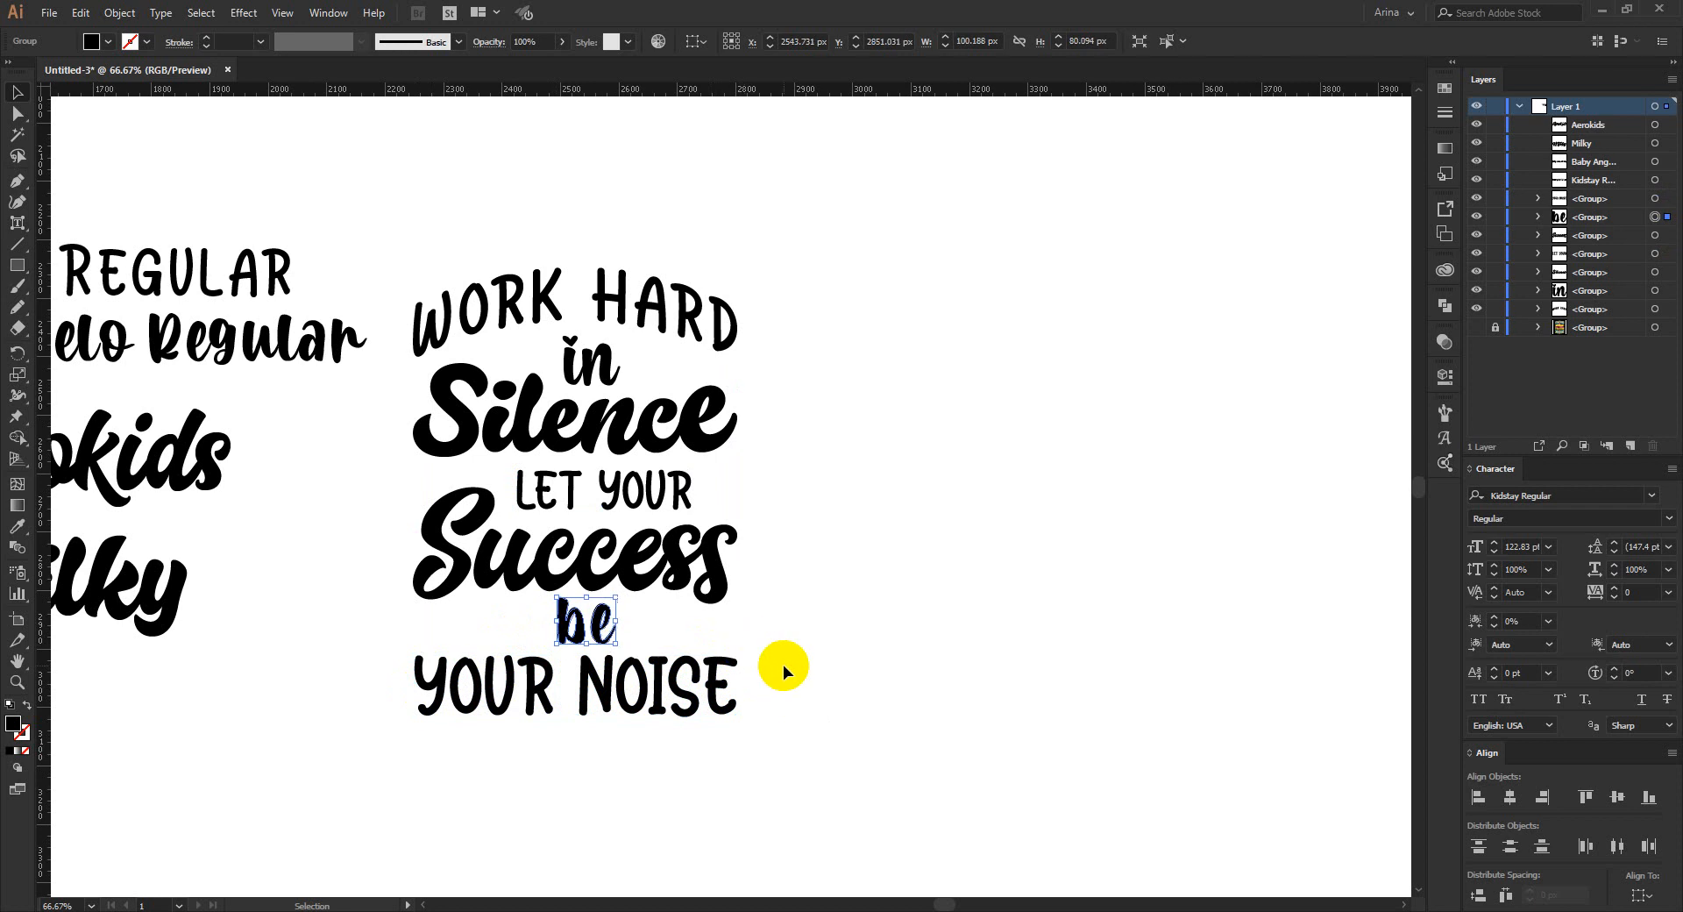
left_click(662, 690)
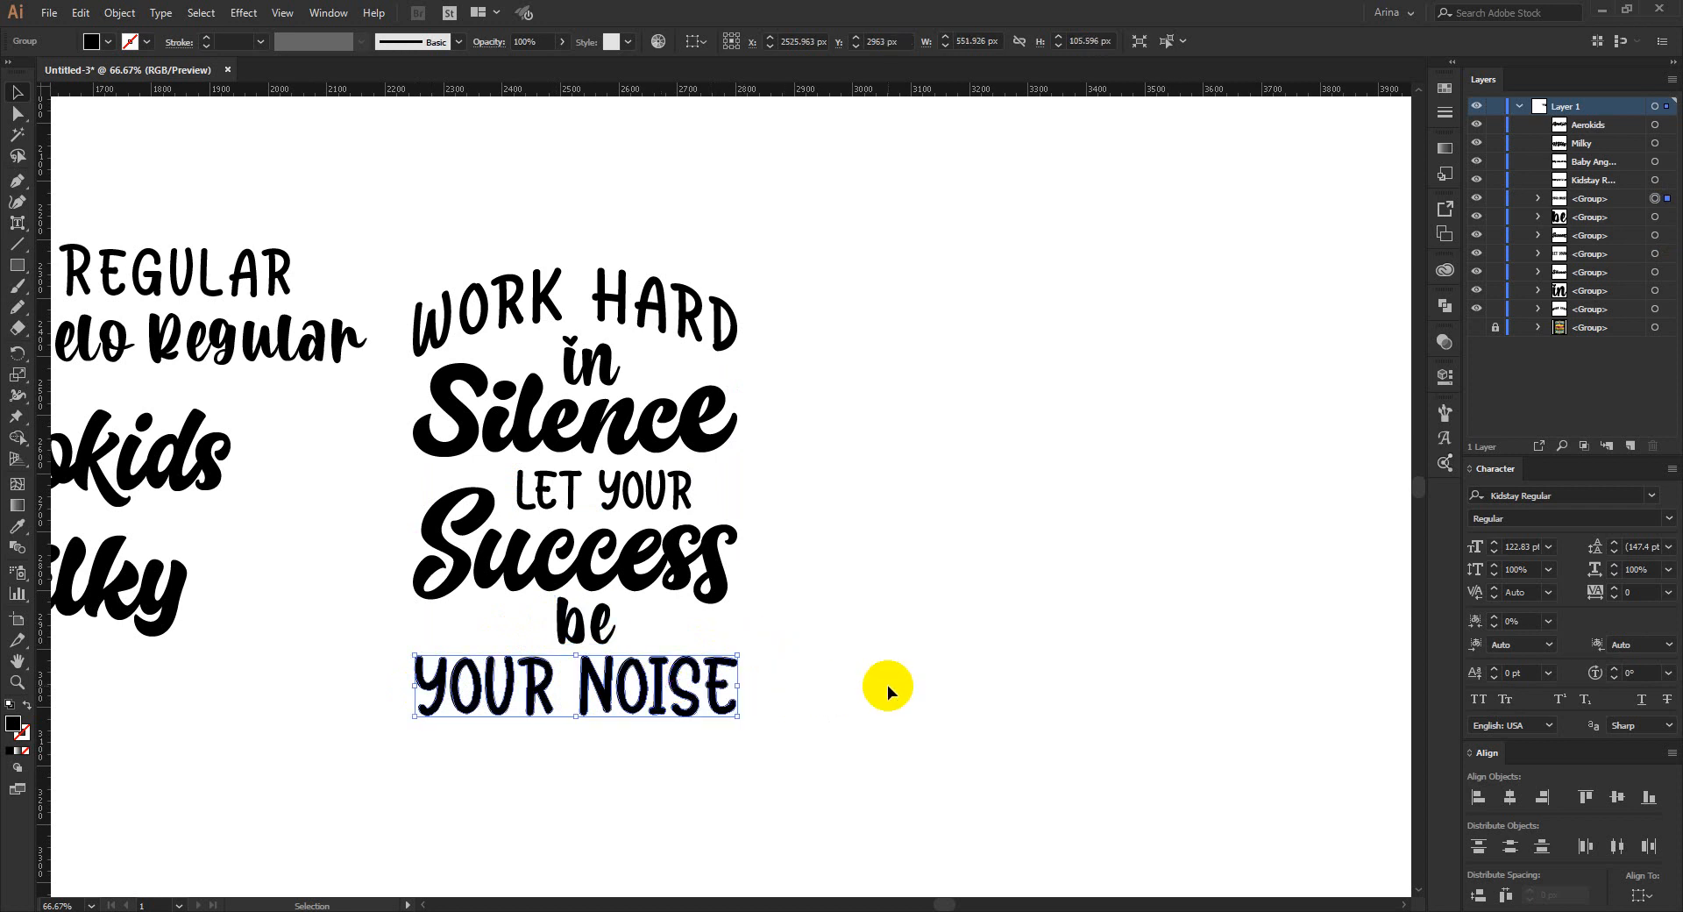
key("shift+Up")
left_click(860, 666)
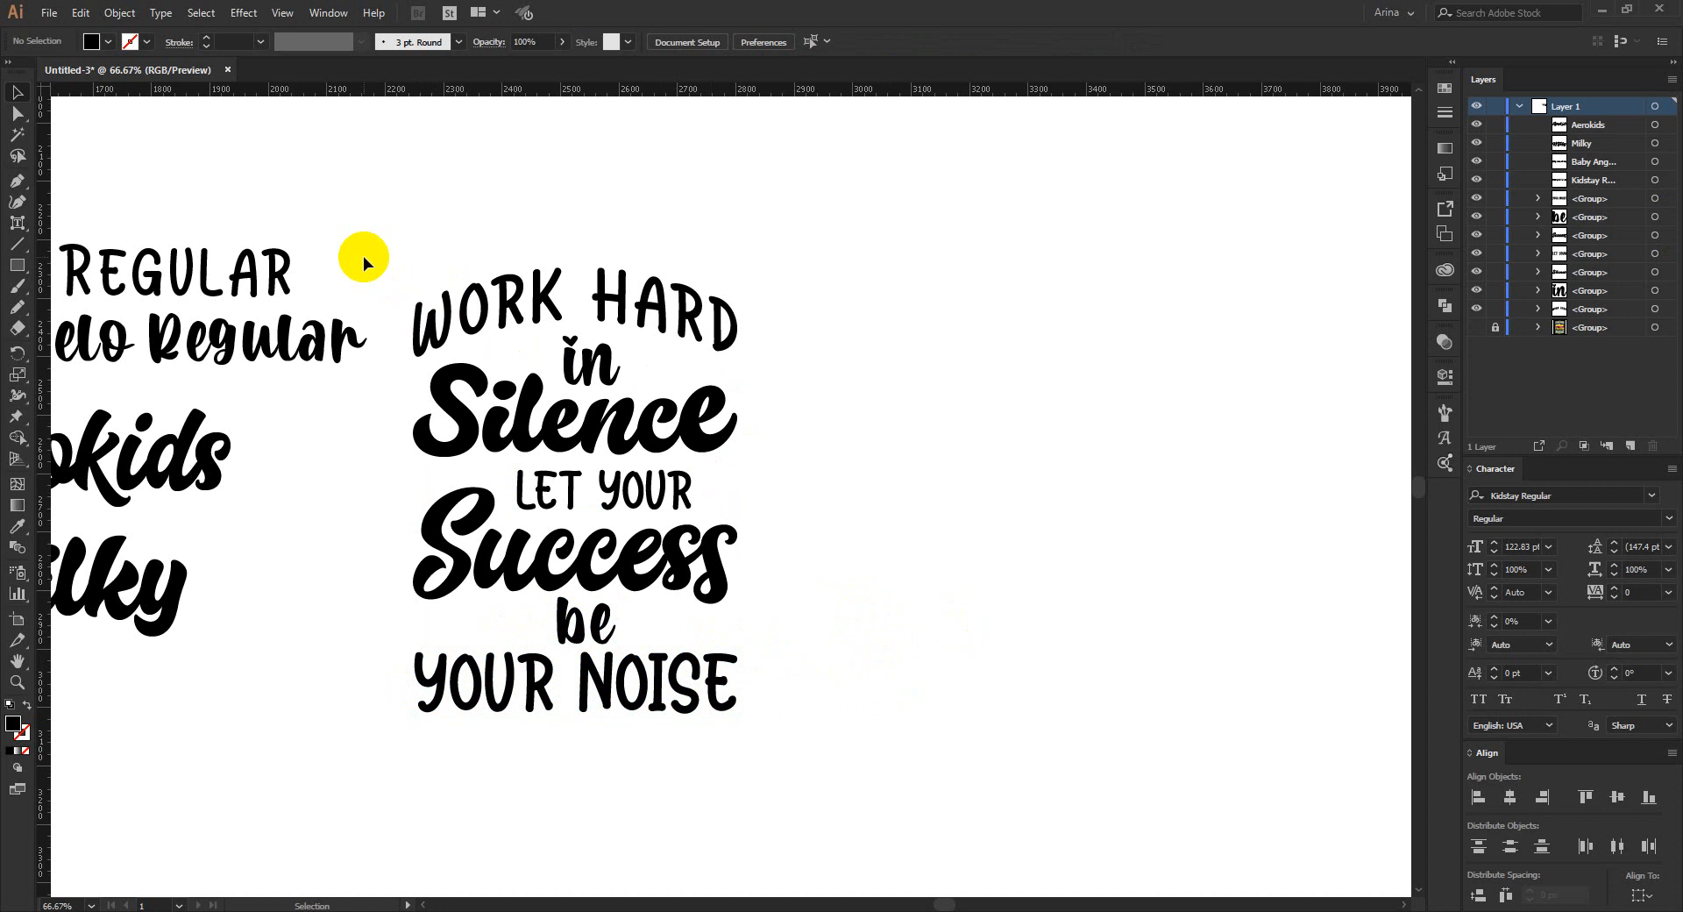
- Delete the four font sample texts (Kidstay Regular, Baby Angelo Regular, Aerokids and Milky) beside the quote
scroll(766, 418, "down", 1)
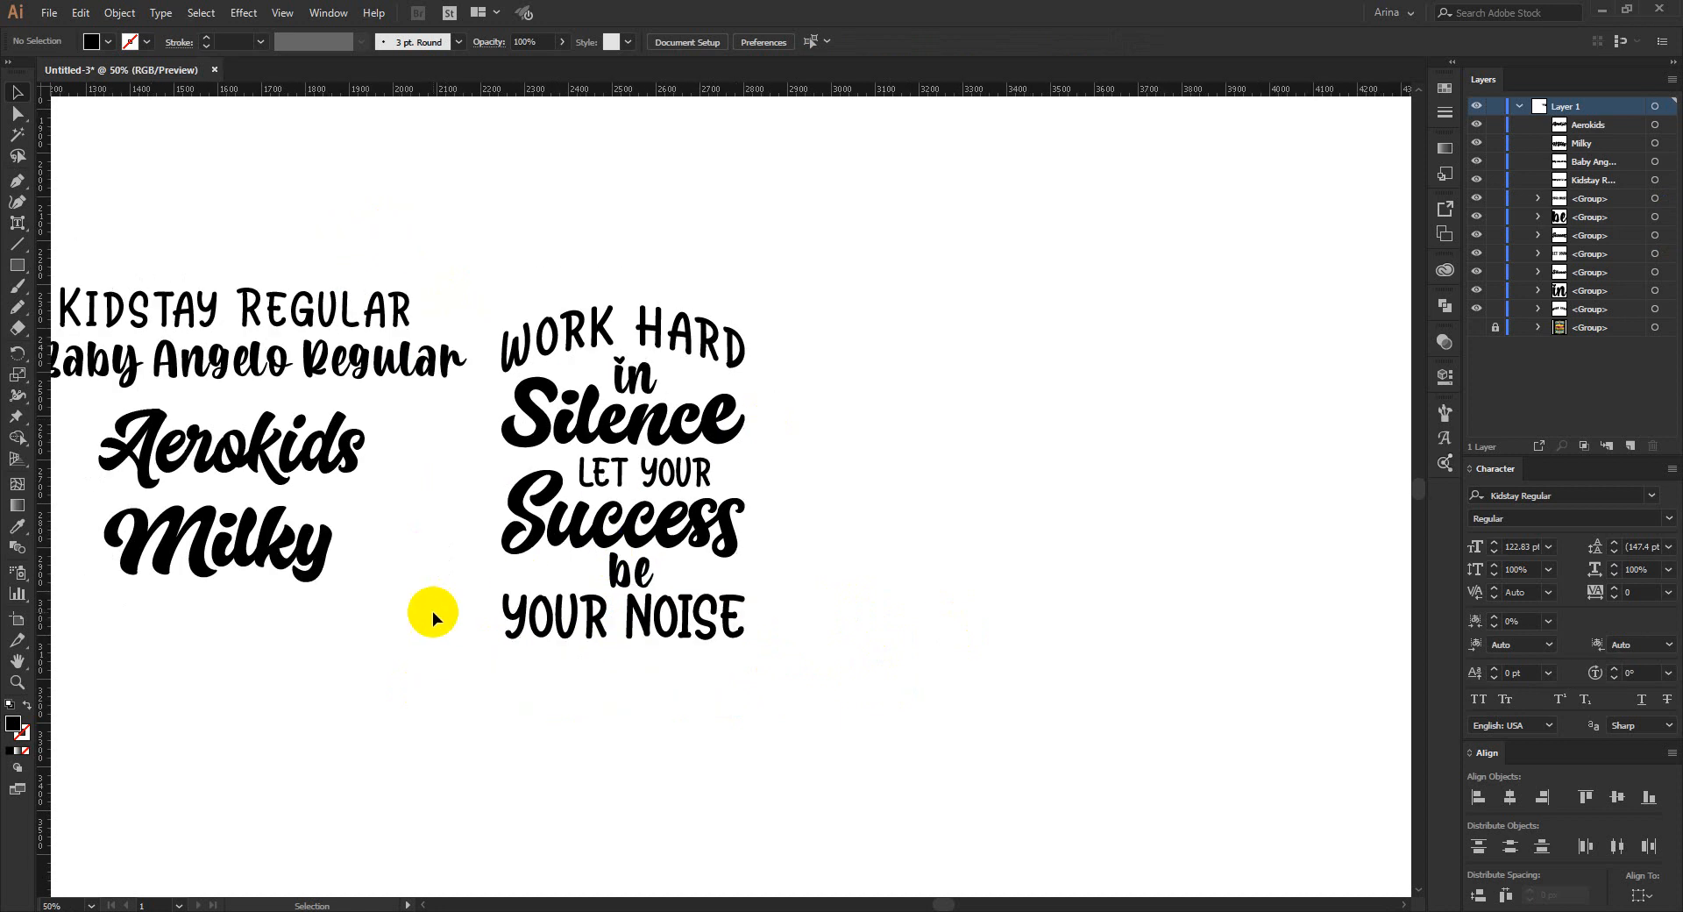
left_click_drag(424, 637, 172, 260)
key("Delete")
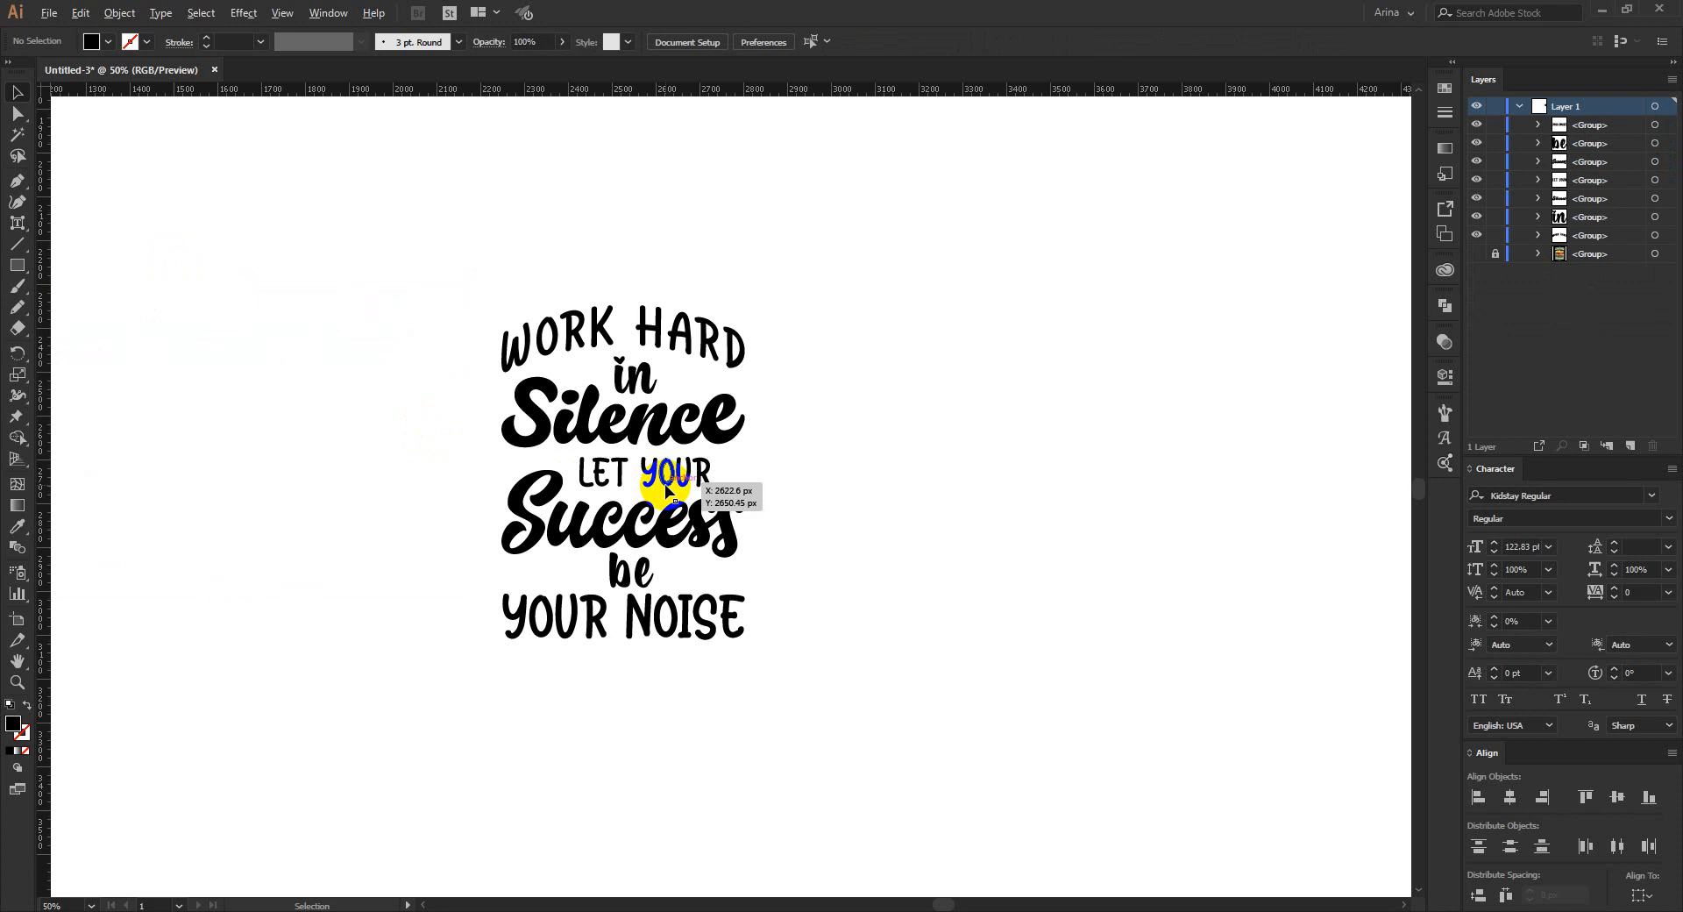
scroll(667, 491, "up", 1)
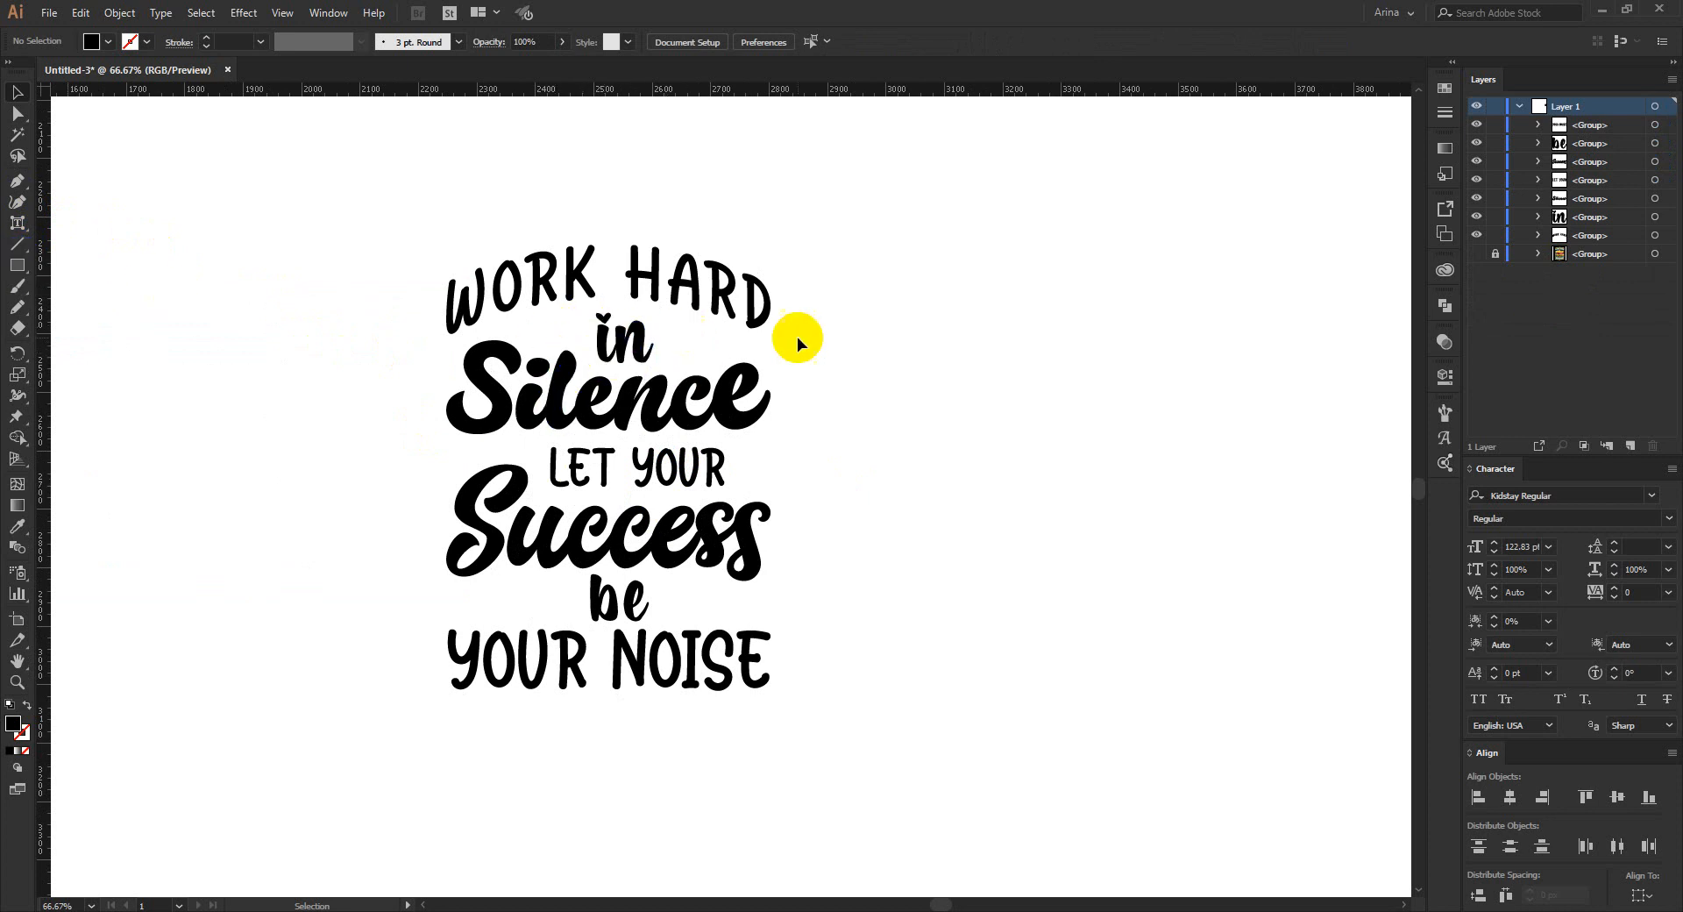
- Draw a short horizontal line with a 10 pt black stroke and no fill across the word "be"
left_click(20, 182)
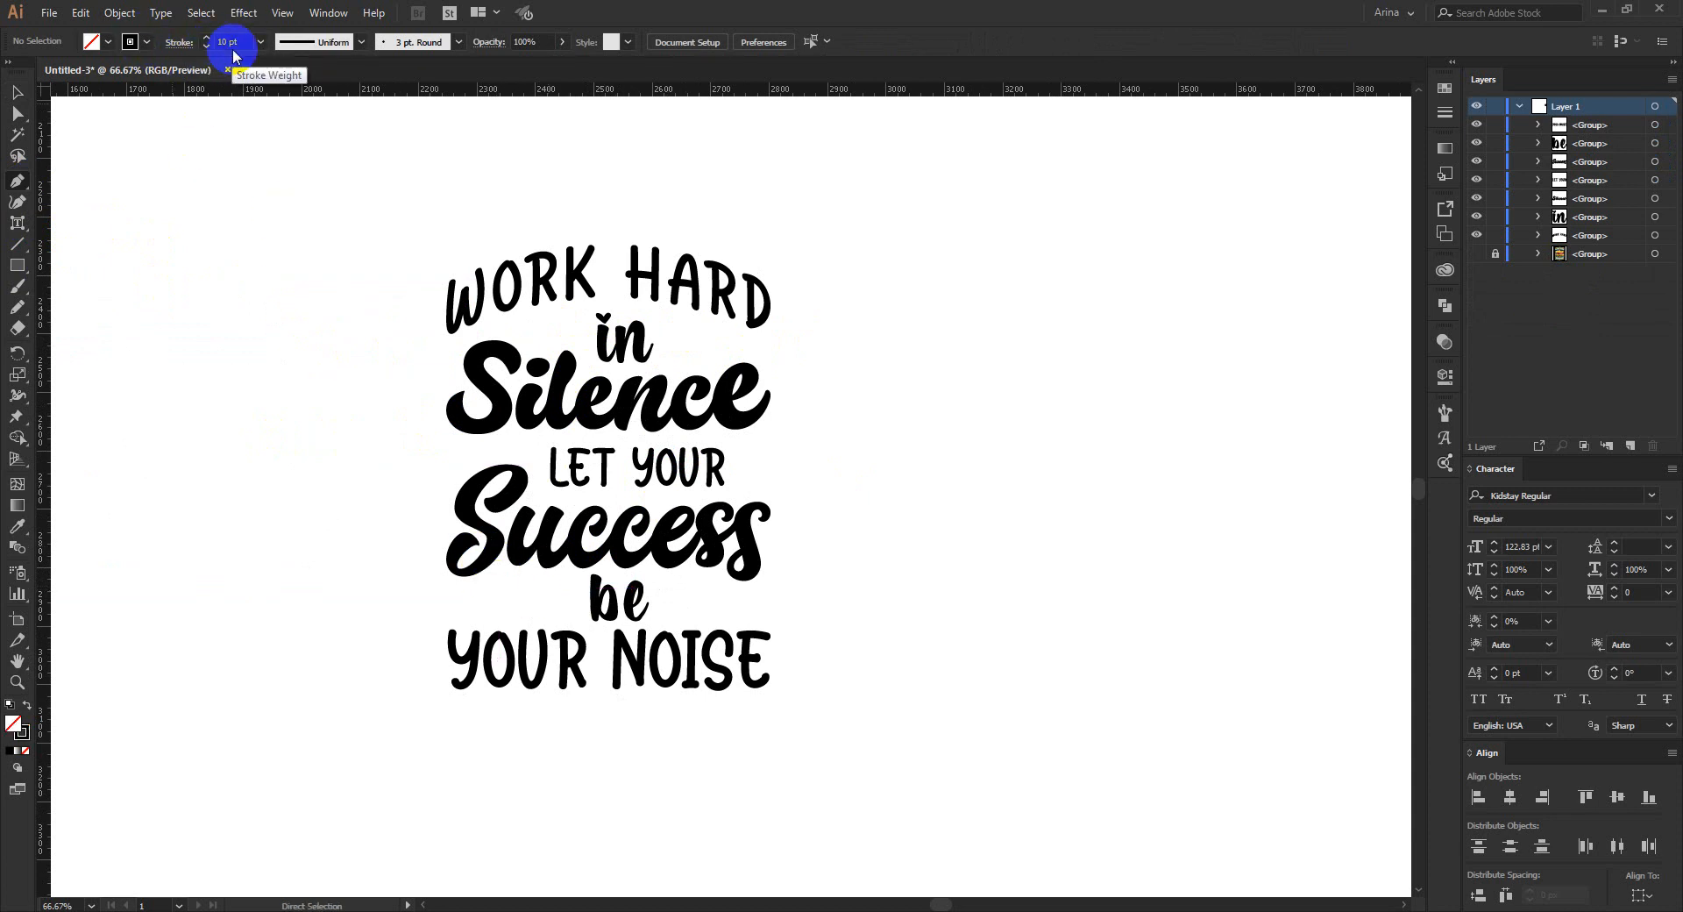
left_click(471, 599)
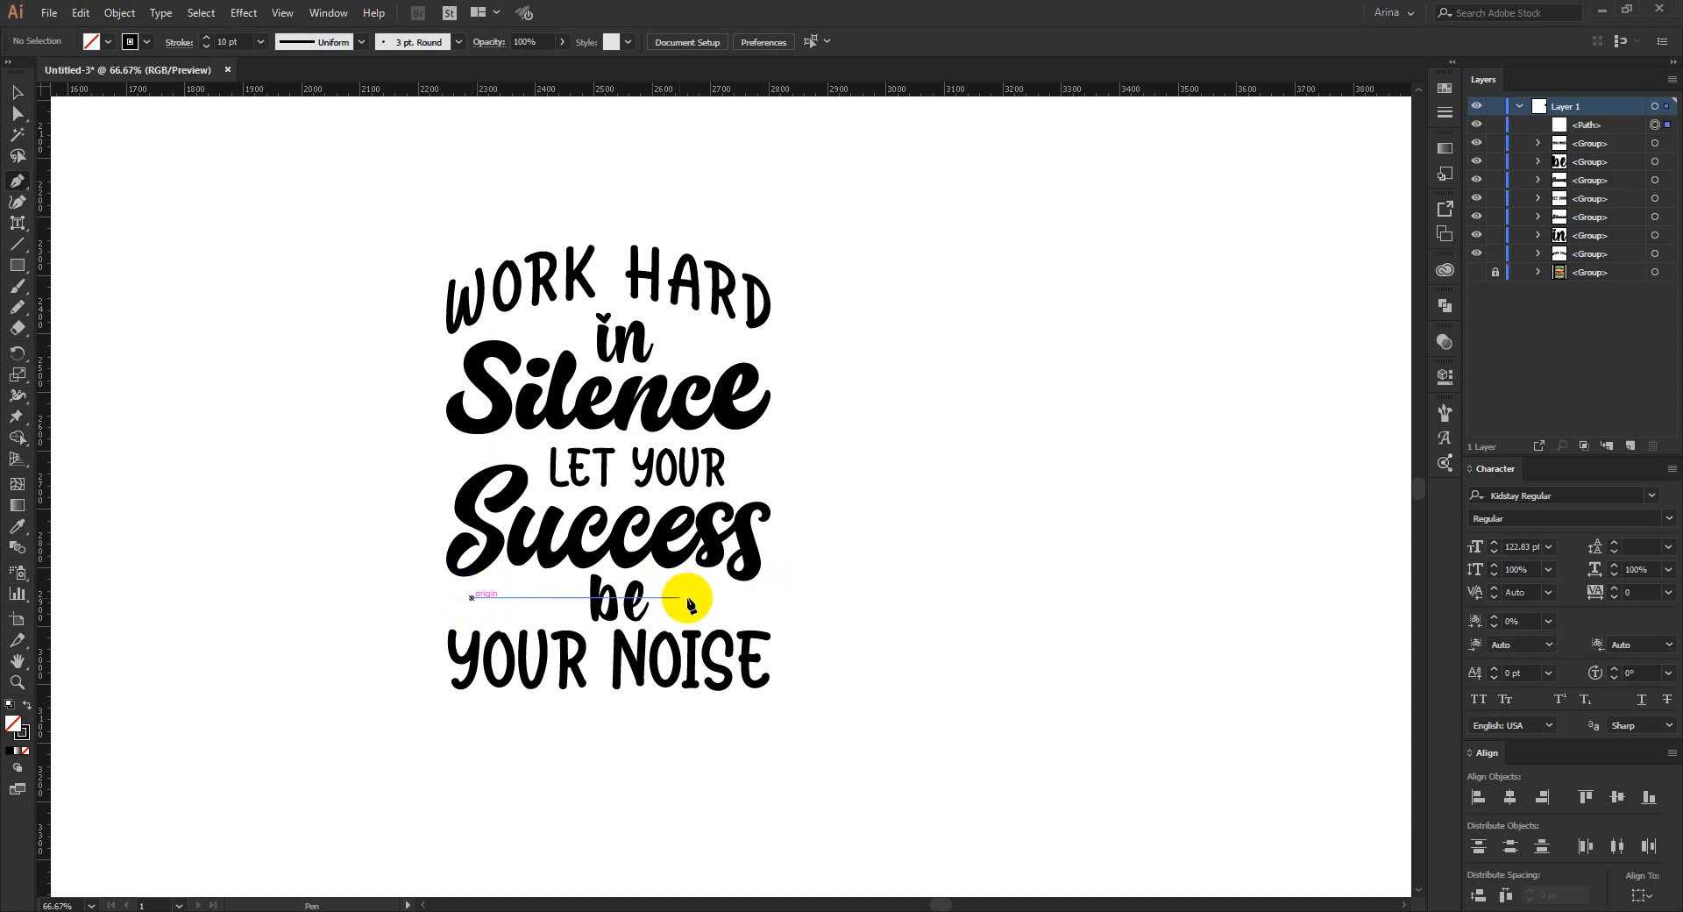
left_click(748, 599)
key("v")
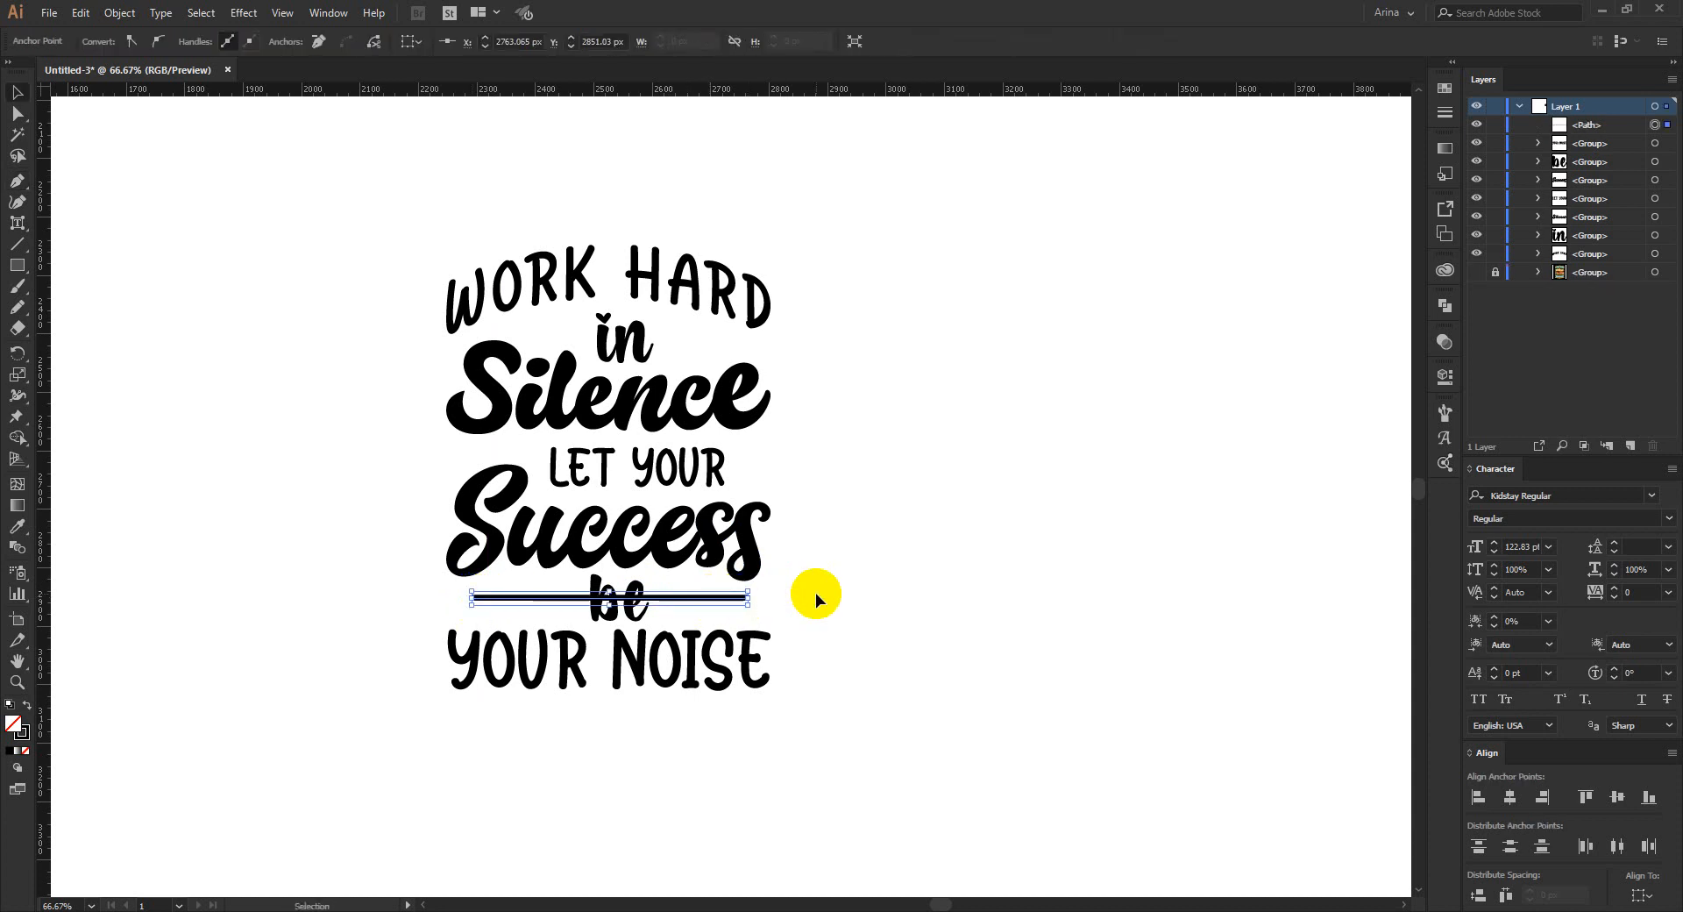
key("Down")
key("Down")
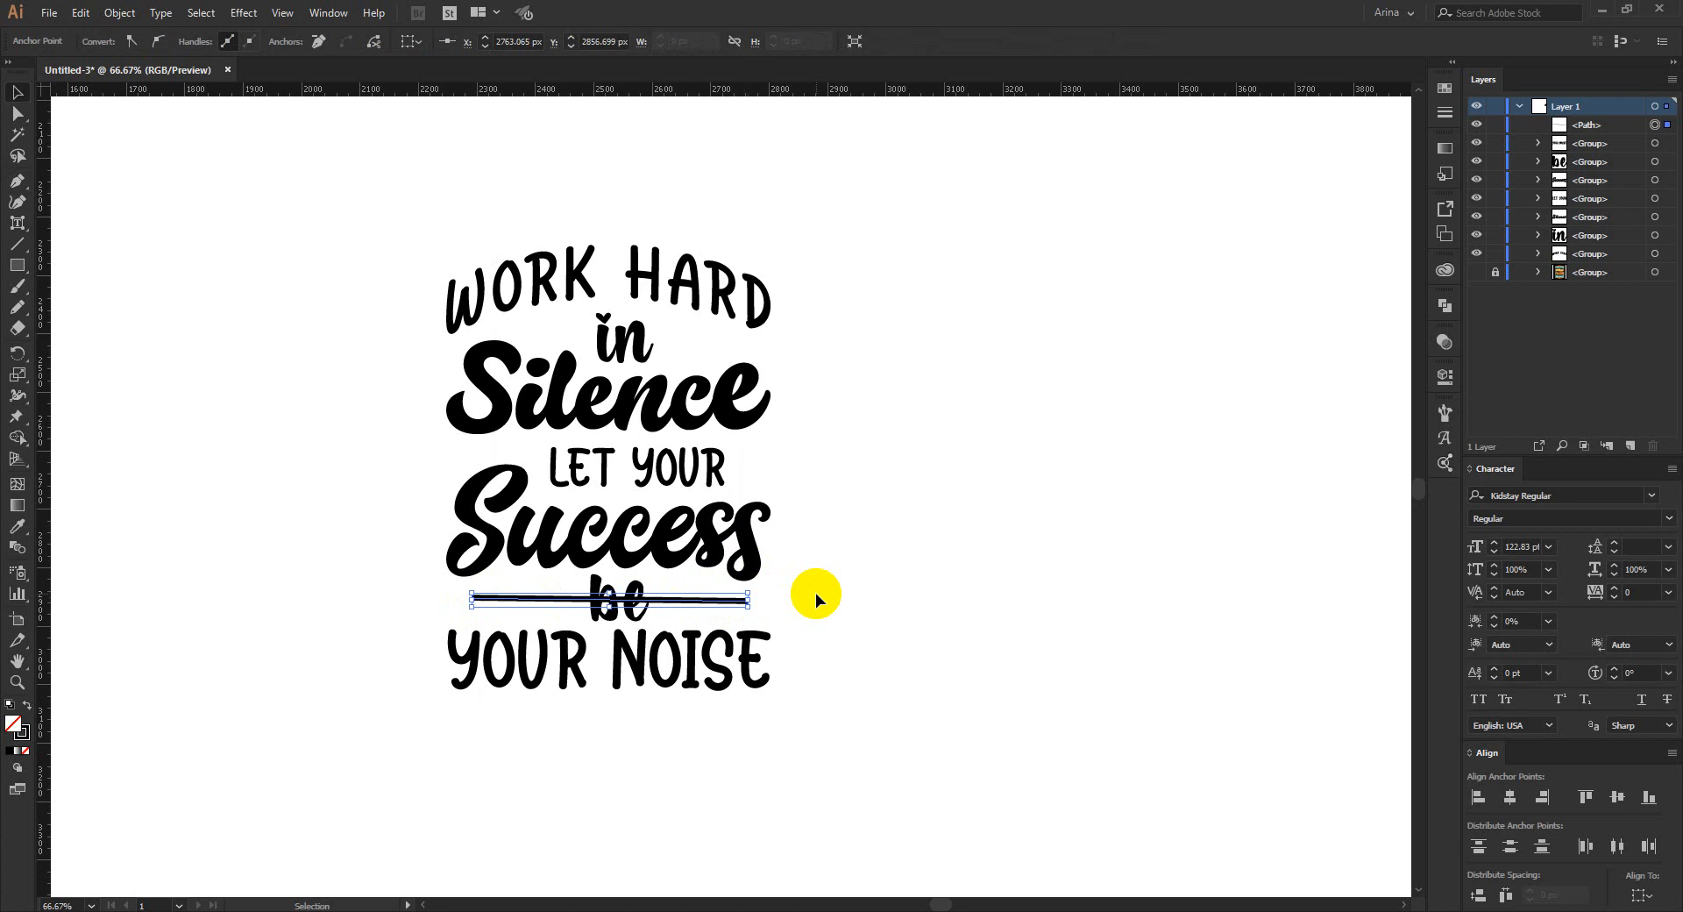
key("ctrl+z")
key("ctrl+z")
left_click(815, 593)
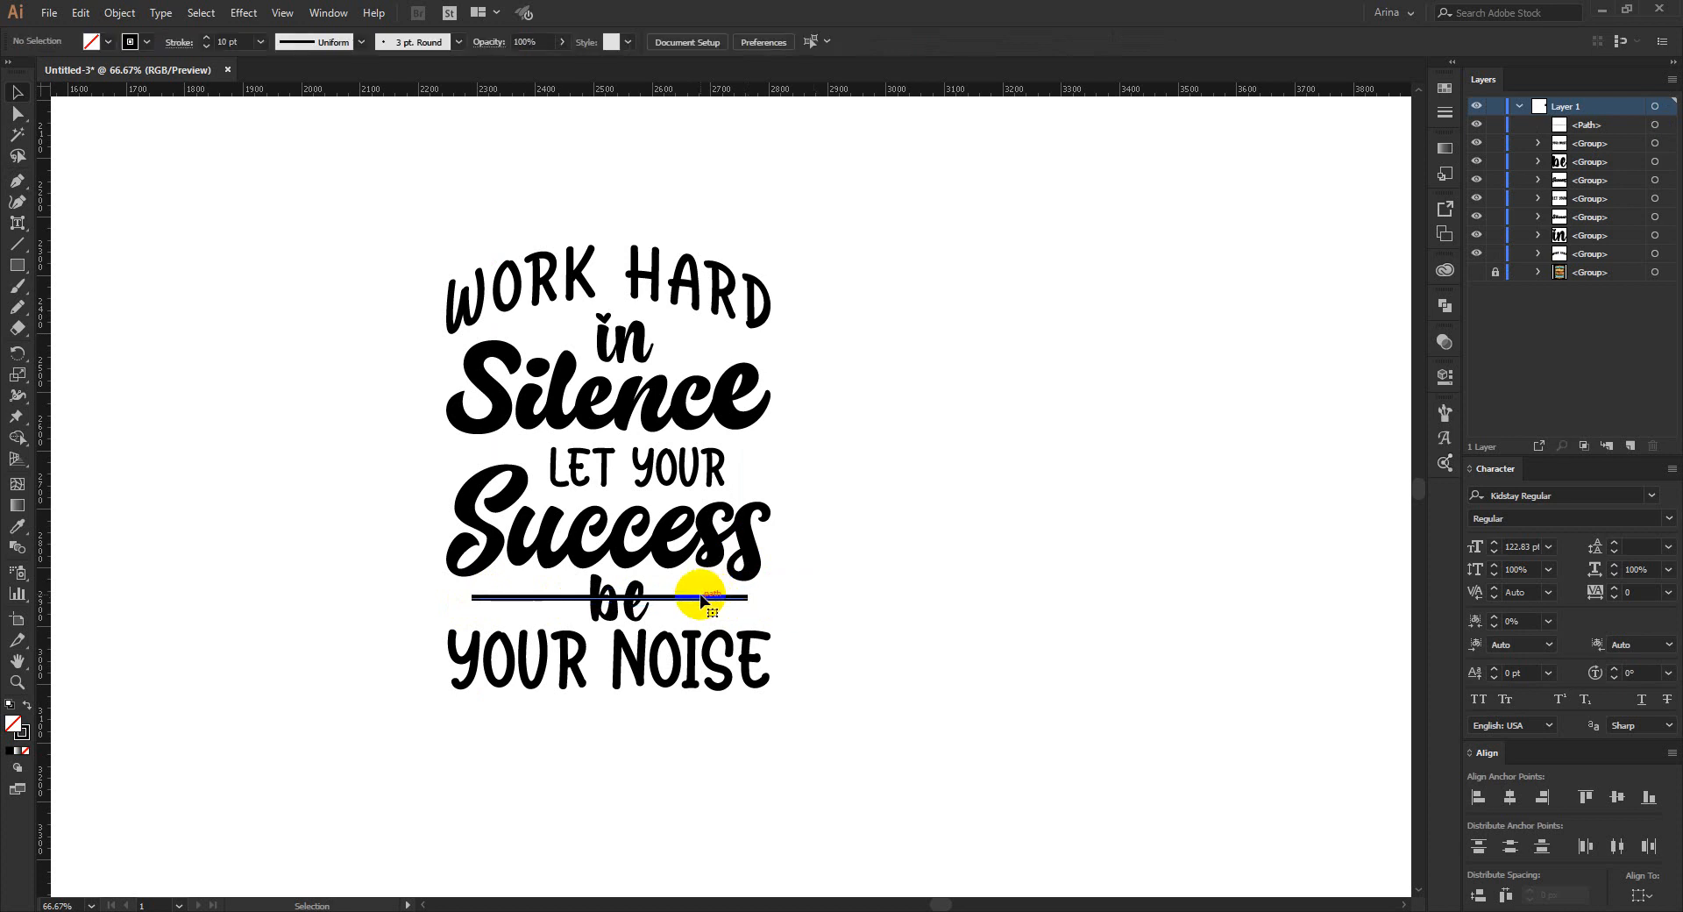
- Delete the short horizontal line across "be"
left_click(701, 599)
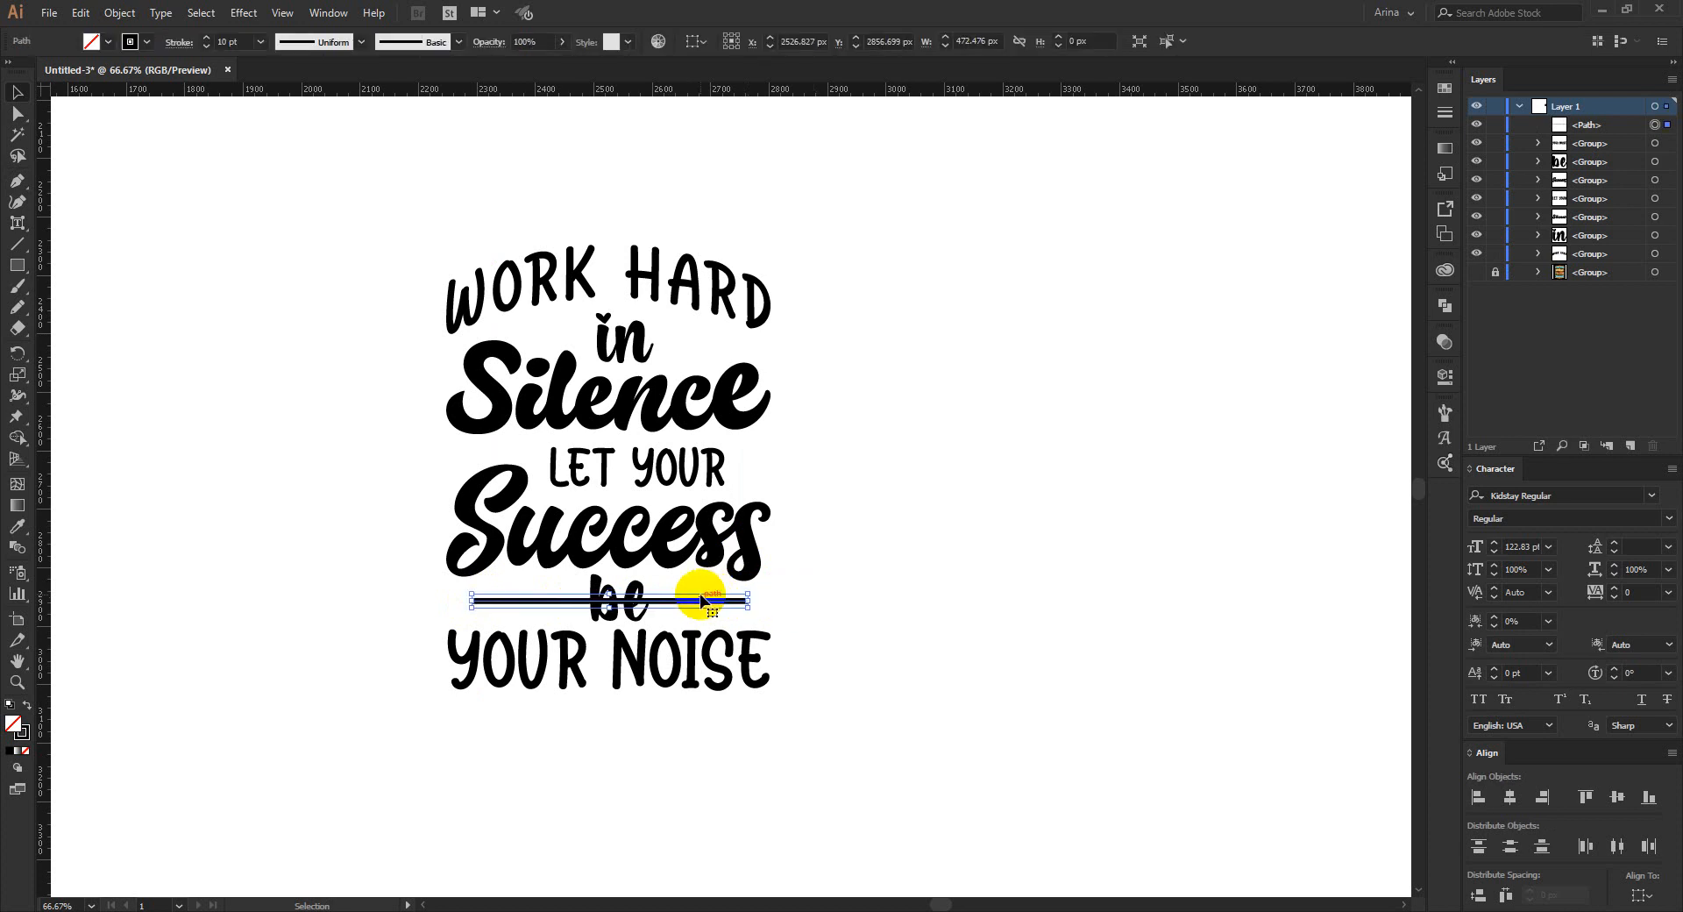
scroll(682, 575, "up", 1)
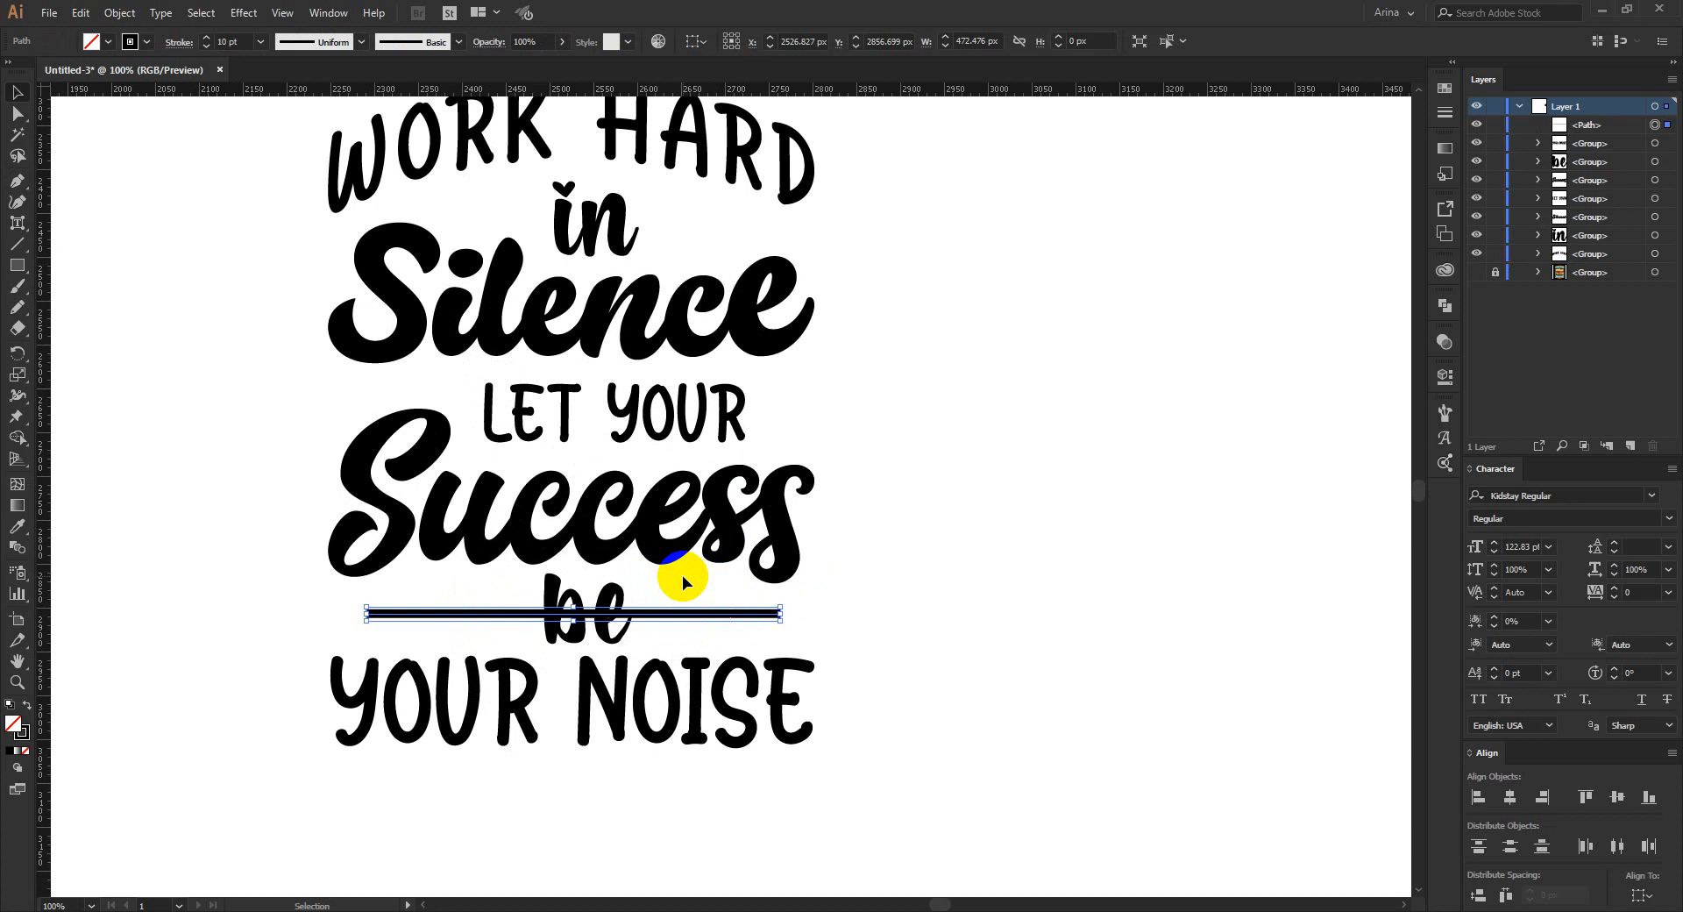
key("a")
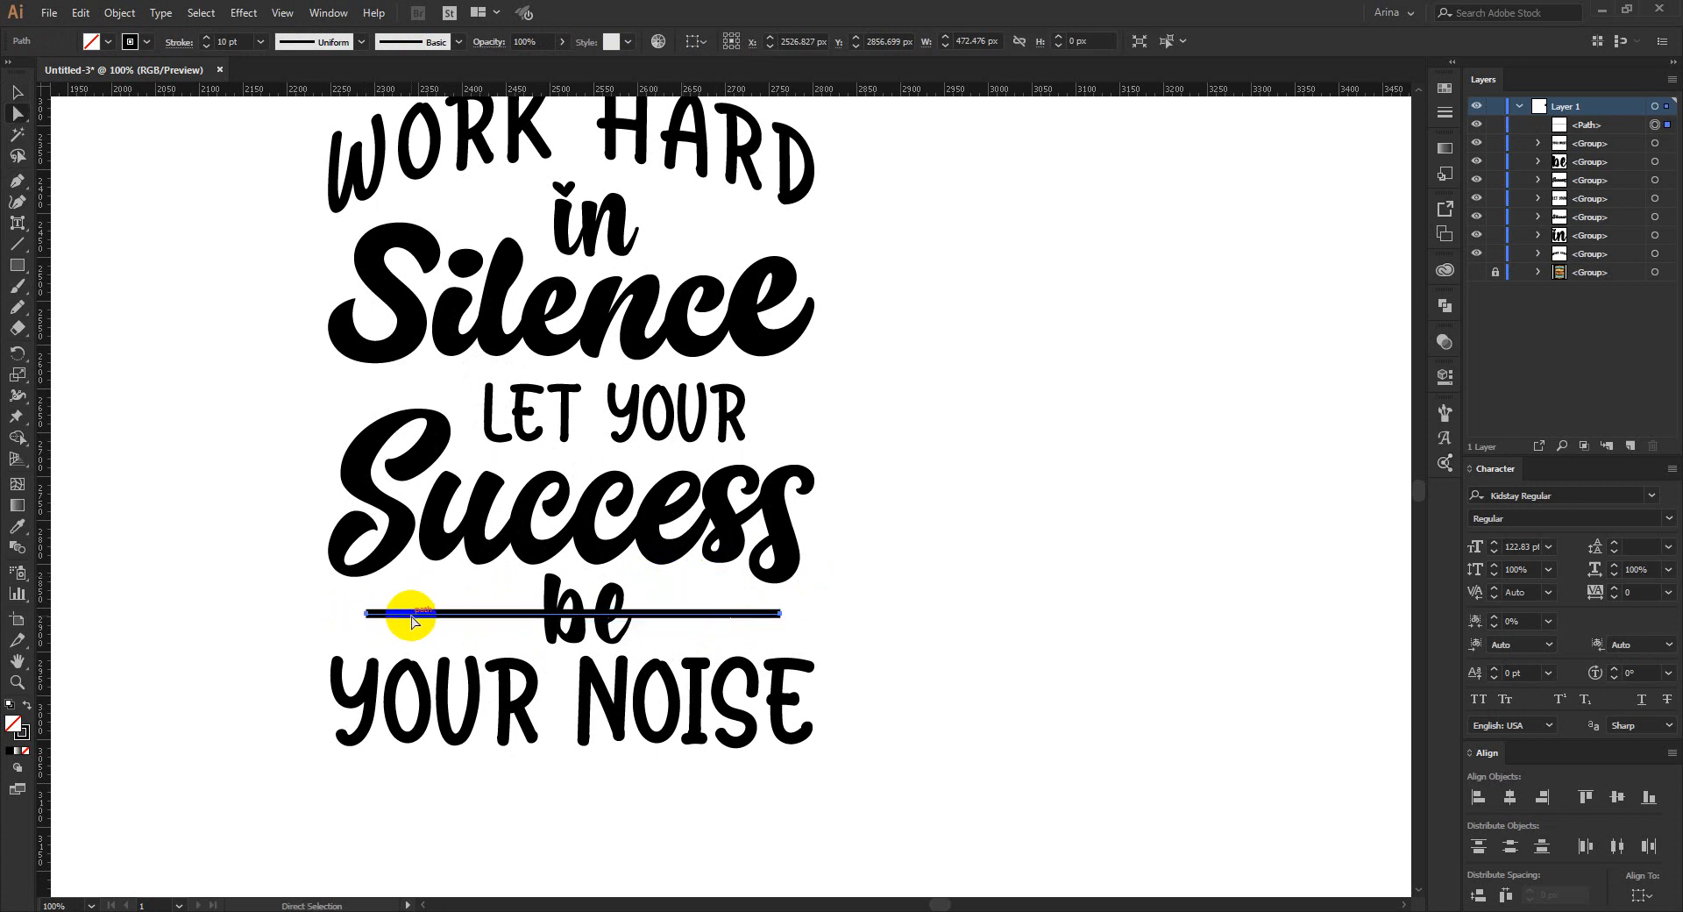
key("v")
left_click(426, 609)
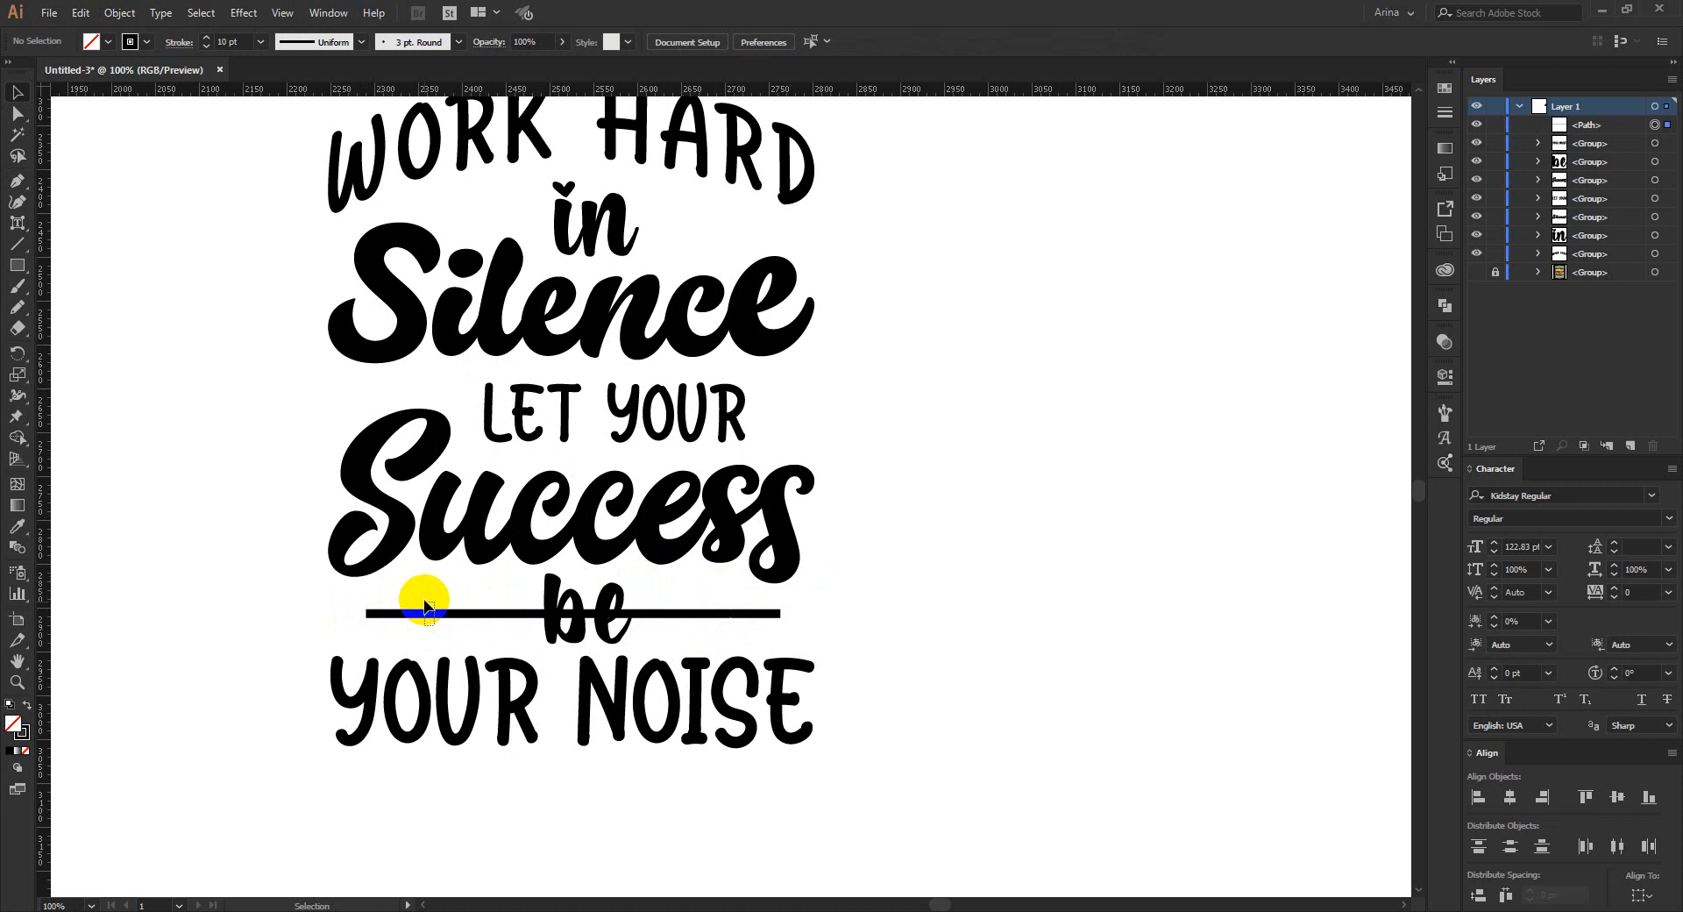
left_click(426, 609)
key("Delete")
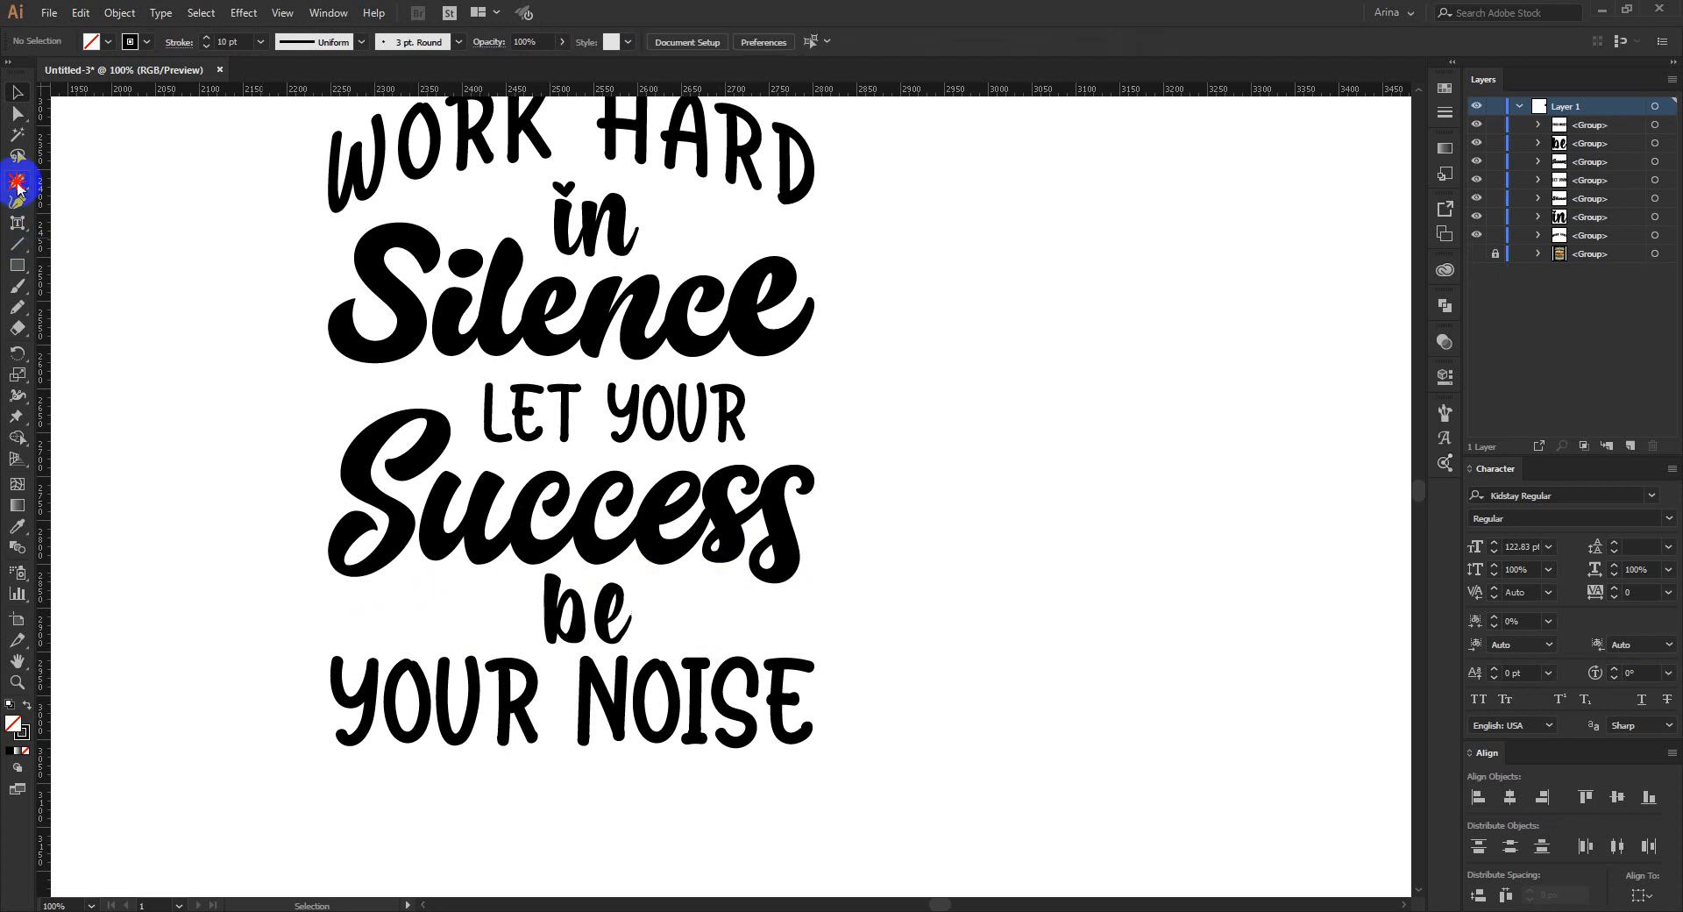
- Draw a horizontal line across "be" spanning the quote's full width, about 555 px, and set its stroke to 7 pt
left_click(17, 180)
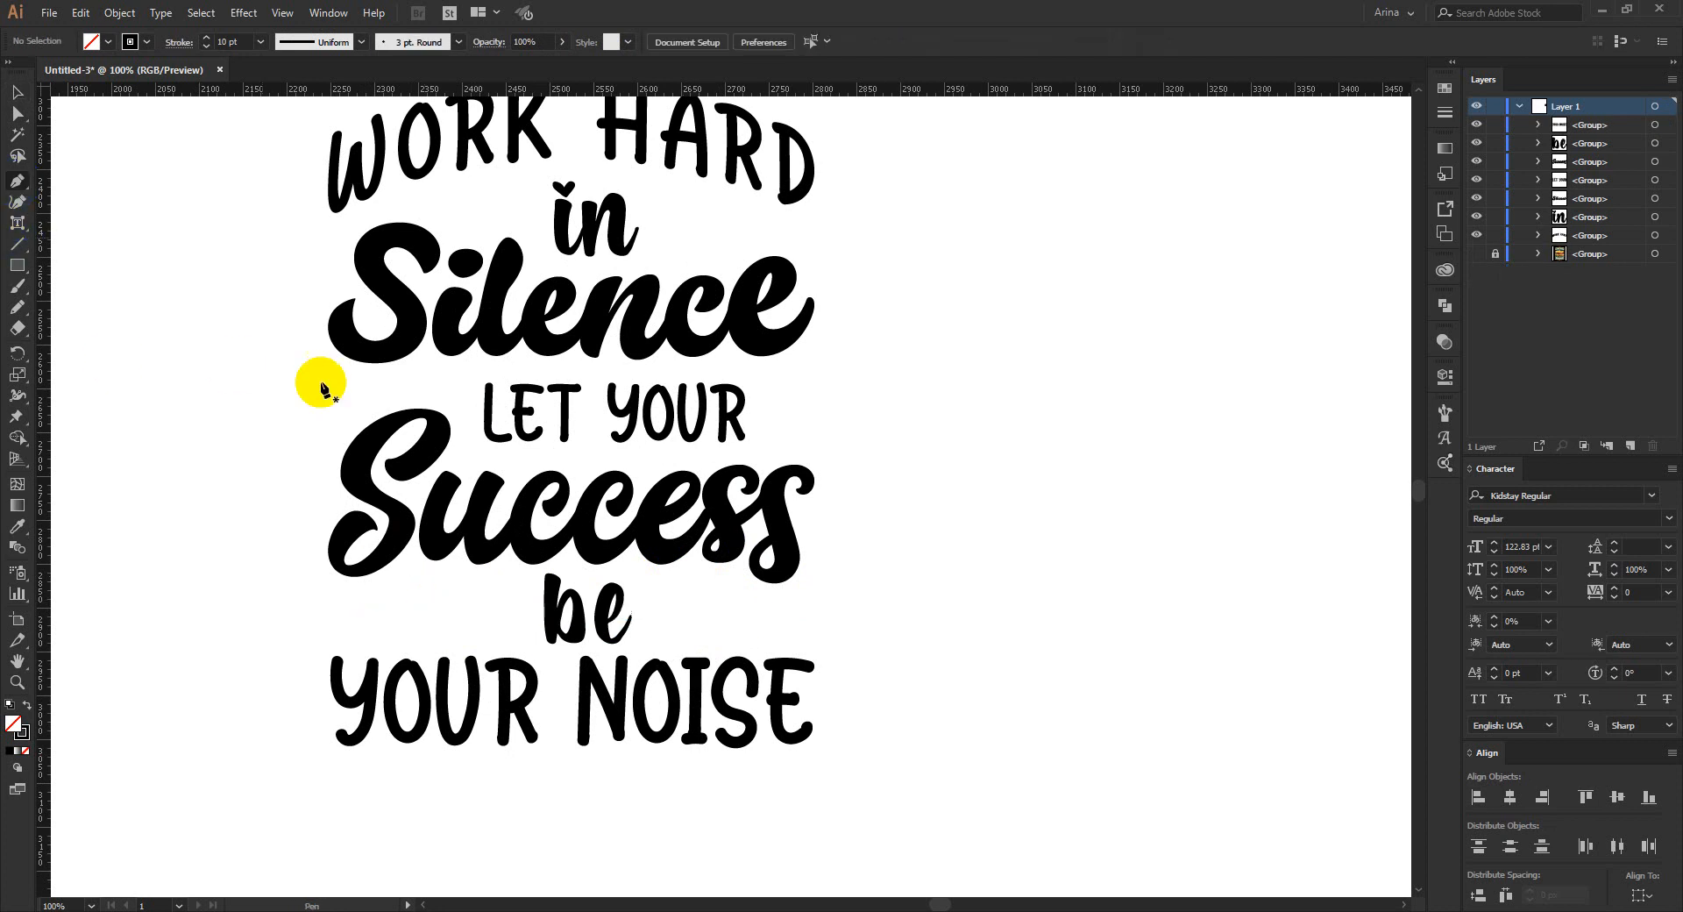
left_click(328, 612)
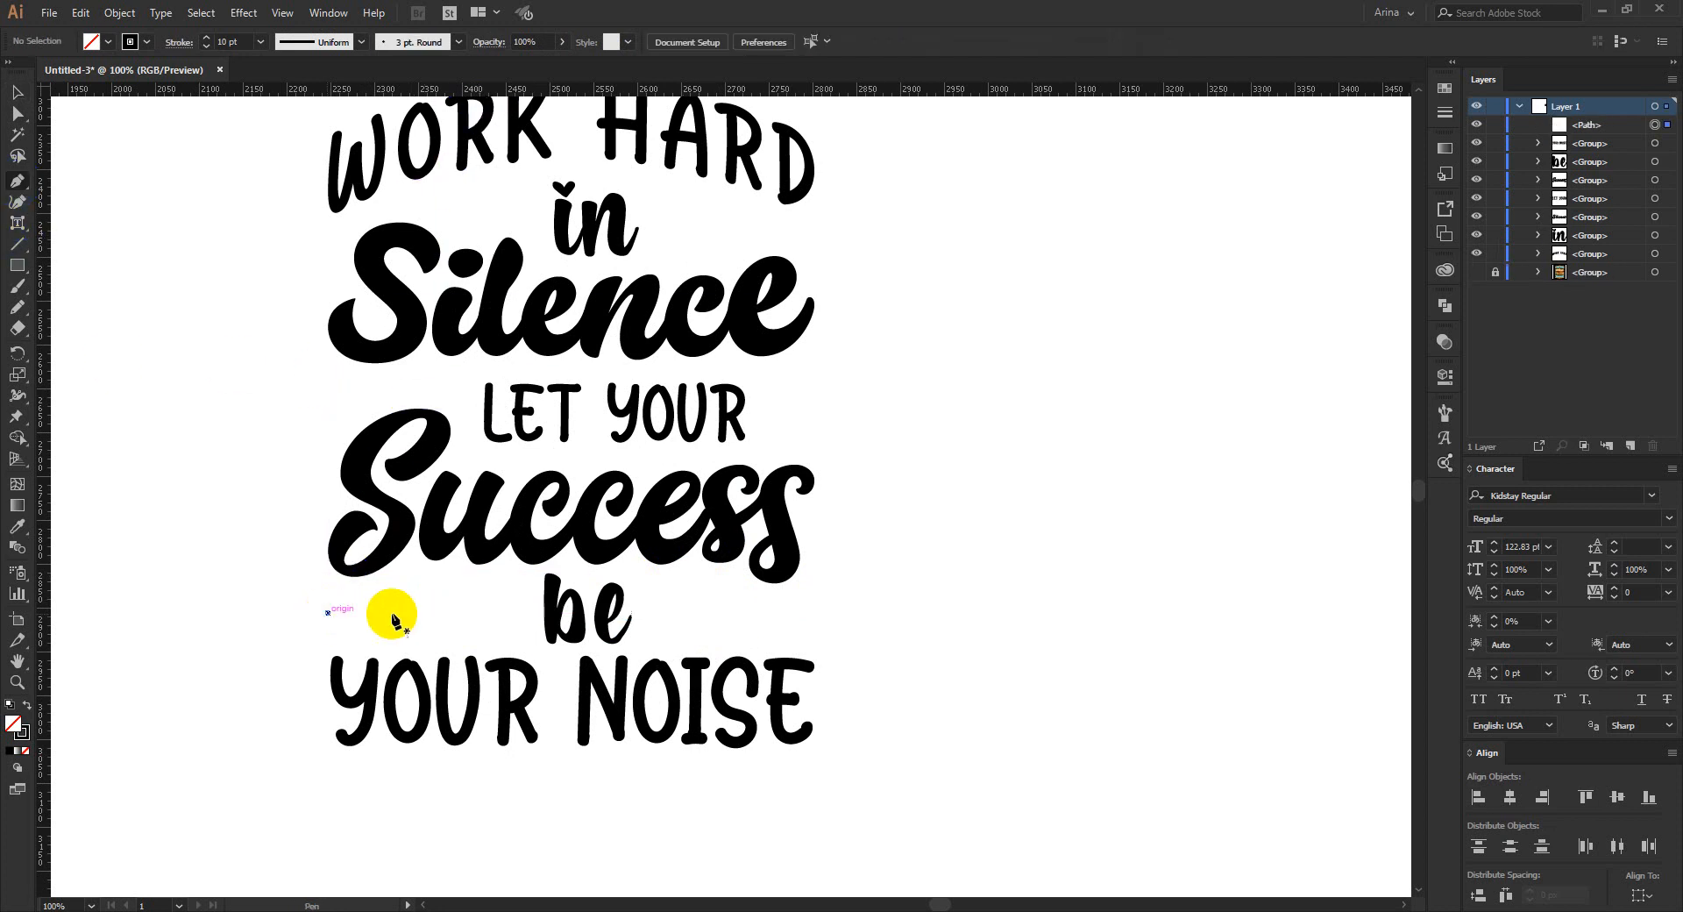
left_click(816, 611)
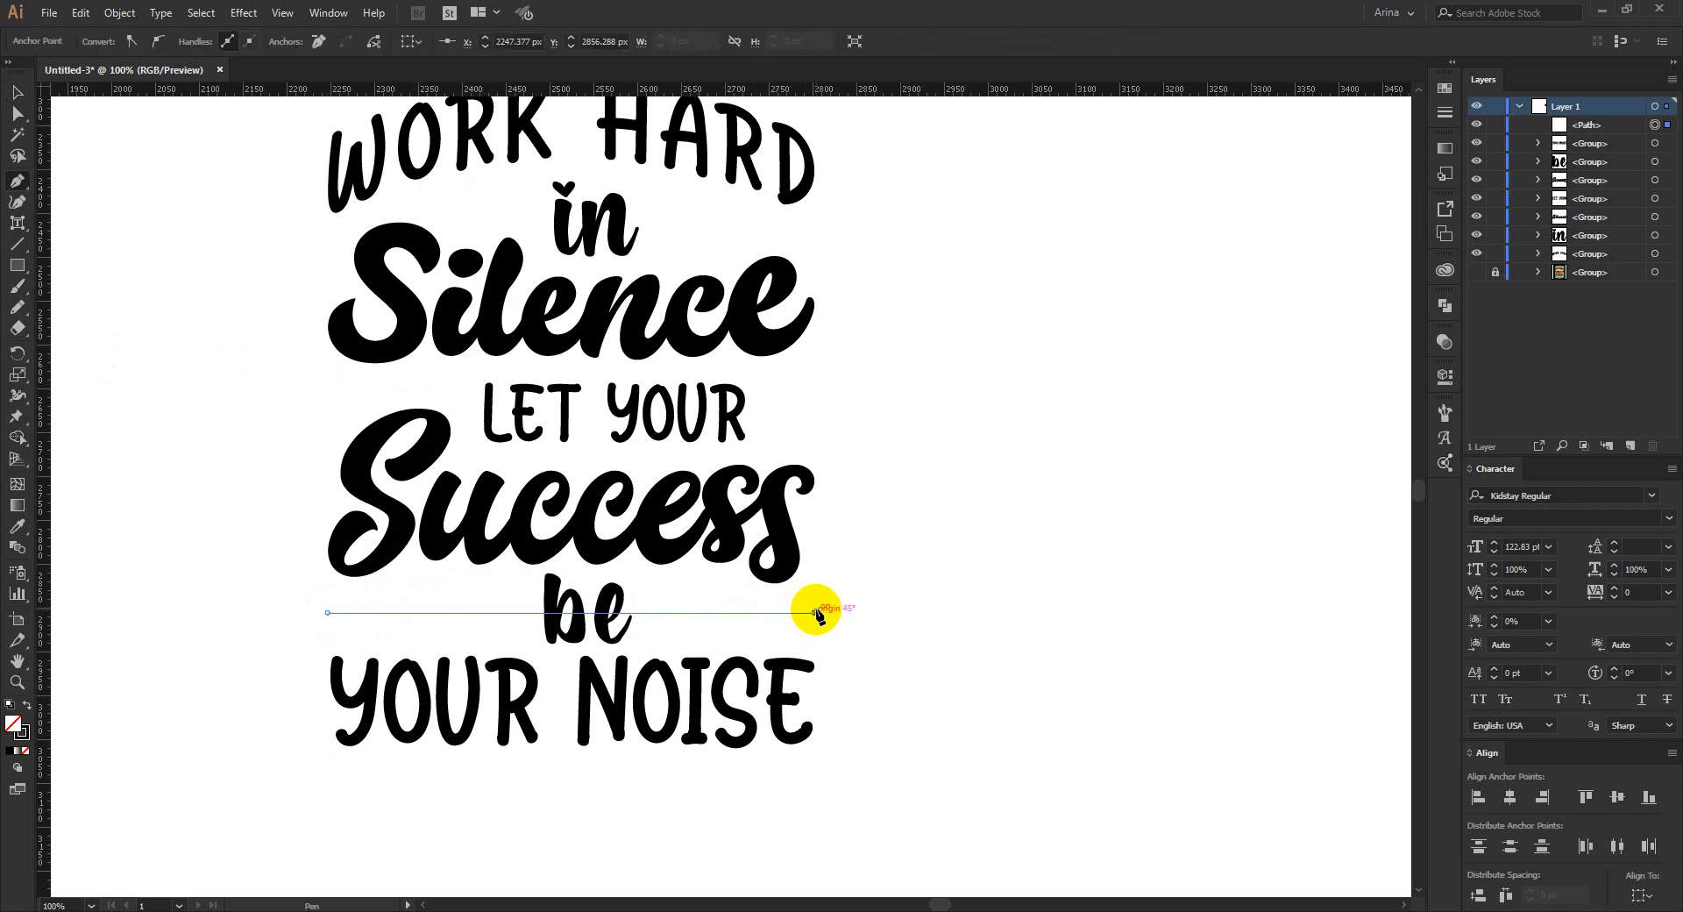
key("v")
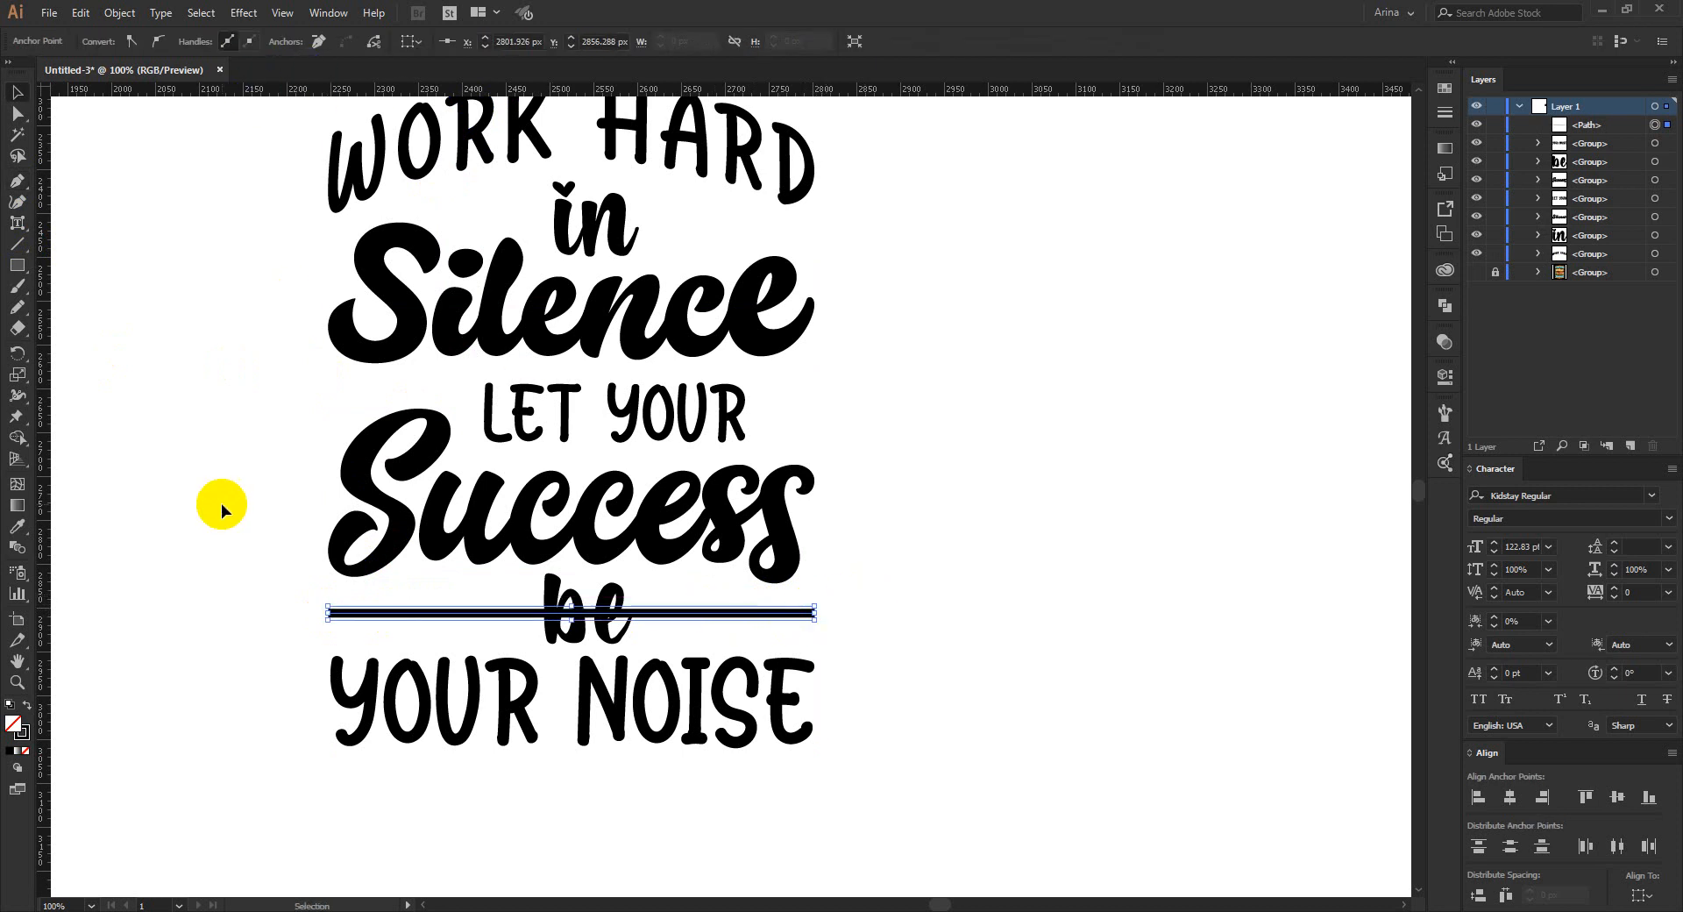
key("ctrl+shift+a")
left_click(473, 611)
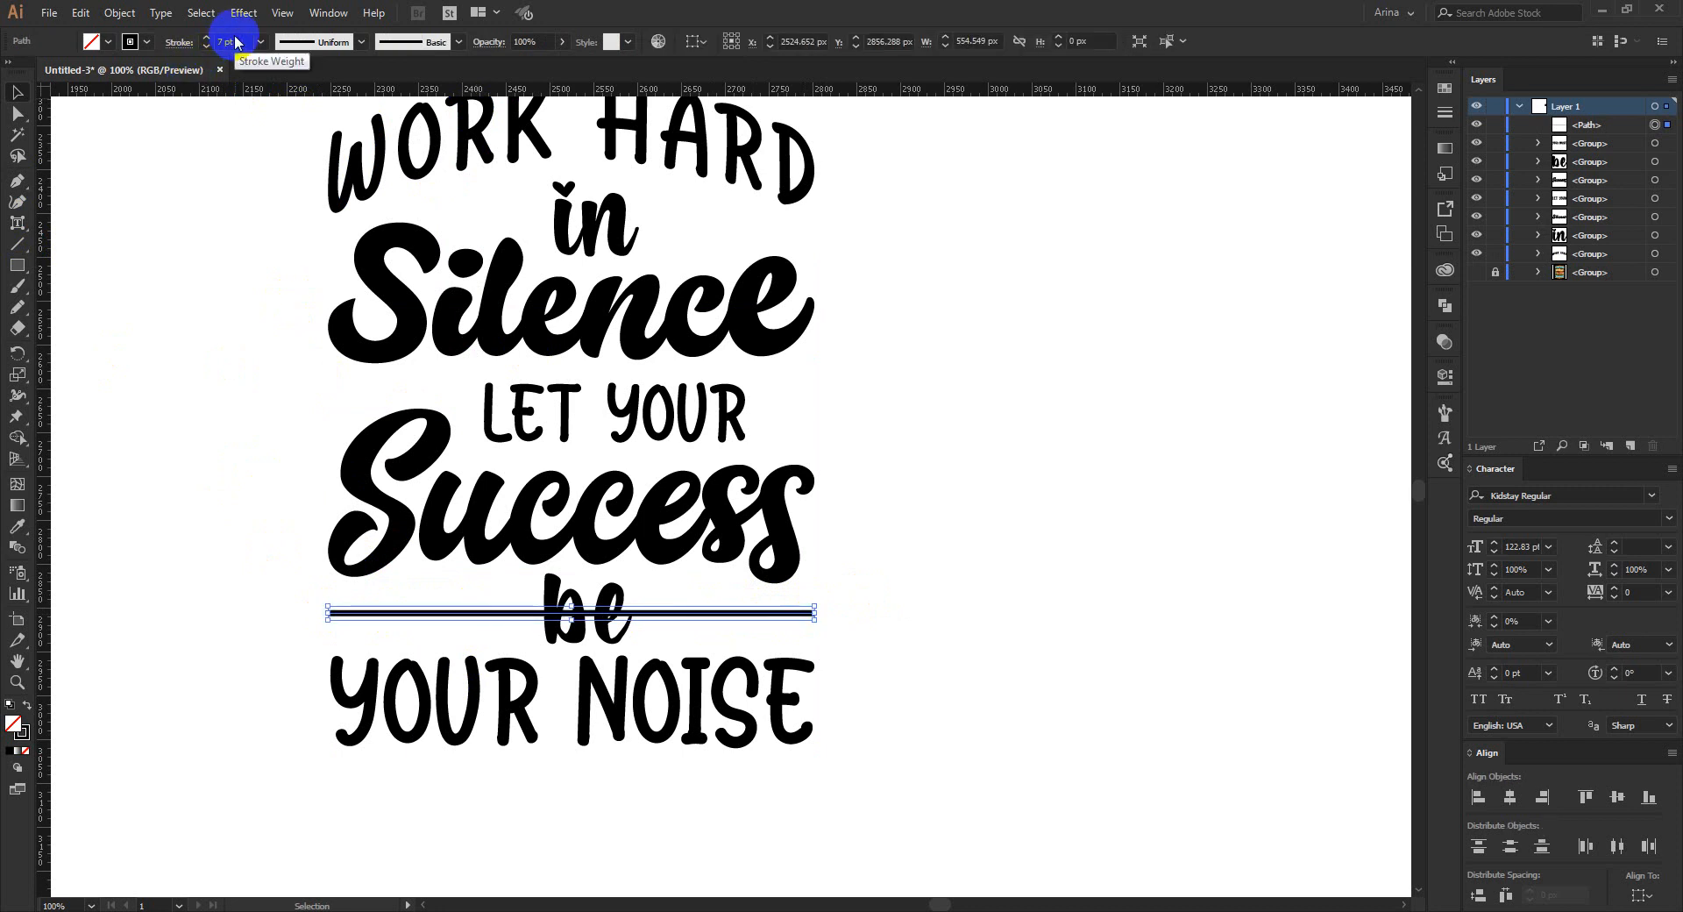
- Duplicate the line into three evenly spaced parallel lines across "be" and nudge all three down to centre them between the neighbouring words
scroll(662, 614, "up", 1)
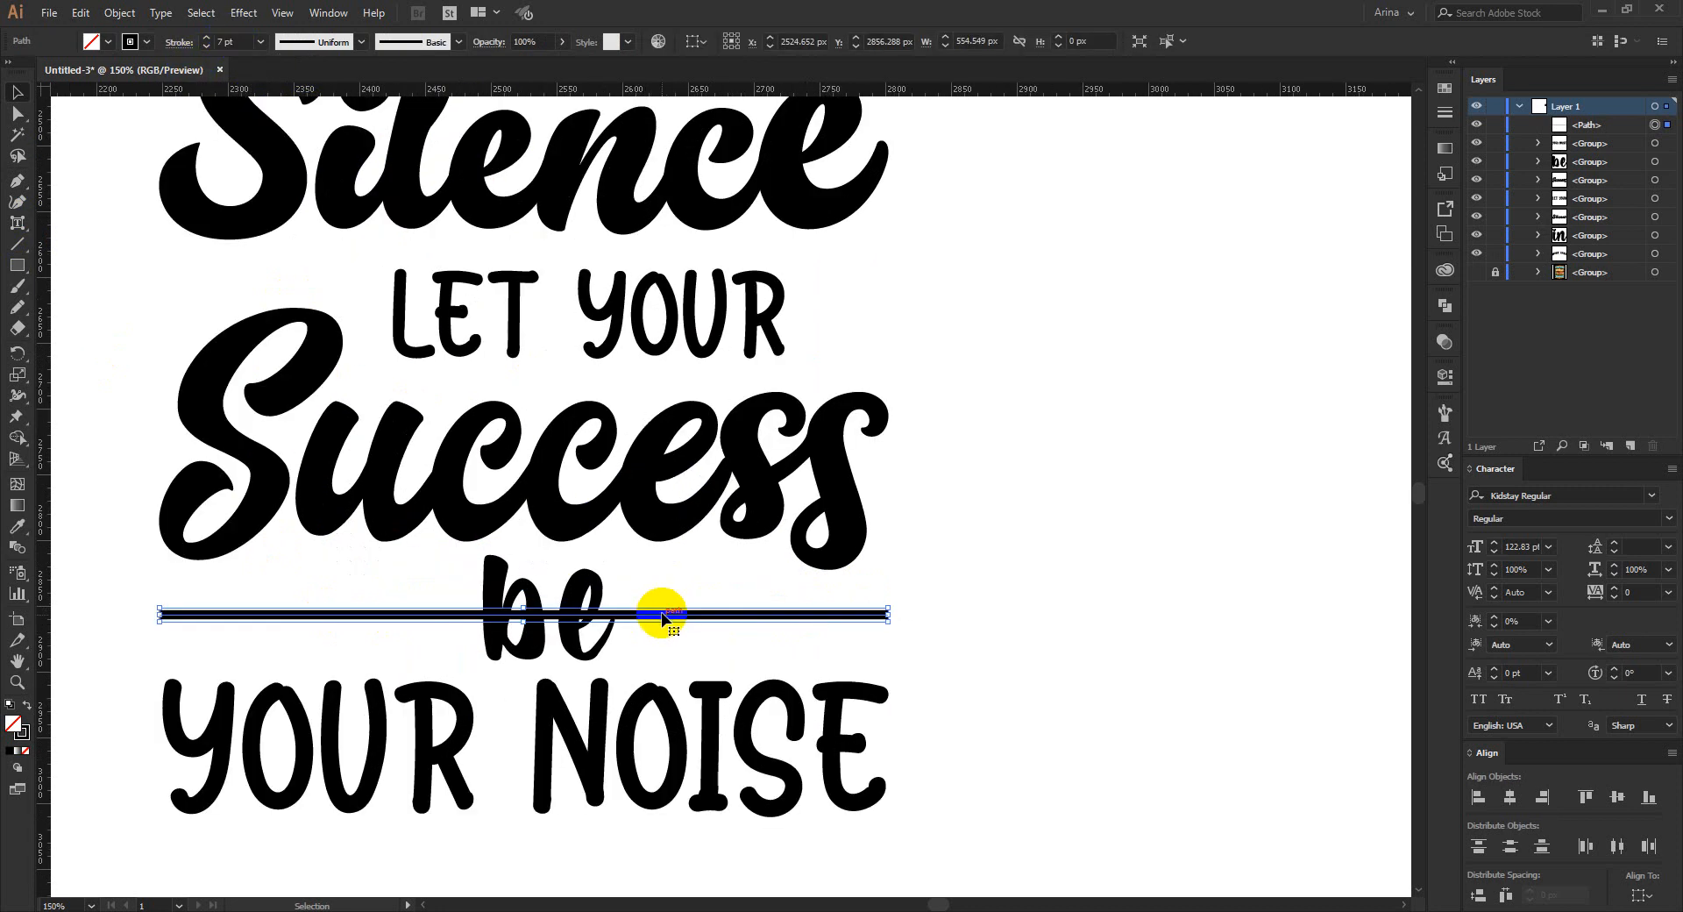
mouse_move(662, 614)
left_mouse_down()
mouse_move(662, 596)
mouse_move(663, 617)
left_mouse_up()
key("ctrl+d")
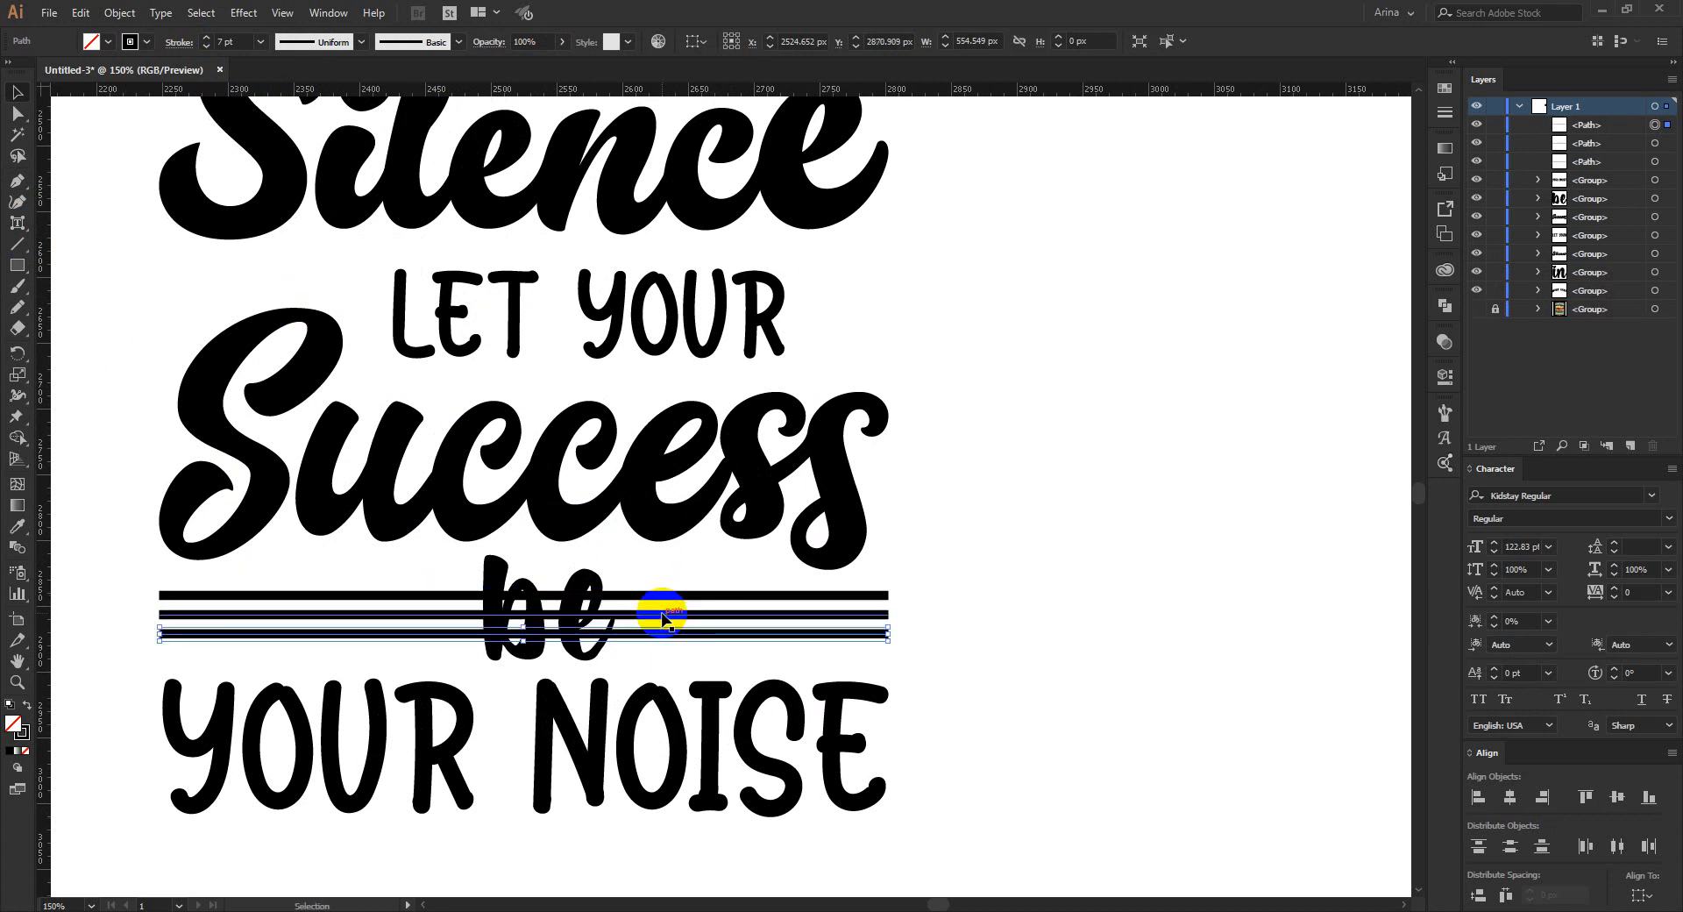
left_click_drag(903, 585, 856, 650)
key("Down")
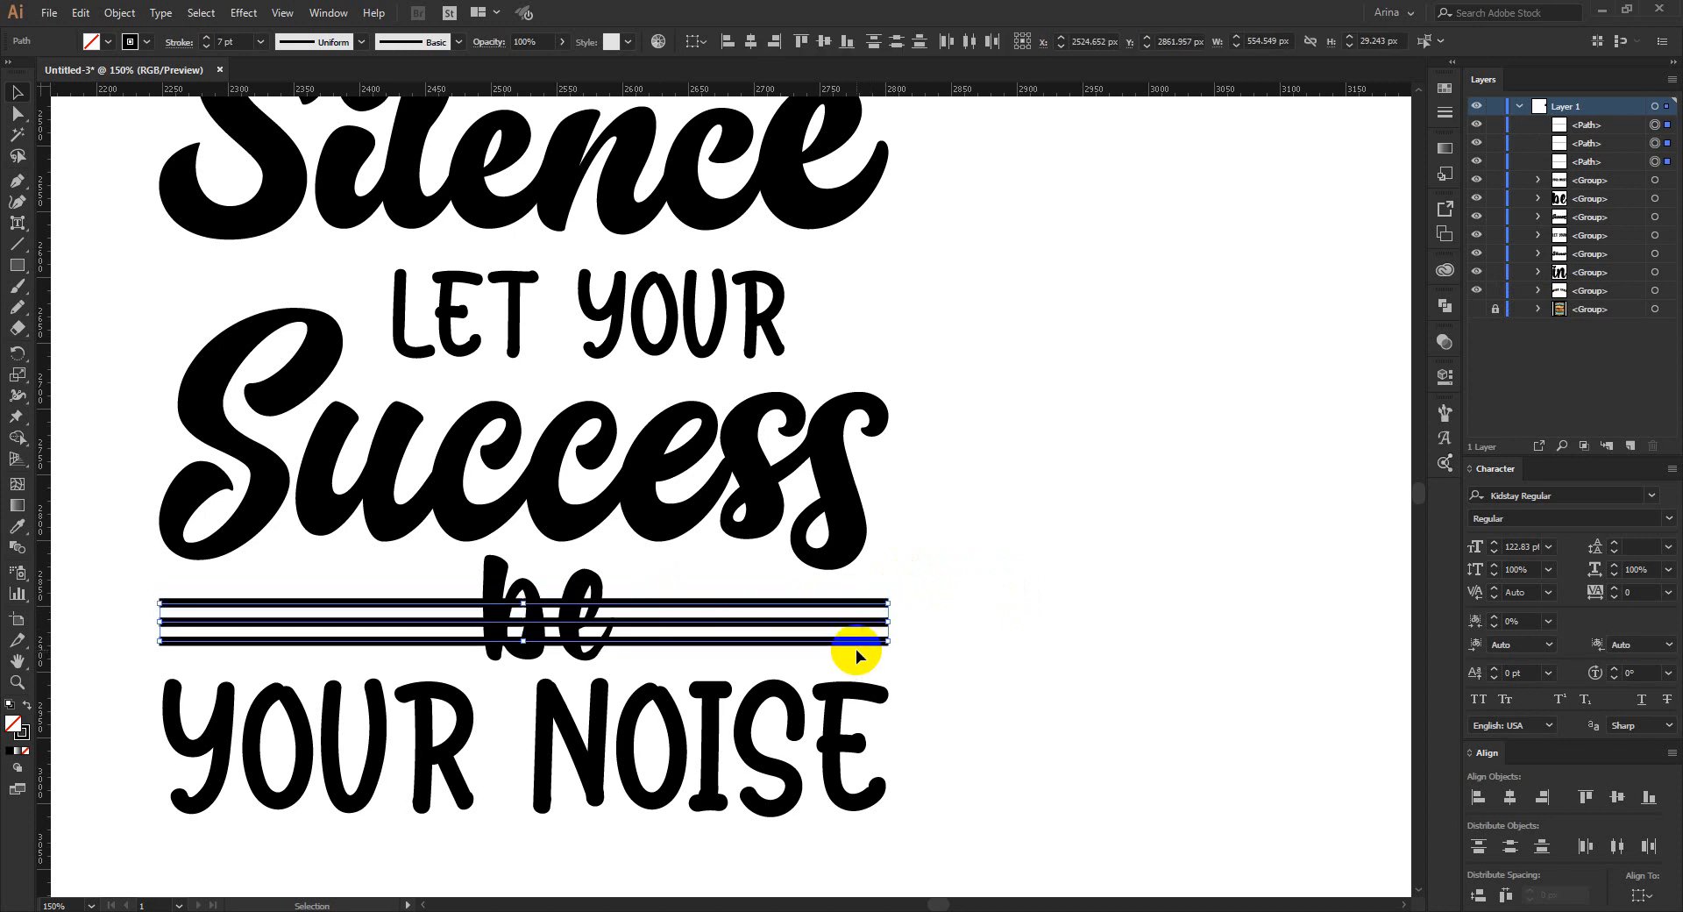
- Nudge the three parallel lines across "be" up and give their strokes round caps
key("Up")
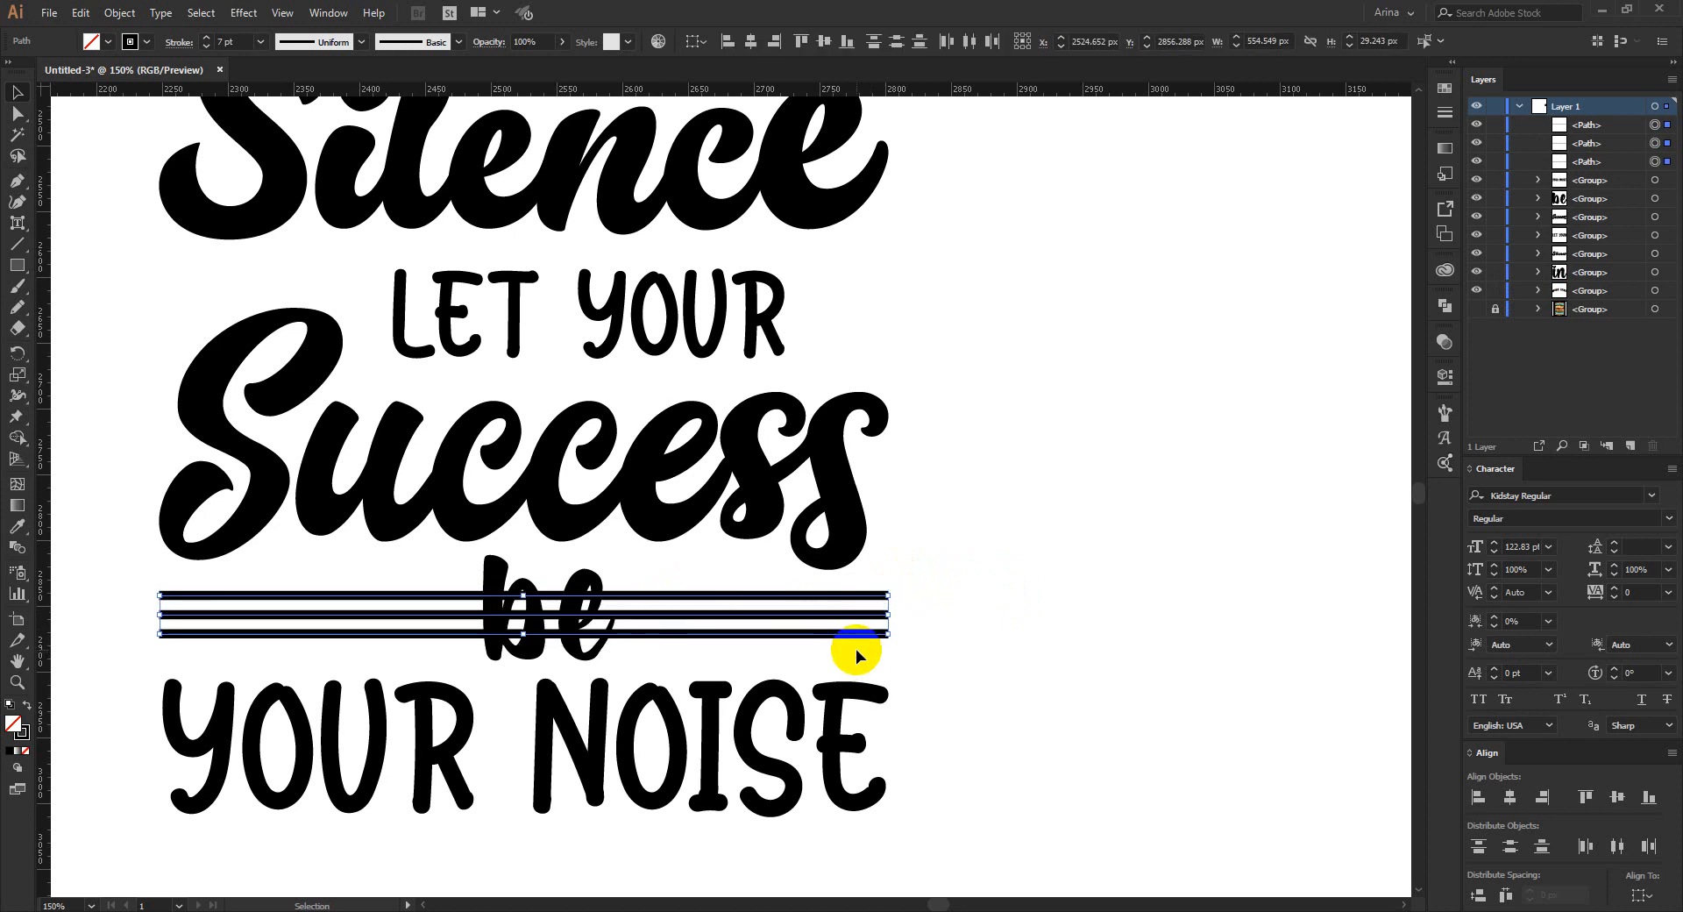
left_click(937, 641)
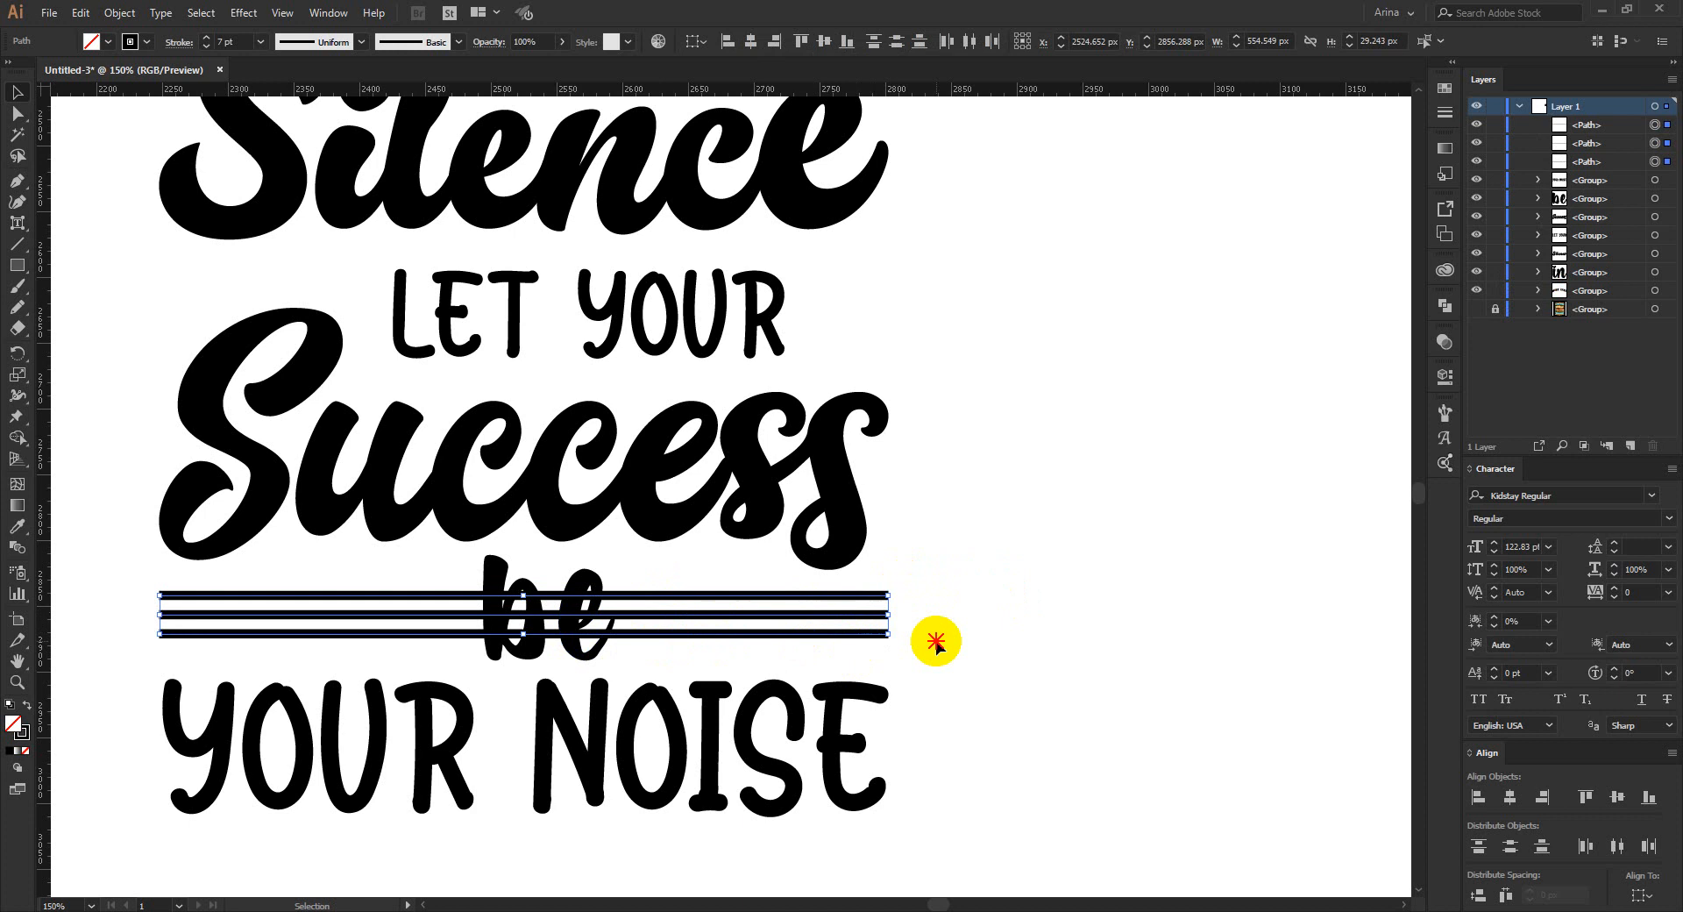
left_click(833, 622)
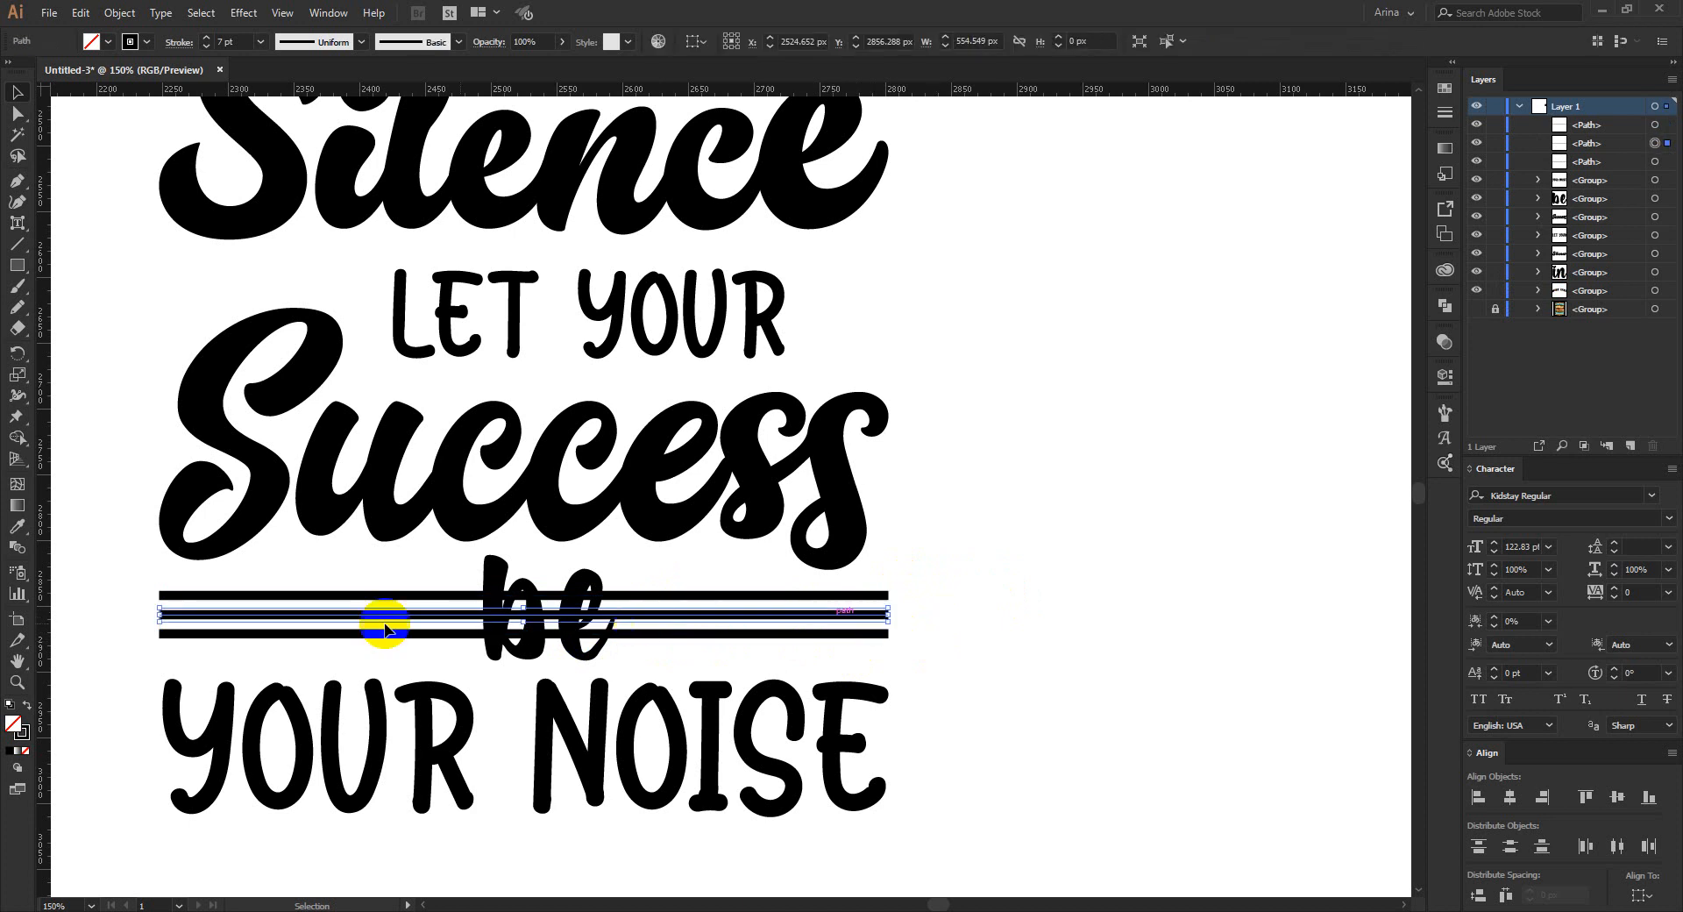
mouse_move(138, 585)
left_mouse_down()
mouse_move(191, 645)
mouse_move(316, 650)
left_mouse_up()
left_click(179, 42)
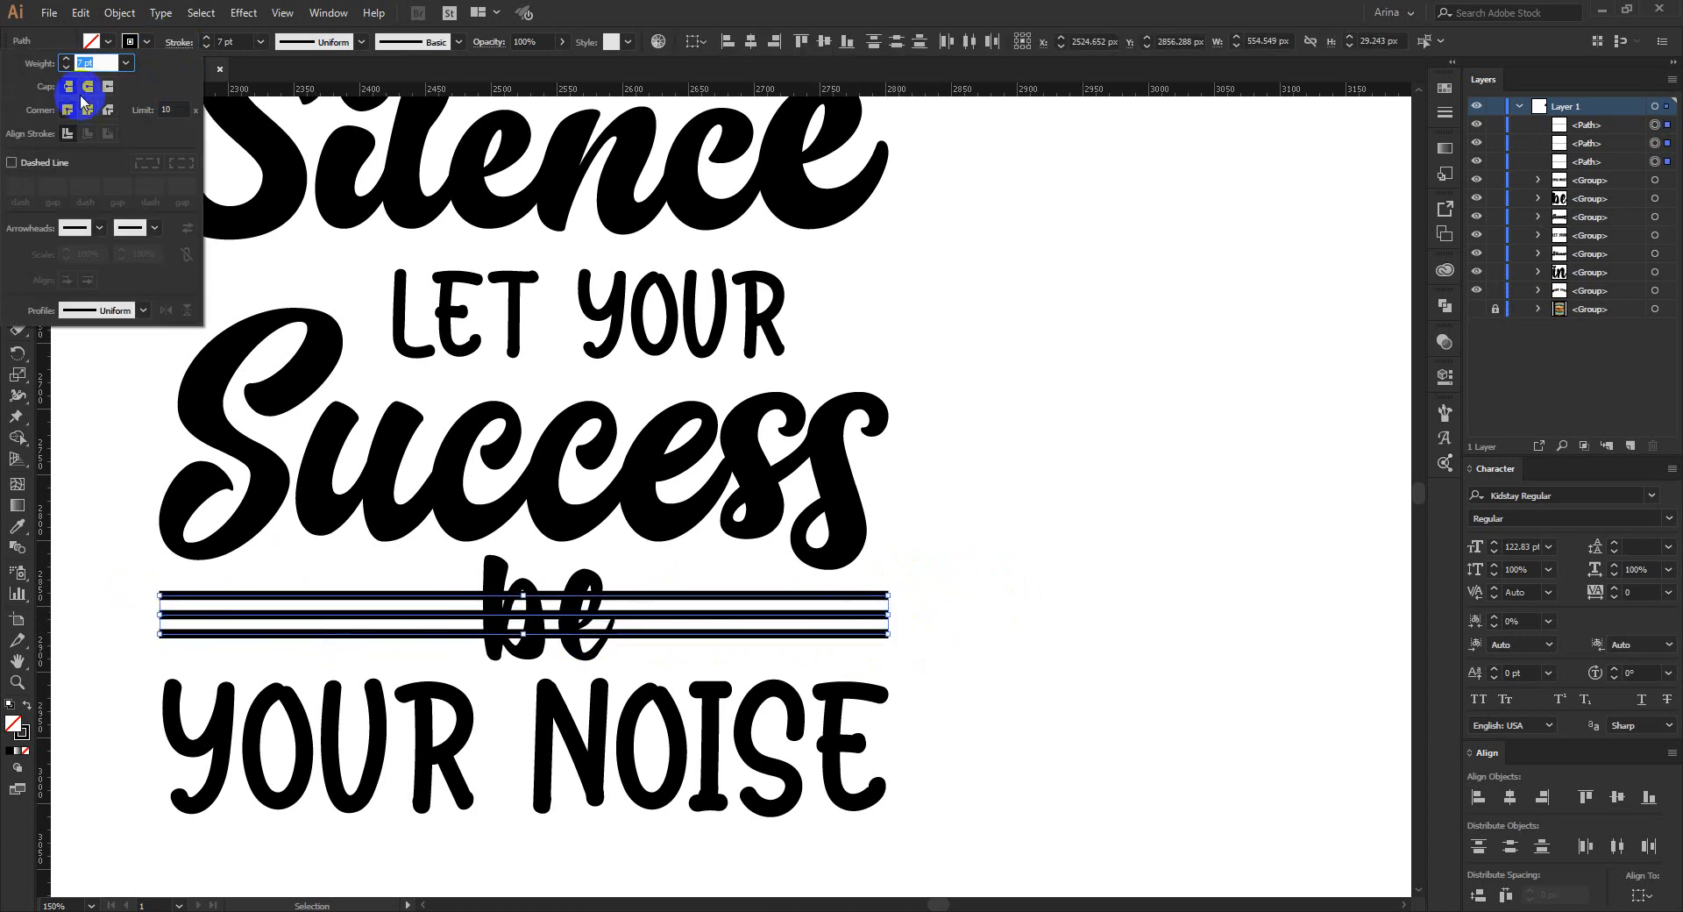
left_click(87, 86)
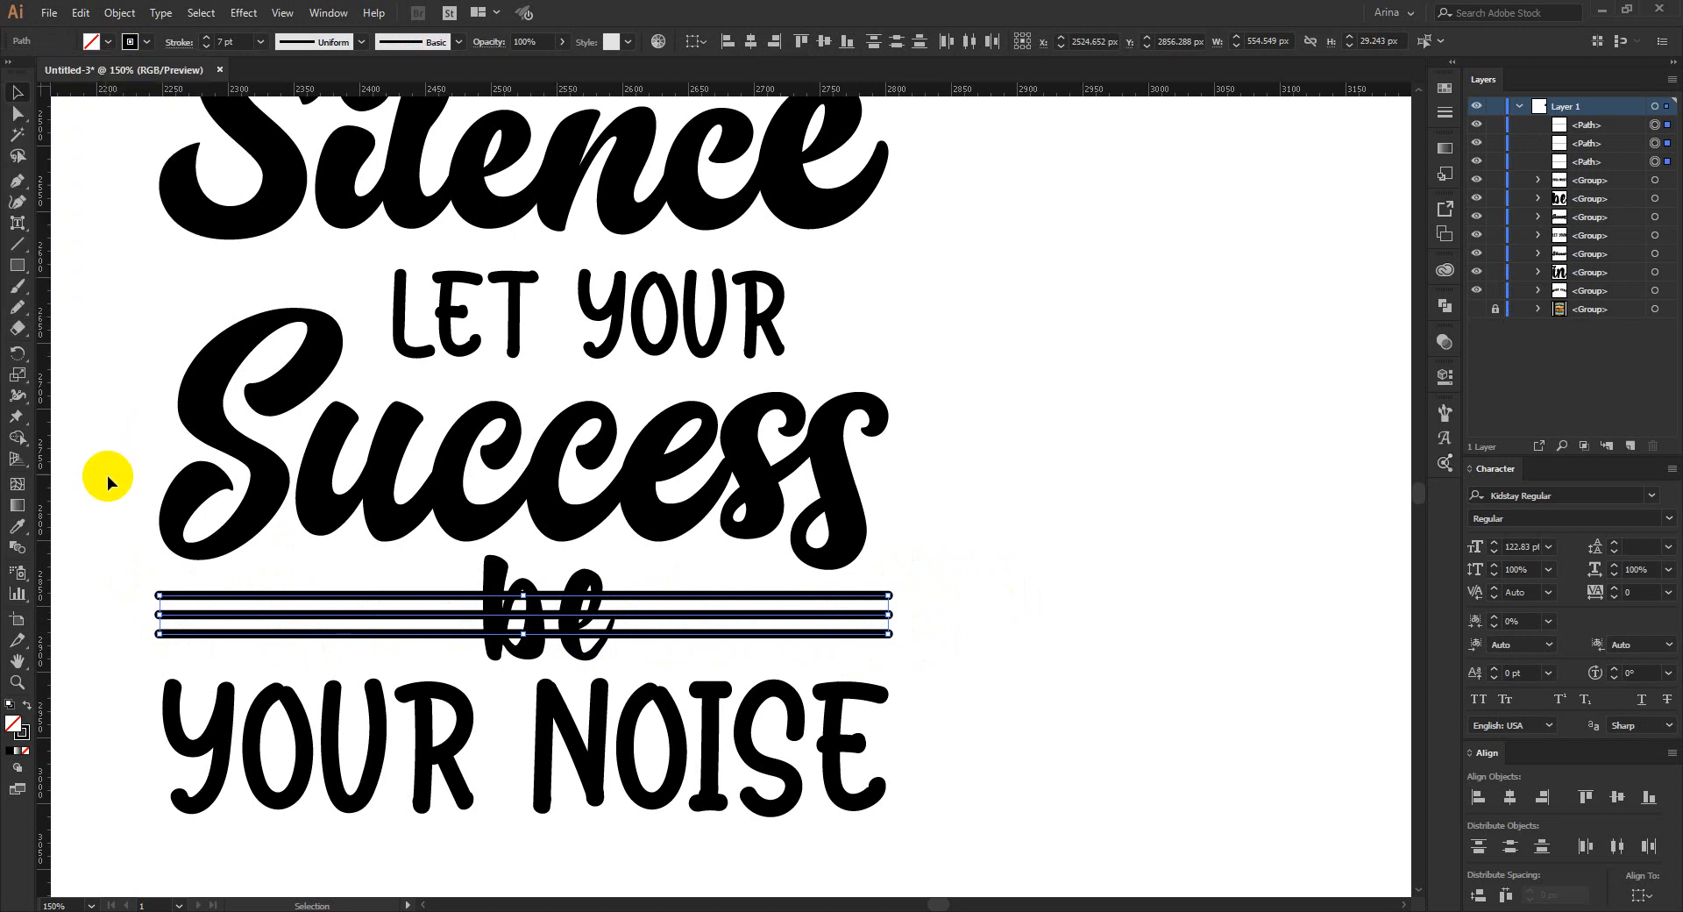
left_click(210, 619)
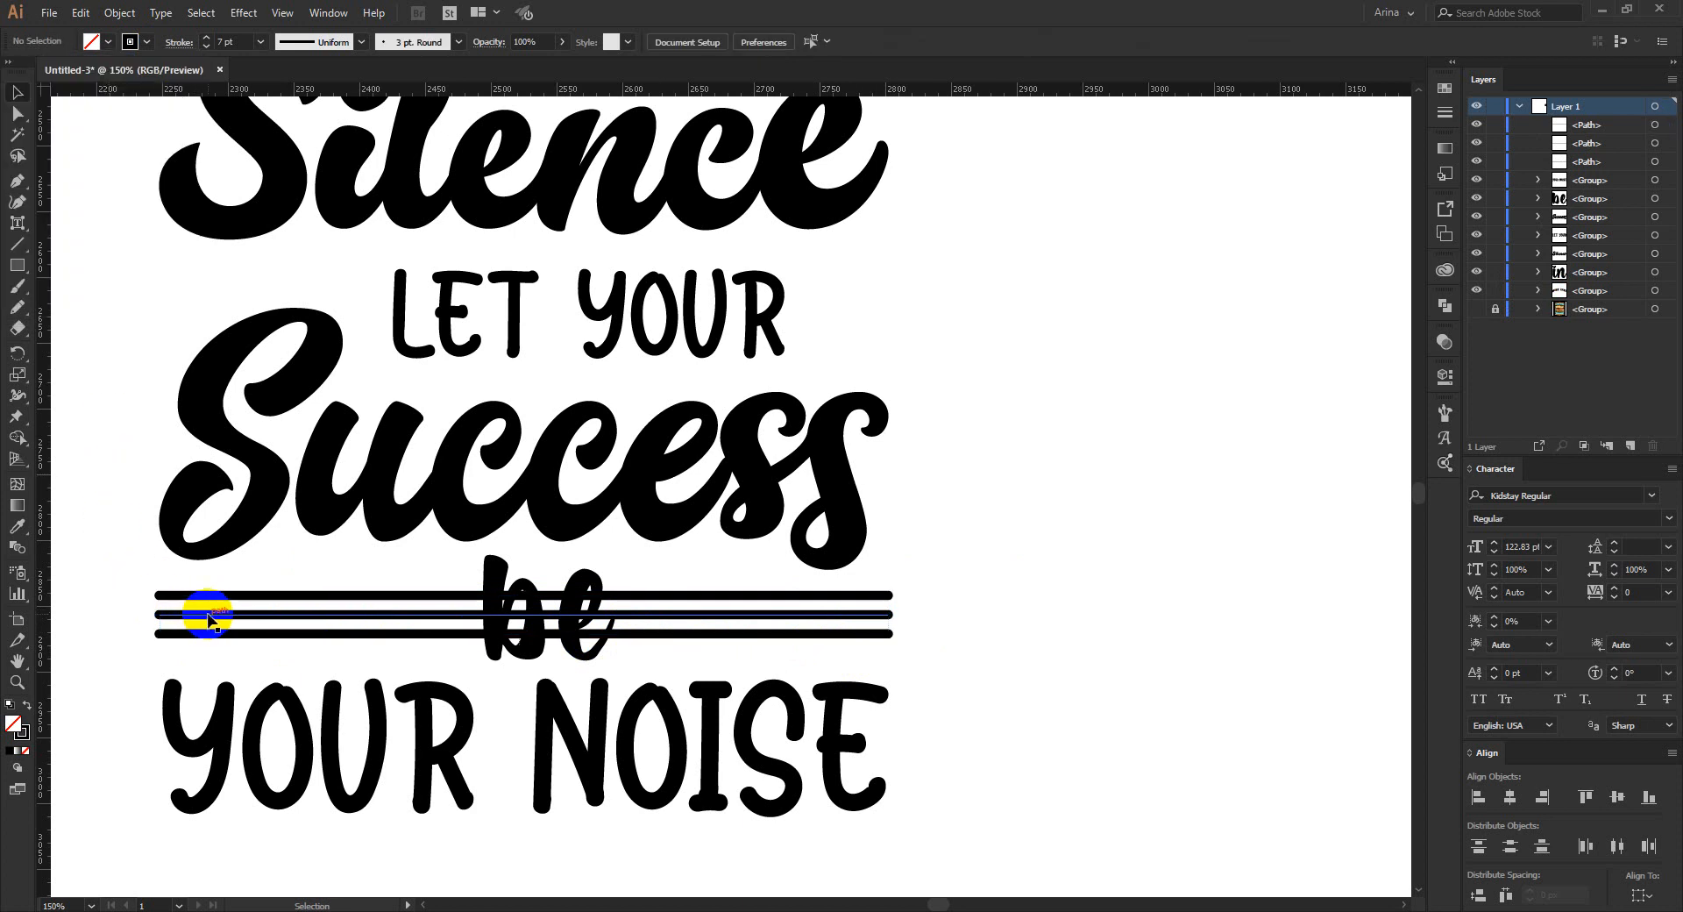
- Turn the middle of the three lines across "be" into a dashed line
left_click(210, 619)
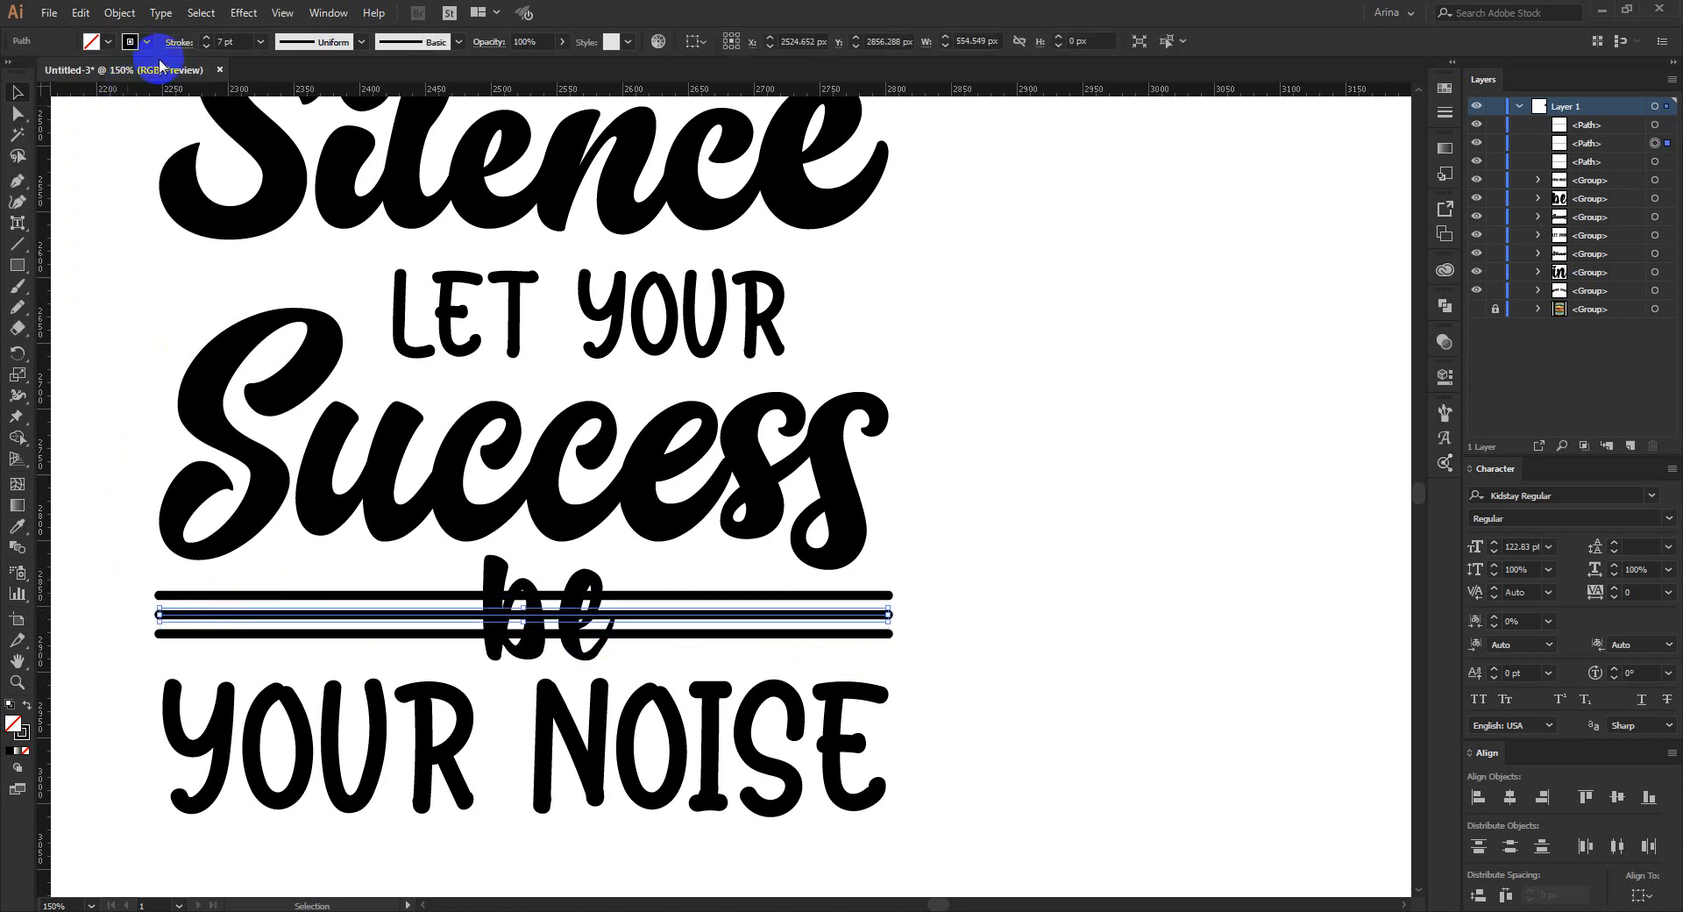
left_click(178, 42)
left_click(16, 163)
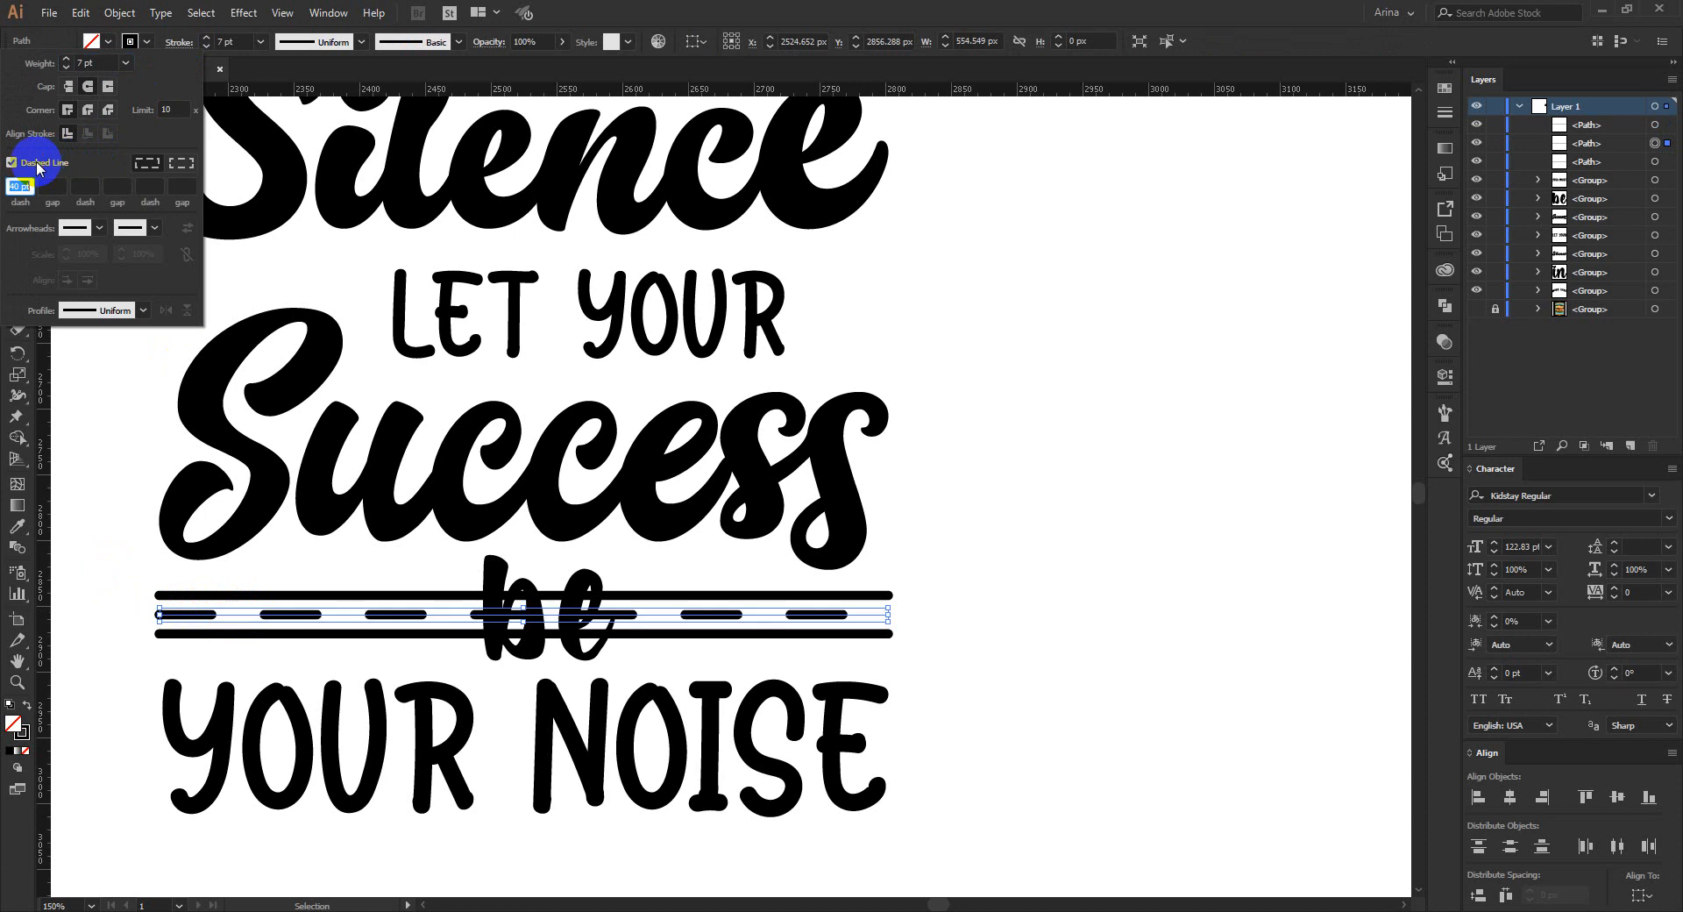
- Try progressively shorter dash lengths on the middle line, and set the dash back to 40 pt
key("Down")
key("Down")
key("Down")
key("Down")
key("Down")
key("Down")
key("Down")
key("Down")
key("Down")
key("Down")
key("Down")
key("Down")
key("Down")
key("Down")
key("Down")
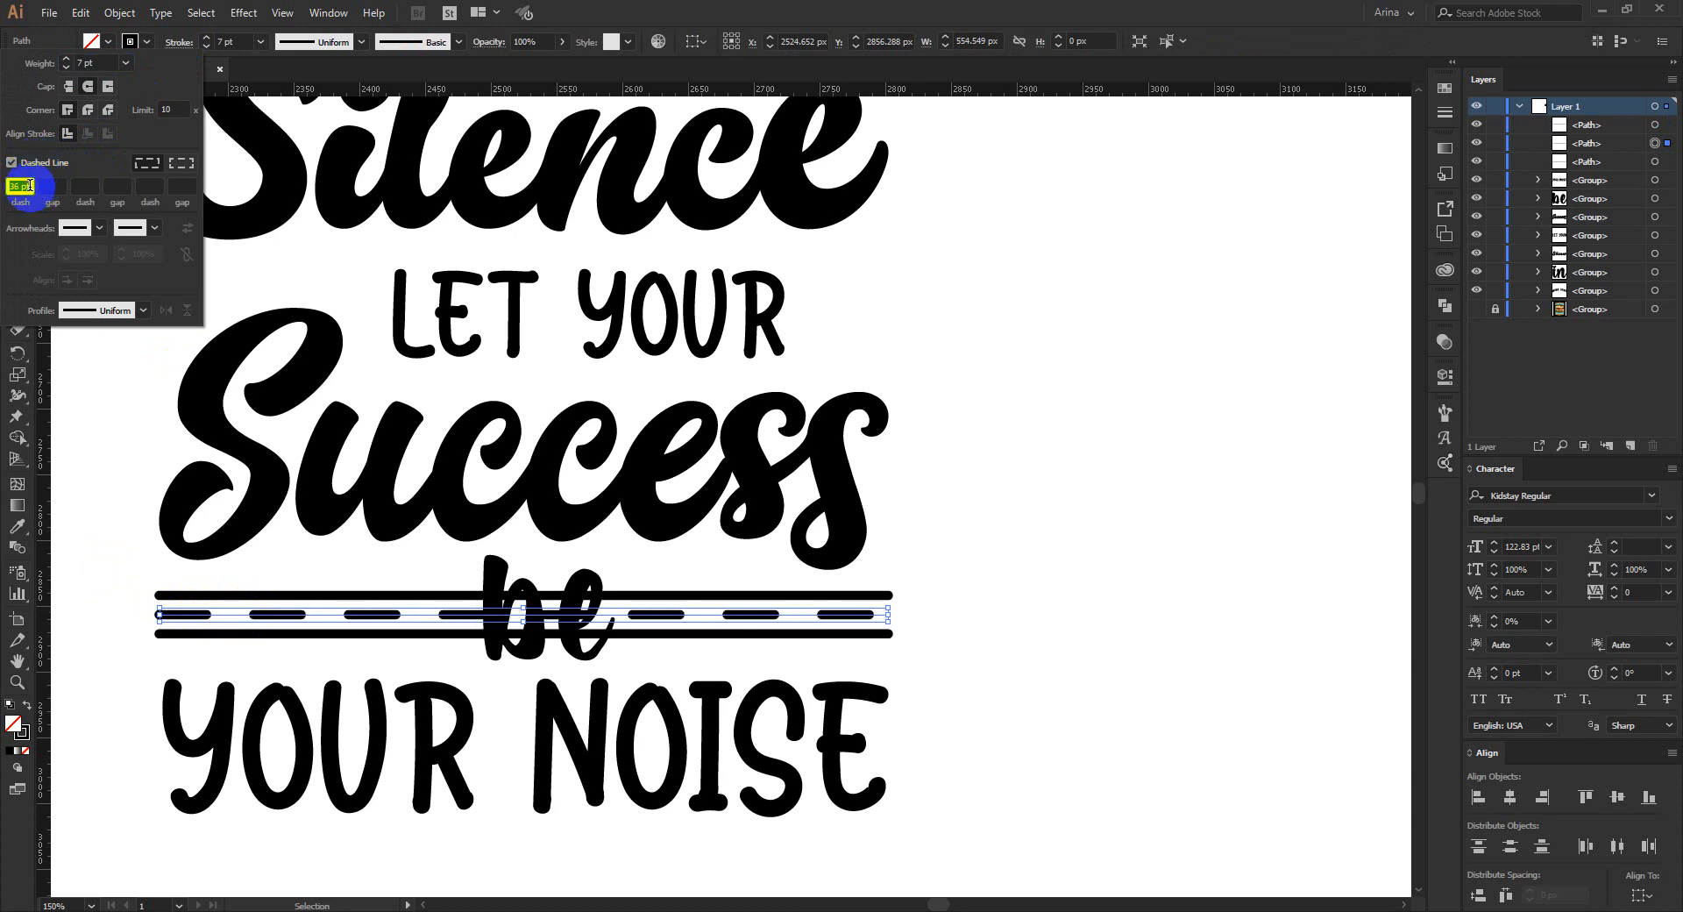
key("Down")
key("Down")
key("Down")
key("Down")
key("Down")
key("Down")
key("Down")
key("Down")
key("Down")
key("Down")
key("Down")
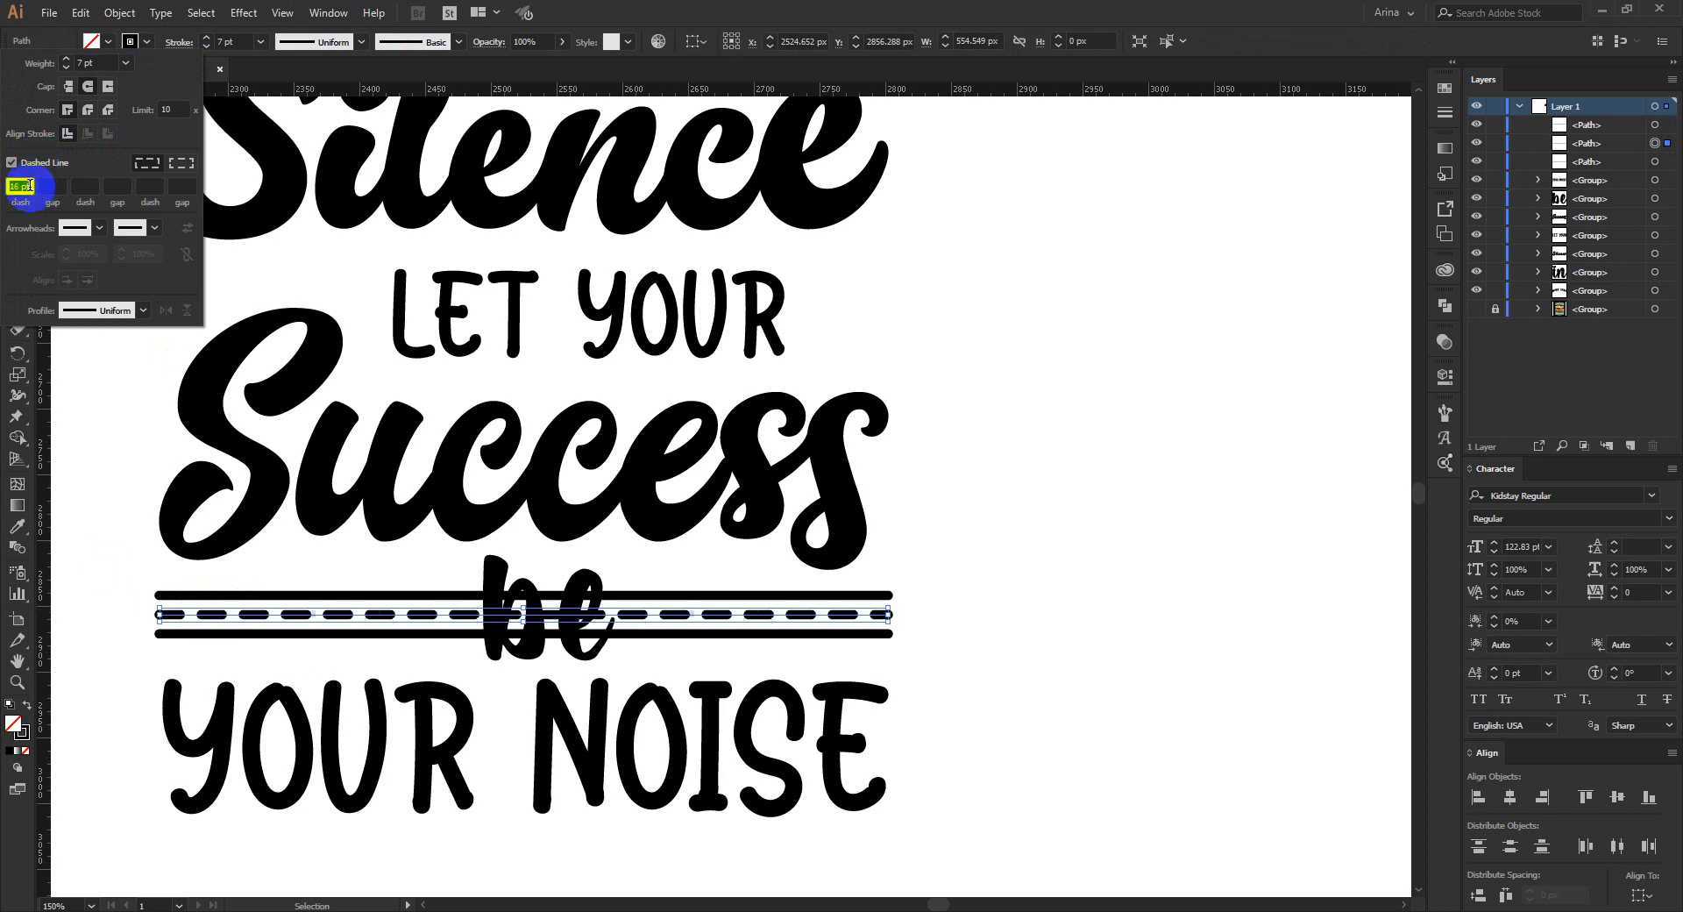
type("40")
key("Return")
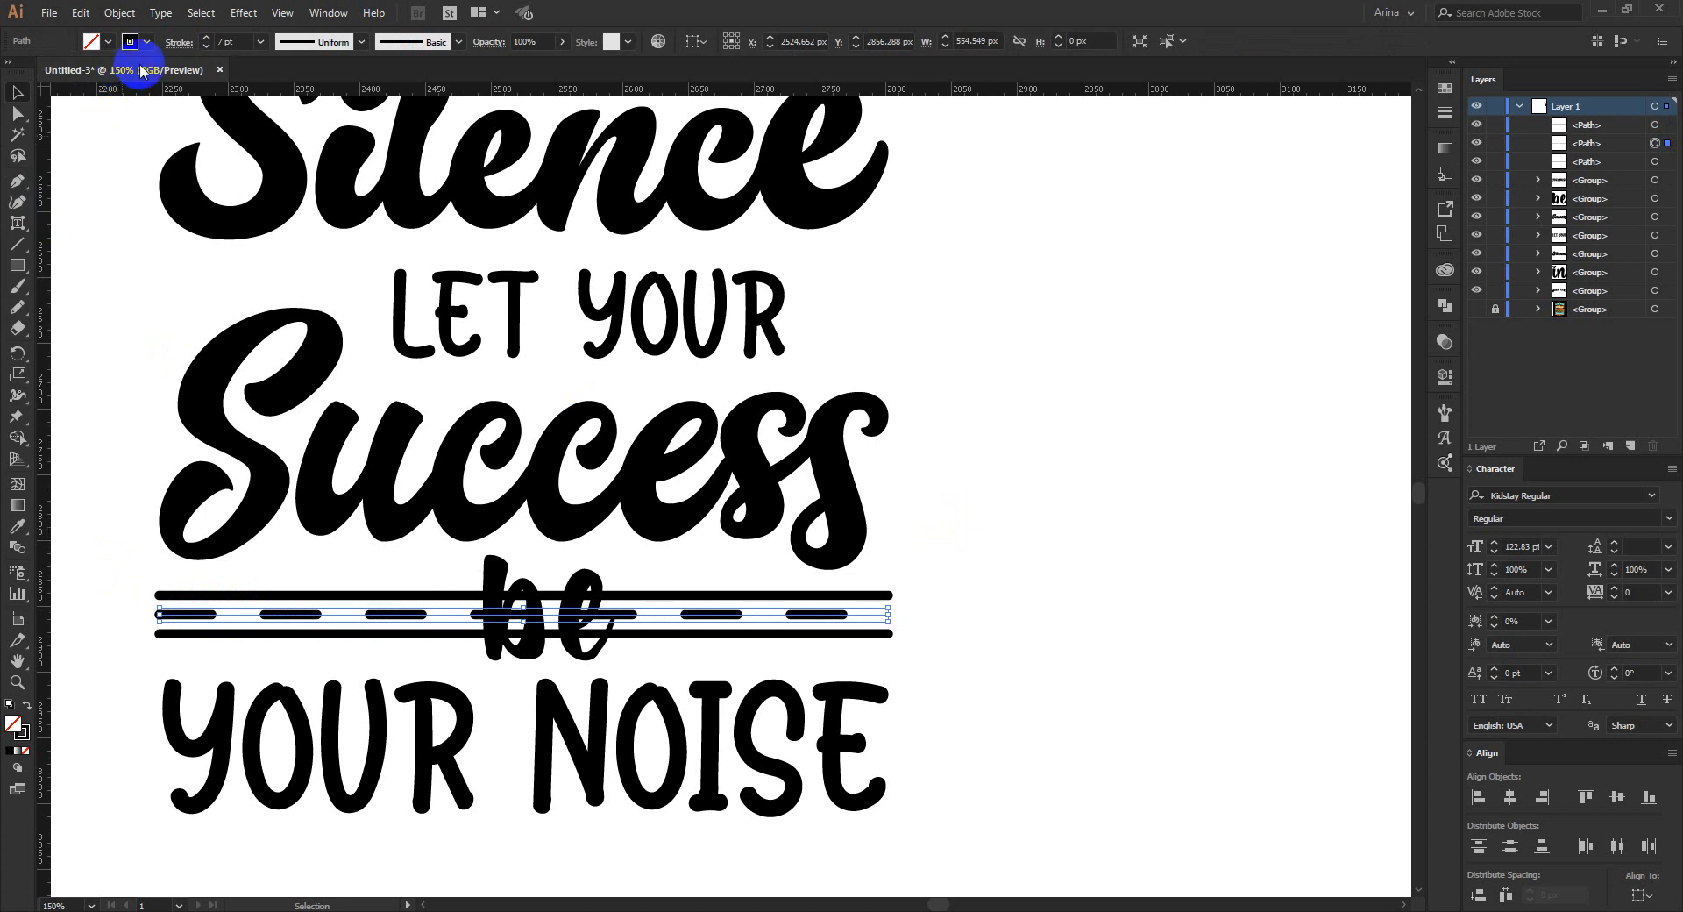
- Shorten the middle line's dash length to 20 pt
left_click(179, 43)
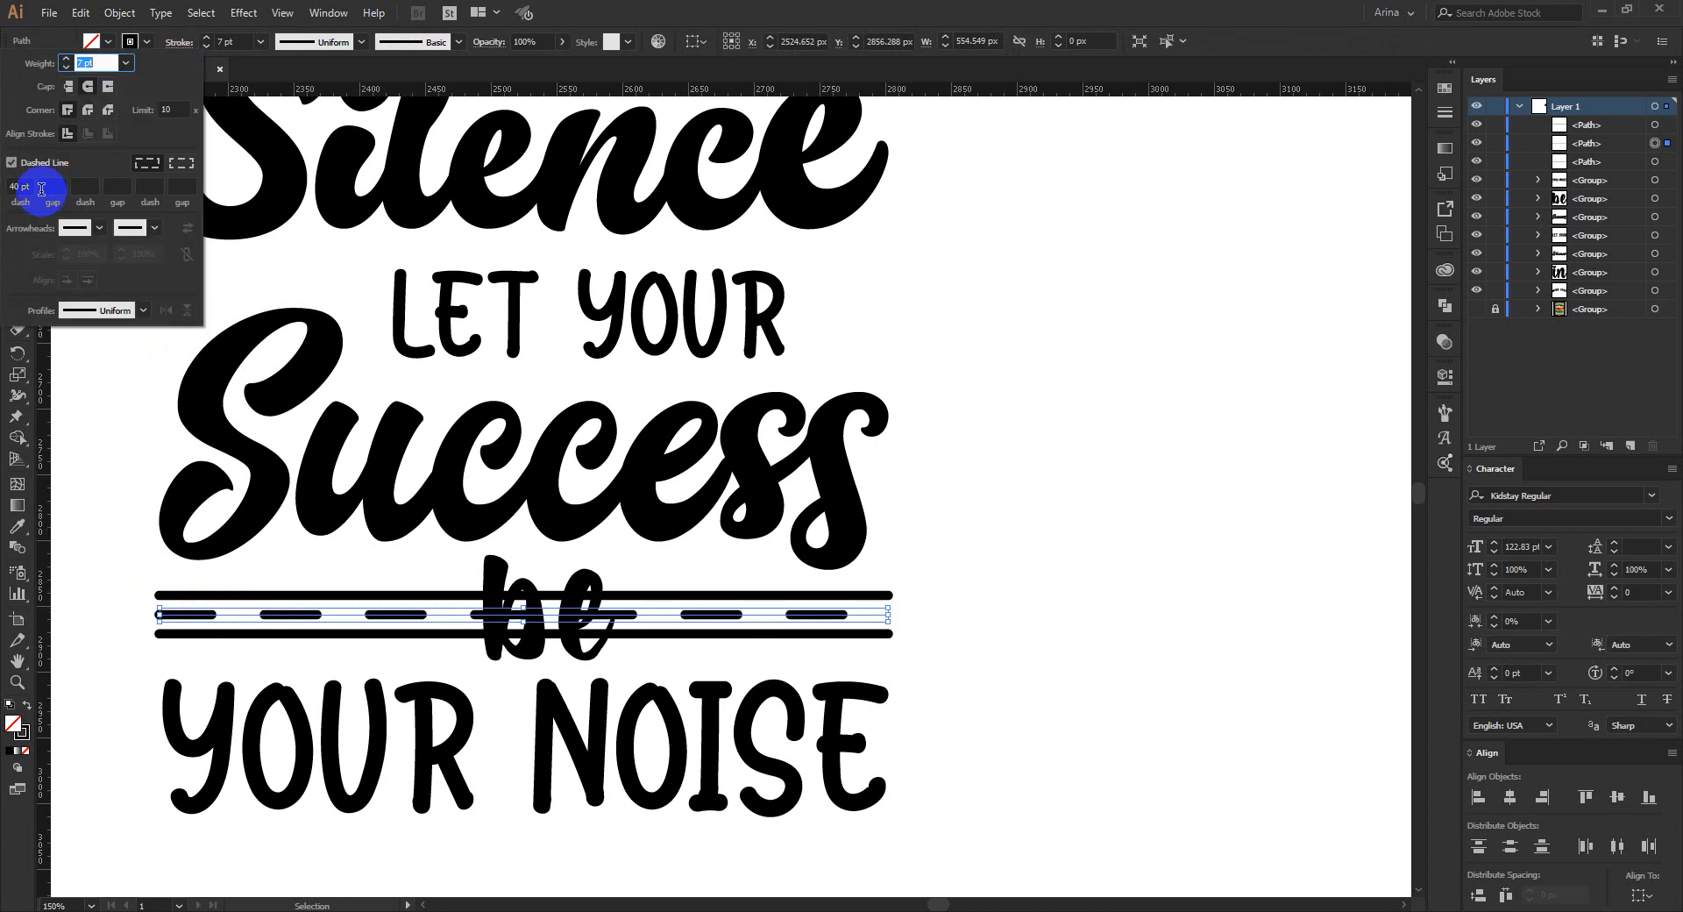
scroll(20, 183, "down", 20)
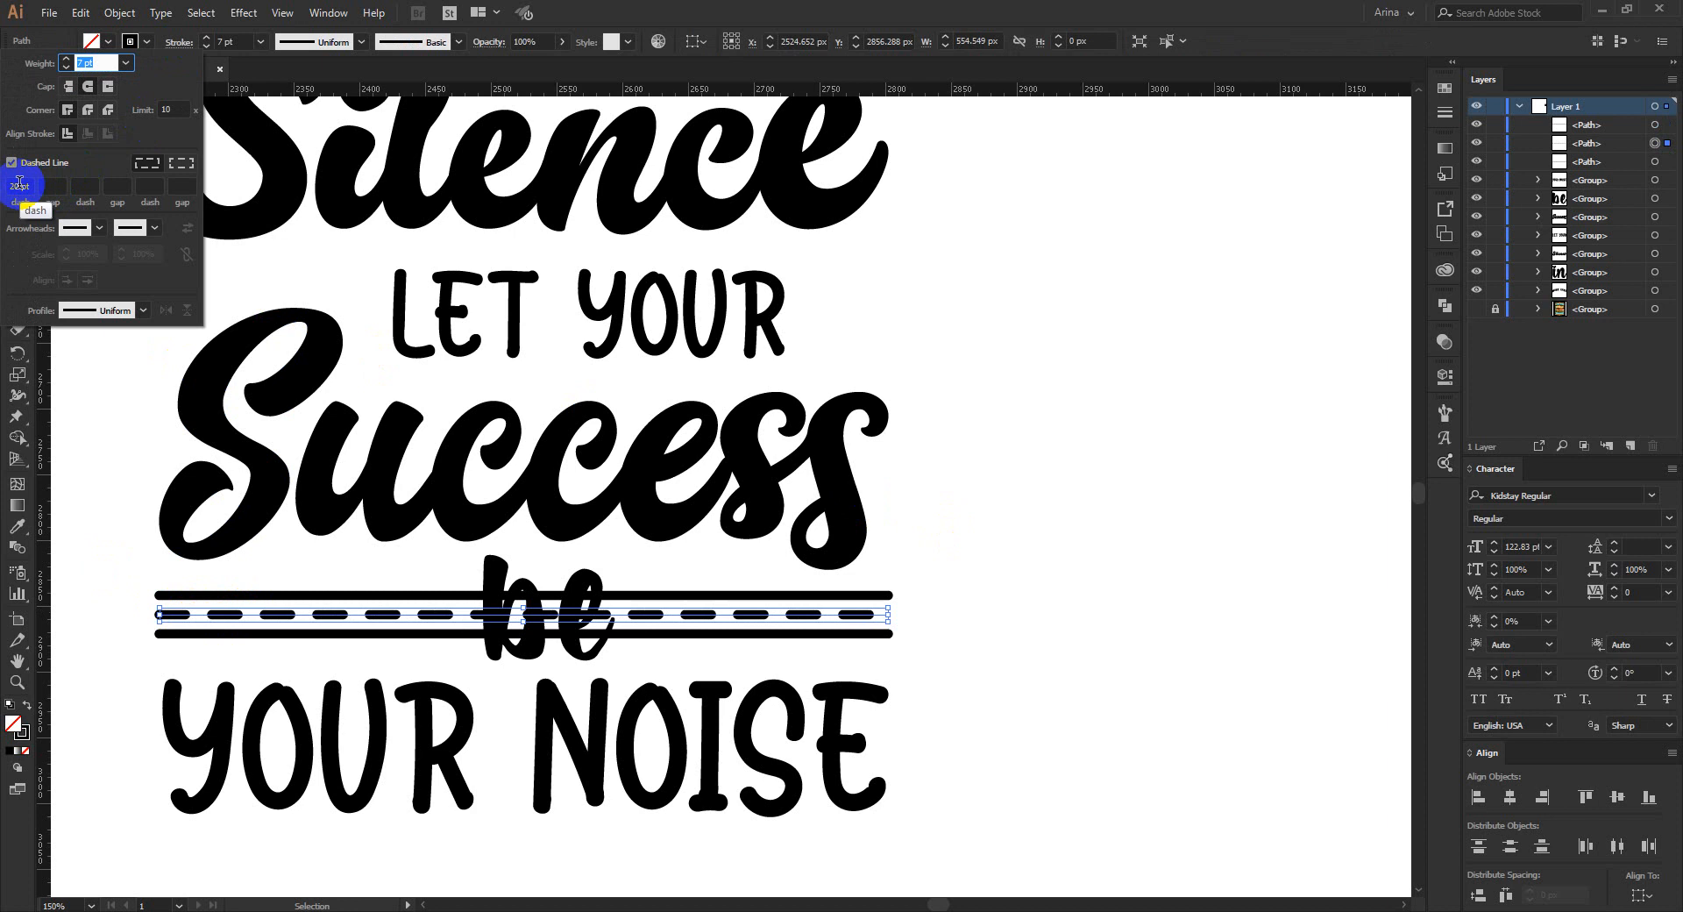
left_click(107, 429)
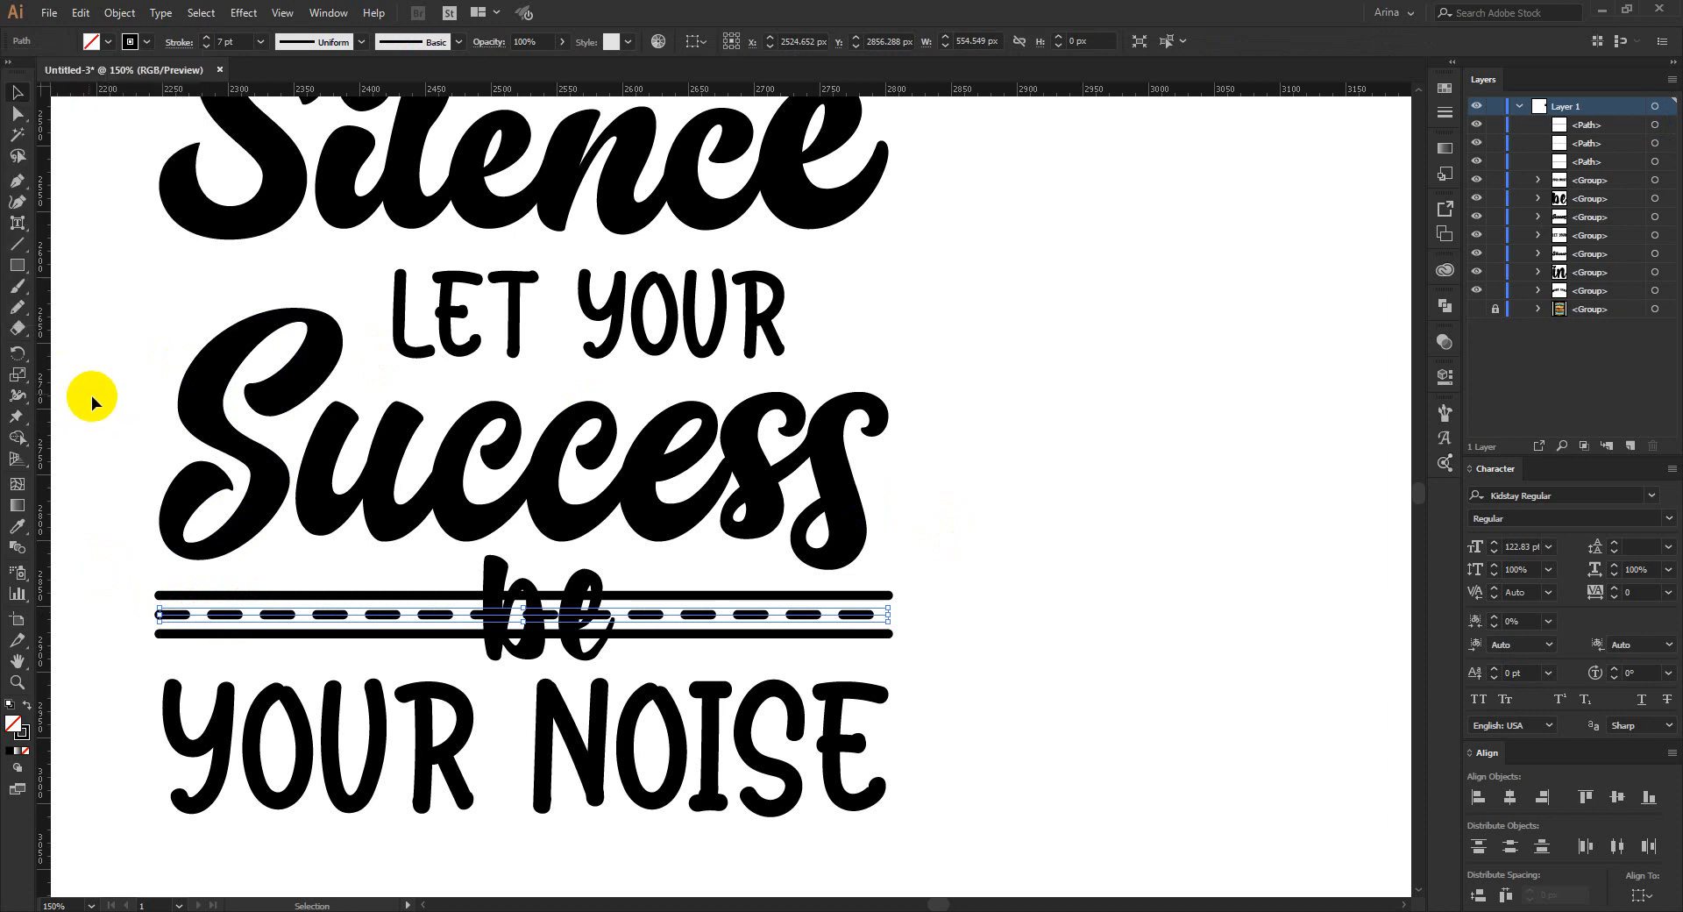
left_click(1006, 628)
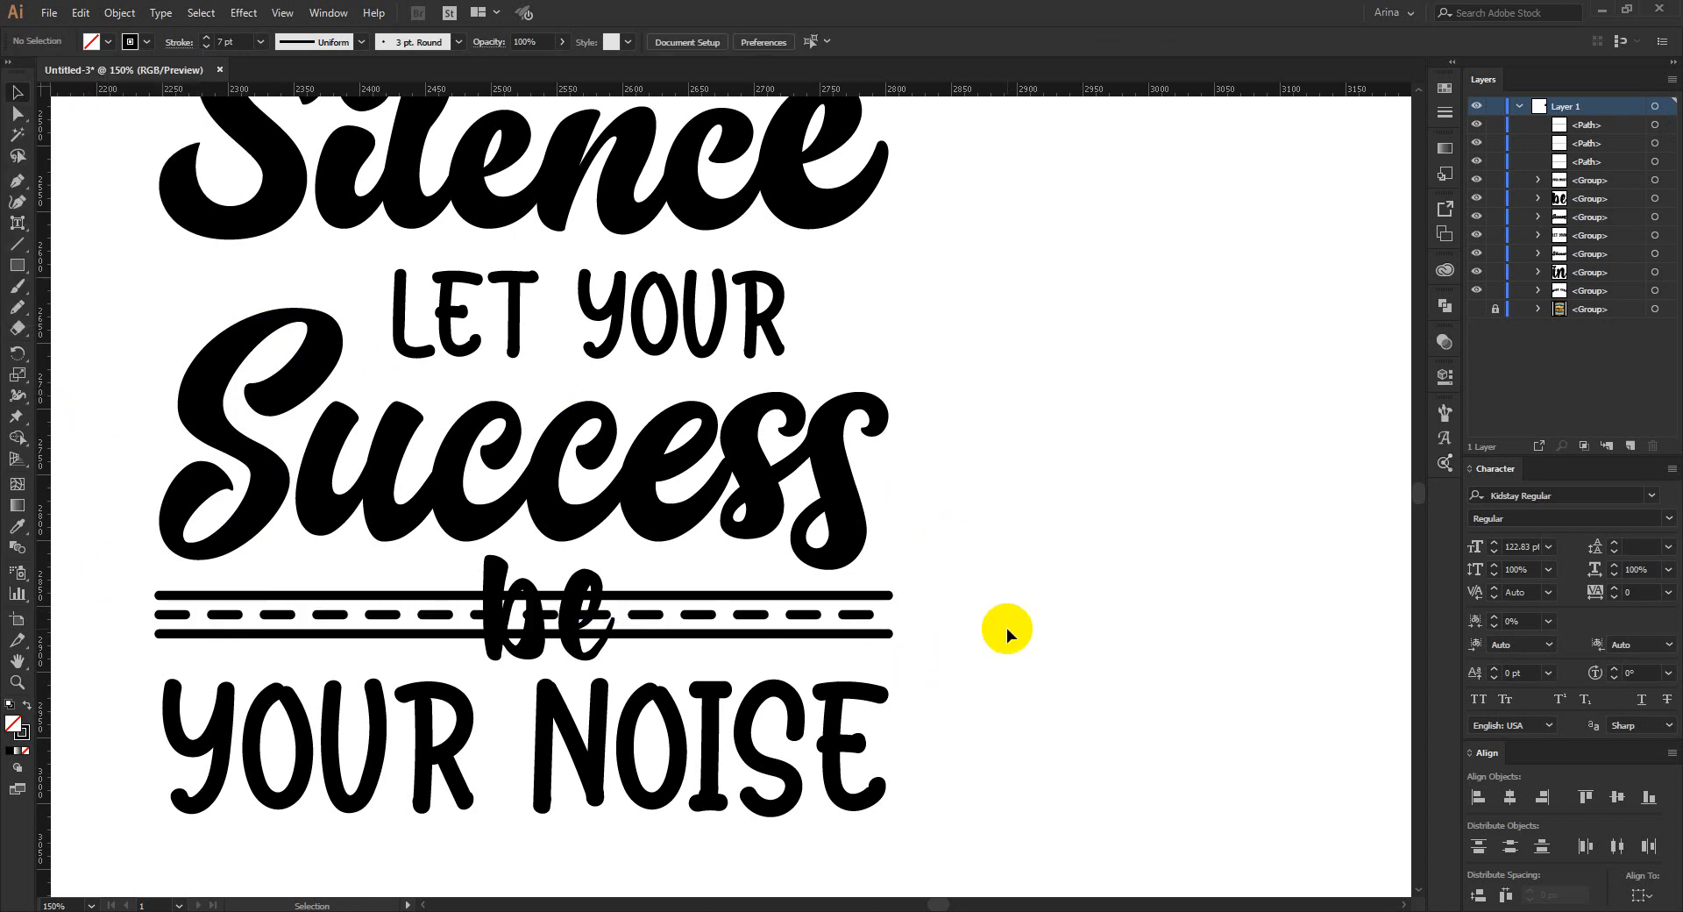
- Examine the overall quote layout and the empty space around the word "in"
left_click(715, 616)
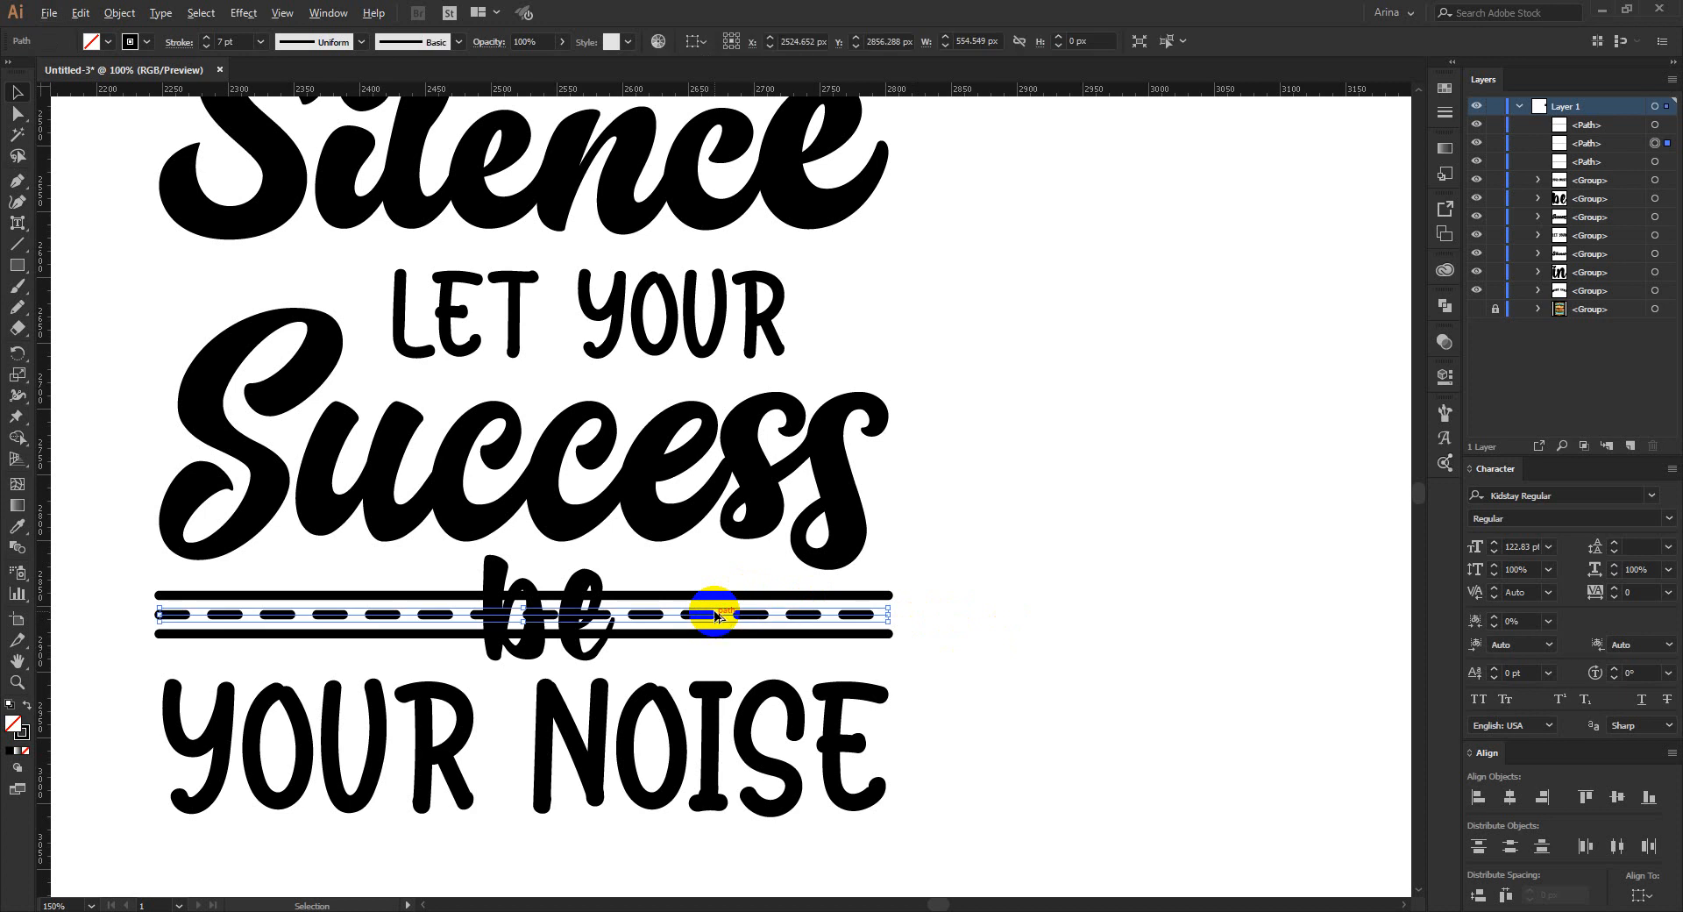
scroll(714, 614, "down", 1, "alt")
left_click(933, 630)
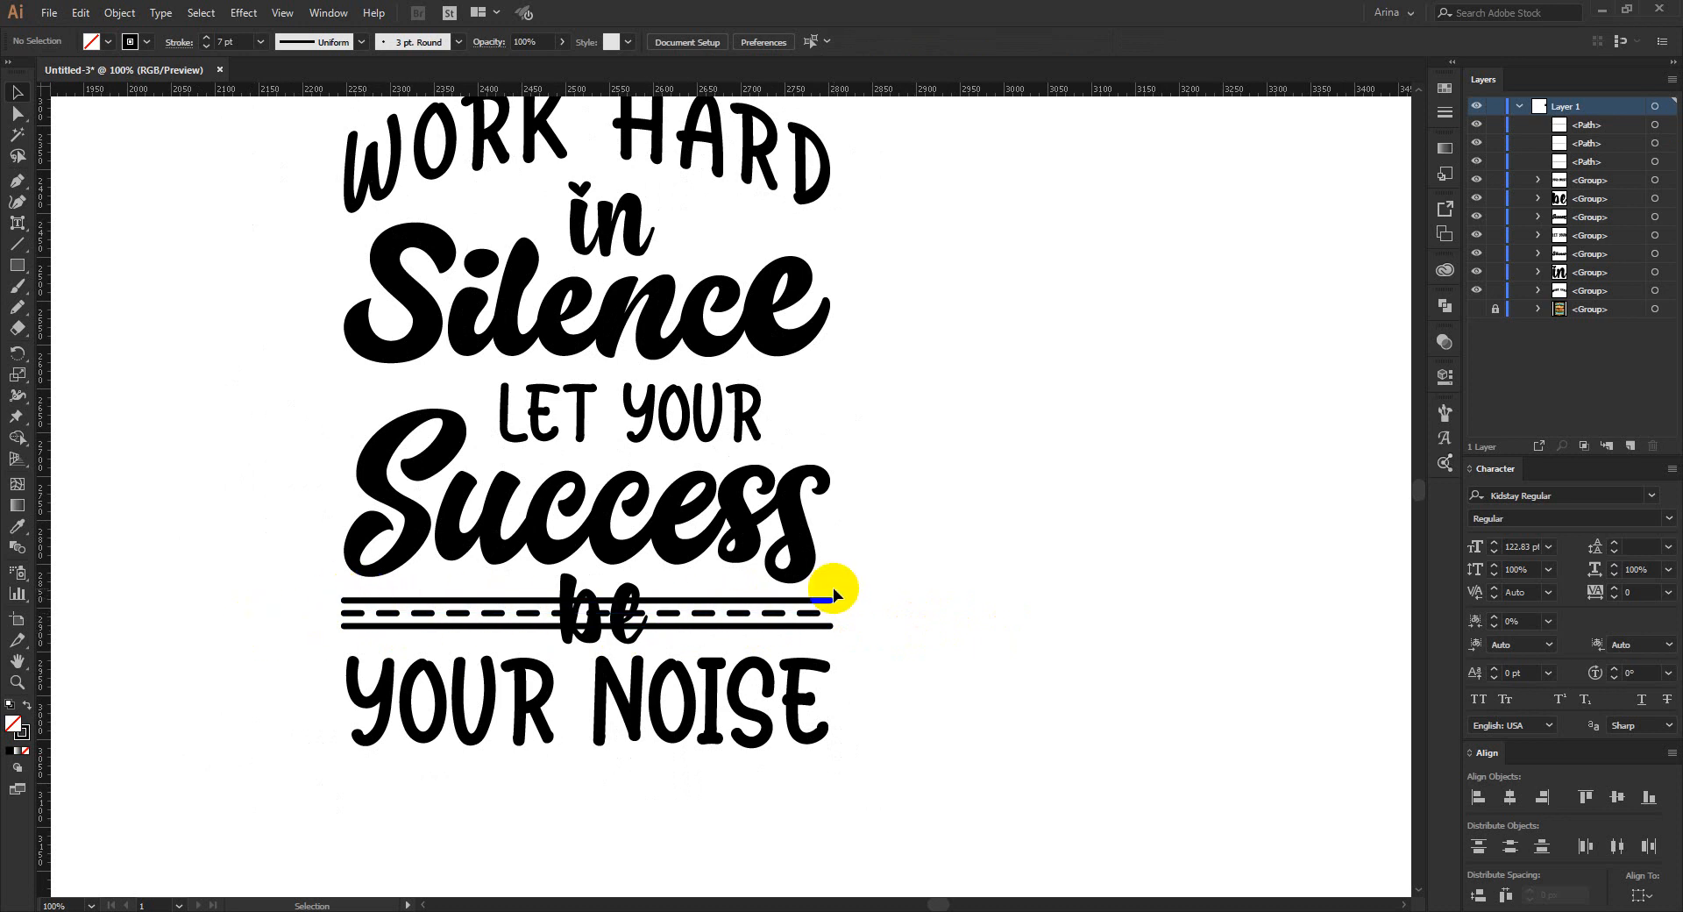
scroll(833, 595, "up", 3)
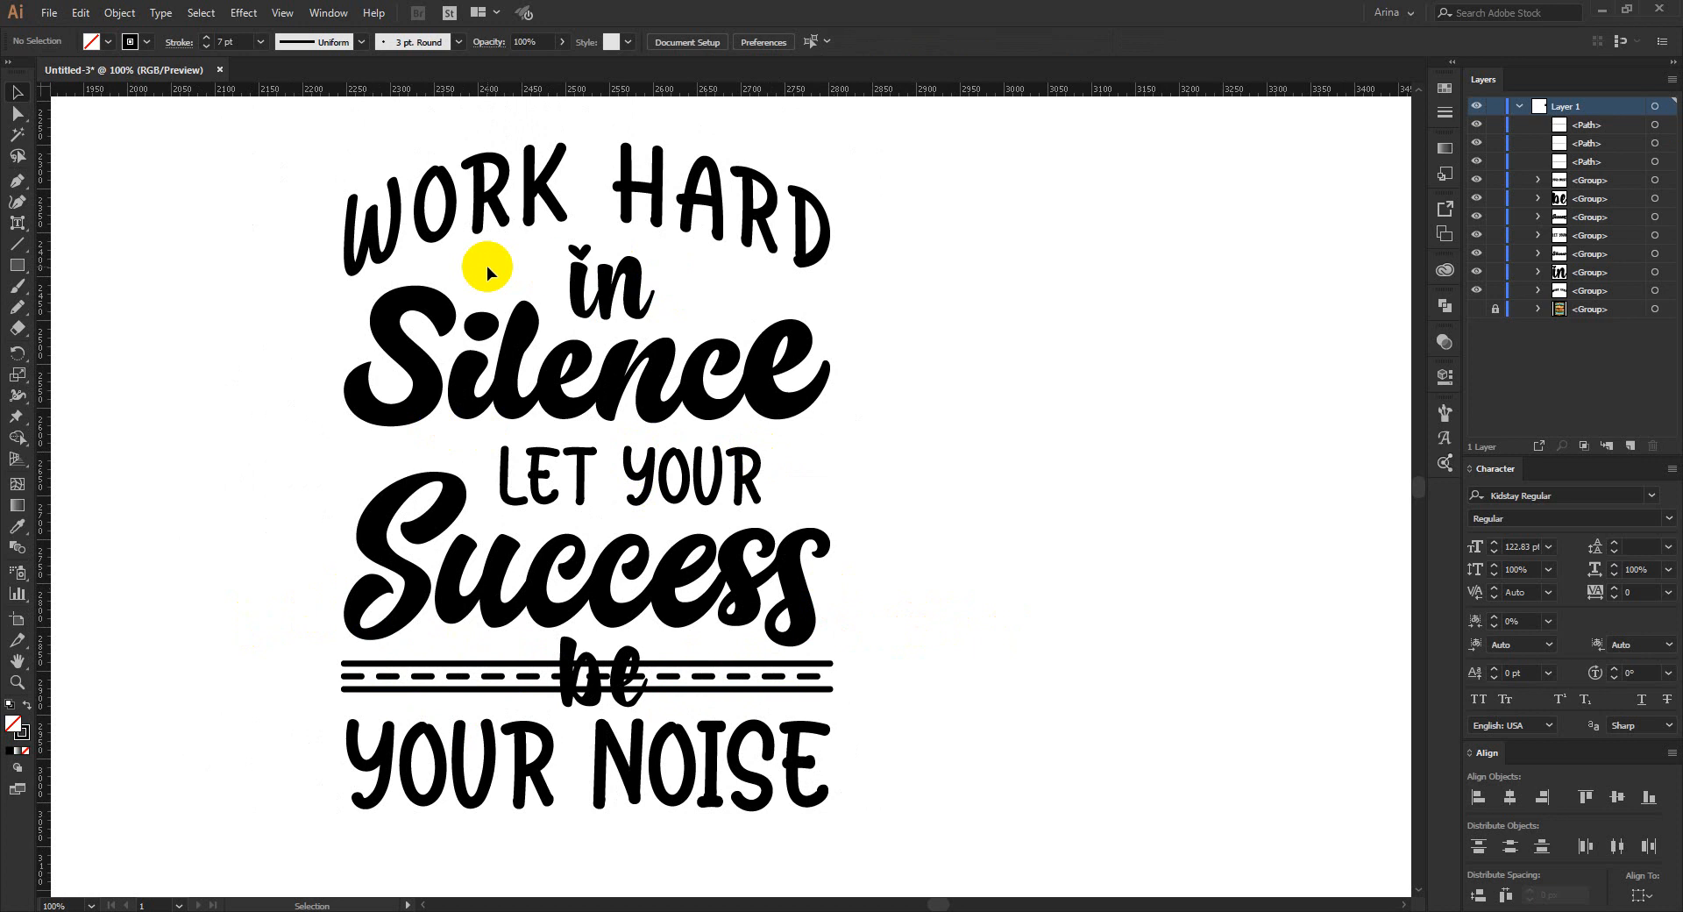
scroll(659, 171, "up", 1)
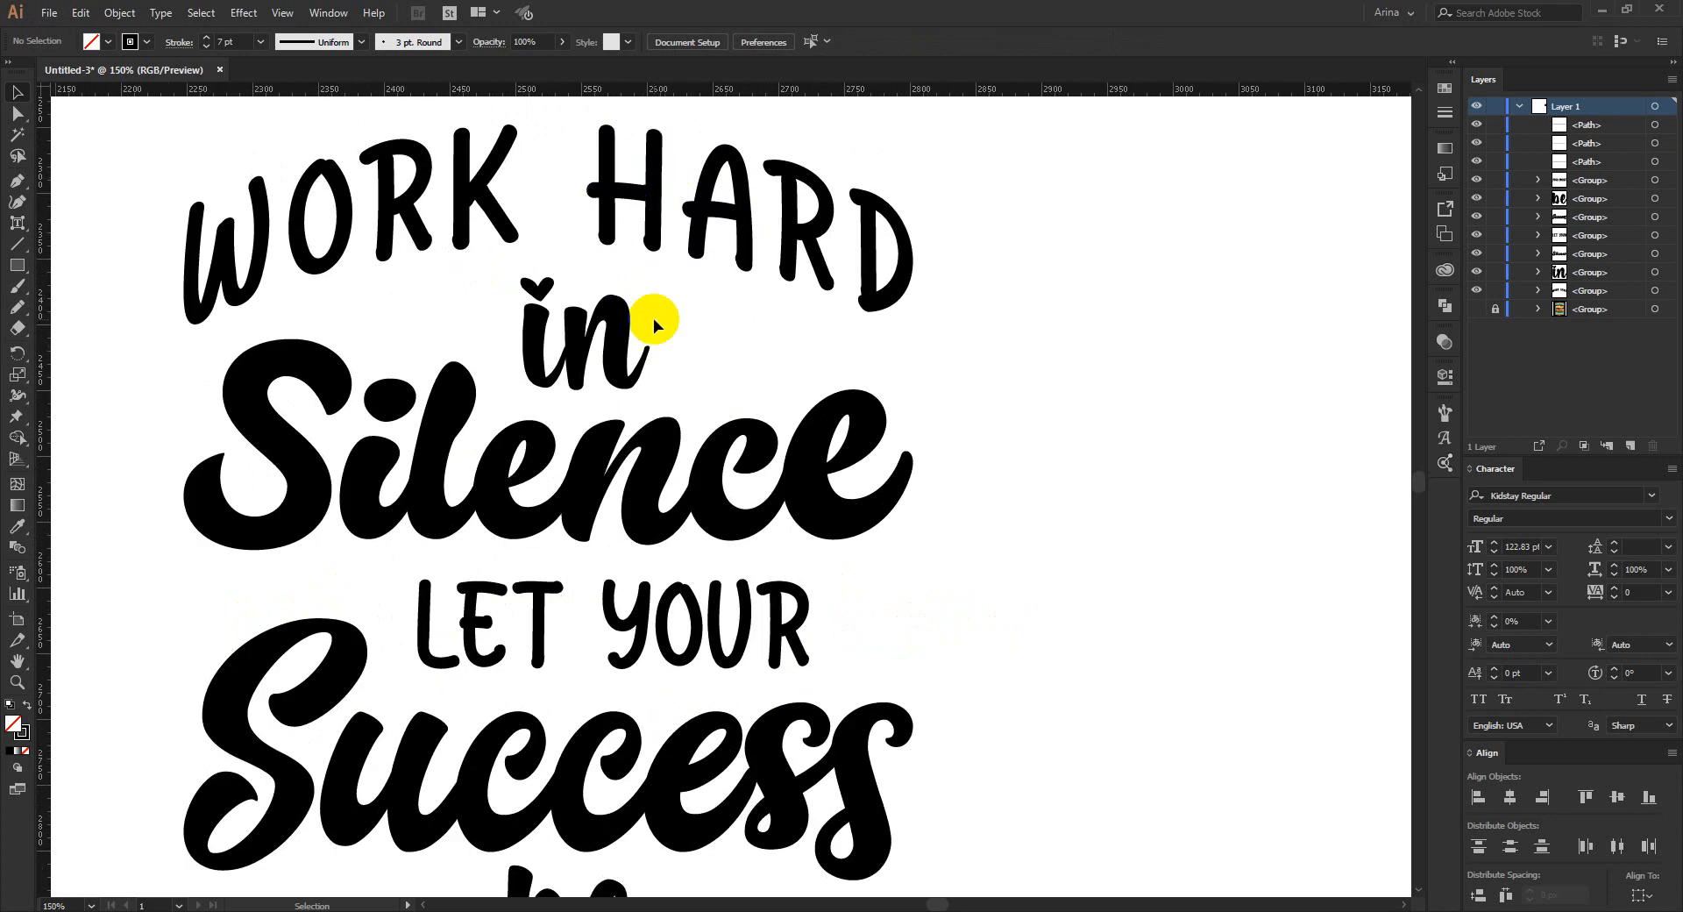
scroll(517, 277, "down", 1)
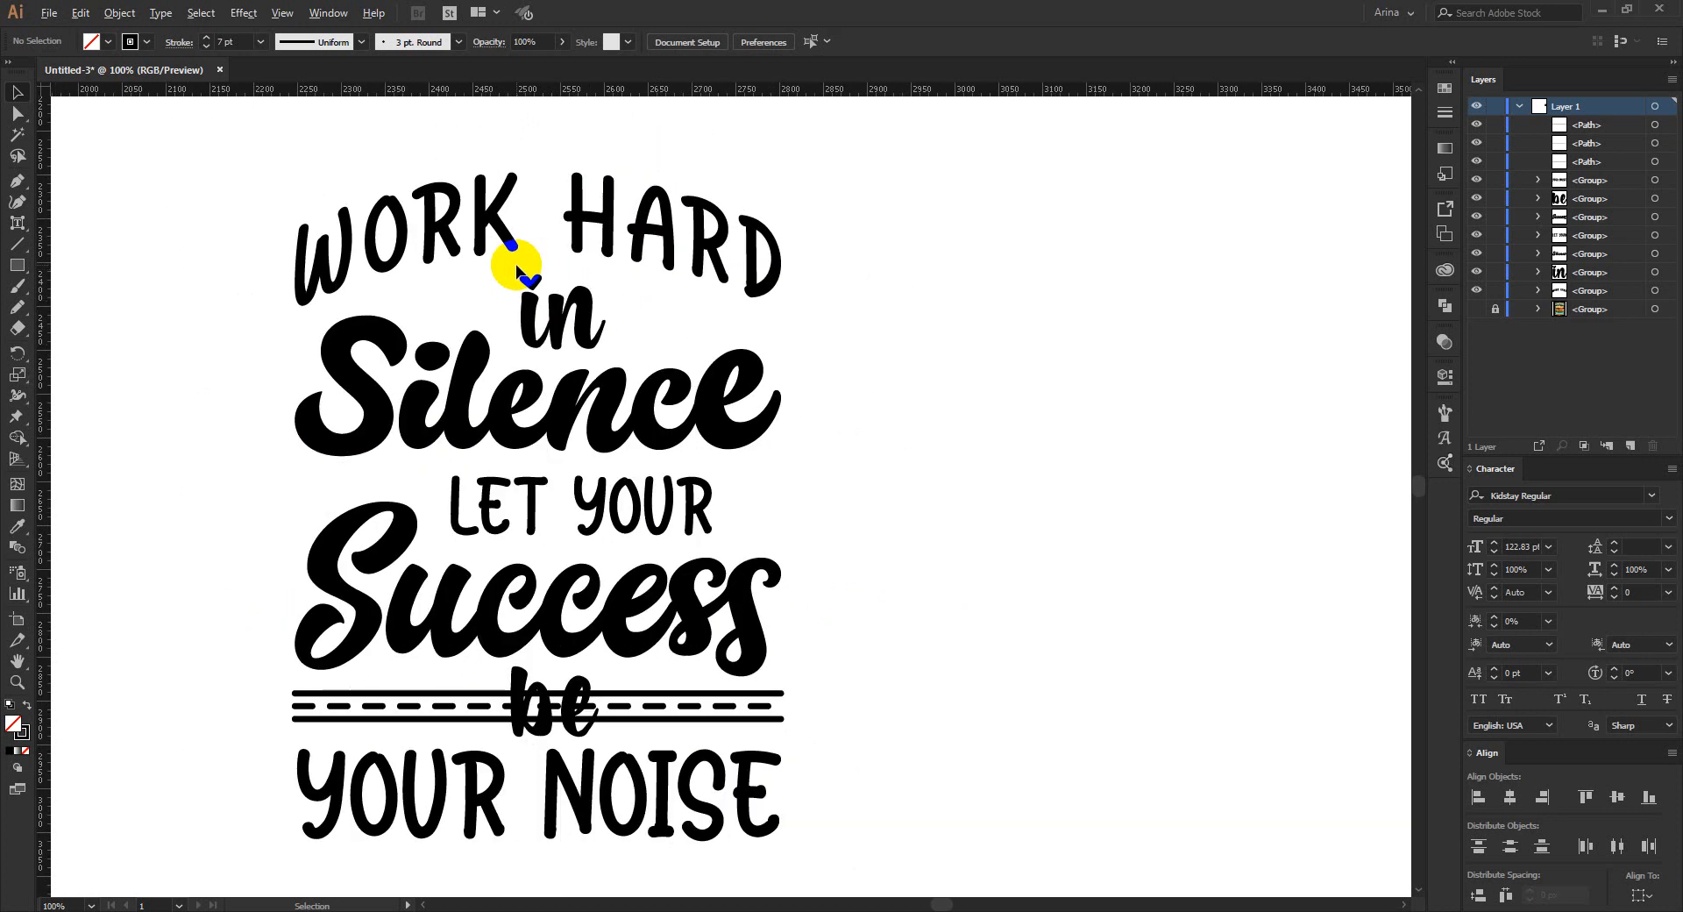
scroll(517, 270, "up", 1)
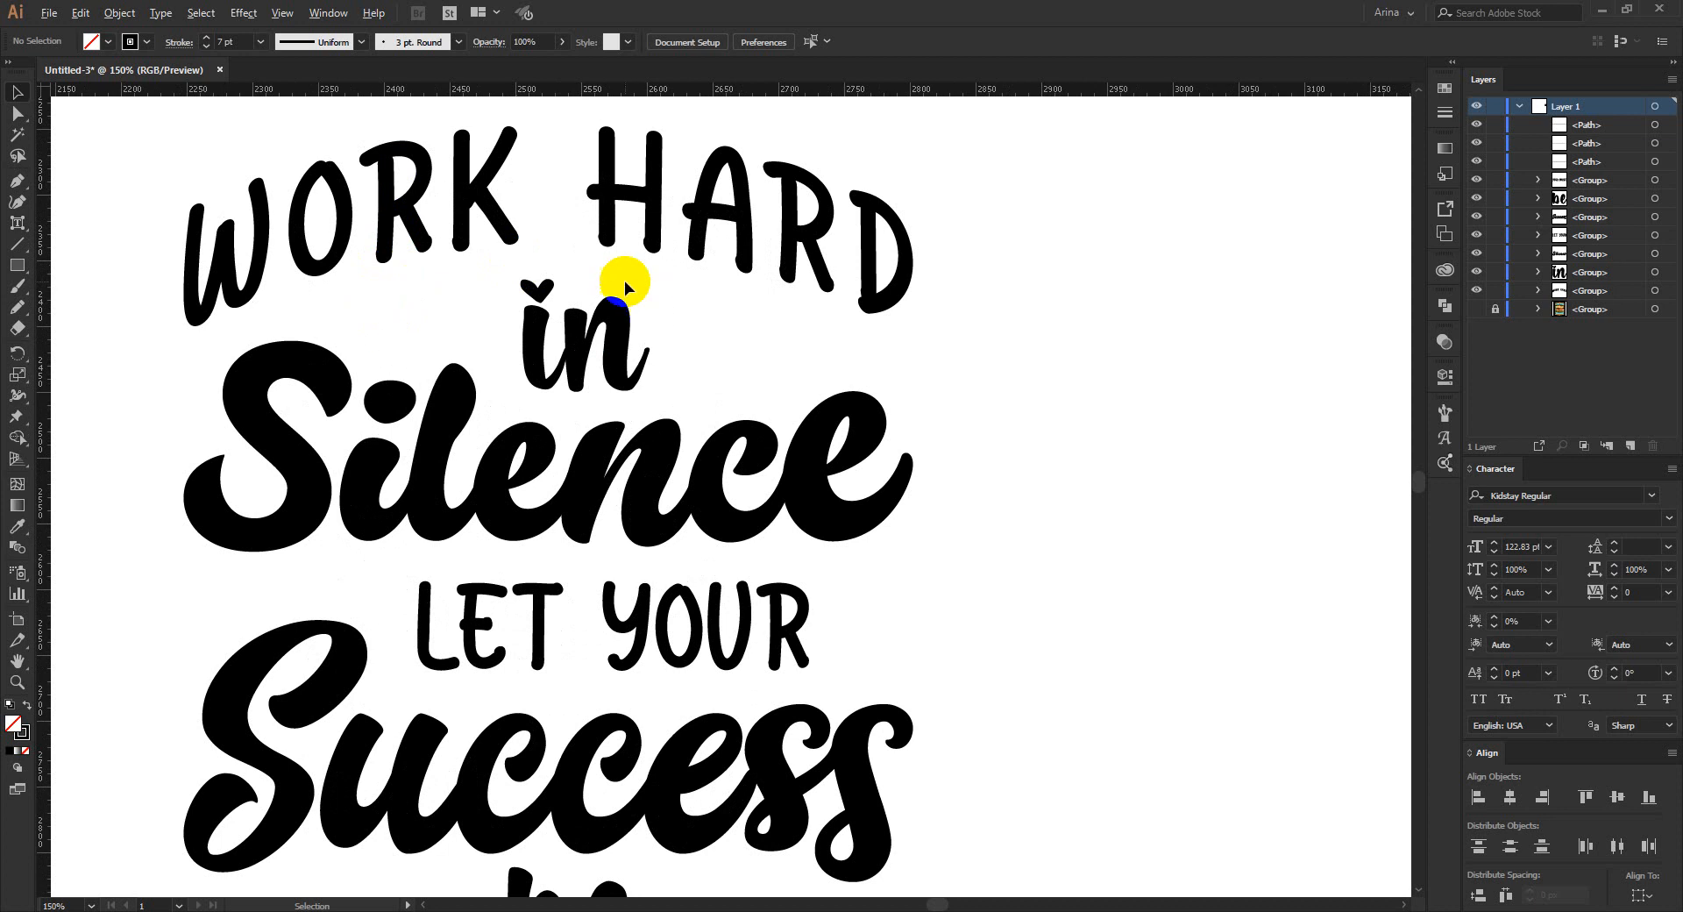
scroll(623, 279, "down", 1)
- Draw a flat ellipse of about 163 × 18 px in the empty area beside the quote and give it a black fill without stroke
left_click(23, 276)
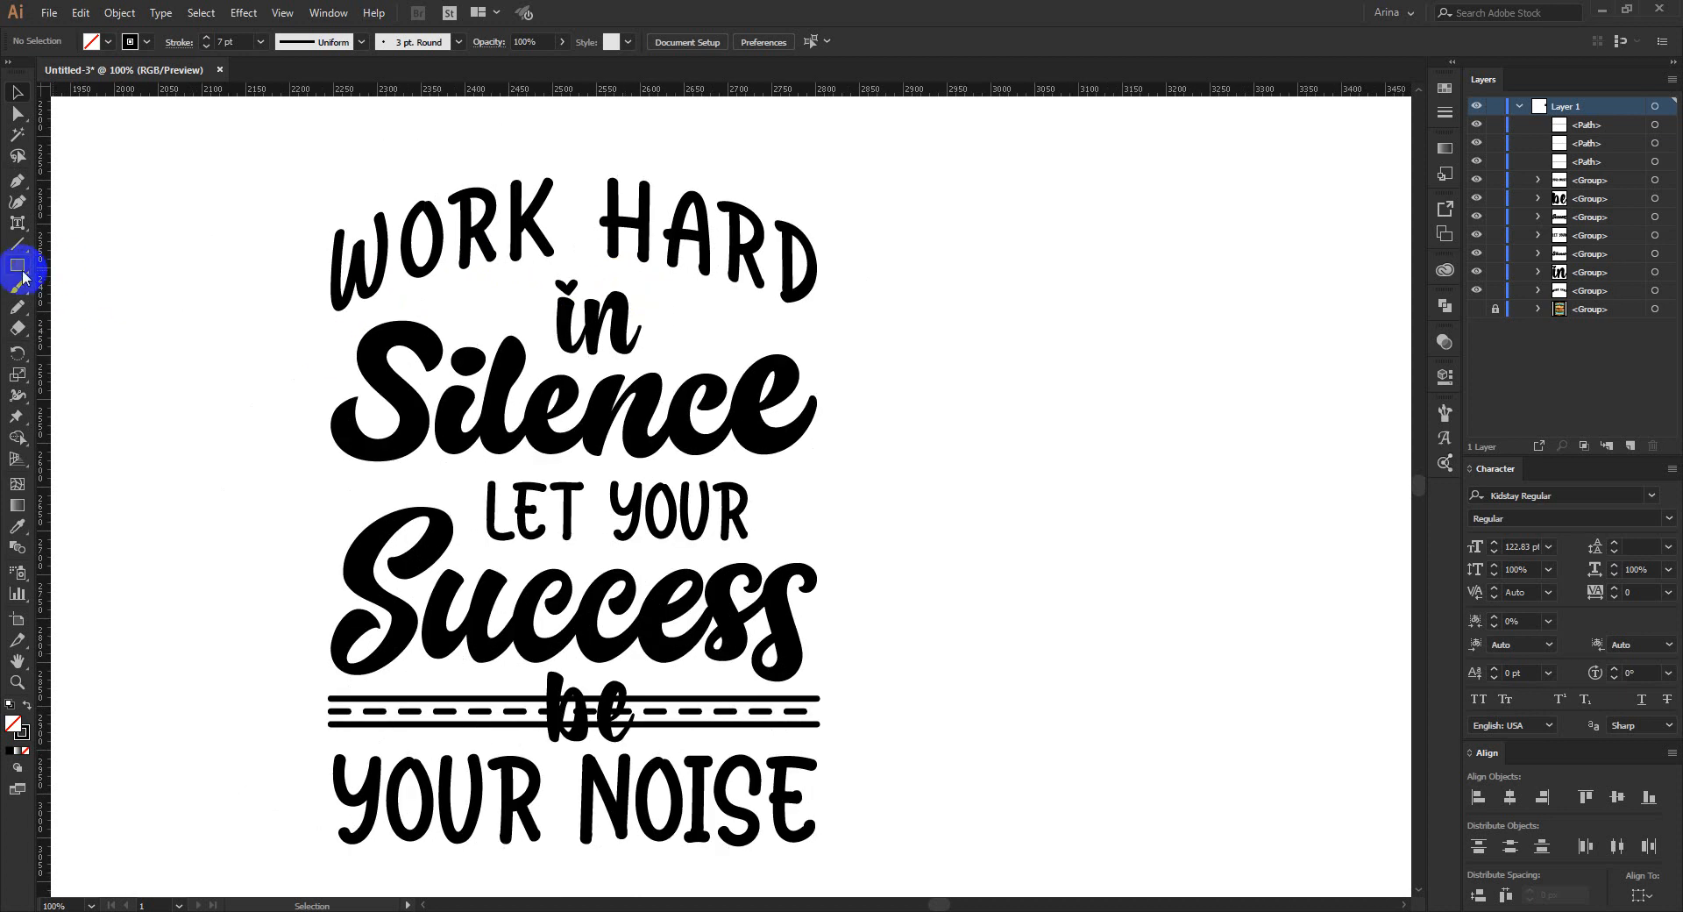
mouse_move(21, 275)
left_mouse_down()
mouse_move(120, 319)
mouse_move(219, 329)
mouse_move(239, 311)
left_mouse_up()
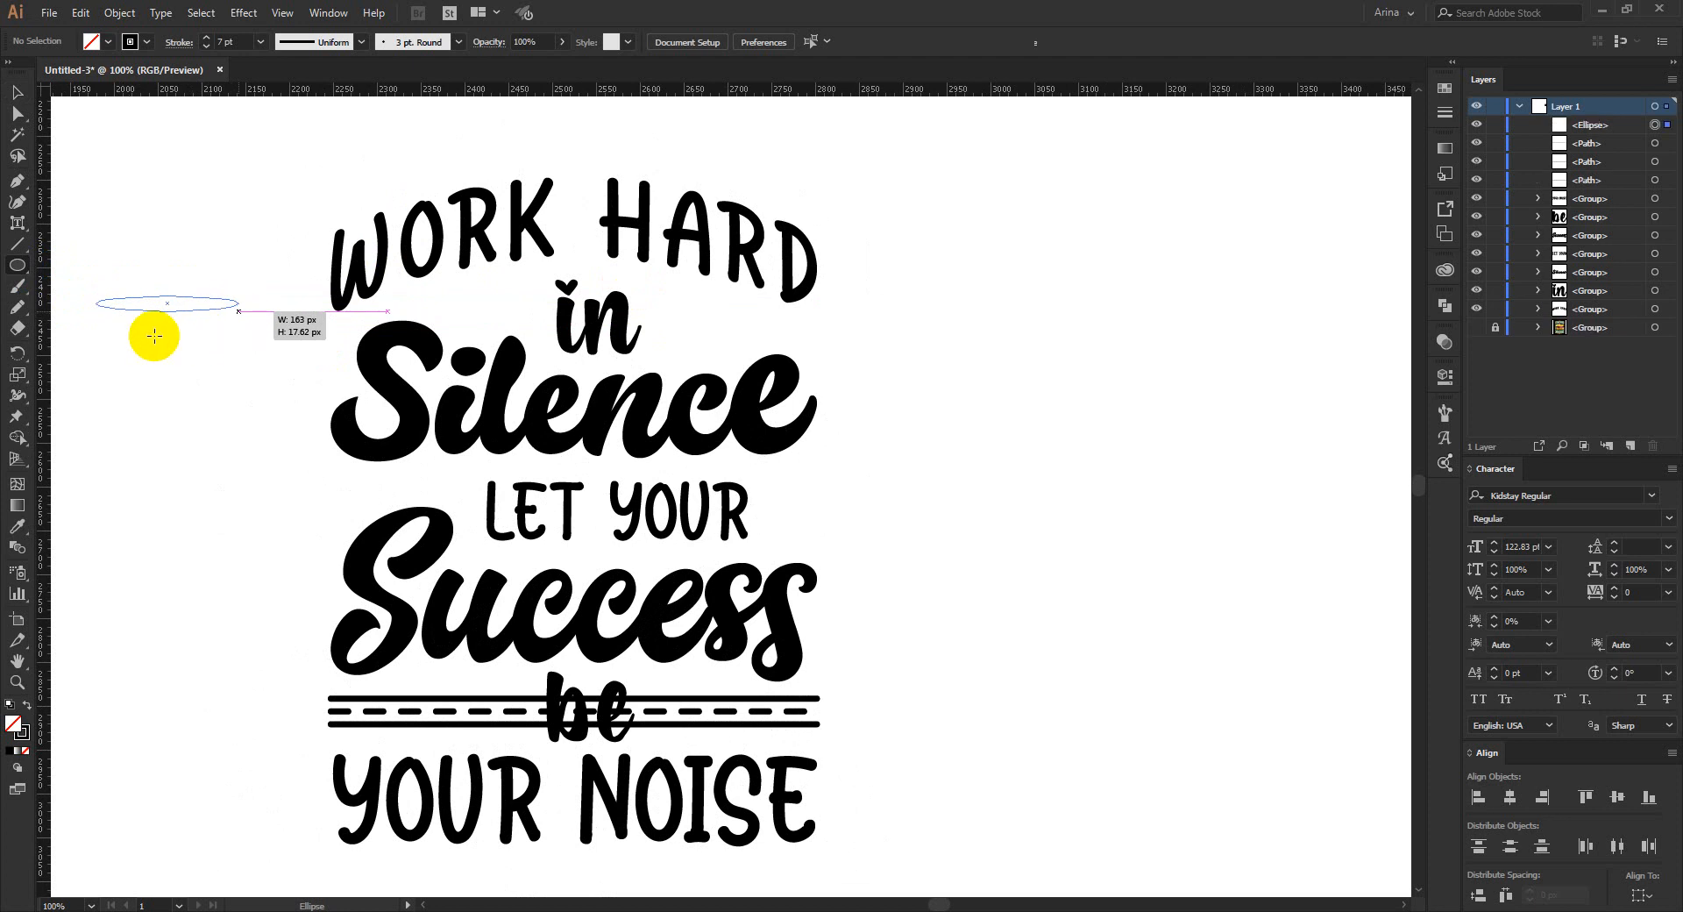
key("shift+x")
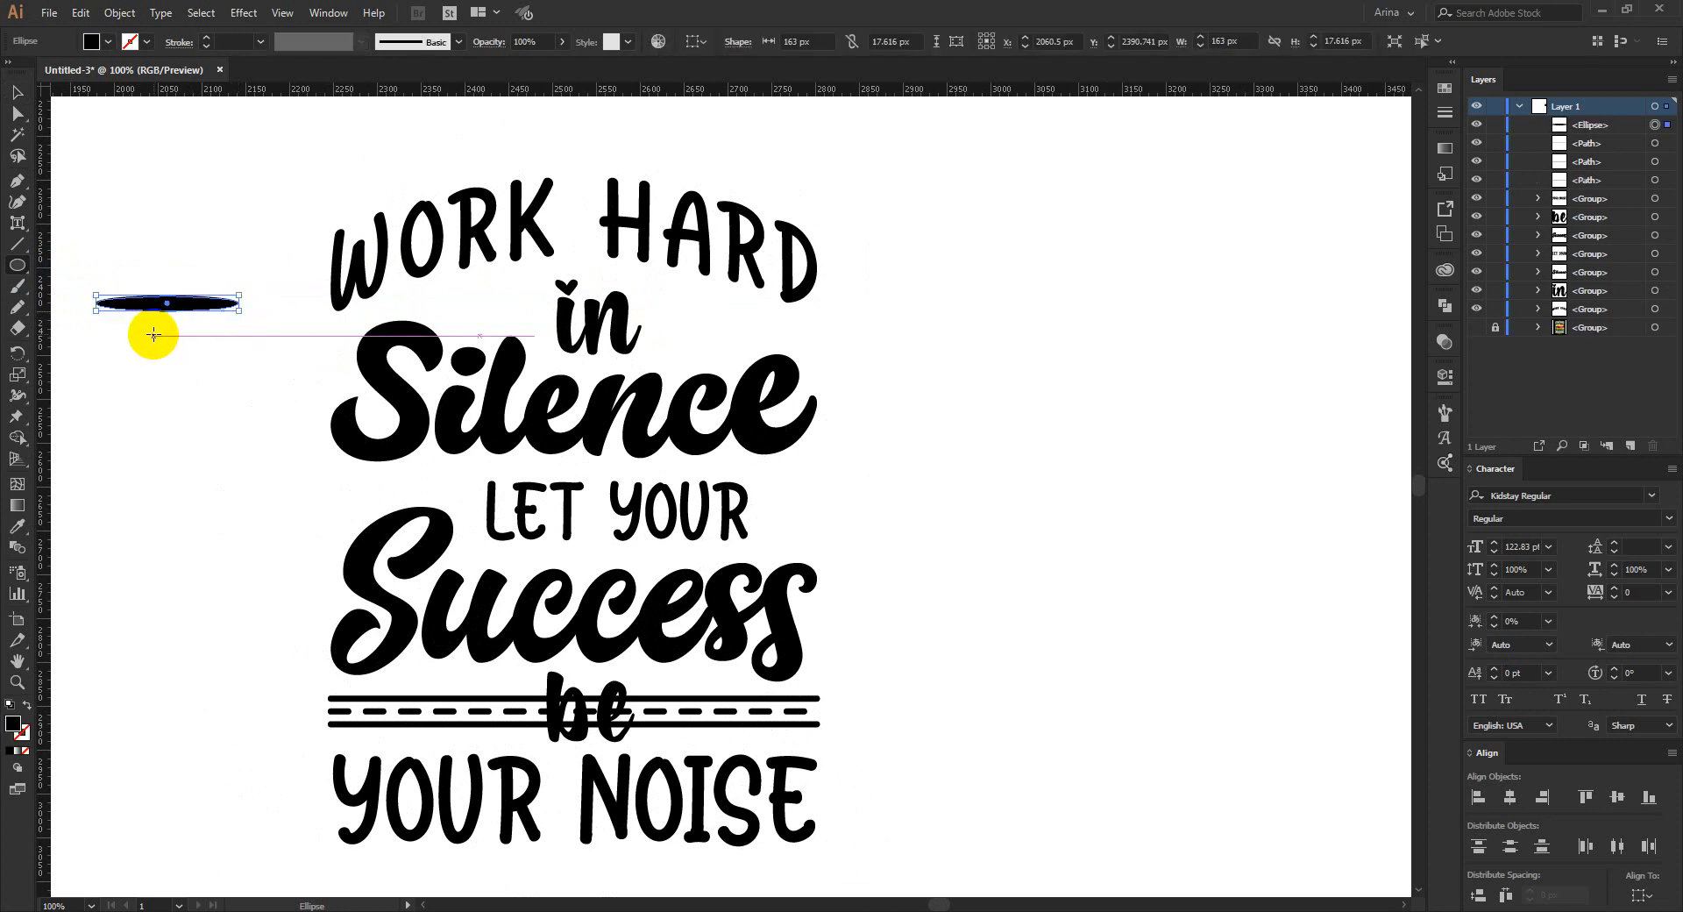
key("v")
left_click(139, 250)
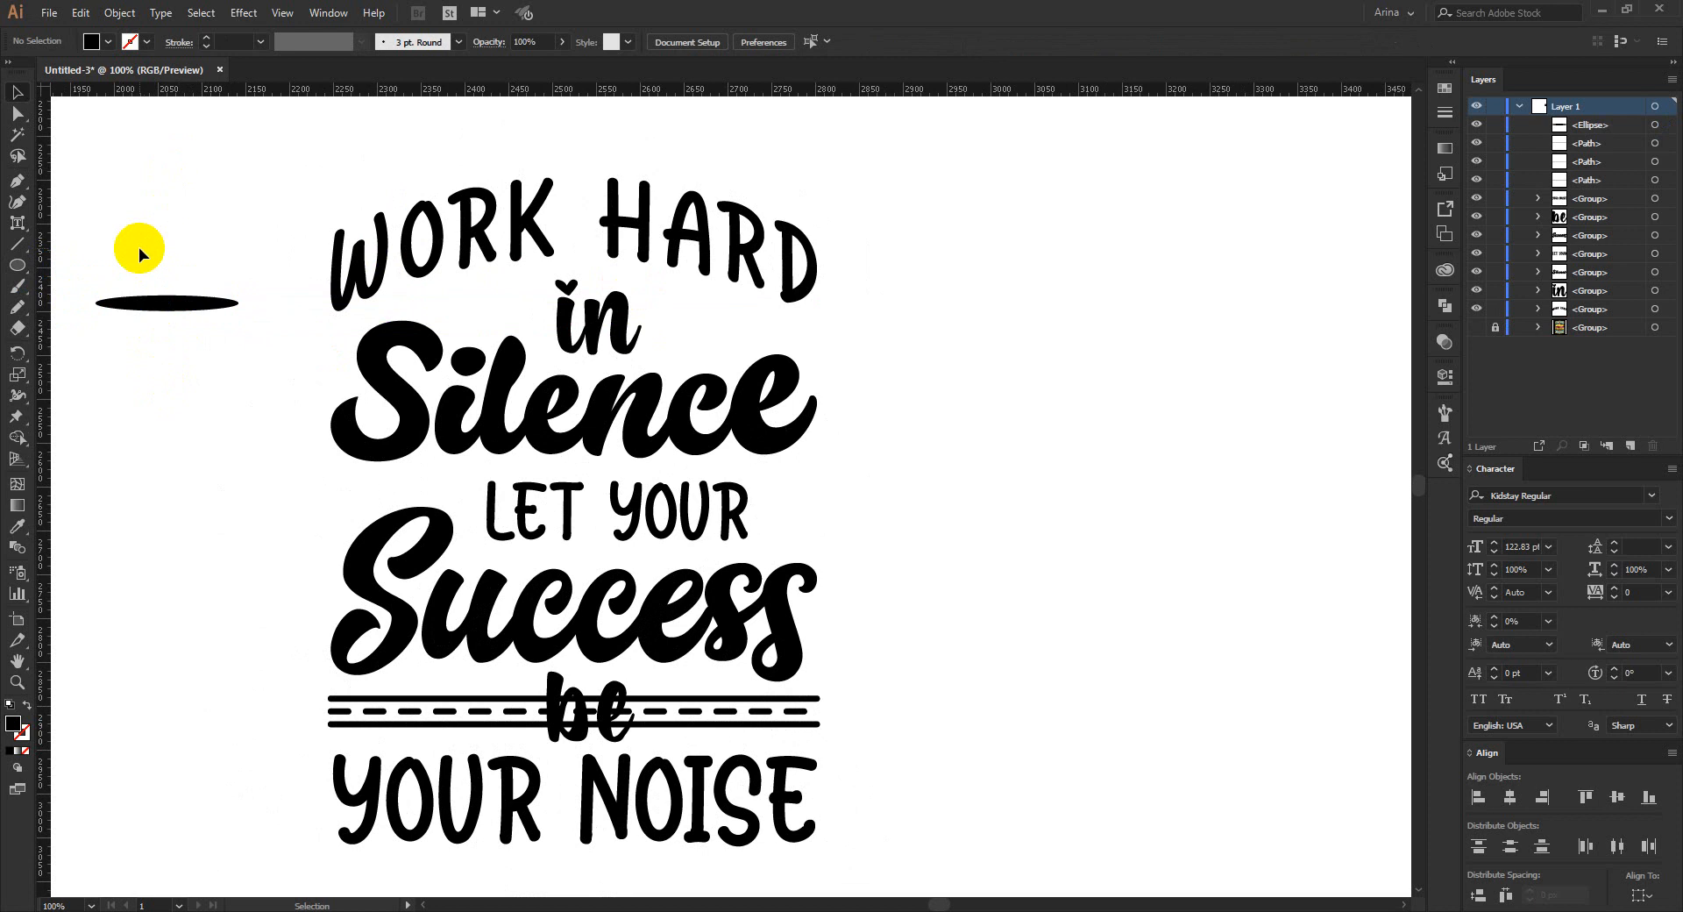
- Flatten the black ellipse to a height of about 10 px, keeping its width
left_click_drag(103, 266, 100, 260)
scroll(100, 260, "up", 3)
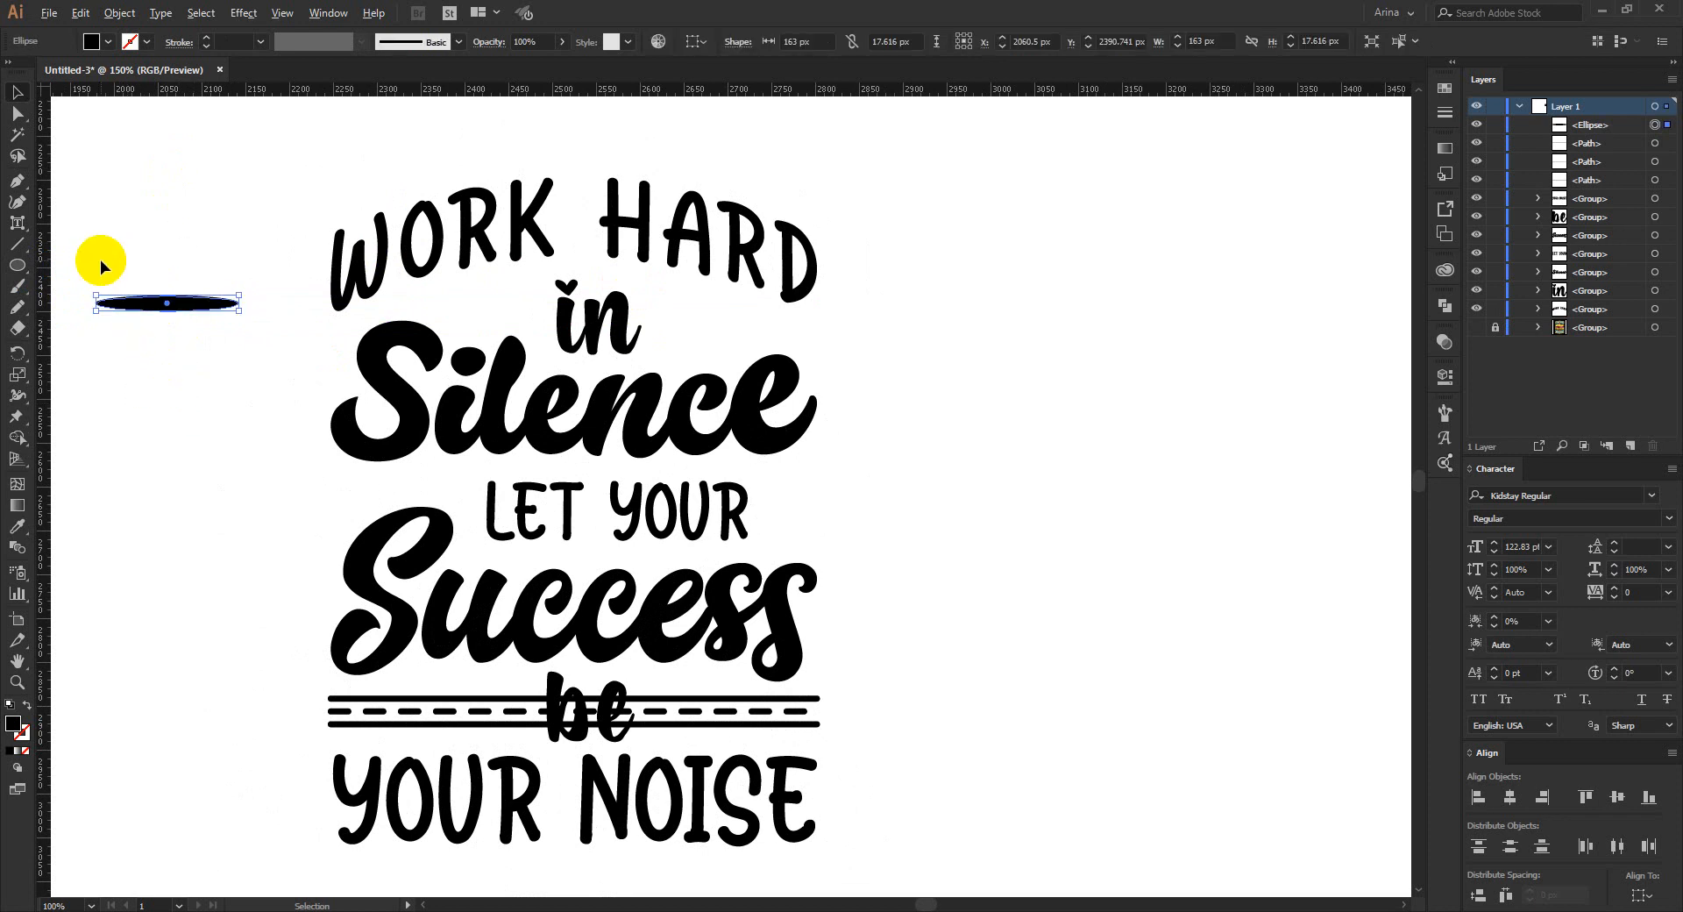
left_click_drag(298, 415, 300, 393)
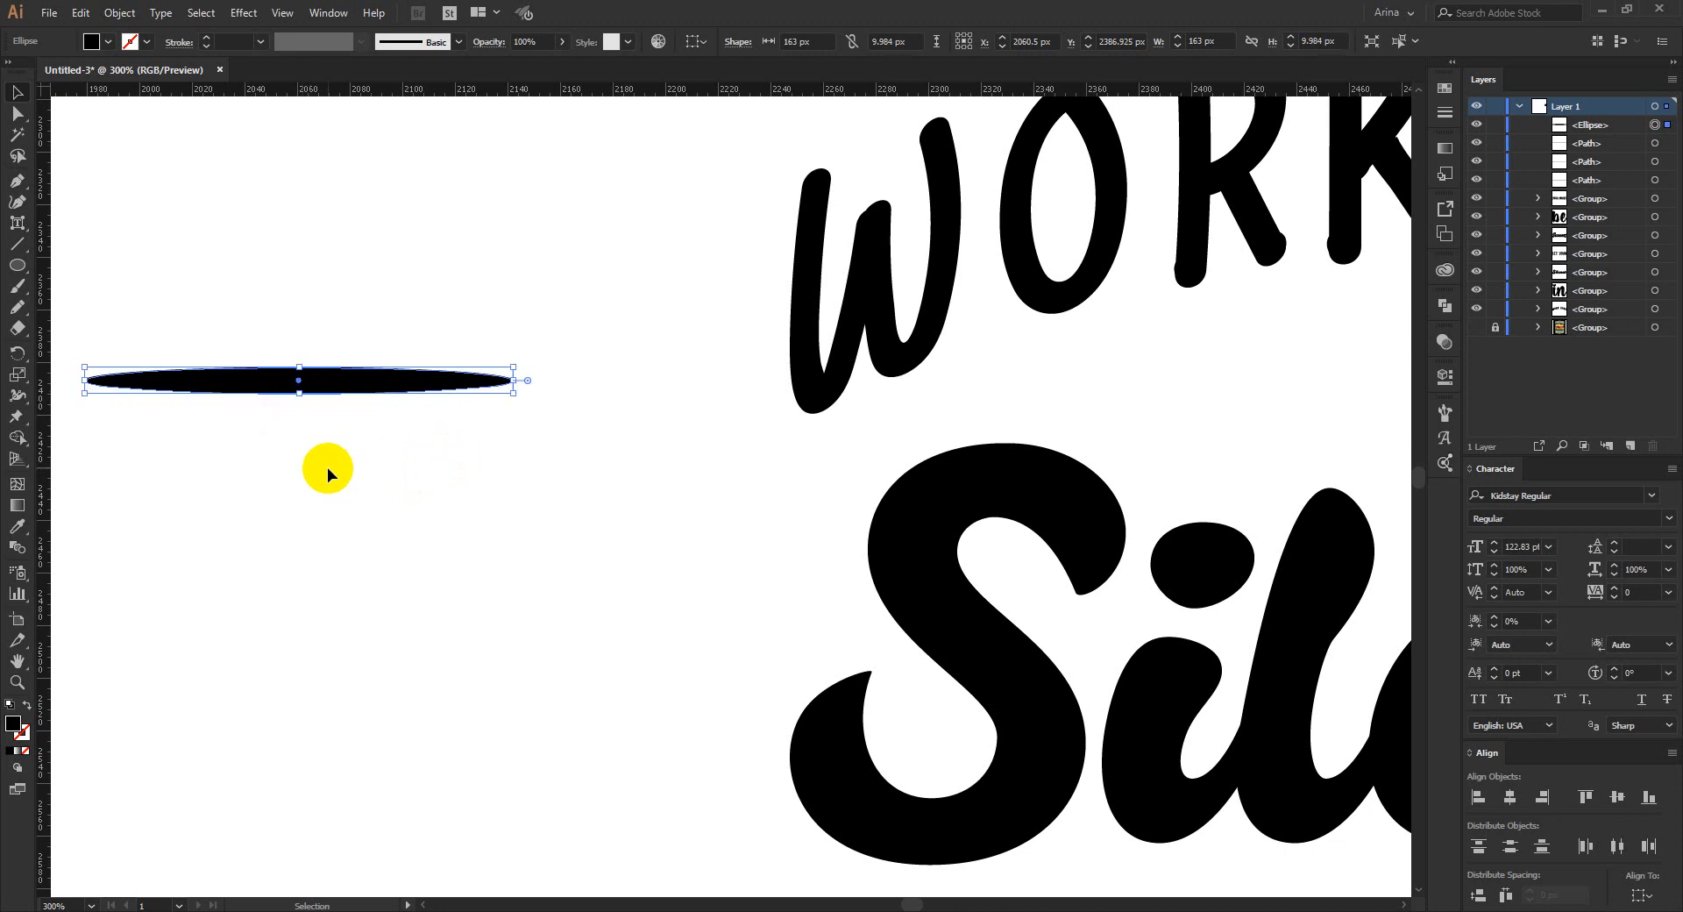
scroll(198, 313, "down", 1)
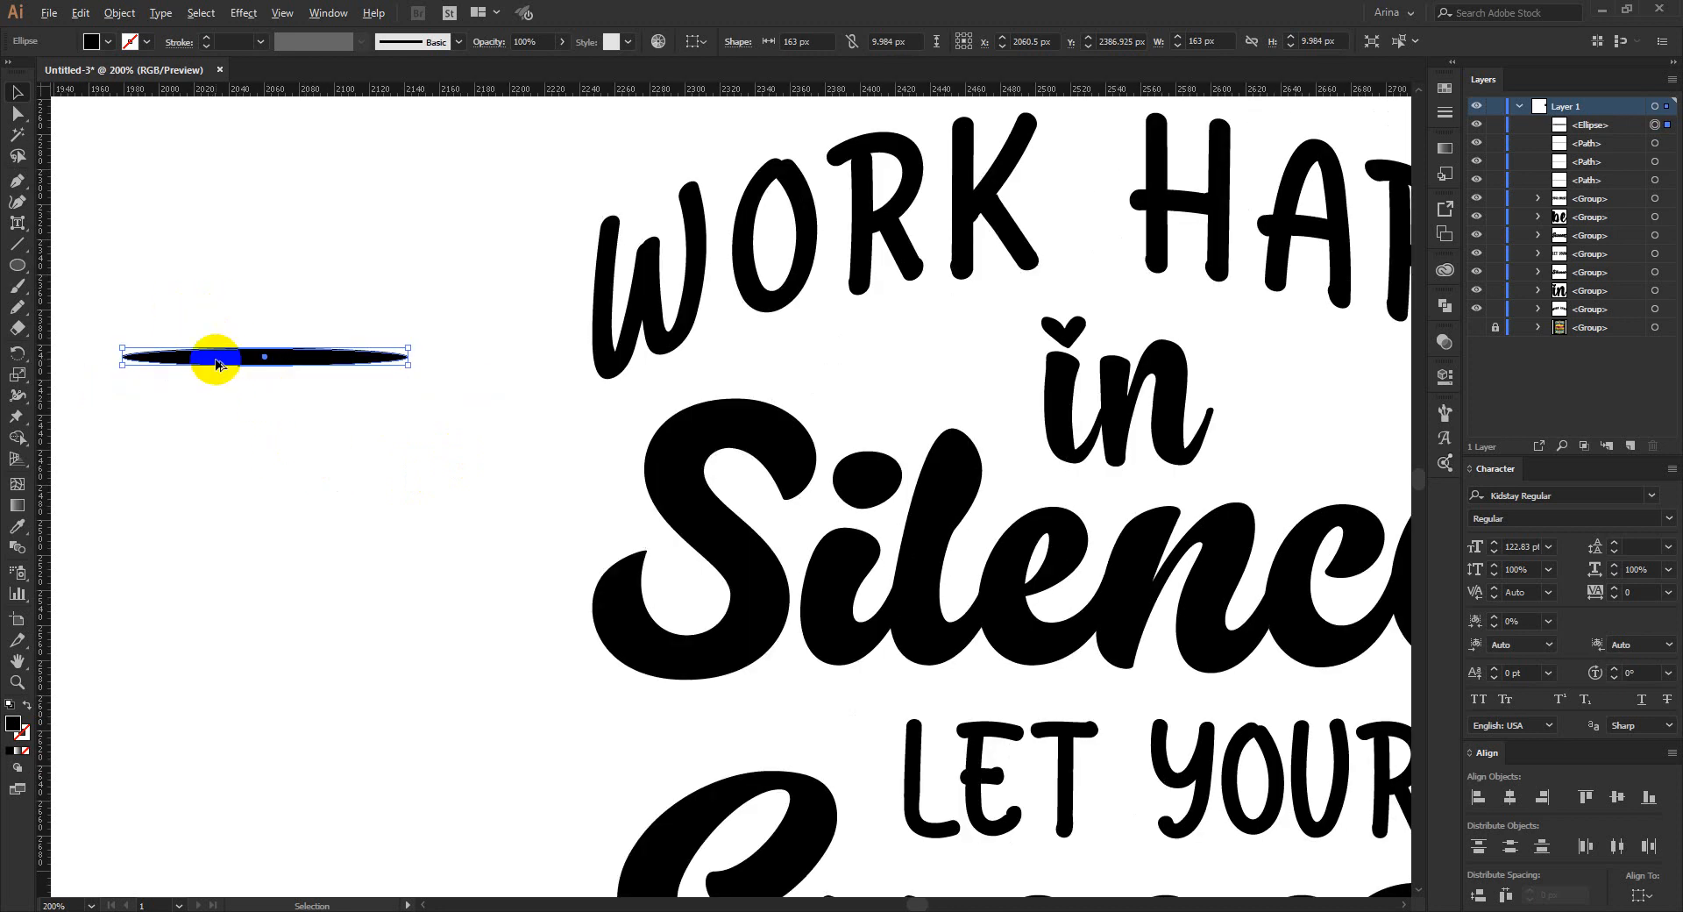
scroll(215, 357, "down", 1)
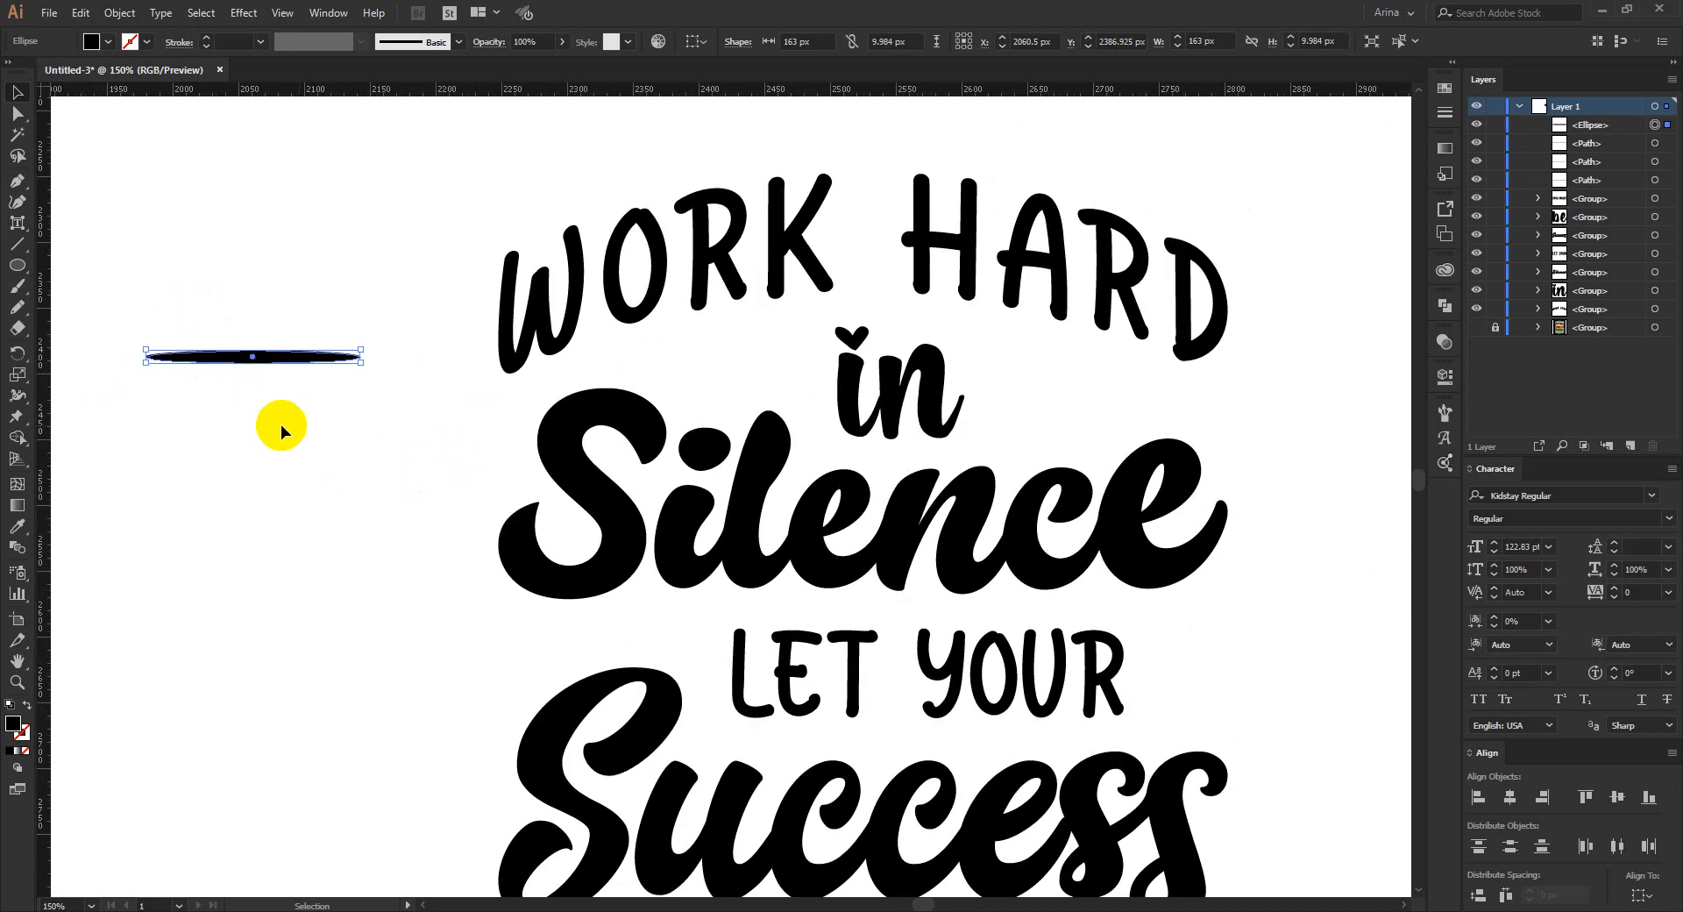
- Create a new art brush from the flattened ellipse with the default brush options
left_click(1447, 414)
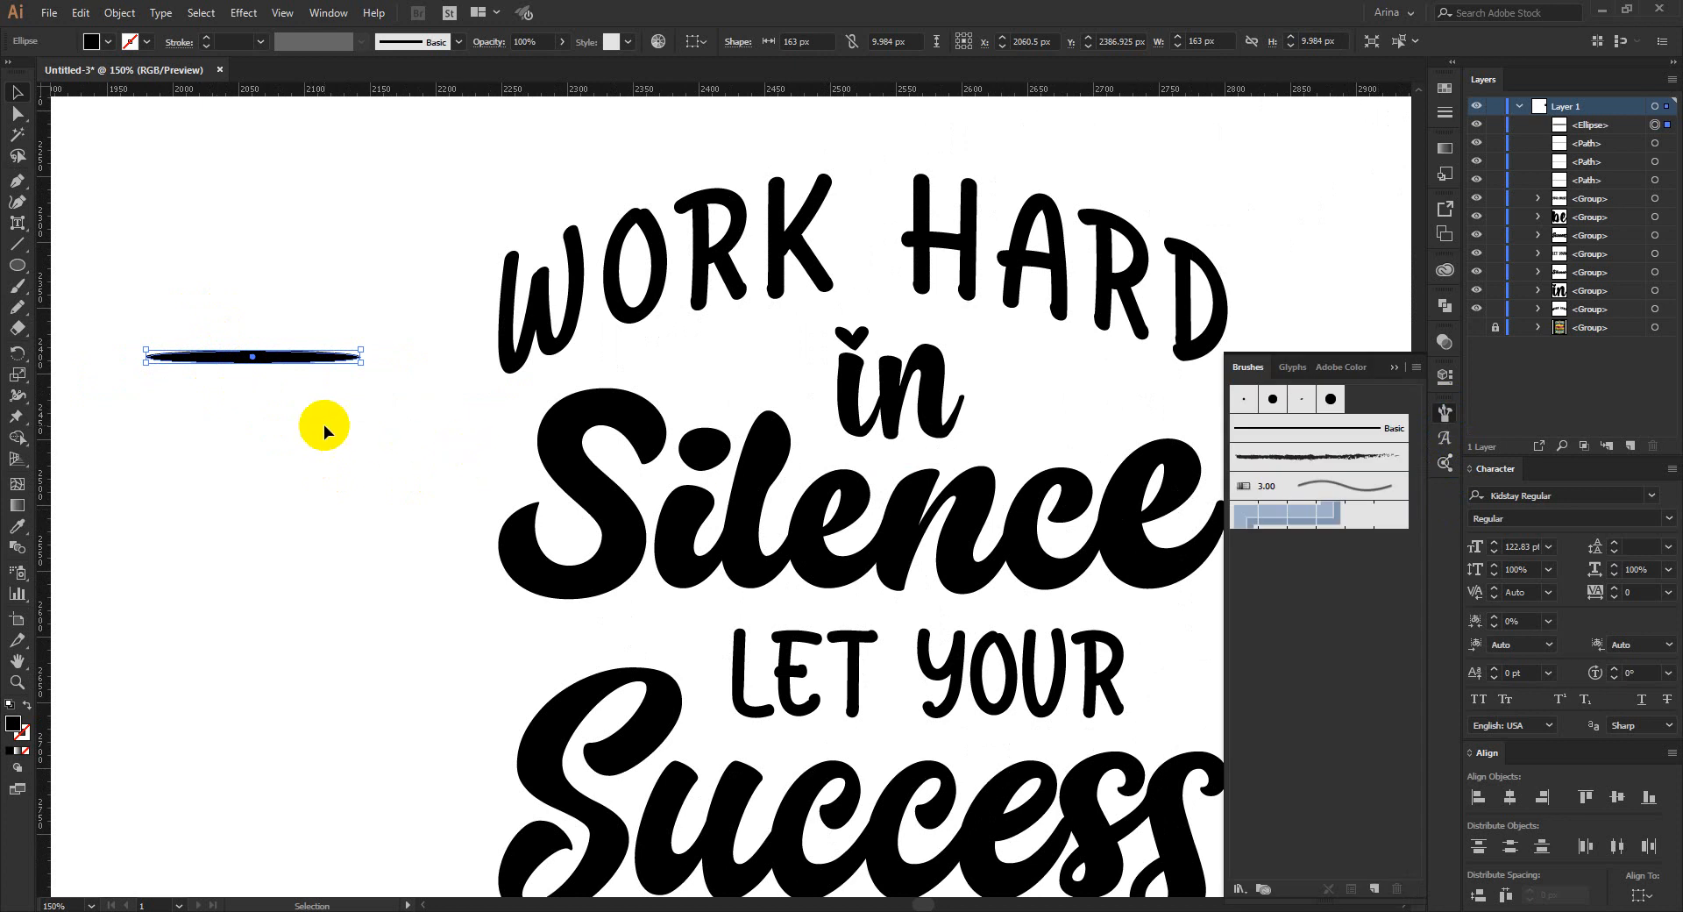
left_click(1375, 890)
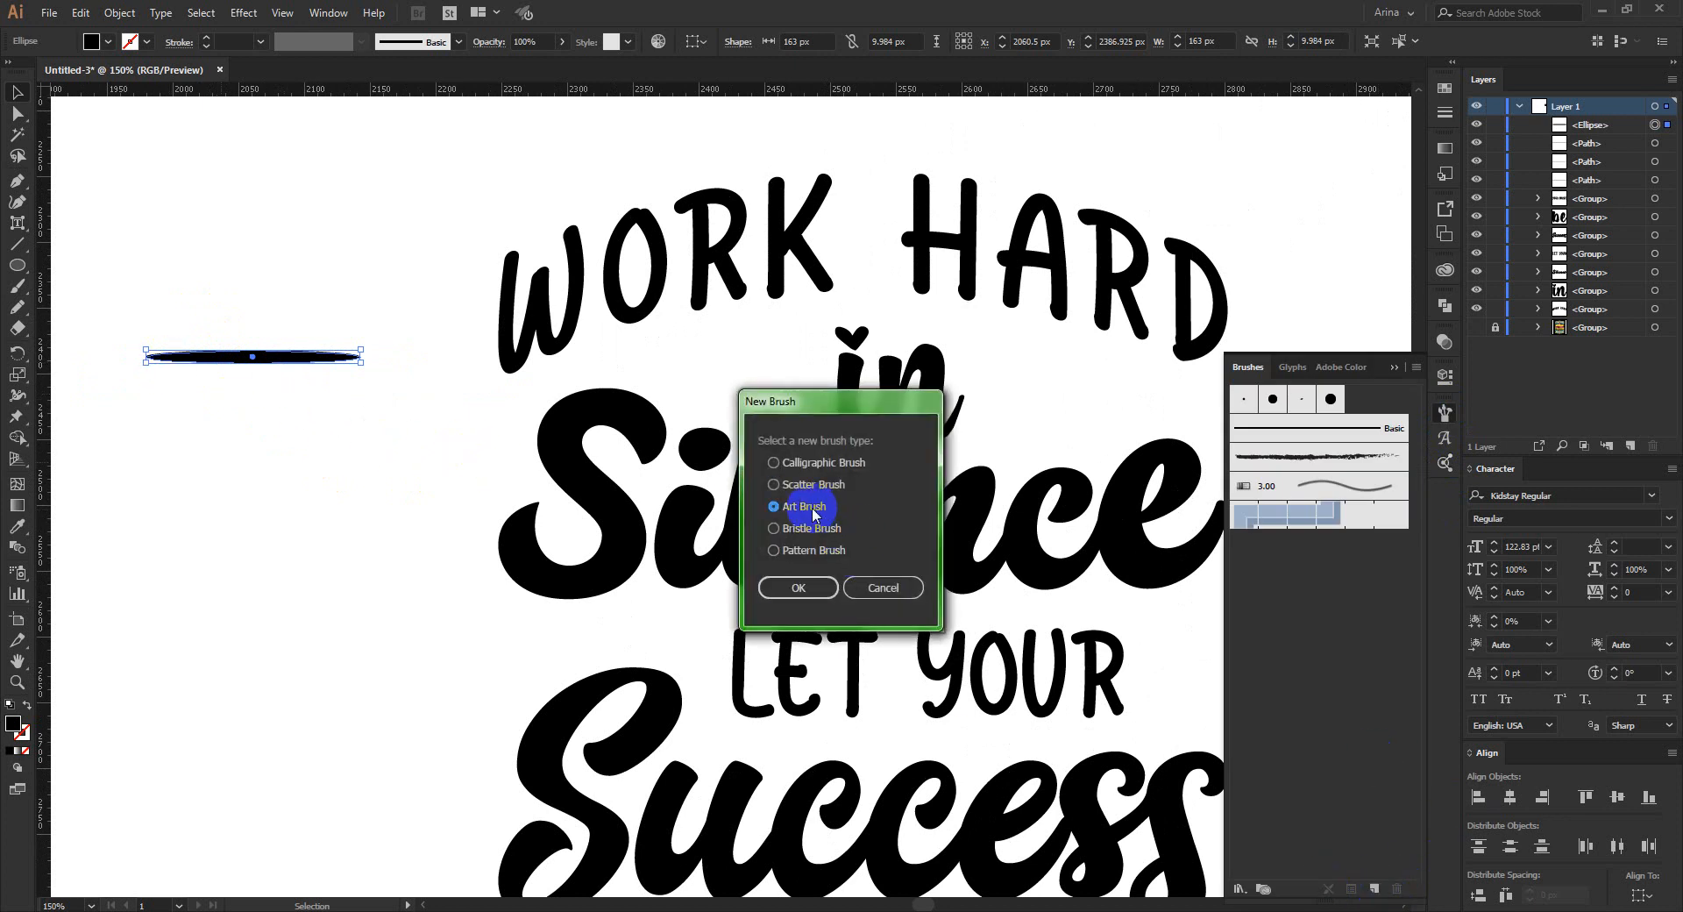
left_click(793, 598)
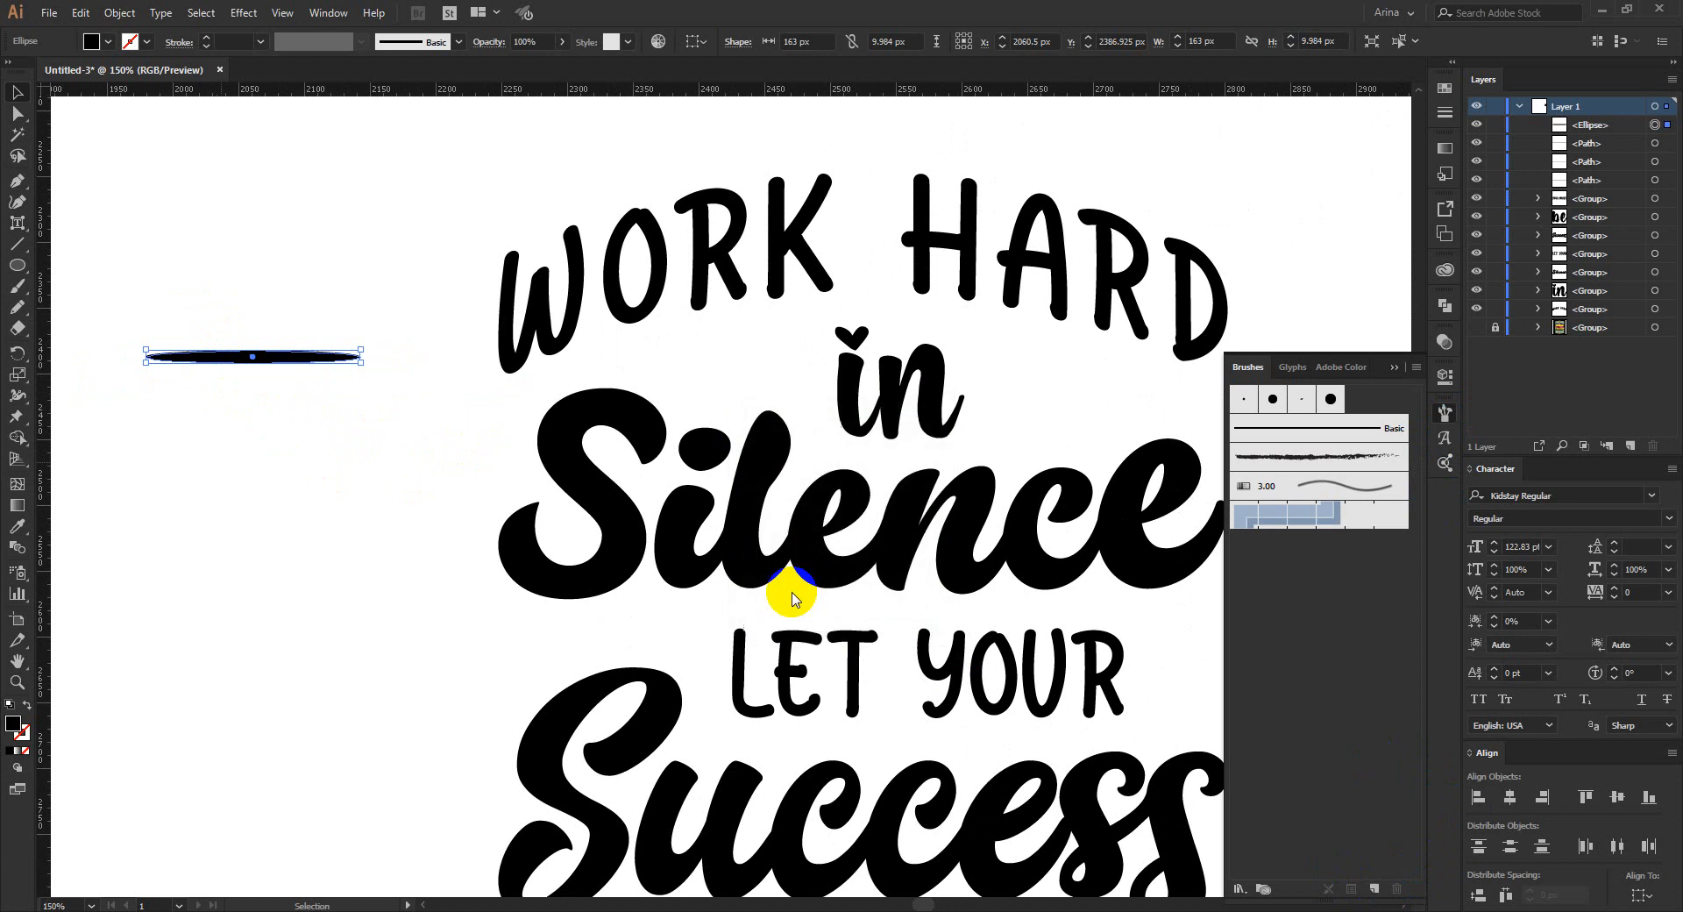
left_click(1089, 692)
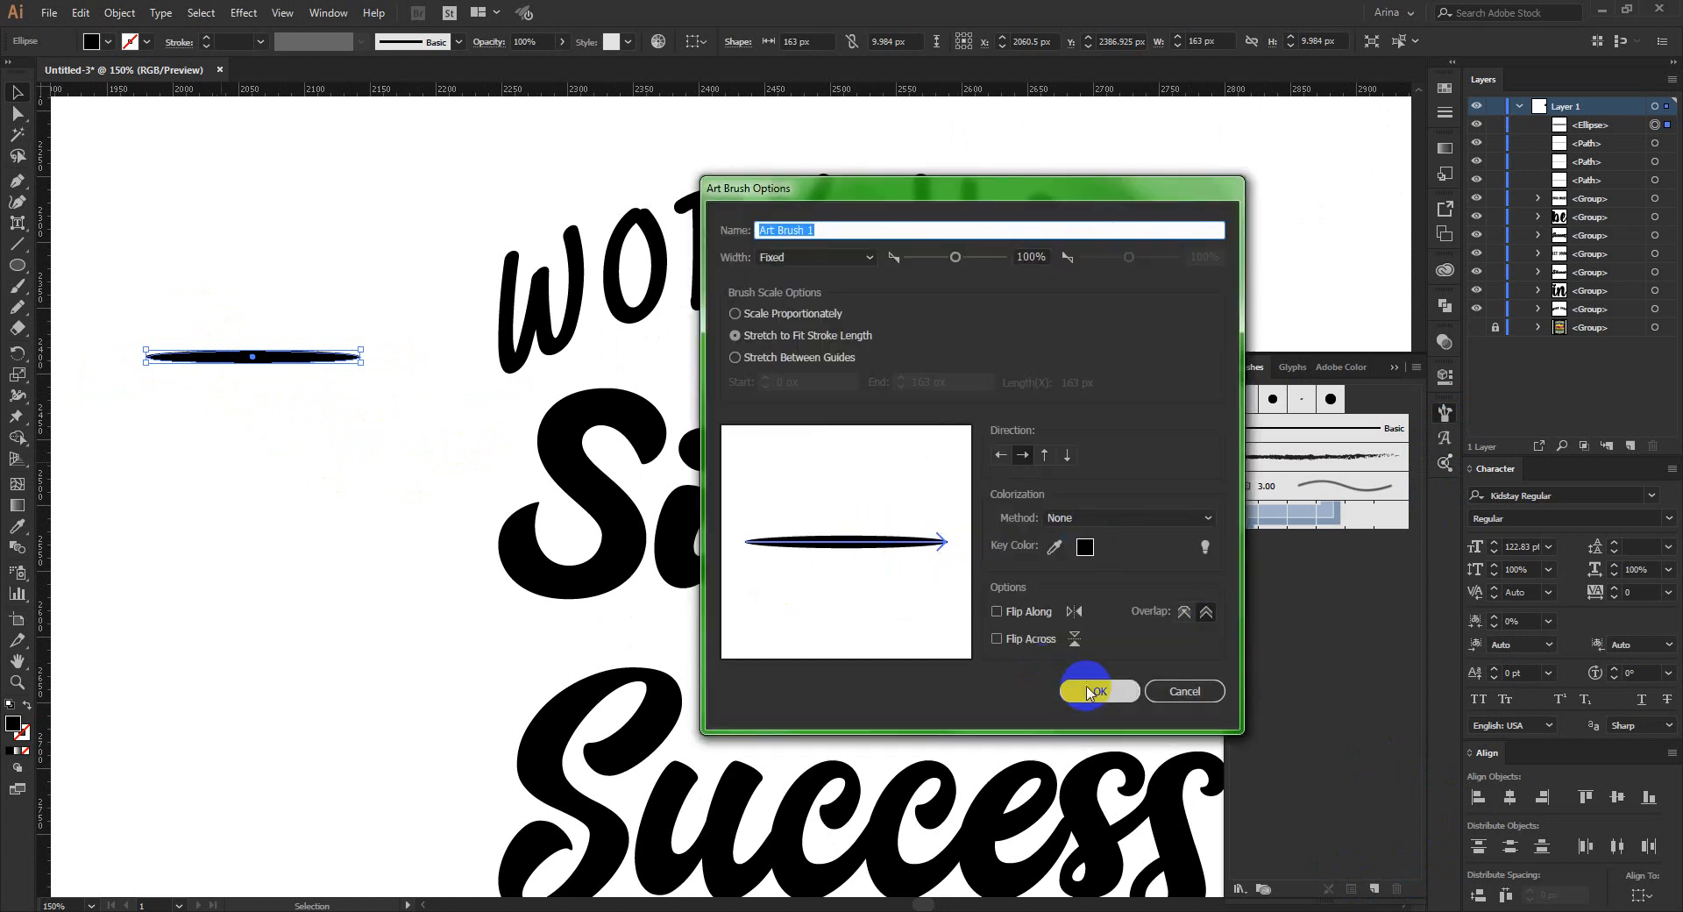
left_click(1089, 693)
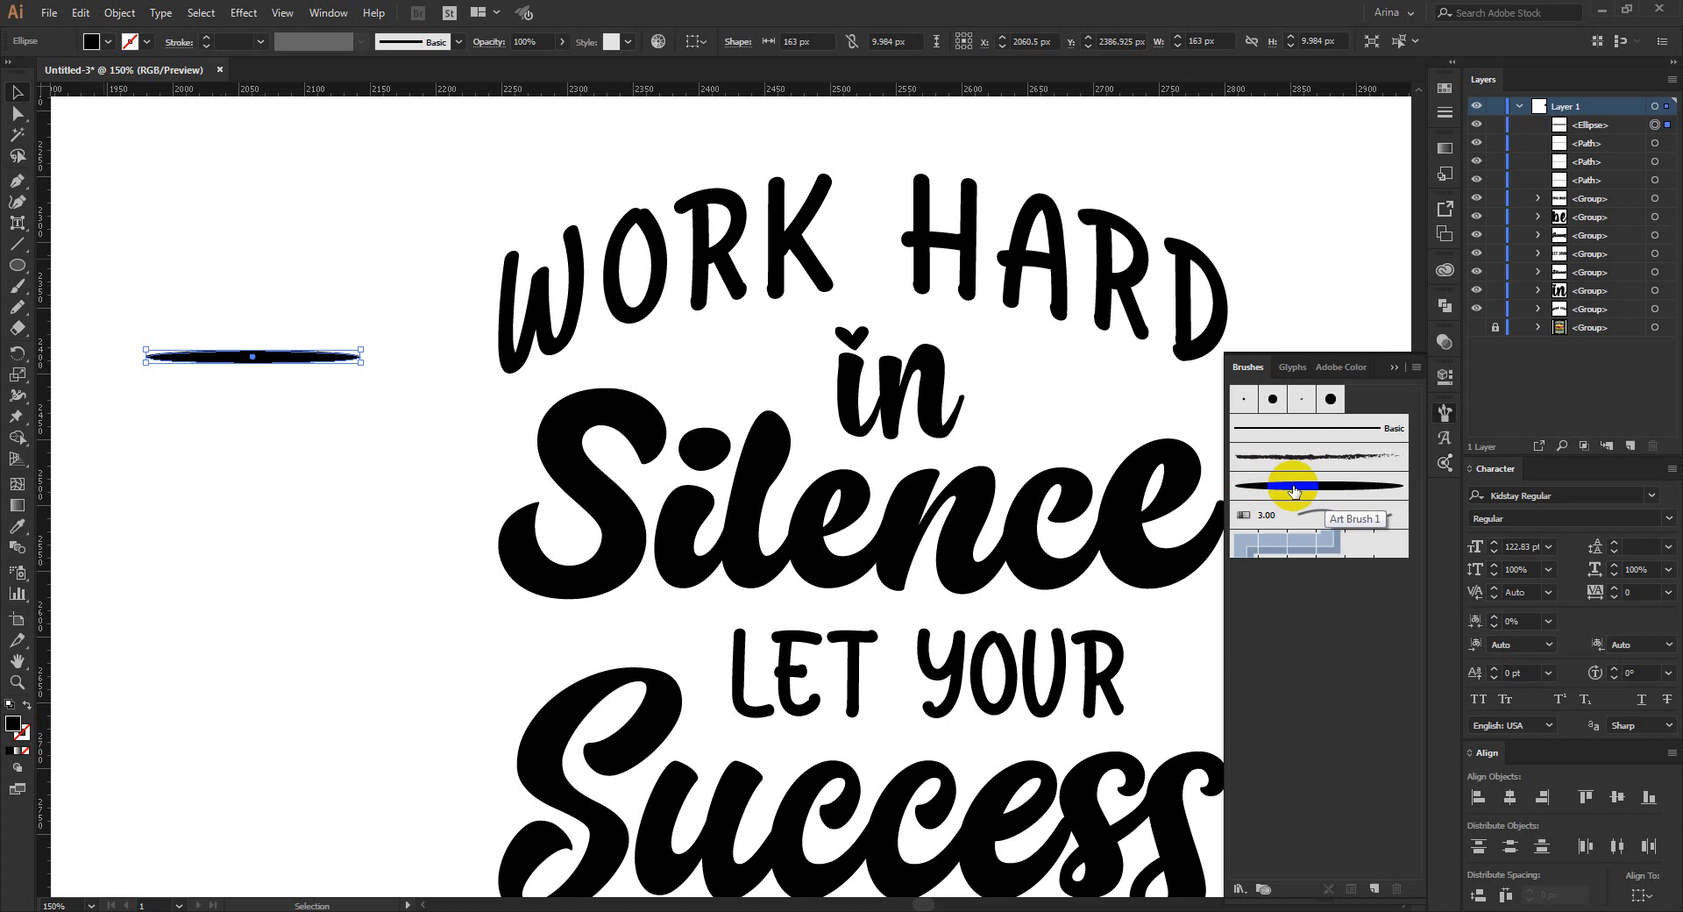
left_click(419, 539)
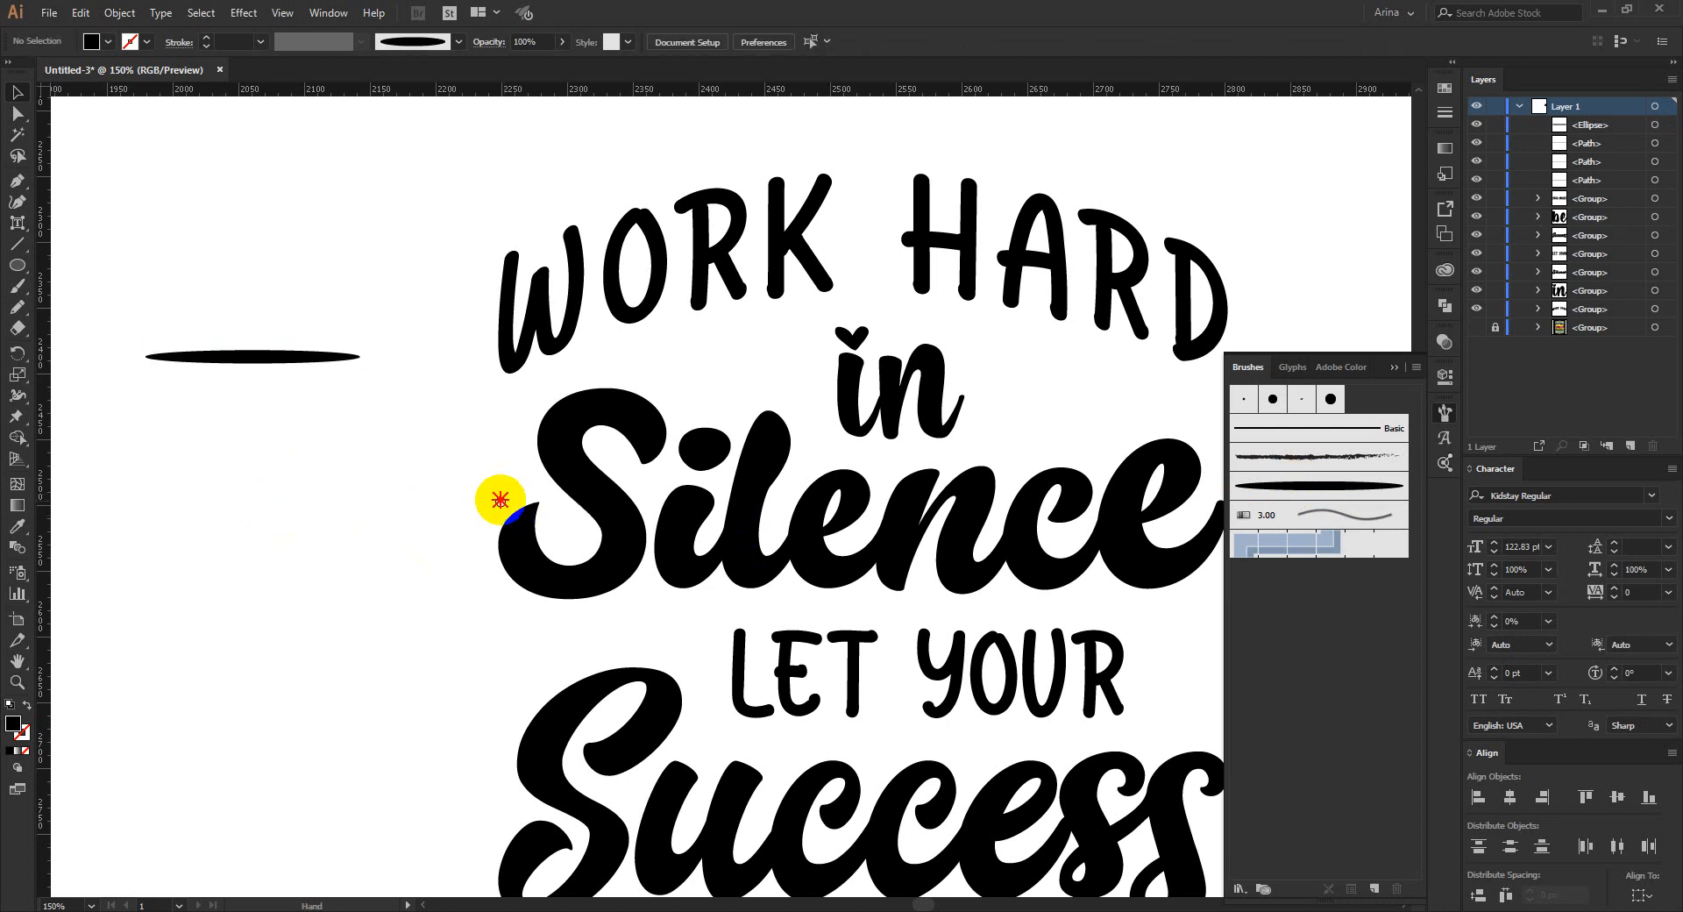
- Paint a wavy stroke outward from each side of the word "in" using the ellipse art brush, with no fill and a 1 pt black stroke
left_click_drag(500, 500, 234, 465)
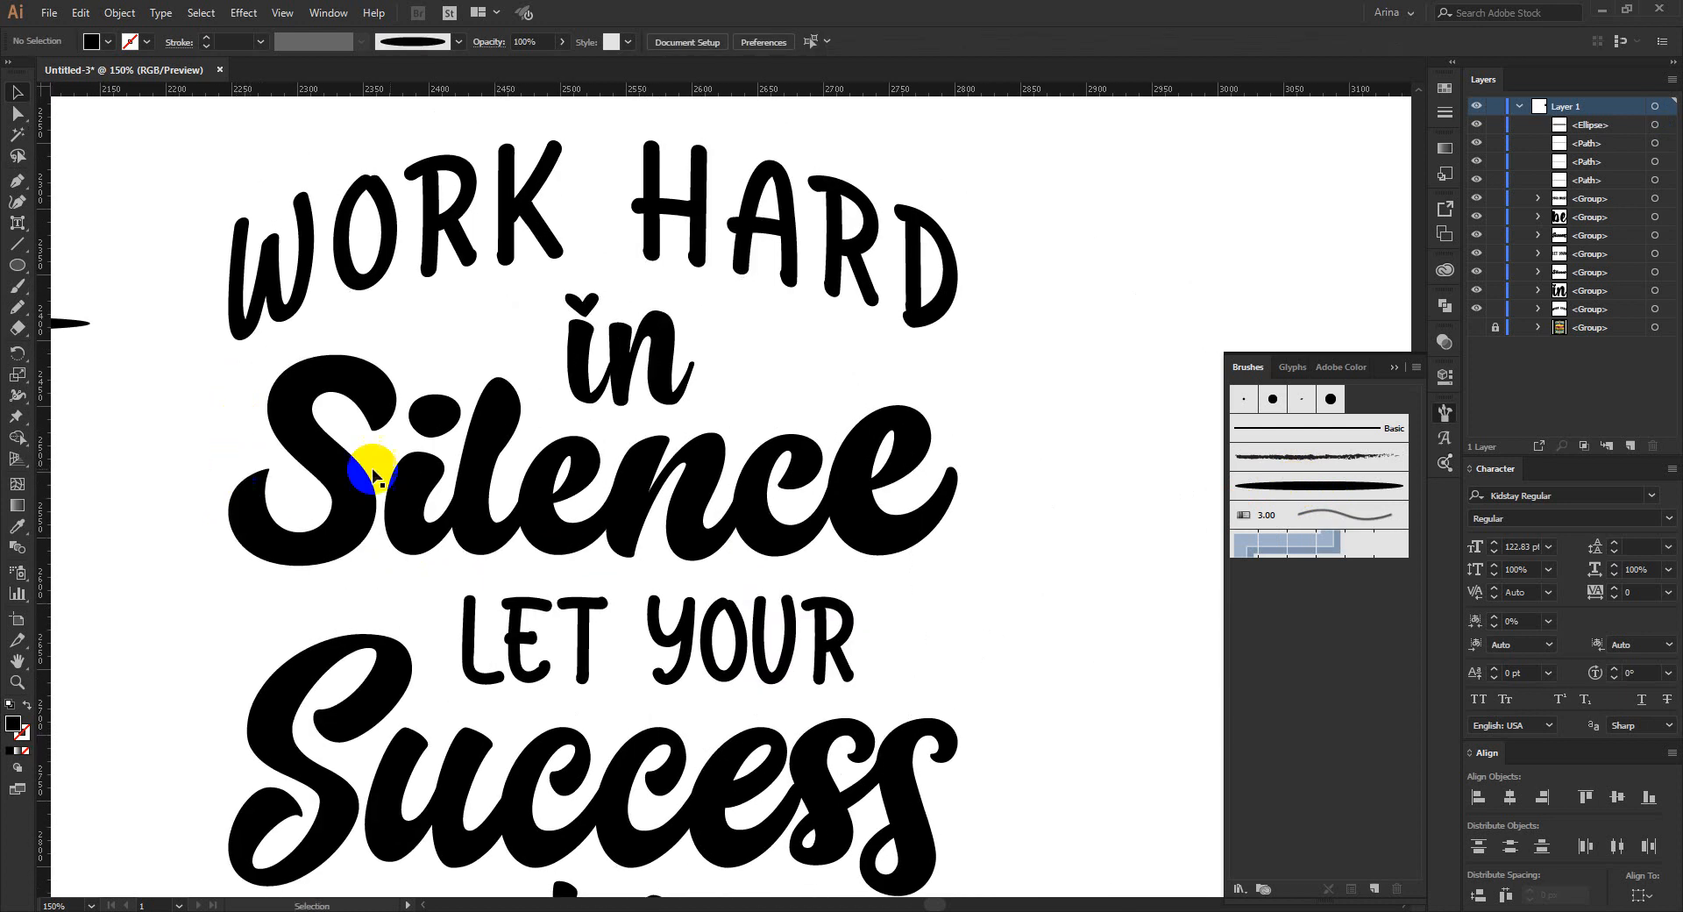
left_click(17, 287)
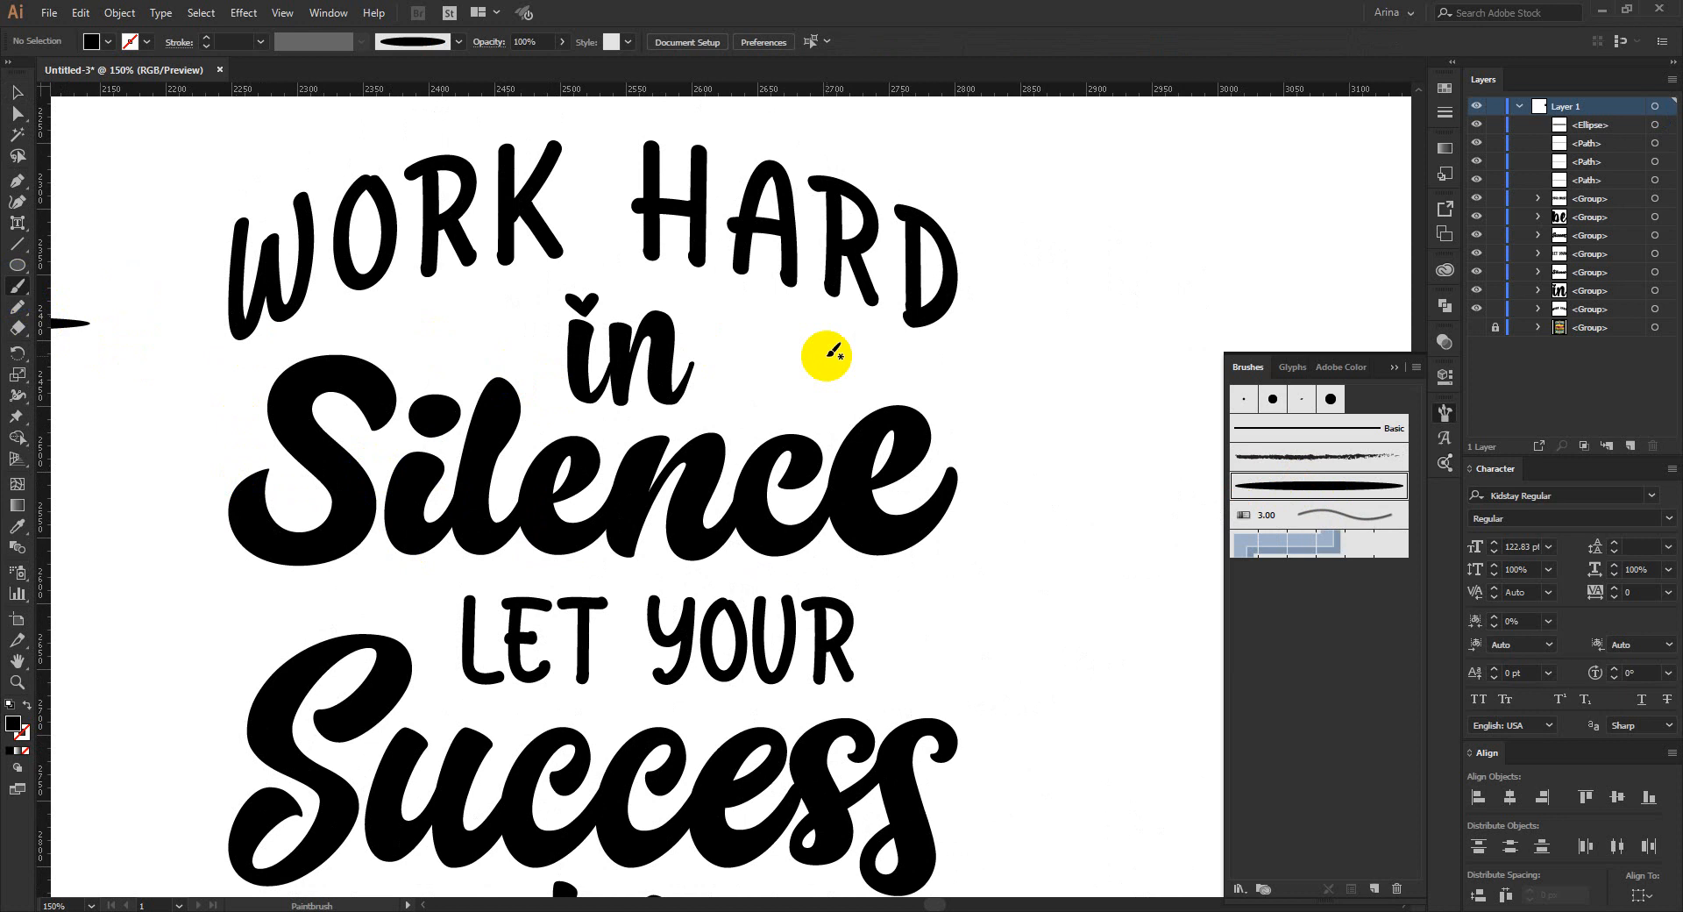
key("shift+x")
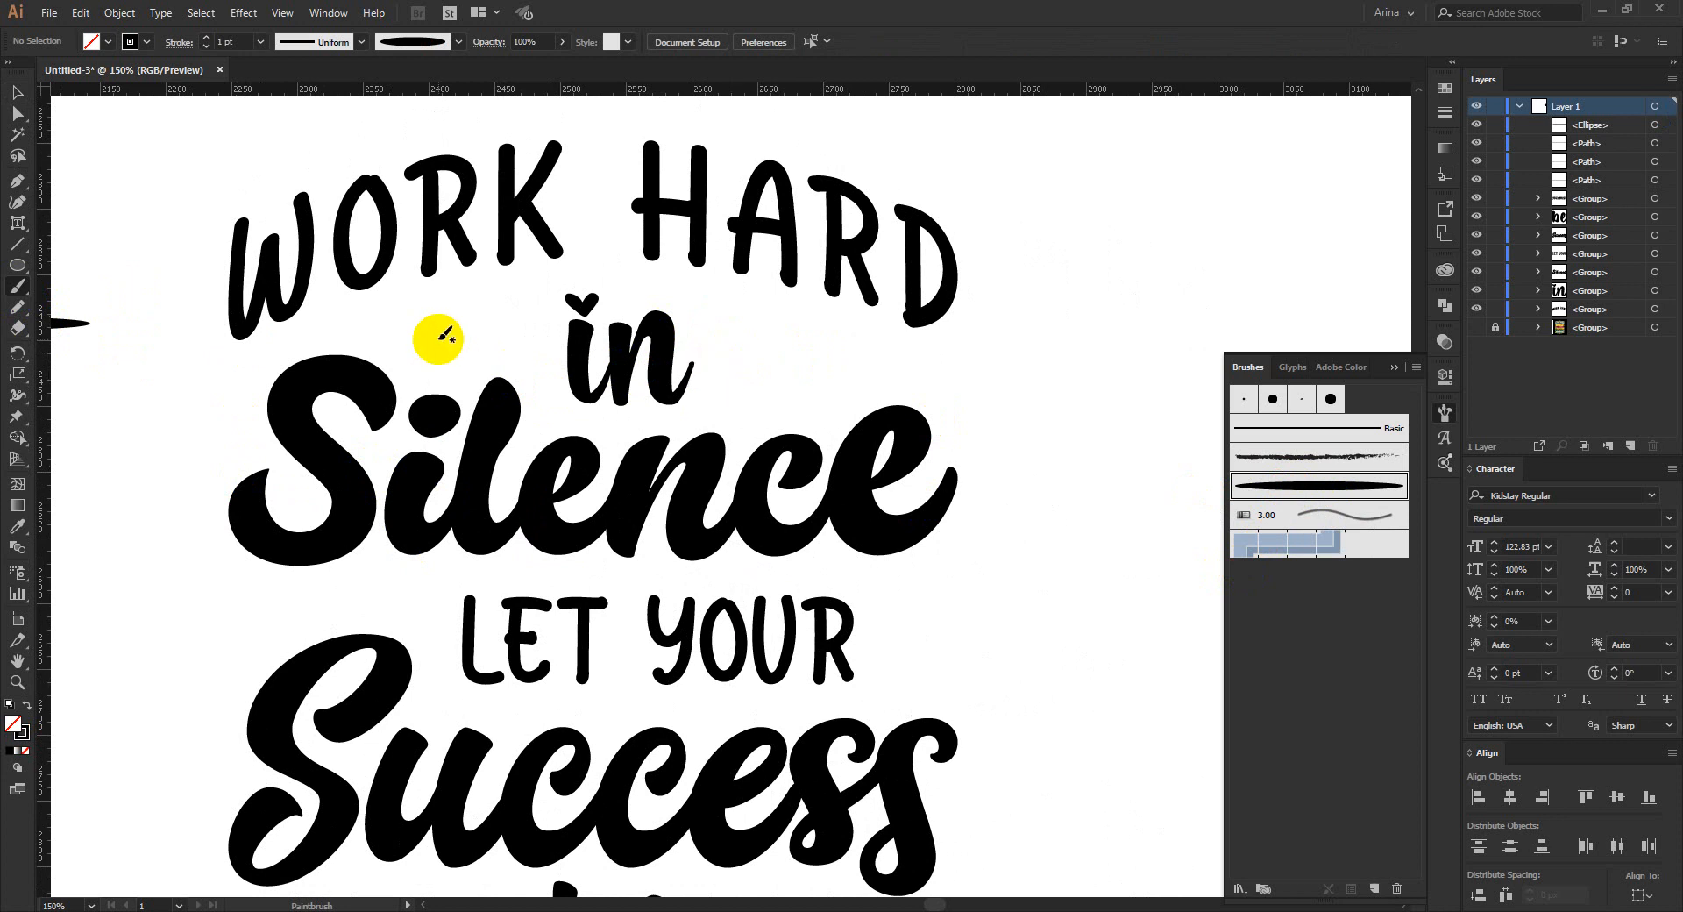
left_click_drag(695, 363, 686, 396)
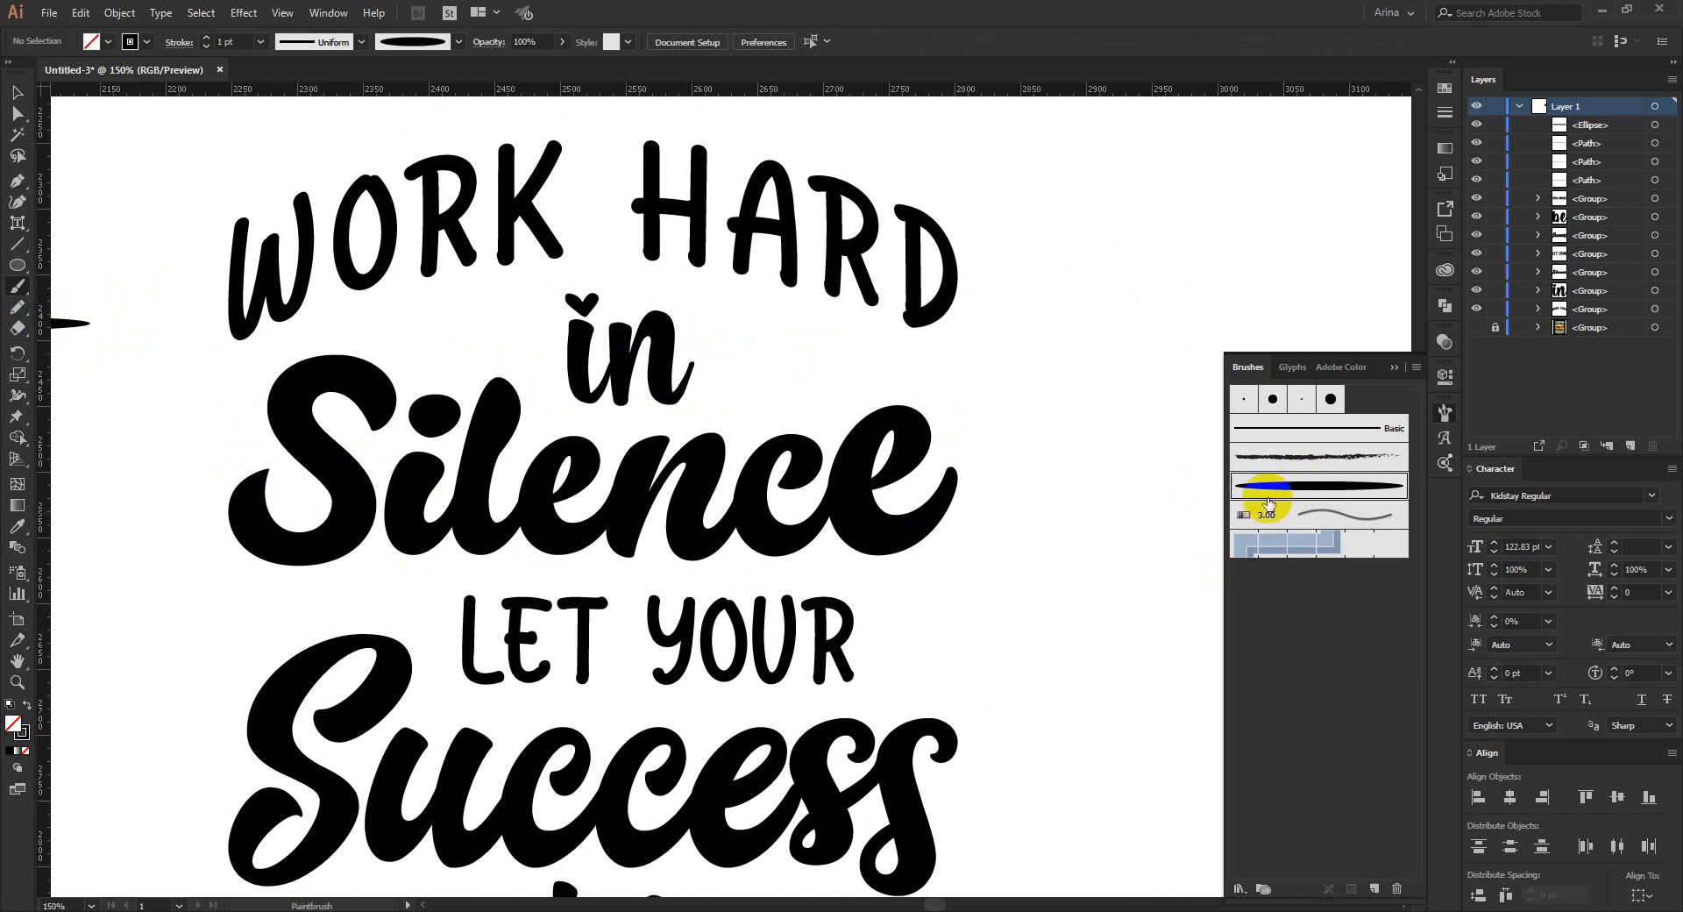
left_click(1297, 486)
mouse_move(685, 377)
left_mouse_down()
mouse_move(680, 400)
mouse_move(712, 347)
mouse_move(783, 370)
mouse_move(894, 337)
left_mouse_up()
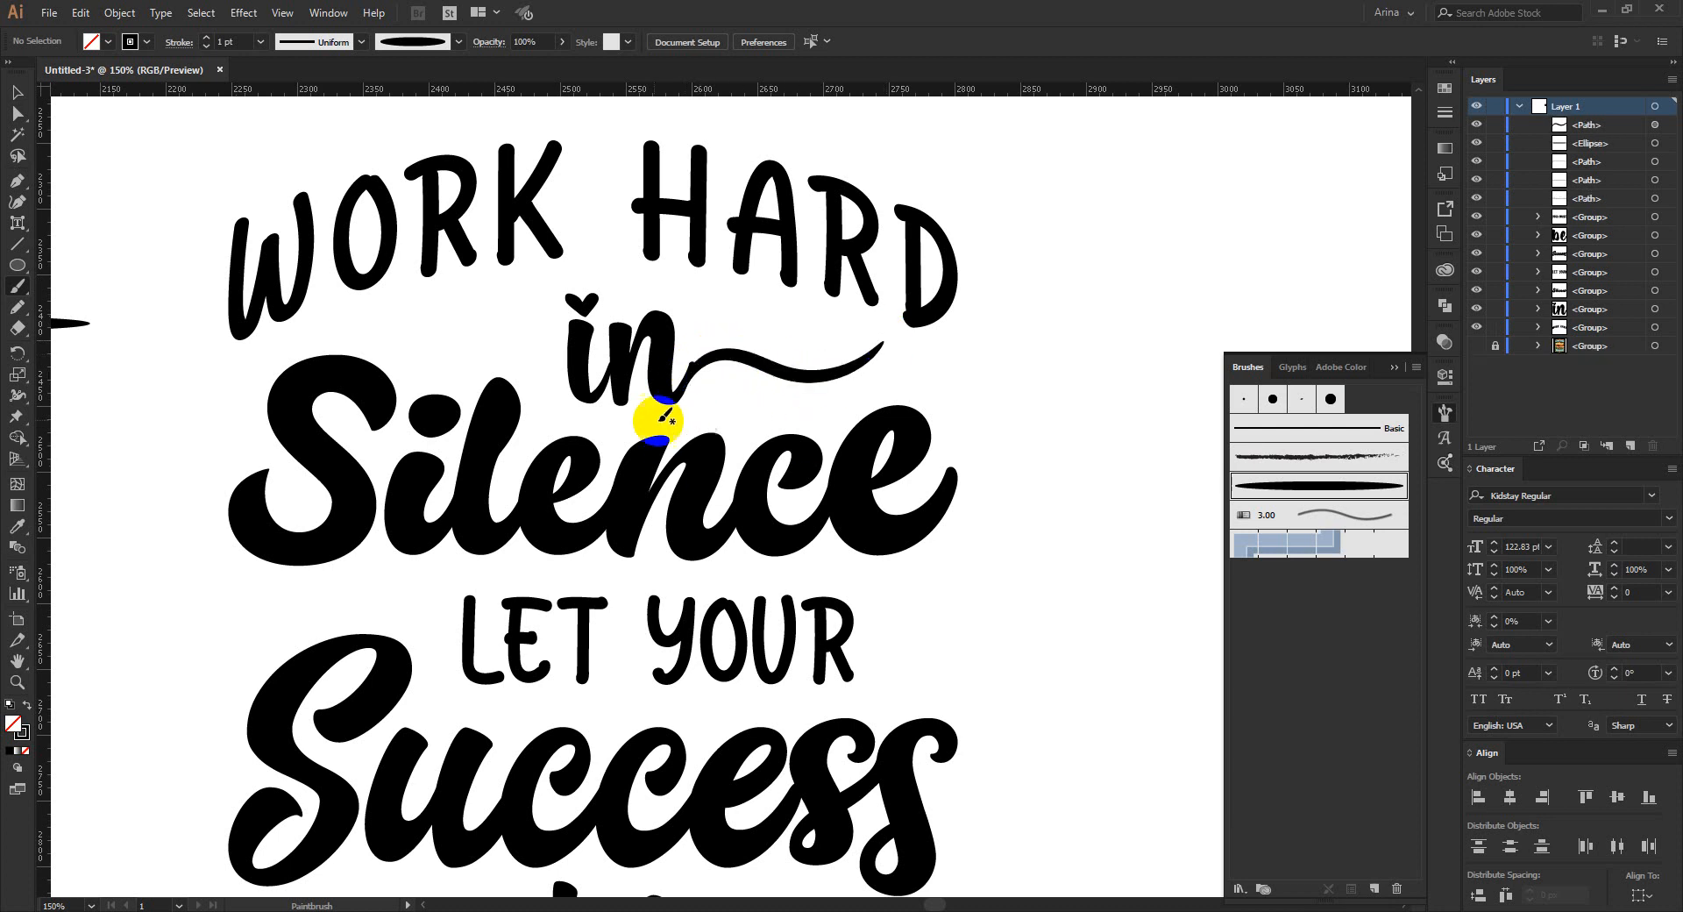
mouse_move(572, 353)
left_mouse_down()
mouse_move(500, 330)
mouse_move(440, 350)
mouse_move(399, 312)
left_mouse_up()
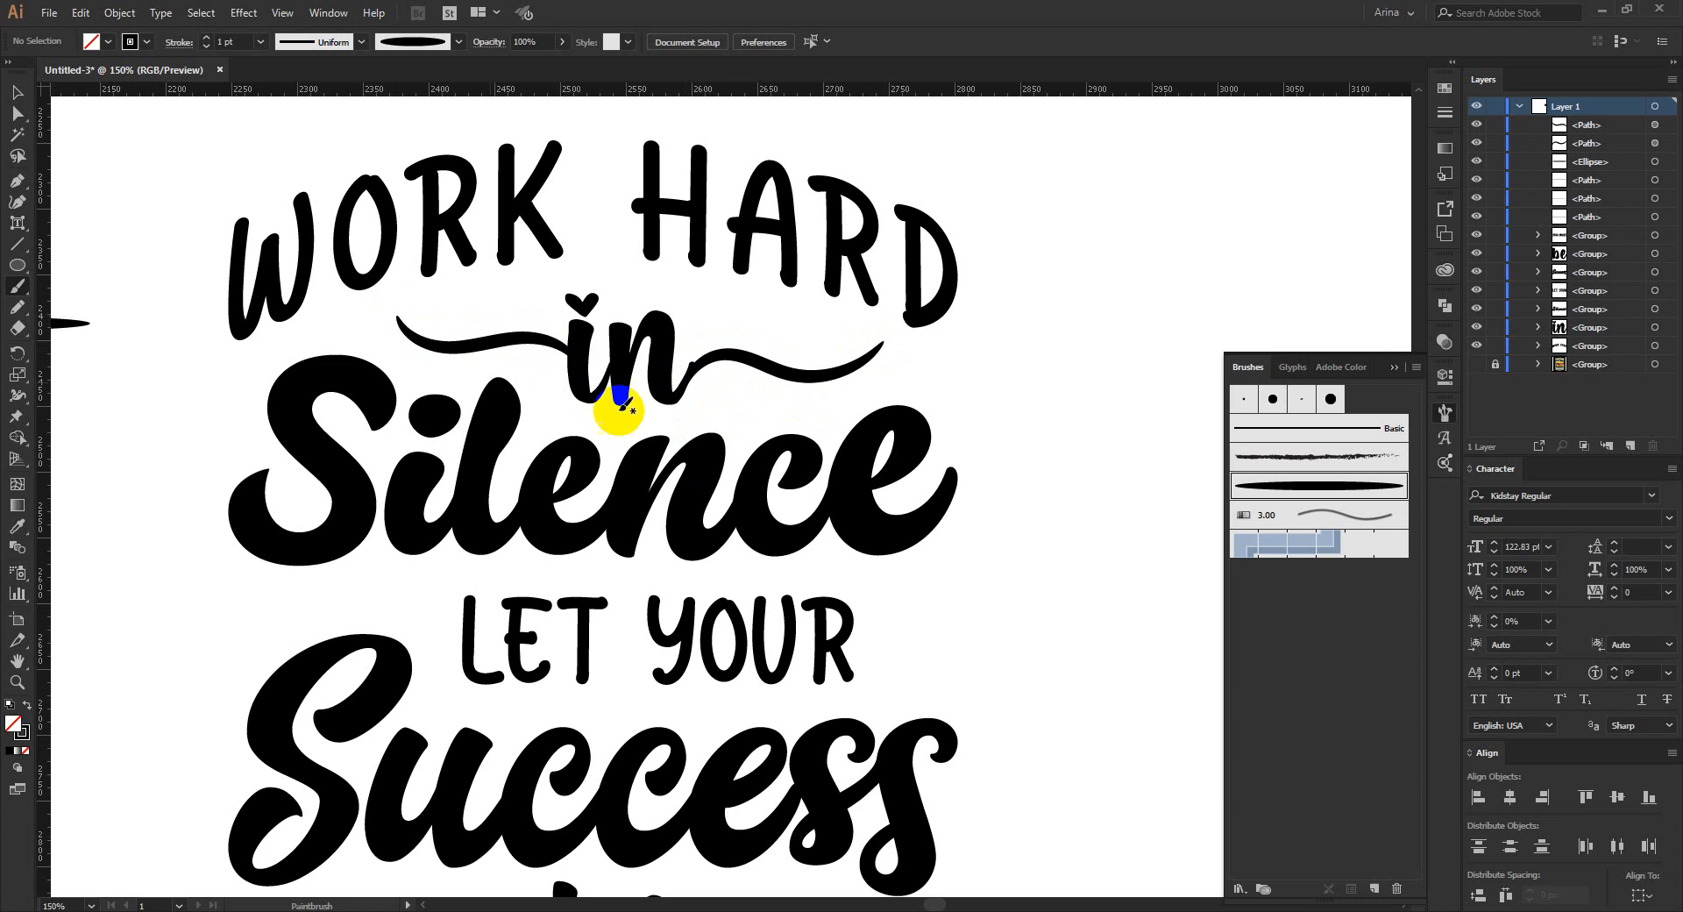
- Expand the appearance of both wavy brush strokes beside "in" into filled shapes
key("v")
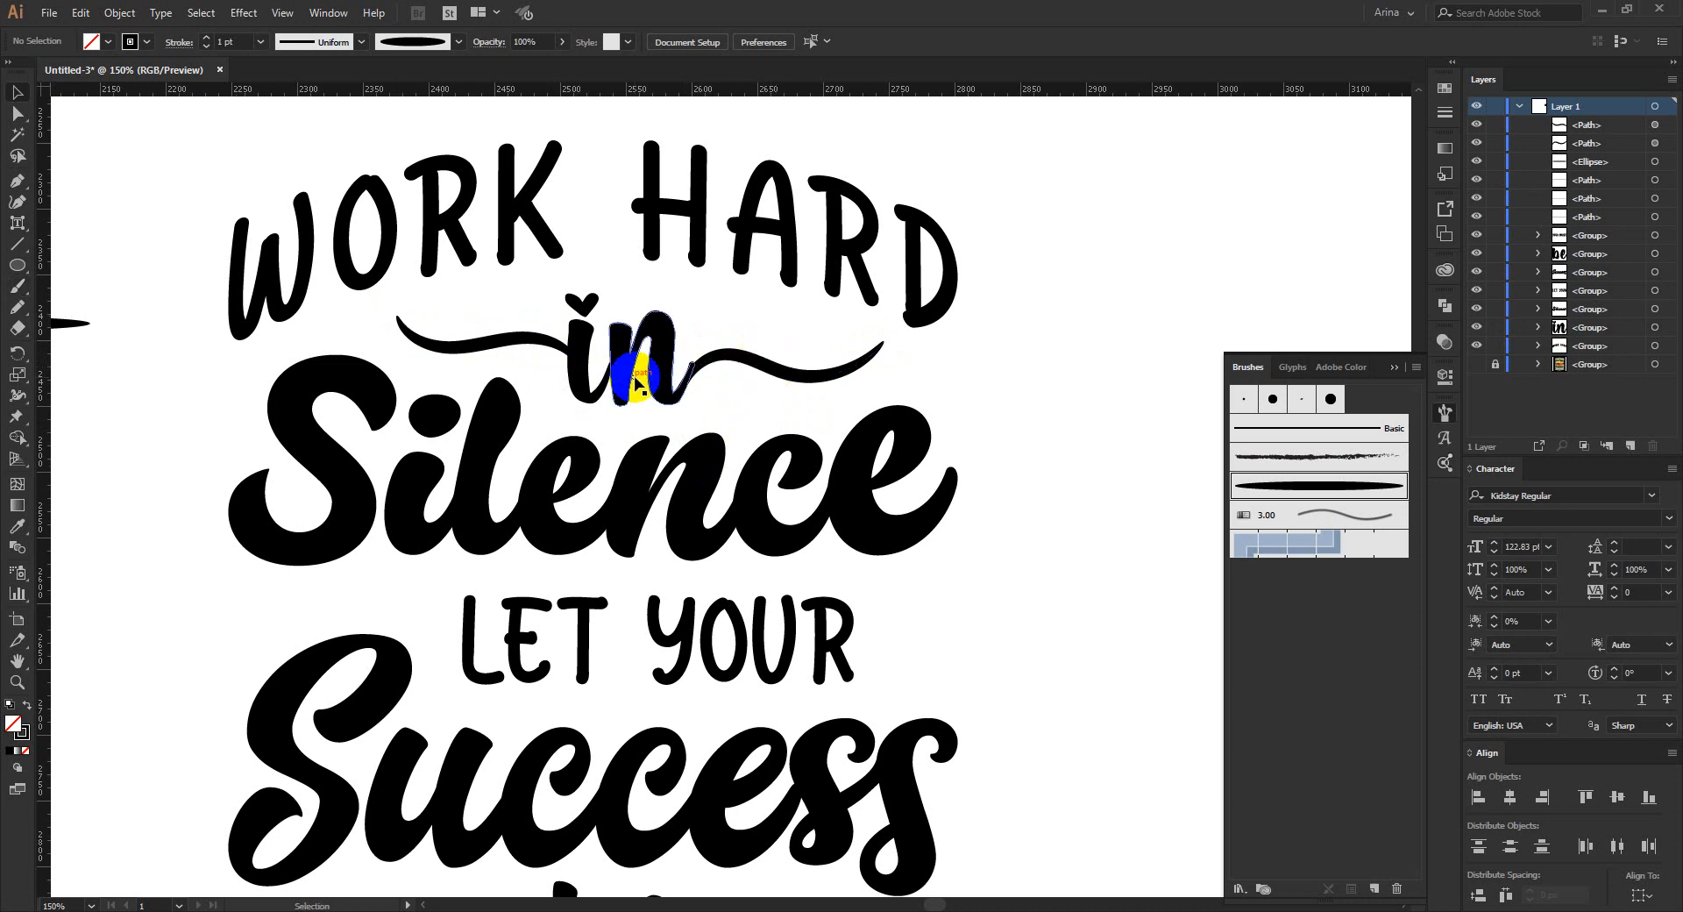
left_click(777, 372)
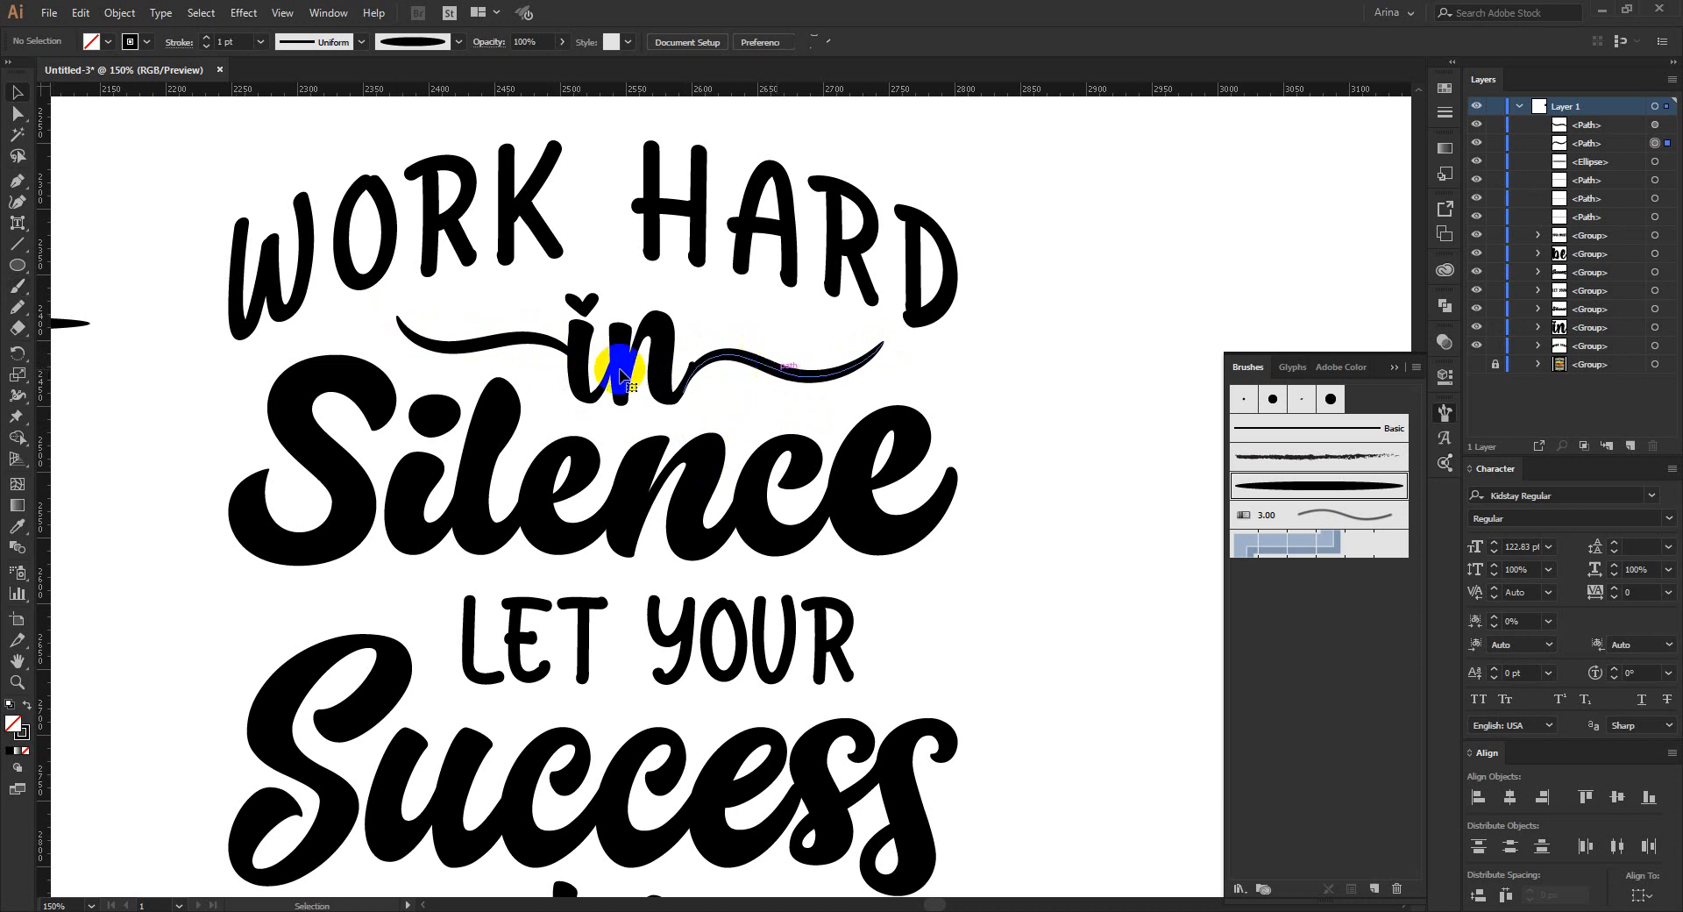
left_click(469, 352, "shift")
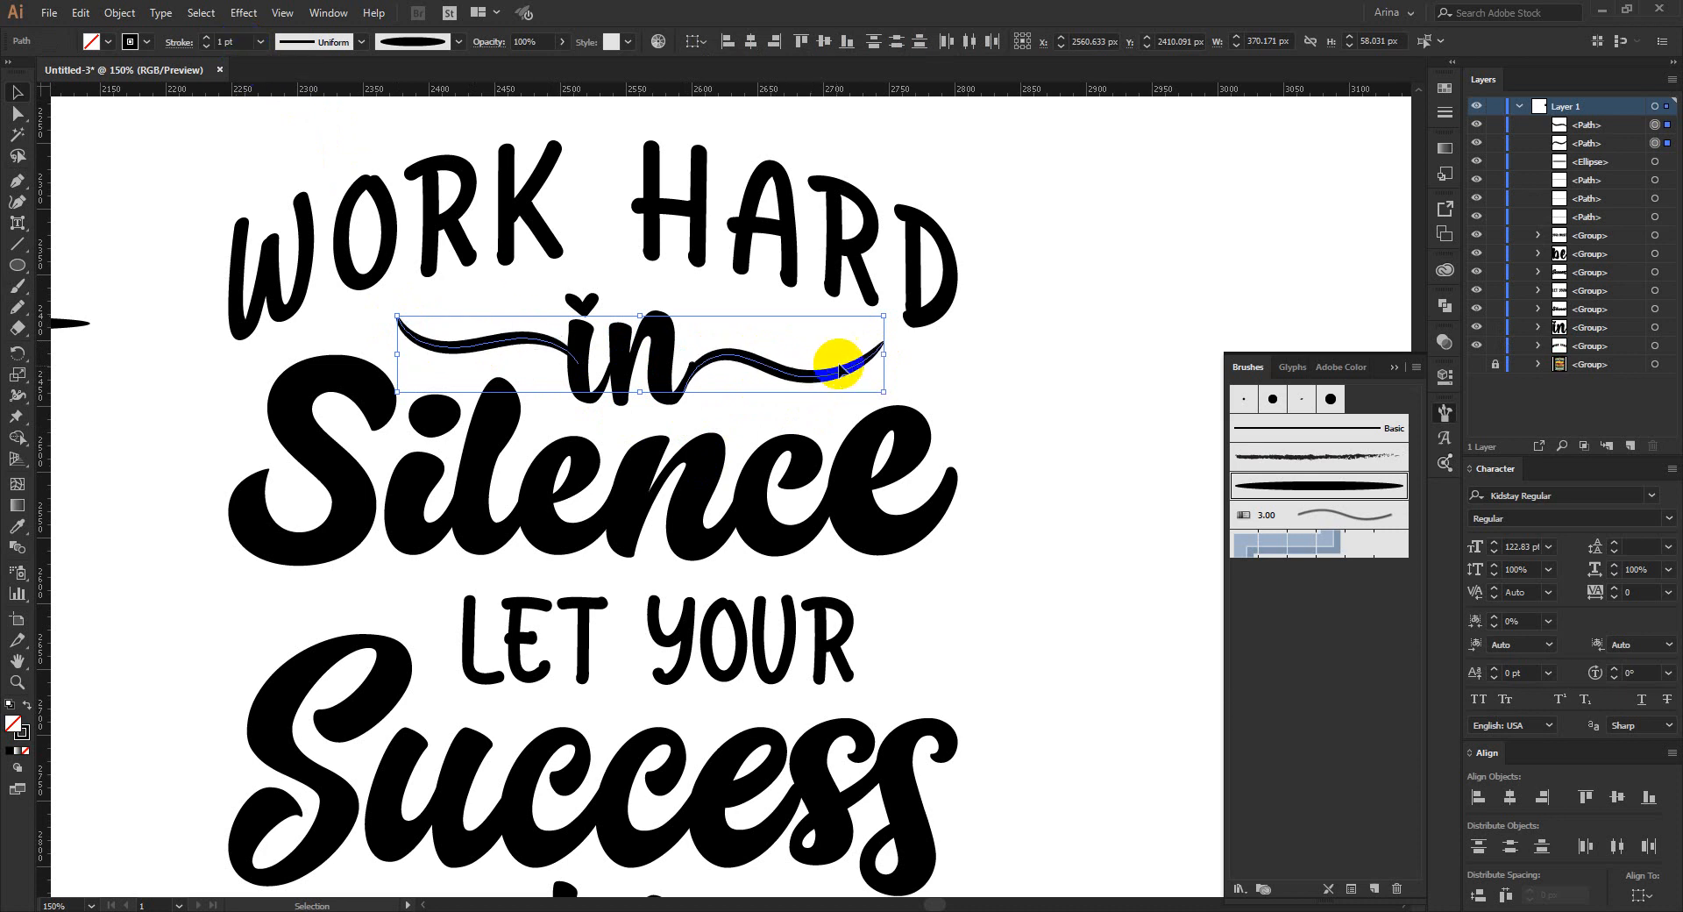
left_click(932, 357)
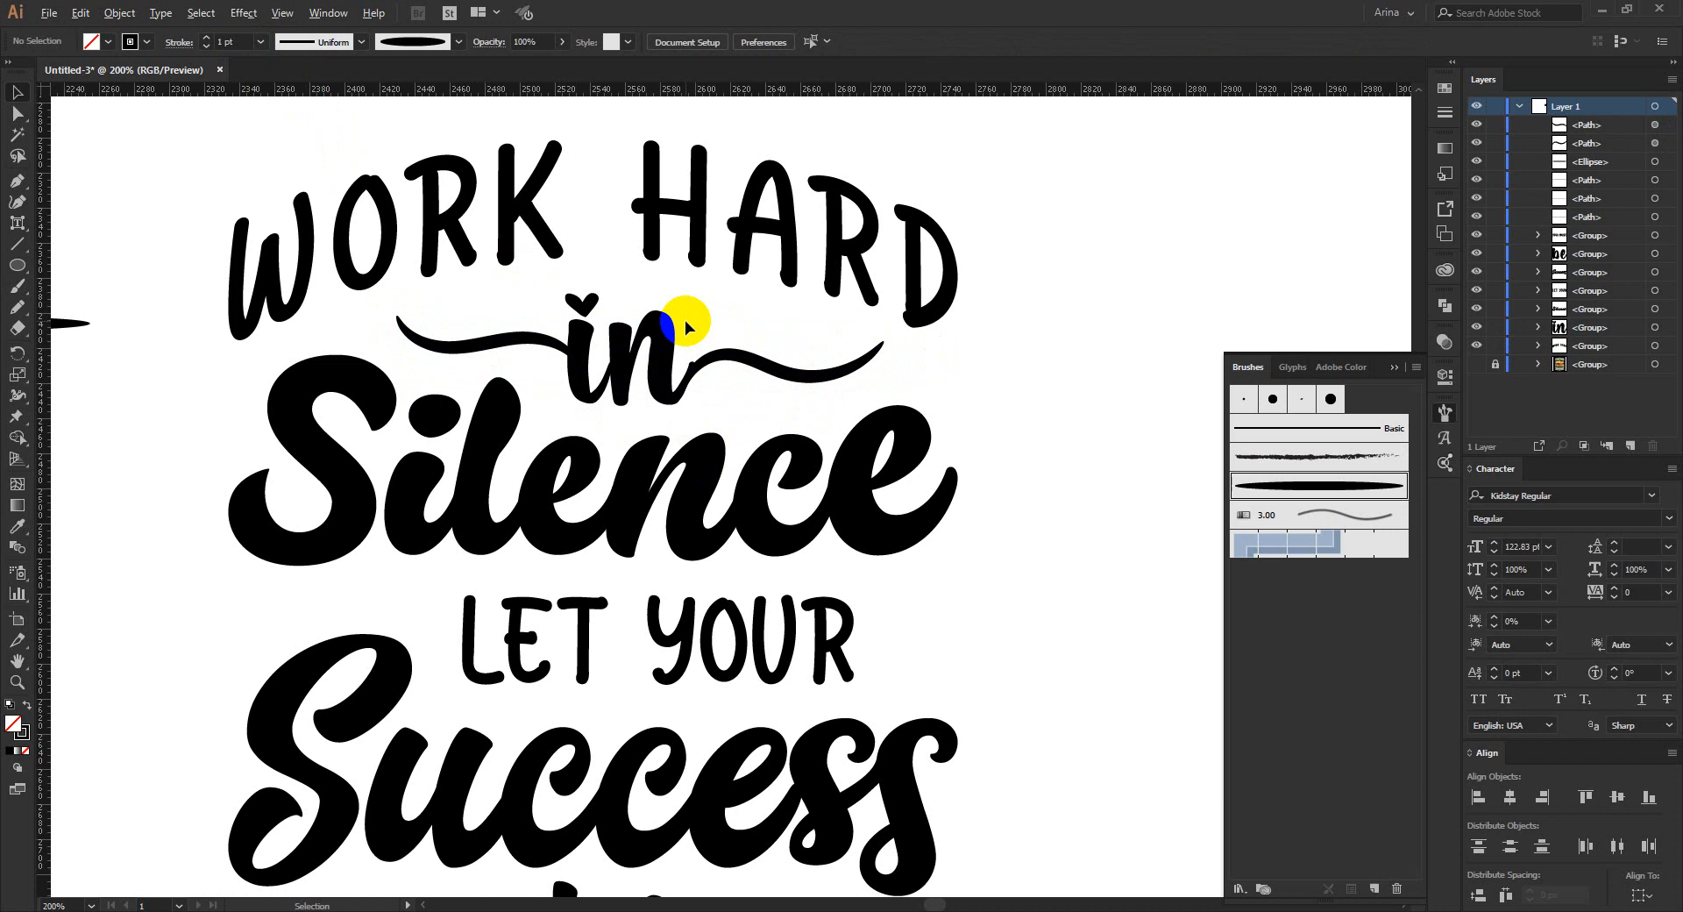
scroll(676, 319, "up", 1)
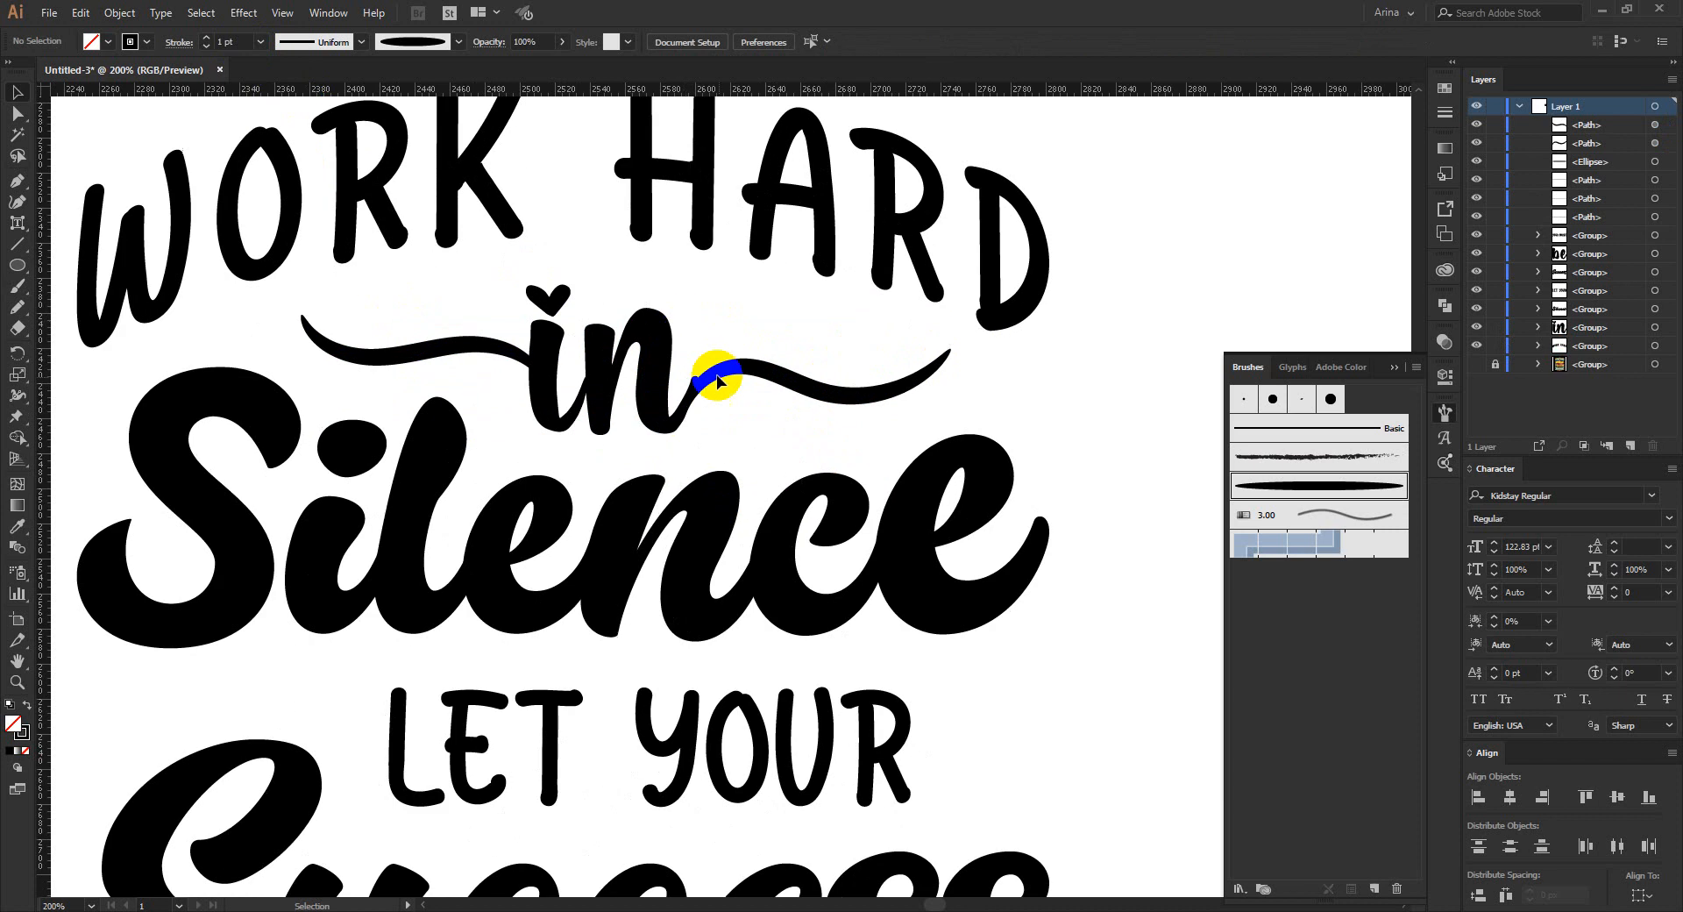
left_click(783, 384)
scroll(715, 378, "up", 1)
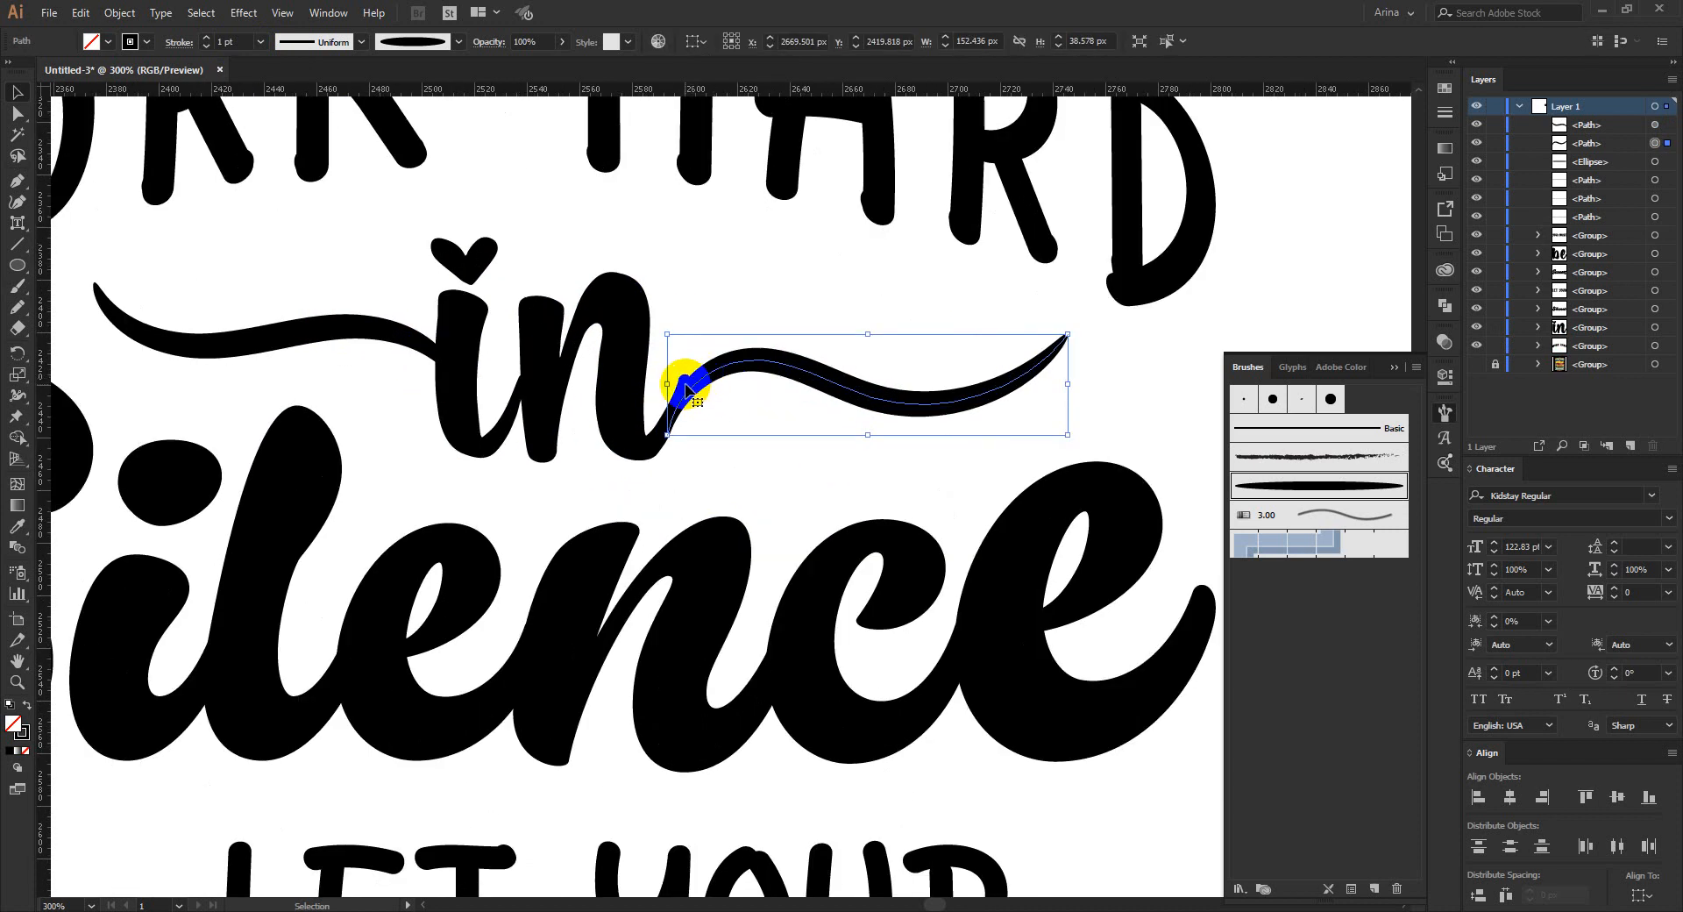
left_click(246, 341, "shift")
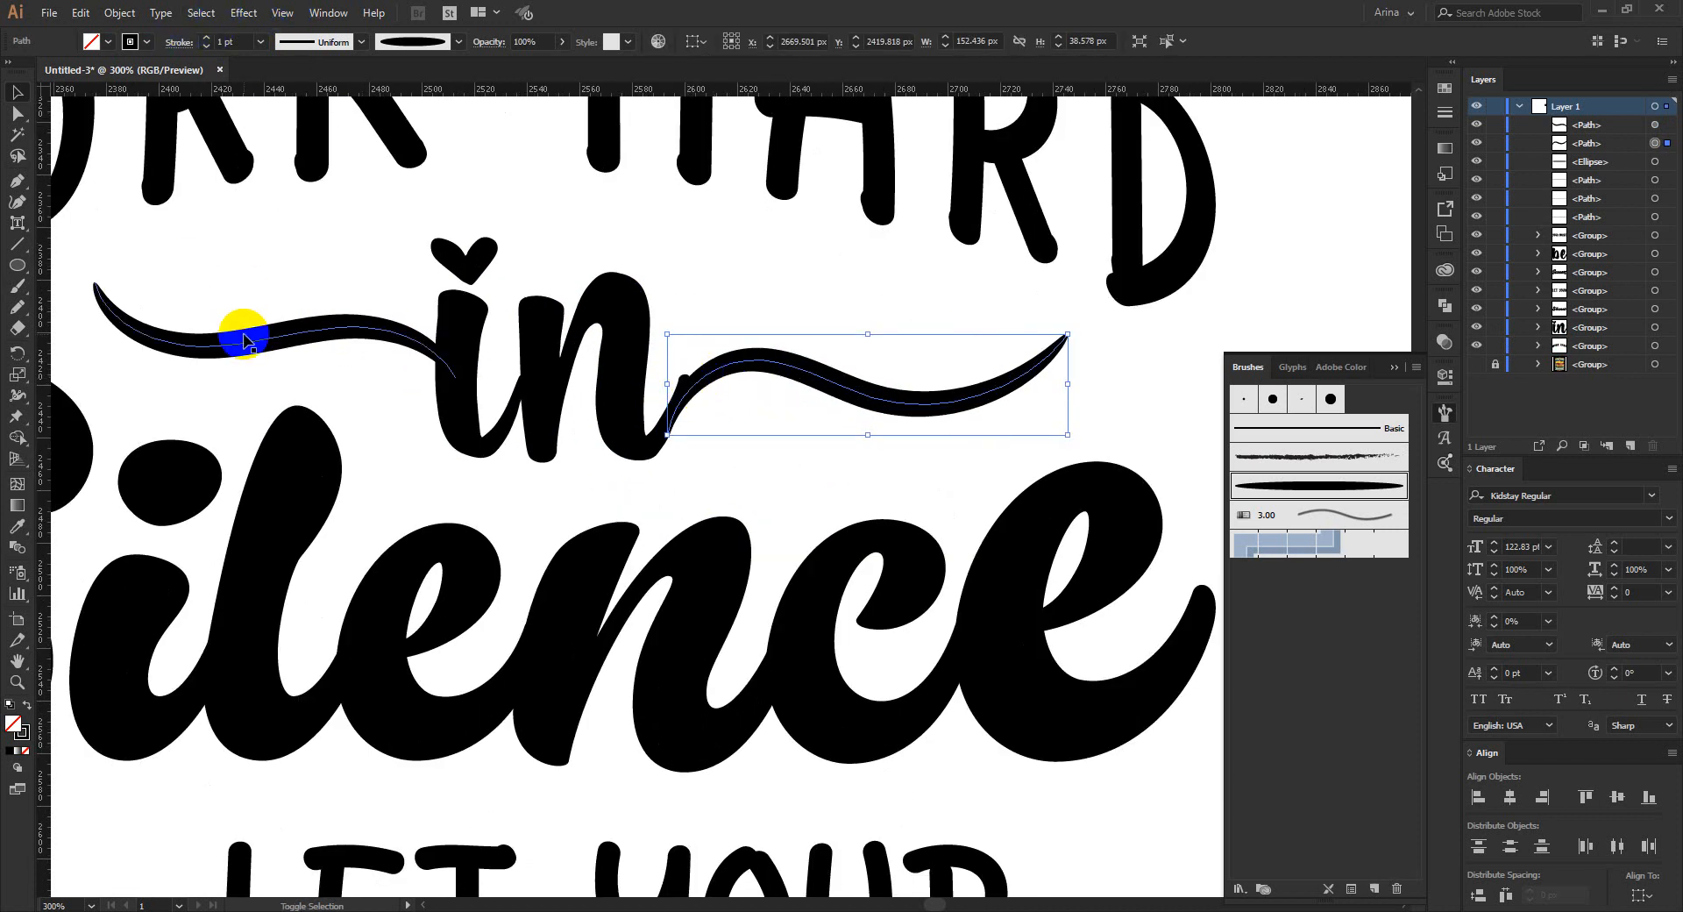
left_click(119, 12)
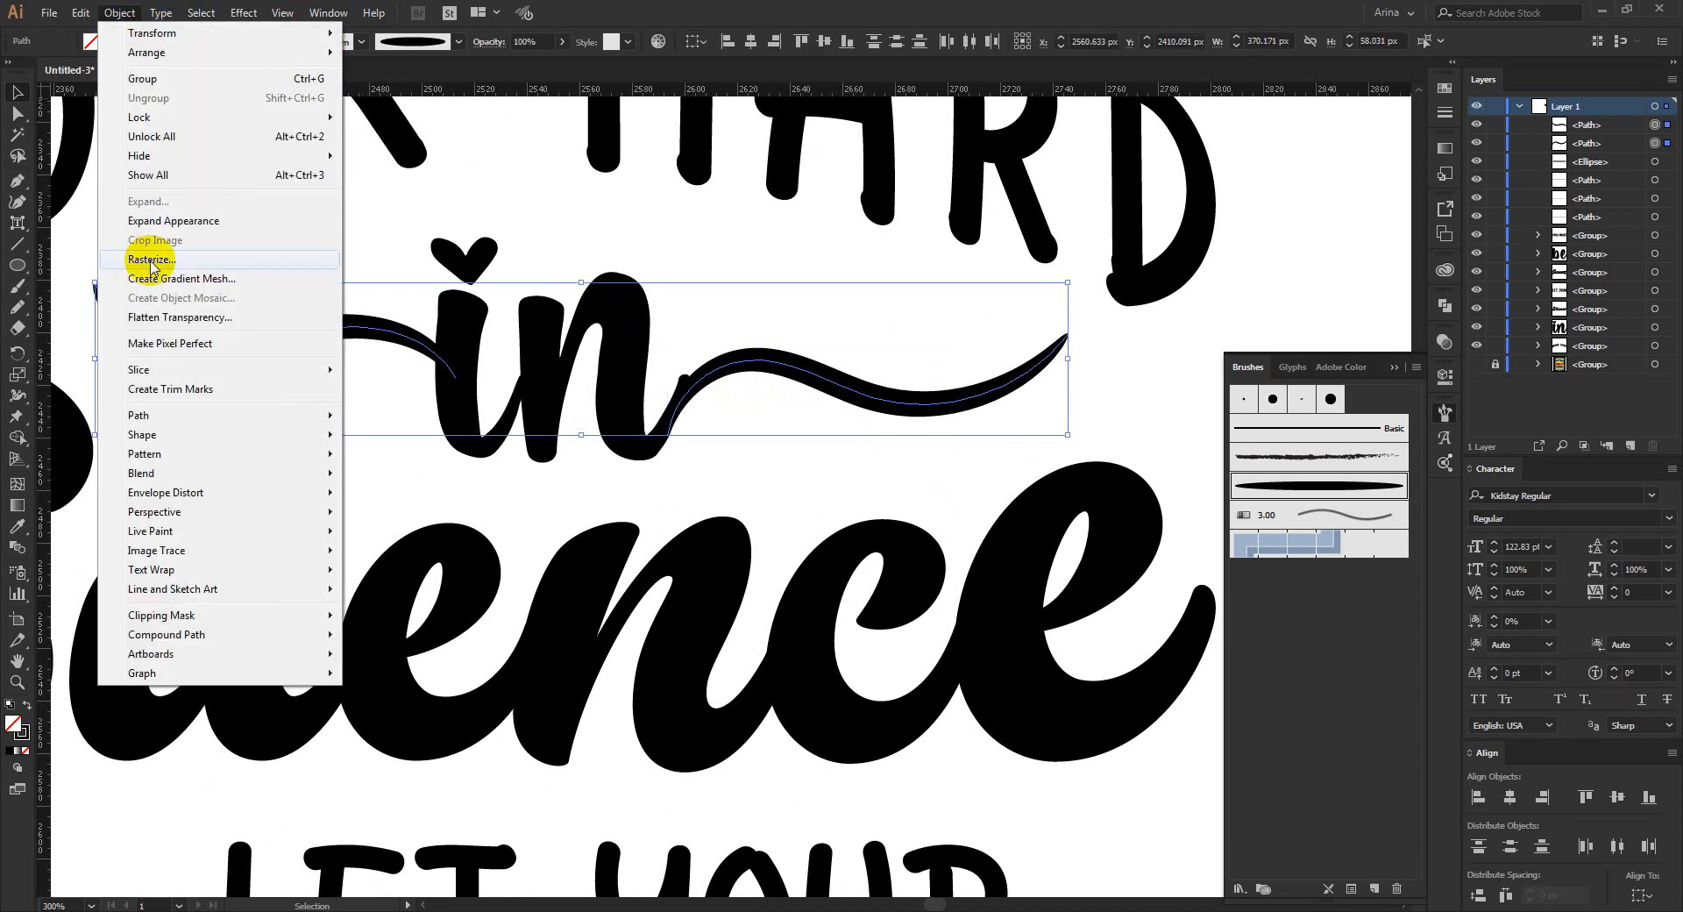
left_click(163, 225)
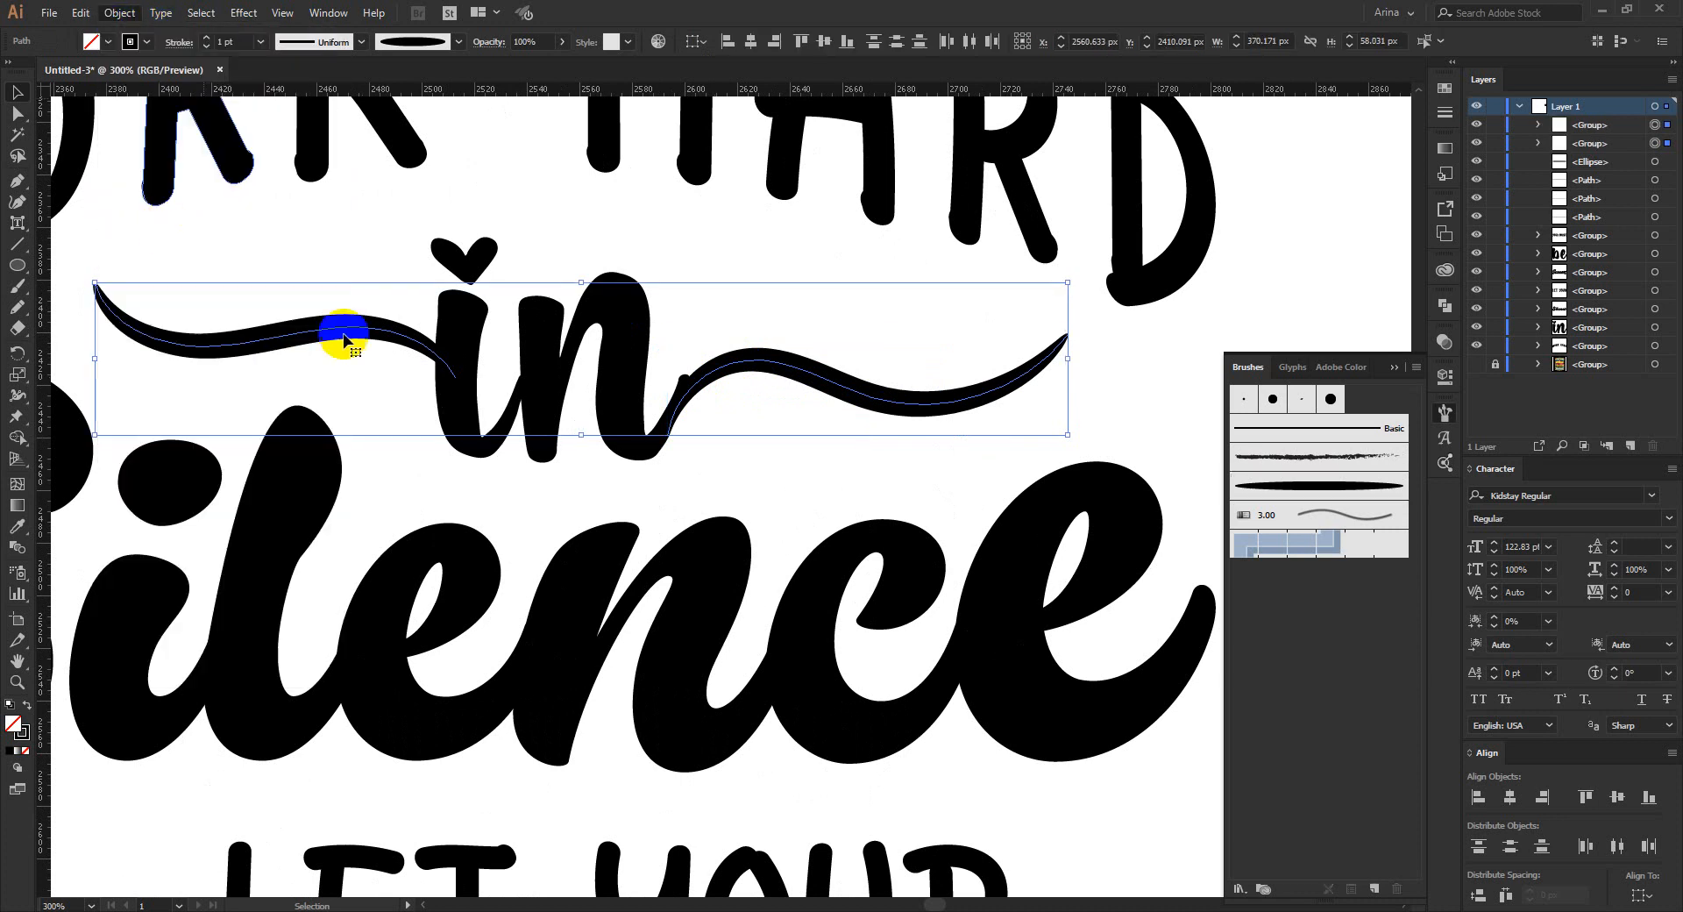
- Move the wavy shape after the "n" up about 2.6 px so it flows out of the letter's tail
scroll(723, 396, "up", 2)
left_click(726, 393)
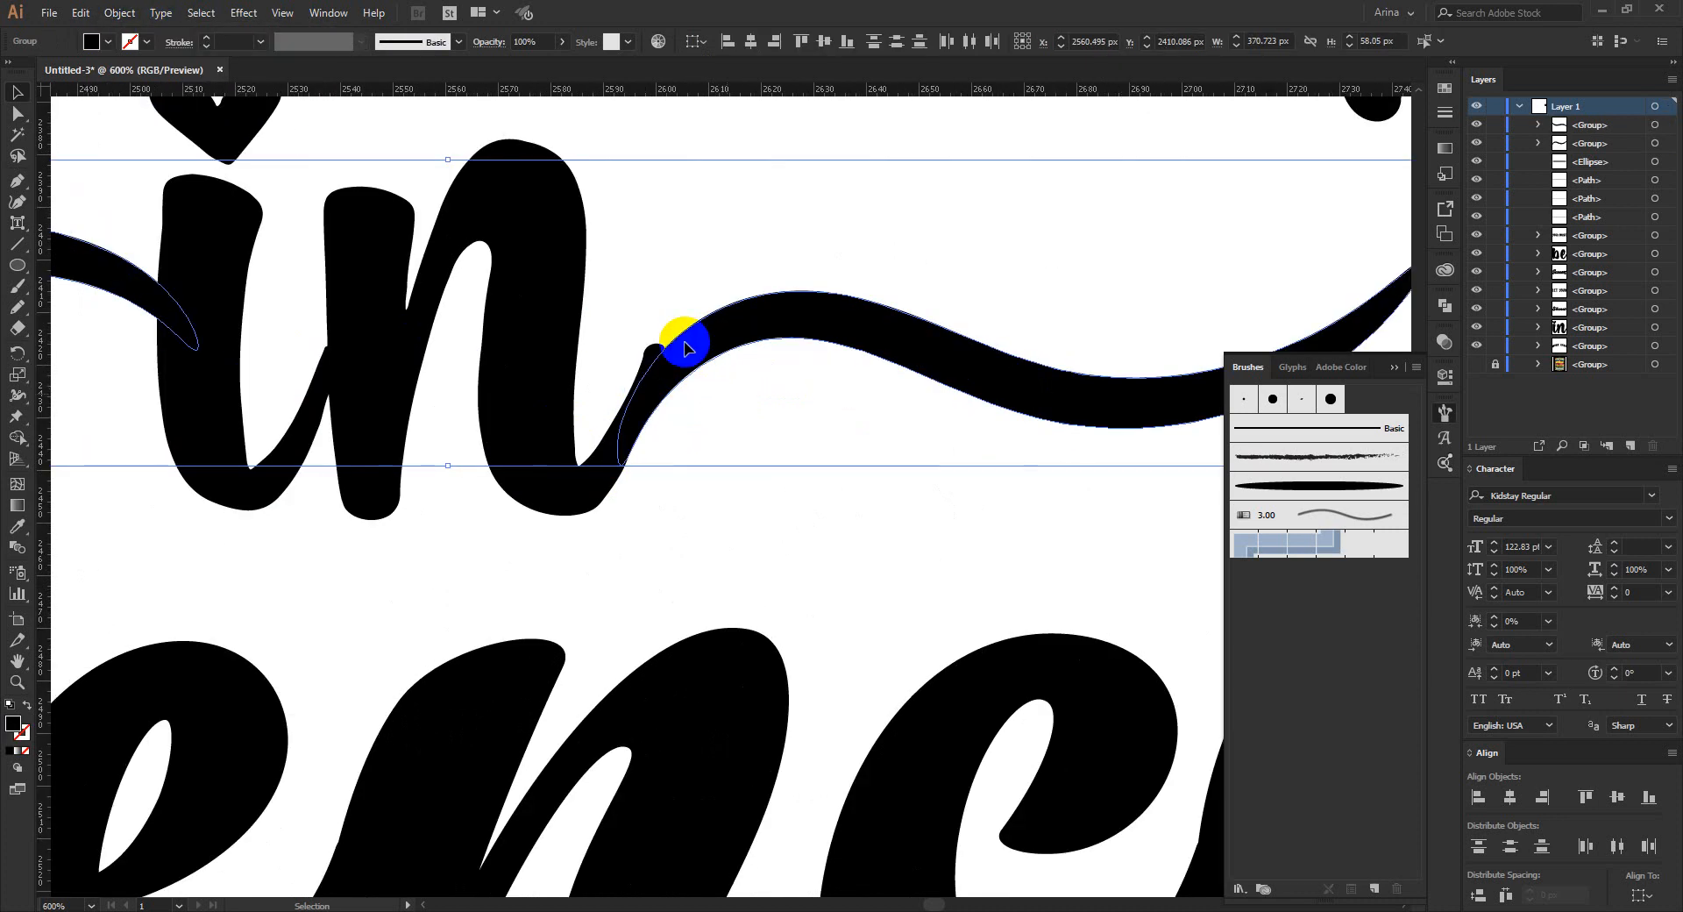
mouse_move(693, 341)
left_mouse_down()
mouse_move(693, 326)
mouse_move(692, 342)
left_mouse_up()
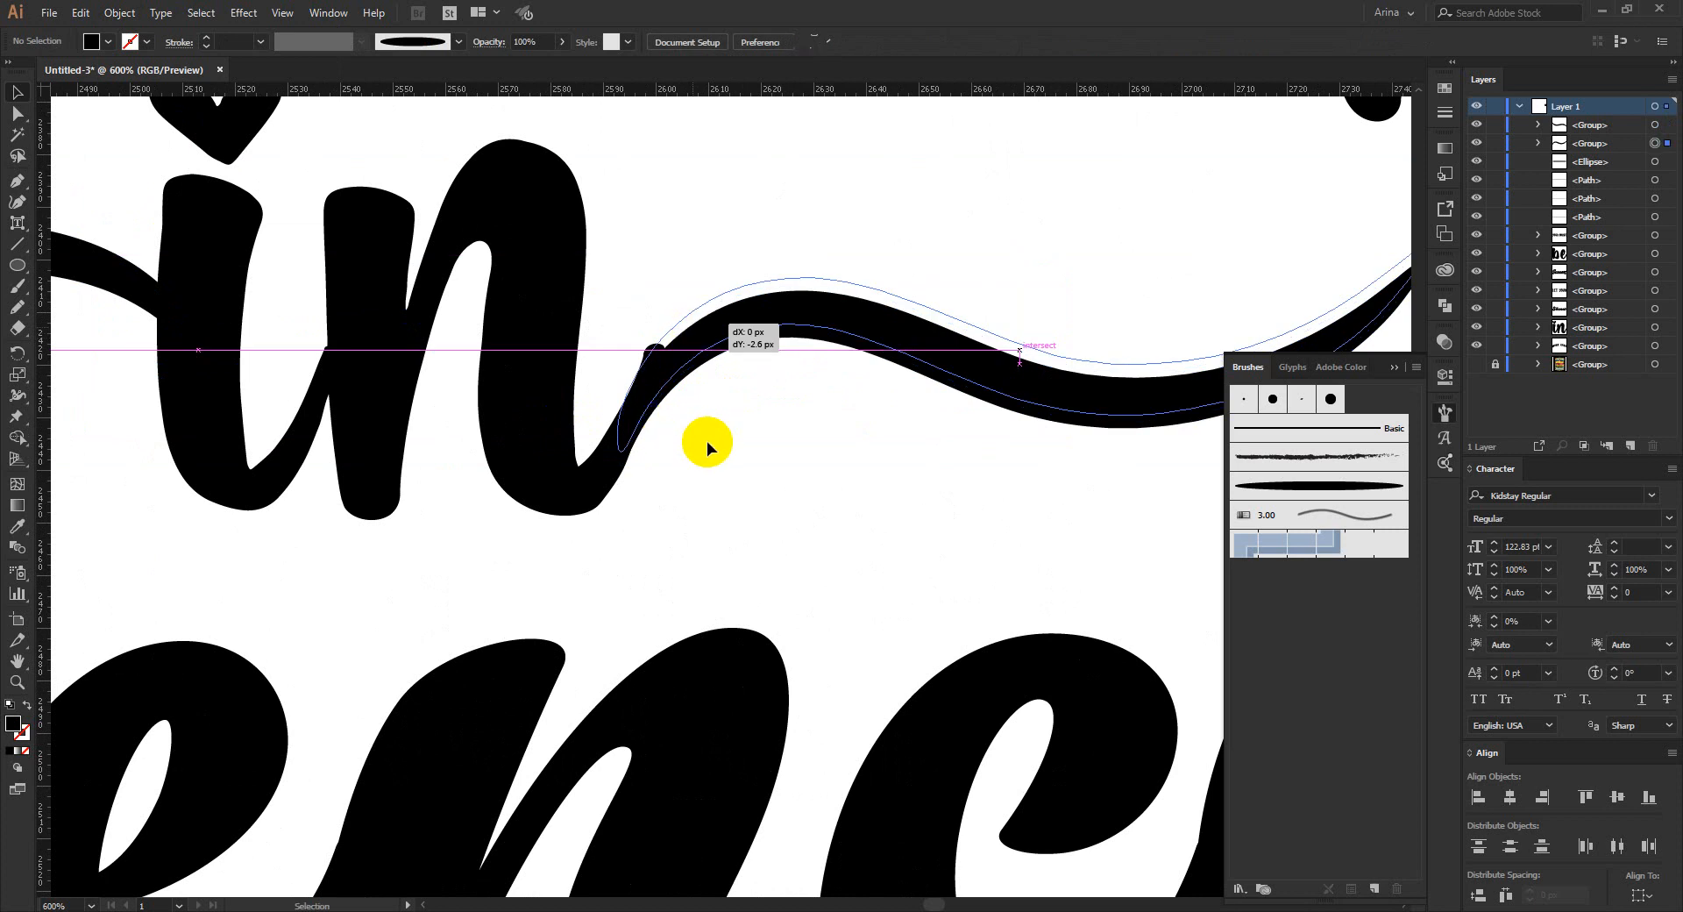
- Remove the protruding sliver where the "n" tail meets the wavy line, using Shape Builder on both shapes
left_click_drag(697, 449, 577, 407)
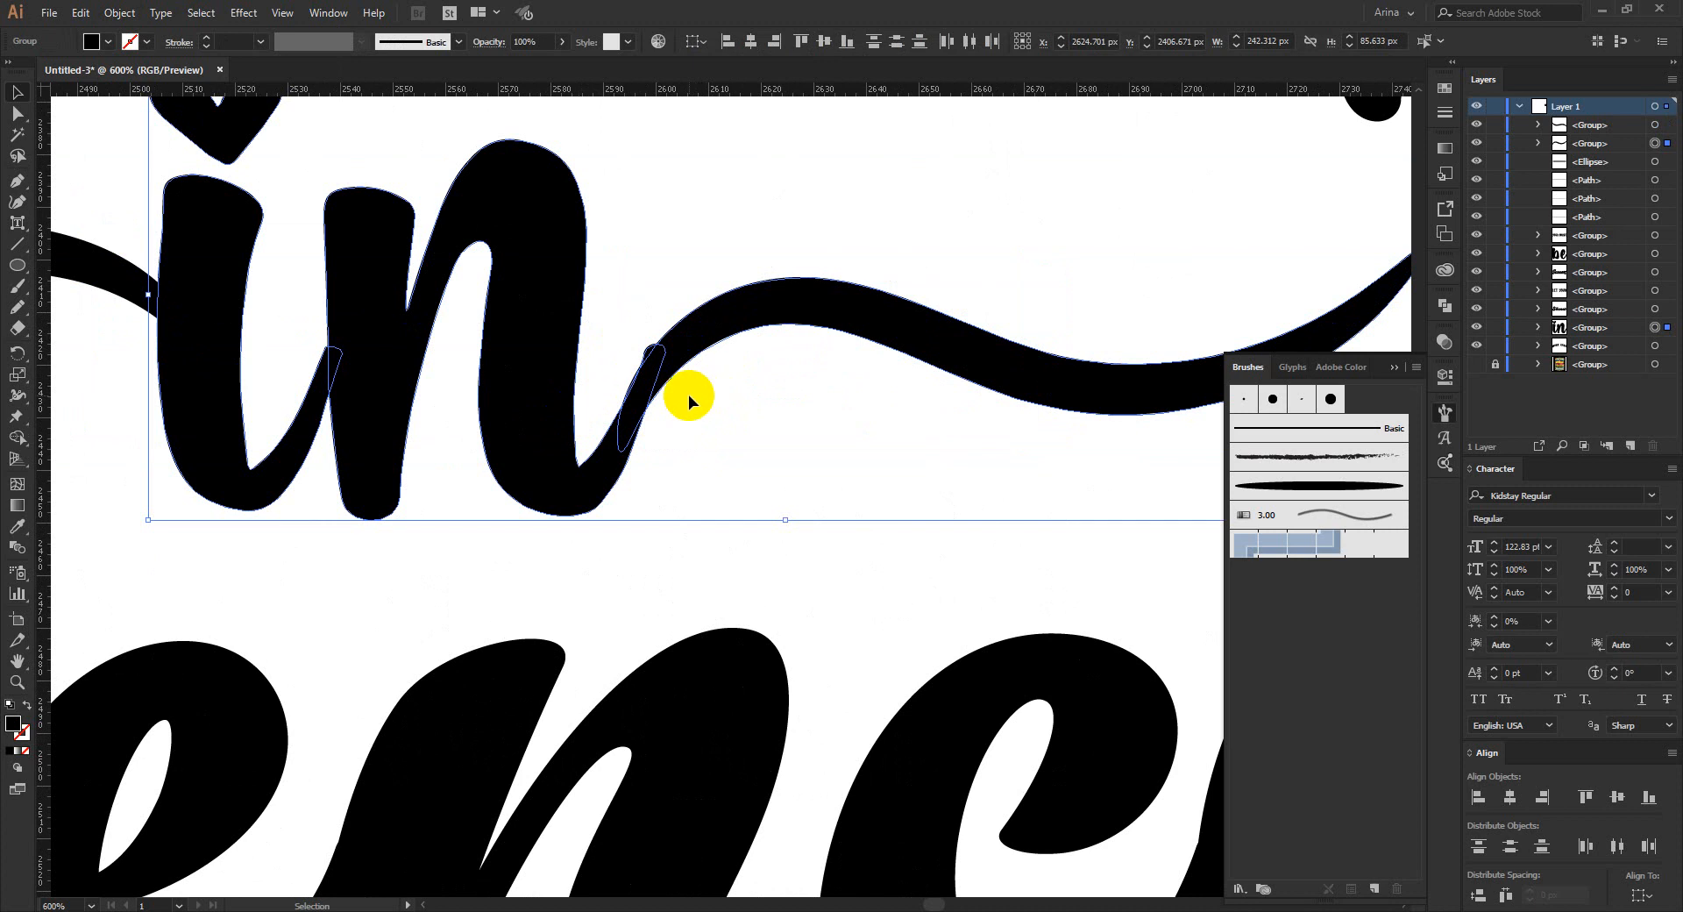
scroll(653, 359, "up", 3)
left_click(640, 358, "alt")
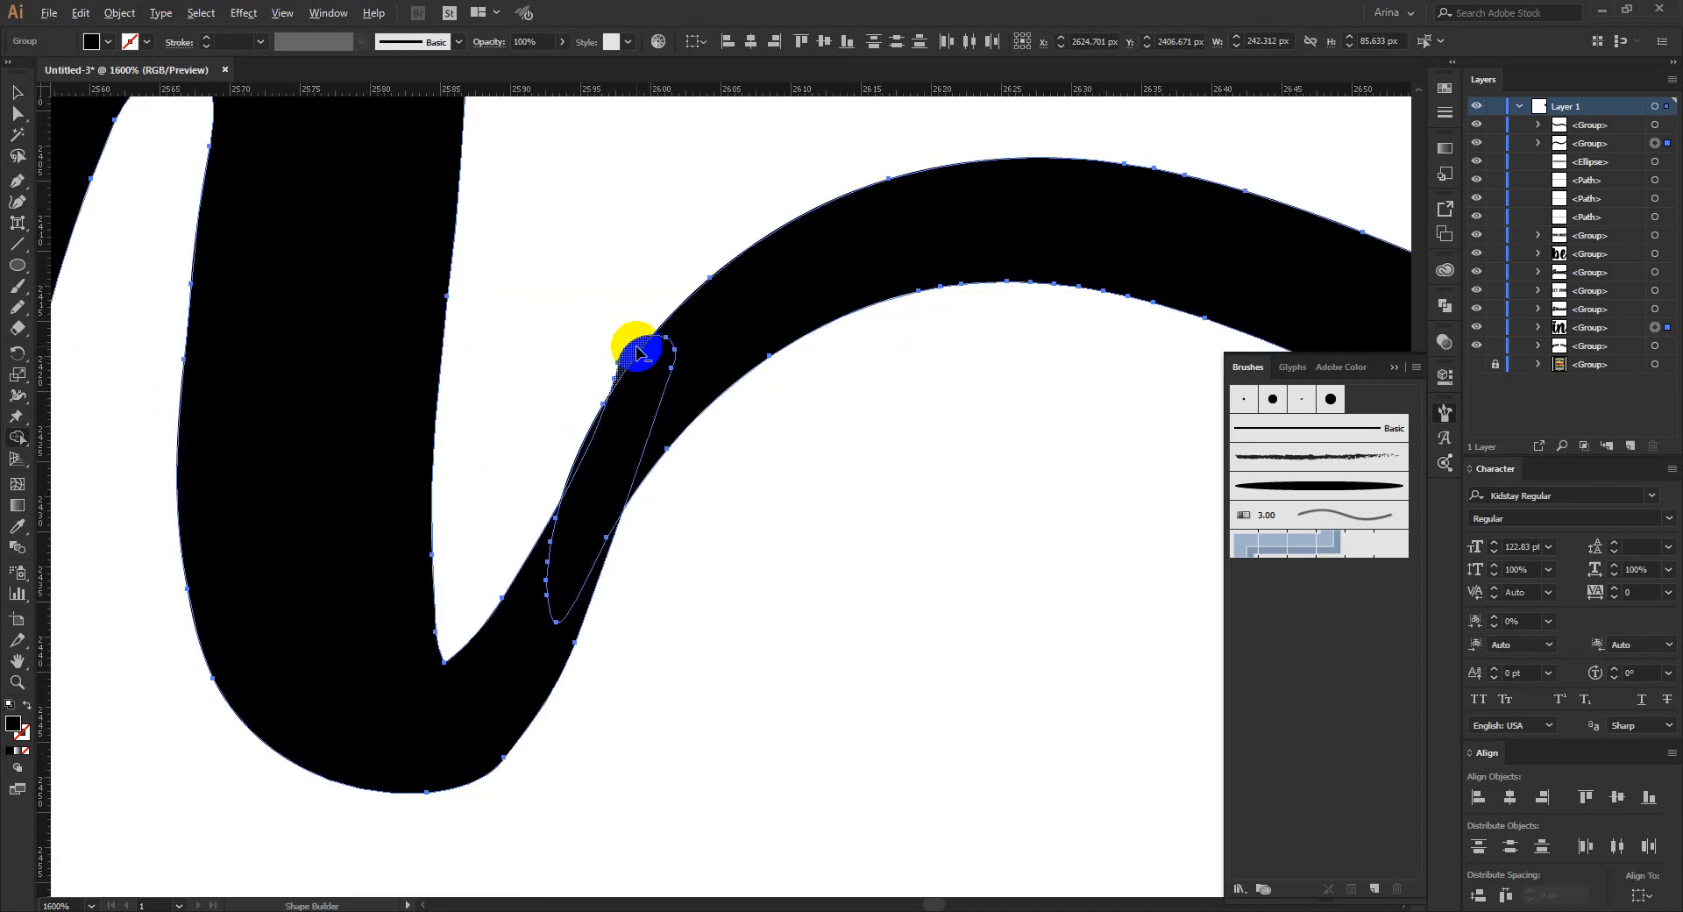
scroll(697, 417, "down", 1)
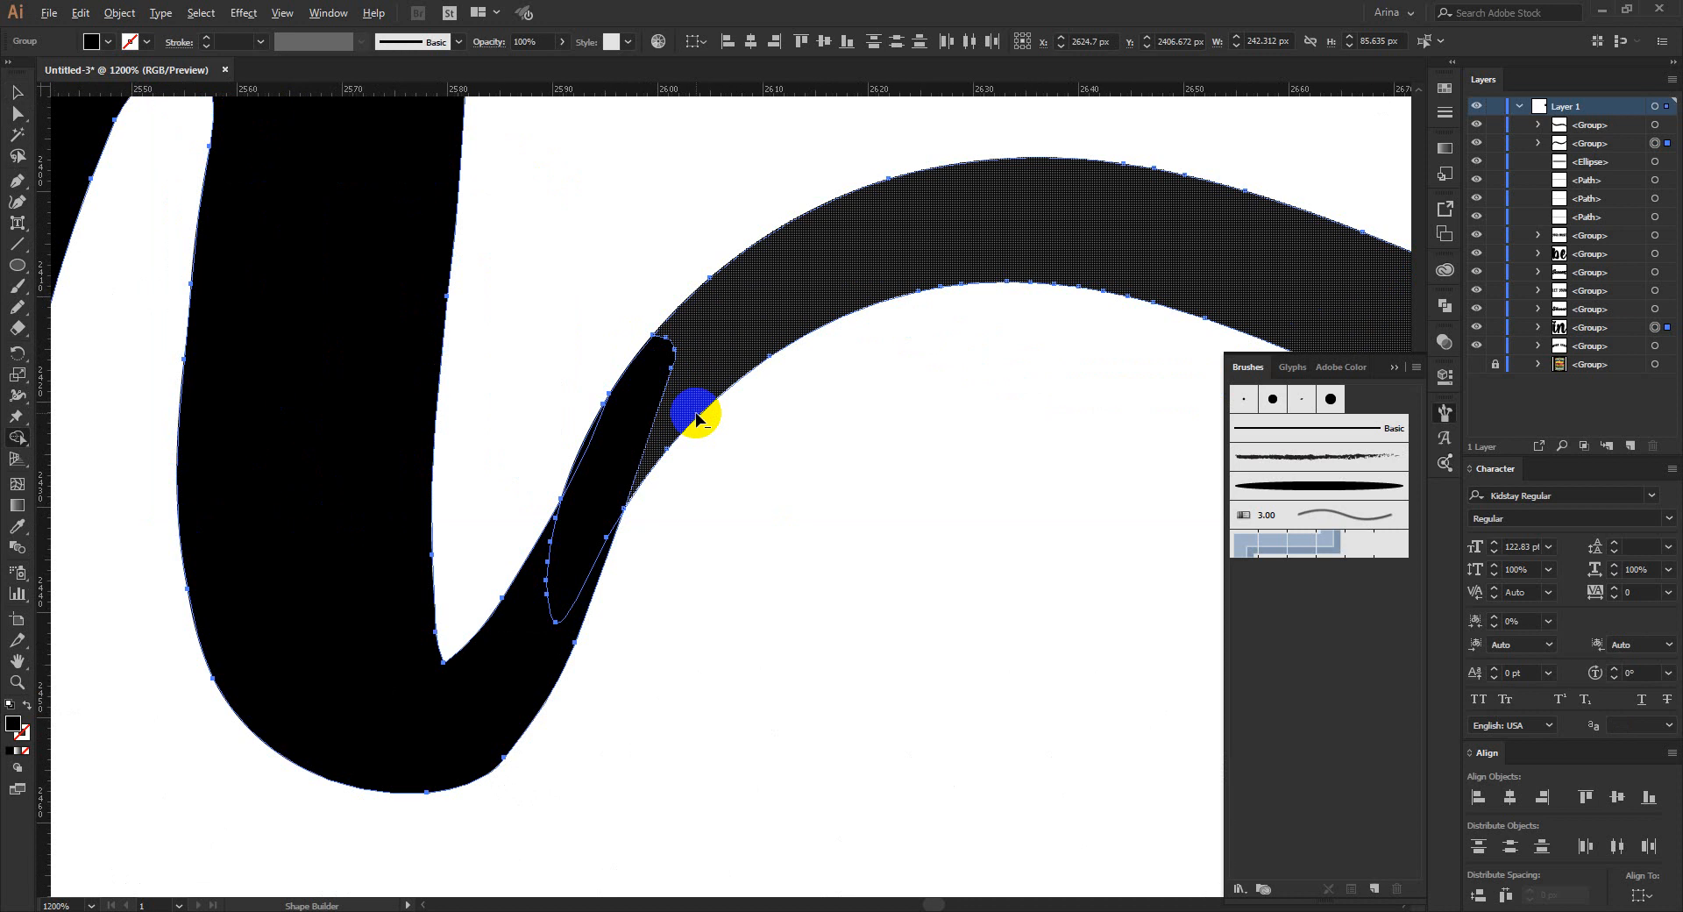
scroll(697, 417, "down", 3)
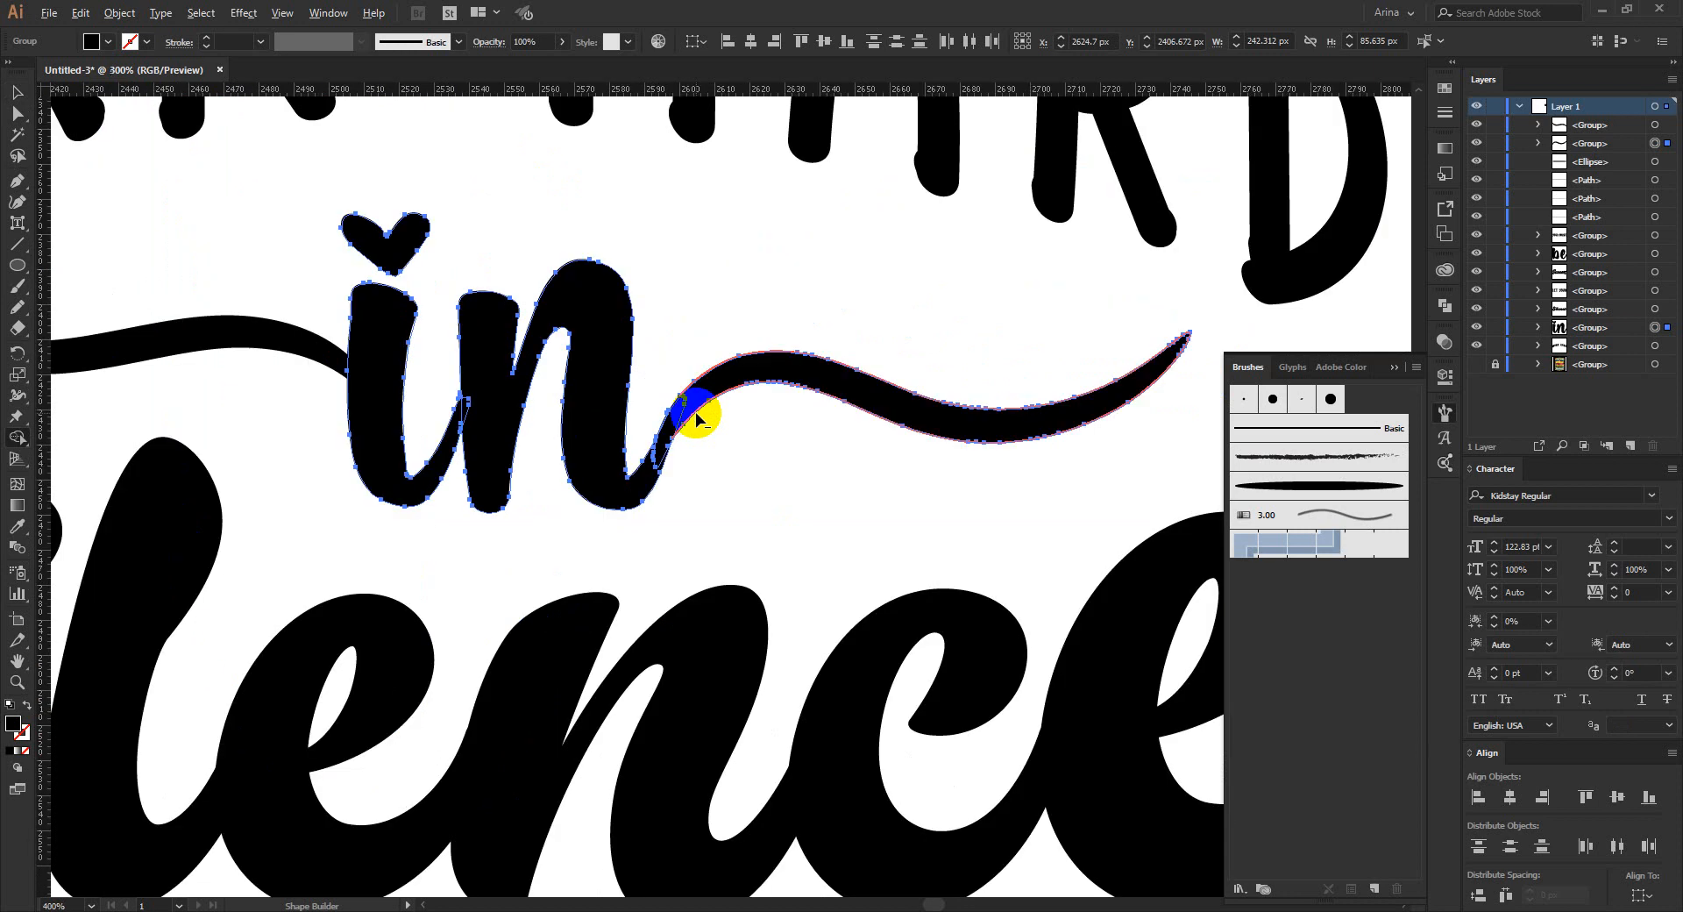
scroll(697, 417, "down", 2)
key("v")
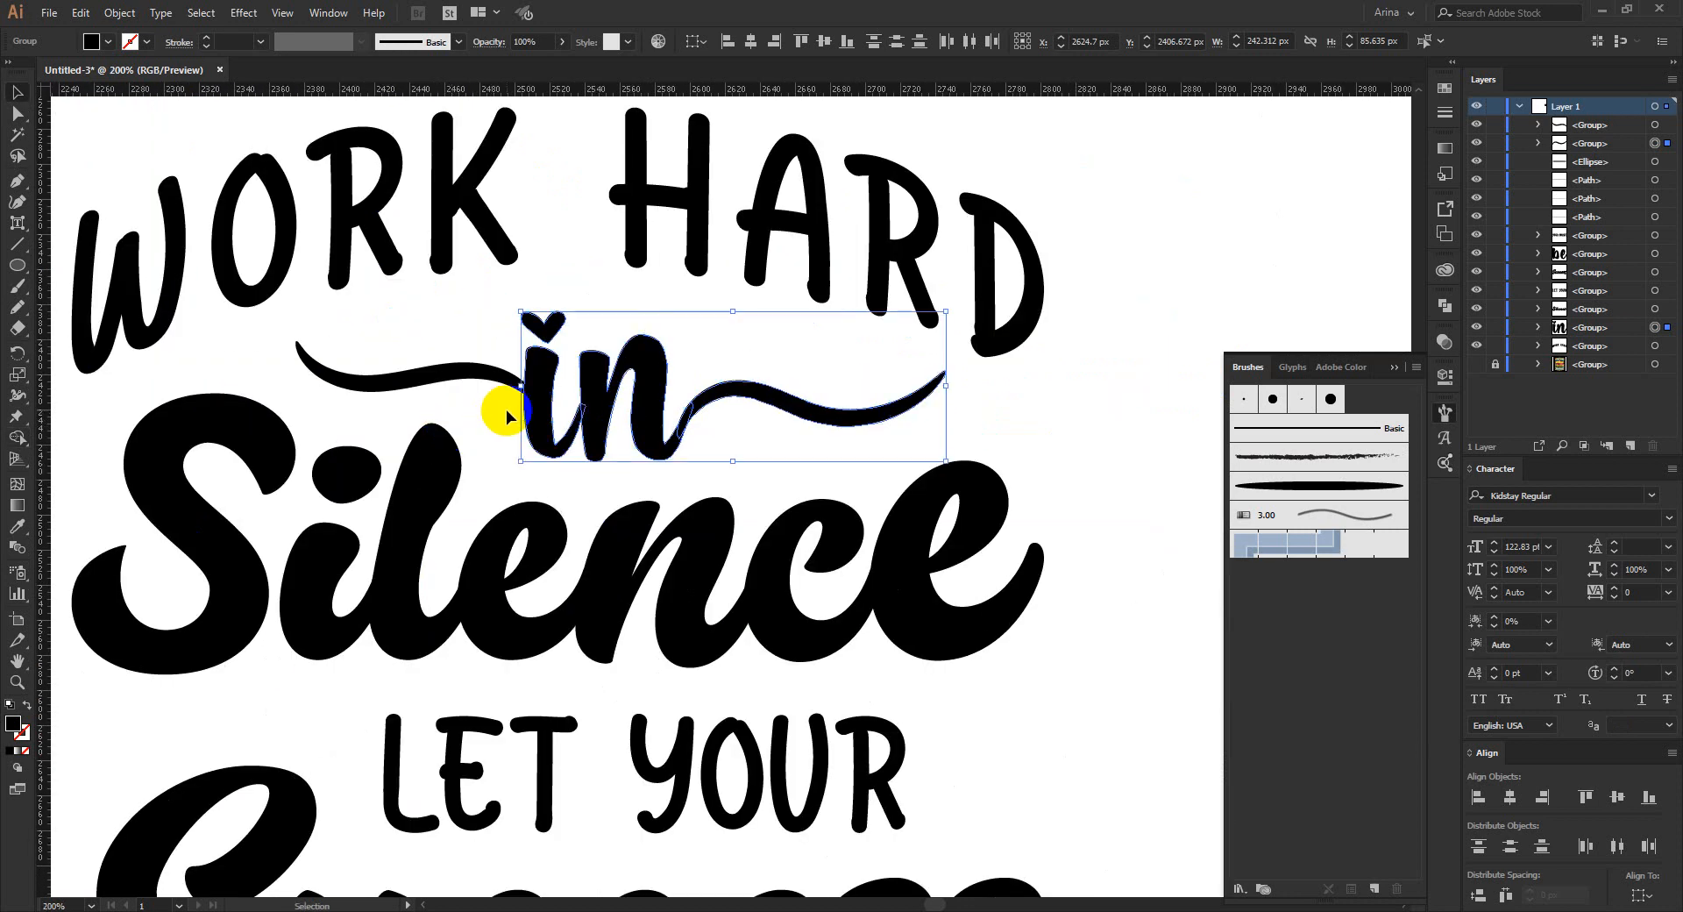
- Unite the word "in" and its two wavy lines into one shape with Pathfinder
left_click_drag(463, 323, 740, 446)
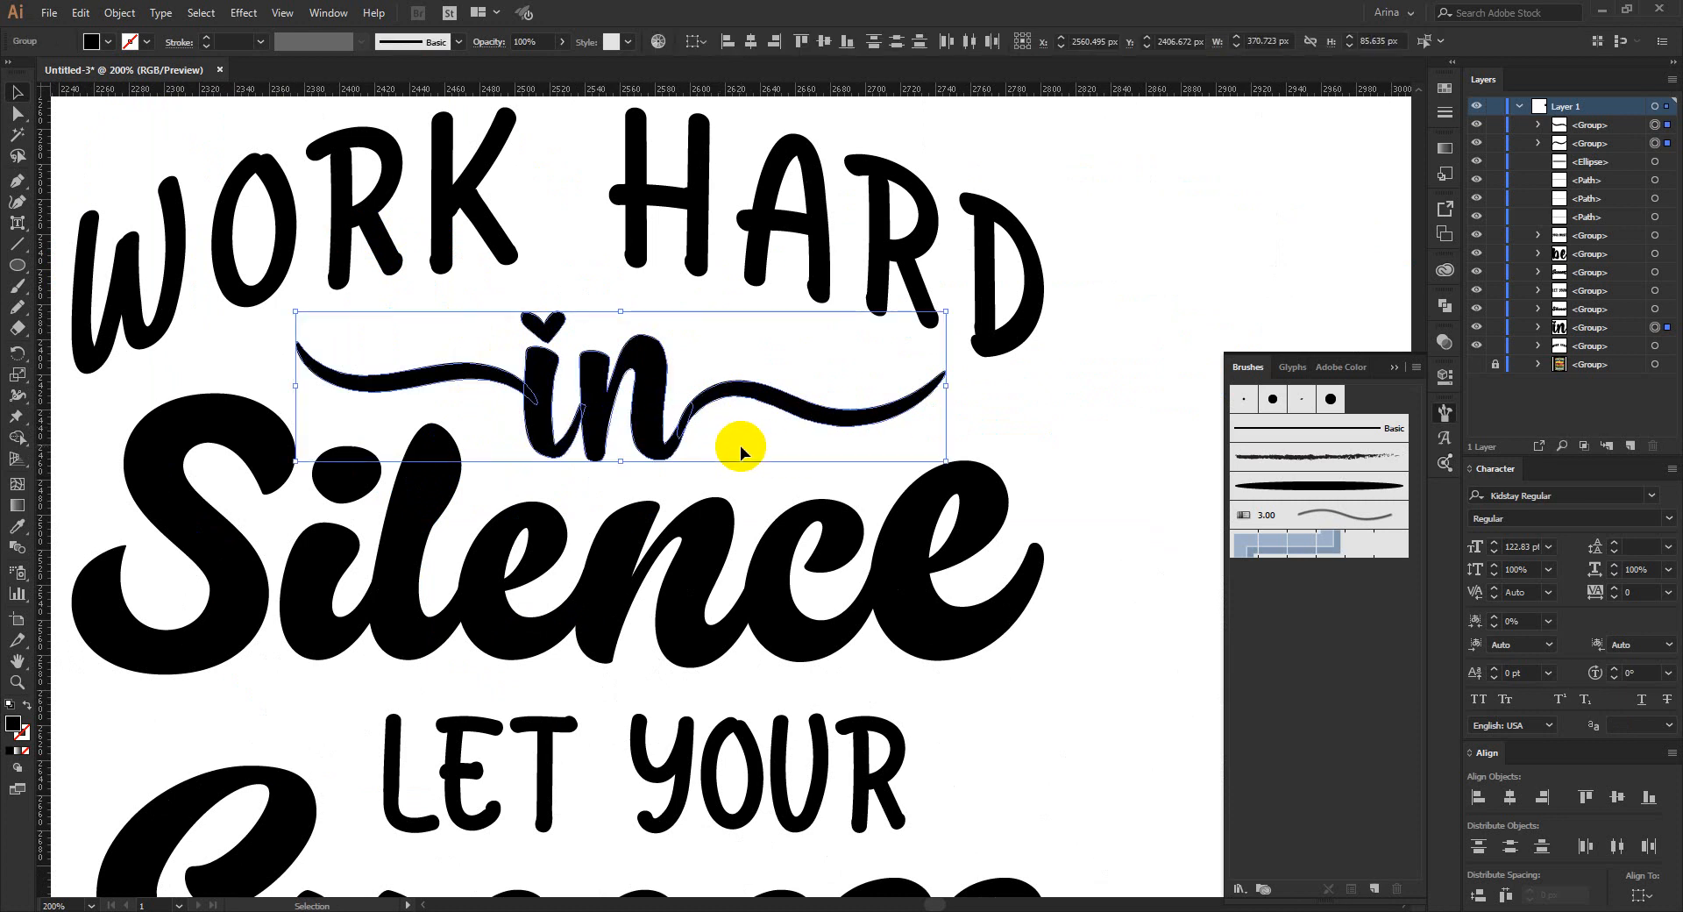
left_click(1445, 306)
left_click(1241, 342)
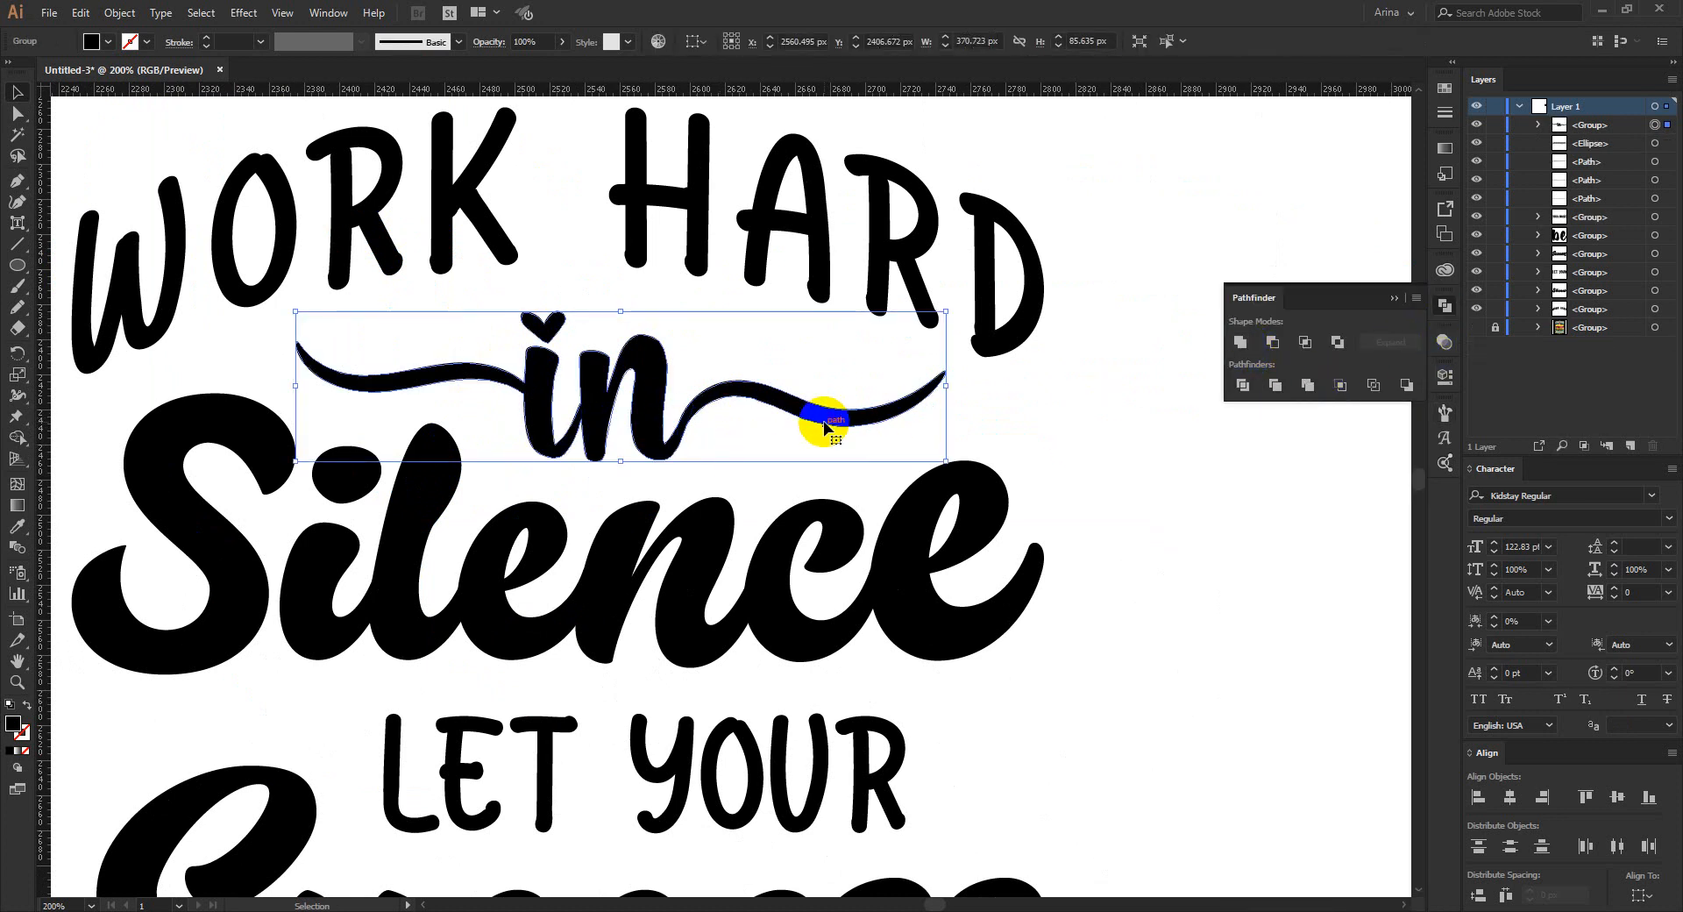
left_click(459, 357)
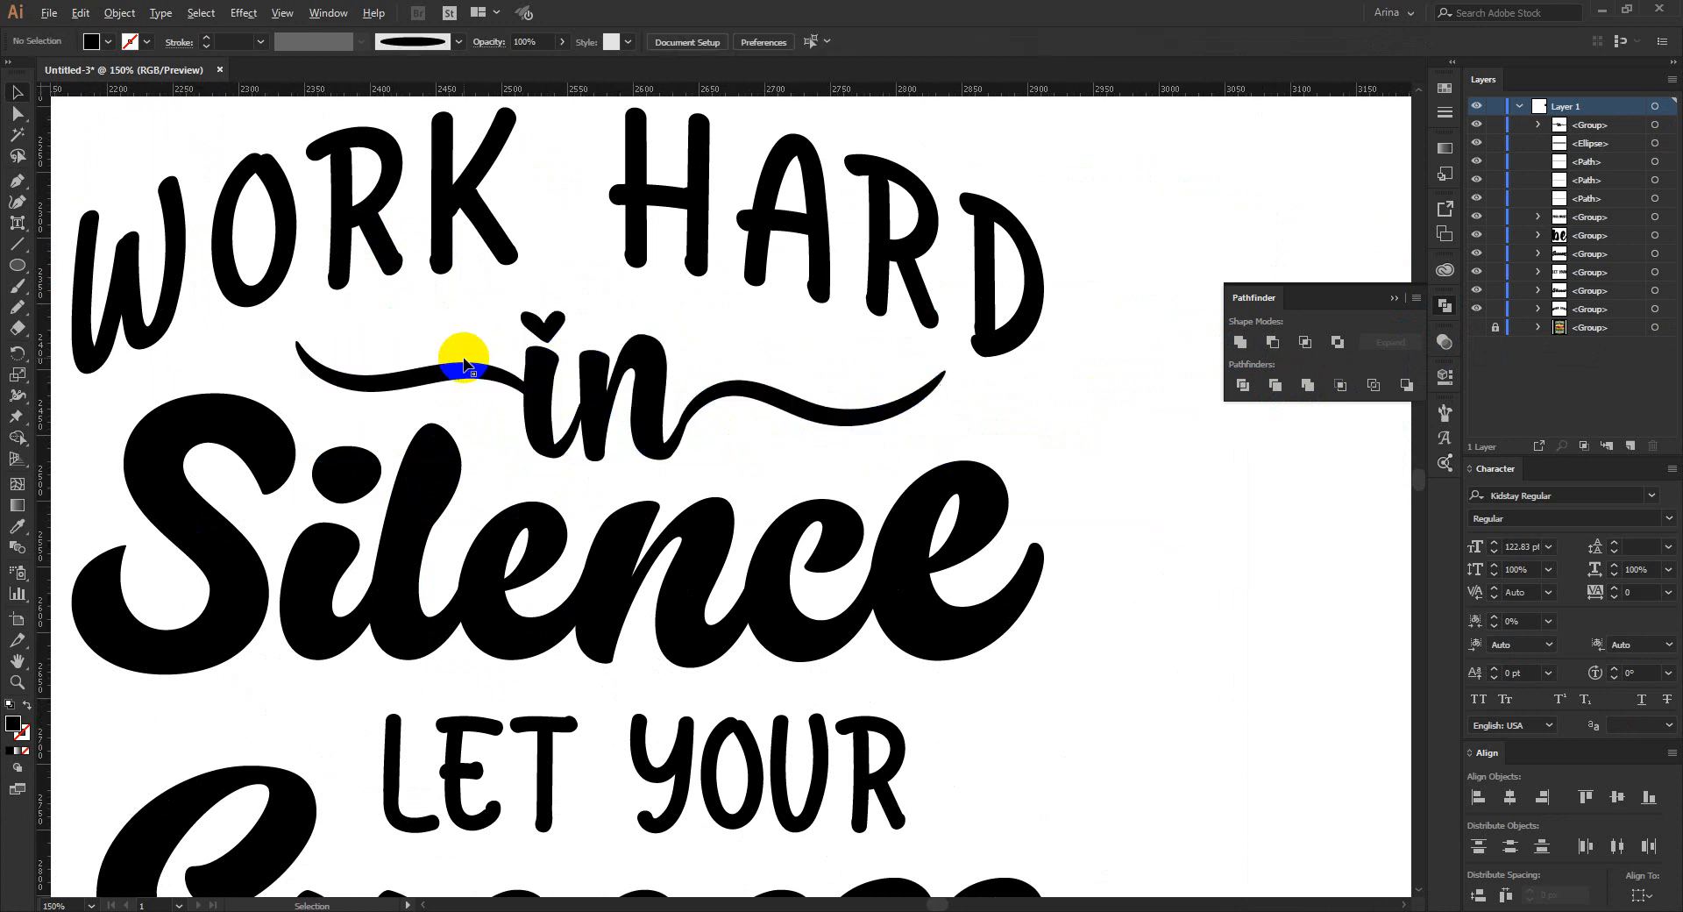
- Examine the overall quote layout and the empty space around "LET YOUR"
scroll(459, 357, "down", 1)
scroll(655, 407, "down", 1)
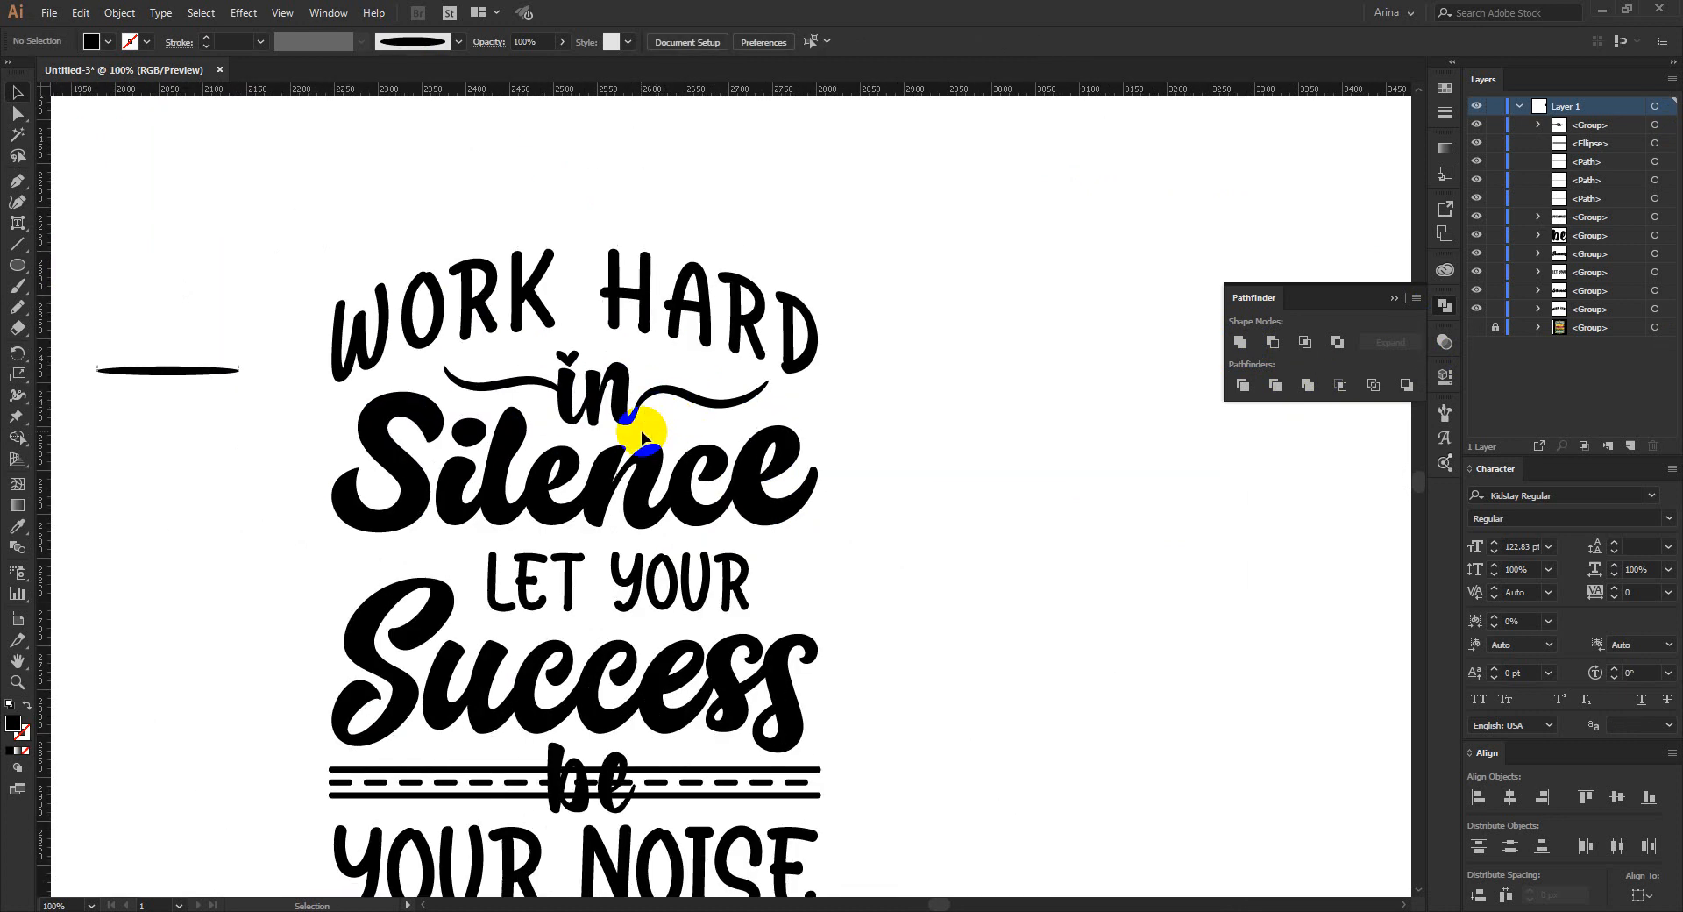
scroll(639, 426, "up", 1)
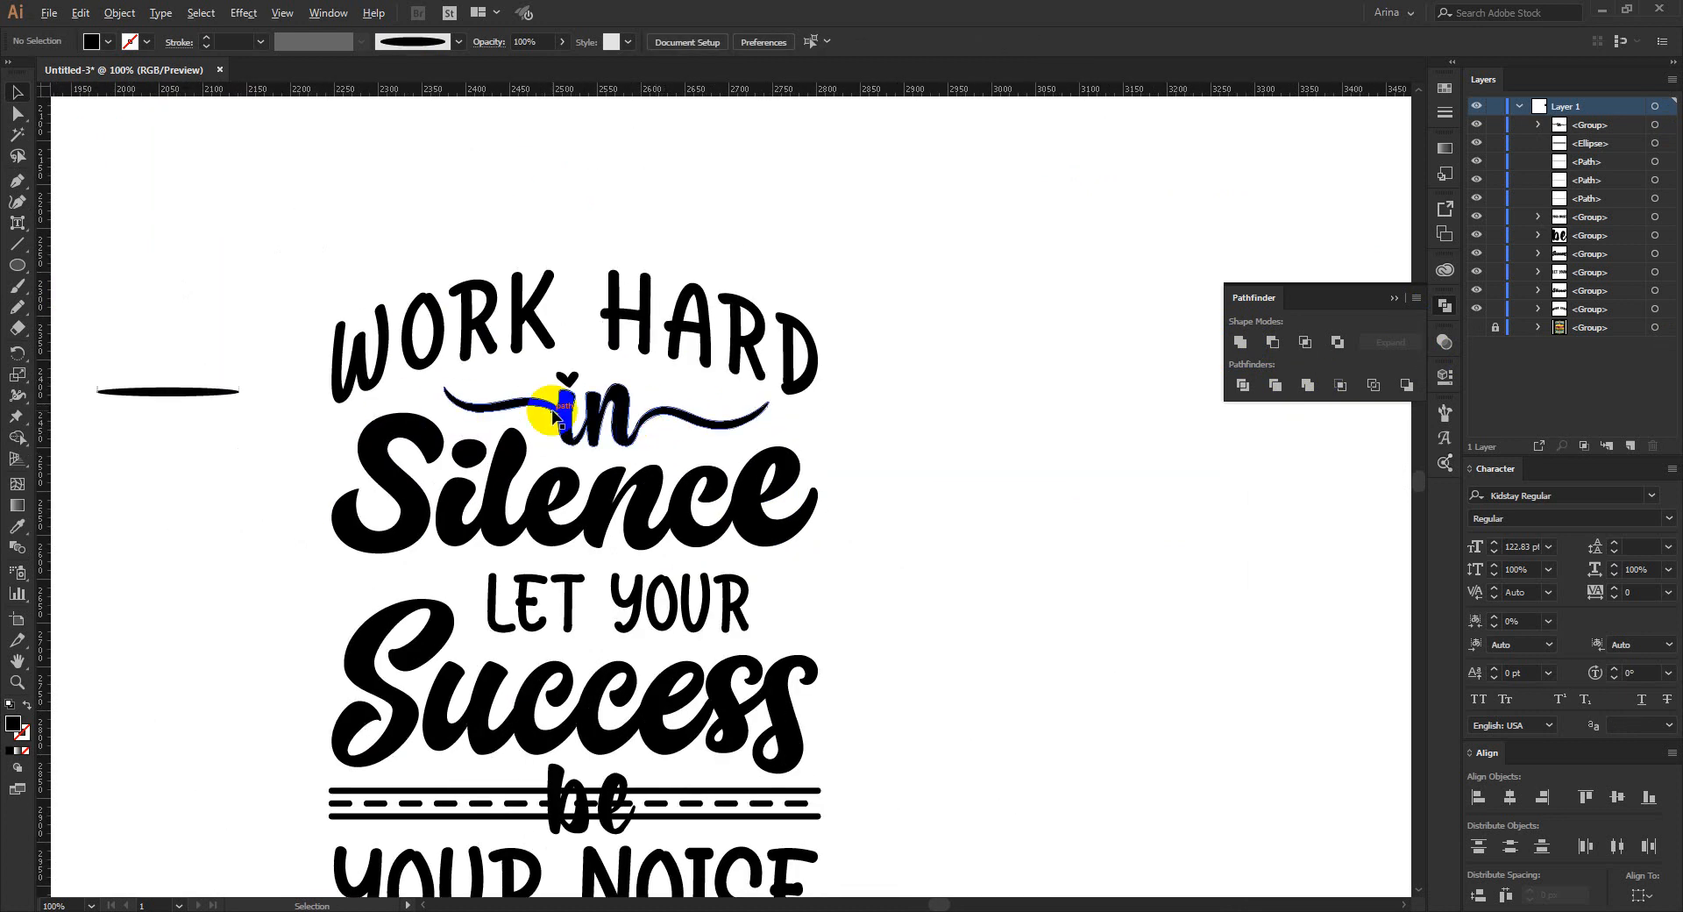
scroll(552, 414, "down", 1)
scroll(550, 421, "down", 1)
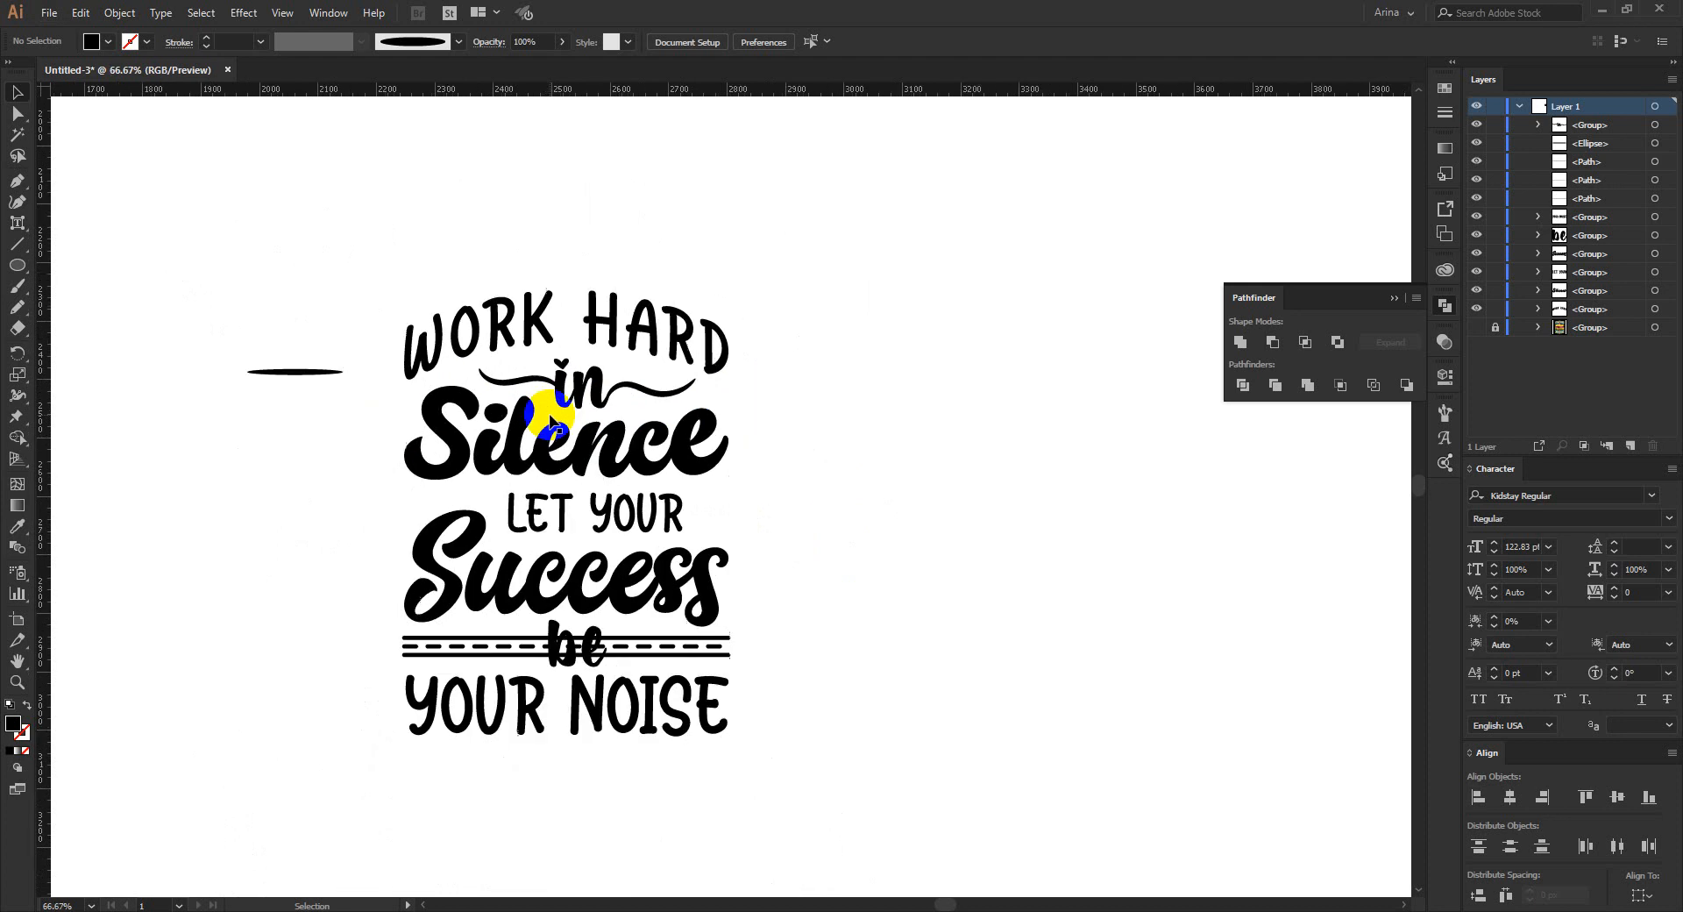
scroll(558, 533, "up", 1)
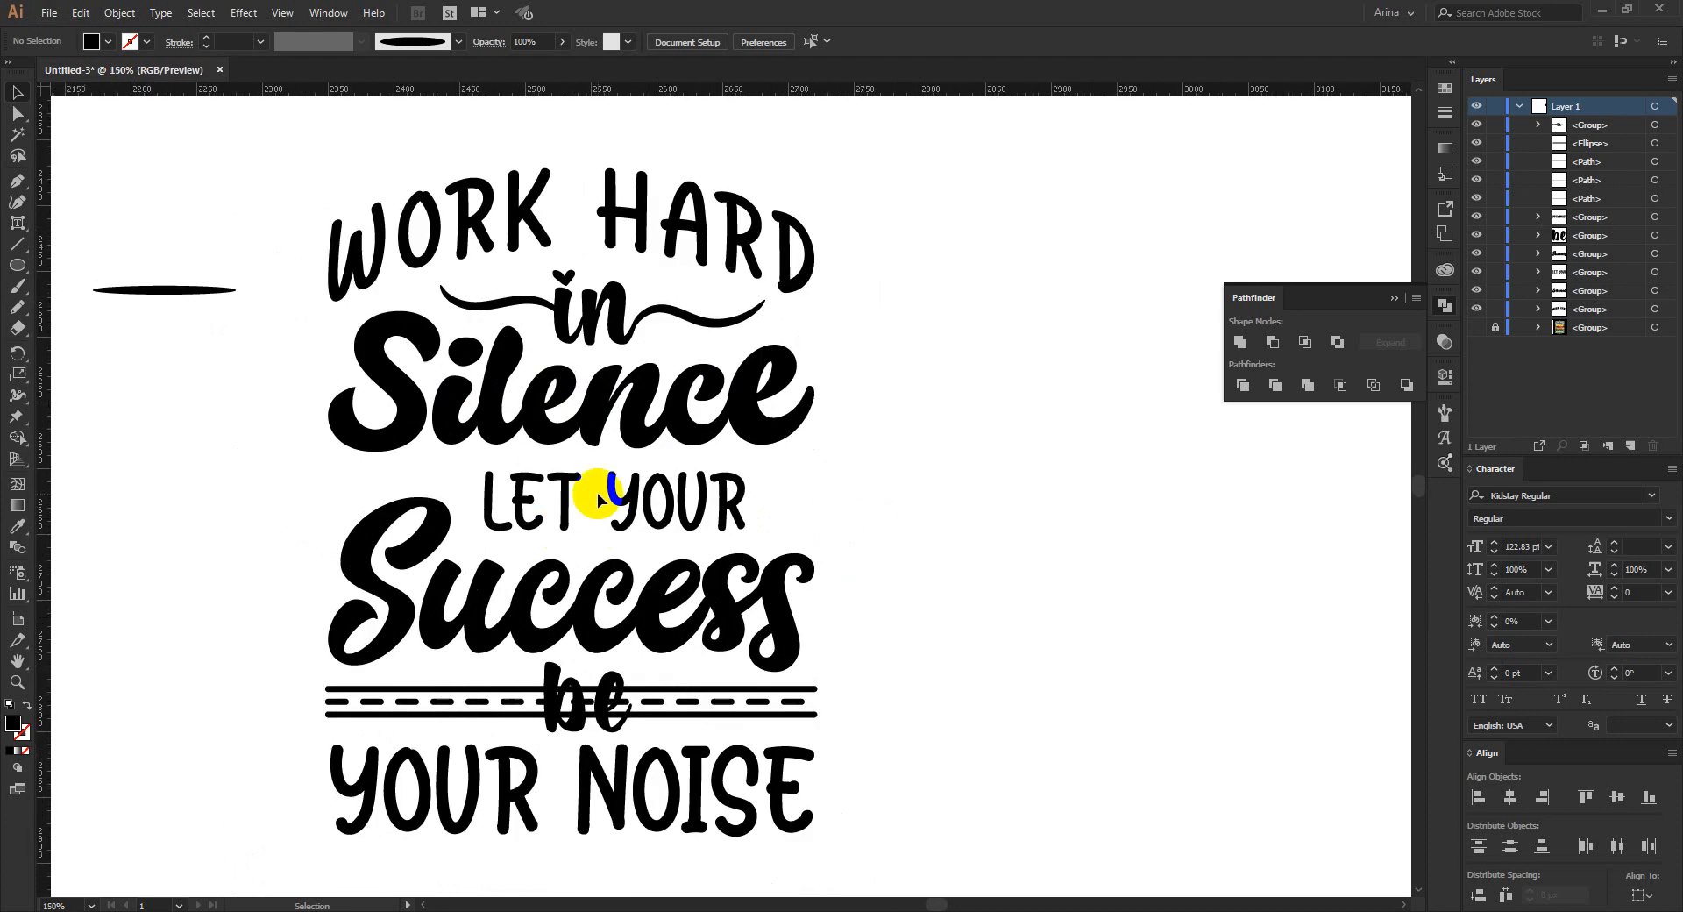
scroll(861, 501, "up", 1)
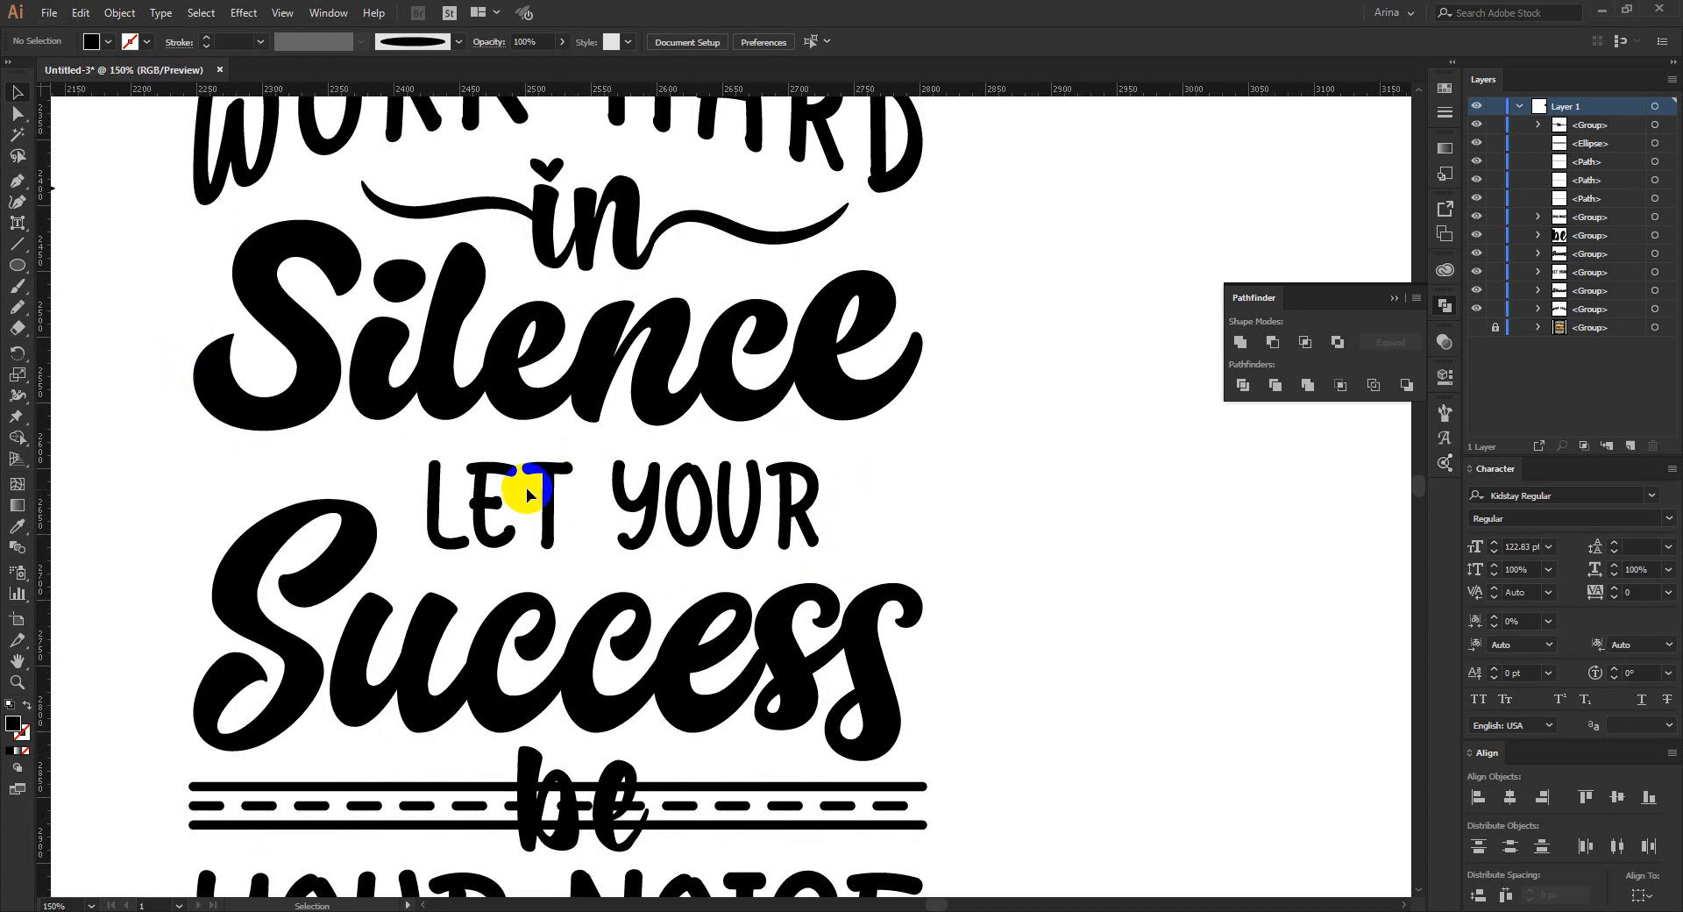
- Set up the Paintbrush with the ellipse art brush, no fill and a black stroke for the space beside "LET YOUR"
left_click(20, 305)
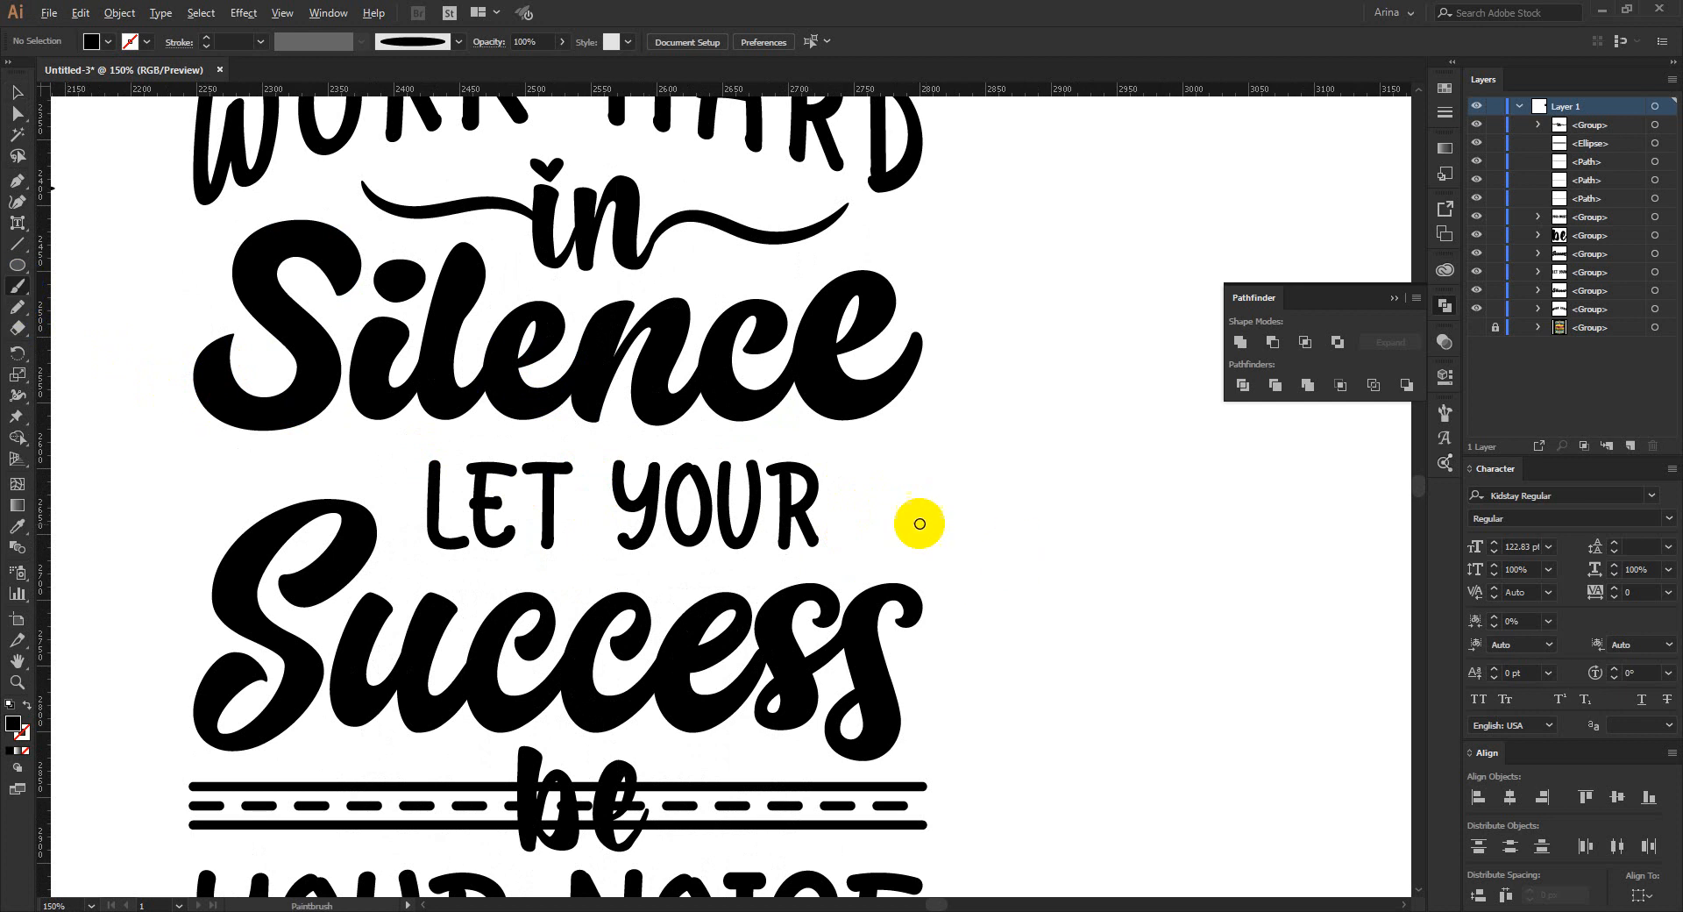
scroll(903, 519, "up", 1)
left_click(1445, 417)
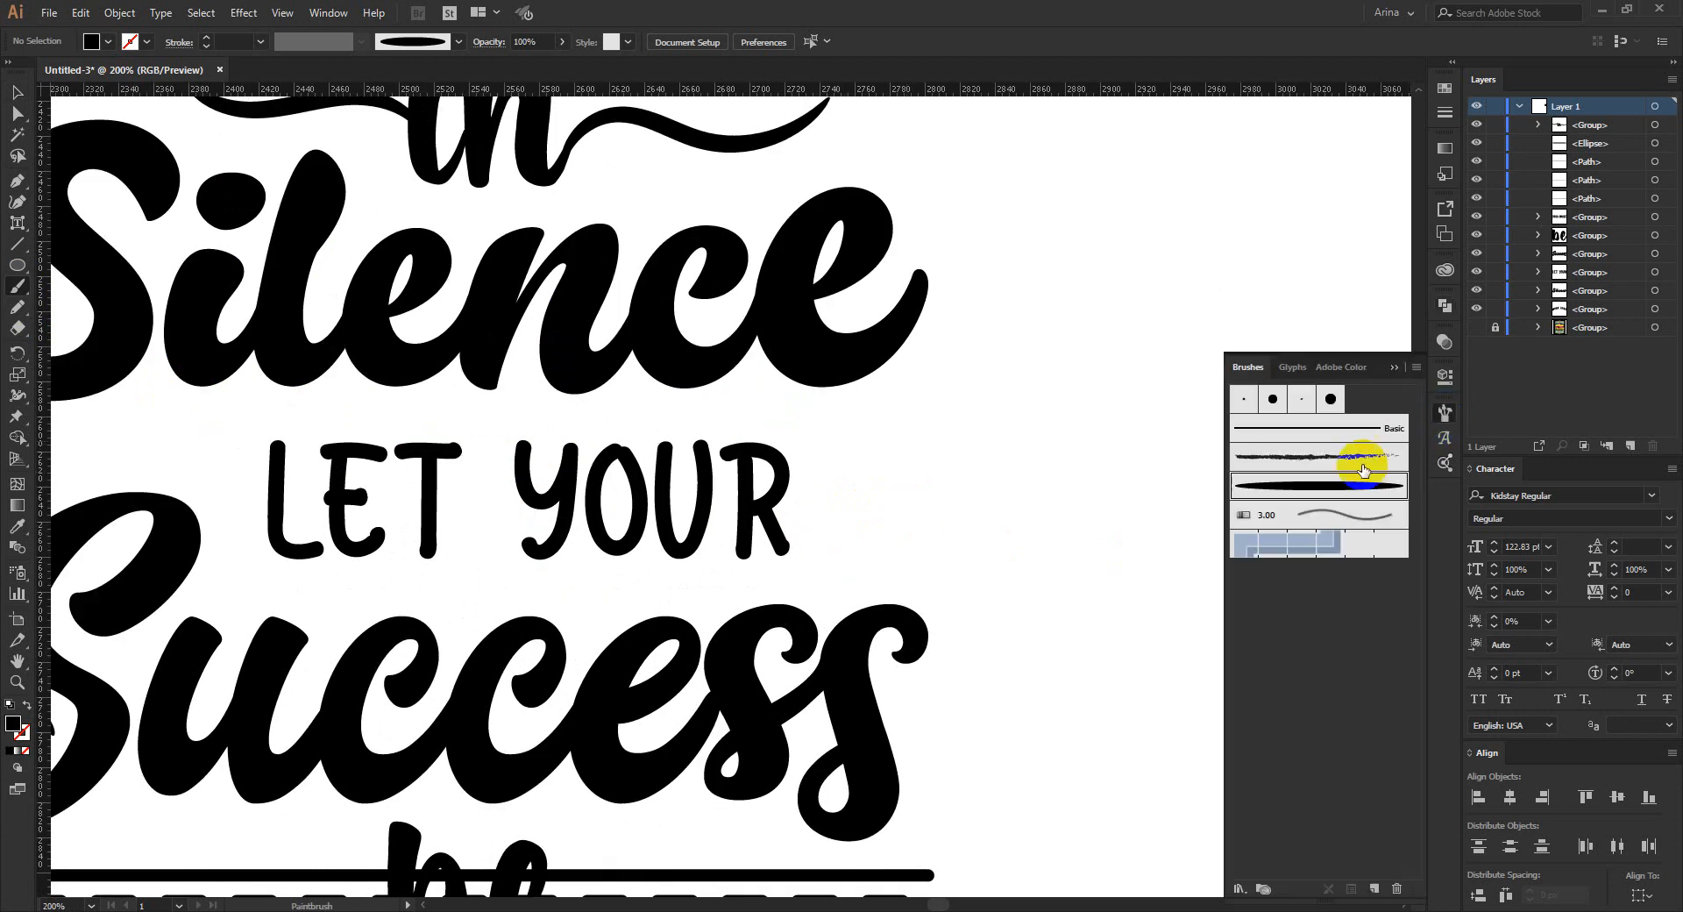
left_click(1335, 485)
left_click(836, 531)
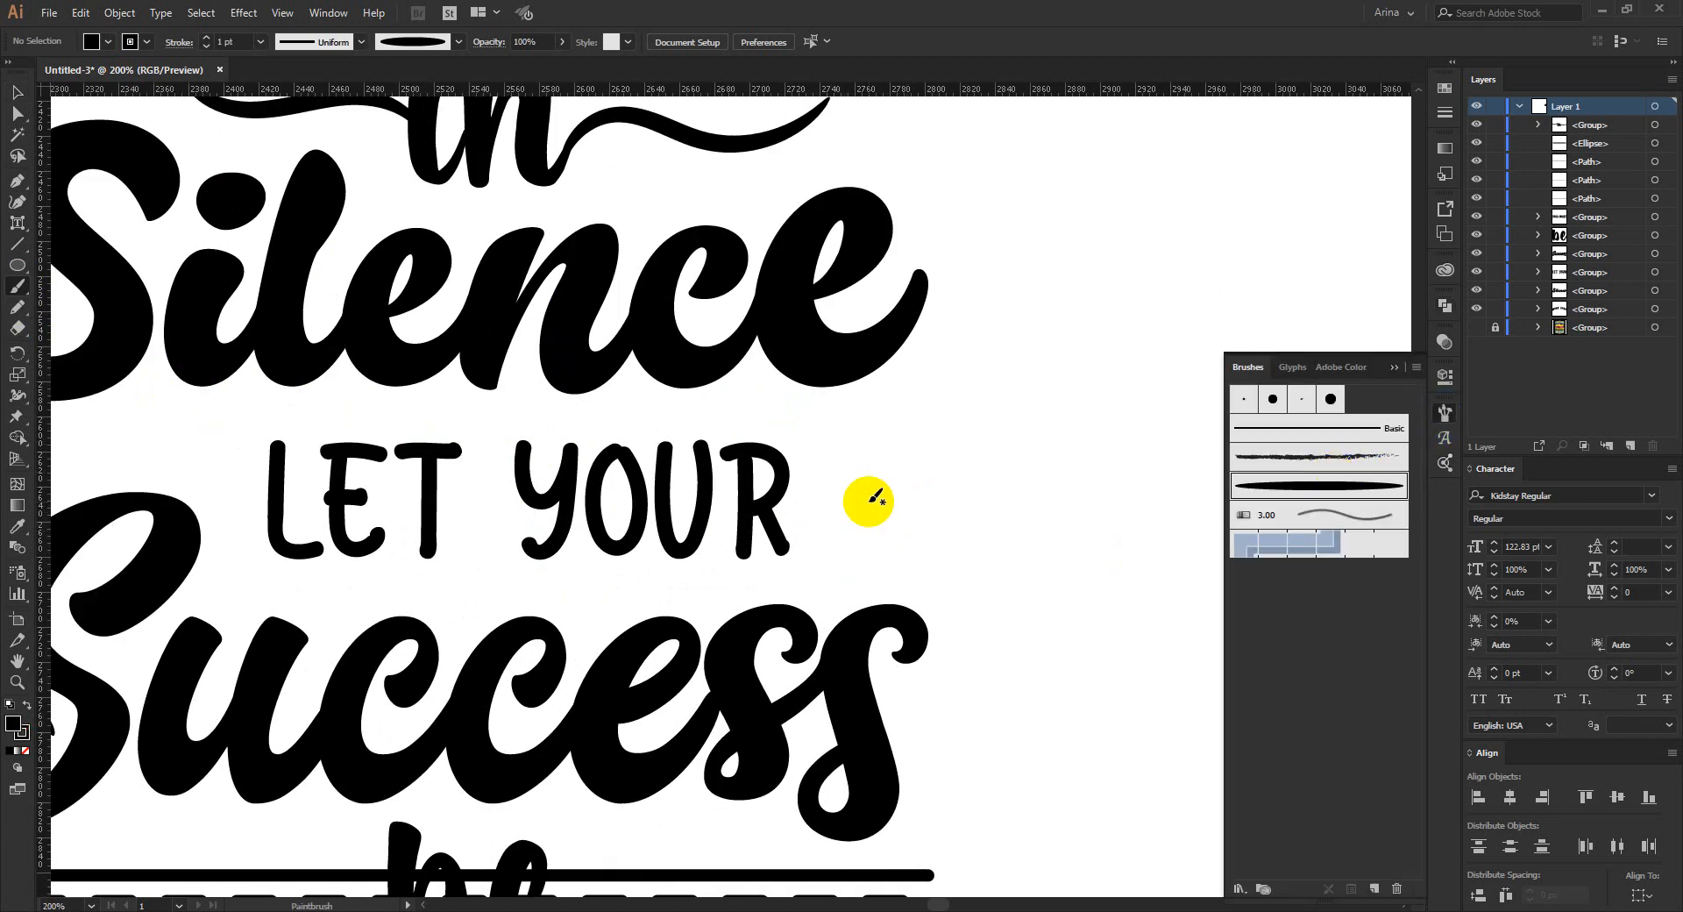
left_click(108, 41)
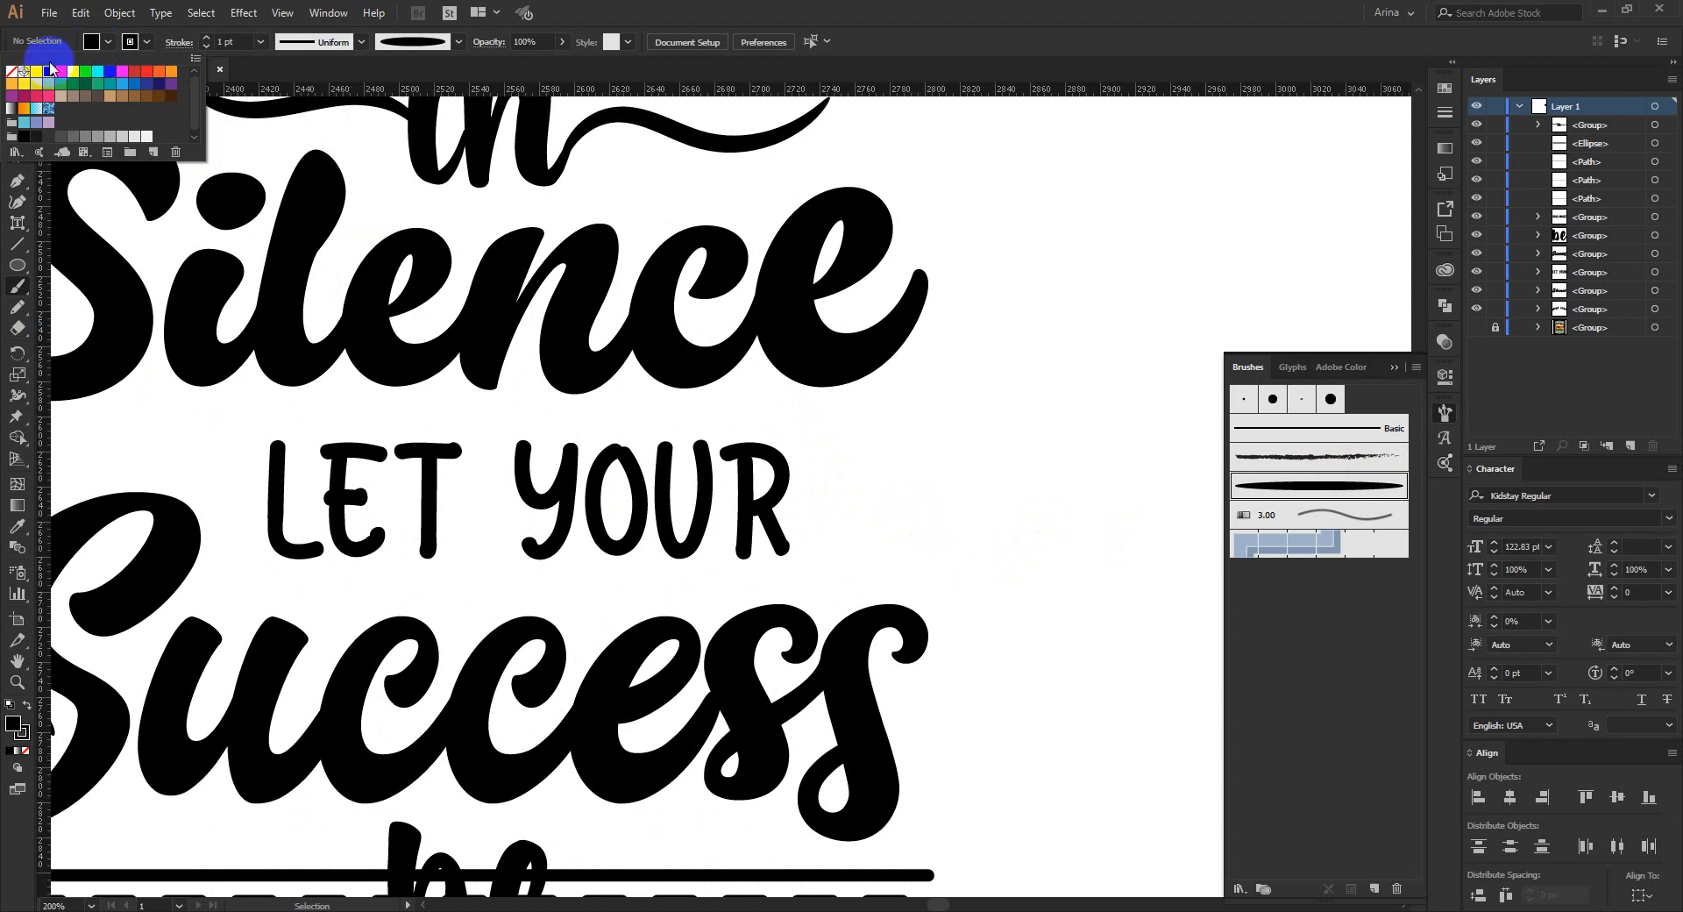
left_click(12, 72)
left_click(145, 43)
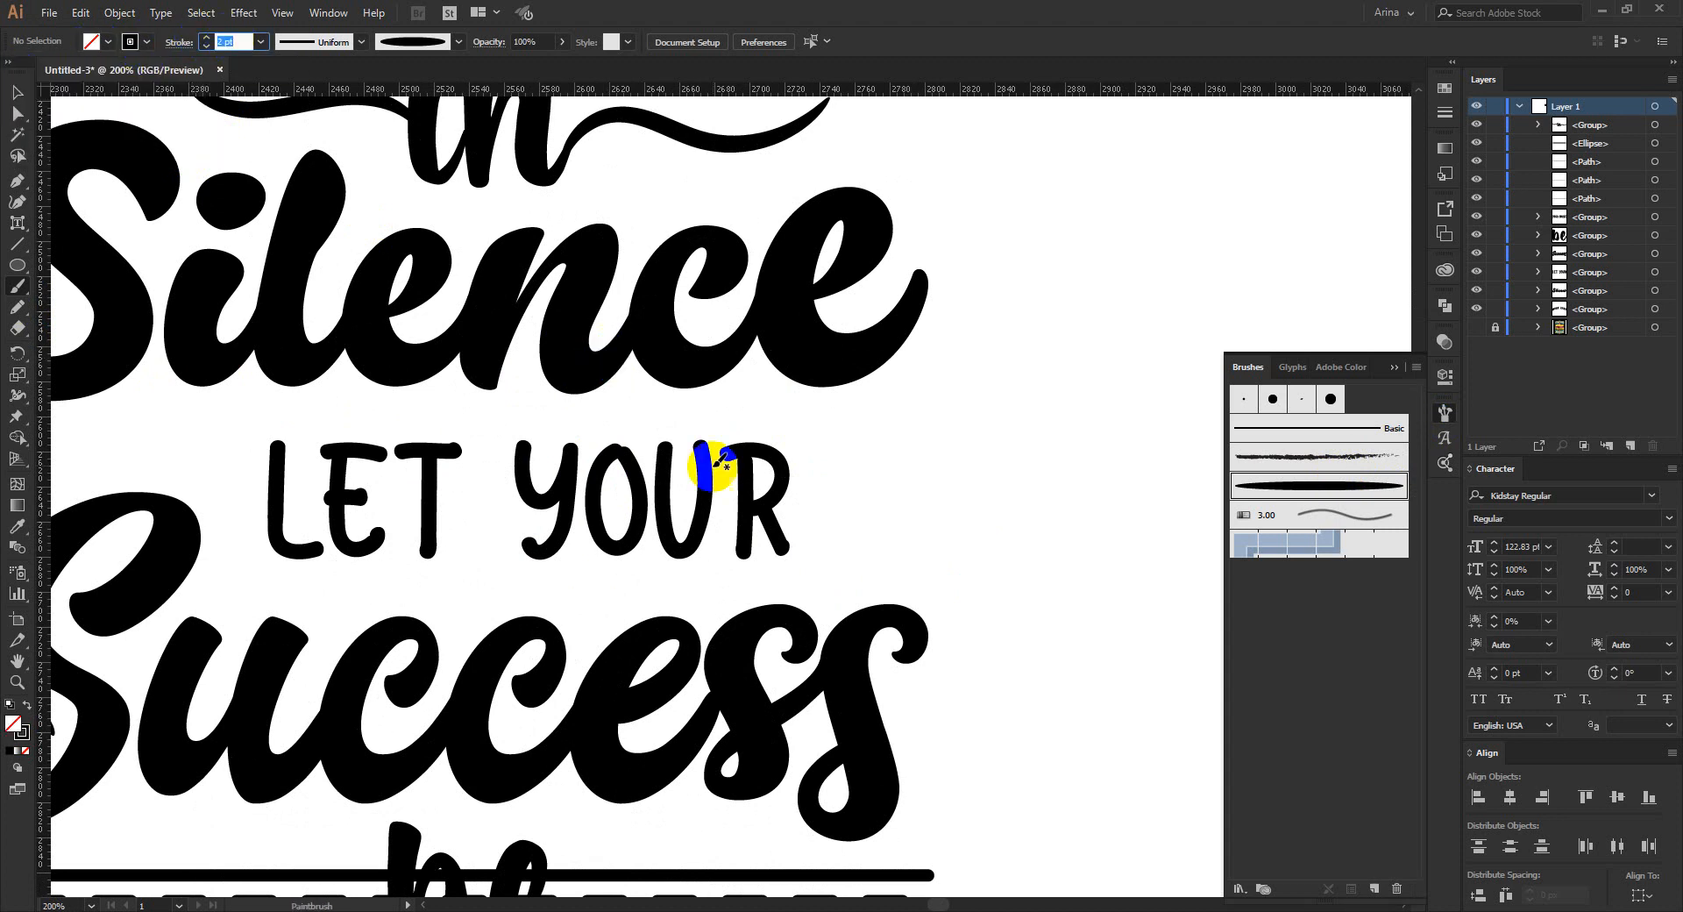
scroll(910, 481, "up", 1)
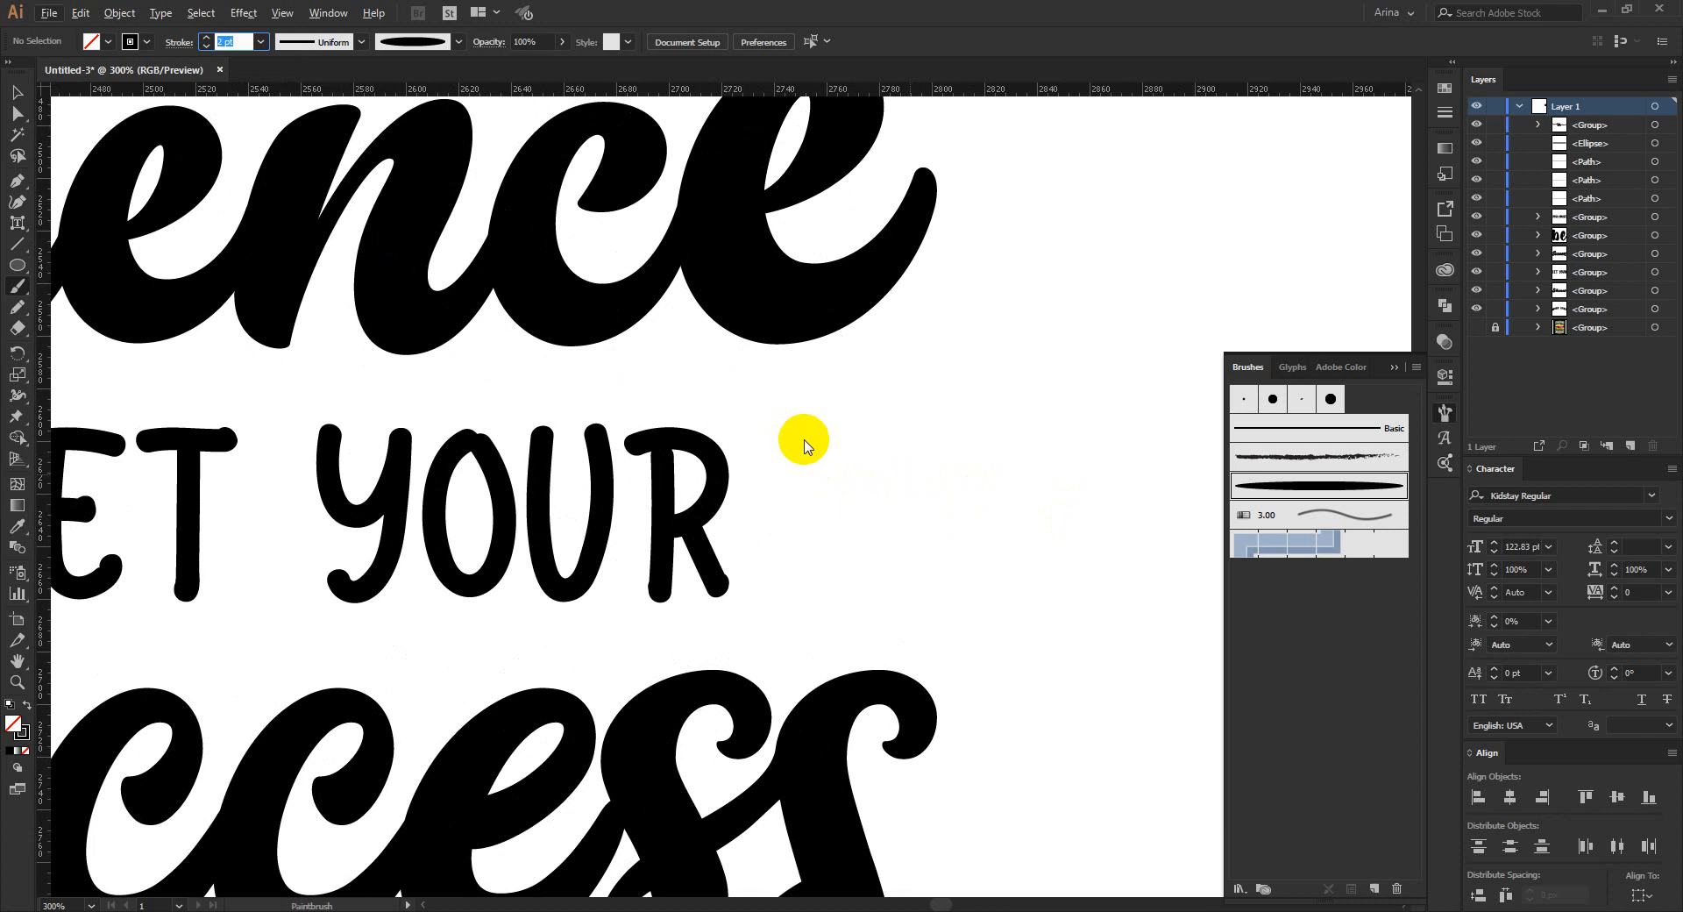
- Paint three tapered accent strokes fanning out from the end of "YOUR" with the Paintbrush
mouse_move(790, 463)
left_mouse_down()
mouse_move(840, 461)
mouse_move(932, 390)
mouse_move(947, 326)
left_mouse_up()
mouse_move(820, 570)
left_mouse_down()
mouse_move(889, 577)
mouse_move(1017, 691)
left_mouse_up()
left_click_drag(865, 519, 982, 473)
scroll(983, 473, "down", 1)
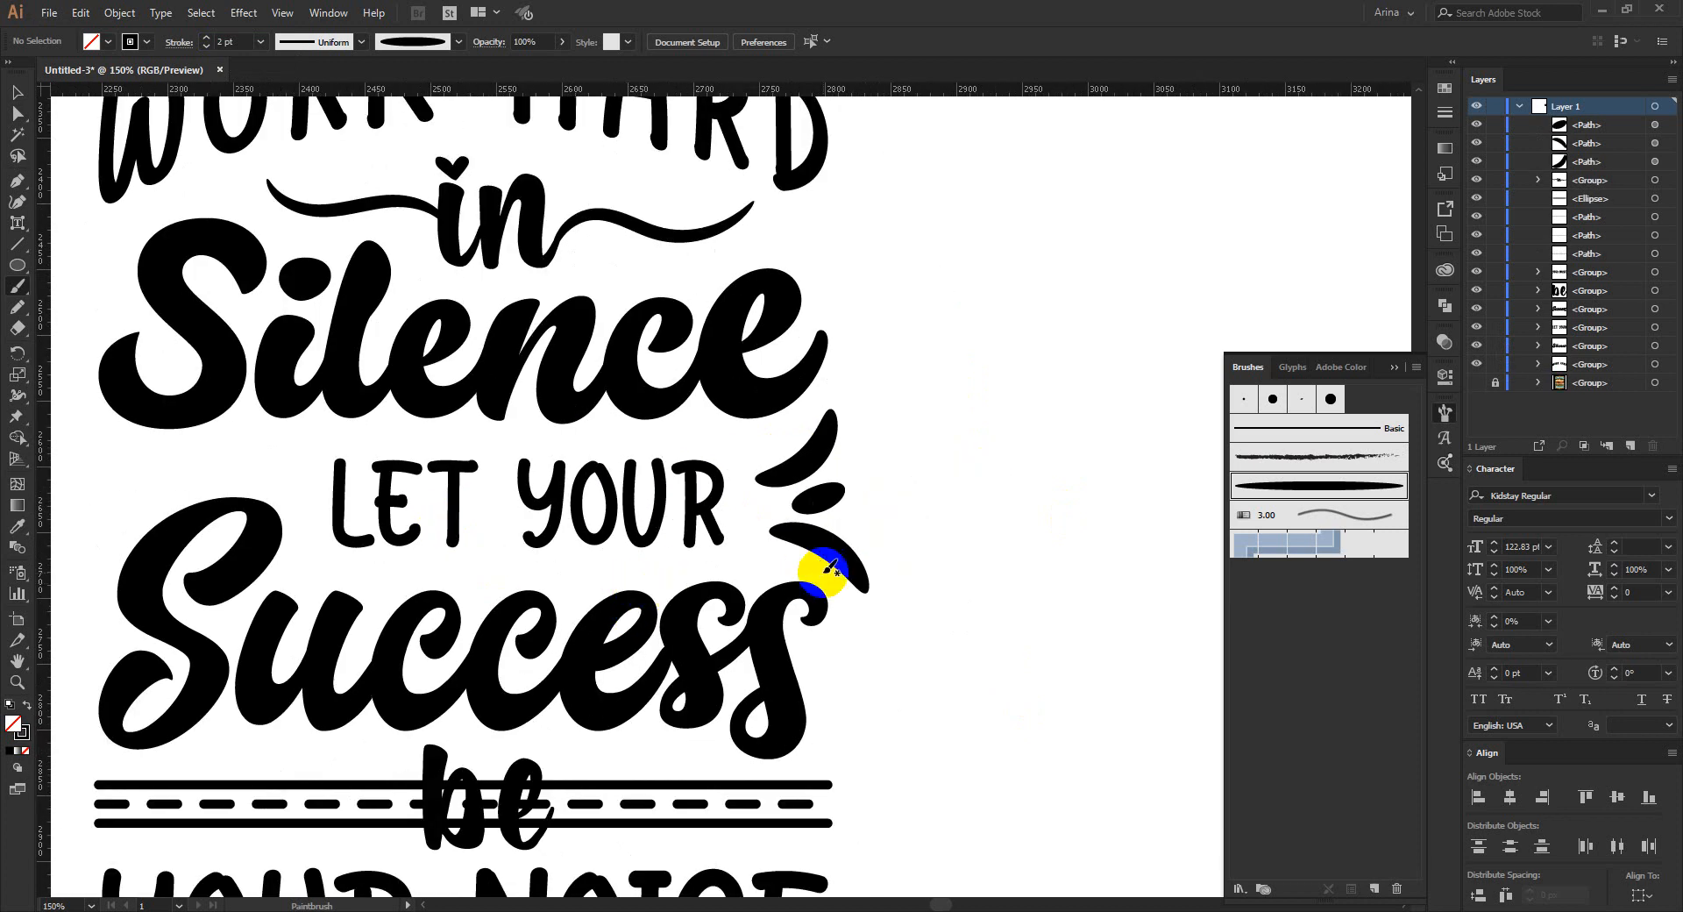
- Set the stroke weight of the three accent strokes beside "YOUR" to 1 pt
left_click(842, 565)
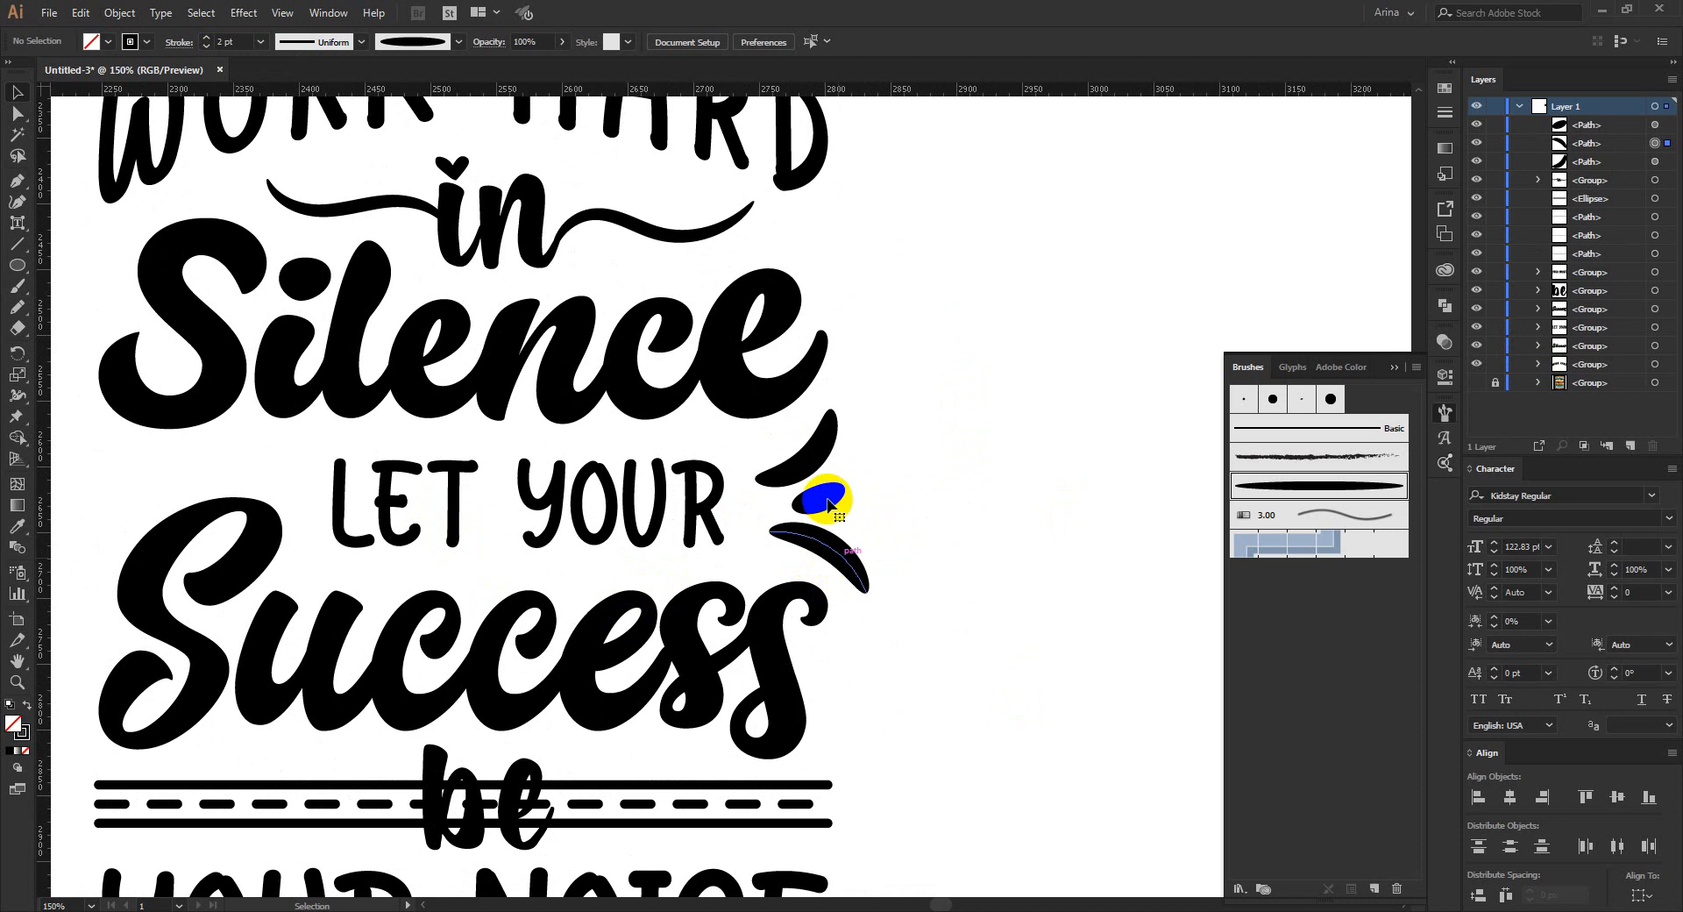
left_click(819, 496, "shift")
left_click(819, 462, "shift")
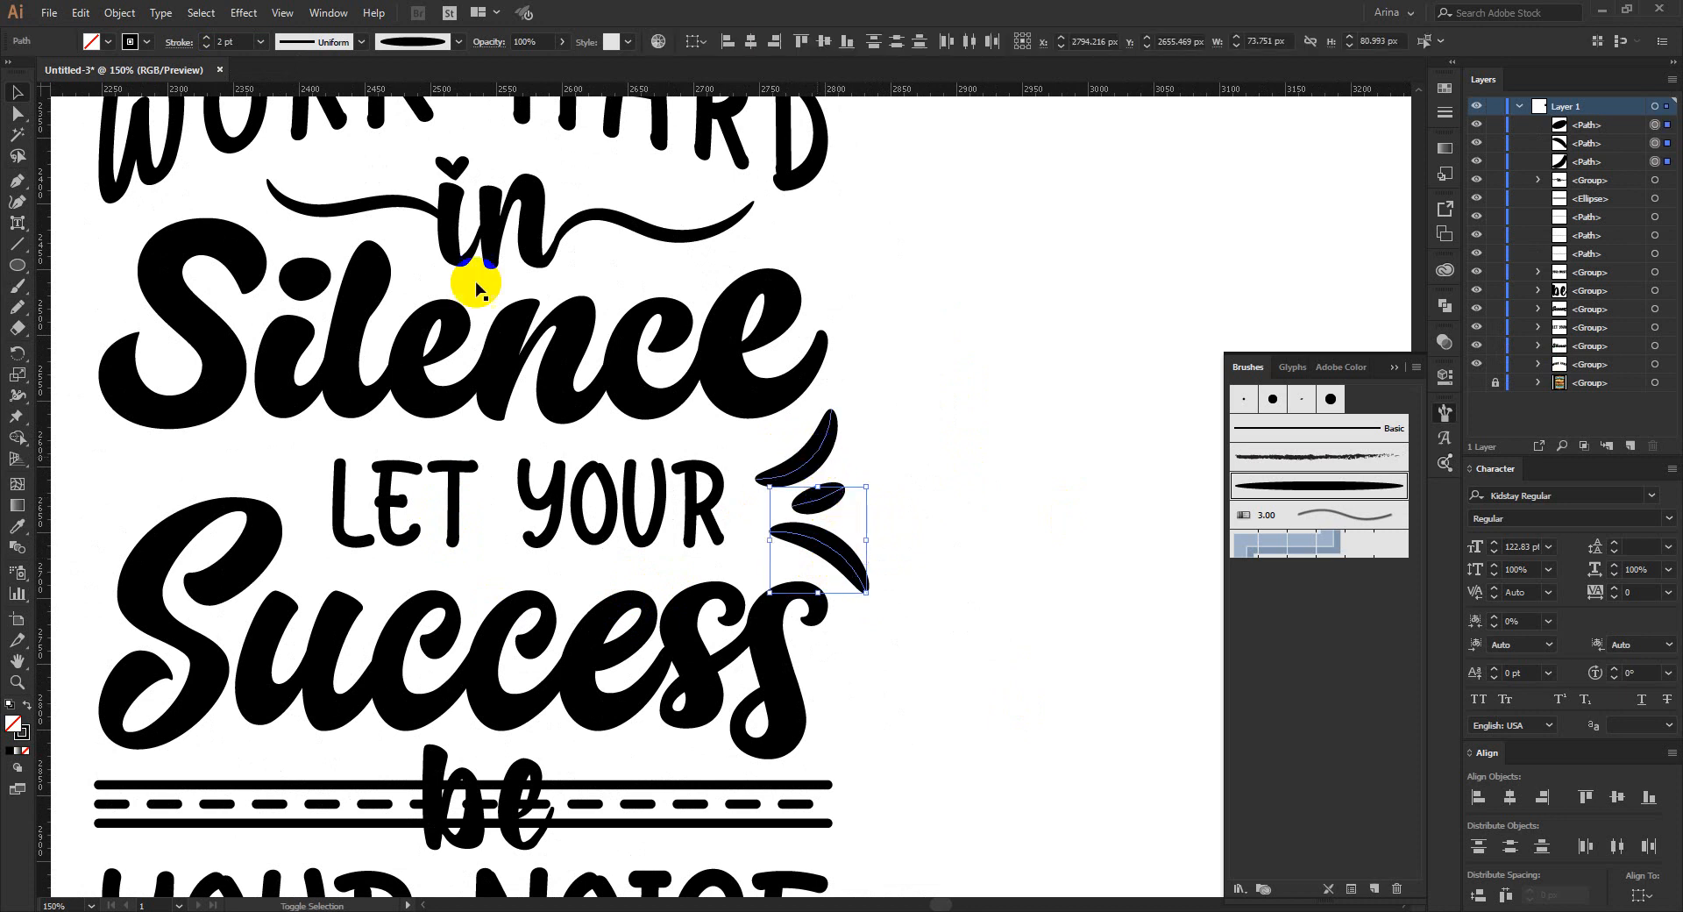
left_click(227, 43)
key("Return")
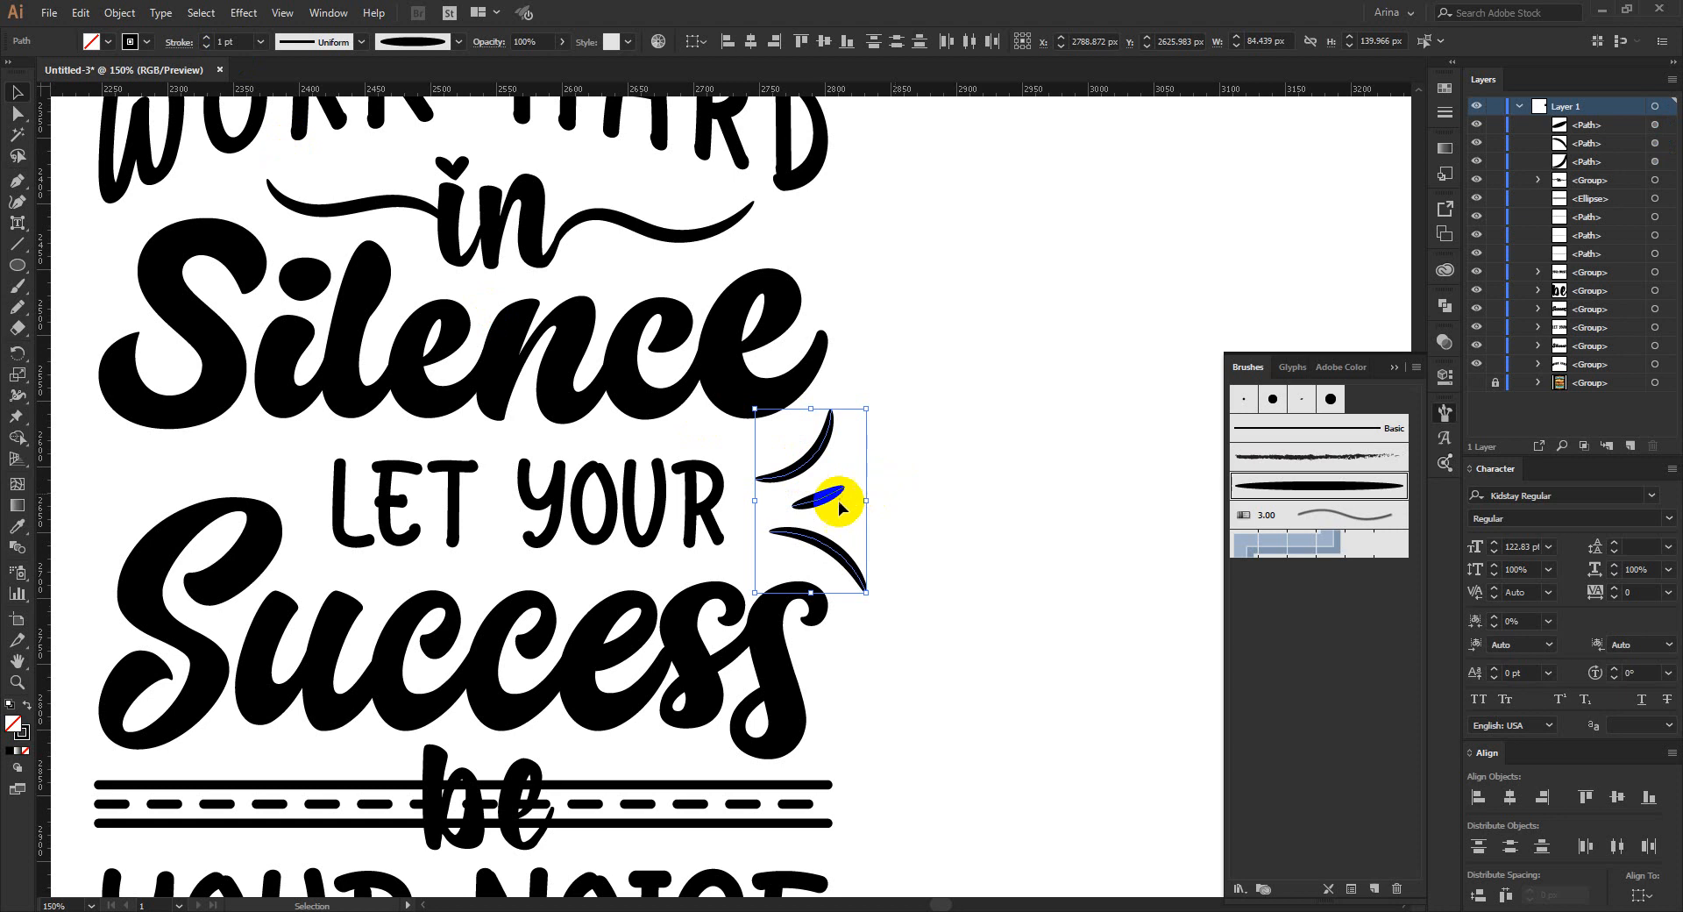
- Delete the three accent strokes beside "YOUR"
key("ctrl+shift+a")
scroll(839, 502, "up", 1)
left_click_drag(881, 394, 750, 562)
left_click_drag(876, 529, 873, 528)
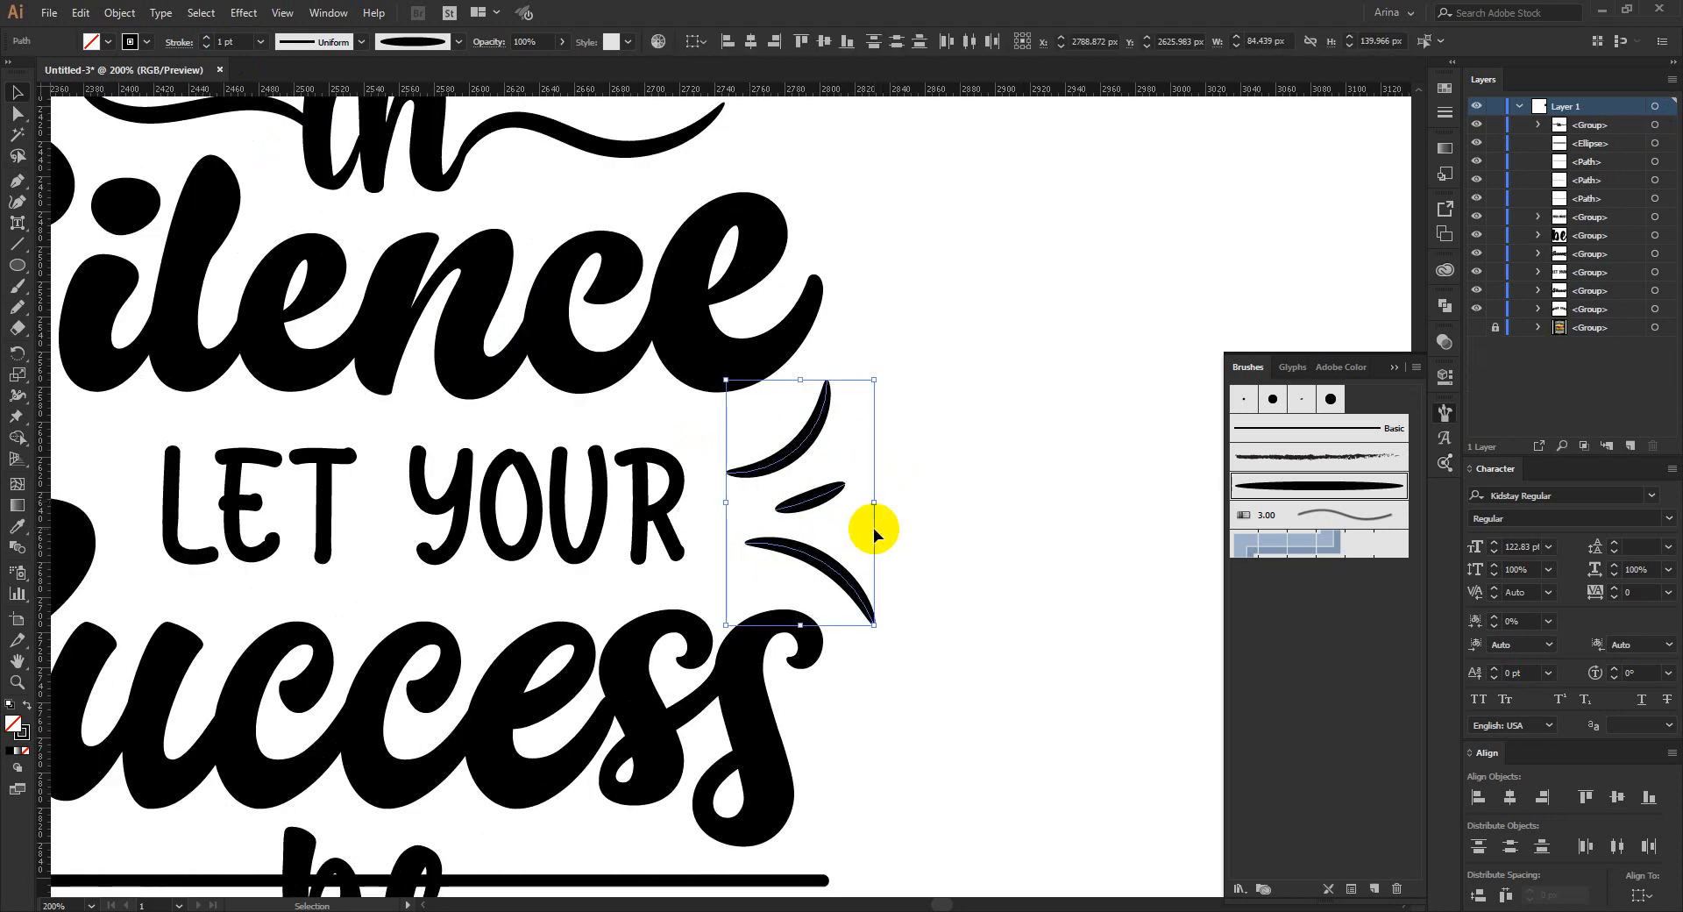
key("Delete")
- Paint three short tapered strokes with the Paintbrush radiating outward after "YOUR": one rising, one falling and one horizontal between them
key("b")
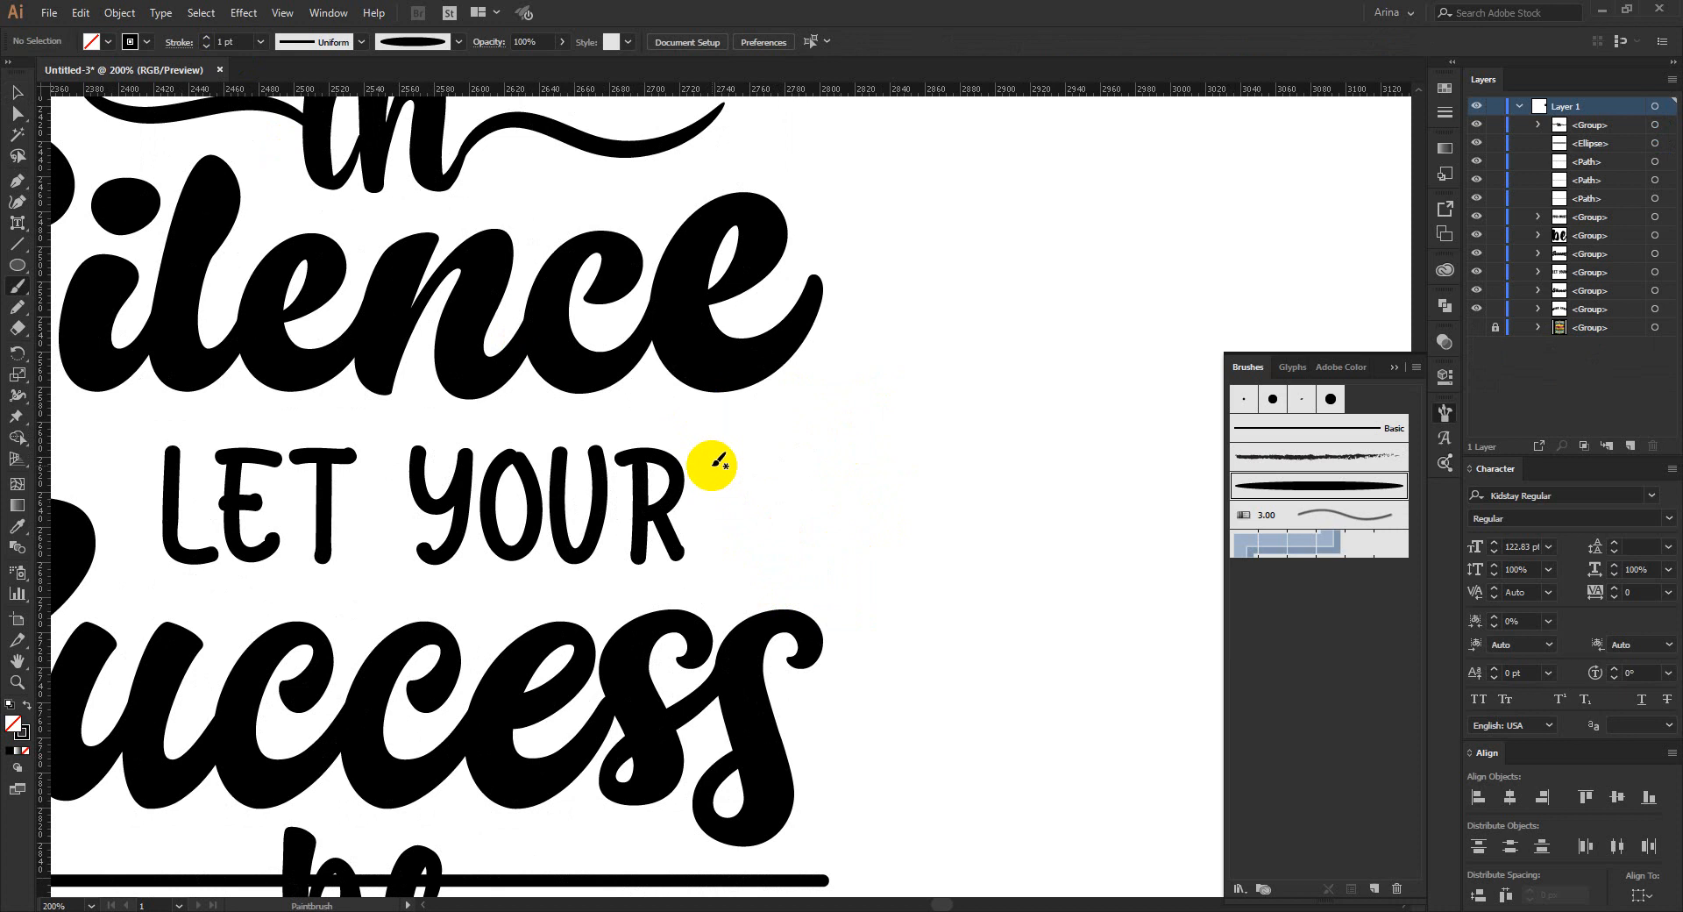
left_click_drag(714, 465, 782, 414)
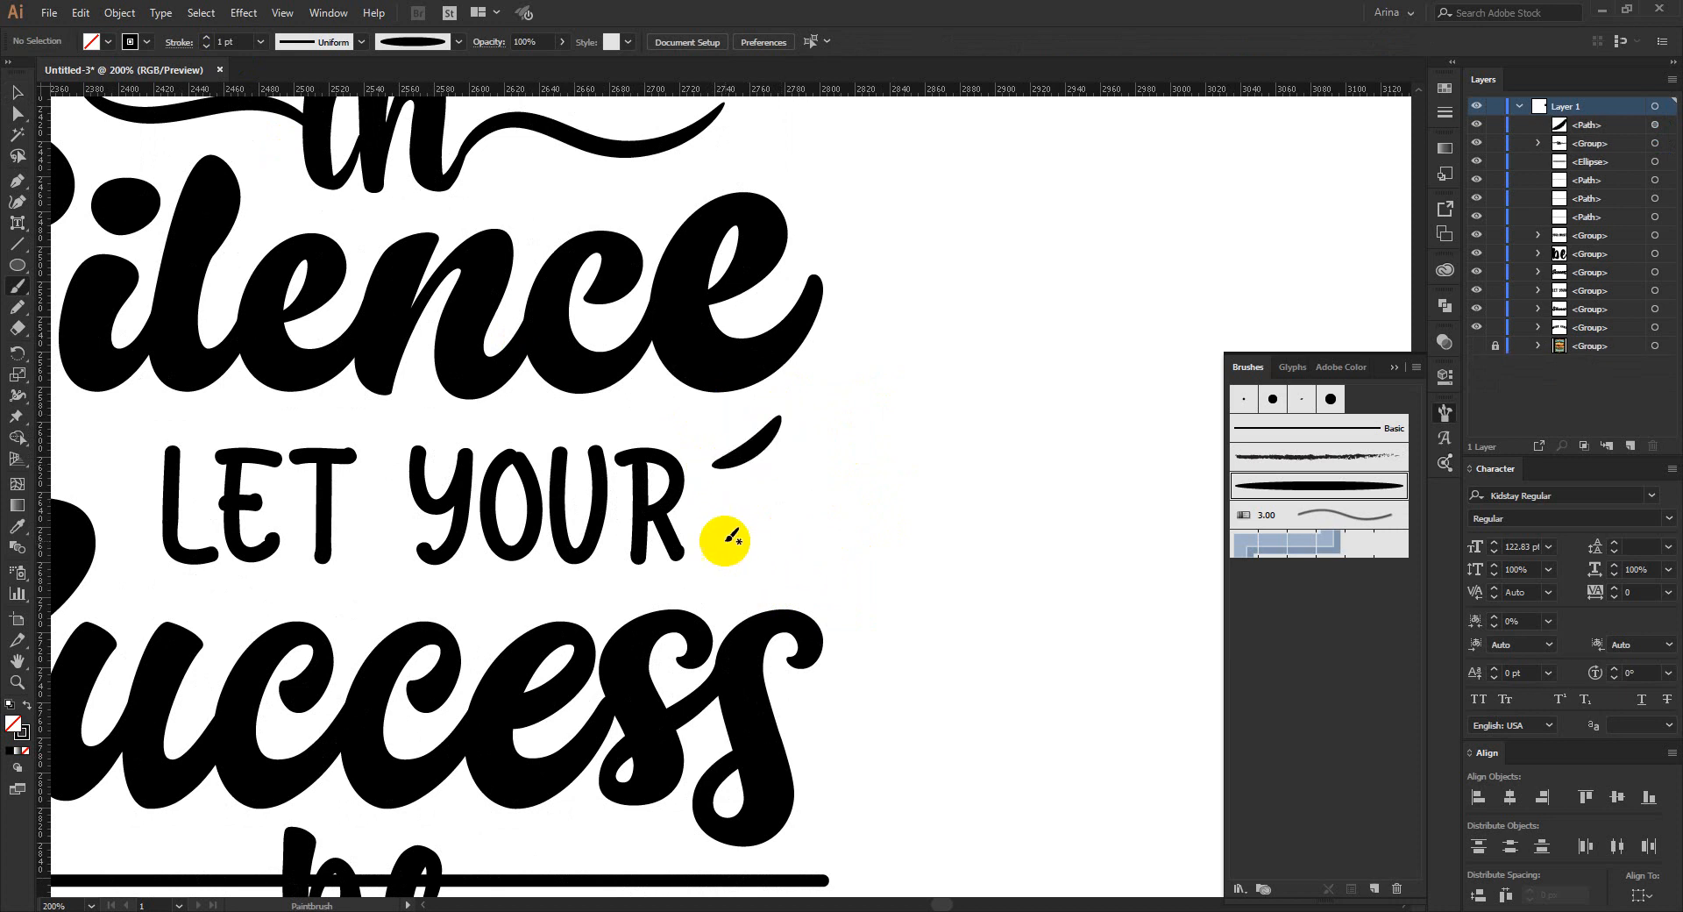
left_click_drag(728, 529, 792, 576)
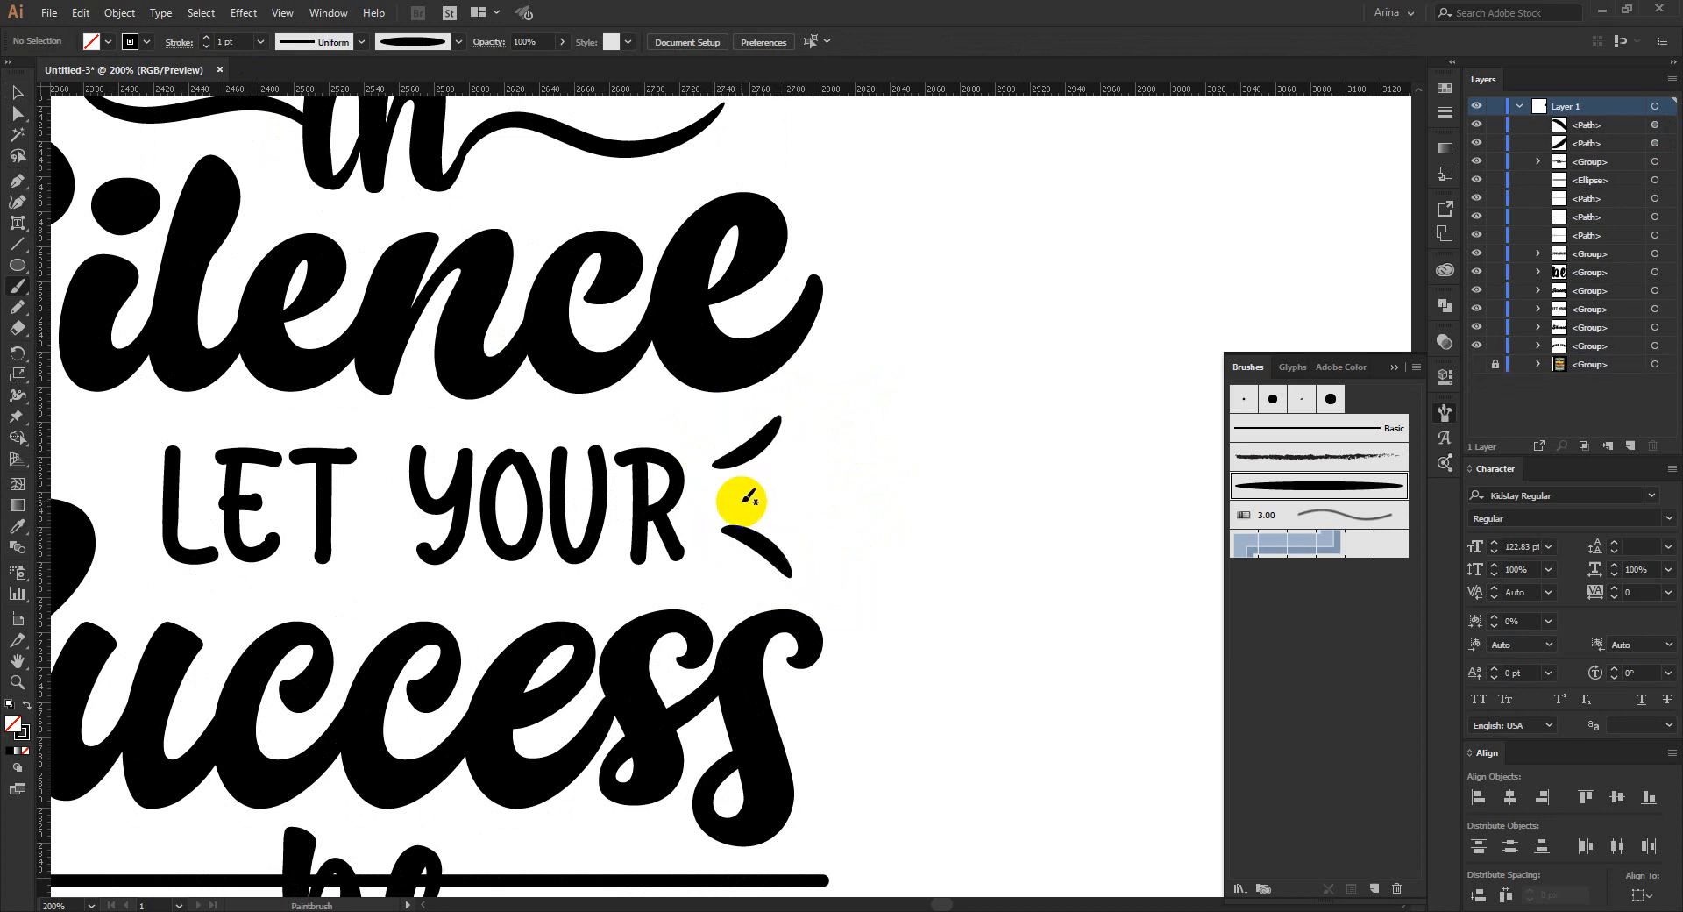
left_click_drag(746, 498, 840, 493)
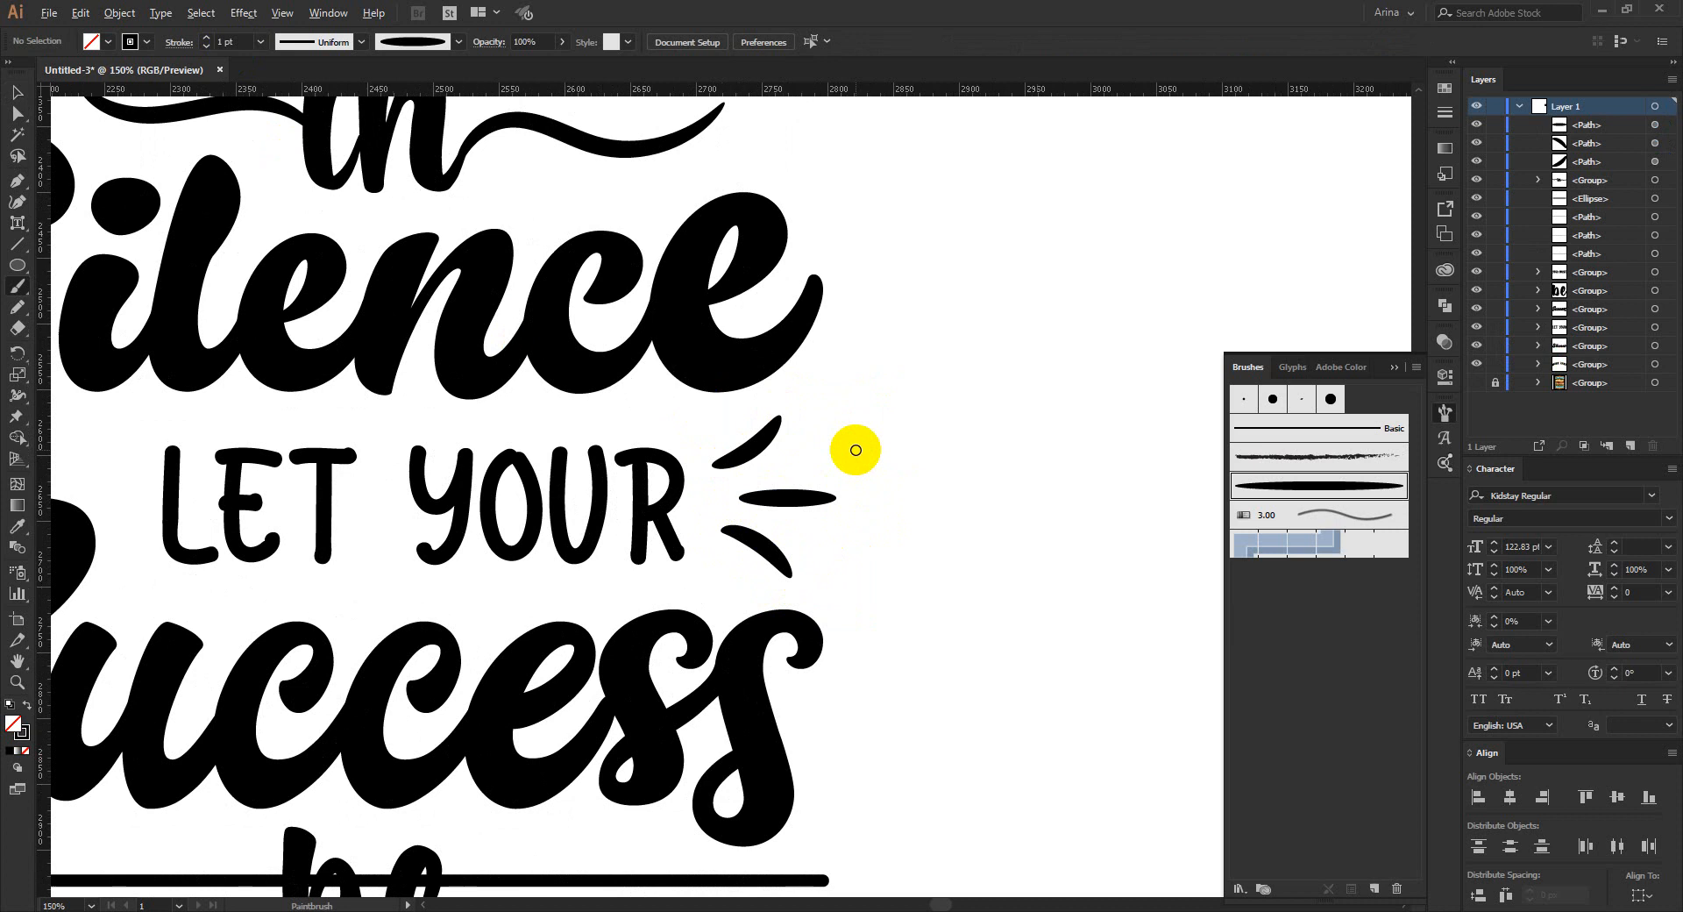
- Paint accent strokes before "LET": a curved one at the L's upper corner, a short horizontal one and small ones above them
scroll(856, 451, "down", 1)
scroll(145, 468, "up", 1)
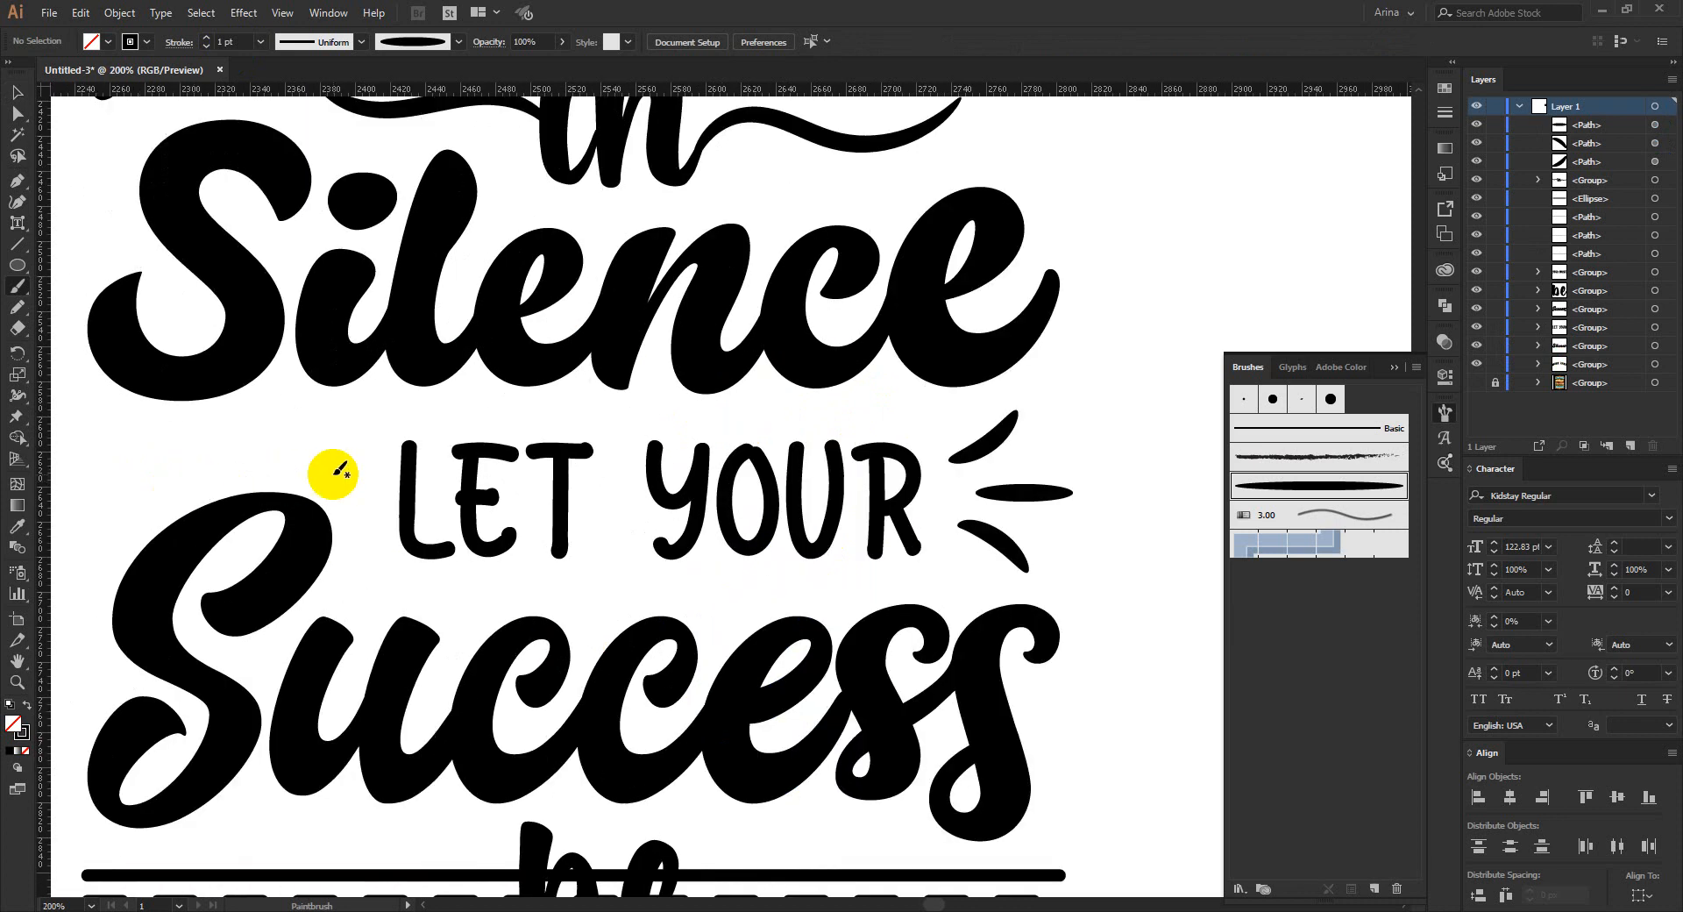
scroll(394, 451, "up", 2)
scroll(365, 458, "up", 1)
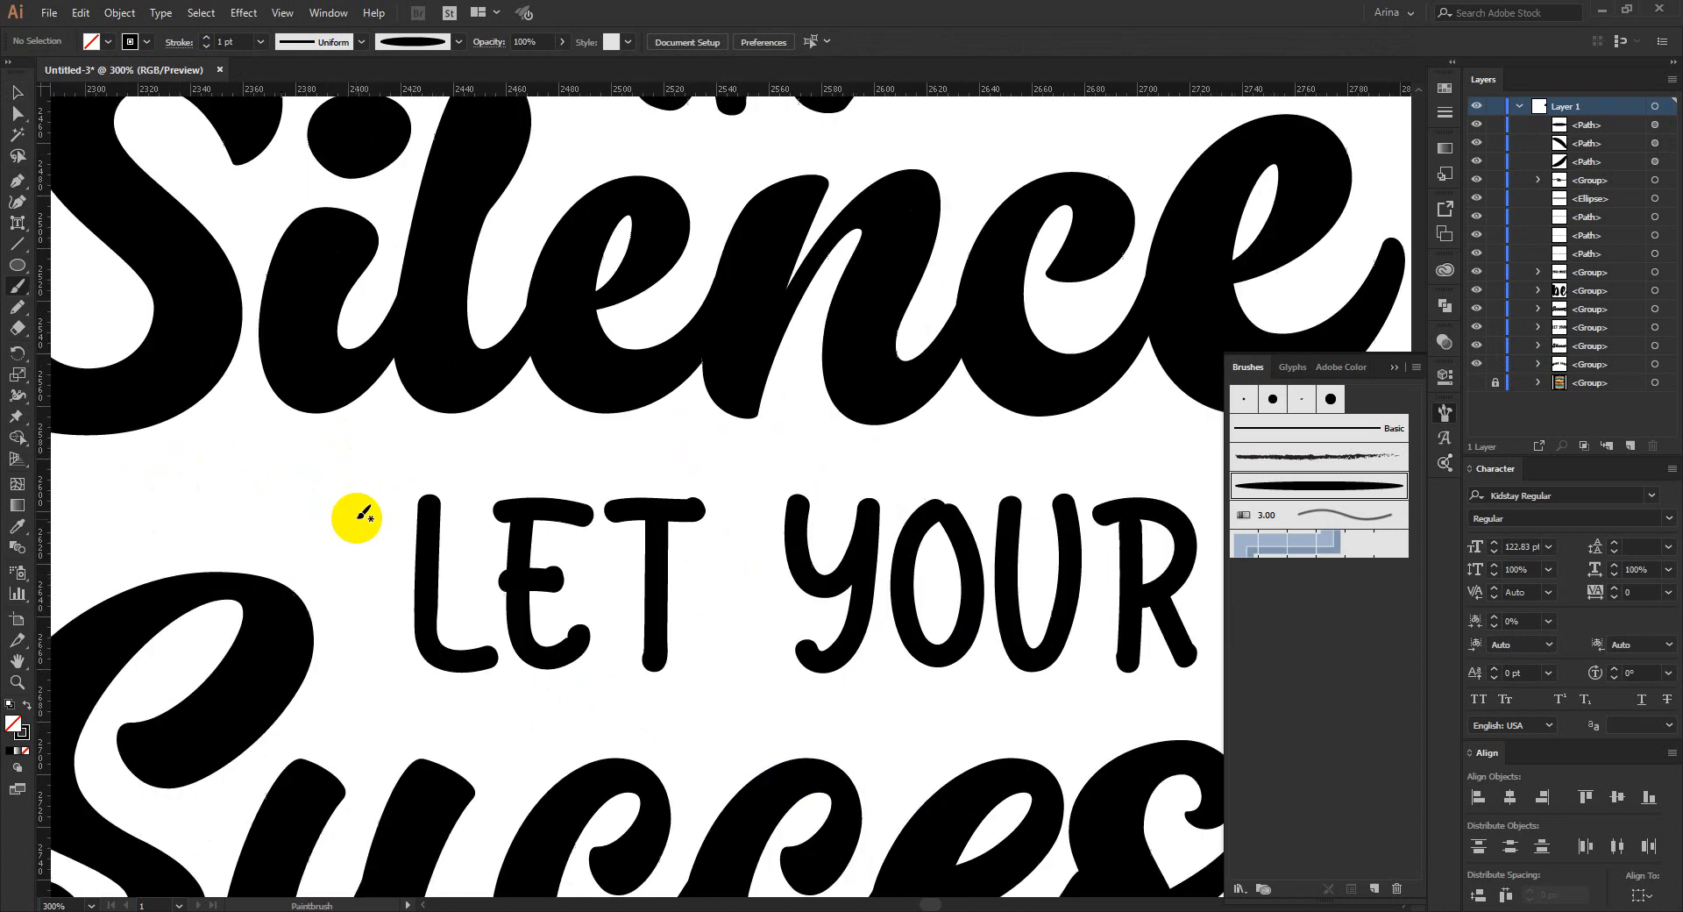
mouse_move(346, 575)
left_mouse_down()
mouse_move(368, 517)
mouse_move(432, 458)
left_mouse_up()
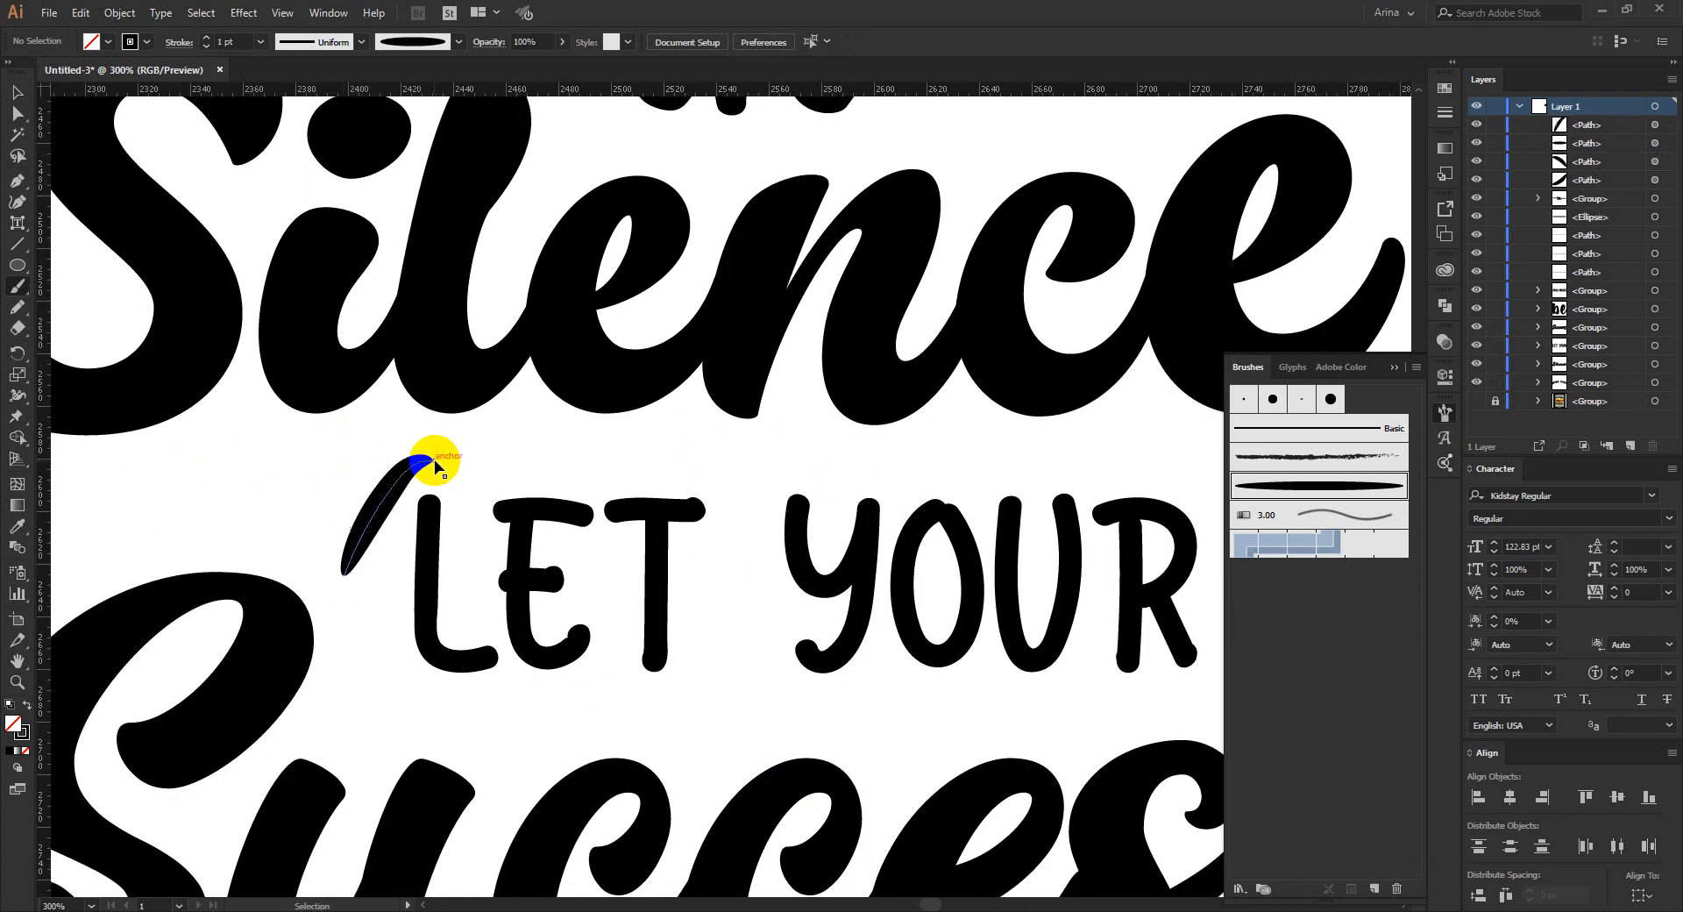
key("ctrl+z")
mouse_move(334, 548)
left_mouse_down()
mouse_move(352, 486)
mouse_move(421, 467)
left_mouse_up()
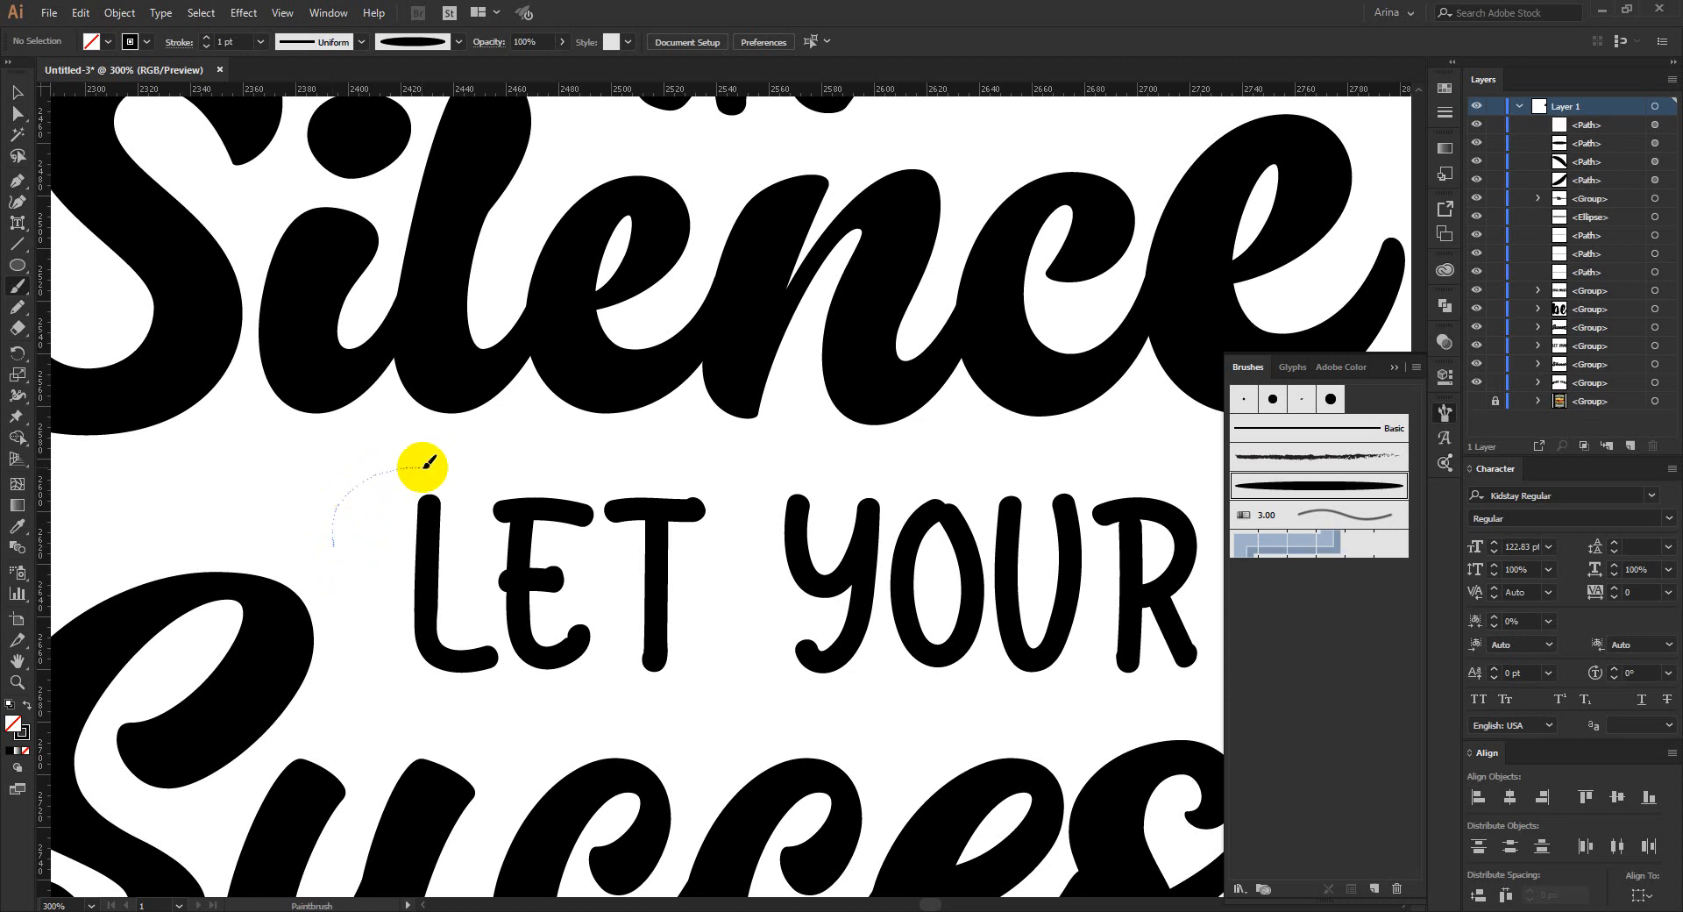
left_click_drag(226, 488, 303, 491)
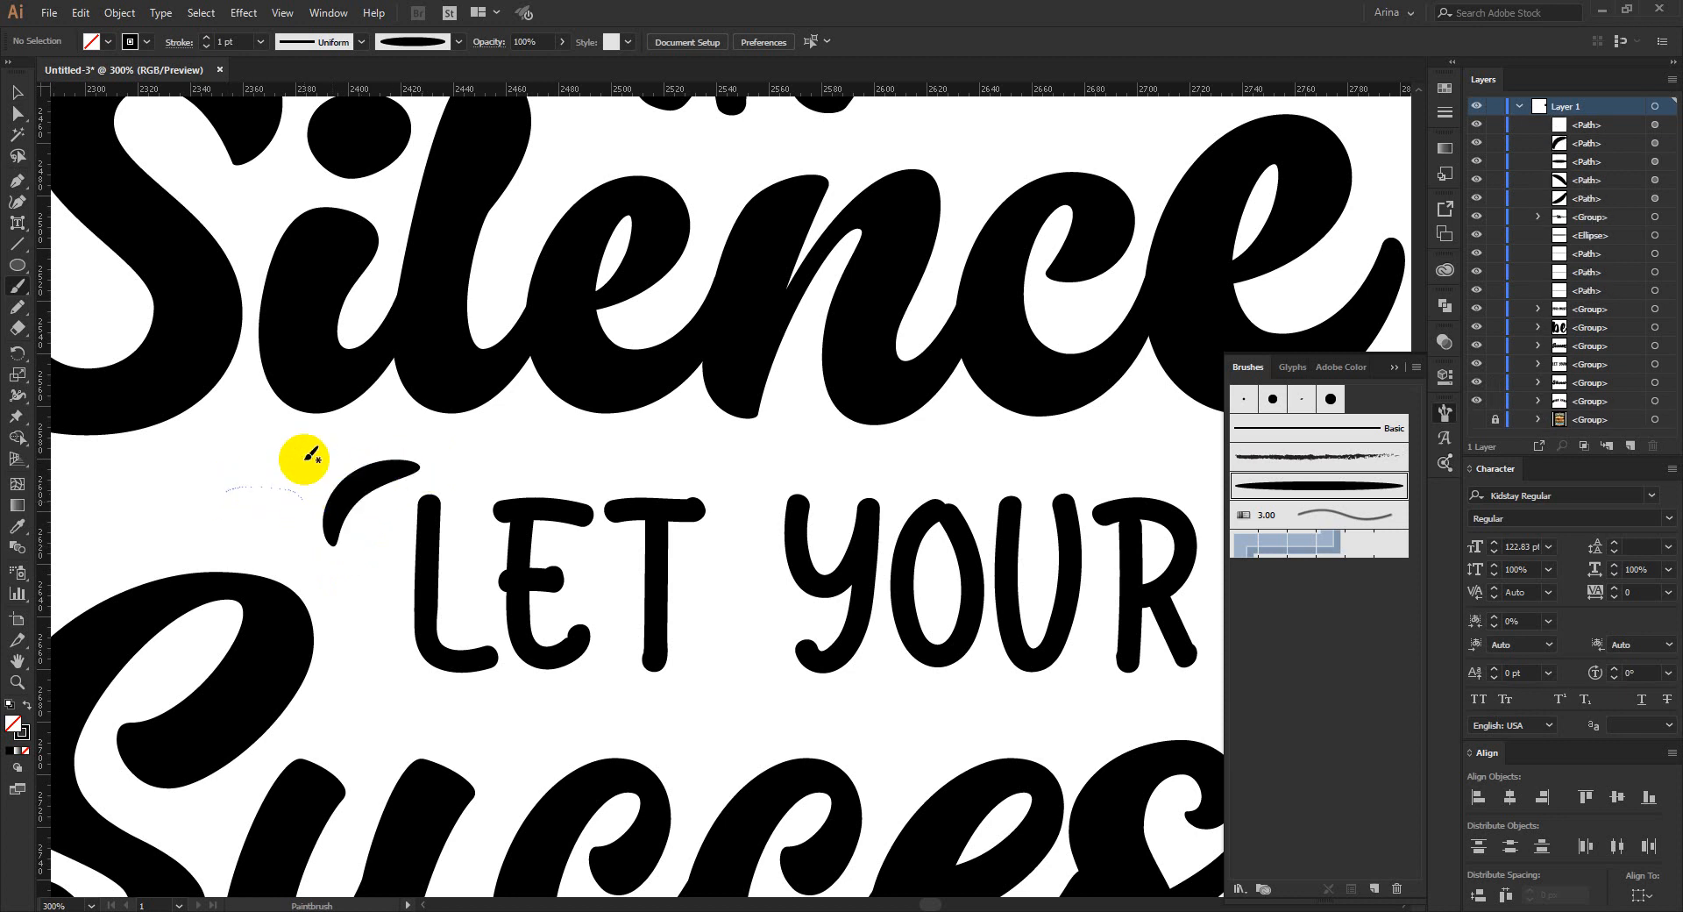
mouse_move(312, 425)
left_mouse_down()
mouse_move(325, 458)
mouse_move(280, 456)
left_mouse_up()
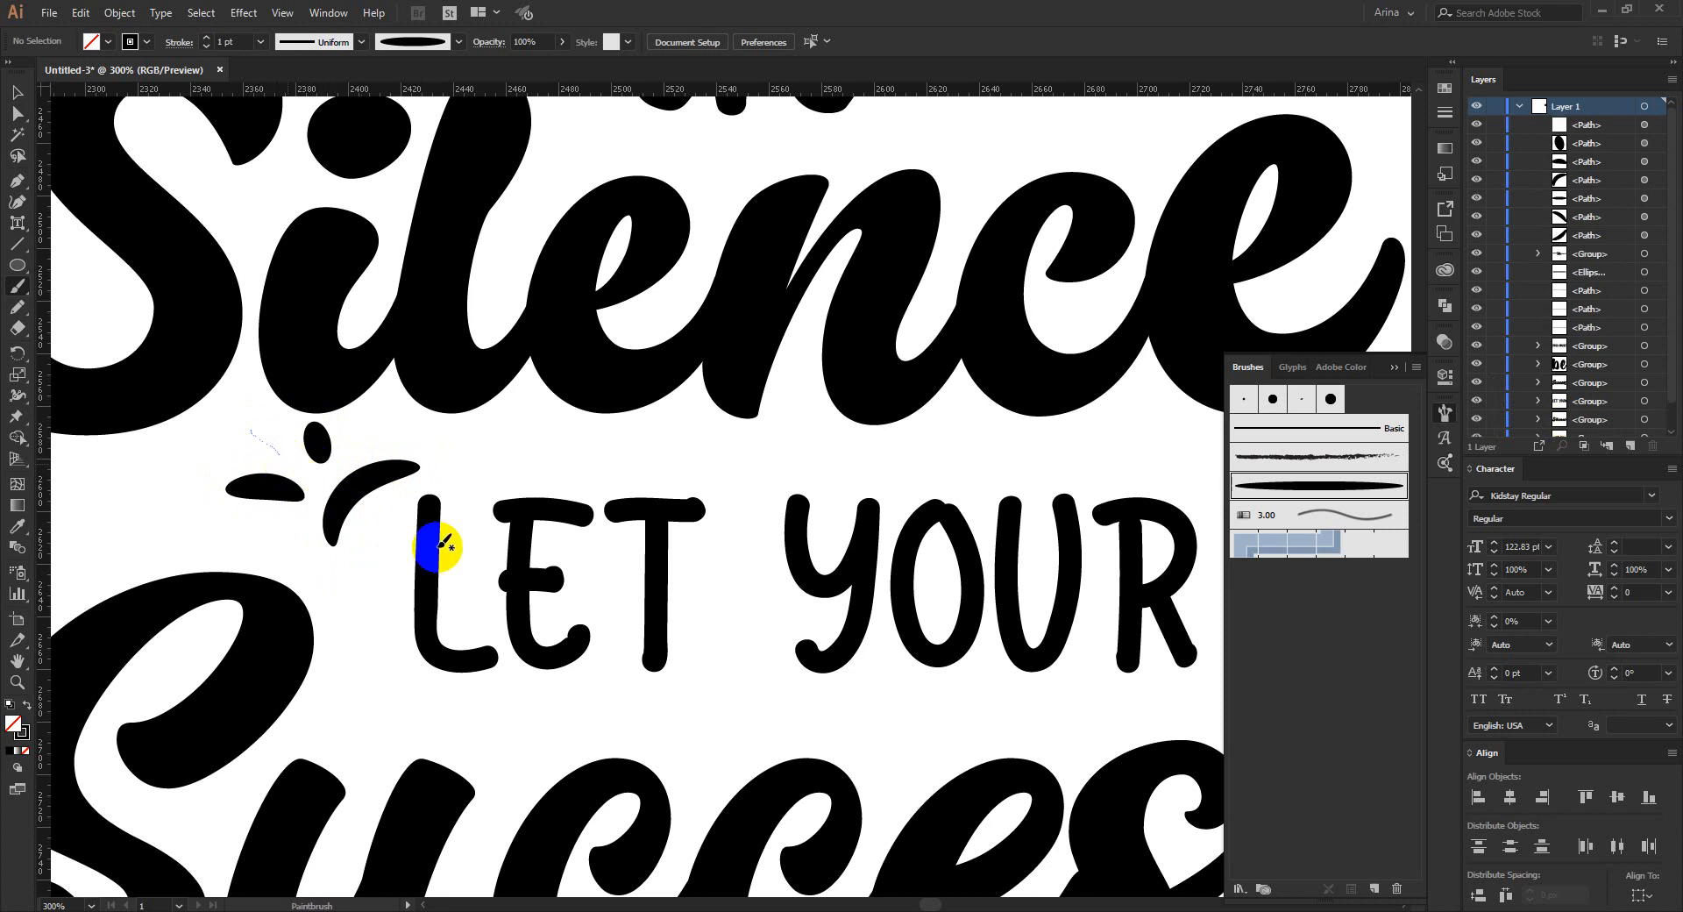
- Undo the last small accent stroke before "LET" and paint a longer curved one above the horizontal stroke
scroll(308, 484, "down", 1)
key("ctrl+z")
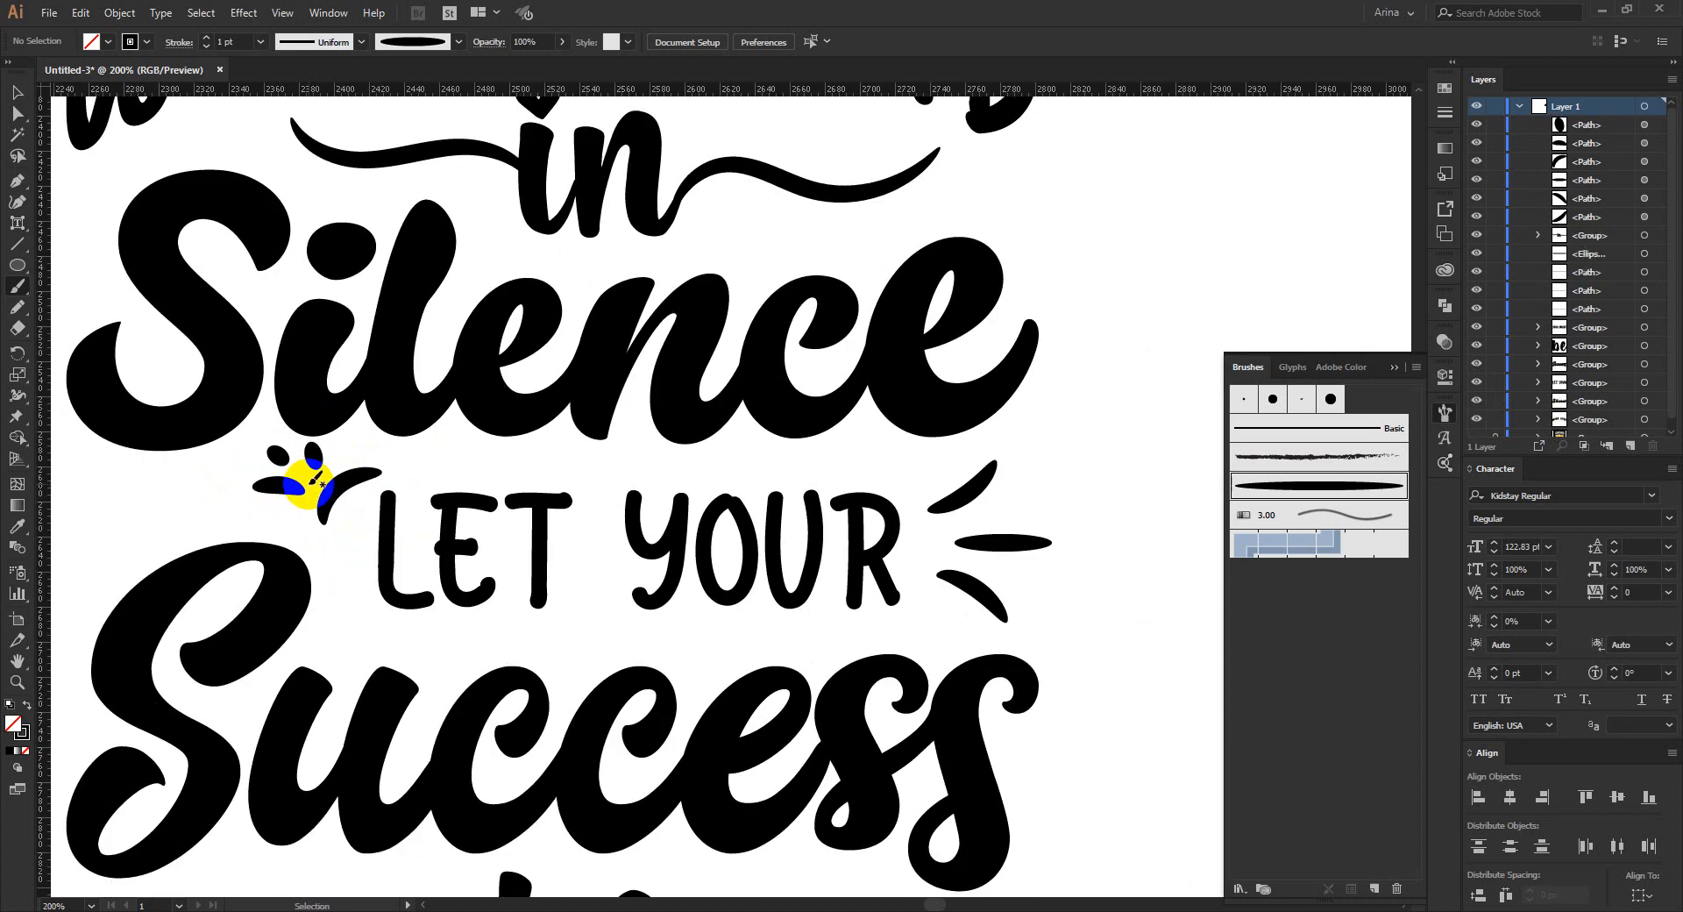
scroll(263, 469, "up", 1)
left_click_drag(203, 452, 305, 461)
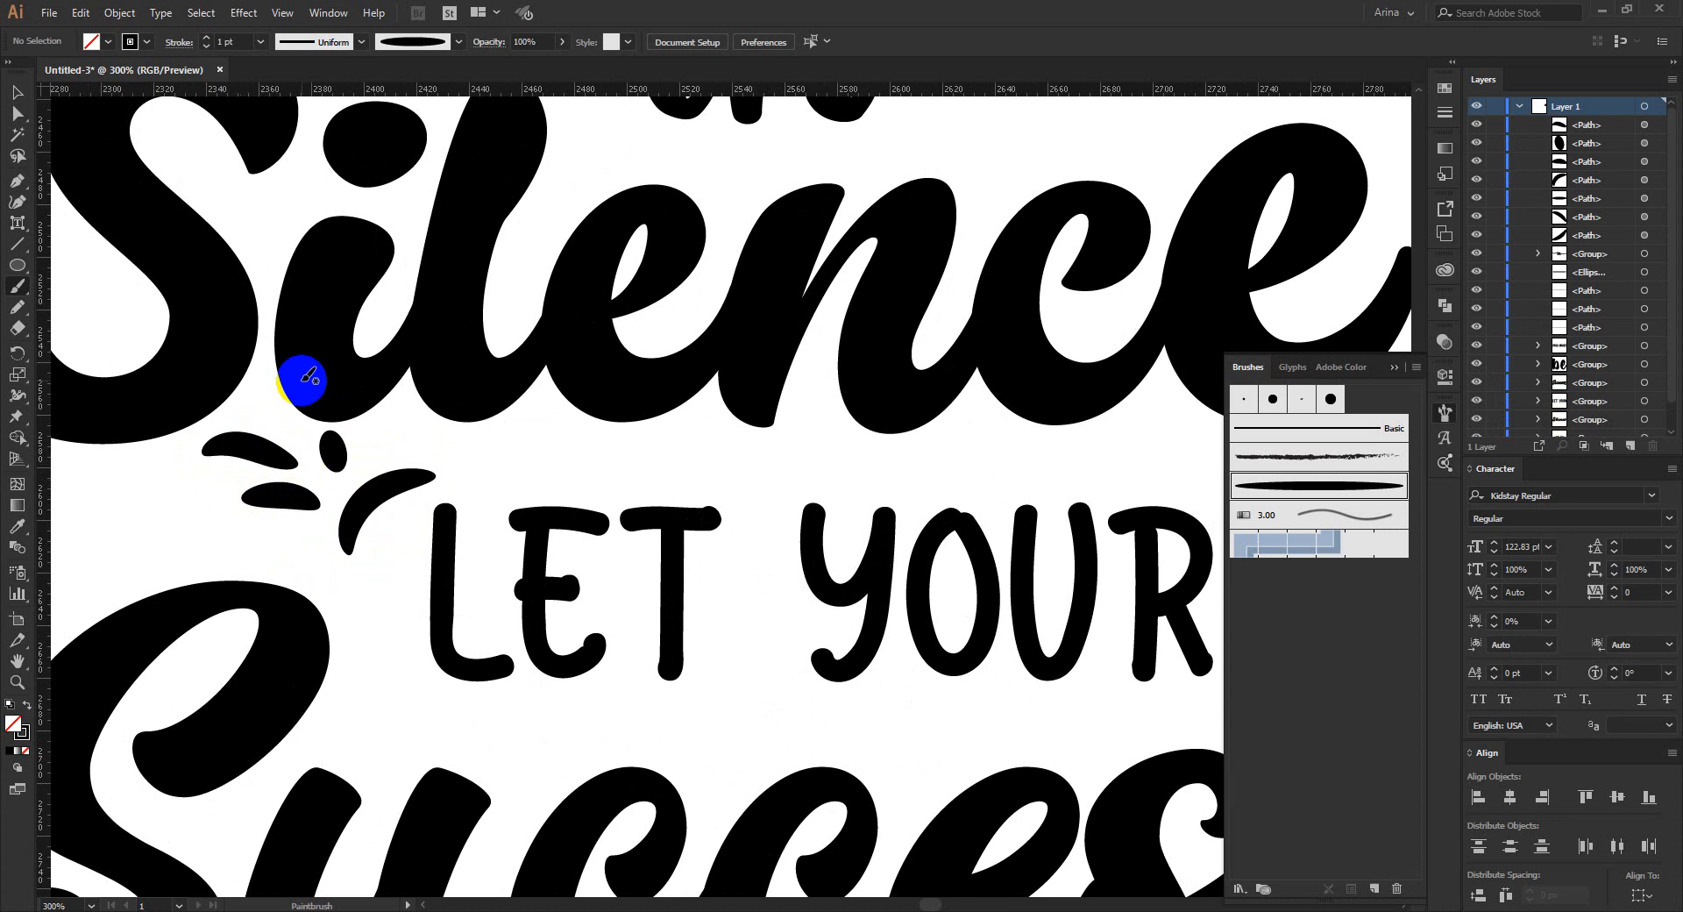
- Shift the upper curved stroke and the small dot-like stroke closer to "LET" to even out the accent cluster
key("v")
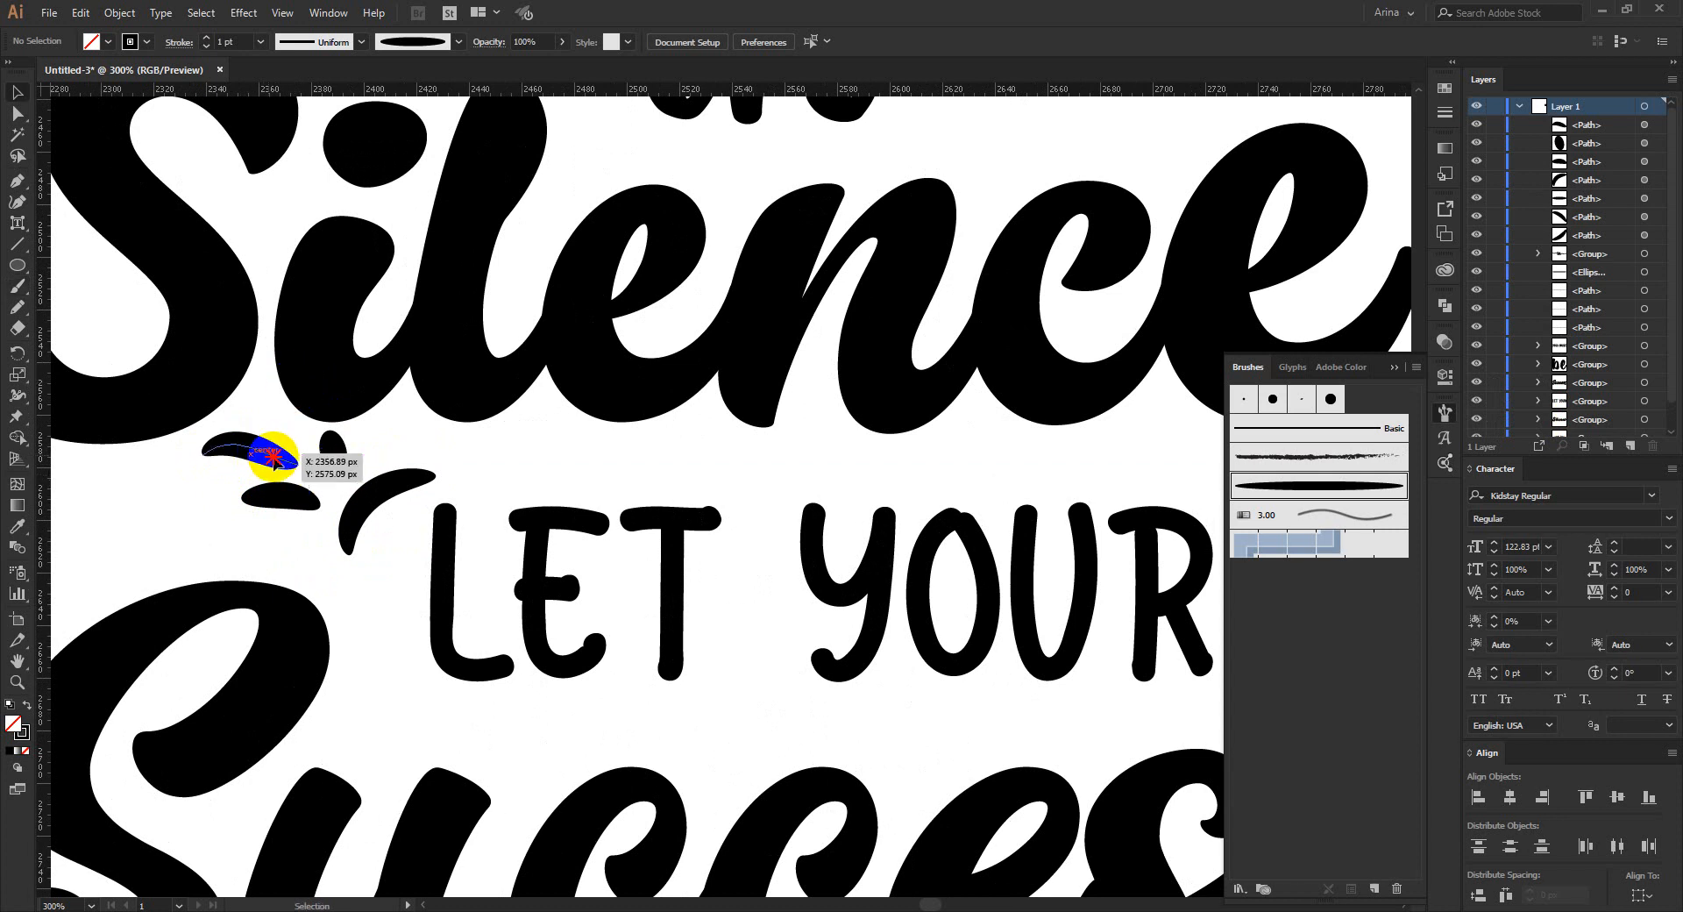
mouse_move(330, 446)
left_mouse_down()
mouse_move(355, 447)
mouse_move(299, 451)
mouse_move(336, 492)
left_mouse_up()
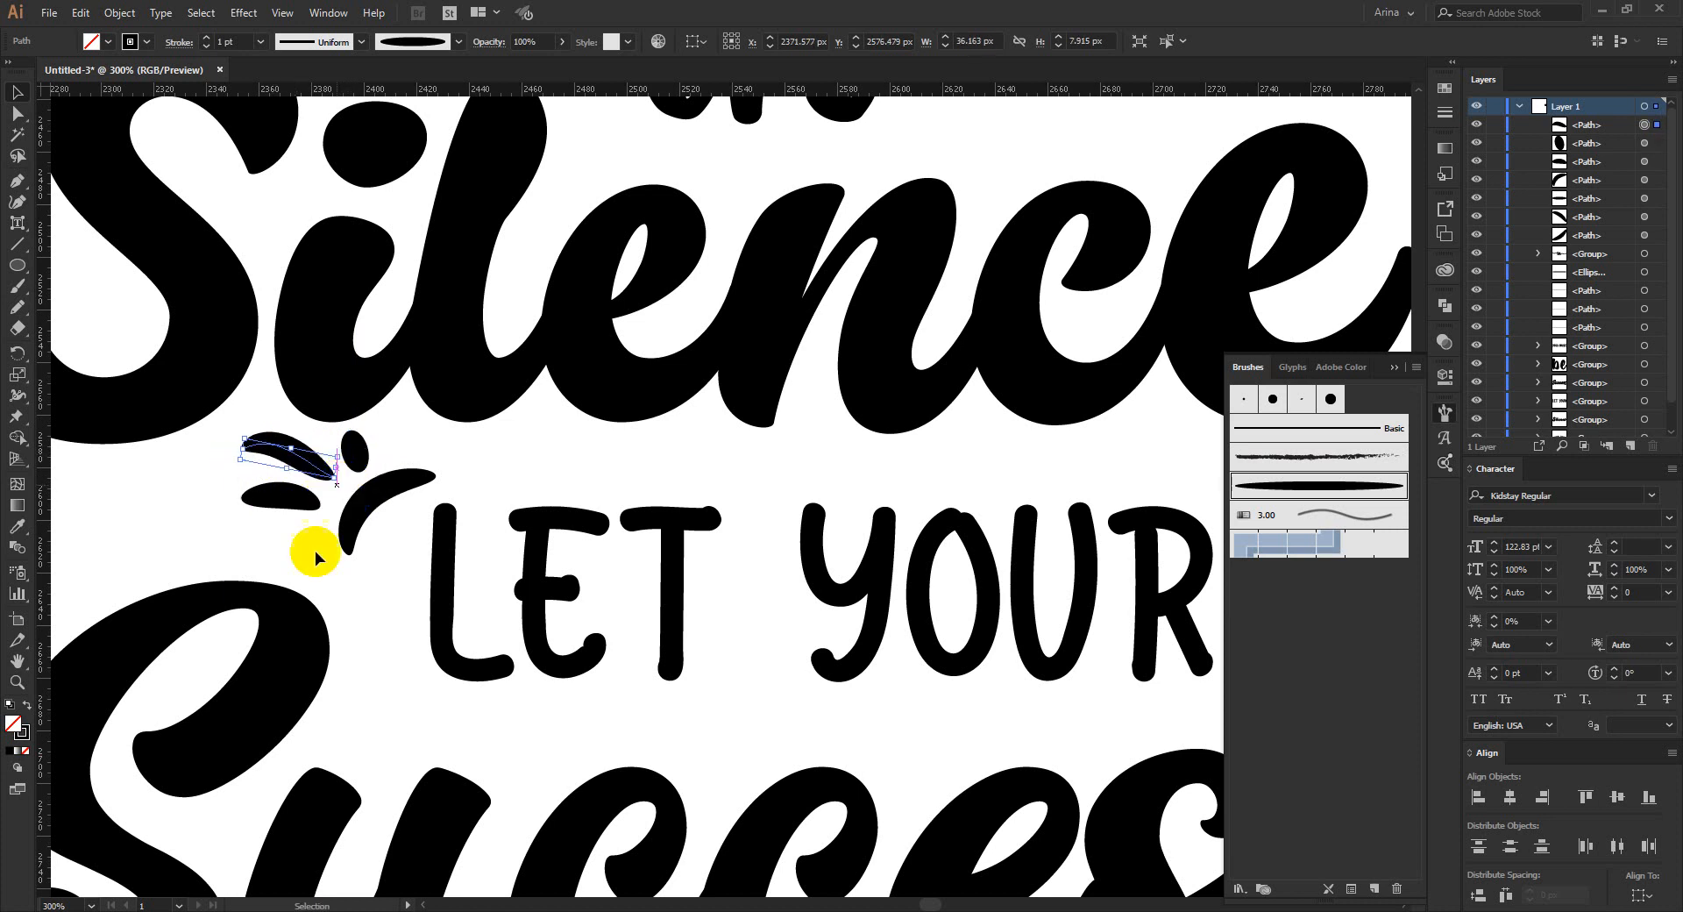
left_click(291, 405)
- Move the "in" lettering group with its heart and swashes down about 11 px toward "Silence"
scroll(291, 405, "down", 2)
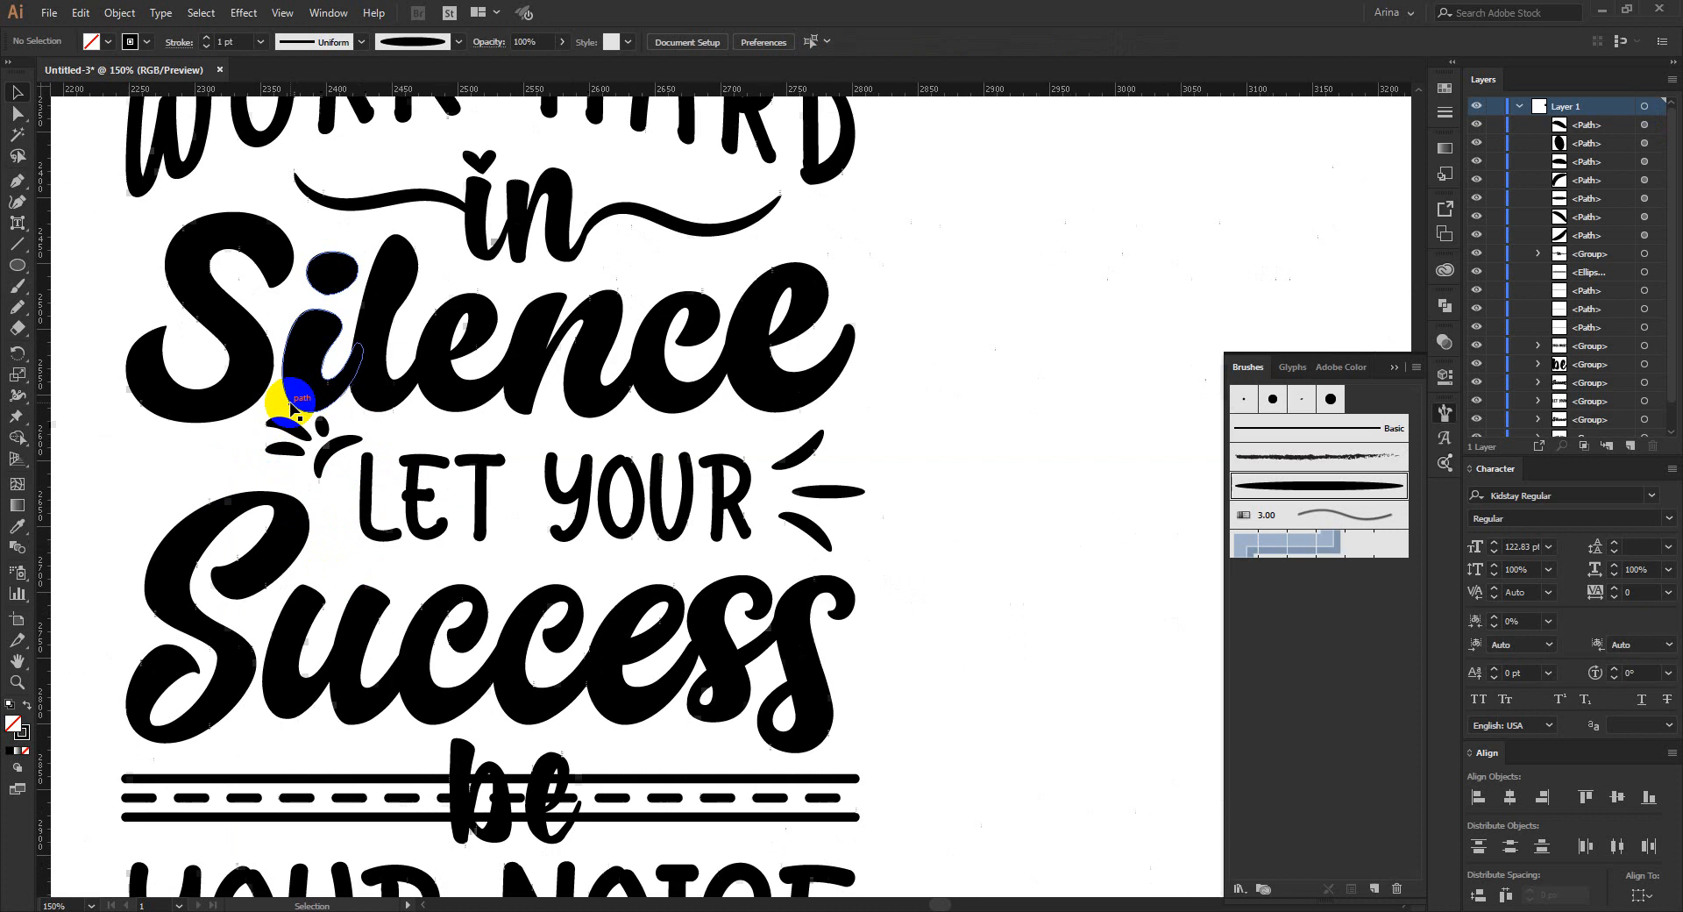
scroll(291, 405, "down", 1)
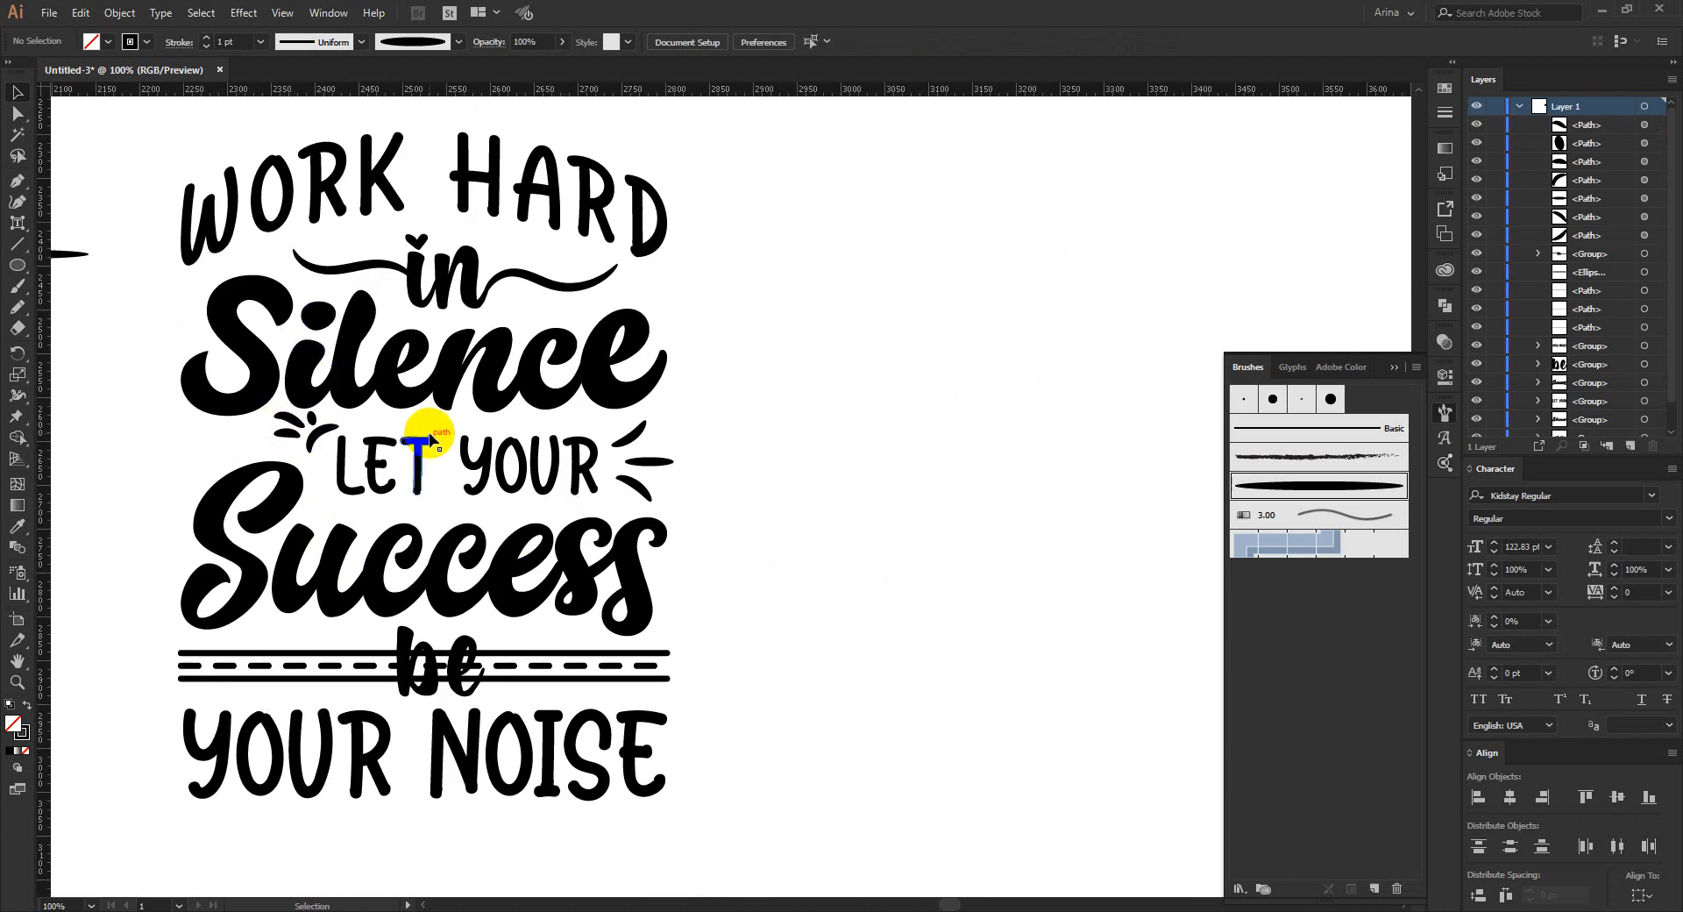
scroll(430, 439, "down", 1)
scroll(431, 439, "up", 2)
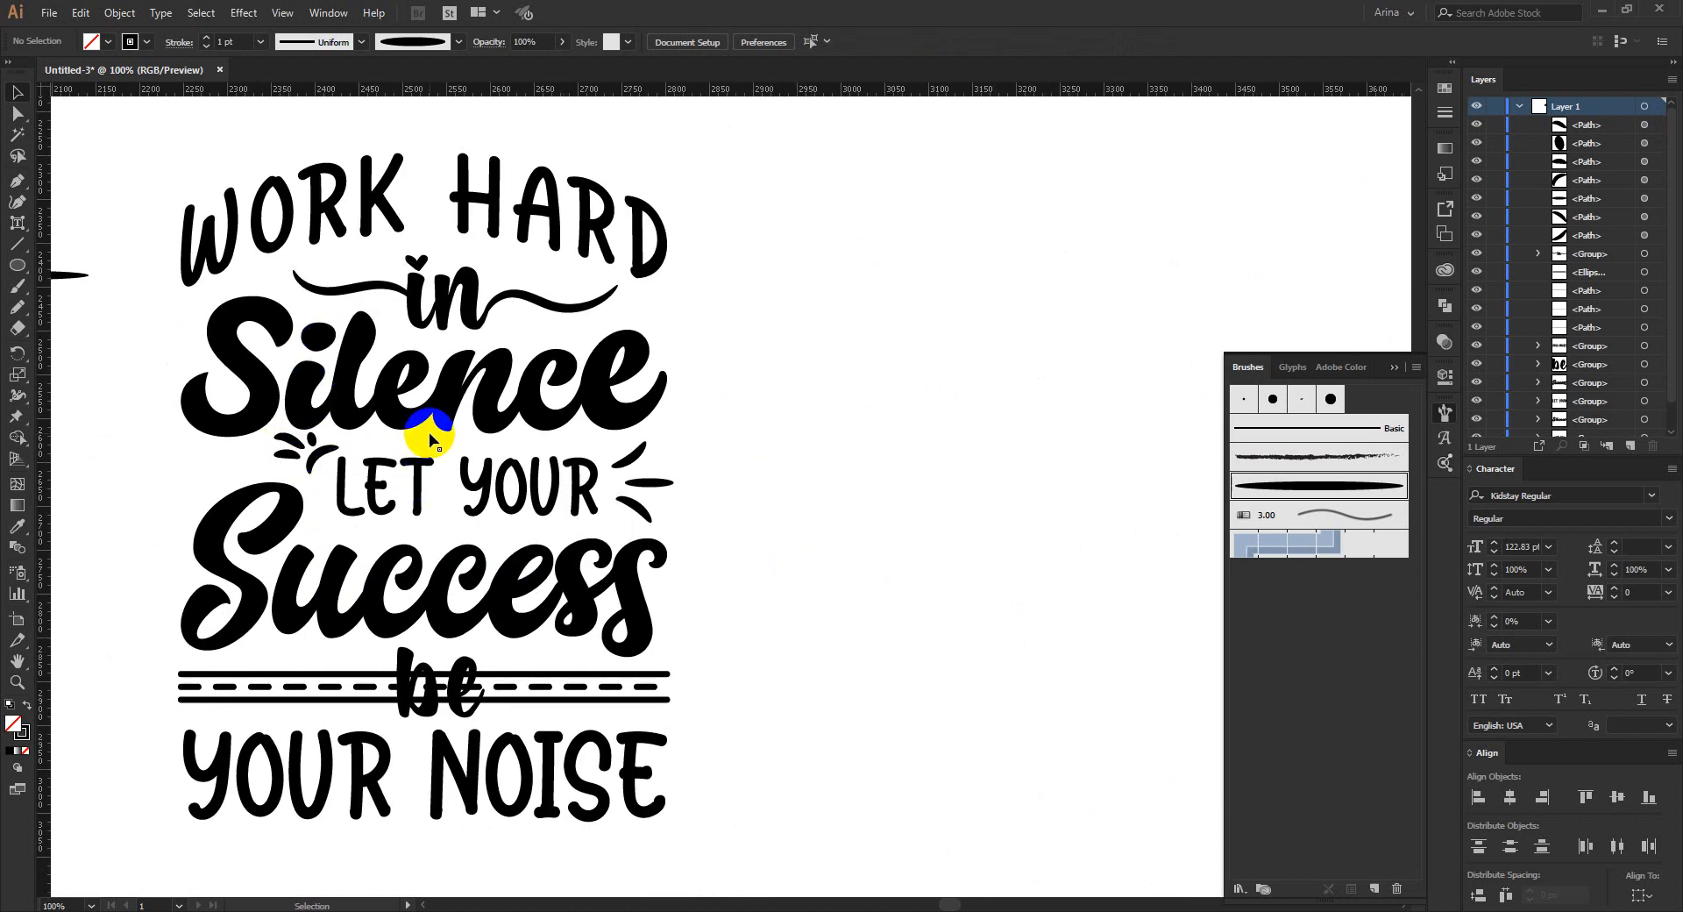
scroll(391, 109, "up", 1)
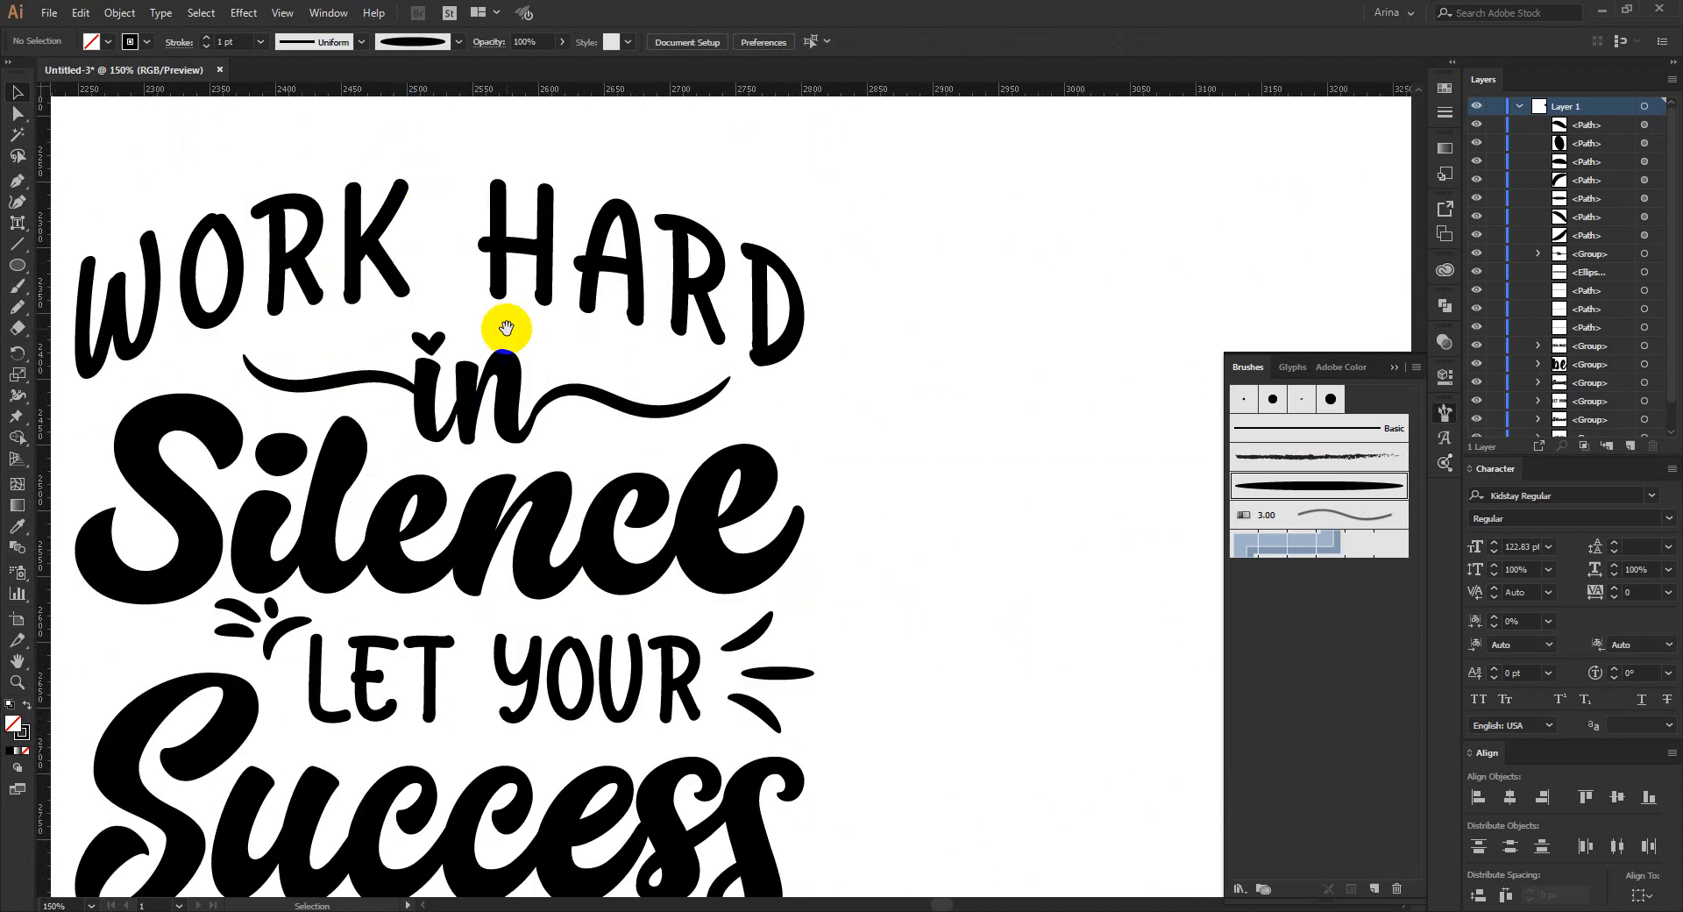
left_click_drag(505, 328, 640, 321)
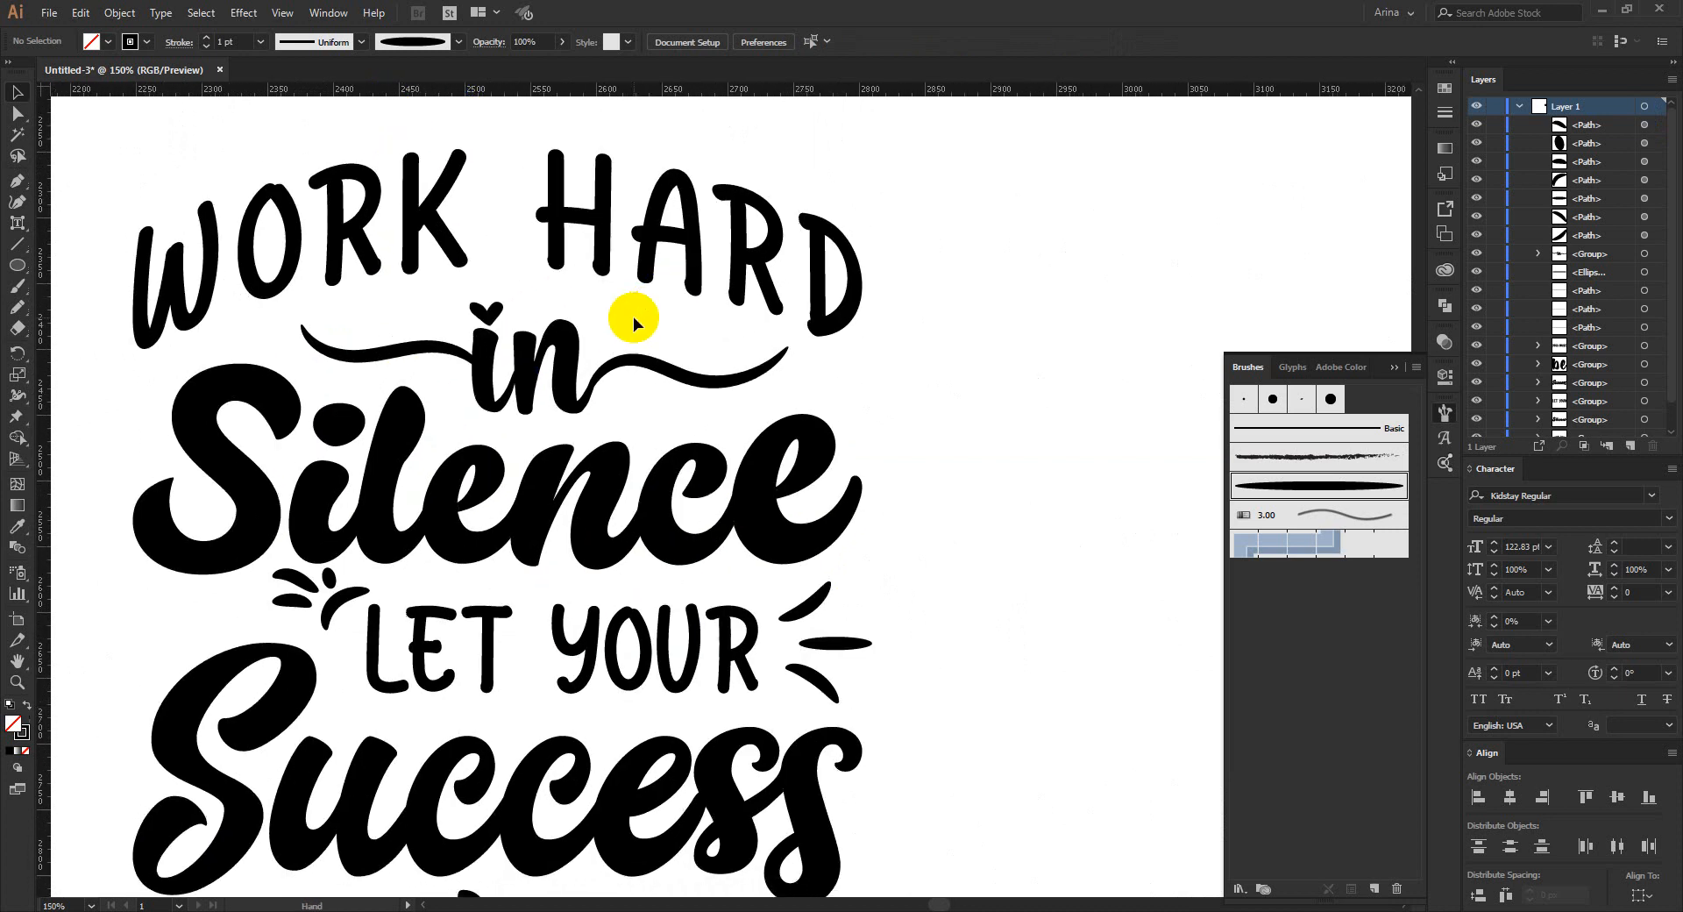
left_click(530, 351)
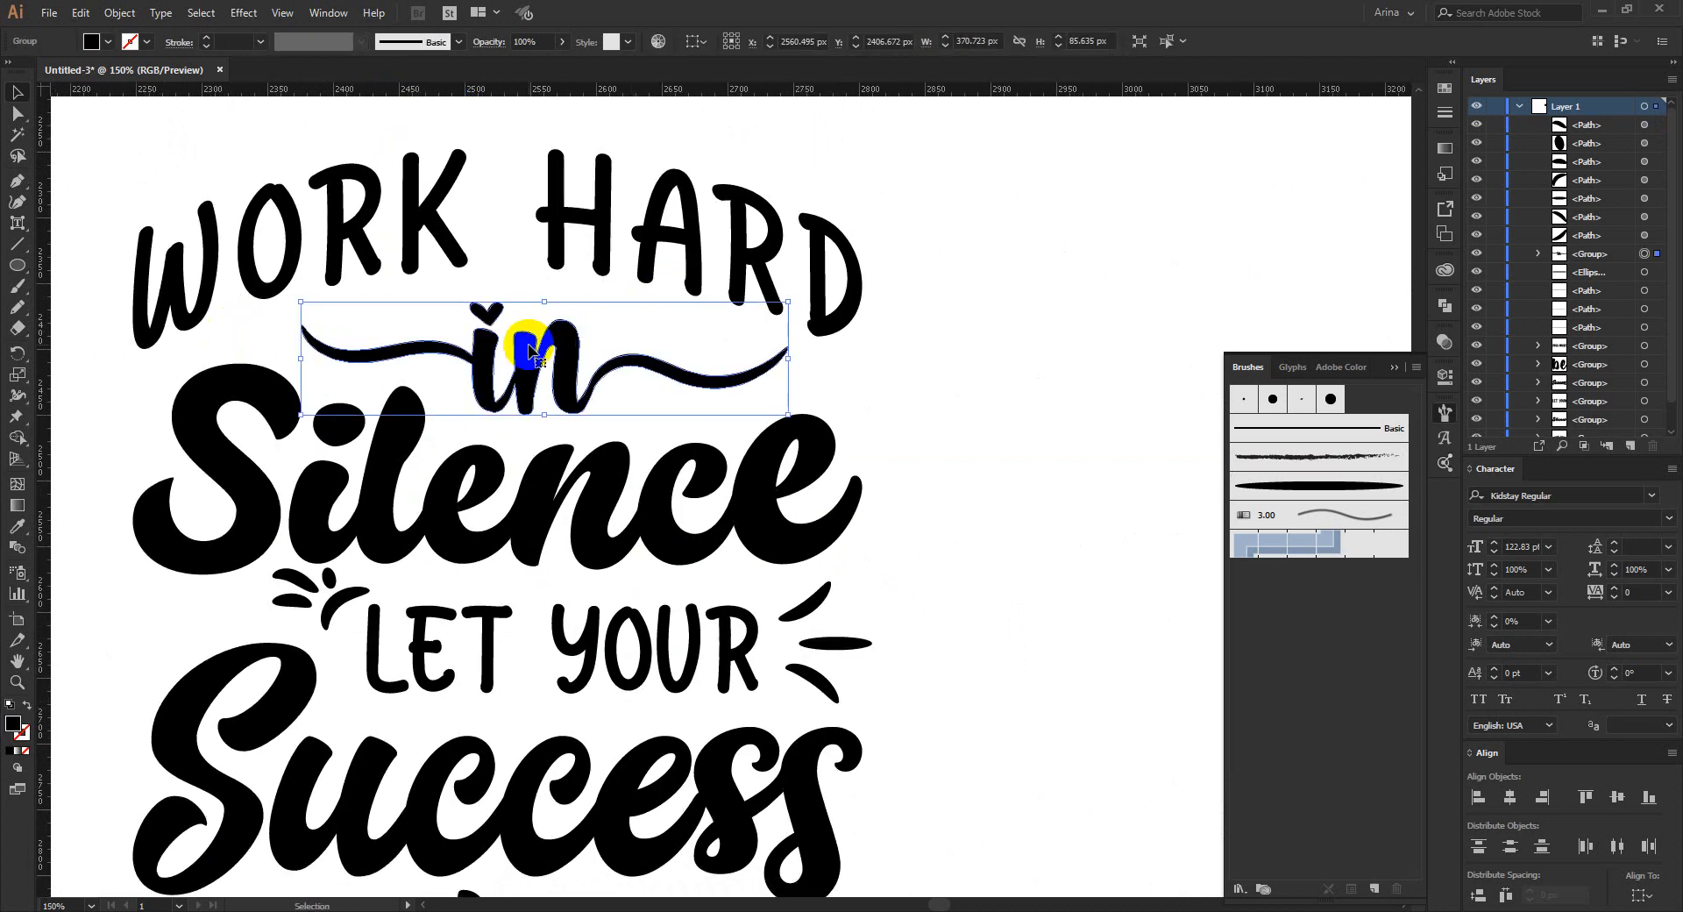
left_click_drag(531, 350, 530, 354)
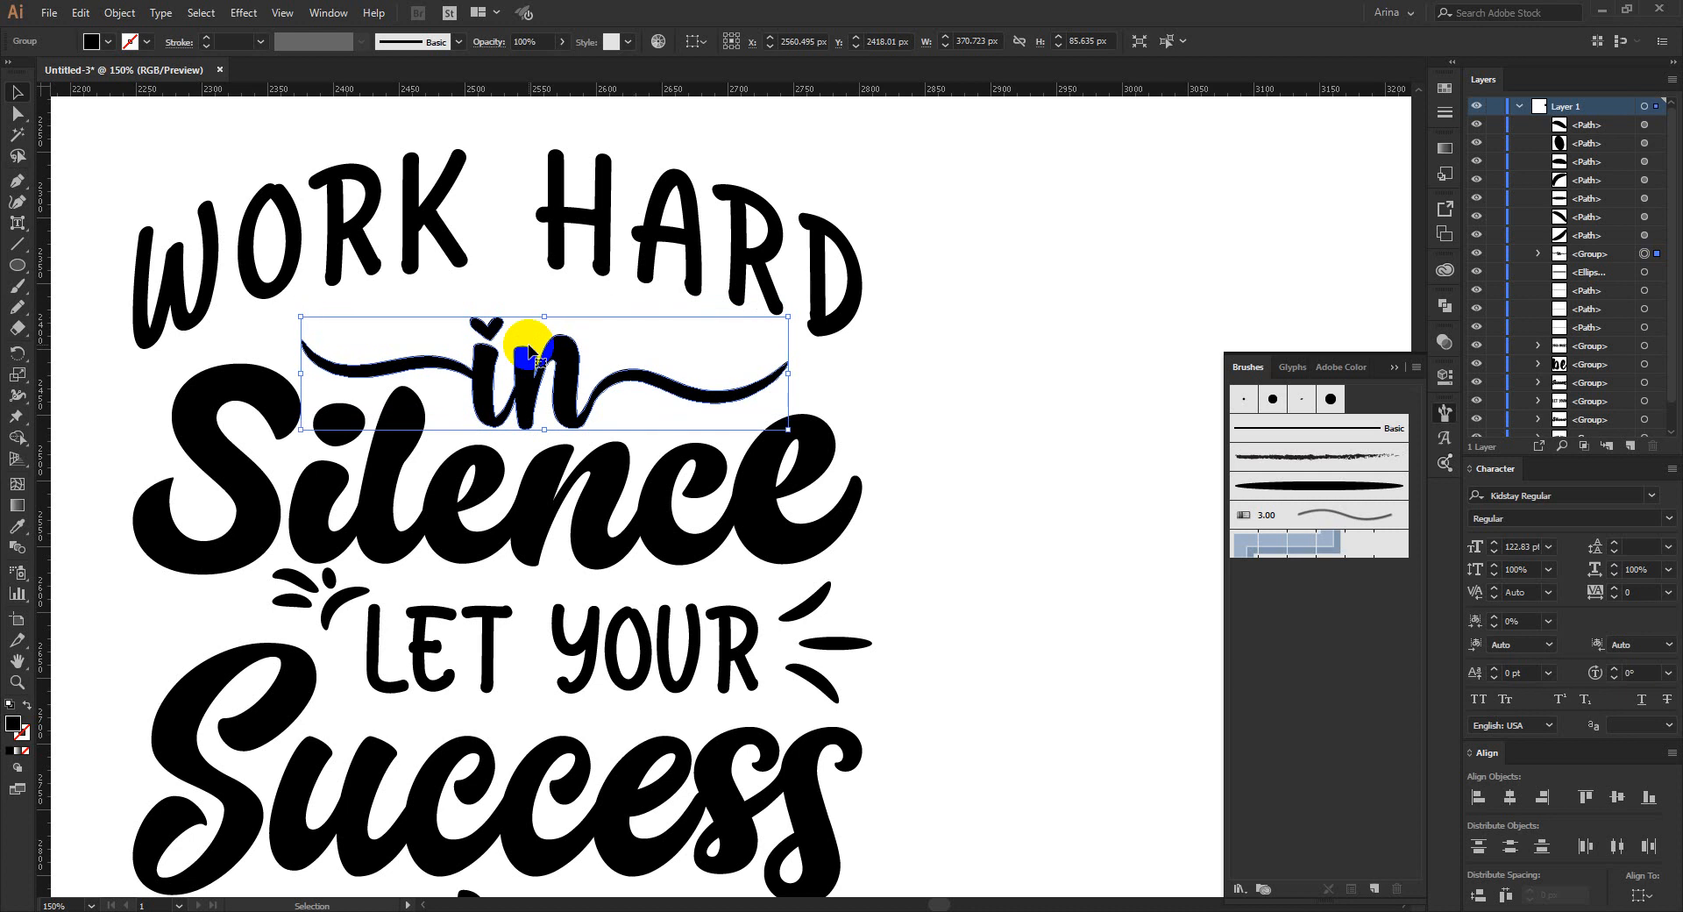
- Draw an arc about 540 px wide and 76 px high beneath "WORK HARD" with the Curvature tool and nudge it down slightly
left_click(16, 201)
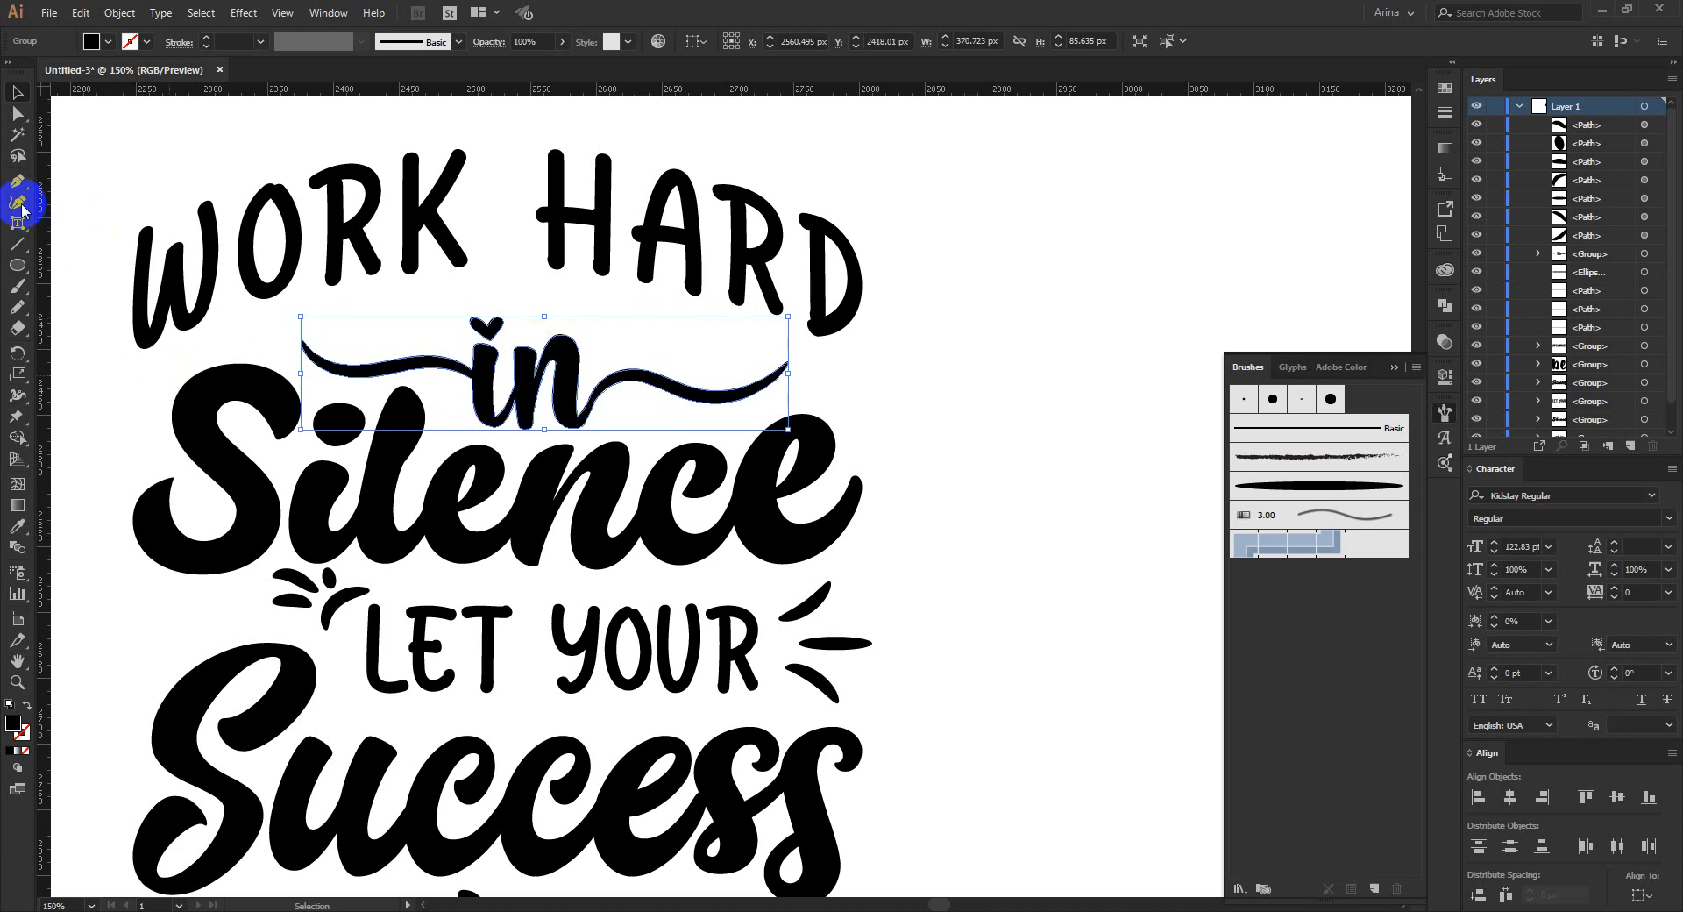
left_click(145, 377)
left_click(475, 278)
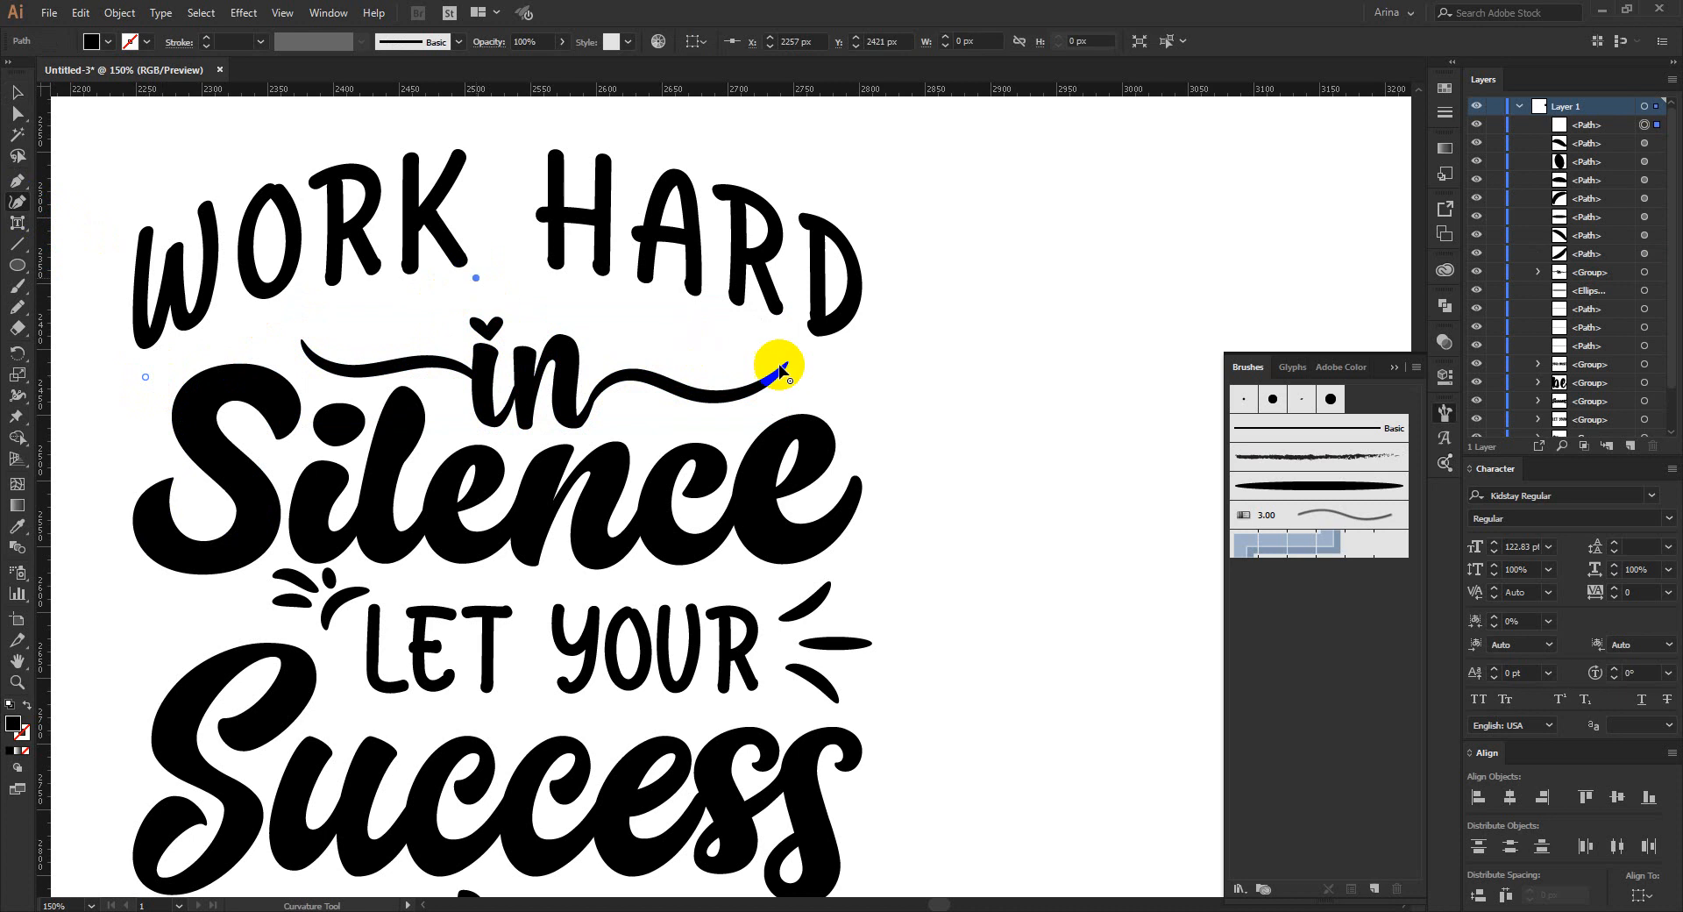
left_click(855, 377)
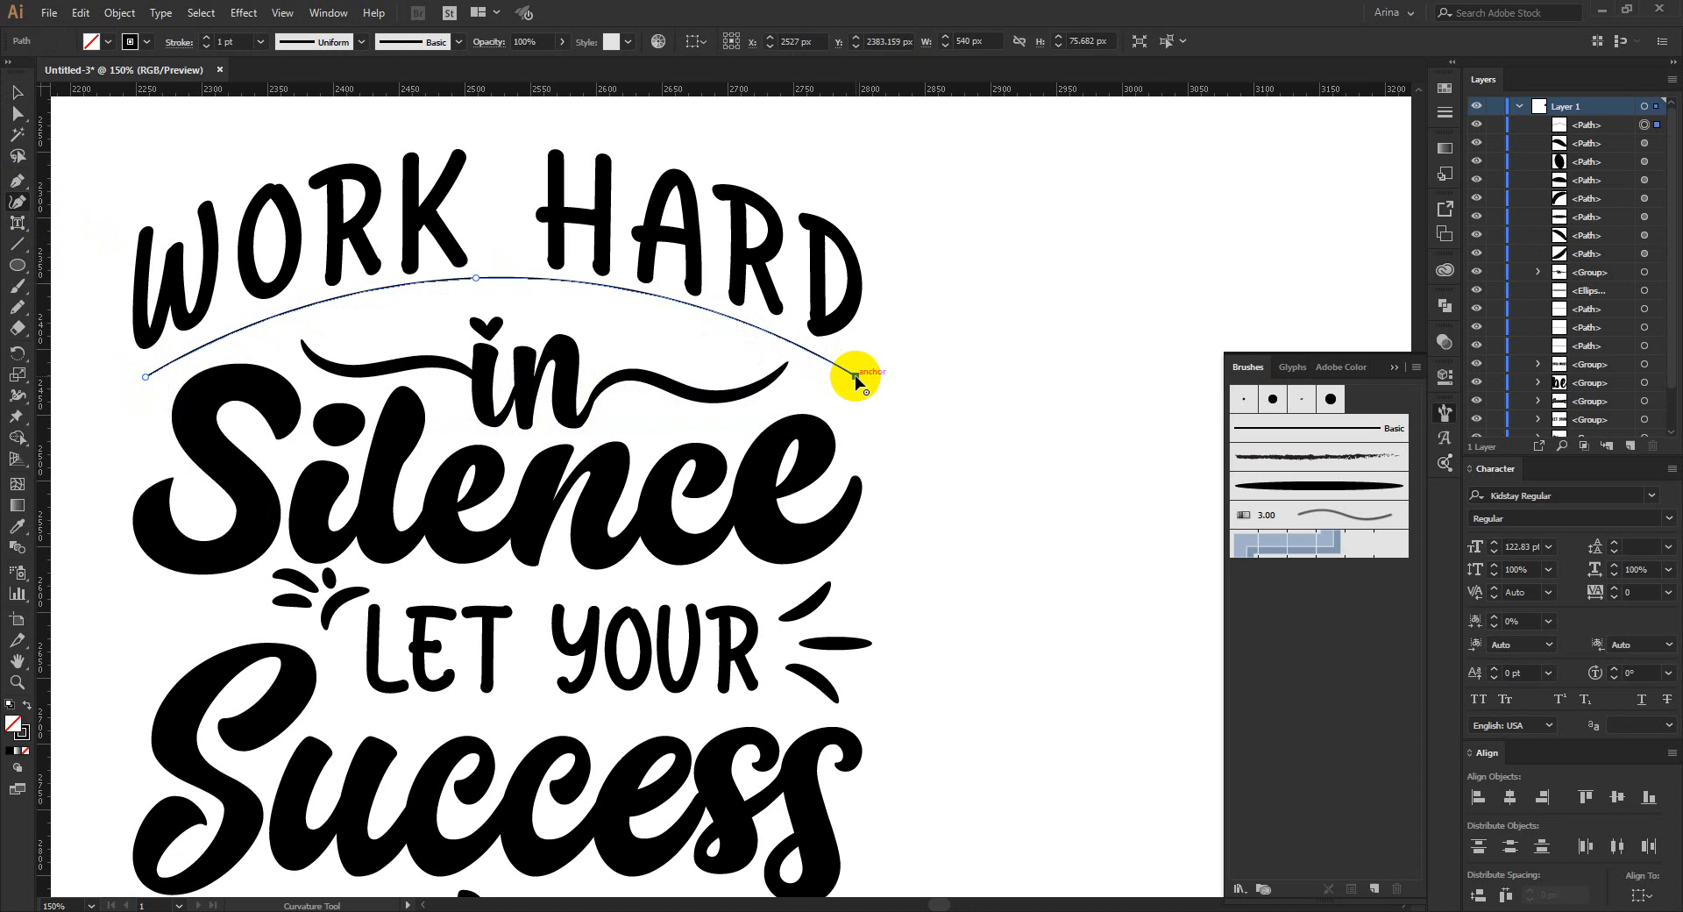
key("v")
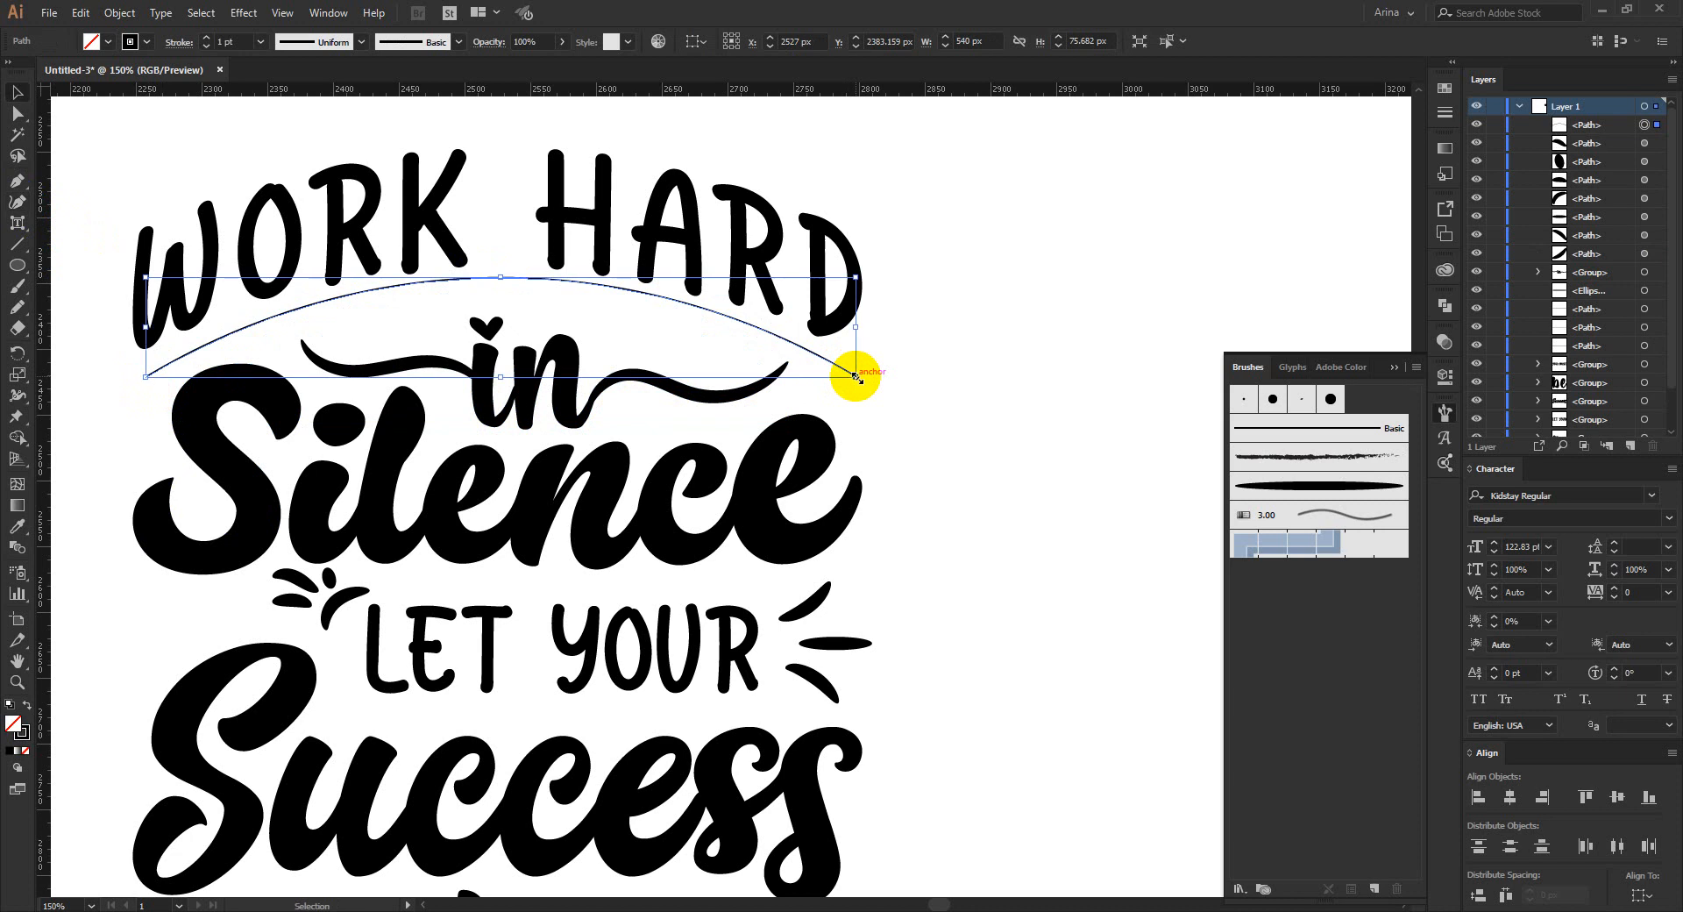
left_click_drag(856, 376, 858, 379)
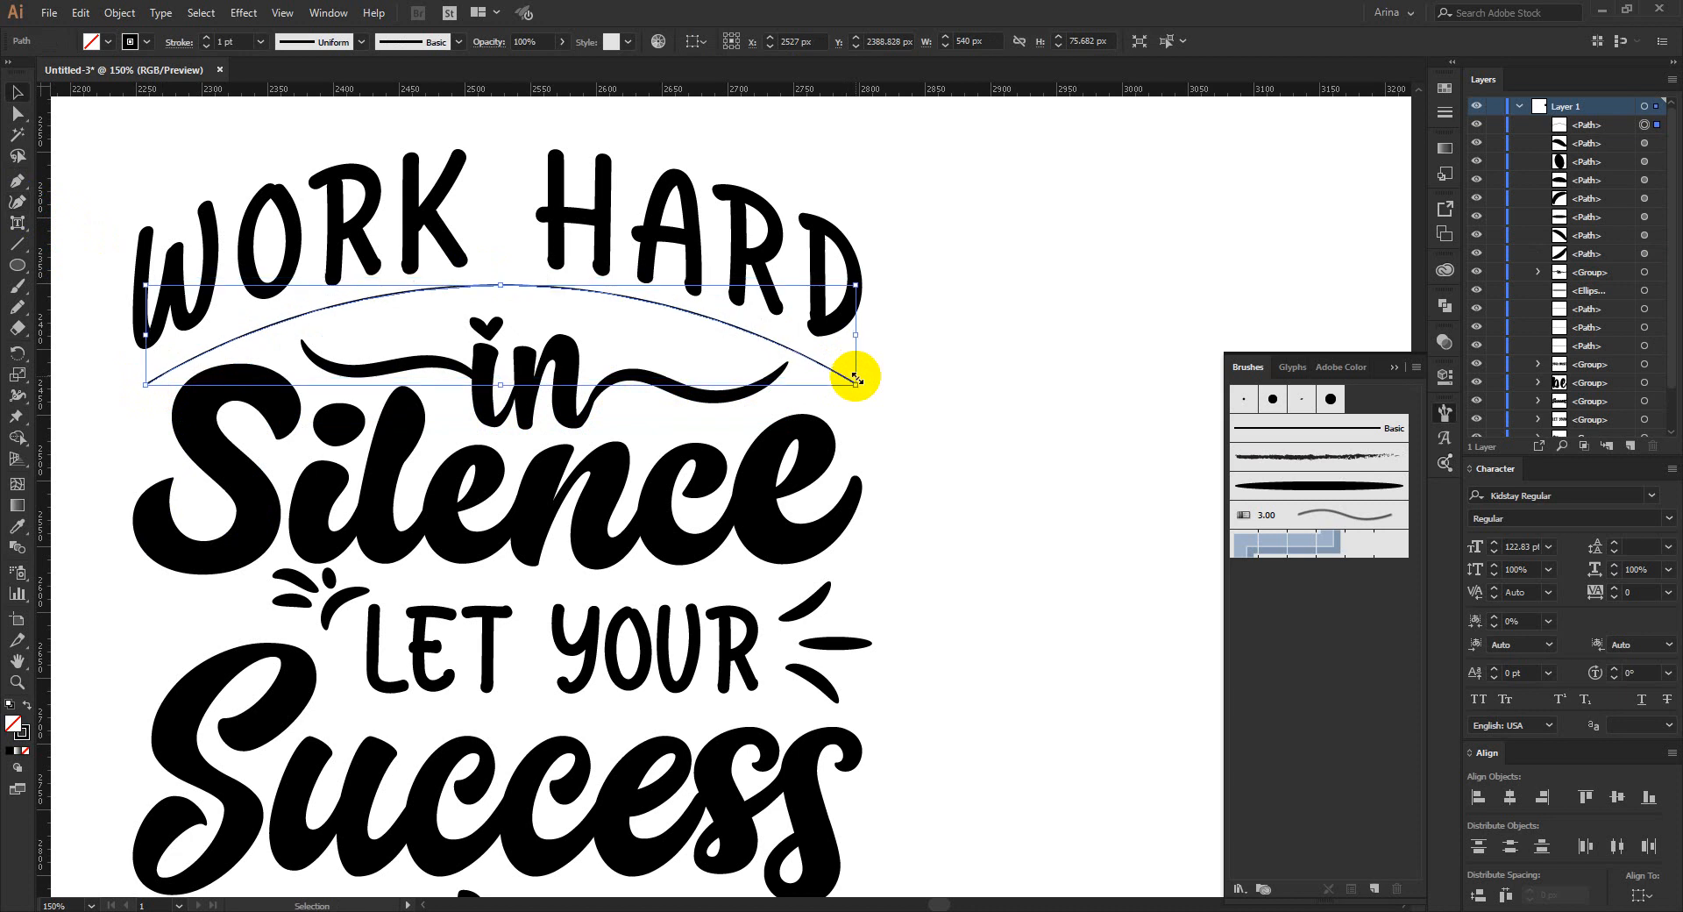
- Apply the dashed line's 7 pt stroke appearance from behind "be" to the new arc with the Eyedropper, then deselect it
scroll(575, 365, "down", 1)
scroll(481, 332, "down", 2)
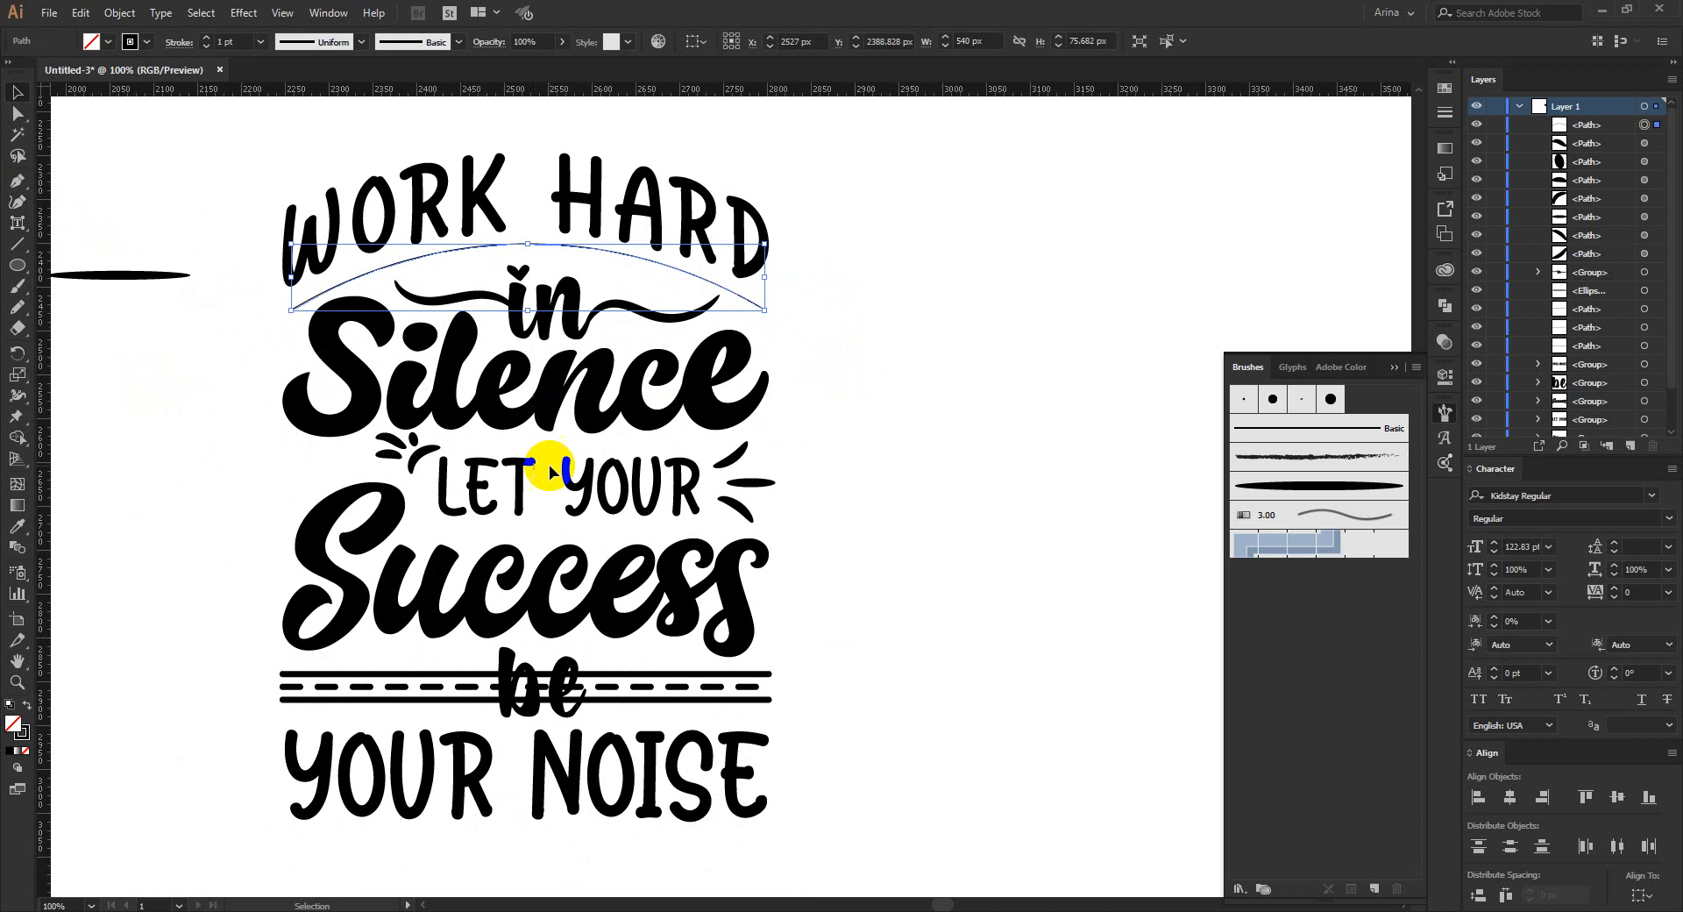
scroll(549, 465, "up", 1)
key("i")
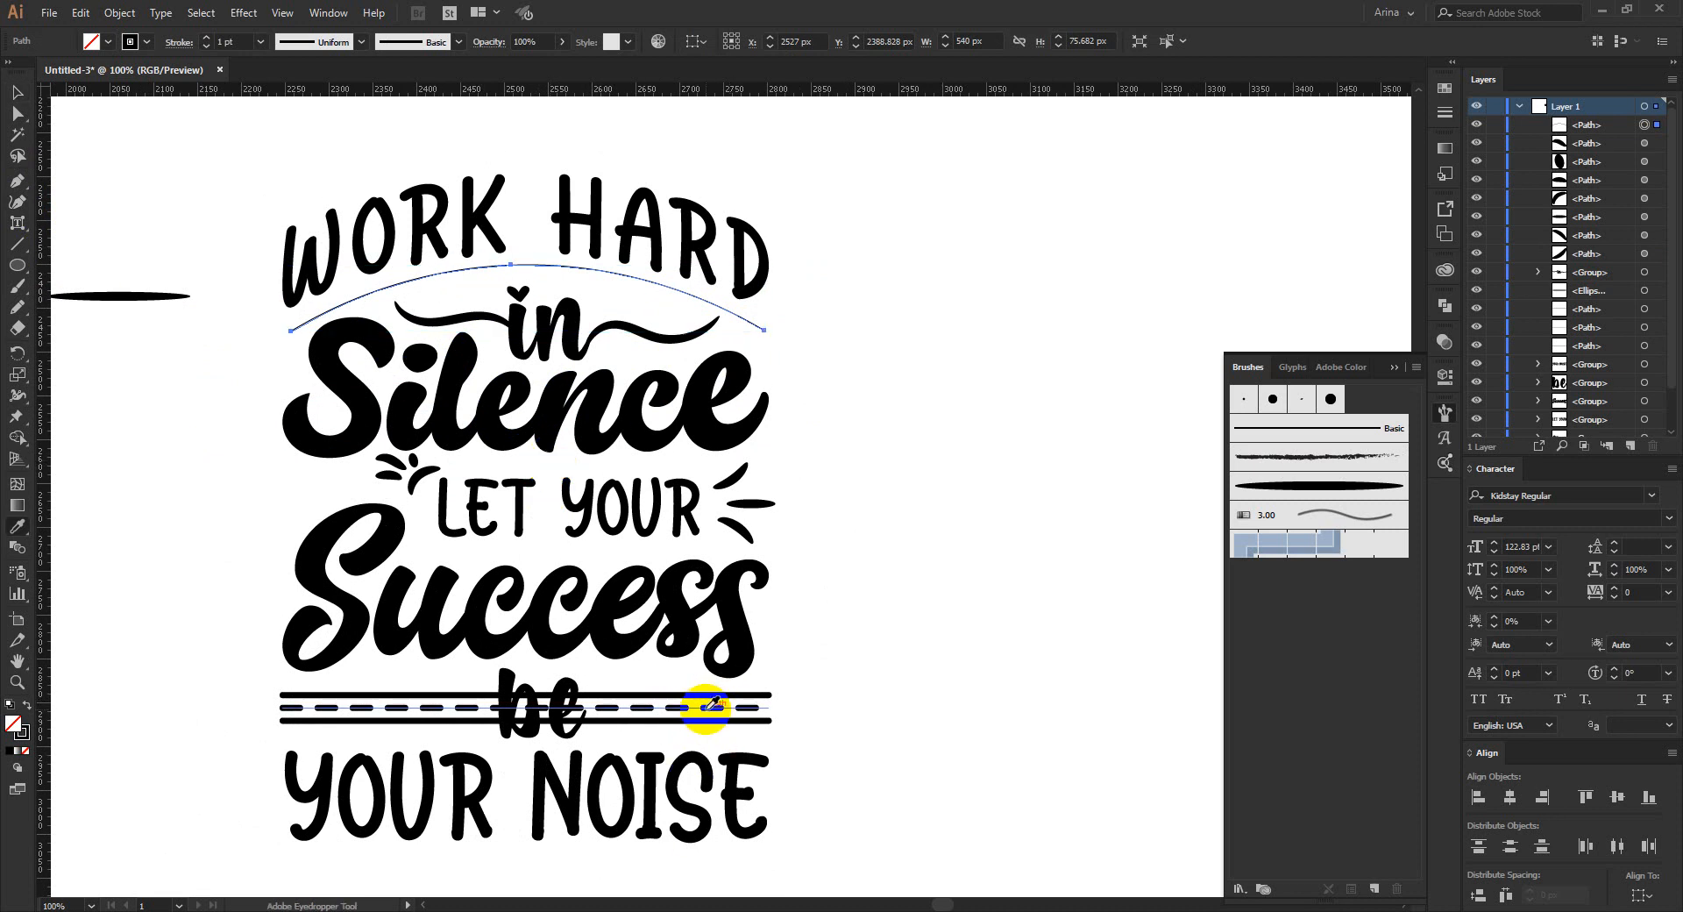
left_click(707, 707)
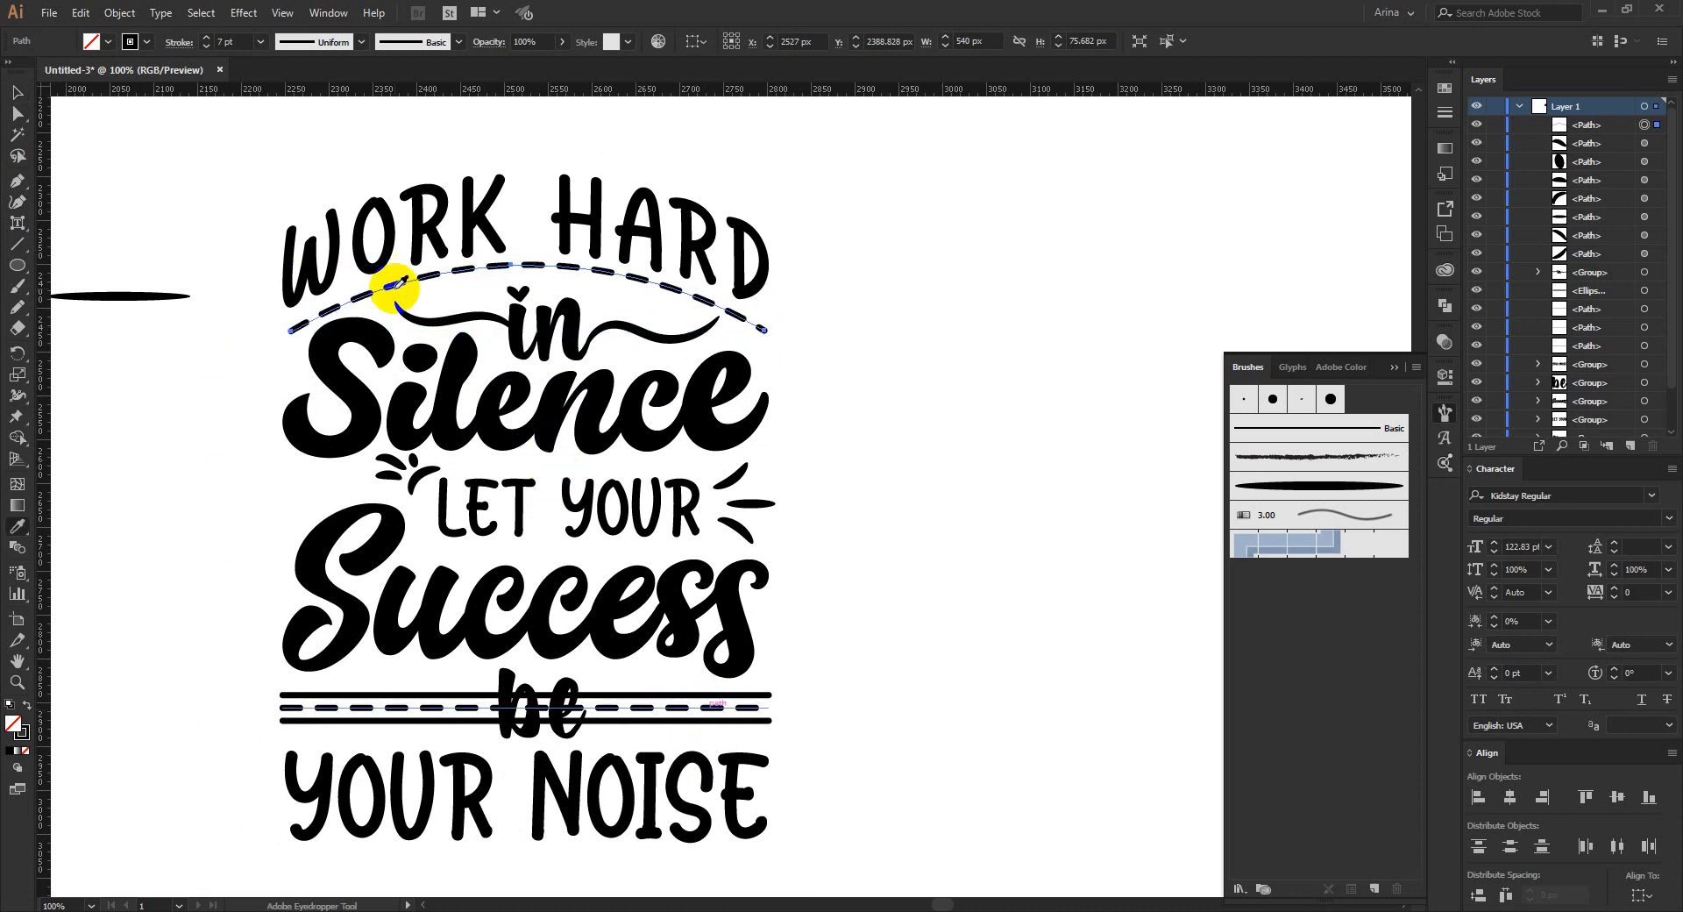
left_click(20, 92)
left_click(828, 369)
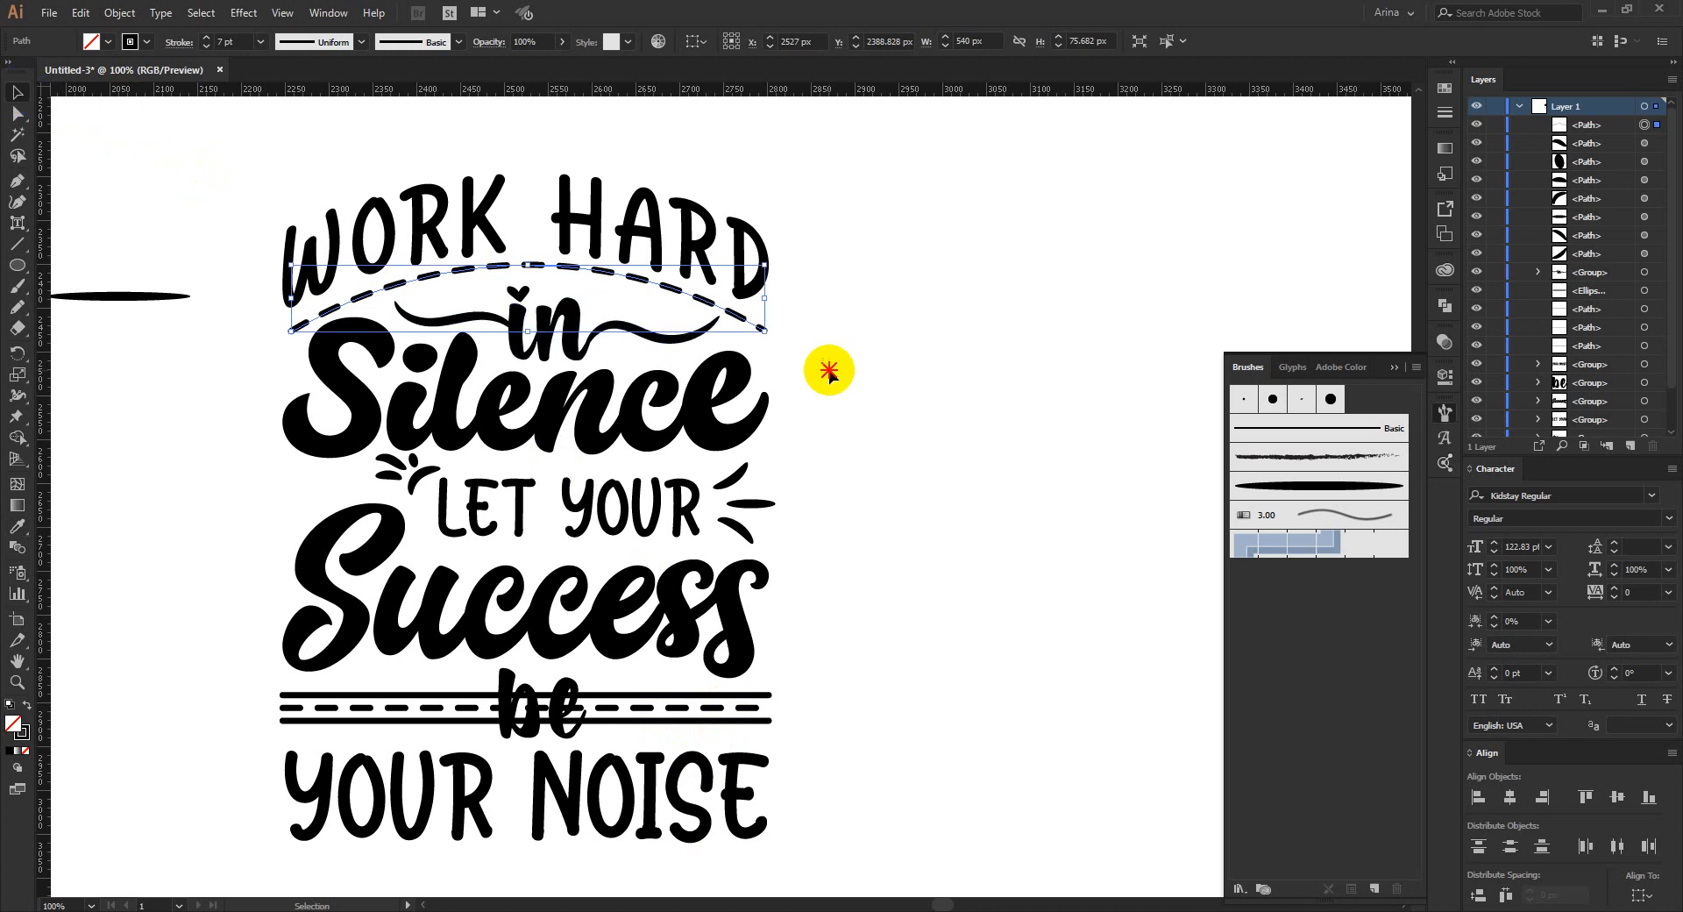
- Deselect the dashed arc and set up the Paintbrush with the tapered ellipse art brush at 1 pt
left_click(279, 484)
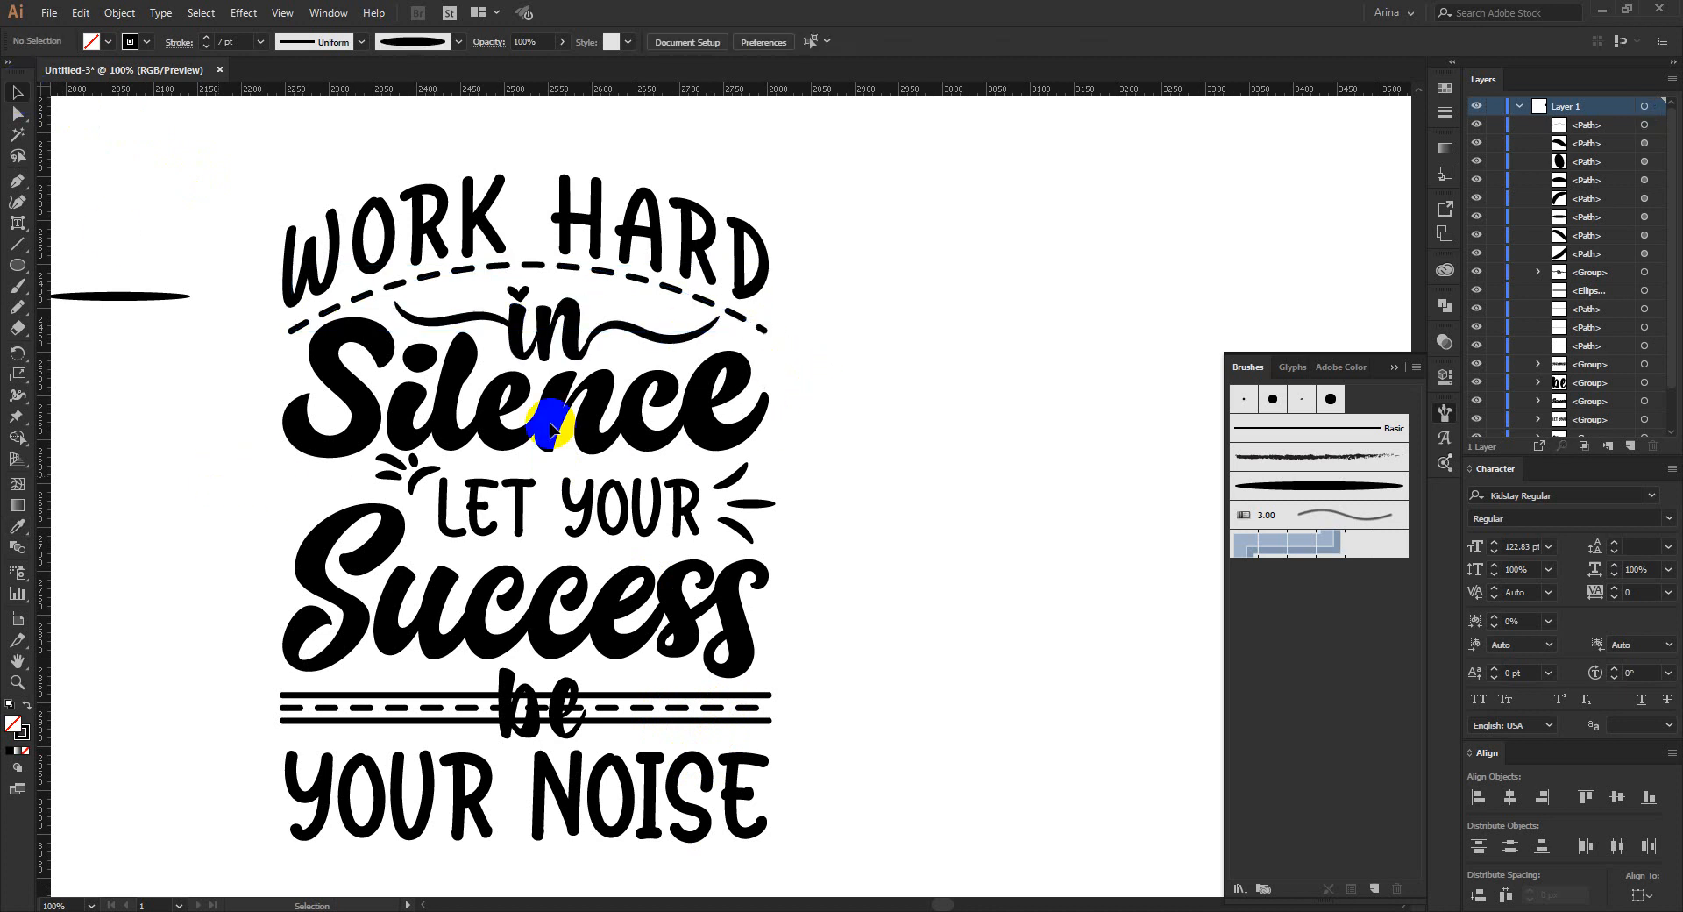
scroll(676, 423, "down", 1)
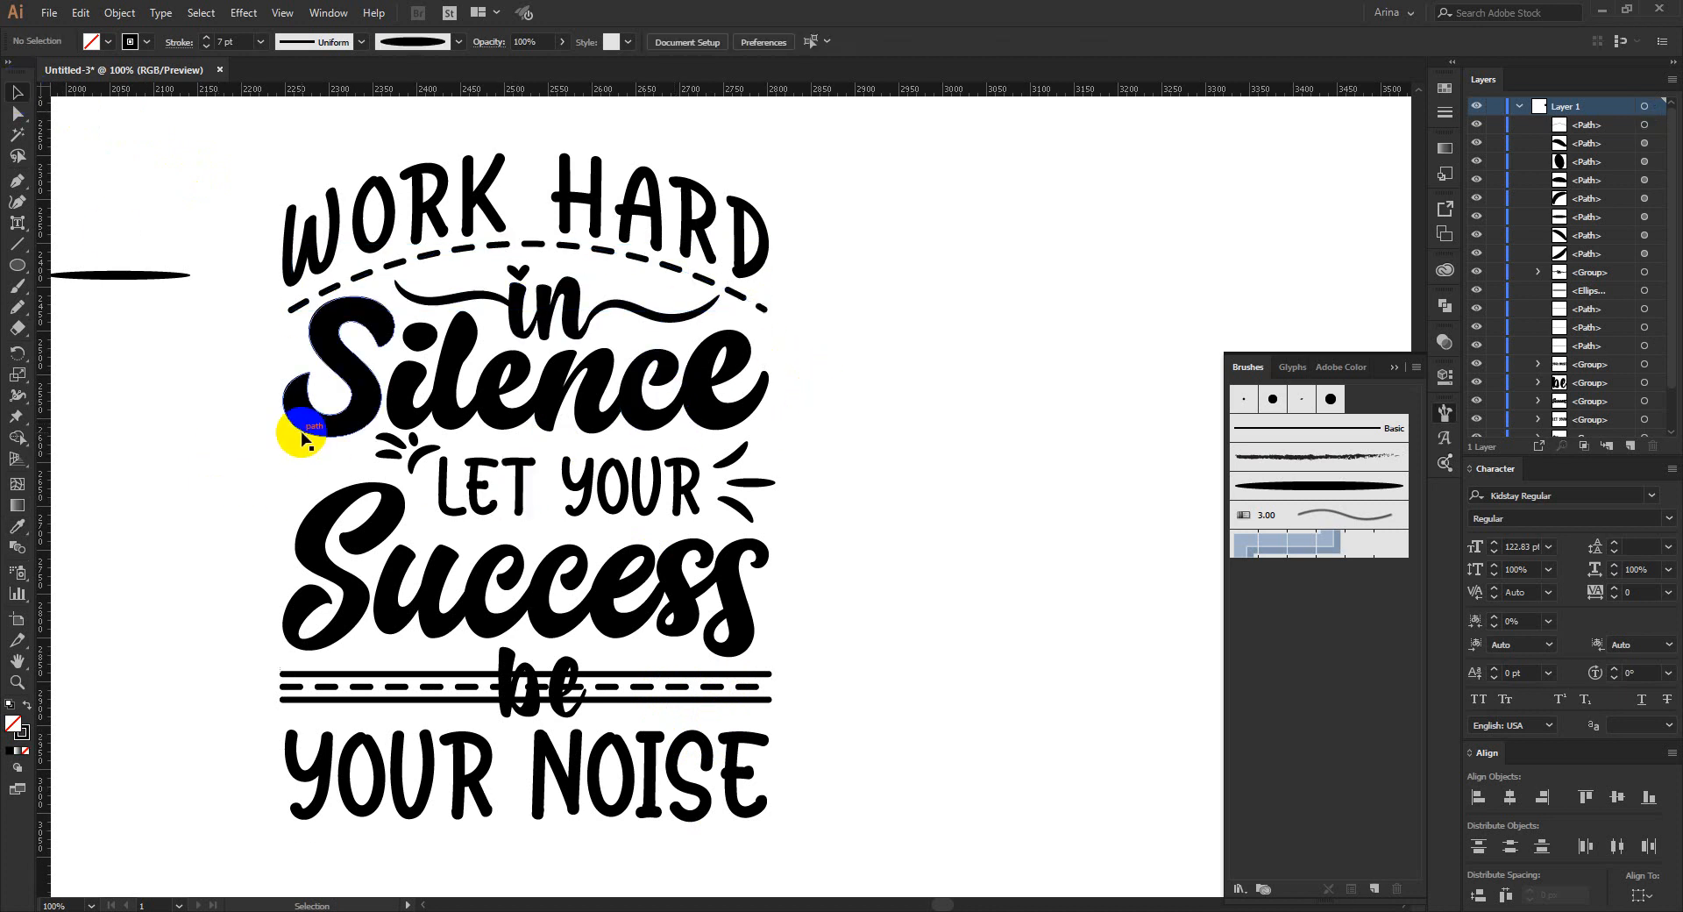
scroll(306, 497, "up", 1)
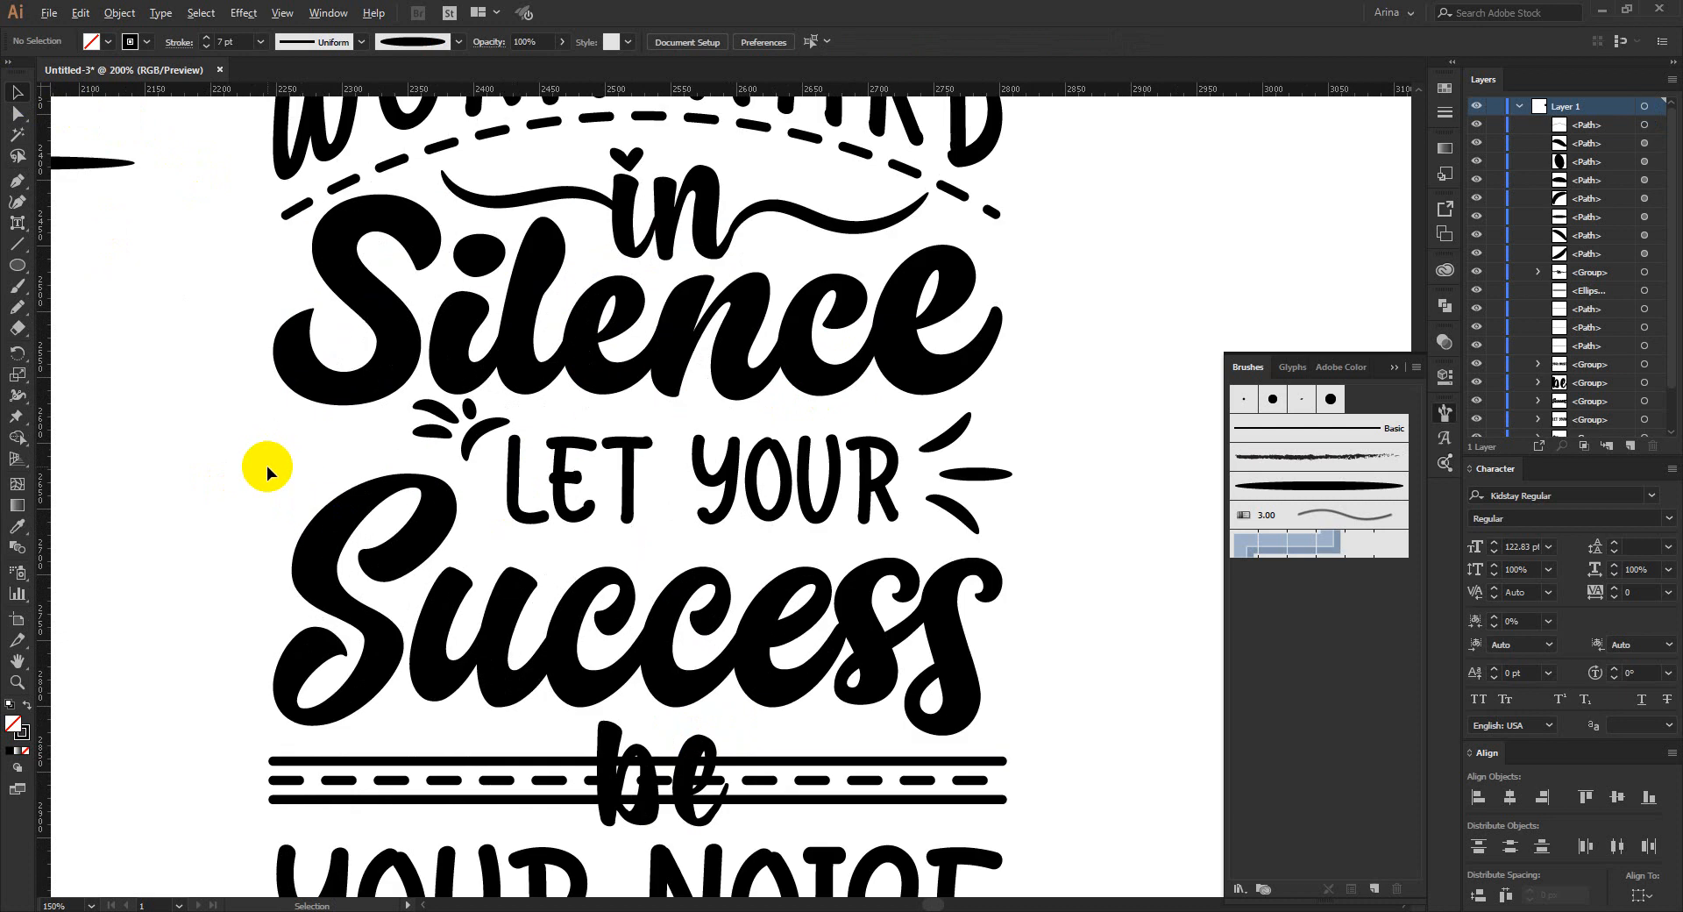
scroll(267, 466, "up", 1)
key("b")
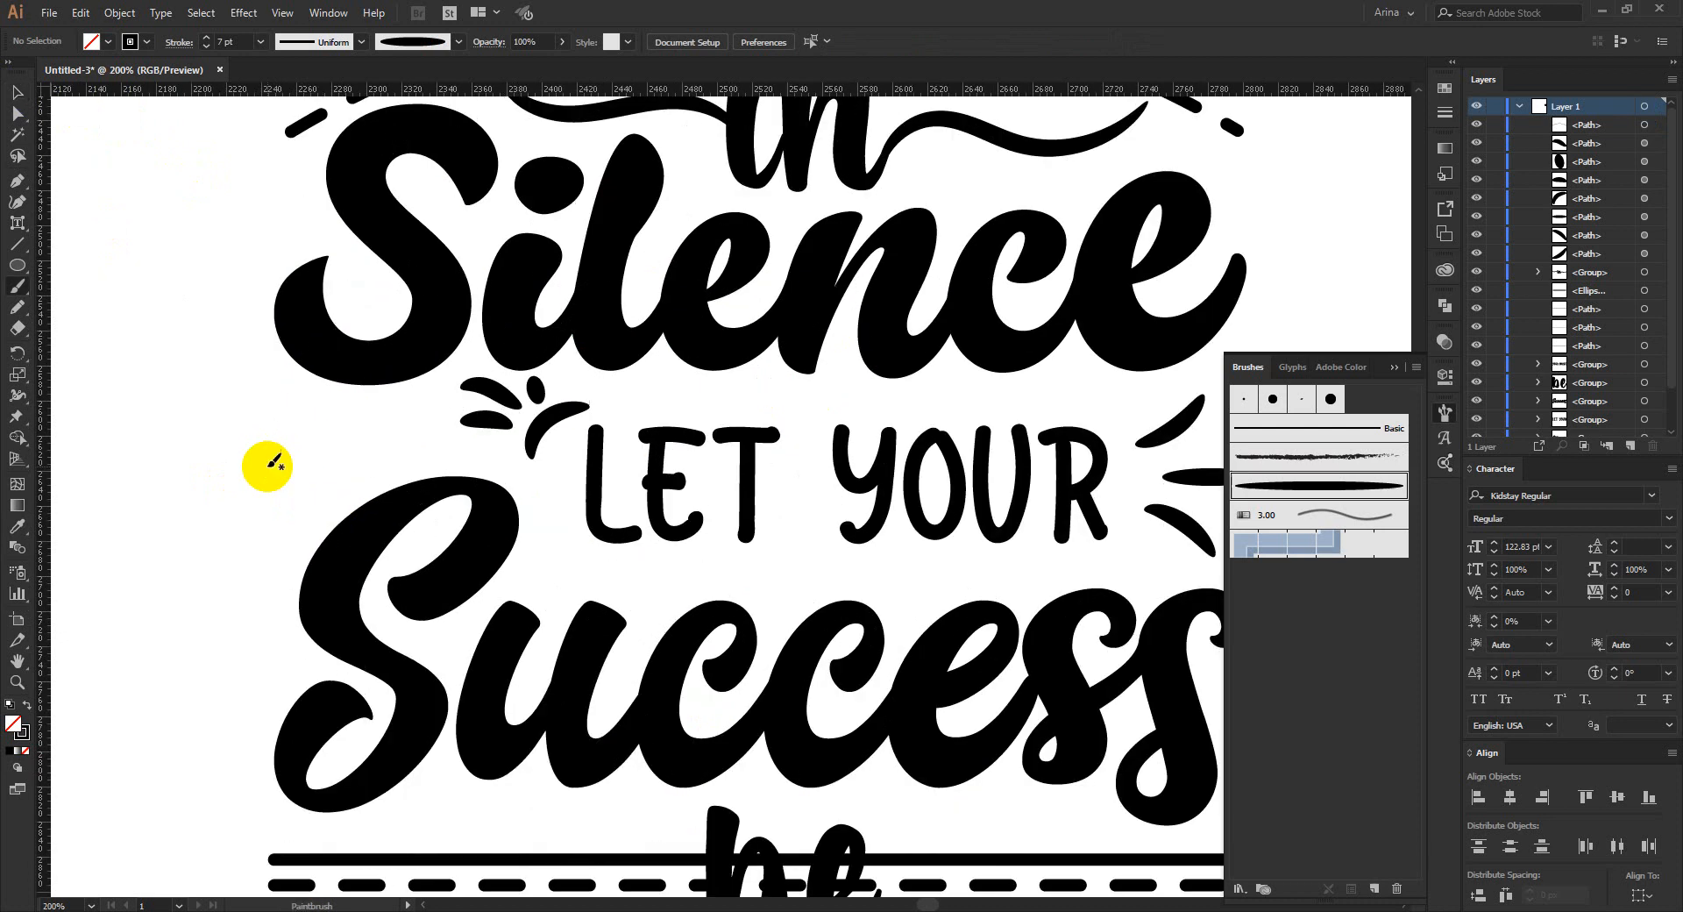
left_click(1286, 484)
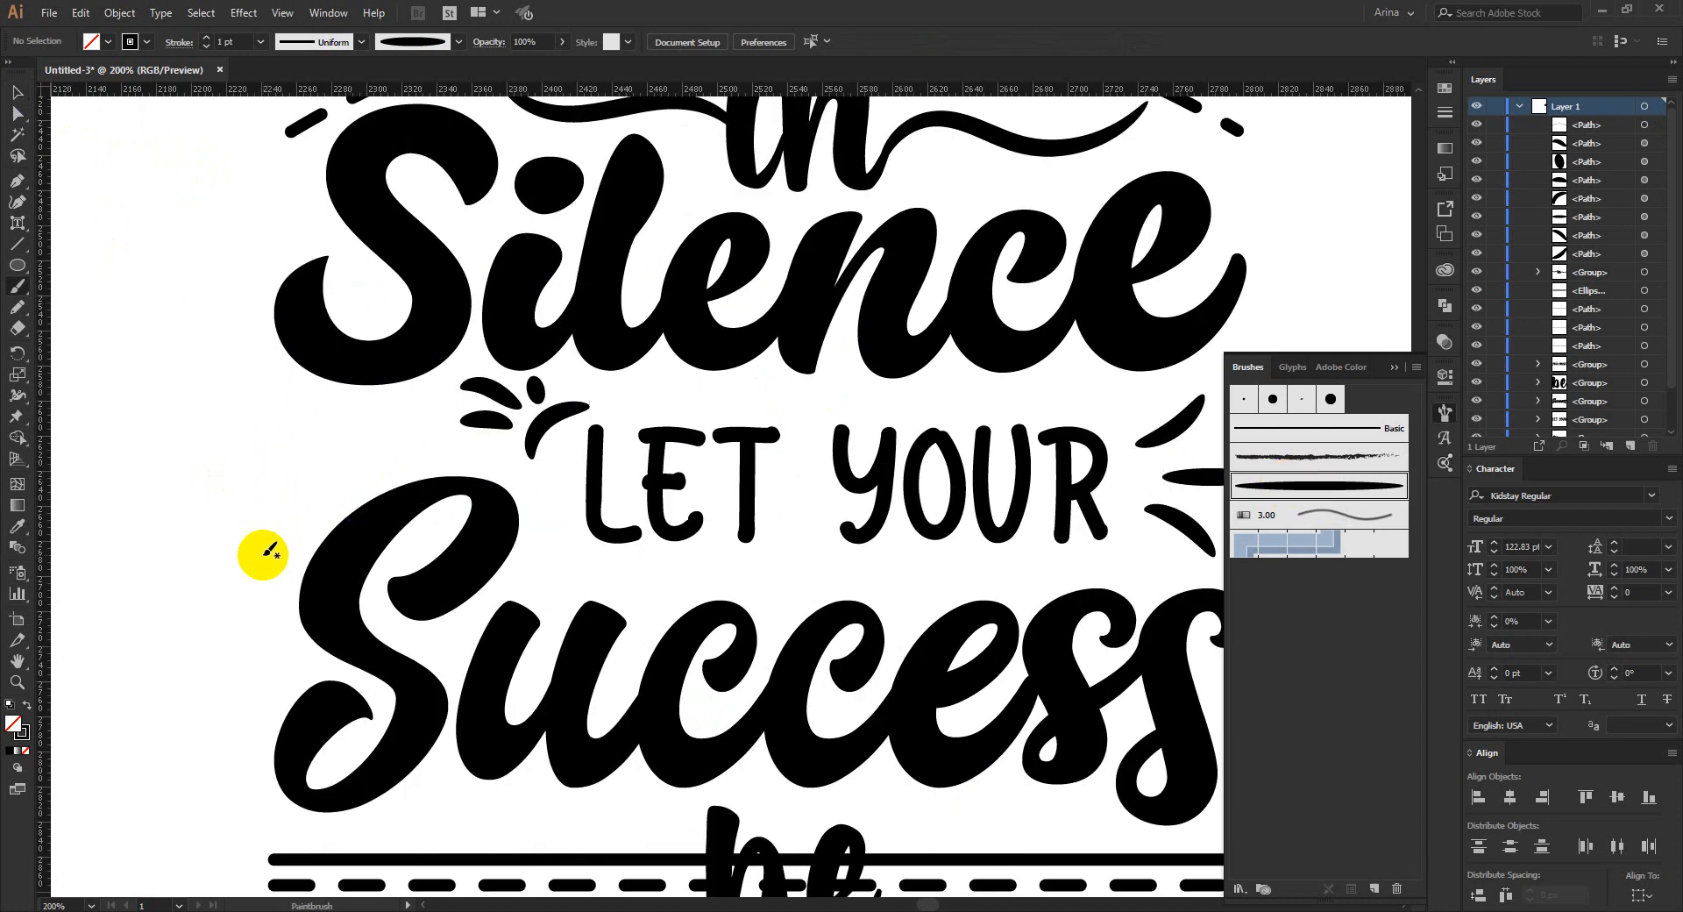
mouse_move(261, 555)
left_mouse_down()
mouse_move(317, 468)
mouse_move(400, 442)
left_mouse_up()
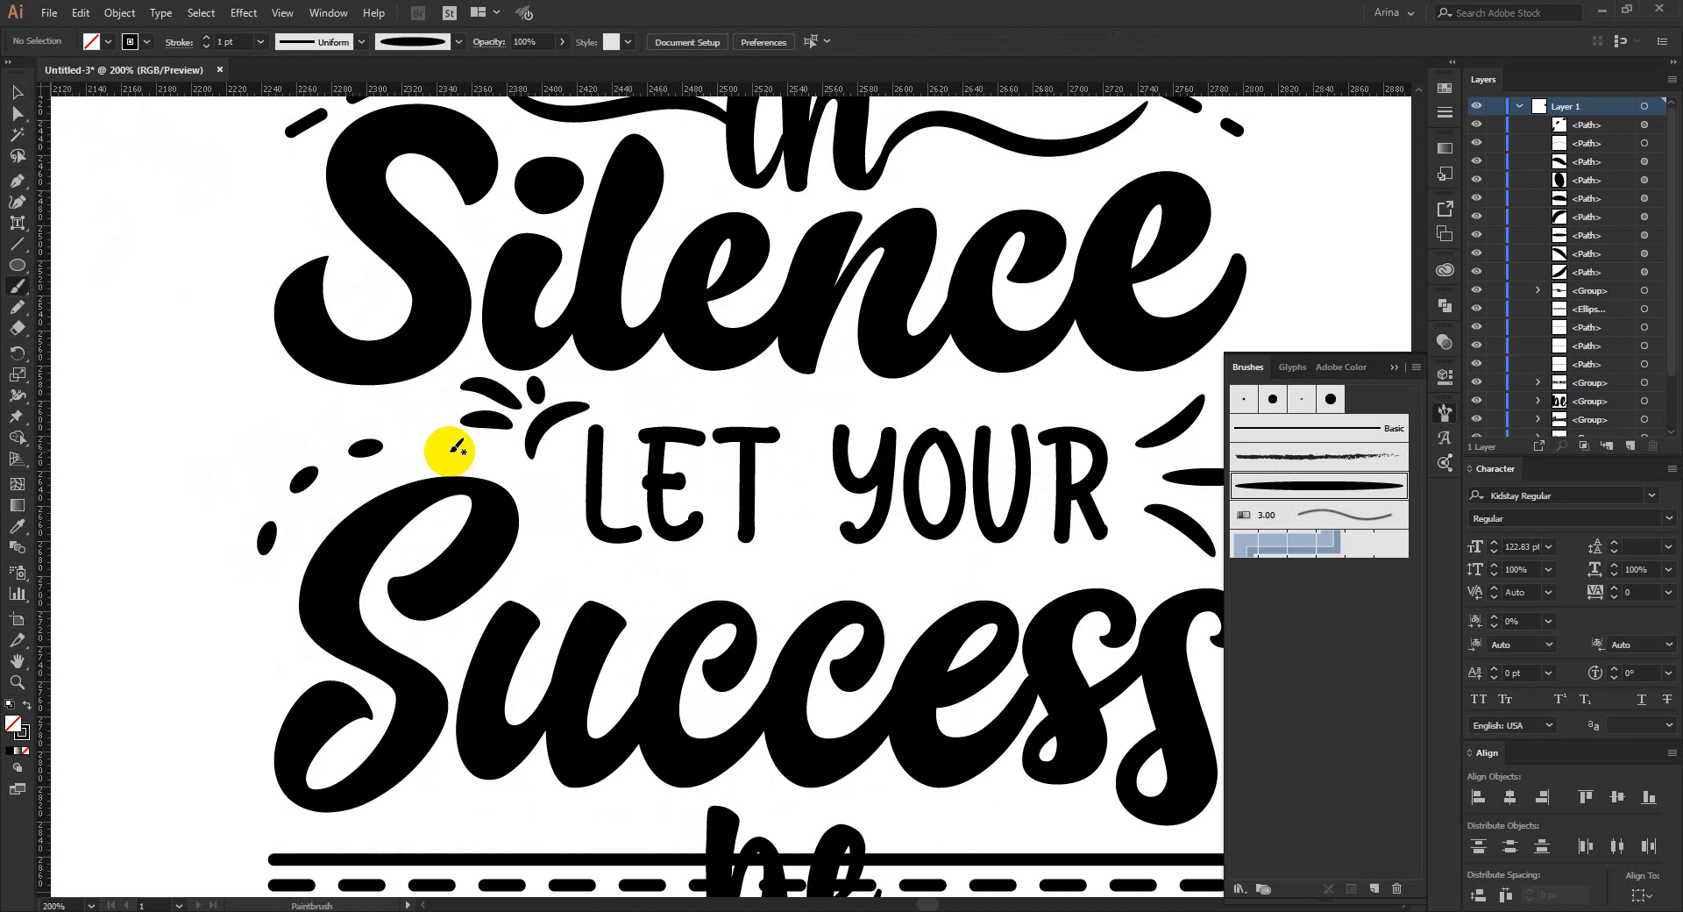
key("ctrl+z")
mouse_move(283, 559)
left_mouse_down()
mouse_move(331, 493)
mouse_move(408, 457)
left_mouse_up()
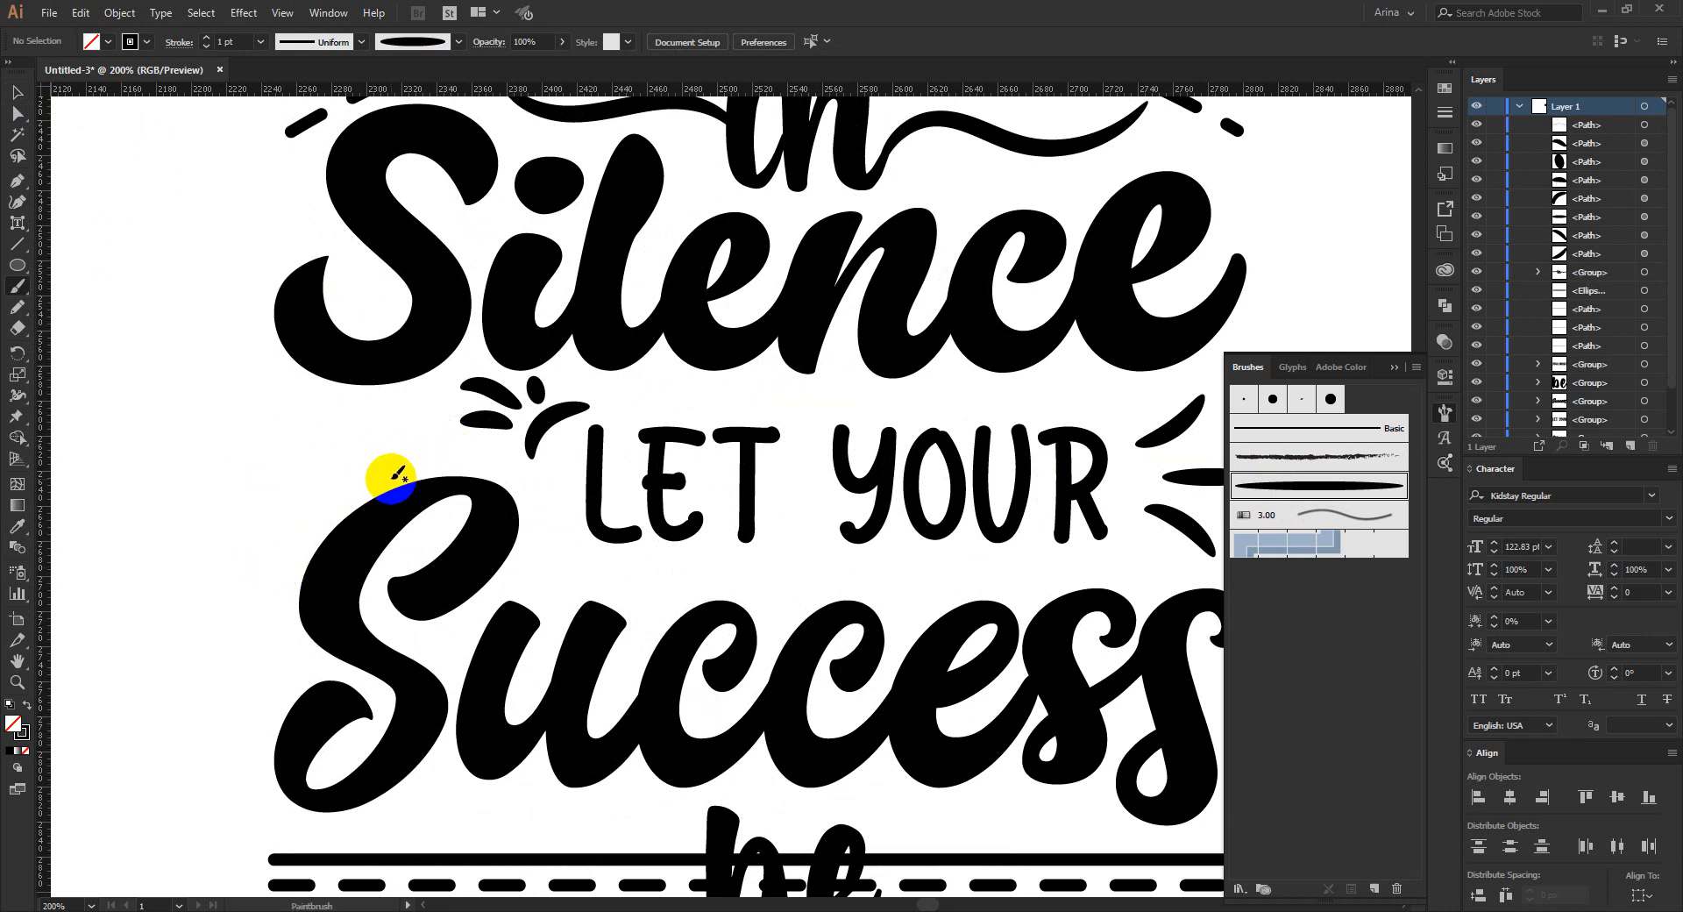
scroll(391, 477, "up", 1)
scroll(394, 394, "up", 1)
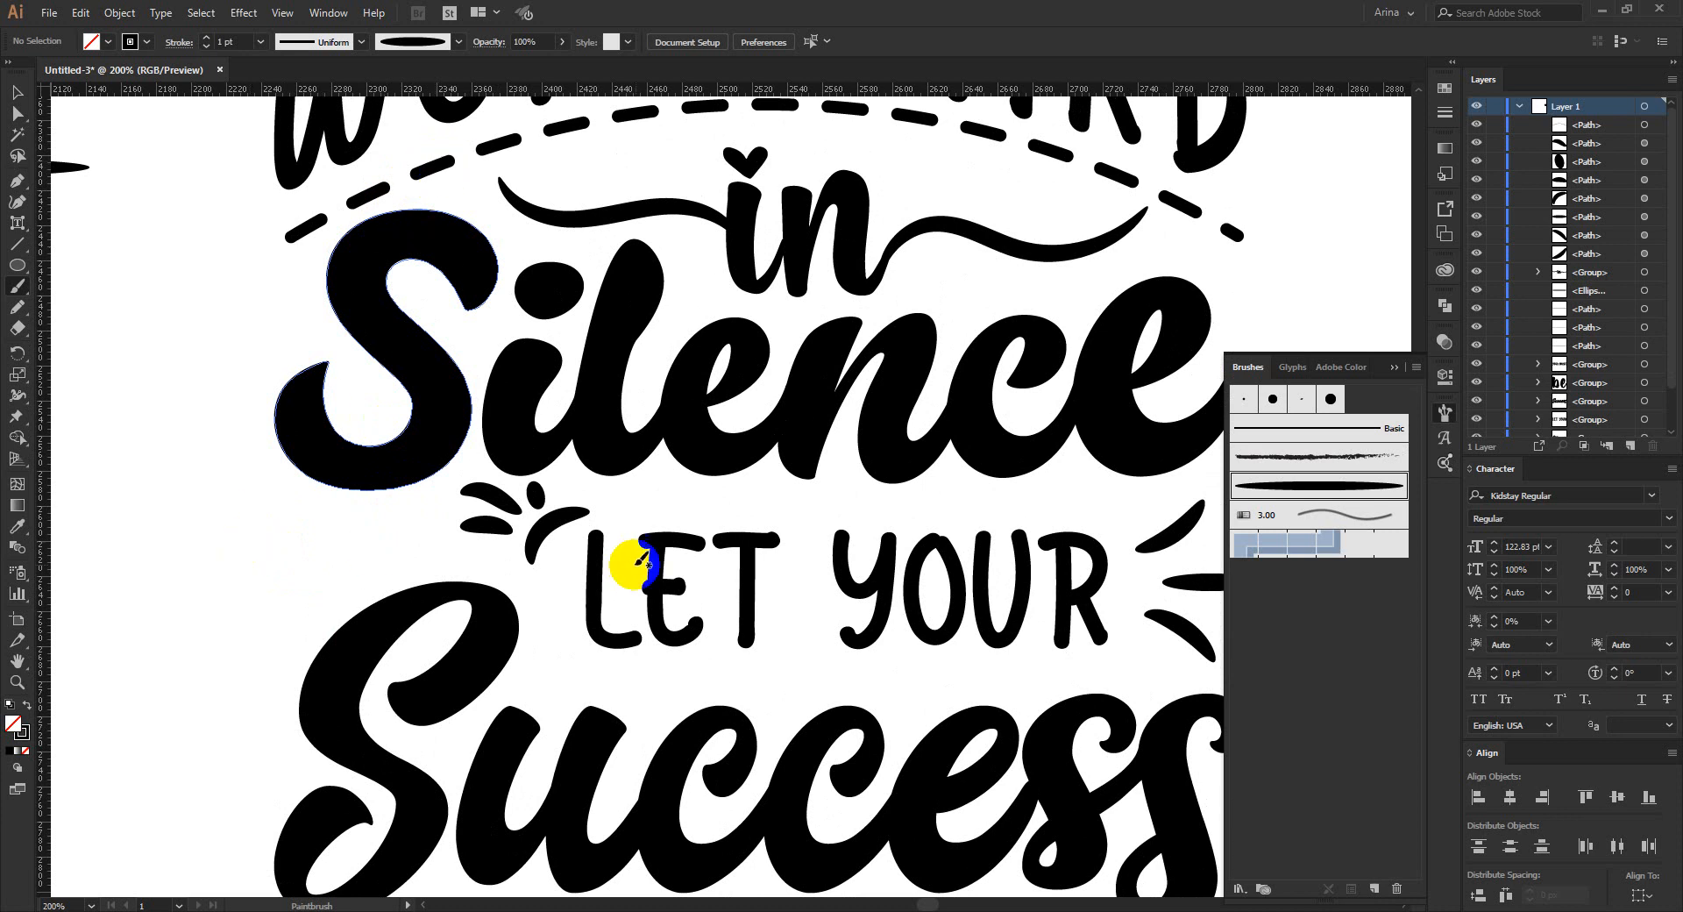
scroll(181, 319, "down", 1)
scroll(181, 319, "down", 3)
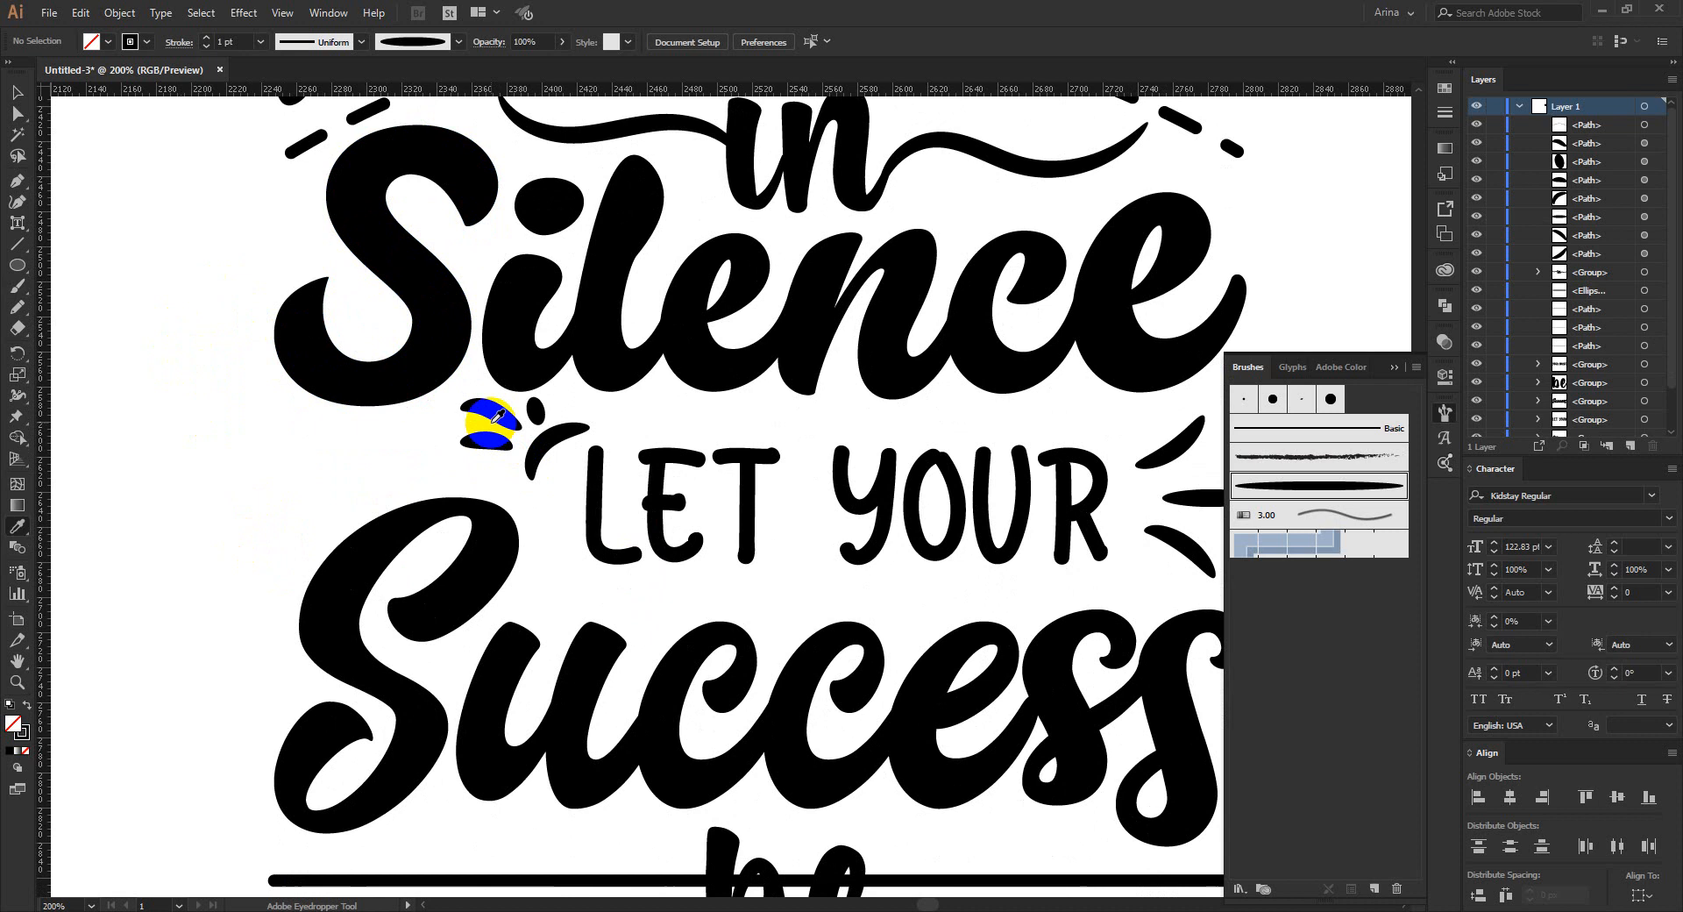
key("i")
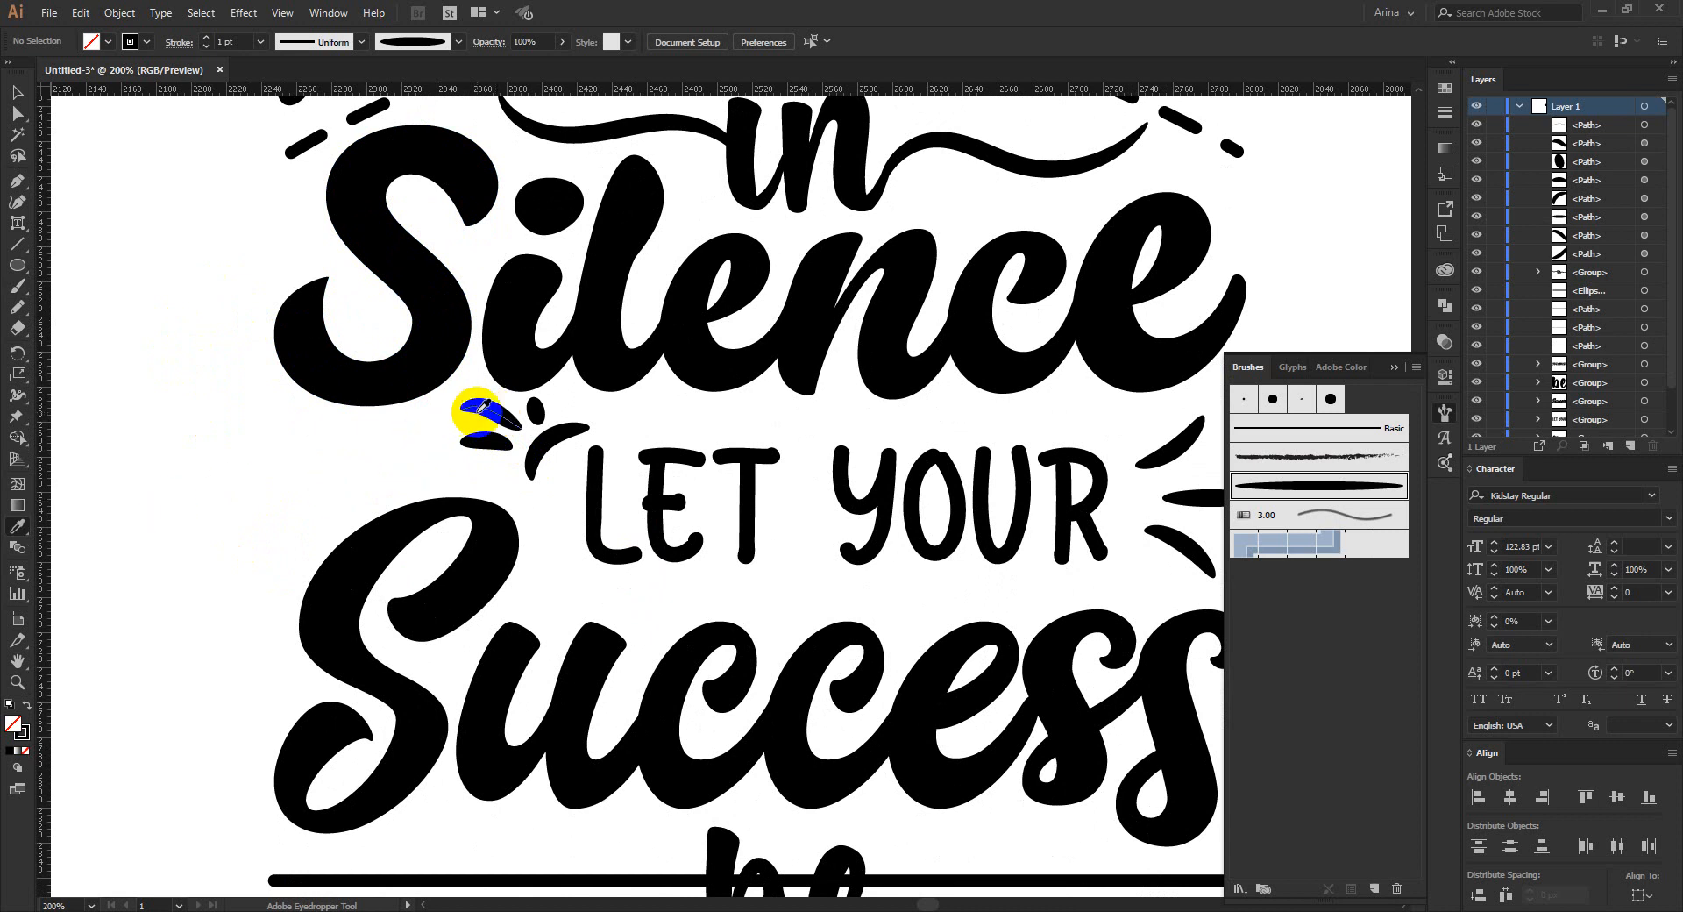
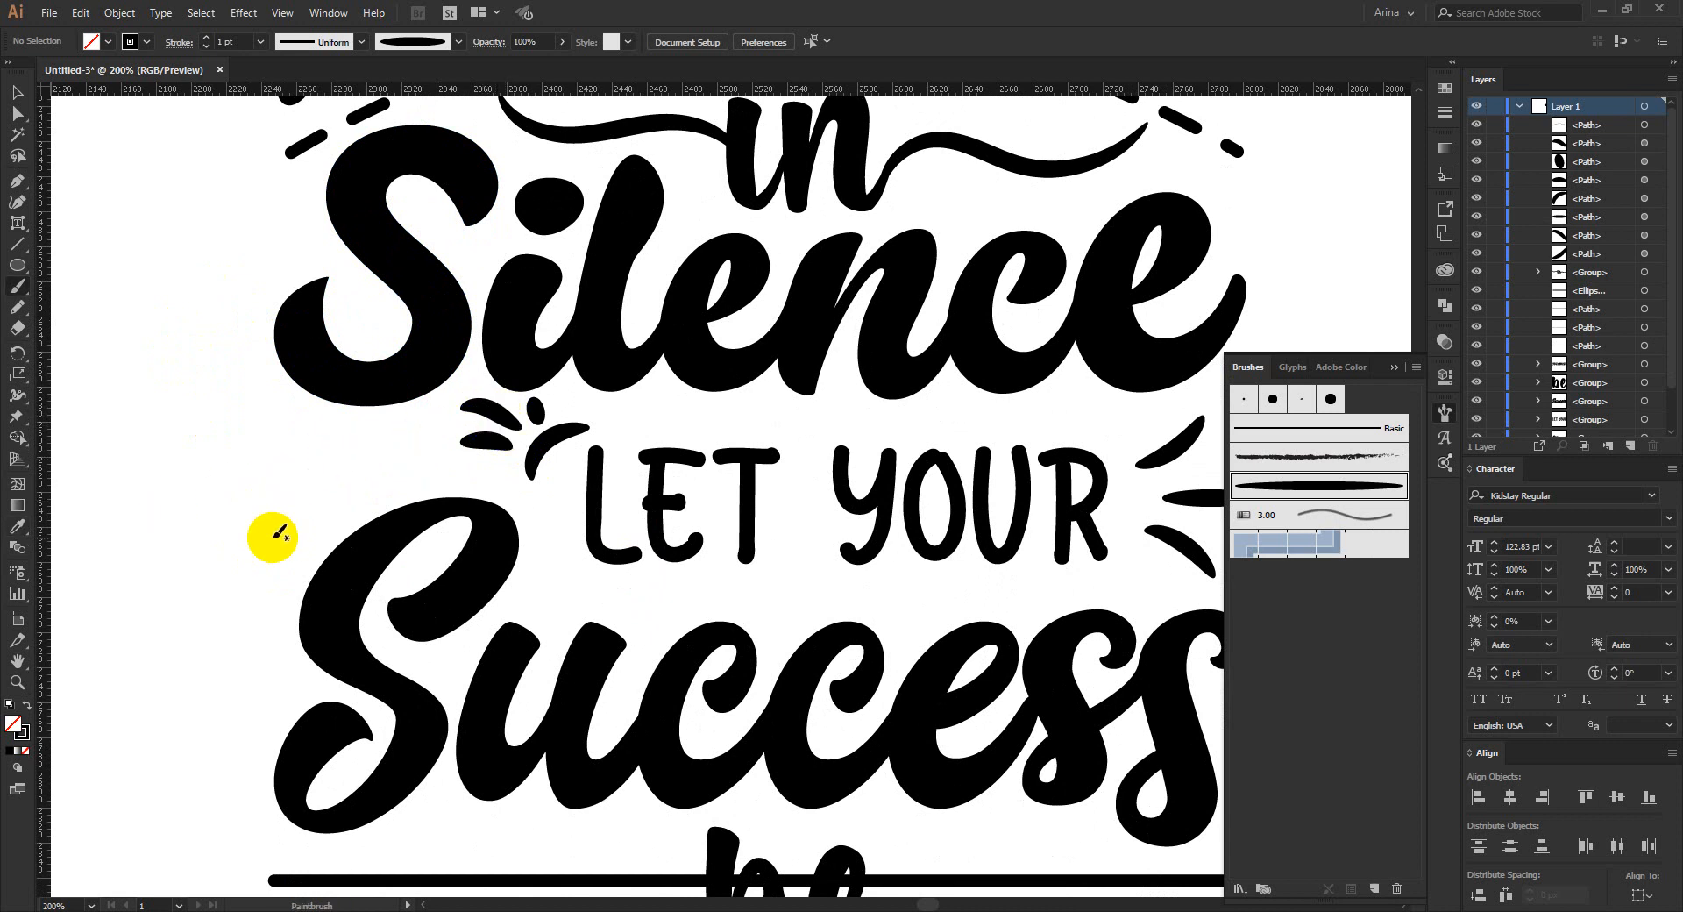
- Paint a long curved stroke along the upper left of the "S" in "Success" and four small accent strokes outside it
key("b")
mouse_move(275, 585)
left_mouse_down()
mouse_move(365, 481)
mouse_move(423, 476)
left_mouse_up()
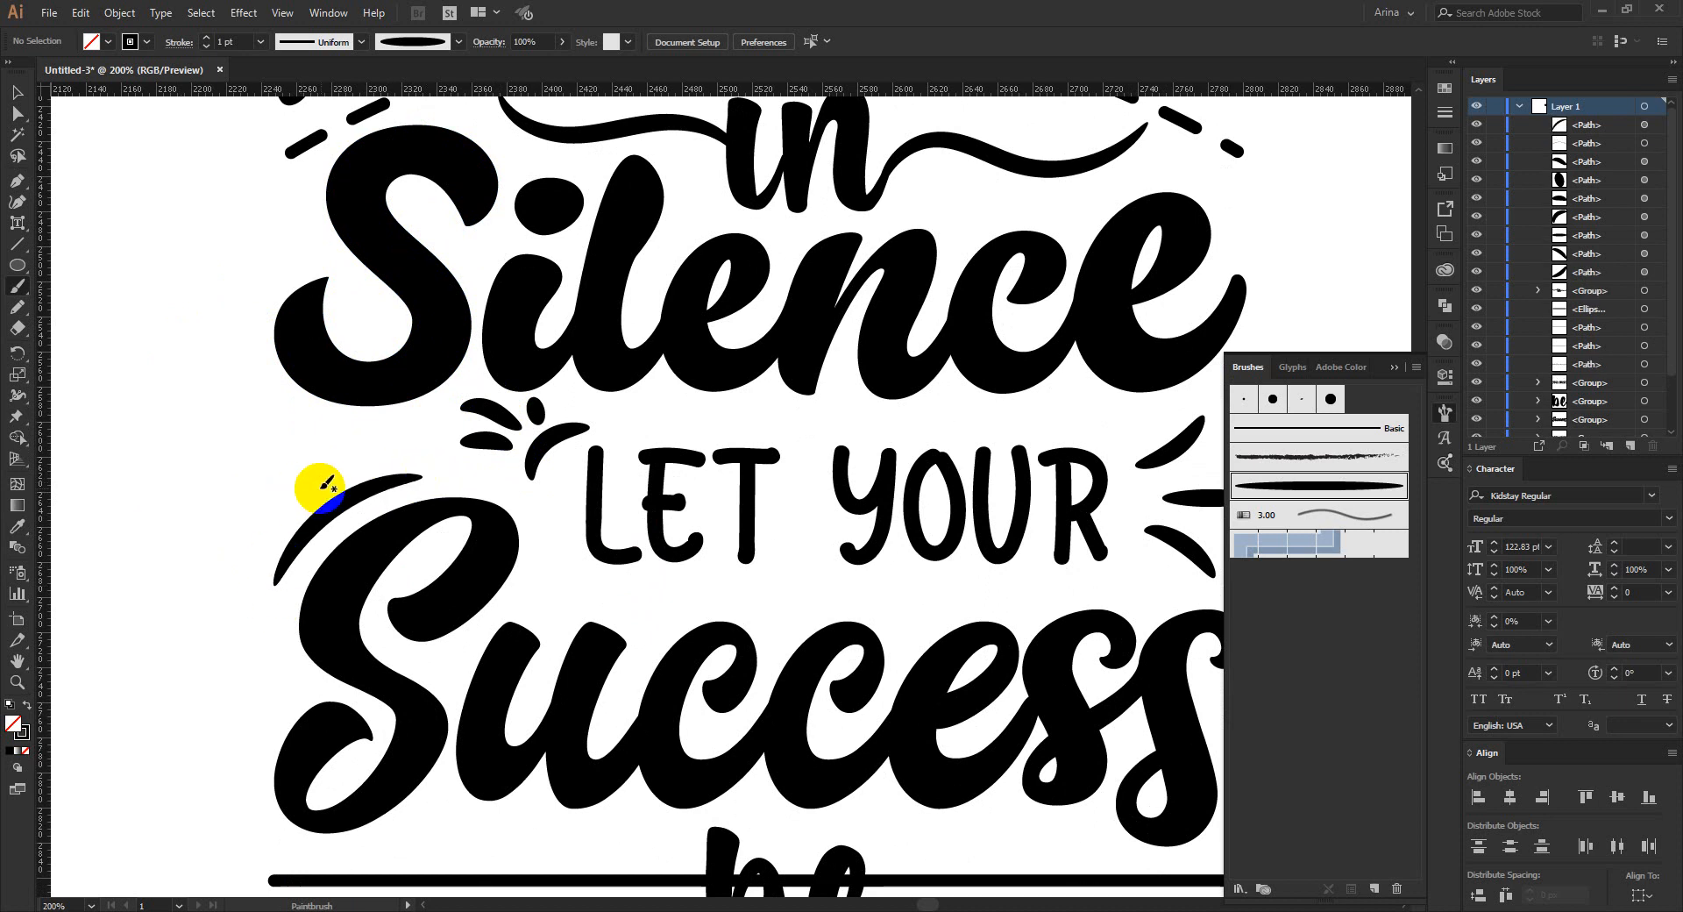
left_click_drag(305, 504, 264, 483)
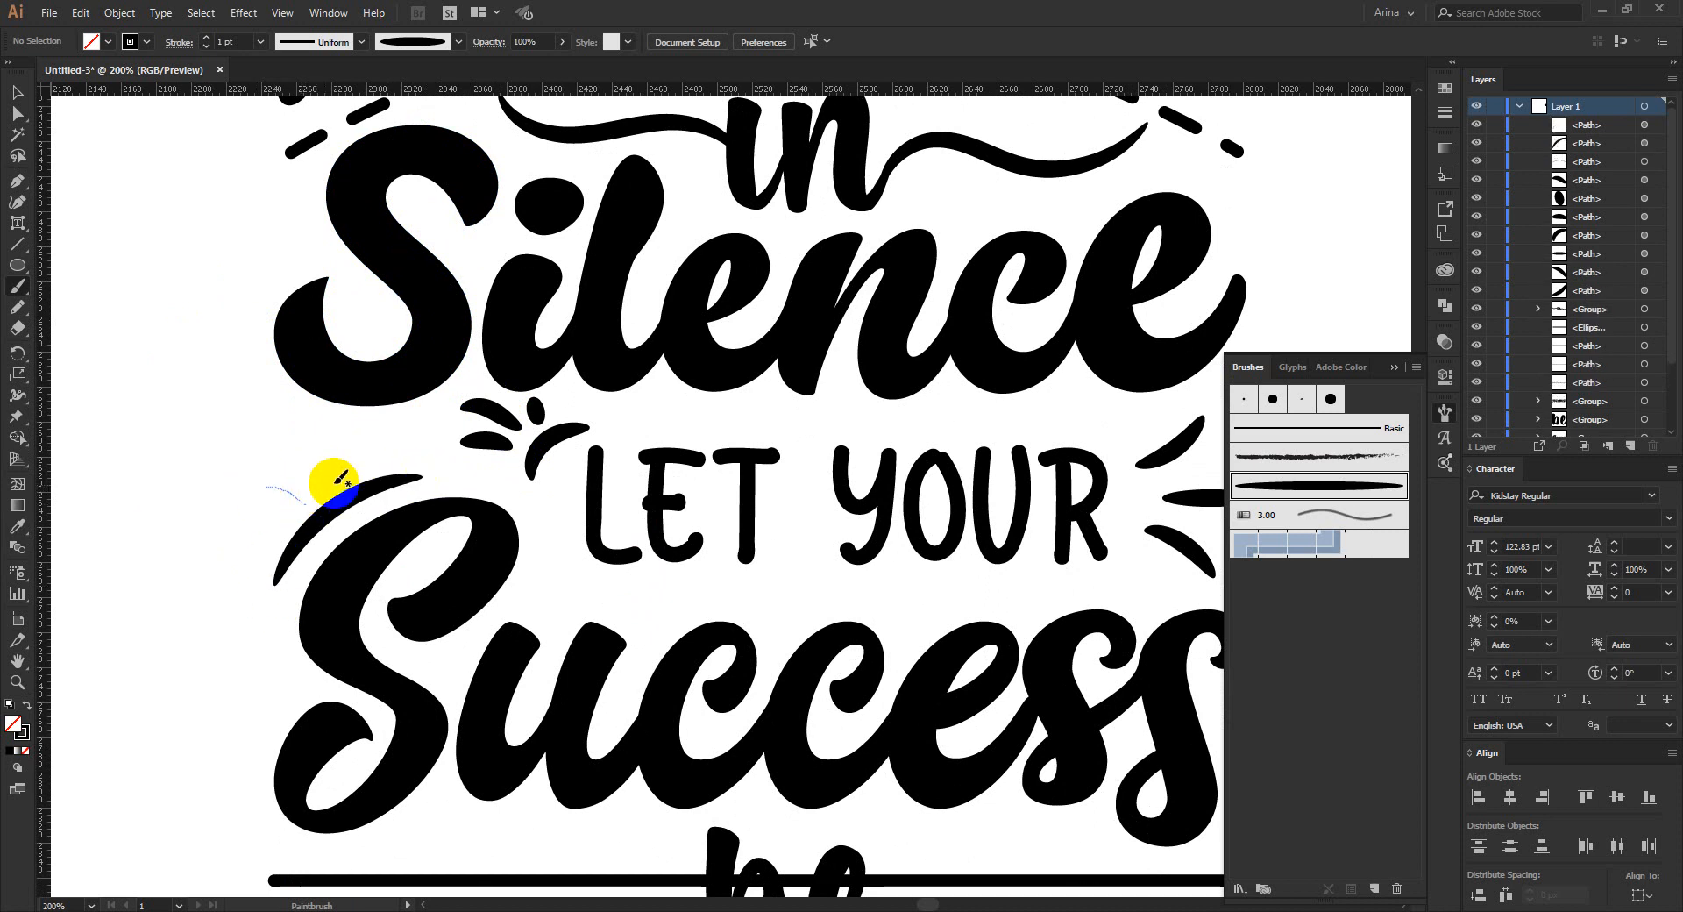
left_click_drag(350, 449, 306, 447)
left_click_drag(286, 532, 256, 534)
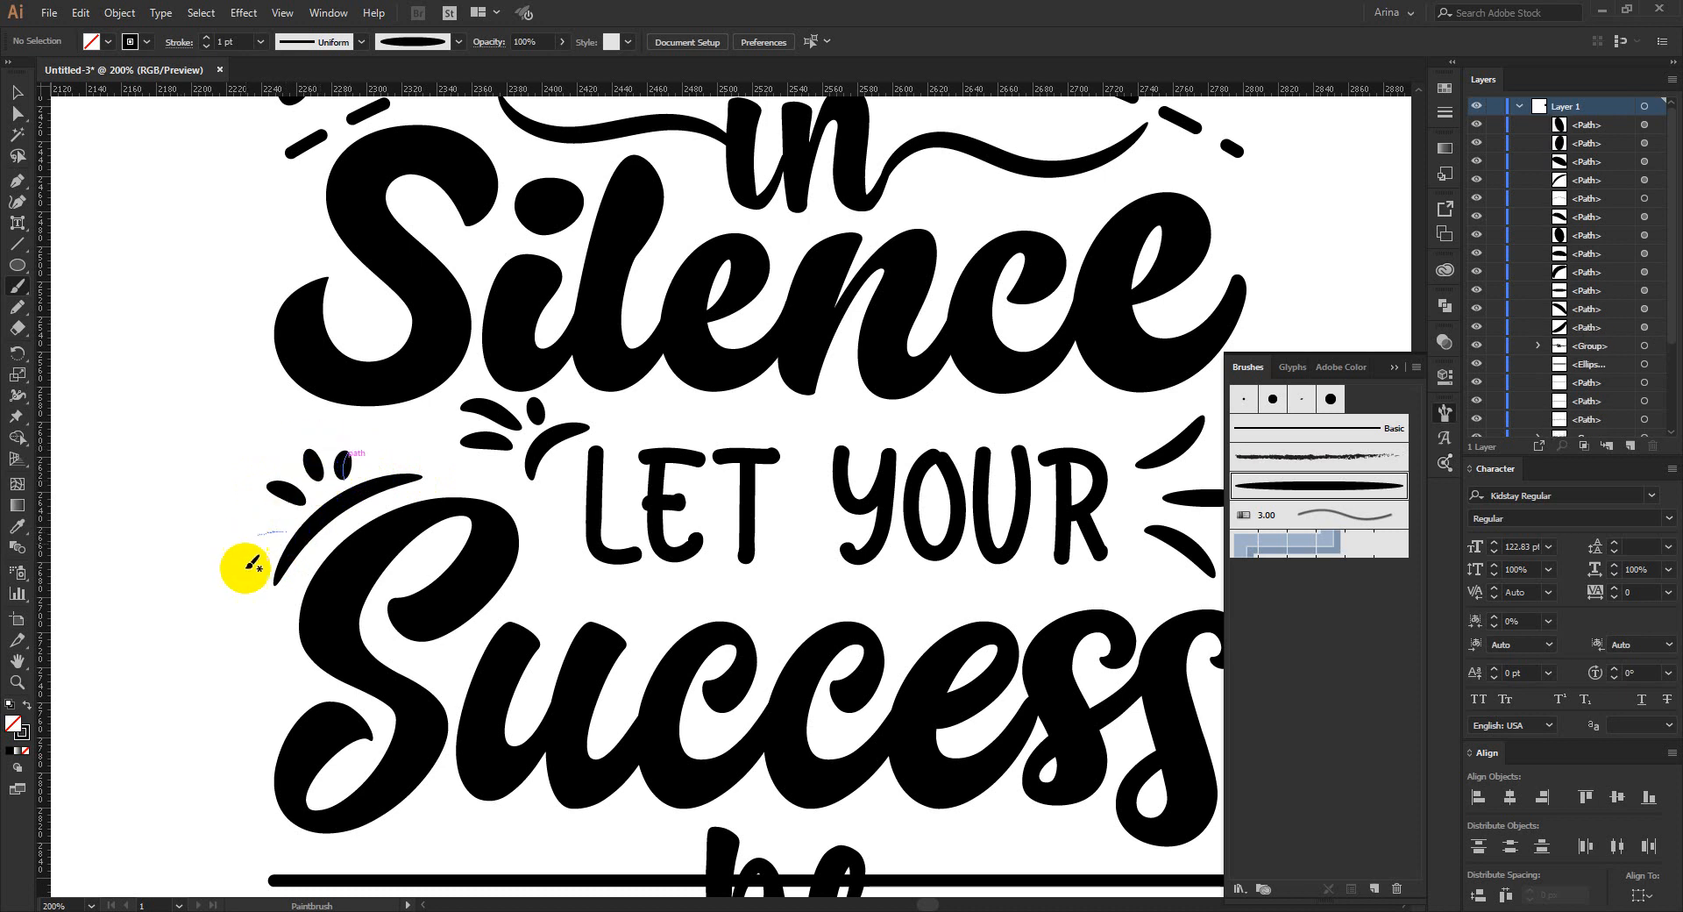
- Delete the spare flat black ellipse beside the lettering design
scroll(281, 407, "down", 2)
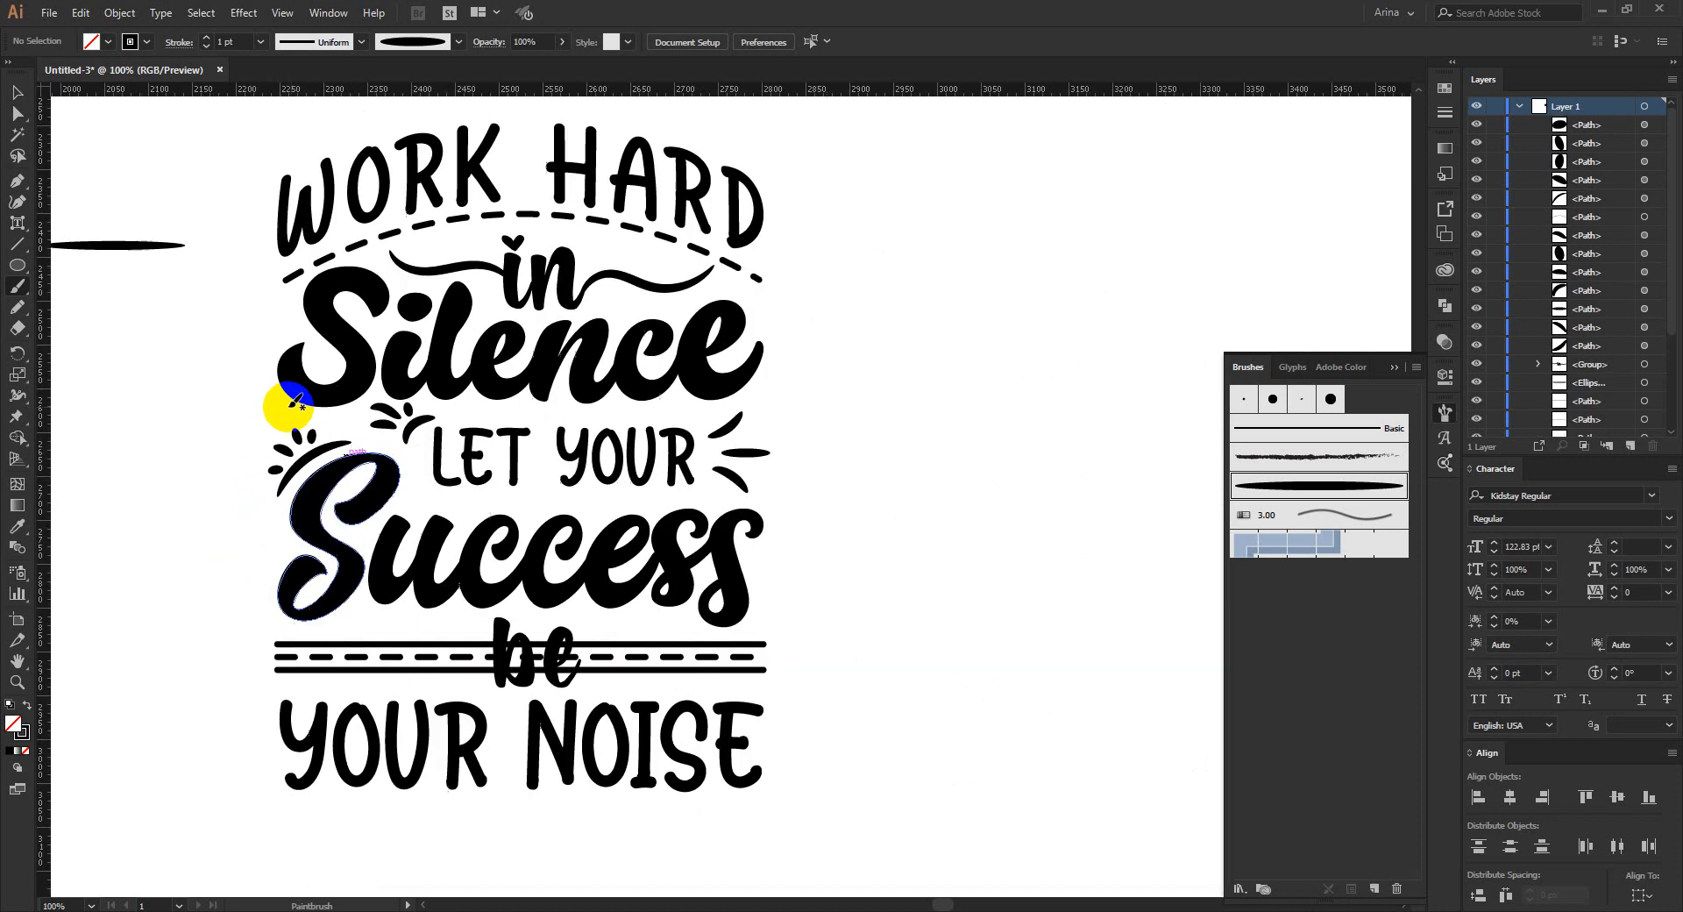
key("alt+v")
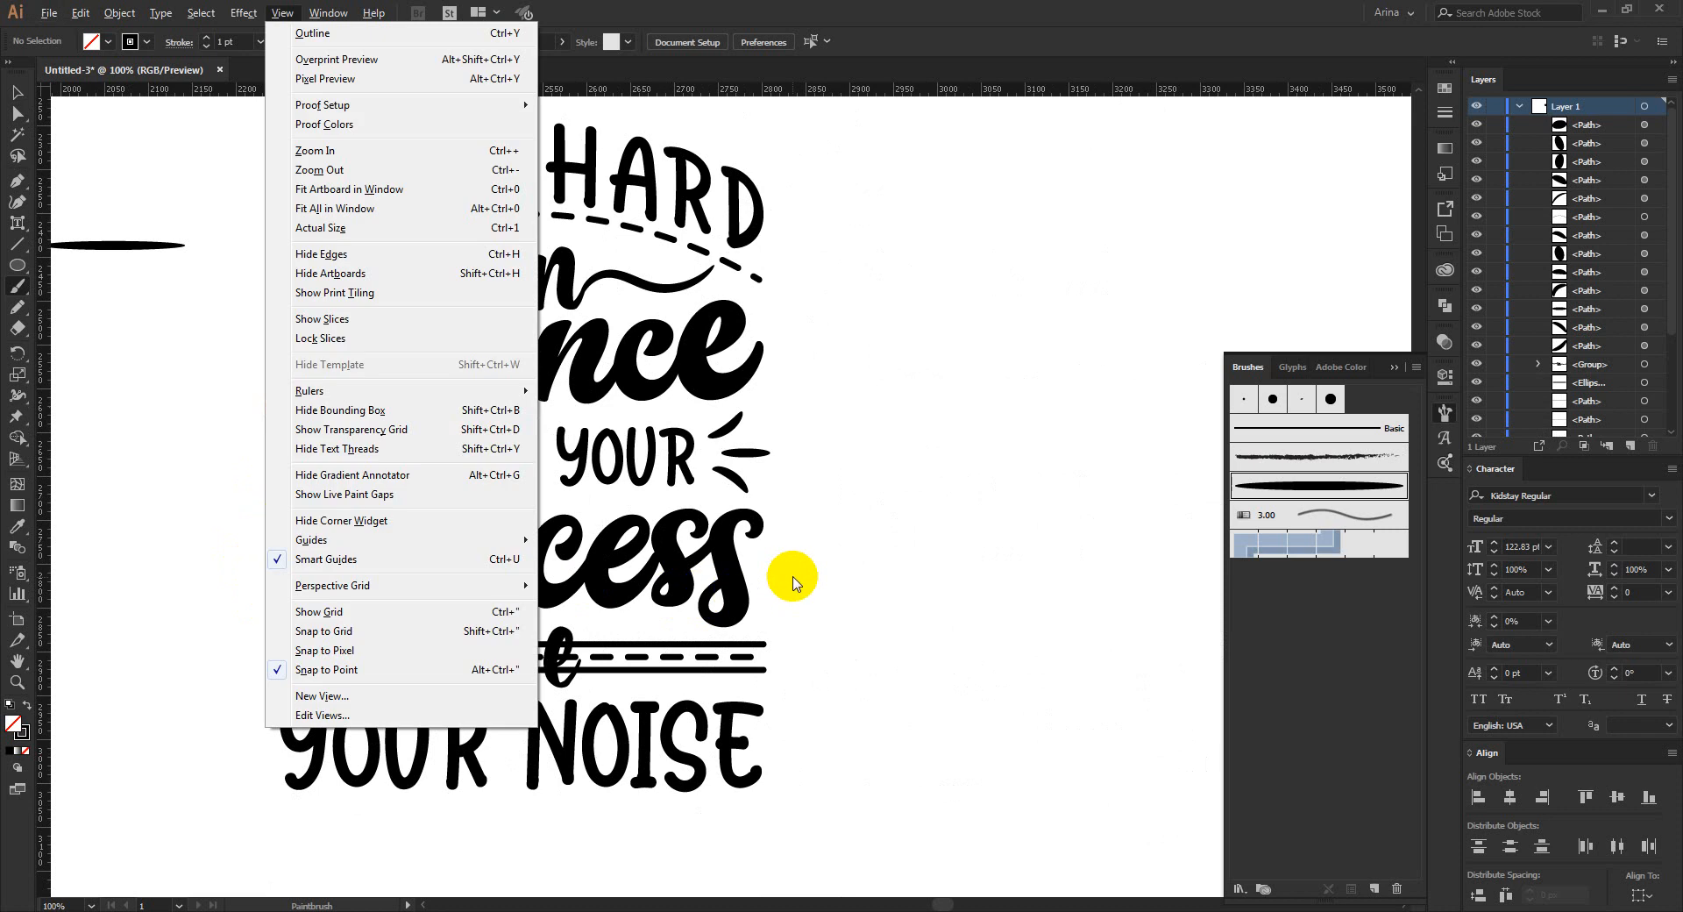
left_click(834, 7)
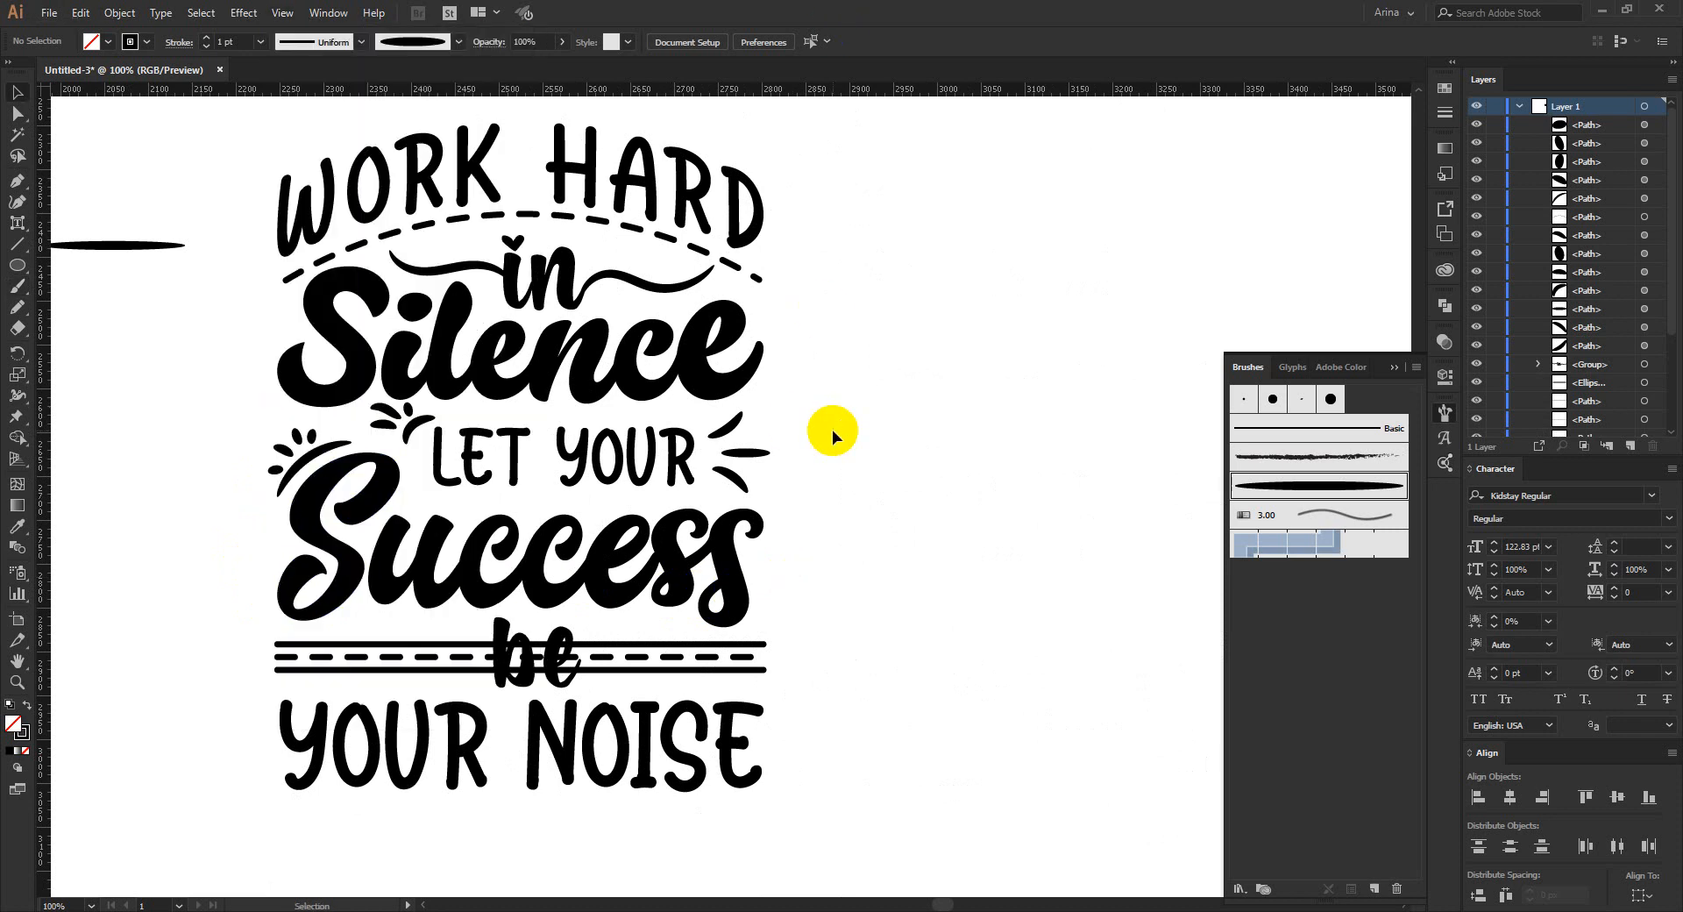
scroll(556, 432, "down", 1)
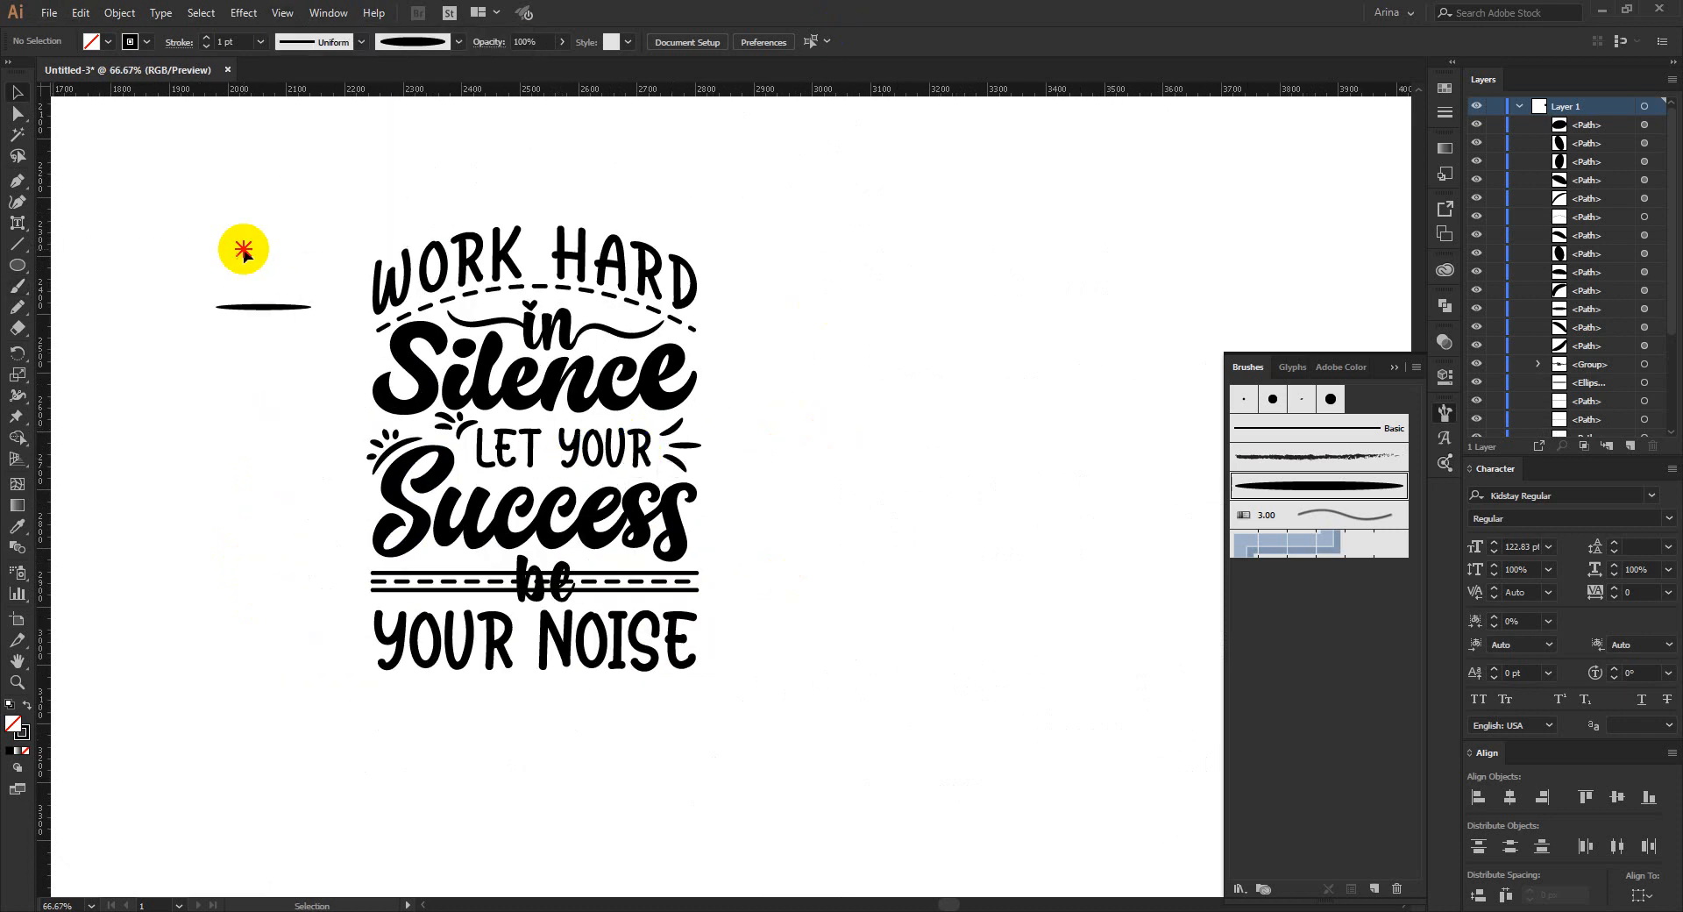
left_click_drag(244, 252, 272, 396)
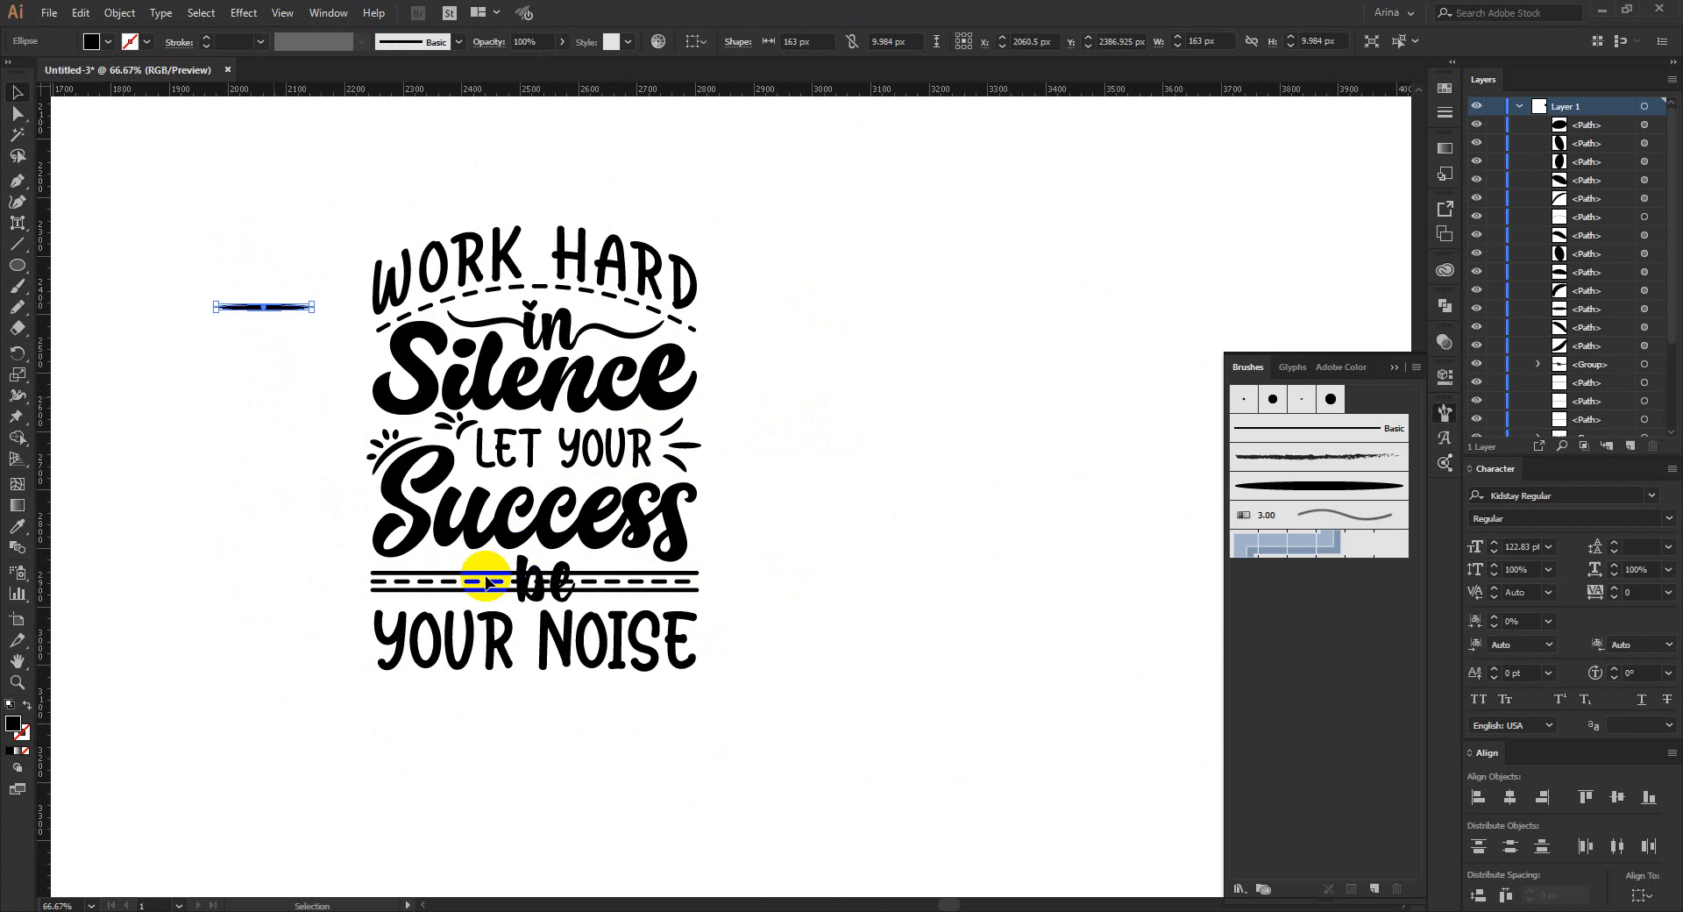
left_click(454, 601)
- Erase the middle of the two solid lines and the dashed line behind "be" with the Eraser, then deselect them
scroll(462, 594, "up", 2)
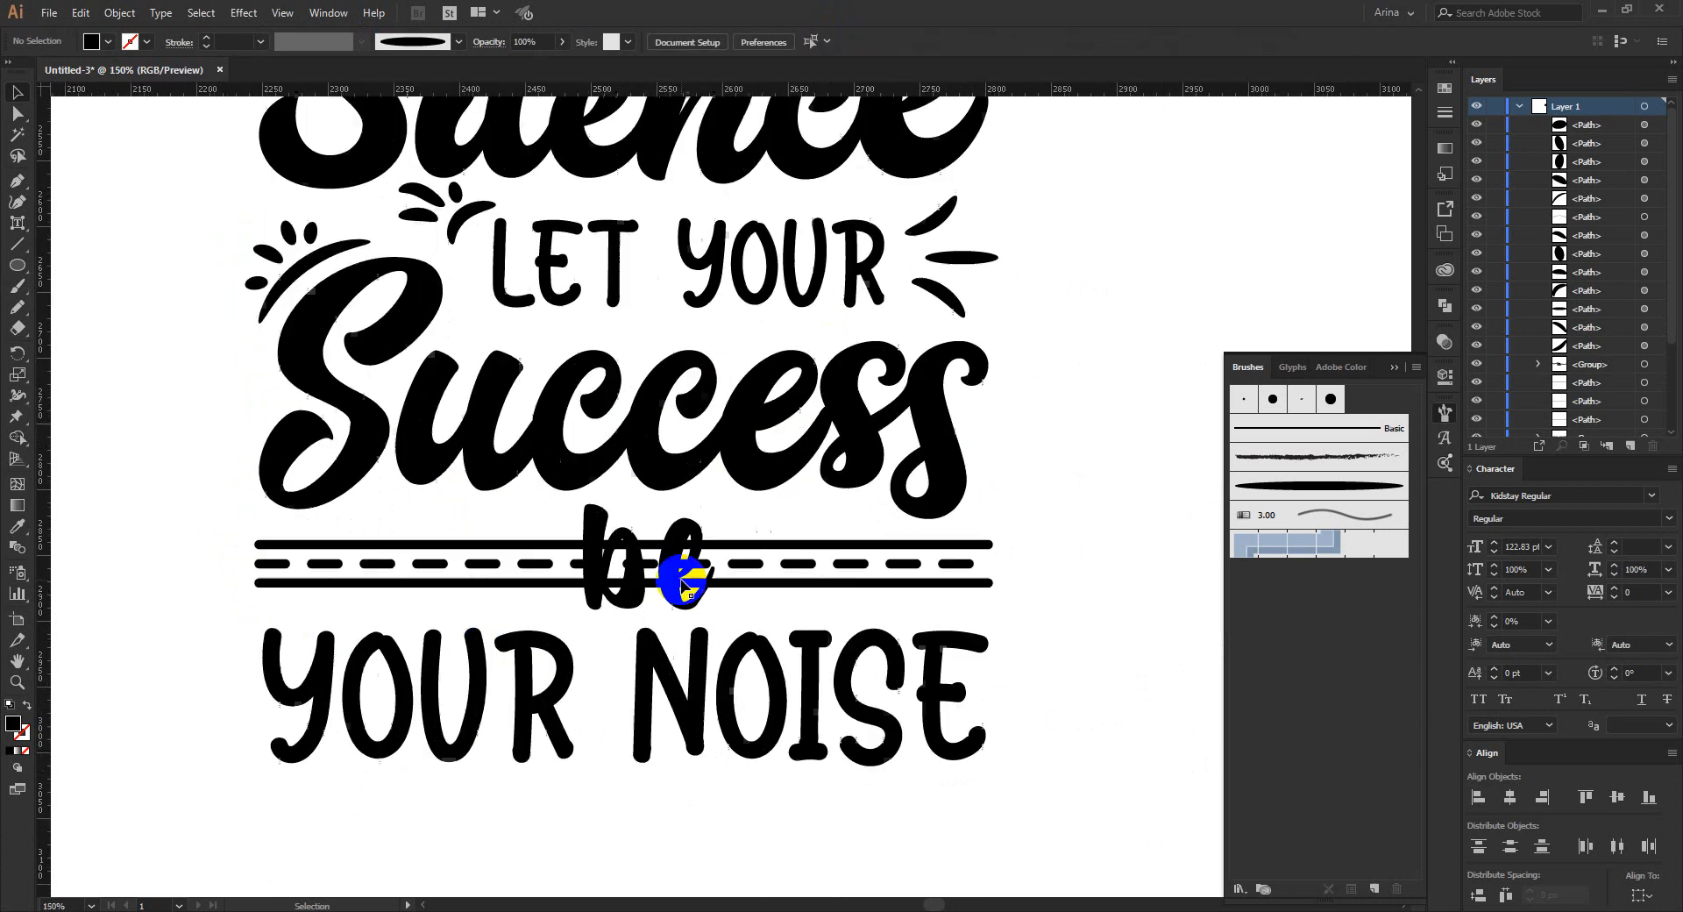
left_click_drag(236, 531, 796, 578)
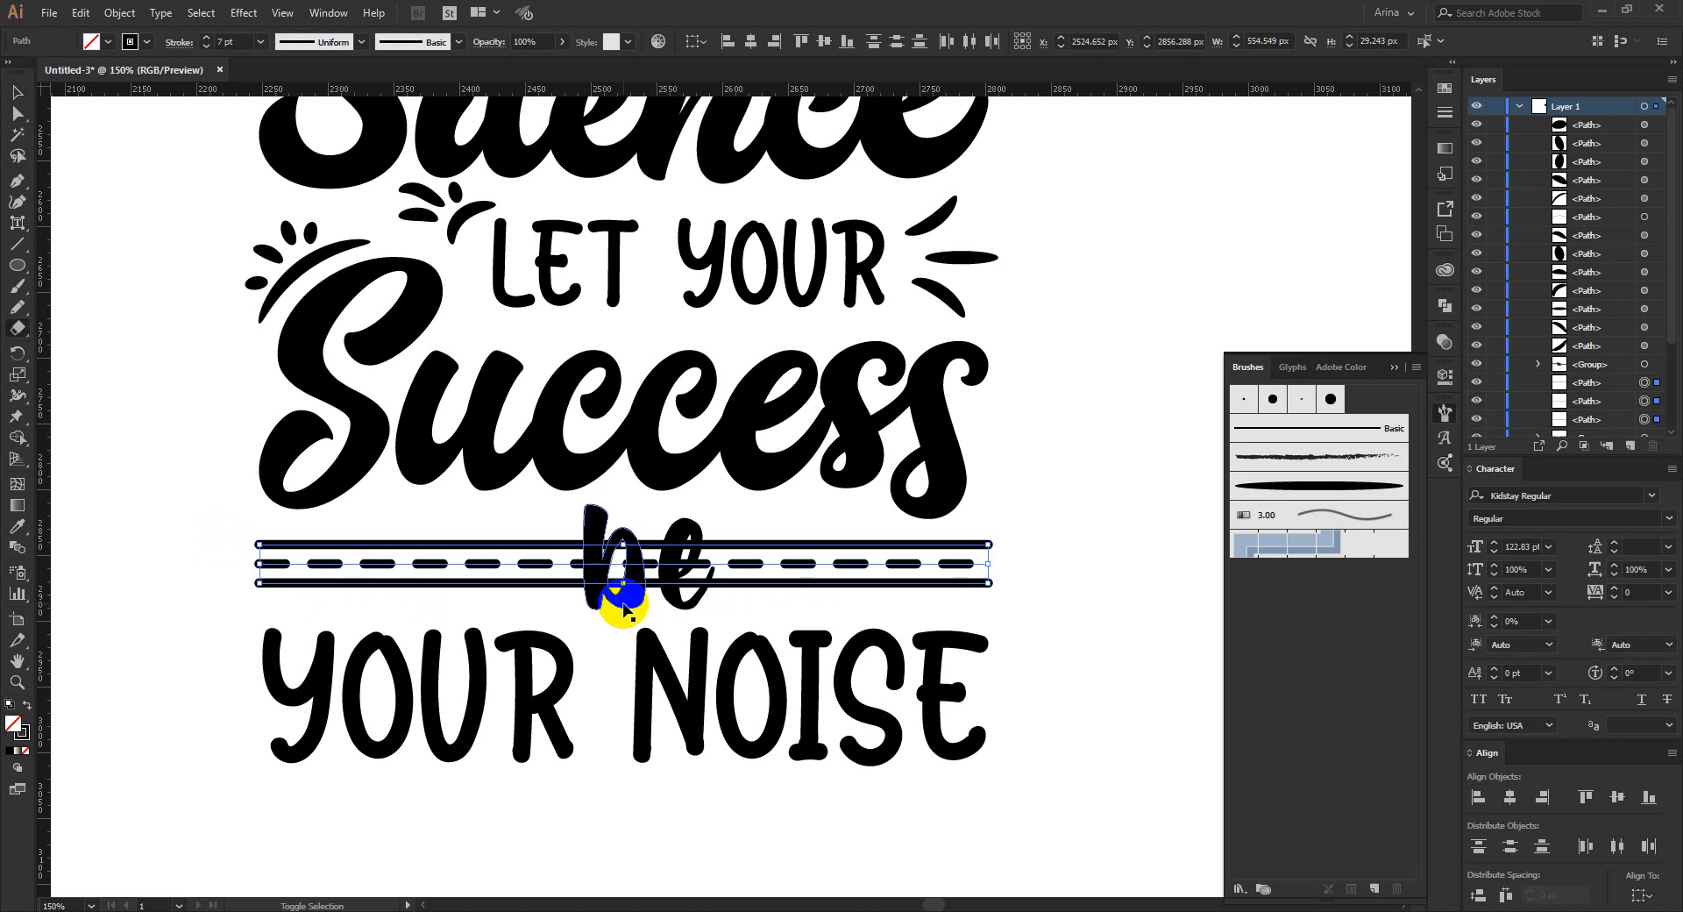
key("shift+e")
left_click(633, 565)
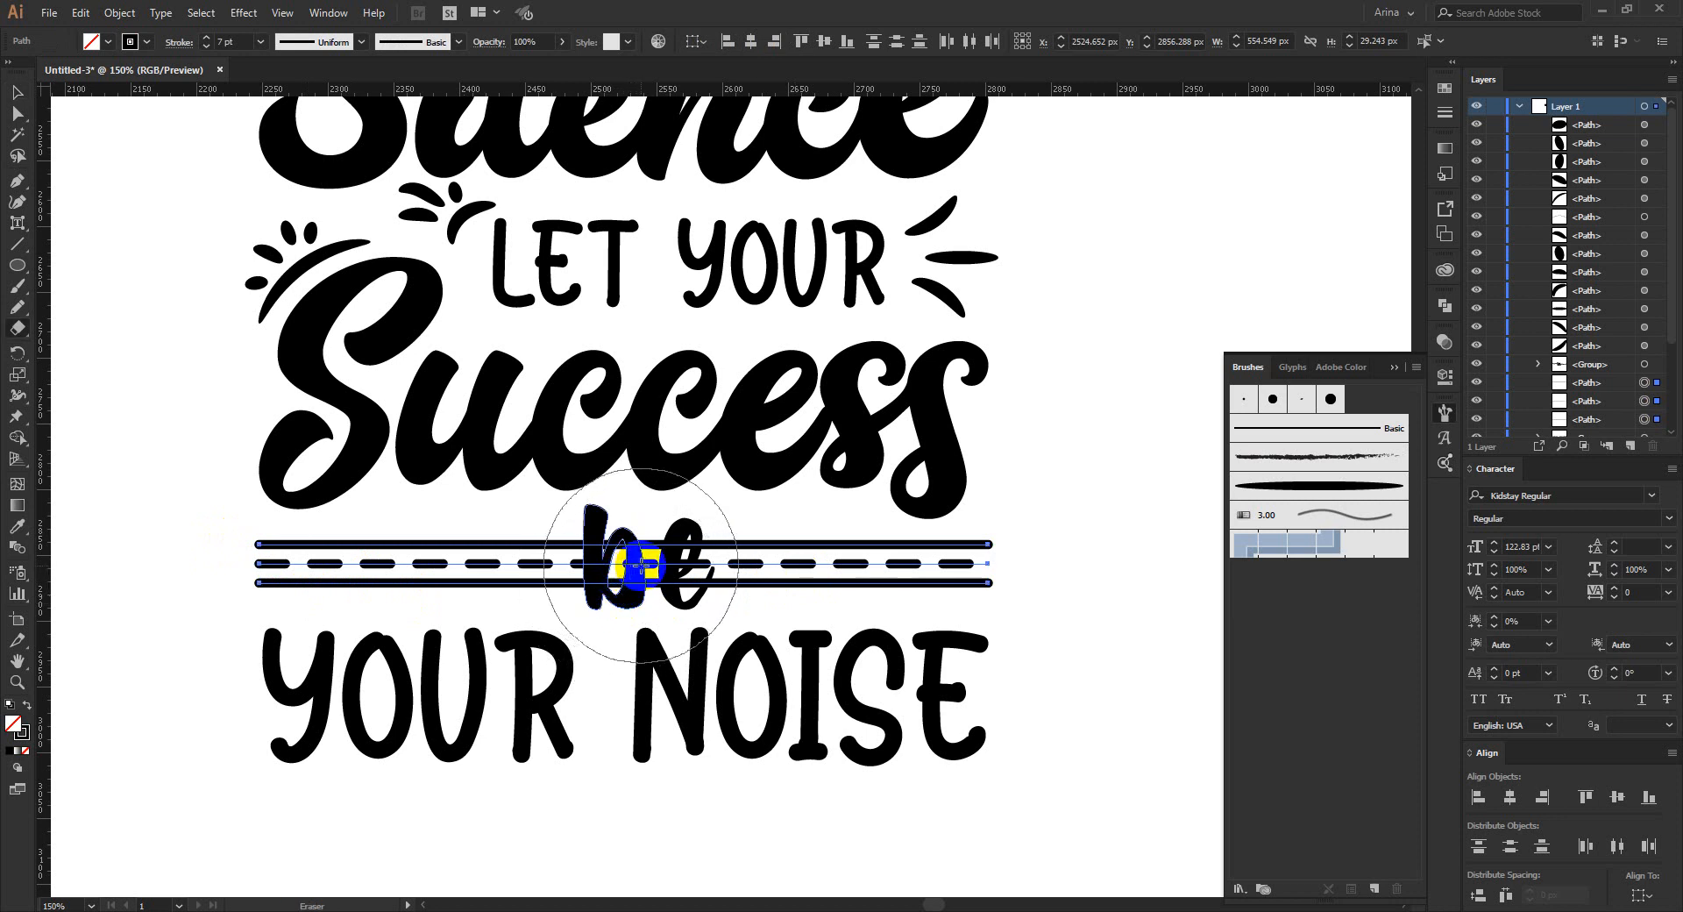
left_click_drag(641, 565, 647, 575)
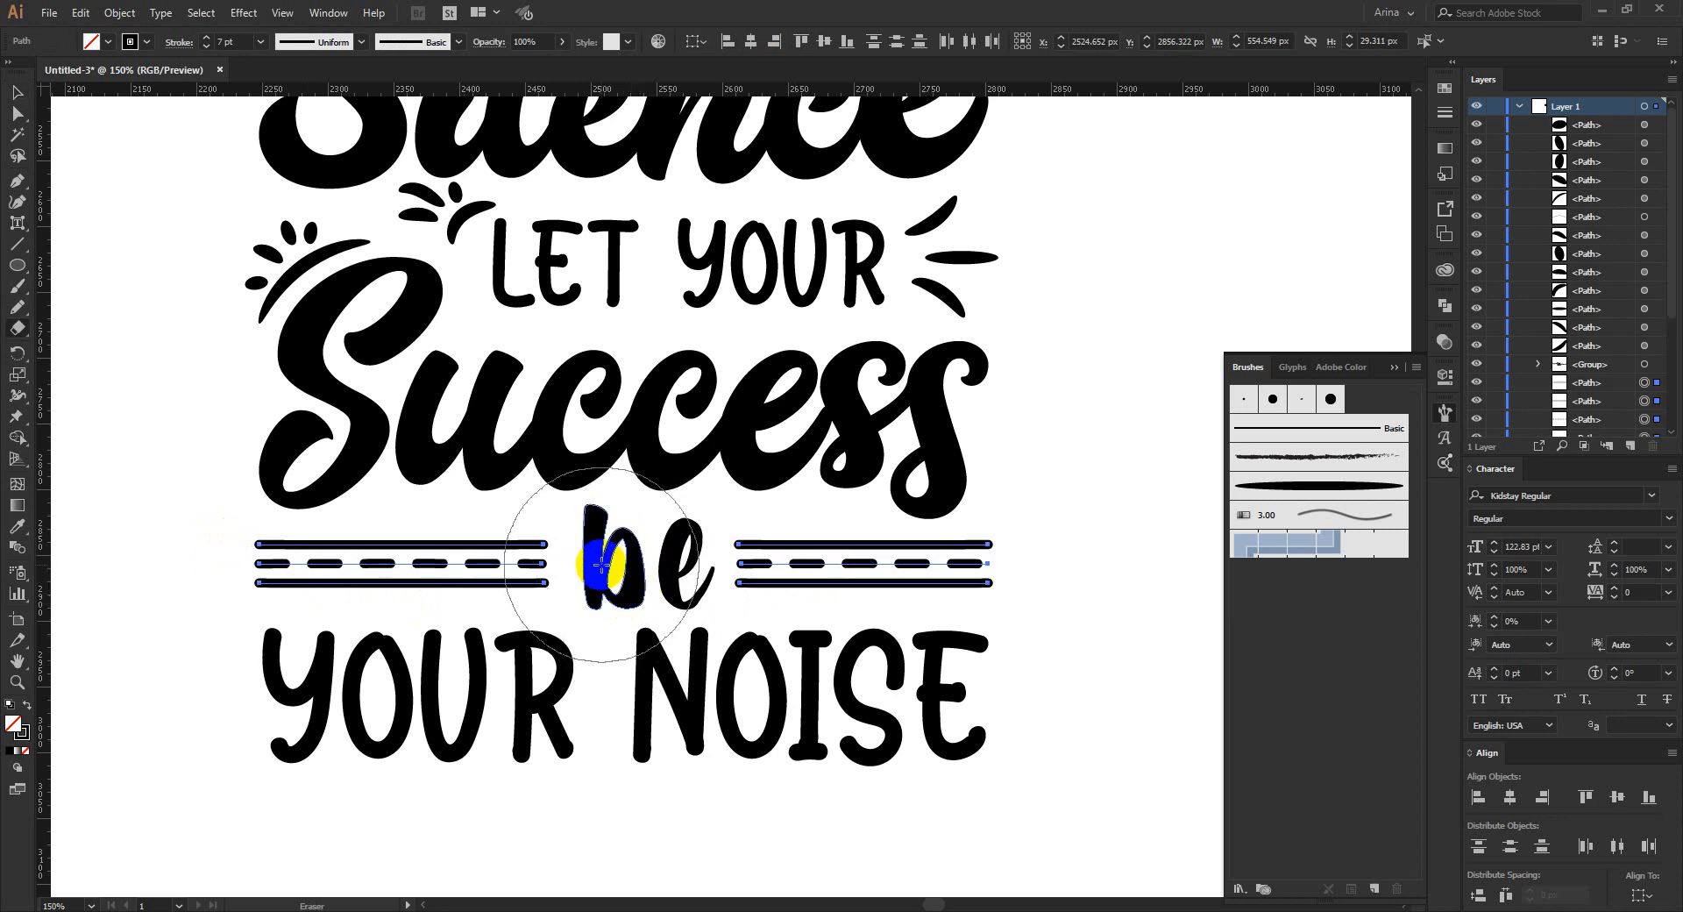
left_click_drag(545, 583, 534, 585)
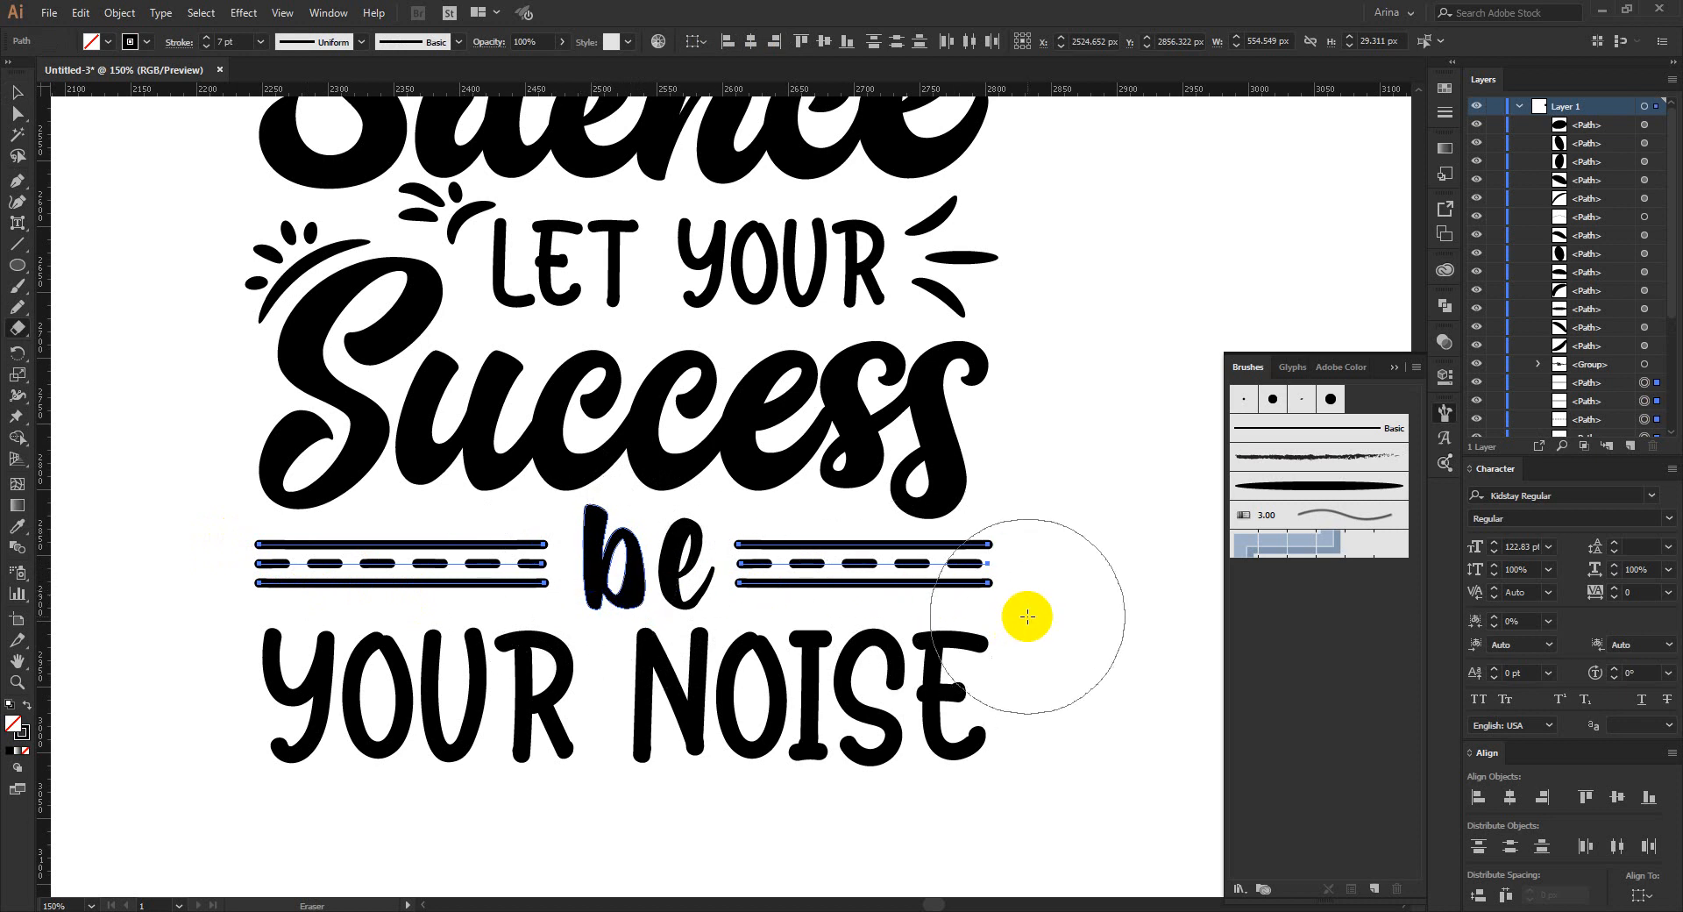
key("v")
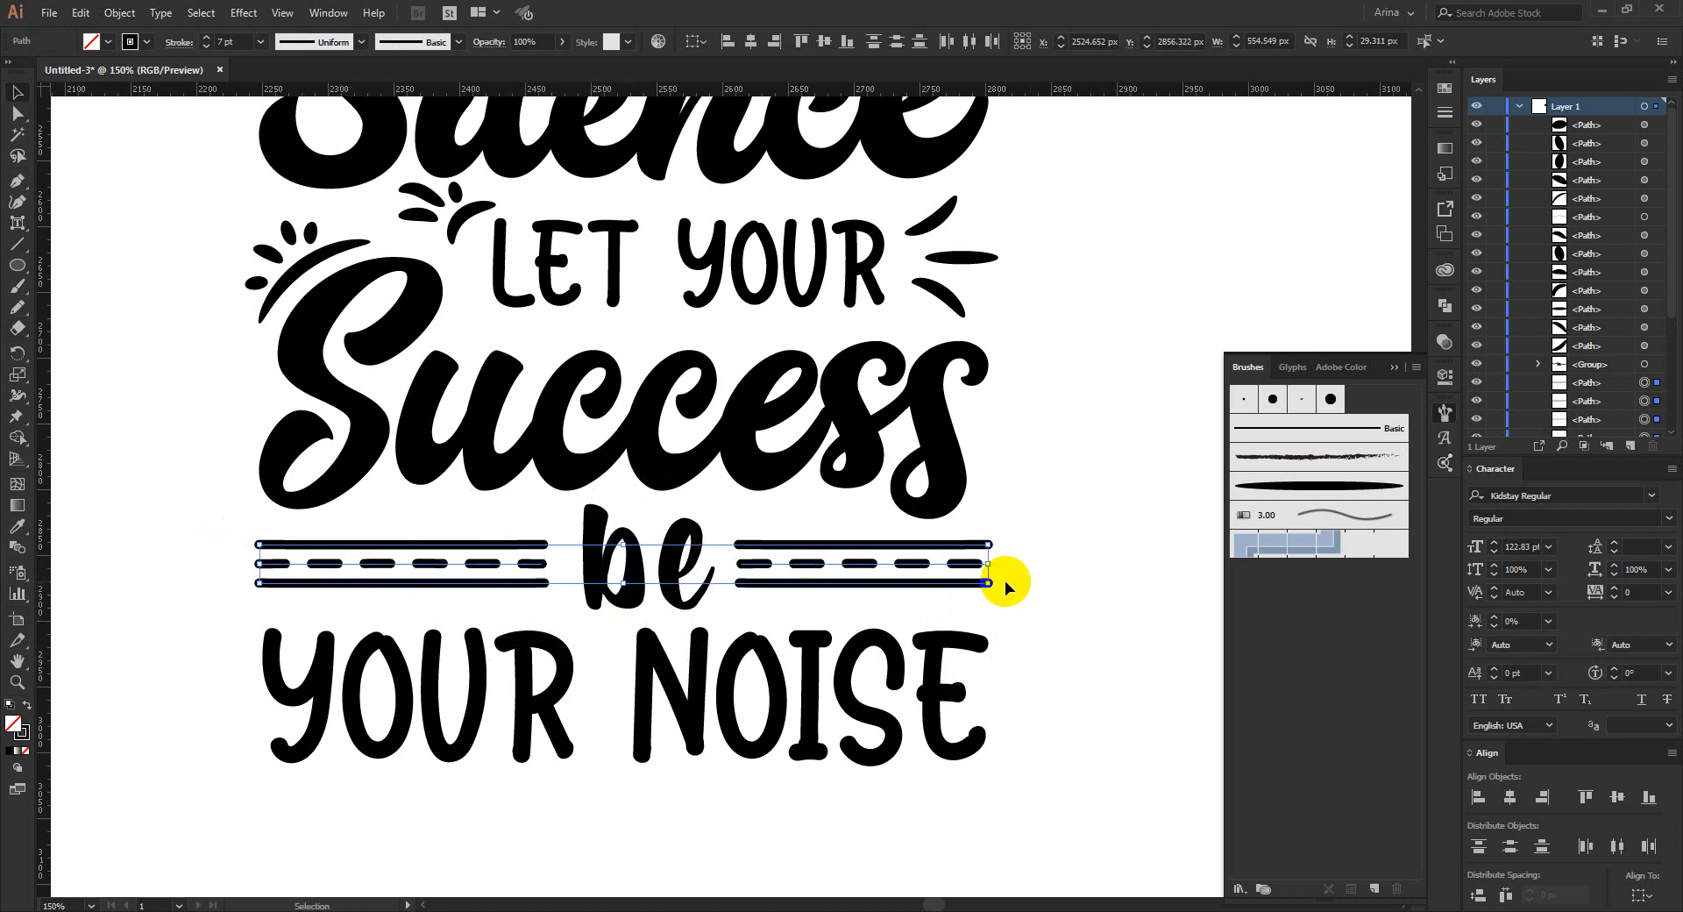
key("ctrl+shift+a")
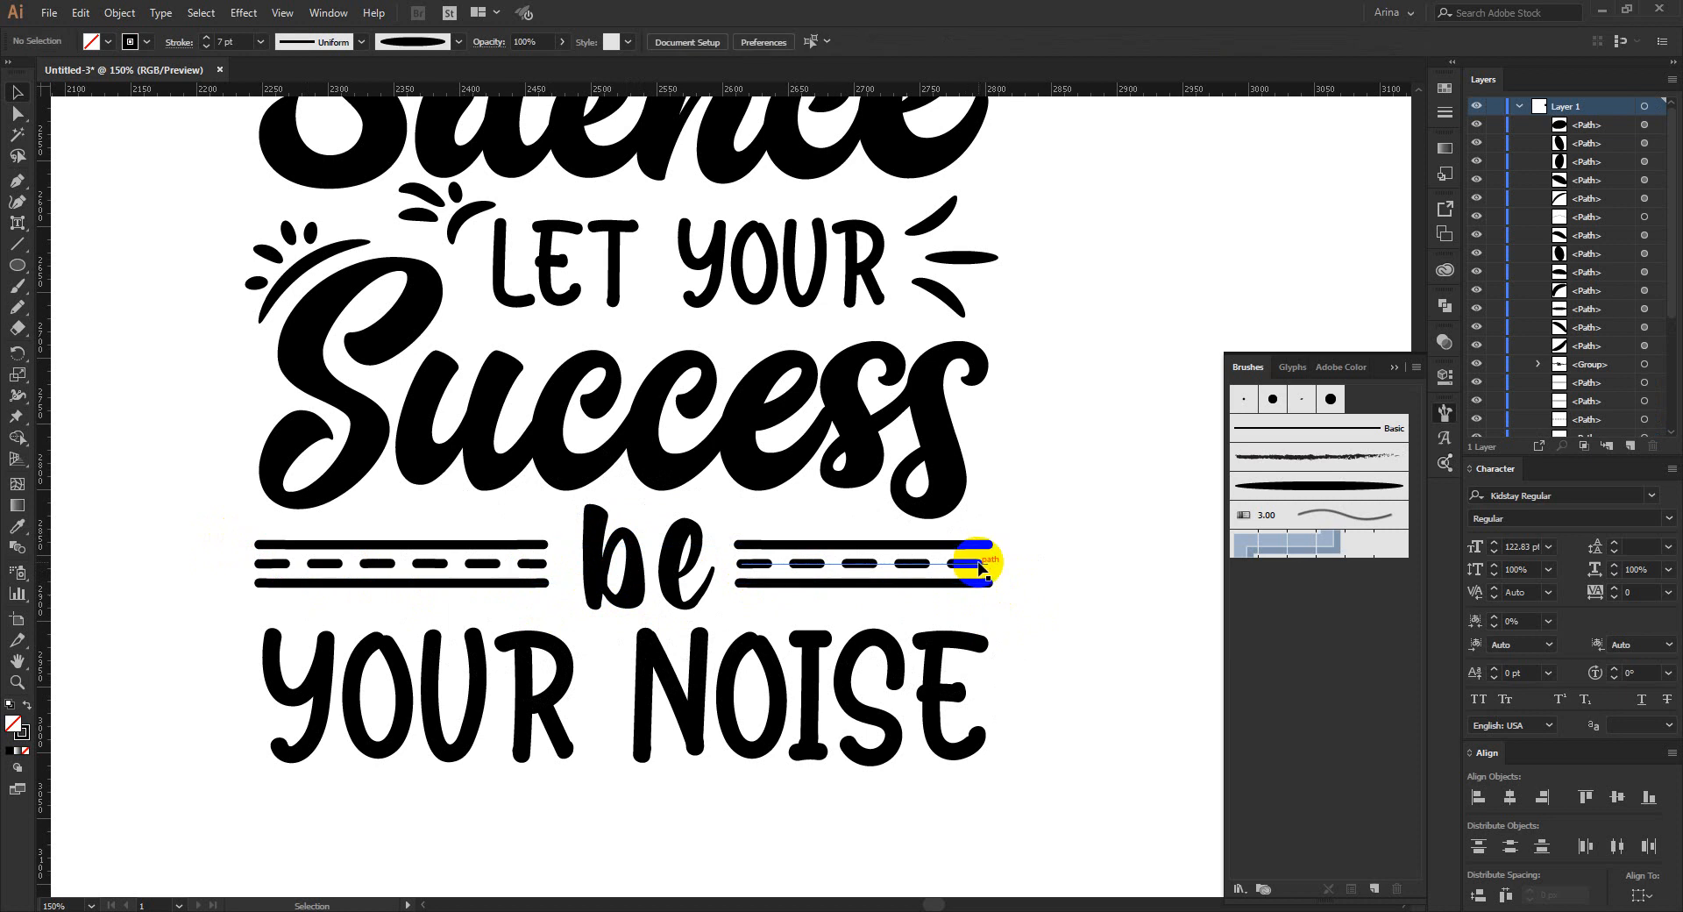
- Move the dashed line segment to the right of "be" about 6 px right, then deselect it
left_click(989, 564)
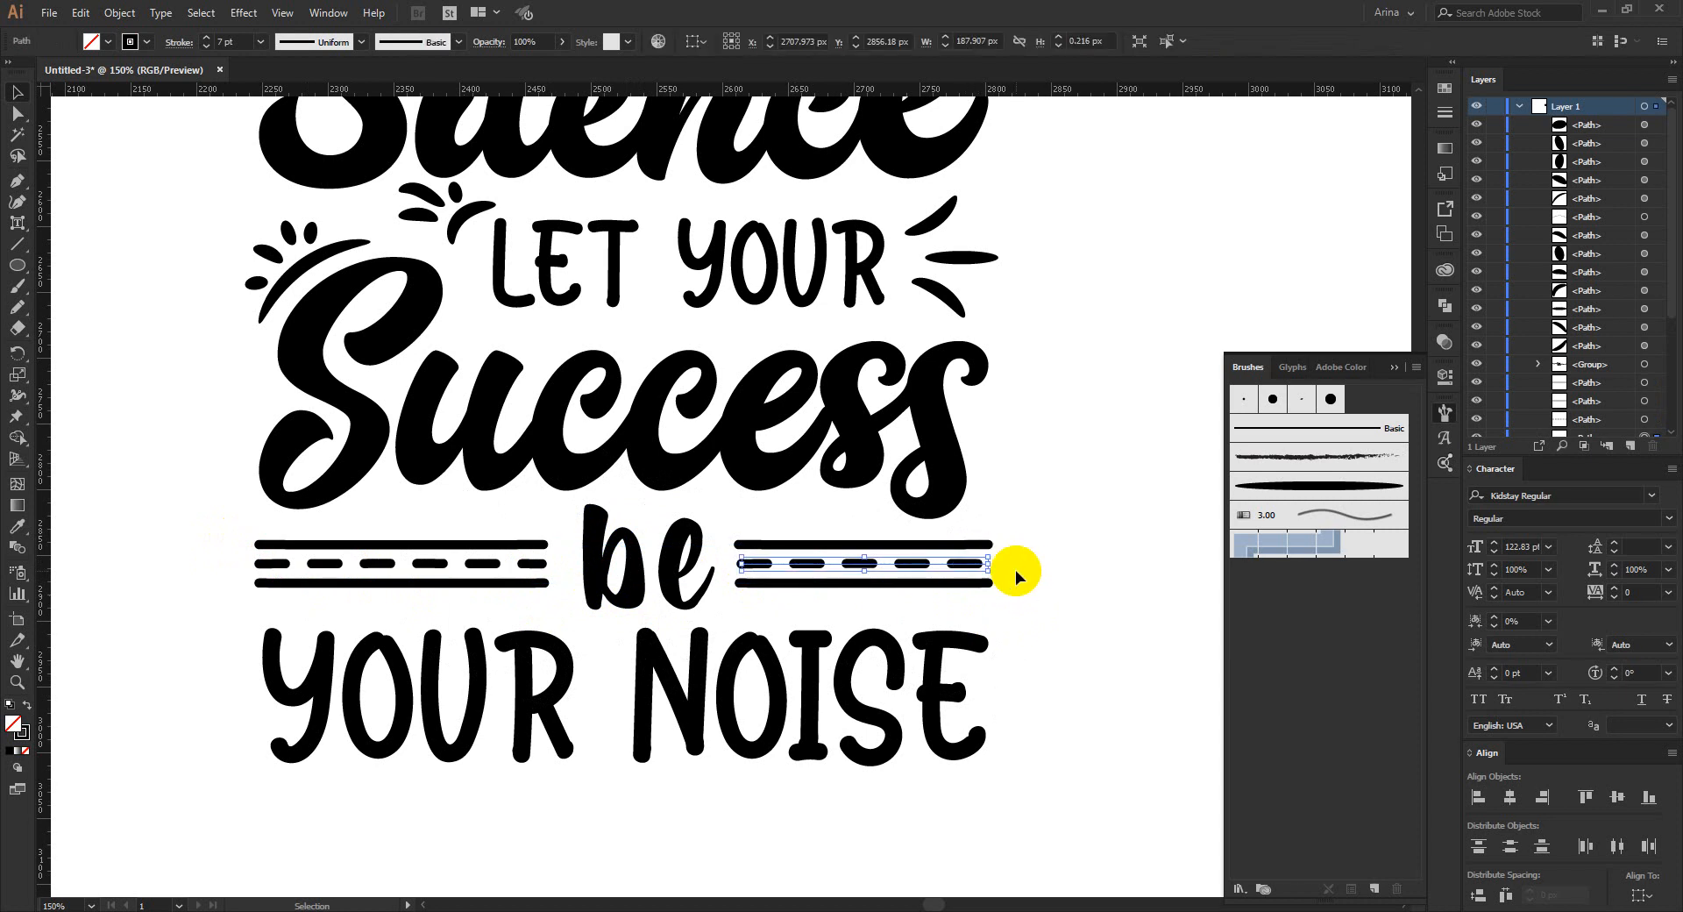
key("Right")
key("Right")
key("Right")
key("Right")
key("Left")
key("Left")
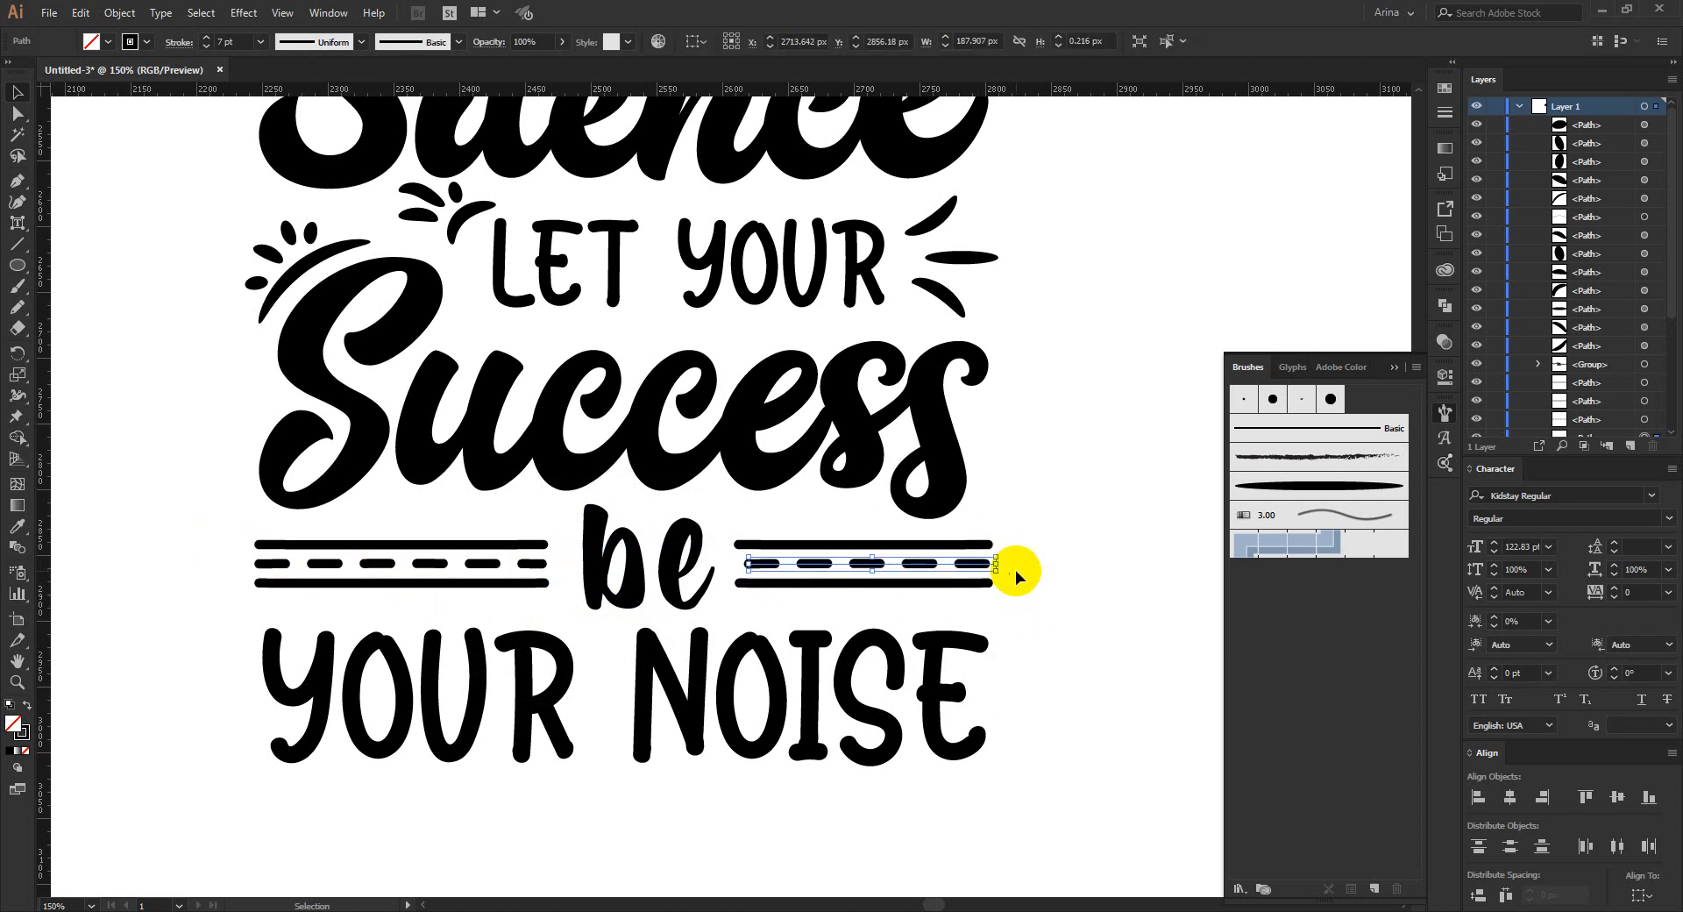
left_click(797, 621)
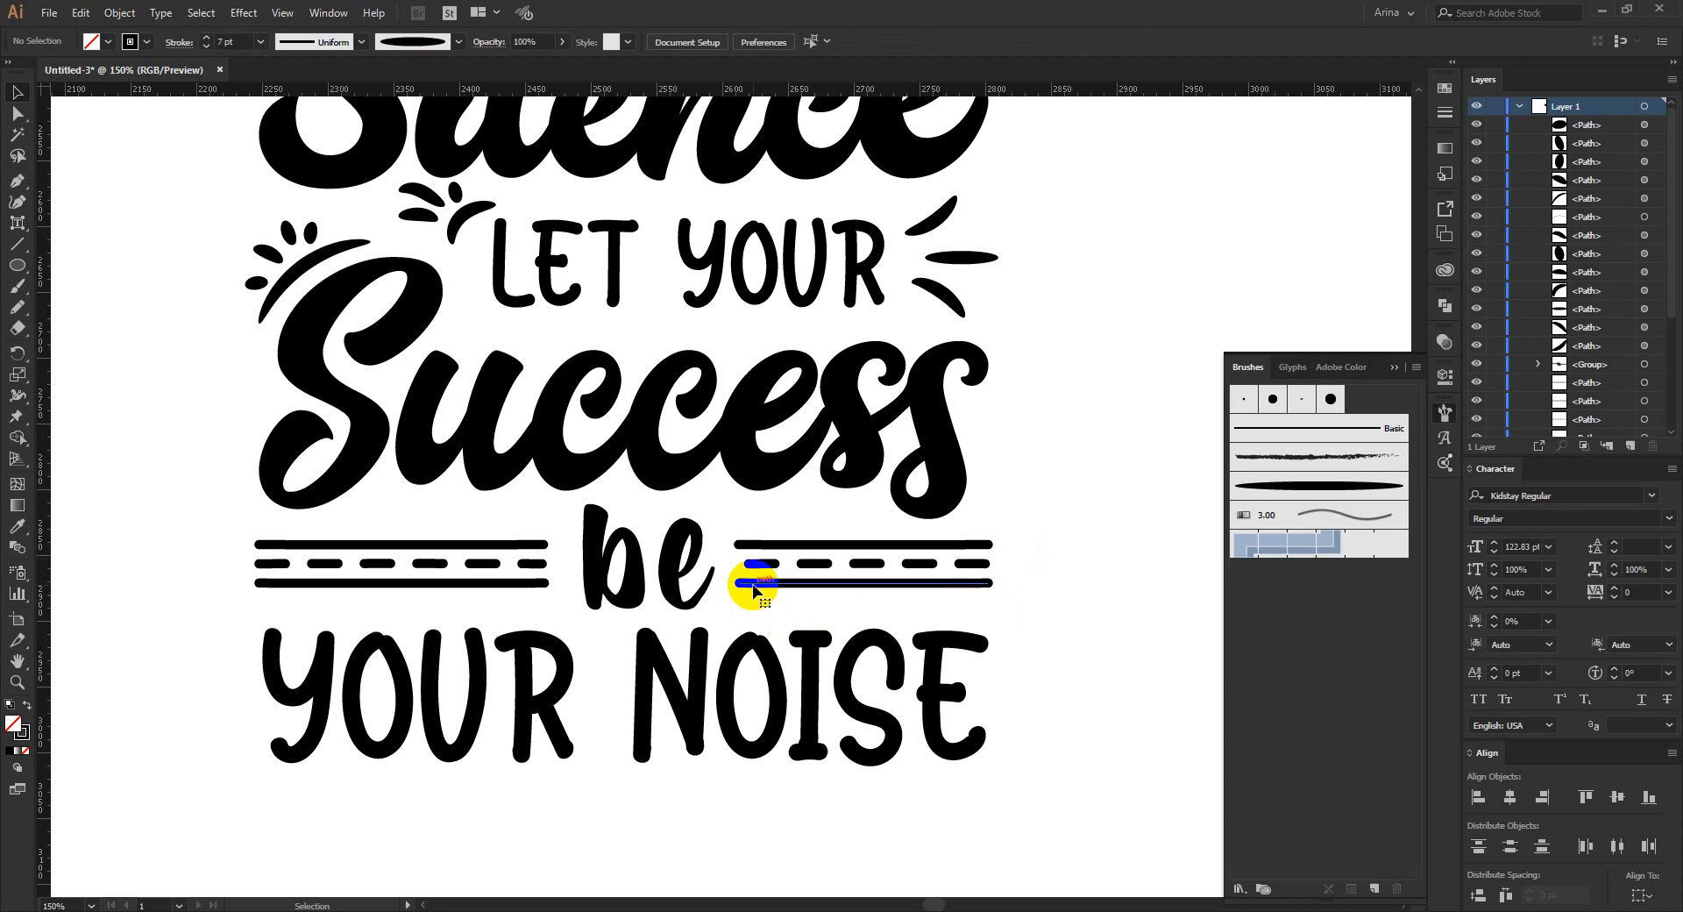
- Shorten the two solid lines right of "be" to about 184 px by moving their inner end points right
left_click(754, 585)
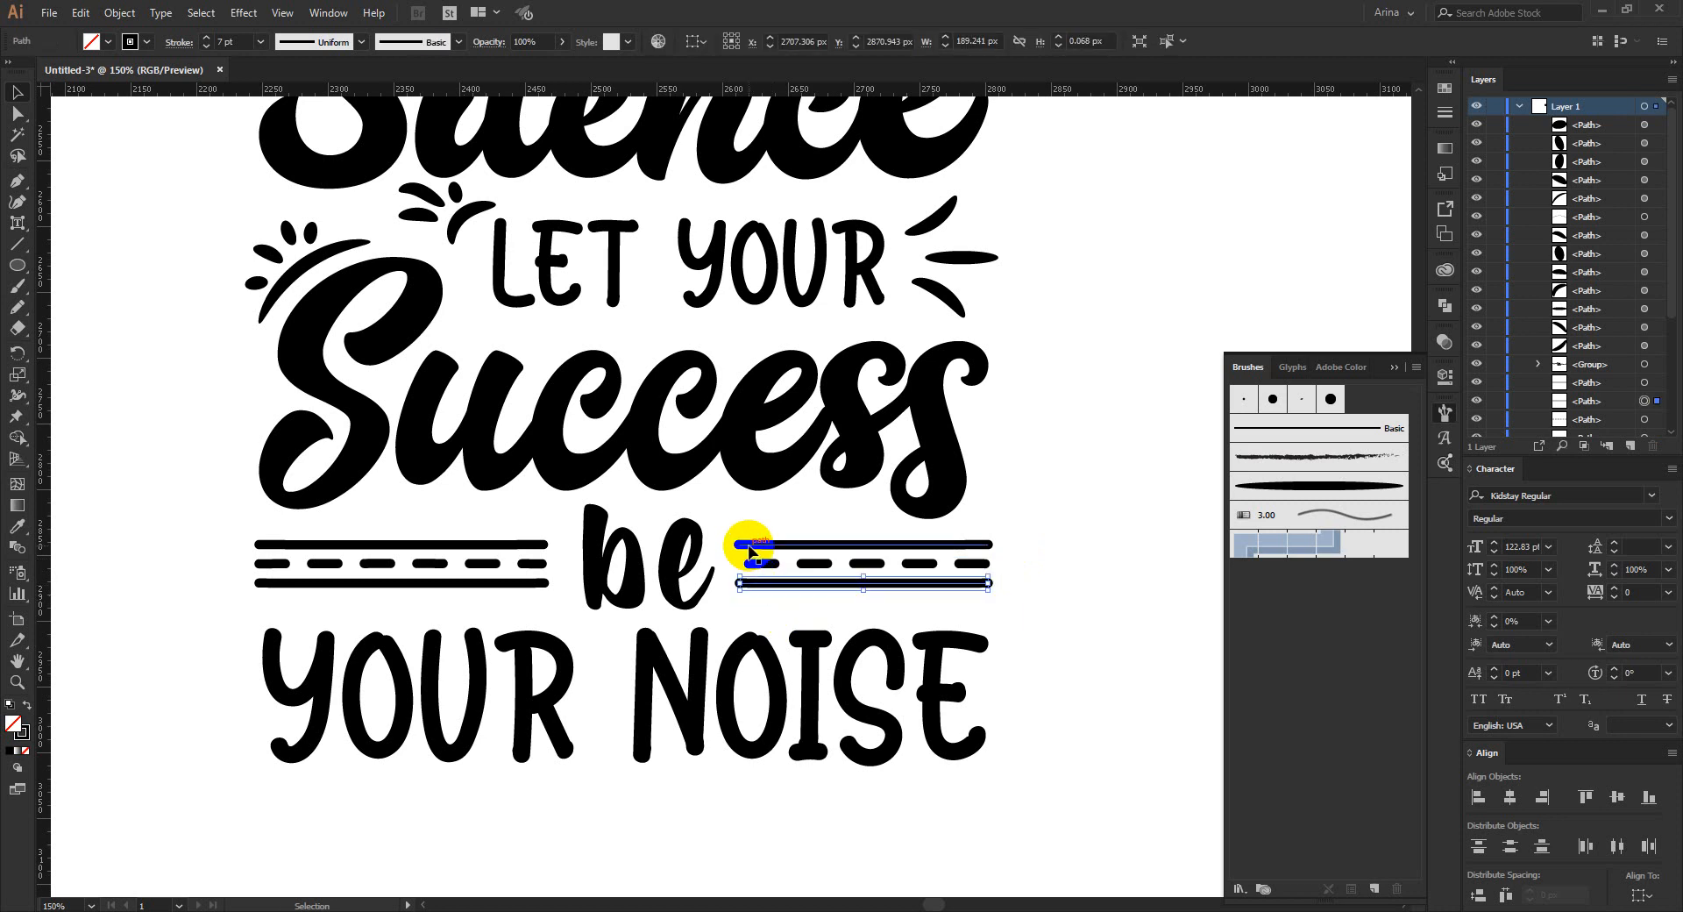
key("a")
left_click(739, 546)
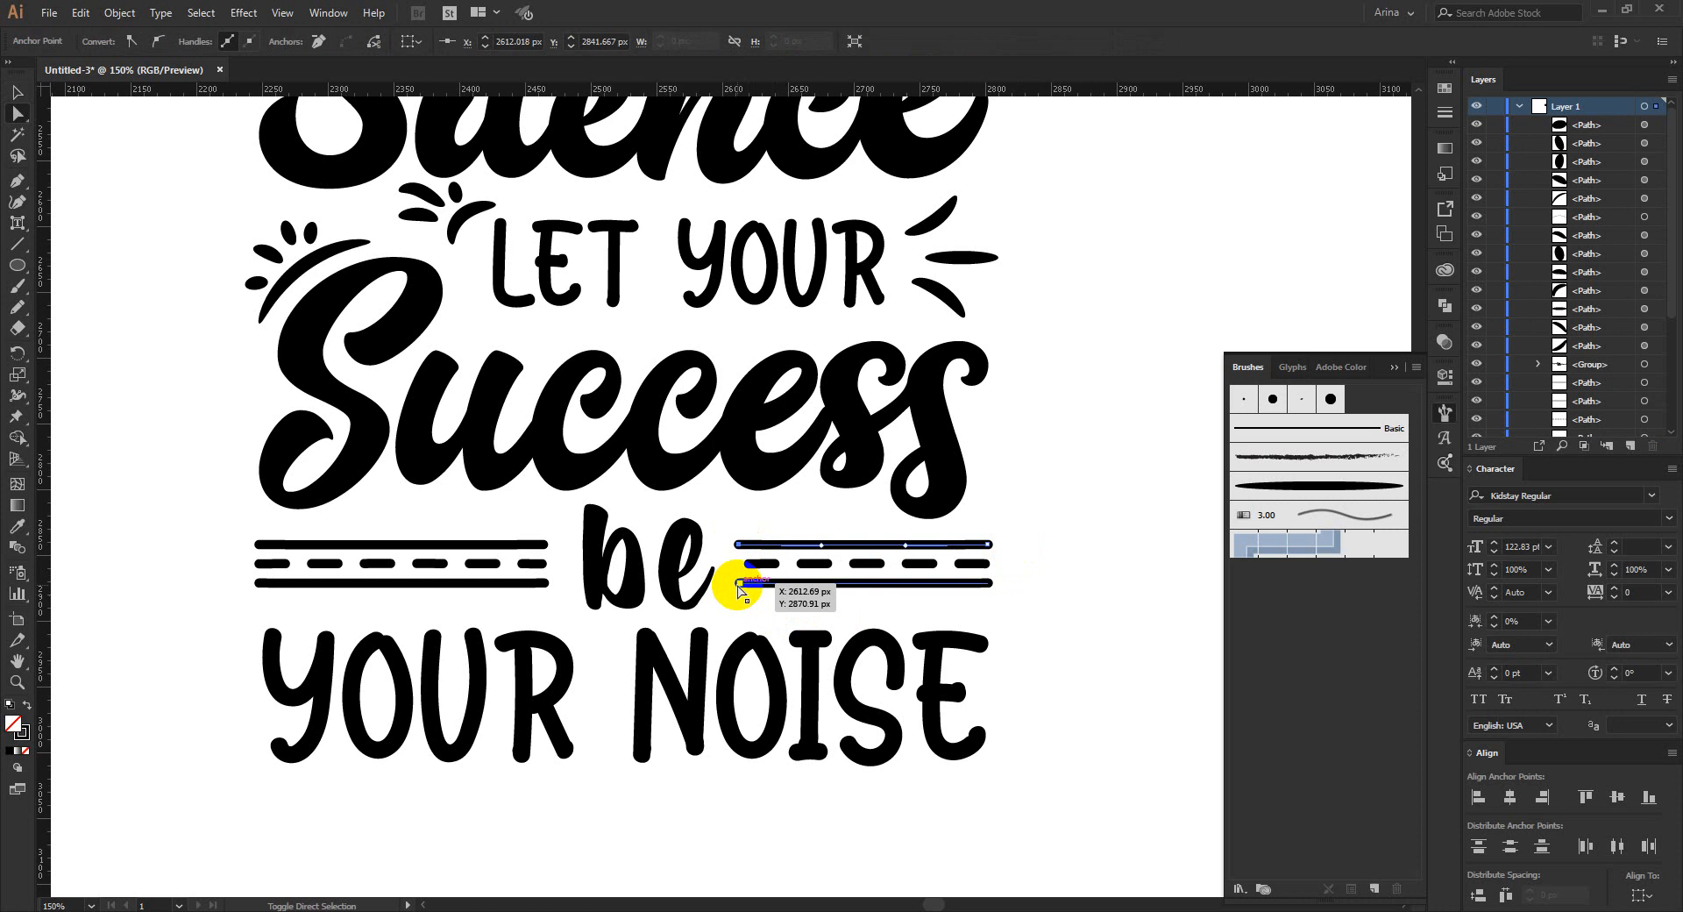
left_click(739, 584, "shift")
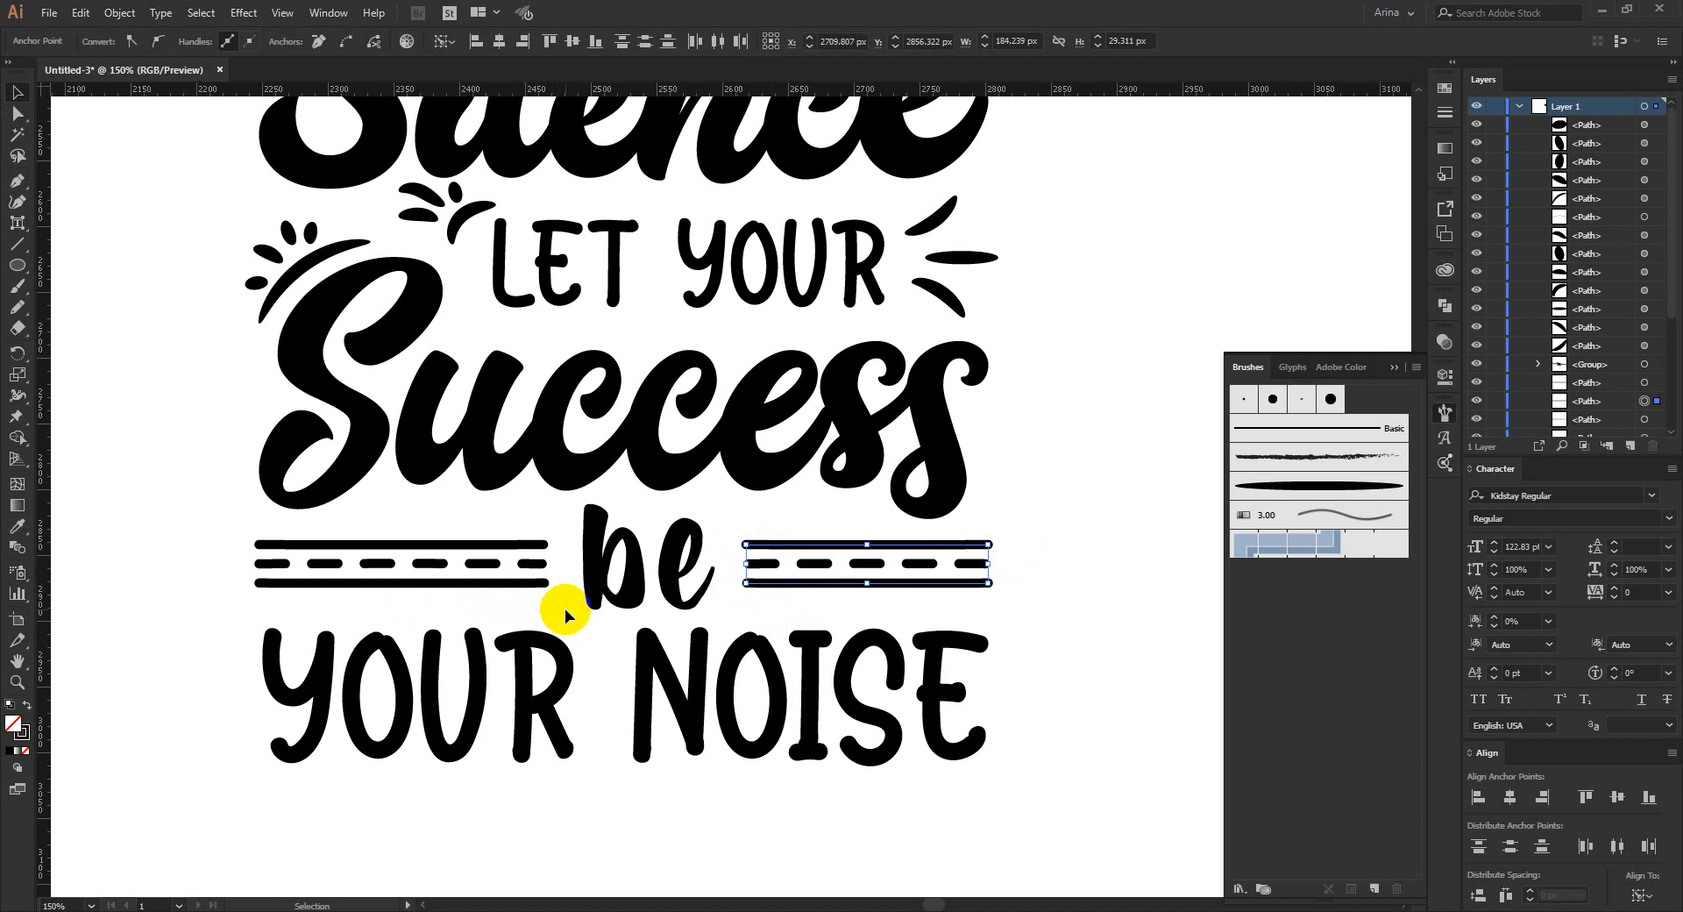
left_click(512, 612)
- Draw a straight horizontal line just beneath "YOUR NOISE", spanning the full width of the text, with the Pen tool
scroll(512, 612, "down", 1)
scroll(512, 612, "up", 1)
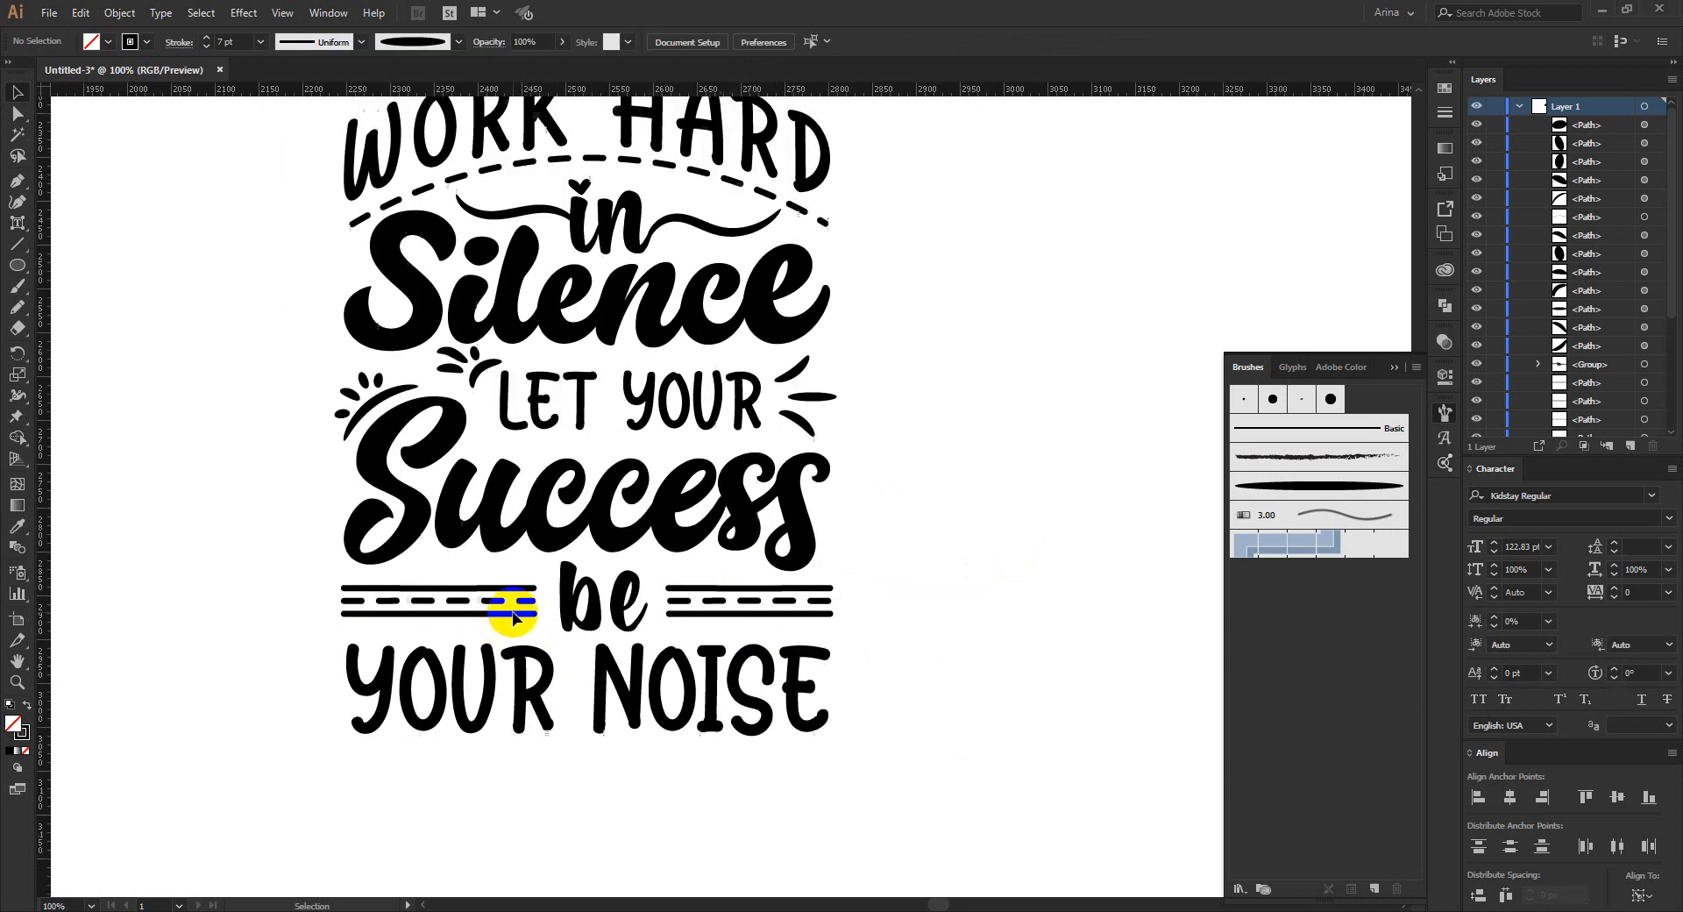
scroll(513, 616, "up", 1)
scroll(508, 620, "down", 1)
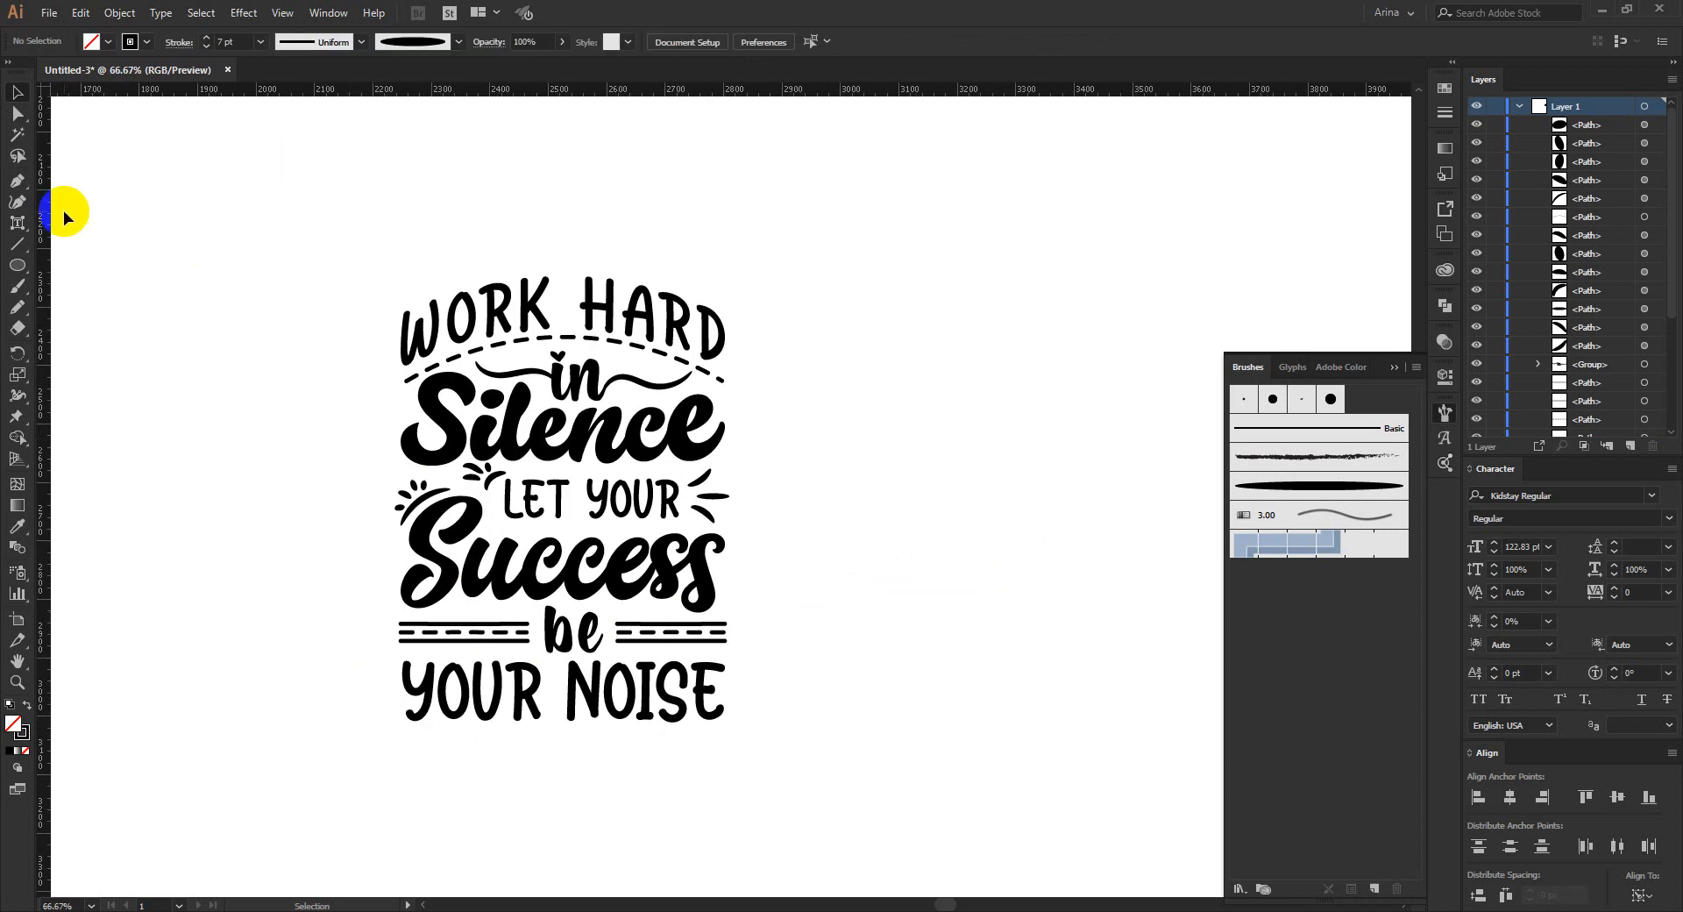
left_click(16, 186)
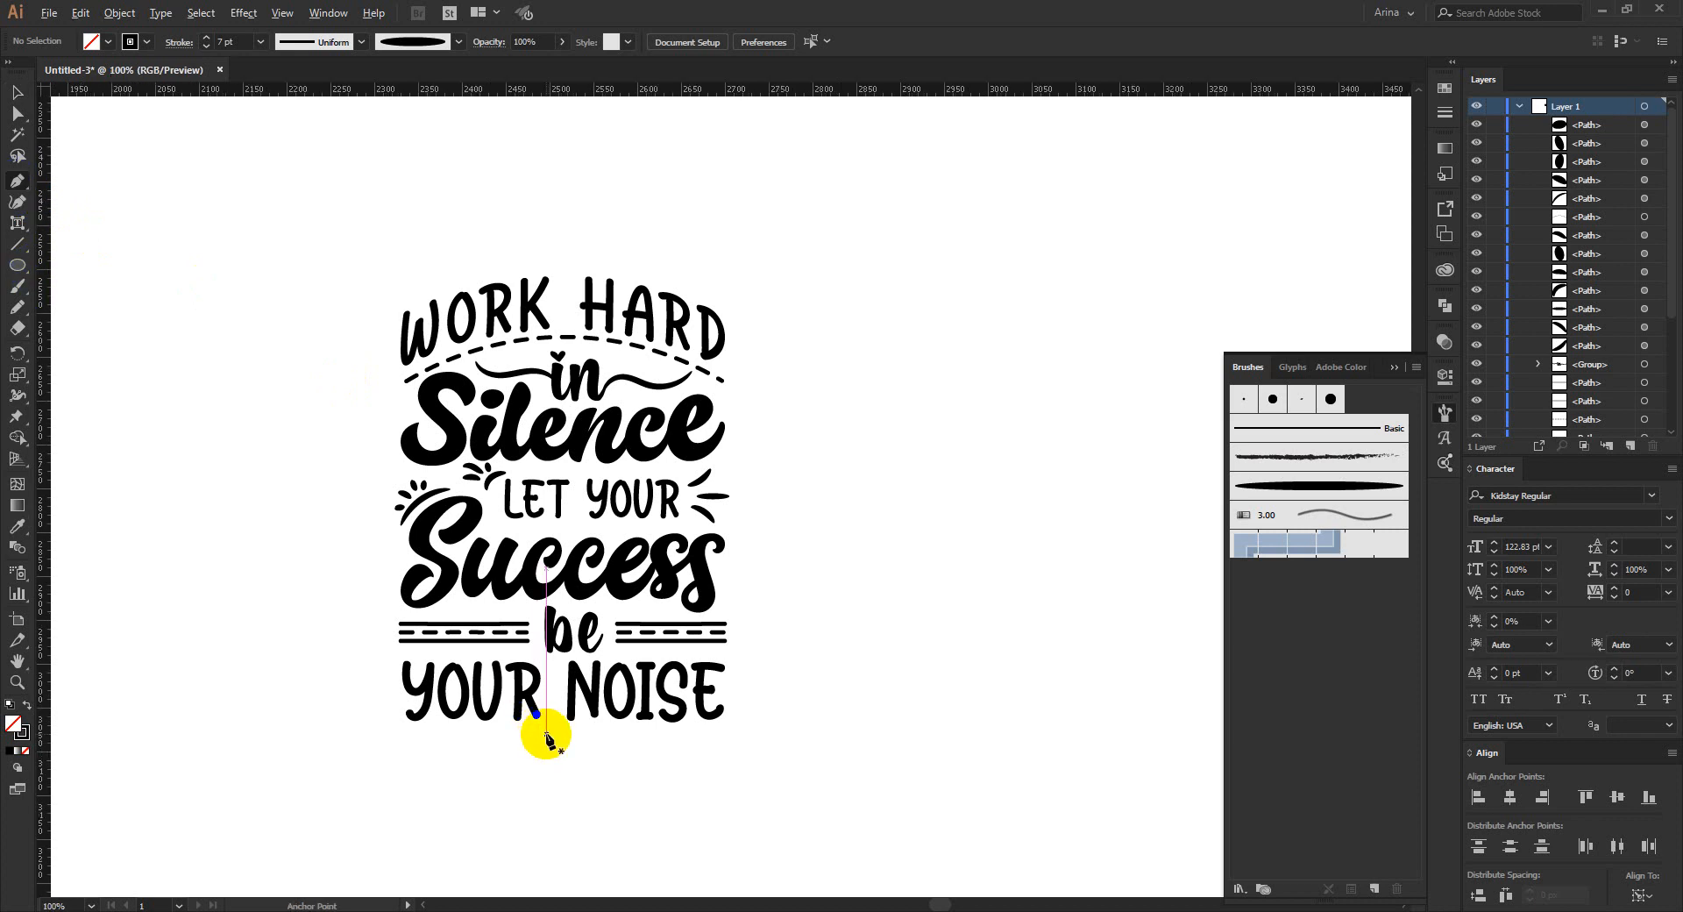
scroll(544, 735, "up", 1)
scroll(491, 526, "up", 2)
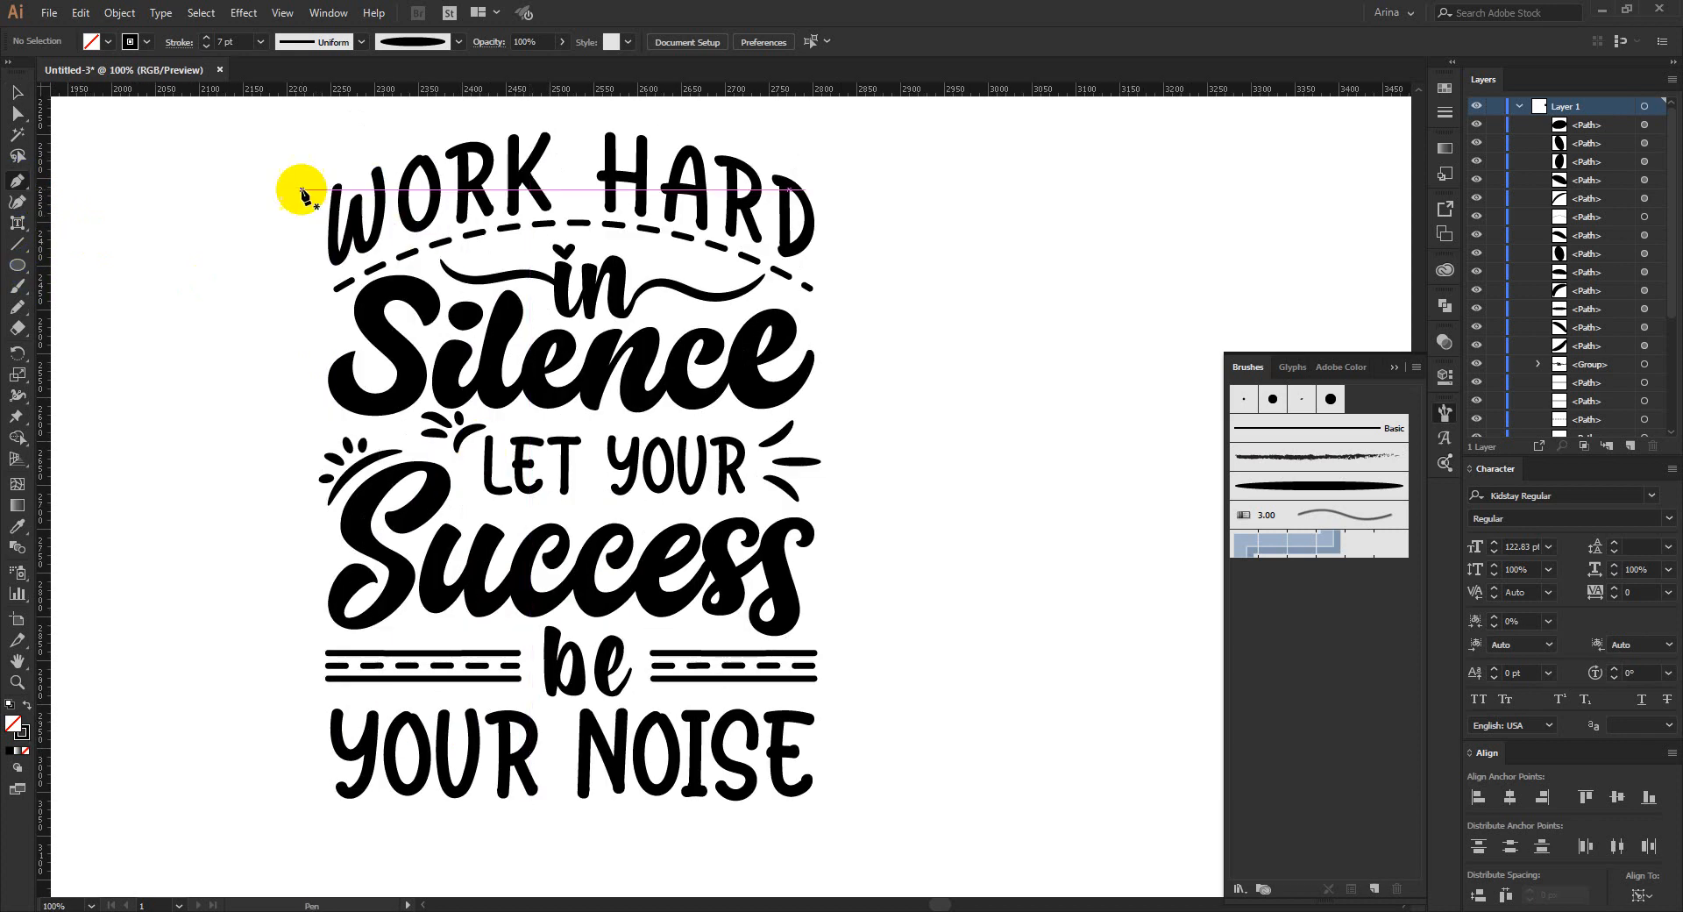
scroll(491, 255, "up", 1)
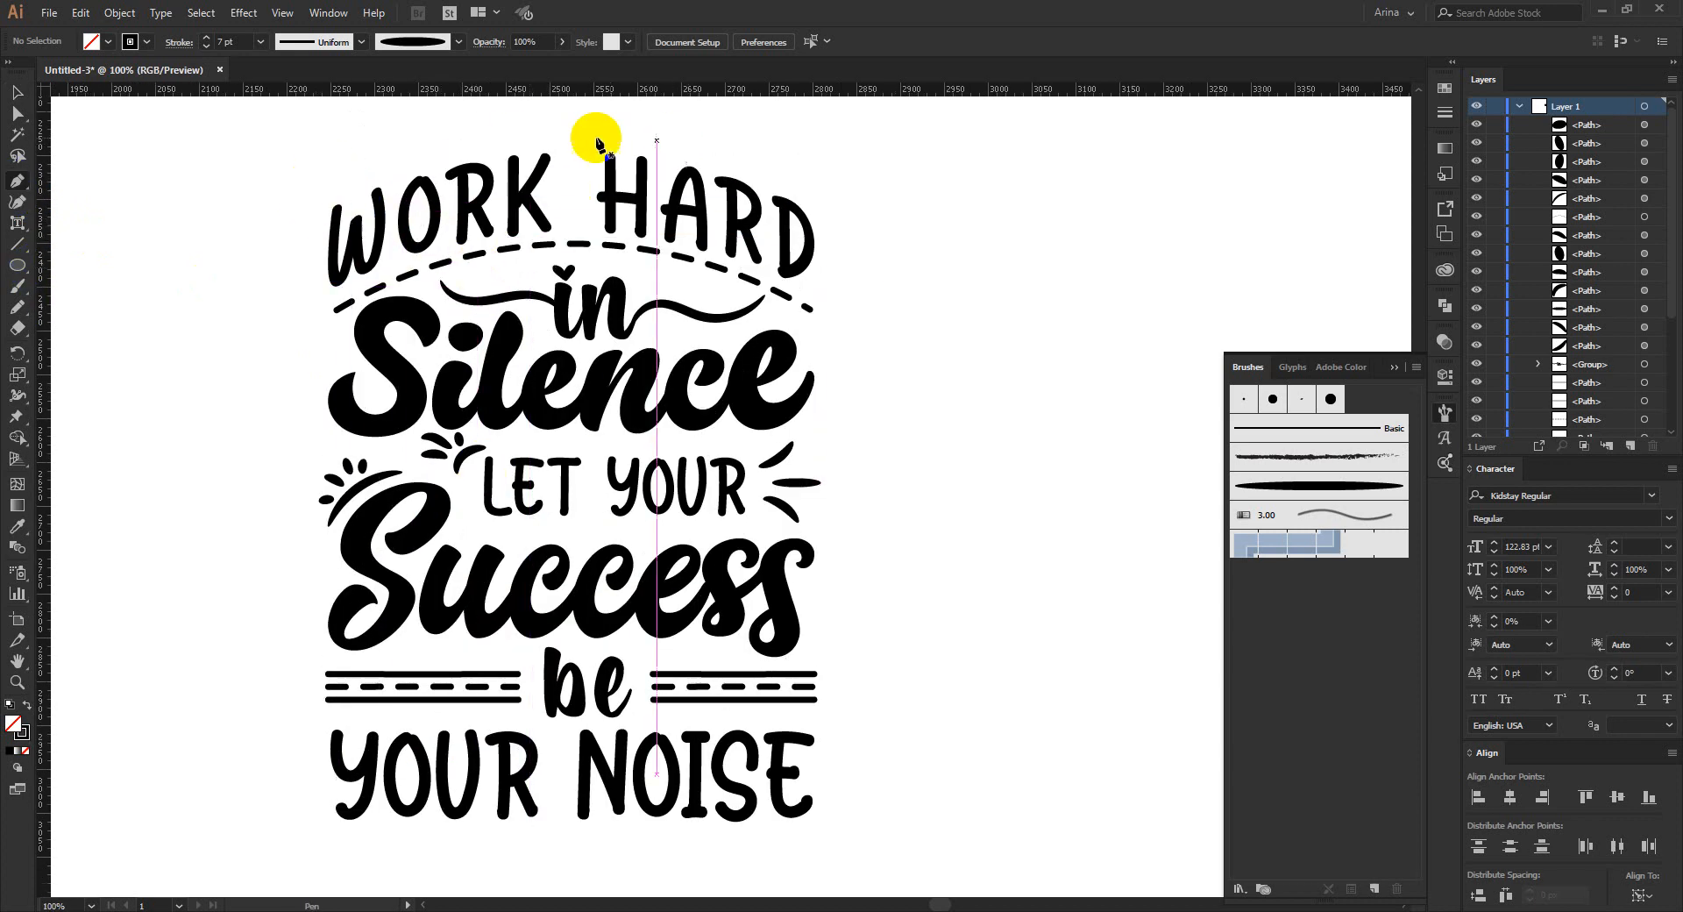
scroll(501, 721, "down", 2)
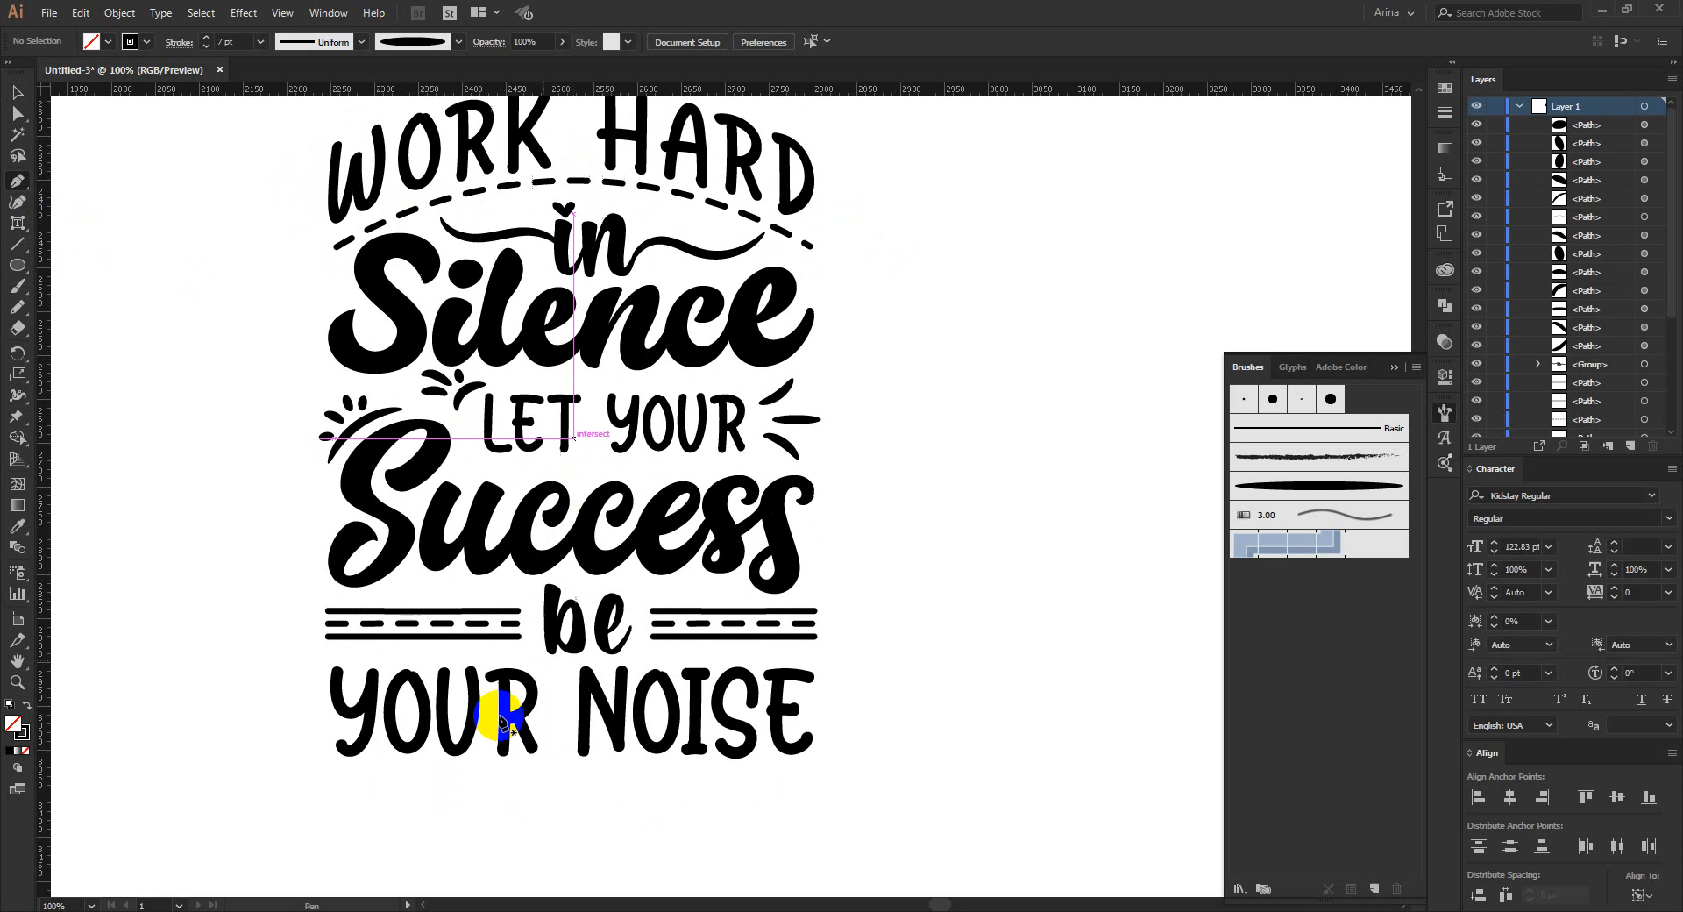
left_click(330, 771)
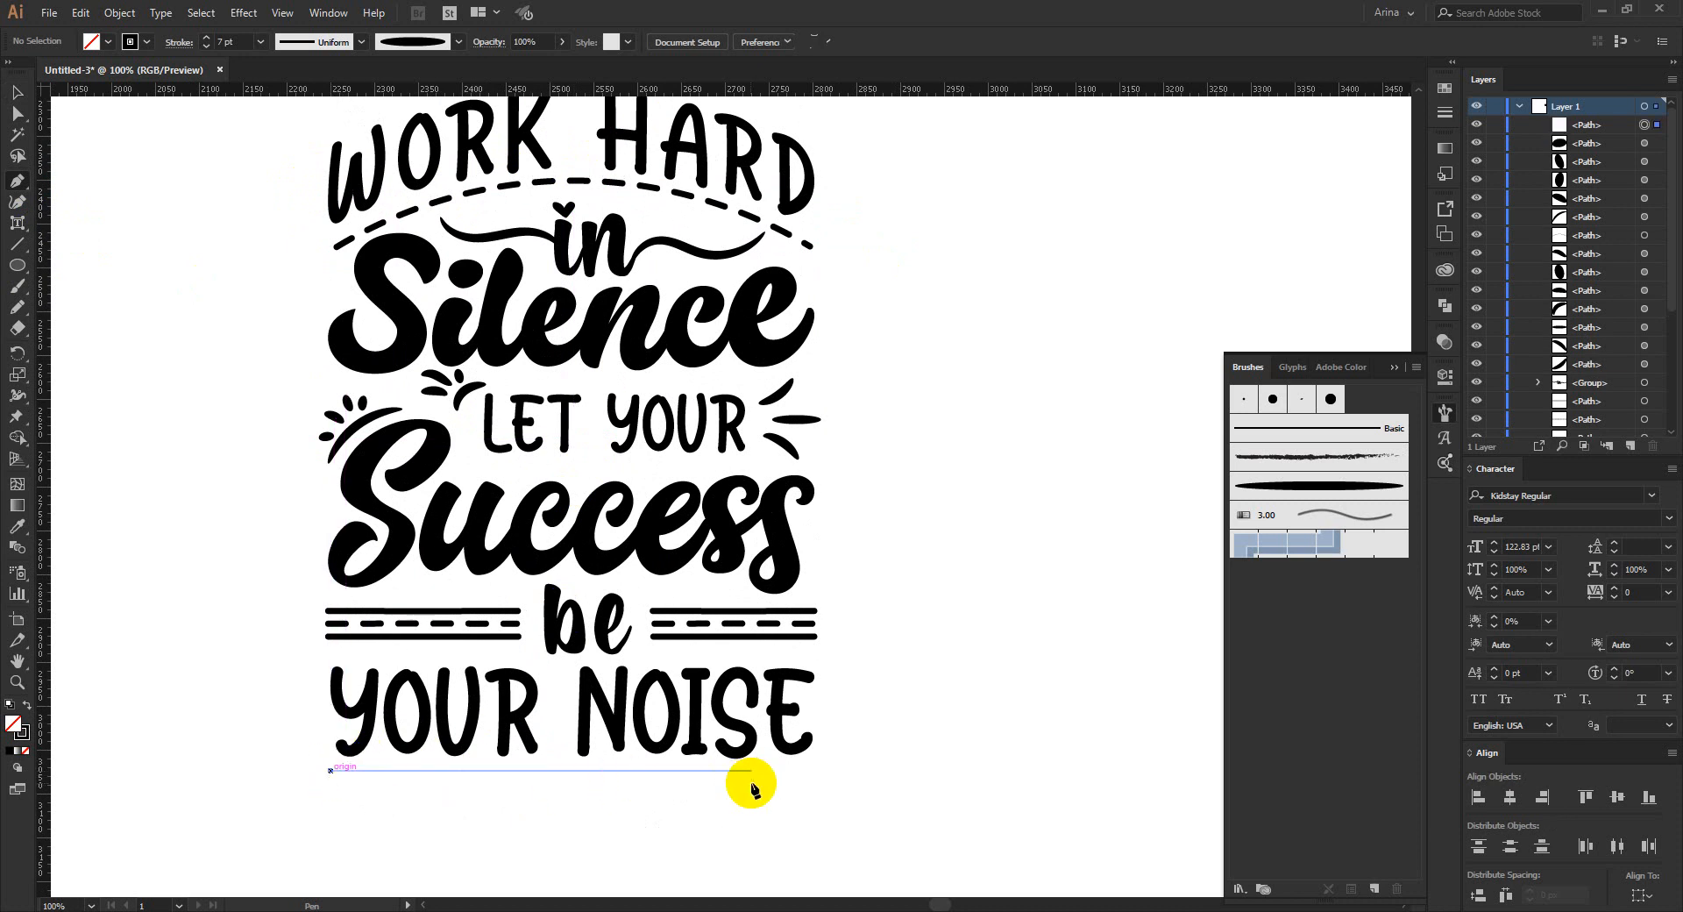
left_click(821, 770, "shift")
key("v")
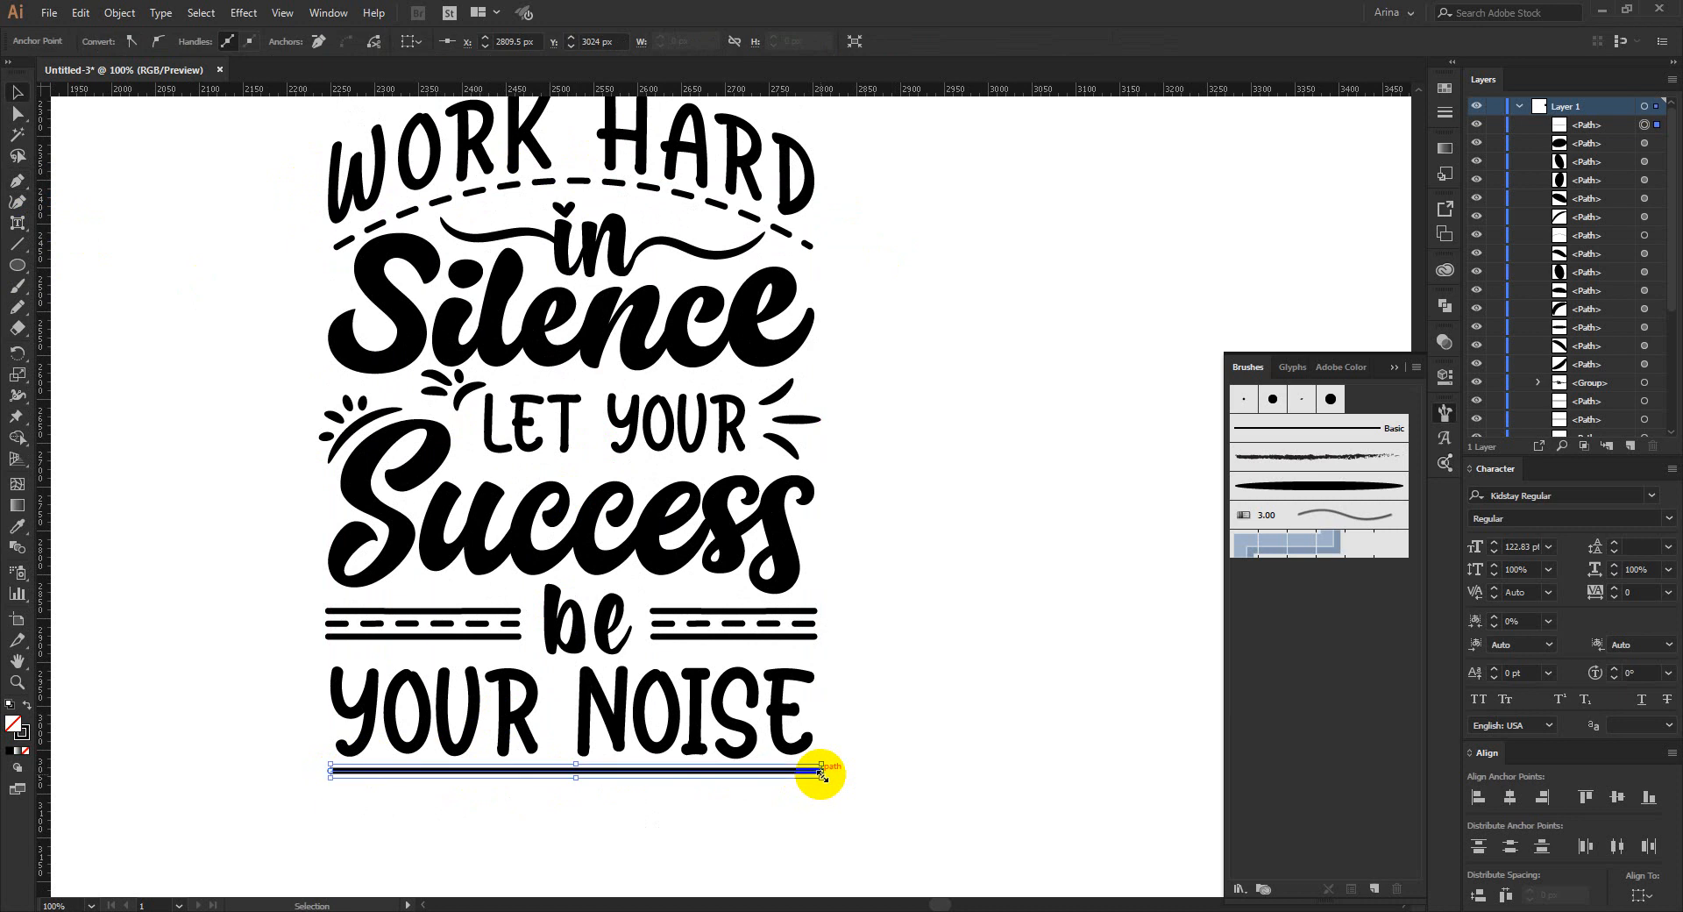
- Copy the dashed style of the divider beside "be" onto the new line with the Eyedropper, then deselect it
key("i")
left_click(770, 626)
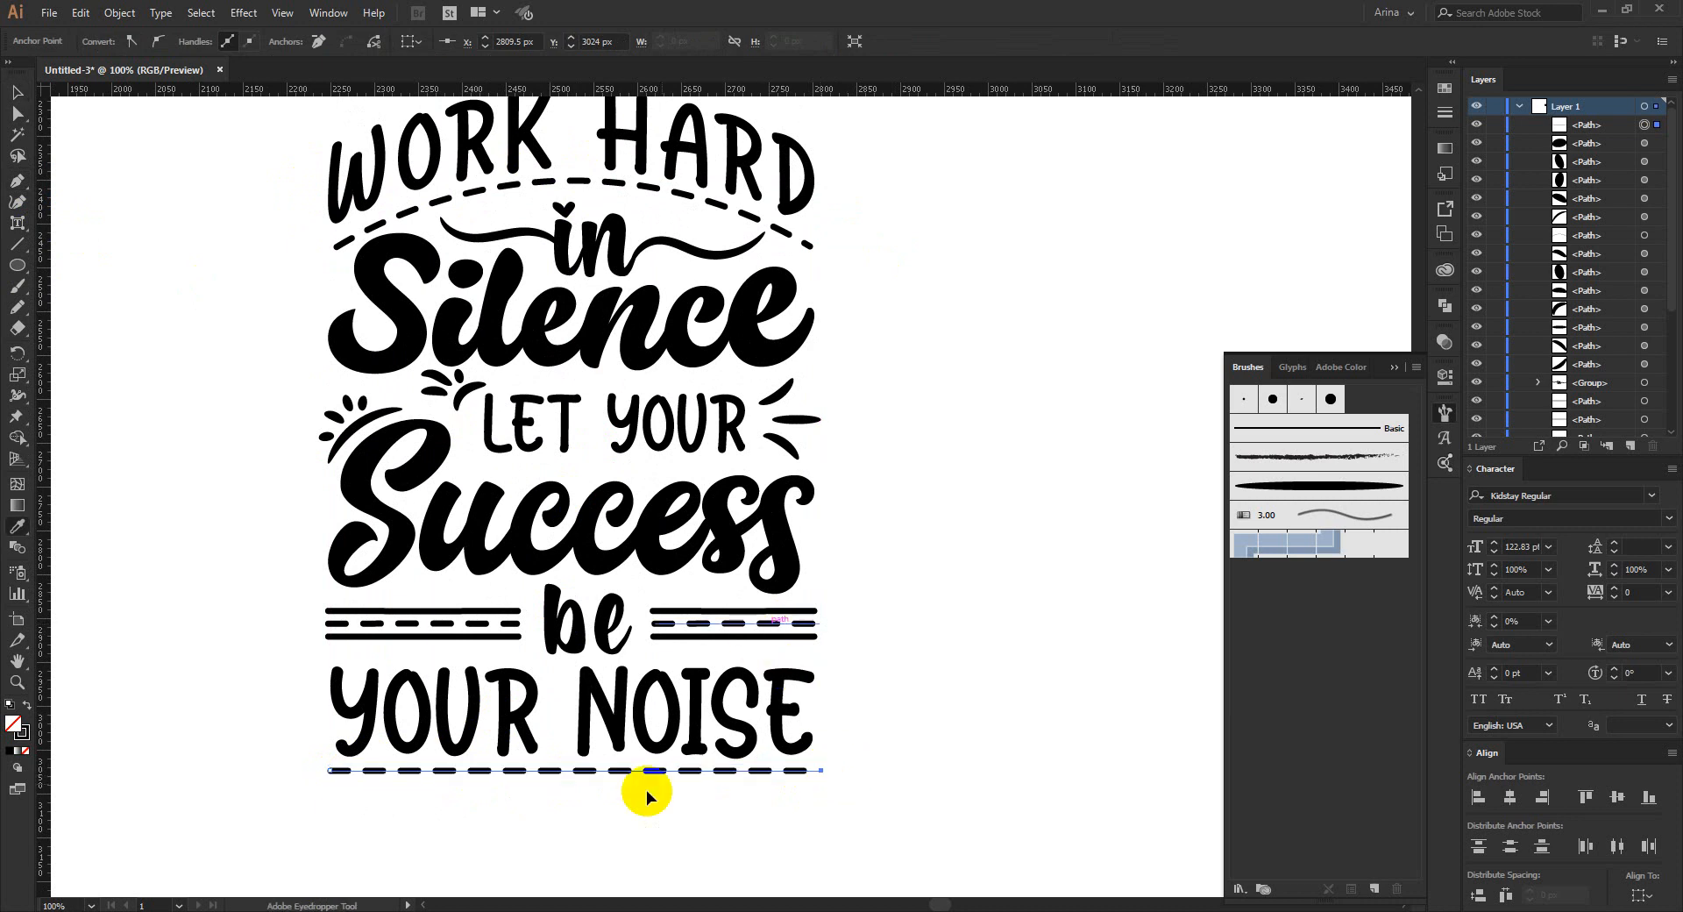
key("v")
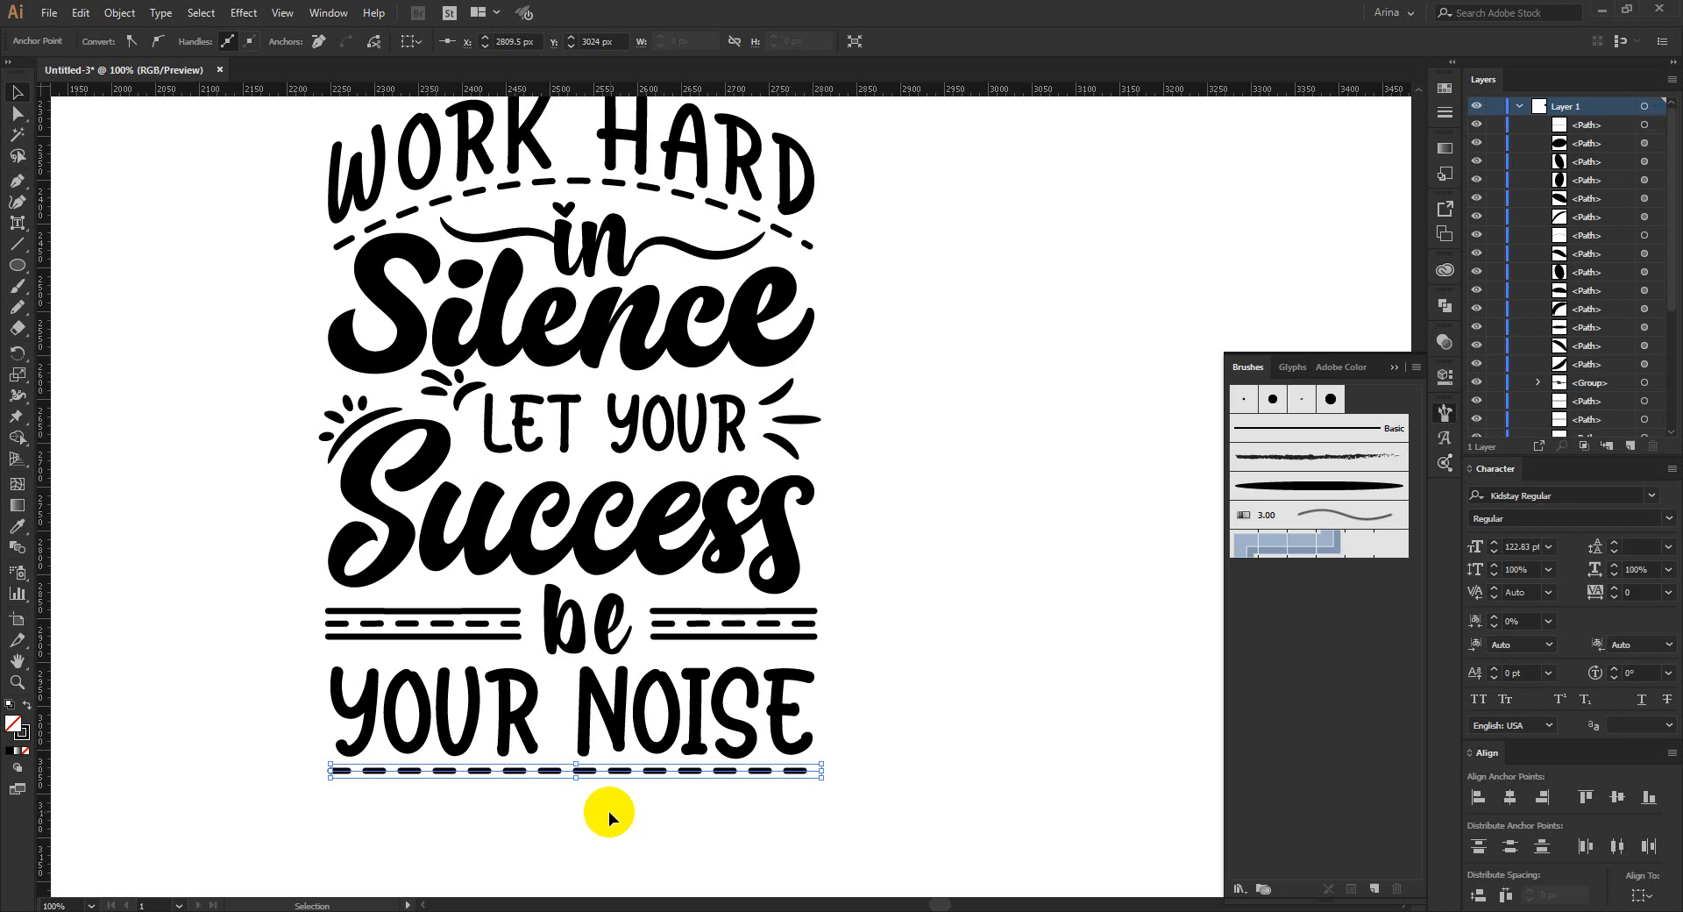
left_click(609, 812)
scroll(605, 807, "down", 1)
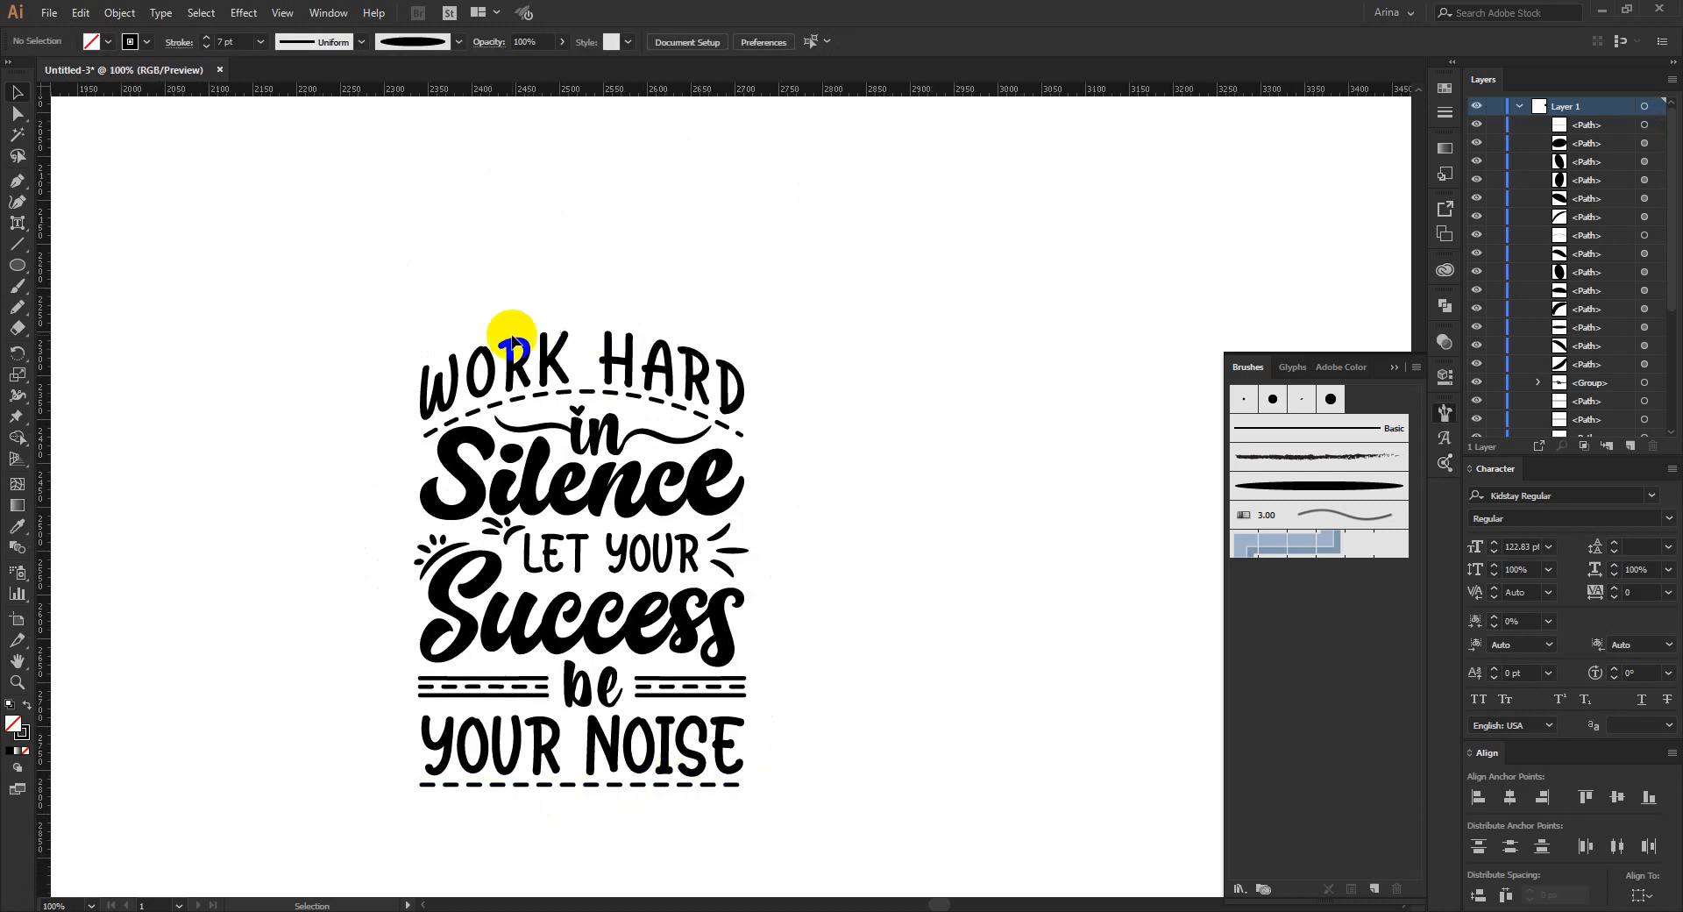
- Draw an upward-curving arc about 555 px wide and 74 px high above "WORK HARD" with the Pen tool, then deselect it
scroll(586, 324, "up", 1)
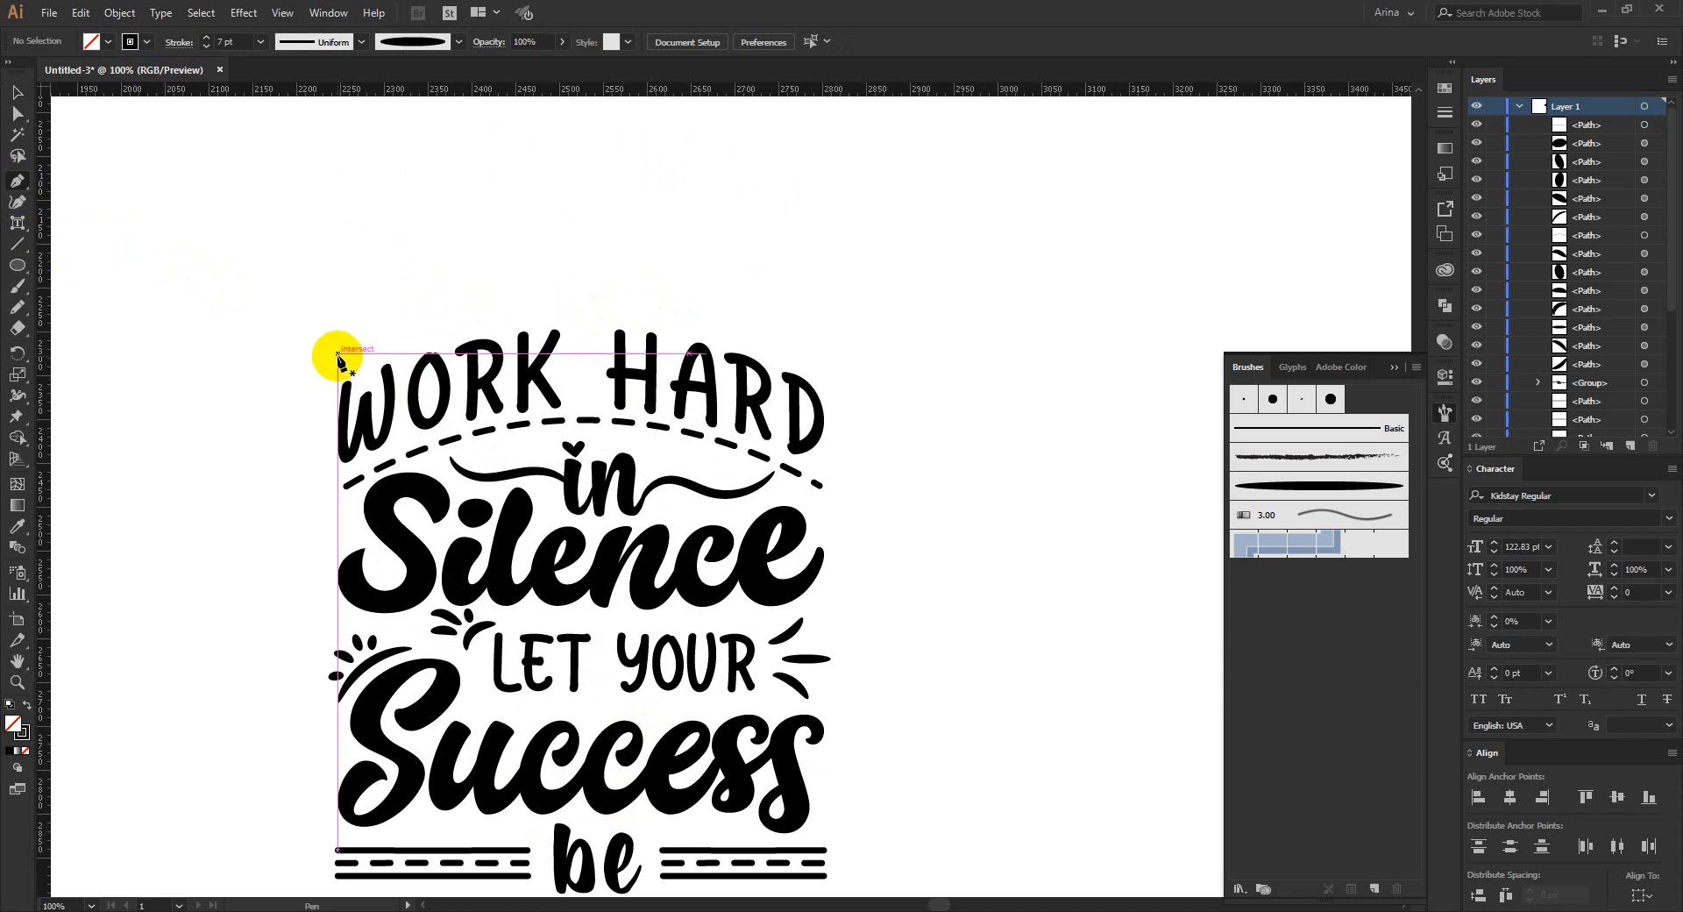
left_click(337, 362)
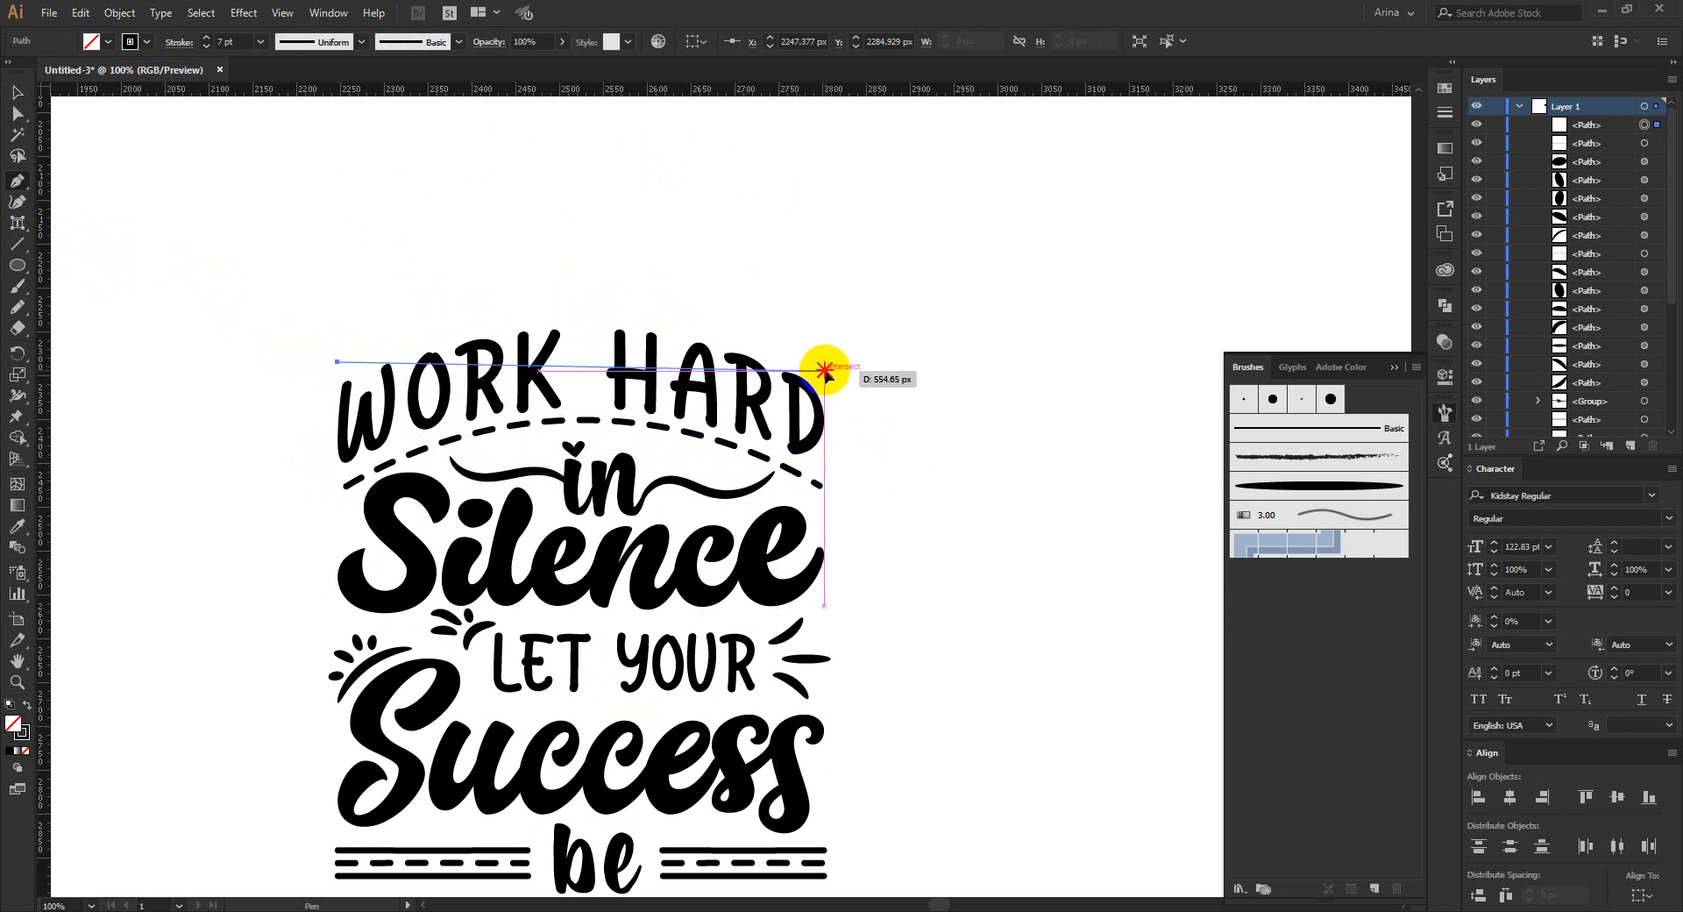
mouse_move(825, 371)
left_mouse_down()
mouse_move(891, 480)
mouse_move(1093, 531)
mouse_move(1052, 501)
left_mouse_up()
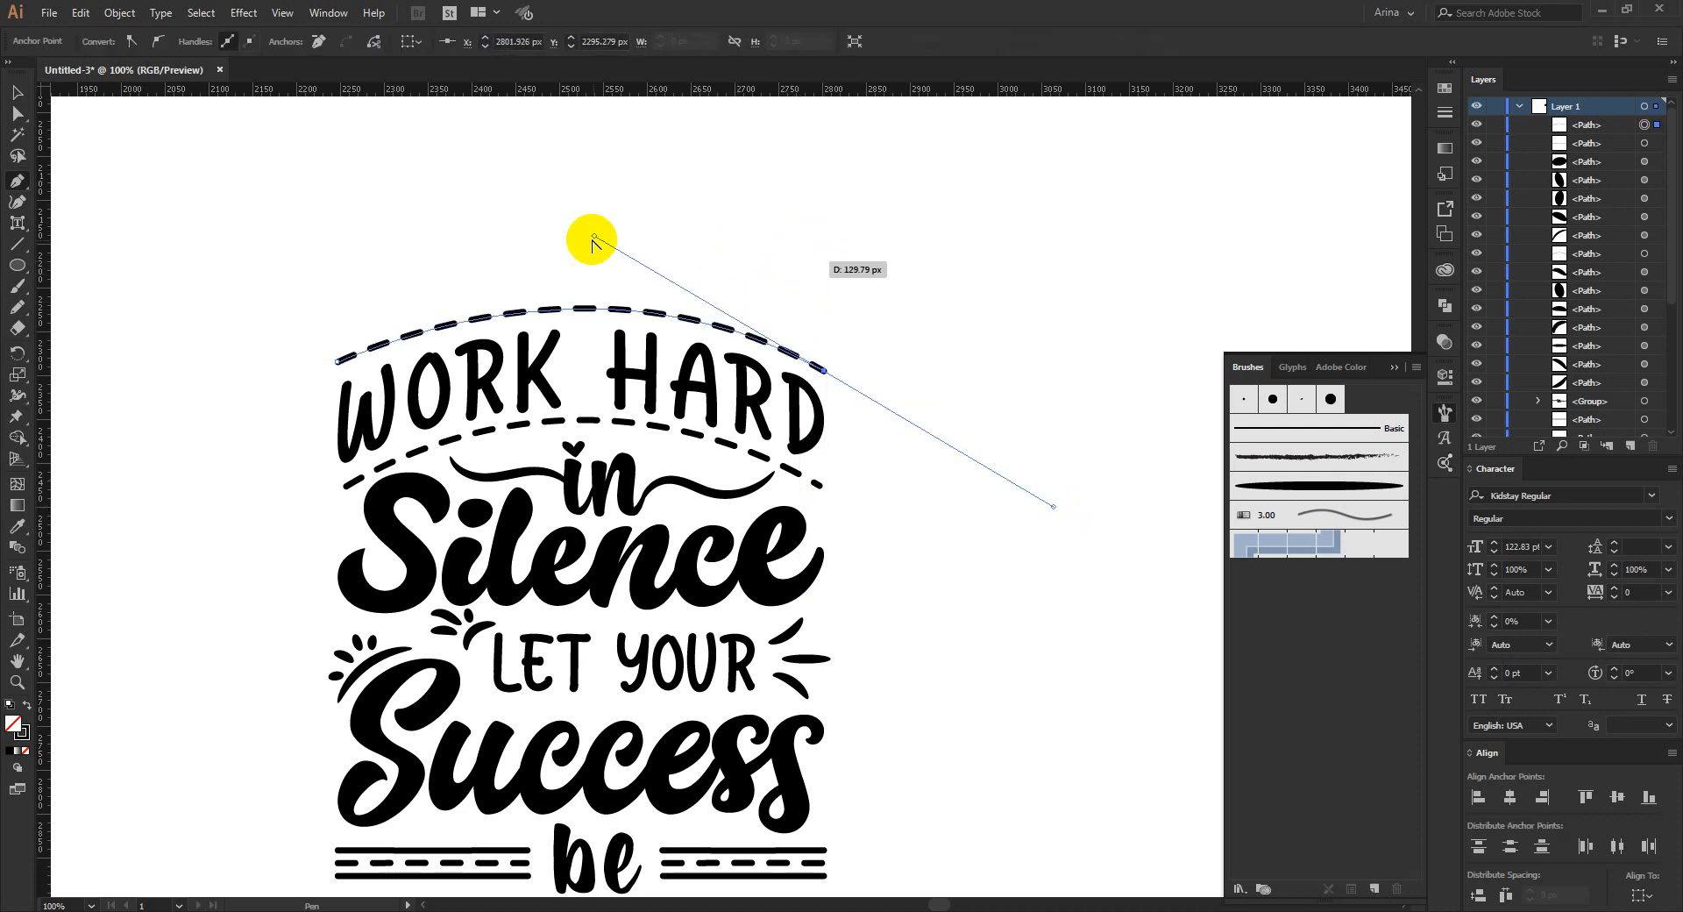
left_click_drag(594, 235, 607, 230)
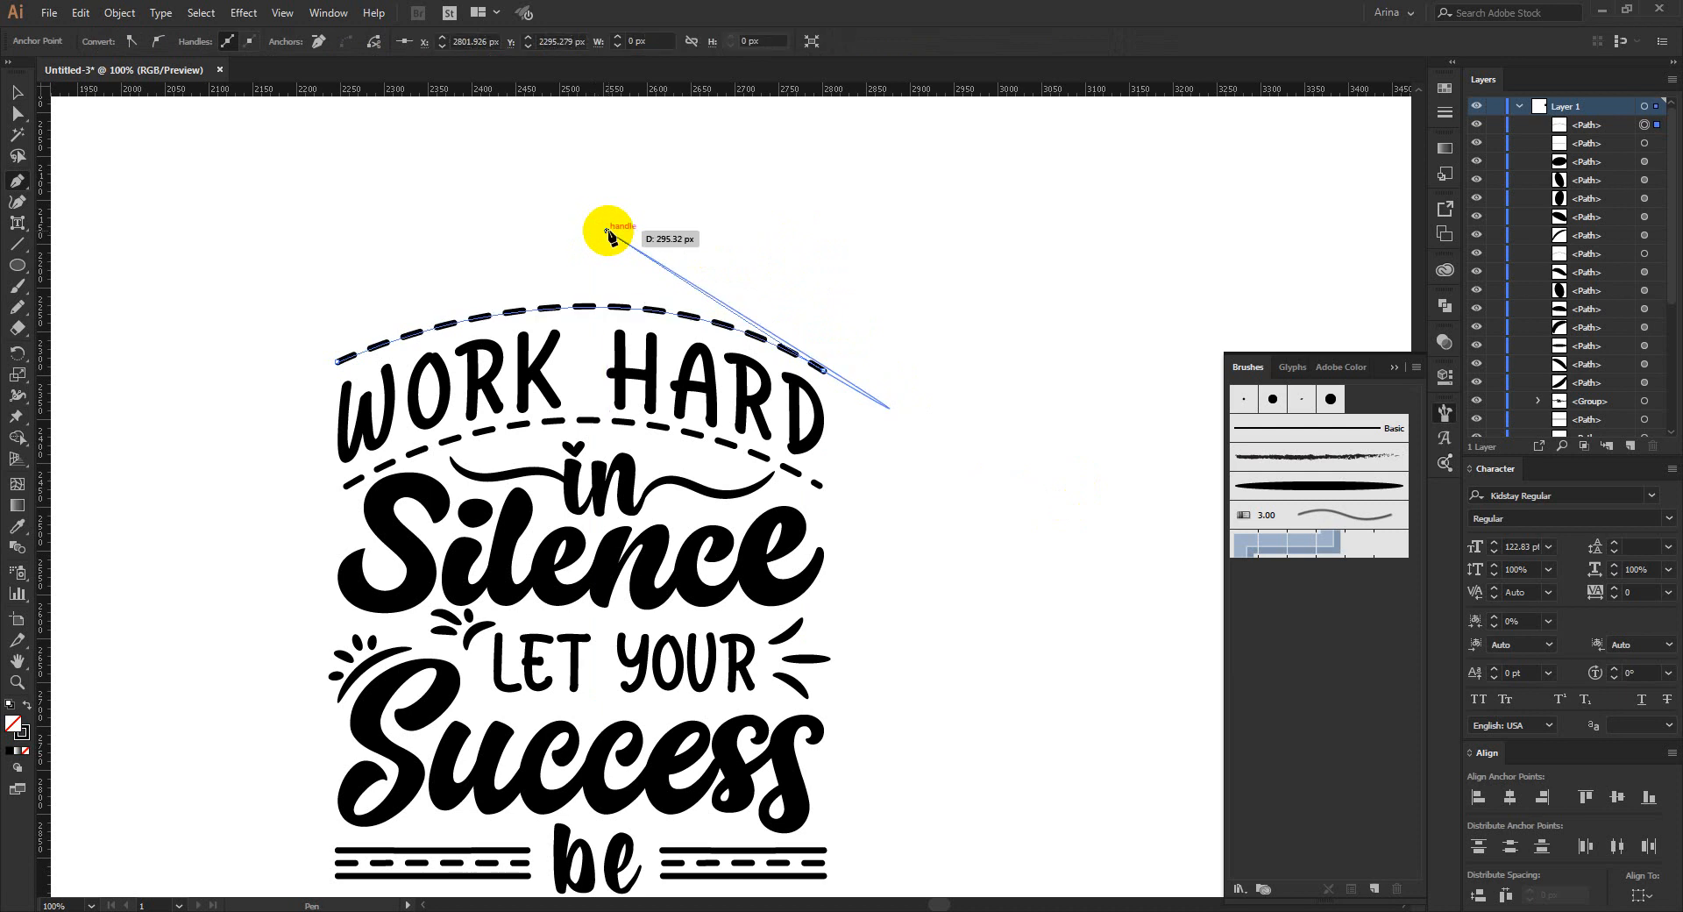
left_click(825, 369)
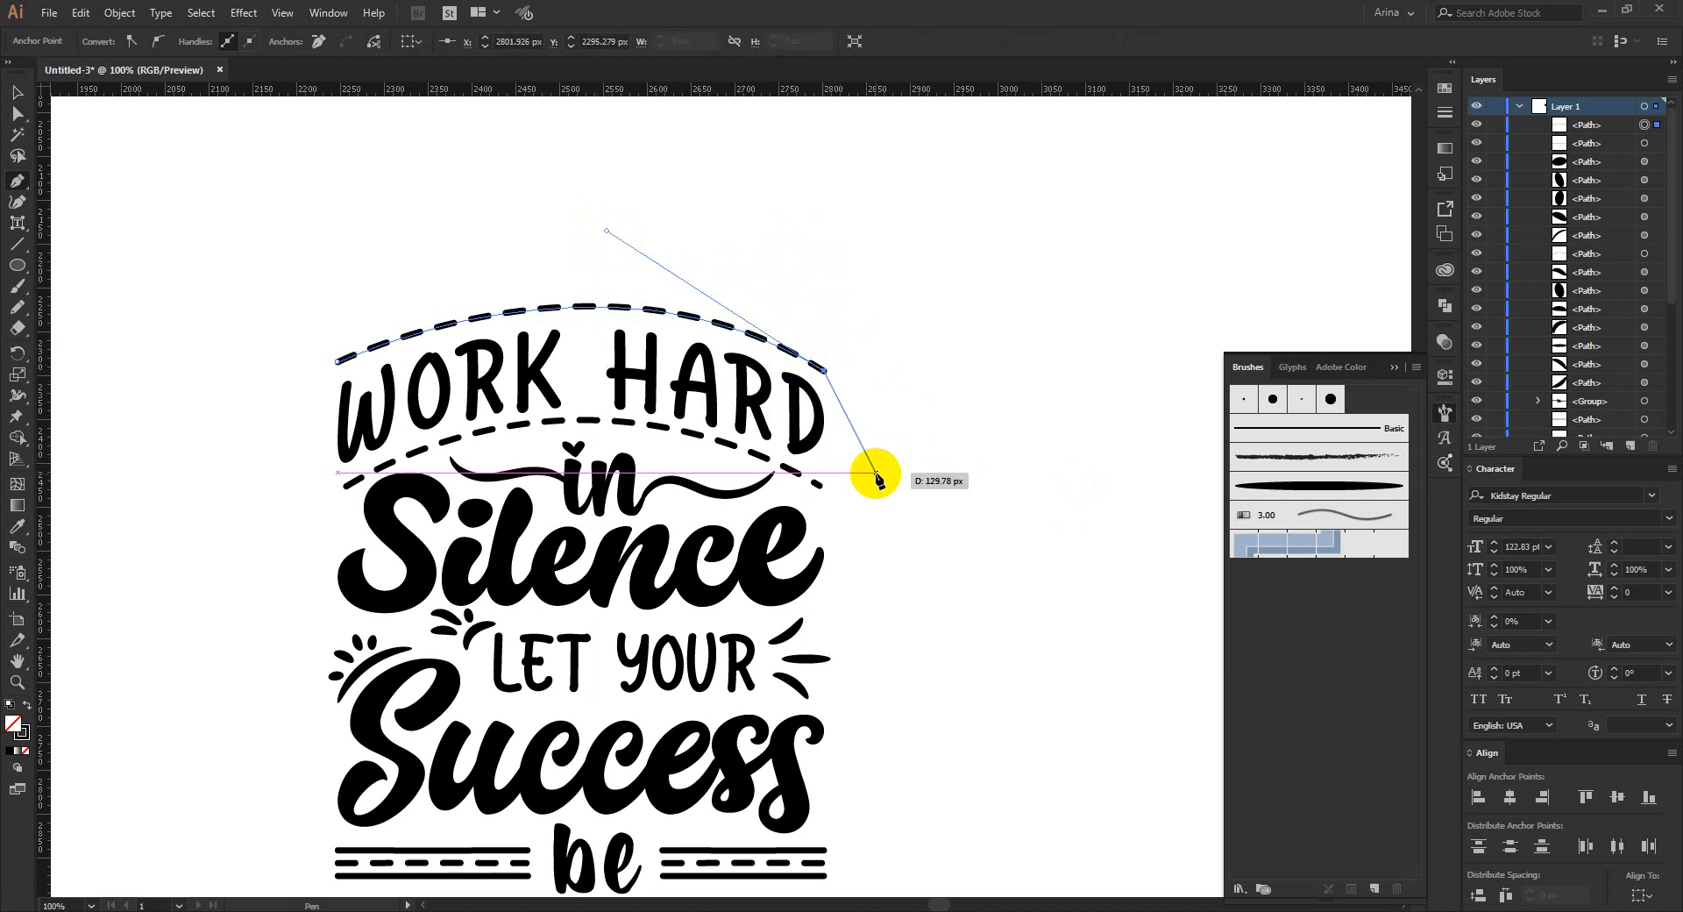
key("v")
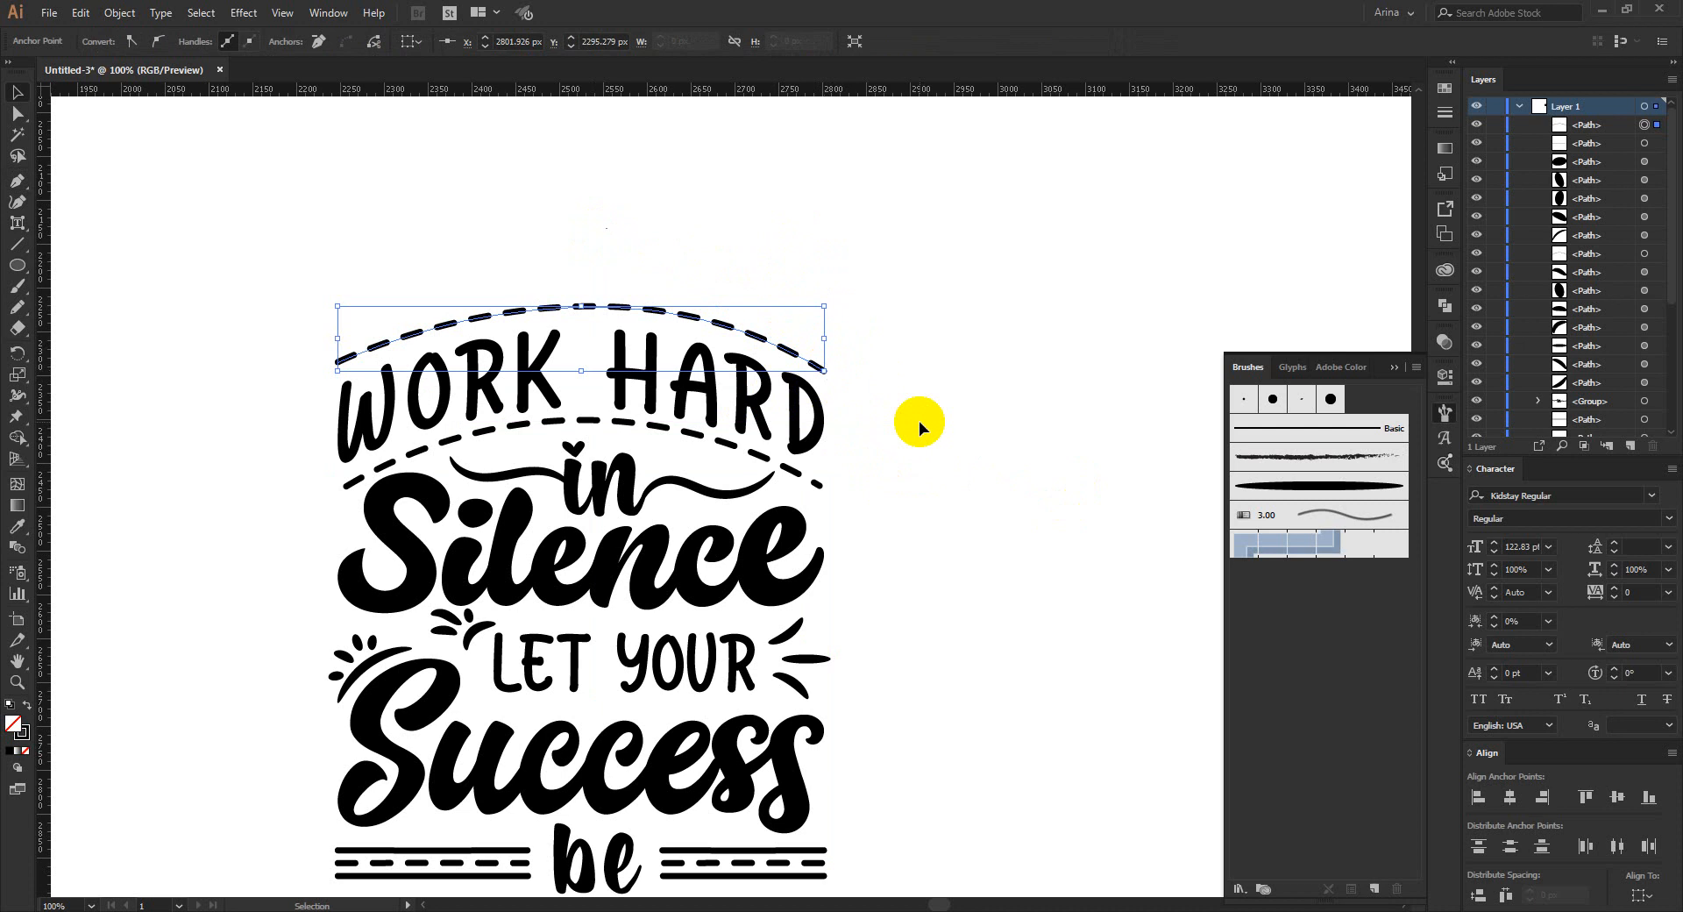
left_click(514, 250)
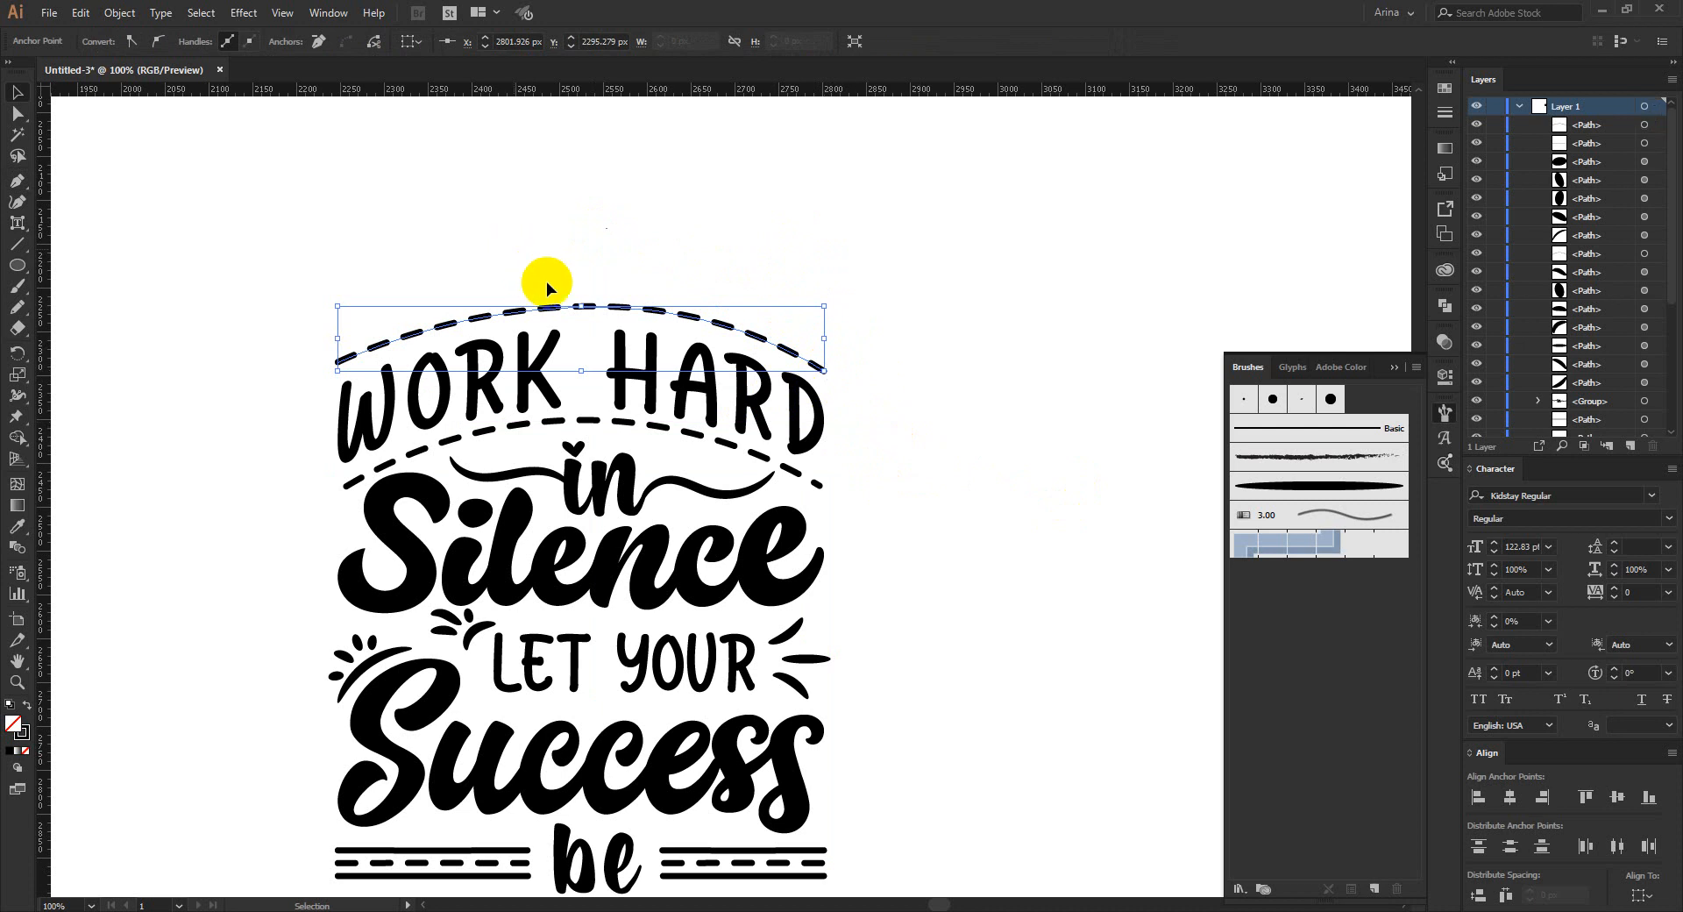
- Apply the tapered black ellipse brush to the arc above "WORK HARD", turn off its Dashed Line option, and deselect it
left_click(587, 314)
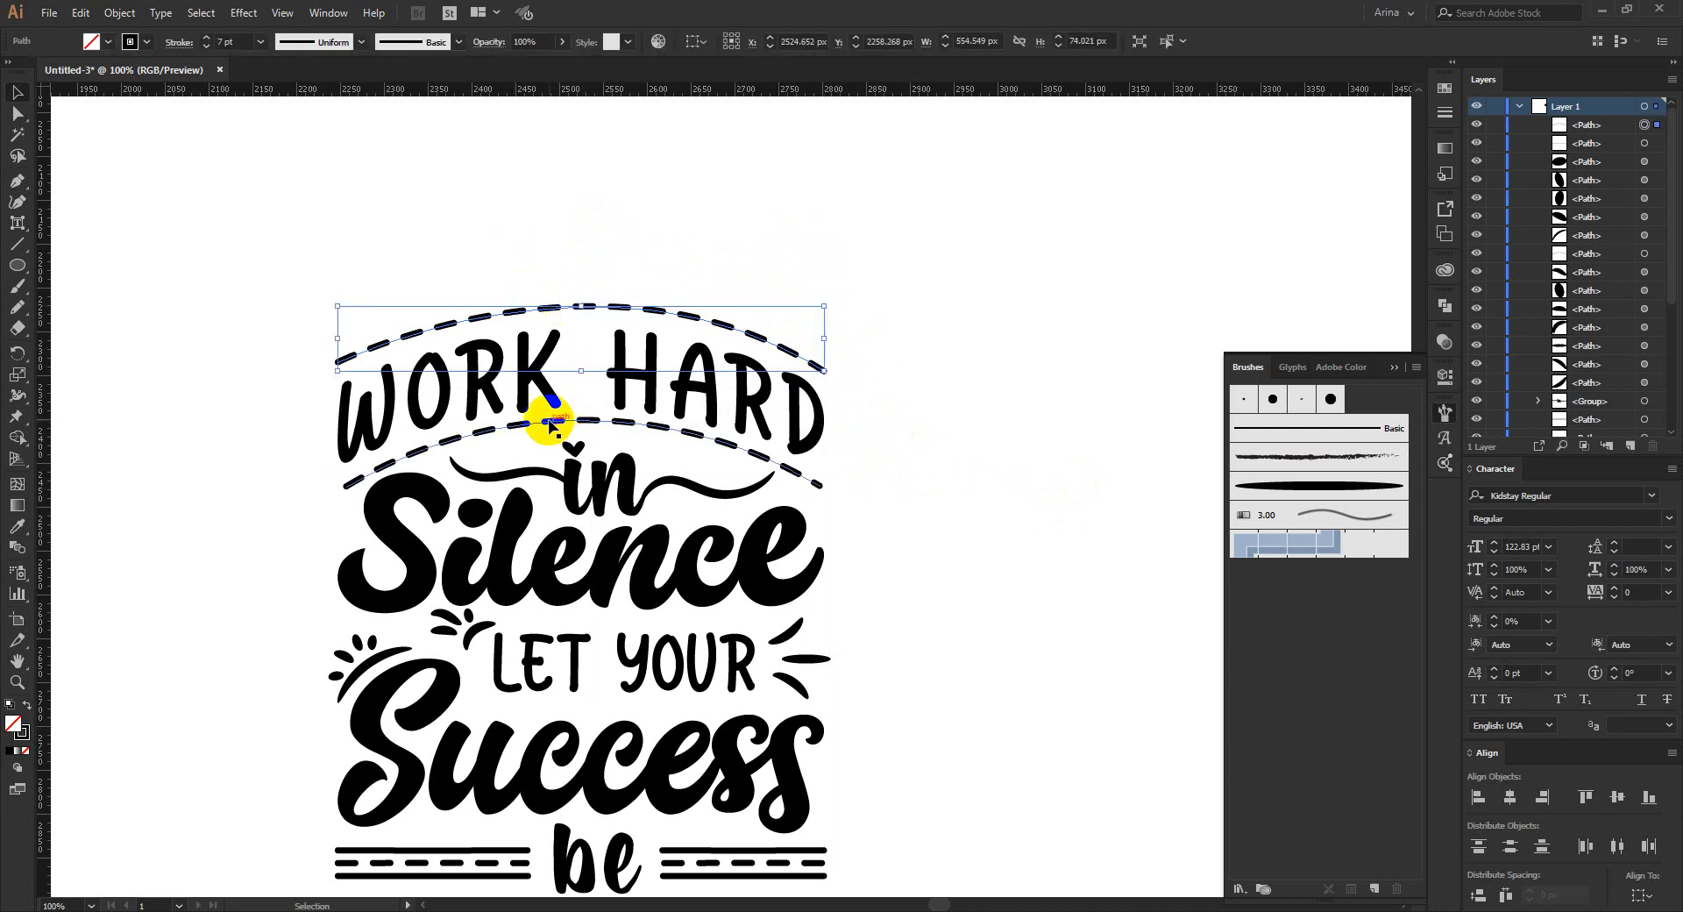
left_click(1289, 484)
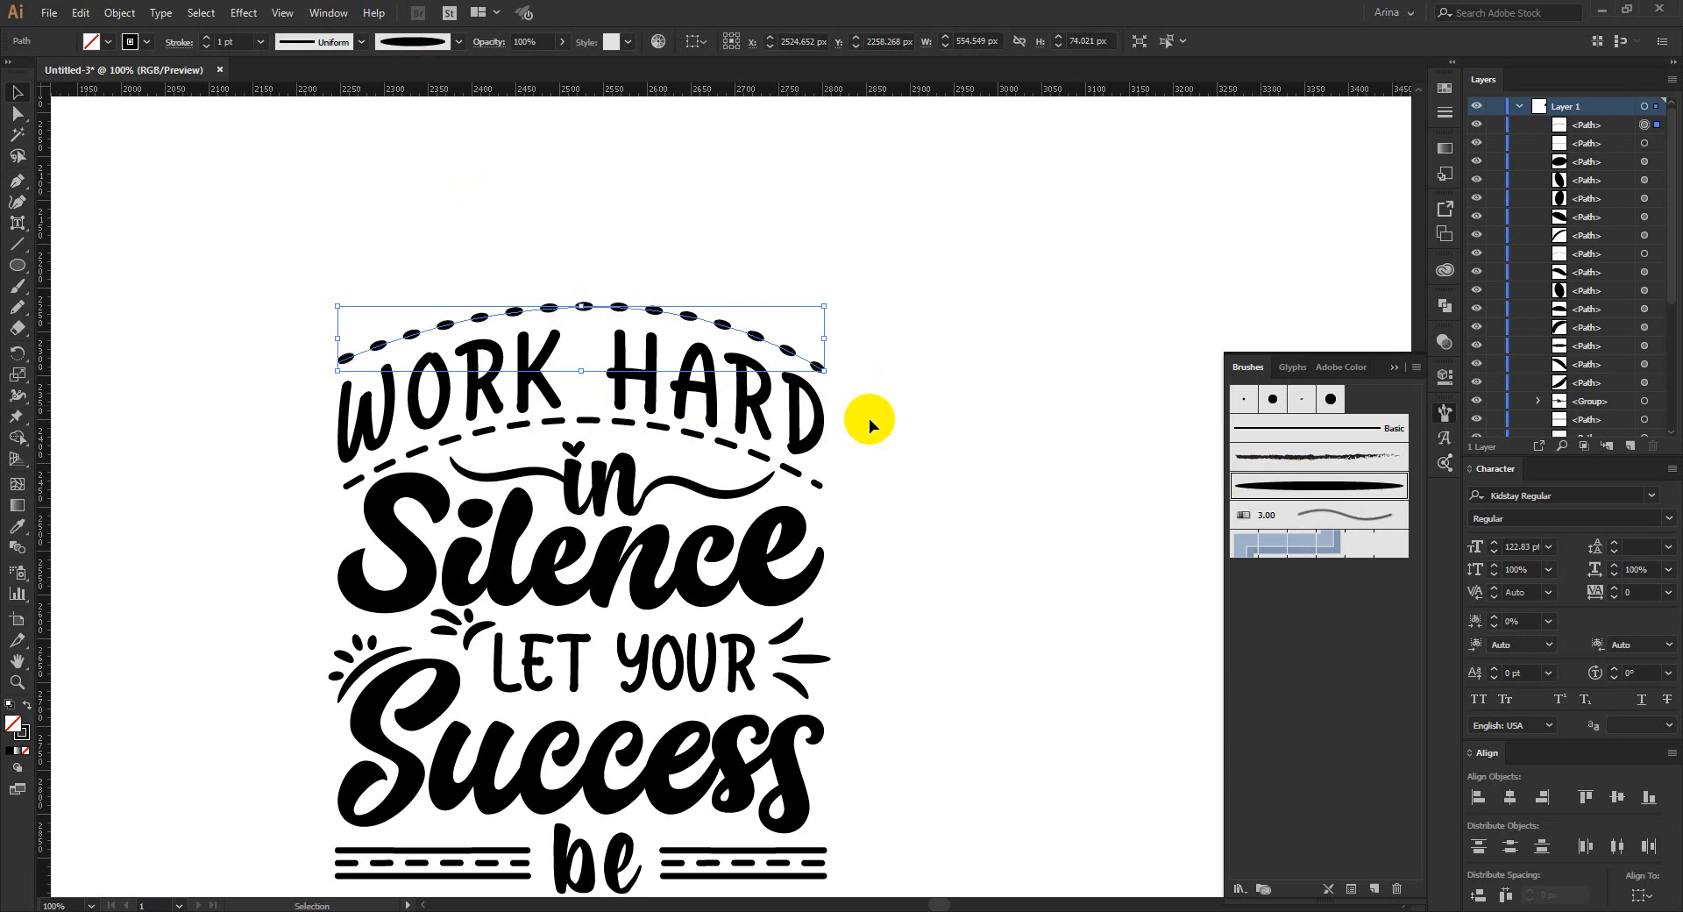
left_click(179, 42)
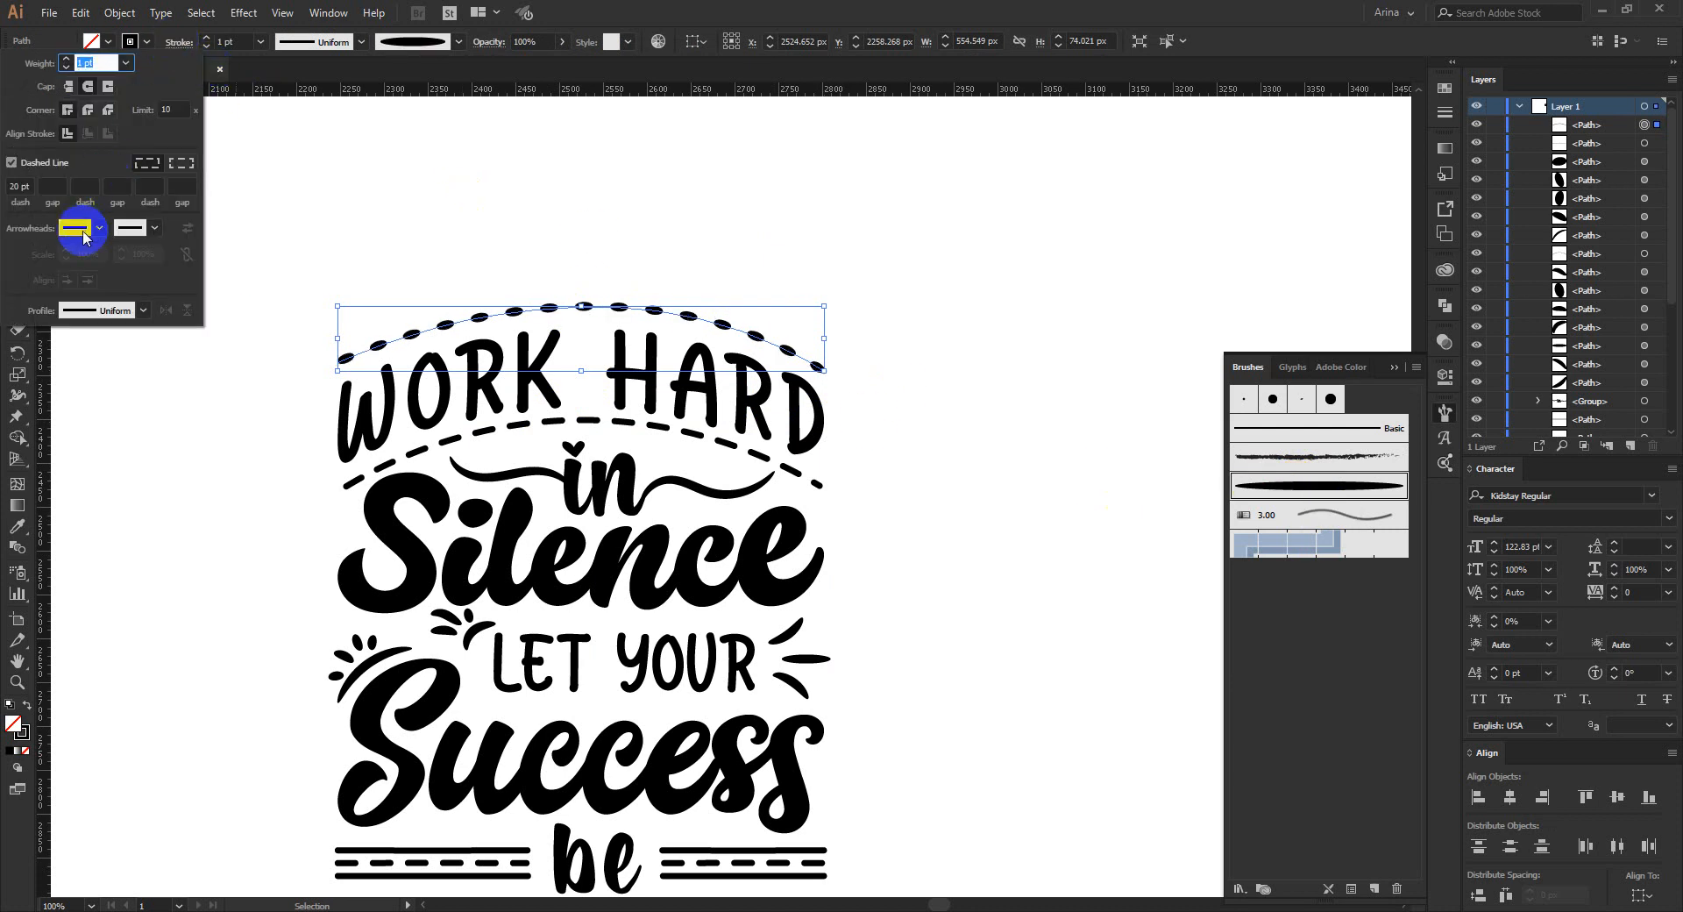
left_click(34, 167)
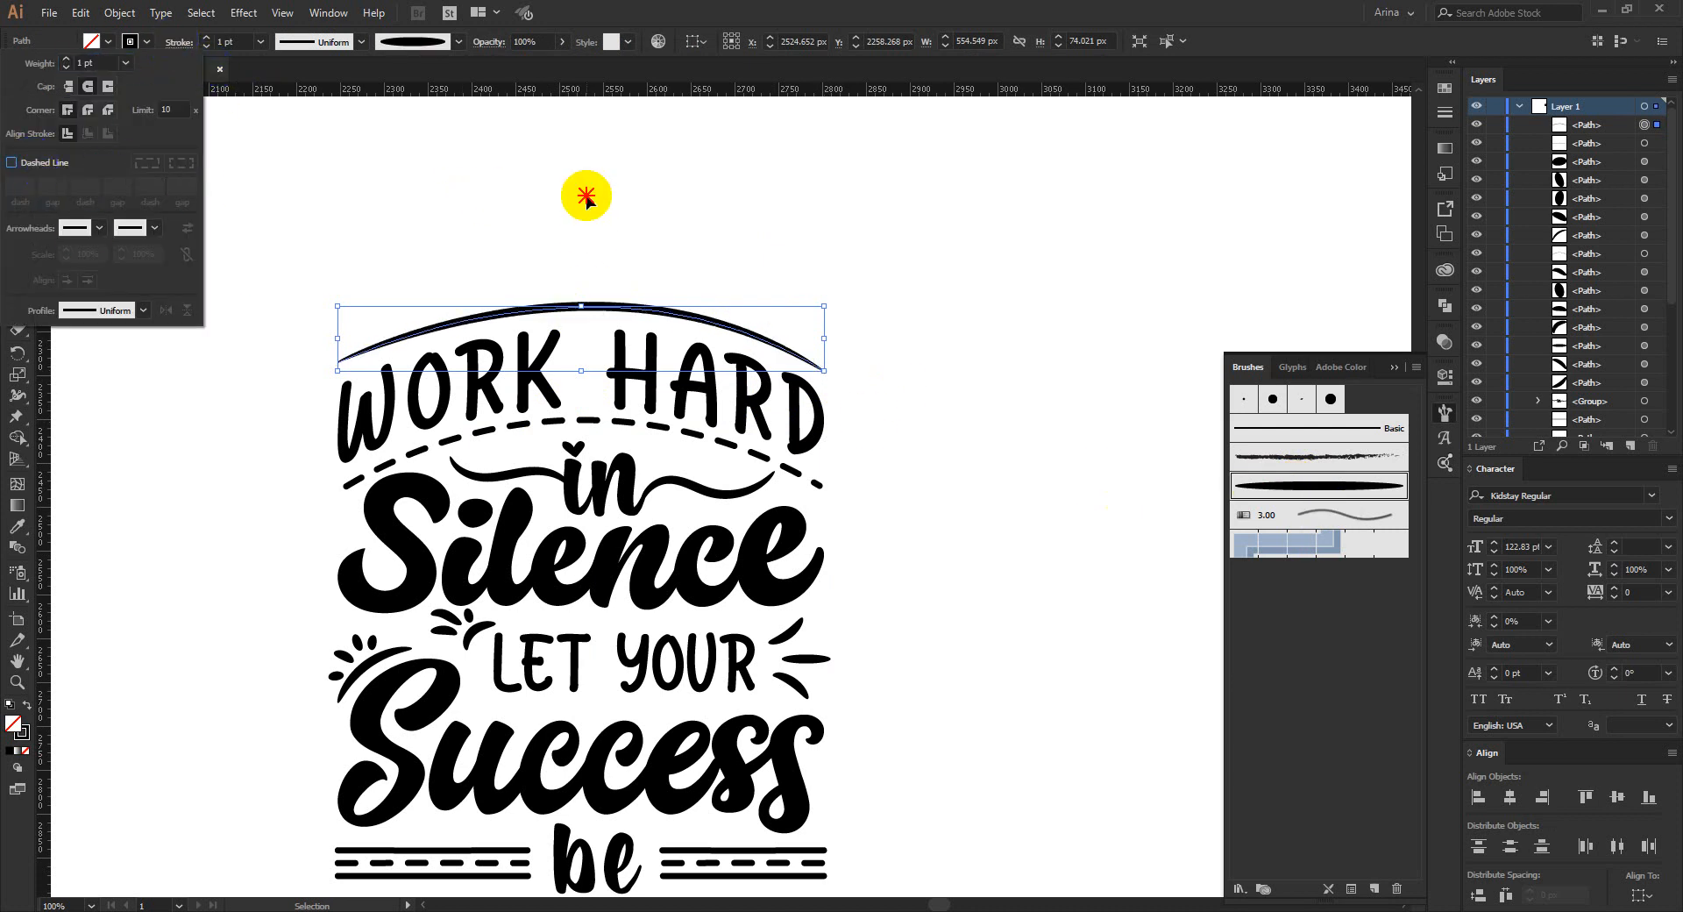
left_click(586, 200)
left_click(602, 431)
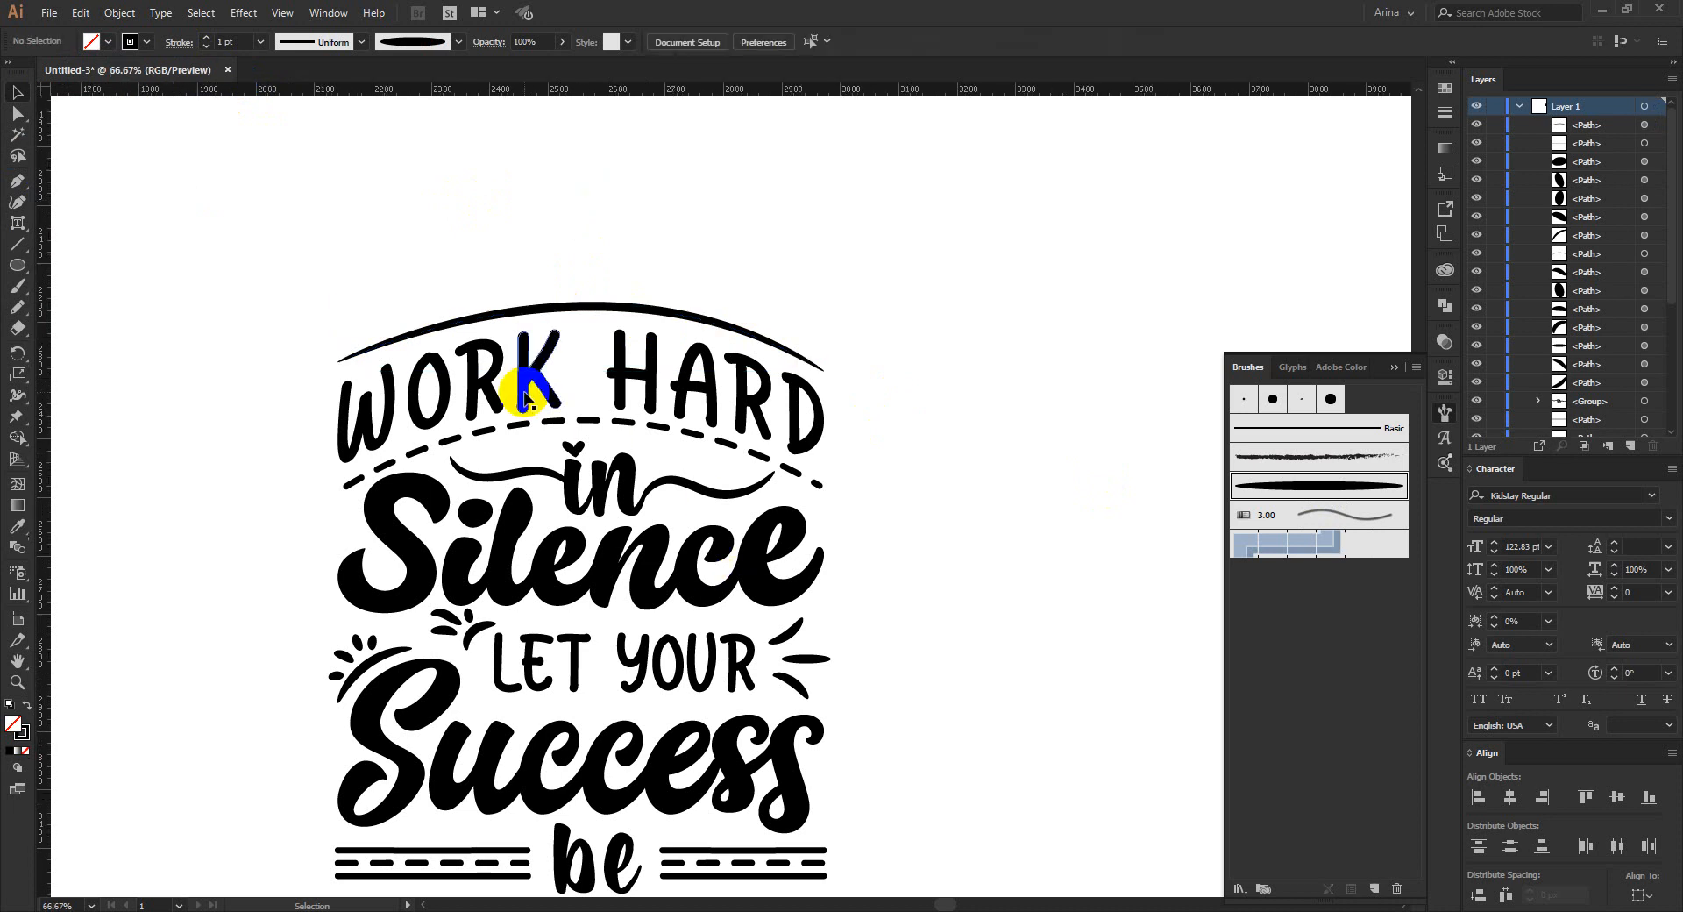
- Examine the whole lettering design and its details around "Silence" for remaining gaps to decorate
scroll(530, 385, "down", 1)
left_click_drag(303, 249, 847, 858)
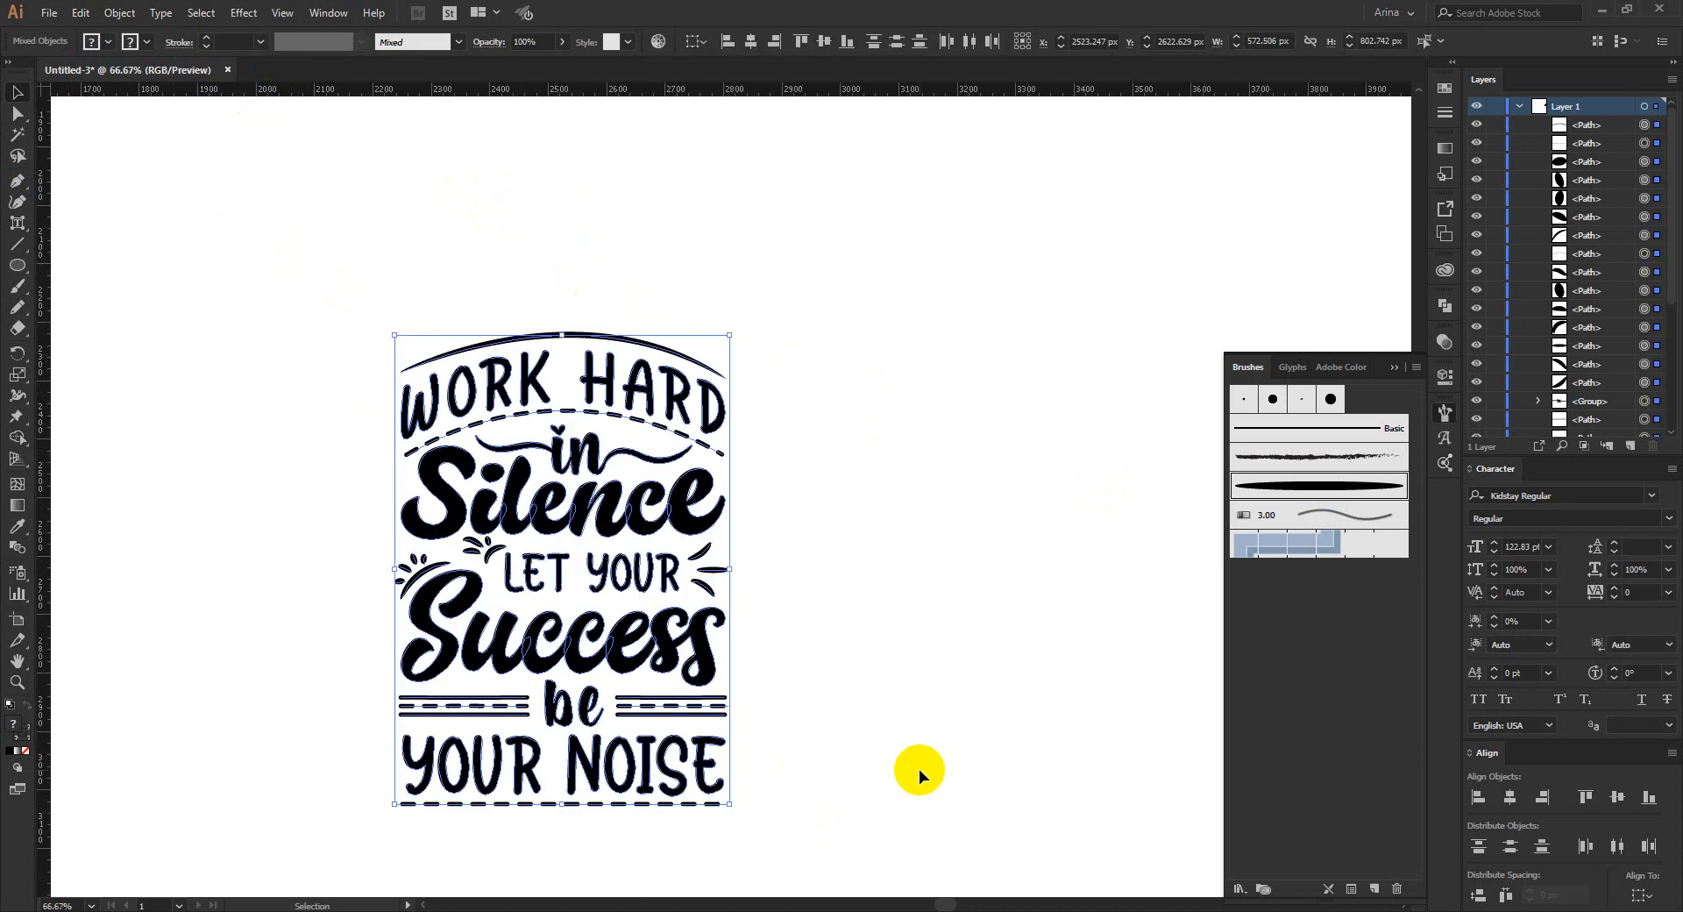
left_click(547, 579)
scroll(546, 568, "up", 1)
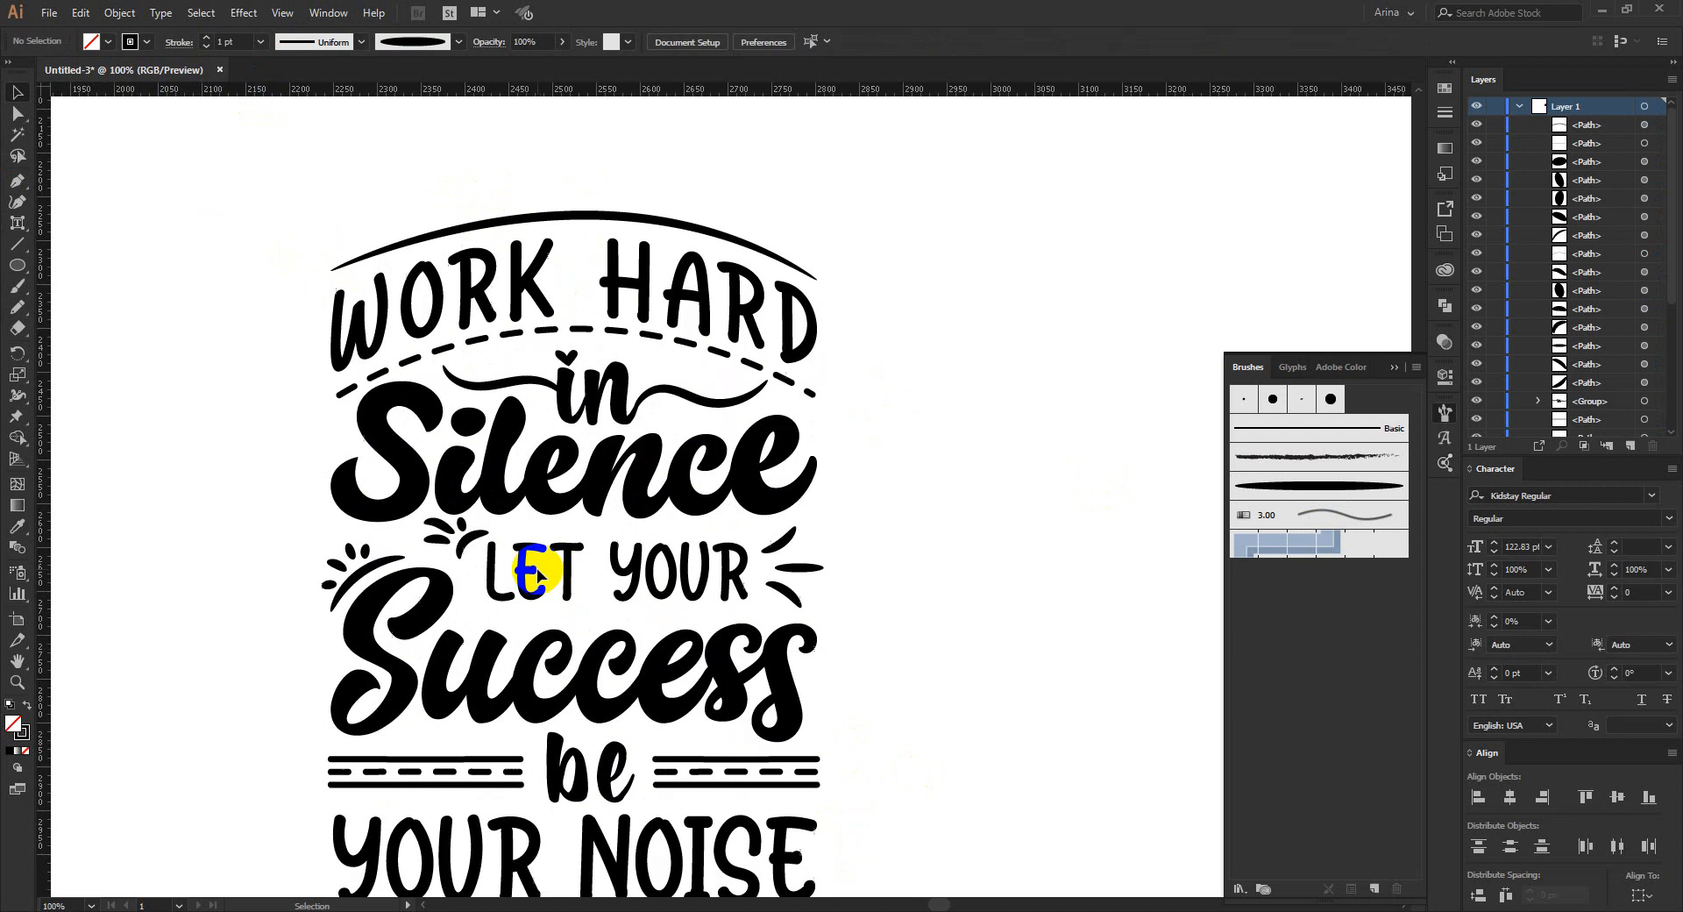
scroll(462, 517, "up", 1)
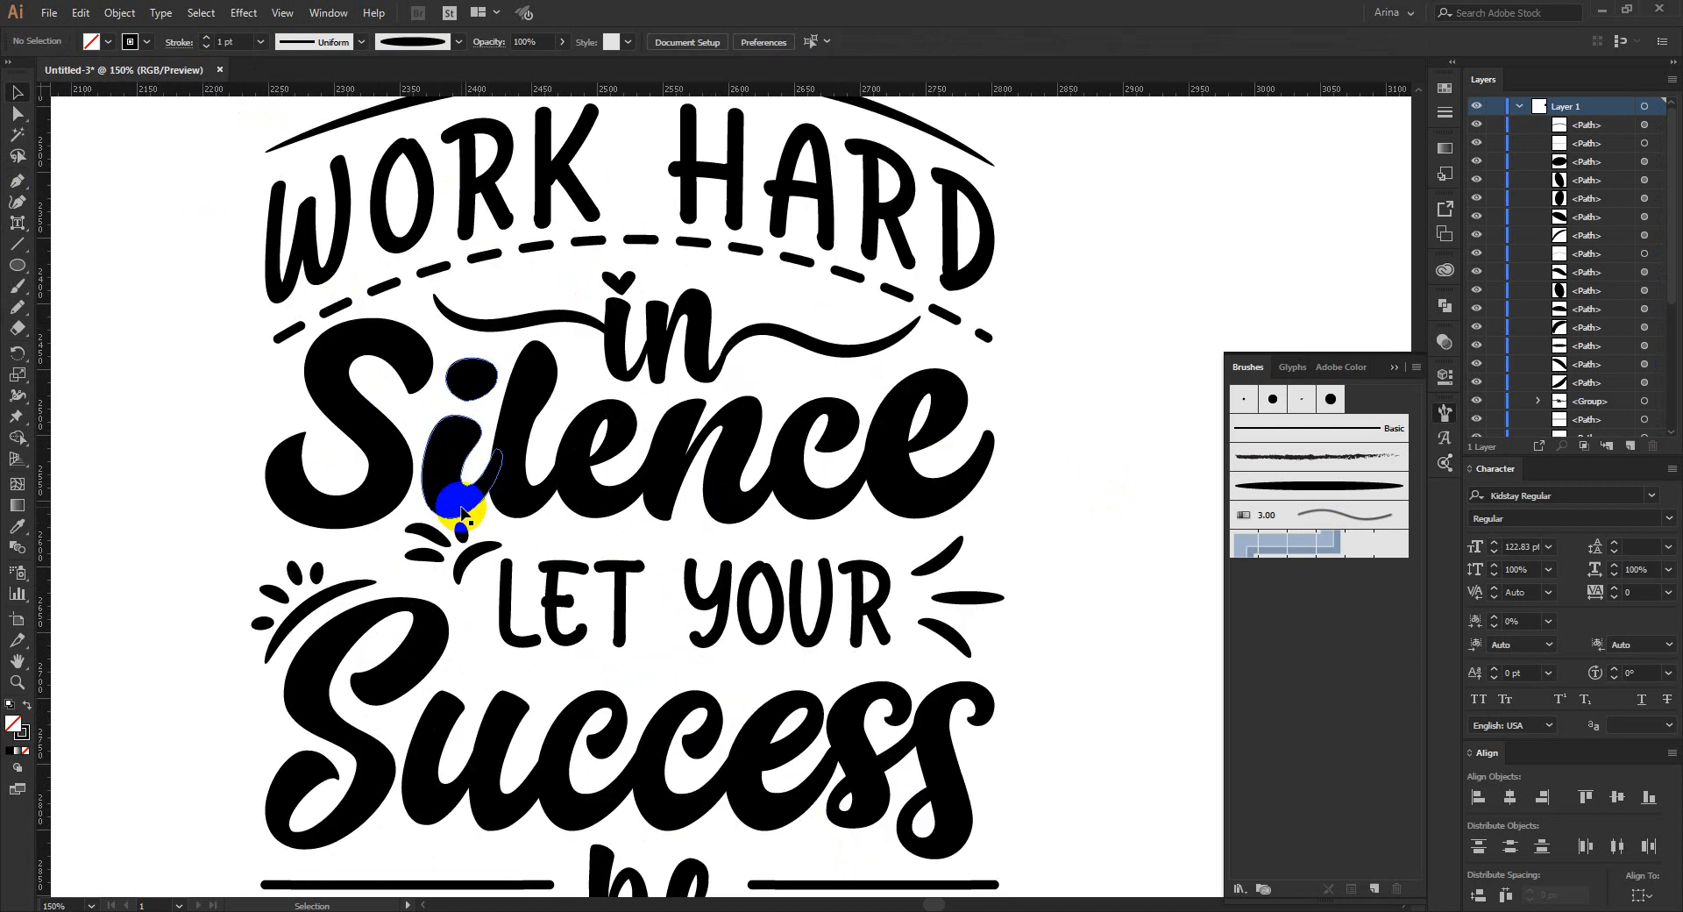
scroll(462, 517, "down", 1)
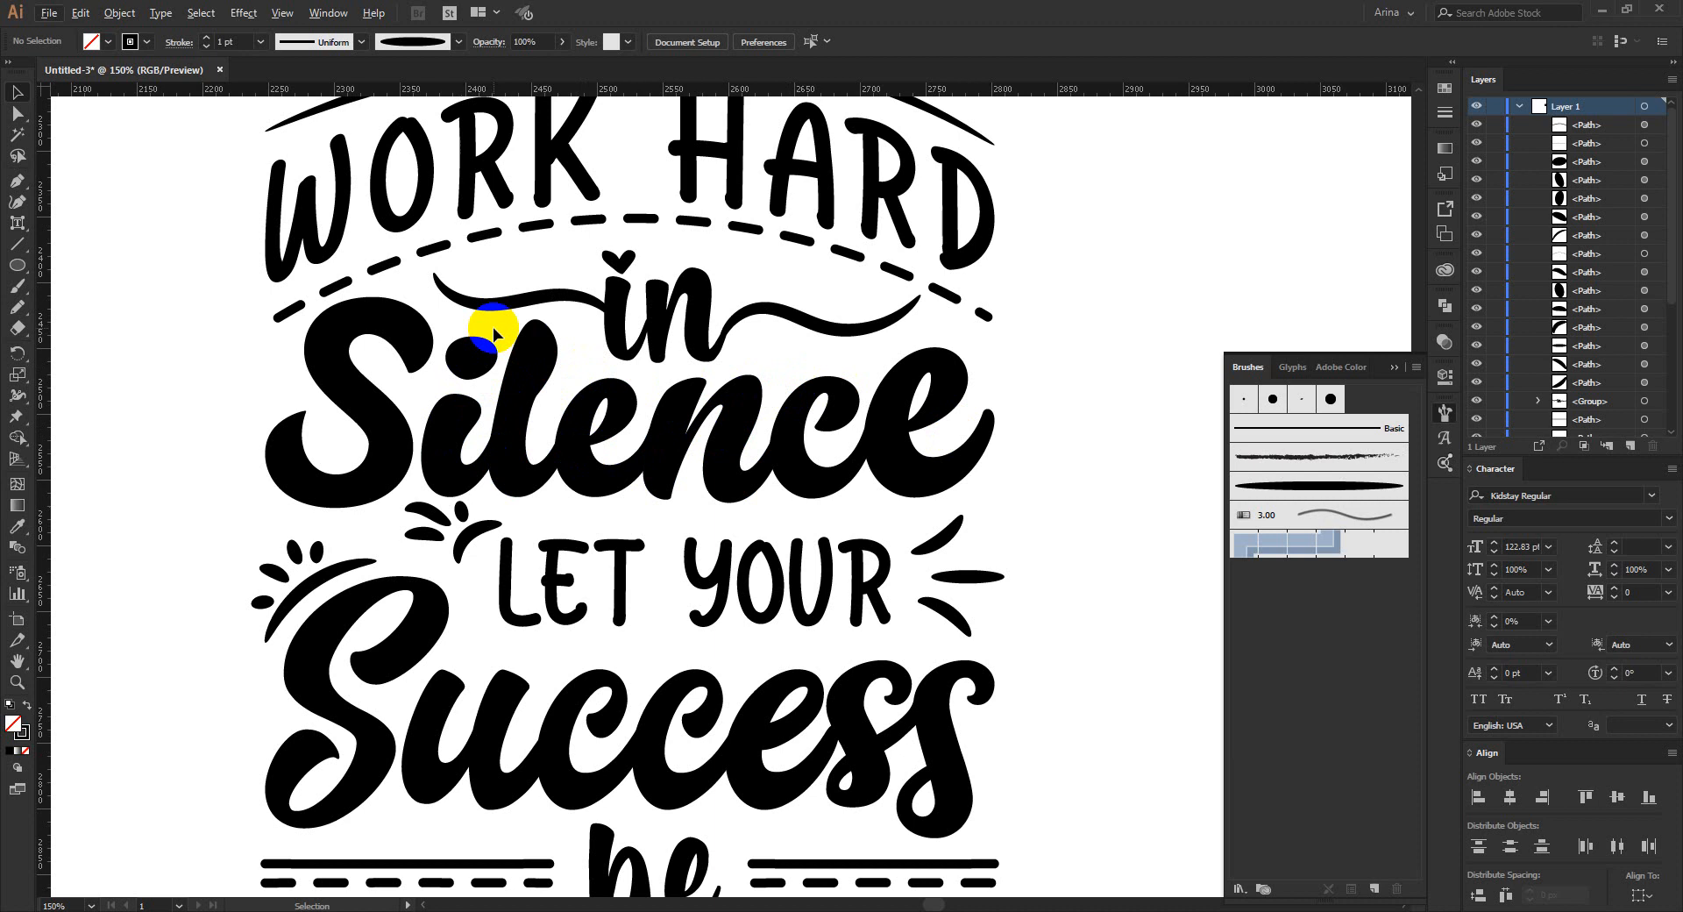
scroll(492, 328, "up", 1)
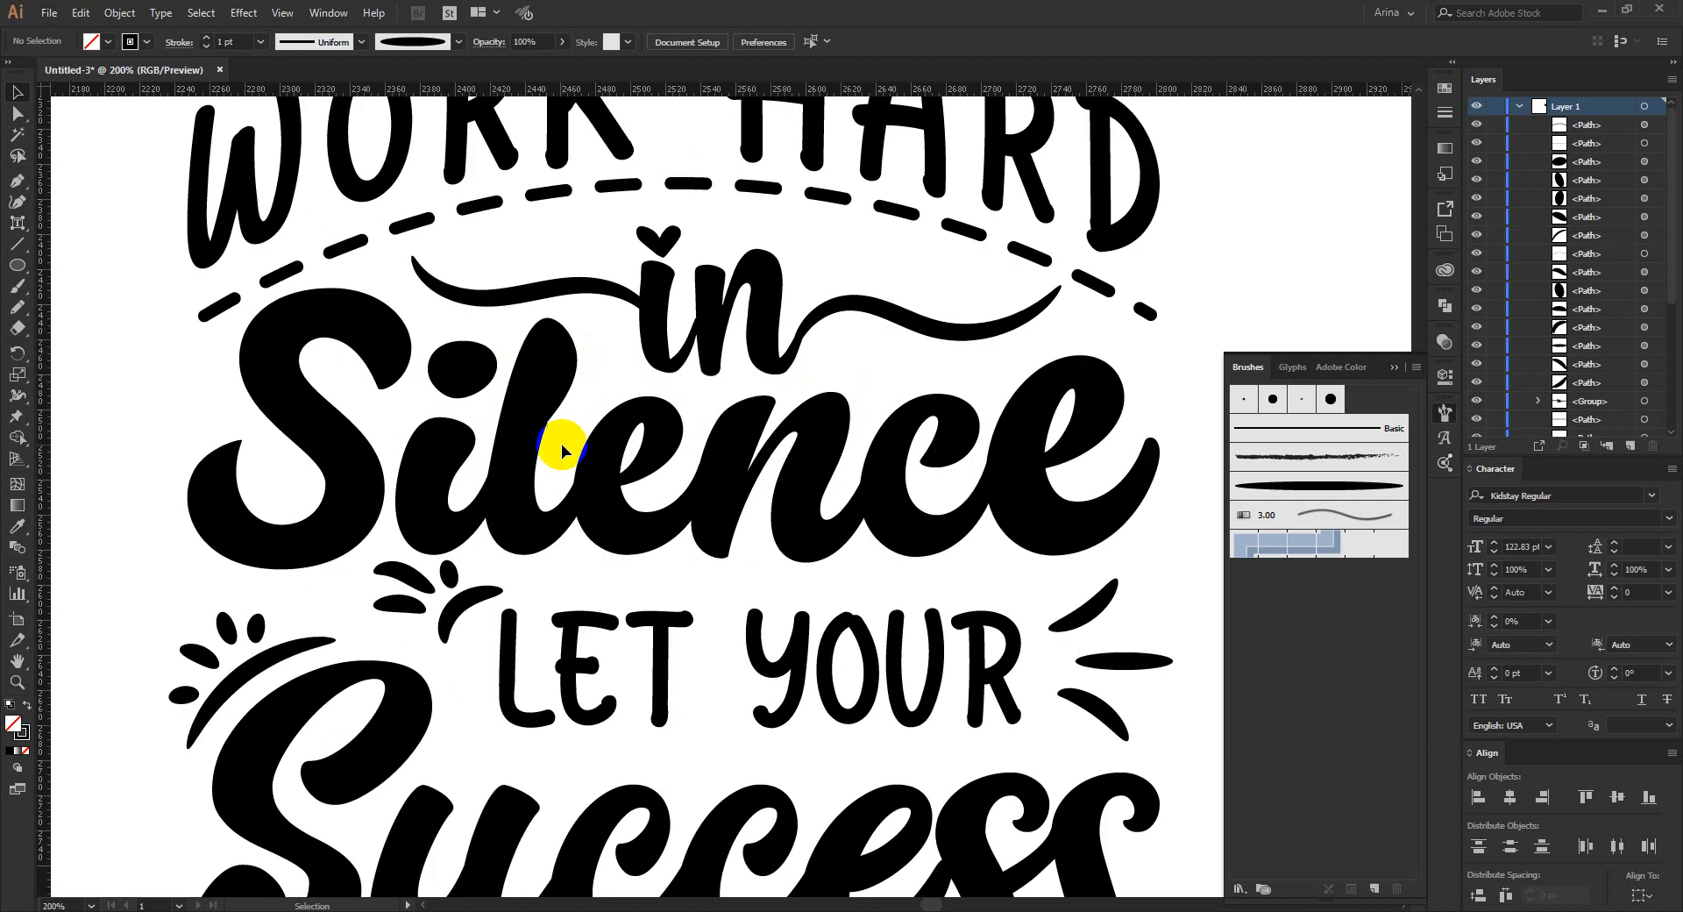
scroll(348, 415, "down", 1, "alt")
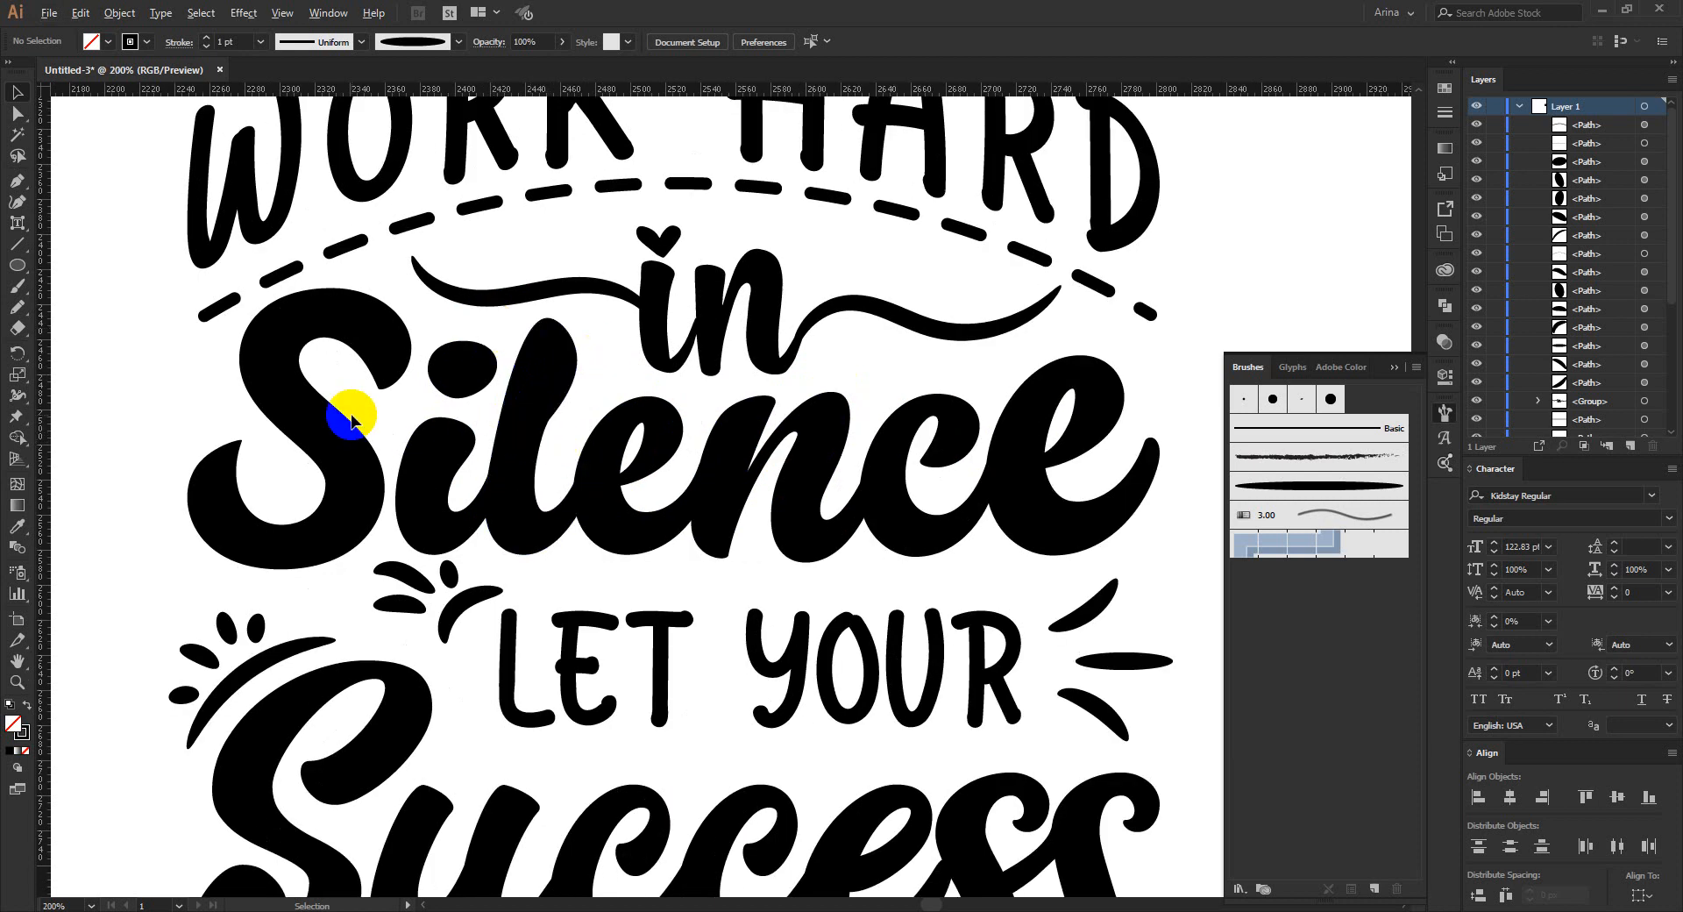
scroll(350, 419, "down", 1, "alt")
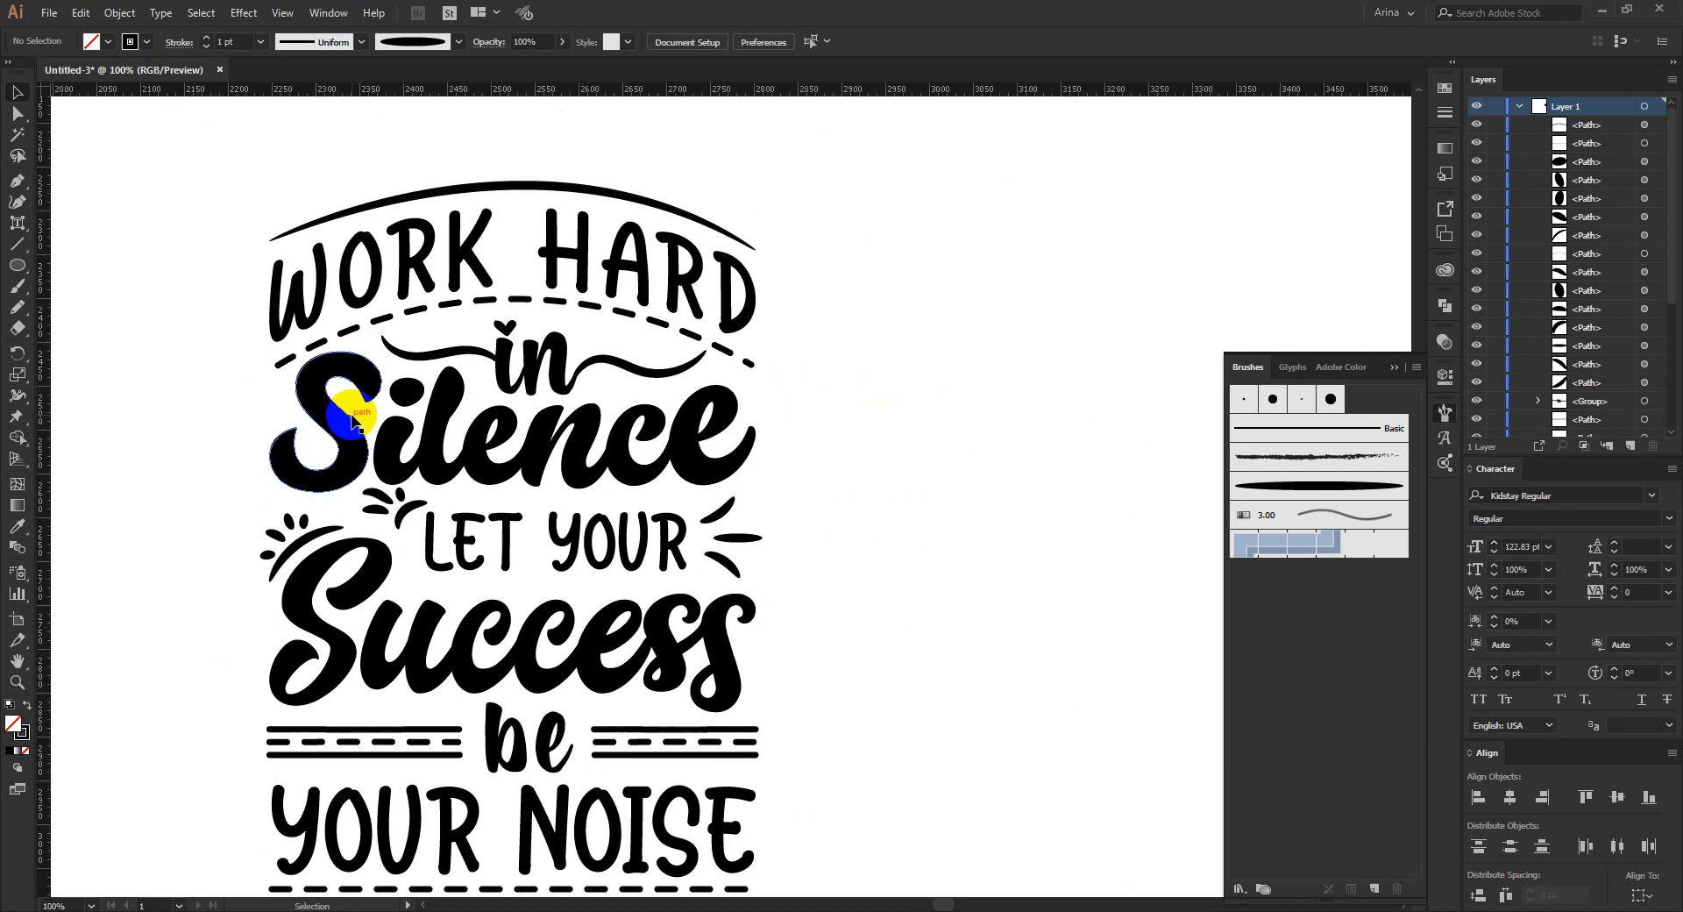
- Draw an 11 px circle in the empty area to the right of the lettering and swap its stroke to a solid black fill
left_click(16, 264)
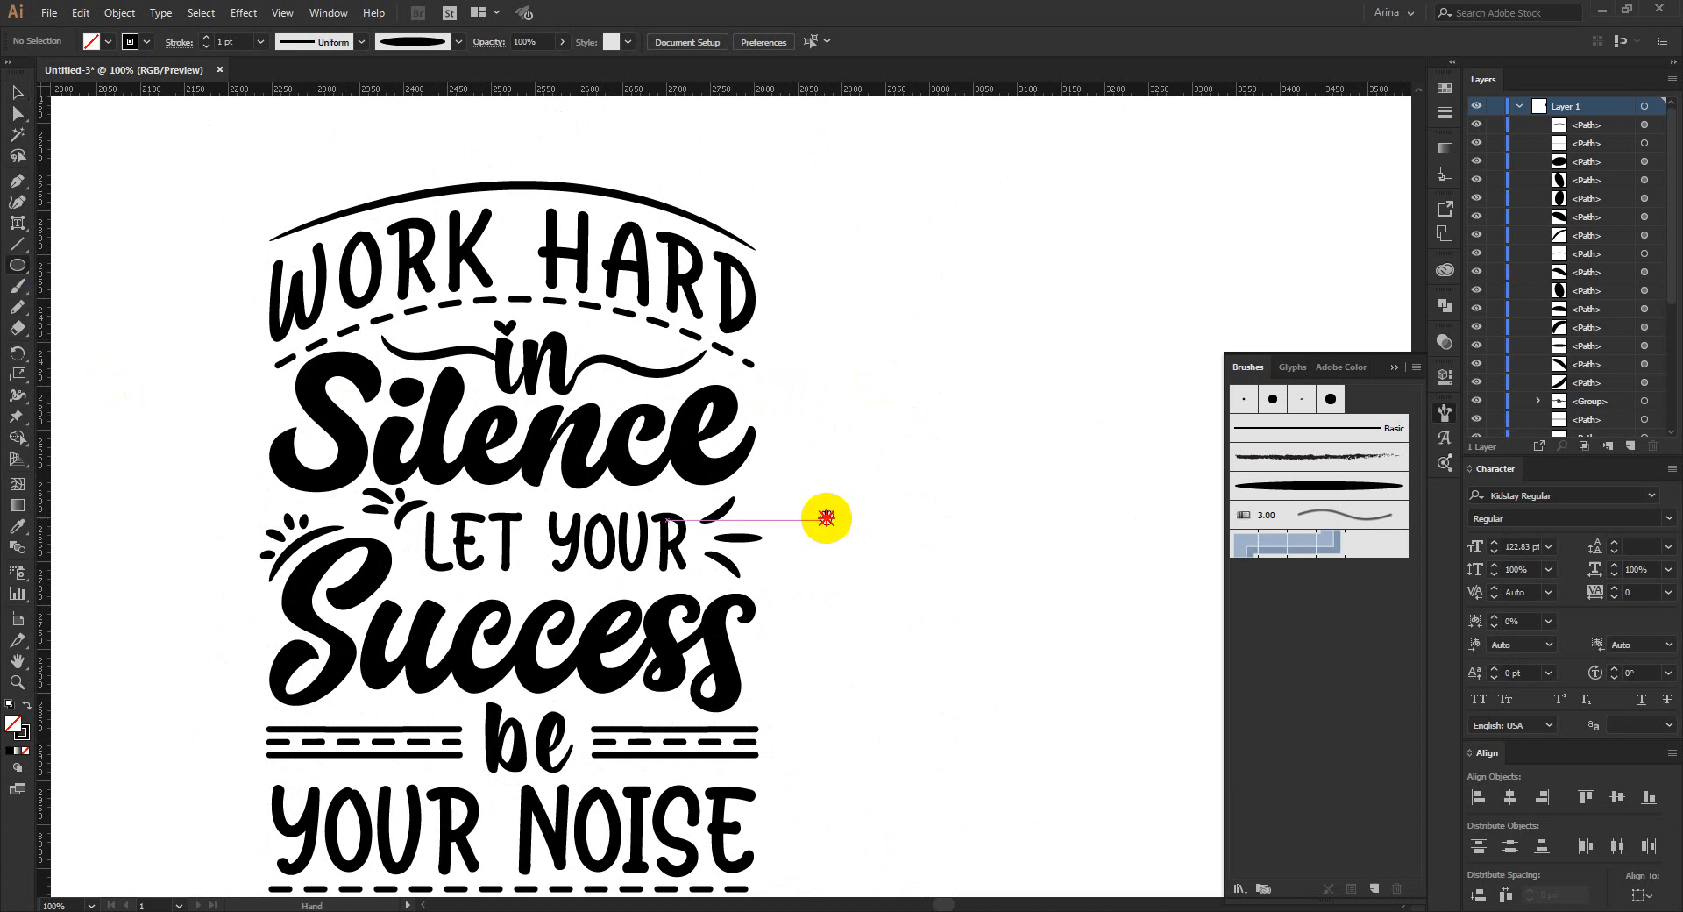
left_click_drag(826, 518, 508, 493)
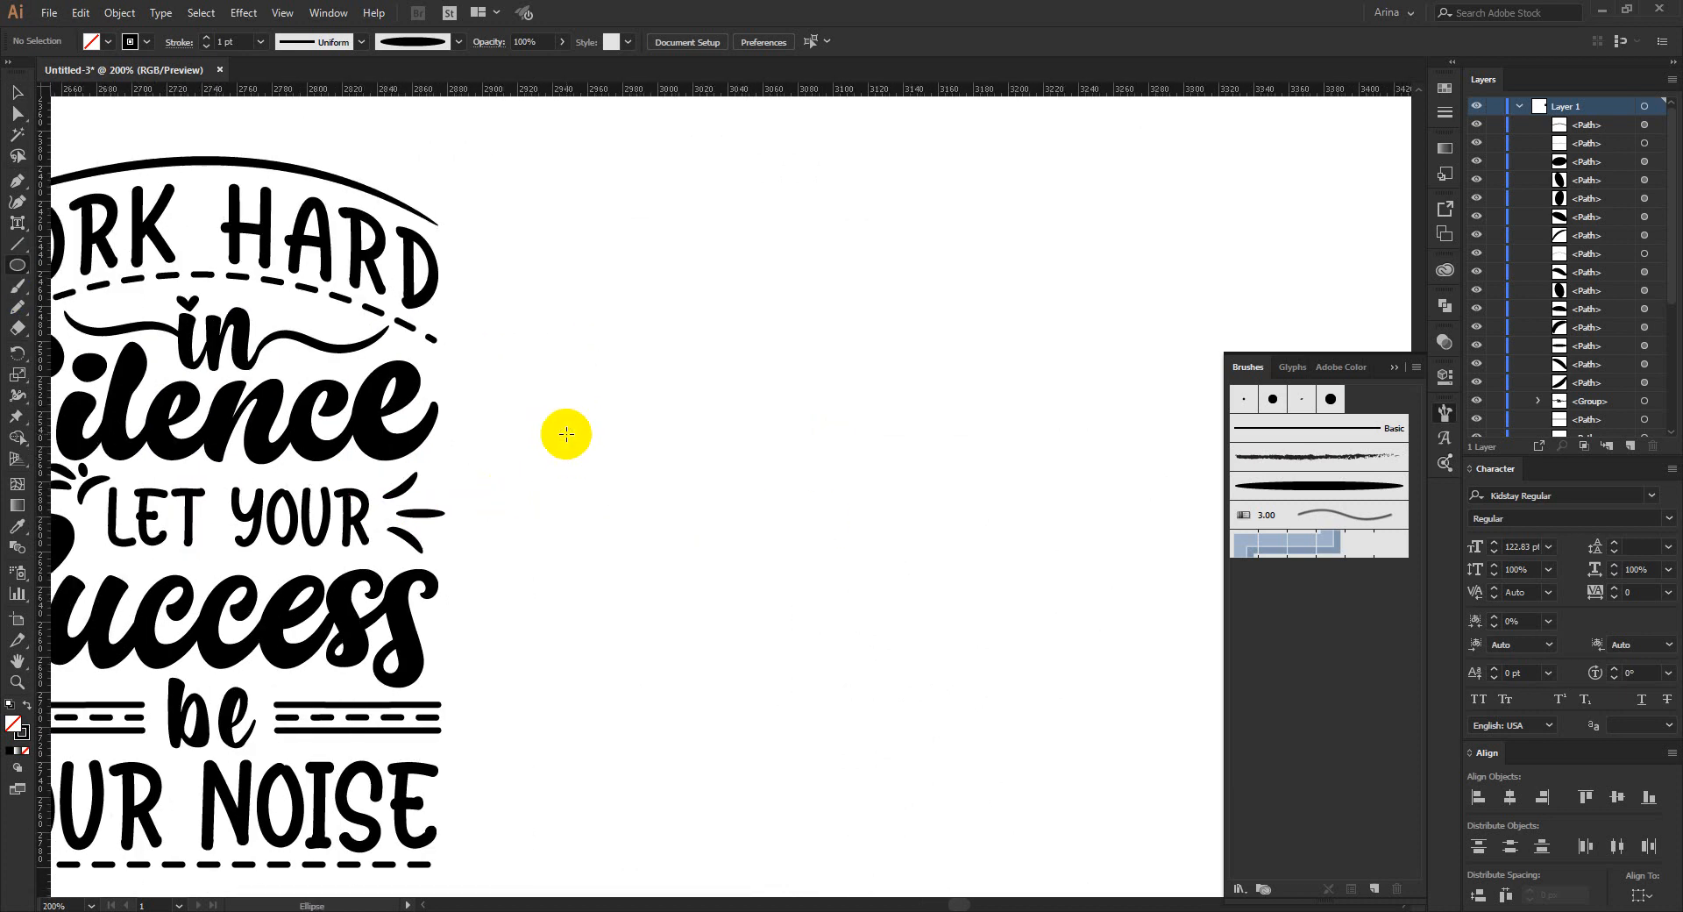
scroll(567, 432, "up", 2, "alt")
left_click_drag(529, 429, 546, 437)
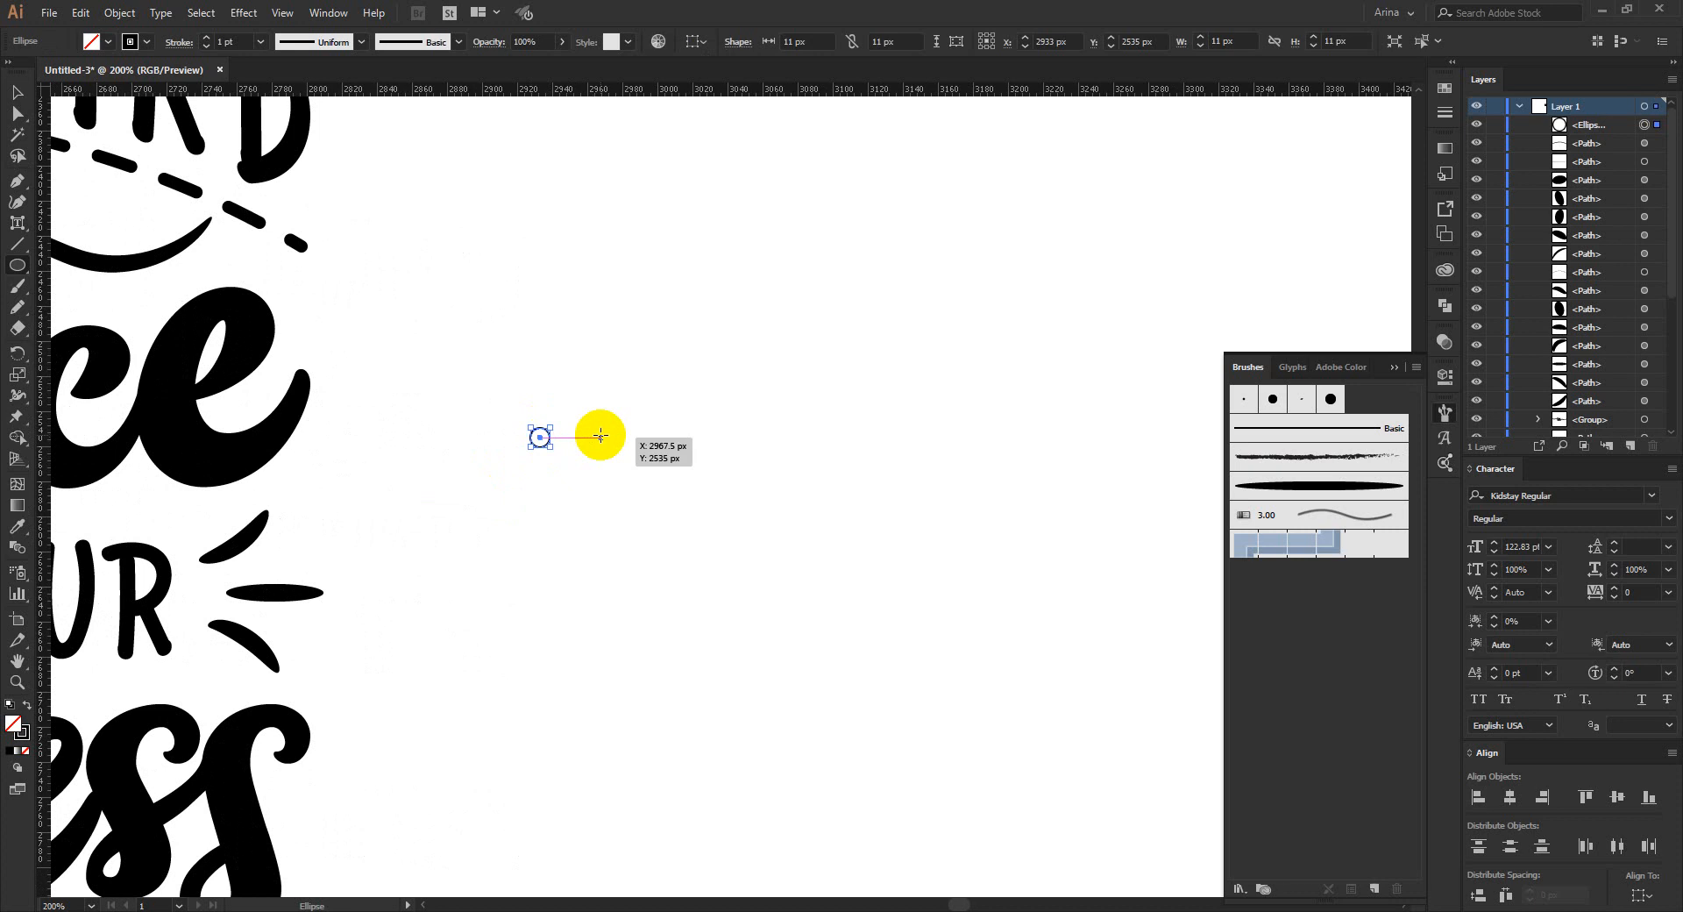
key("shift+x")
key("v")
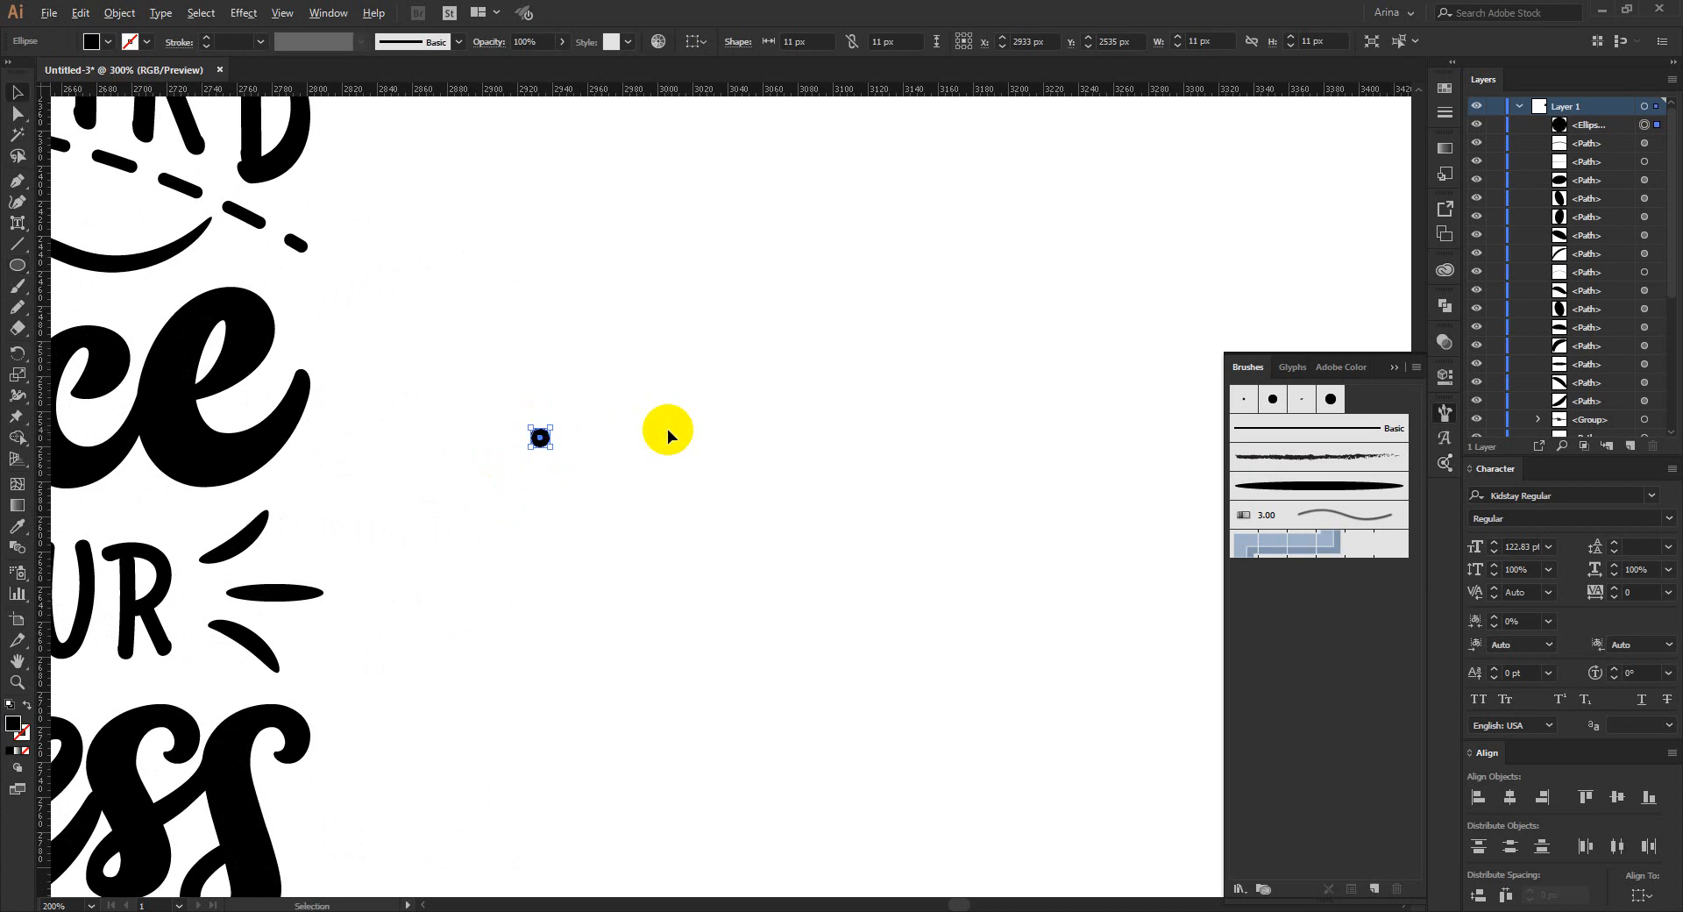
- Shrink the solid black circle beside the lettering to 5.5 px and place a copy 6.83 px horizontally from it
scroll(666, 429, "up", 2, "alt")
left_click_drag(430, 444, 408, 444)
key("space")
left_click_drag(530, 455, 394, 456)
left_click_drag(242, 445, 276, 445)
key("ctrl+equal")
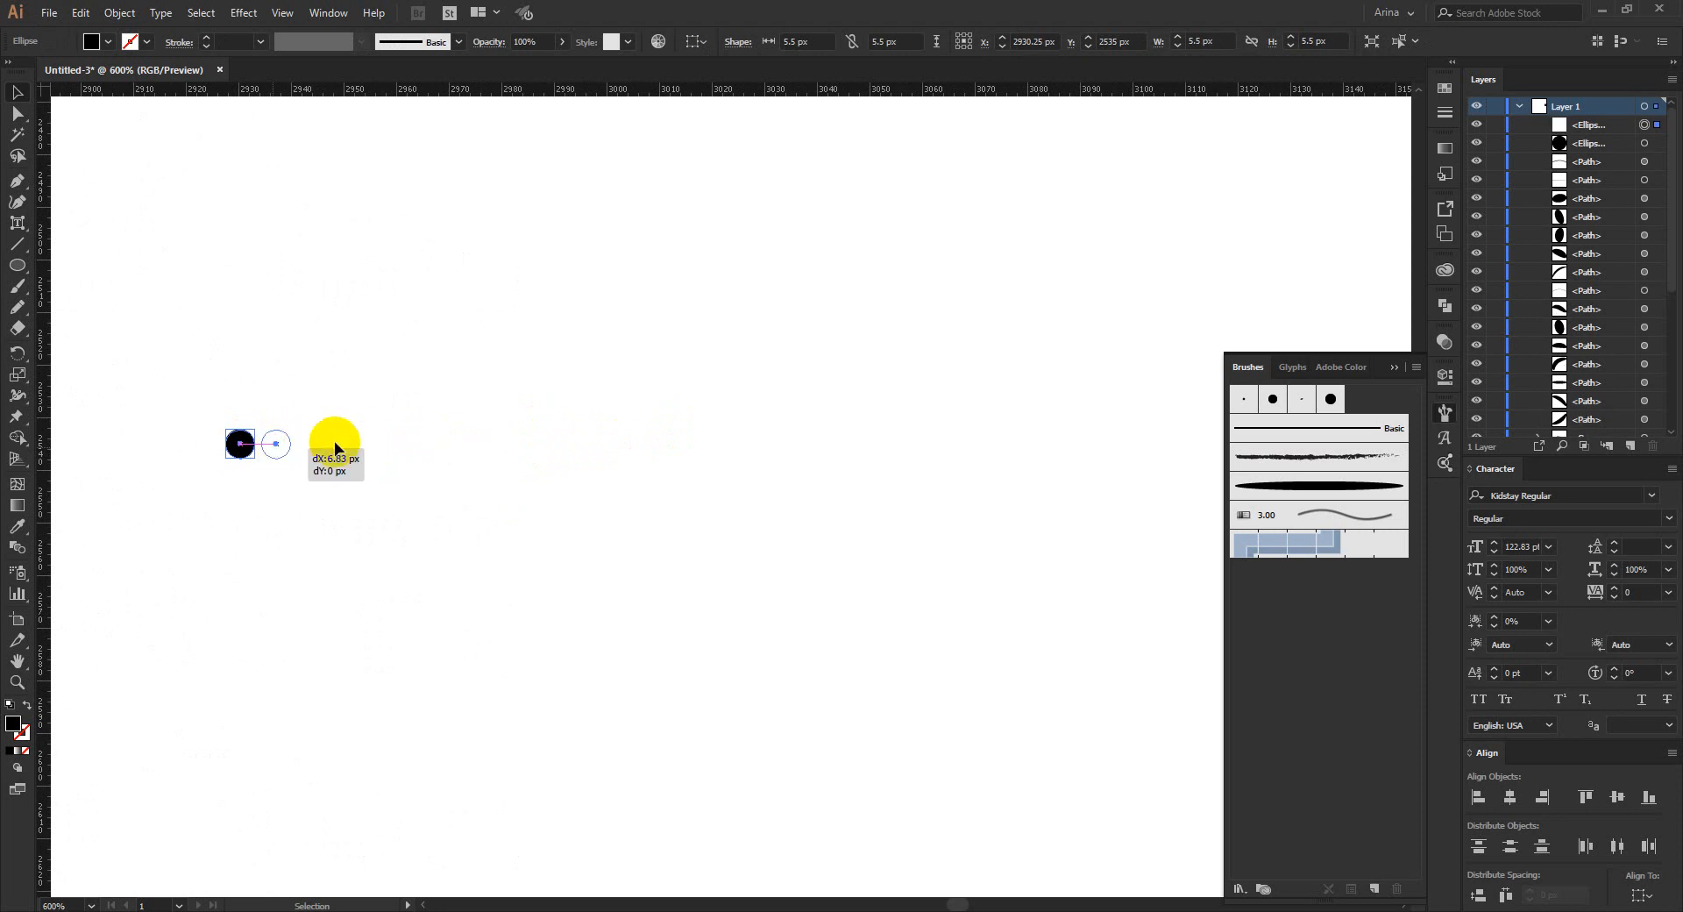
- Repeat the circle duplication at the same spacing to build a horizontal row of dots about 340 px long
scroll(336, 447, "down", 4)
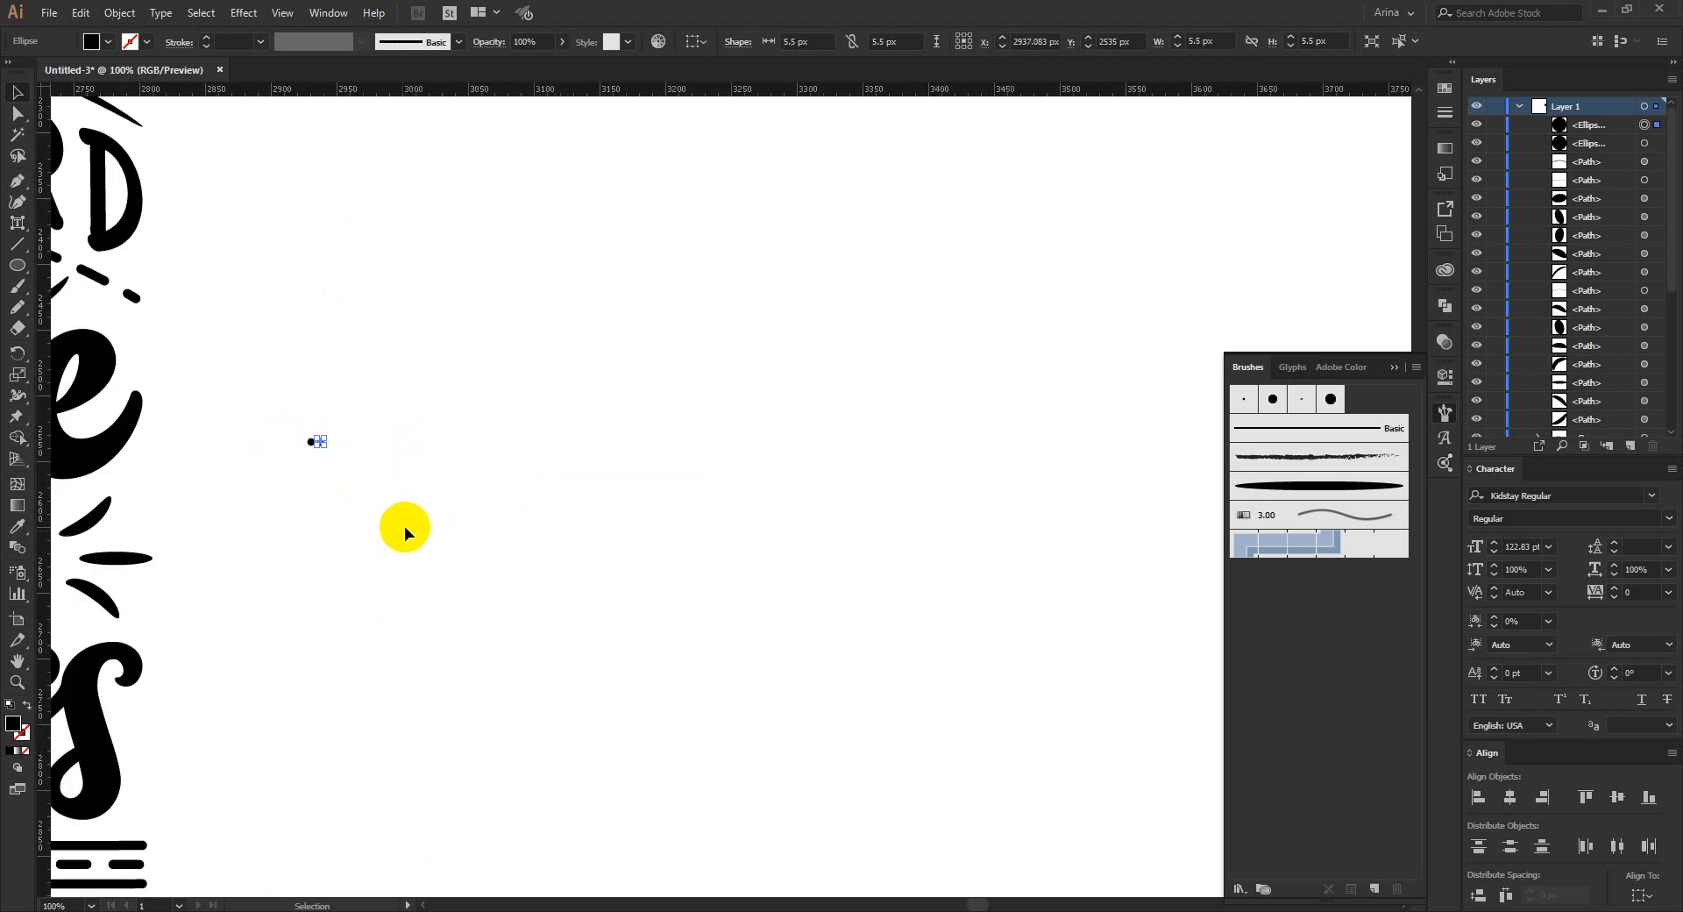
scroll(403, 527, "down", 1)
key("ctrl+d")
key("ctrl+d")
key("ctrl+d")
key("ctrl+d")
key("ctrl+d")
key("ctrl+d")
key("ctrl+d")
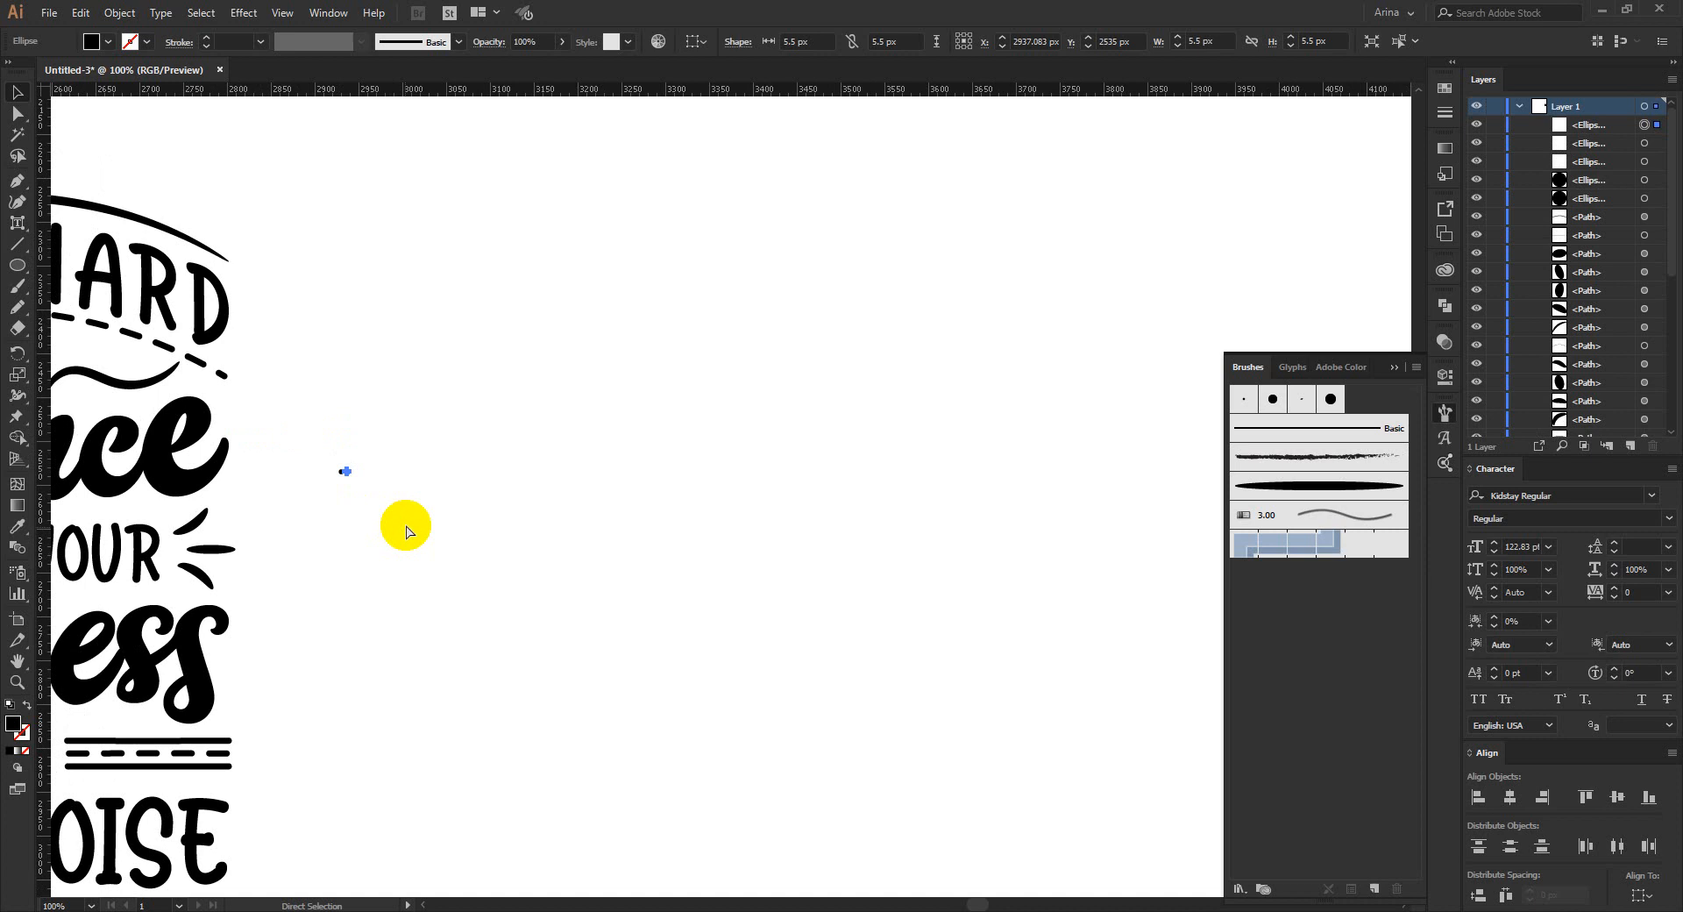
key("ctrl+d")
key("ctrl+d")
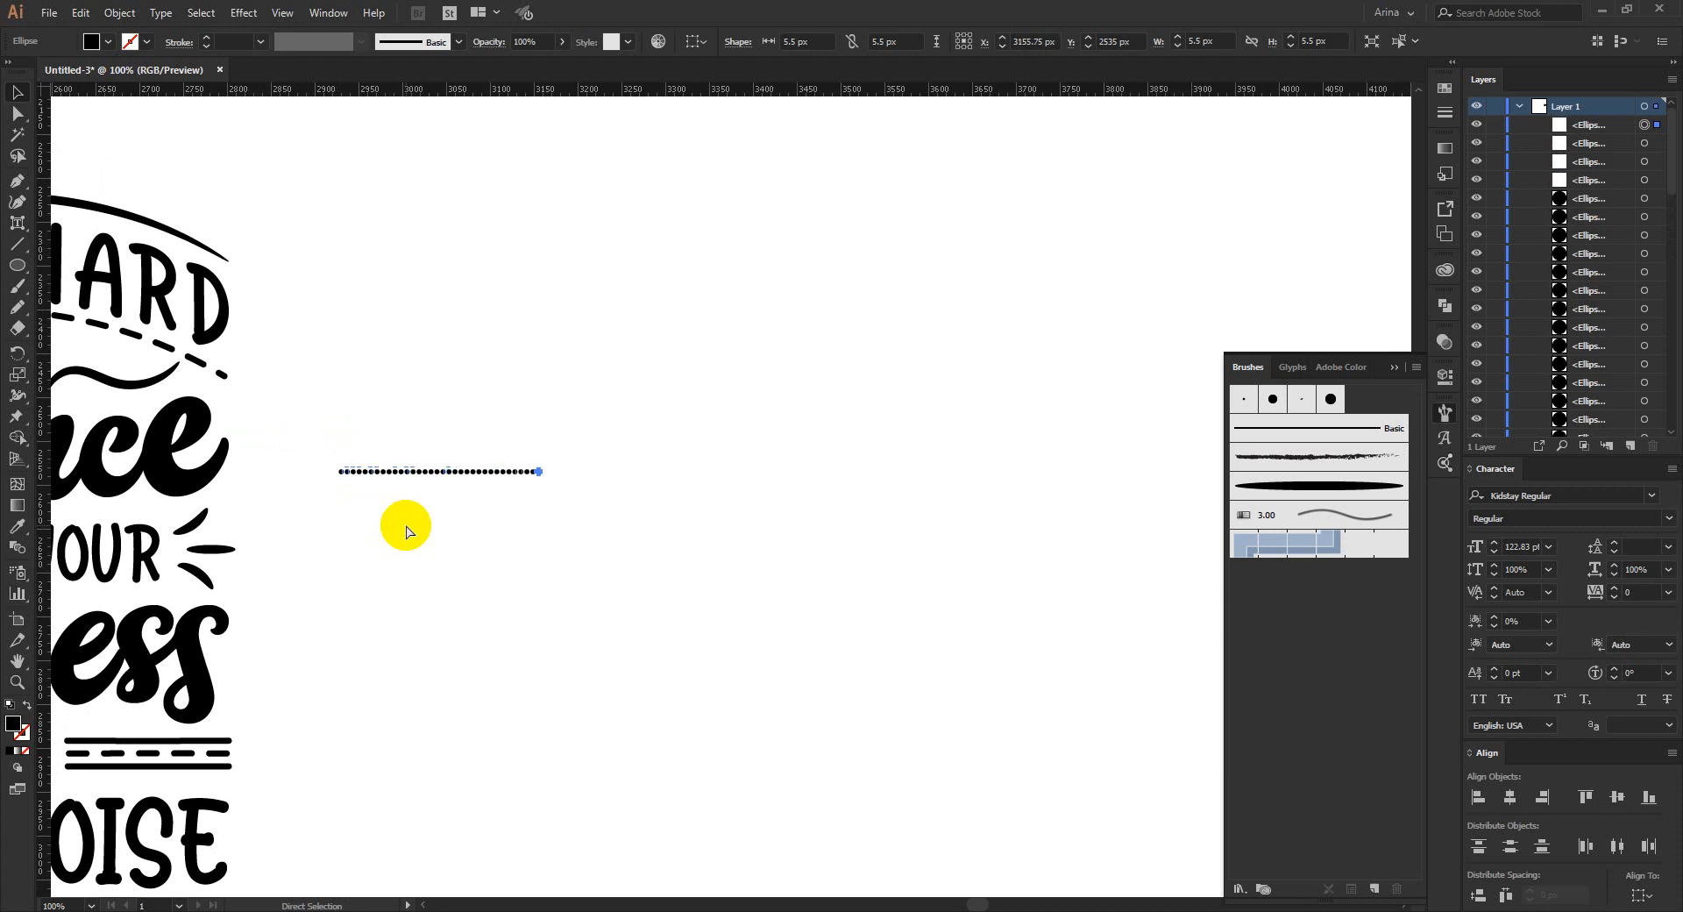
key("ctrl+d")
key("ctrl+d")
key("ctrl+d")
key("ctrl+d")
key("ctrl+d")
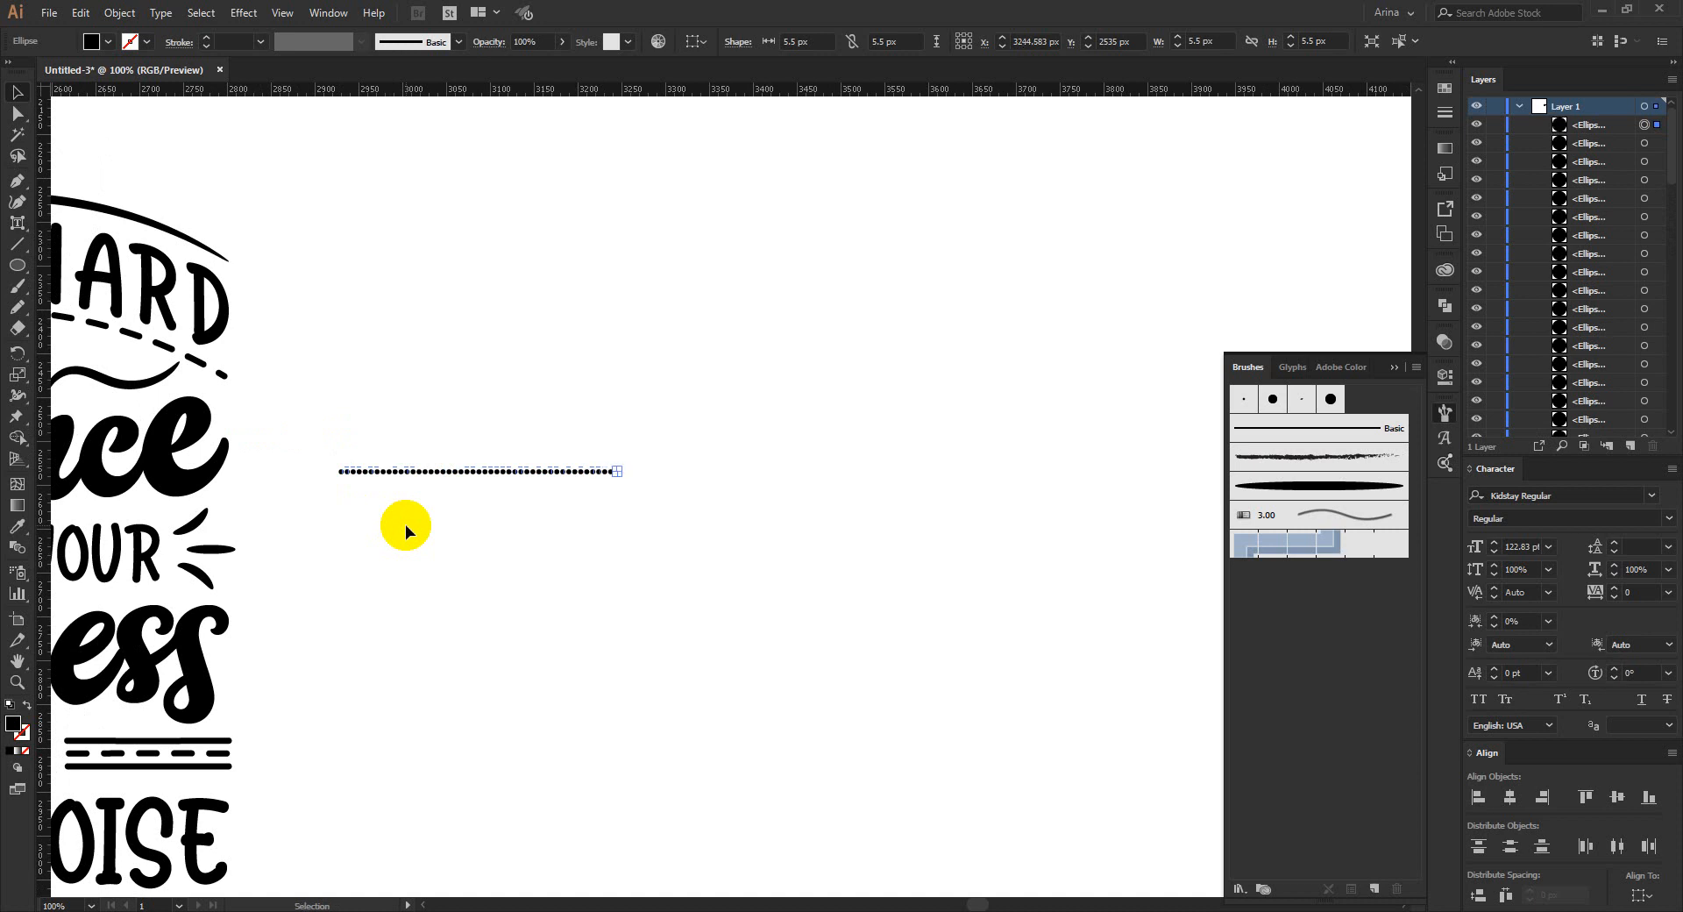
key("a")
key("v")
key("ctrl+d")
- Create a new art brush with default options from the whole row of dots, then deselect the row
left_click_drag(302, 438, 710, 517)
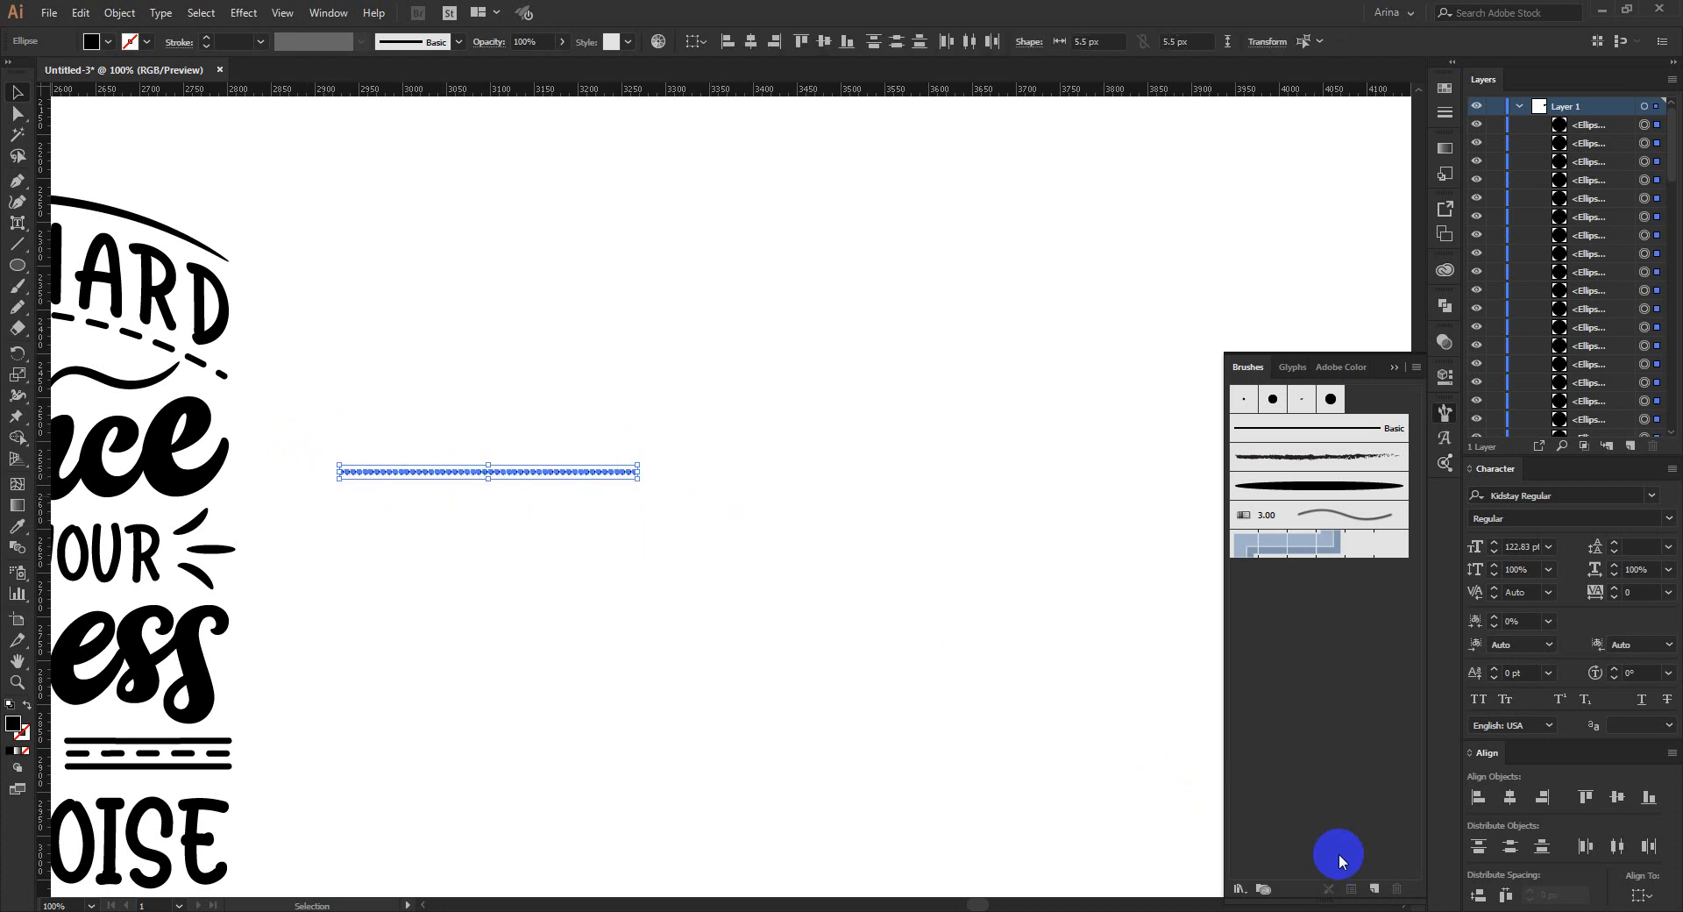
left_click(1376, 889)
left_click(773, 506)
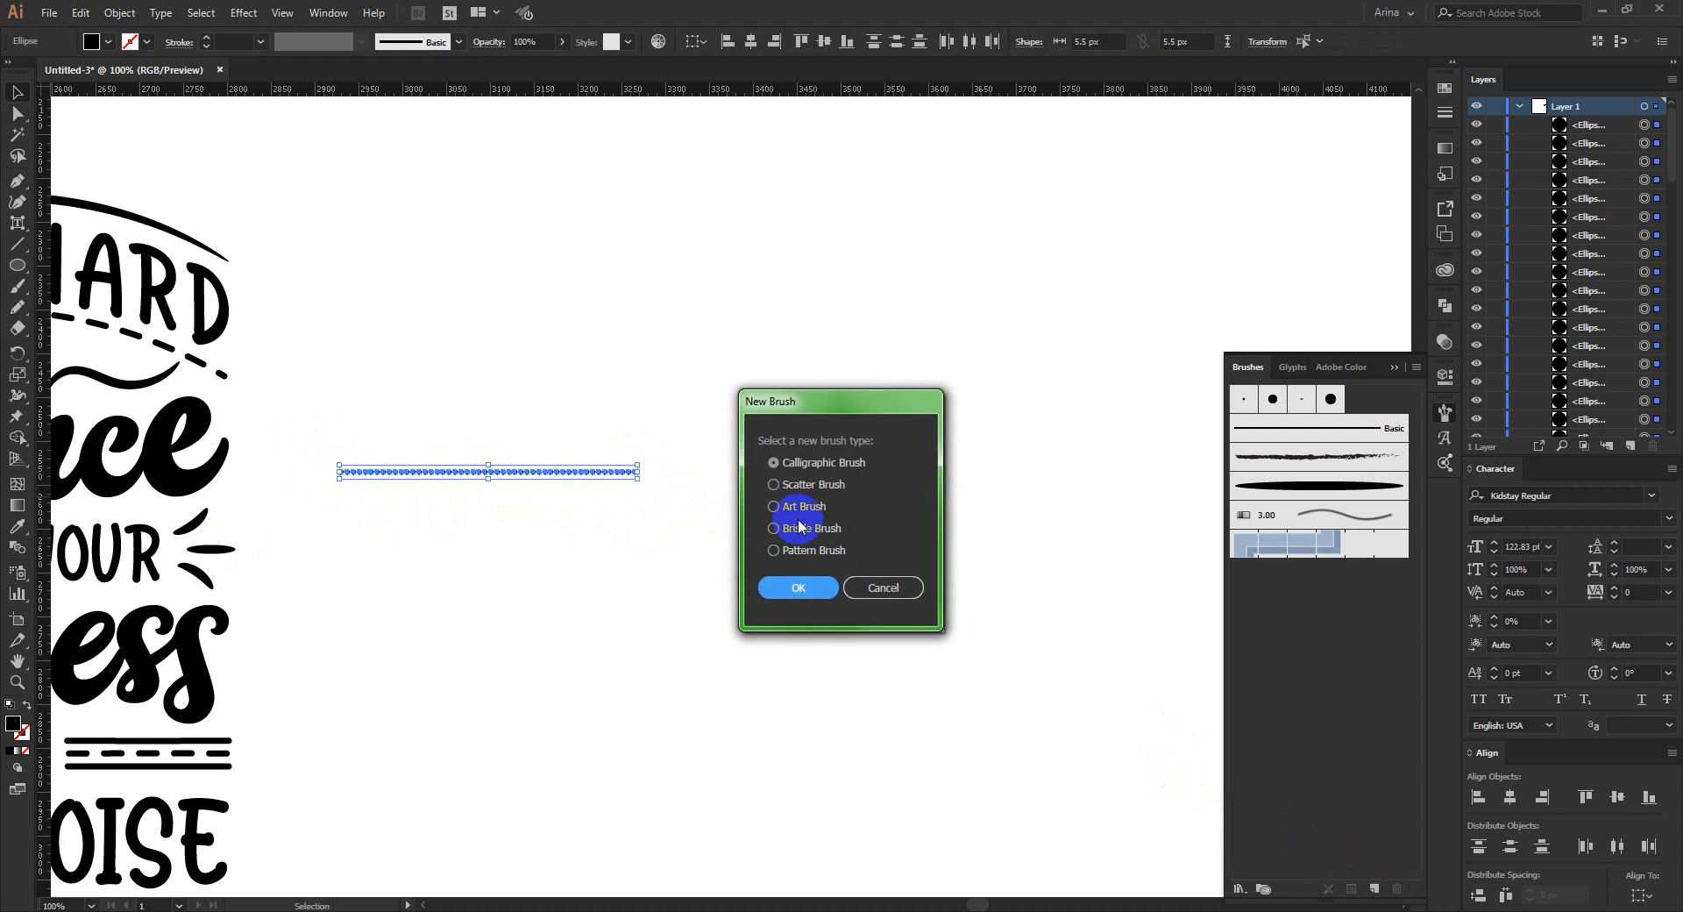
left_click(797, 590)
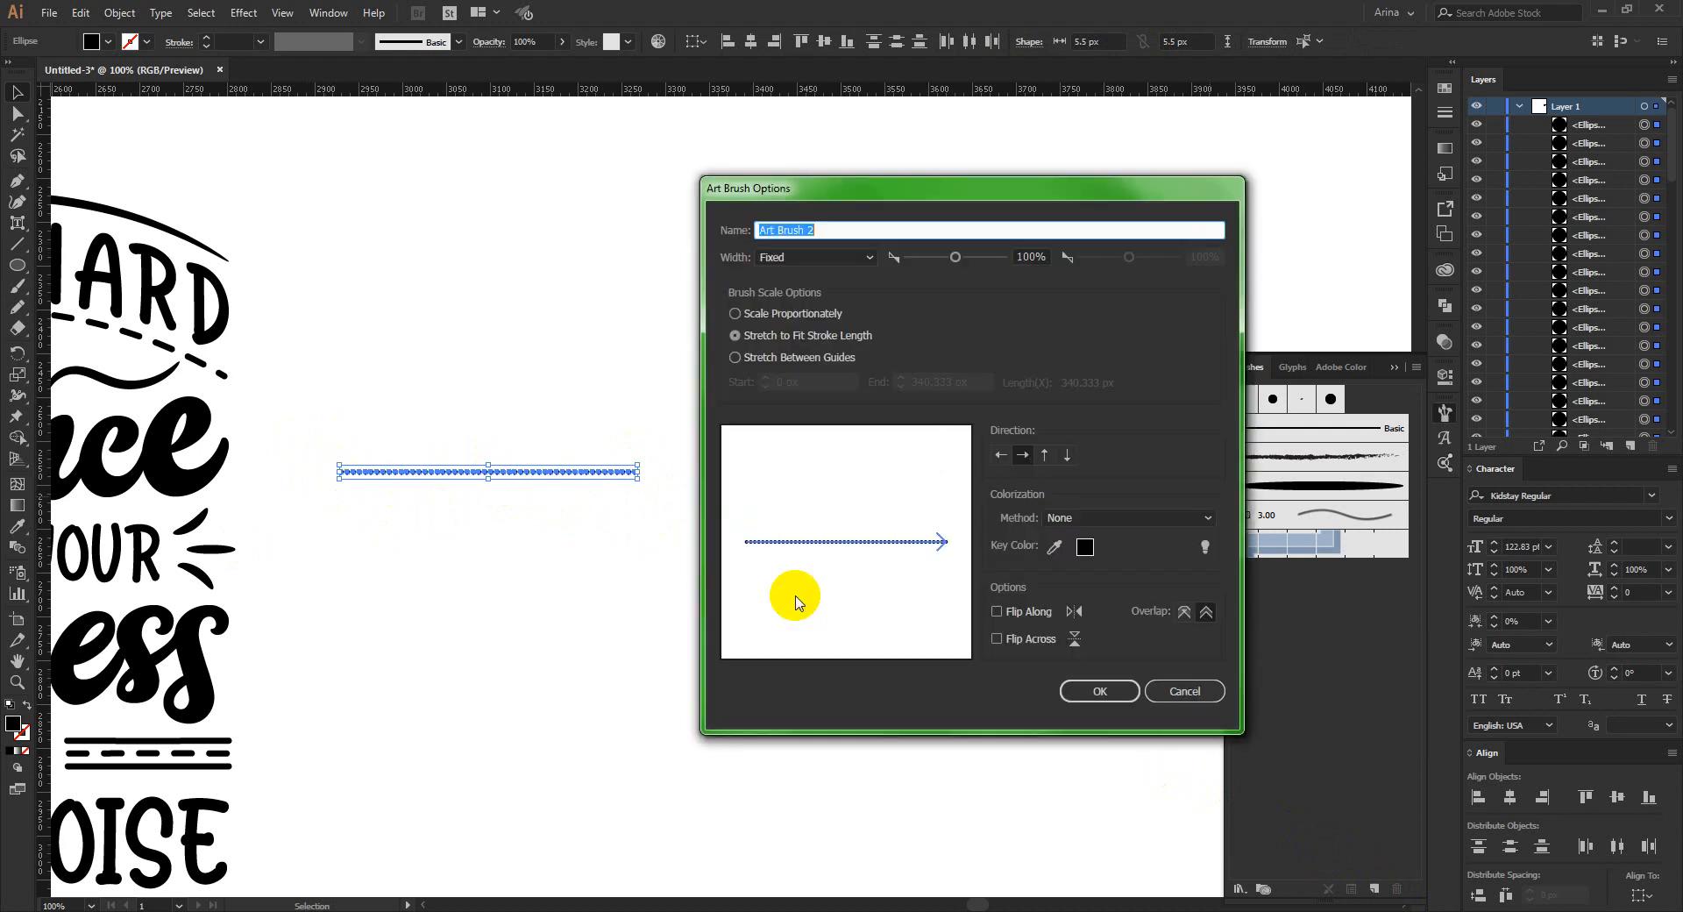
left_click(1096, 692)
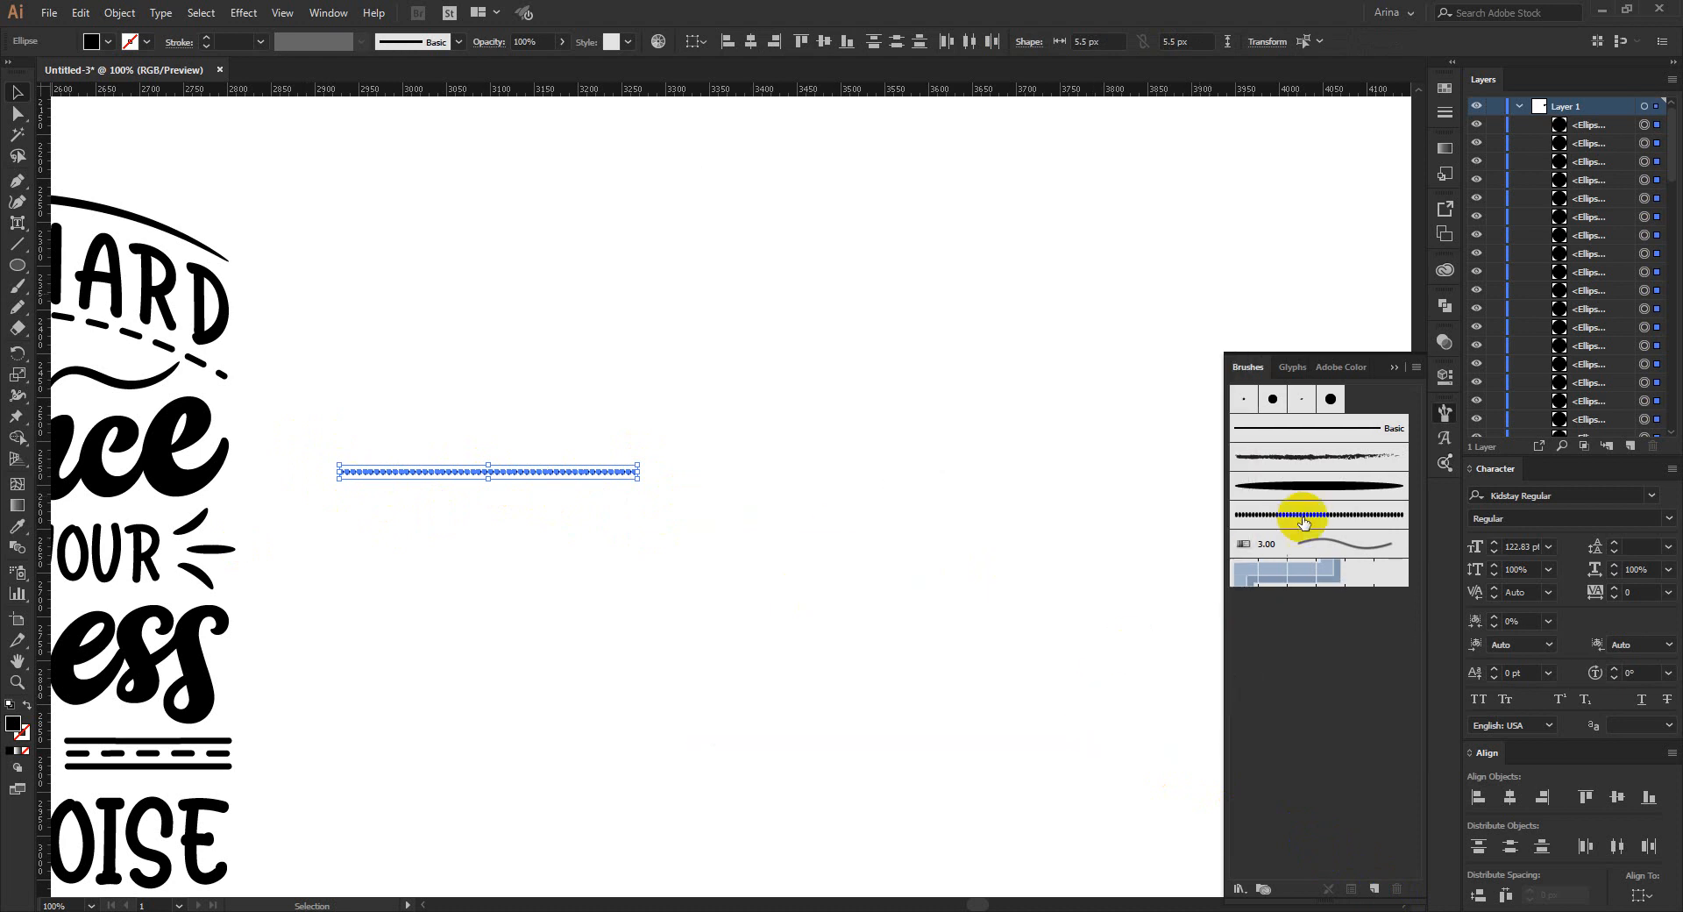
left_click(896, 585)
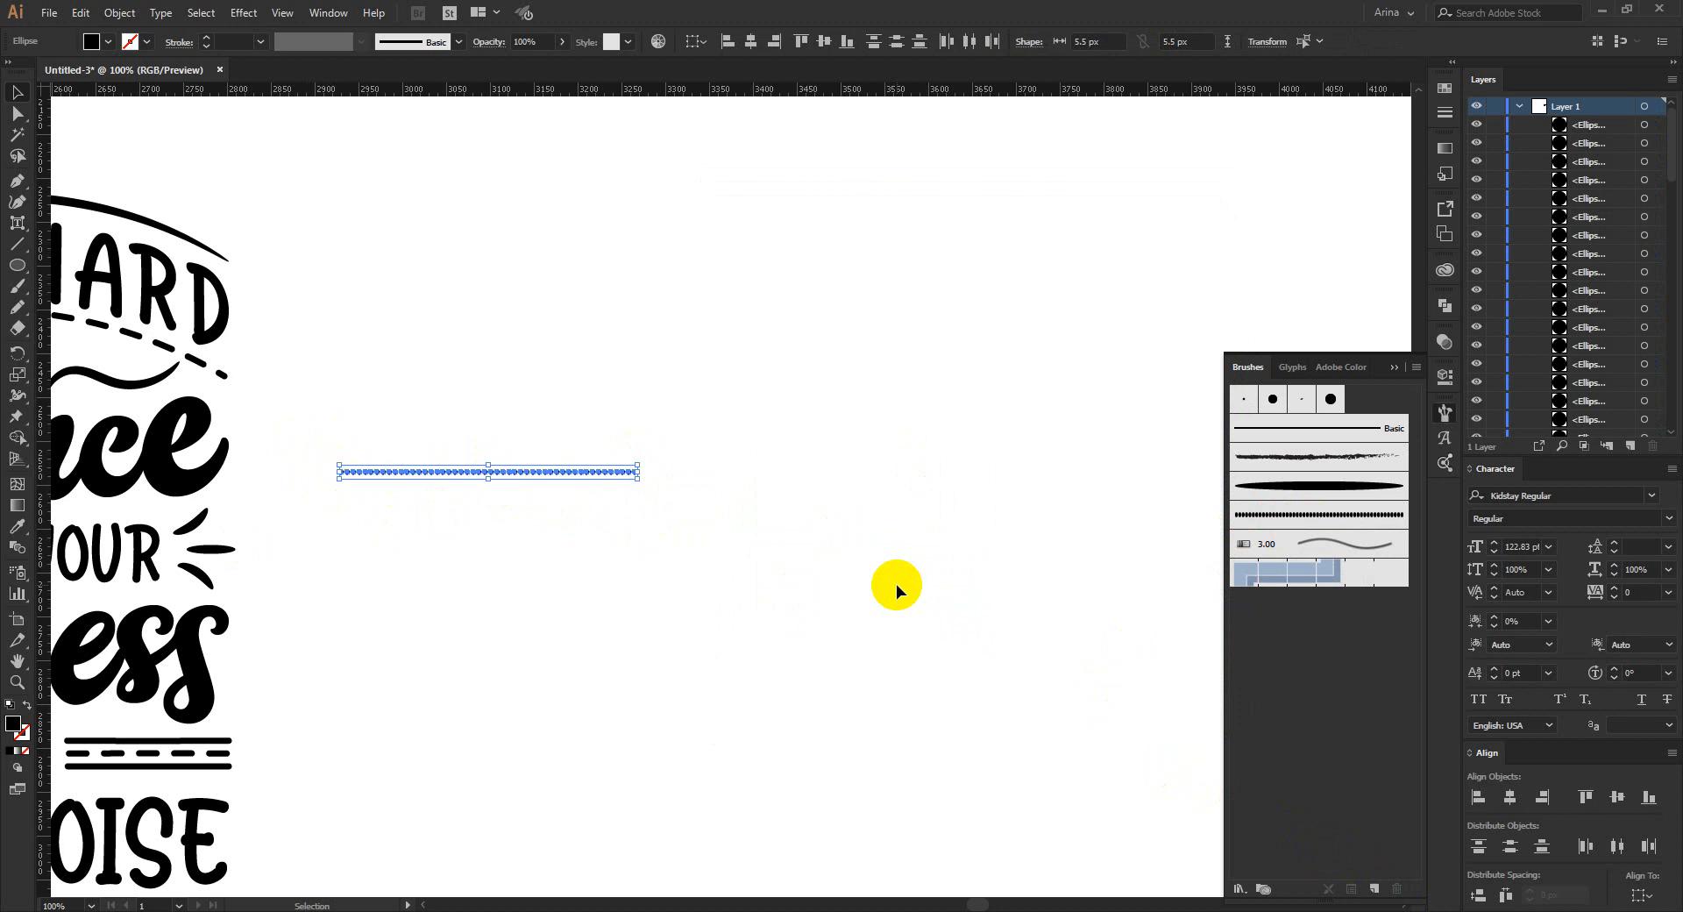
- Unite the overlapping letters of "Silence" with Pathfinder
scroll(897, 583, "down", 1)
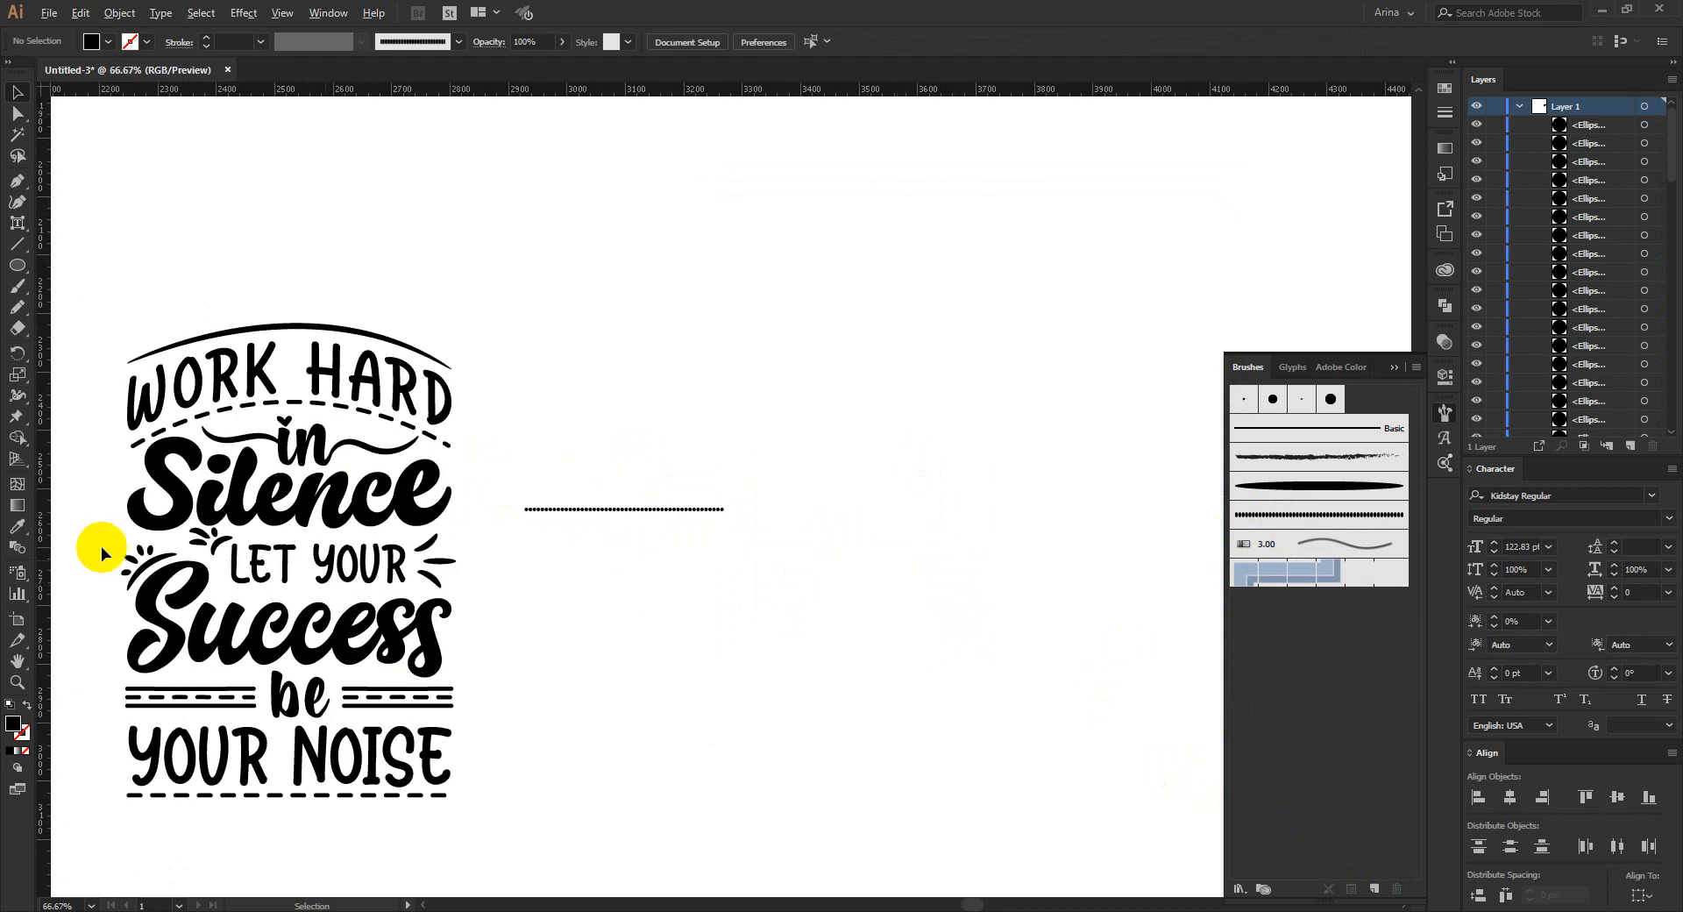
scroll(131, 507, "up", 2)
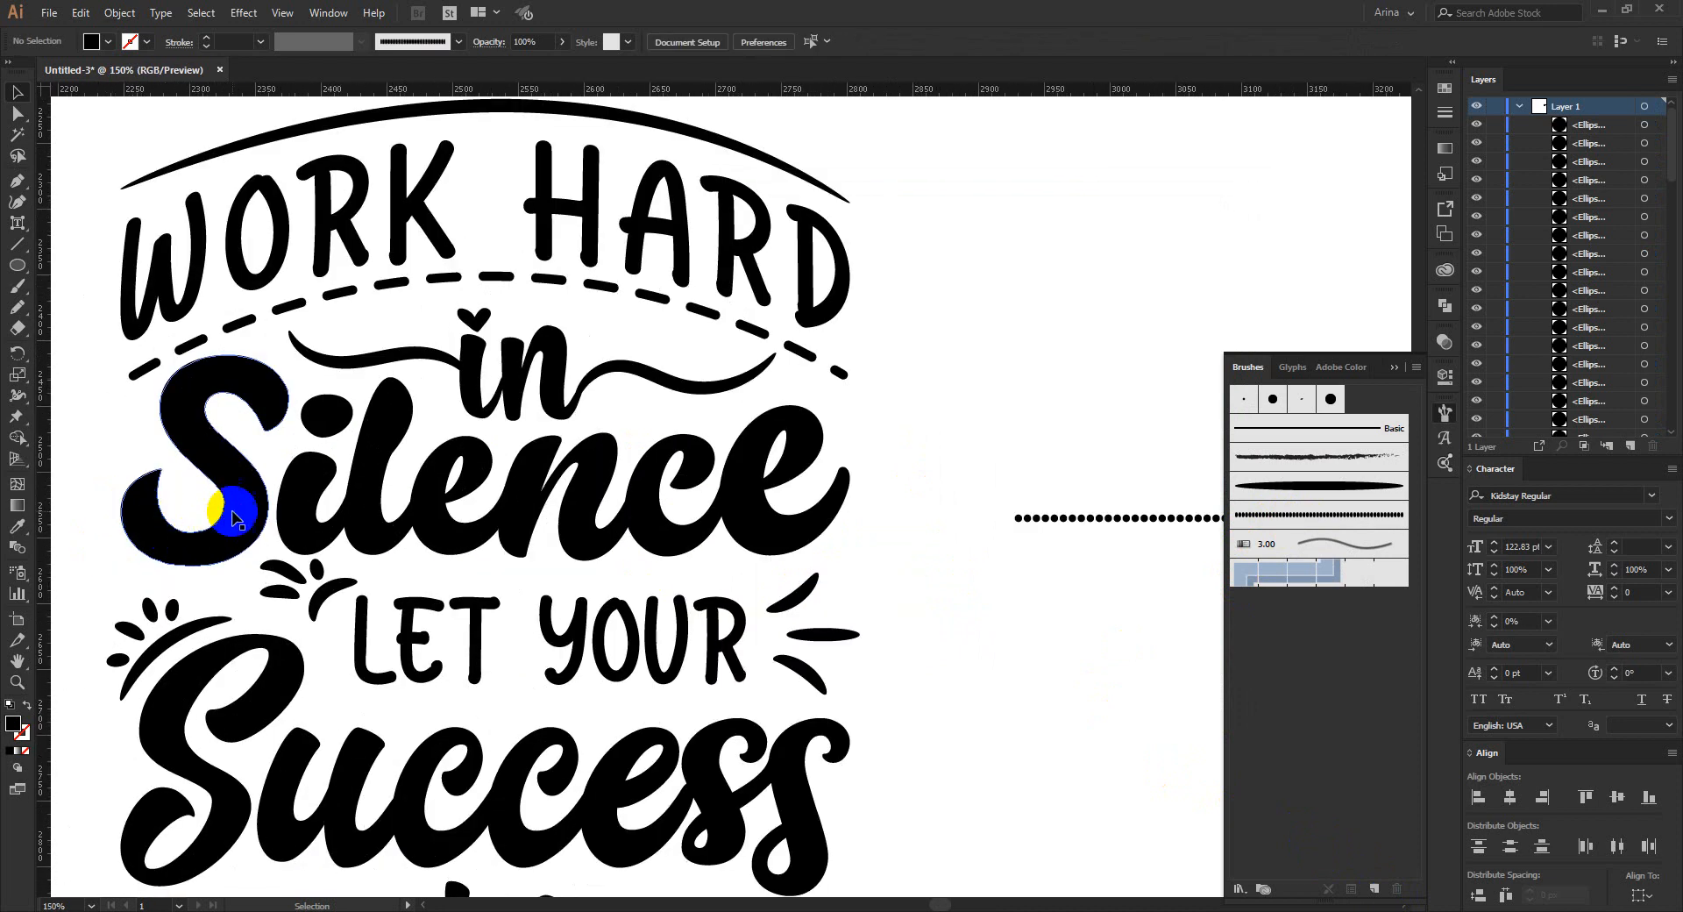
left_click(234, 518)
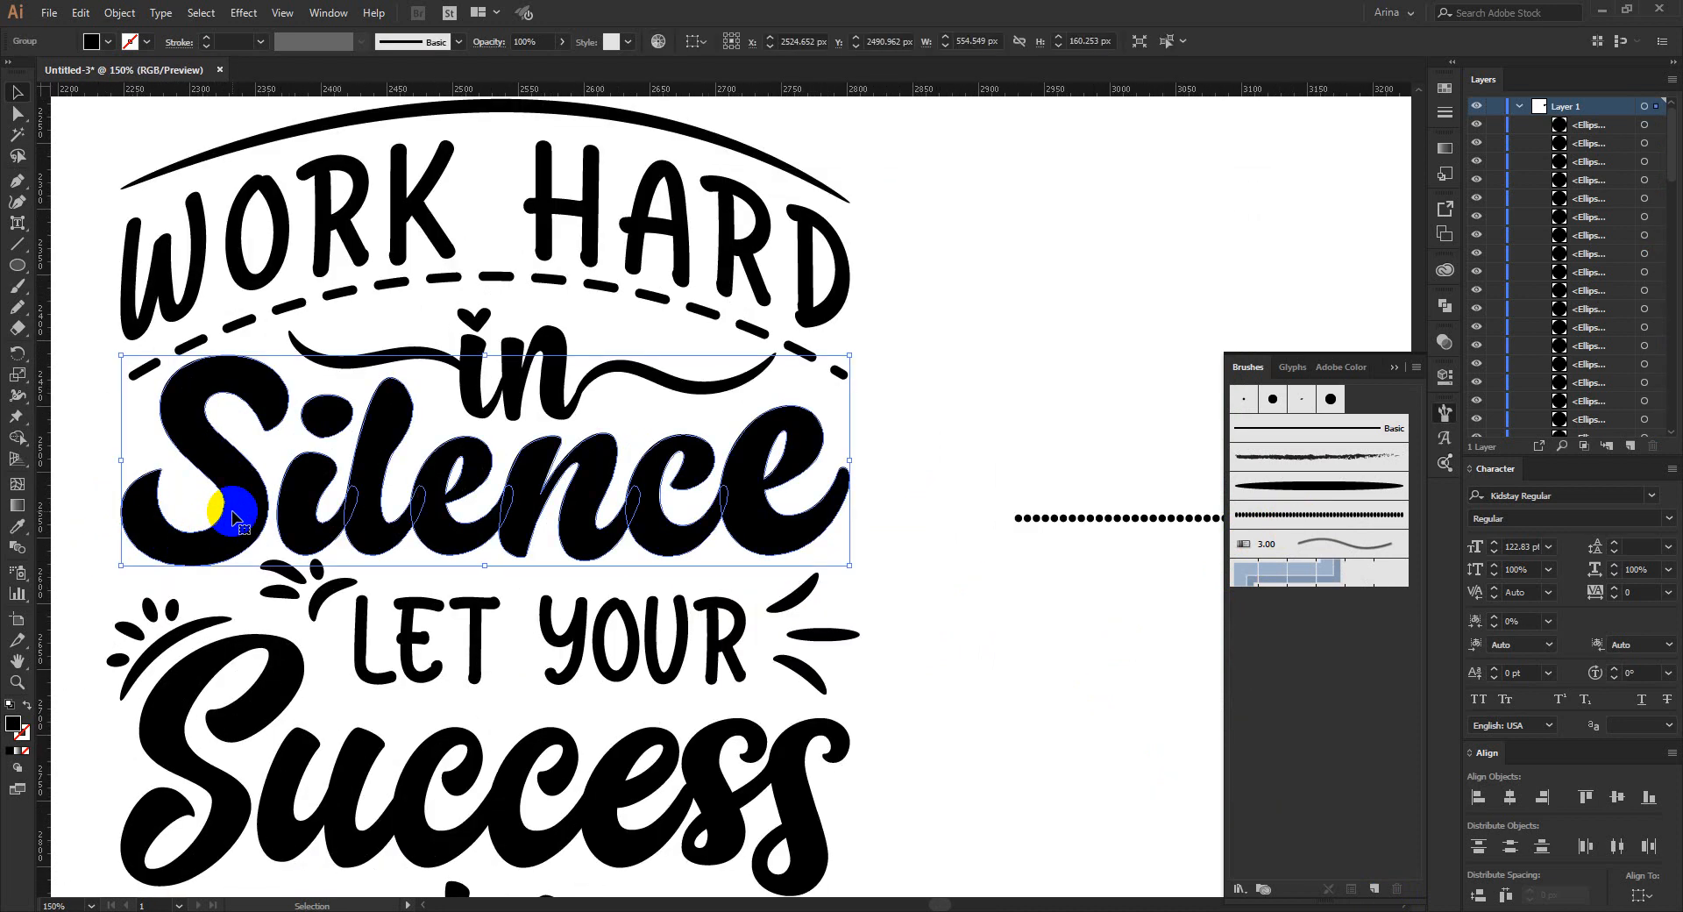
left_click(1447, 306)
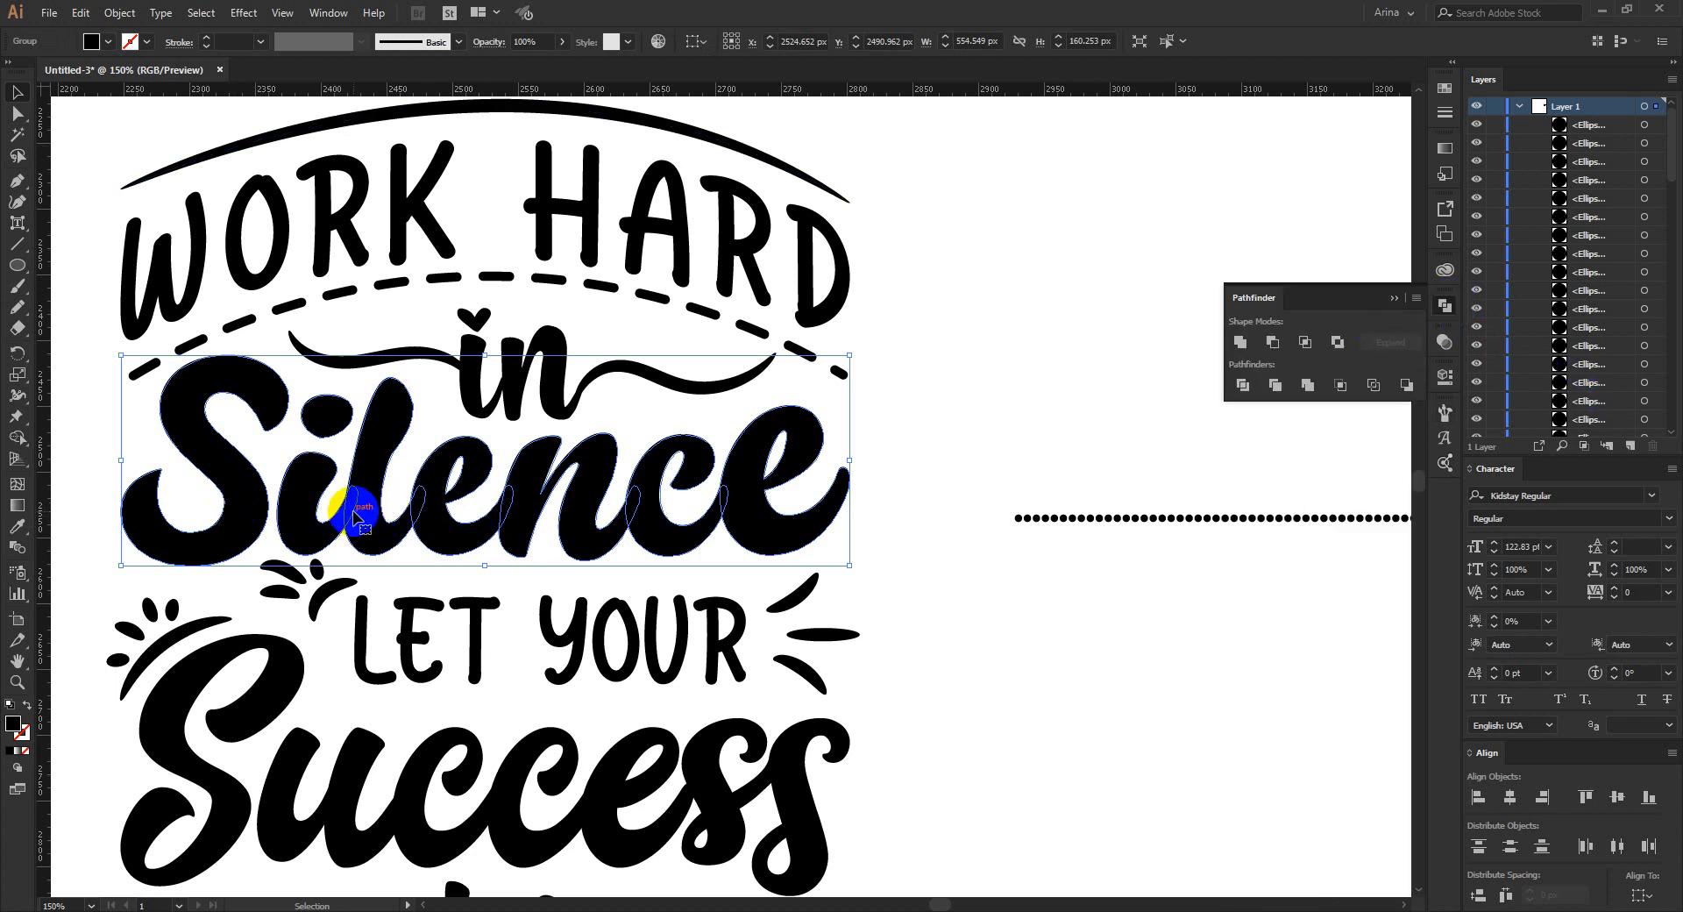
left_click(1241, 343)
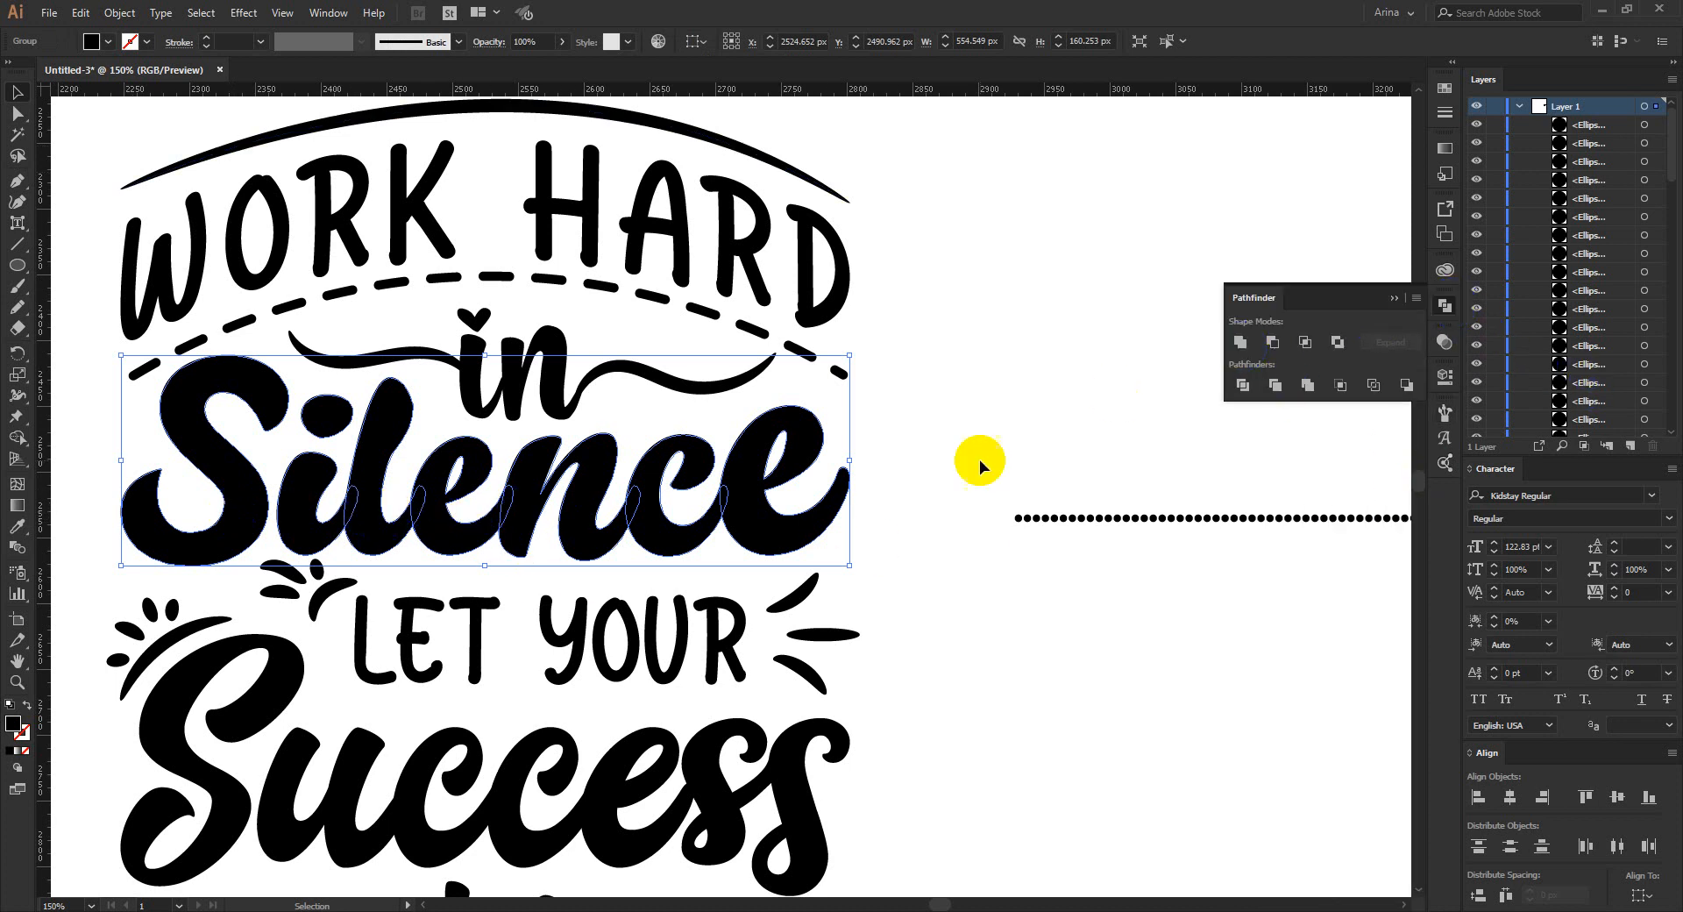
- Add an opacity mask to the "Silence" lettering and turn off its Clip option
left_click(1444, 342)
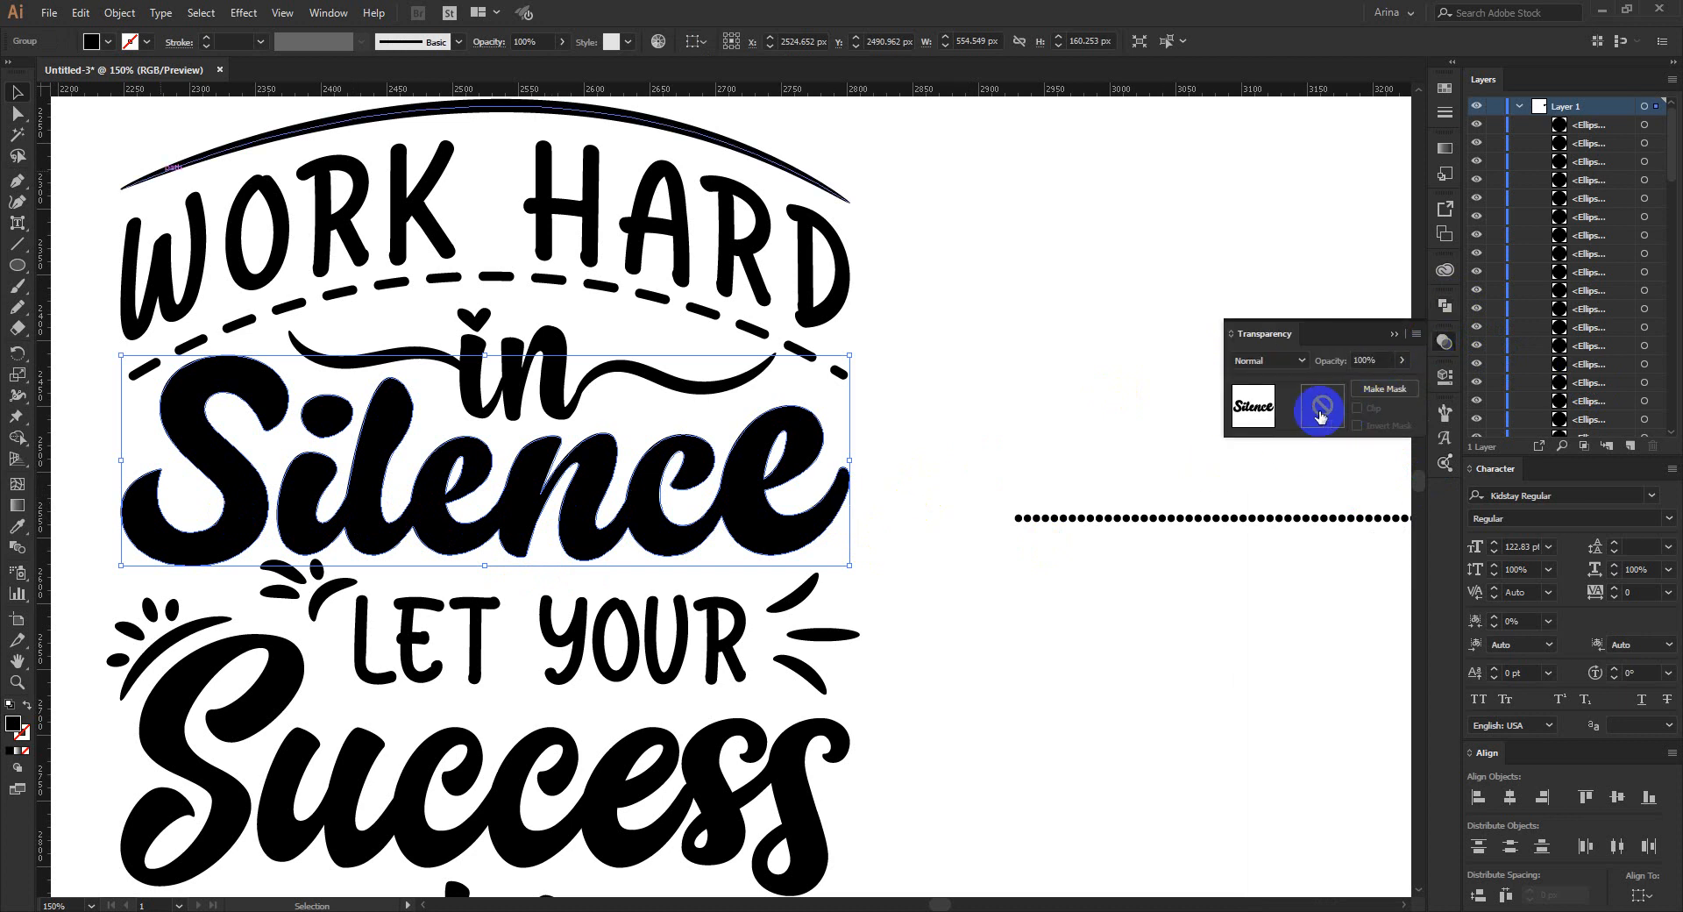
left_click(1322, 416)
left_click(1358, 409)
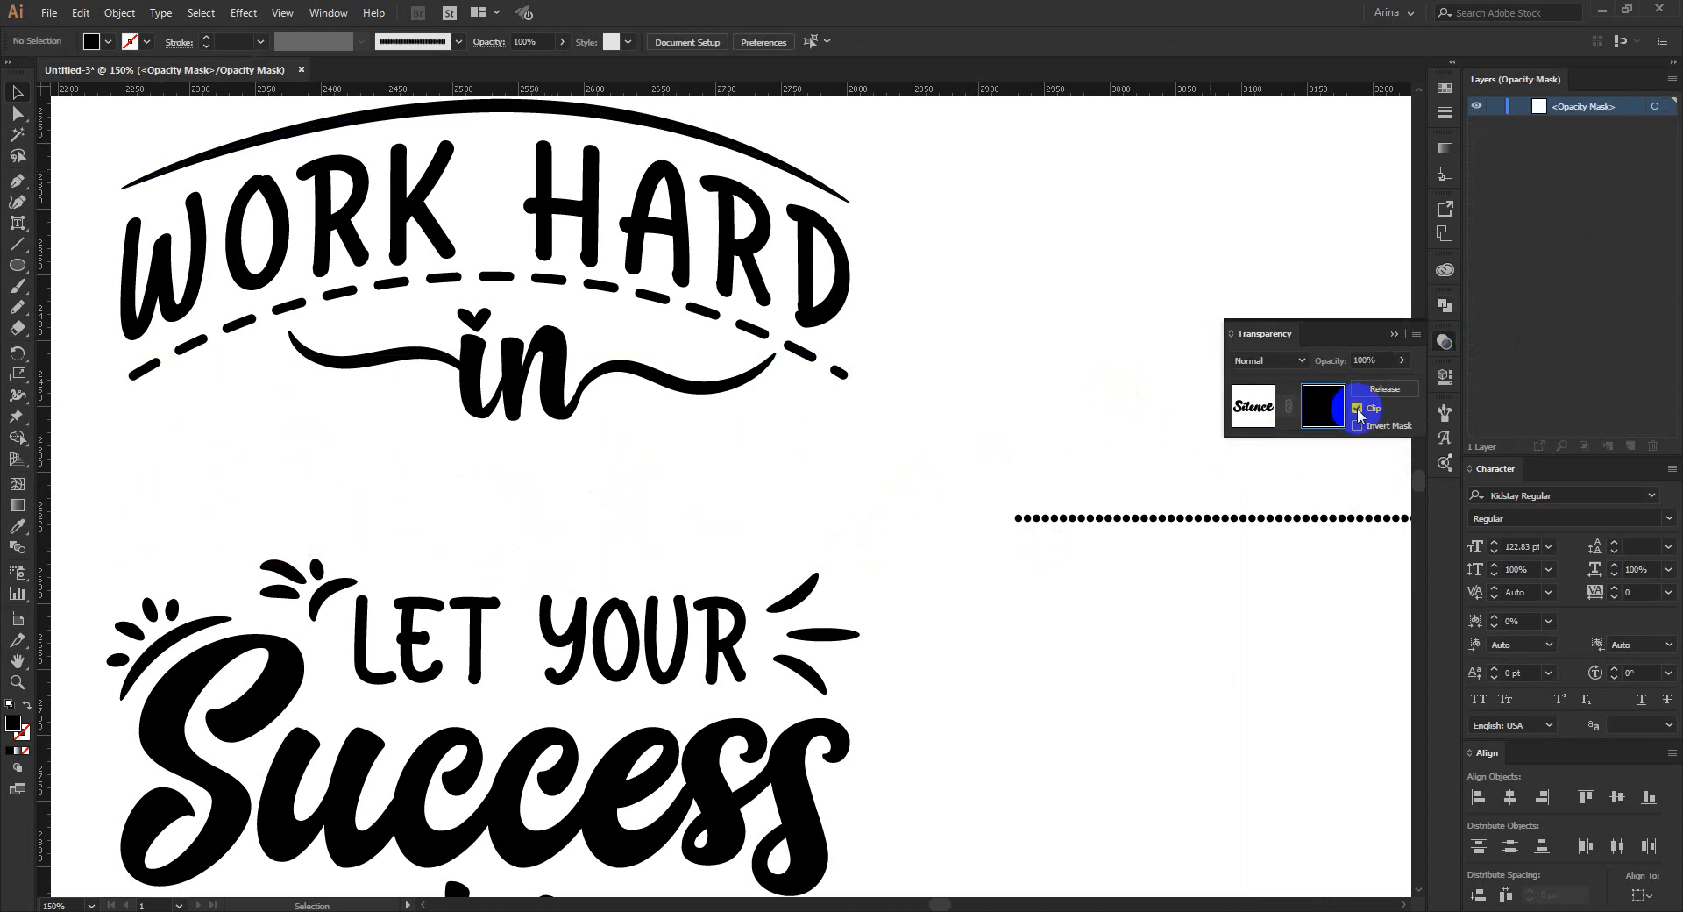
left_click(1358, 409)
scroll(145, 444, "up", 1)
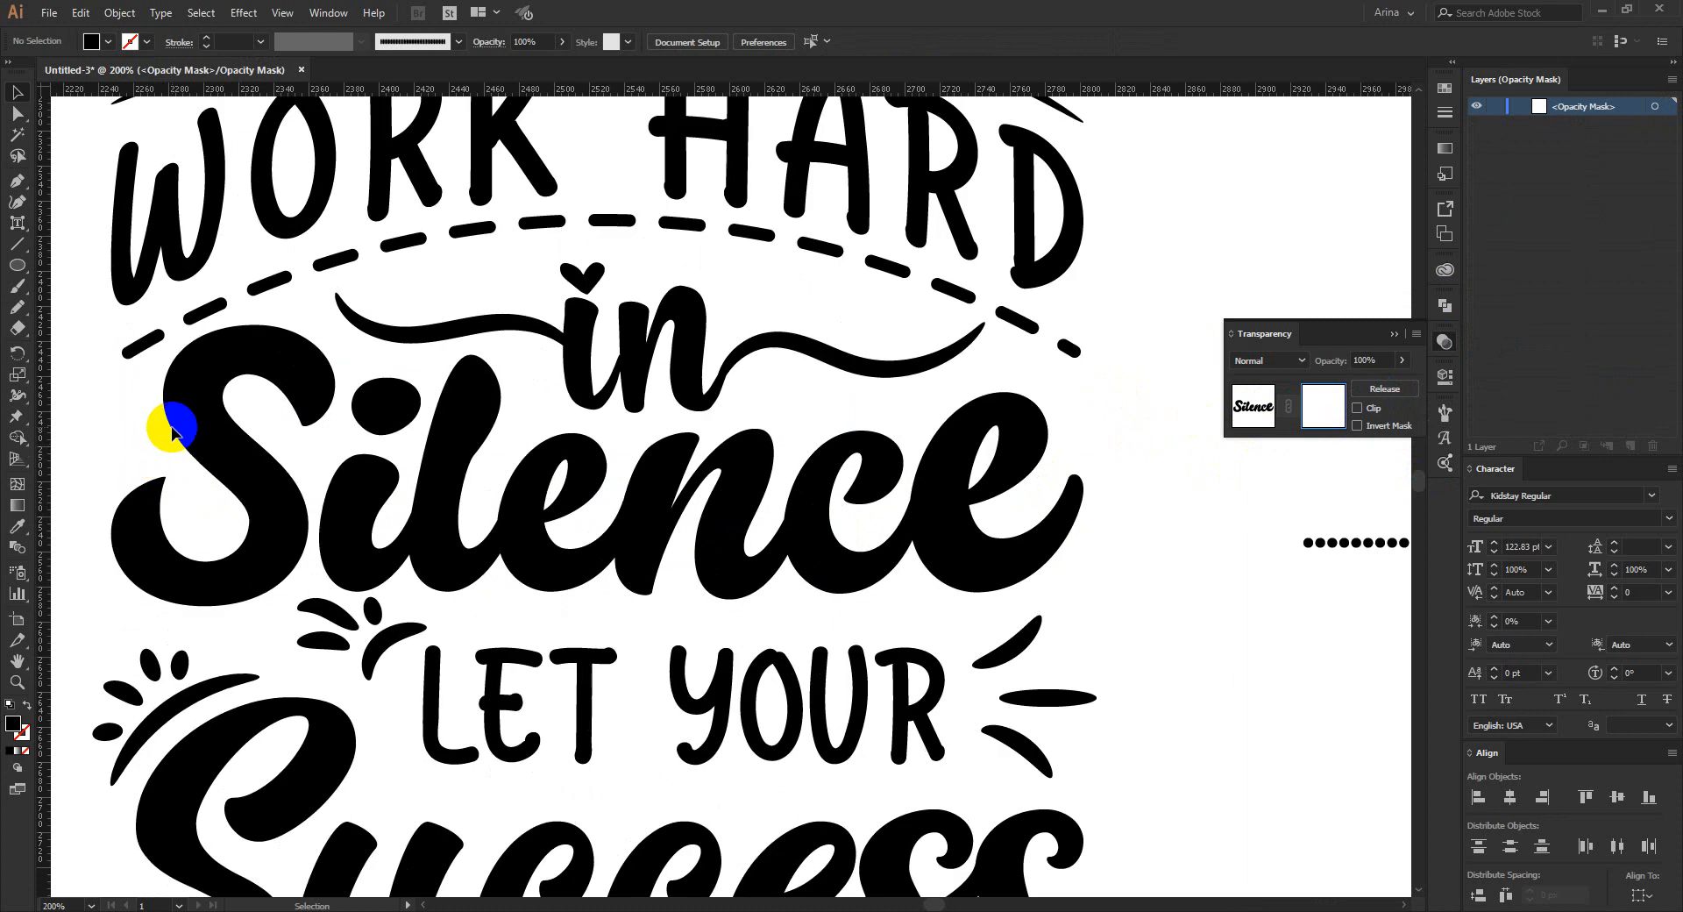
- Inside the mask, draw an unfilled curve about 48 px wide and 51 px high along the upper bend of the "S" with the Curvature tool
left_click(21, 225)
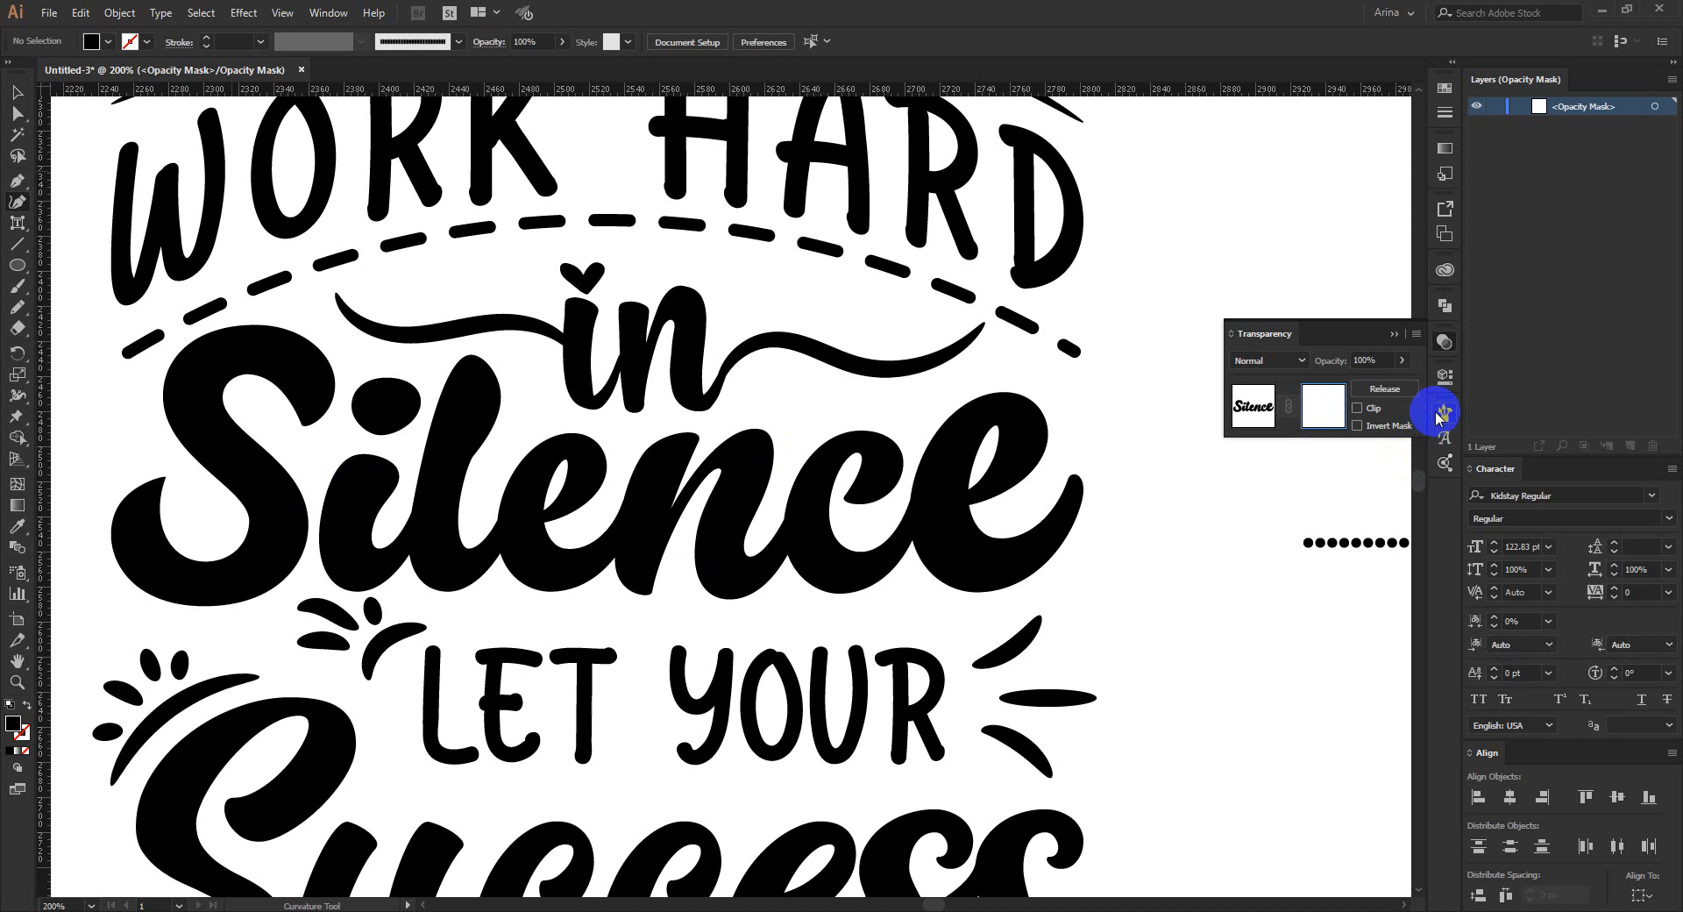
left_click(1438, 415)
left_click(1334, 517)
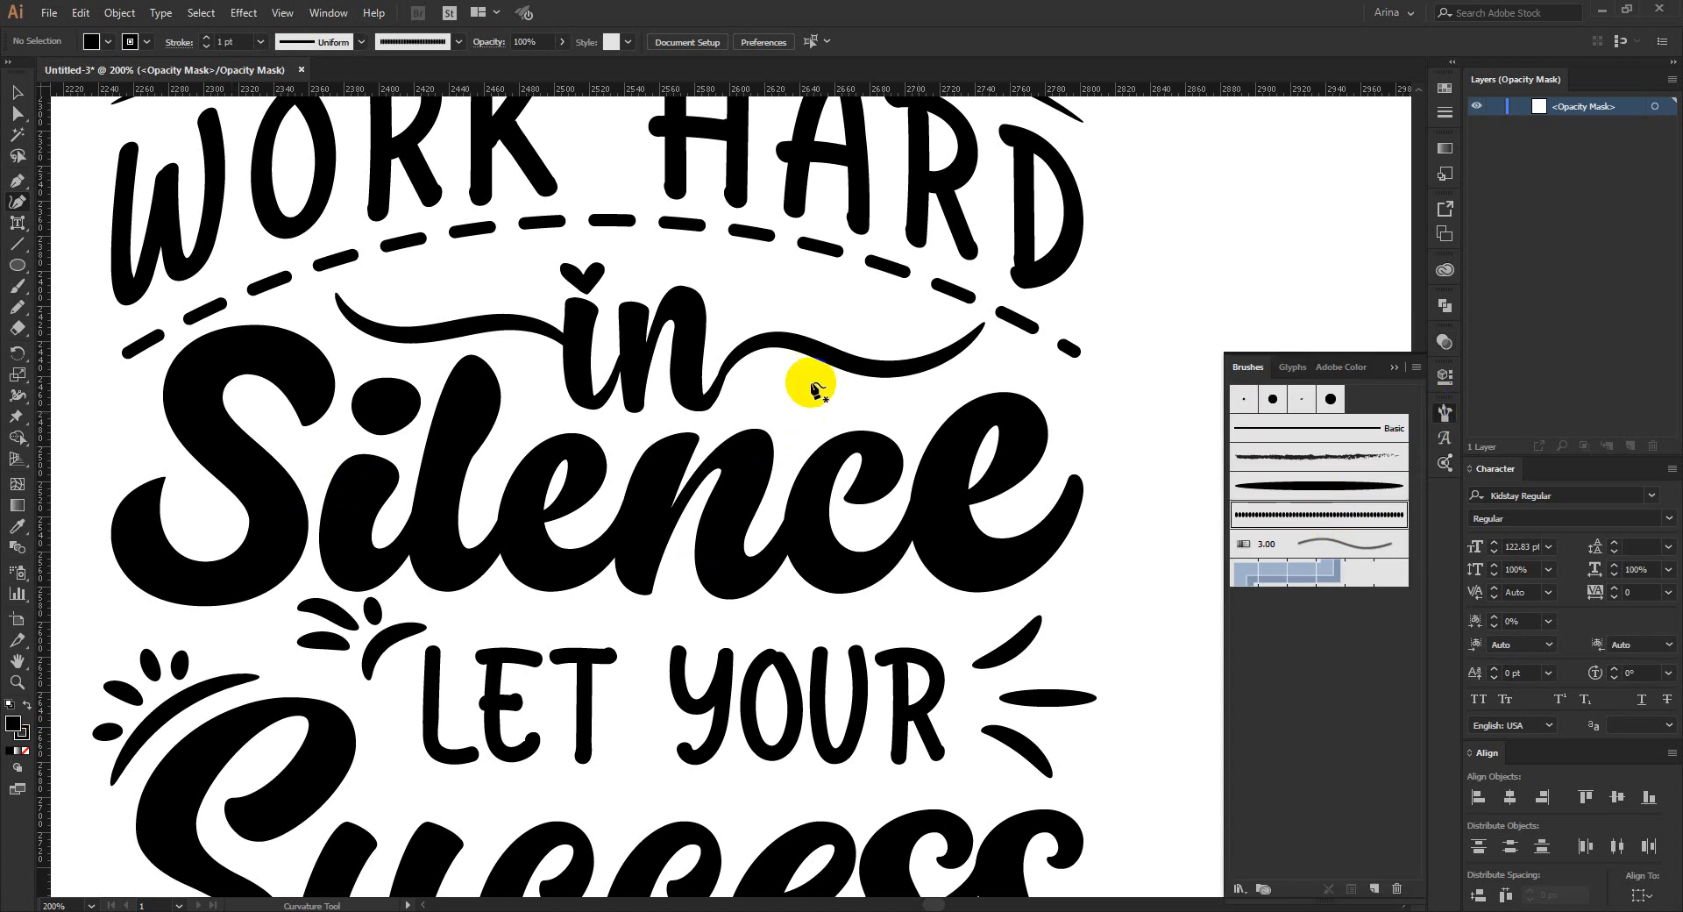
left_click(105, 42)
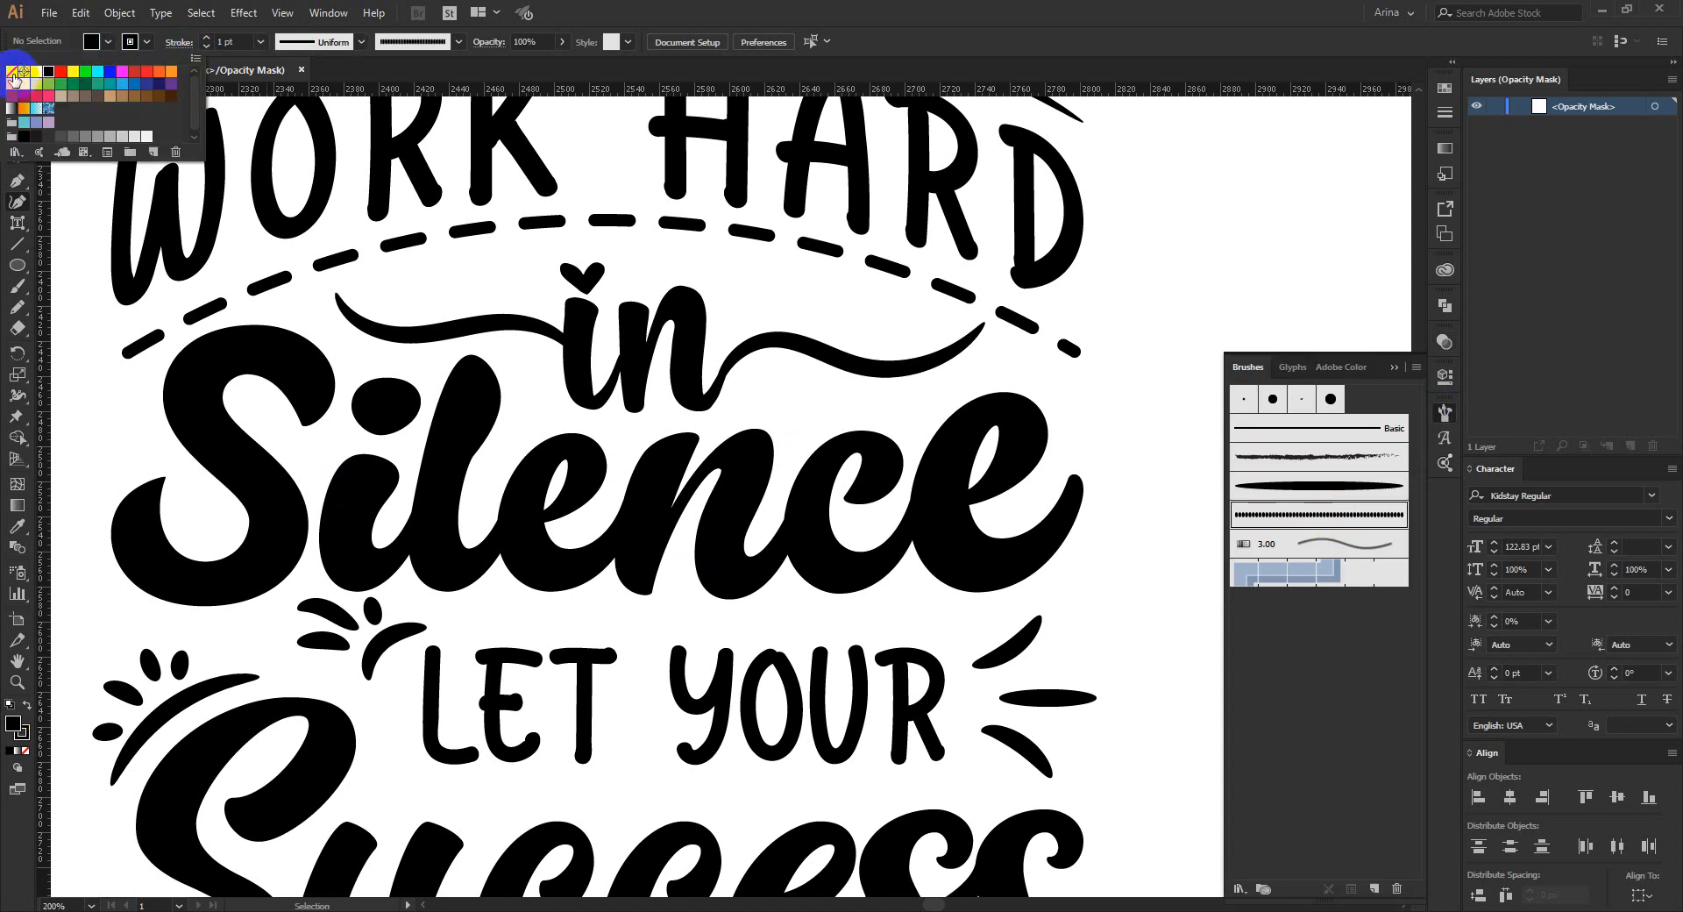
left_click(232, 43)
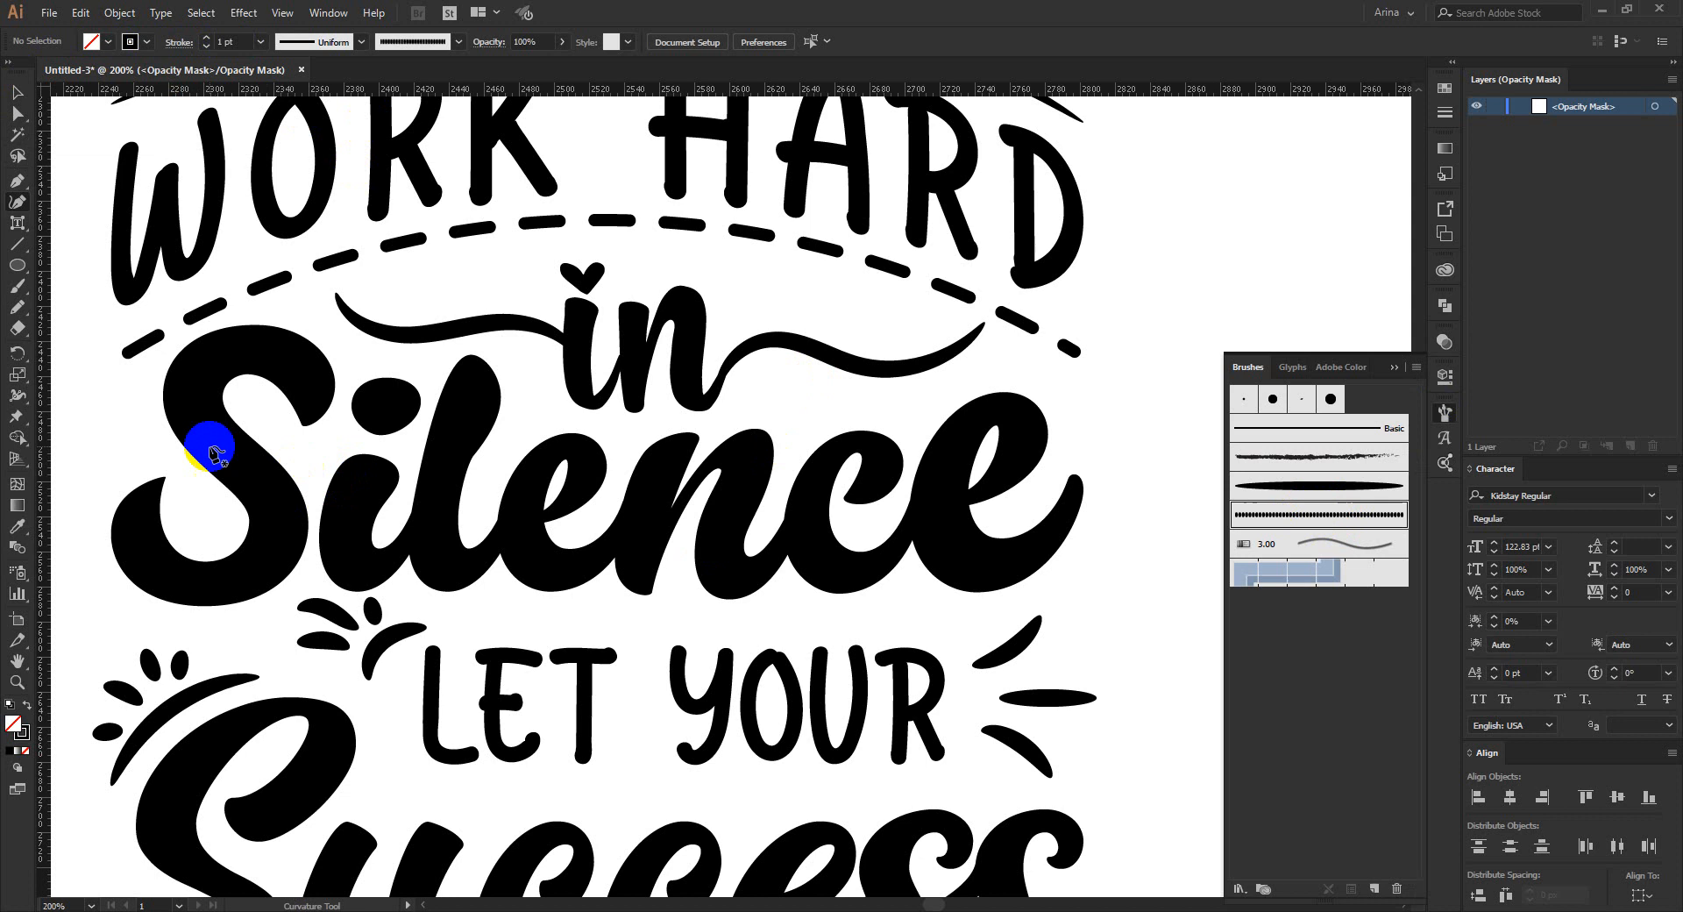
left_click(207, 433)
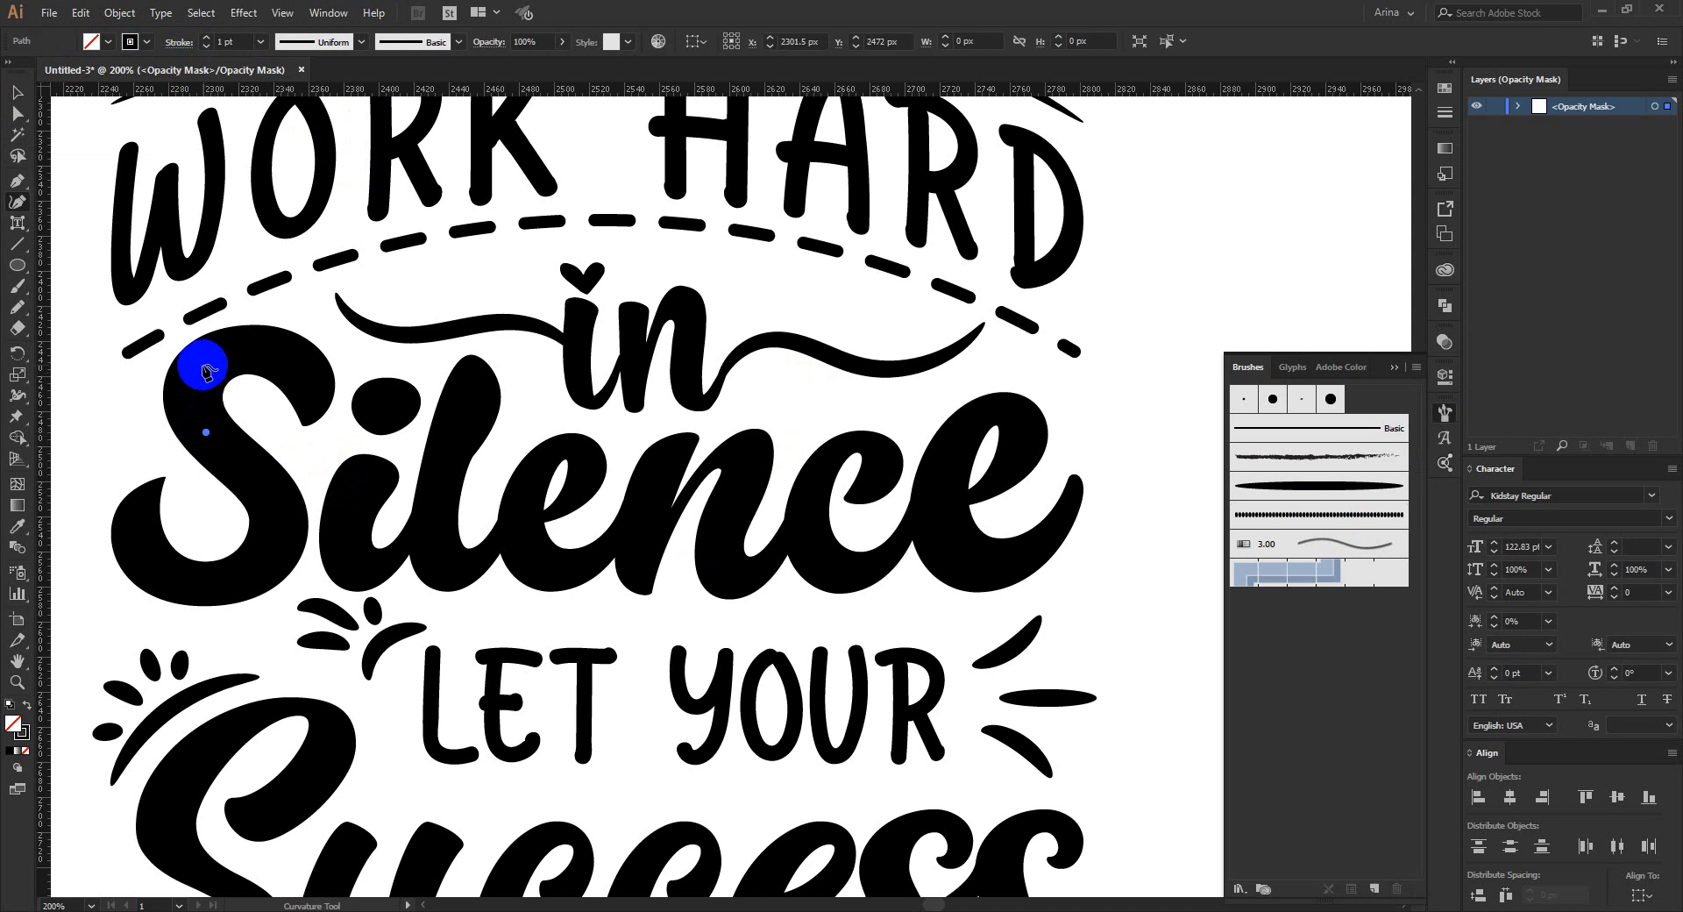
left_click(203, 363)
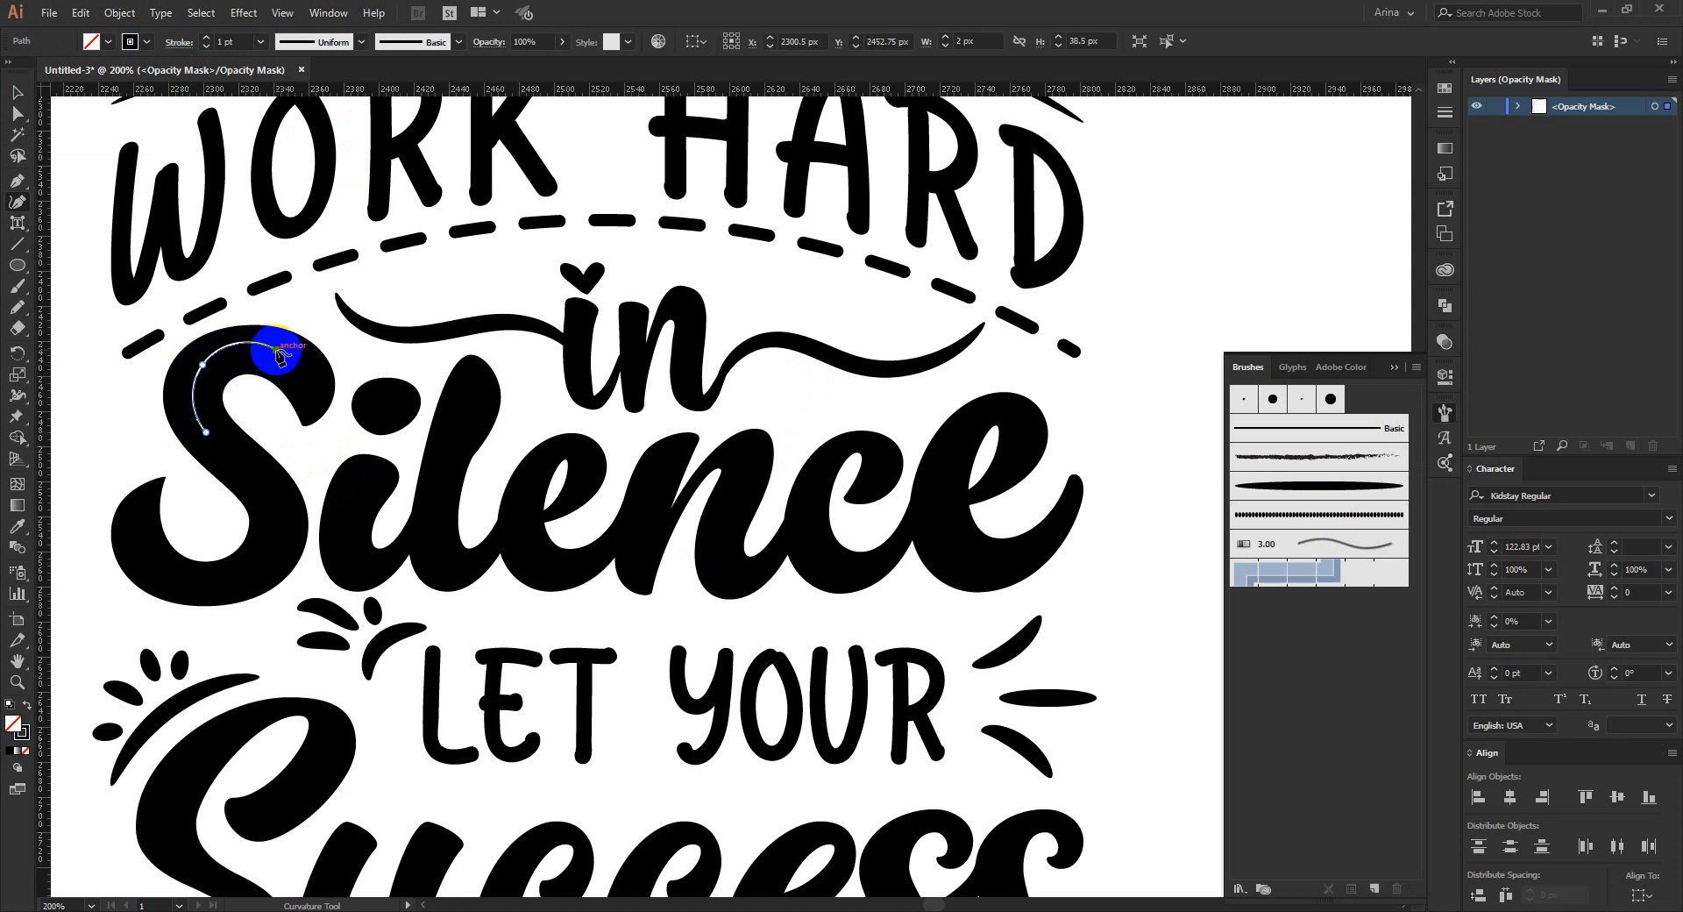
key("v")
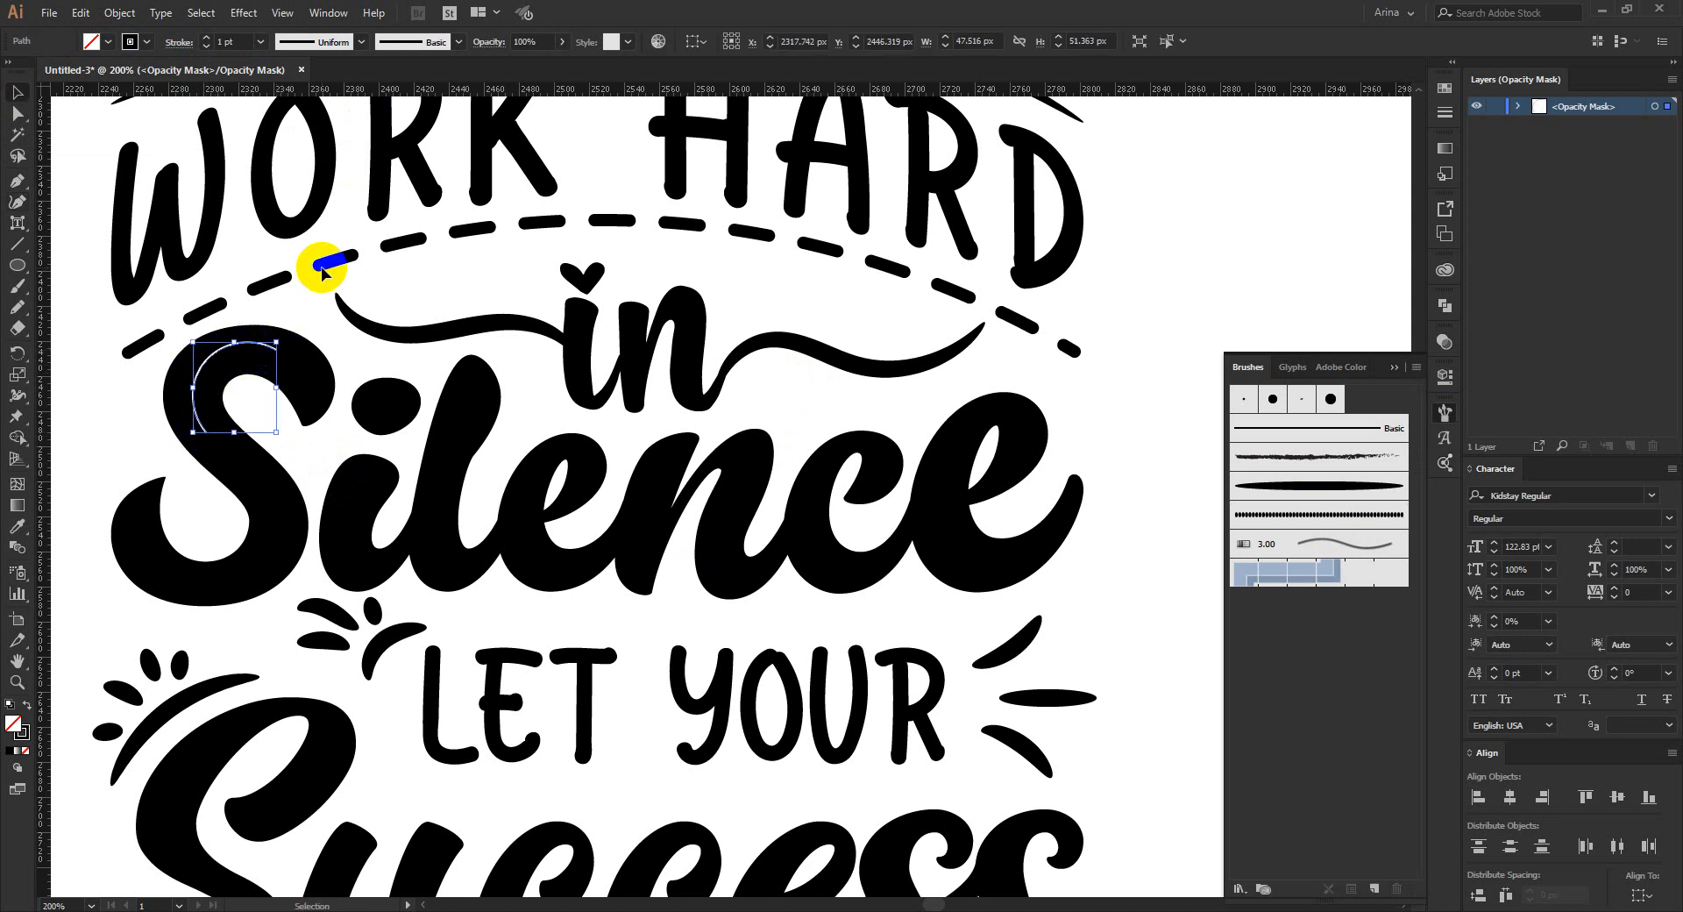
left_click(293, 365)
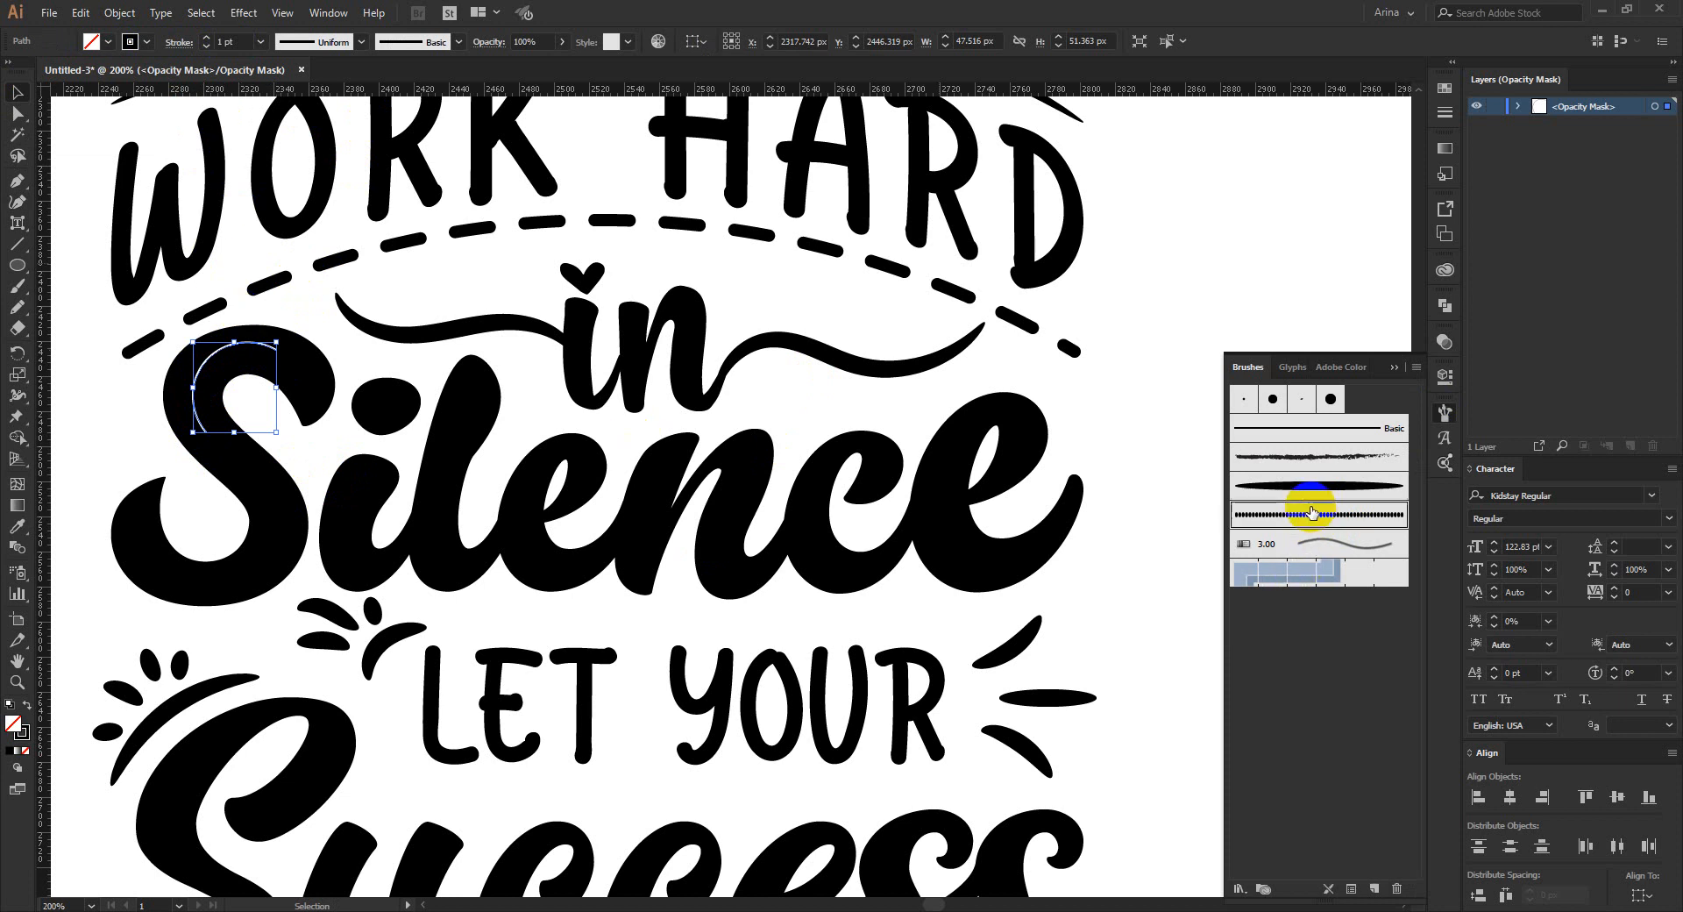
- Apply the dotted art brush to the curve on the "S" with a 0.75 pt stroke, then deselect it
left_click(1307, 514)
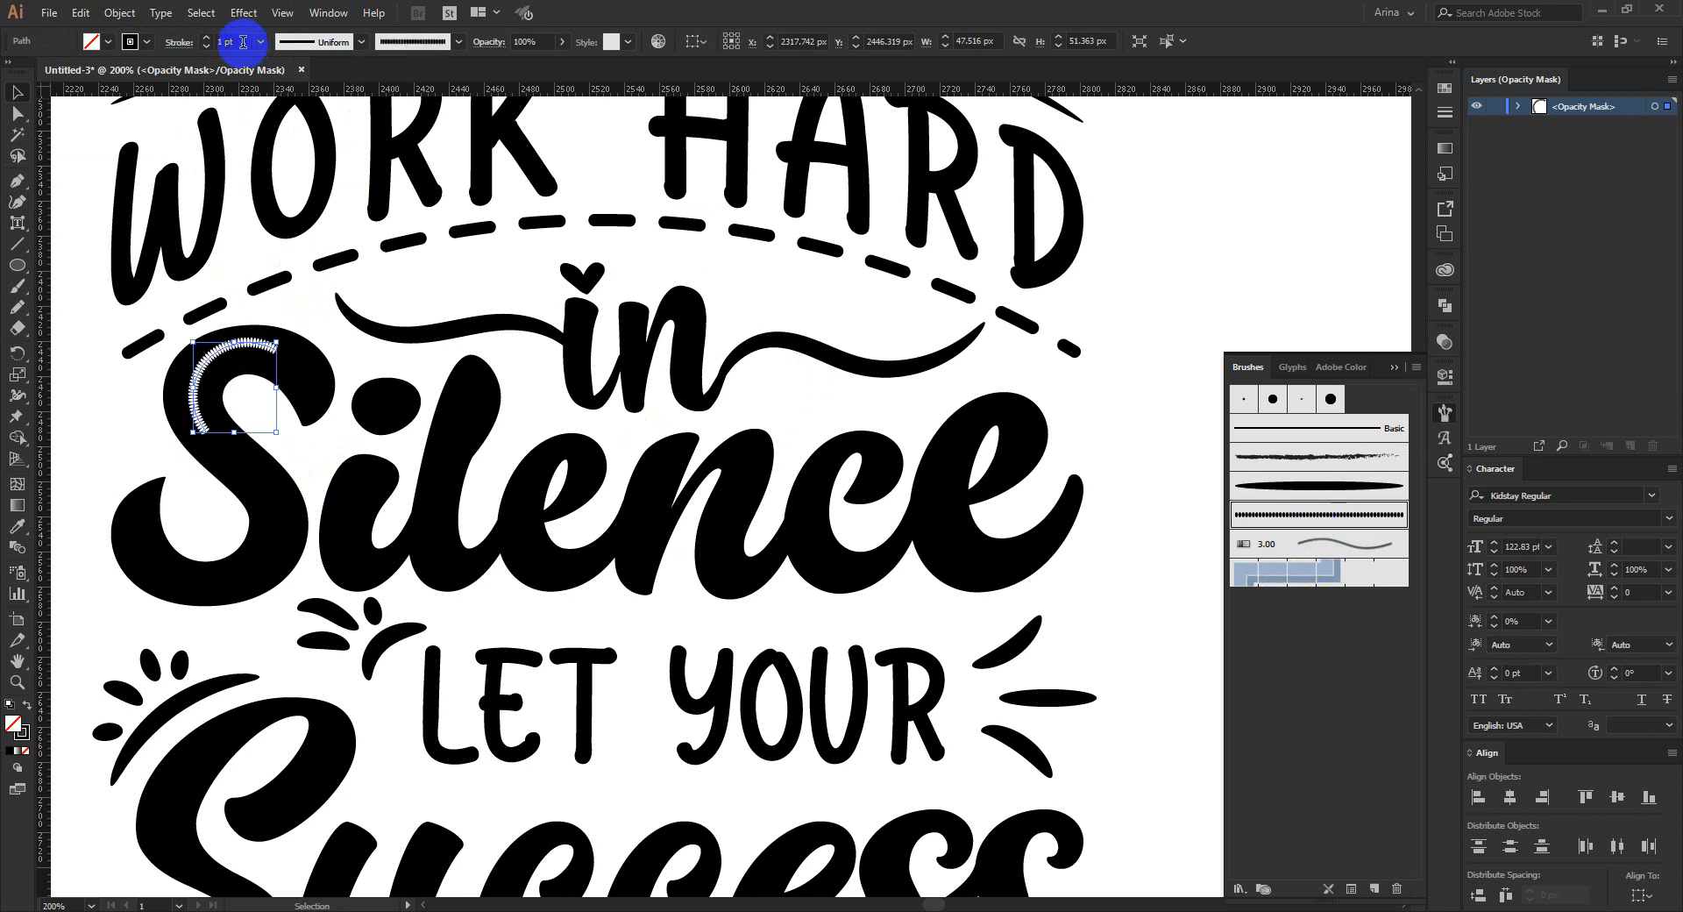
scroll(243, 42, "down", 1)
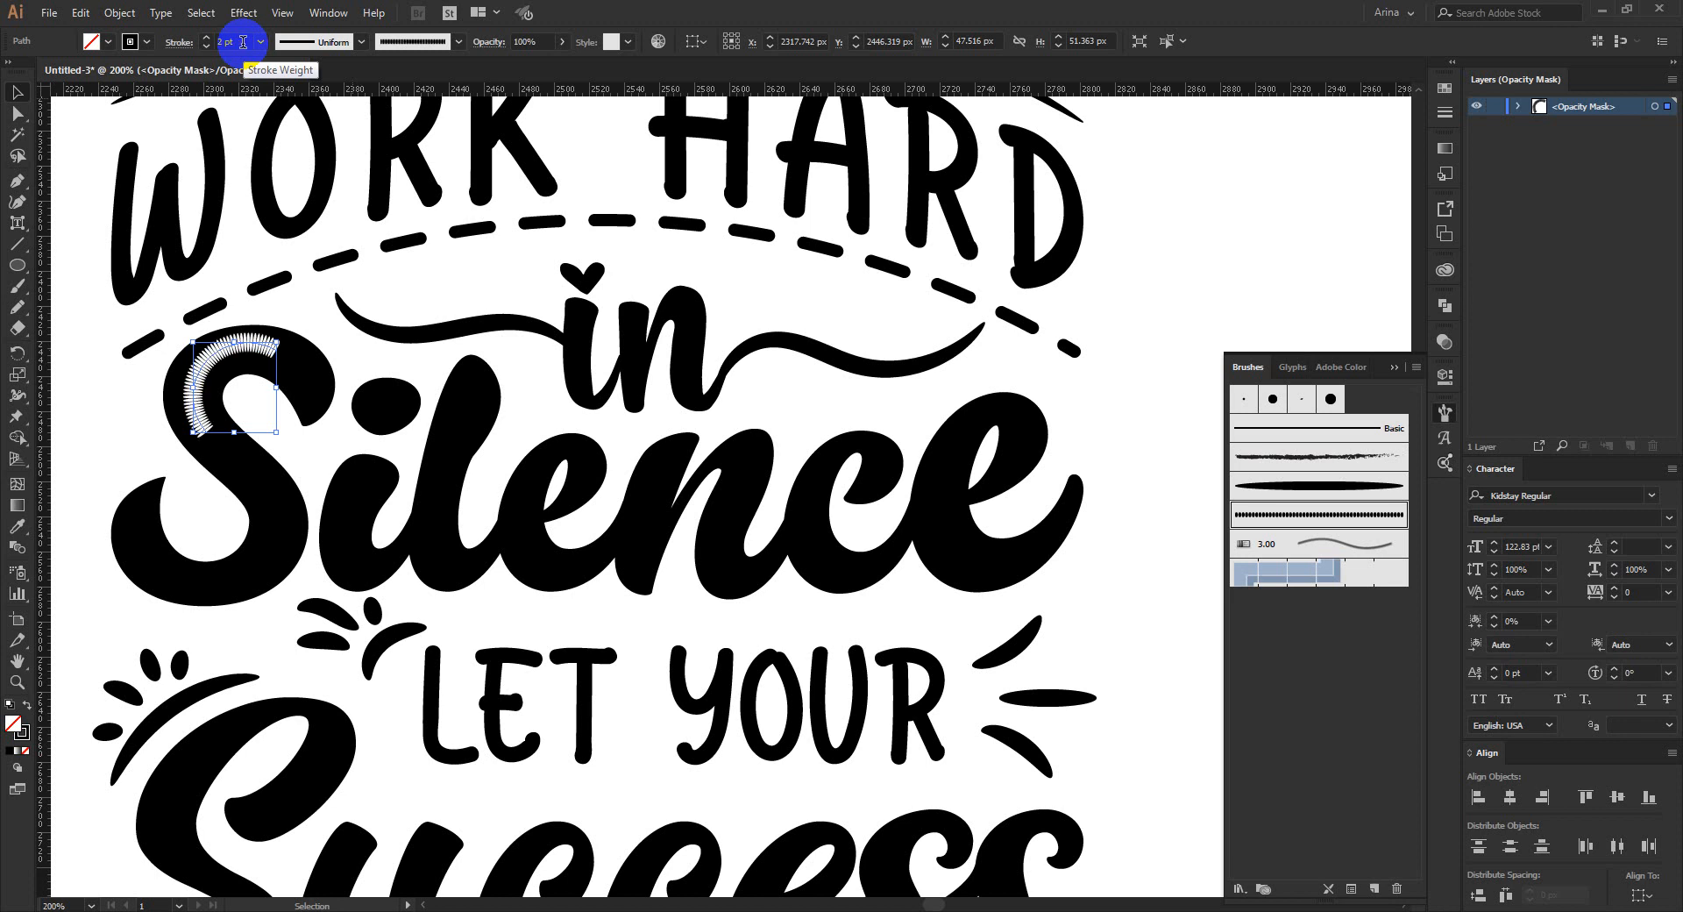
scroll(243, 42, "down", 1)
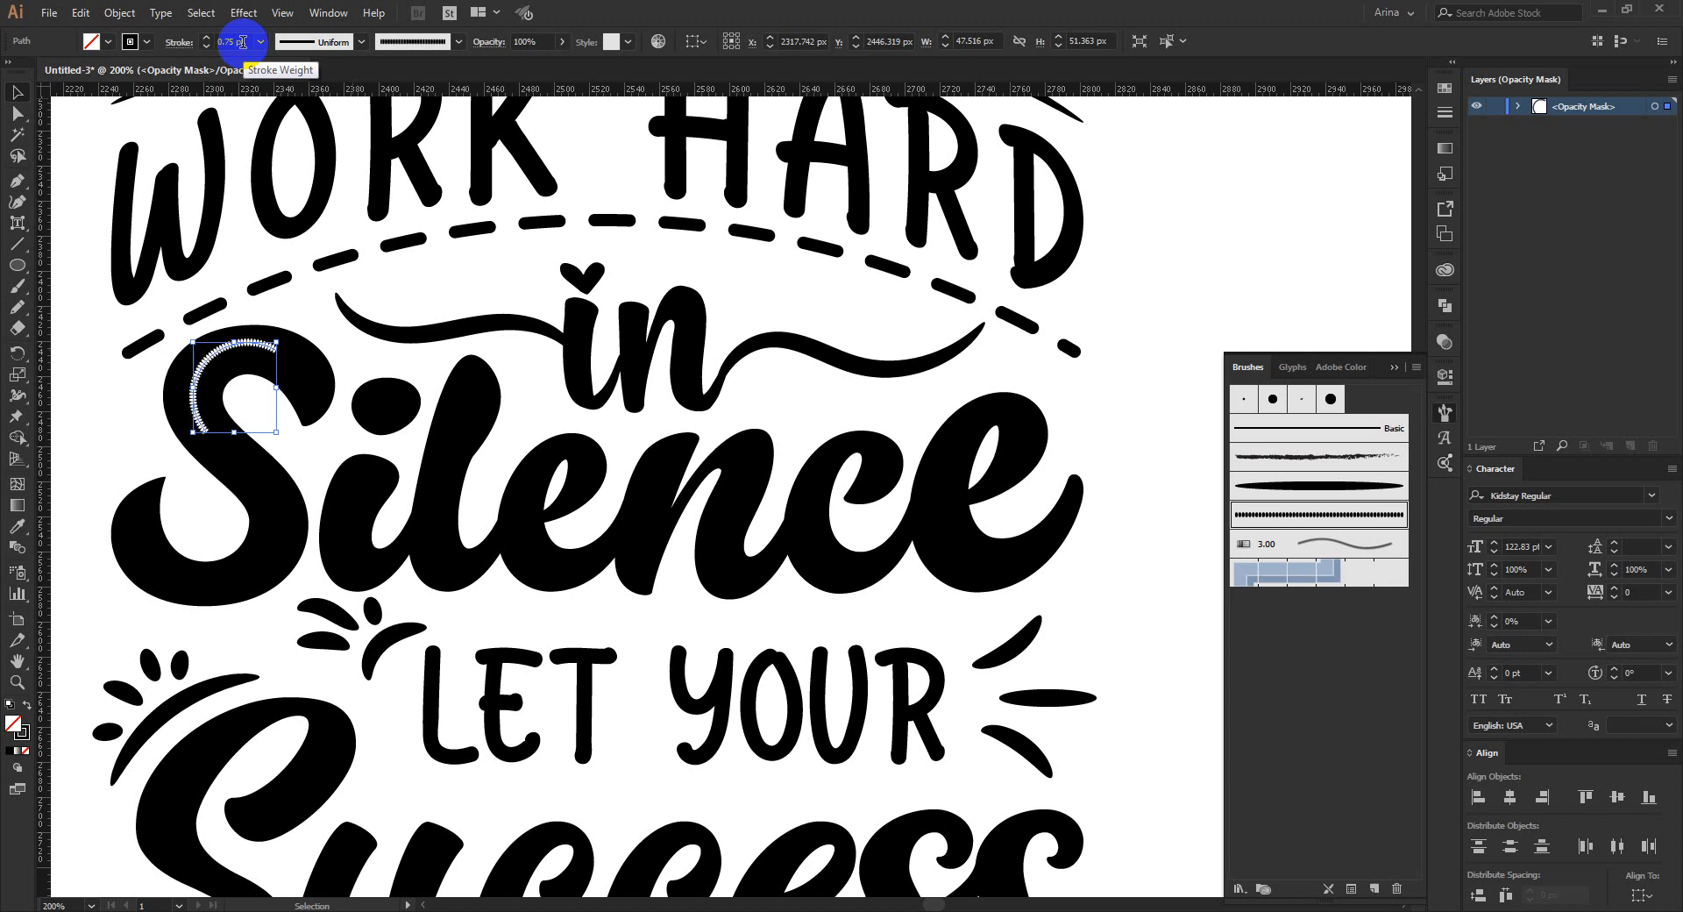
left_click(294, 256)
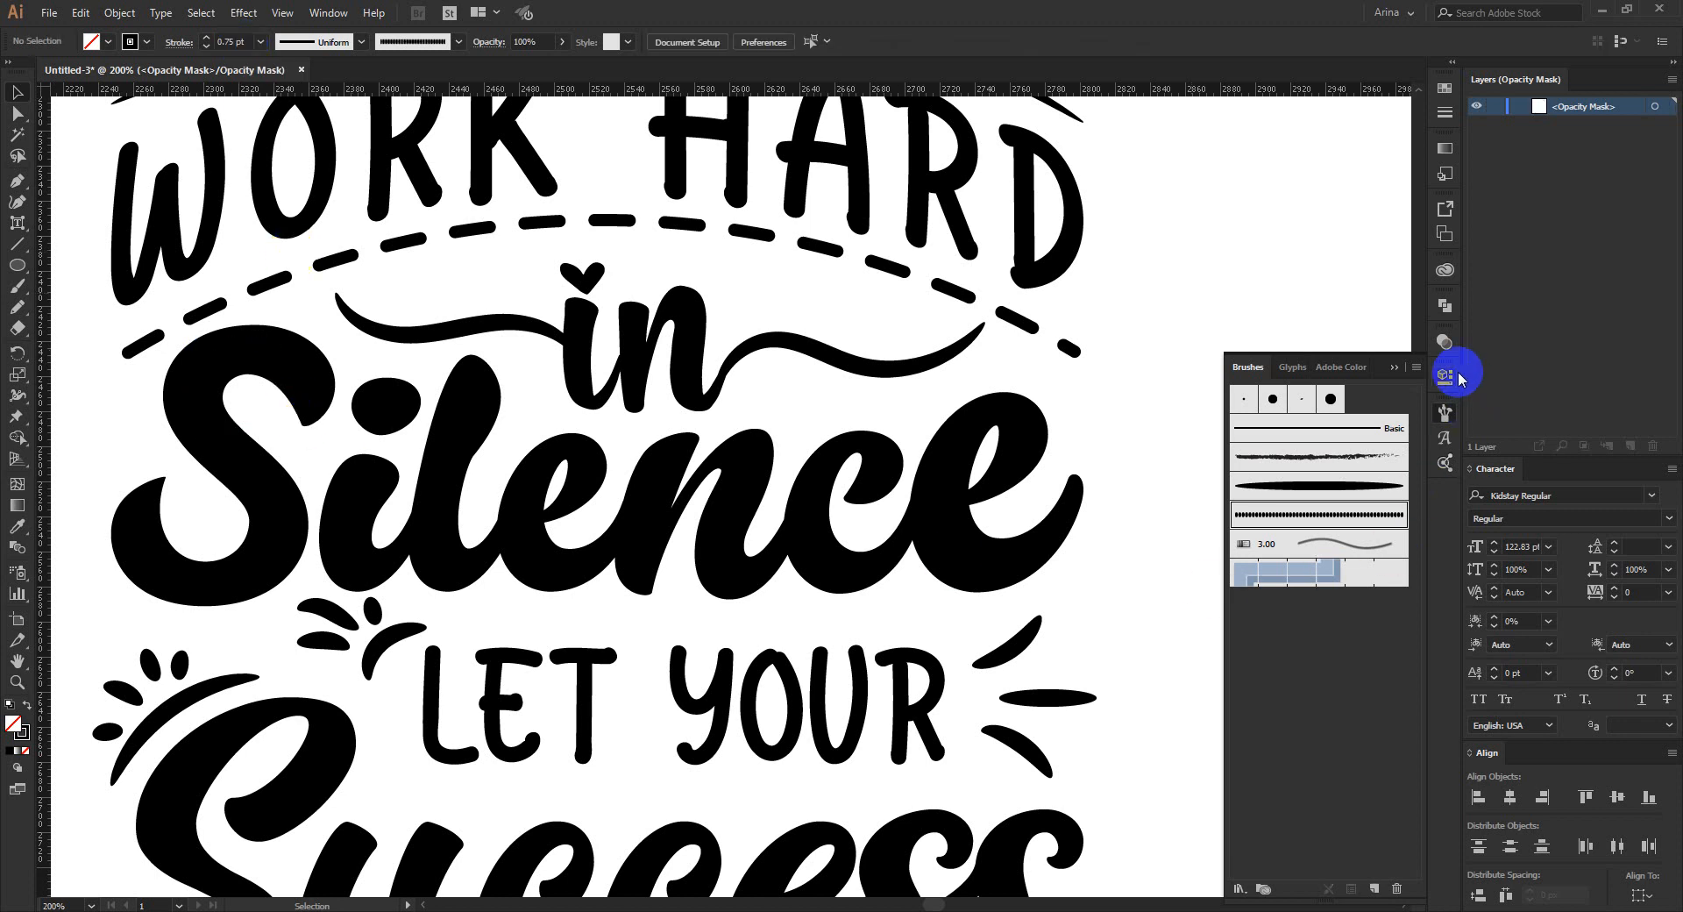
- Leave opacity mask editing and return to the normal "Silence" artwork with nothing selected
left_click(1445, 345)
left_click(1239, 419)
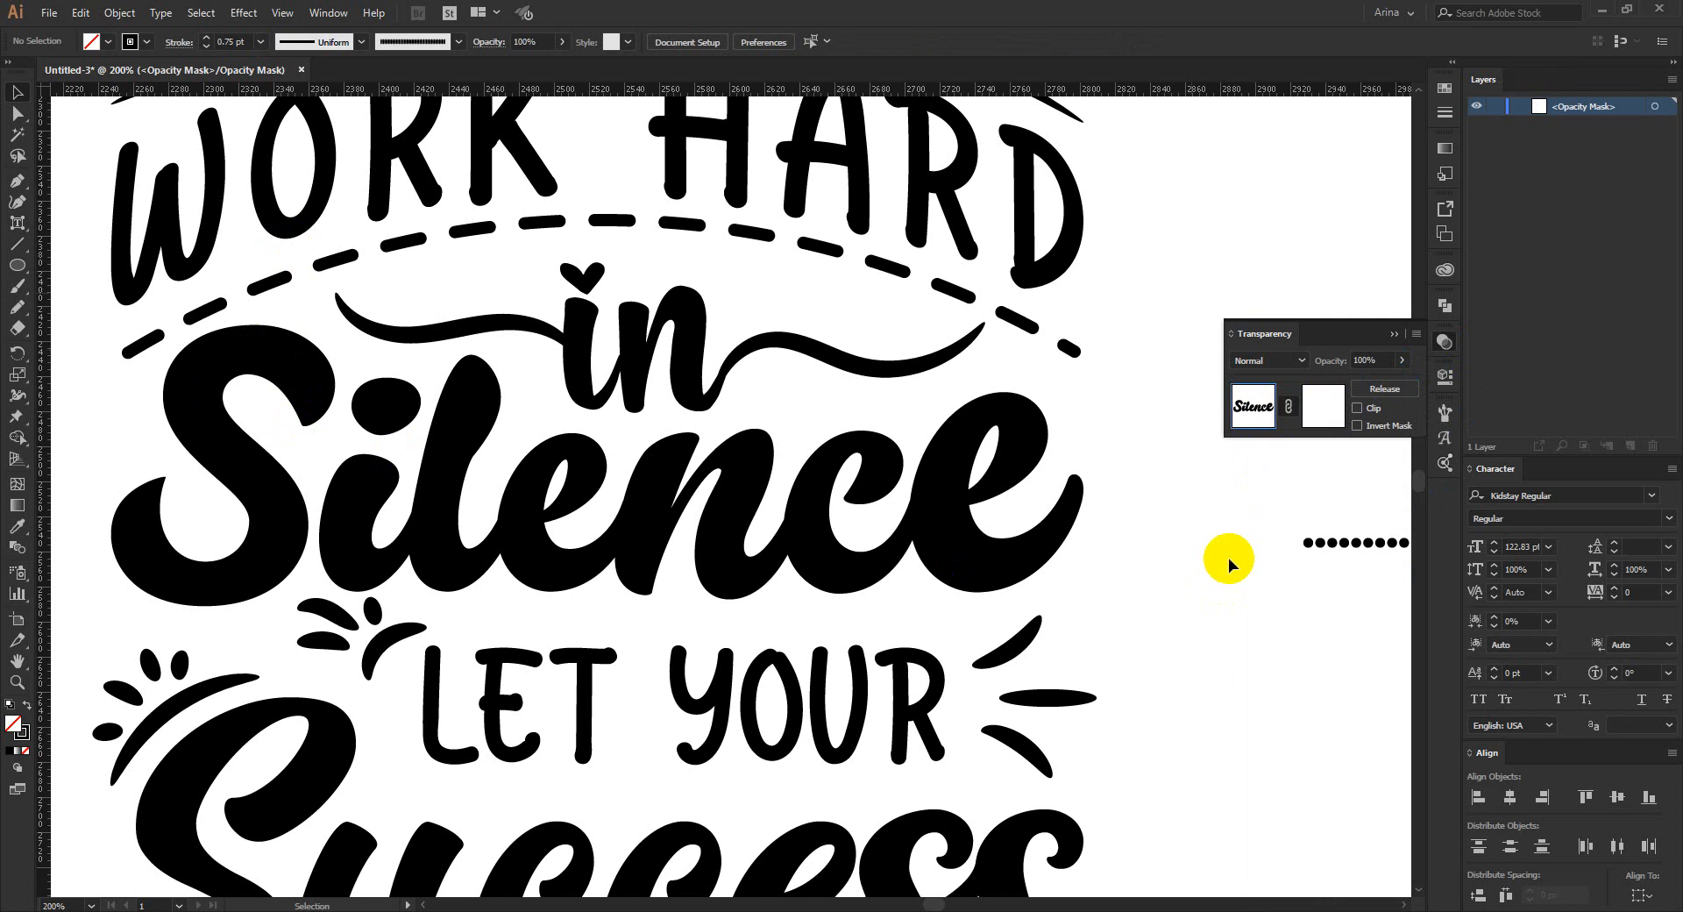
left_click(1229, 559)
scroll(224, 455, "down", 2)
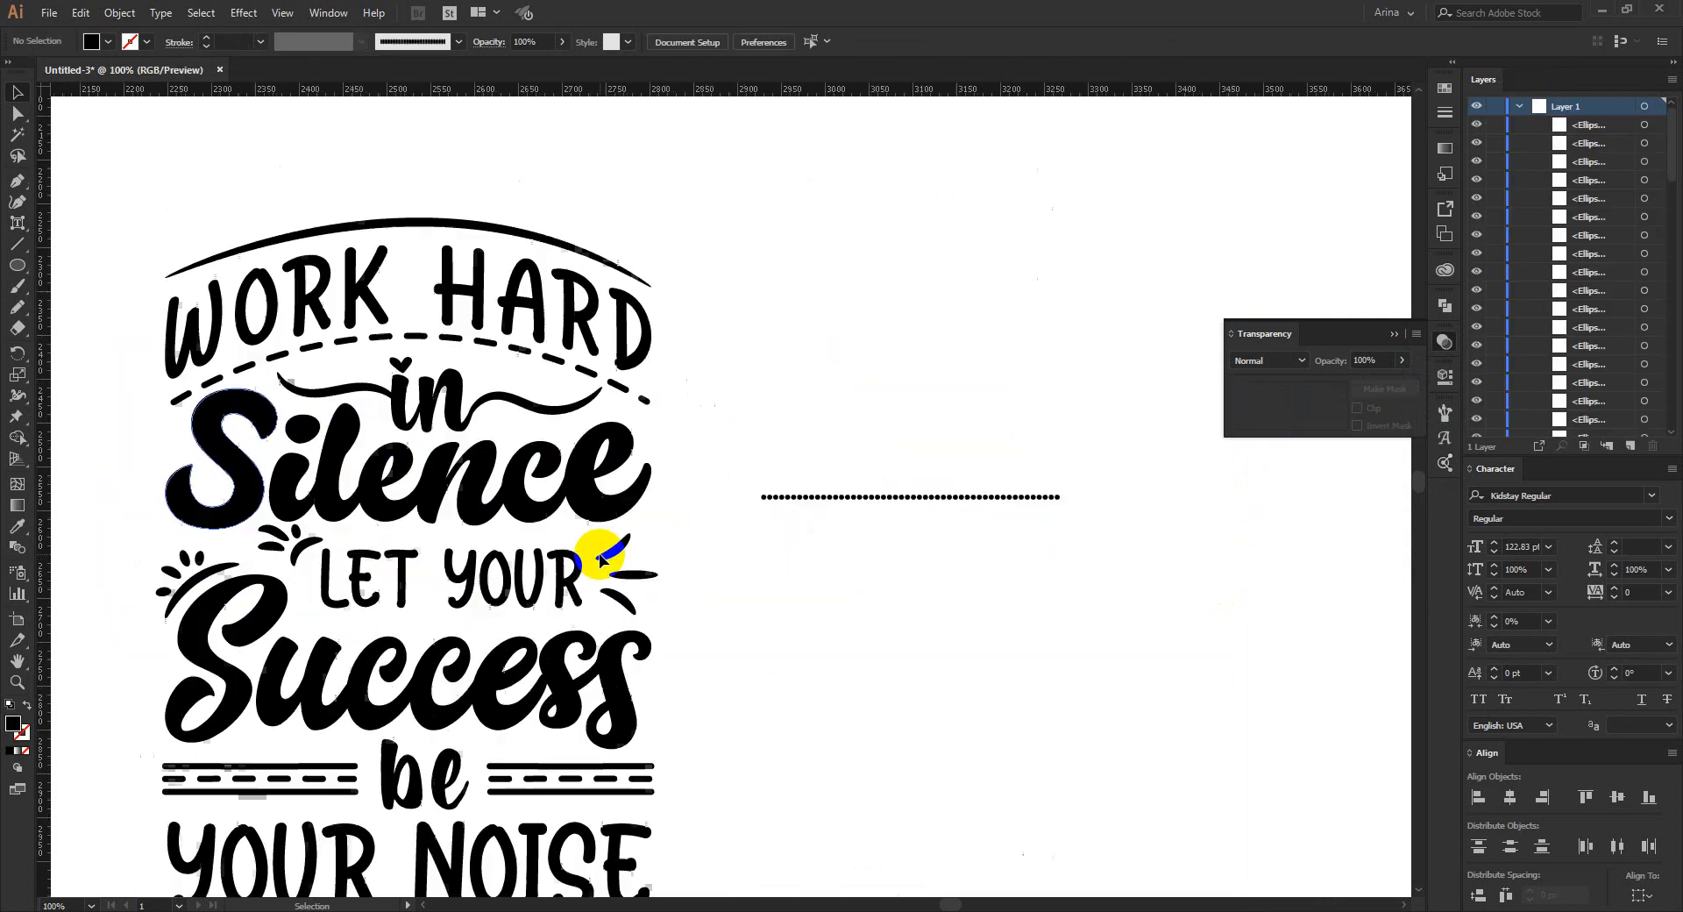
- Delete most of the row of dots beside the lettering, keeping only the first 13 dots
left_click_drag(845, 582, 687, 565)
scroll(797, 528, "up", 1)
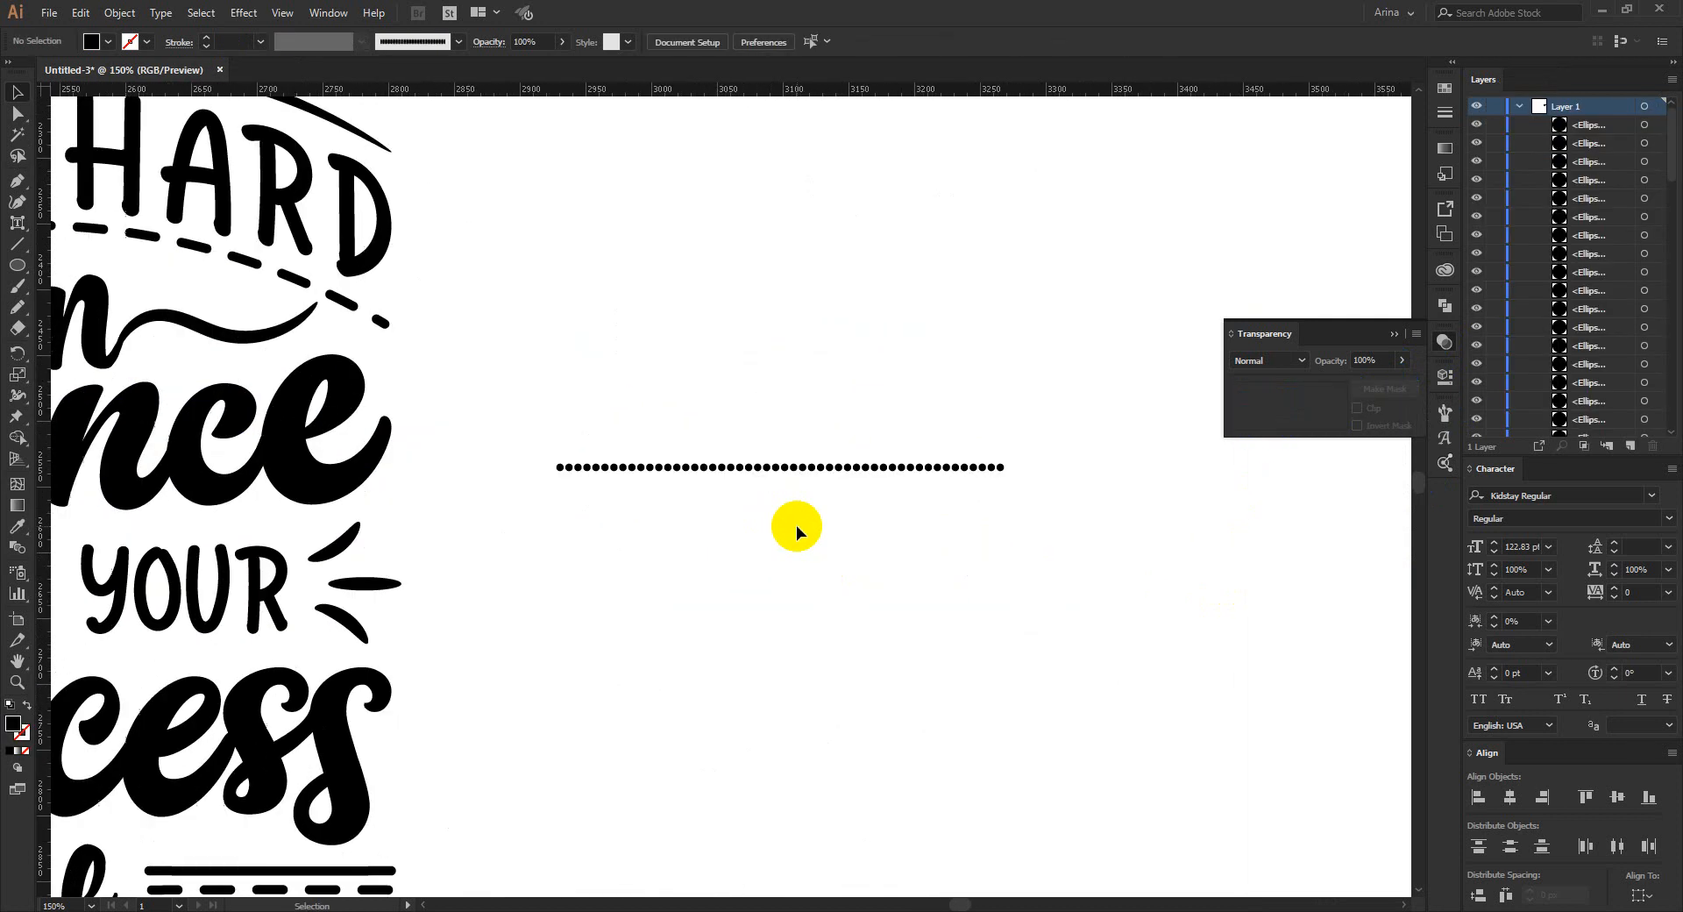
left_click(661, 422)
left_click_drag(661, 422, 1049, 517)
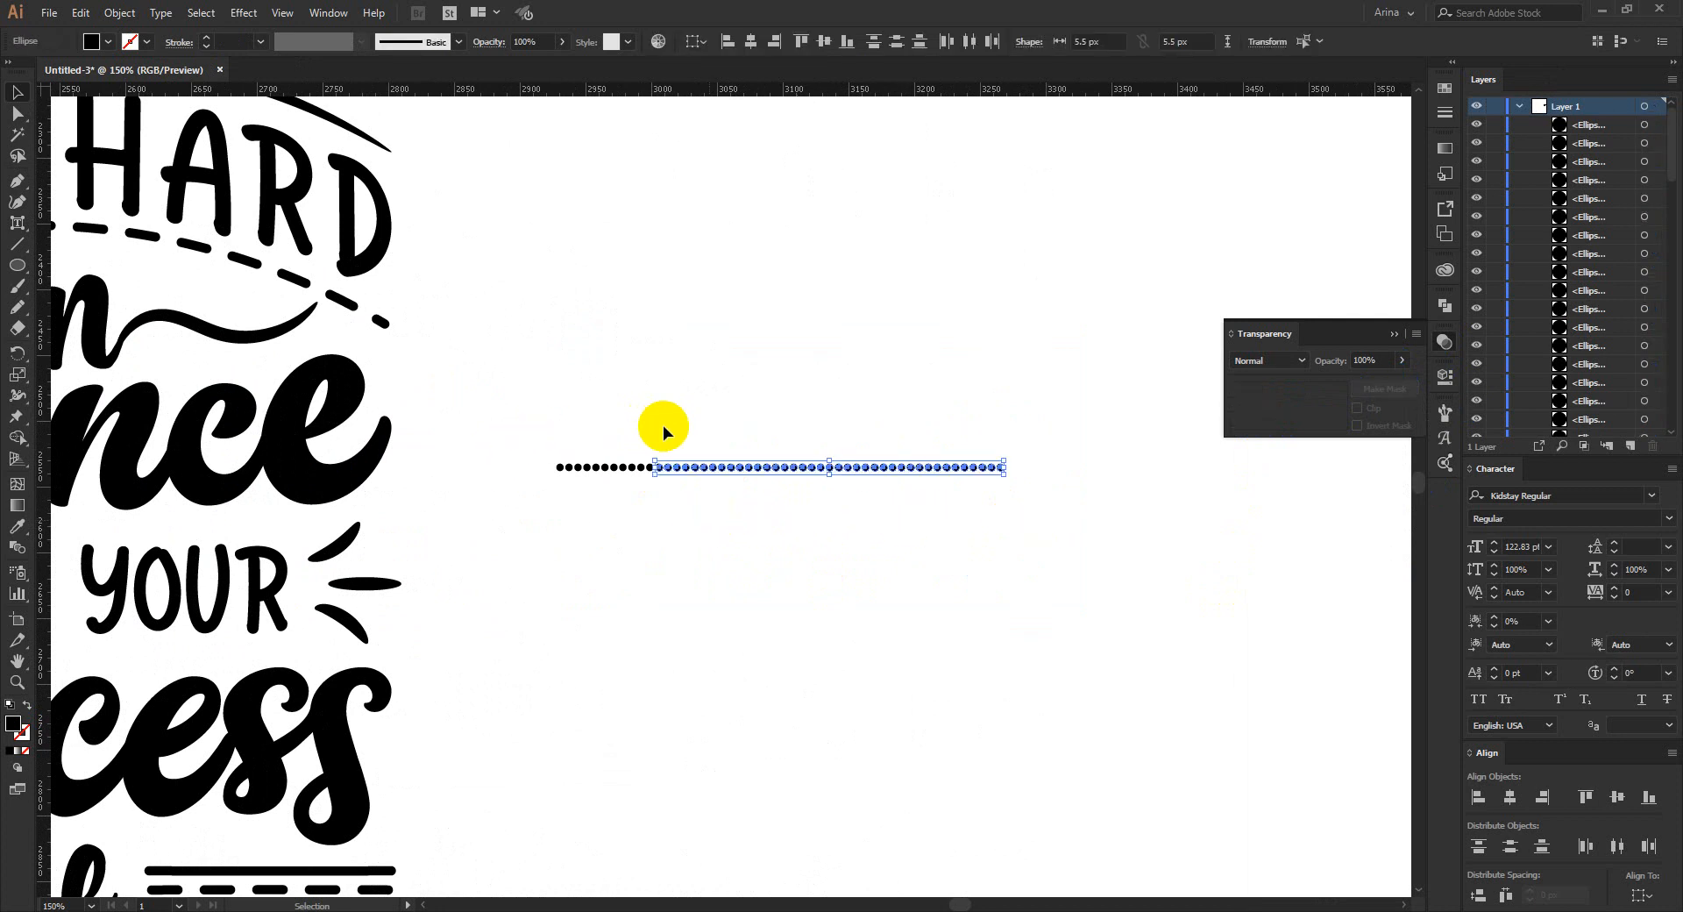
left_click_drag(678, 428, 1019, 504)
key("Delete")
- Create a new art brush from the 13 remaining dots with the default options, then deselect them
left_click_drag(533, 429, 712, 491)
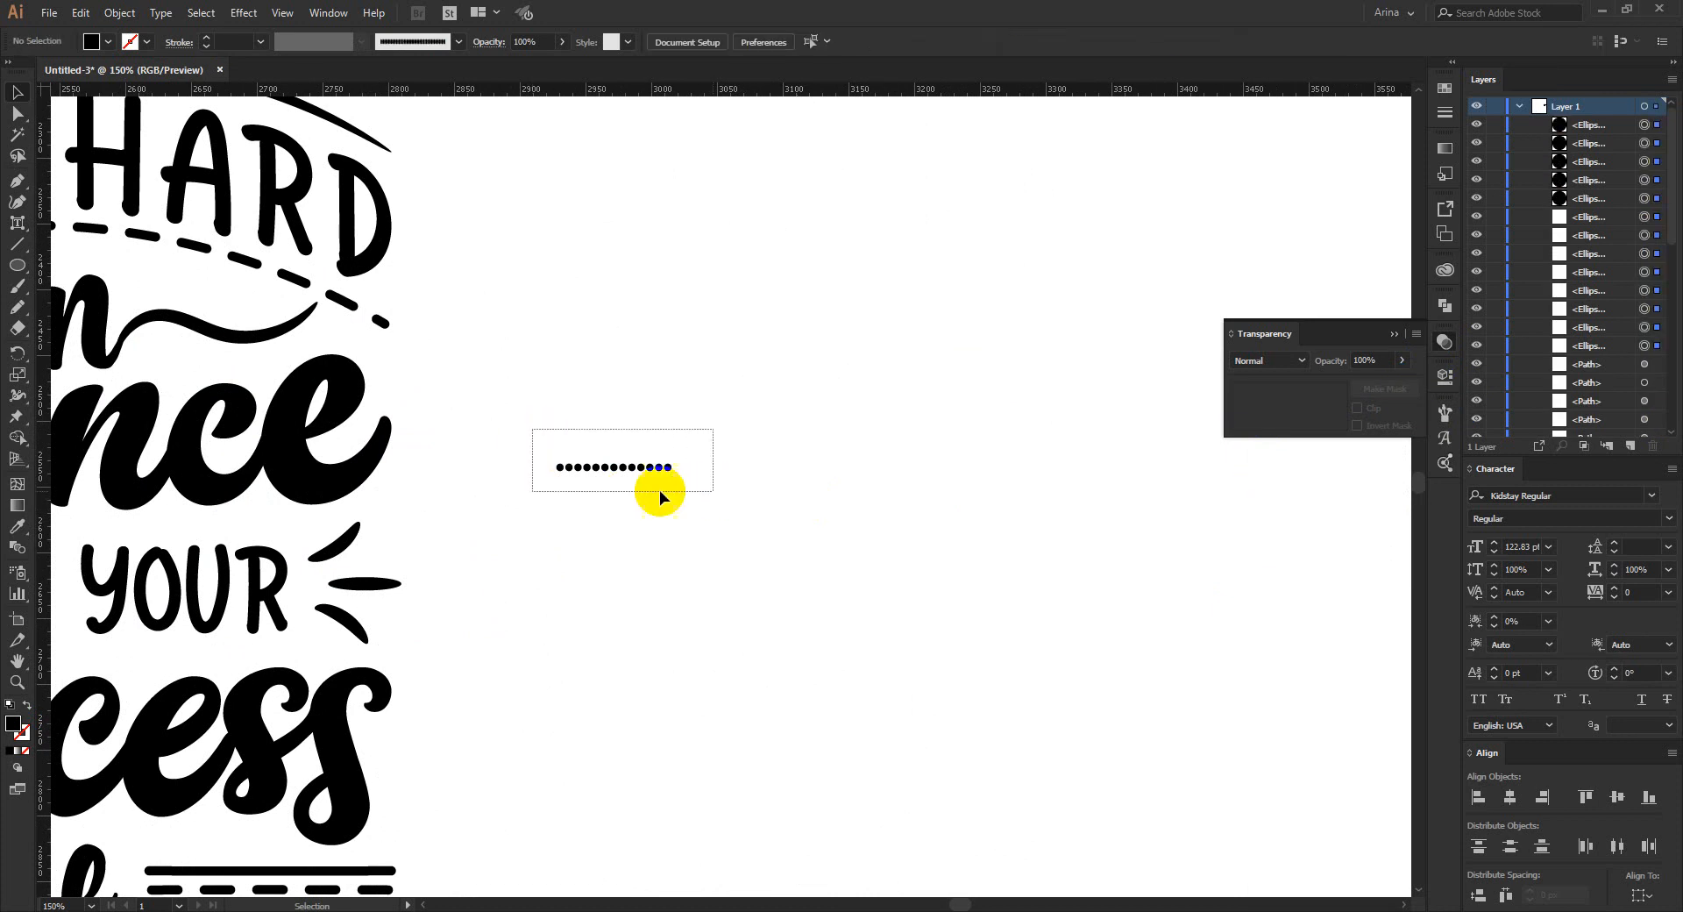
left_click(1445, 411)
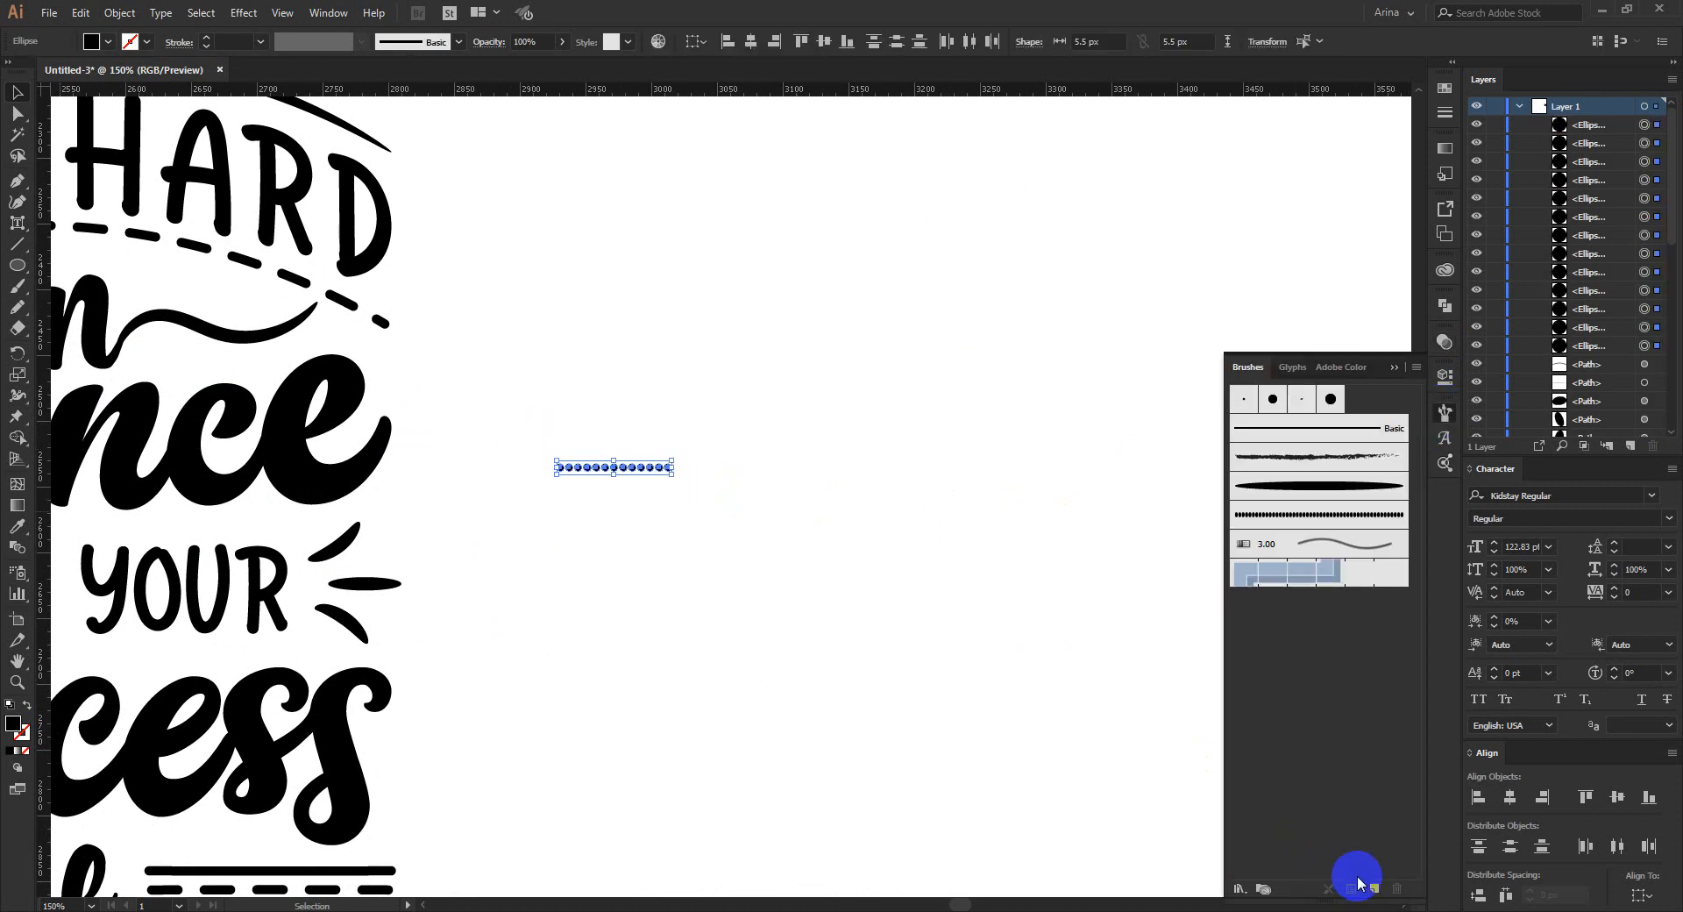
left_click(1372, 890)
left_click(774, 506)
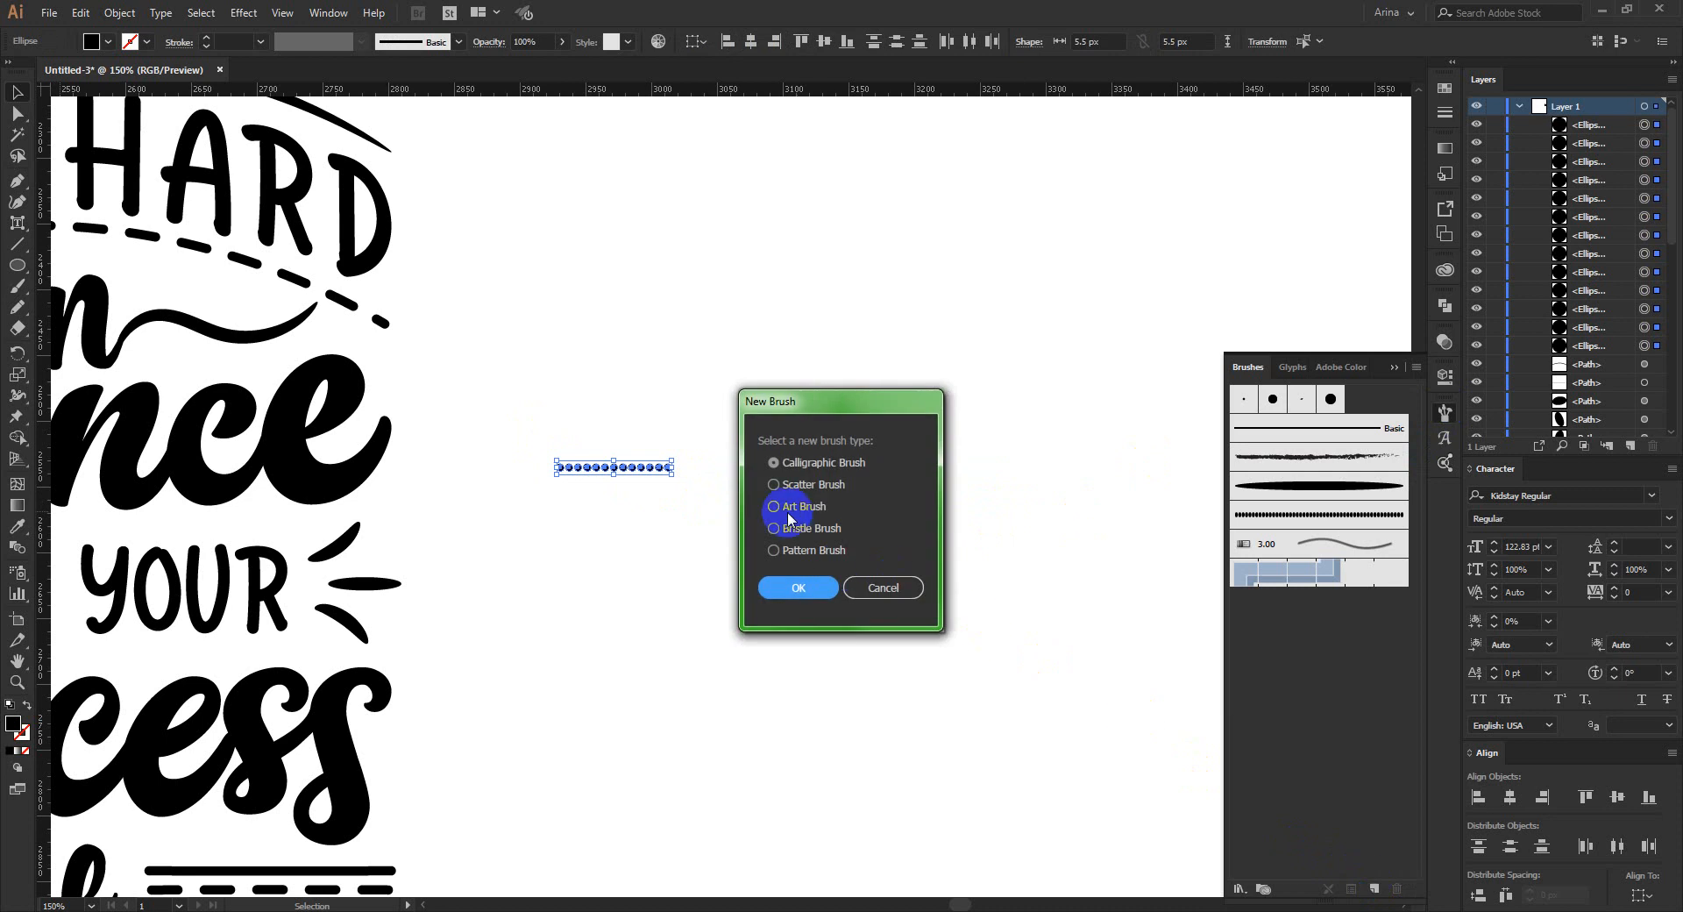
left_click(798, 588)
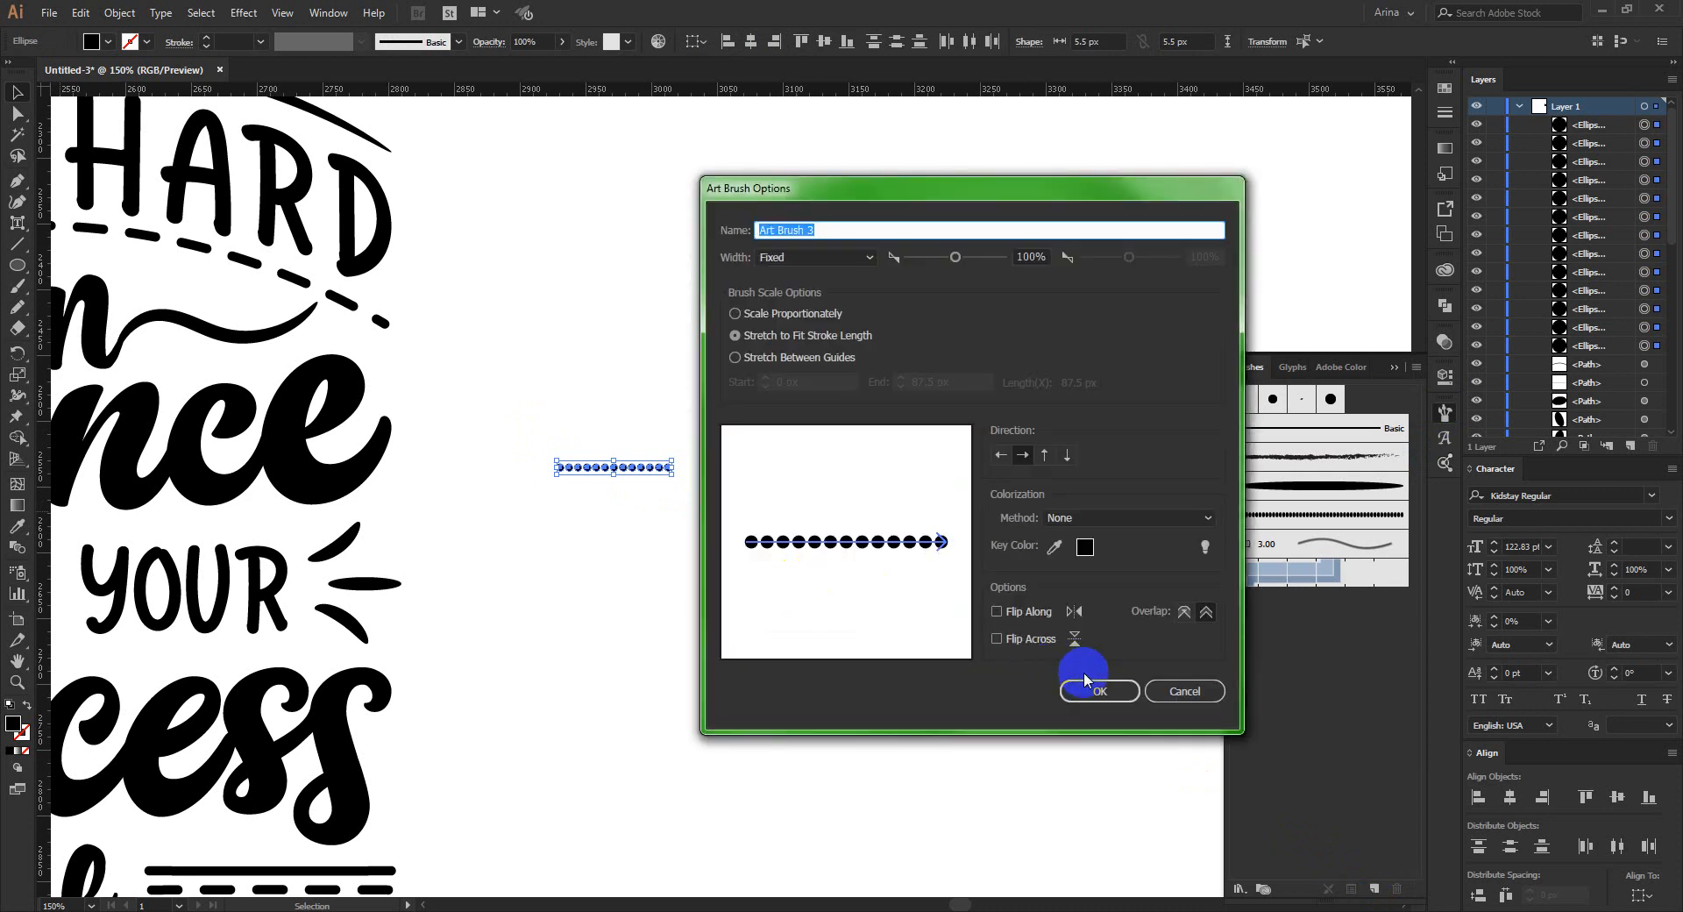
left_click(1093, 688)
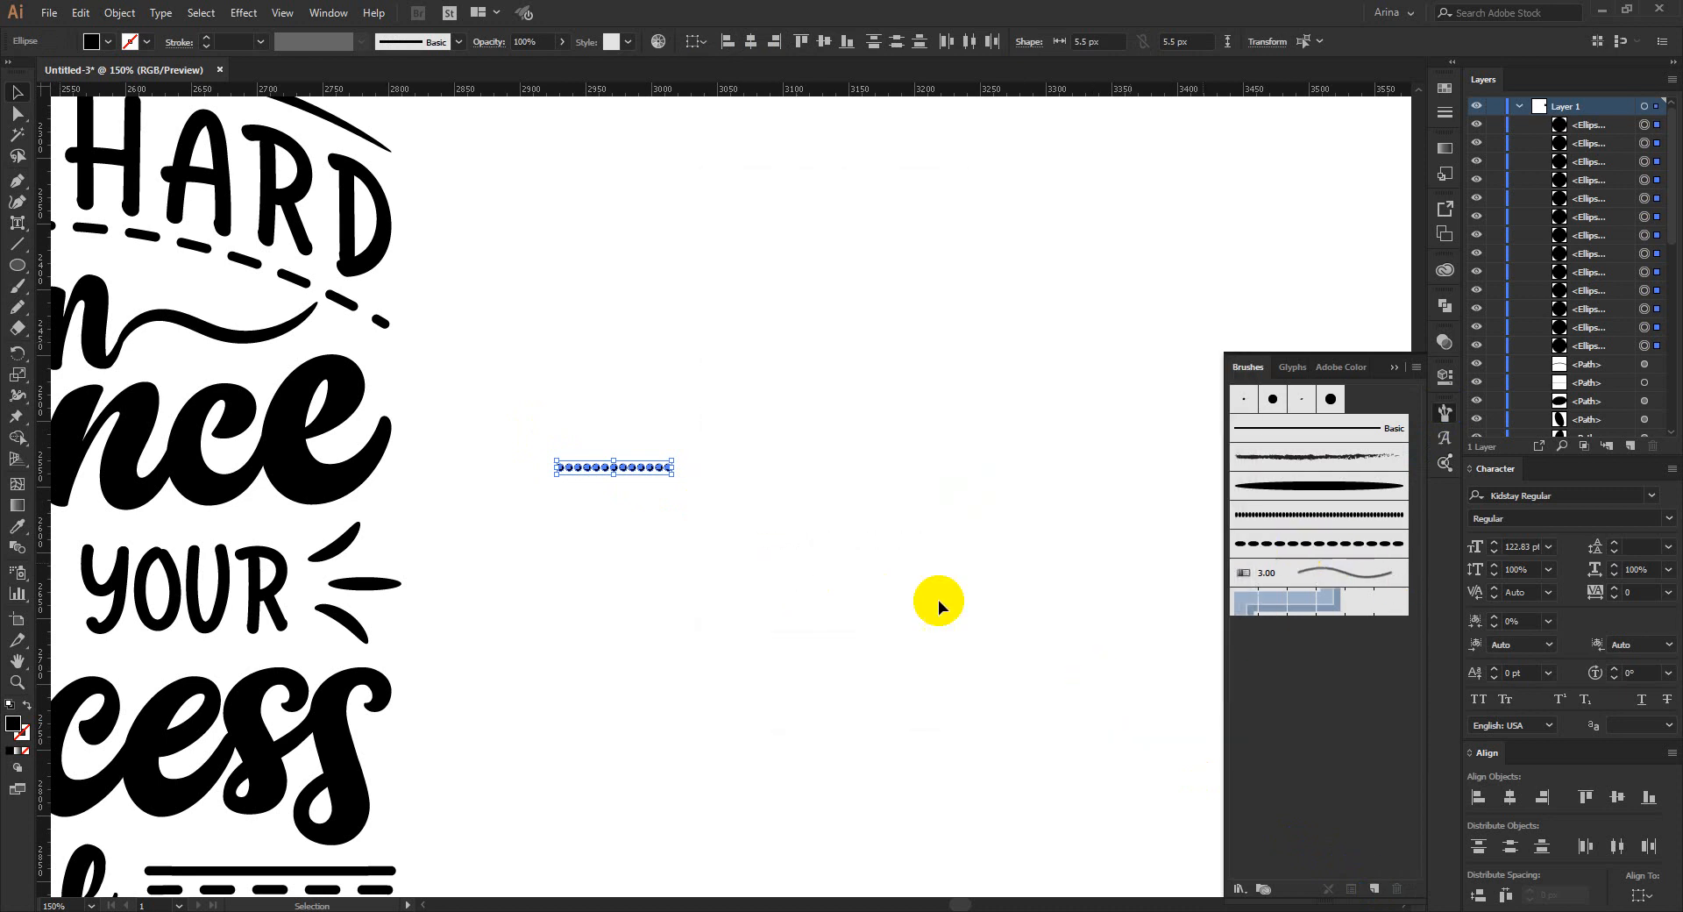
left_click(989, 537)
- Select the "Silence" lettering and enter its opacity mask for editing
scroll(989, 537, "down", 1)
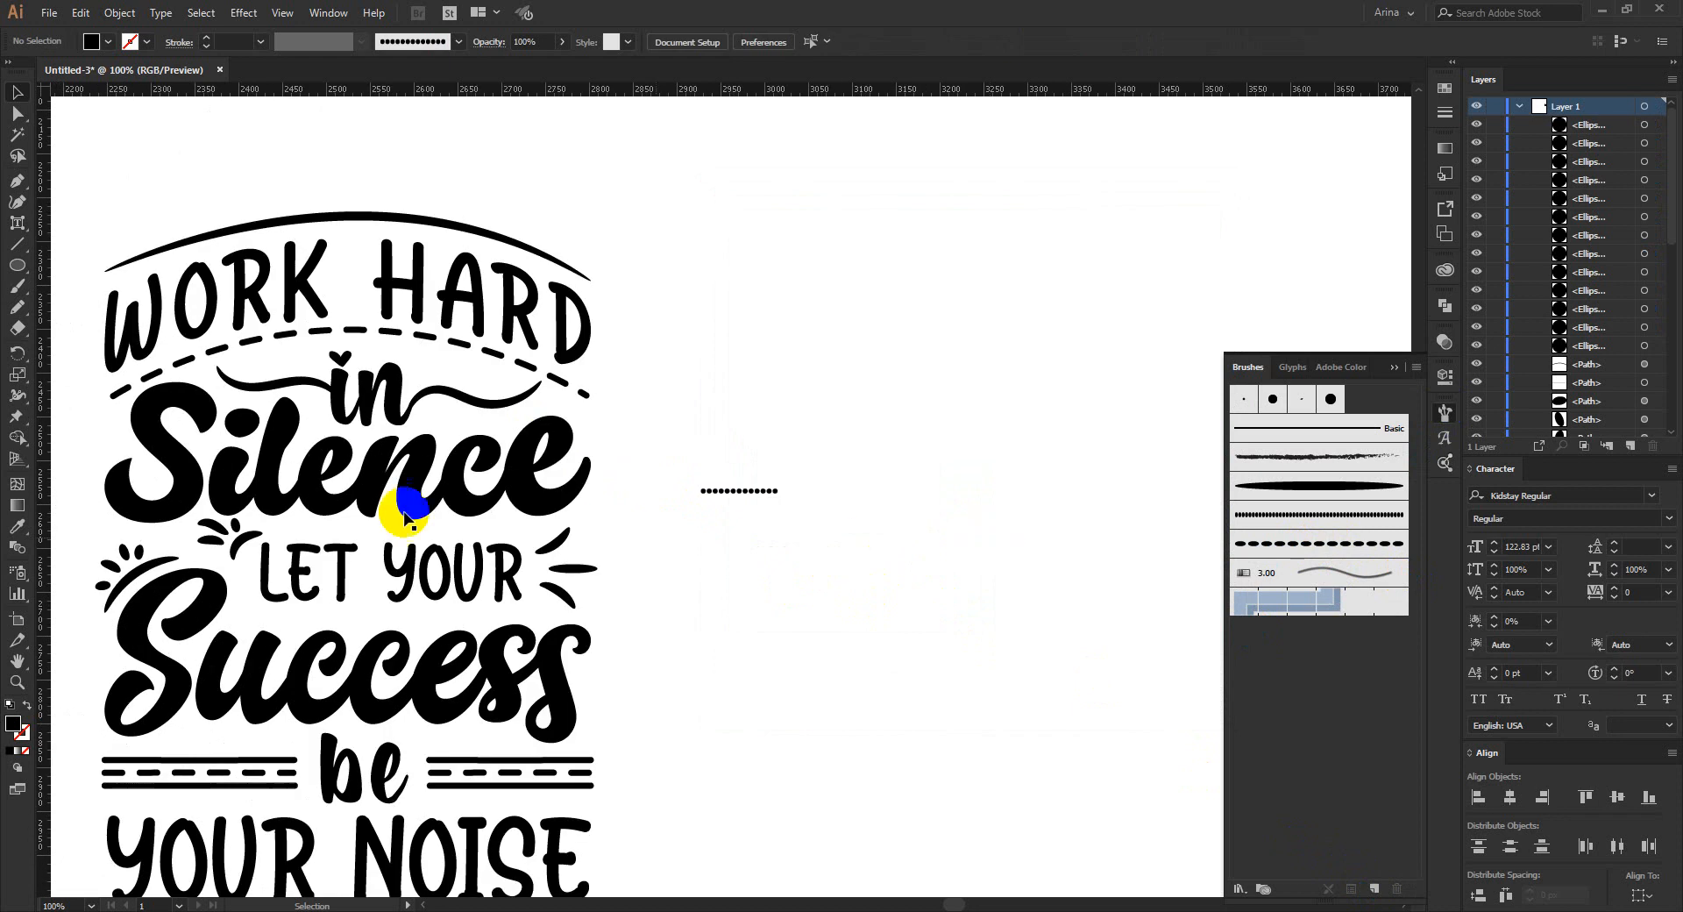
scroll(143, 427, "up", 3)
left_click(145, 429)
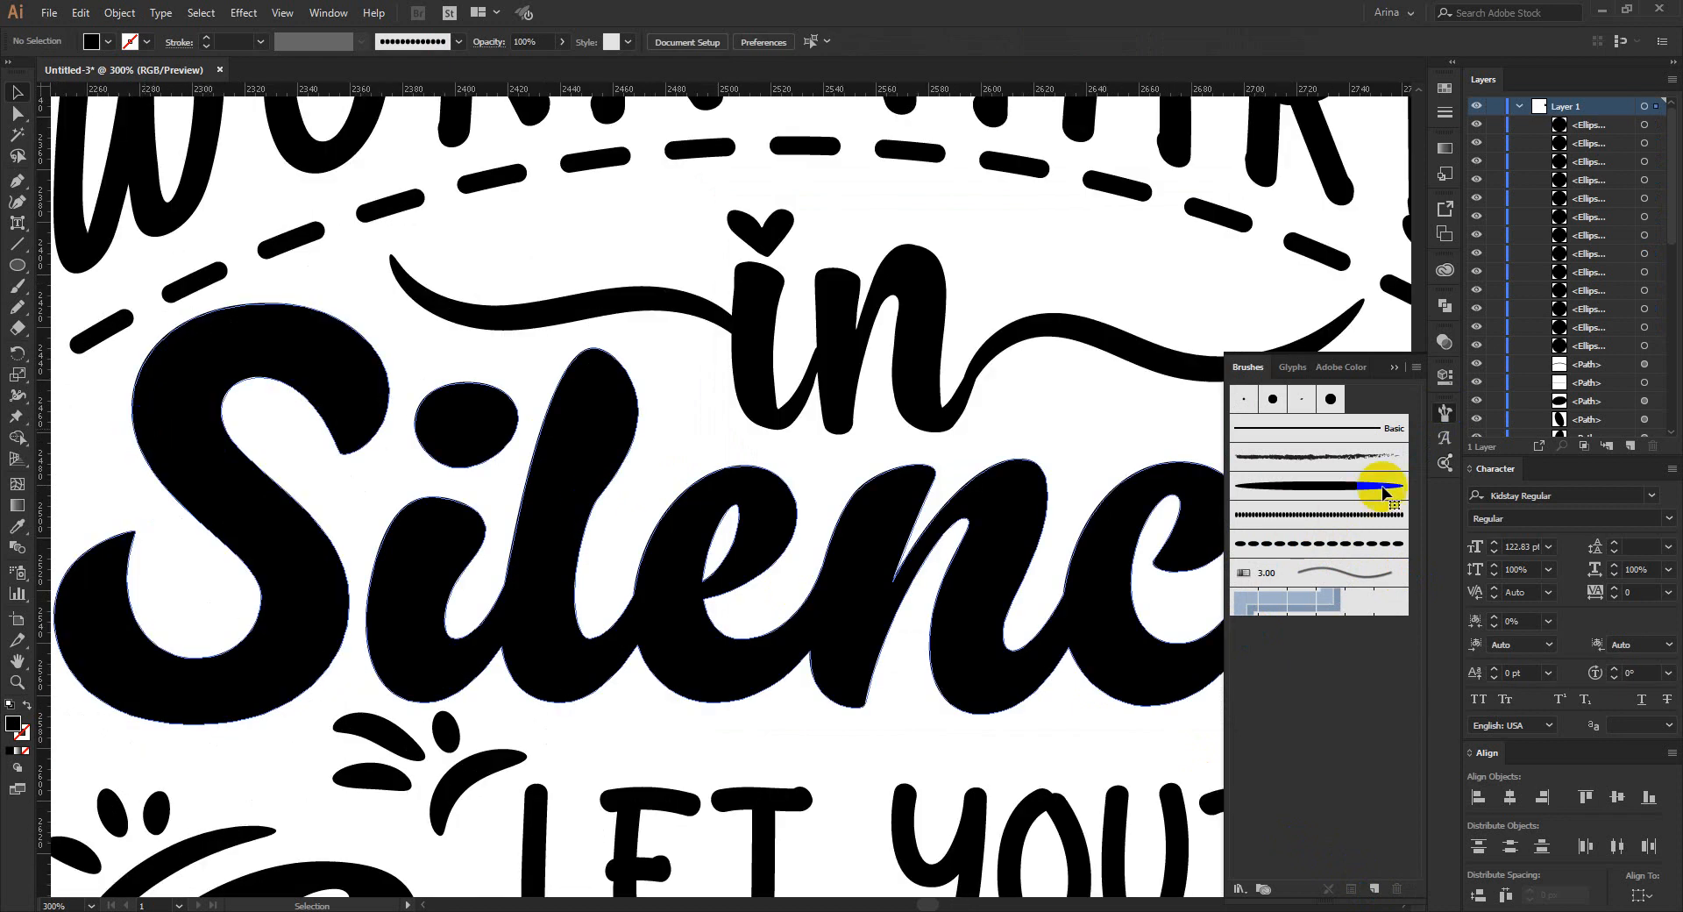
left_click(1445, 340)
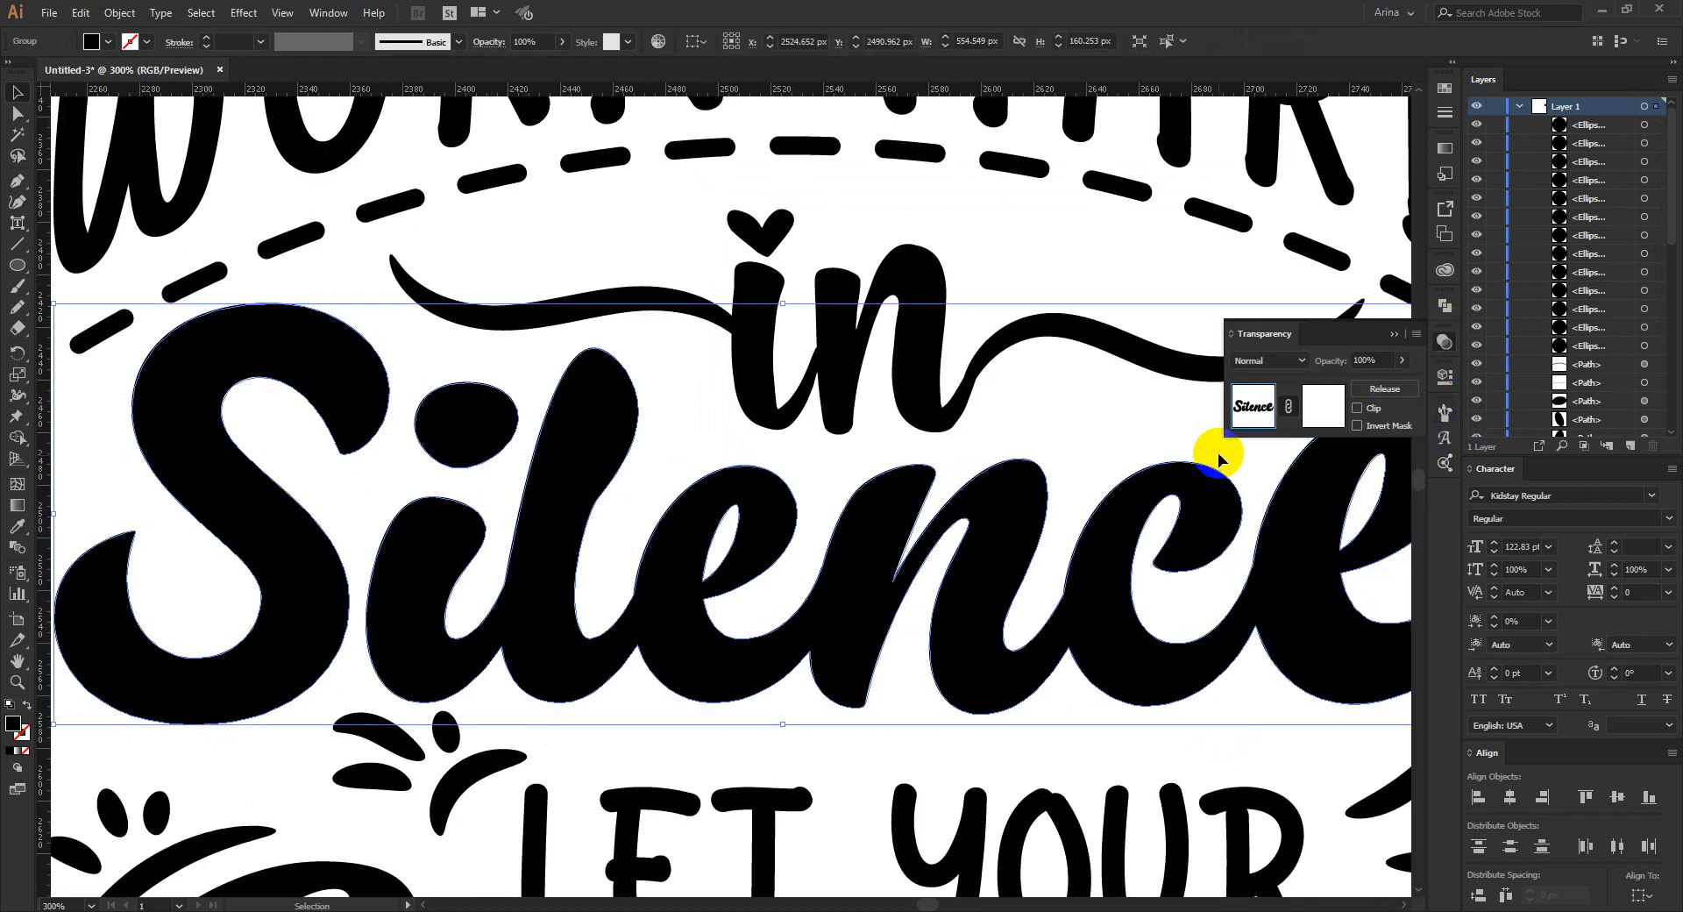
left_click(1319, 408)
left_click(282, 497)
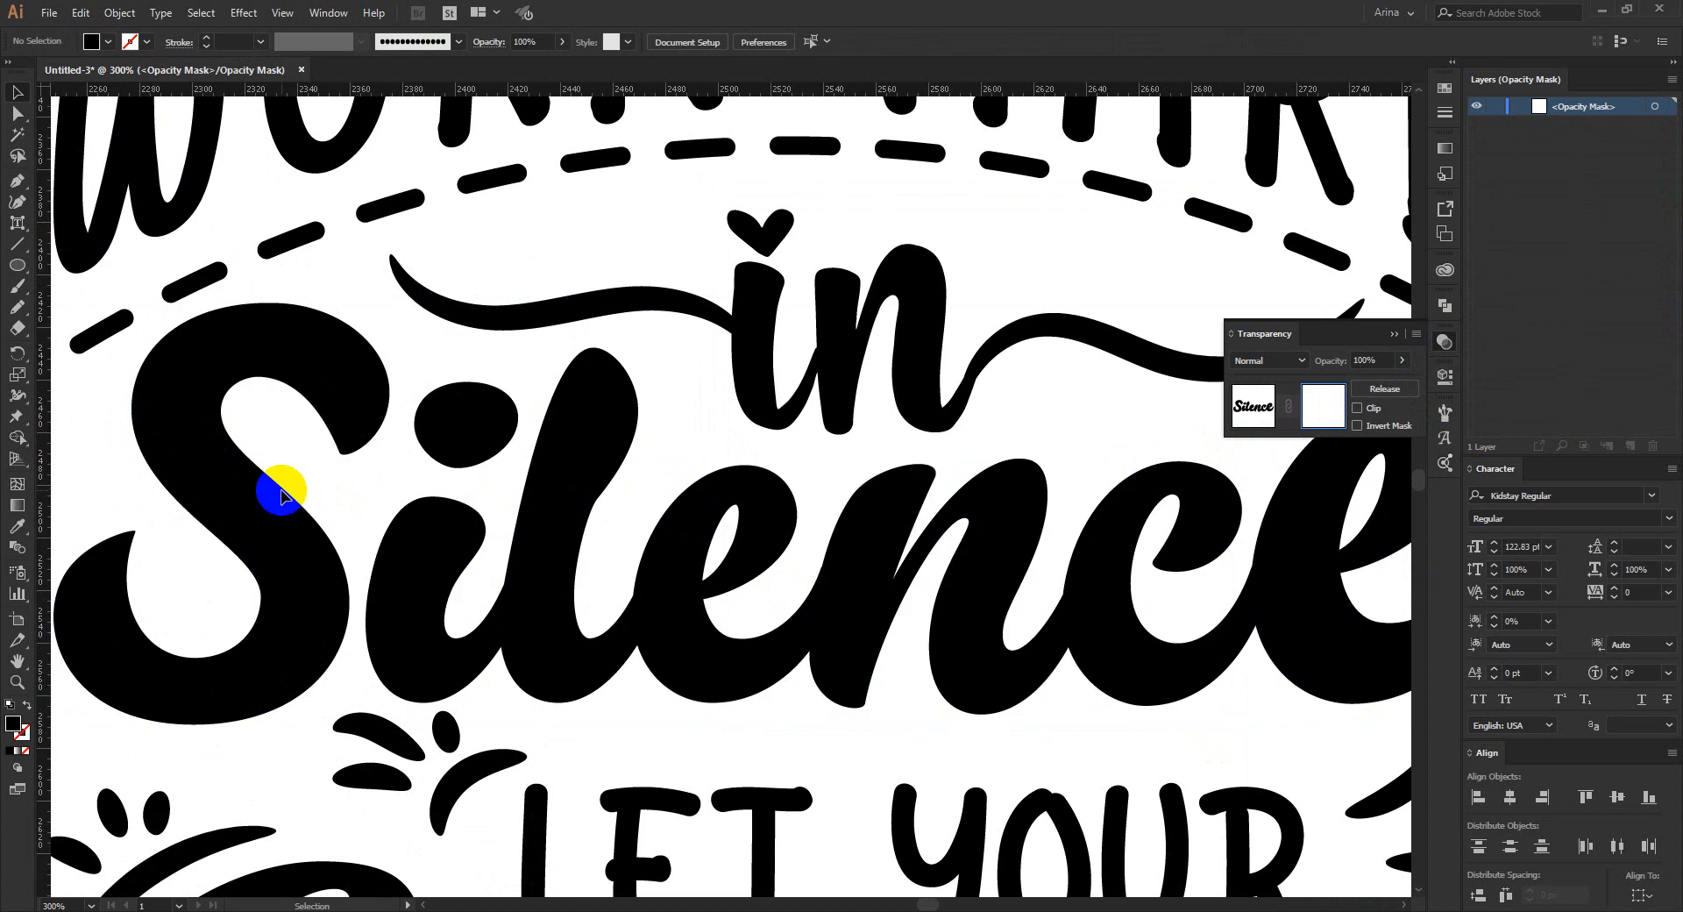
- Draw an unfilled stroked curve about 57 px wide and 45 px high along the upper bend of the "S" with the Curvature tool
left_click(13, 185)
left_click(17, 203)
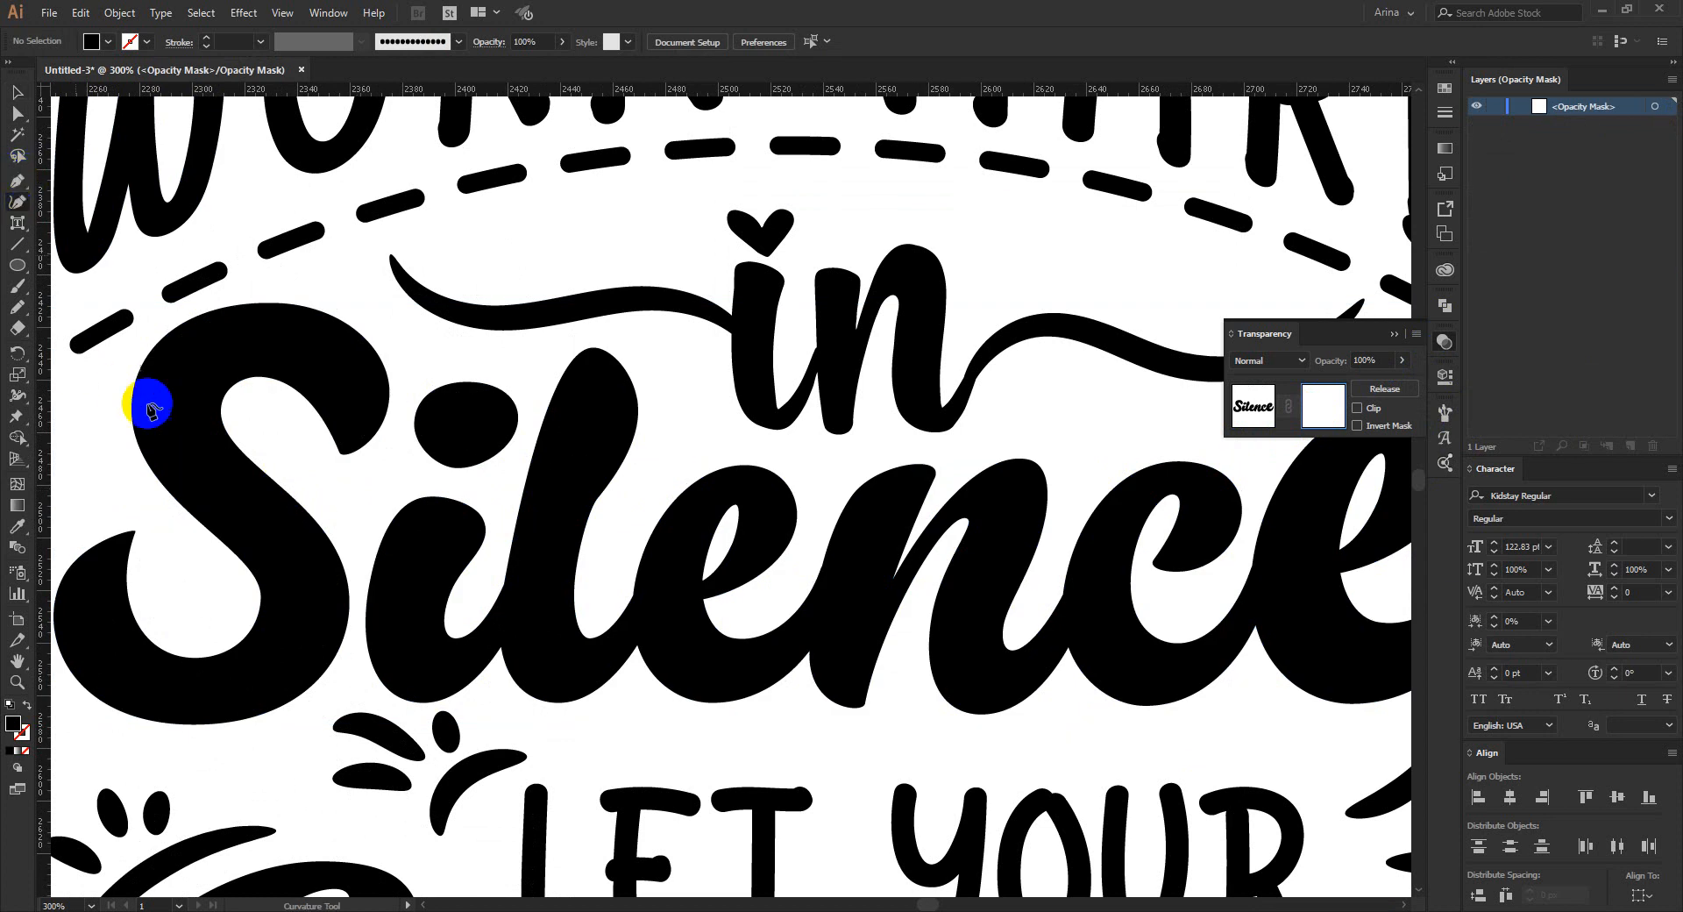
left_click(185, 448)
left_click(217, 339)
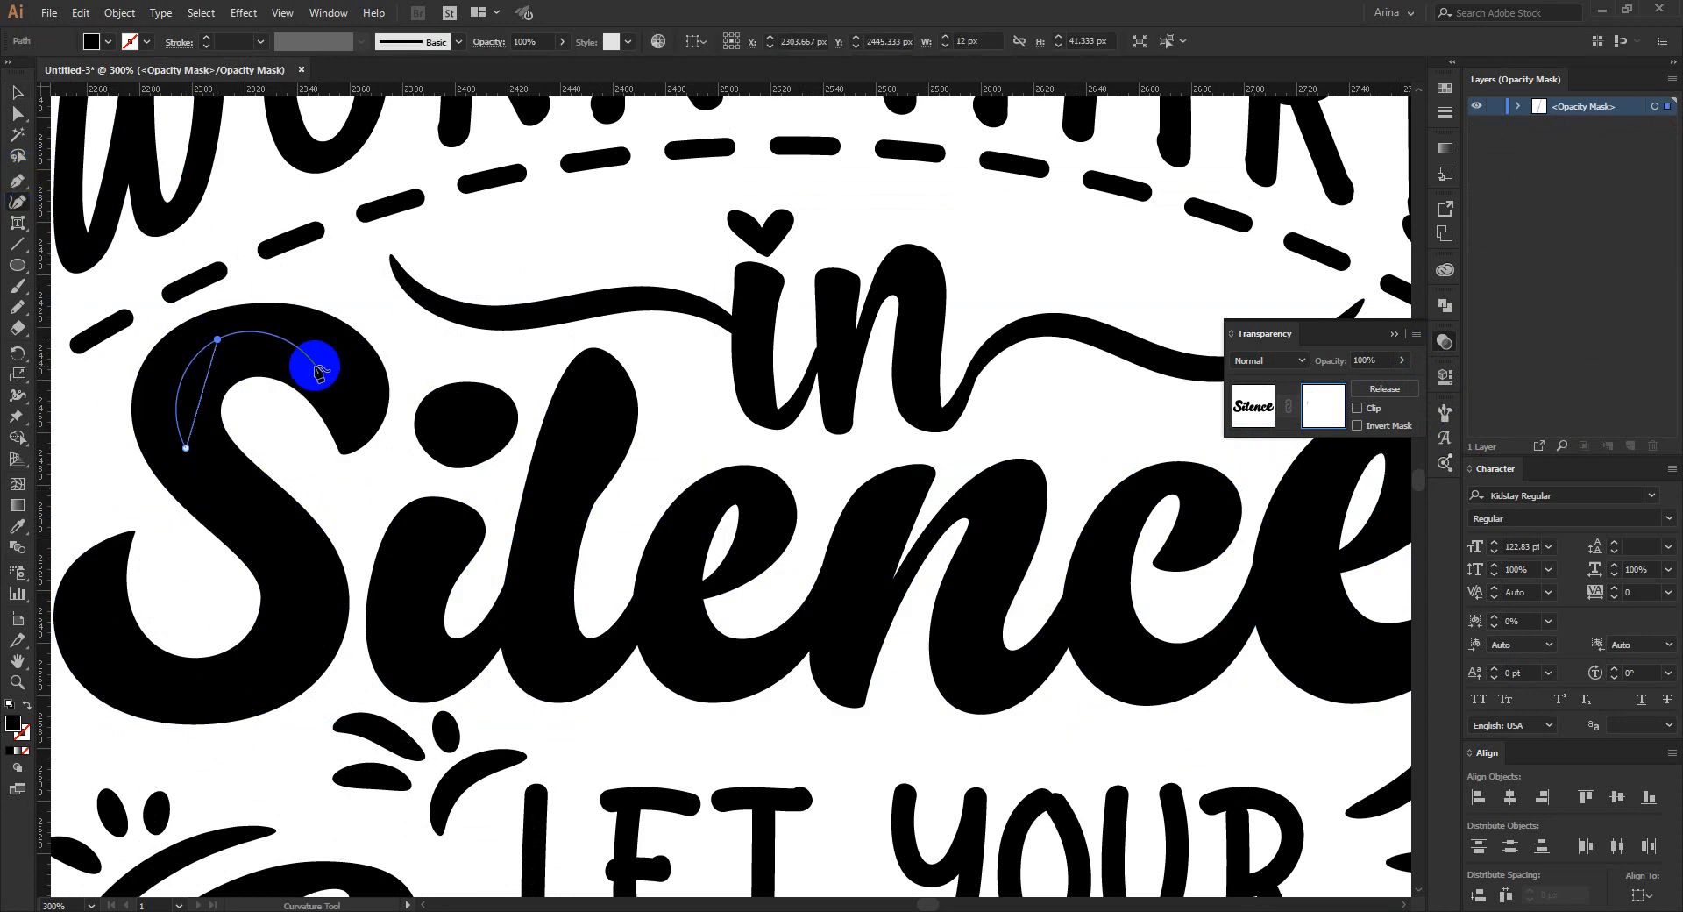
left_click(325, 371)
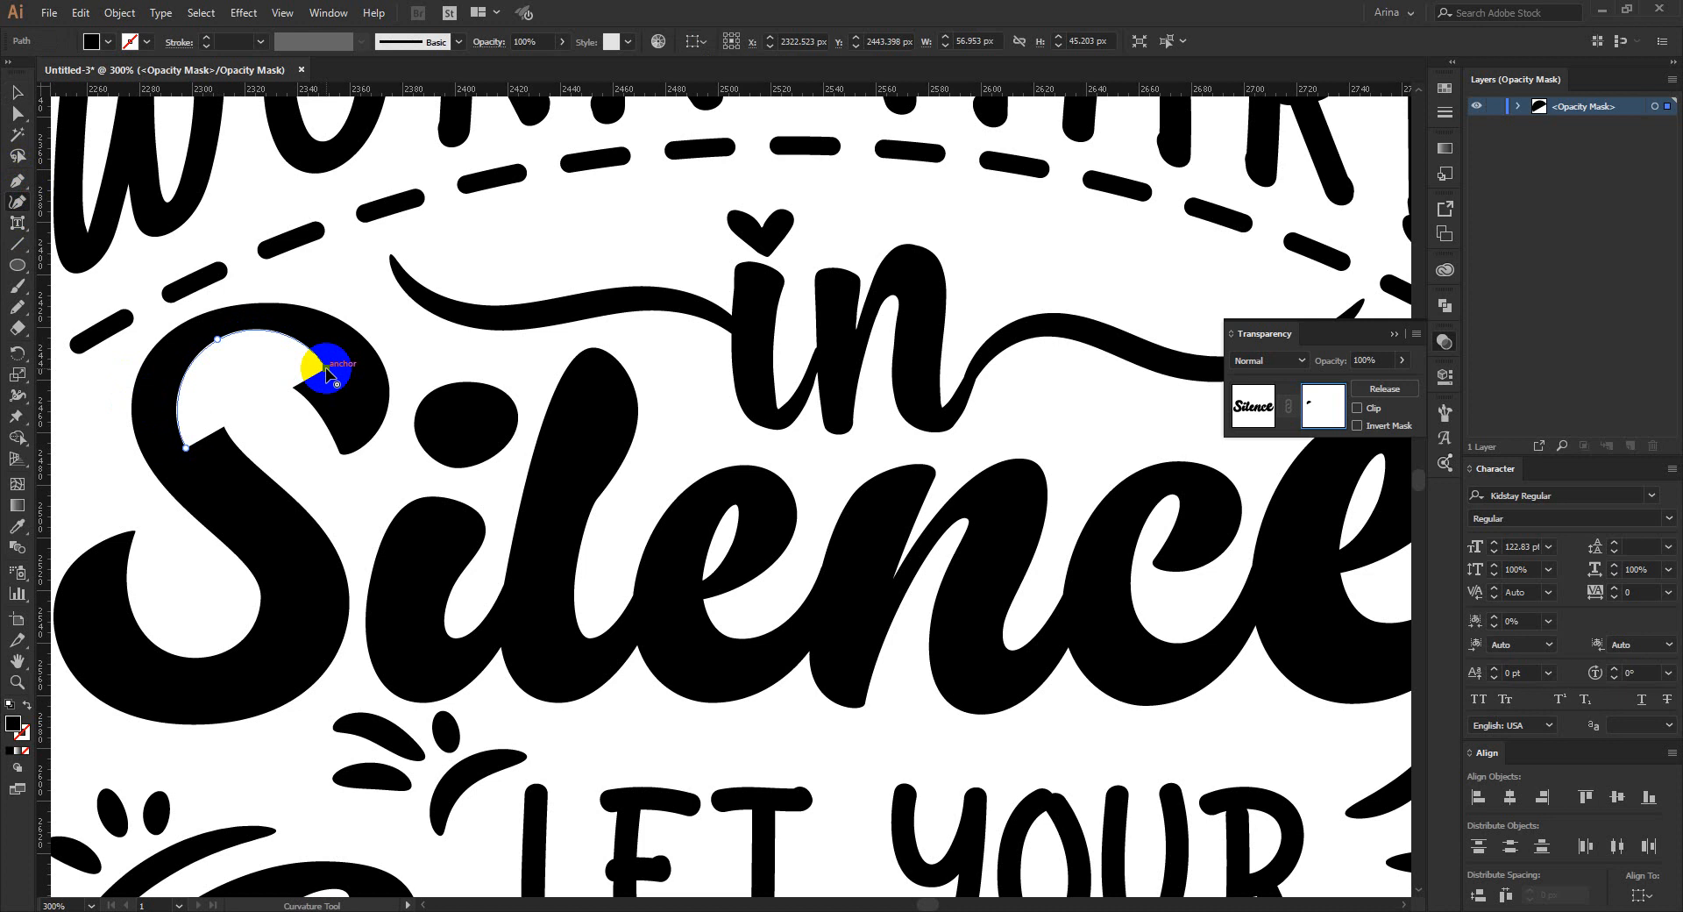
key("v")
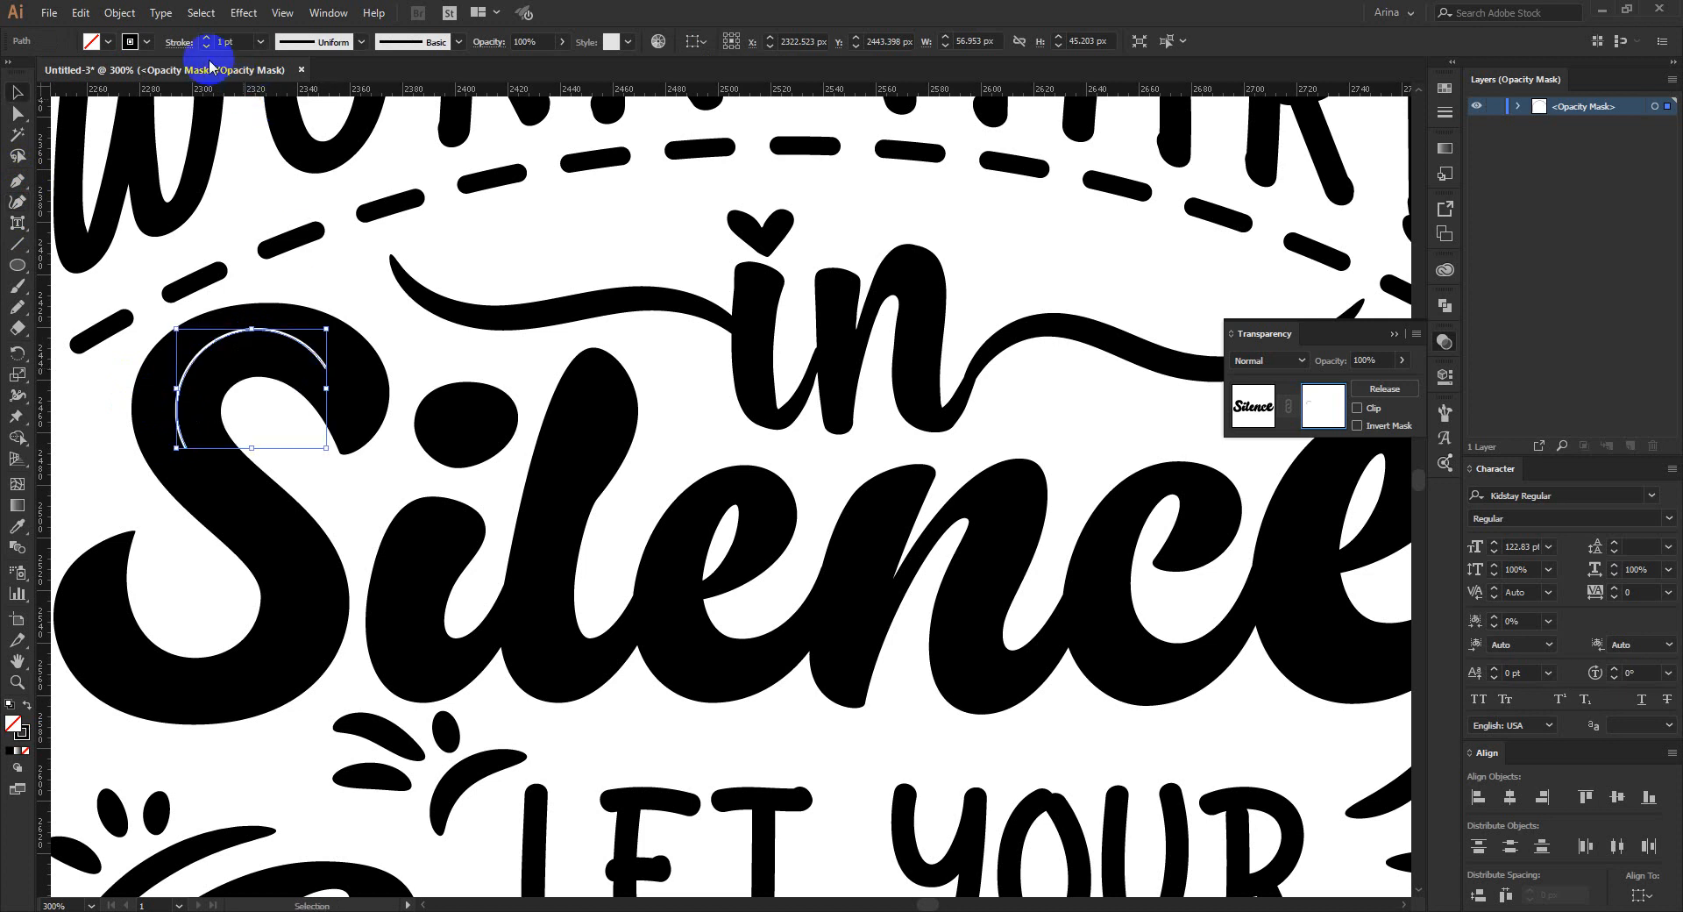
- Apply the new 13-dot art brush to the curve on the upper bend of the "S" and deselect it
left_click(1445, 412)
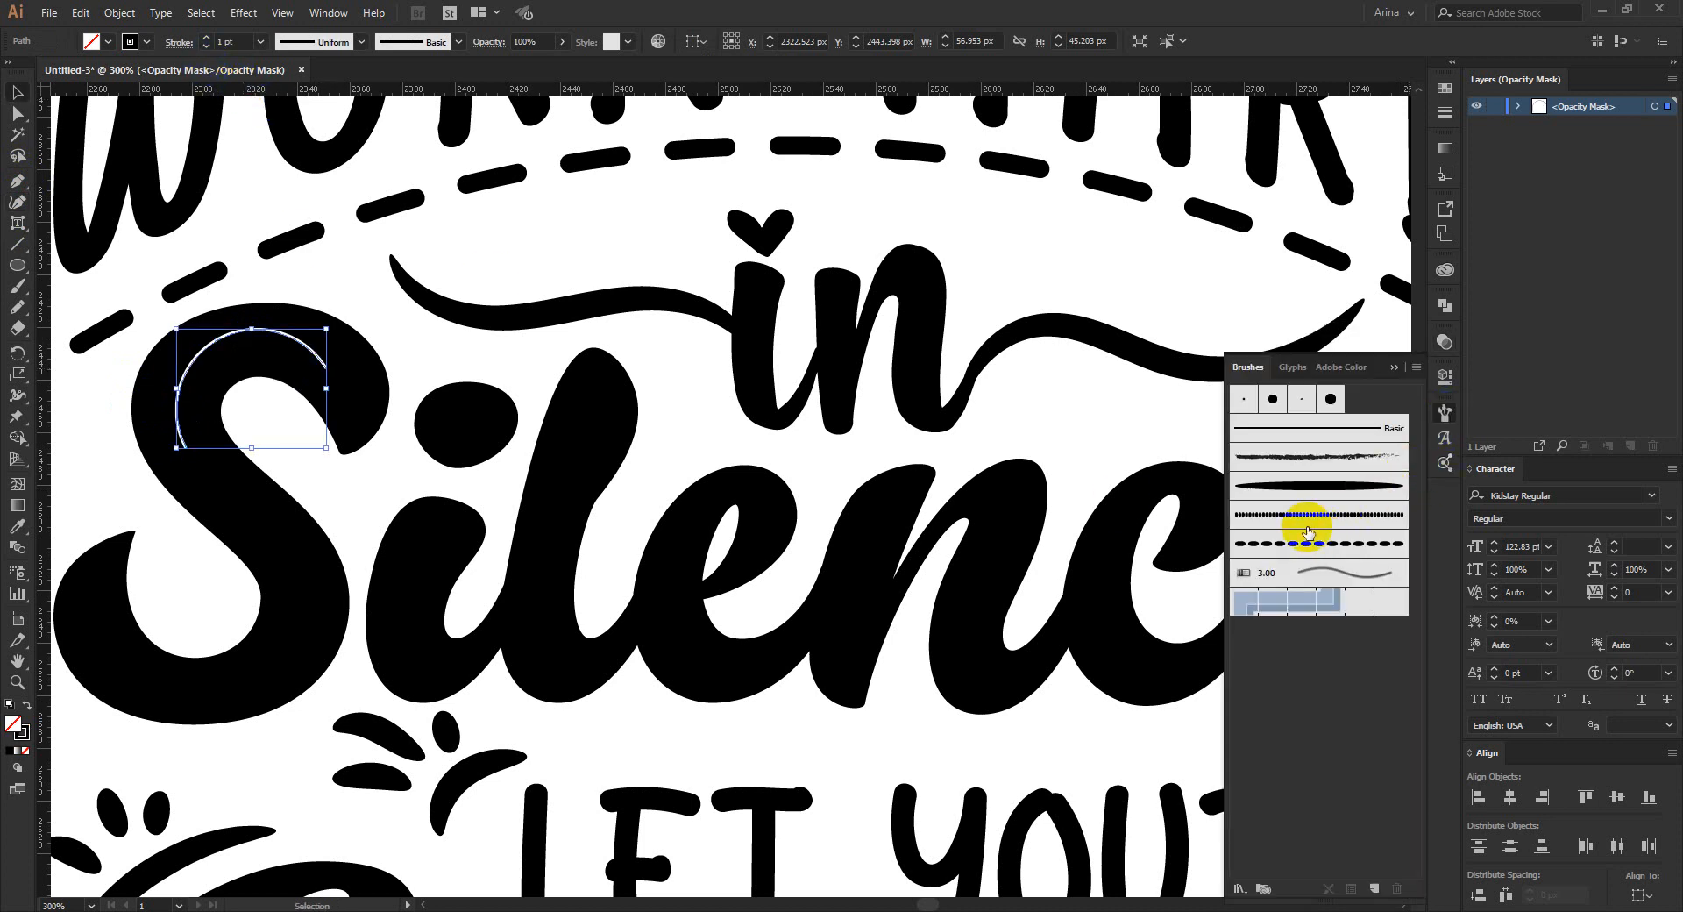
left_click(1277, 544)
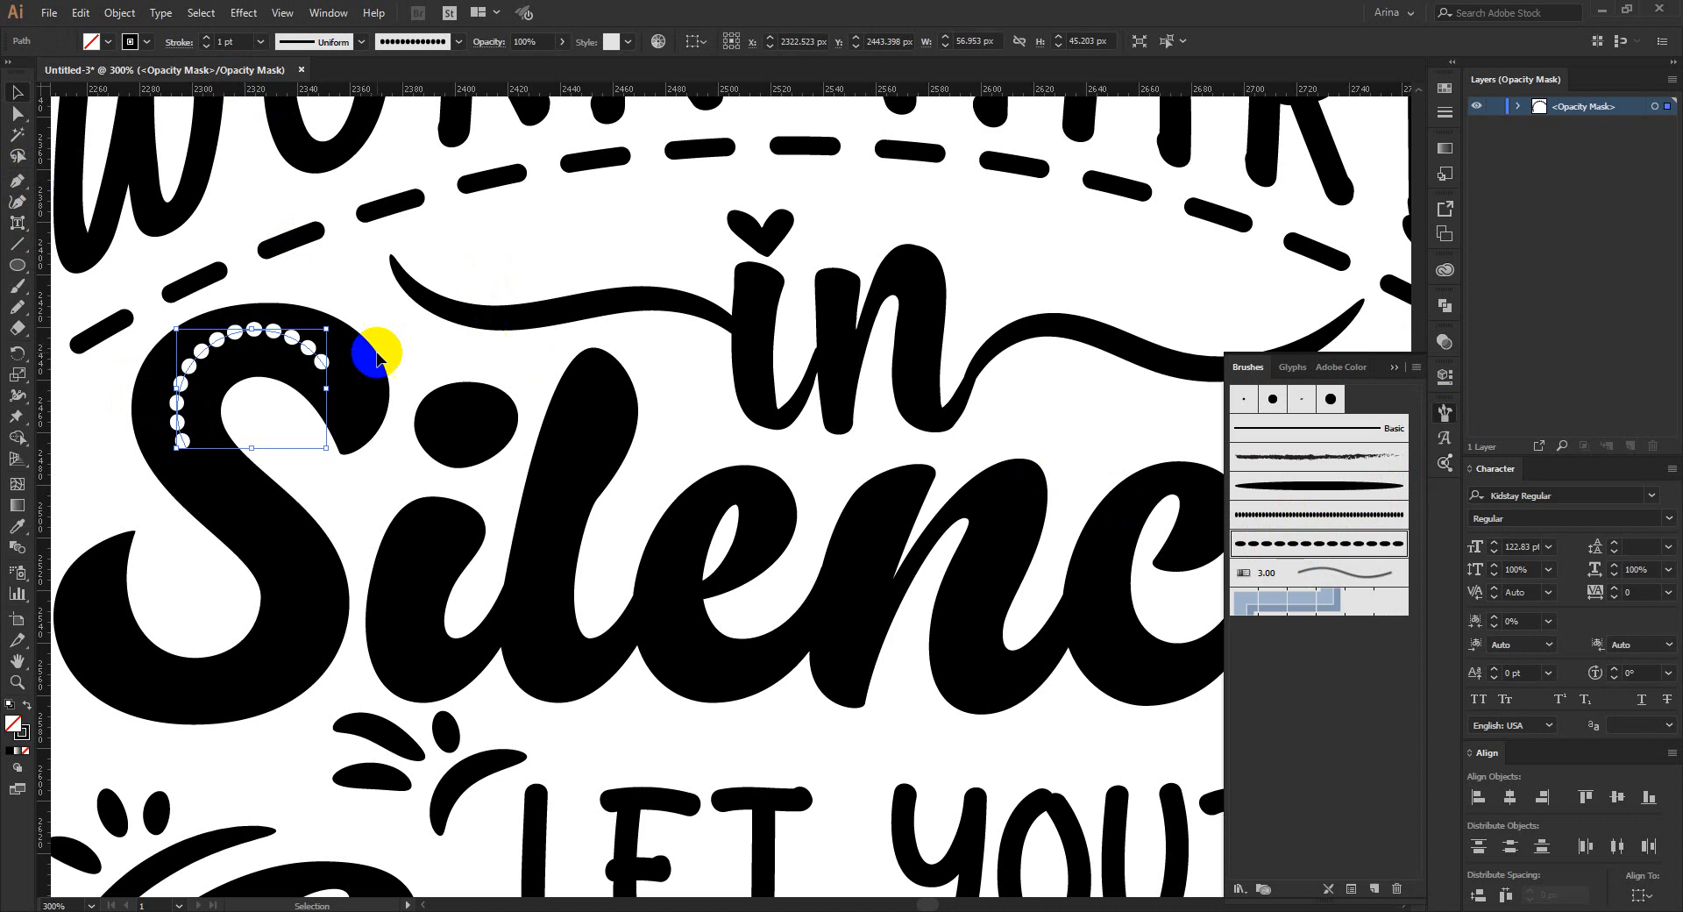
left_click(420, 339)
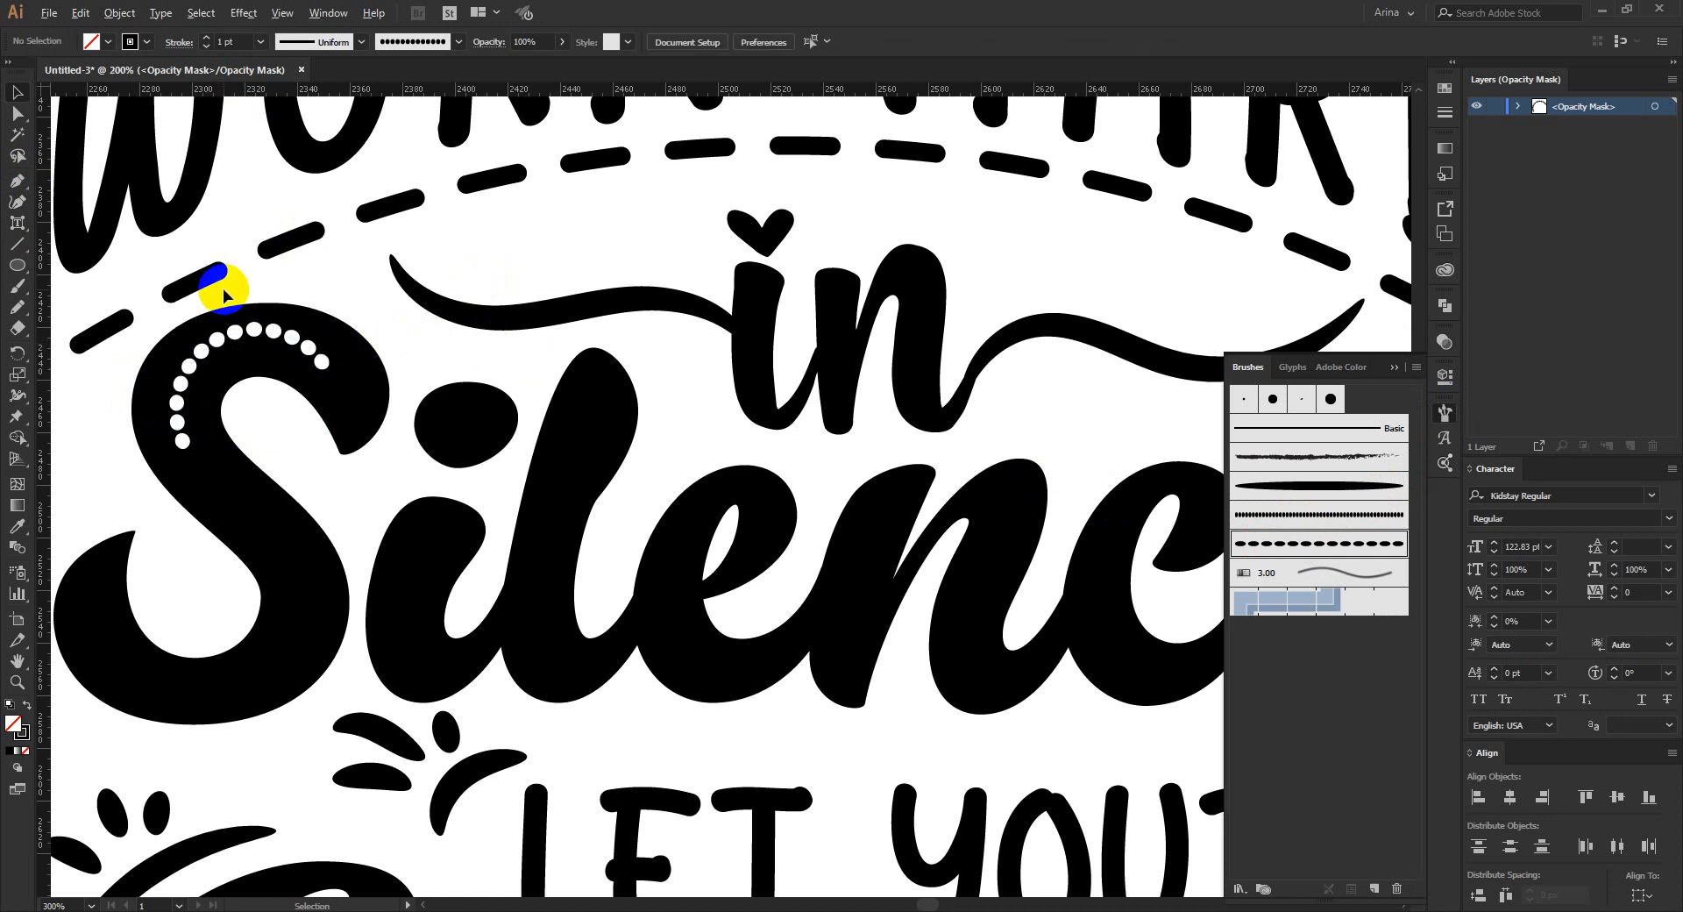
- Draw a curve about 80 px wide and 39 px high along the lower bend of the "S" with the Curvature tool
scroll(219, 289, "down", 1)
left_click(155, 506)
scroll(137, 493, "up", 1)
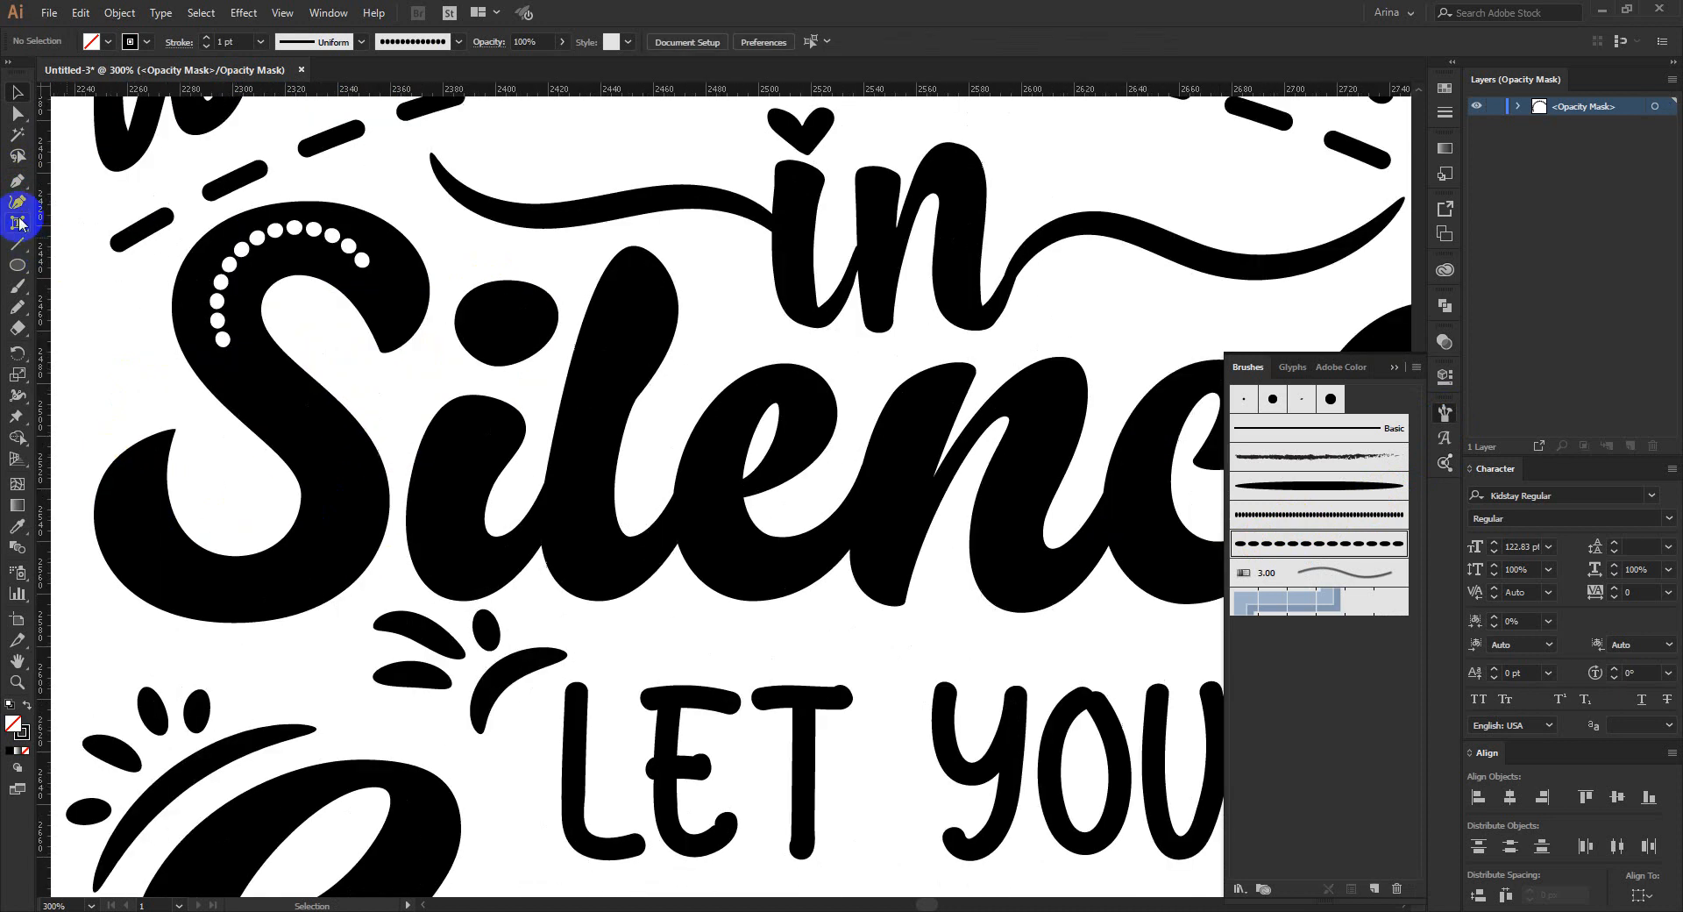
left_click(134, 495)
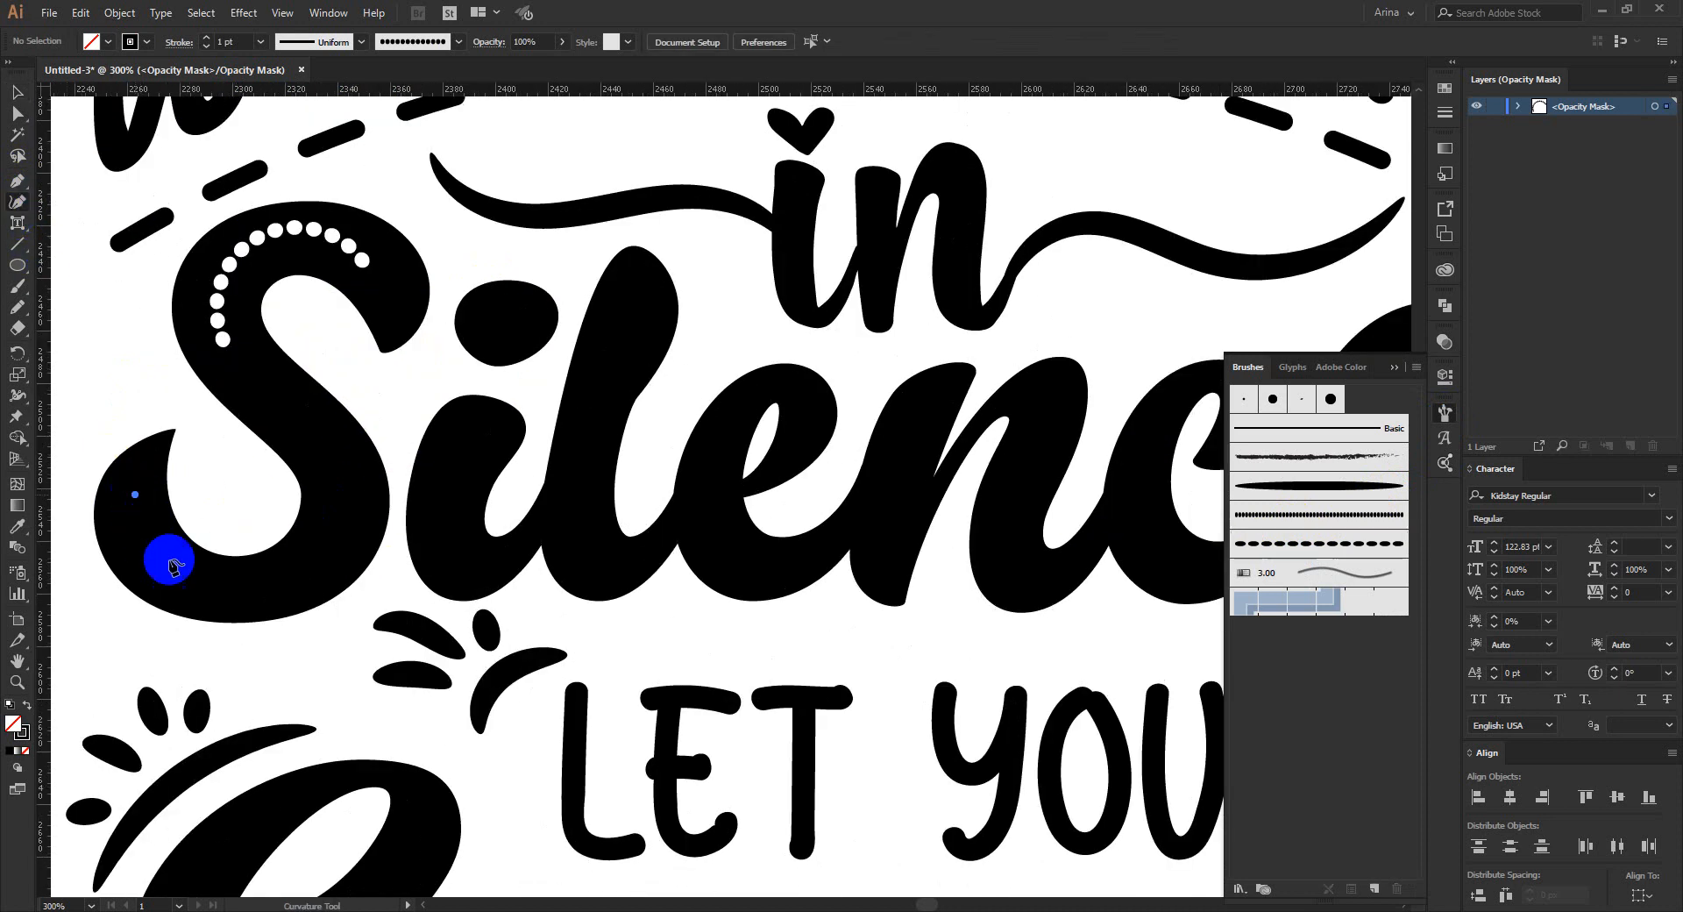
left_click(204, 590)
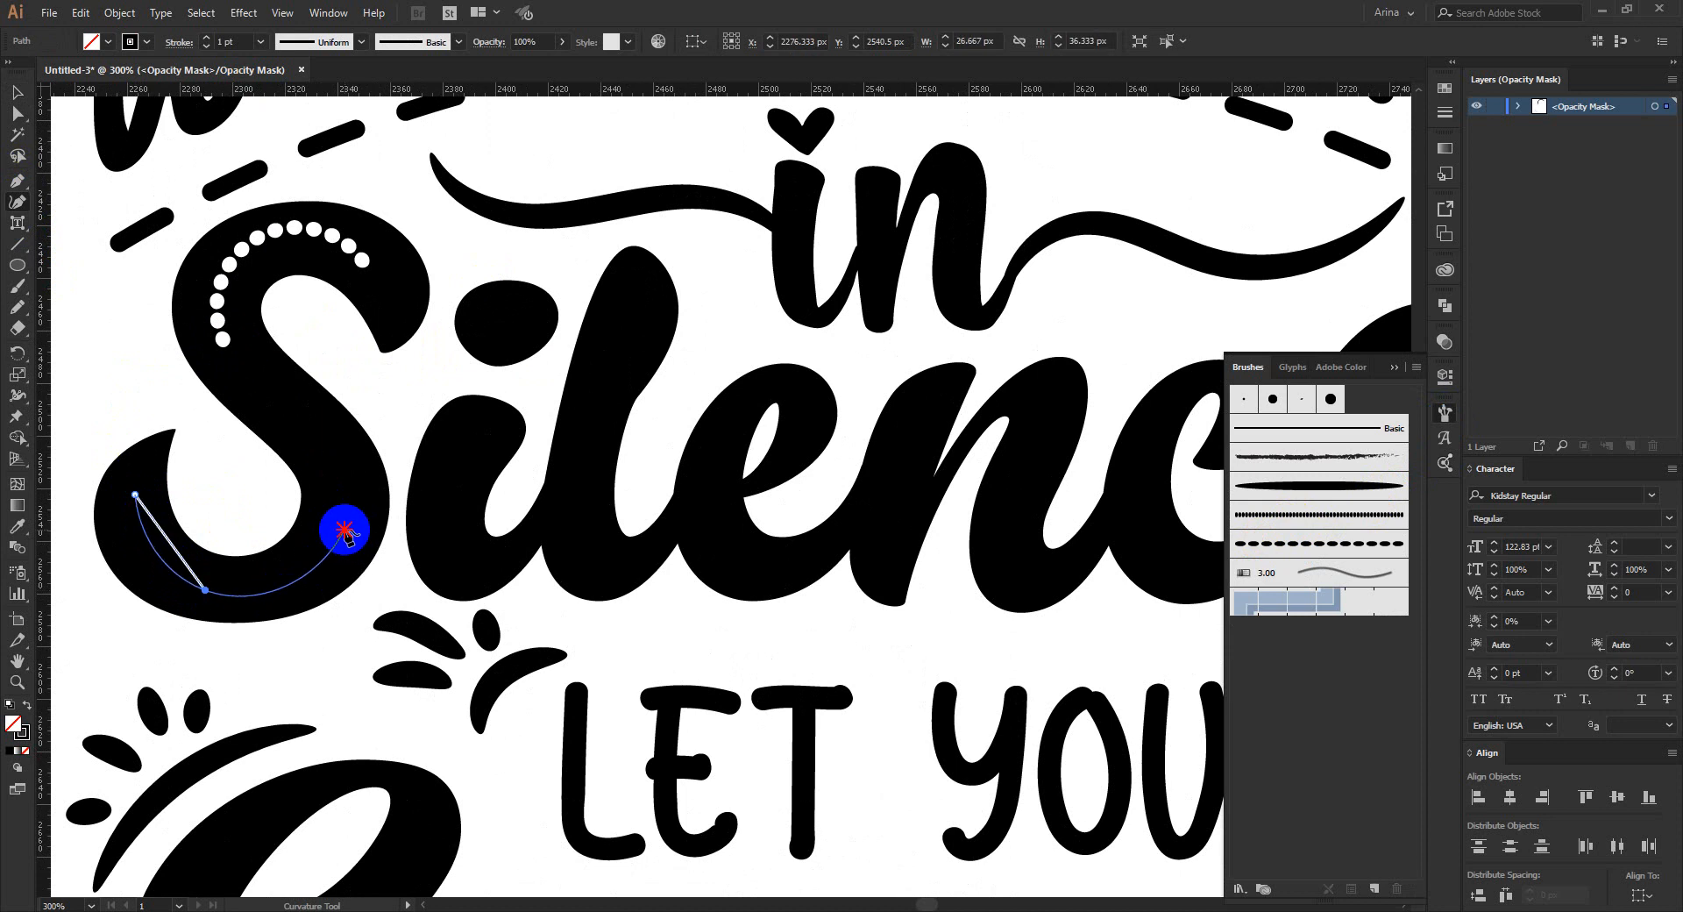
left_click(344, 531)
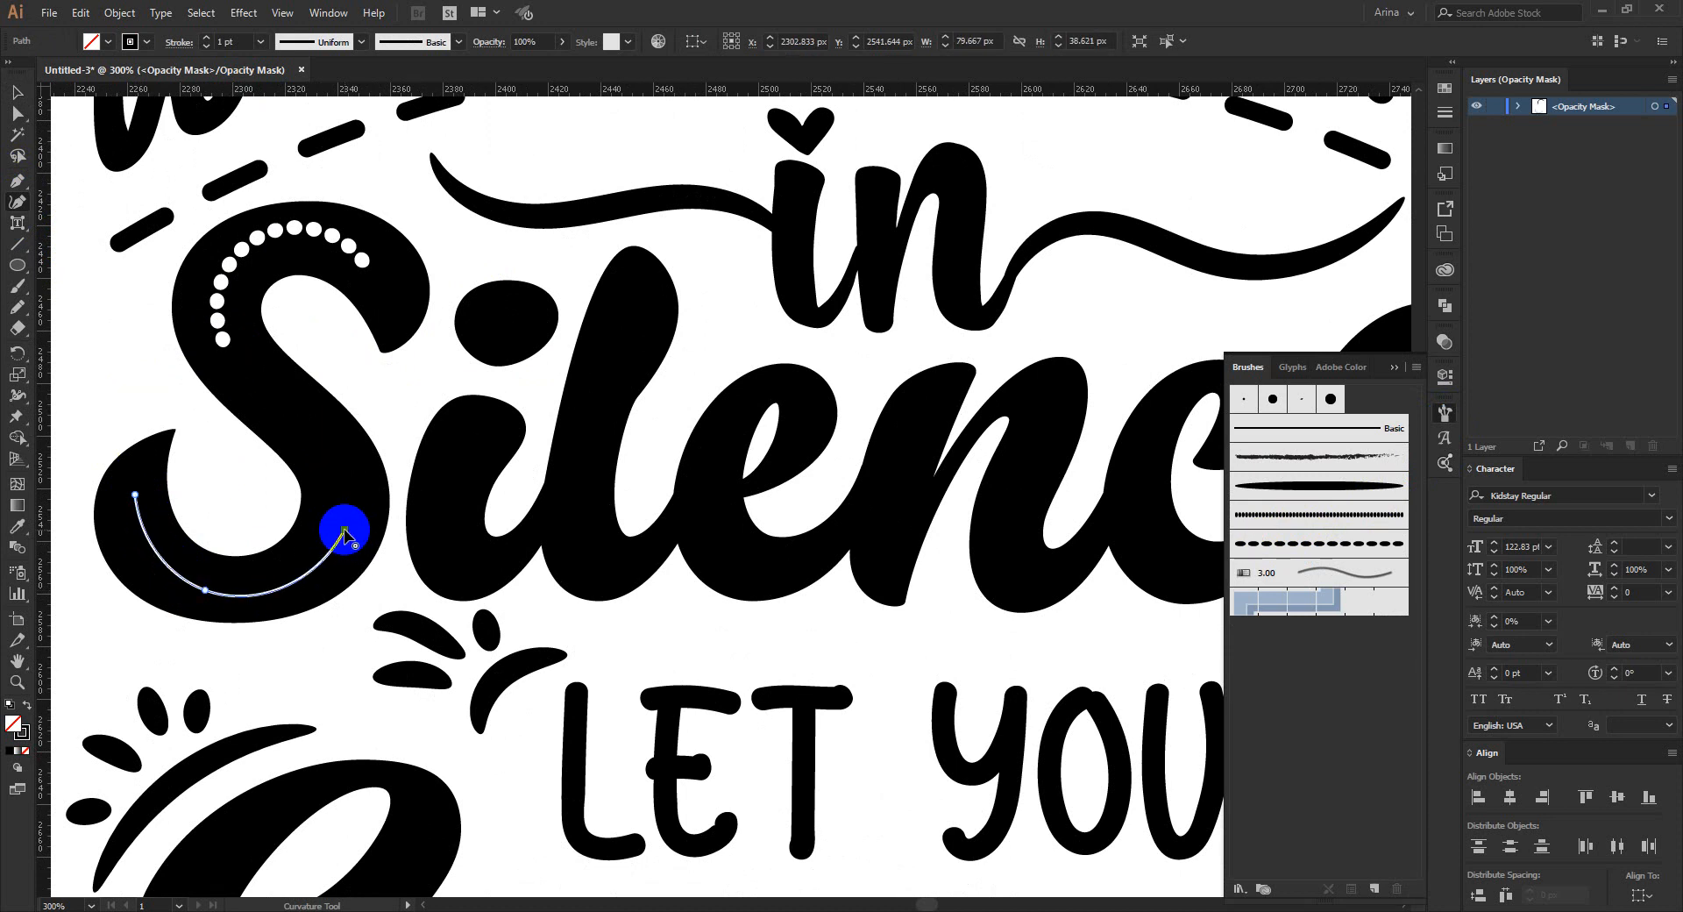
- Apply the 13-dot art brush to the curve on the lower bend of the "S"
key("i")
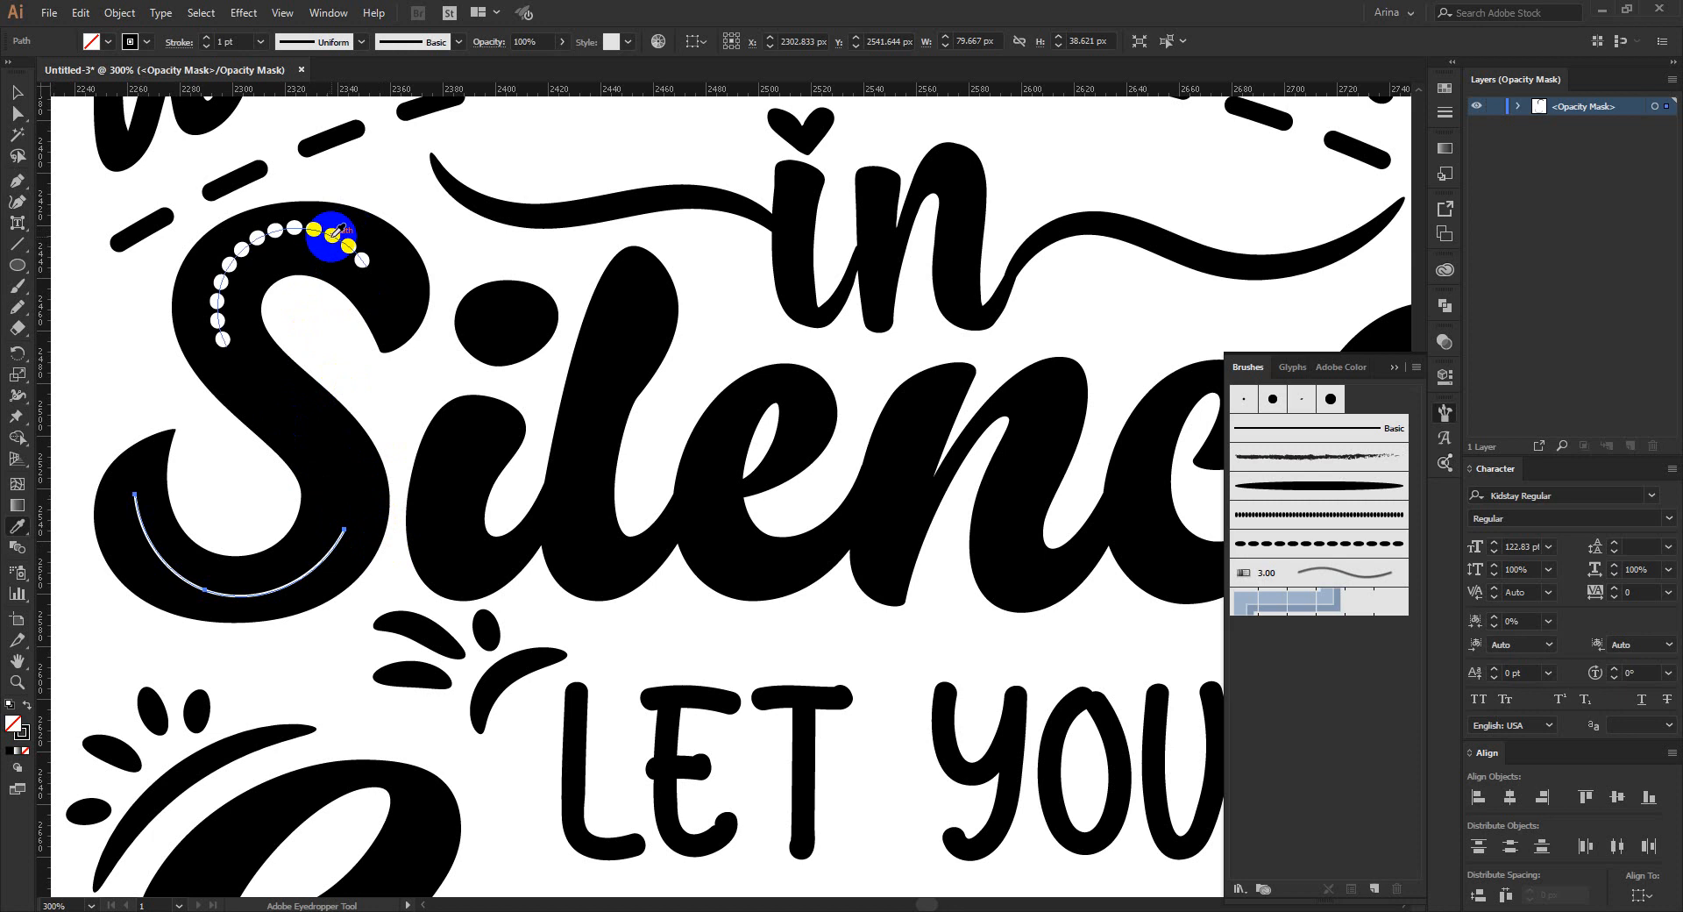
left_click(1311, 545)
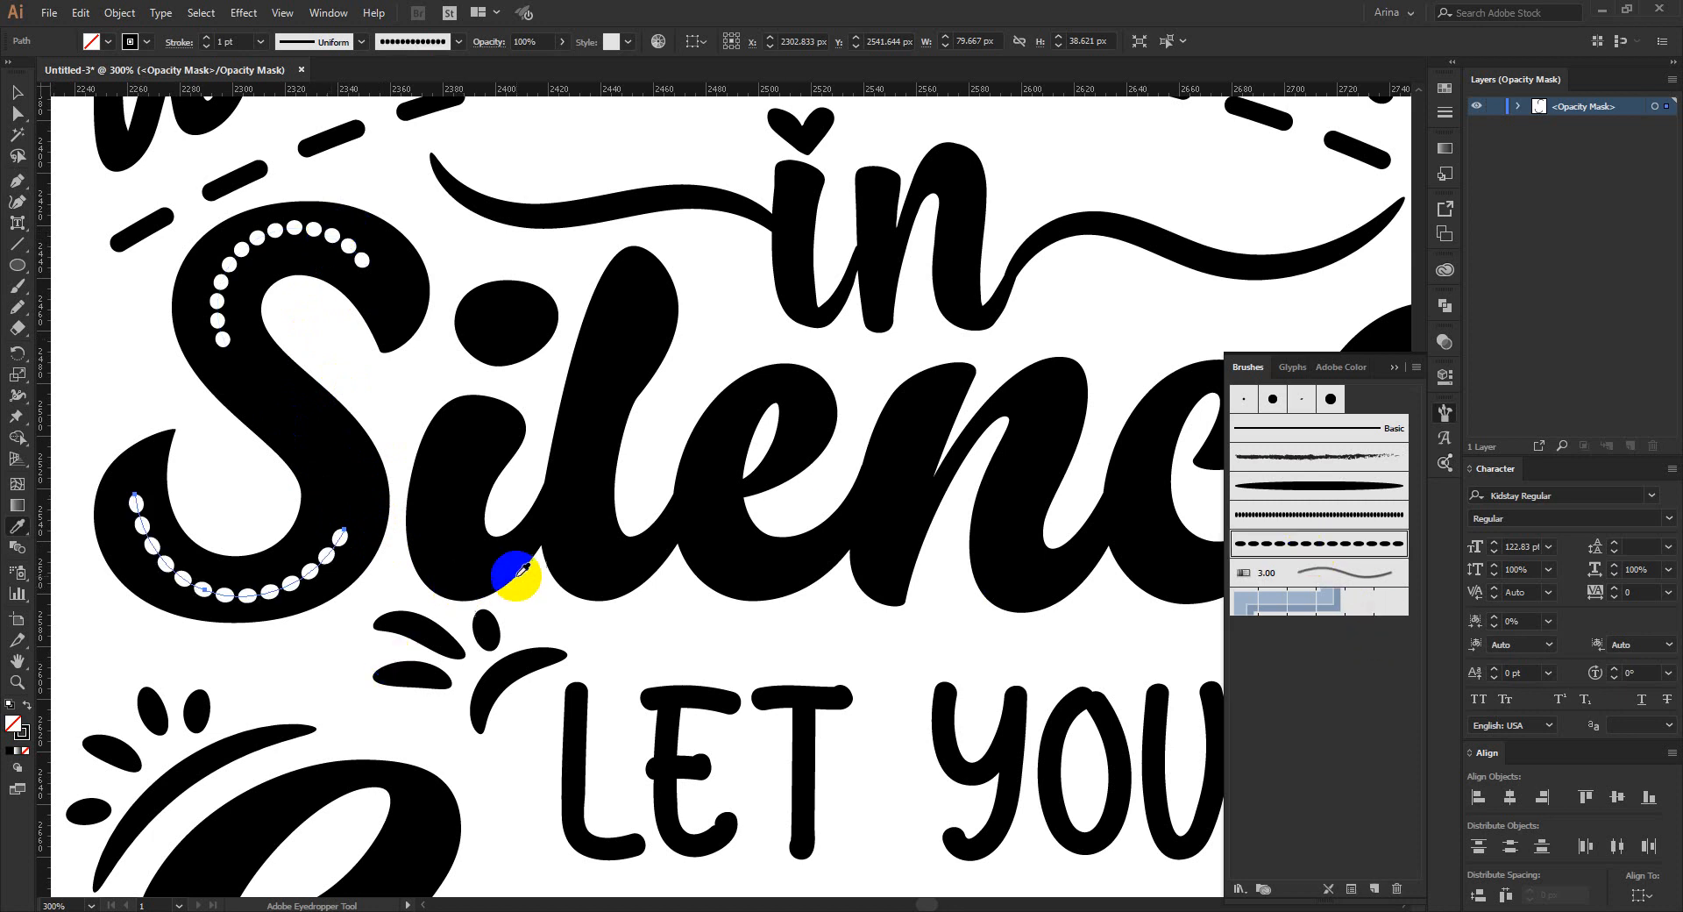
left_click(17, 201)
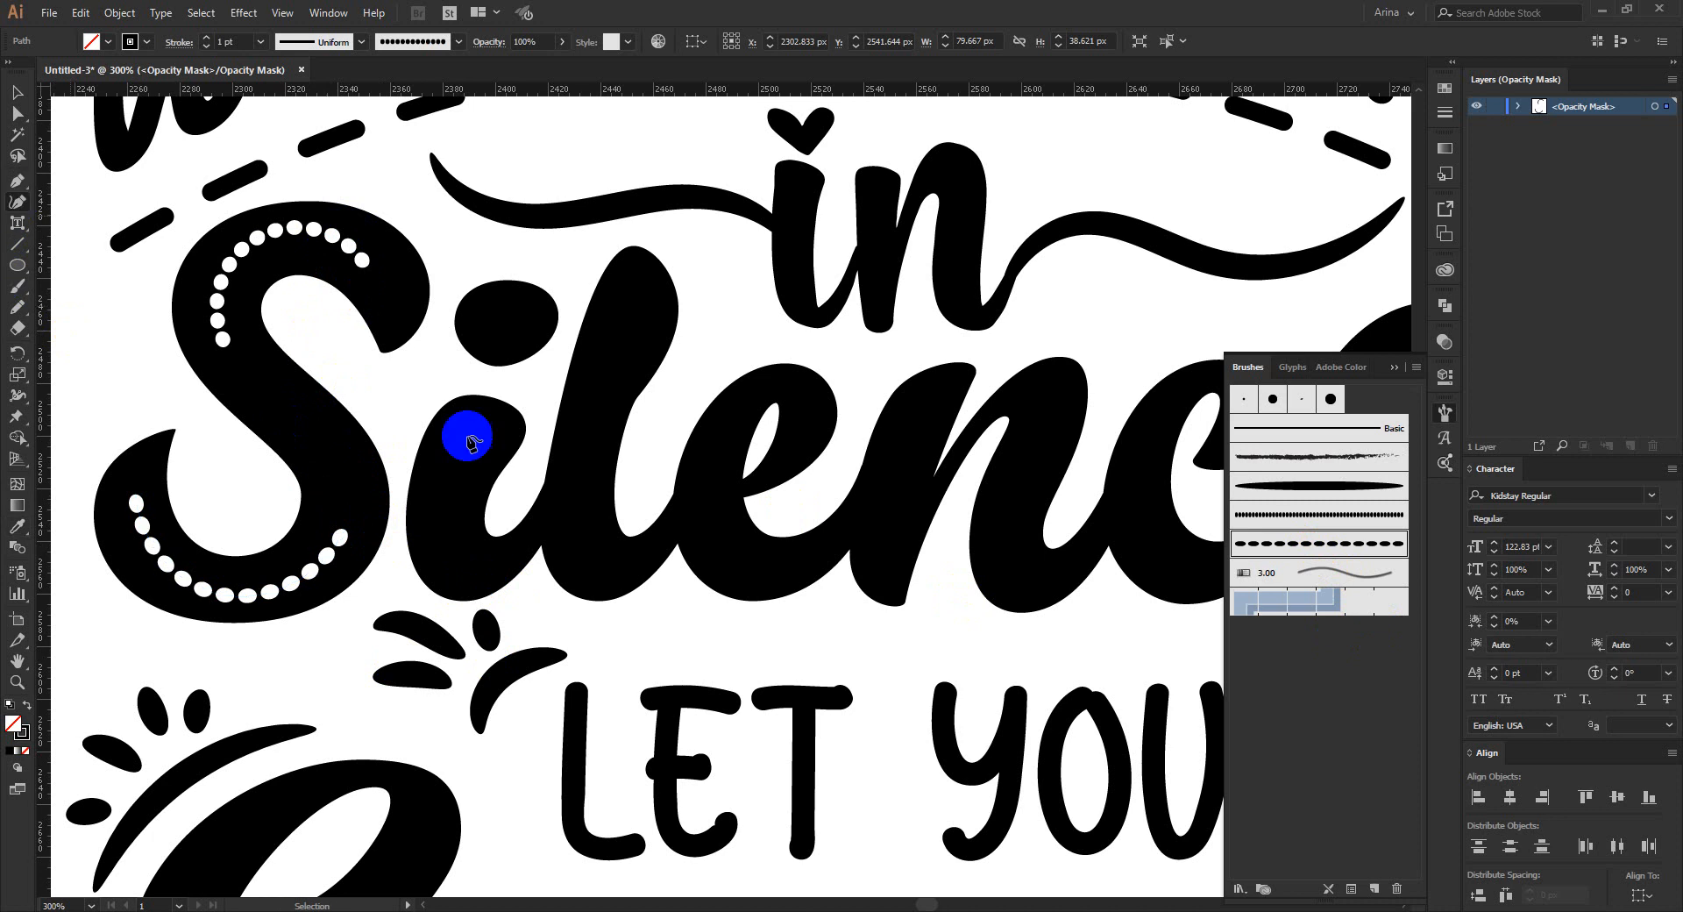
key("Escape")
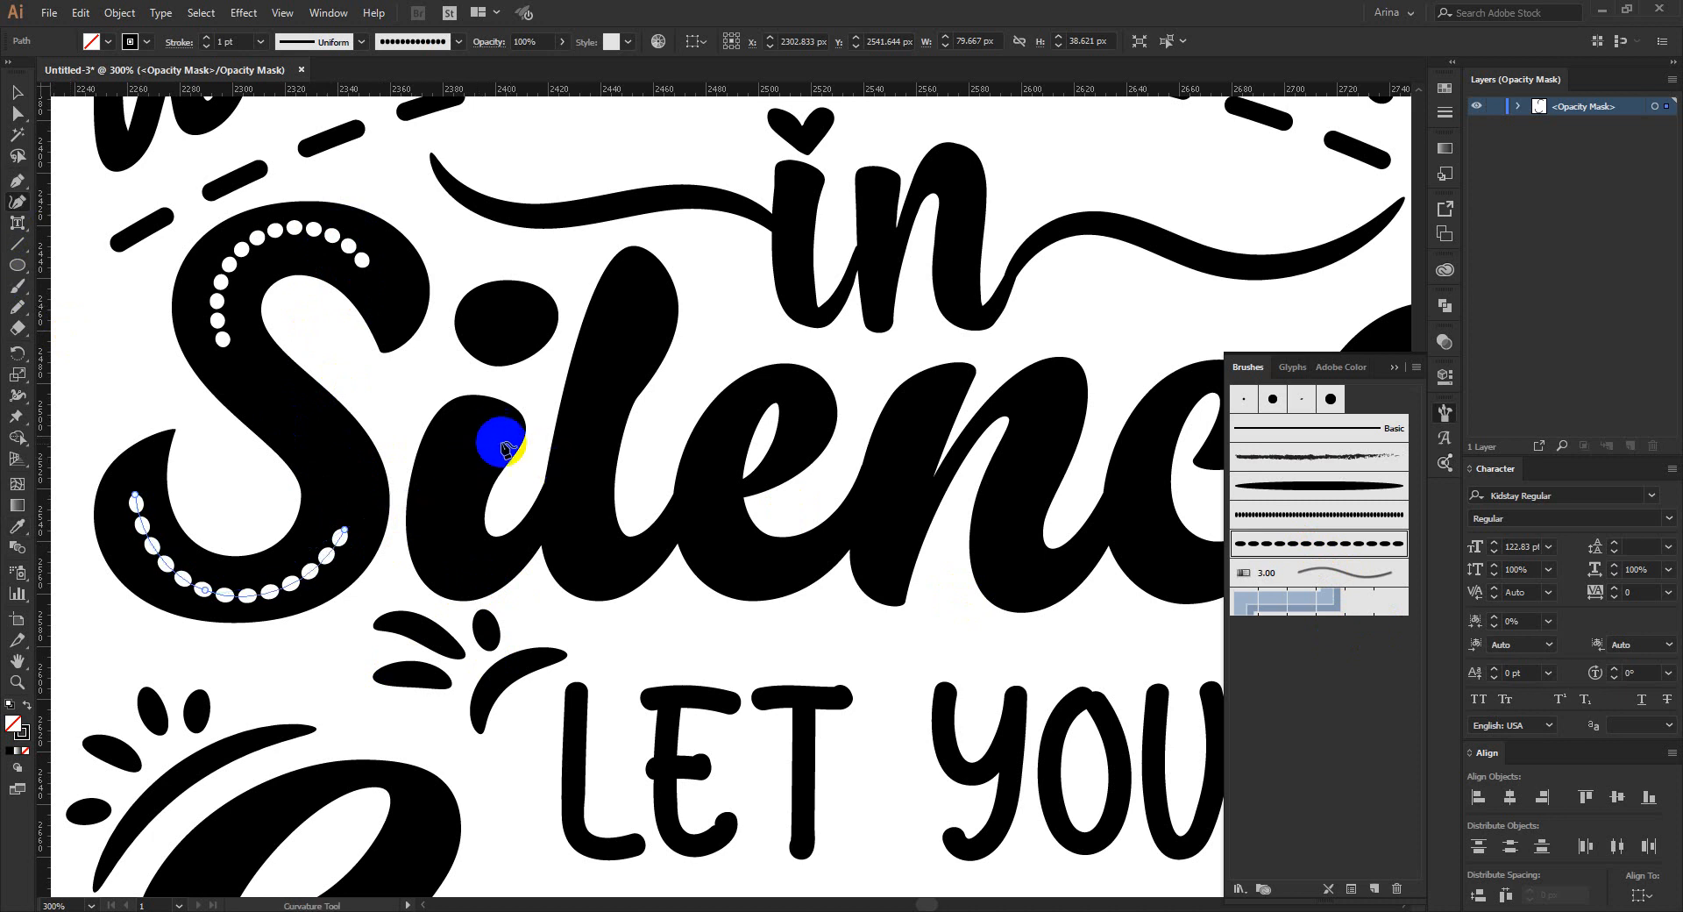
scroll(397, 461, "down", 1)
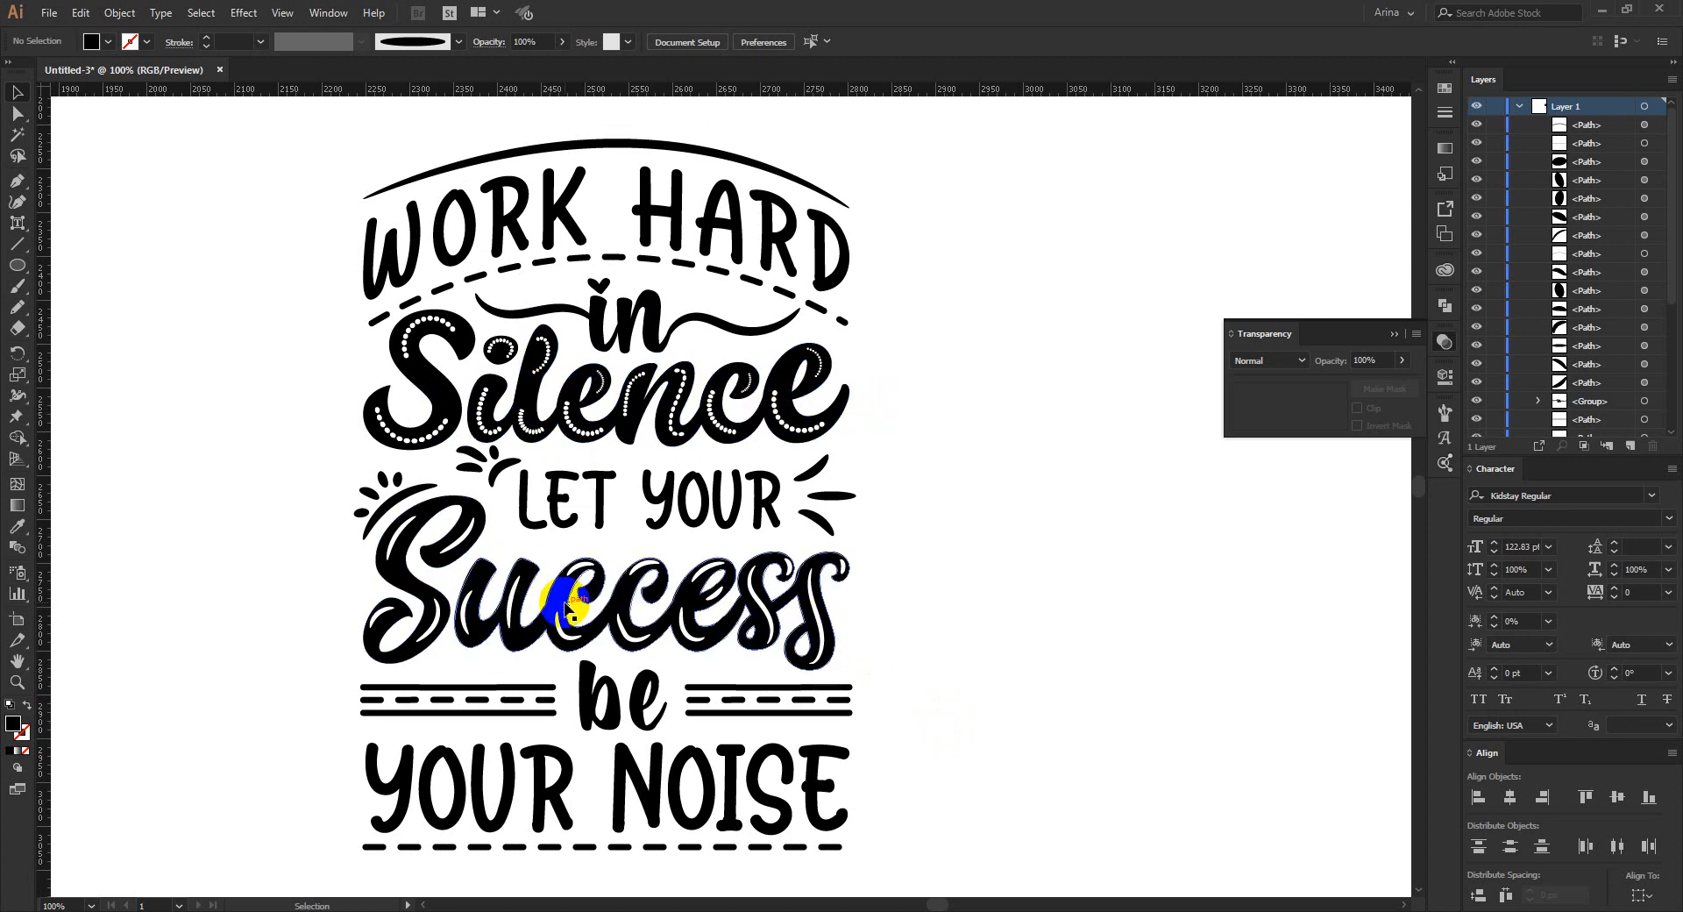
- Draw a rectangle about 822 px wide and 1006 px high over the whole lettering and fill it with red
left_click(1446, 417)
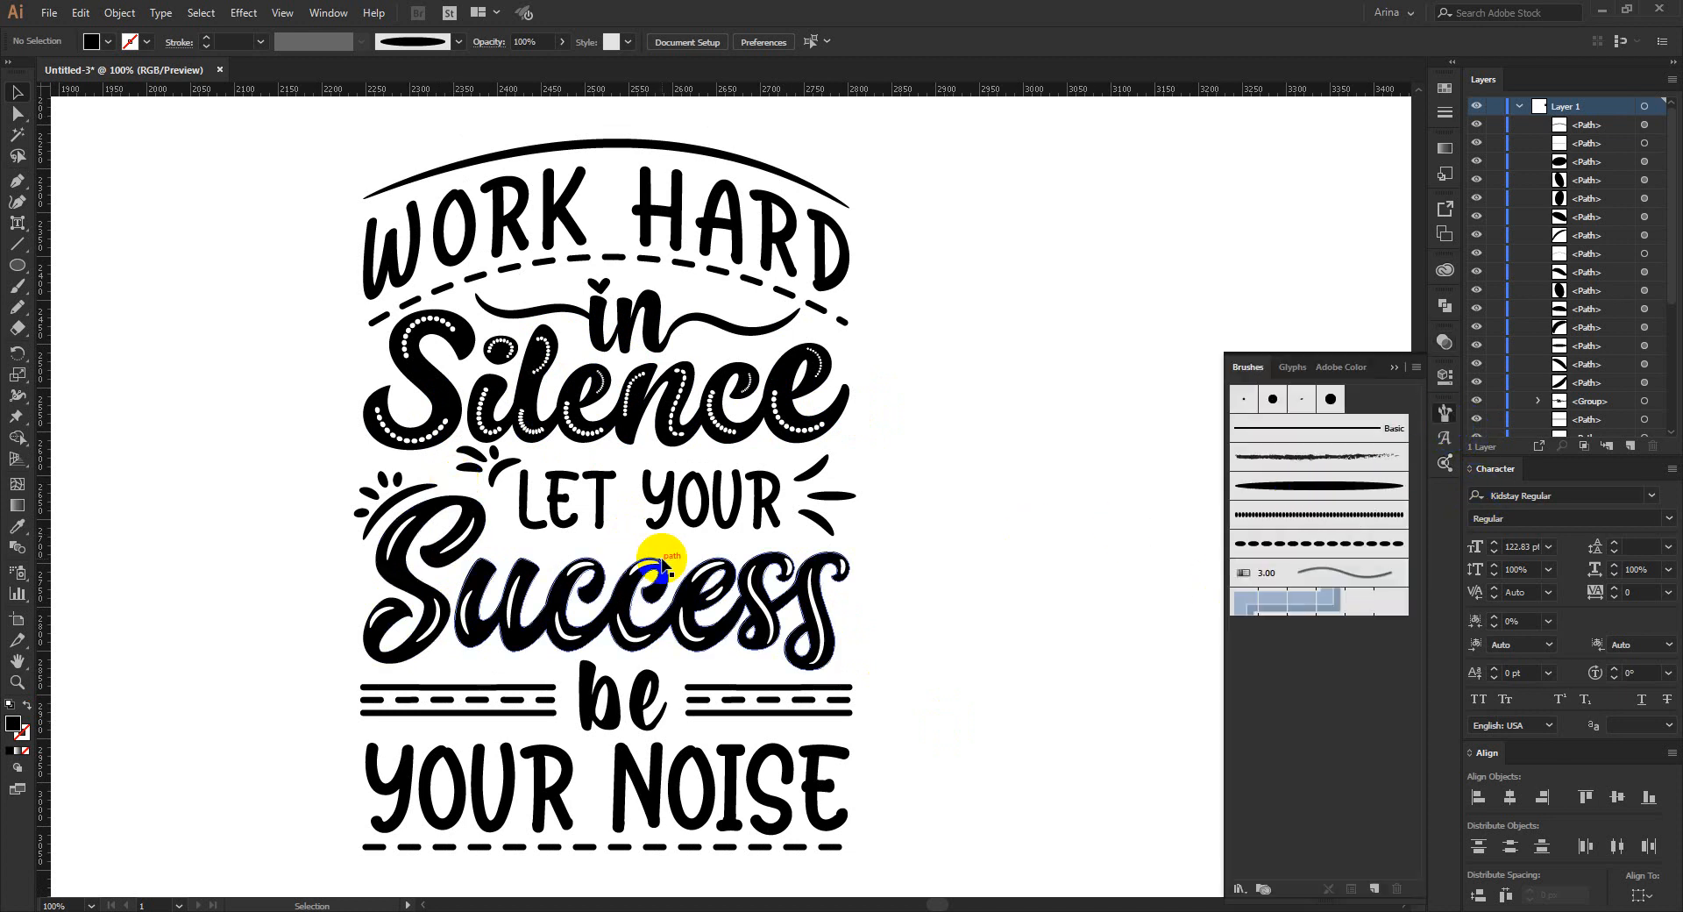
key("ctrl+minus")
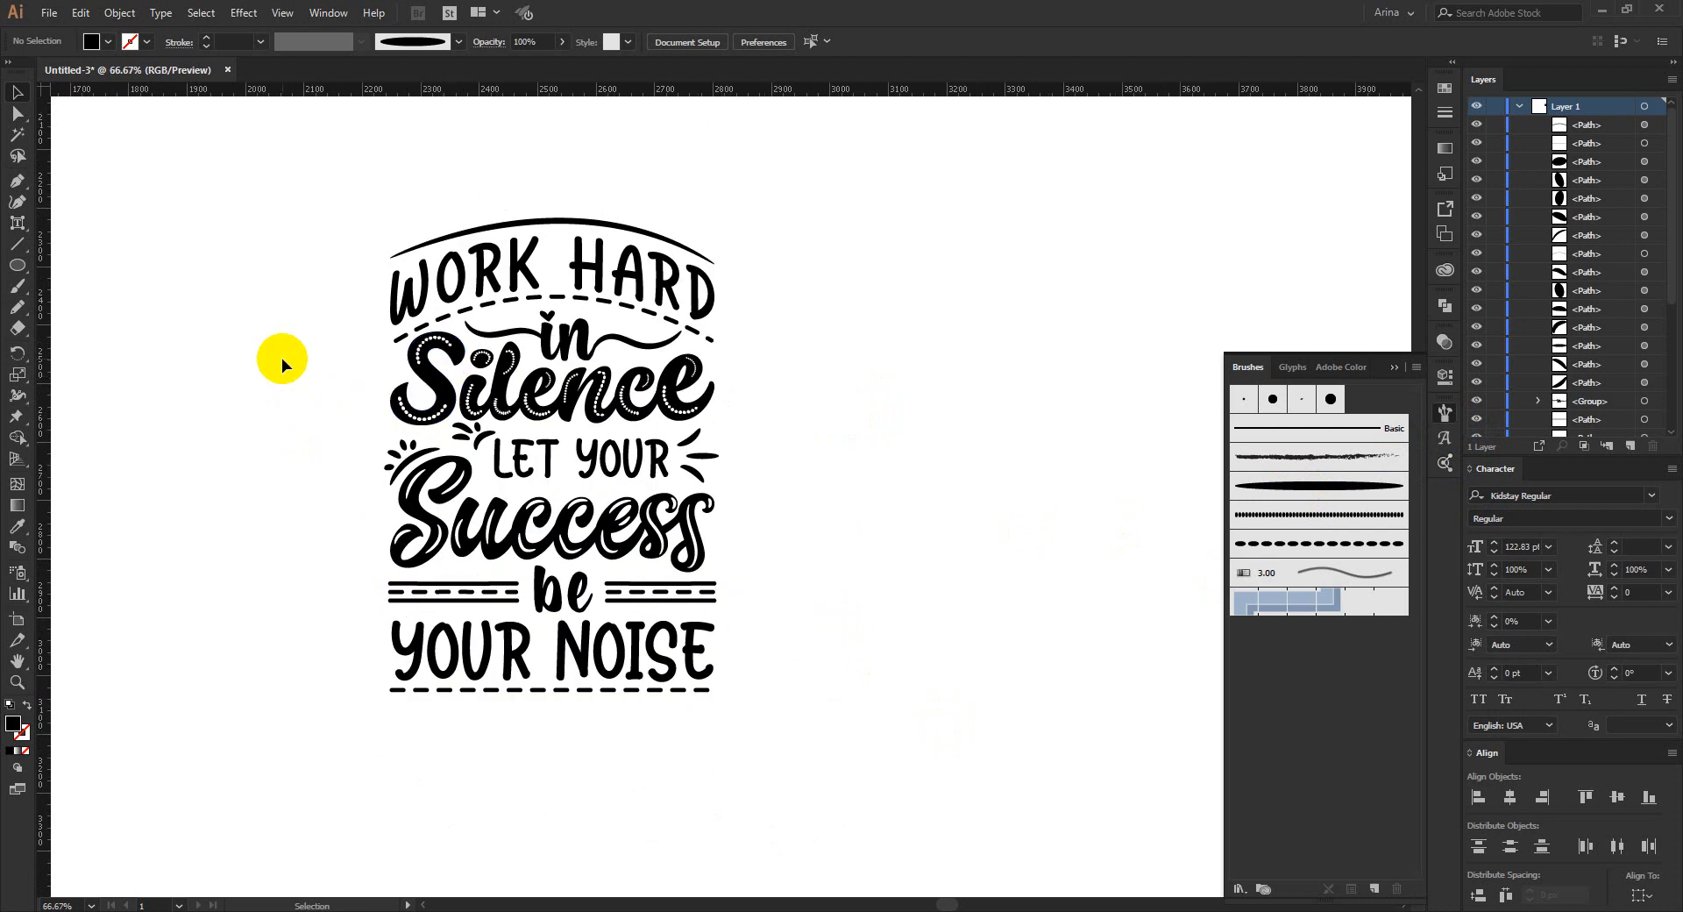
left_click(19, 268)
left_click_drag(19, 268, 52, 263)
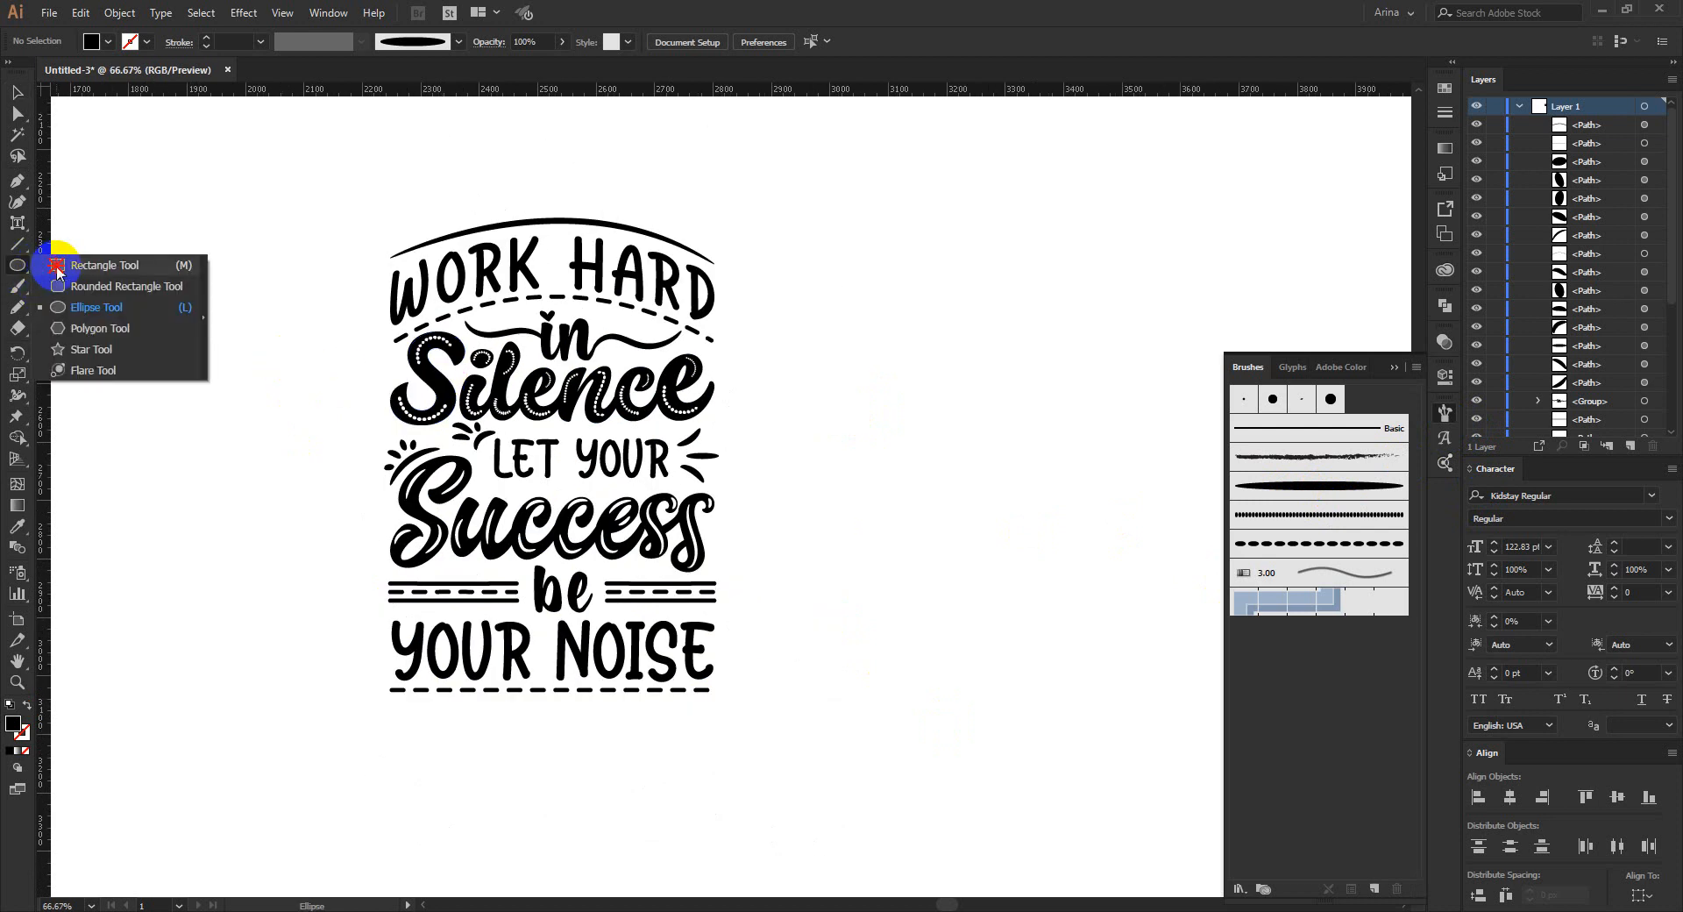
left_click_drag(532, 471, 783, 777)
left_click(91, 42)
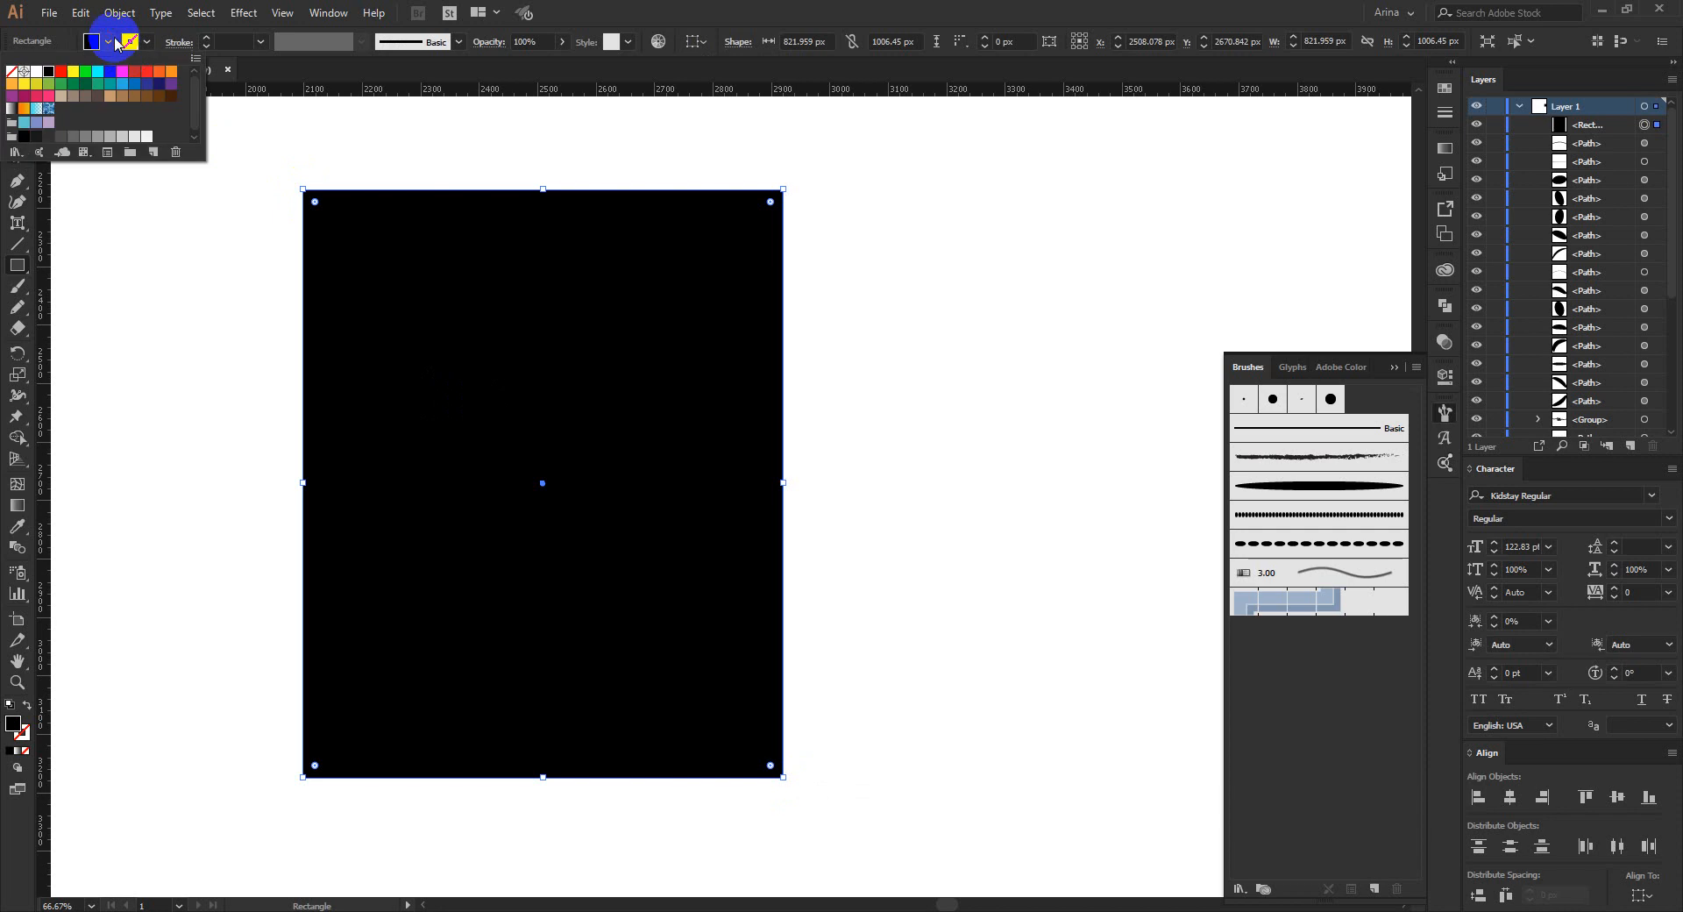
left_click(166, 353)
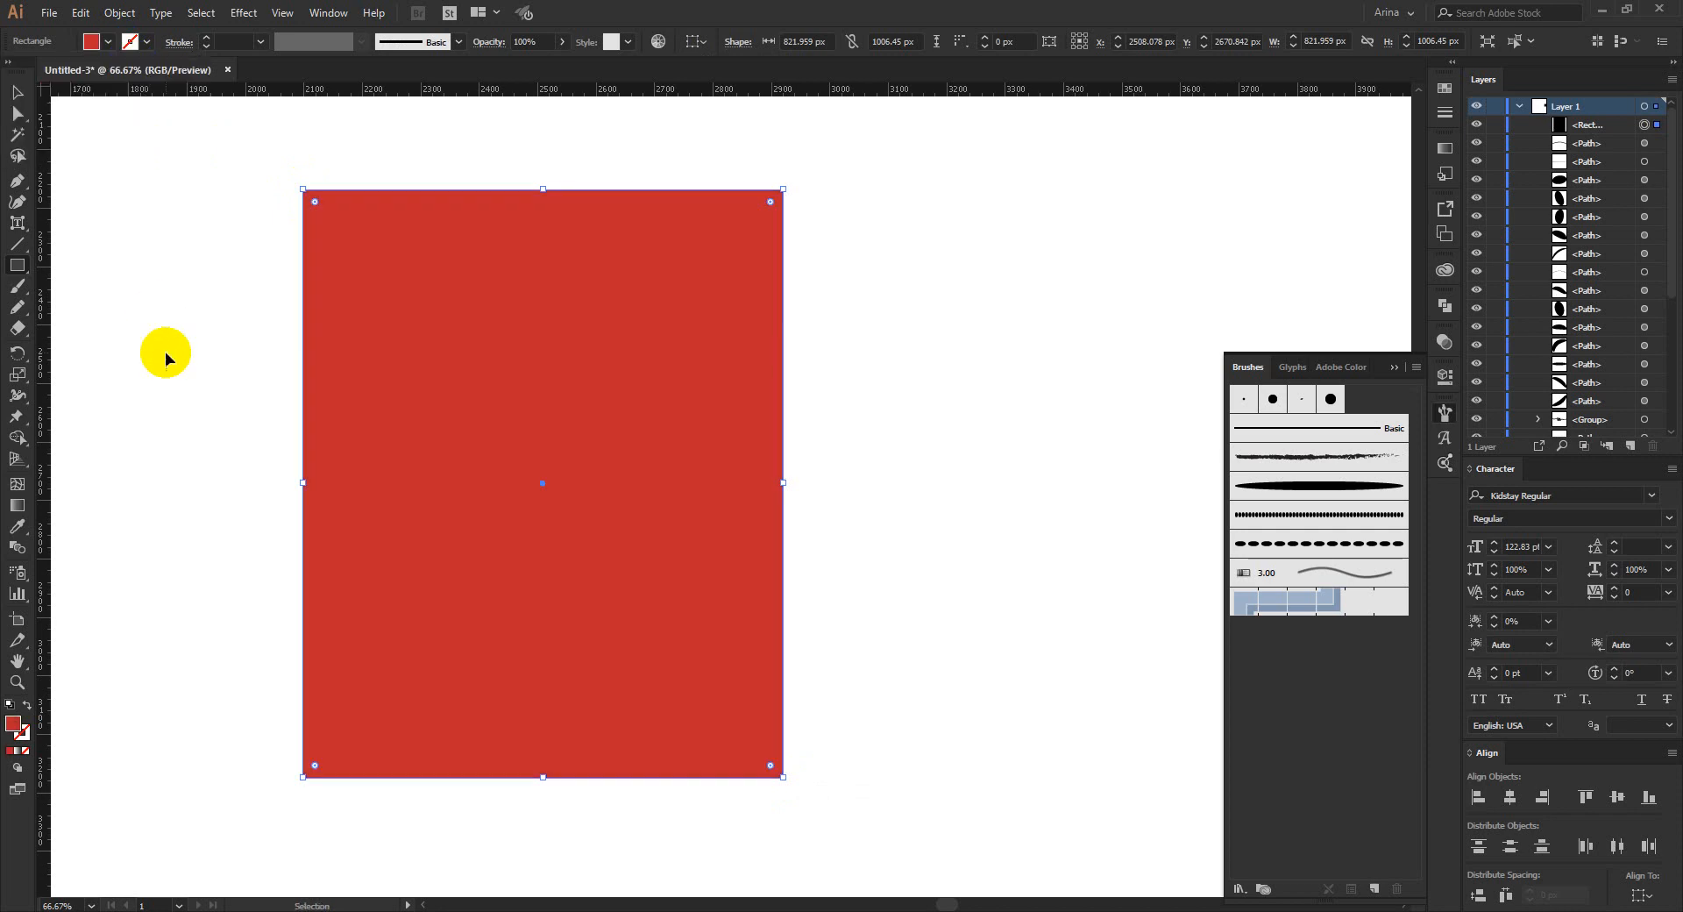
- Move the red rectangle behind the lettering as a background and deselect it
key("ctrl+x")
key("ctrl+b")
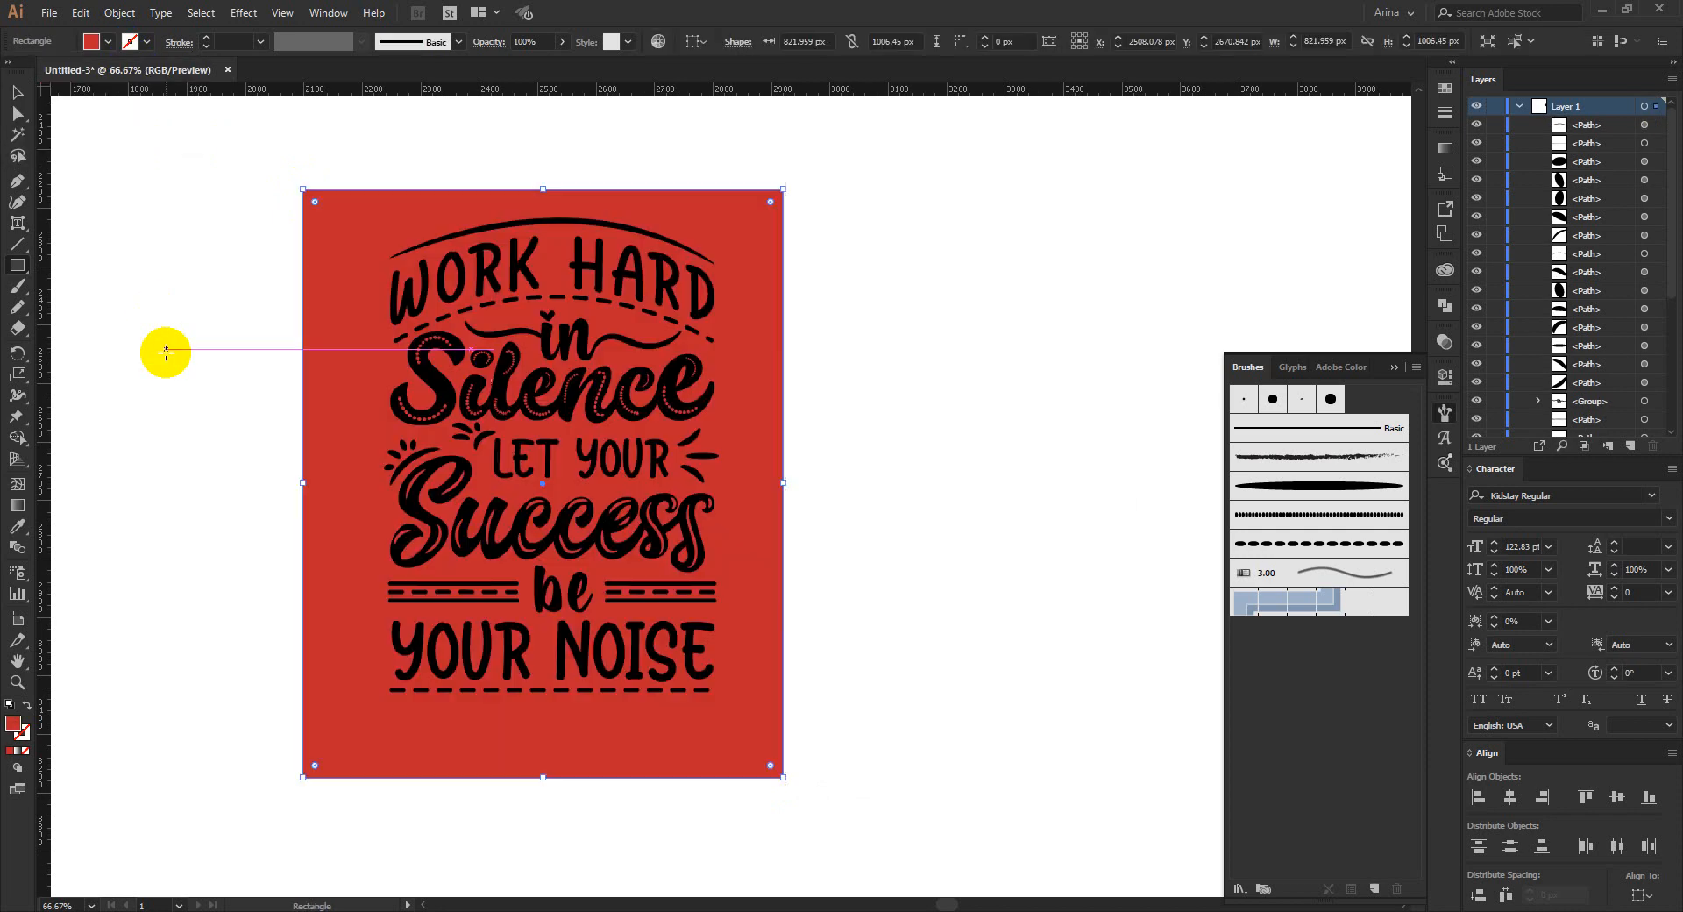
left_click(17, 92)
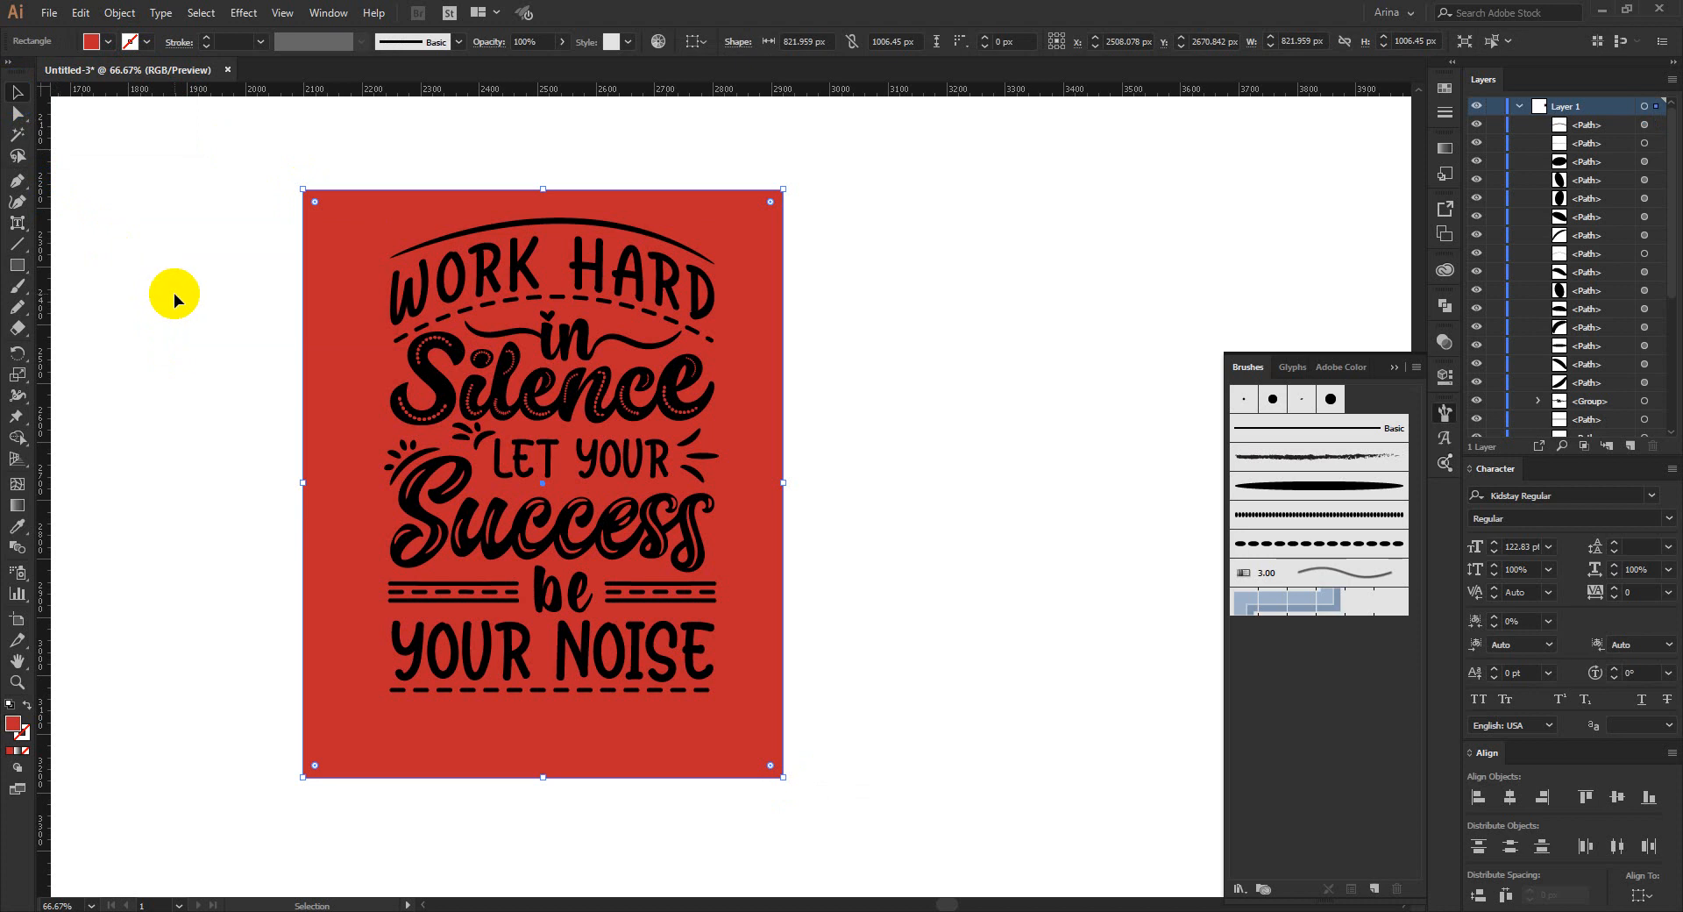
key("ctrl+shift+a")
- Change the background rectangle's fill to dark blue
scroll(598, 380, "up", 2)
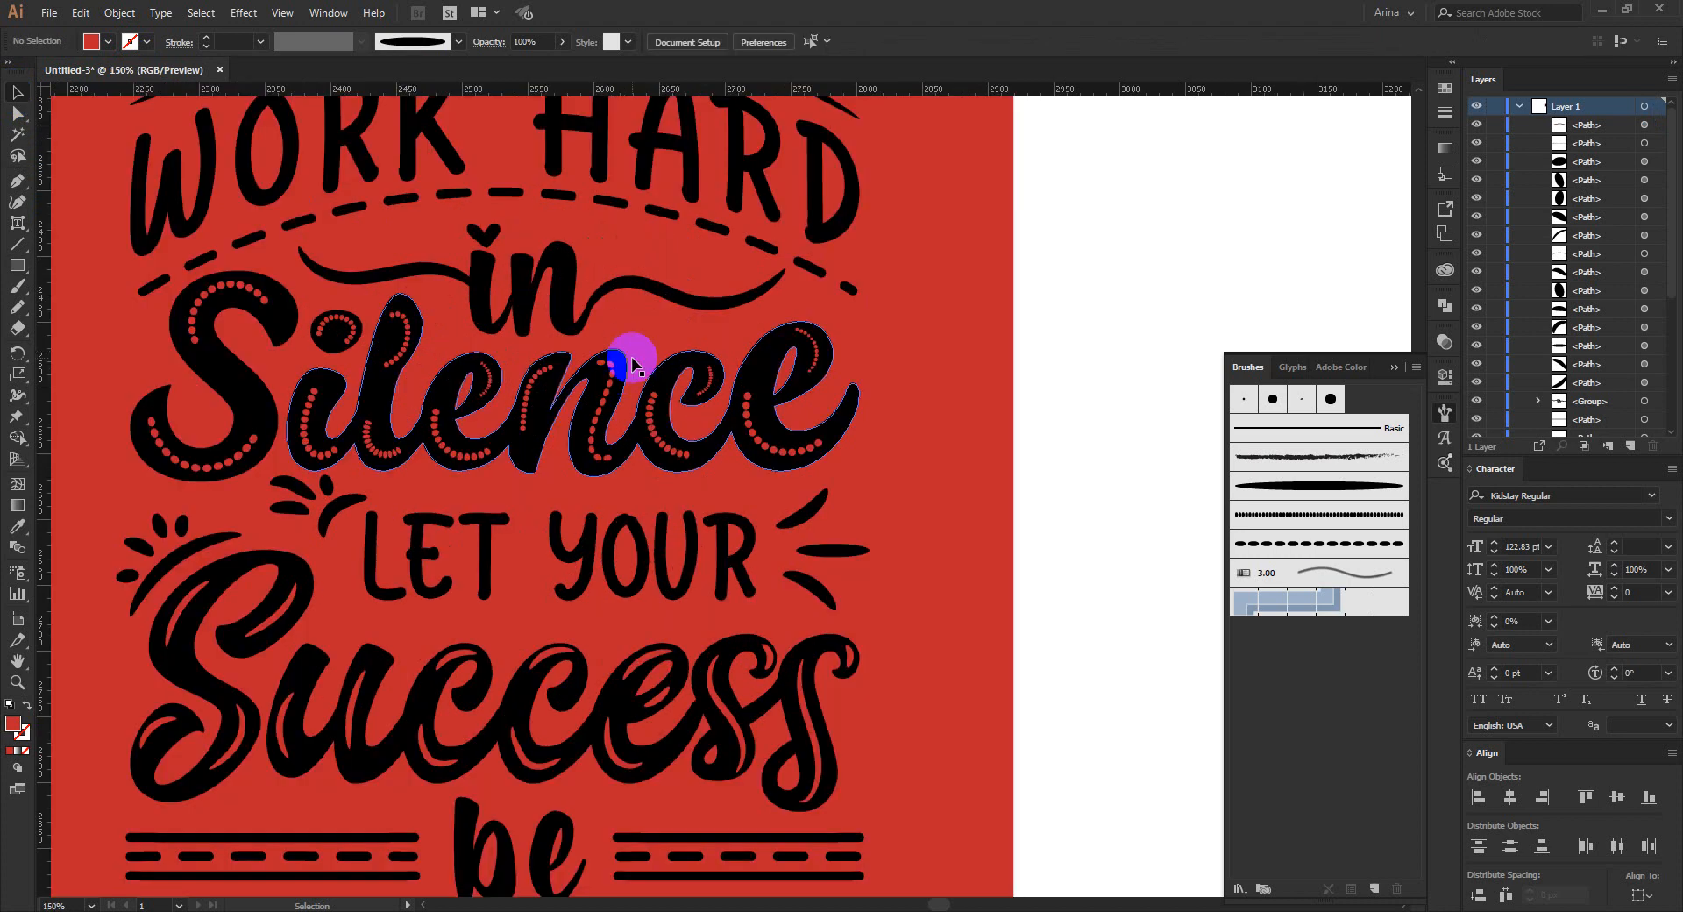
left_click(992, 320)
left_click(104, 42)
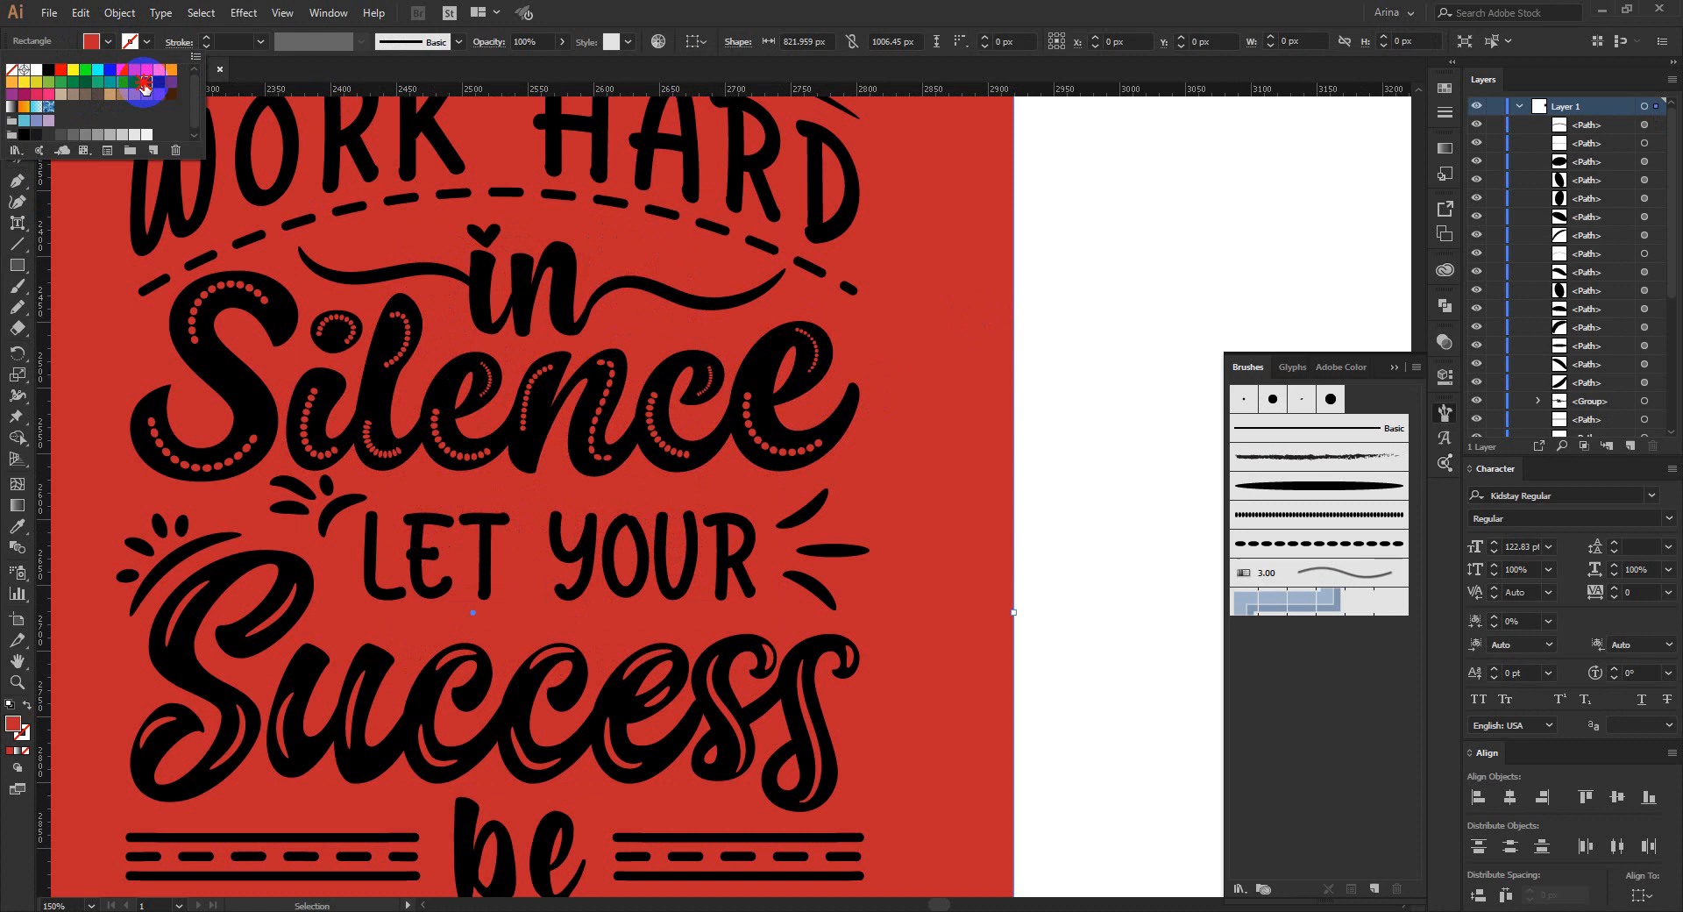
left_click(147, 82)
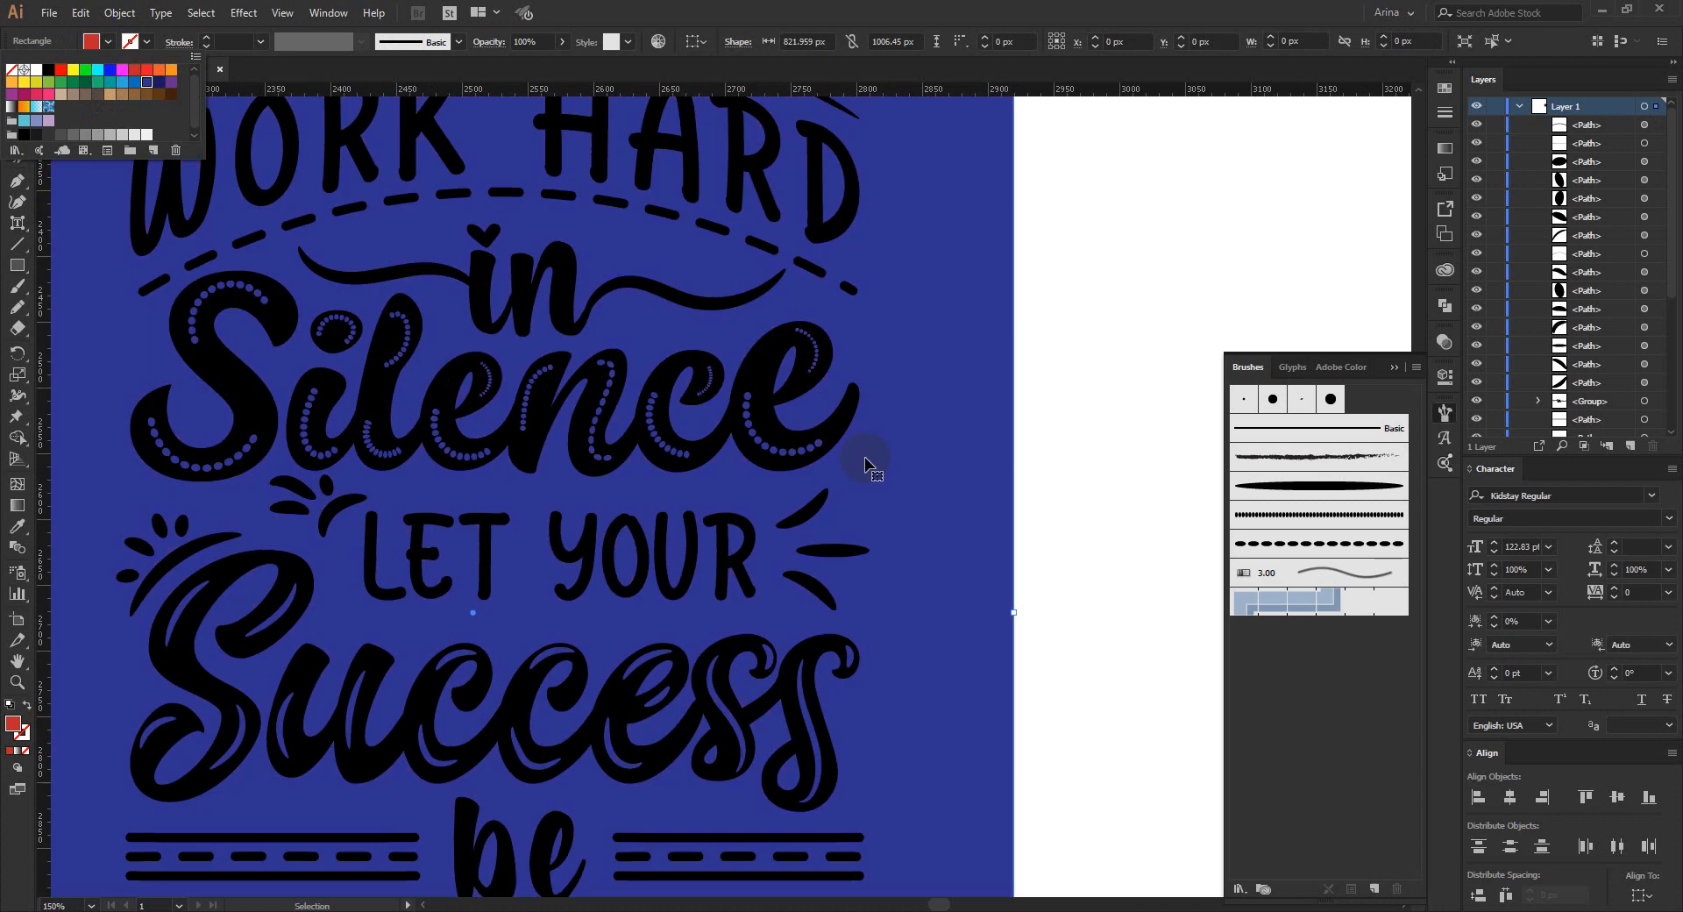
- Change the background rectangle's fill to medium blue
left_click(126, 85)
left_click(134, 82)
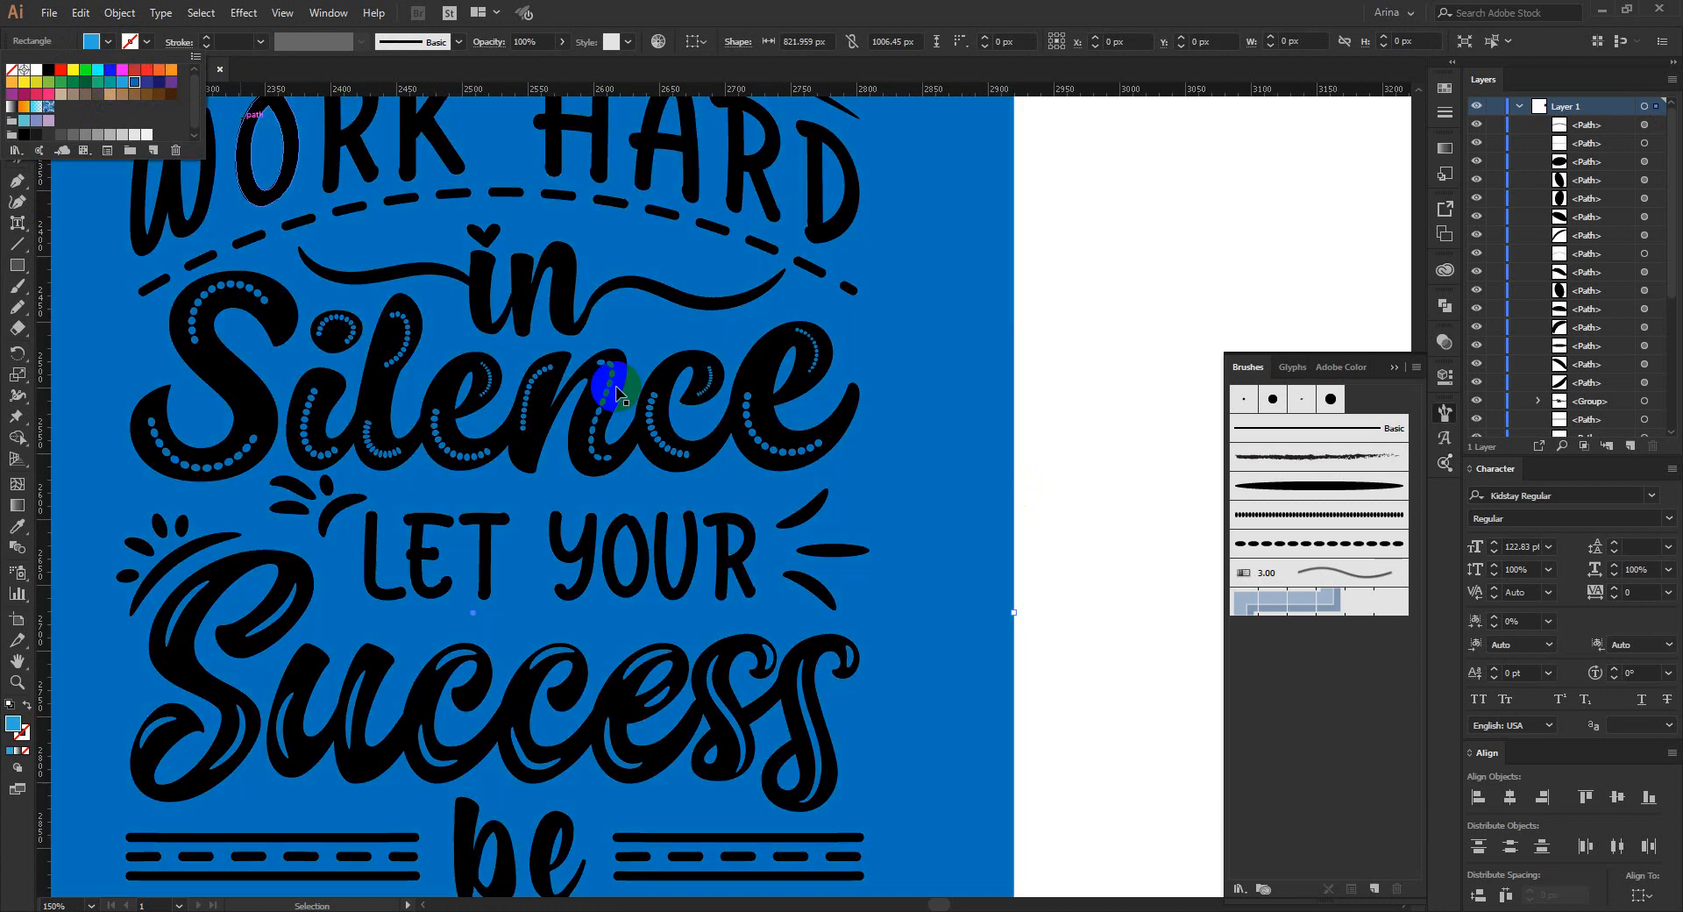
left_click(1032, 516)
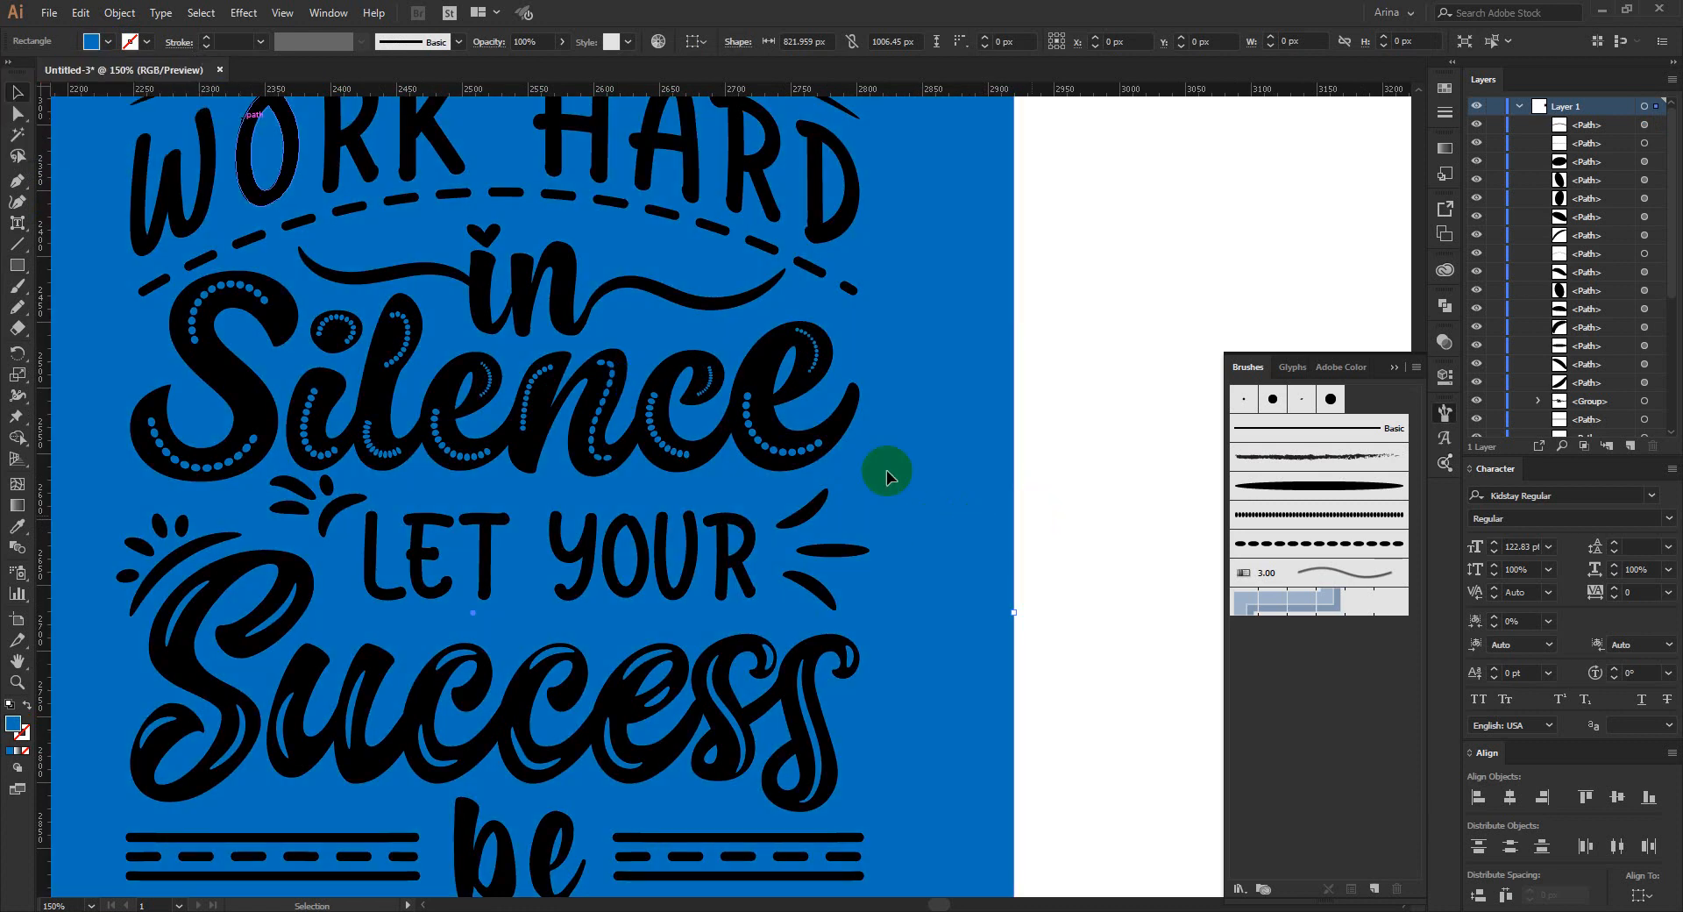
- Shift the background rectangle slightly so that it sits more evenly around the lettering
scroll(774, 426, "down", 1)
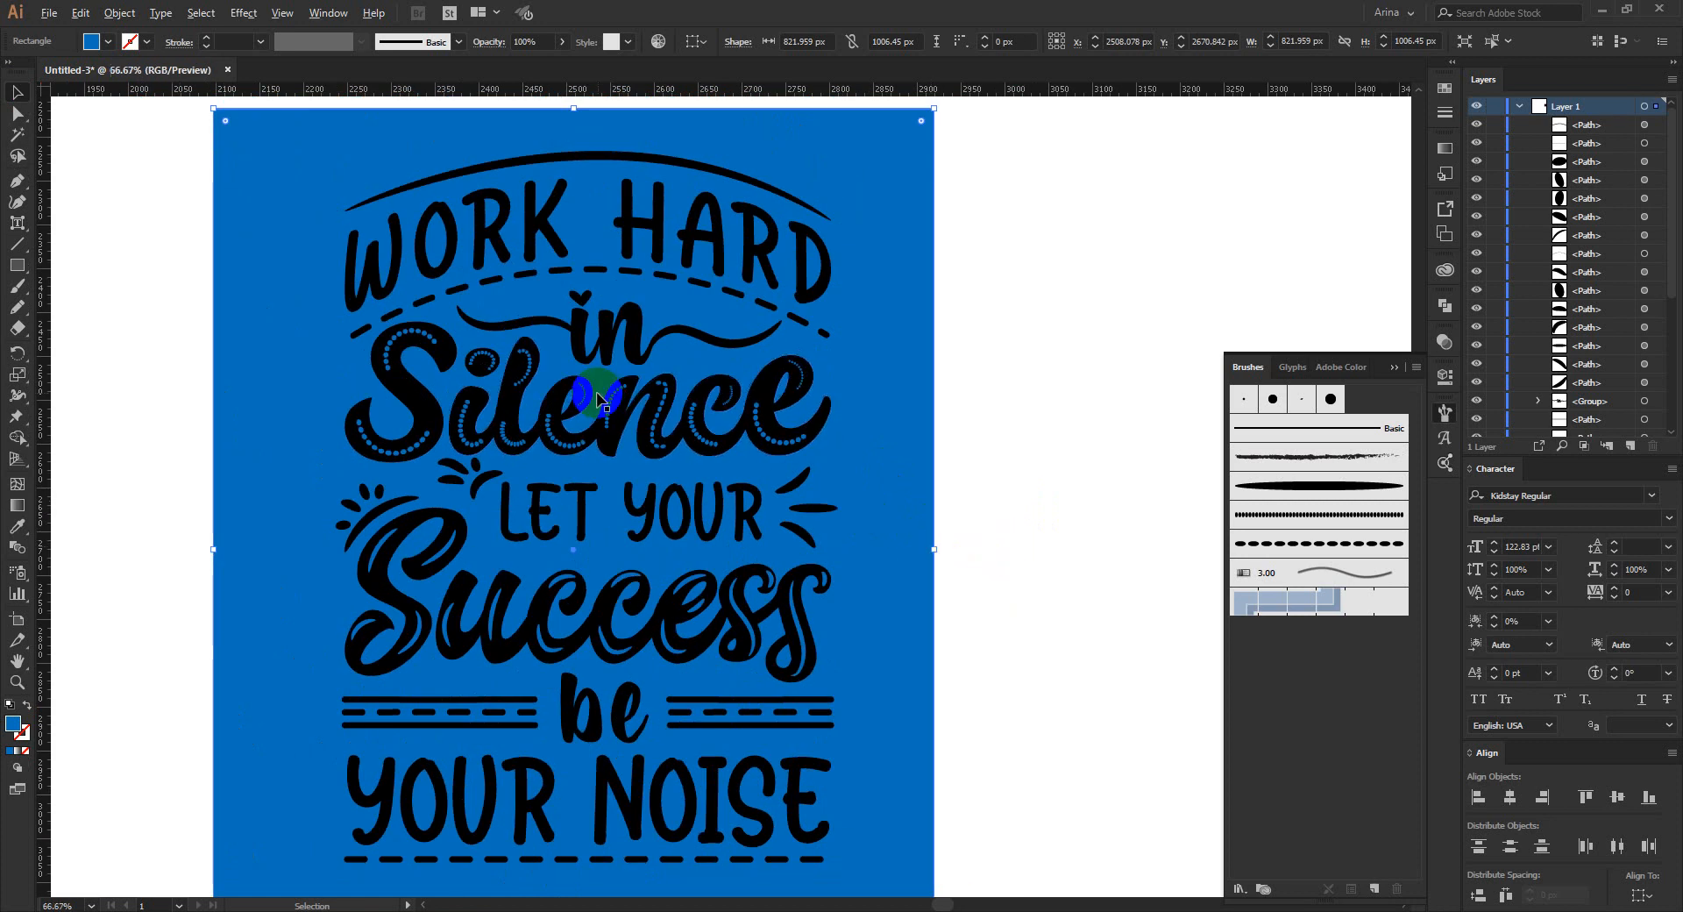
scroll(599, 390, "down", 1)
key("ctrl+2")
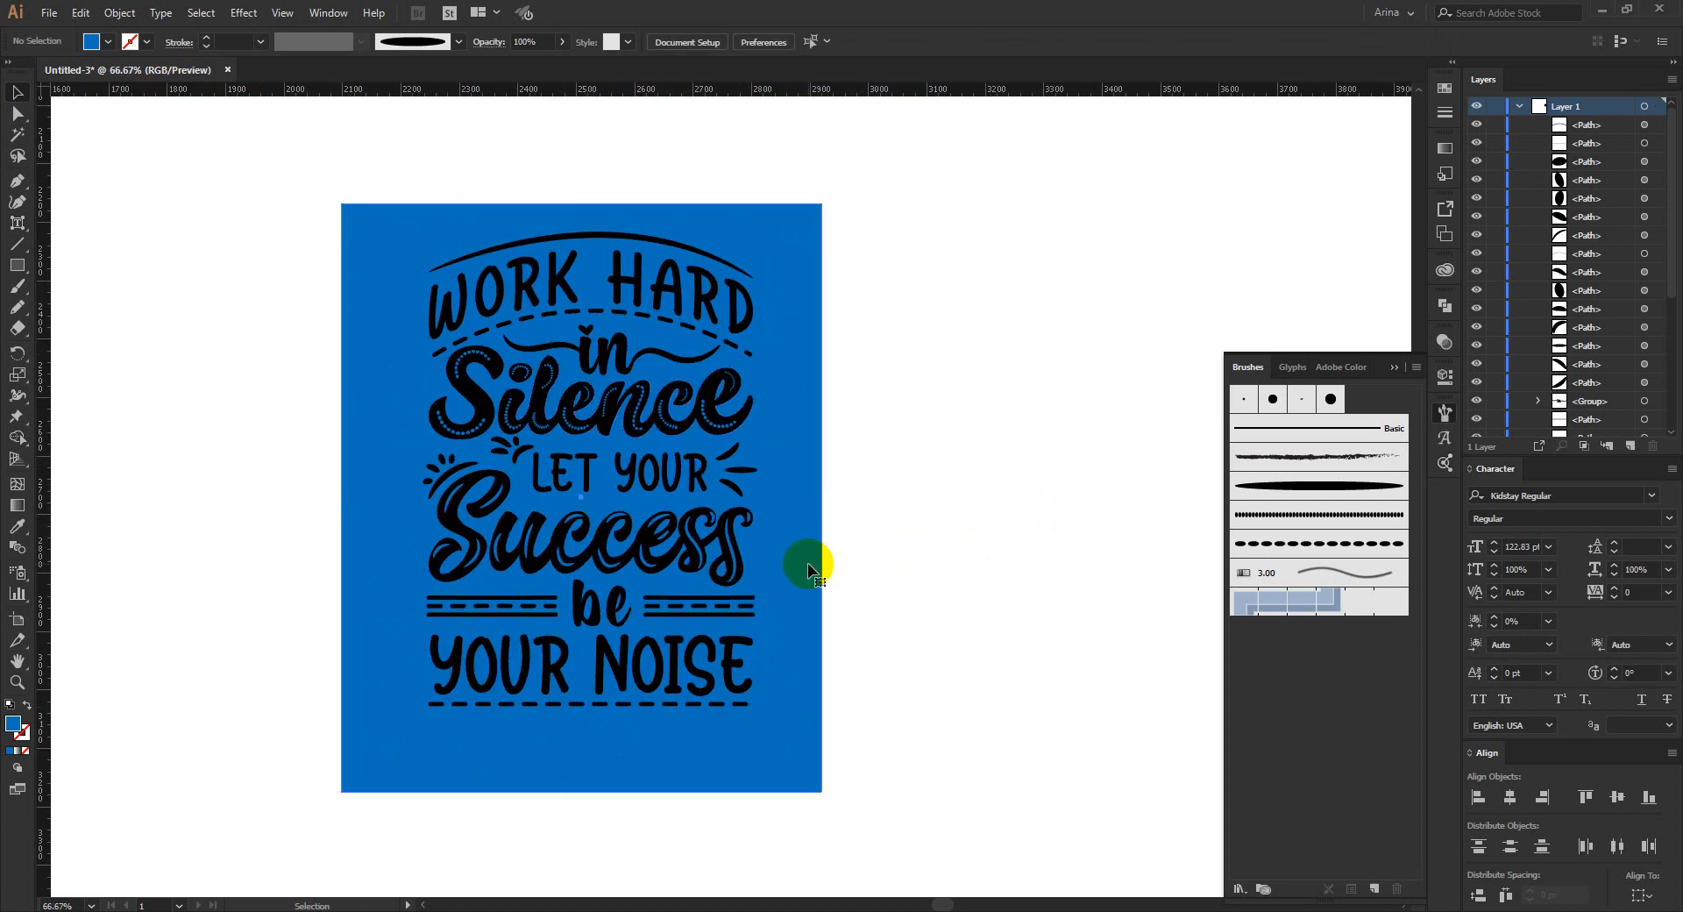
left_click(808, 572)
left_click_drag(810, 564, 830, 558)
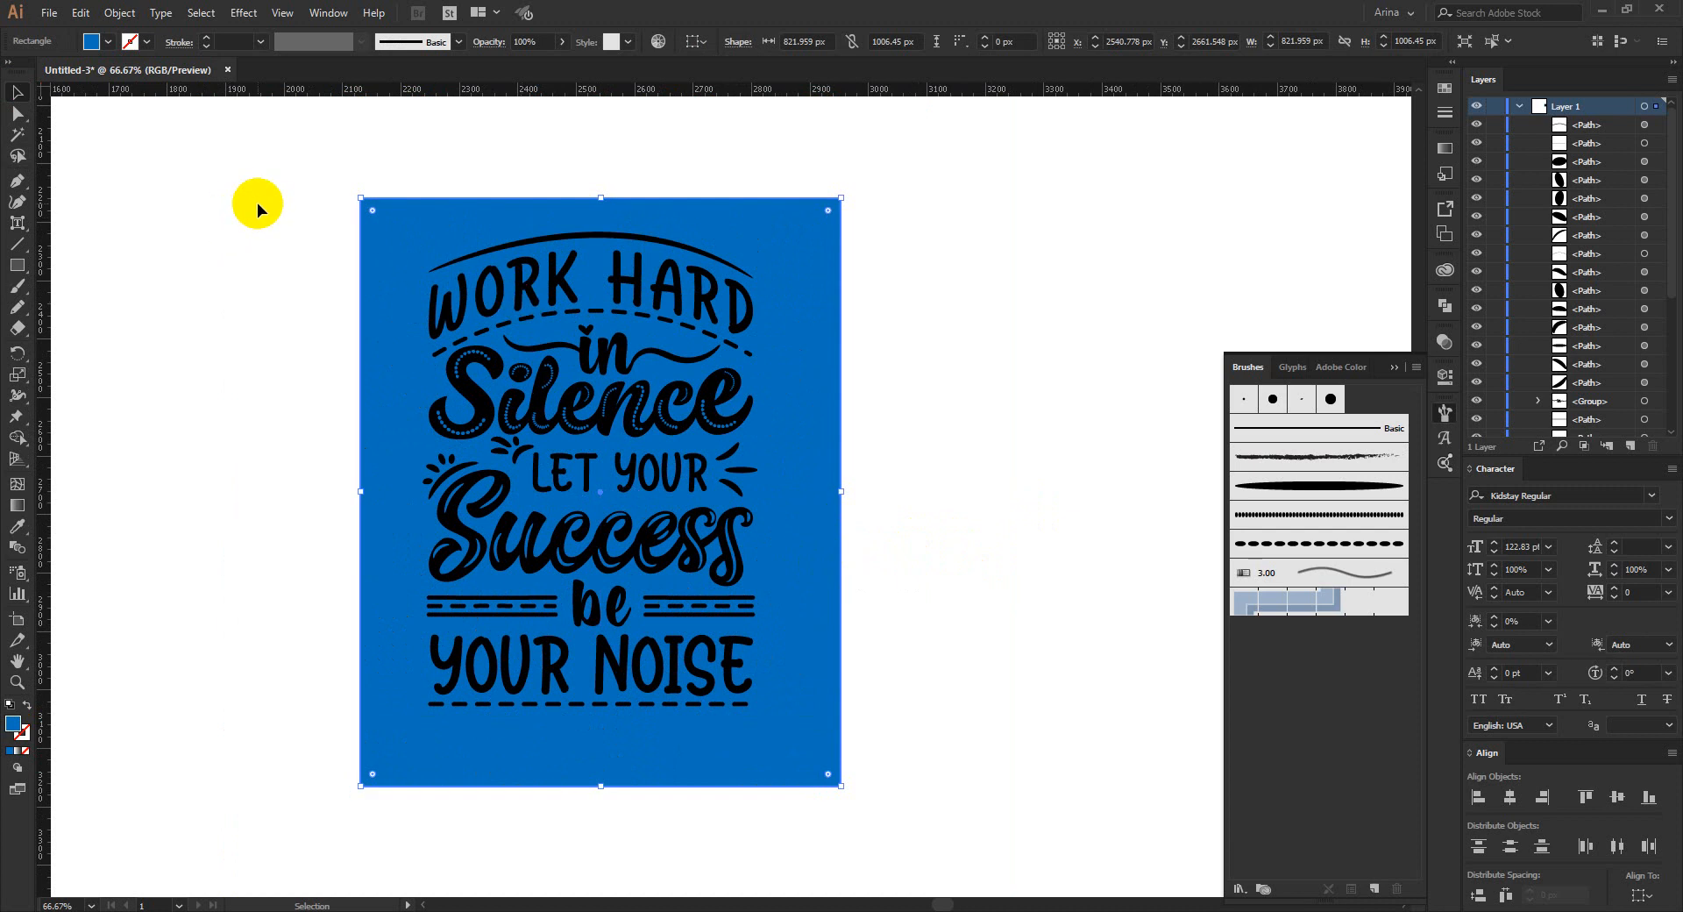
- Fill the background rectangle with medium gray and lock it
left_click(109, 41)
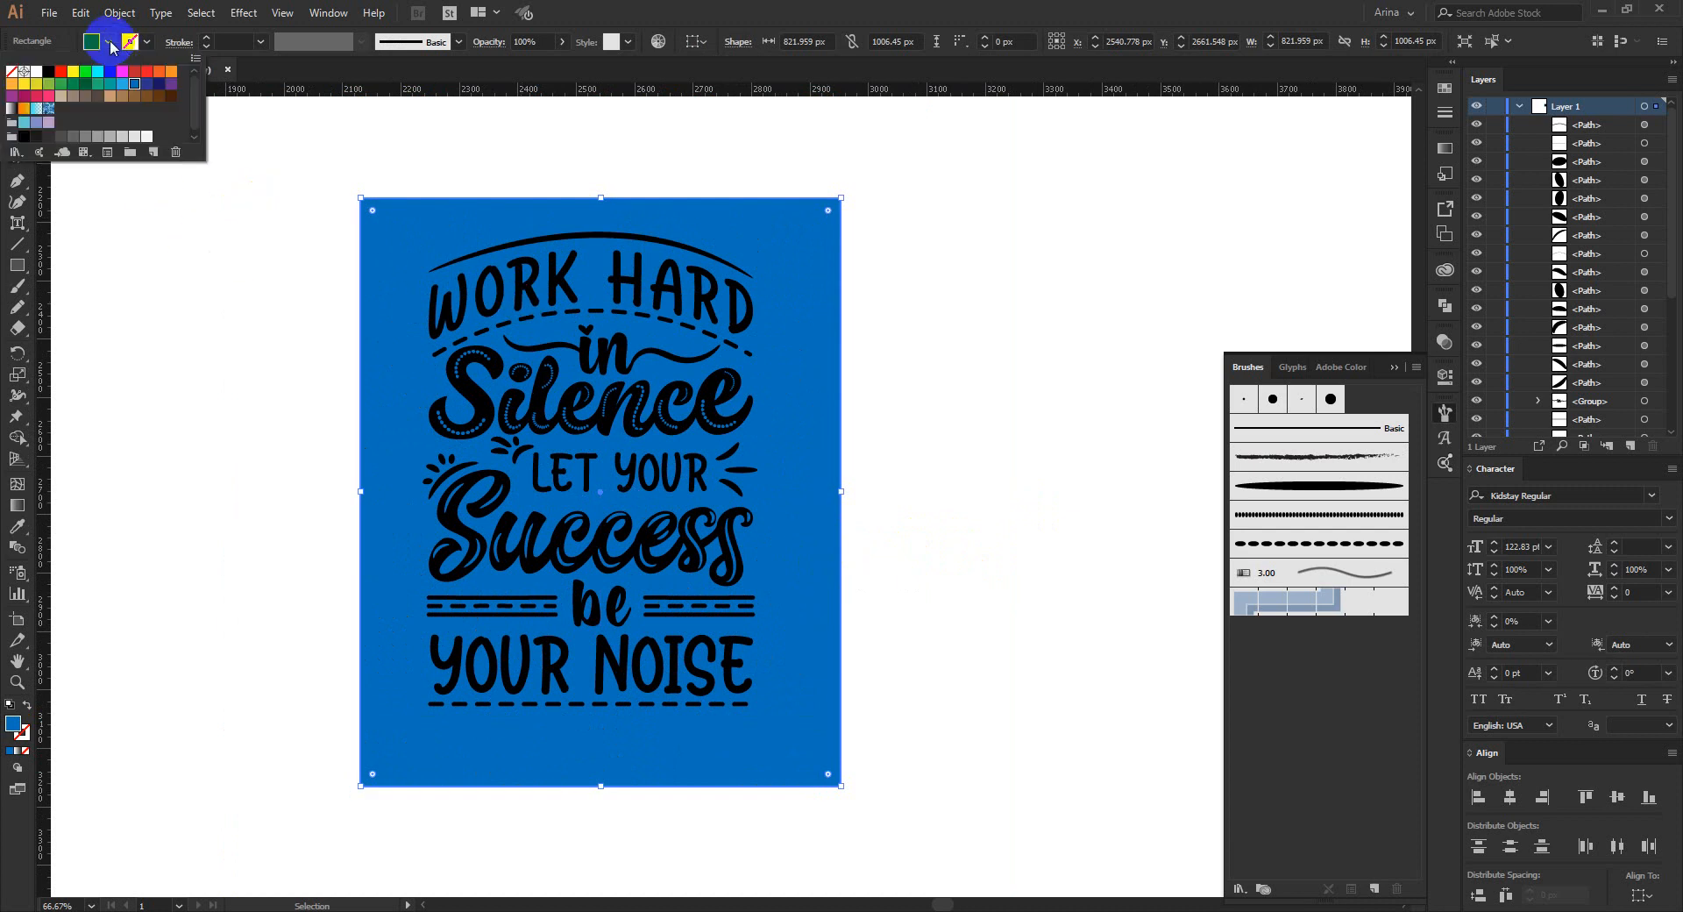
left_click(85, 136)
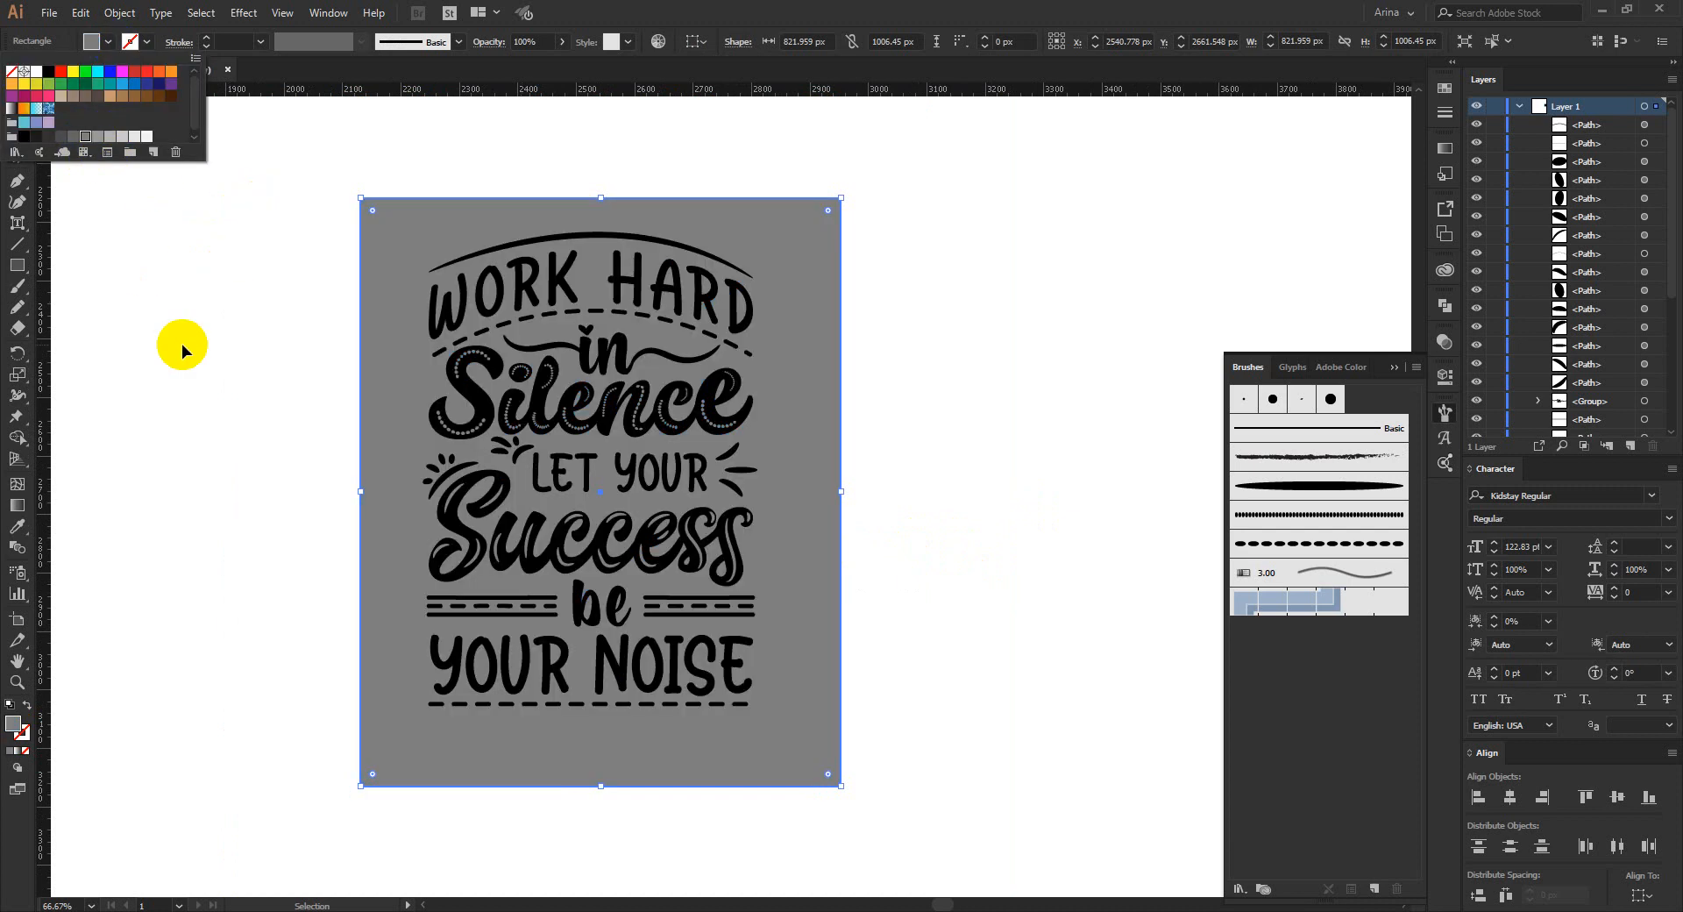
scroll(1642, 321, "down", 5)
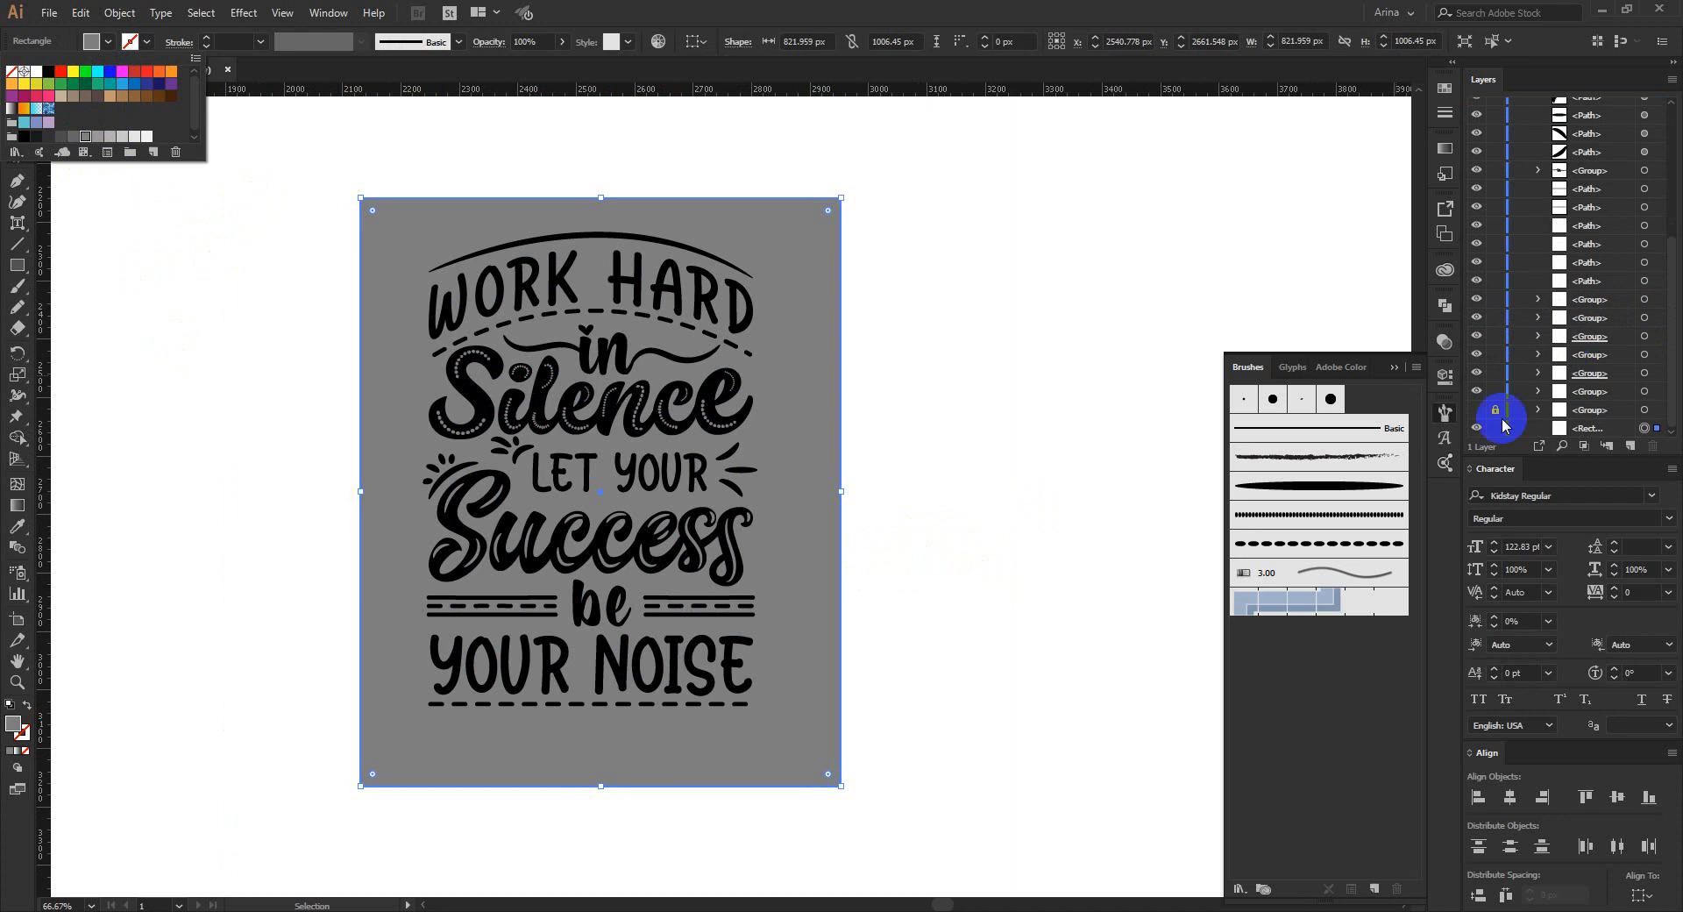
left_click(1501, 425)
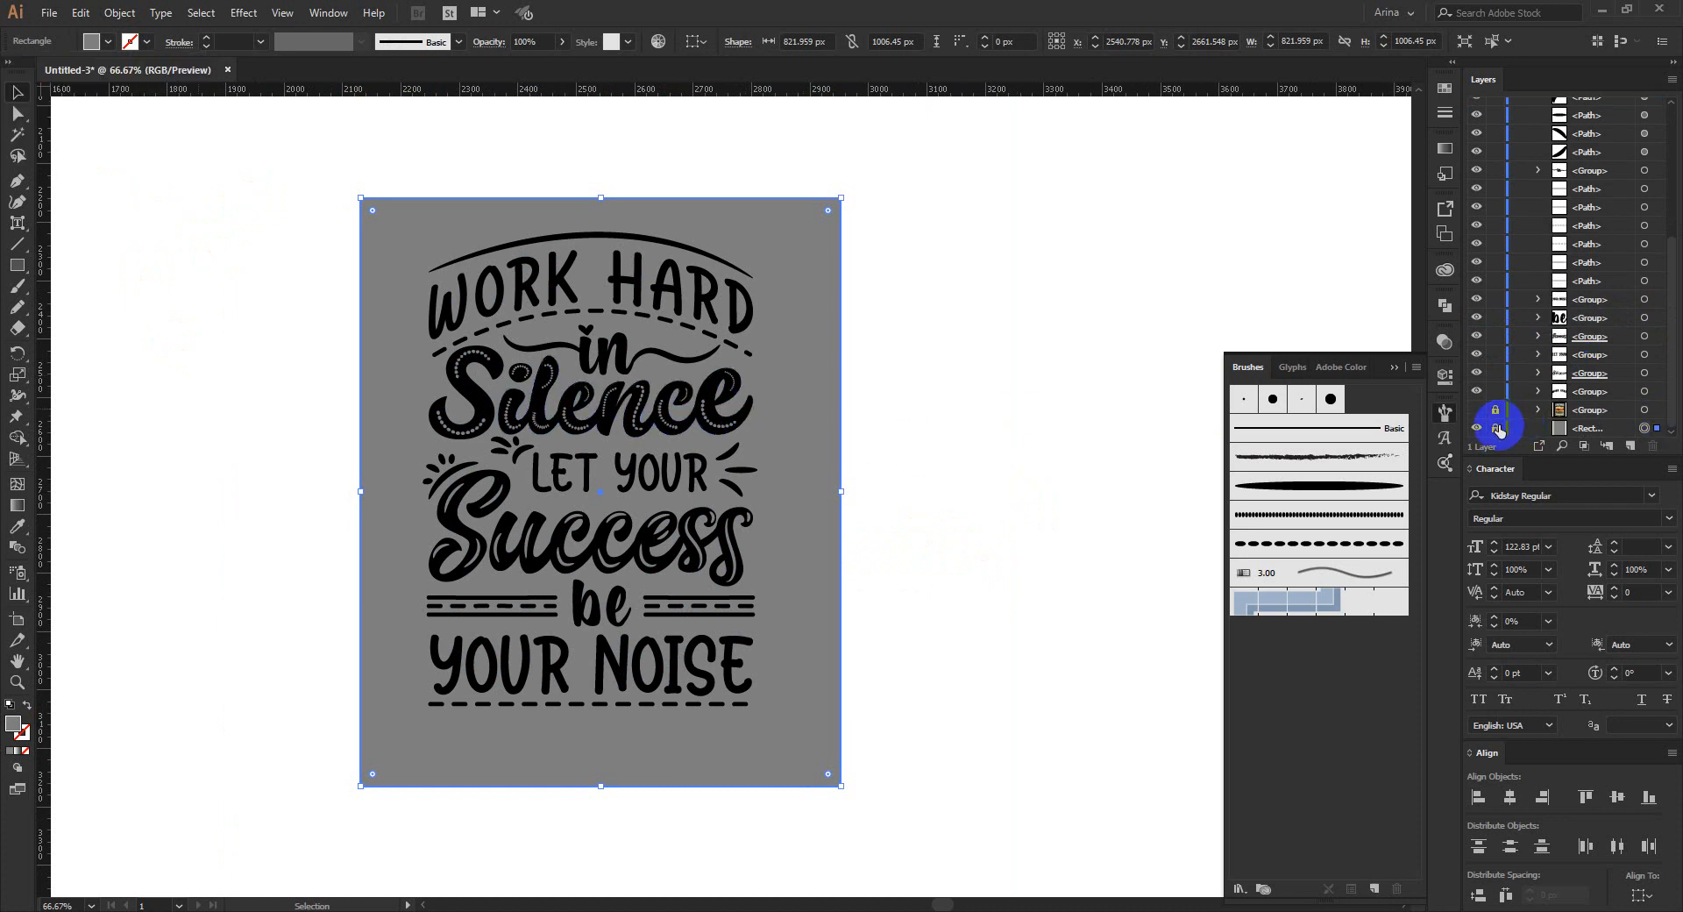
left_click(1497, 428)
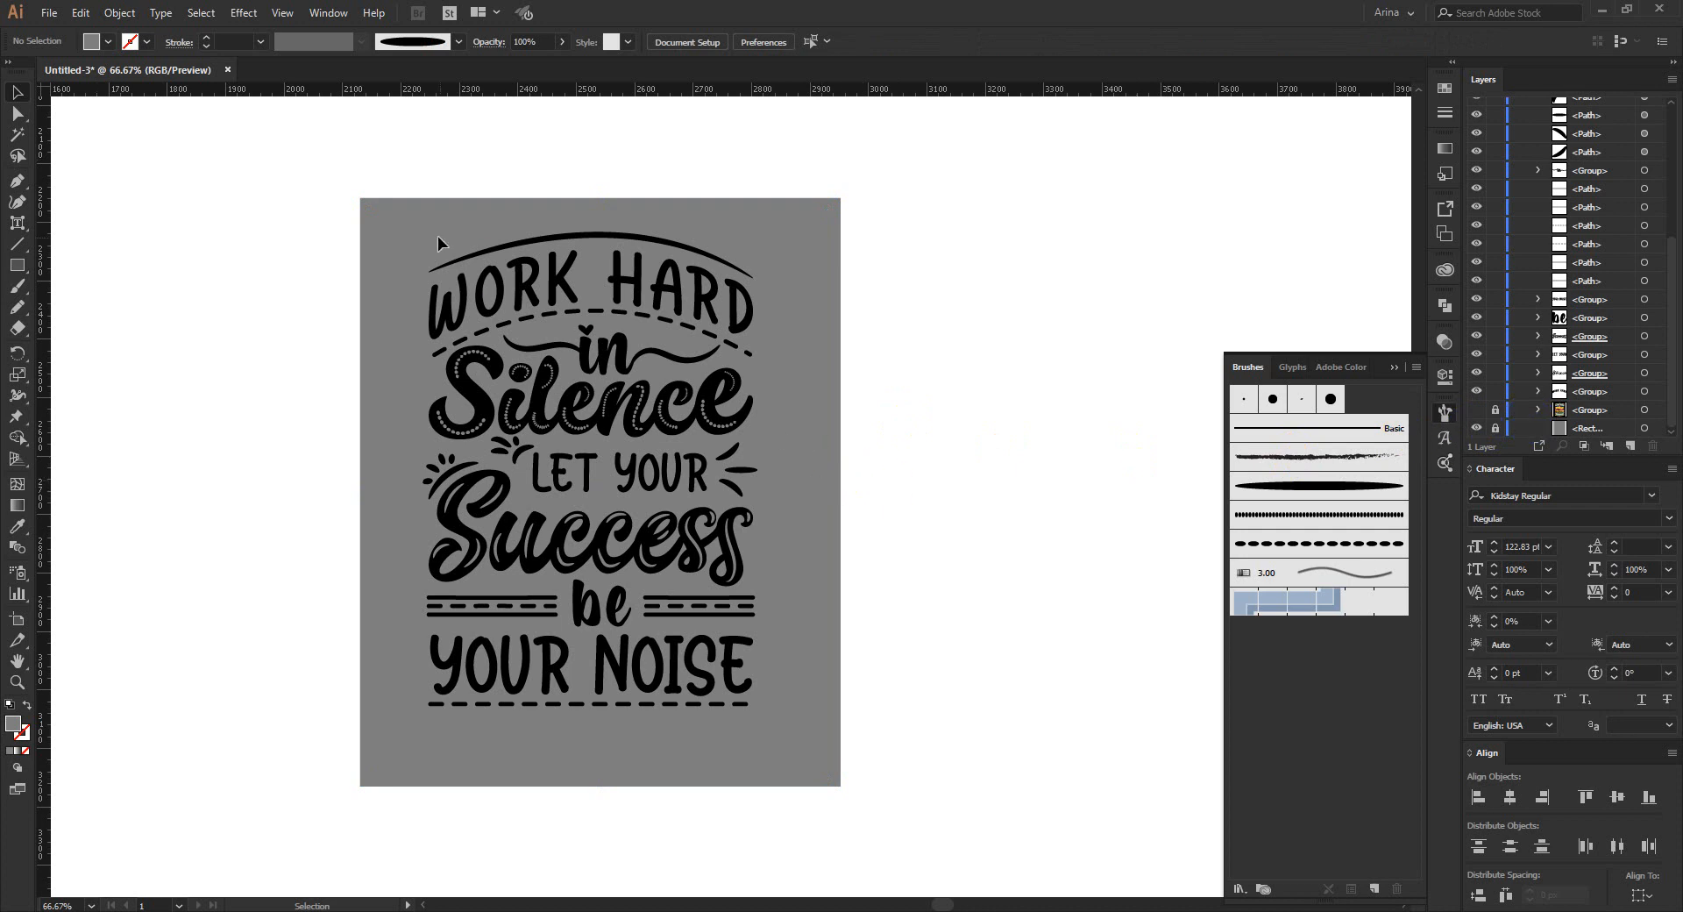
- Select all the lettering and ornaments, expand their appearance, and expand their fills and strokes
key("ctrl+a")
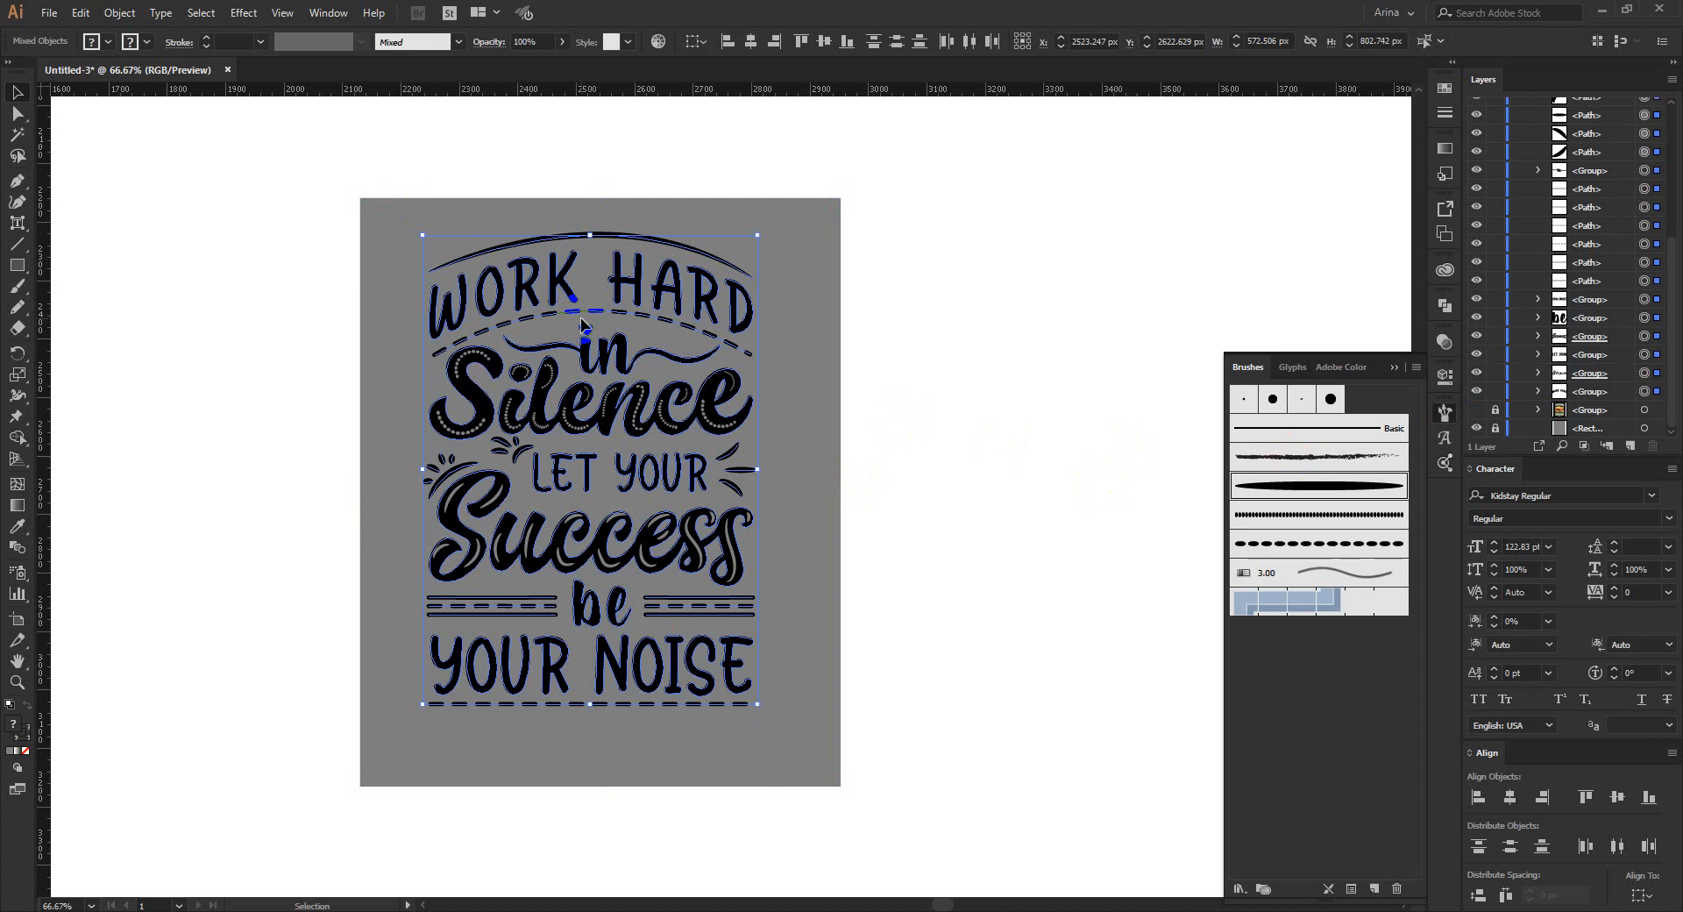
left_click(119, 13)
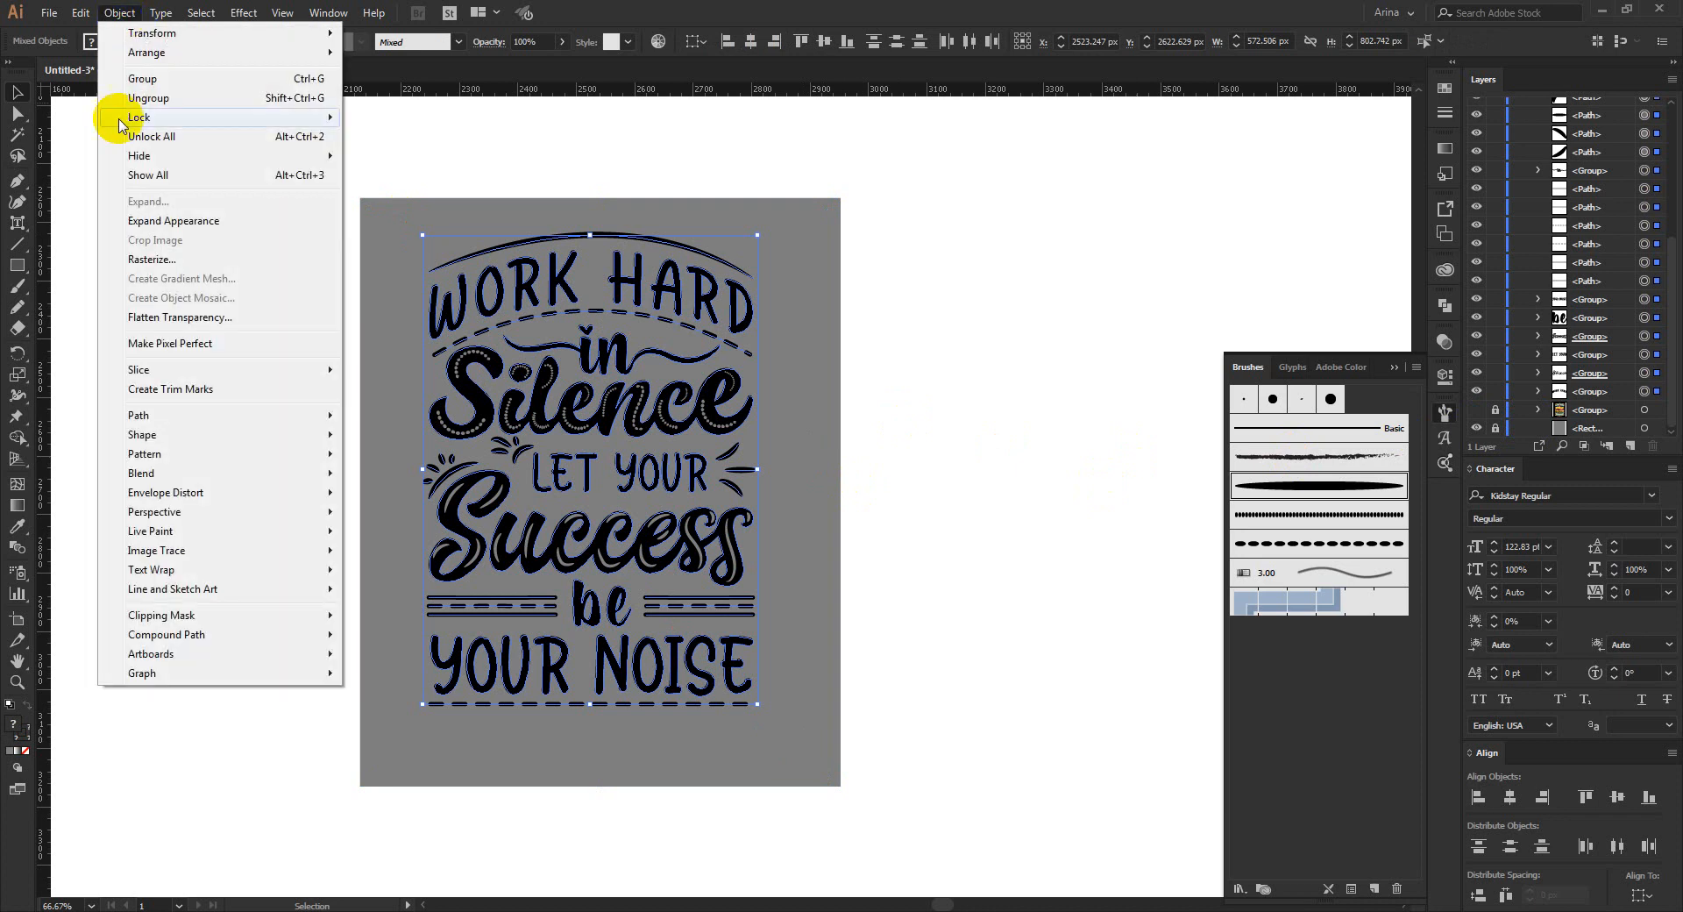
left_click(143, 221)
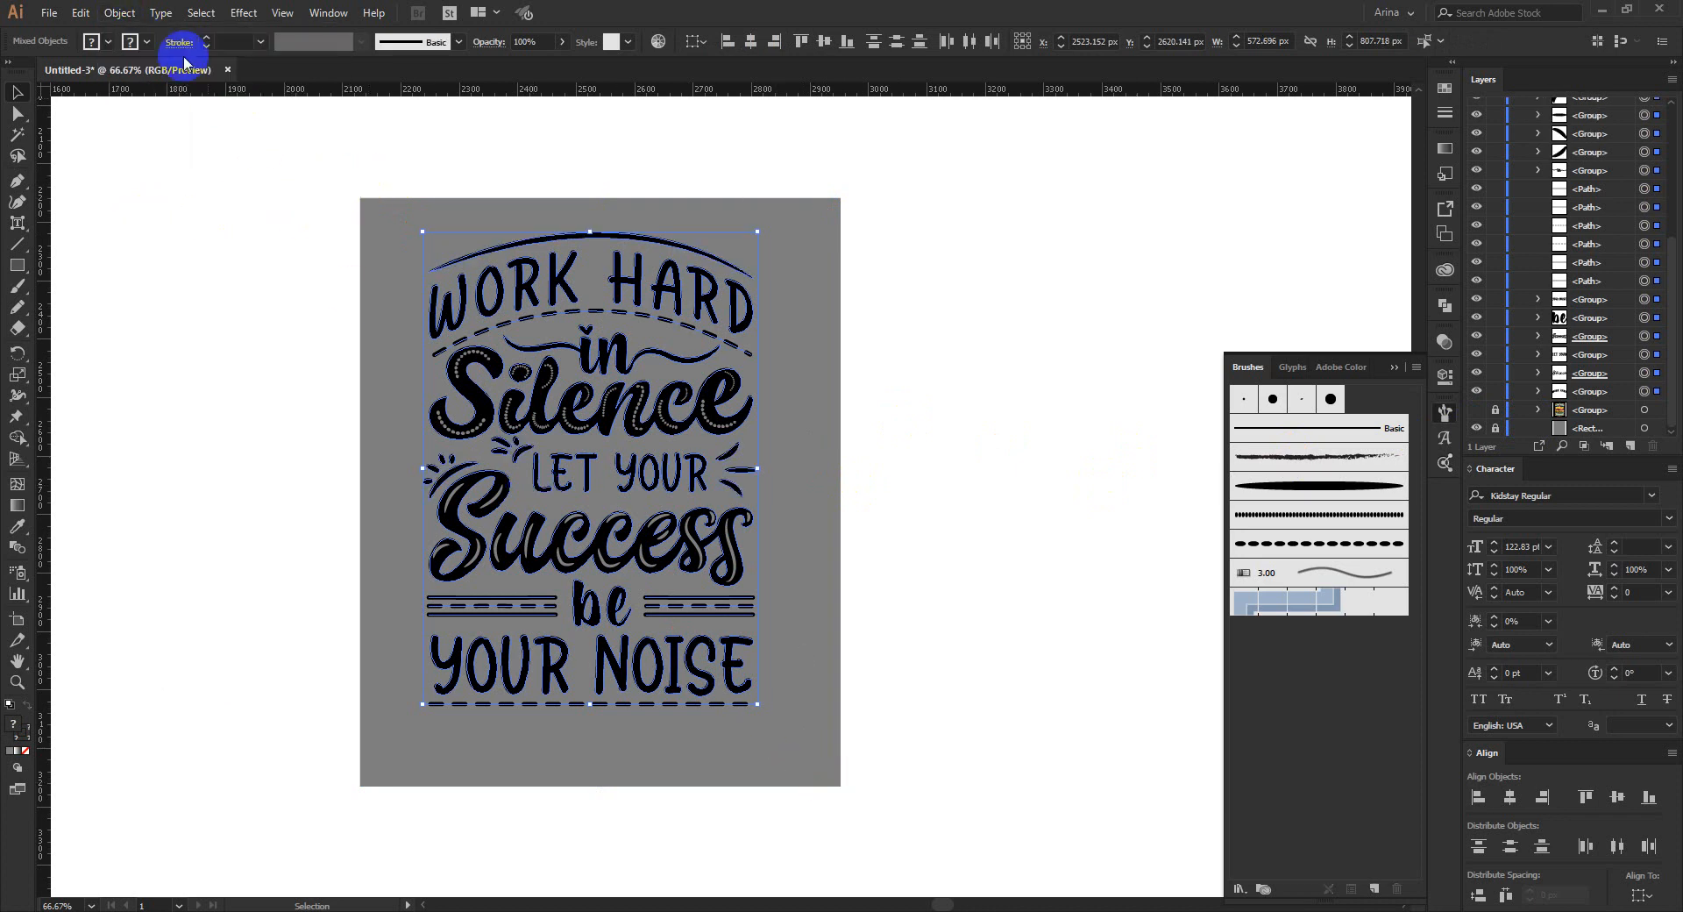
left_click(119, 12)
left_click(147, 204)
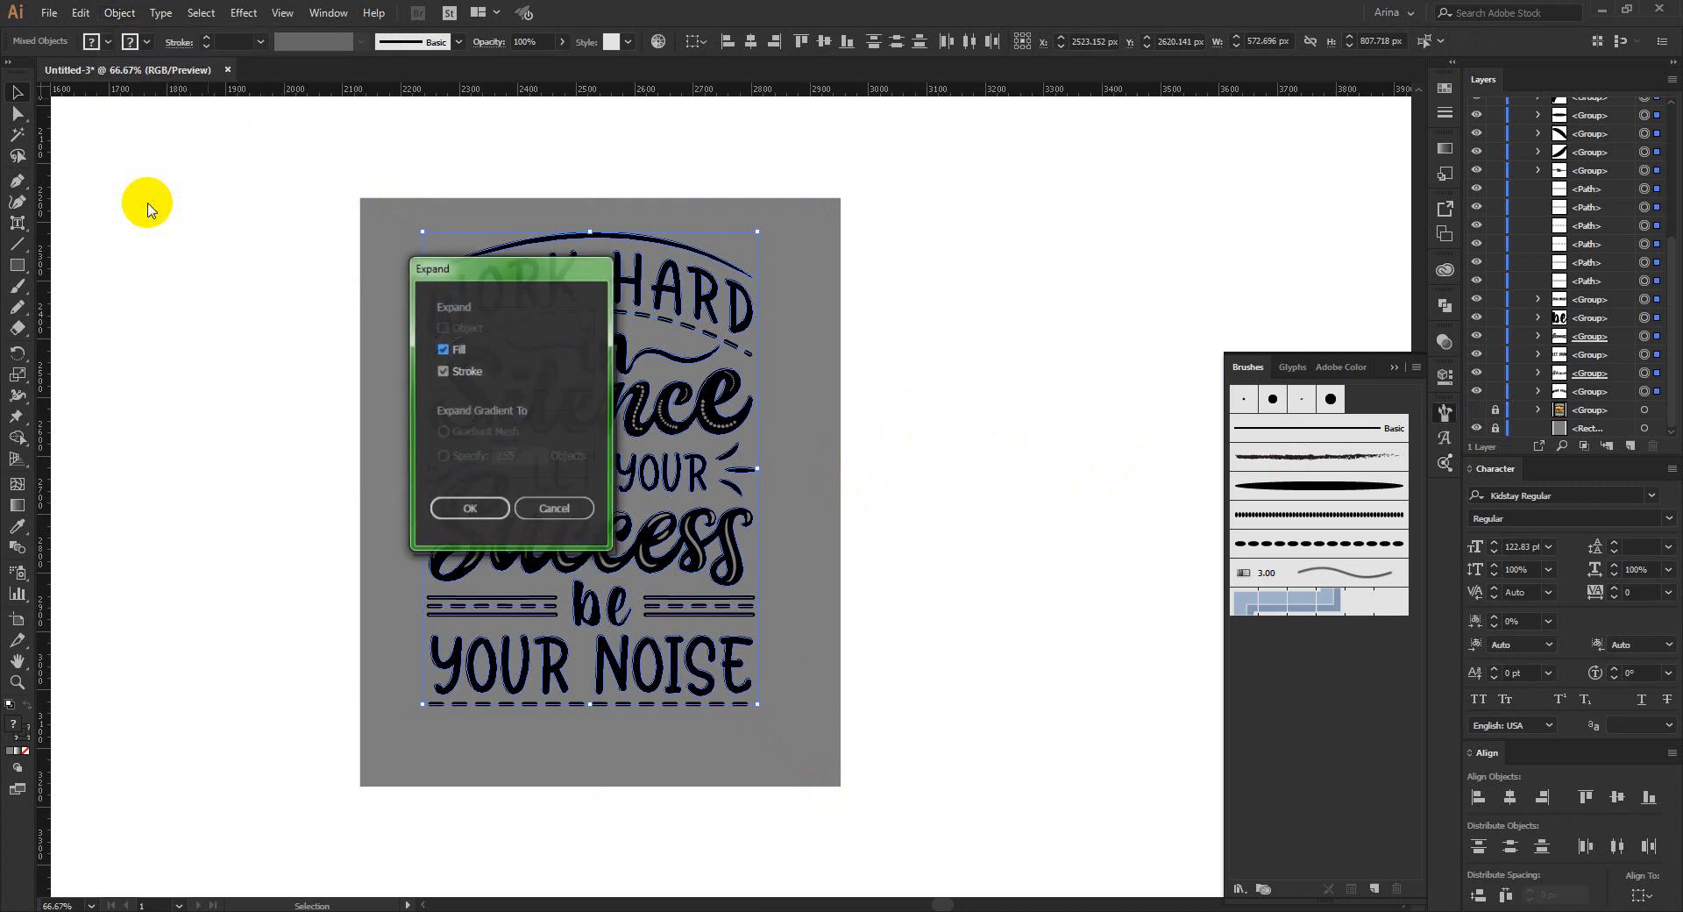
left_click(465, 506)
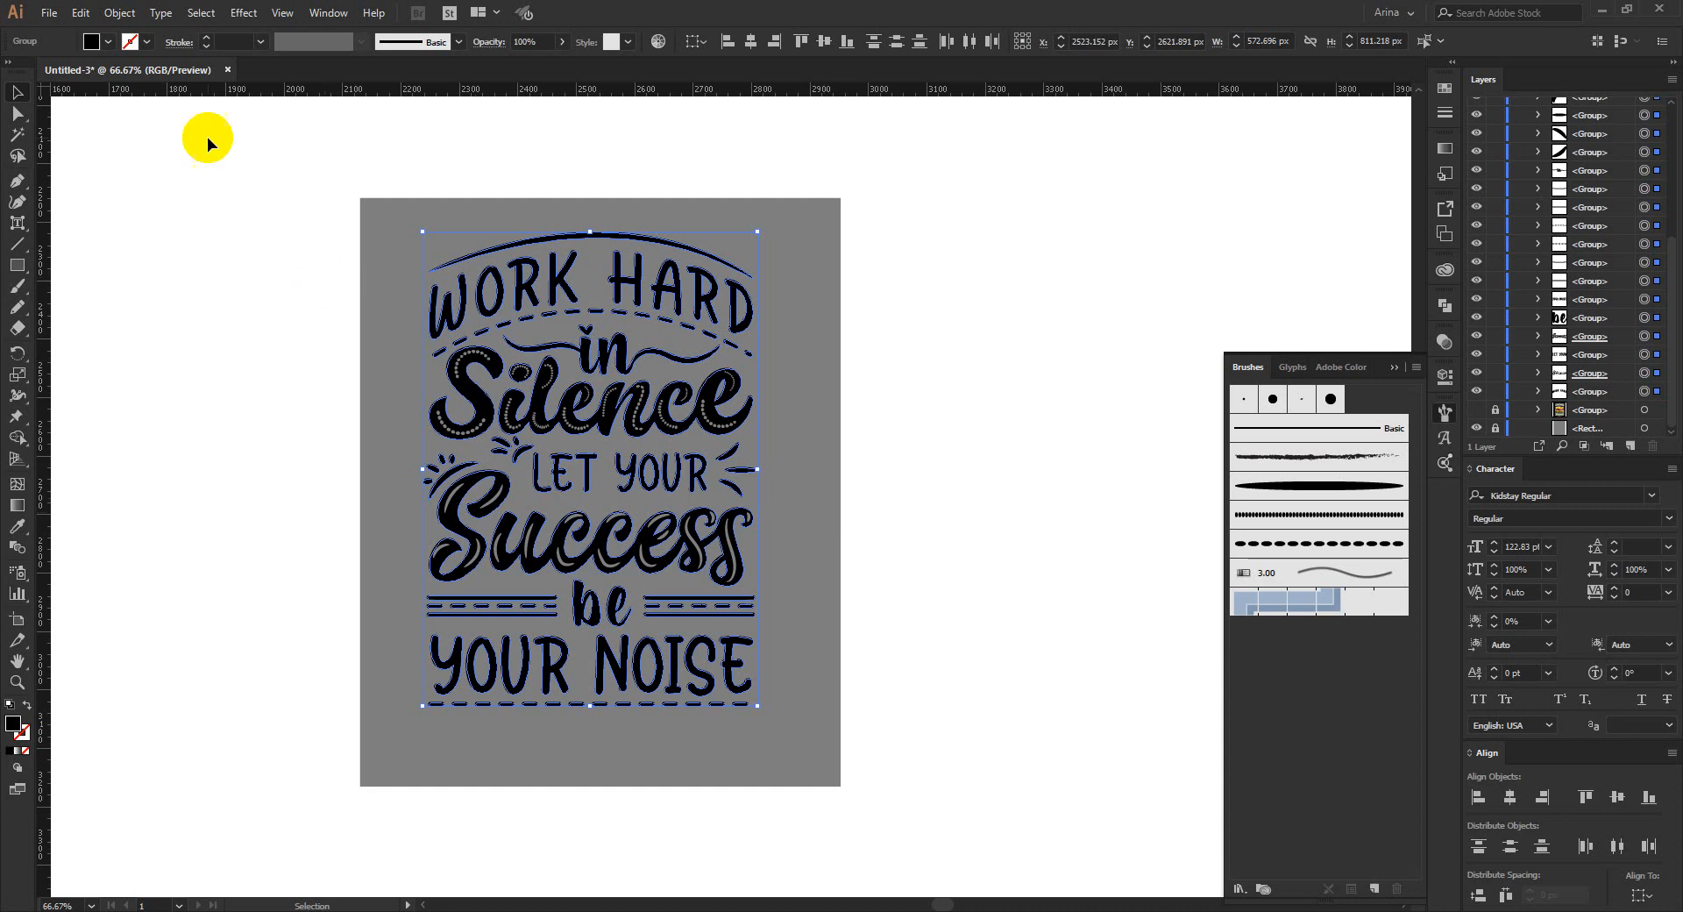
- Fill all the expanded lettering and ornaments with red and deselect them
left_click(108, 43)
left_click(130, 79)
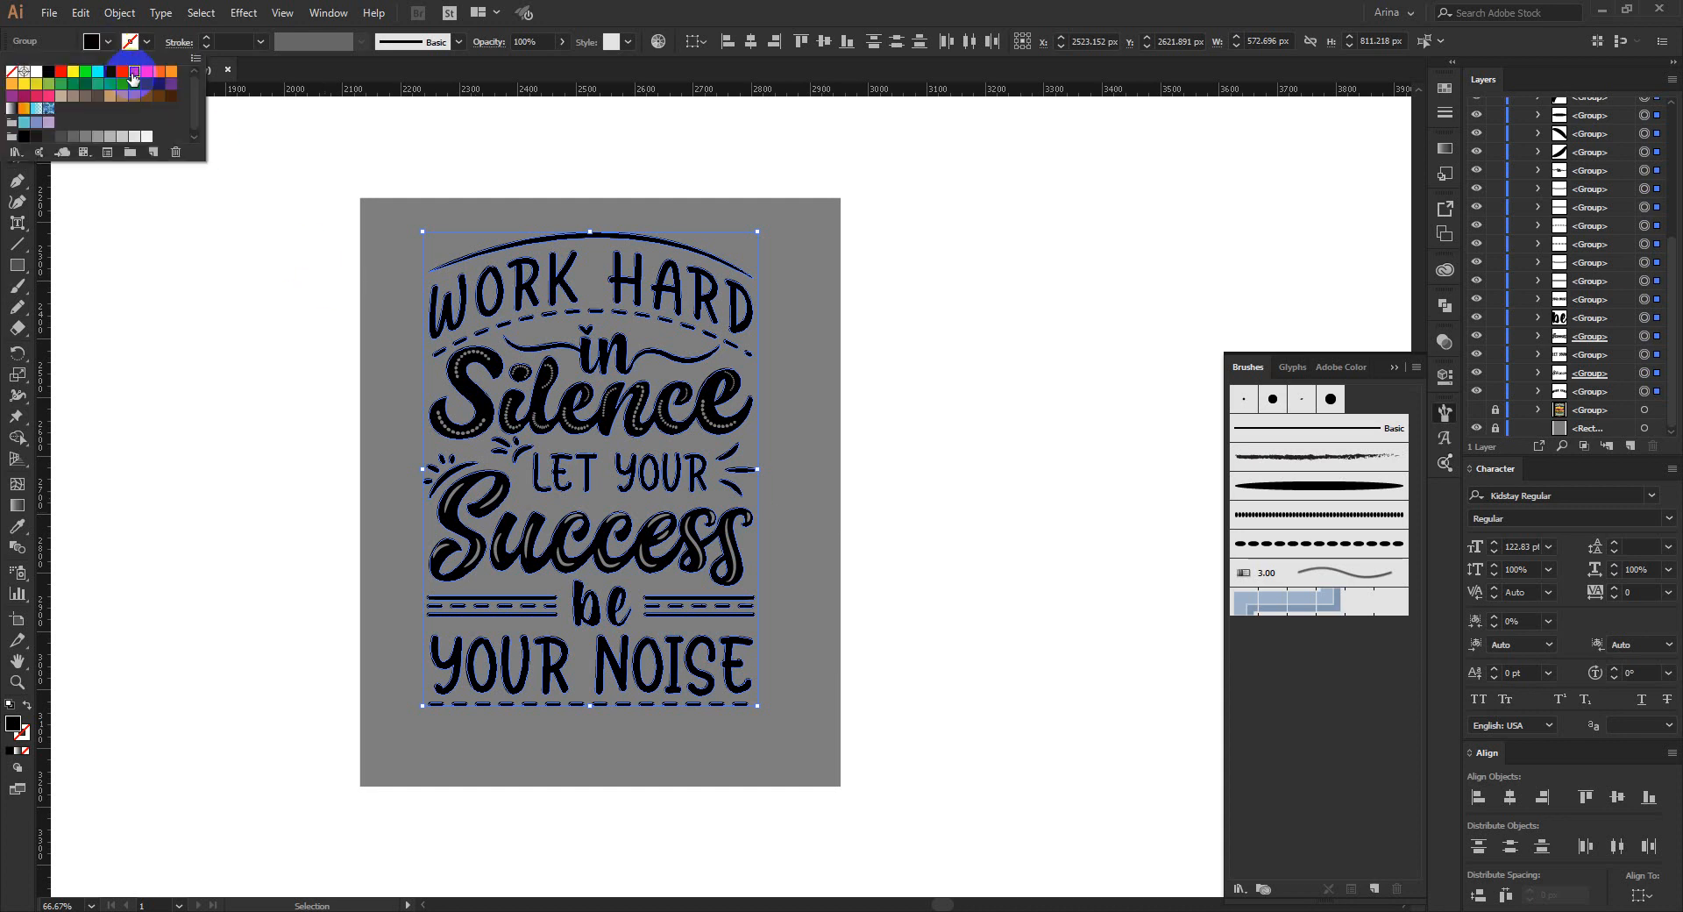
left_click(131, 77)
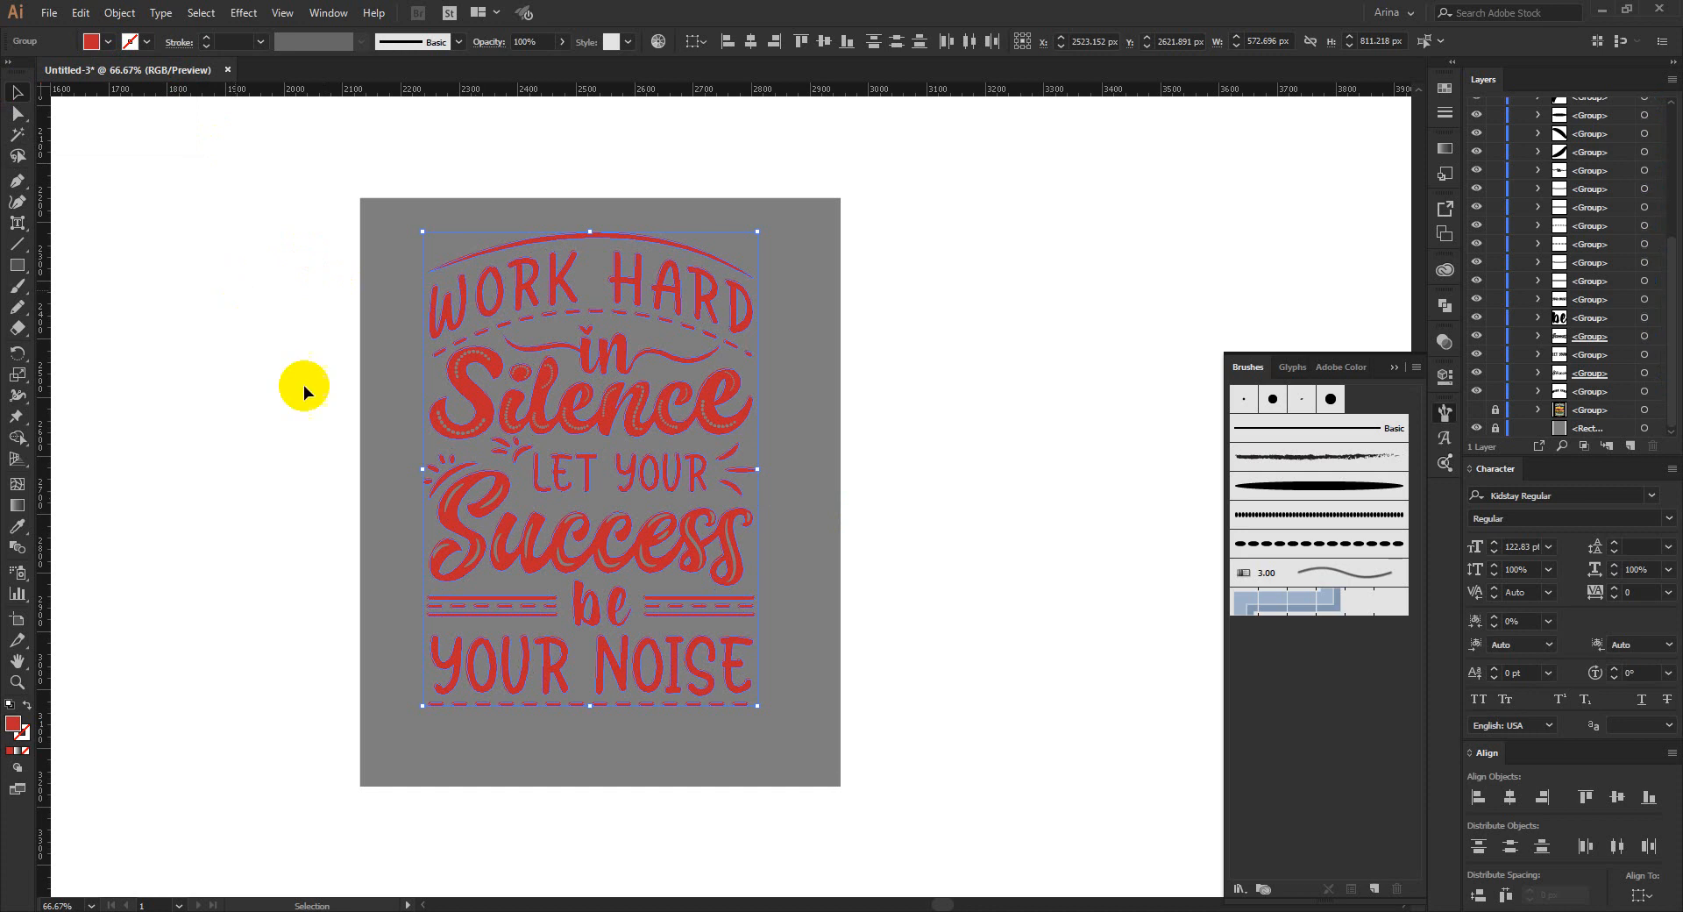
left_click(337, 405)
scroll(502, 425, "up", 1)
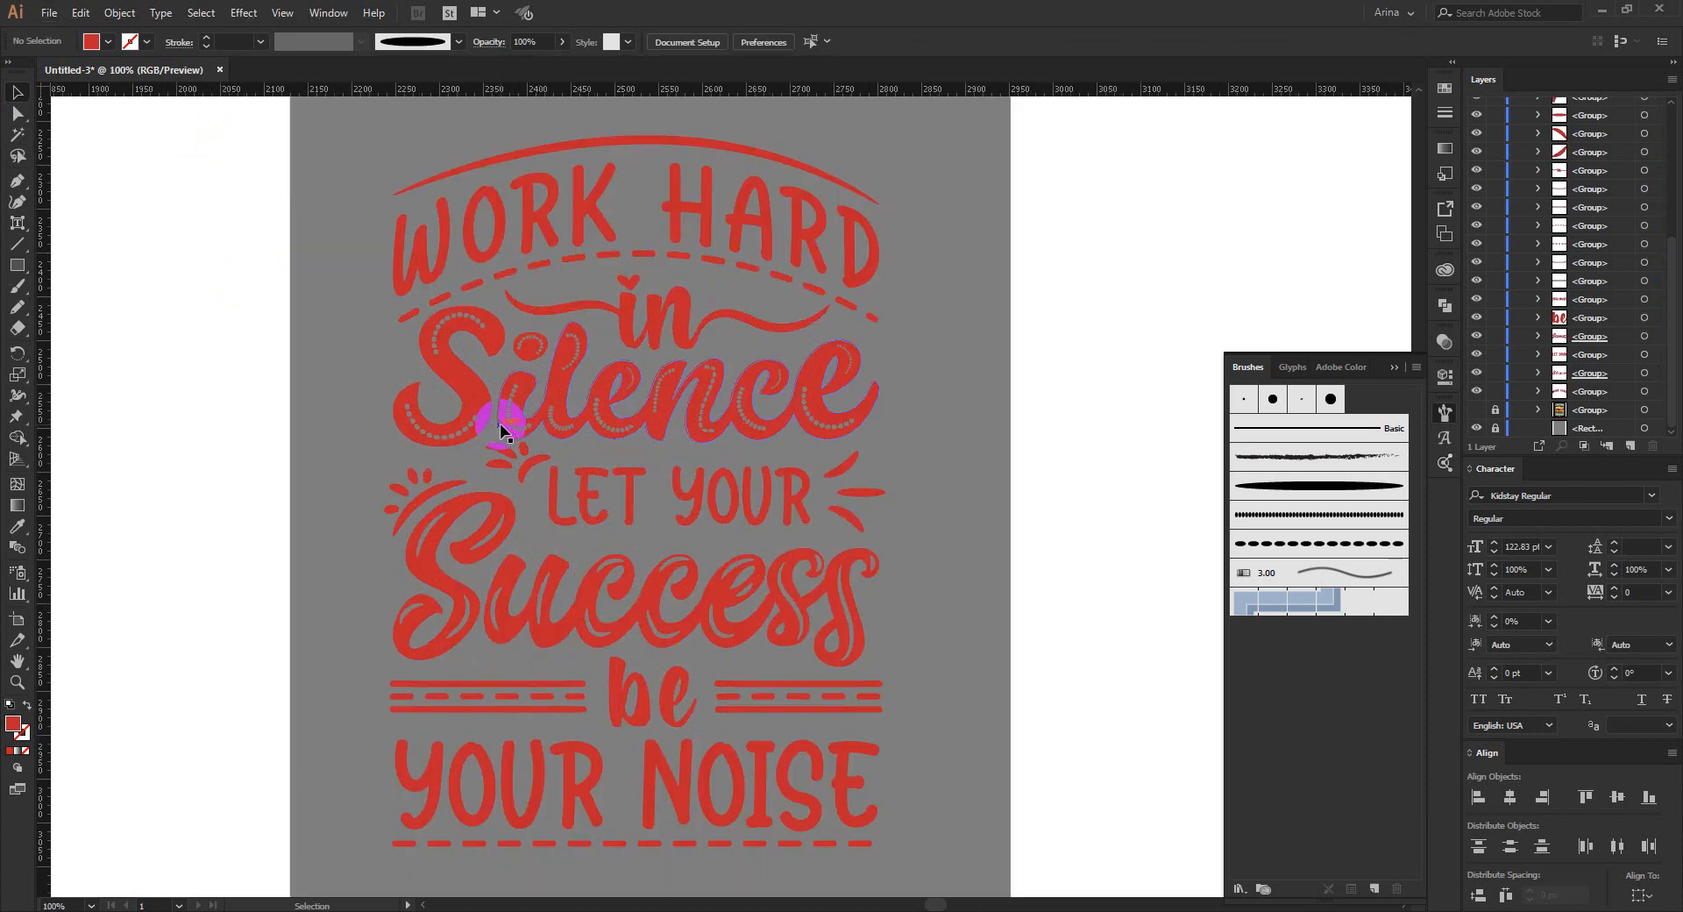
- Recolour the words "Silence" and "Success" with the yellow of the Checked Baggage colour theme
left_click(1443, 465)
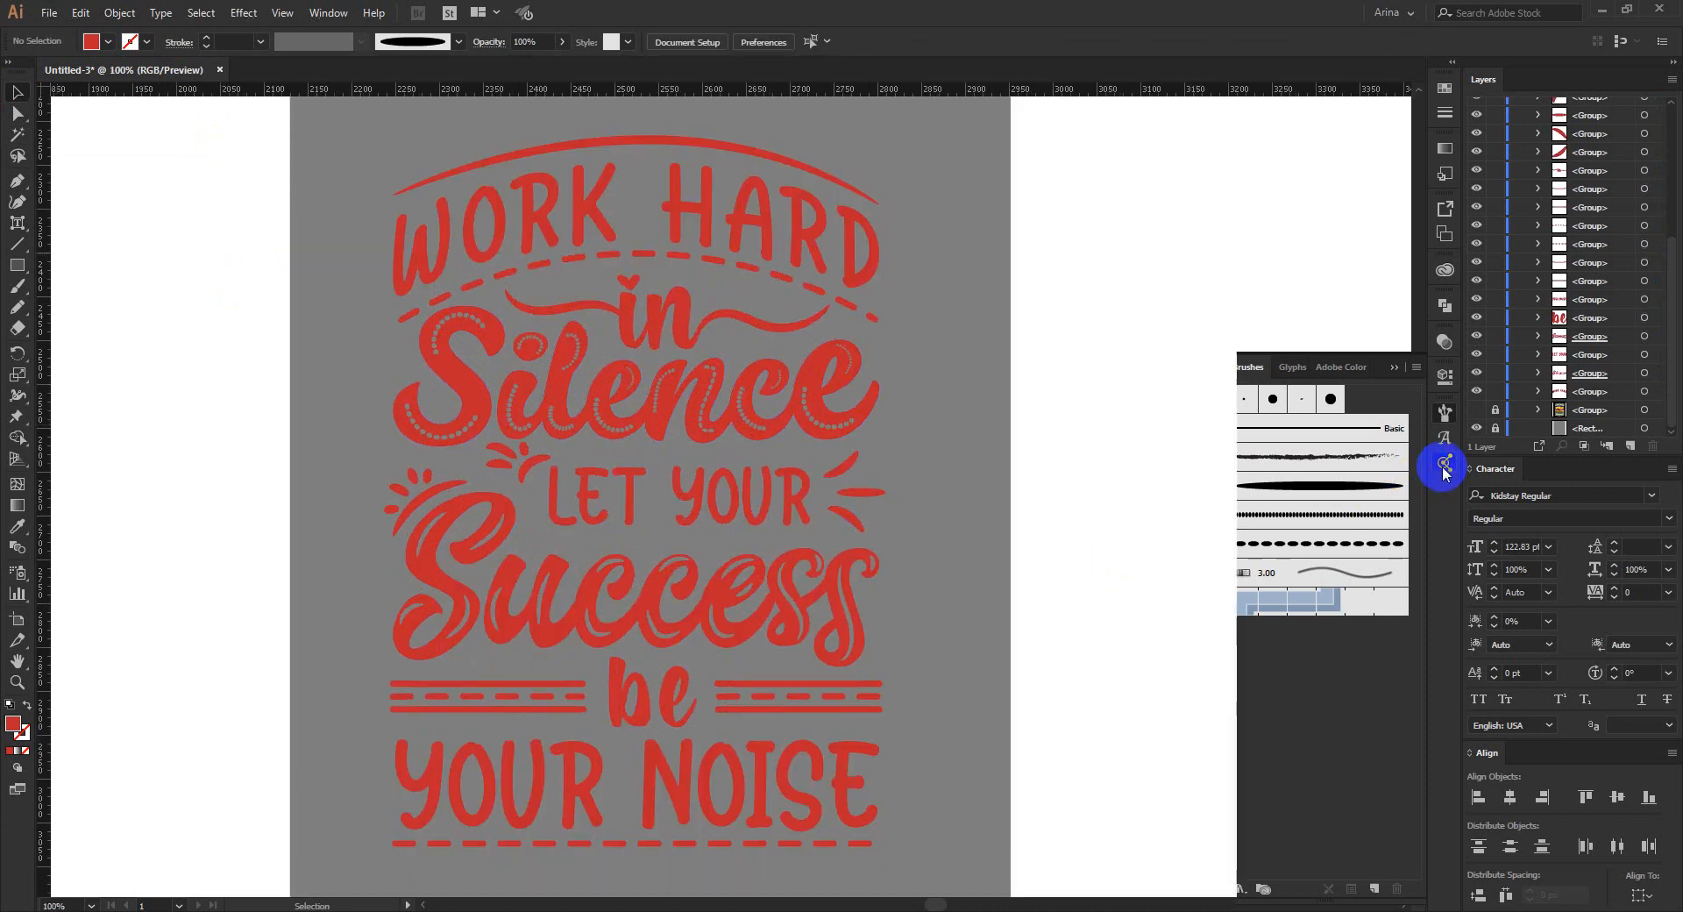
left_click(765, 419)
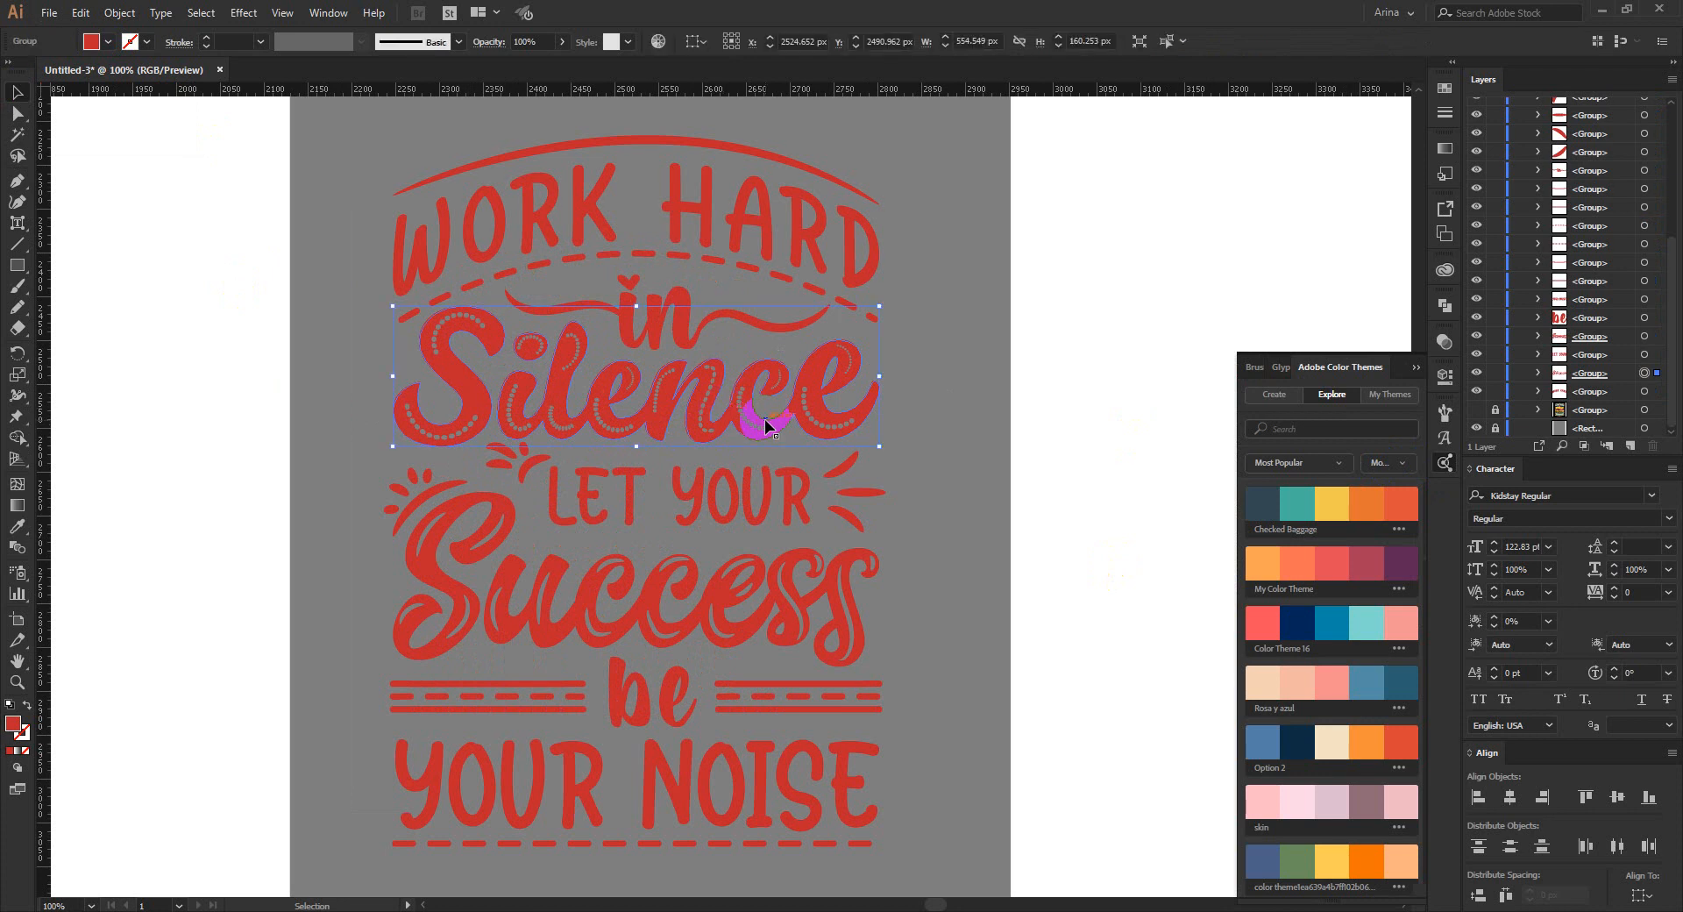
left_click(798, 562, "shift")
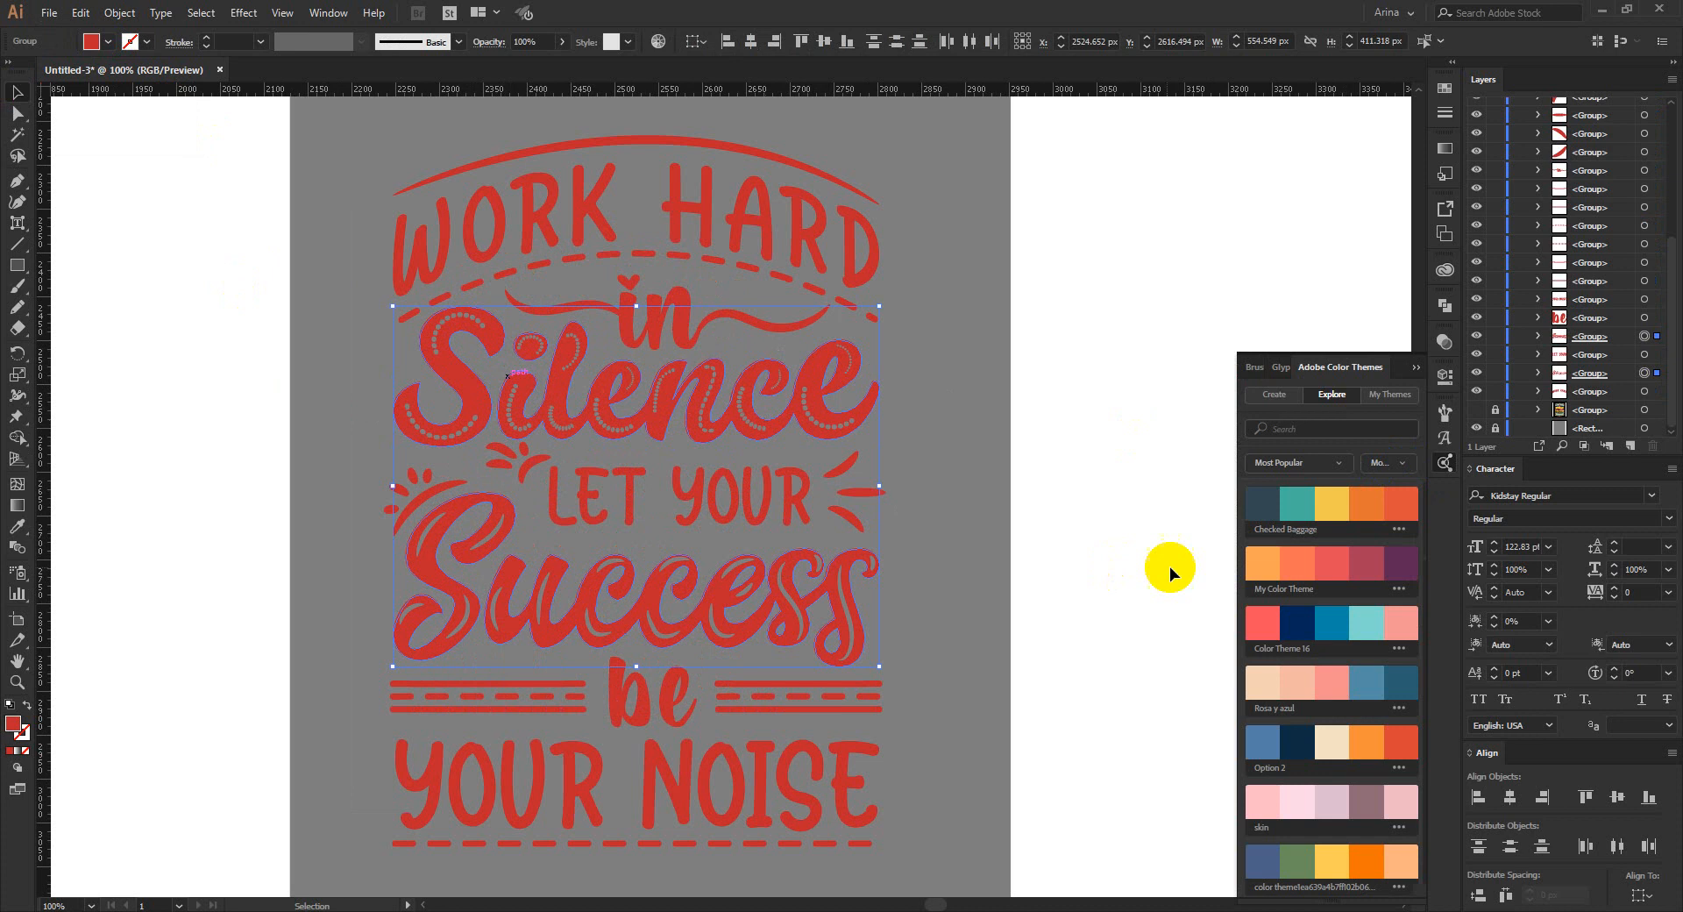
left_click(1333, 503)
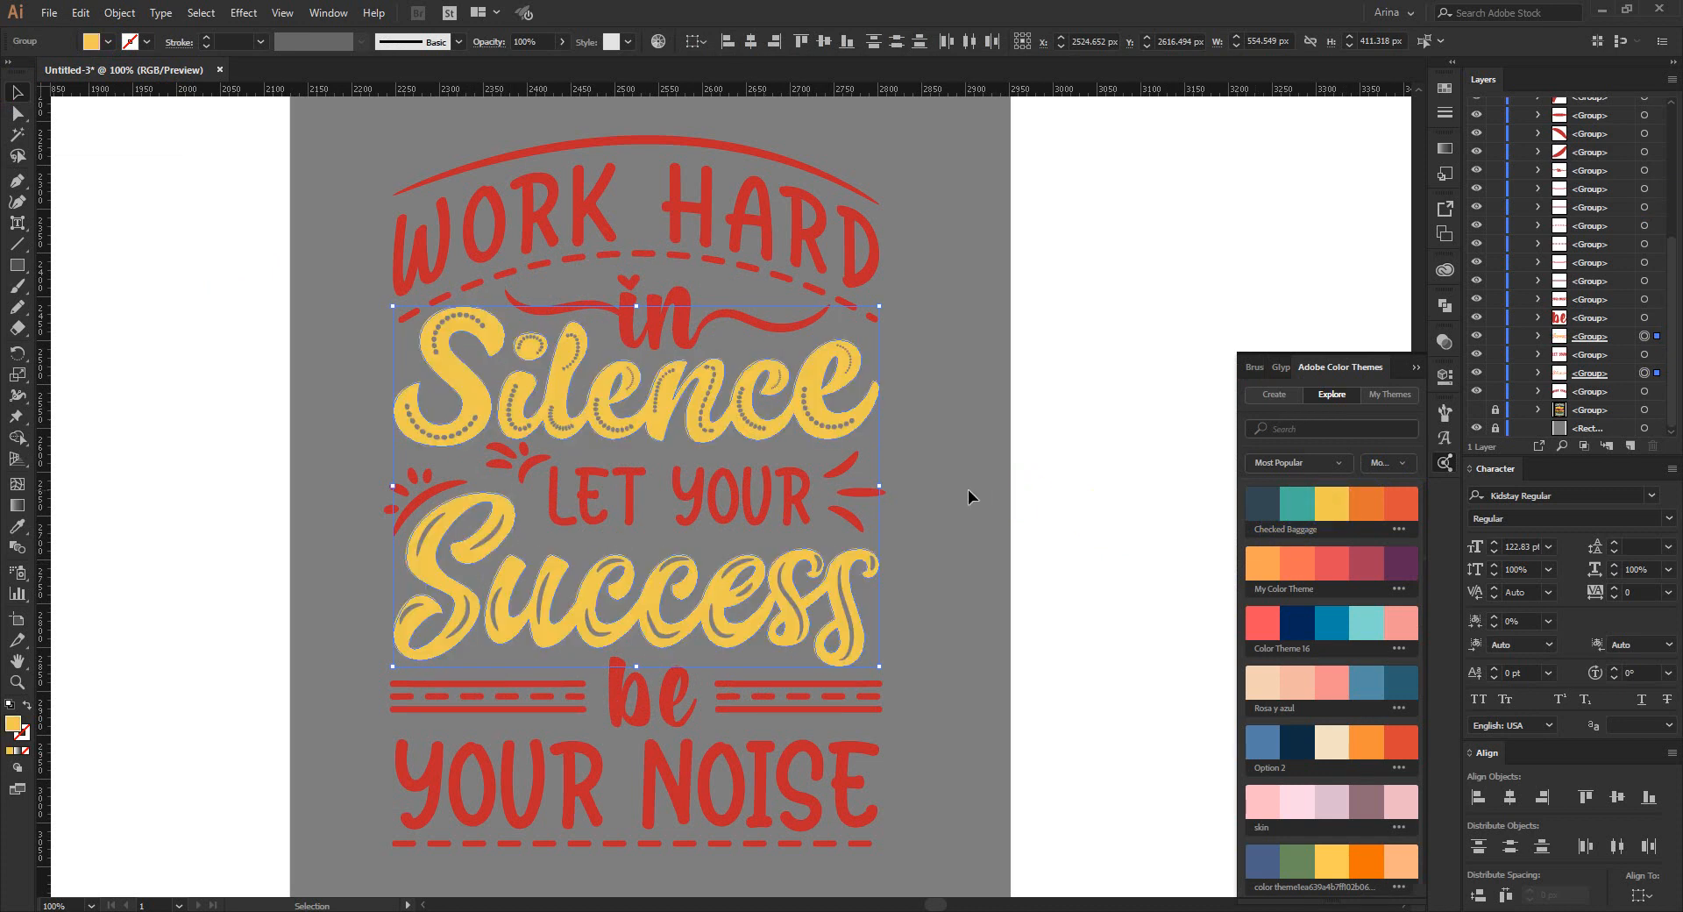
left_click(873, 440)
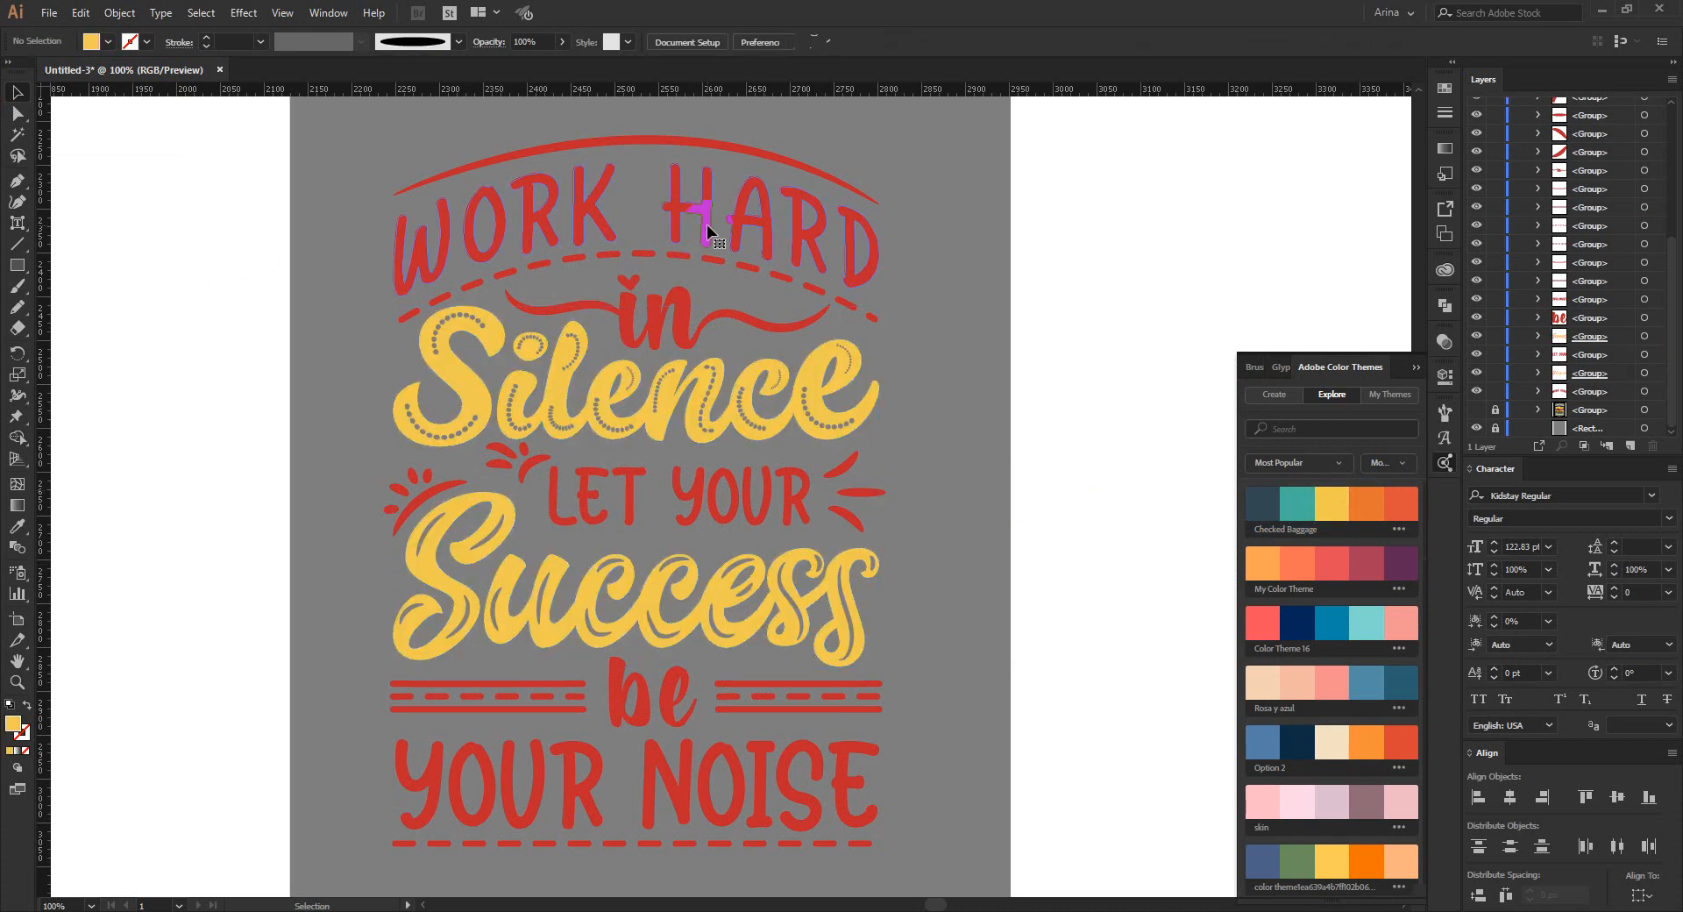
- Recolour "WORK HARD", "LET YOUR" and "YOUR NOISE" with the coral of Color Theme 16
left_click(708, 229)
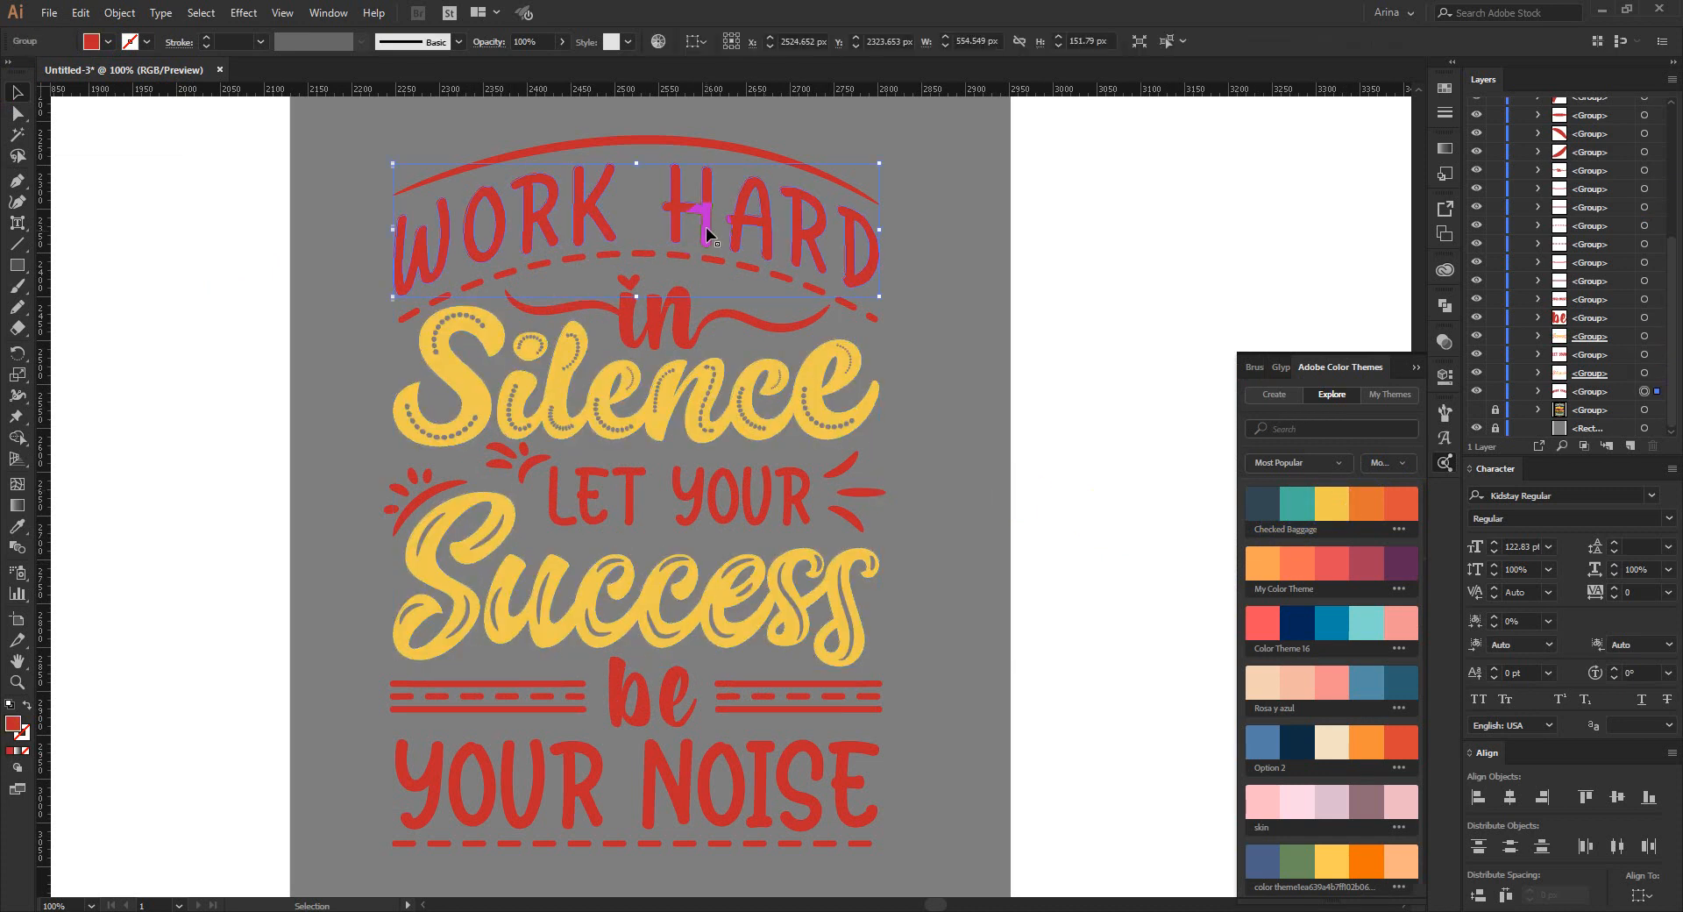
left_click(706, 489, "shift")
left_click(712, 783, "shift")
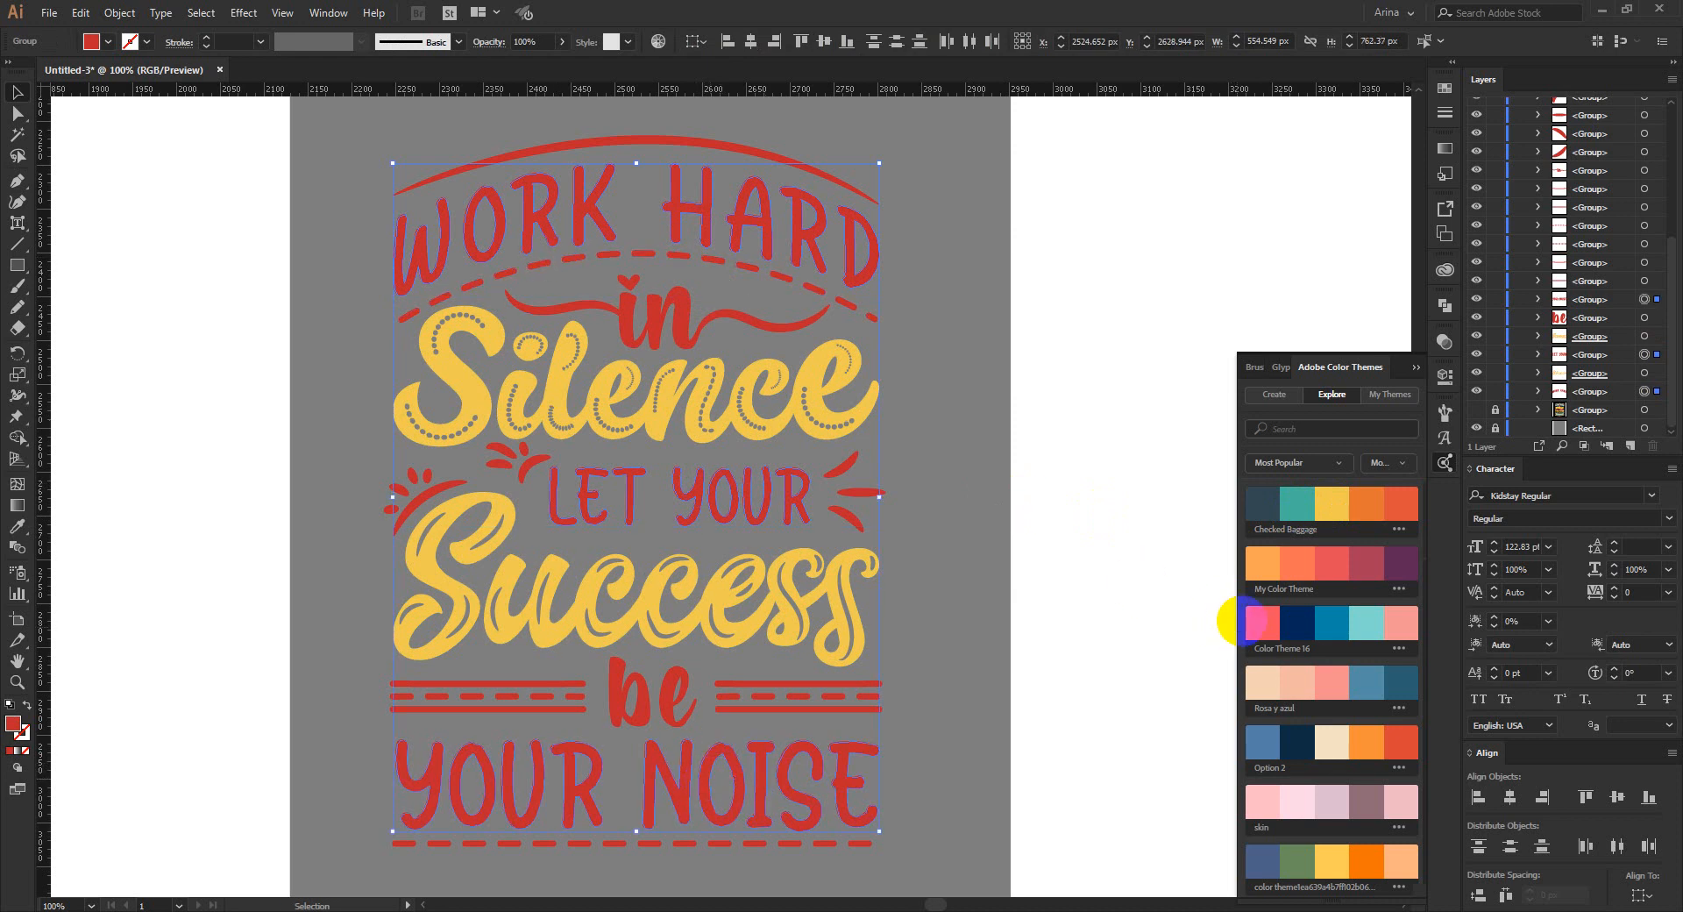
left_click(1247, 610)
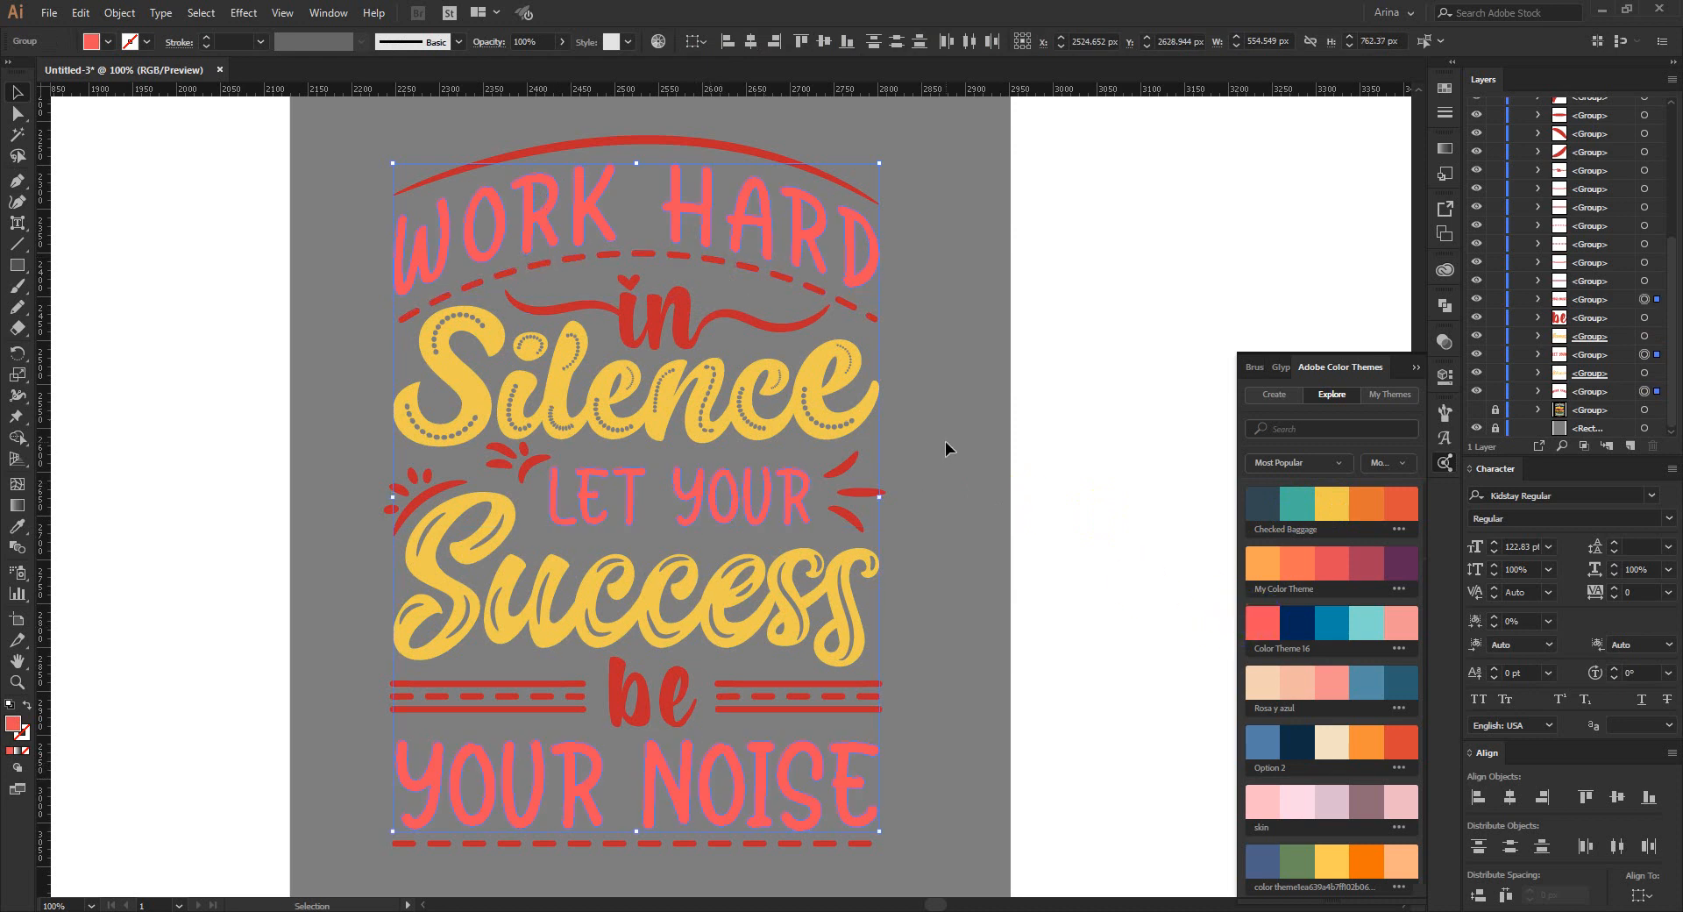
left_click(945, 440)
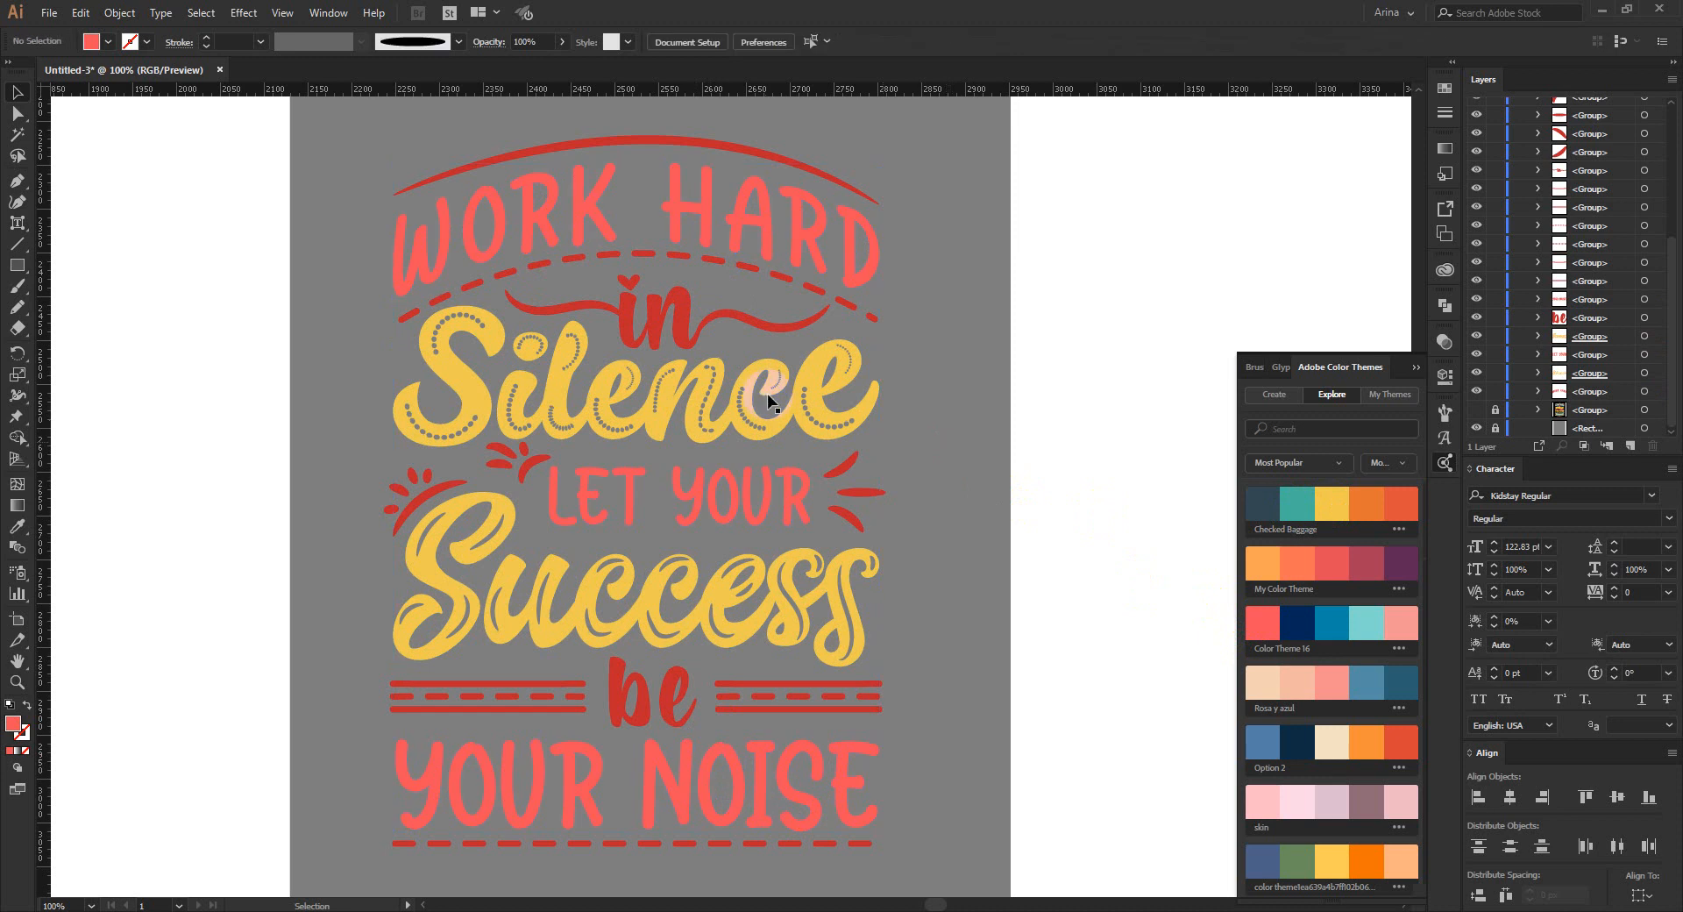
- Recolour "in" with its flourishes and "be" with the cream of the Option 2 colour theme
left_click(642, 353)
left_click(653, 703, "shift")
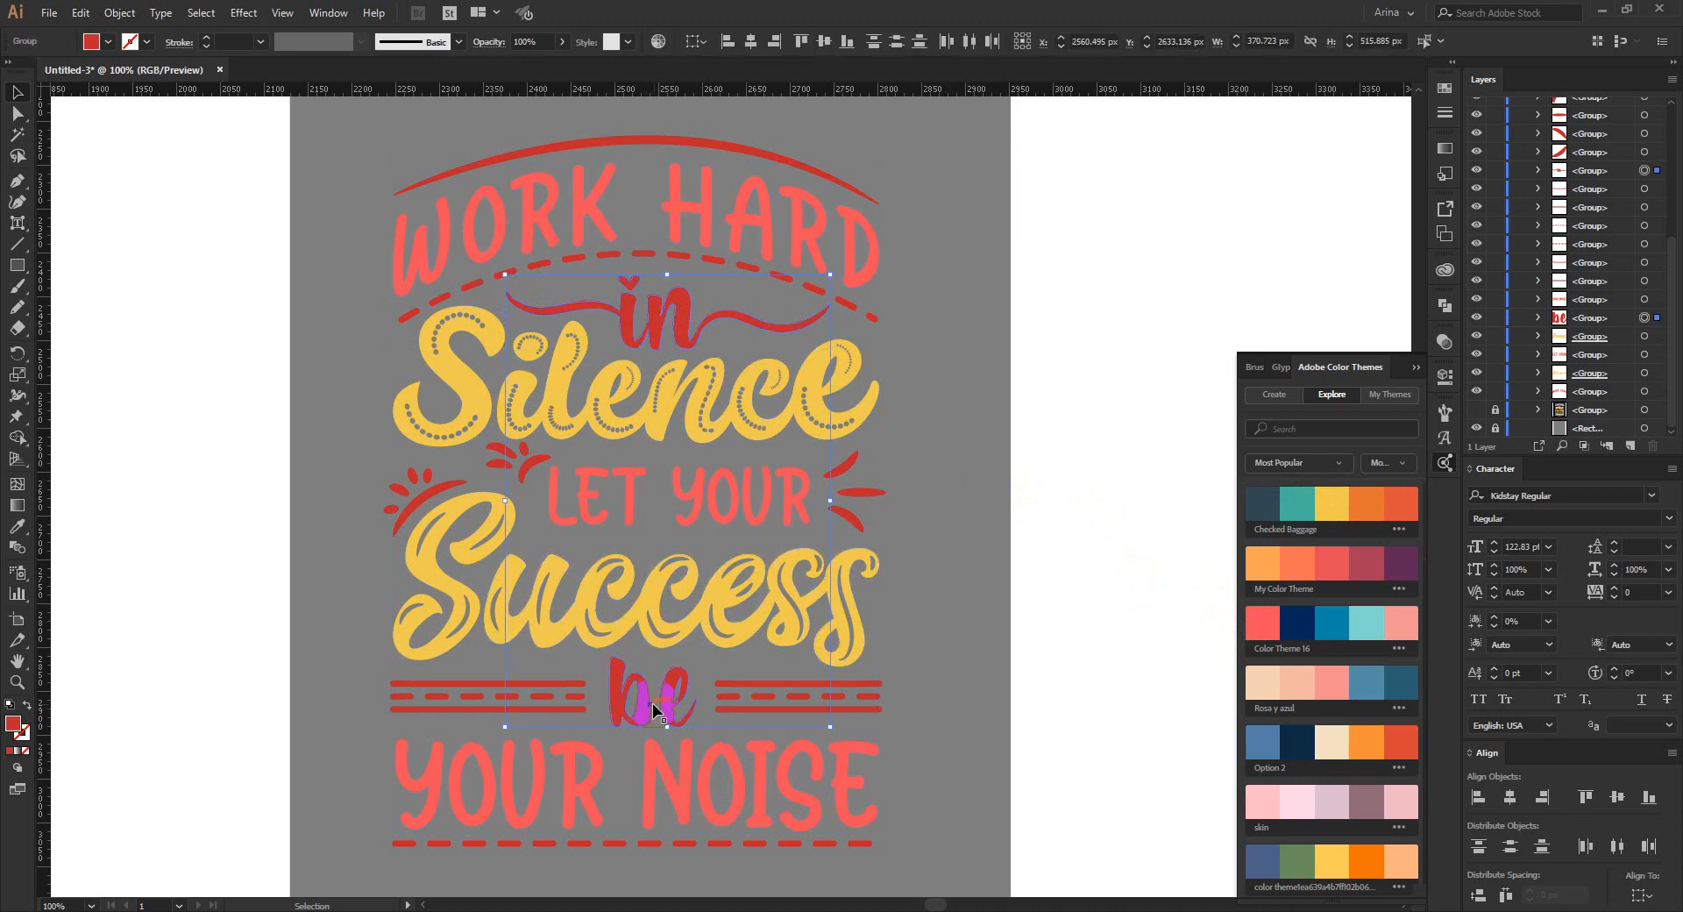
left_click(1259, 686)
left_click(1341, 740)
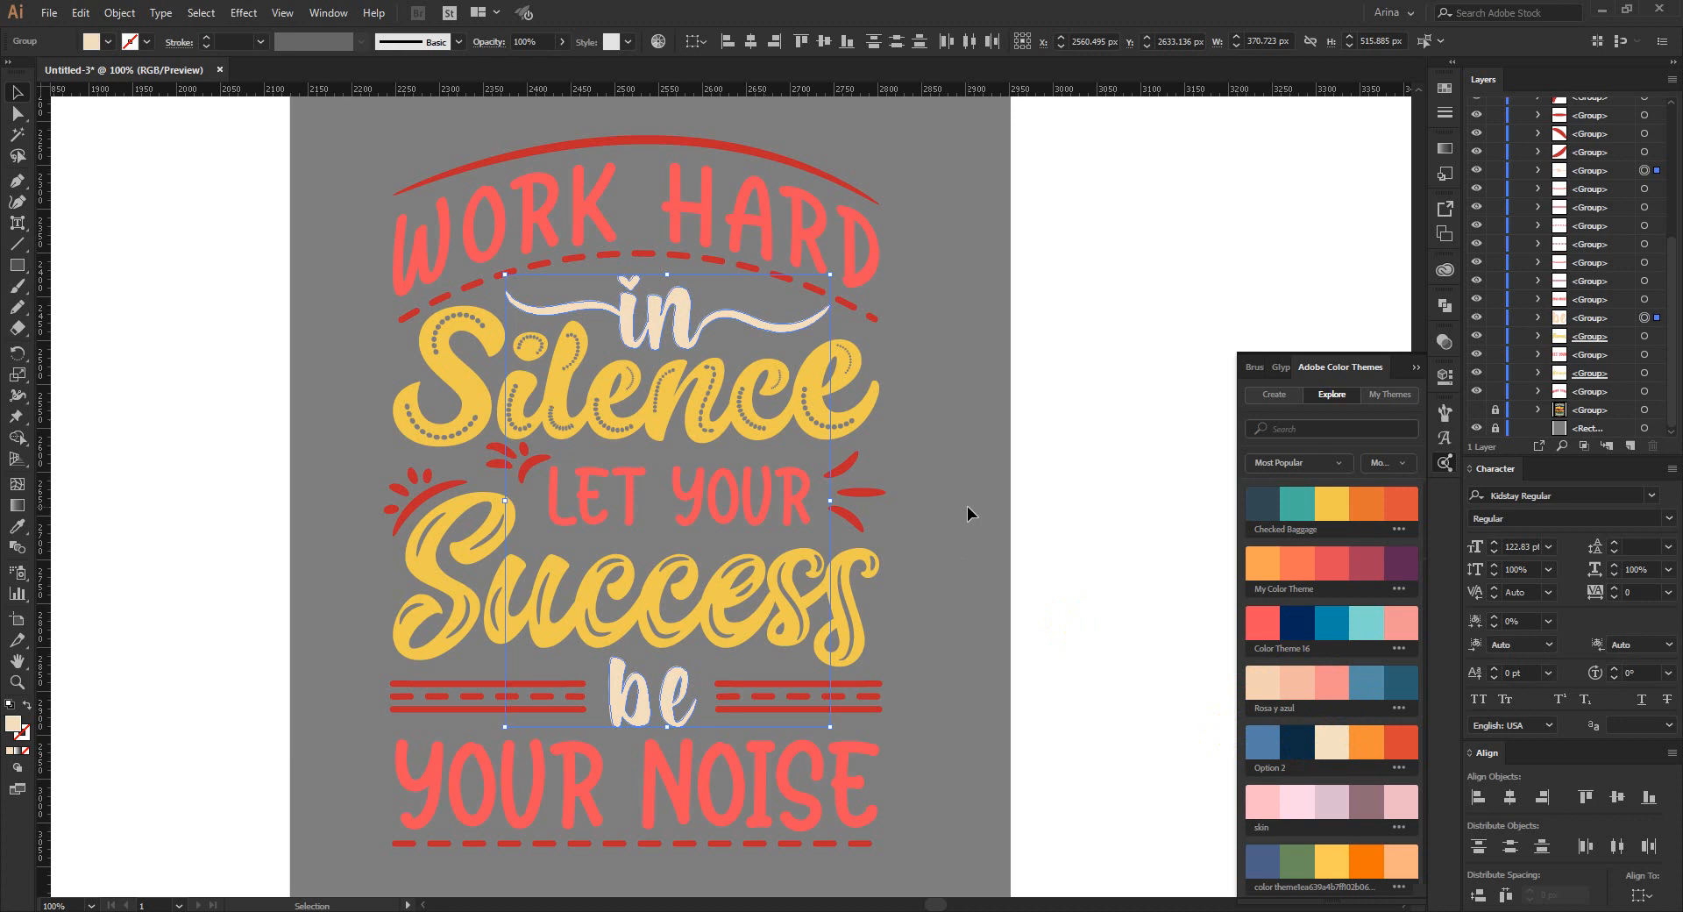
left_click(966, 507)
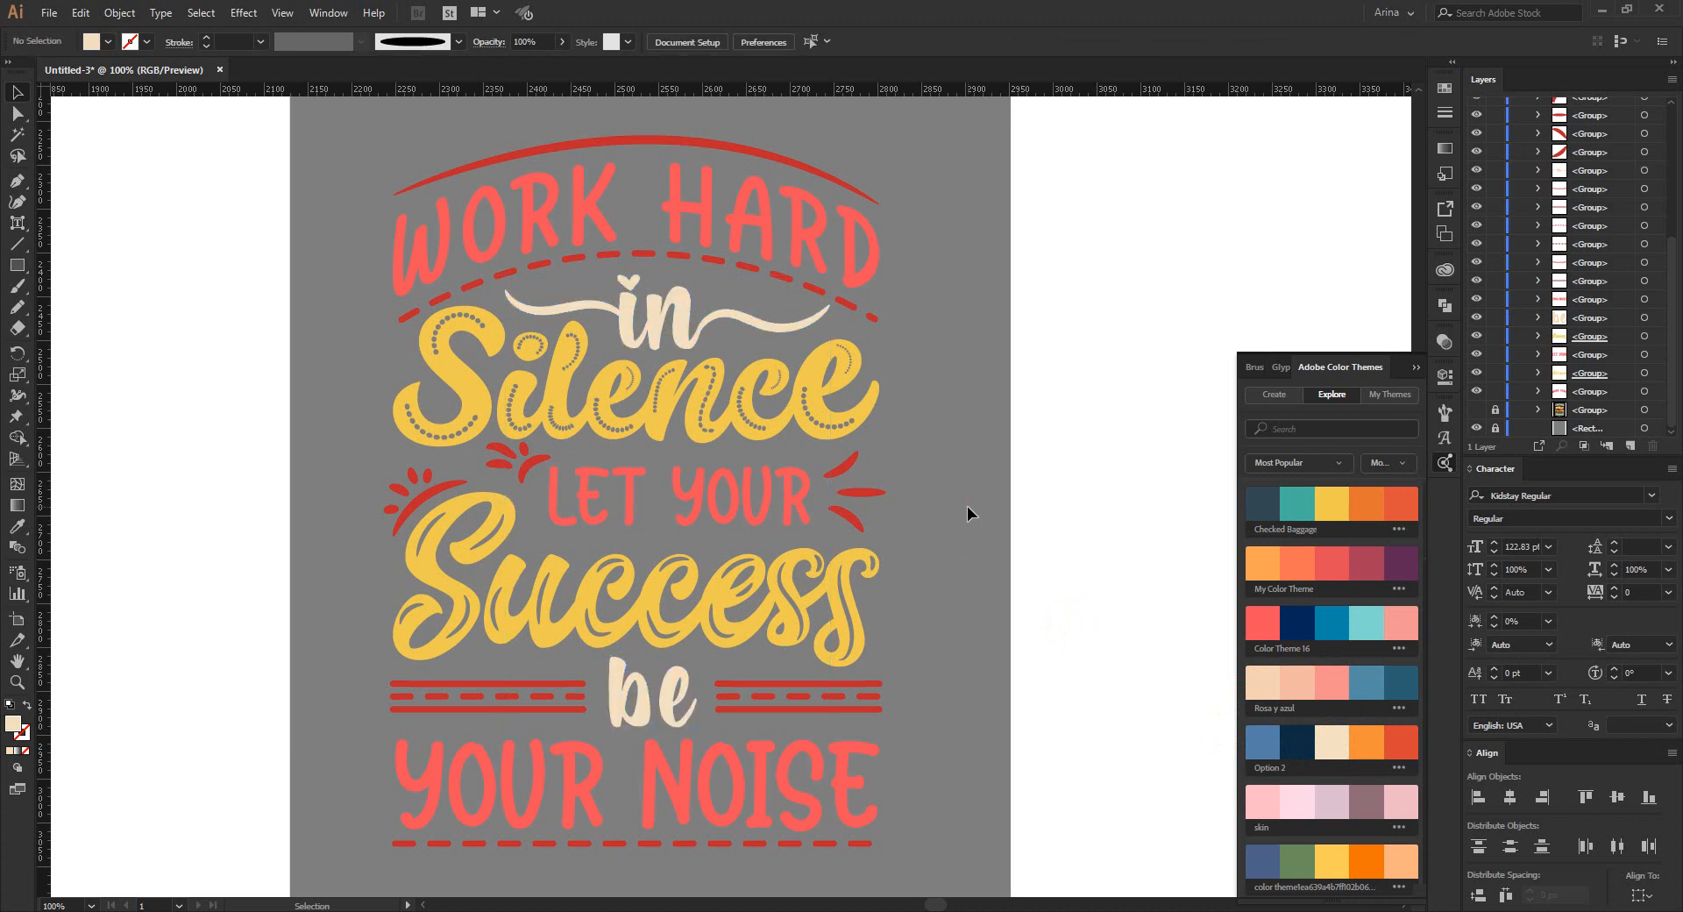
- Unlock the background rectangle, fill it with black, and lock it again
left_click(1445, 377)
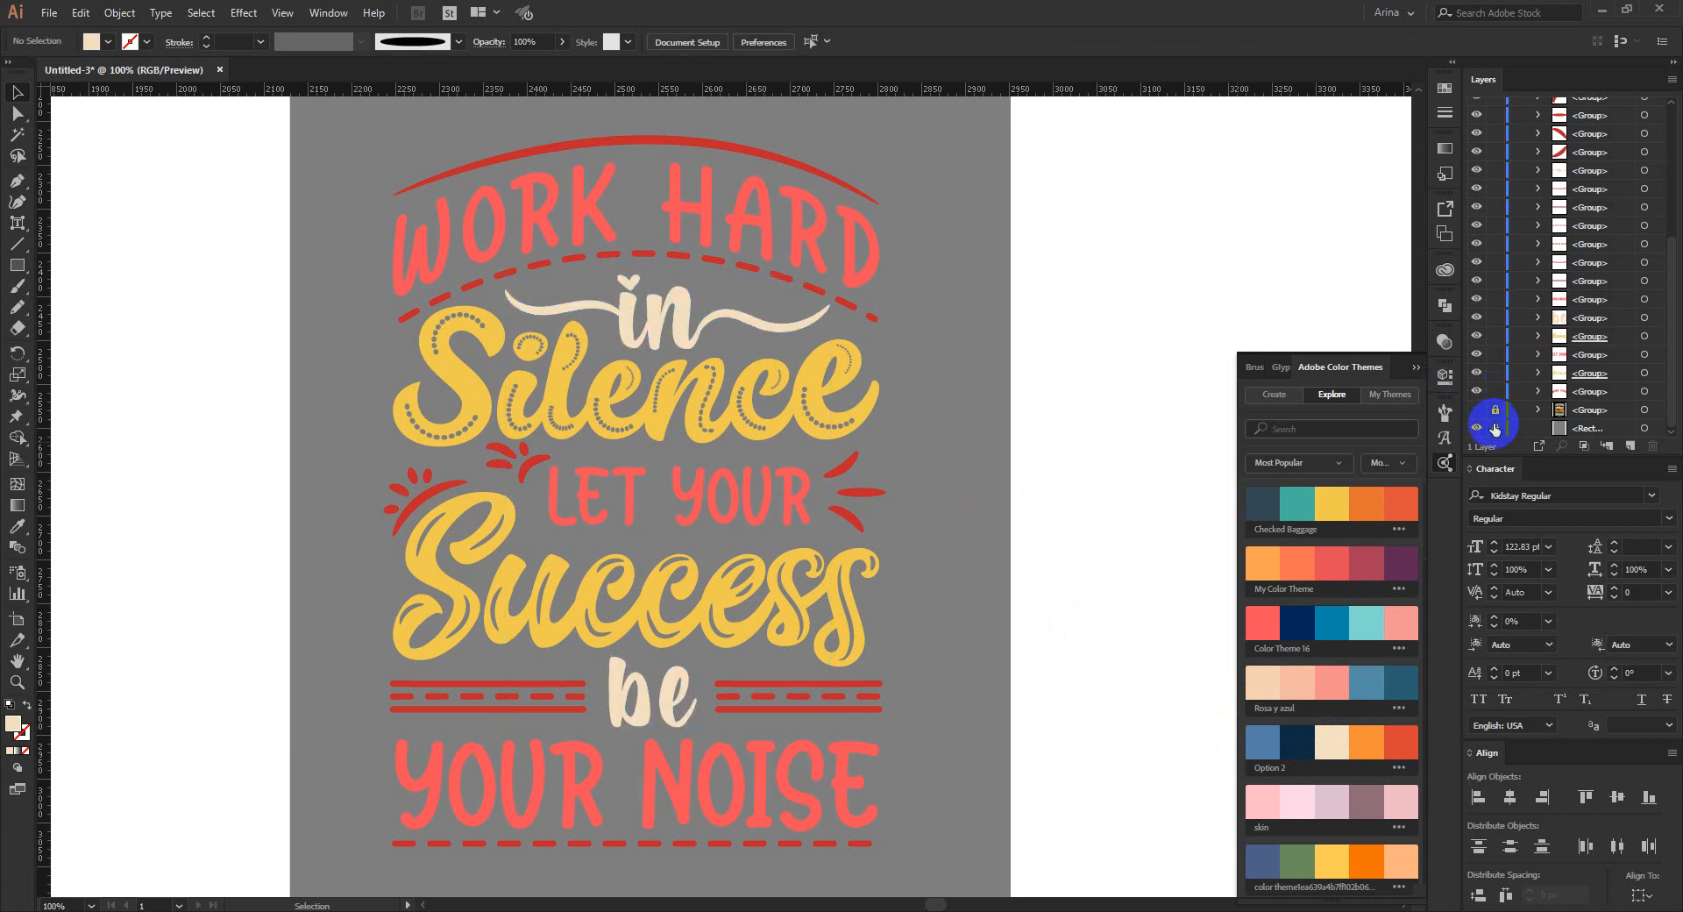
left_click(1640, 428)
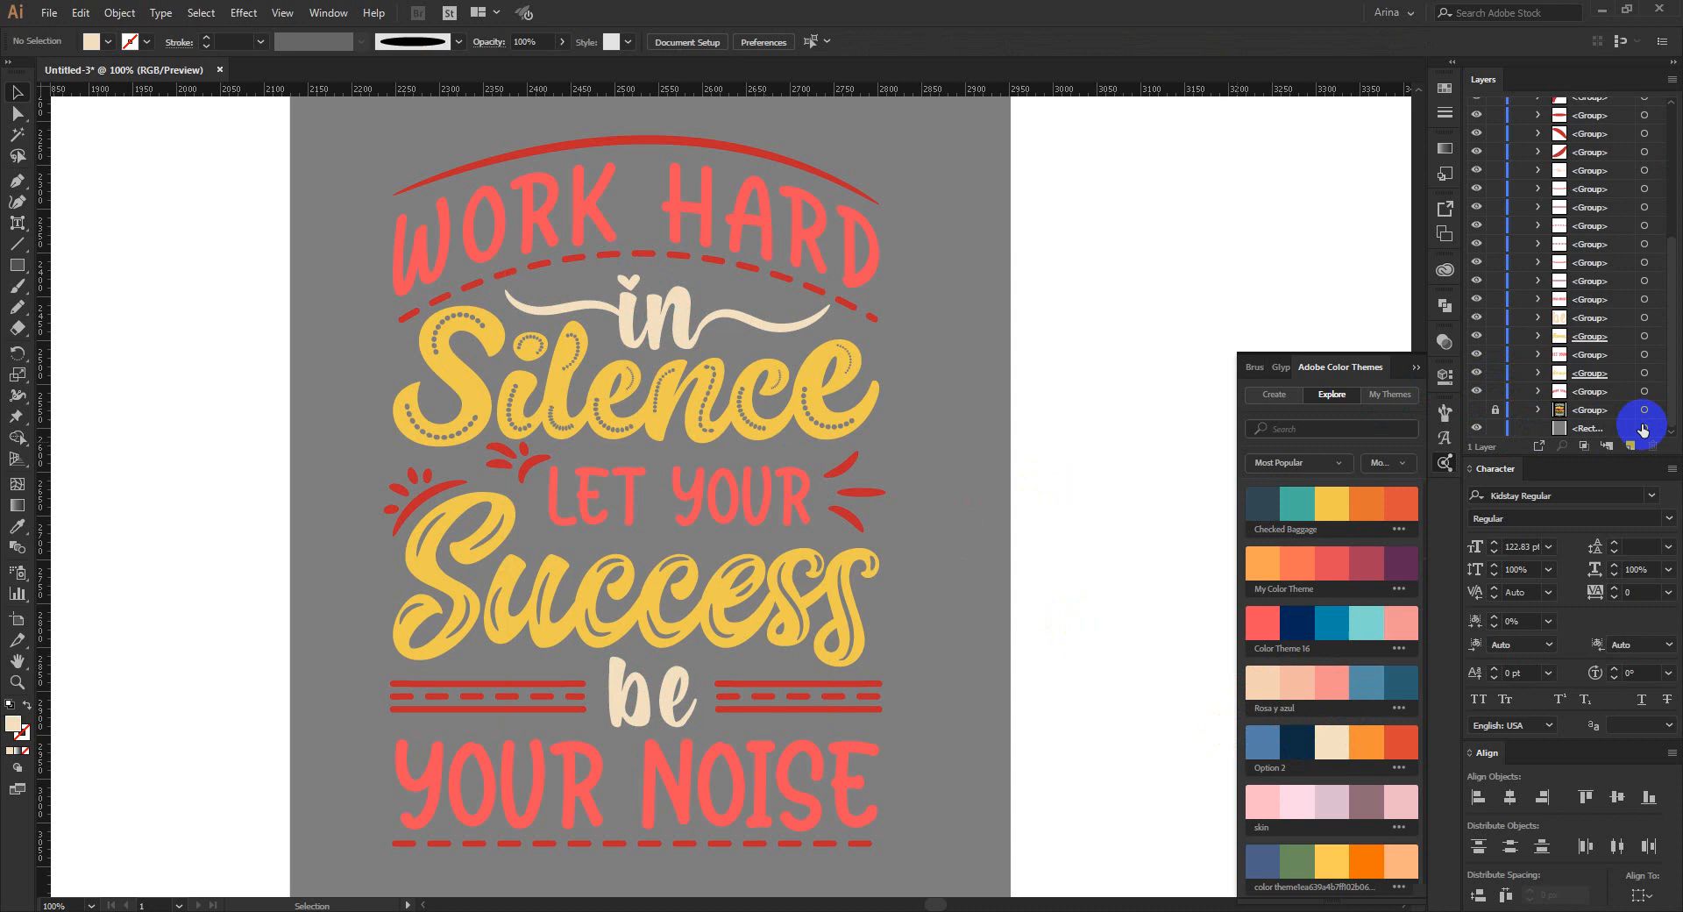
left_click(107, 41)
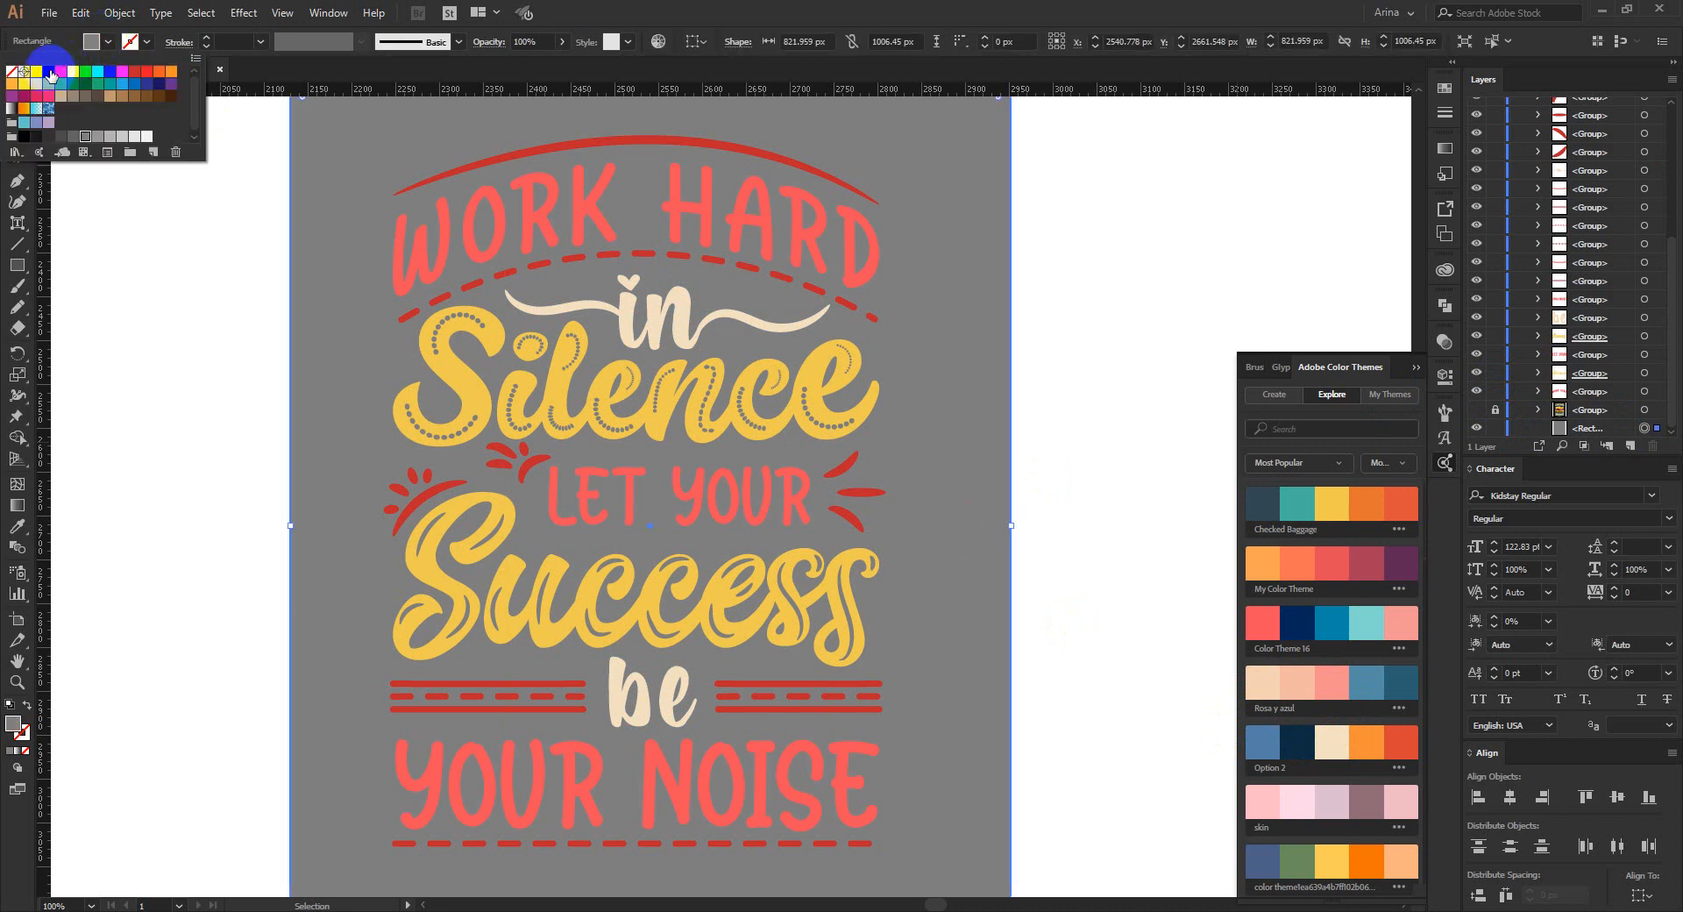
left_click(49, 73)
key("Escape")
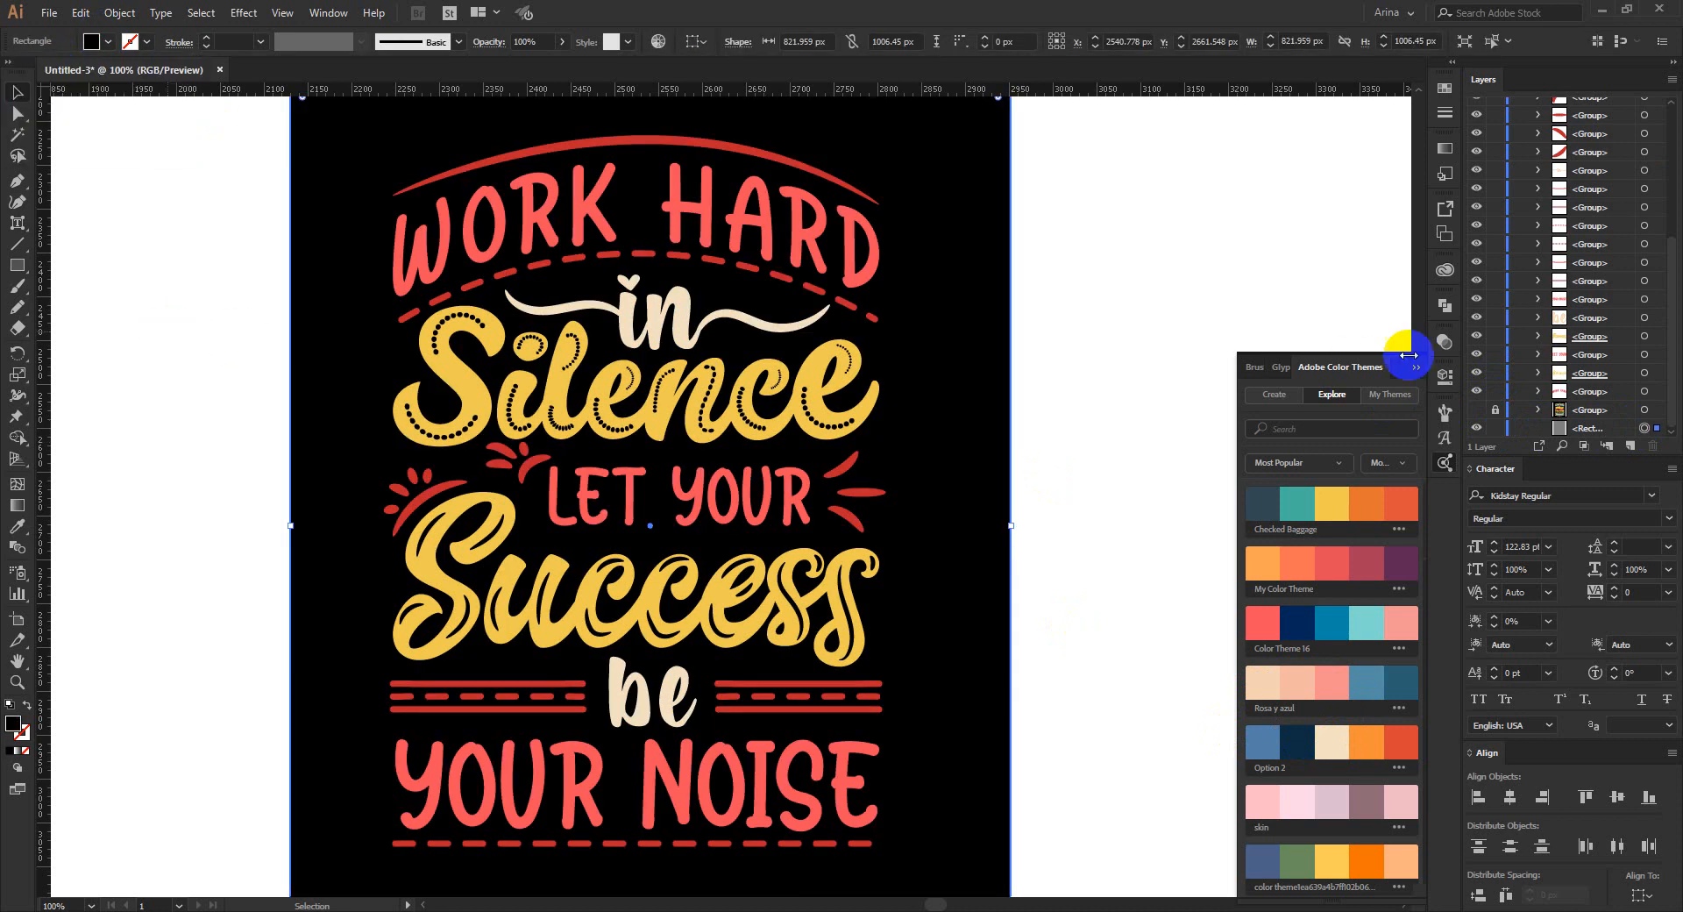
left_click(1544, 430)
left_click(1485, 424)
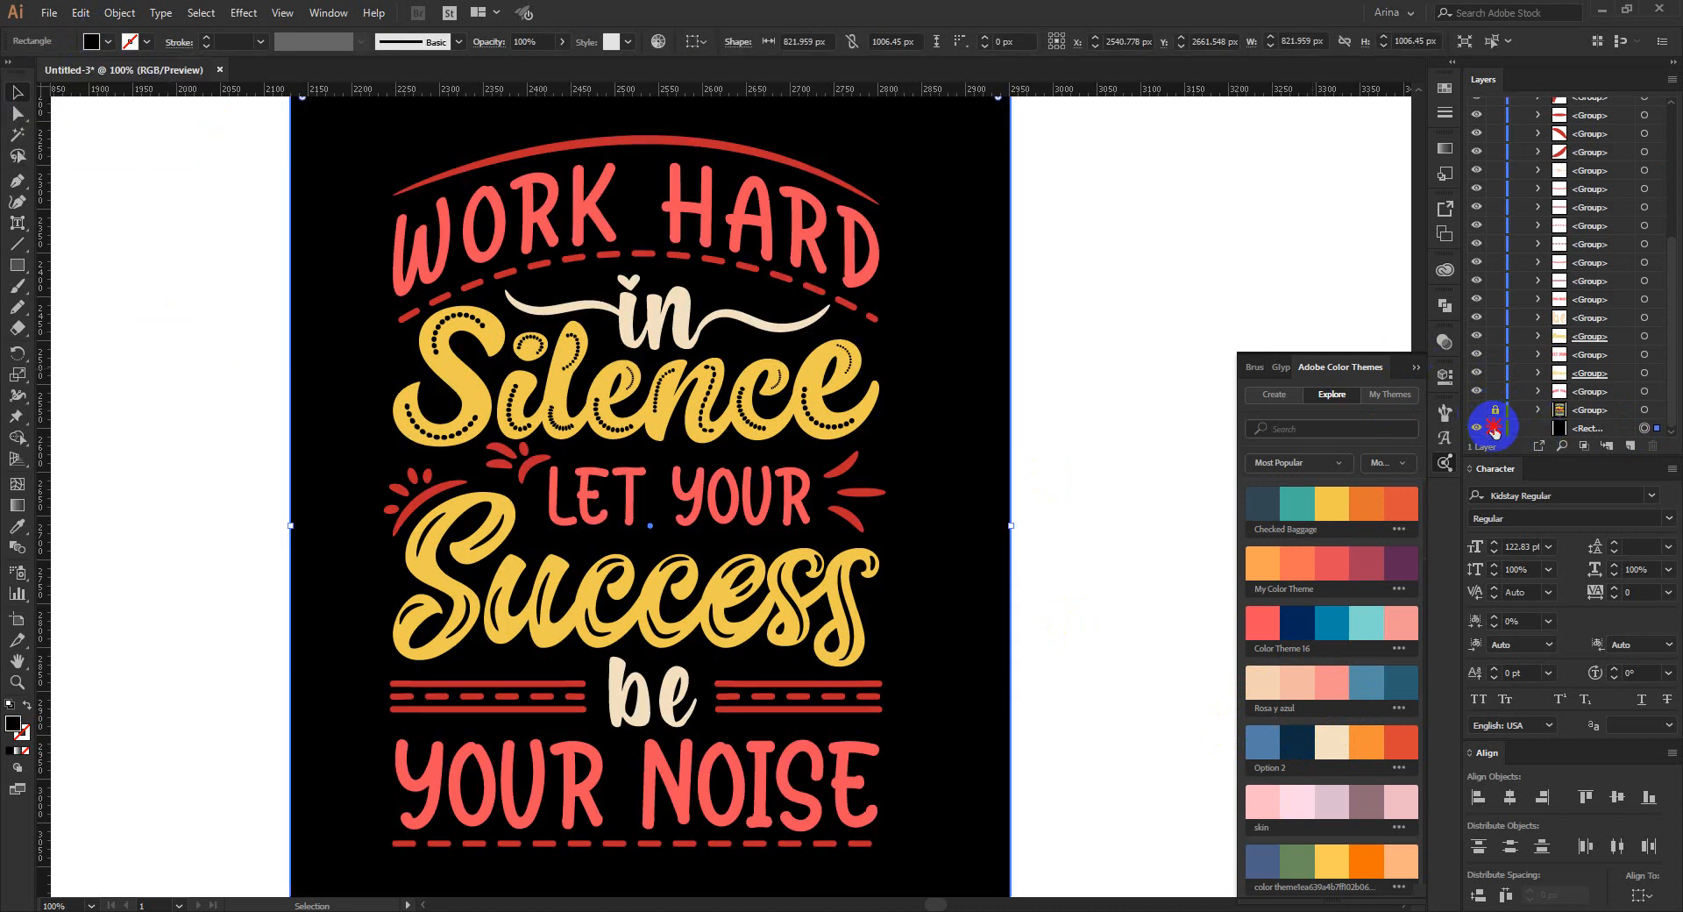
- Select only the red decorations: the arc, dashed and straight lines and accent strokes, leaving every word out of the selection
left_click(905, 492)
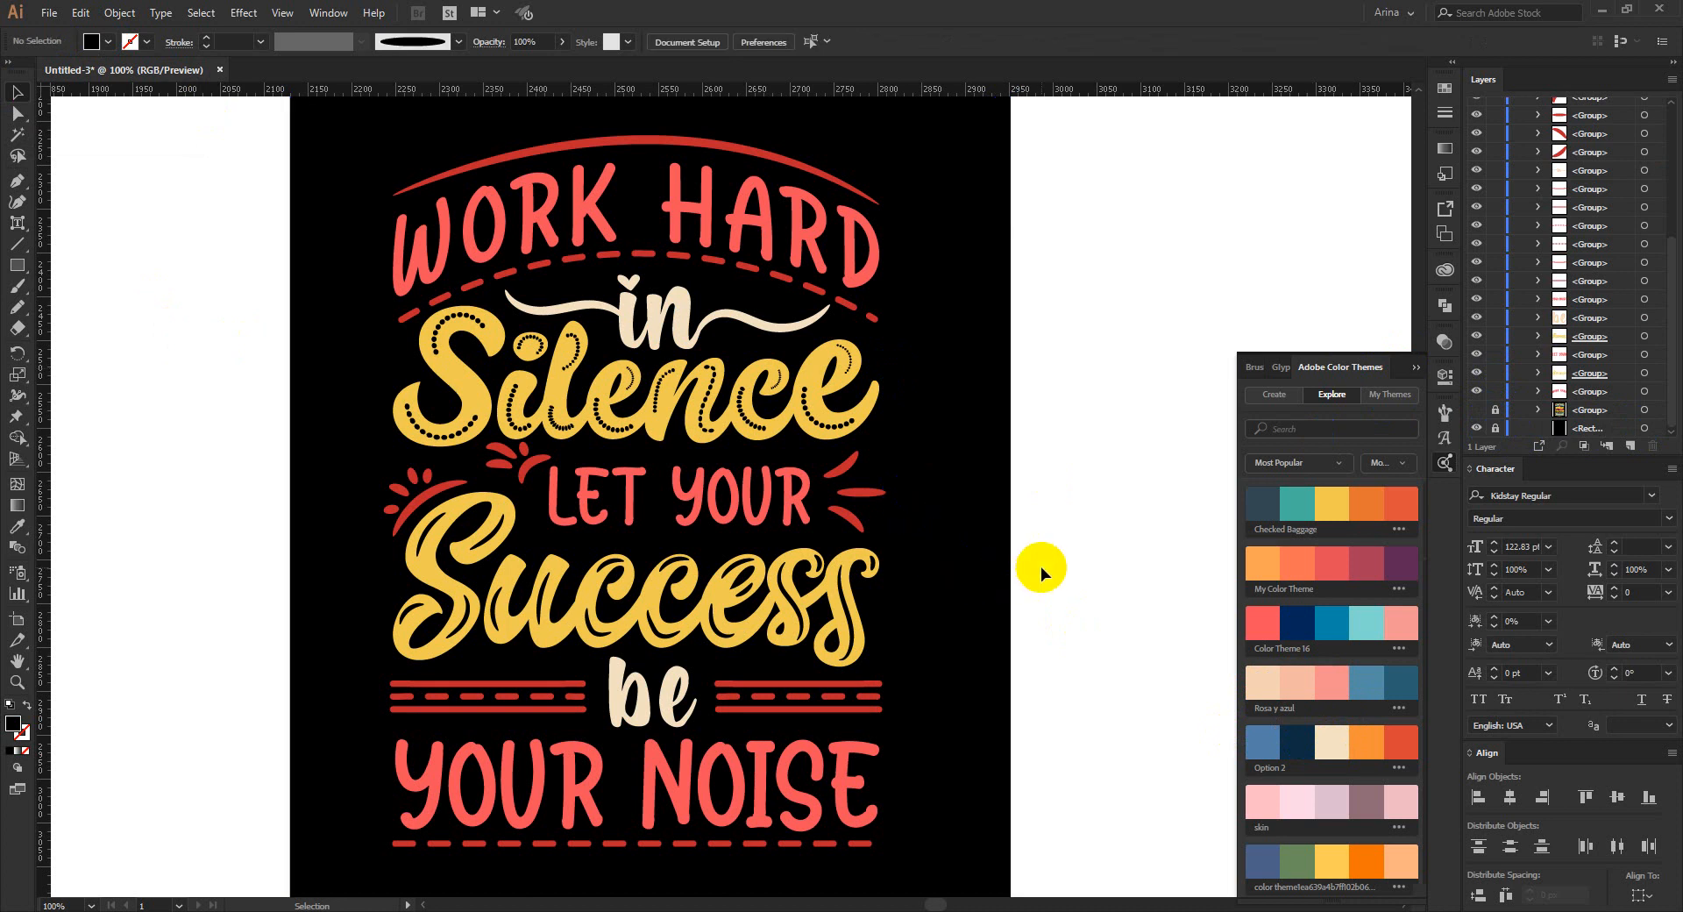
scroll(359, 455, "up", 1)
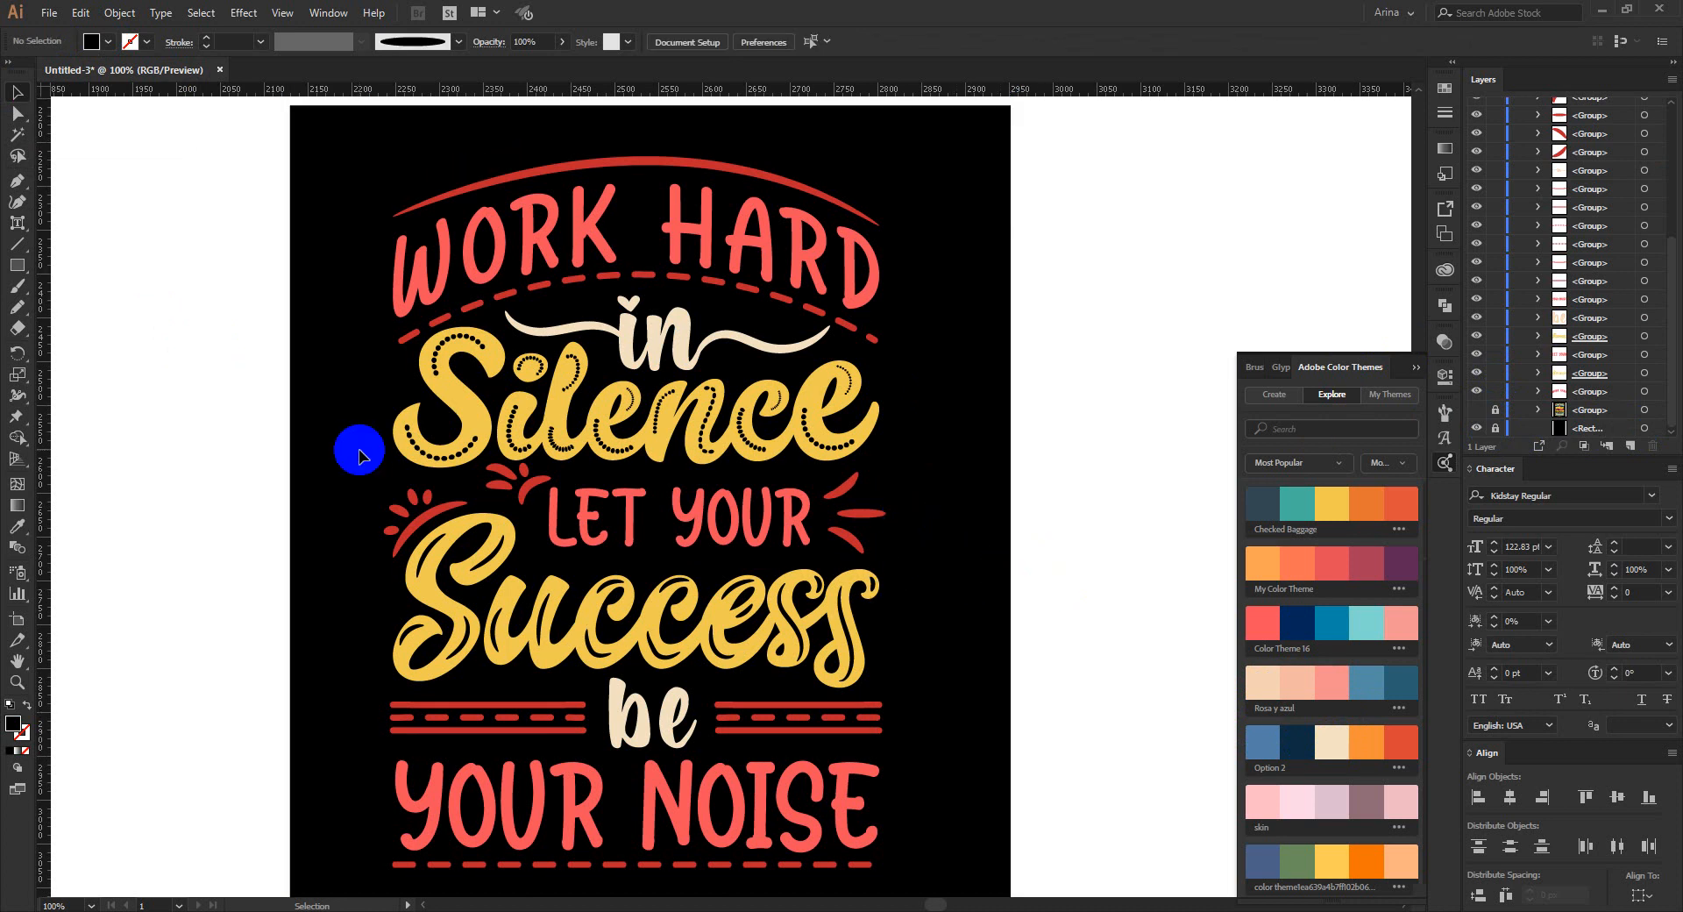
scroll(347, 380, "down", 1)
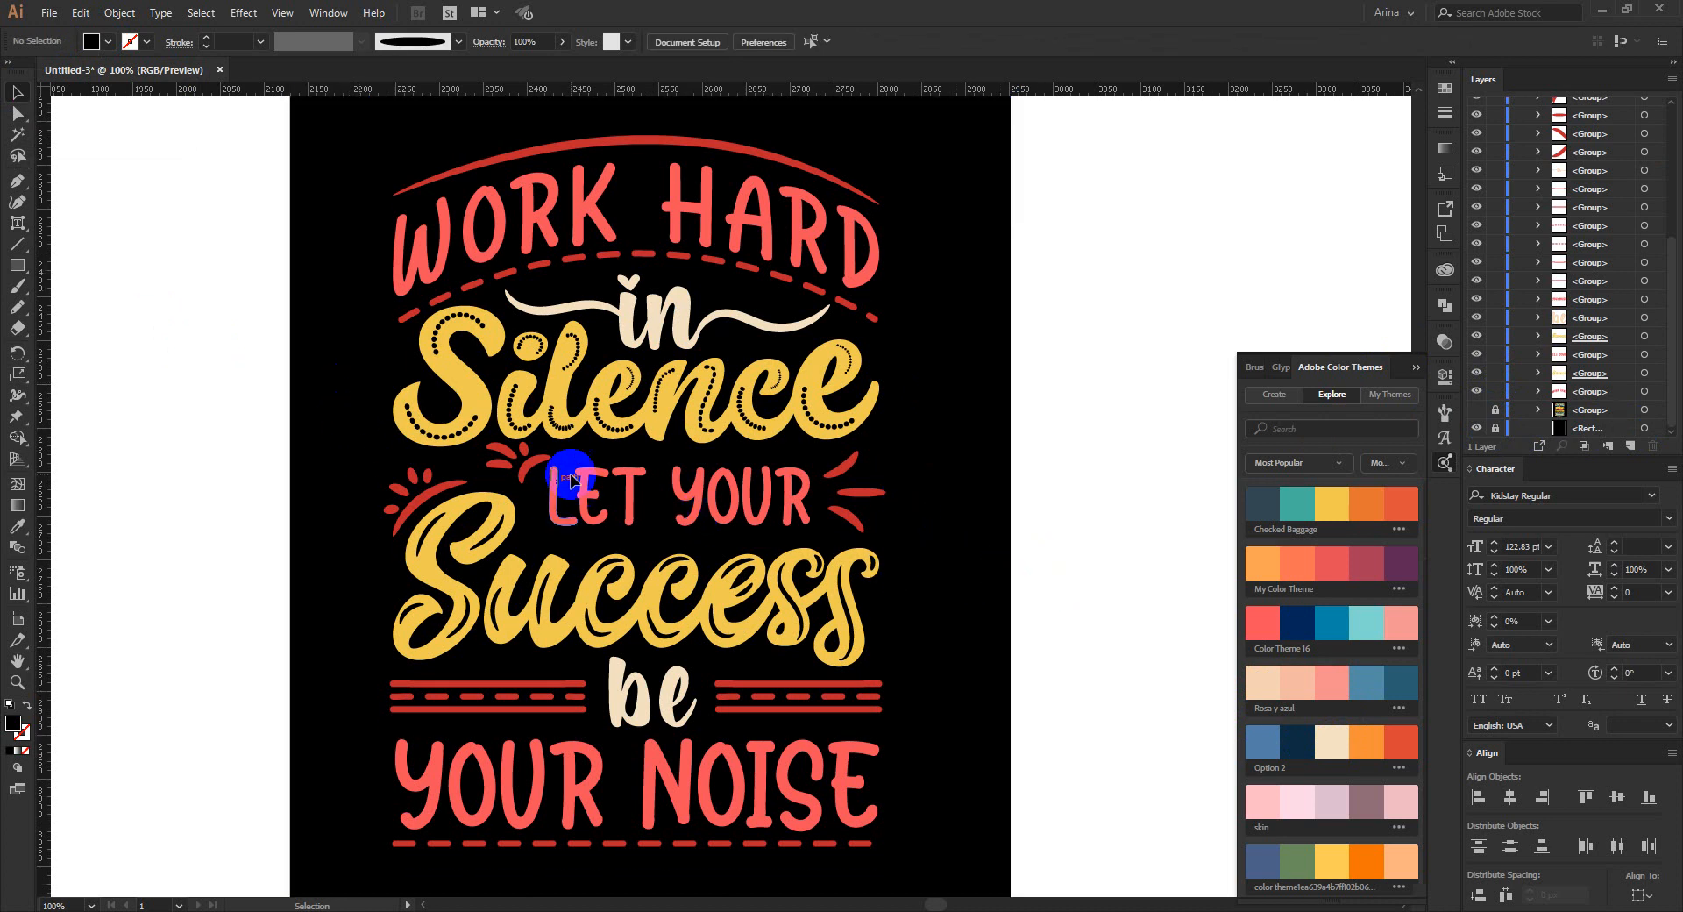
left_click_drag(353, 138, 955, 858)
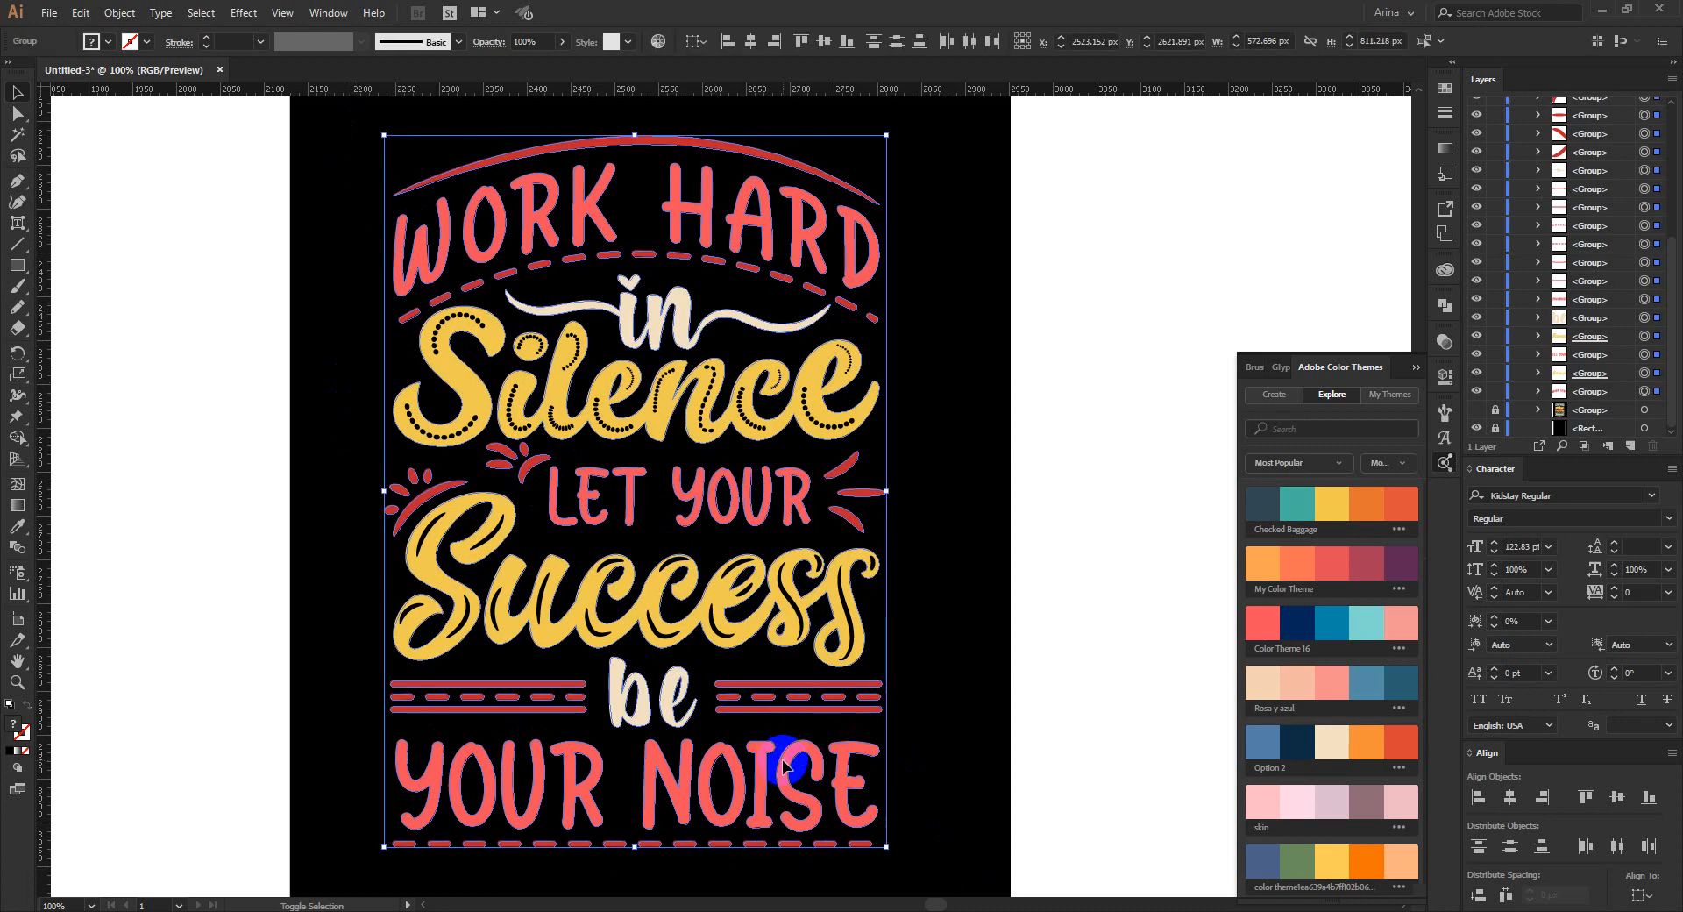
left_click(644, 693, "shift")
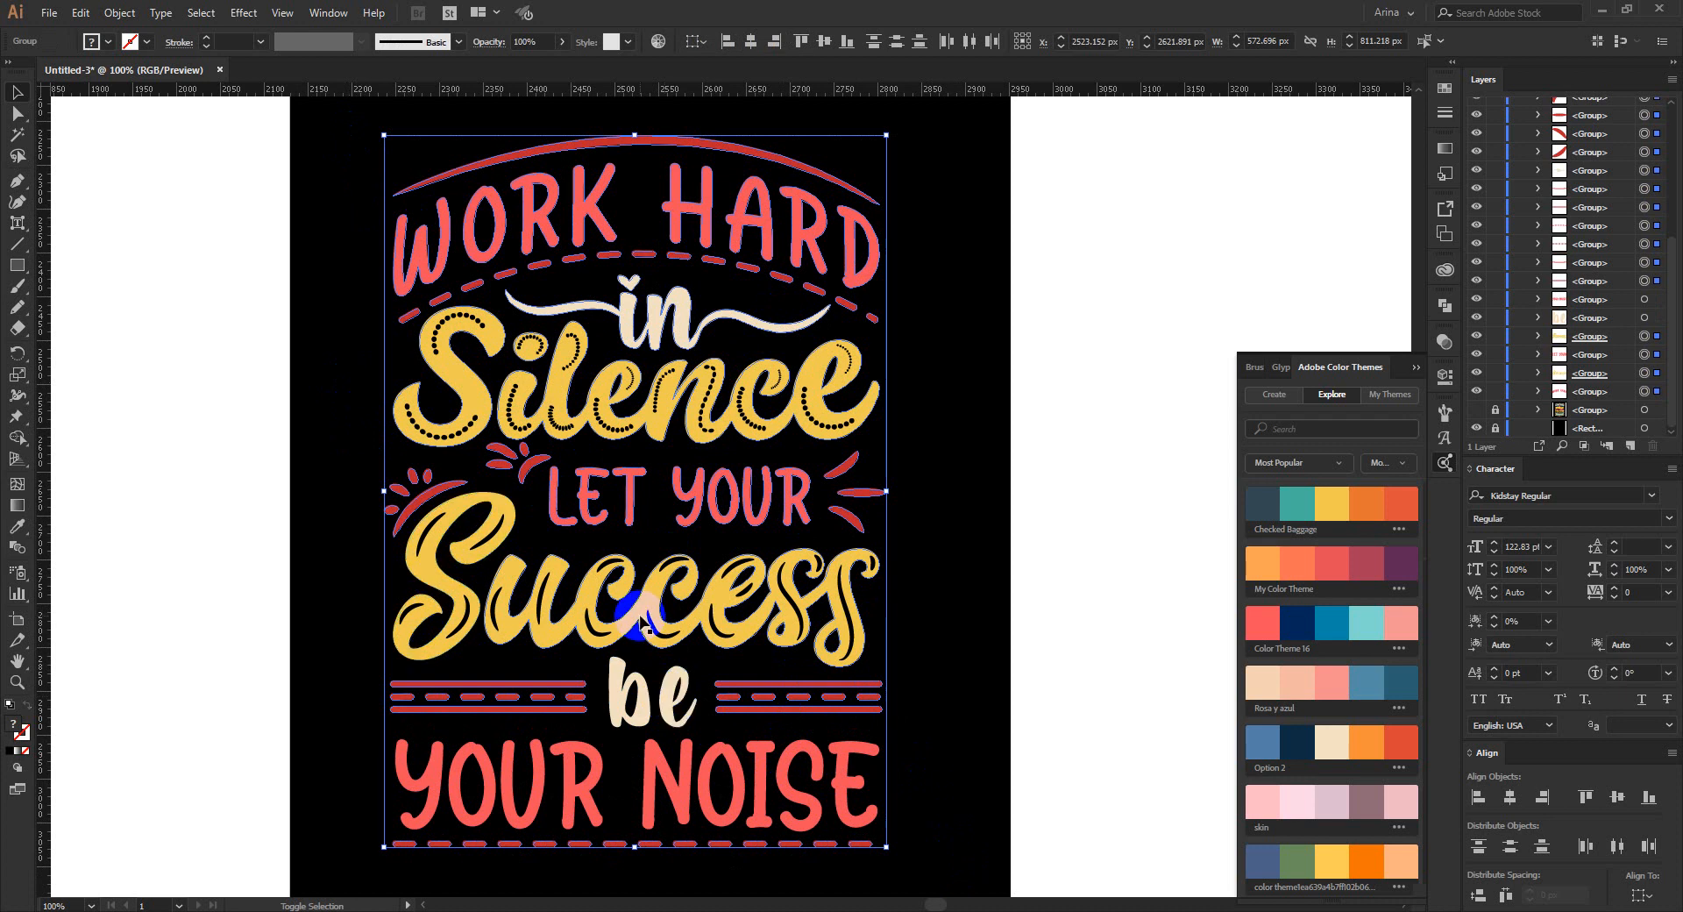
left_click(641, 625, "shift")
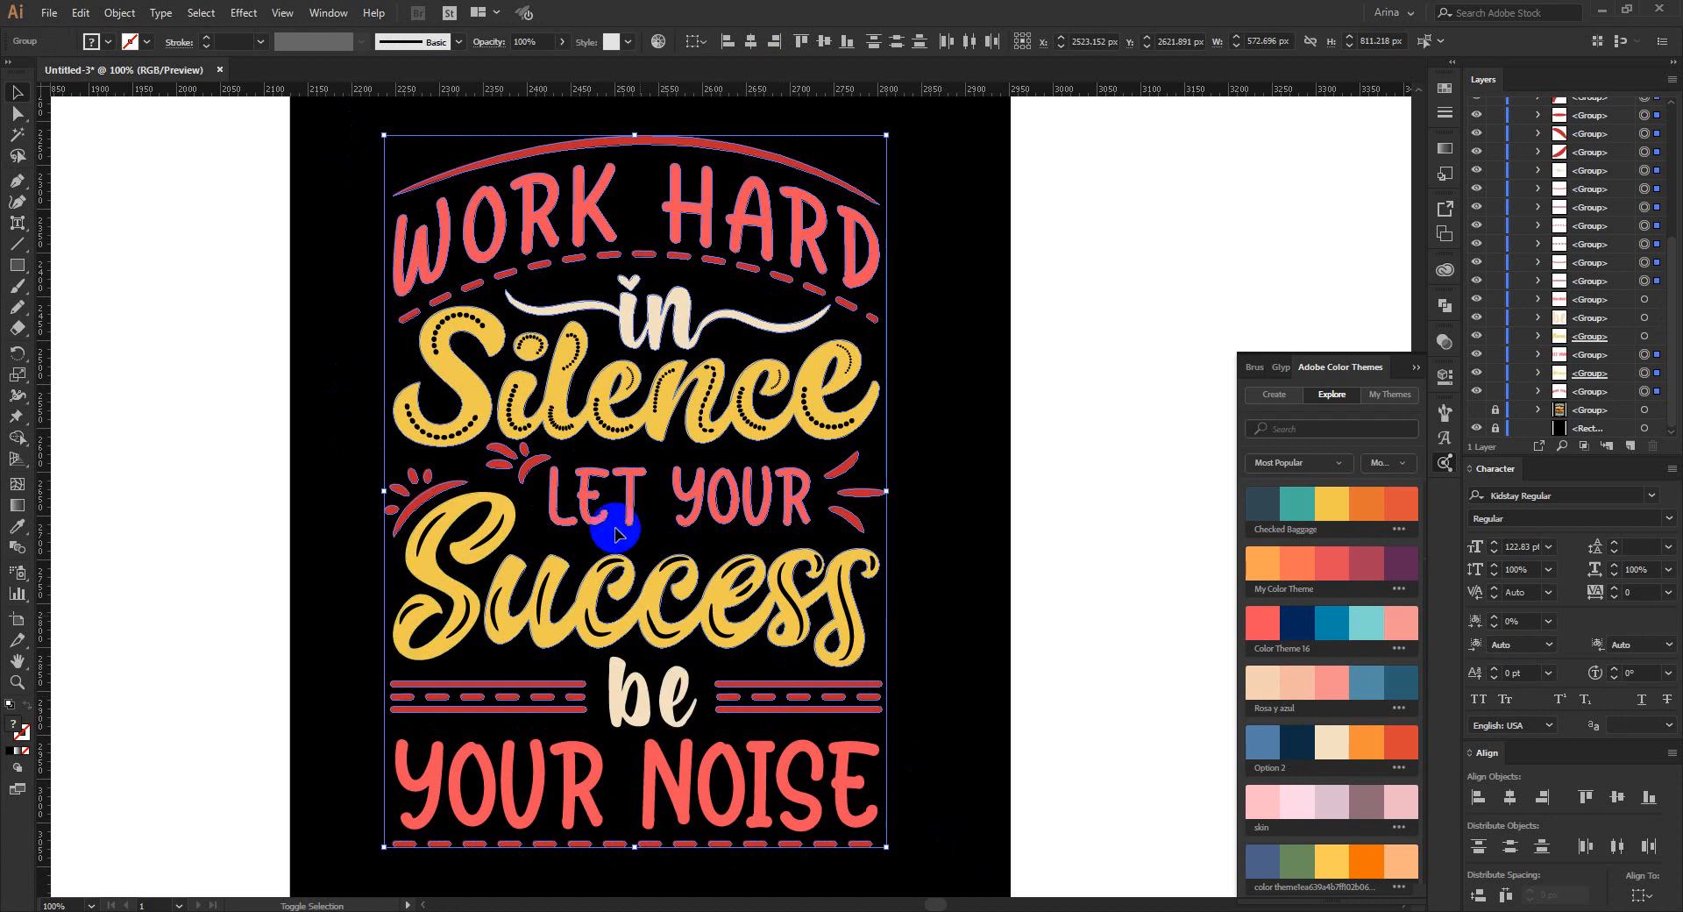
left_click(607, 437, "shift")
left_click(625, 340, "shift")
left_click(578, 219, "shift")
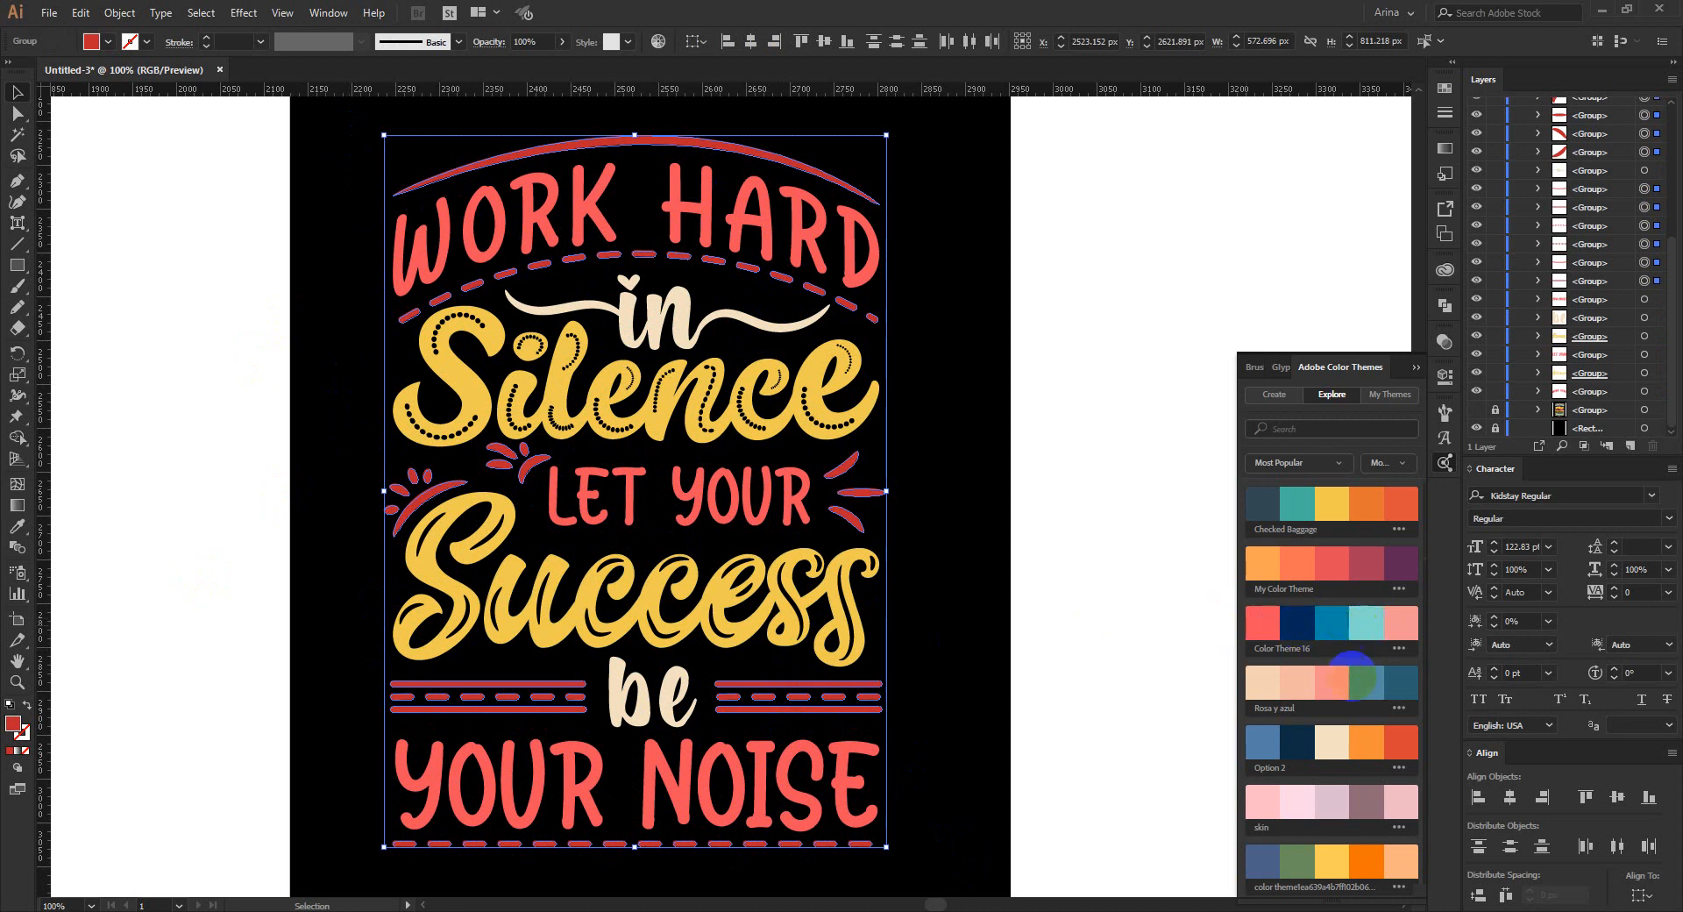
- Try the light teal of Color Theme 16 and the grey-green of River ArtWalk on the selected decorations
left_click(1370, 621)
scroll(1324, 645, "down", 3)
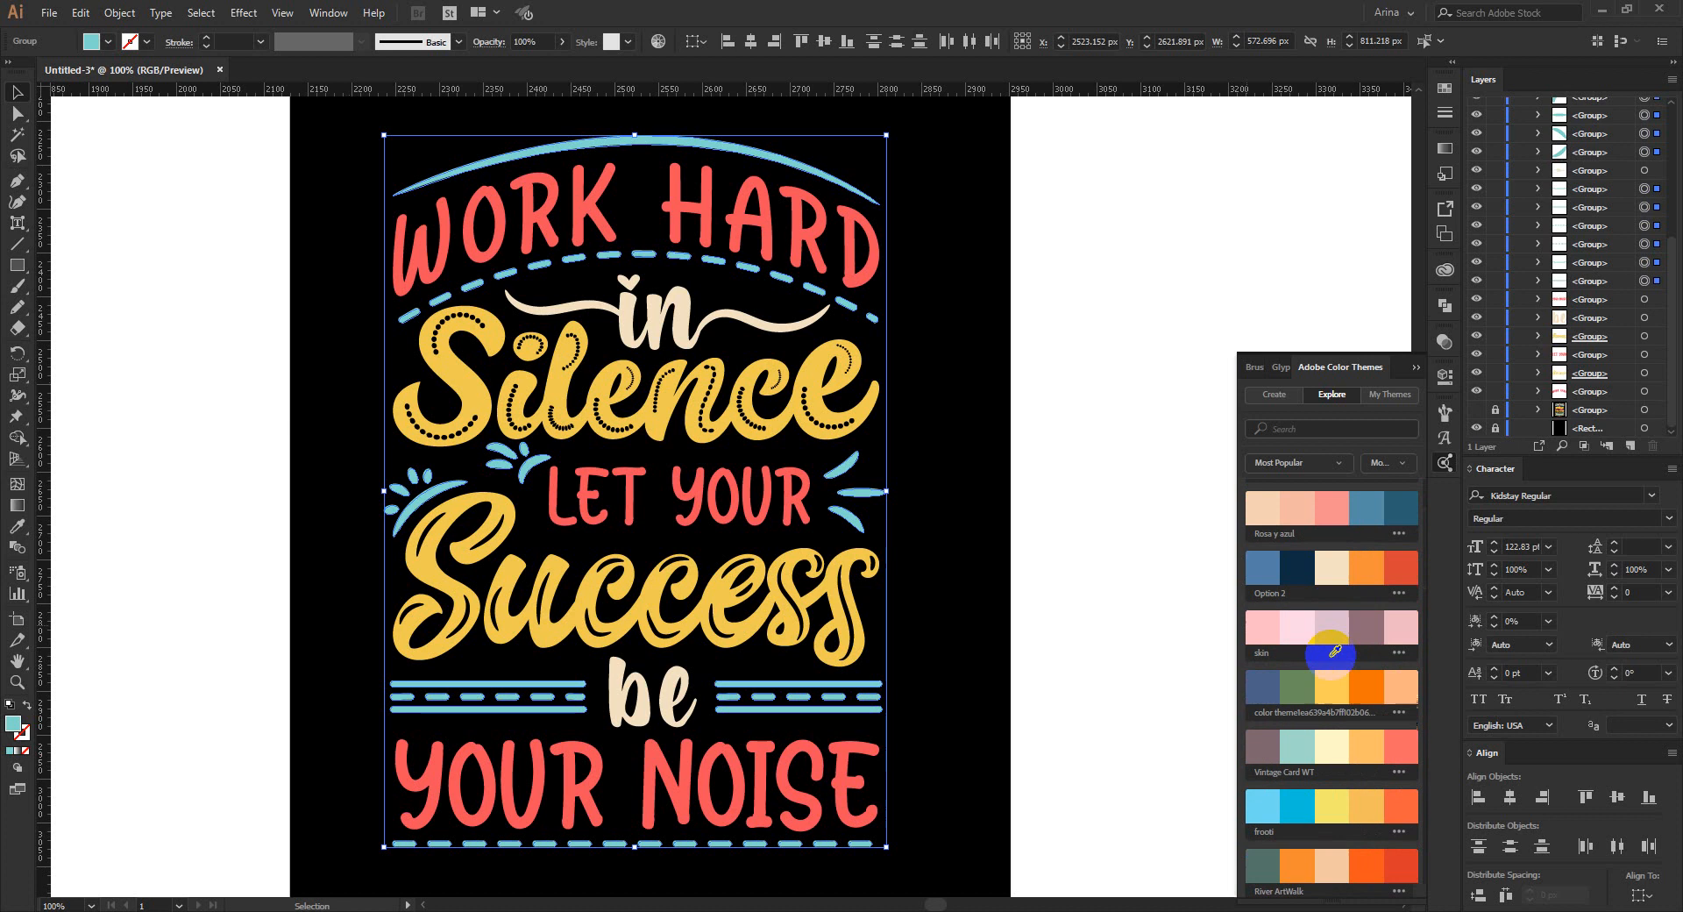
scroll(1328, 667, "down", 4)
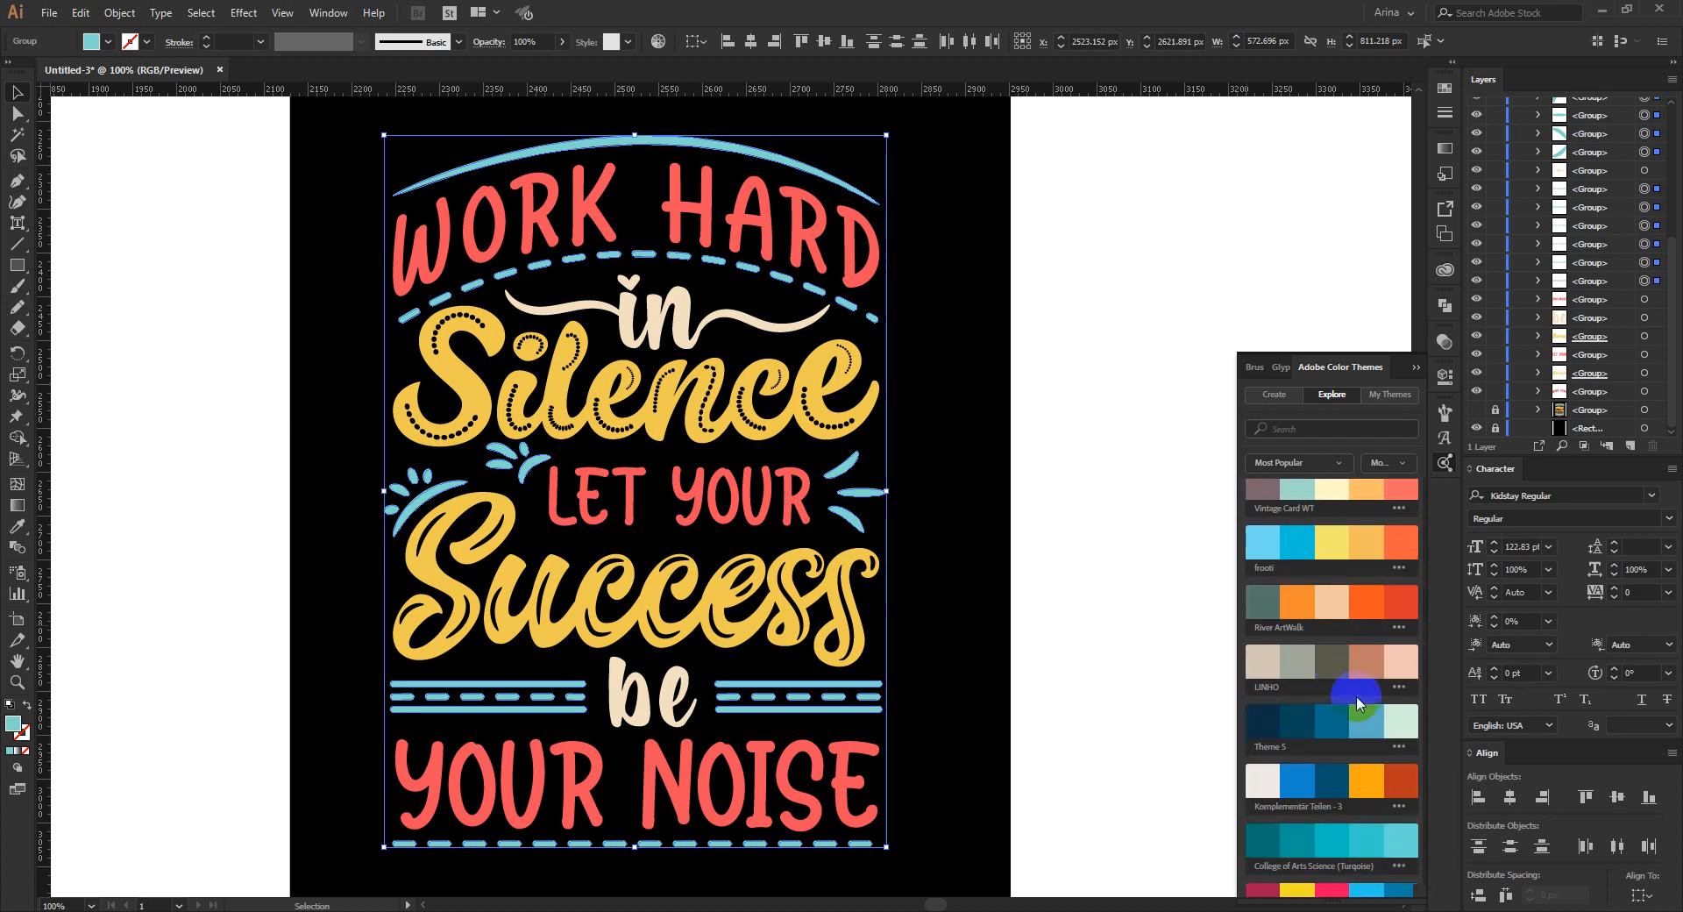
left_click(1263, 587)
- Recolour the selected decorations with the sage green of the MM - teste 01 colour theme and deselect them
scroll(1280, 697, "down", 4)
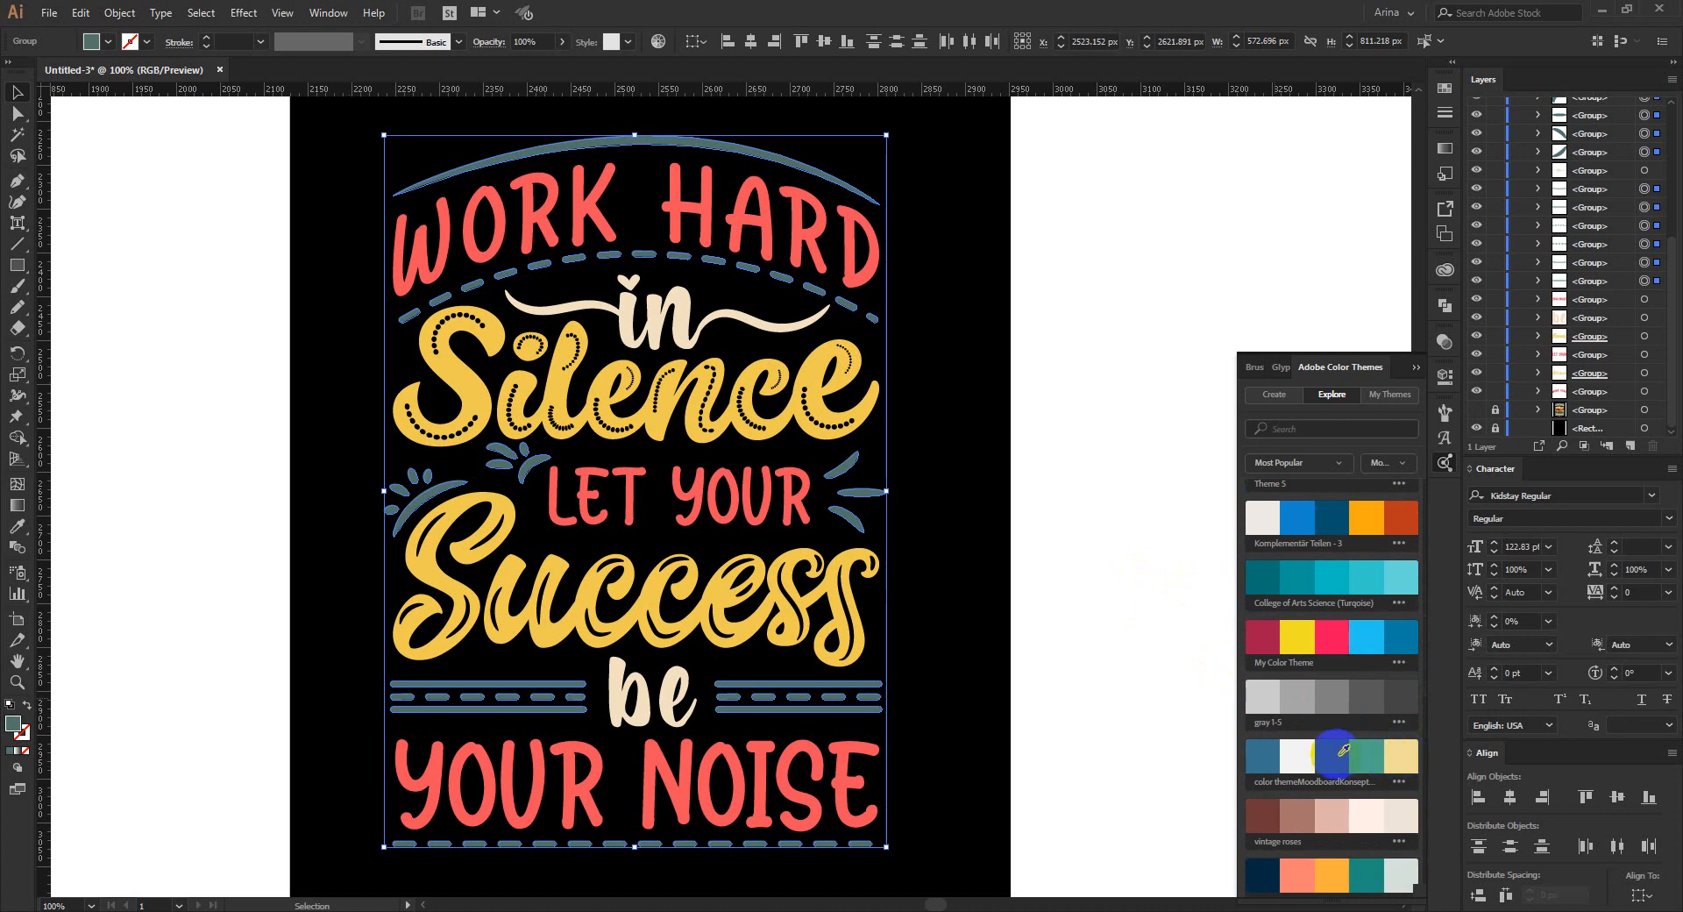
scroll(1337, 746, "down", 3)
scroll(1336, 745, "down", 1)
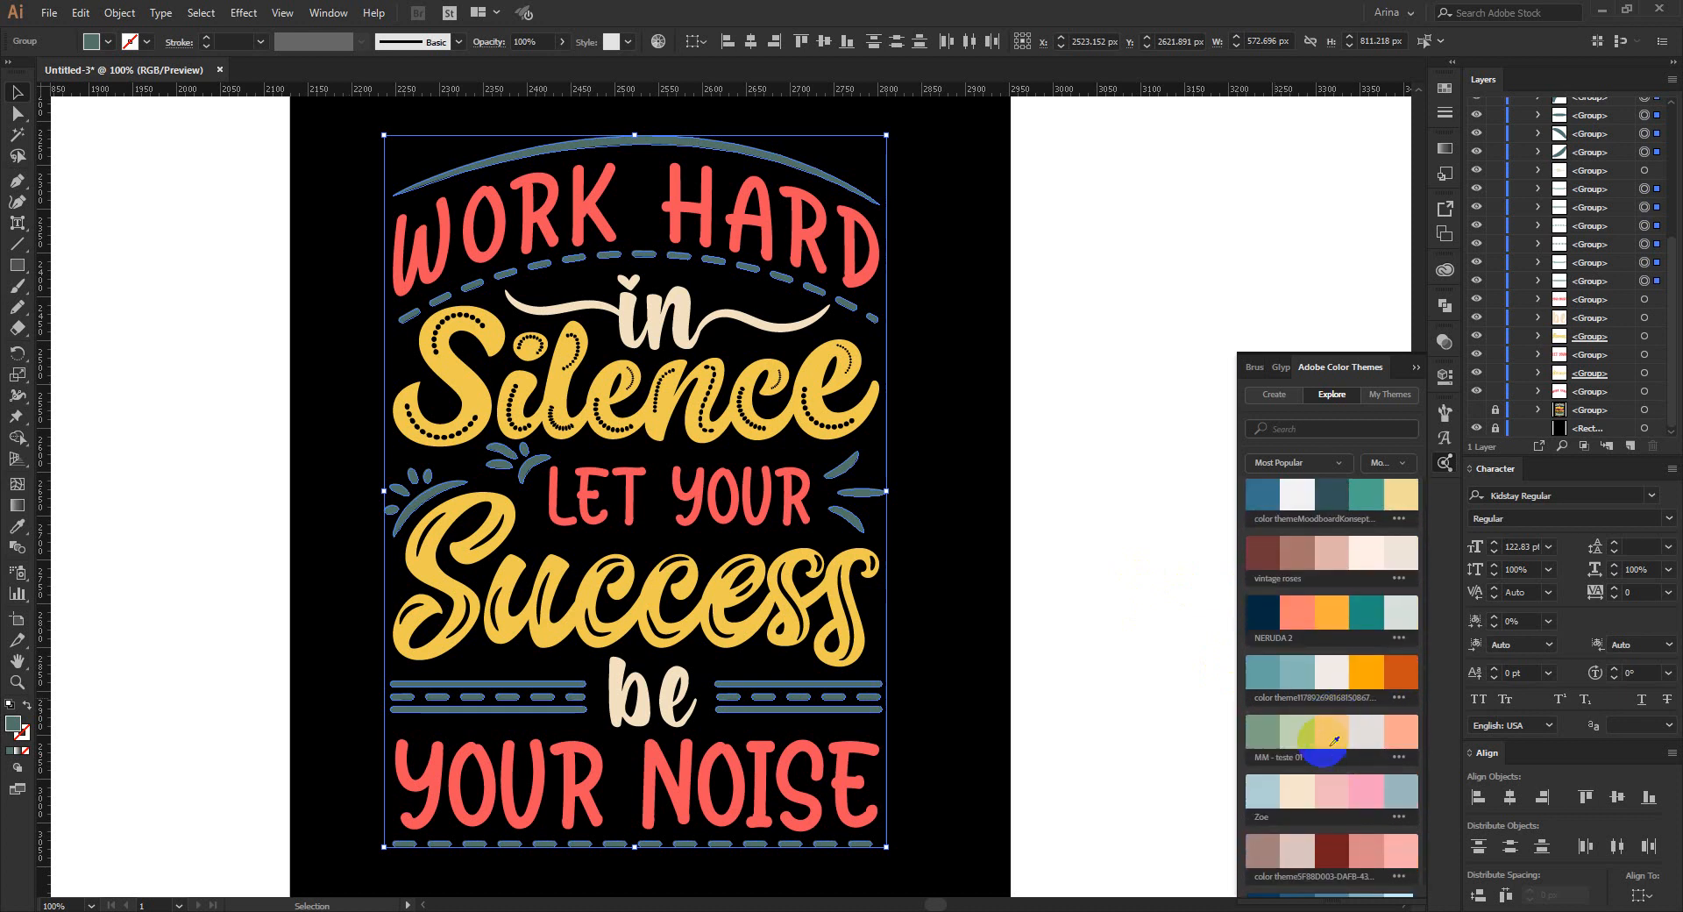
left_click(1263, 715)
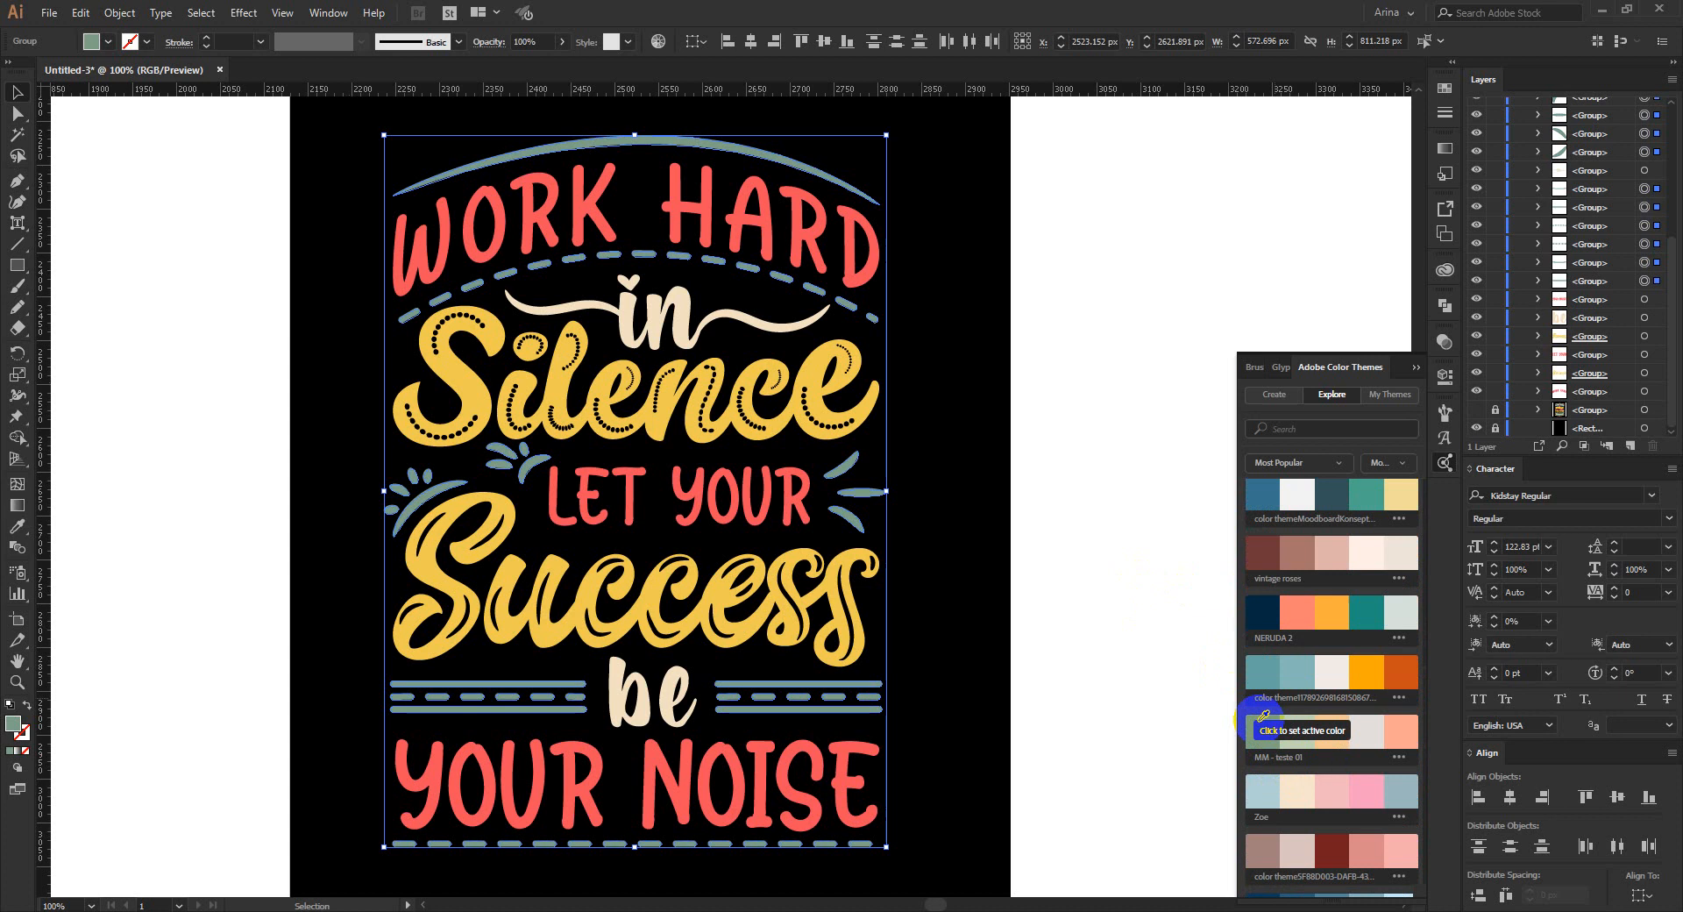
left_click(1029, 587)
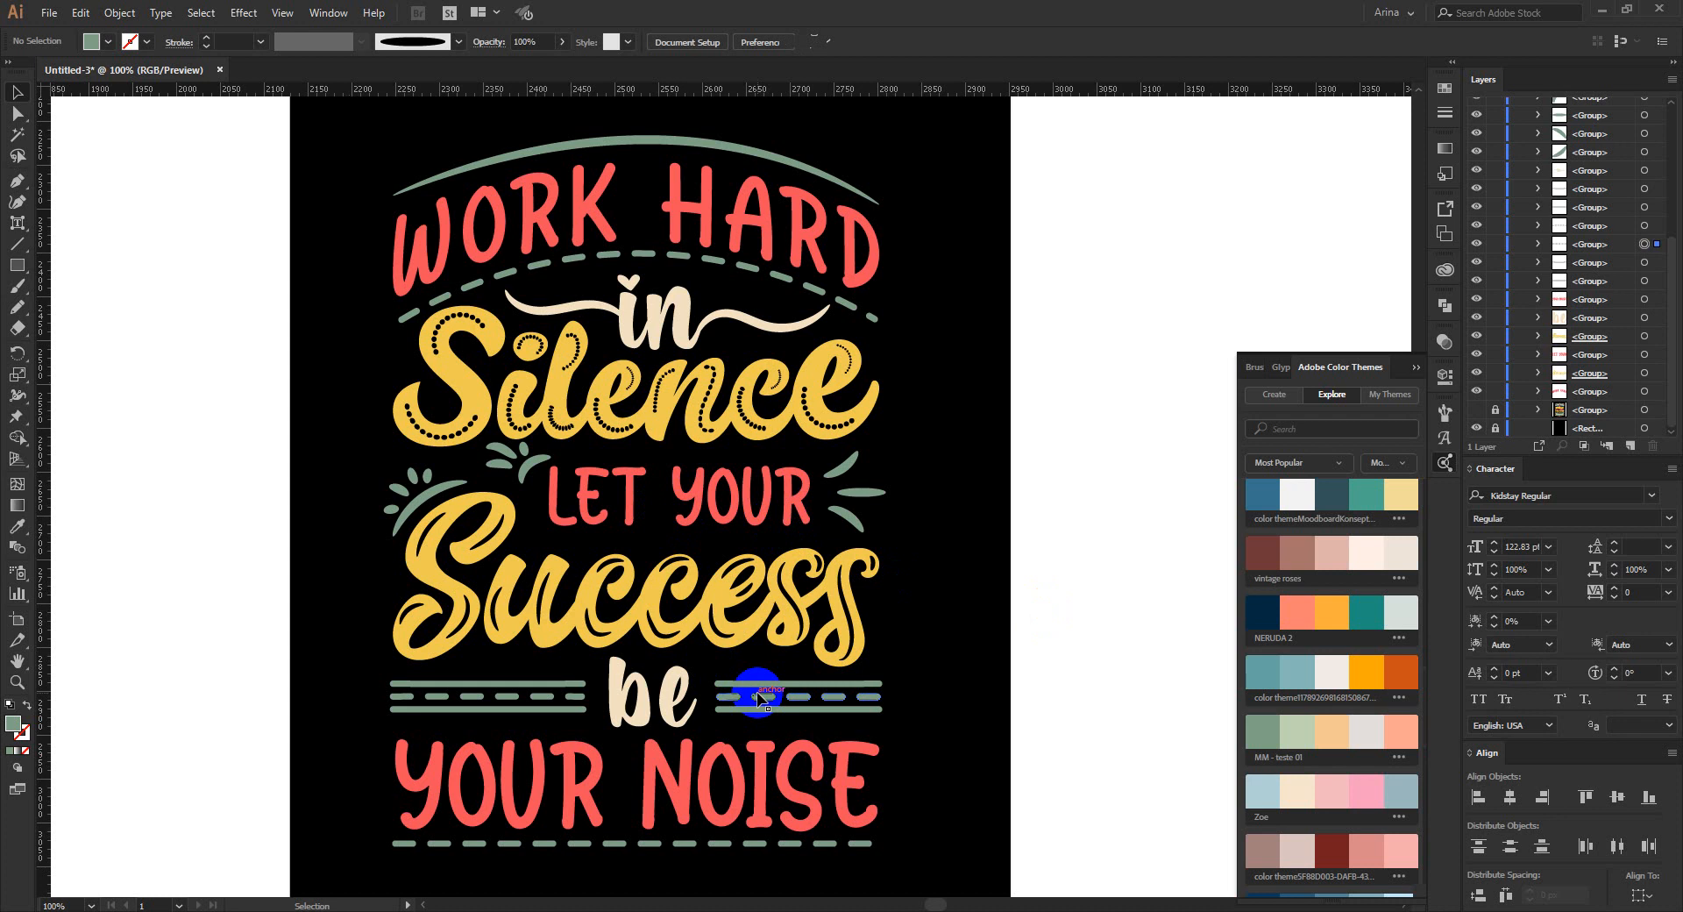
- Recolour the two dashed lines on either side of "be" with the coral sampled from "LET YOUR"
left_click(759, 699)
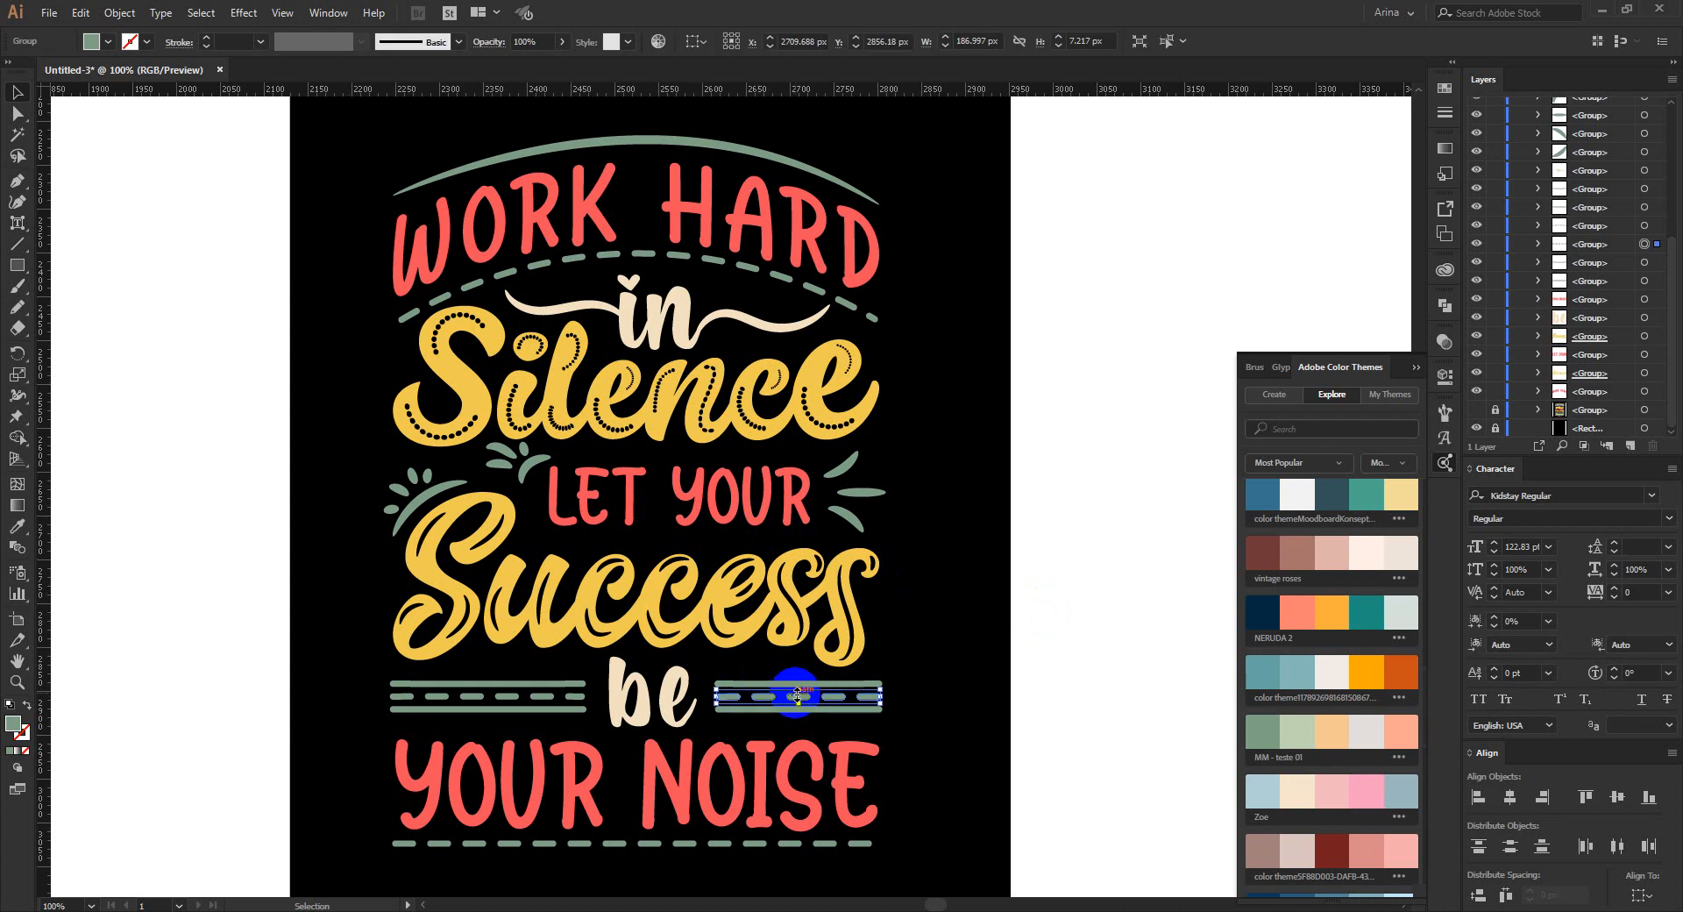
left_click(546, 699, "shift")
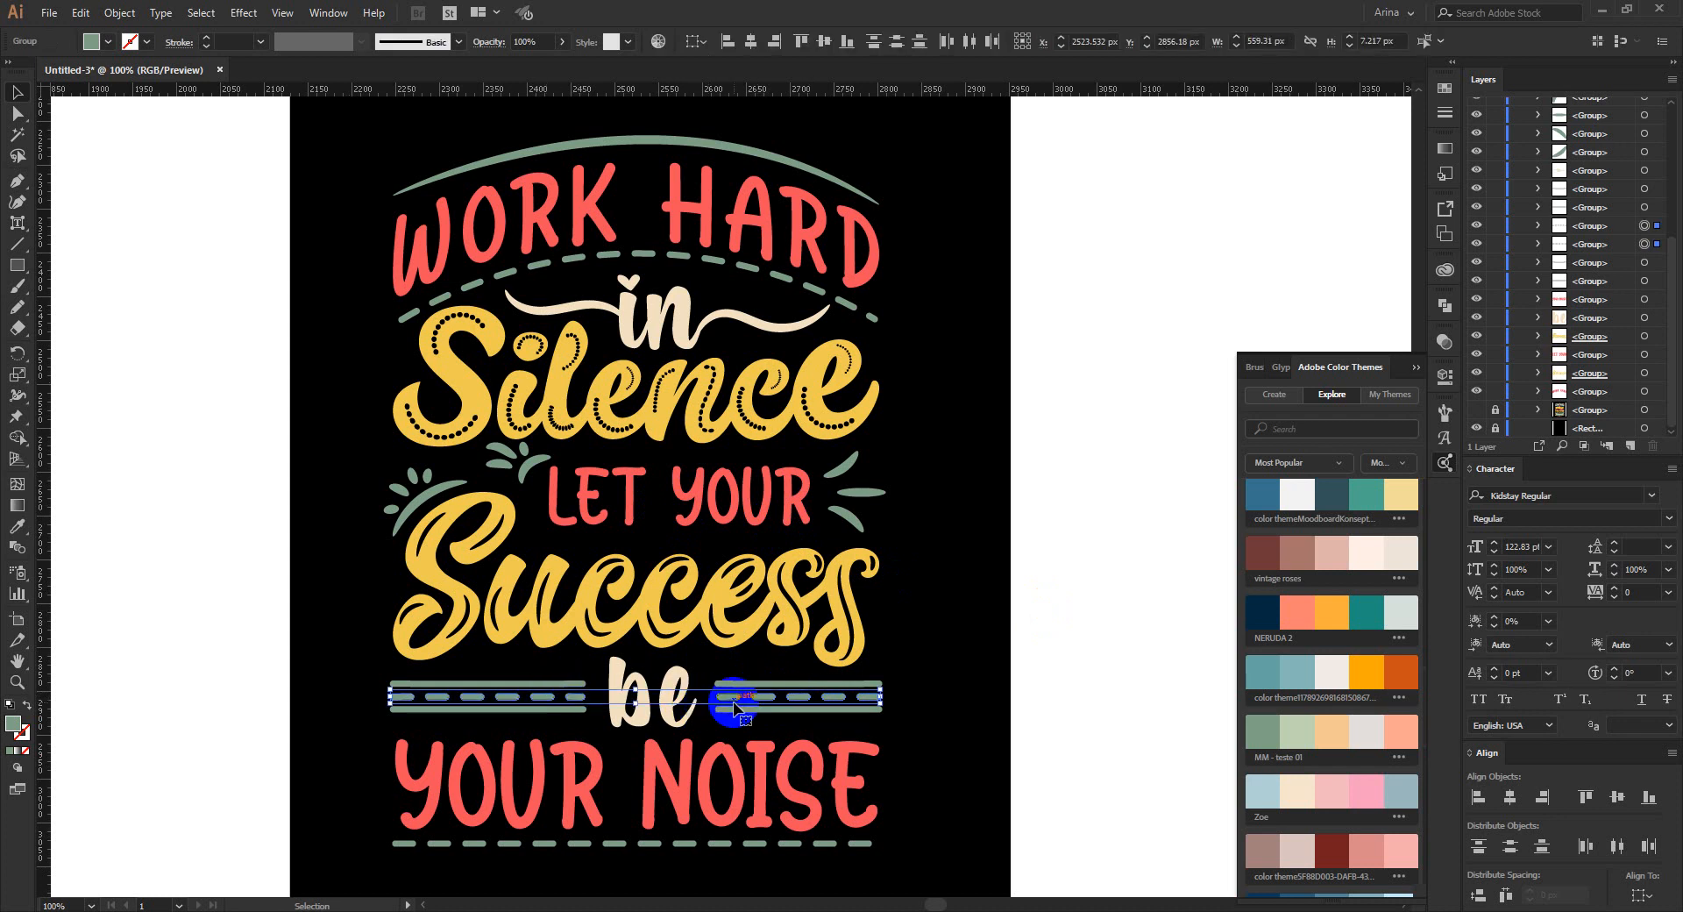
key("i")
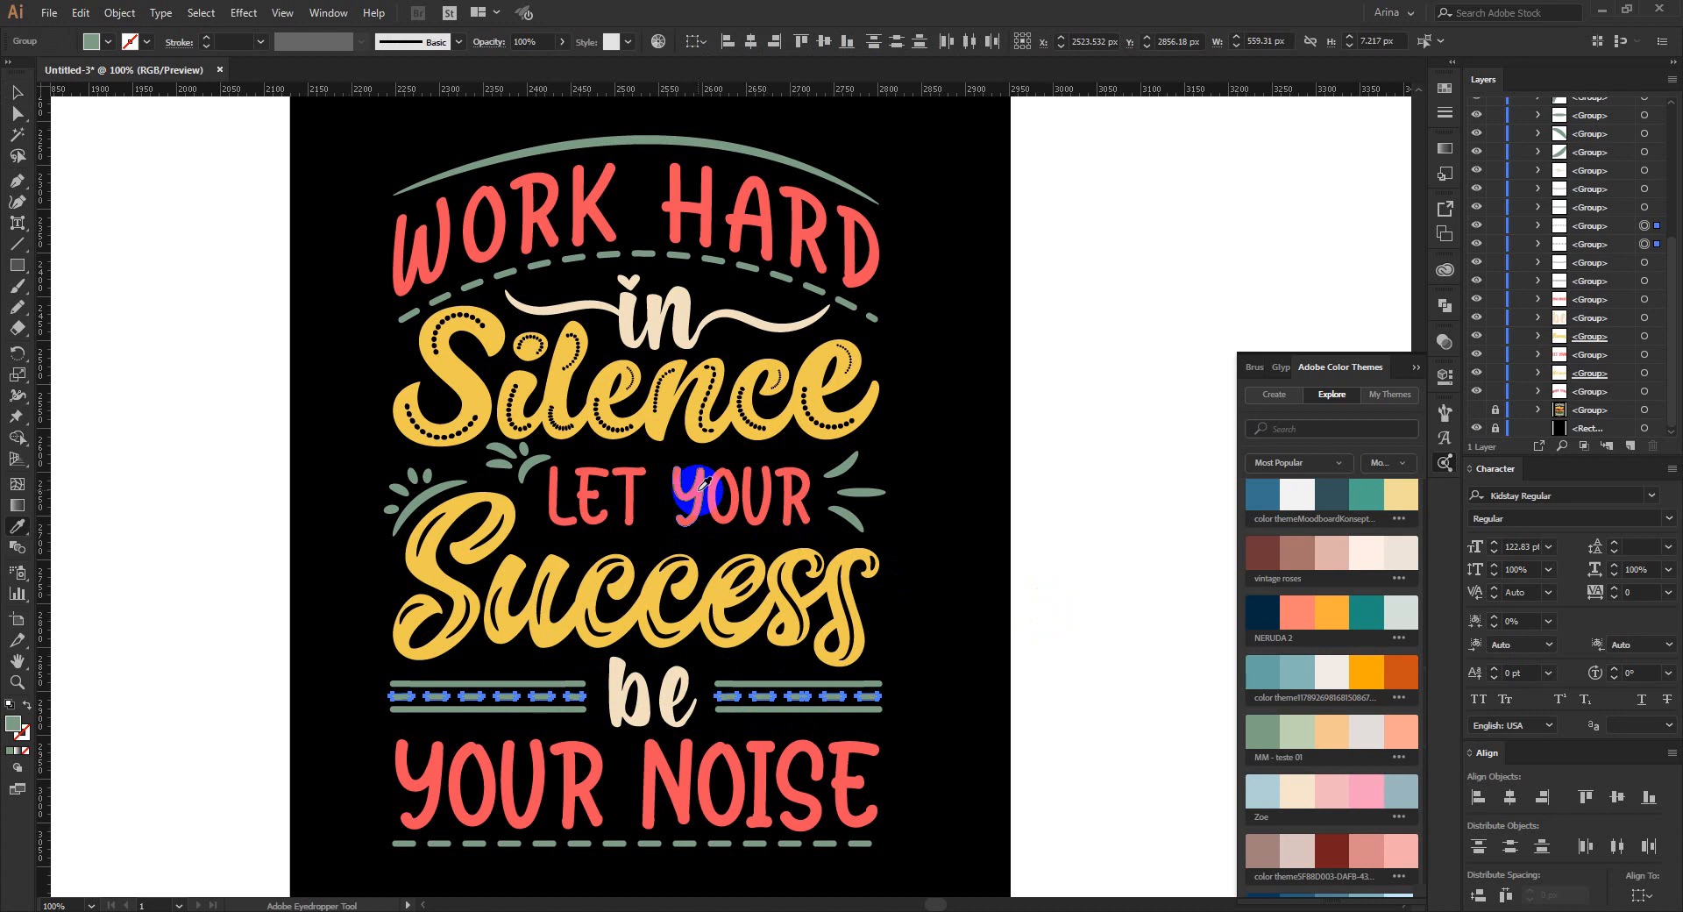
left_click(704, 483)
key("v")
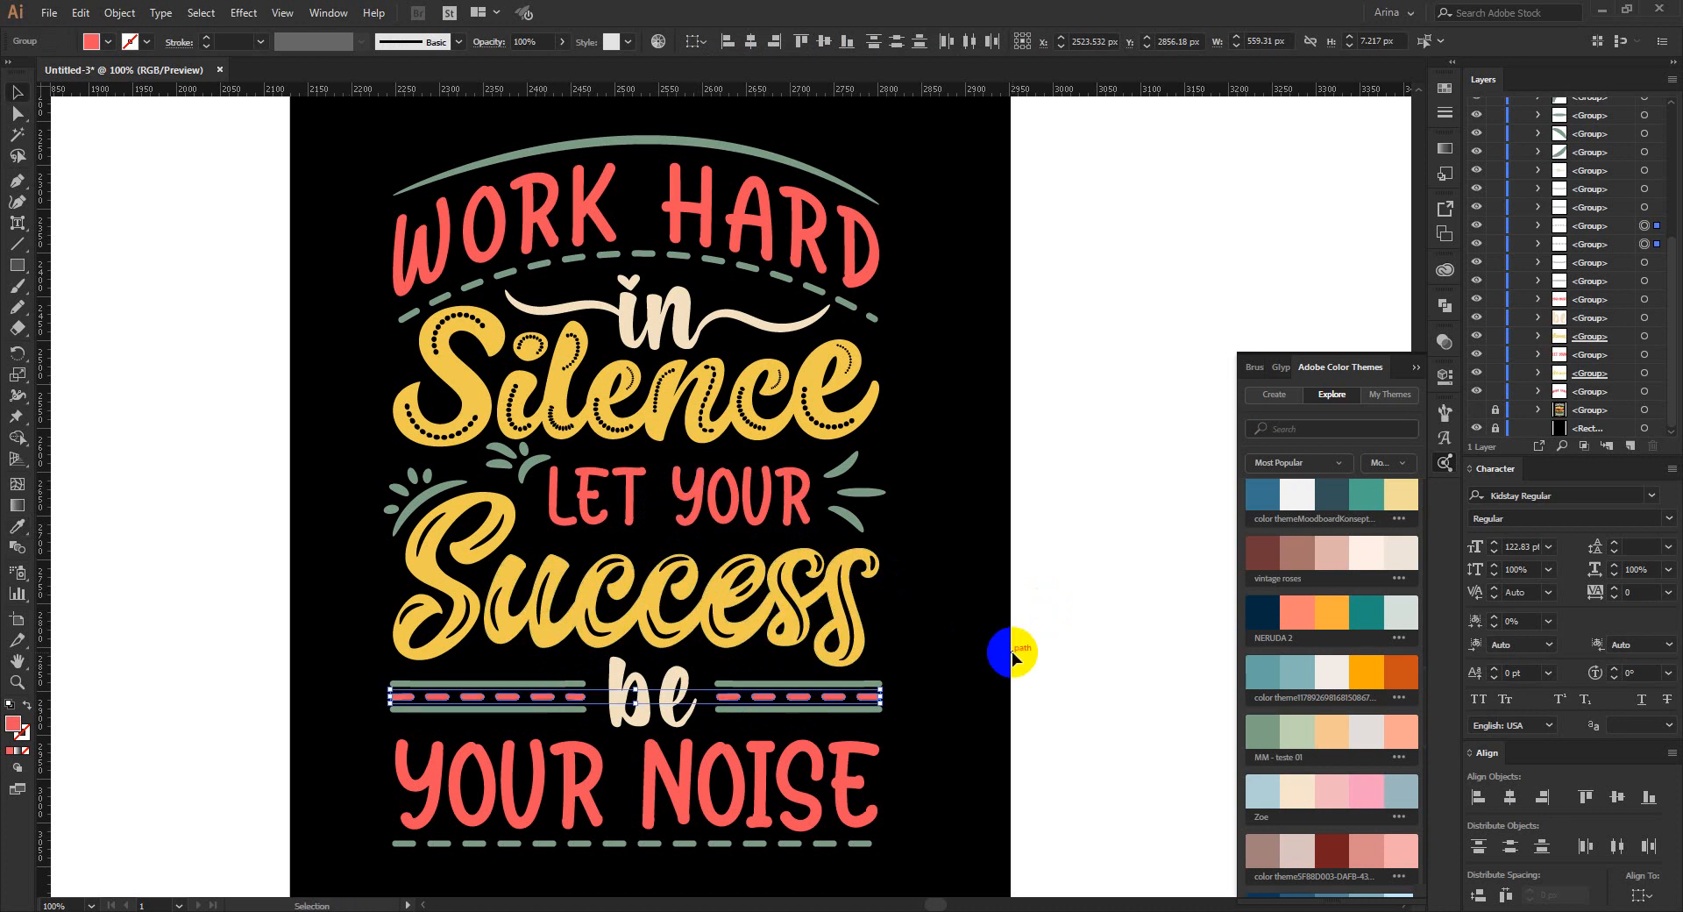
left_click(1013, 653)
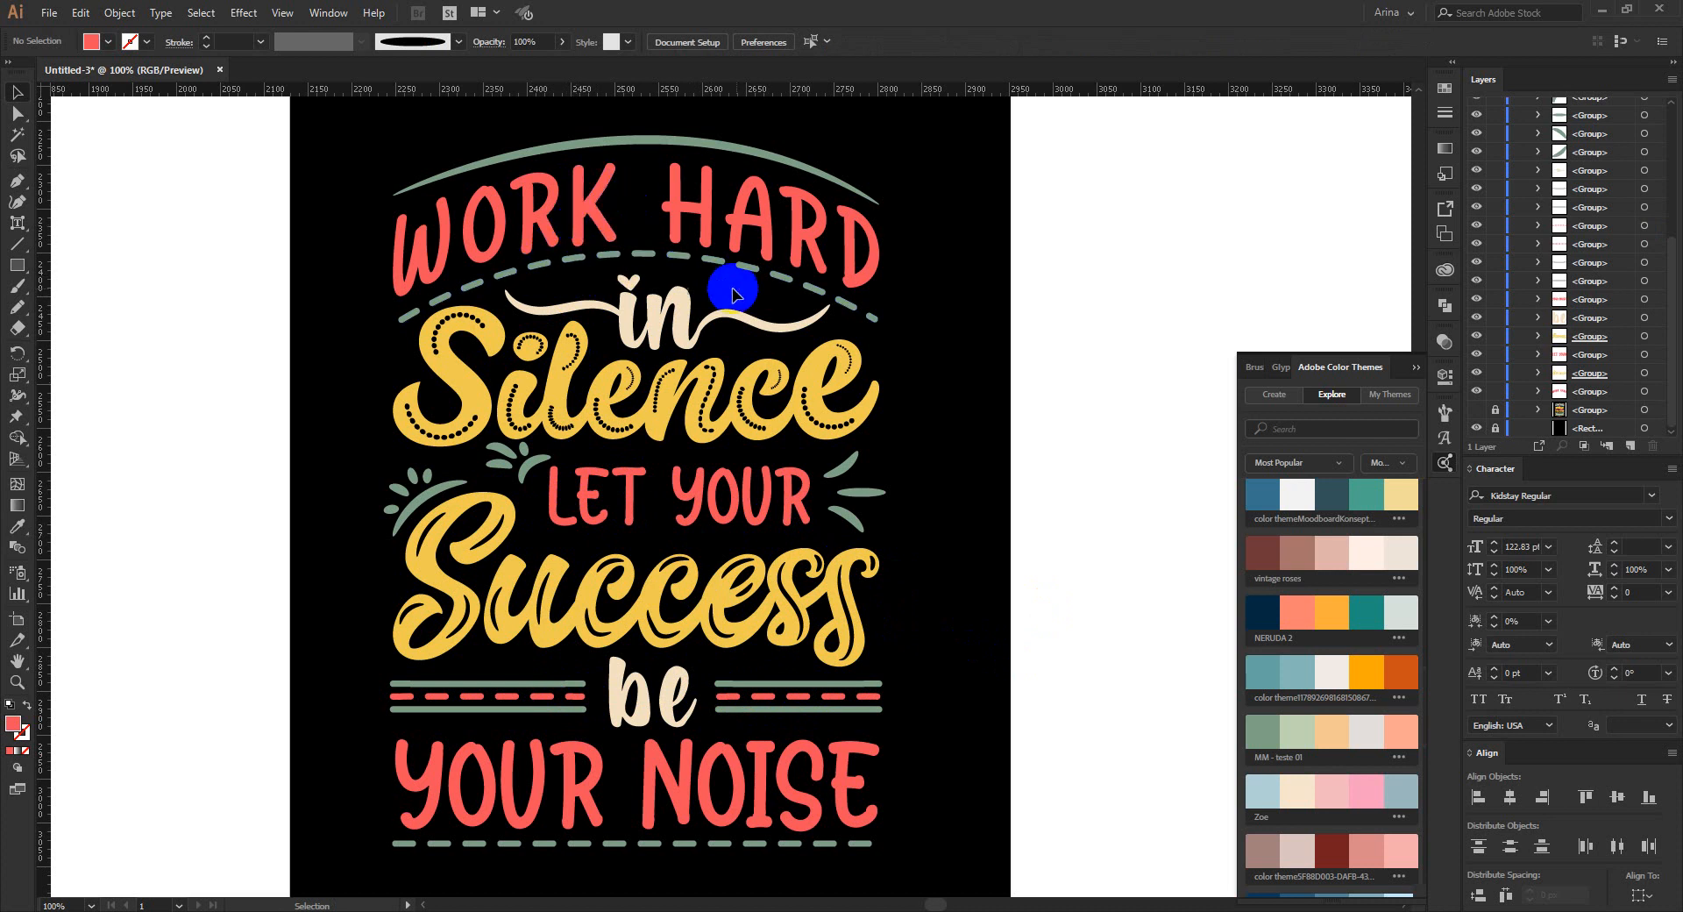
- Nudge the arc above "WORK HARD" slightly down towards the lettering
left_click(645, 148)
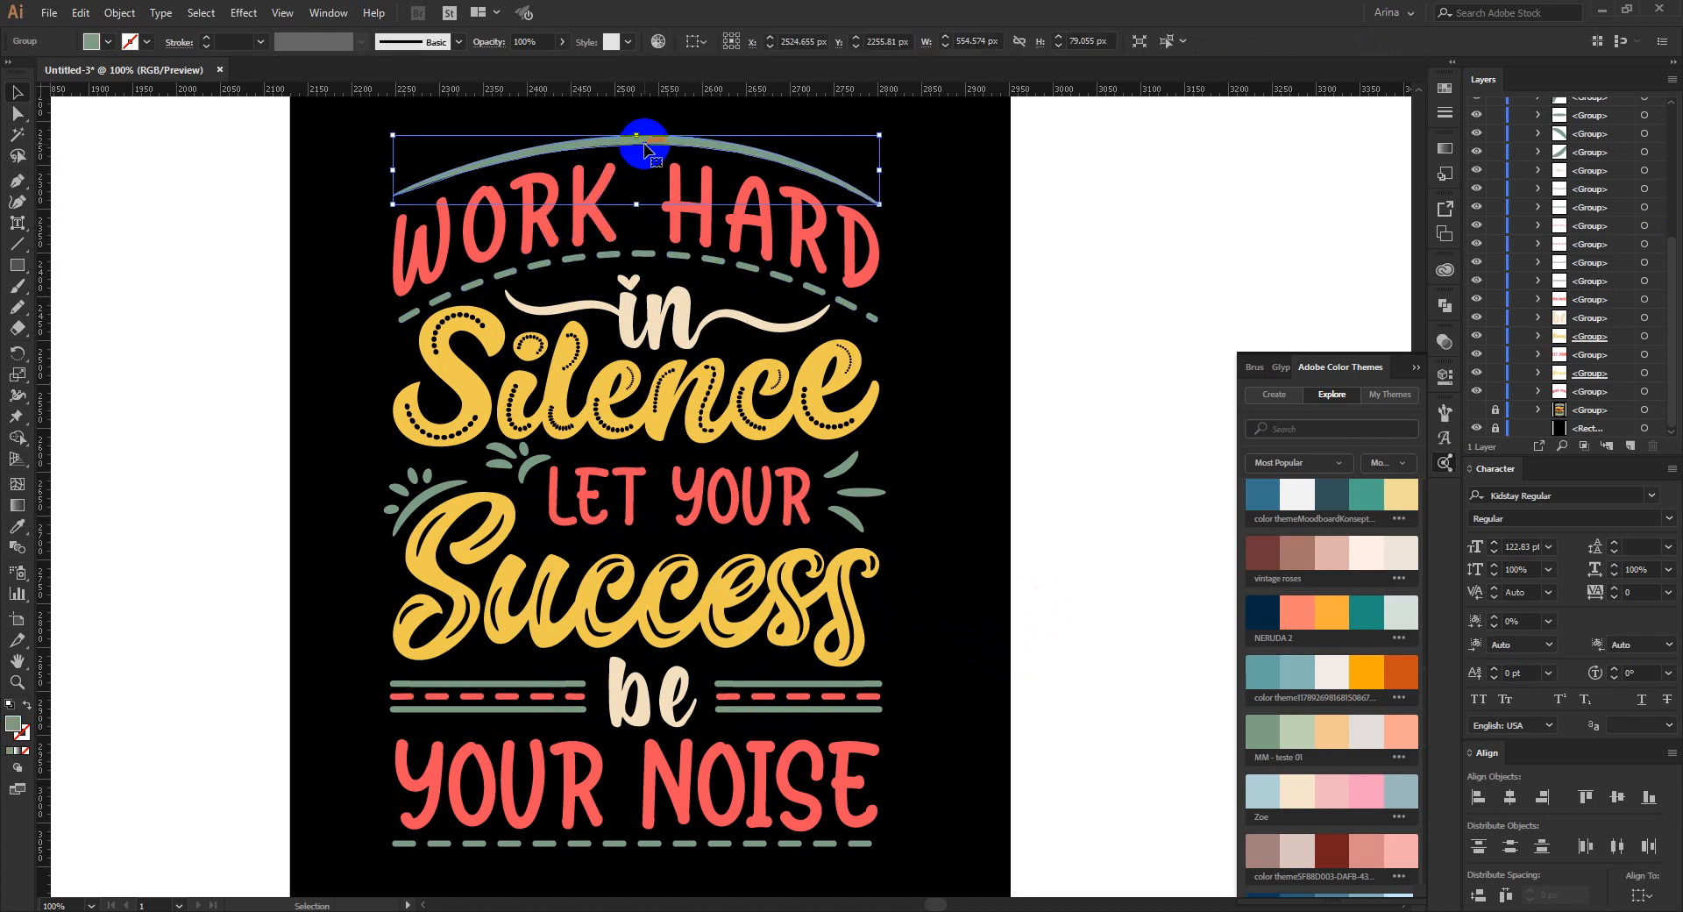
left_click(938, 297)
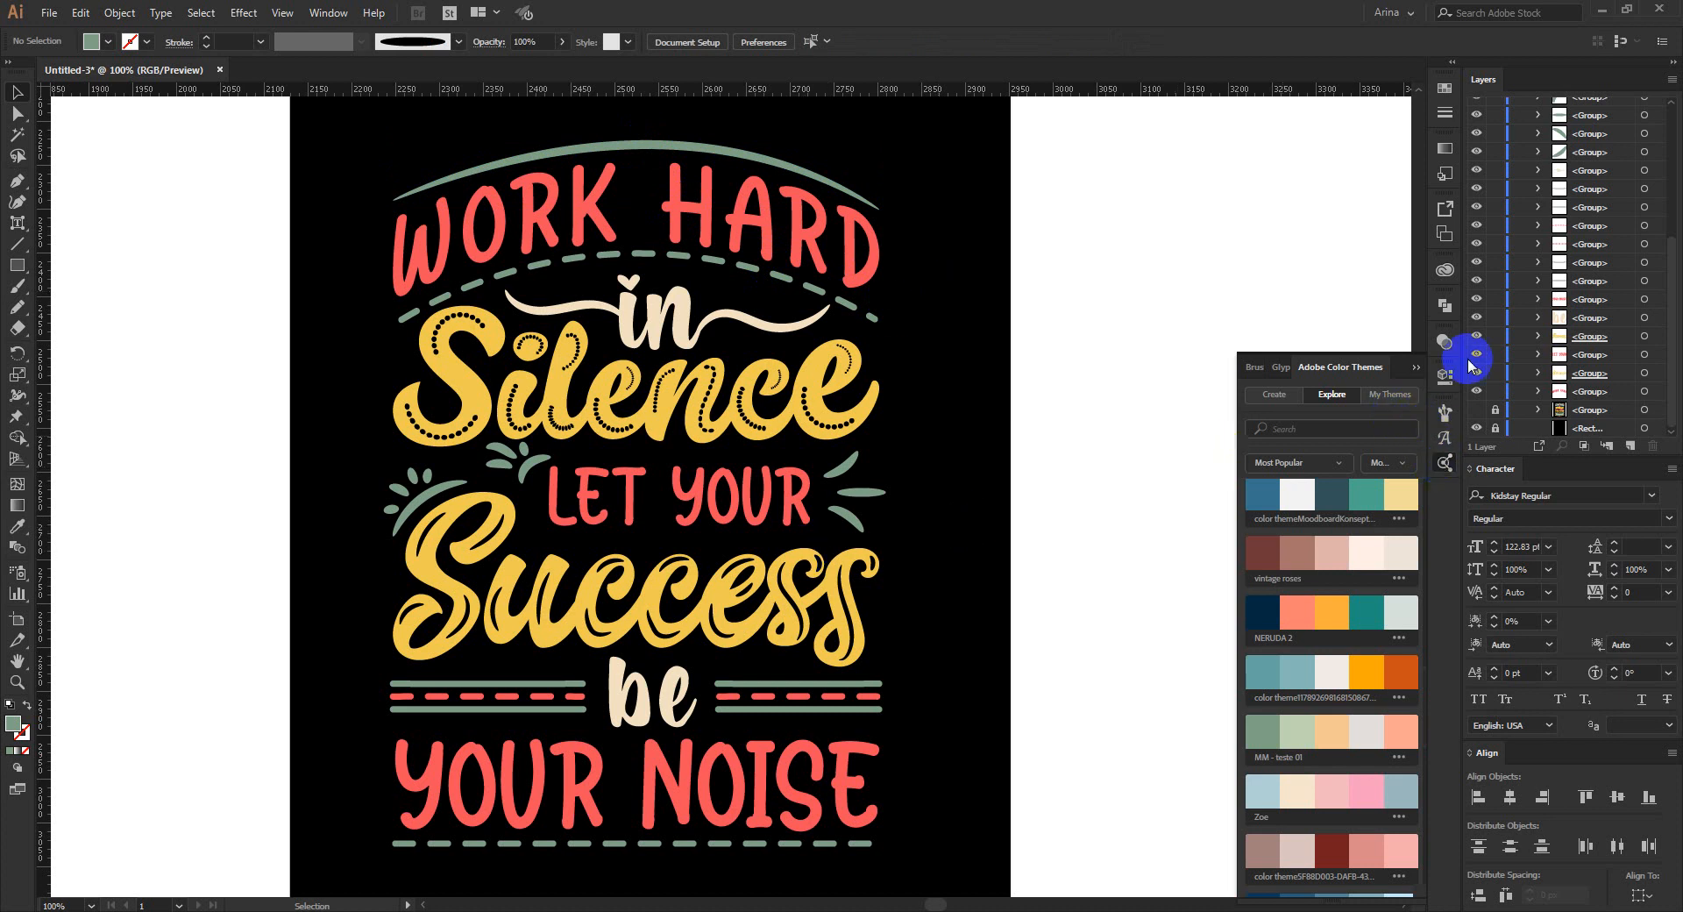
- Open the opacity mask of the word "Silence" for editing
left_click(1445, 342)
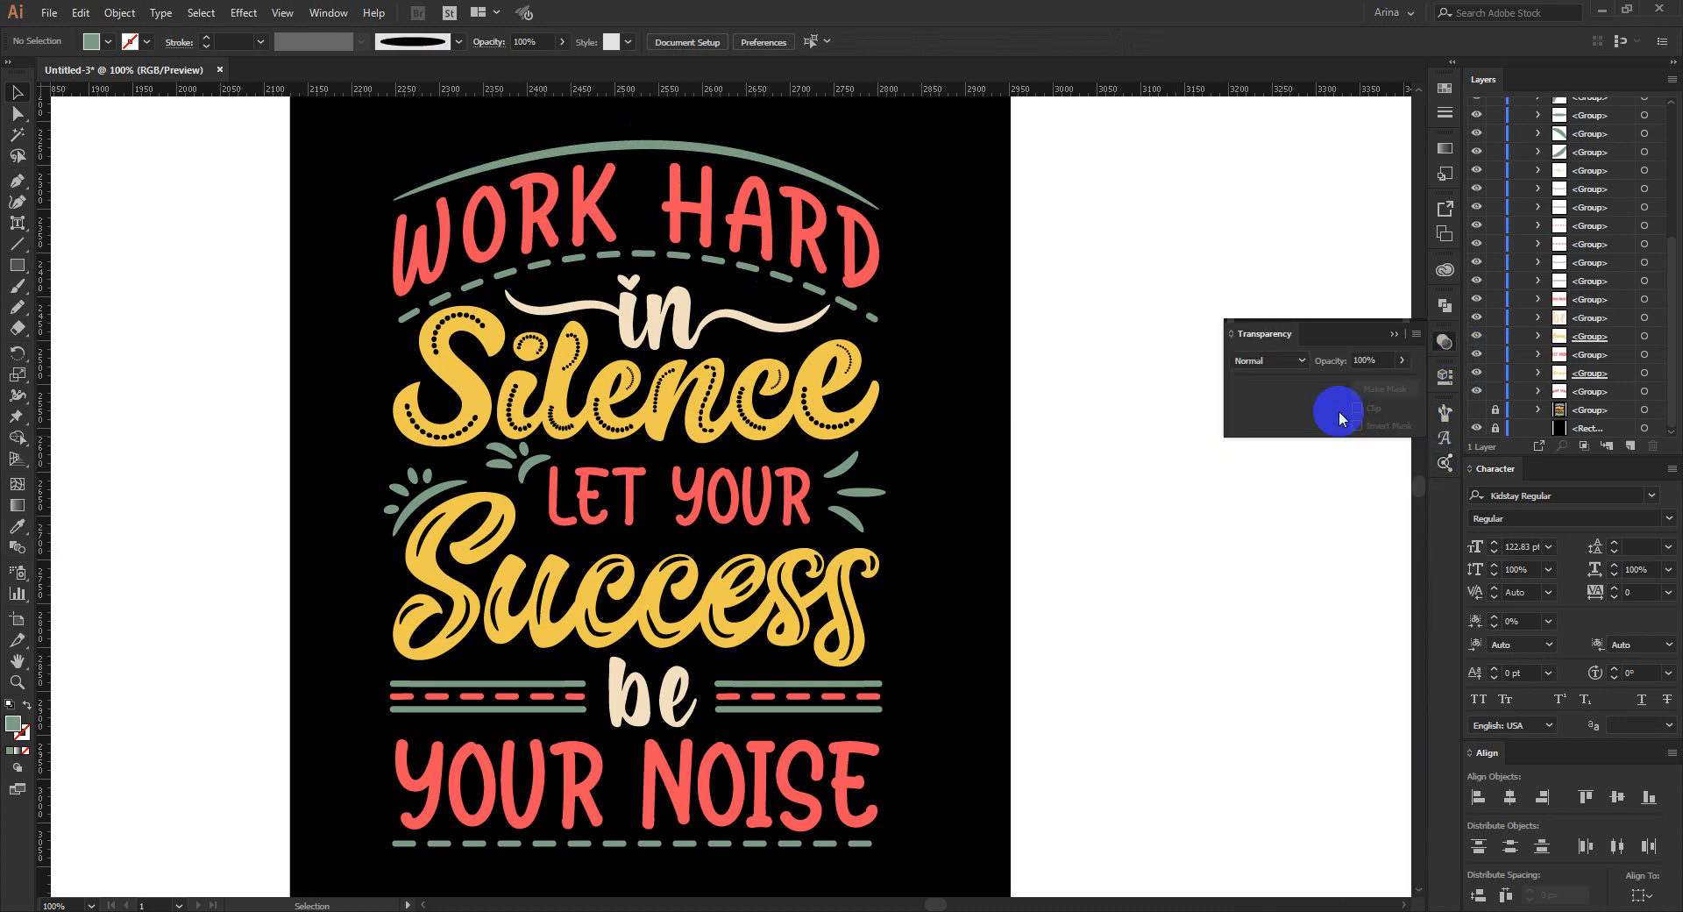
left_click(810, 414)
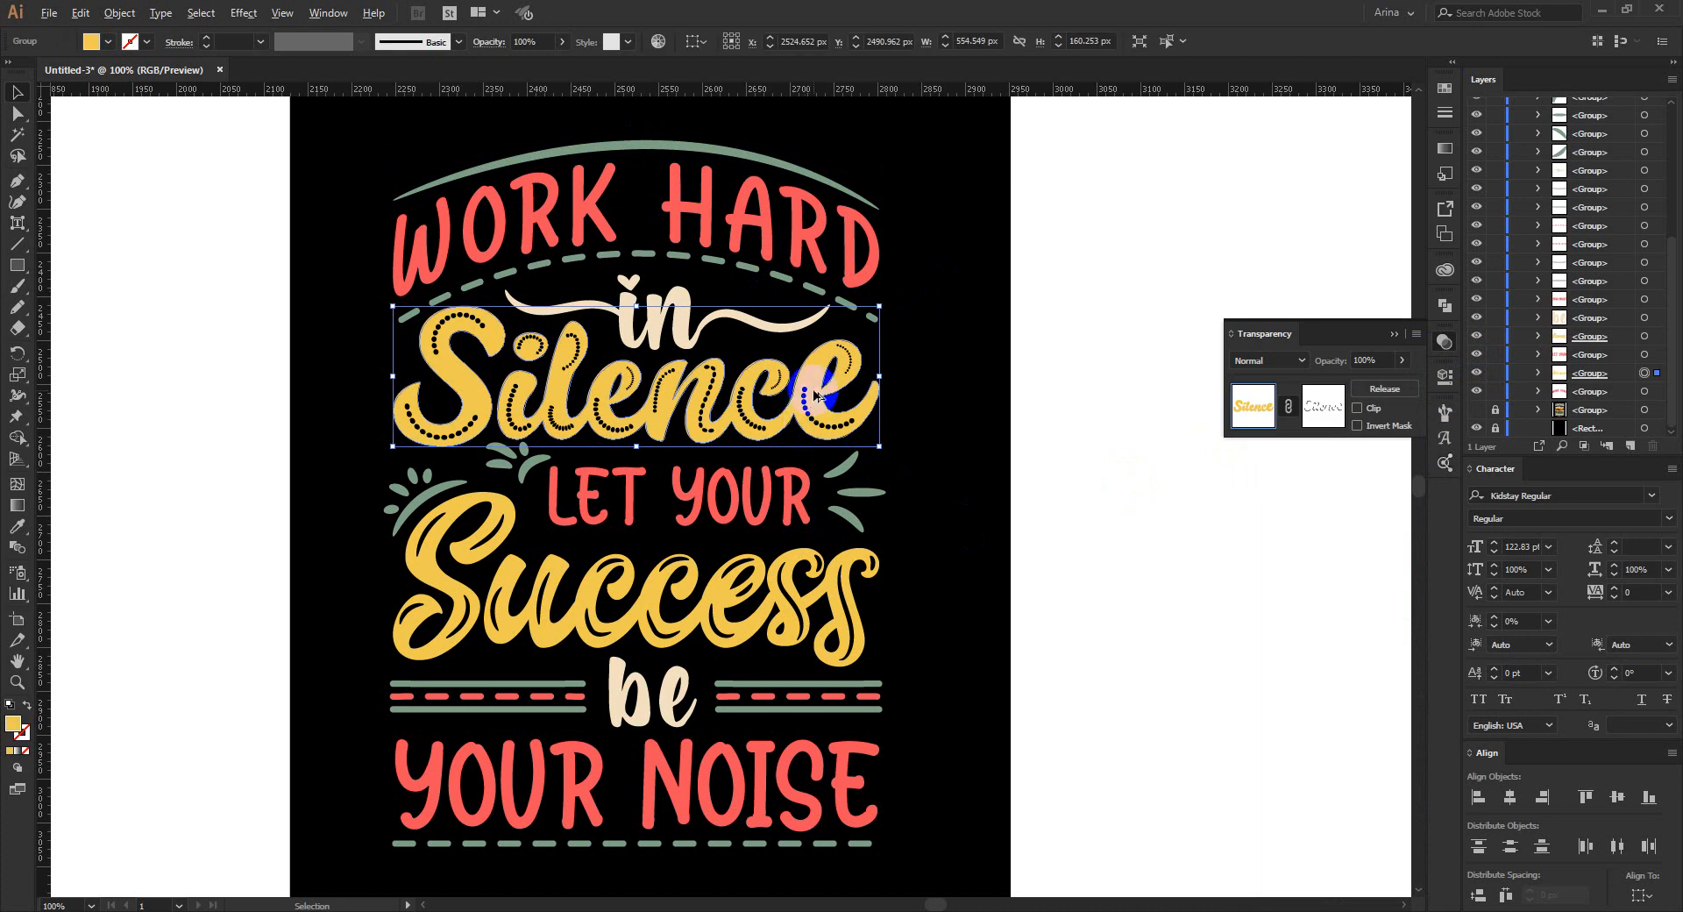
scroll(820, 392, "up", 1)
left_click(1335, 412)
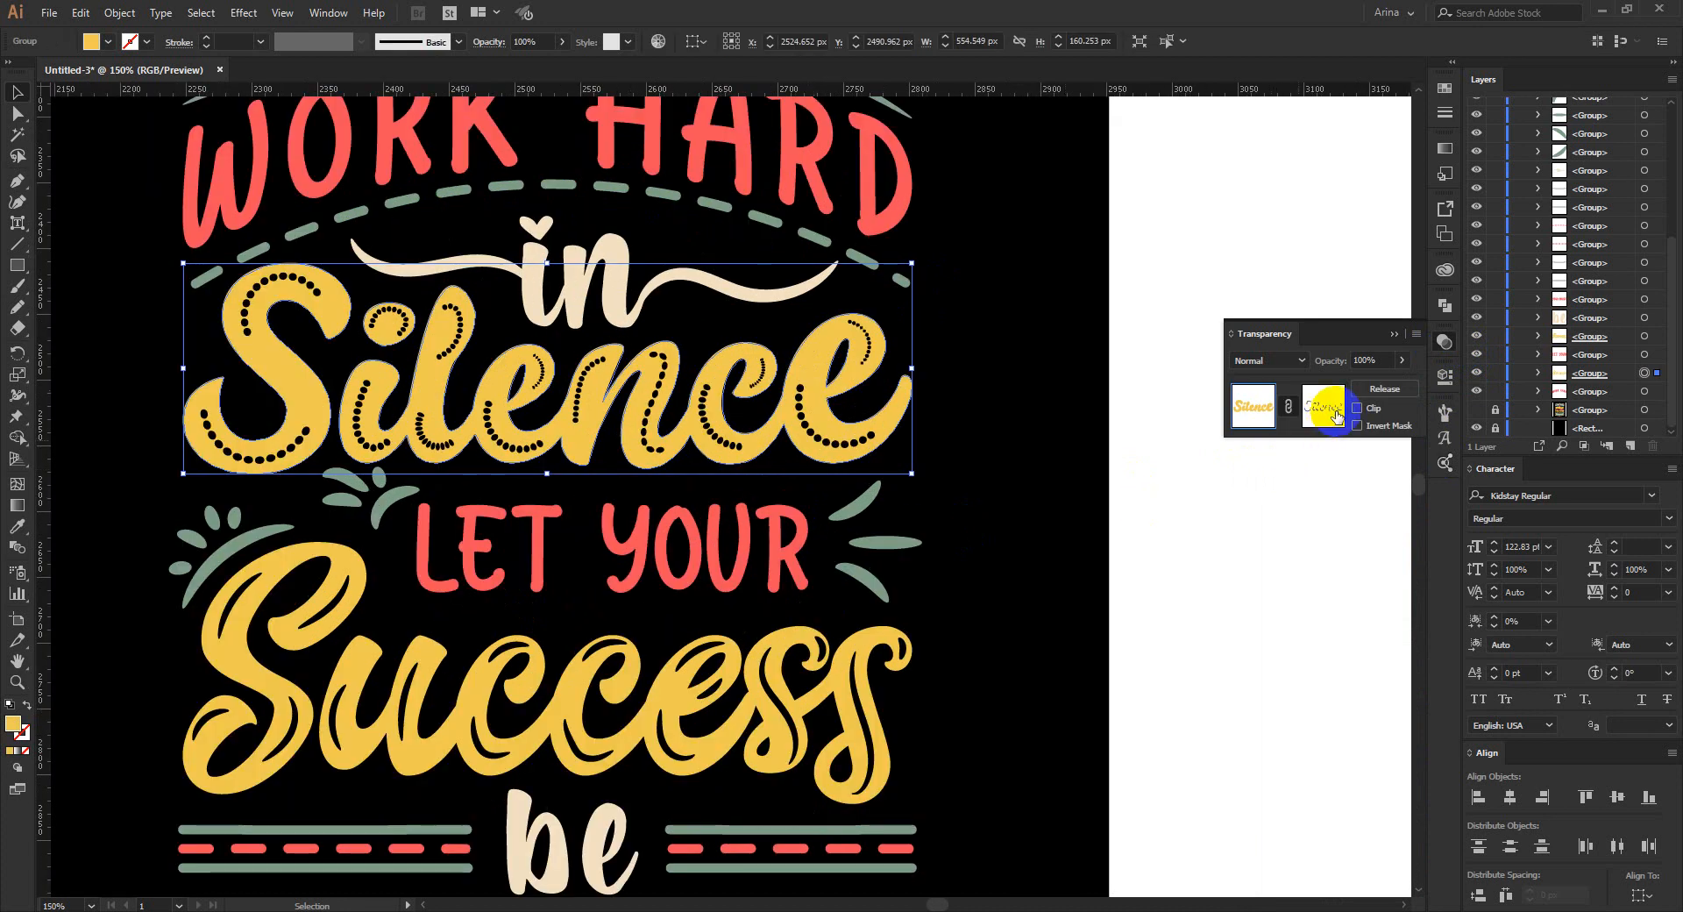
scroll(596, 366, "up", 1)
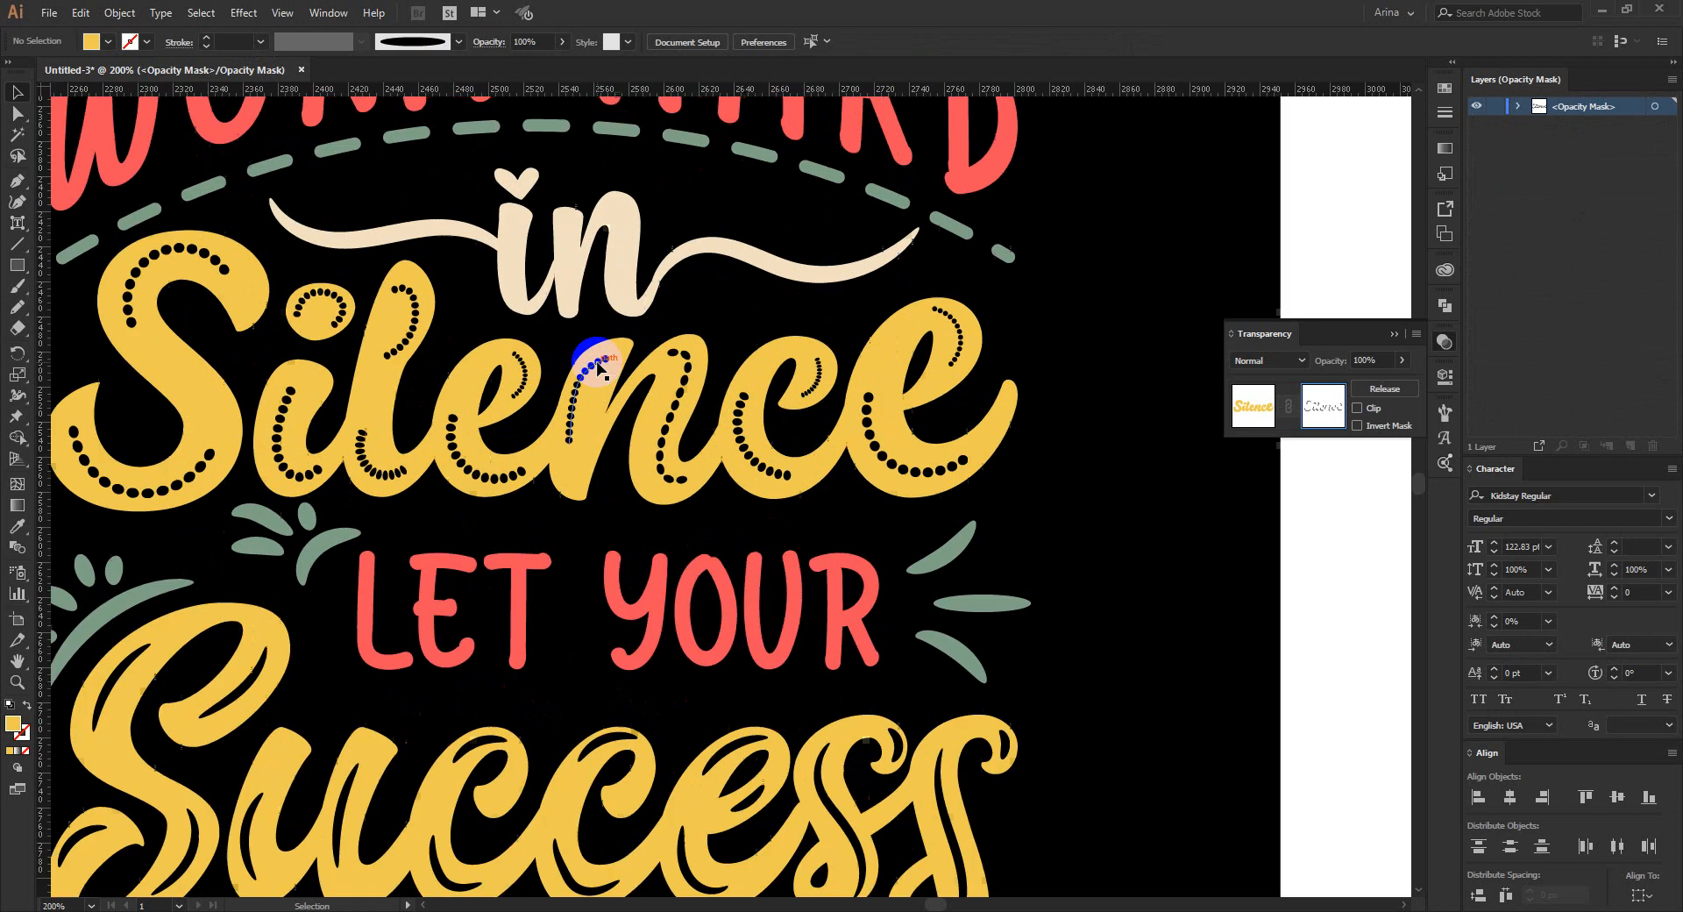
- Reshape the dotted path on the first stem of the "n" in "Silence" to follow the letter's curve, and leave mask editing
left_click(598, 366)
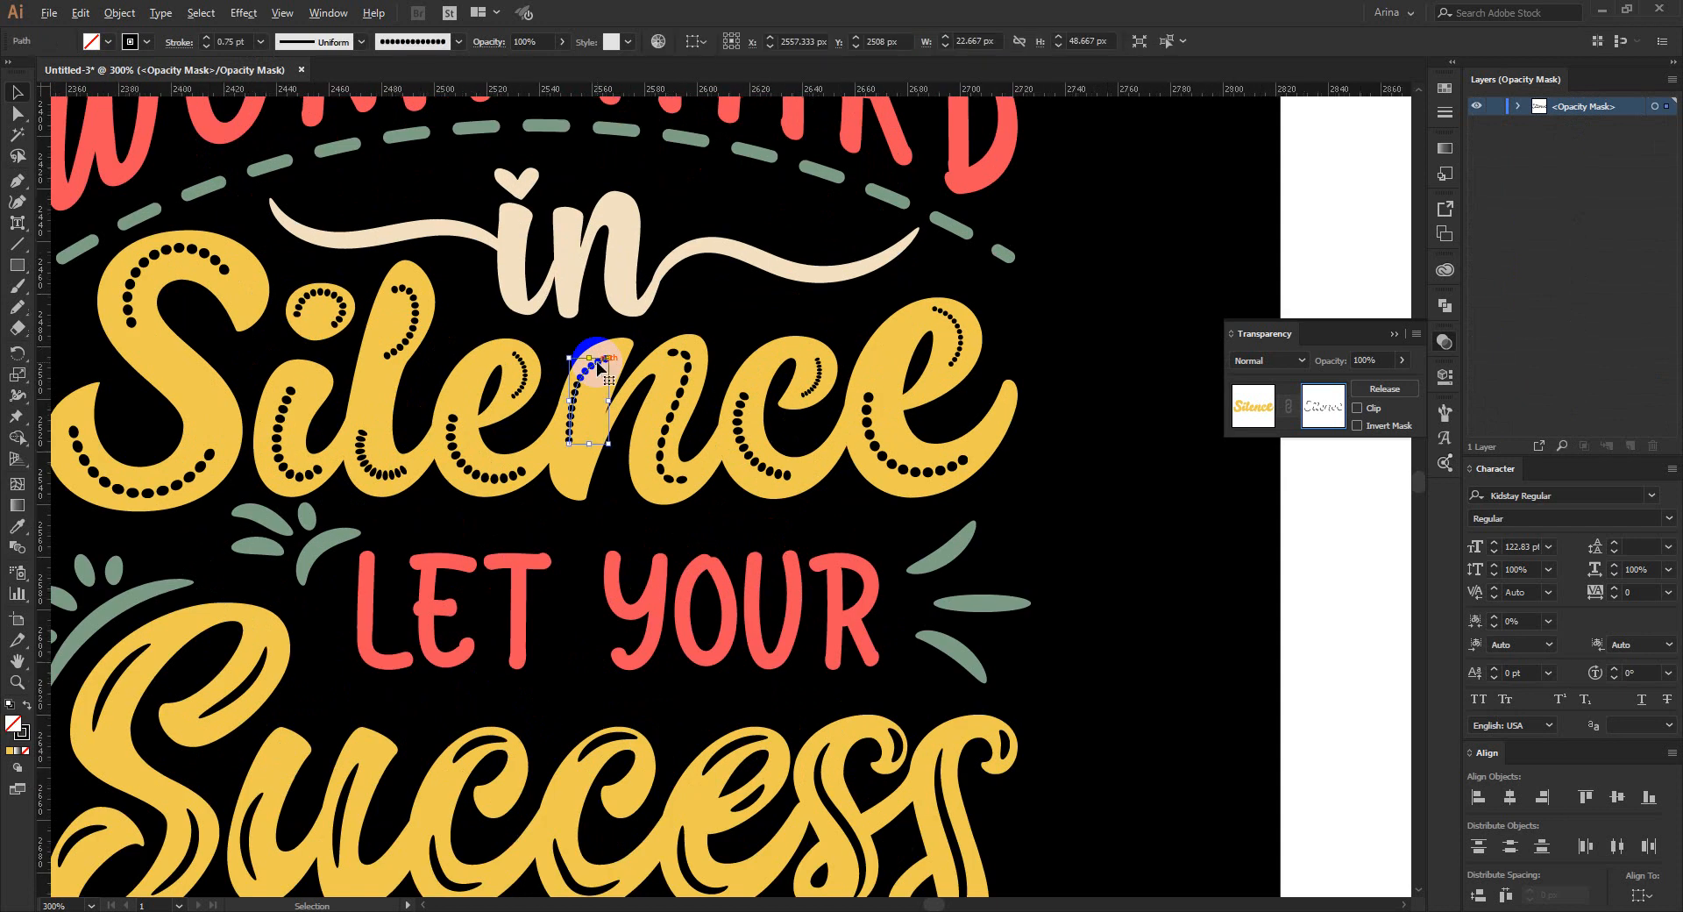
scroll(597, 368, "up", 1)
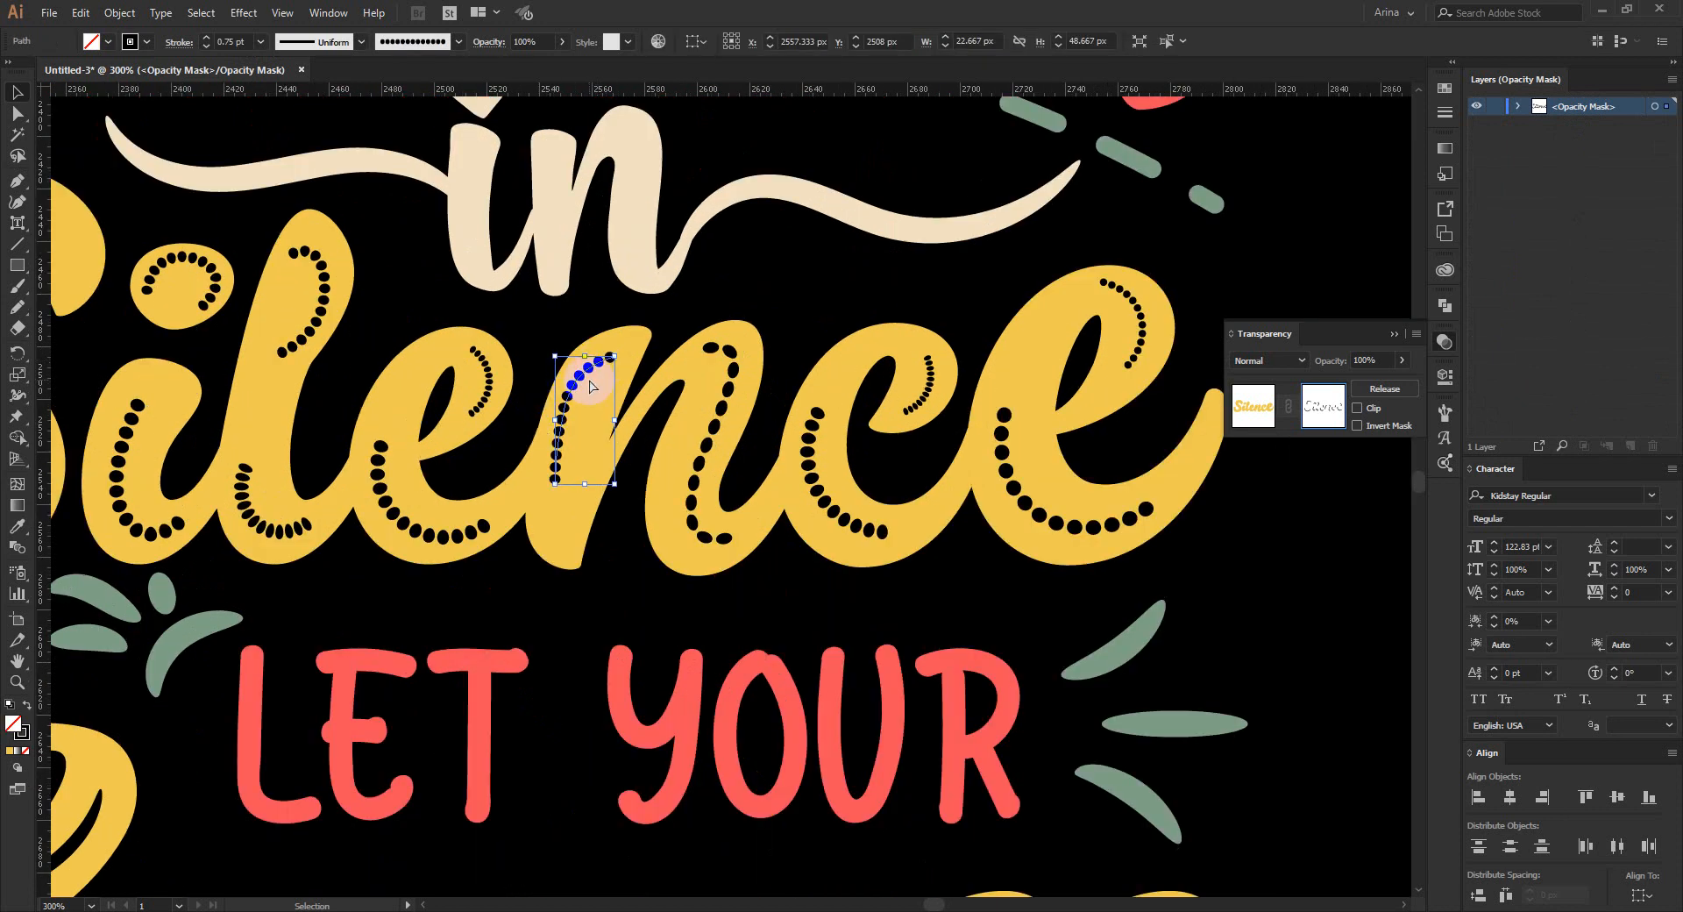
key("a")
left_click_drag(617, 361, 568, 403)
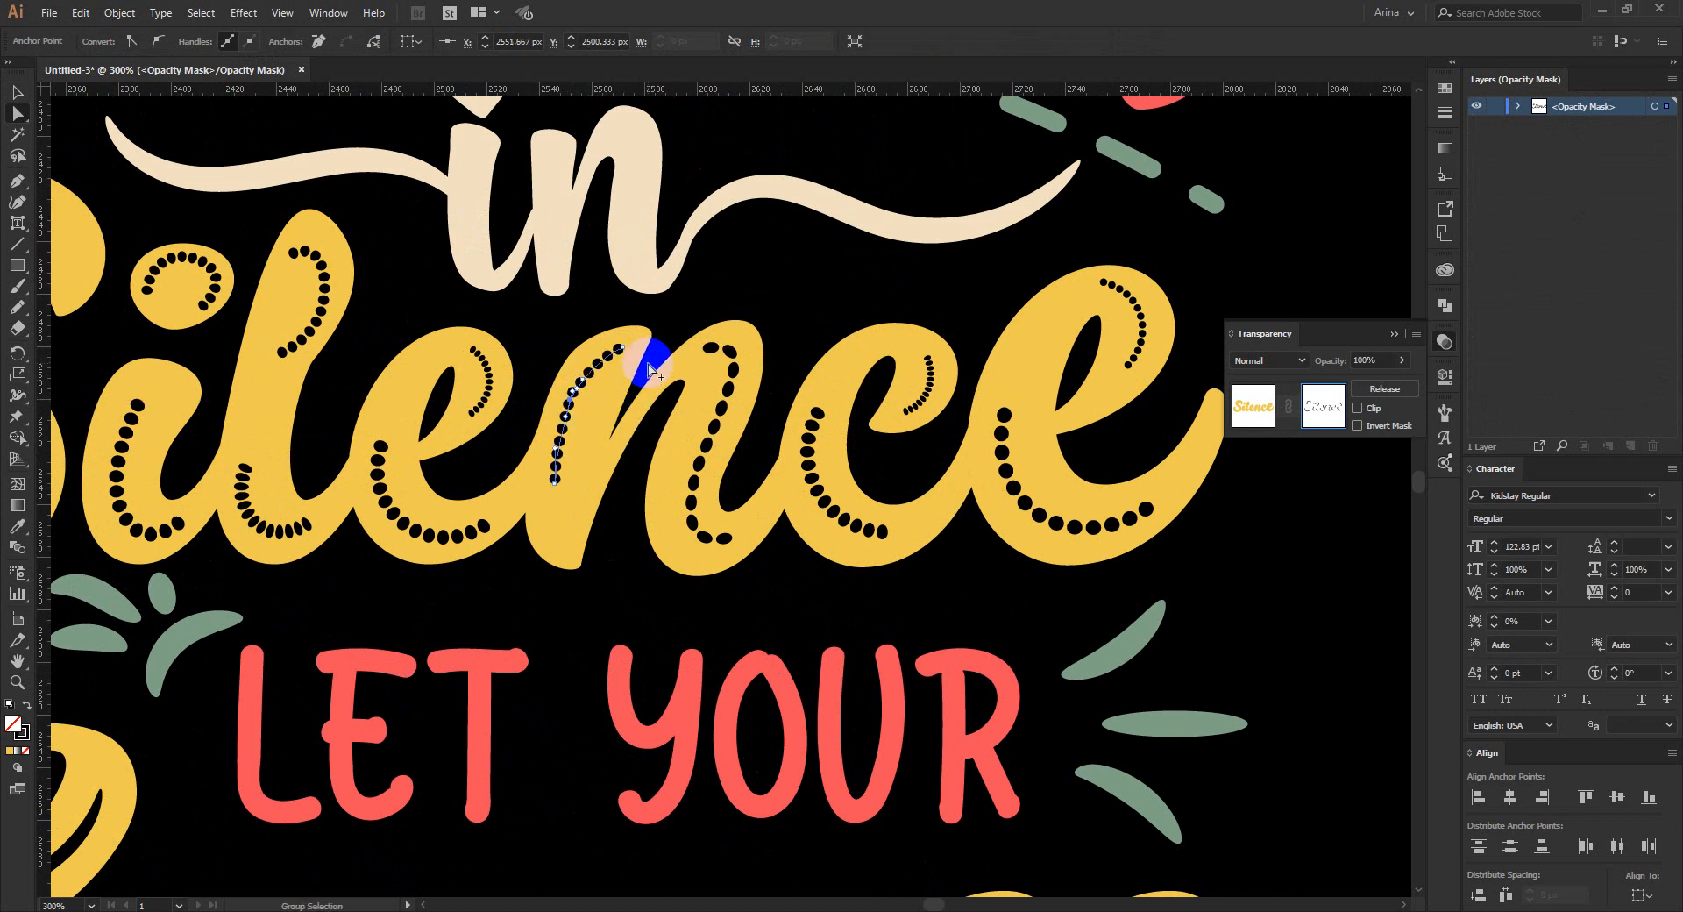
scroll(649, 369, "down", 1)
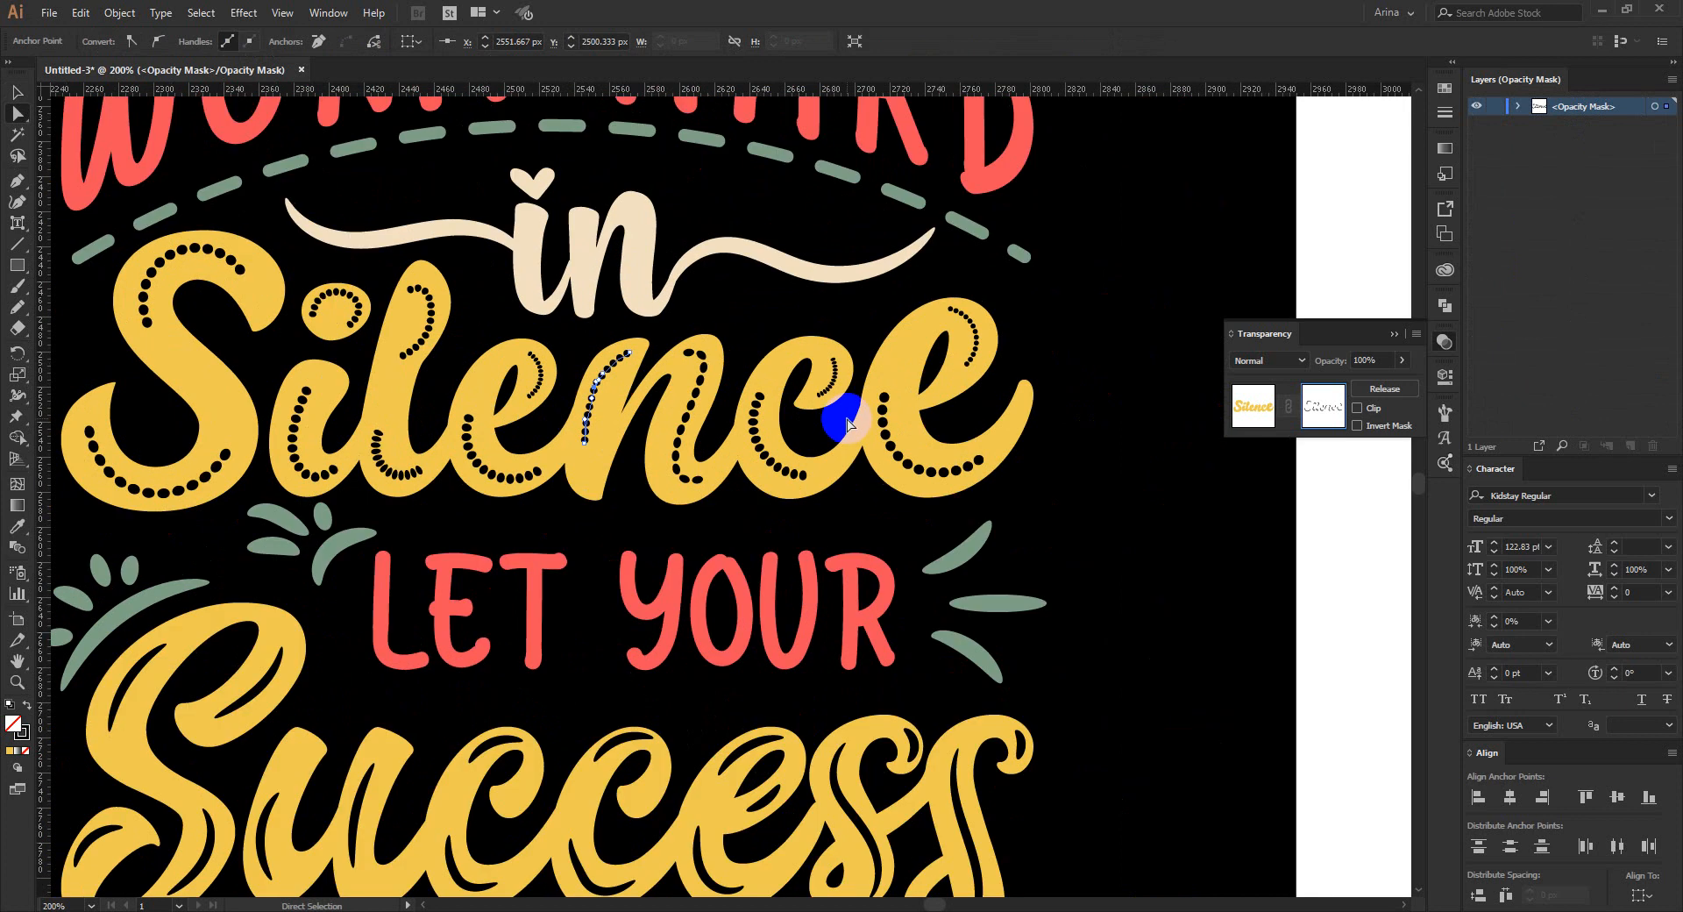
scroll(693, 383, "down", 1)
key("v")
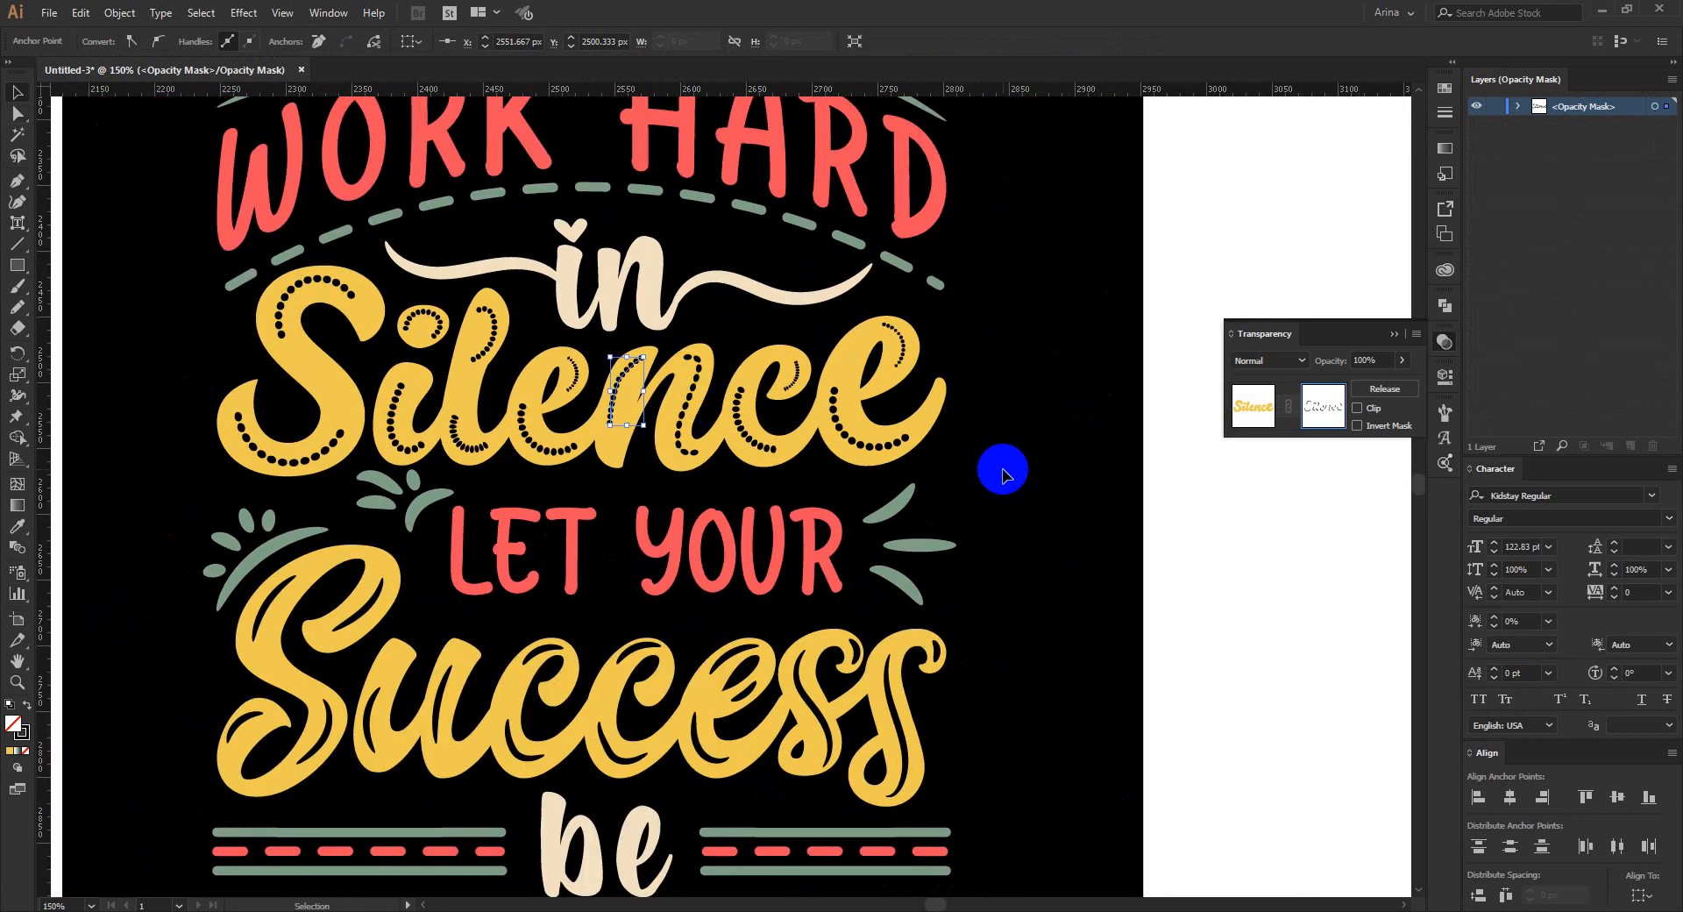
left_click(1024, 472)
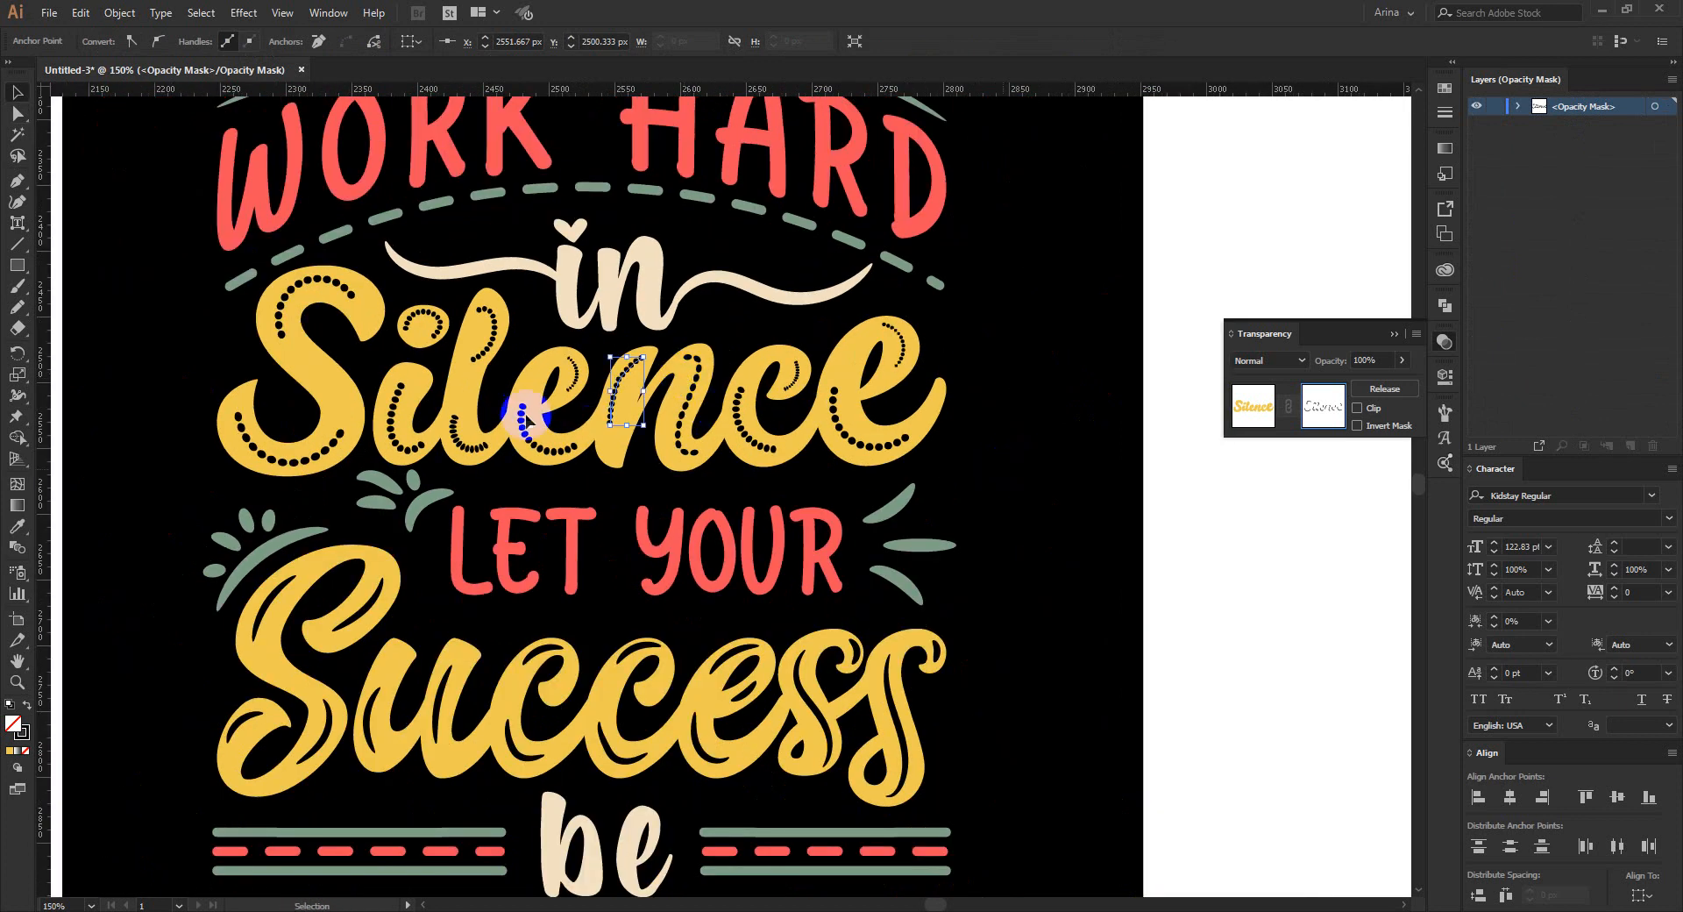
left_click(1238, 410)
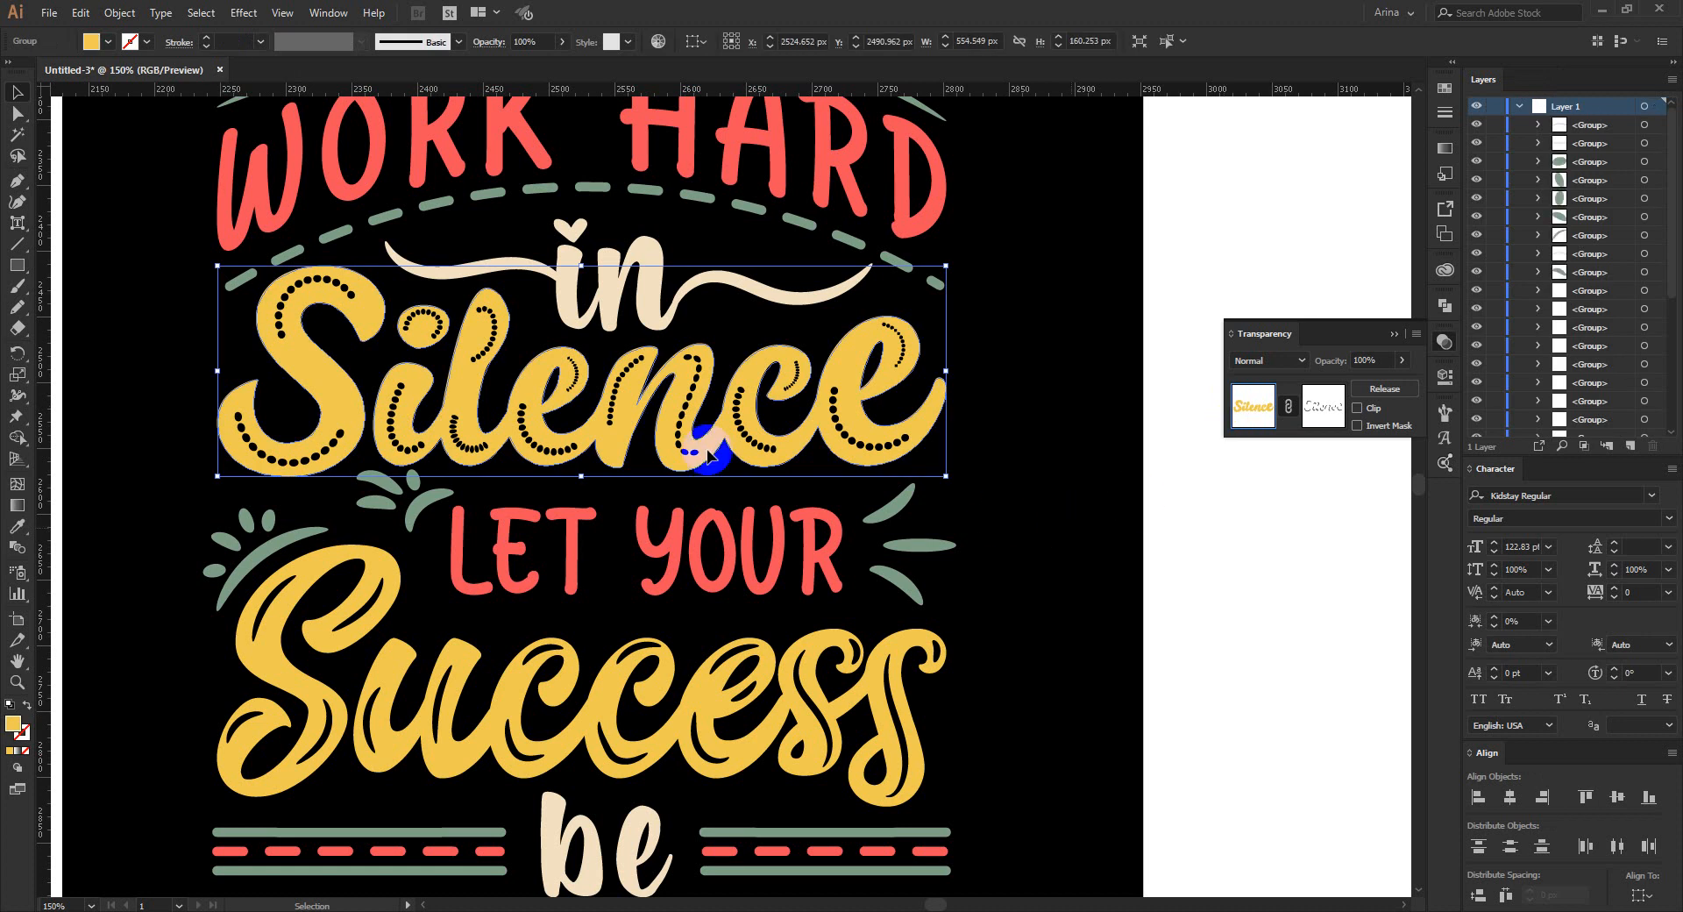
scroll(537, 409, "down", 1)
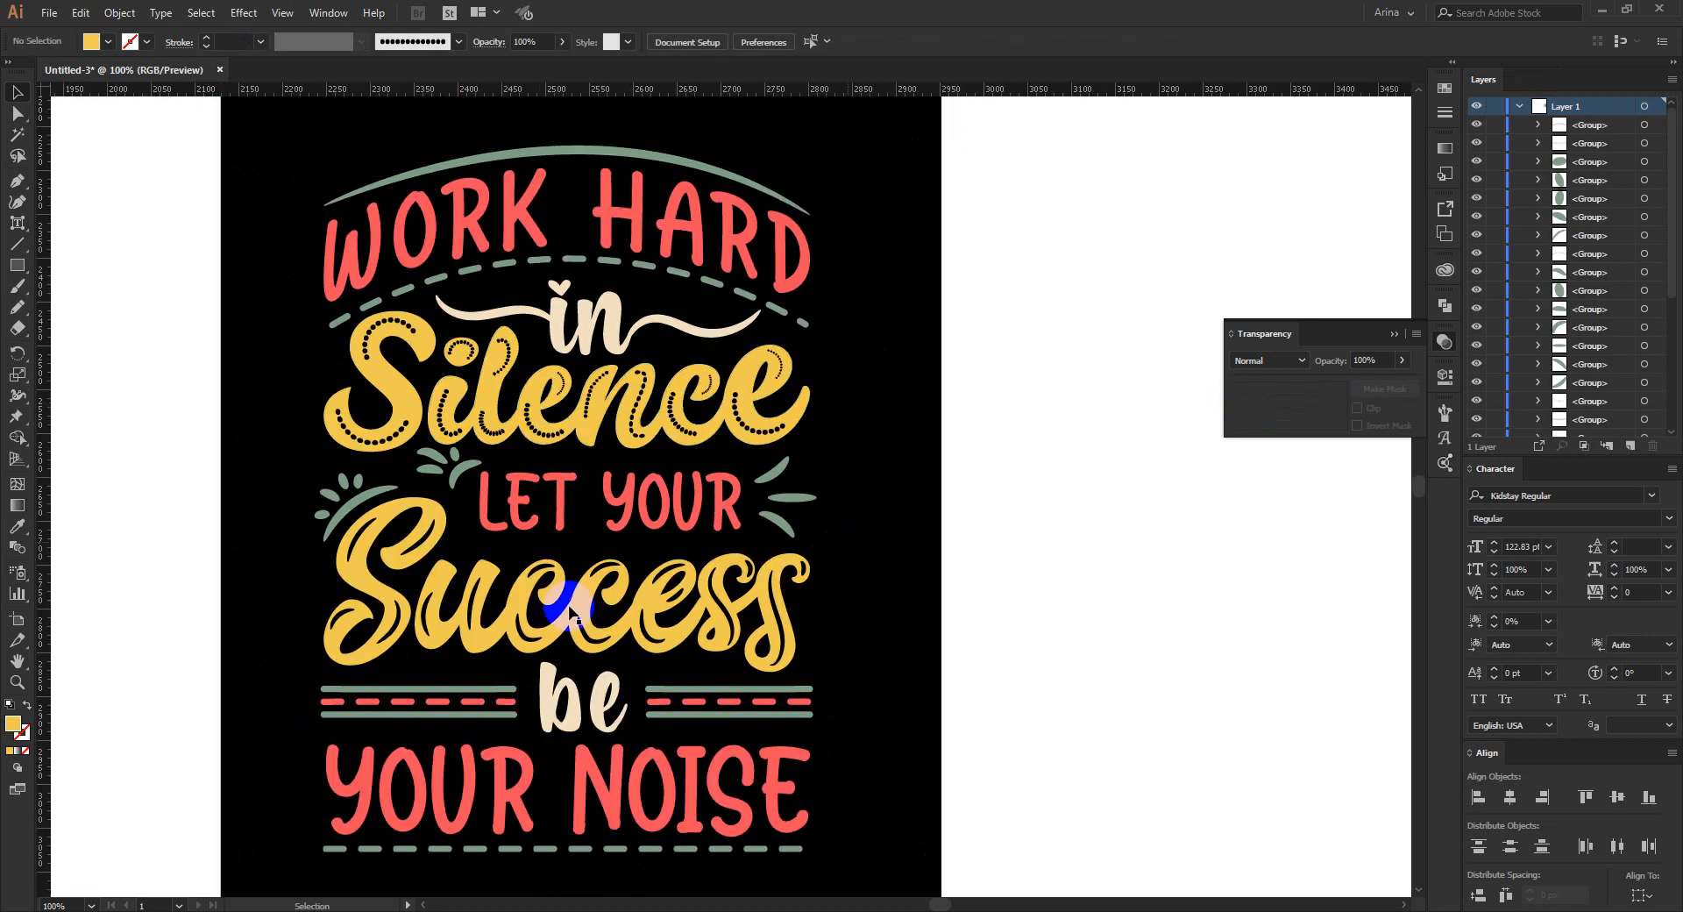
left_click_drag(477, 619, 757, 603)
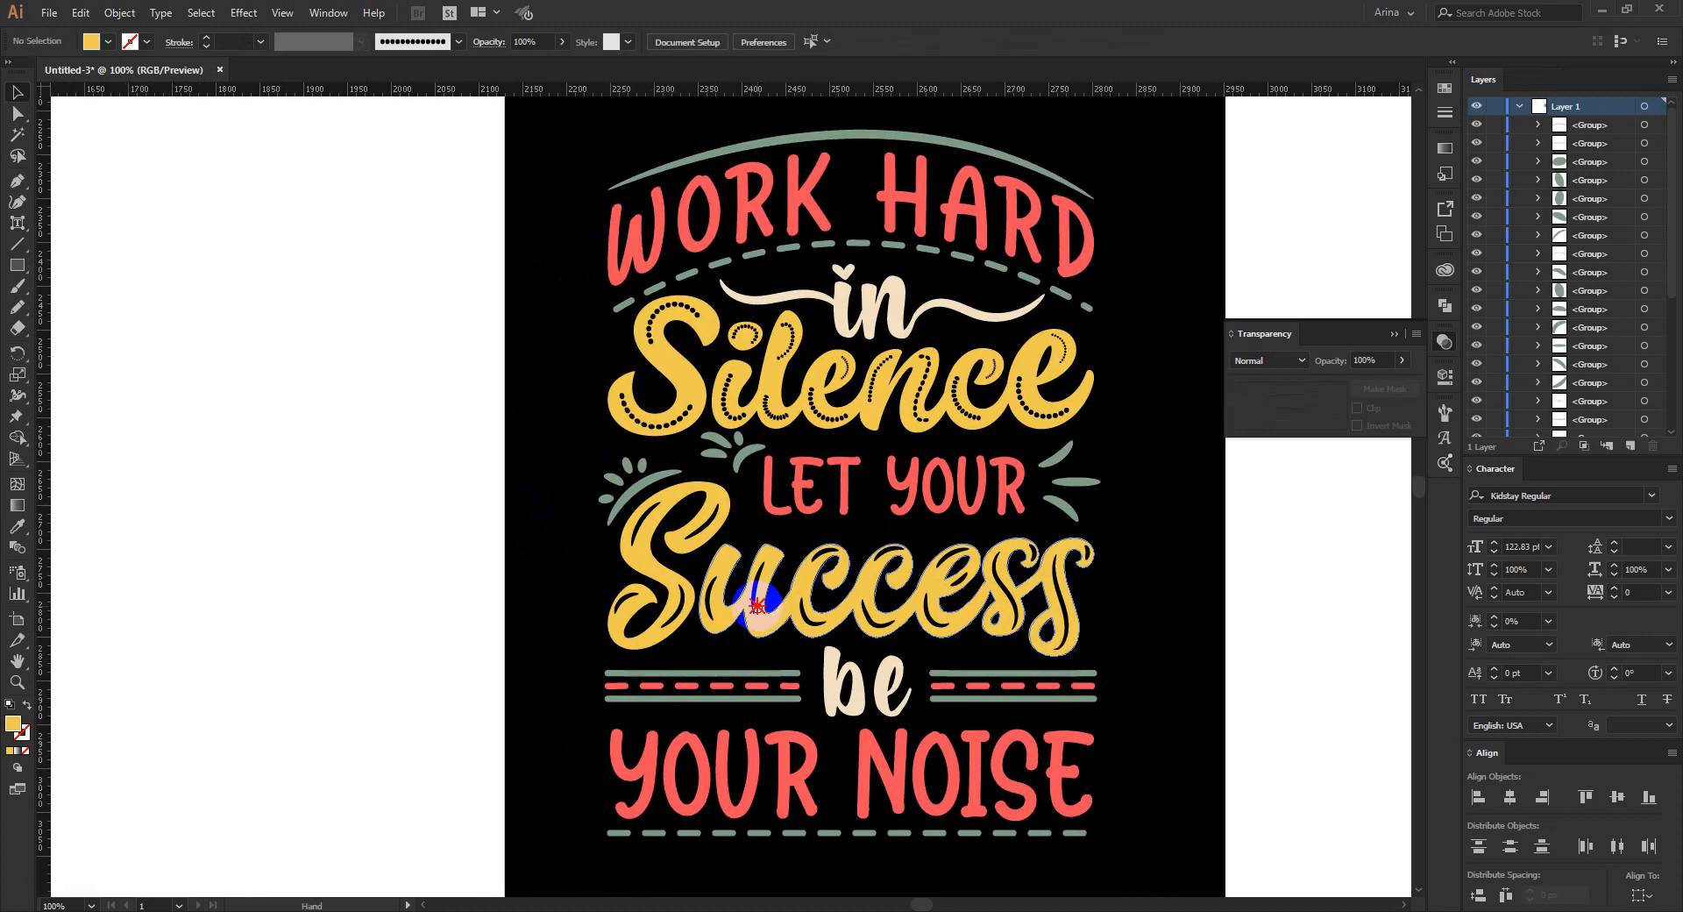
left_click(1445, 342)
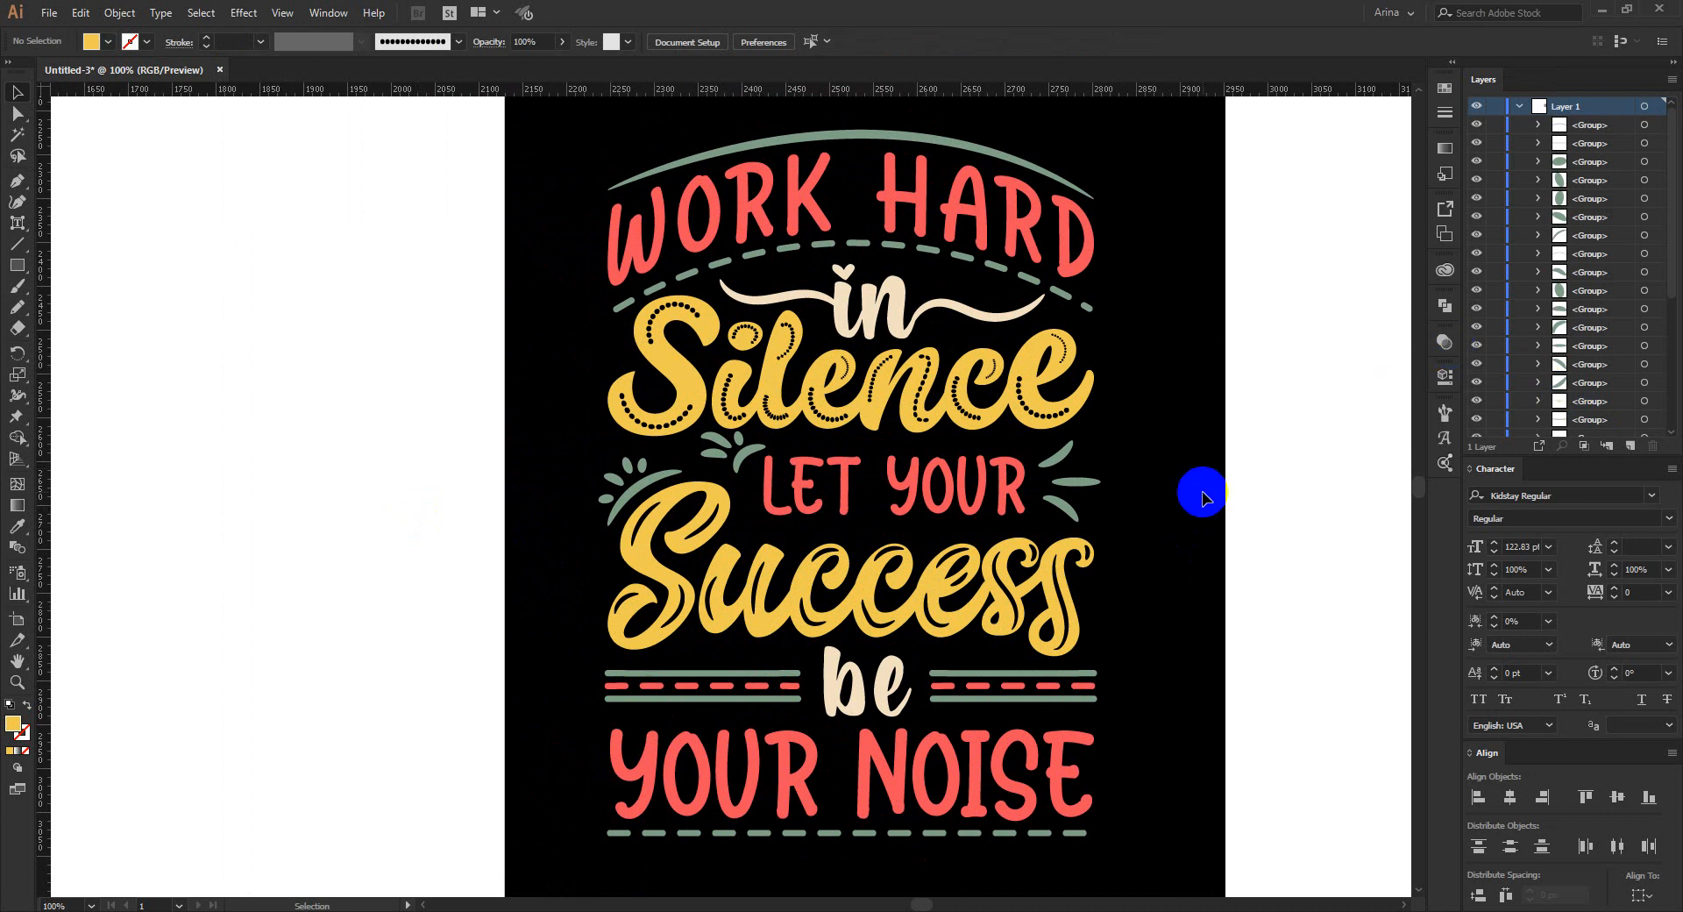